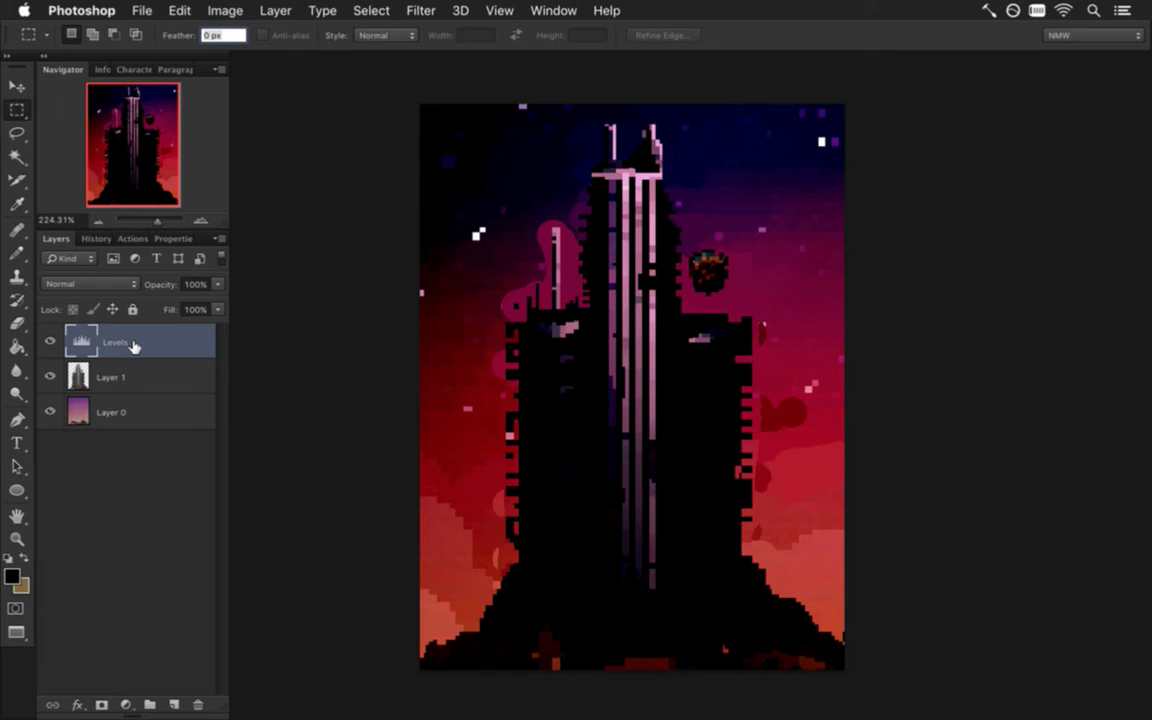
- Duplicate the Levels adjustment layer, keeping the copy hidden, and merge the original Levels layer with Layer 1, the tower
key(super+j)
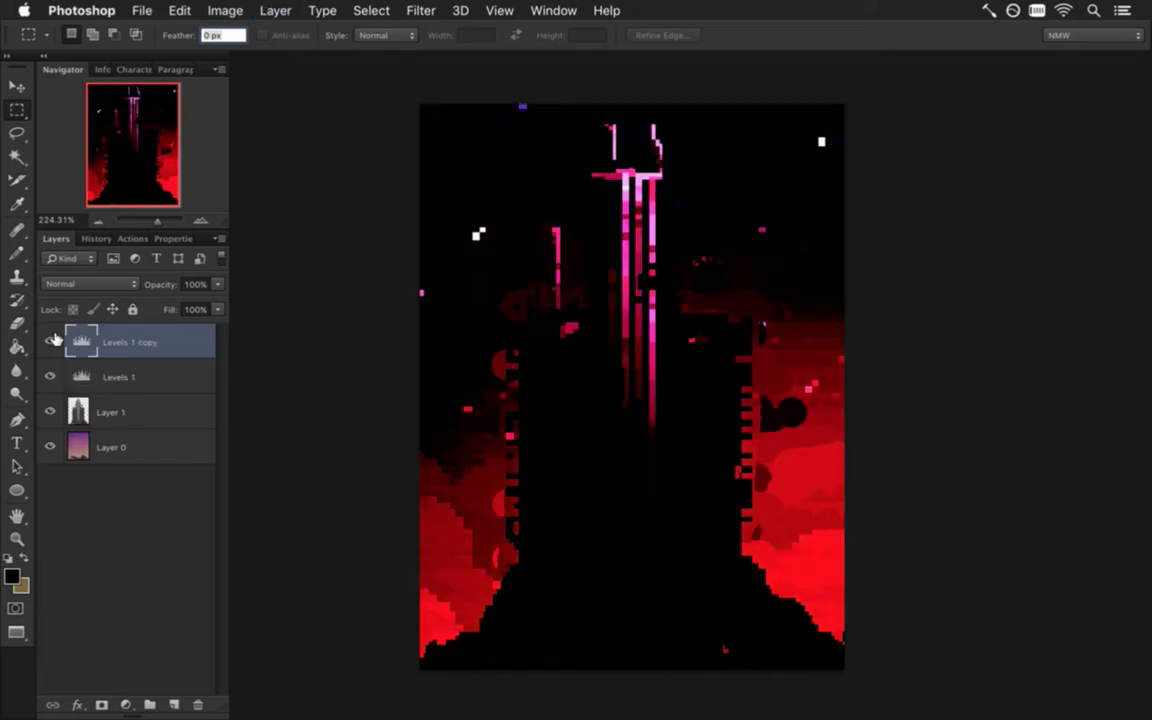
click(51, 340)
click(123, 380)
shift+click(163, 404)
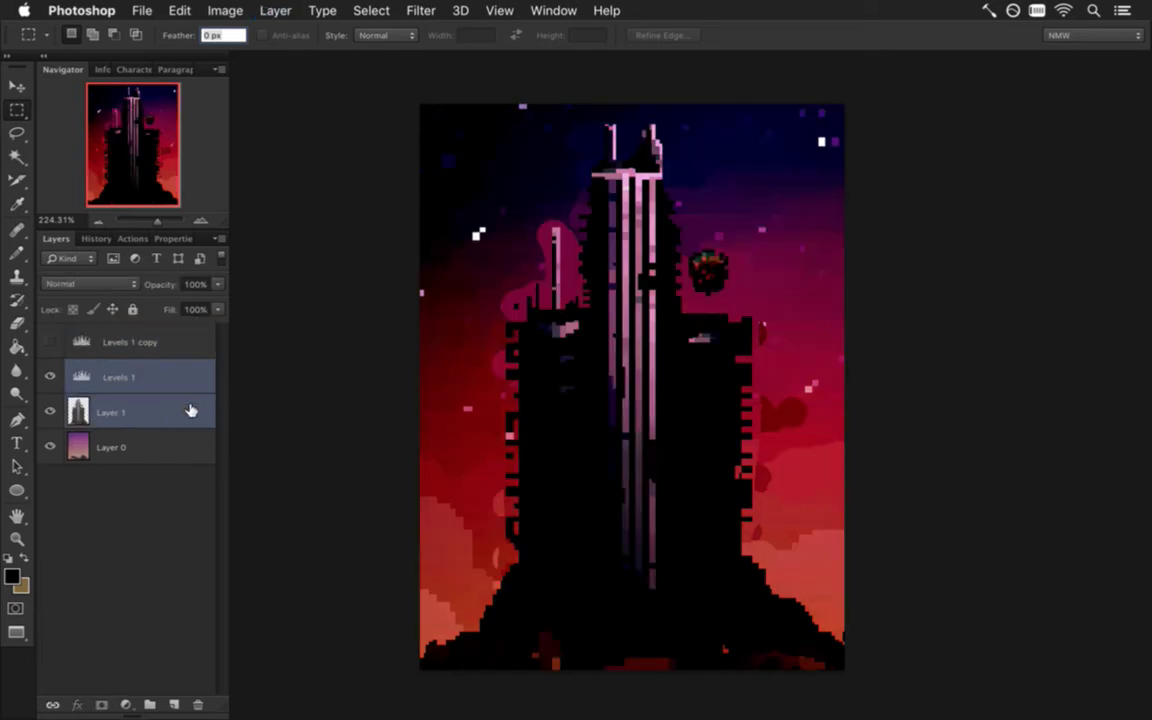
right_click(186, 410)
click(212, 472)
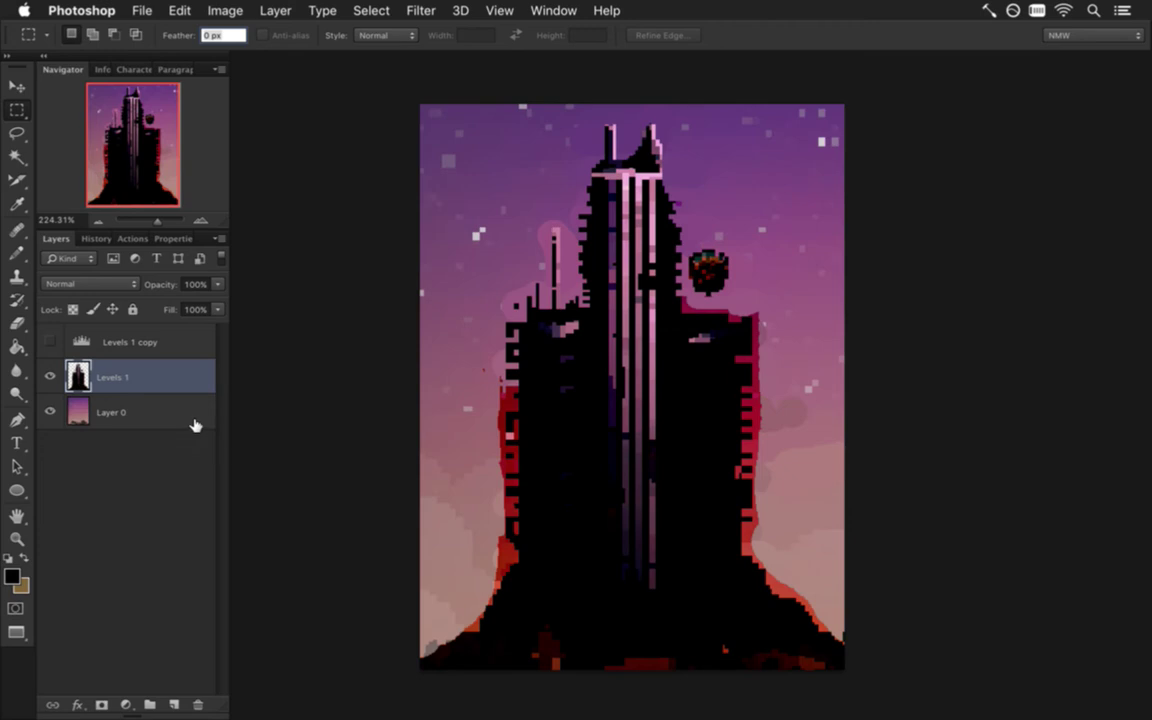
- Move the Levels 1 copy directly above Layer 0, making it visible and hiding the merged tower layer
drag(93, 340, 120, 400)
click(50, 342)
click(50, 377)
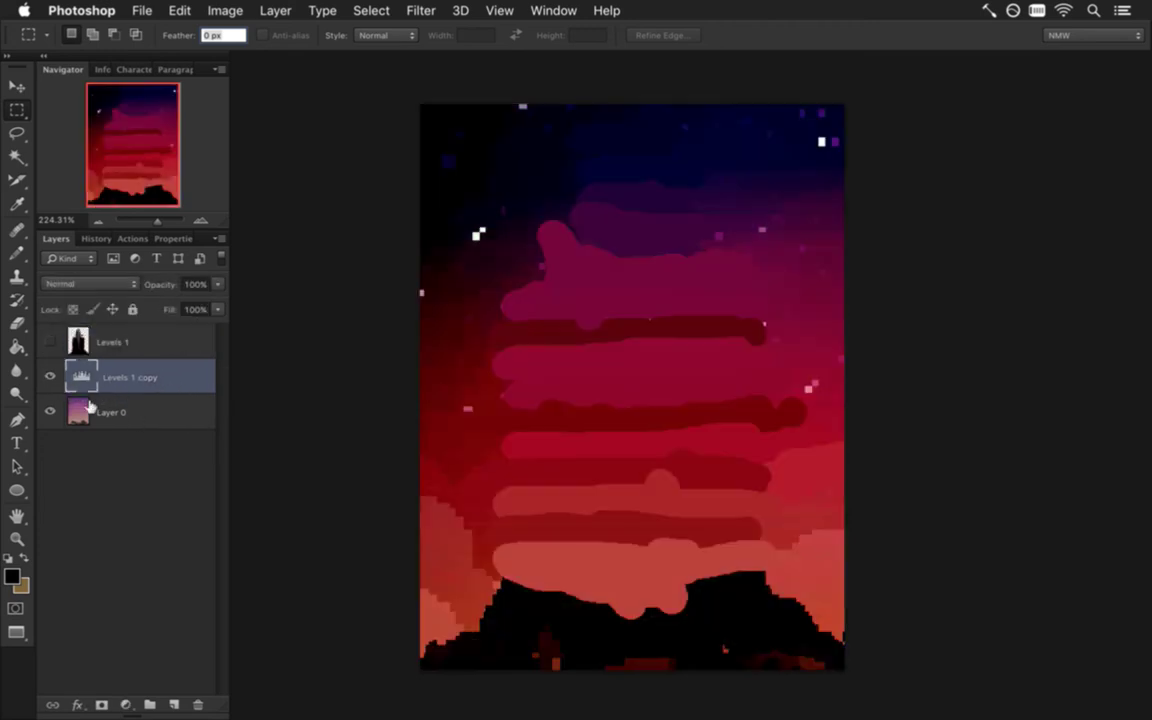
- Merge the Levels 1 copy adjustment with the background artwork on Layer 0
shift+click(163, 410)
right_click(196, 380)
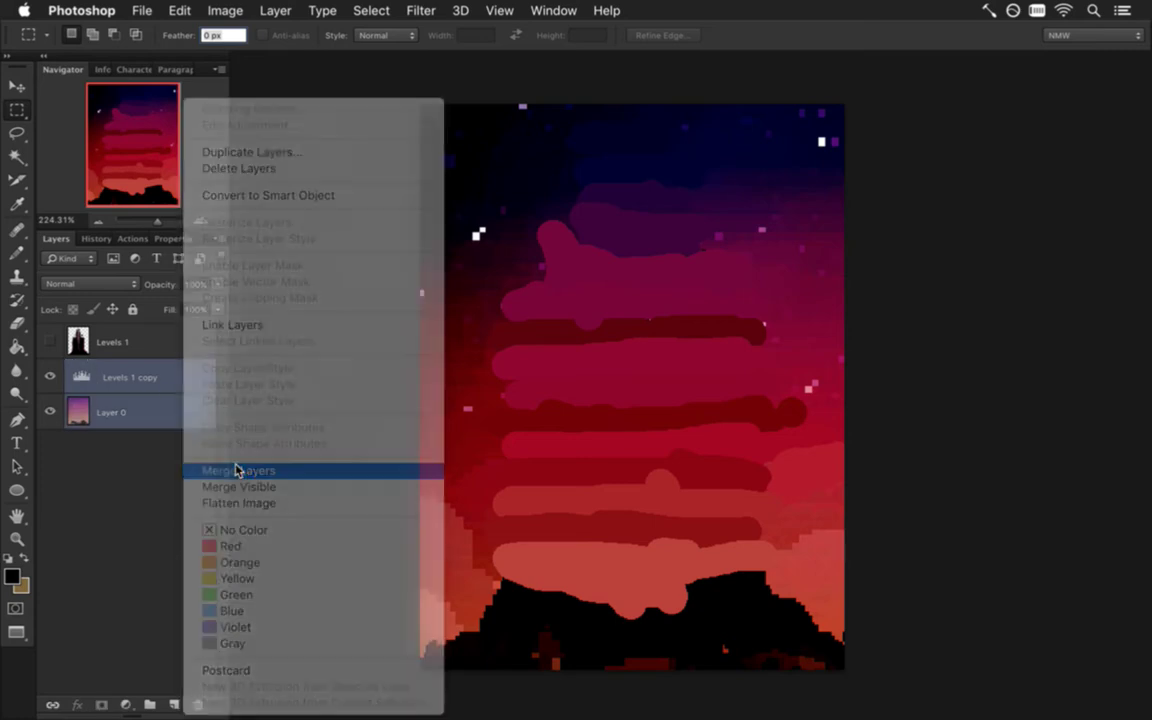
click(239, 470)
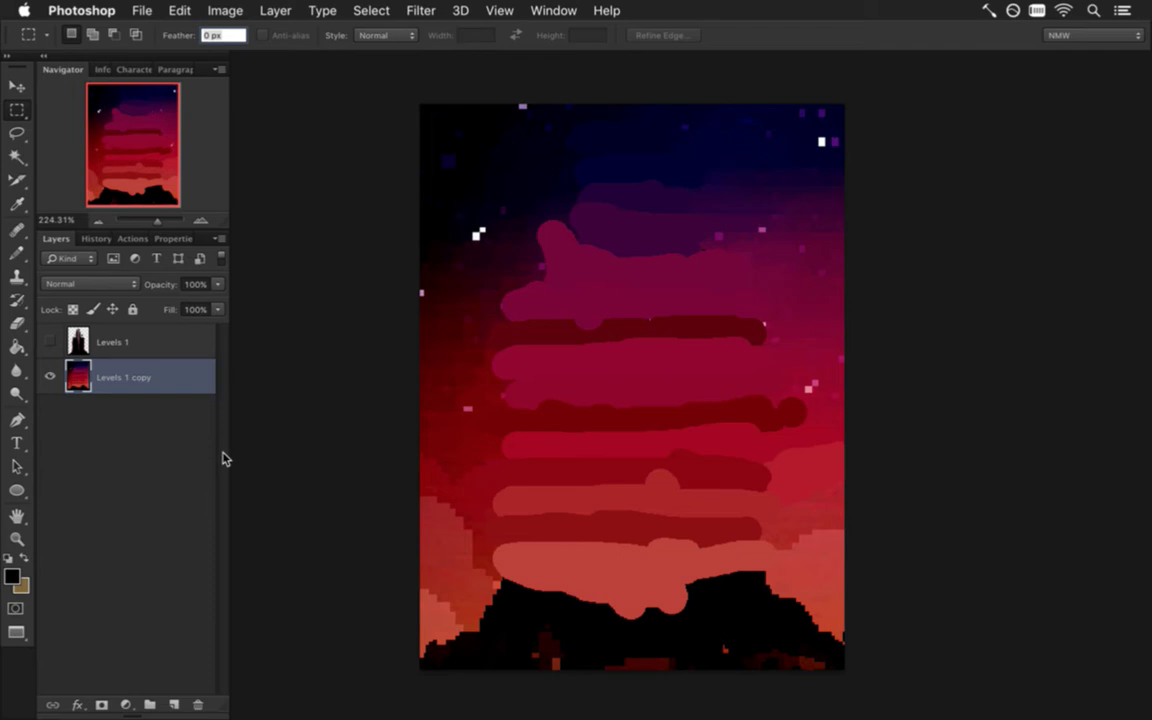
drag(113, 366, 424, 336)
- Sample the sky's dark navy as the background colour and the orange near the lower-right edge of the artwork as the foreground colour
key(i)
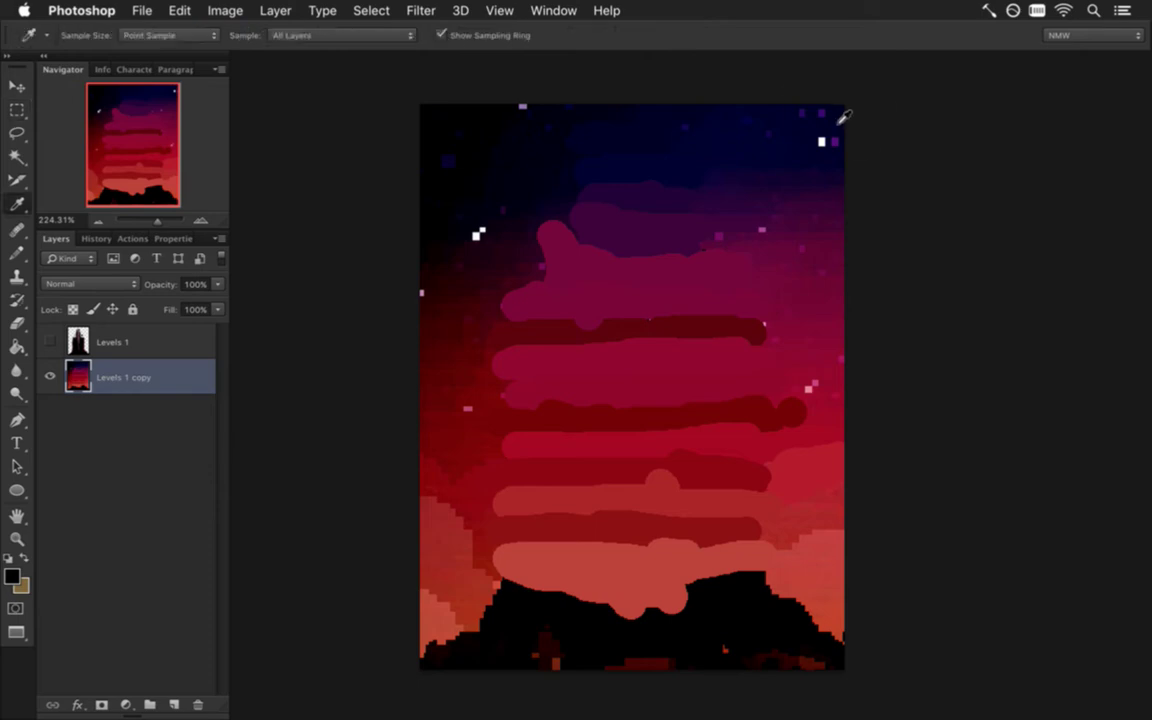
click(843, 117)
key(x)
click(843, 647)
- Add a Gradient fill layer above the Levels 1 copy using the Foreground to Background preset
click(125, 705)
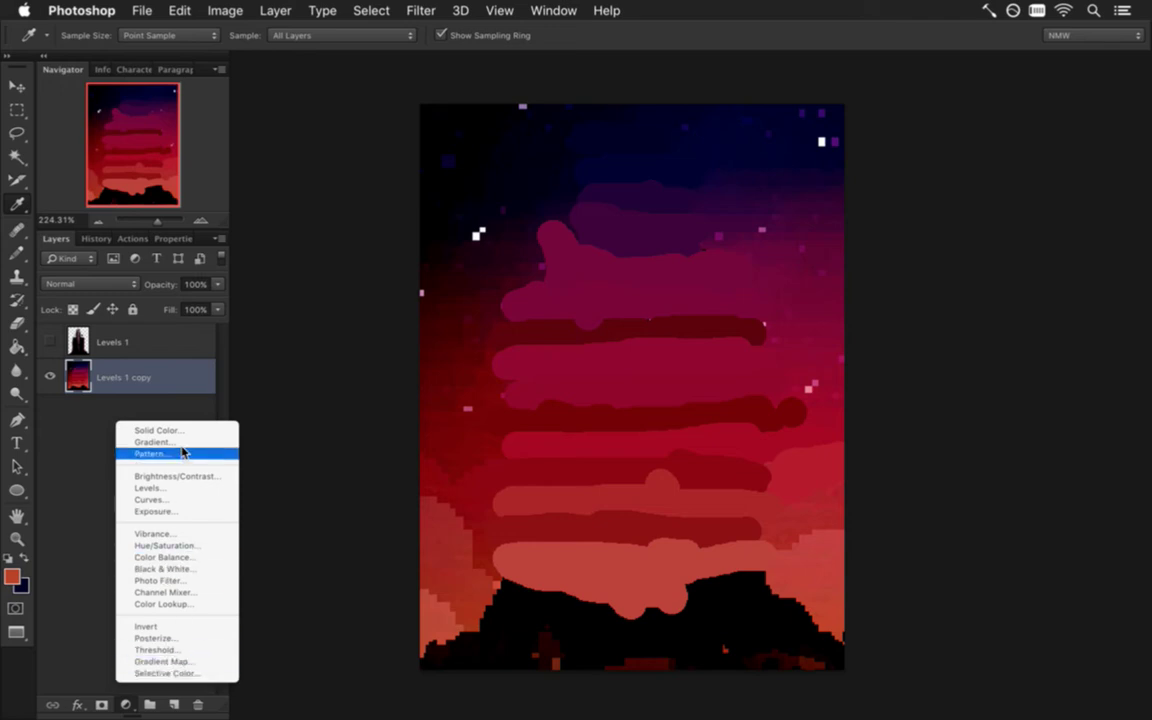
click(151, 442)
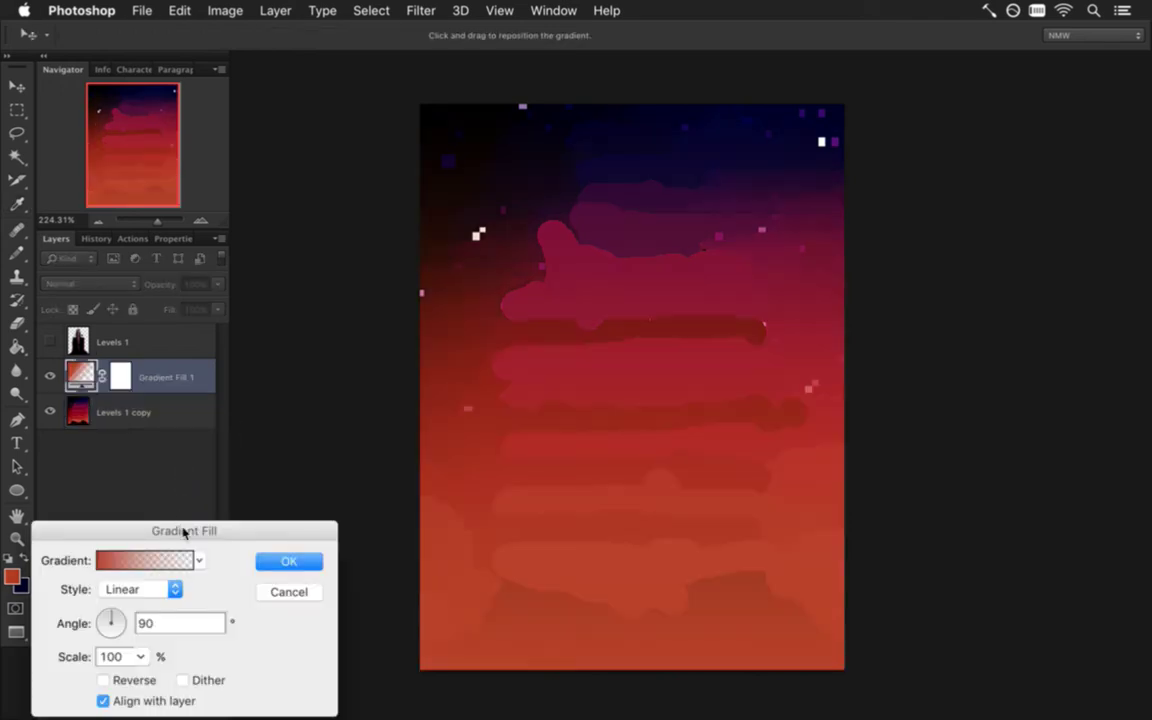
drag(183, 531, 291, 463)
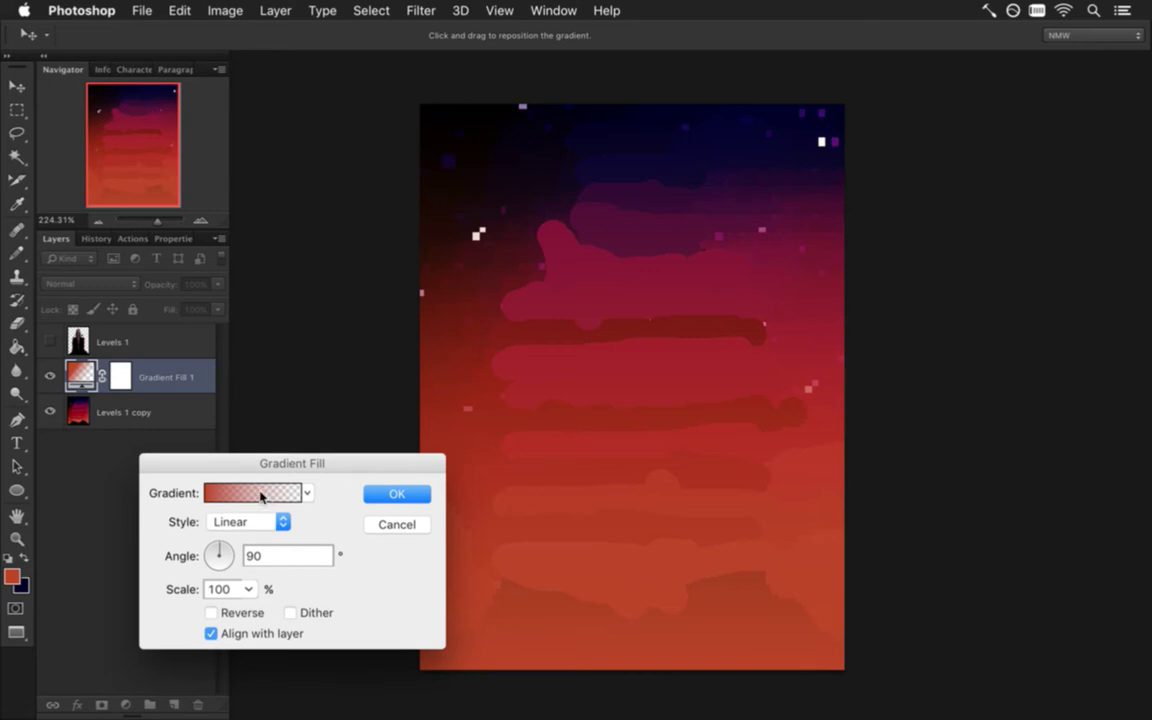
click(260, 493)
click(701, 180)
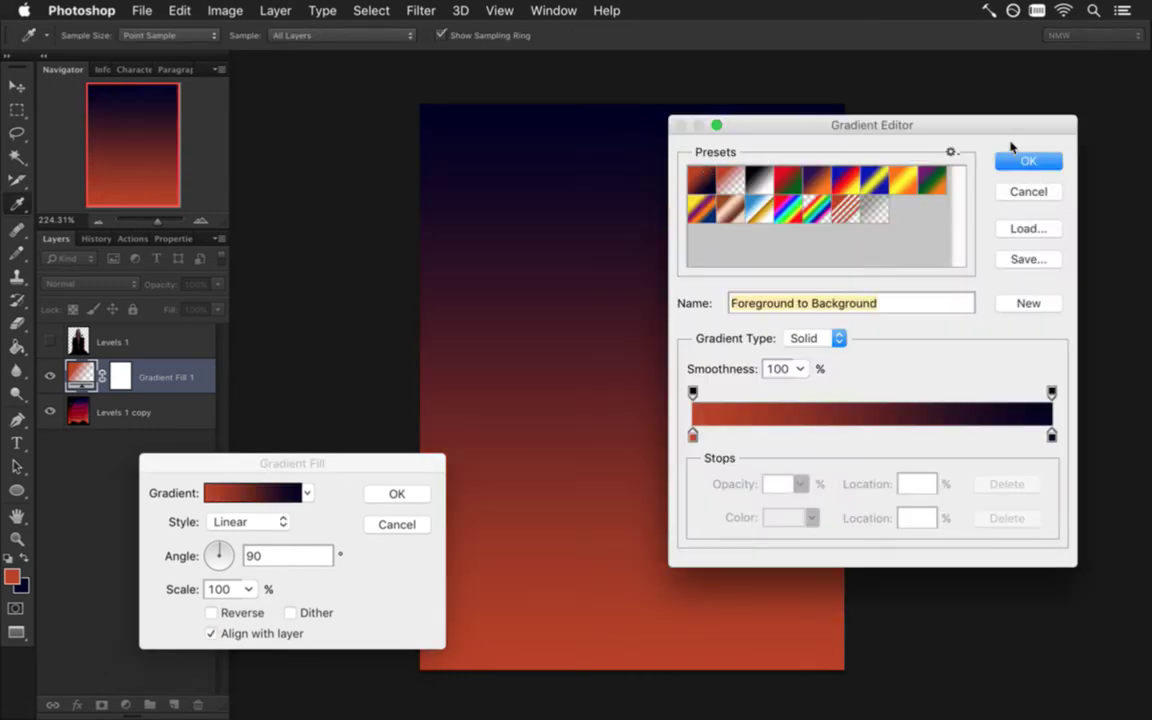
click(1030, 162)
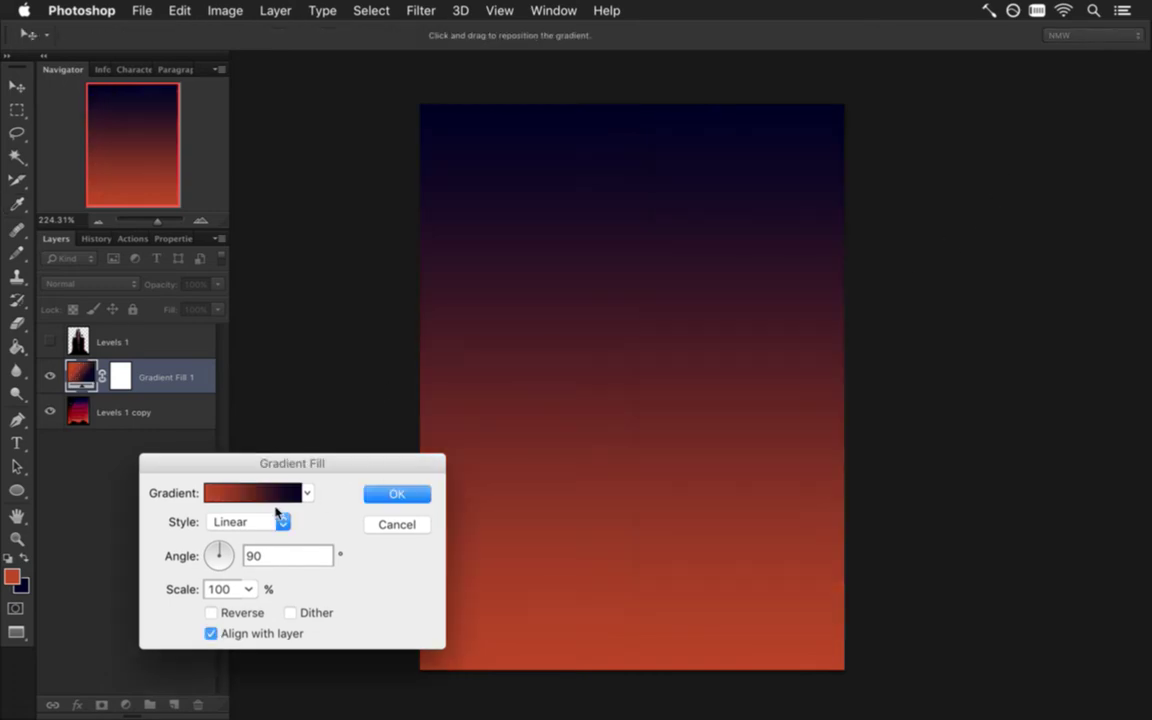
- Set the gradient fill's angle to 88 degrees, apply it, and delete the fill layer's mask
drag(306, 464, 239, 465)
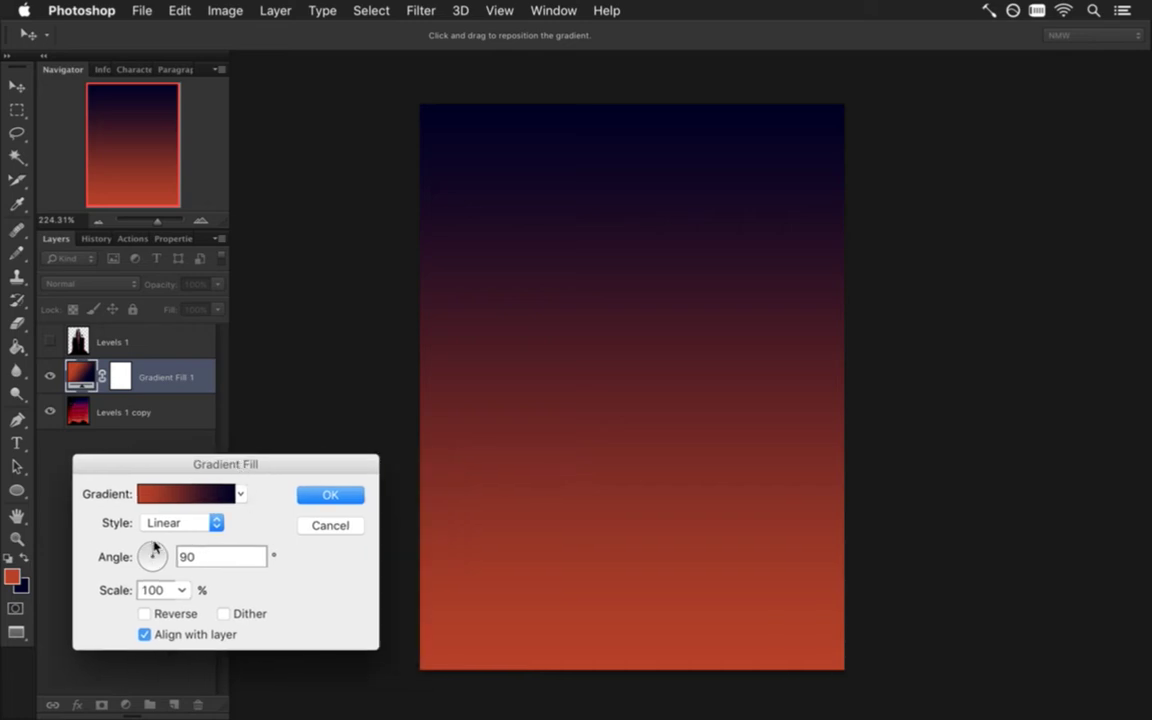
drag(154, 544, 157, 545)
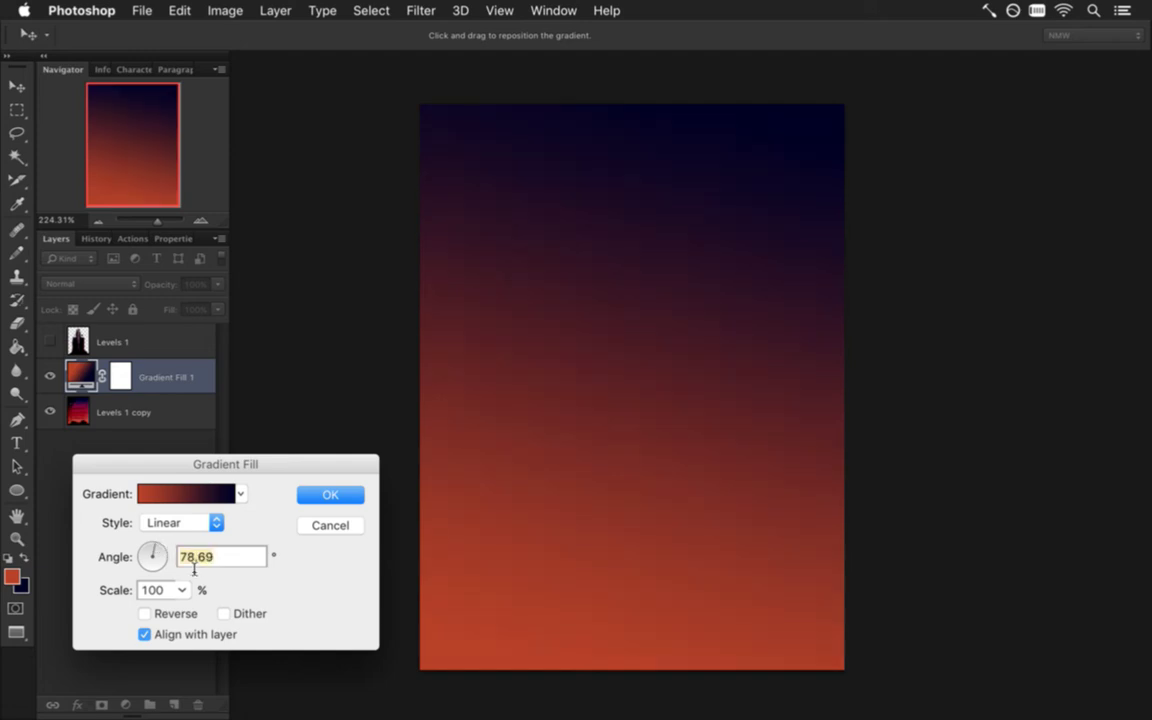
text(85)
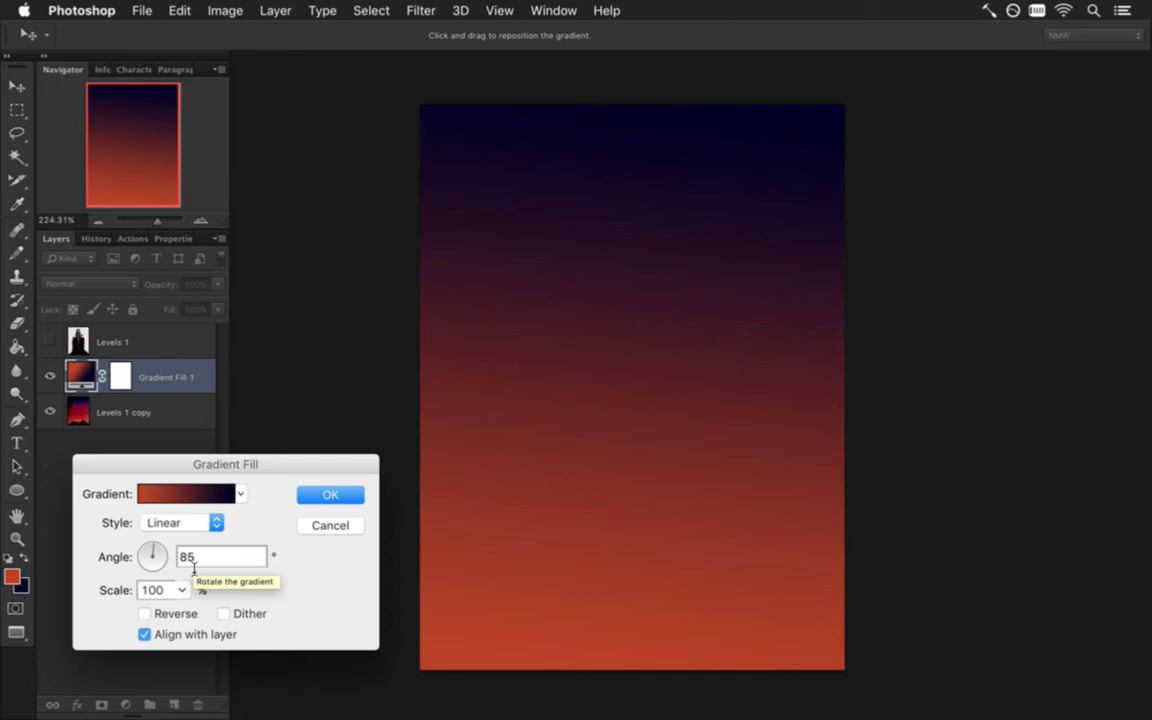
key(BackSpace)
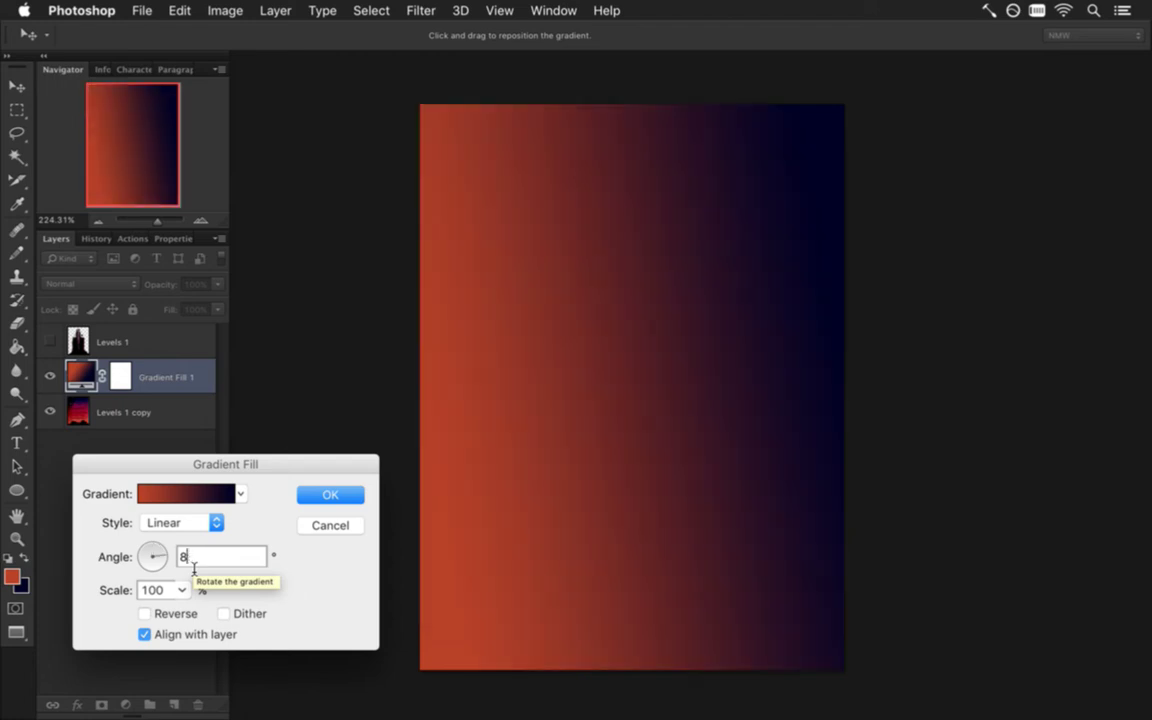
text(8)
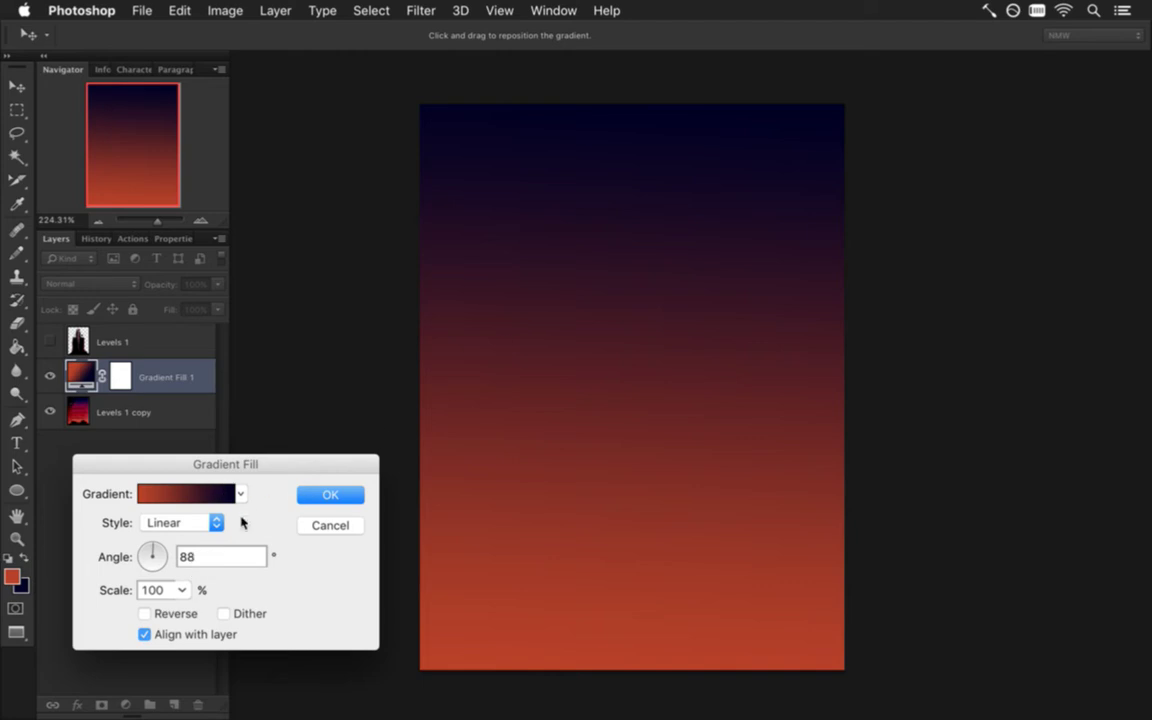
click(237, 615)
click(244, 608)
click(318, 495)
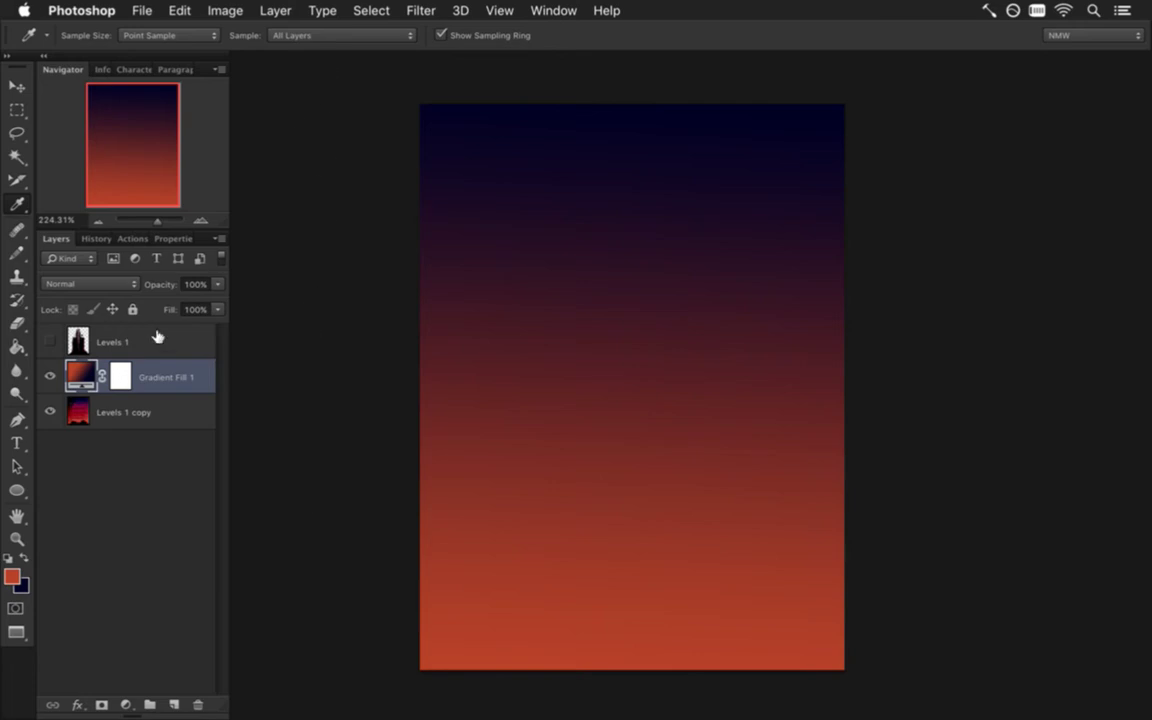
right_click(120, 376)
click(150, 412)
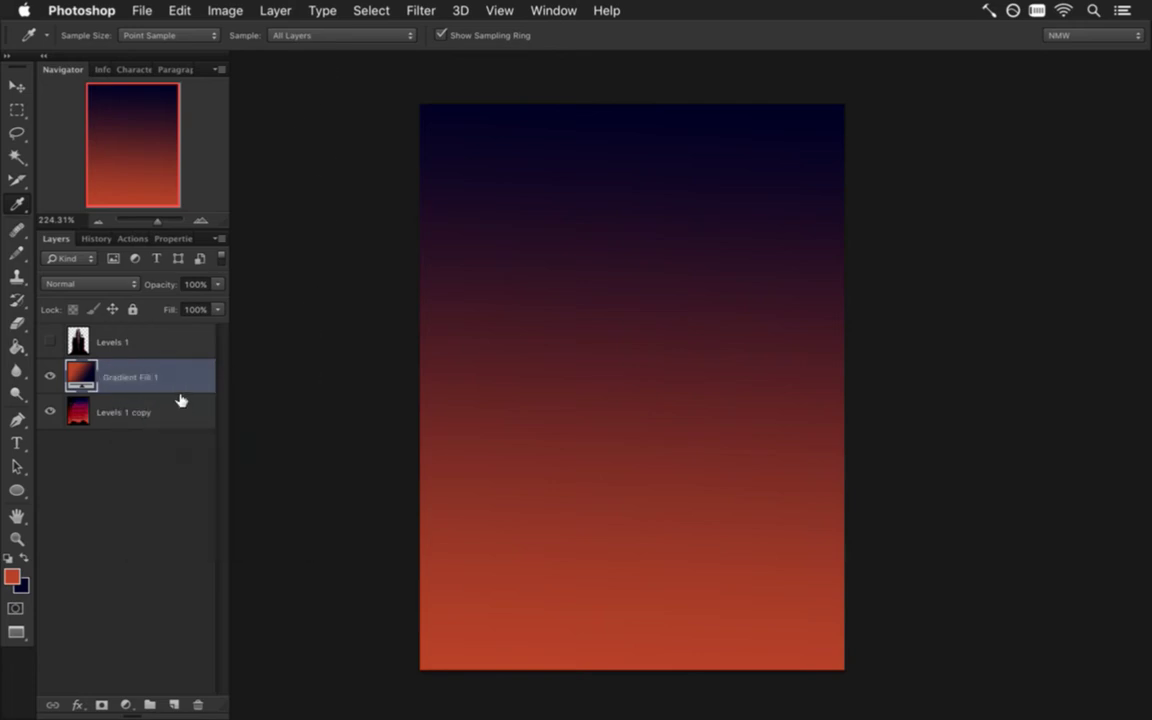
- Convert the document to 16 Bits/Channel and save the file
click(229, 11)
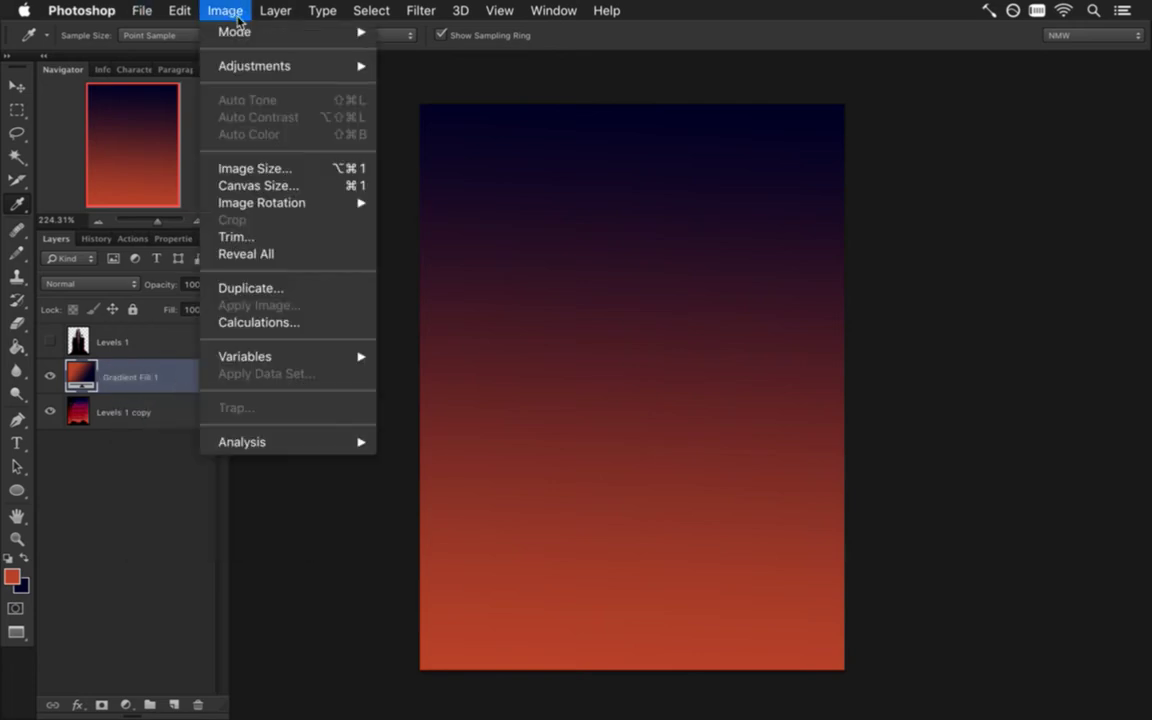
mouse_move(244, 34)
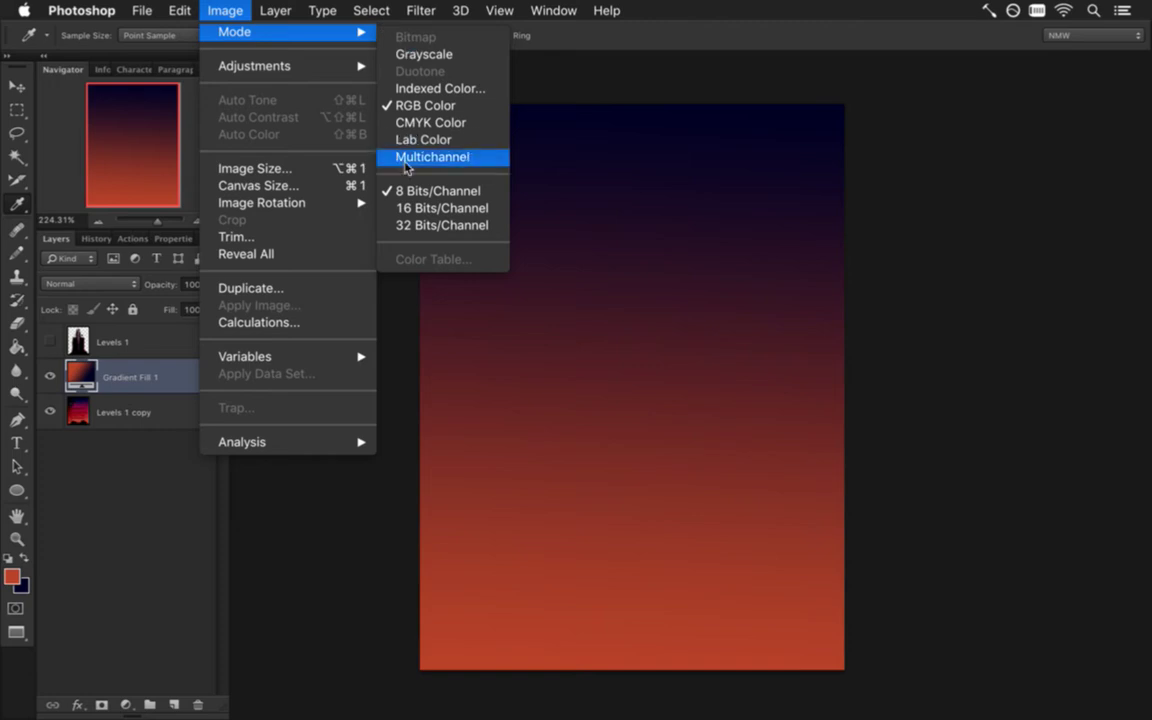
click(442, 208)
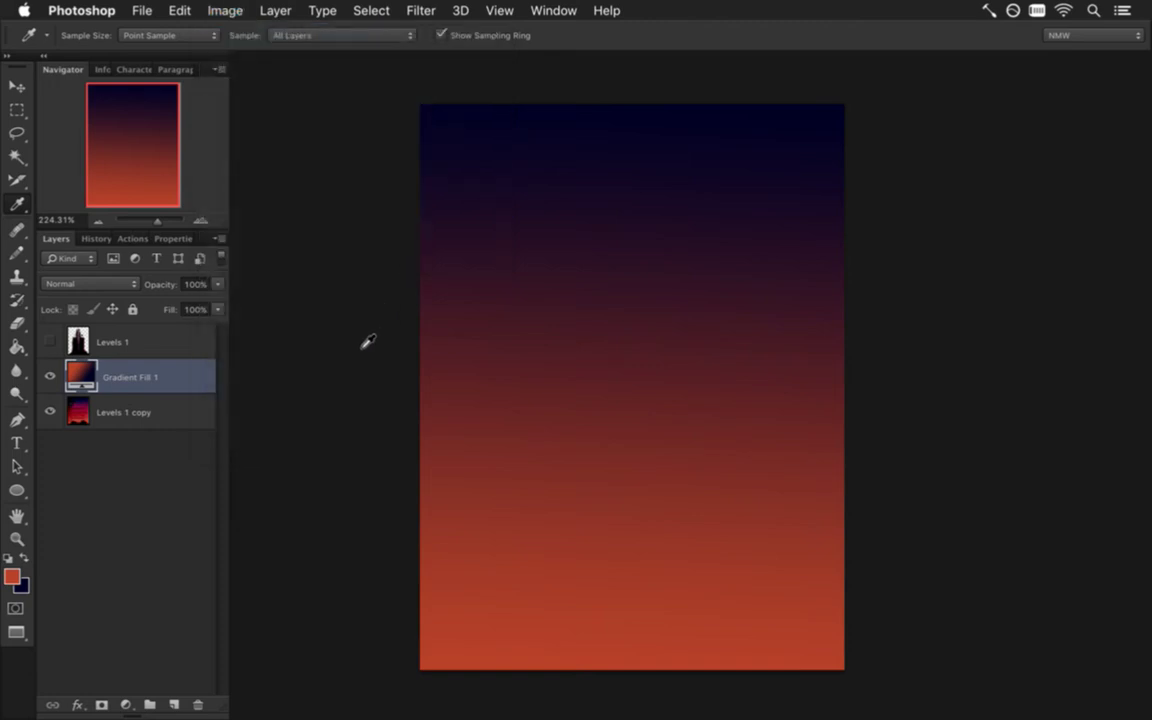
key(super+s)
- Compare the new gradient with the original background artwork by toggling the gradient fill layer's visibility
click(51, 376)
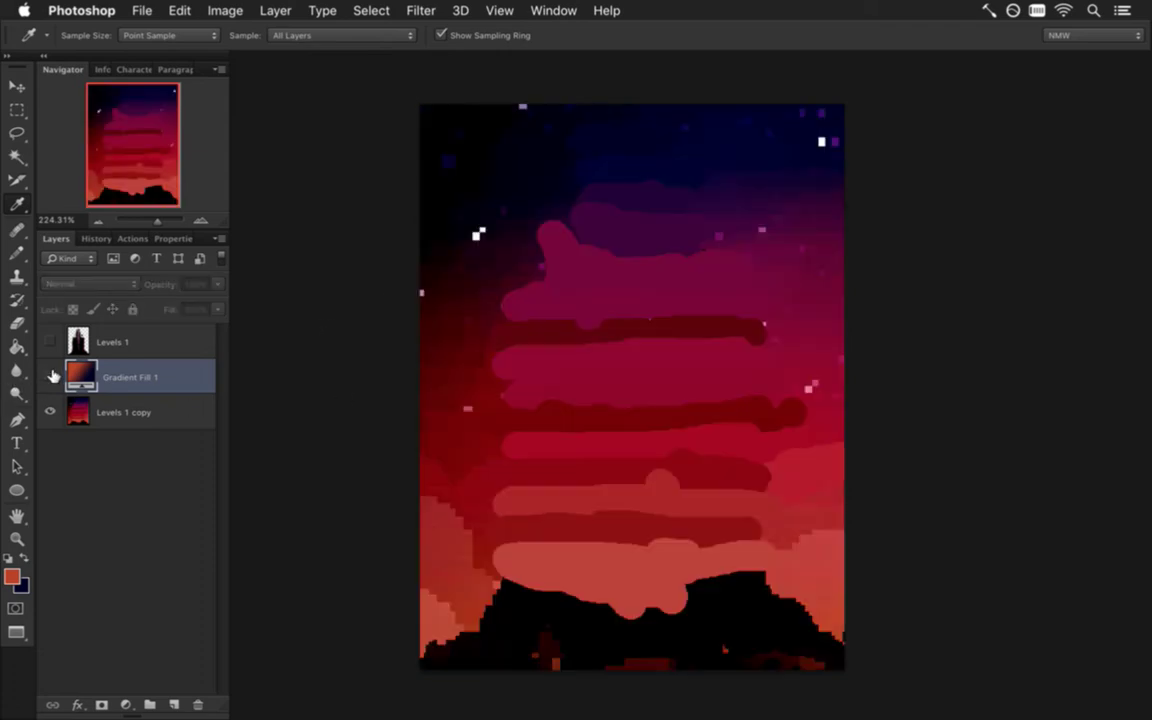
click(50, 376)
click(49, 376)
click(48, 376)
click(47, 376)
click(47, 376)
click(47, 376)
click(47, 376)
click(47, 376)
click(49, 376)
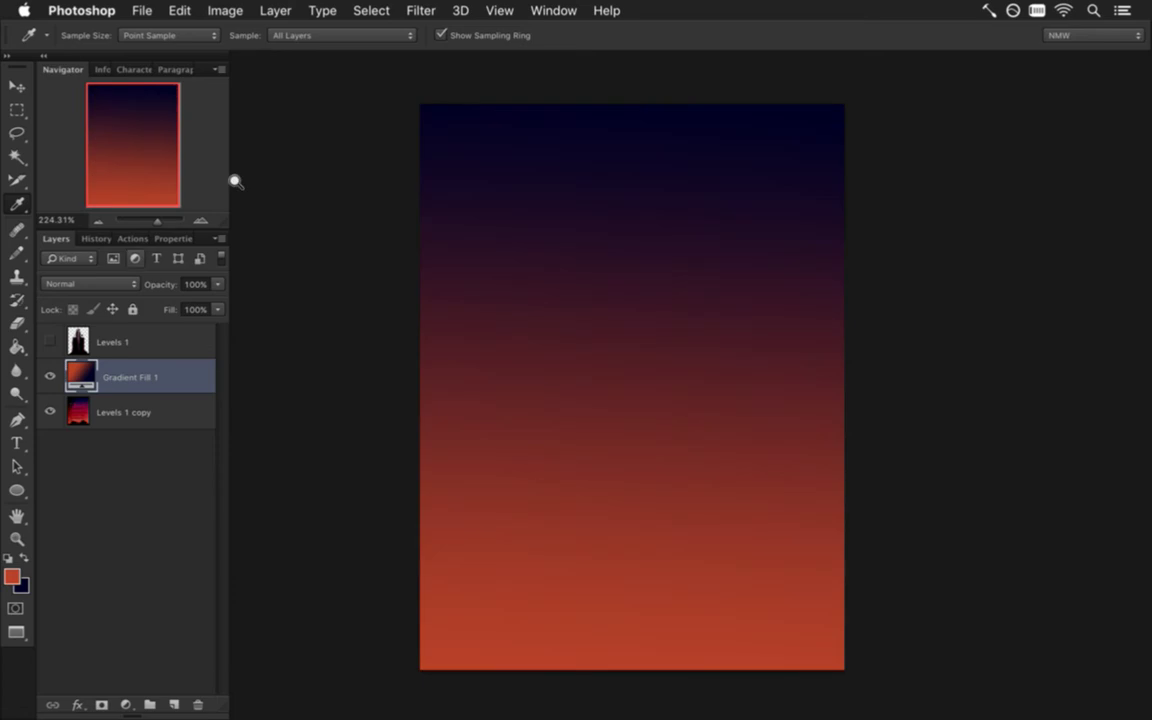
- Open the recent file Poster1s.psd
click(550, 10)
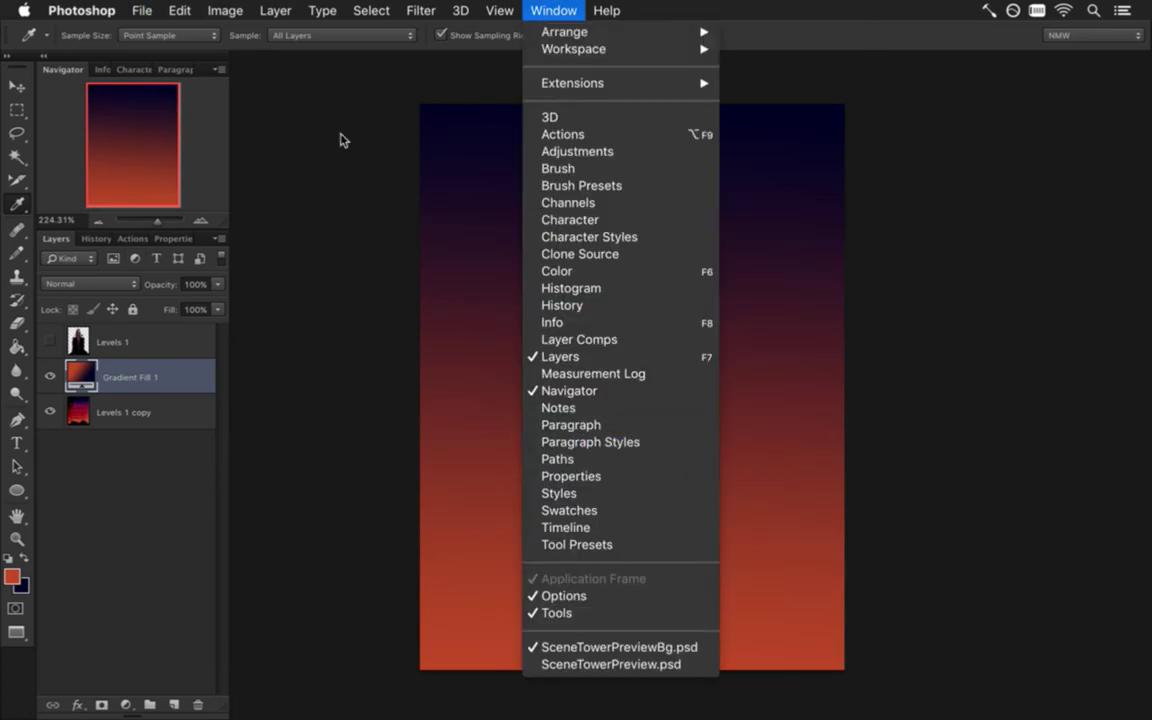
click(142, 10)
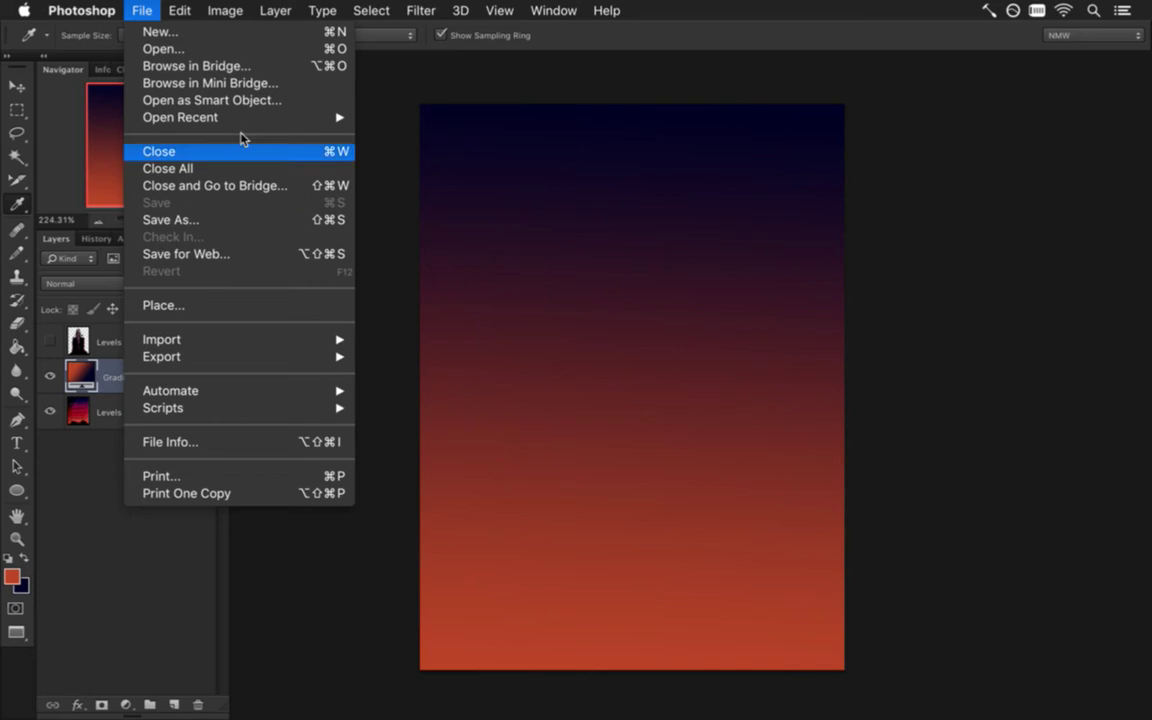
mouse_move(260, 117)
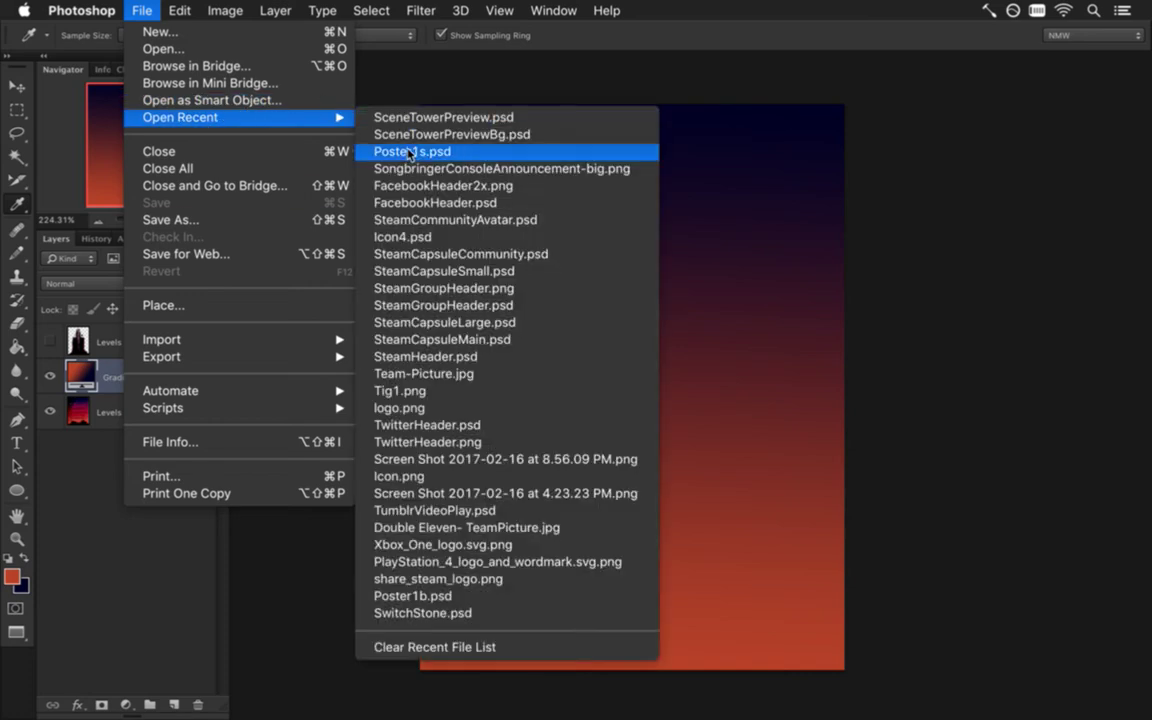
click(409, 151)
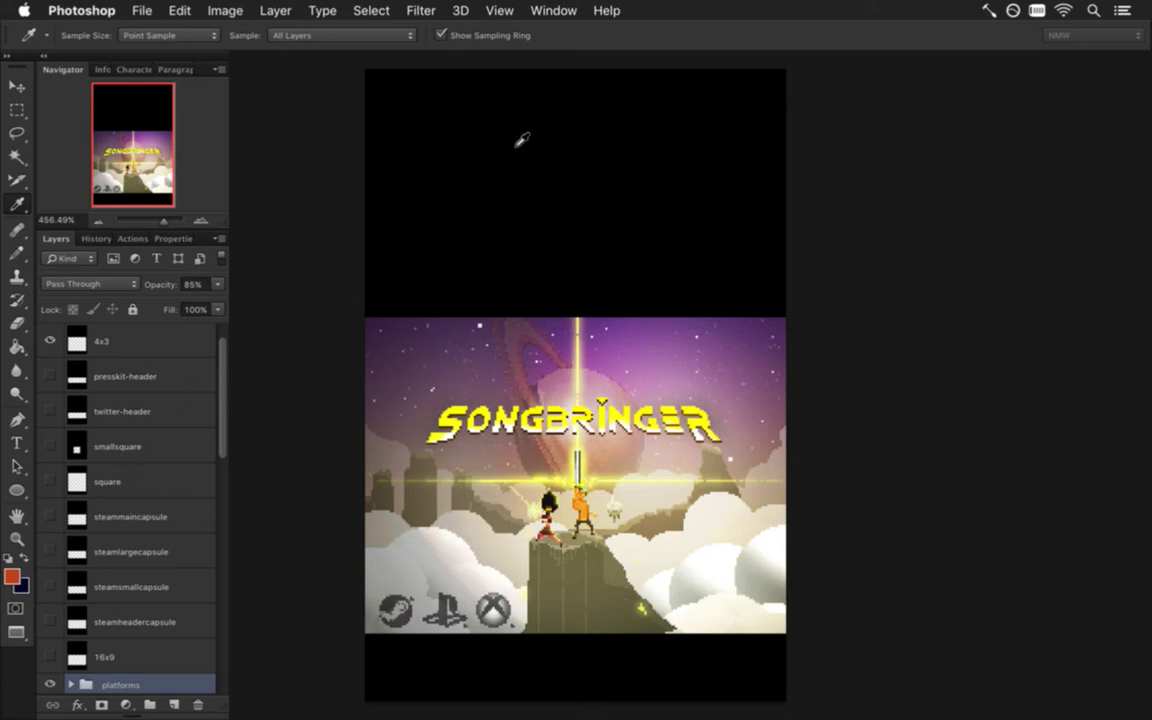
- Duplicate the Ellipse 1 copy 3 layer from the light group into SceneTowerPreviewBg.psd, keeping its name
drag(222, 395, 217, 494)
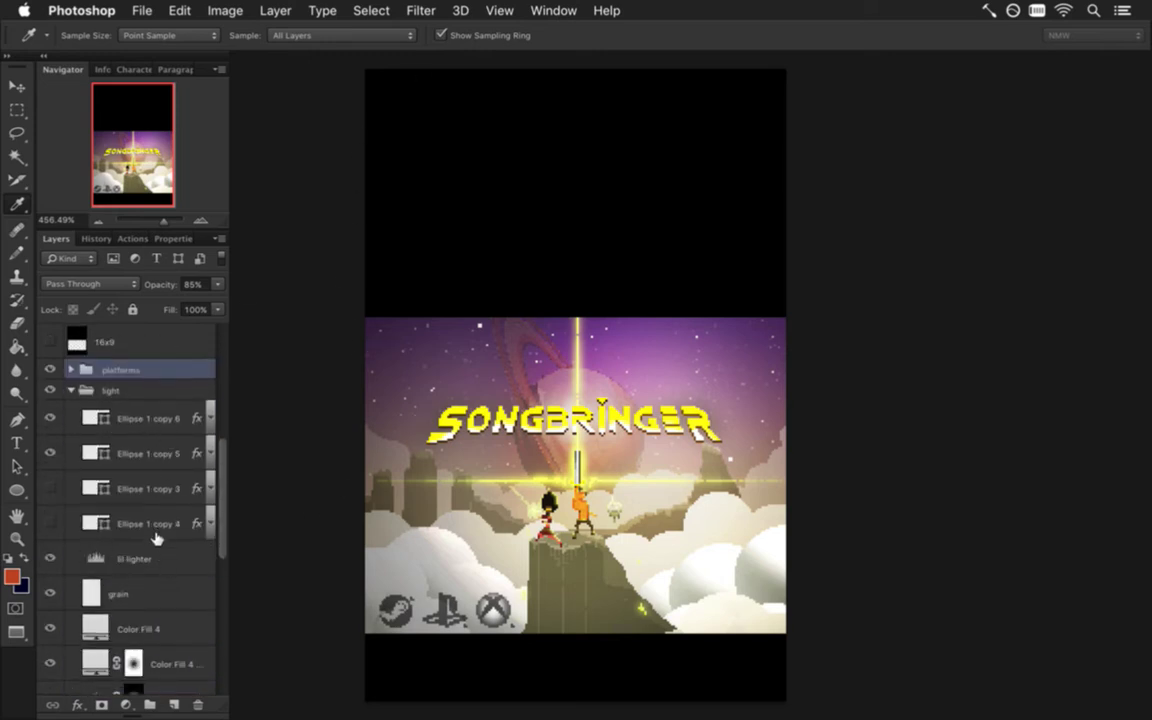
click(153, 497)
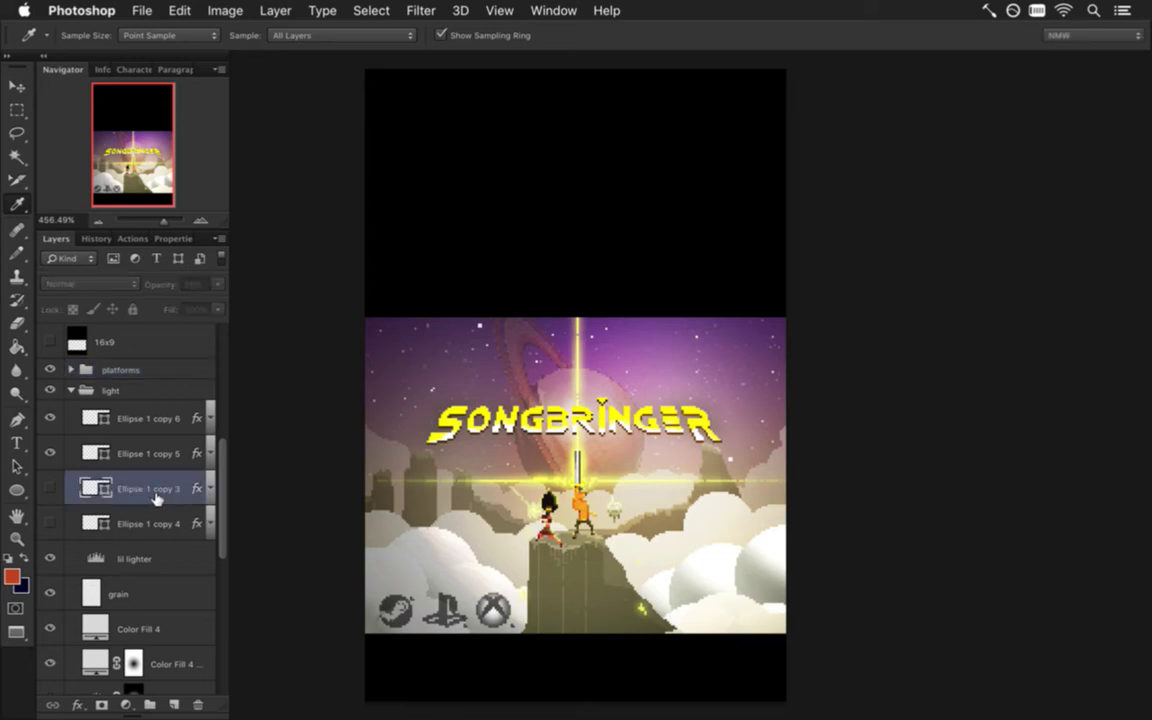
right_click(158, 486)
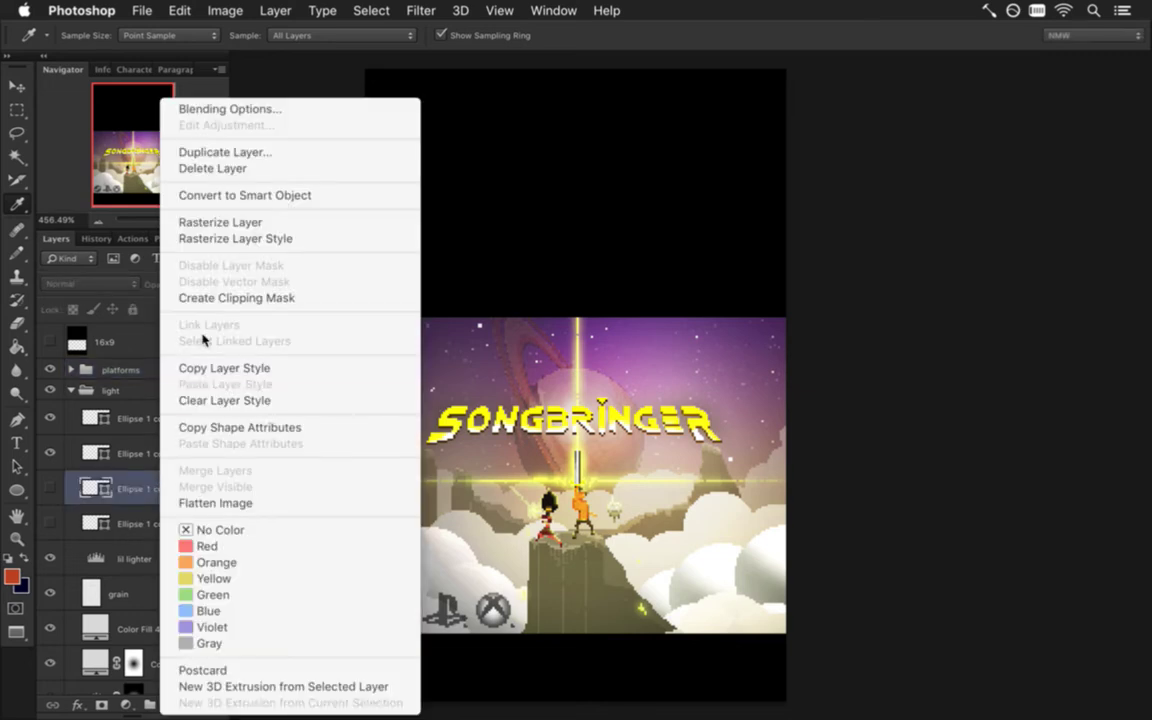
click(224, 151)
click(656, 370)
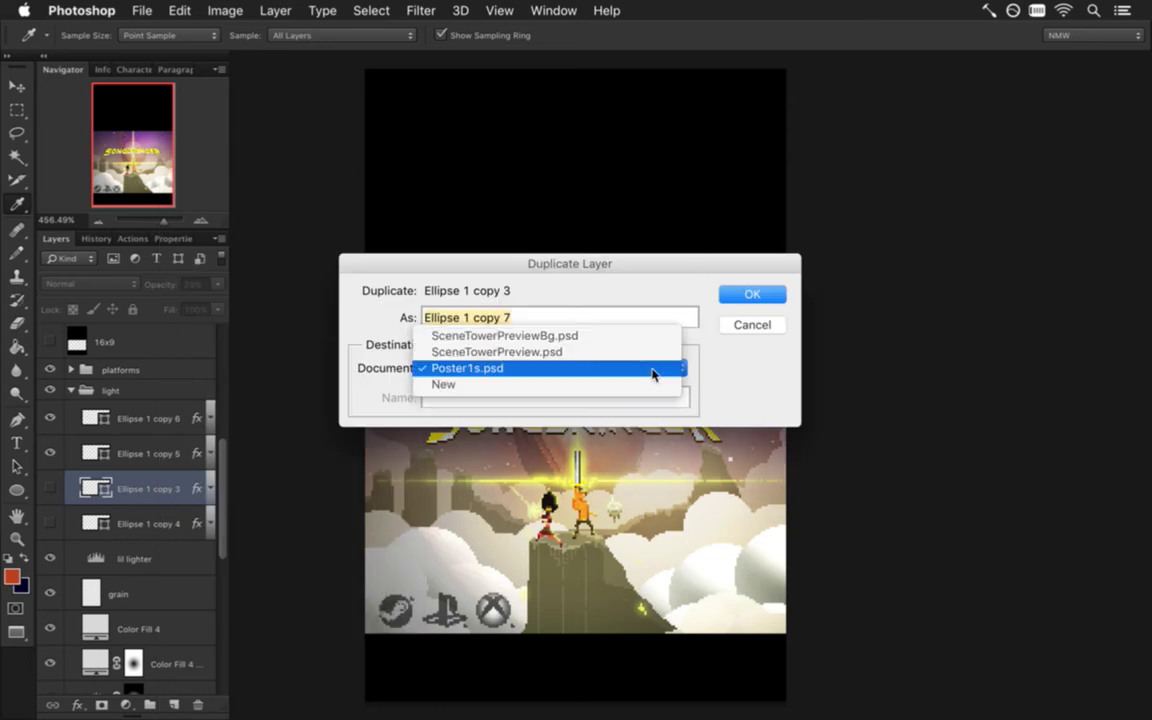
click(617, 338)
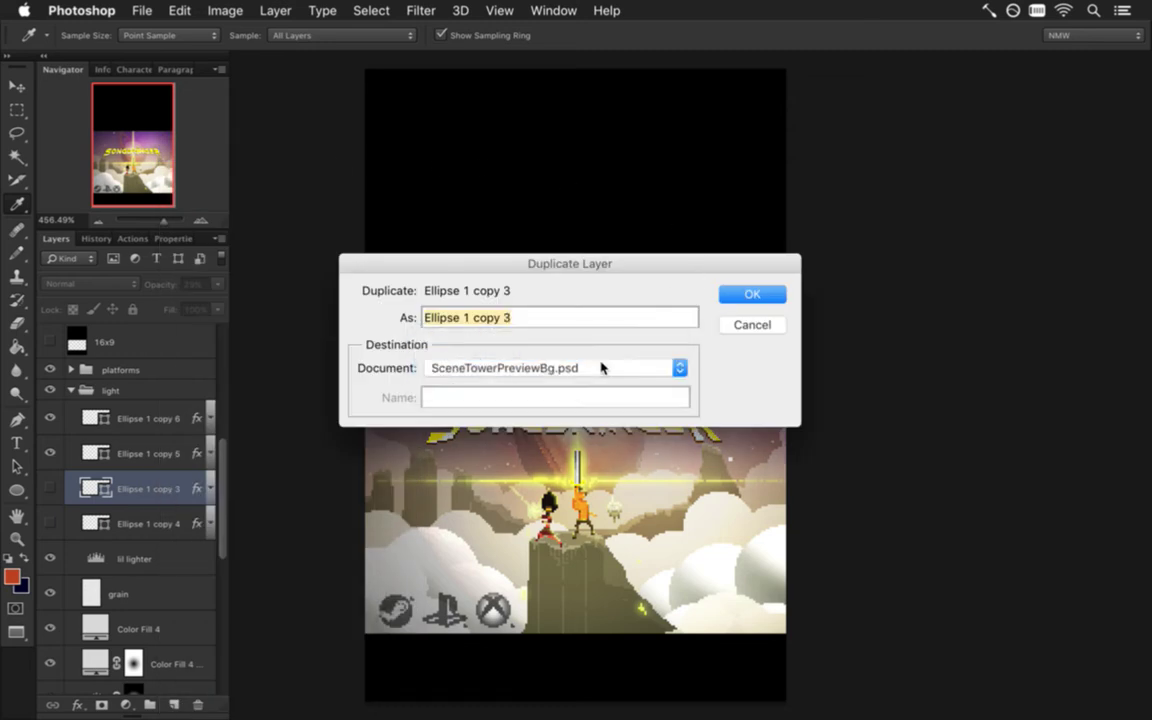
click(765, 295)
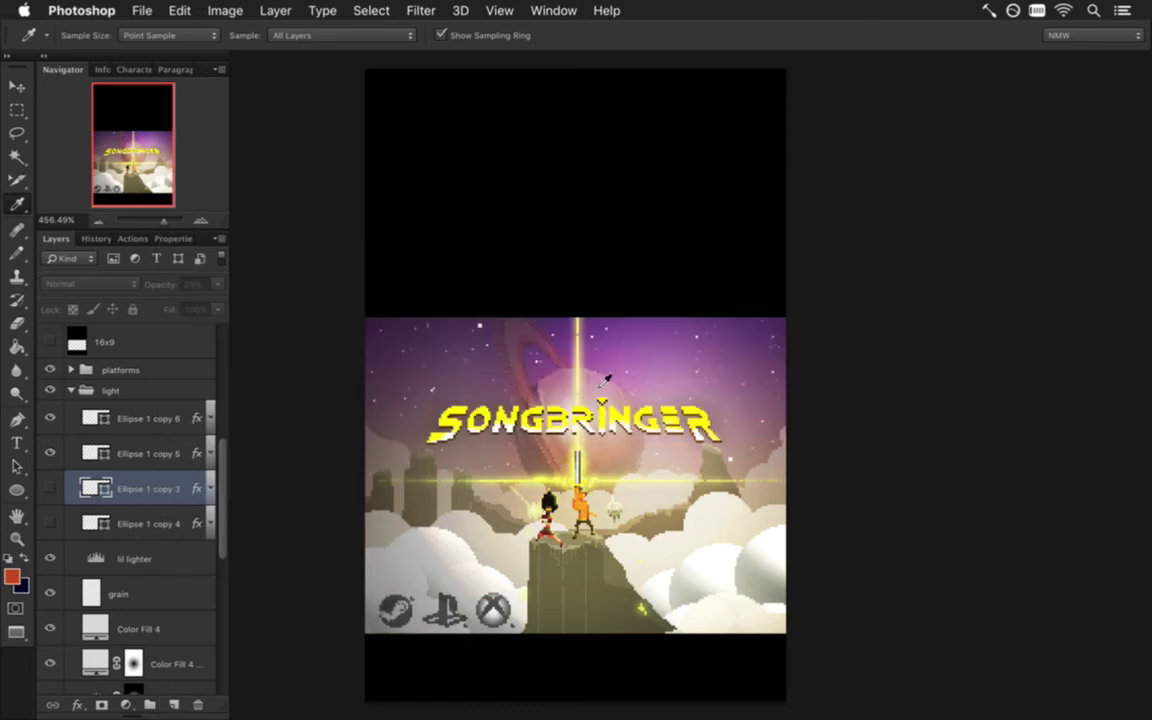
- Duplicate the Ellipse 1 copy 4 layer from the light group into SceneTowerPreviewBg.psd
click(152, 522)
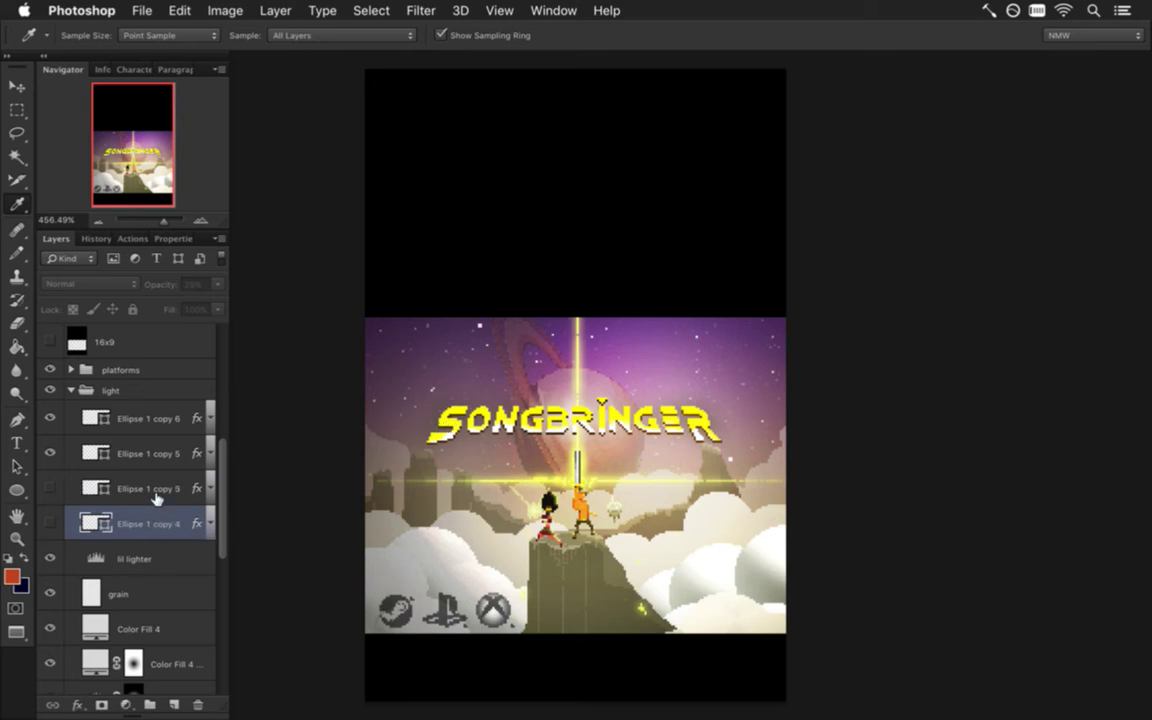
right_click(158, 513)
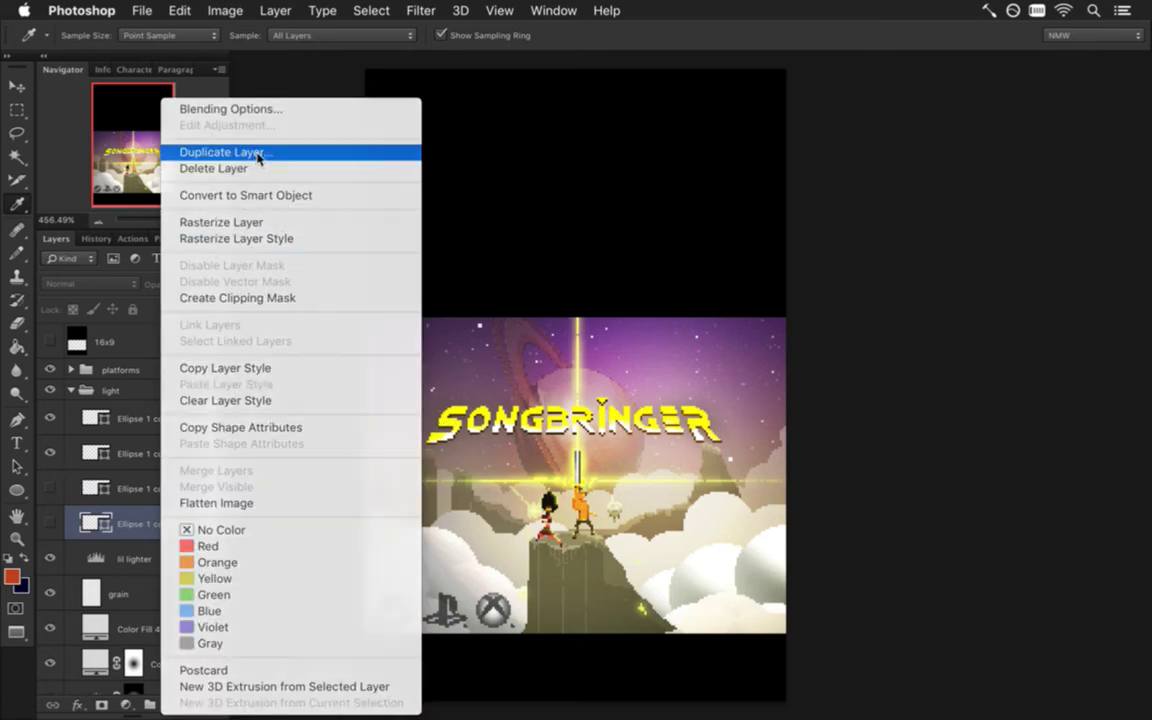
click(216, 152)
click(660, 366)
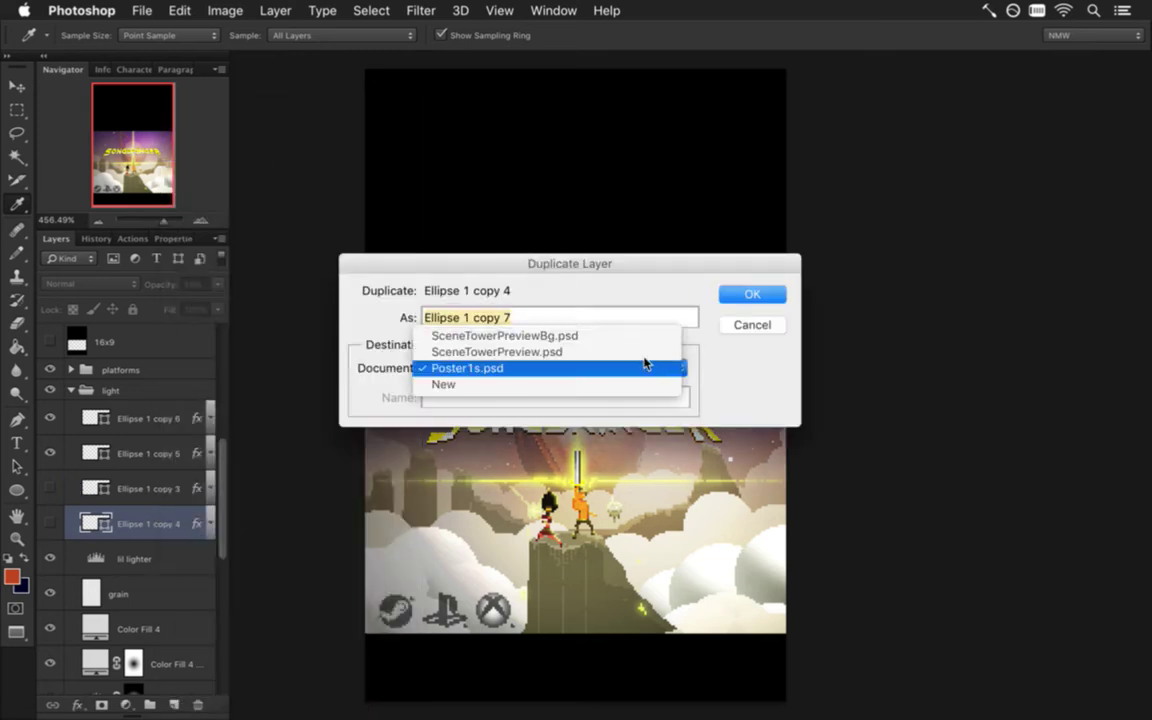
click(638, 336)
click(750, 296)
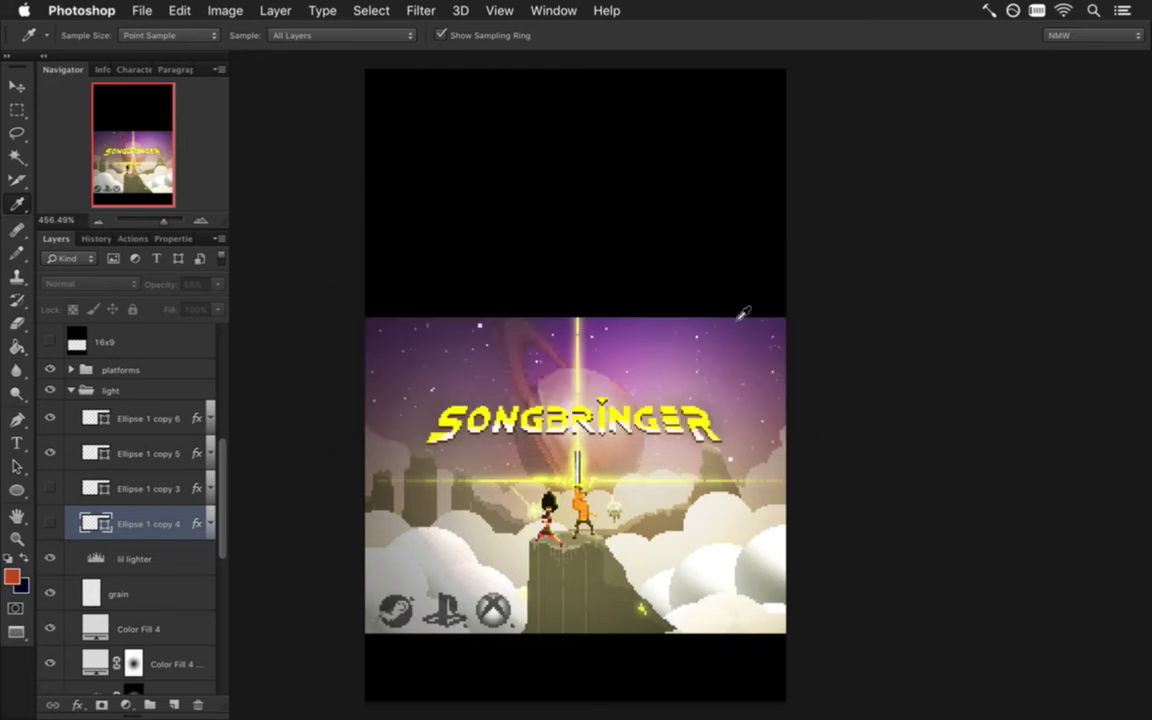
- Switch to SceneTowerPreviewBg.psd, show Ellipse 1 copy 4 with Ellipse 1 copy 3 hidden, and move it to the upper middle of the canvas
key(ctrl+Tab)
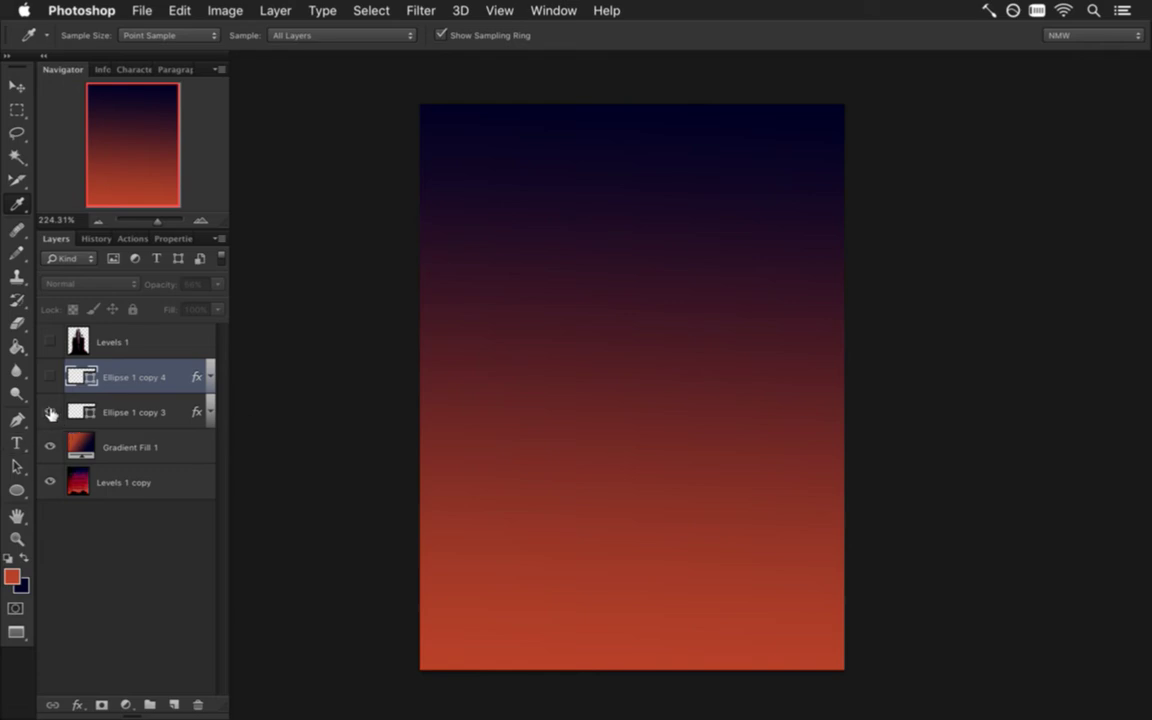
click(52, 413)
click(50, 378)
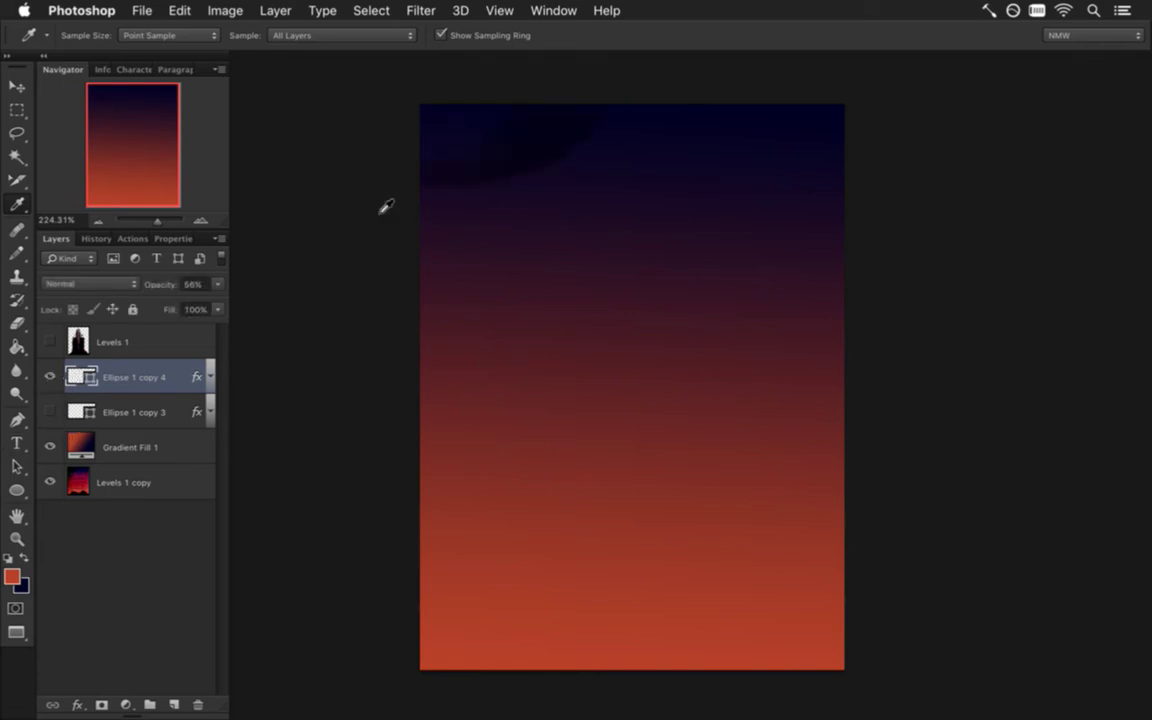
key(v)
drag(540, 123, 748, 220)
- Scale Ellipse 1 copy 4 to about 270% width and 567% height, positioned so it surrounds the whole canvas
drag(733, 472, 645, 481)
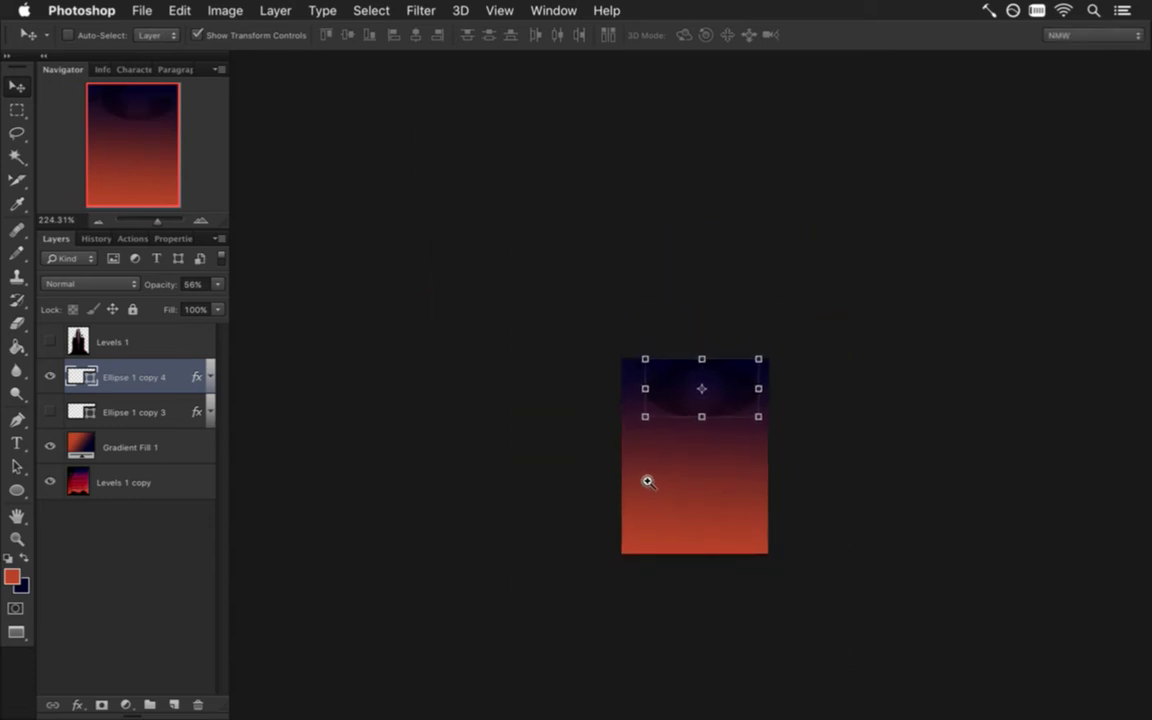
drag(757, 421, 840, 534)
drag(795, 461, 739, 421)
drag(786, 491, 862, 611)
drag(783, 437, 767, 390)
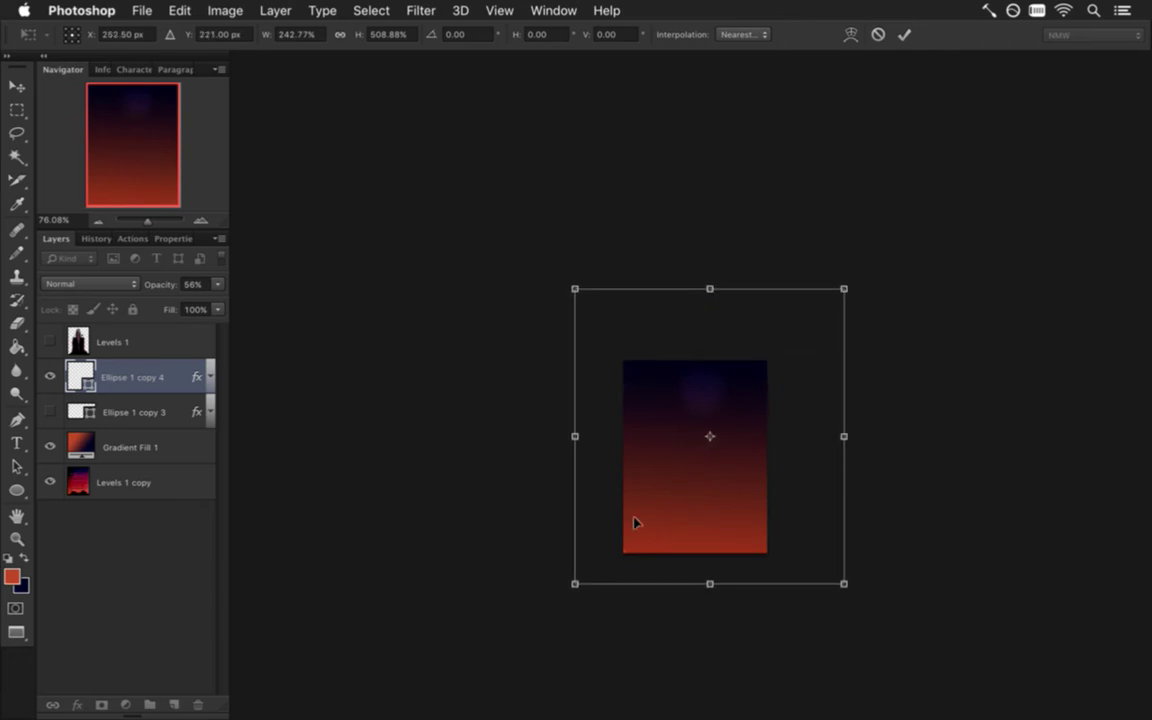
drag(575, 584, 540, 628)
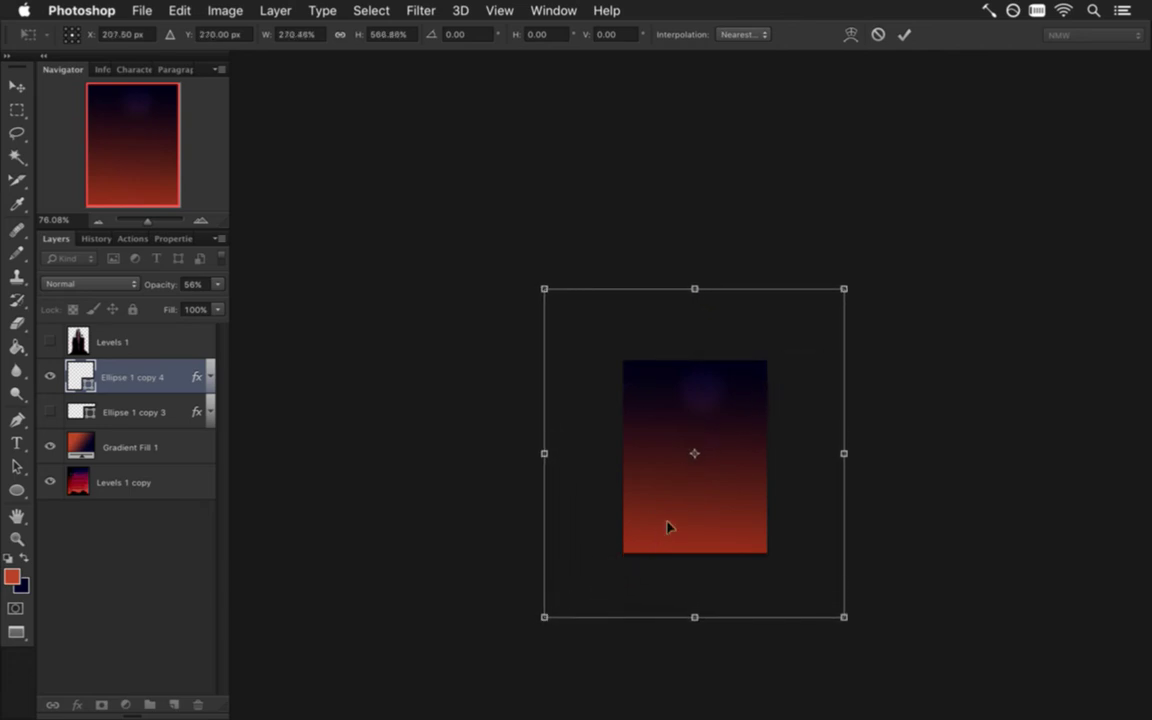
drag(729, 520, 741, 510)
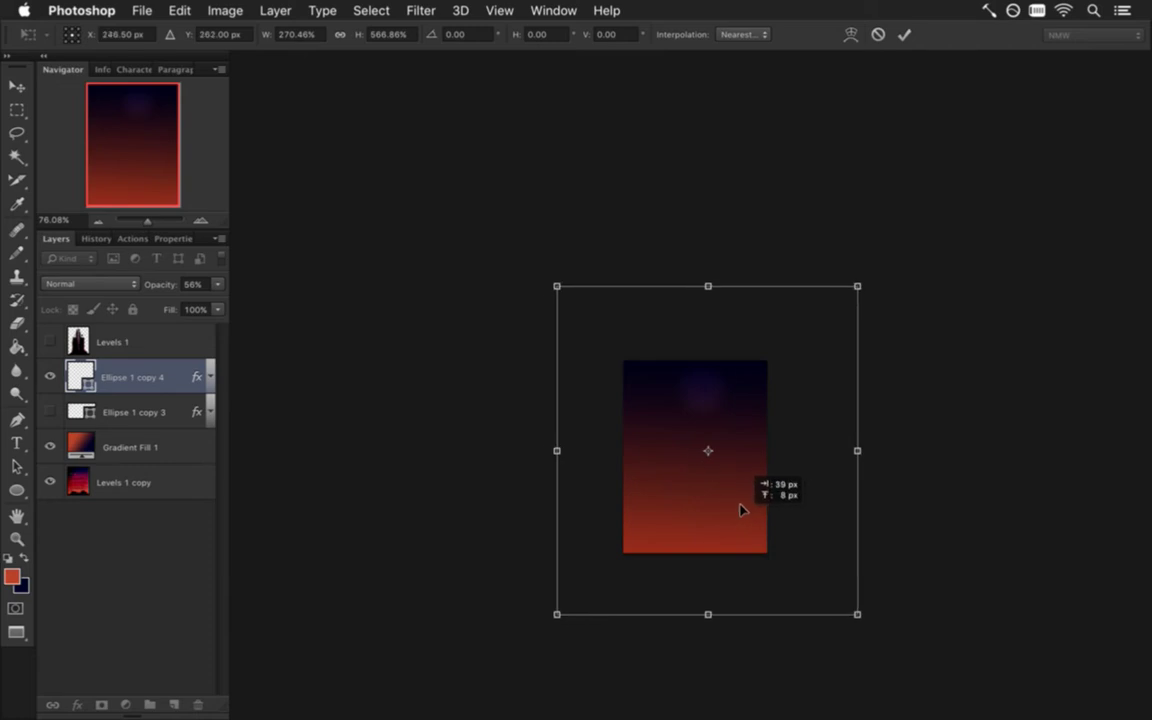
click(904, 34)
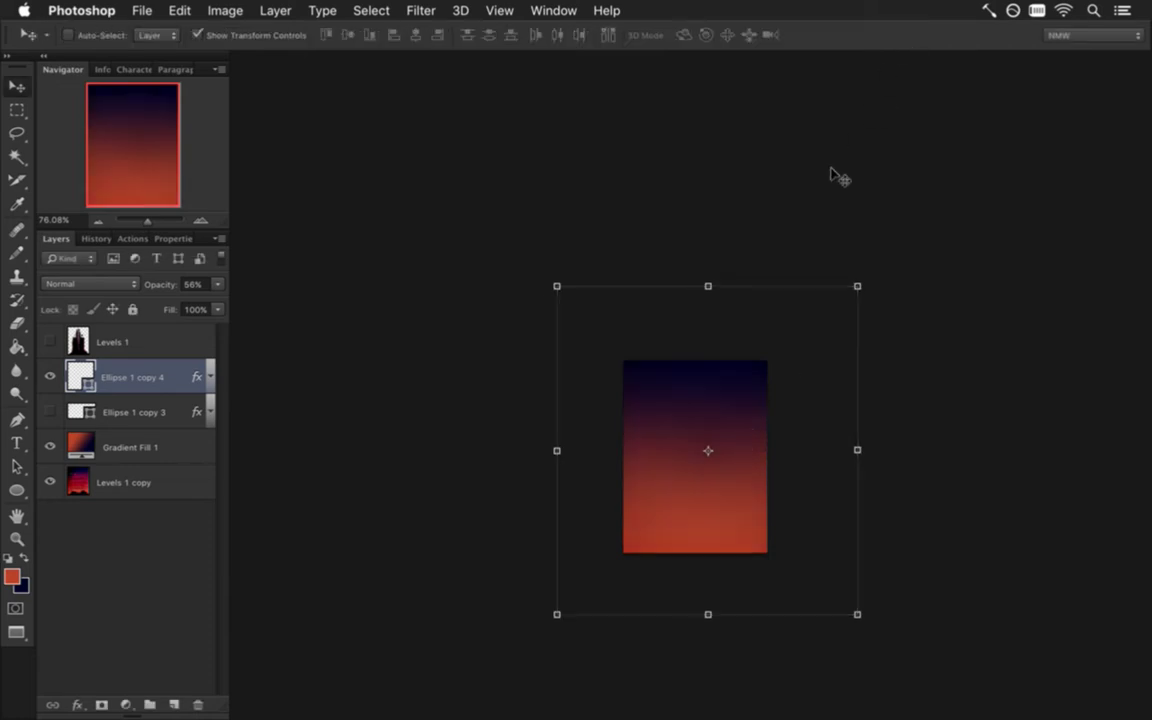
- Compare the gradient with and without Ellipse 1 copy 4 by toggling that layer's visibility
key(m)
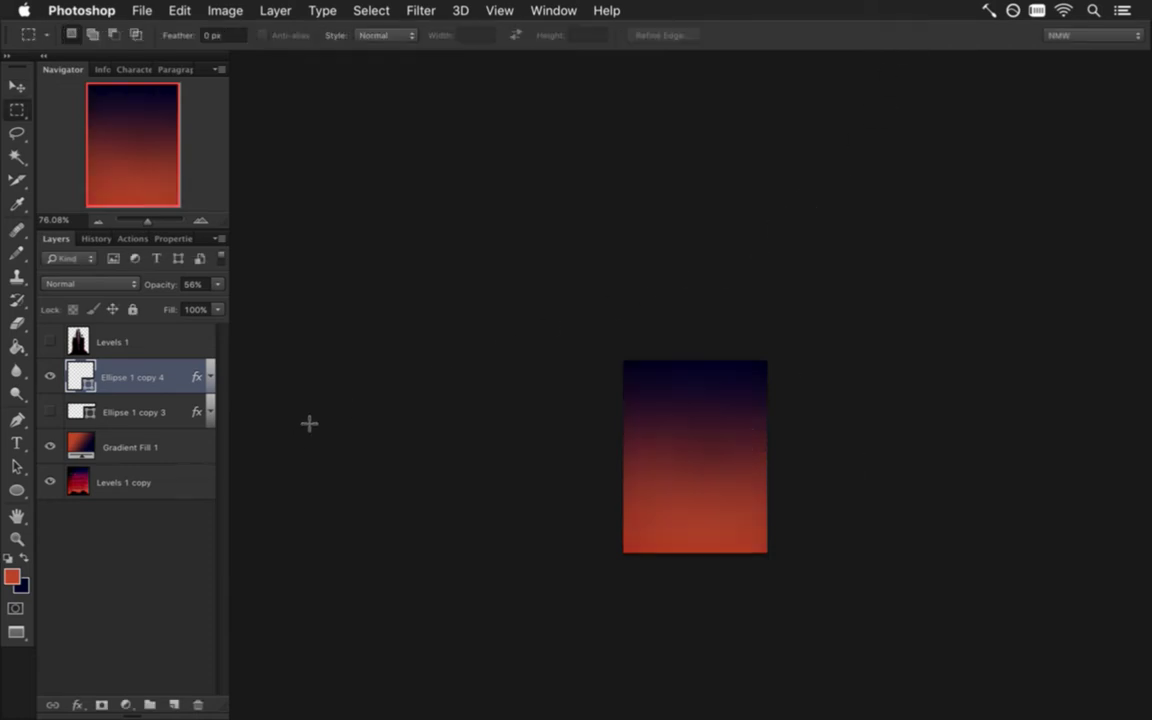
click(51, 378)
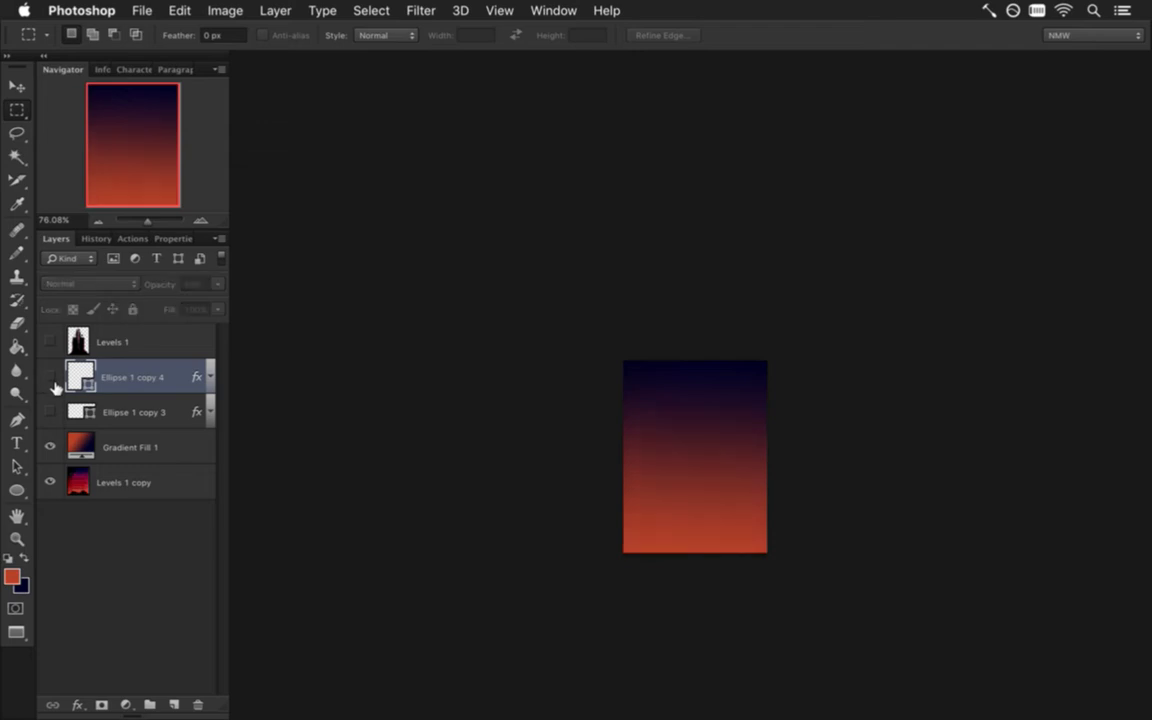
click(50, 377)
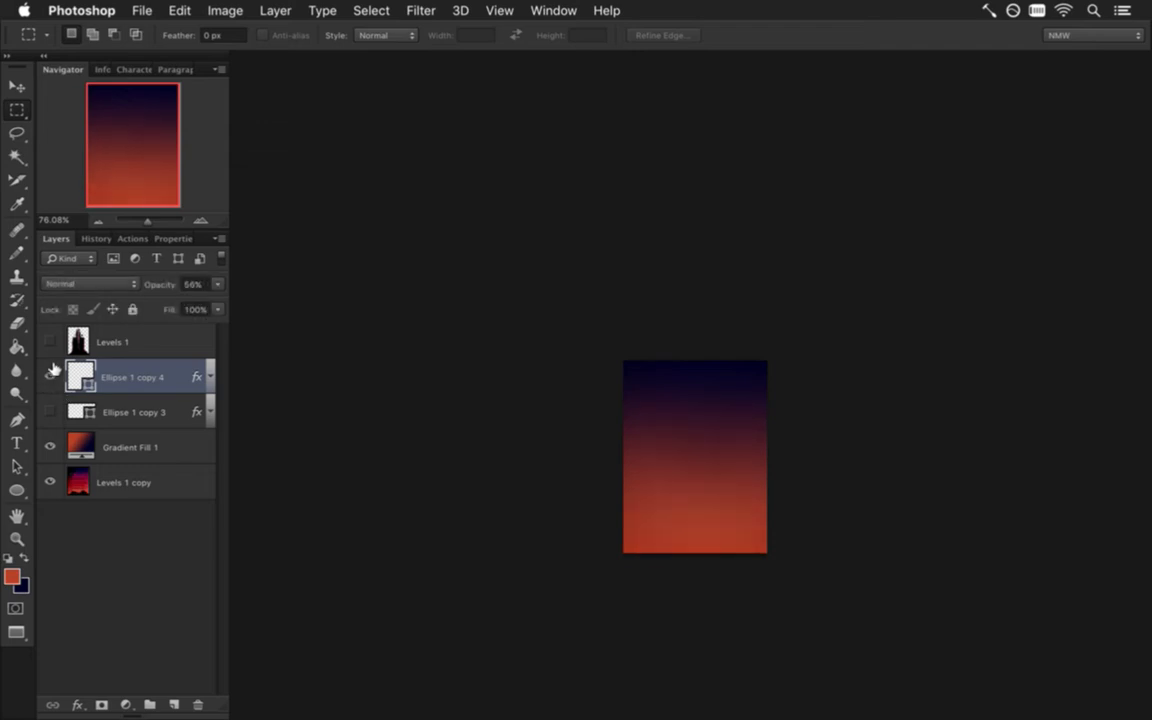
- Show Ellipse 1 copy 3 in place of Ellipse 1 copy 4 and scale it to about 221% width and 470% height around the canvas
click(50, 376)
click(50, 411)
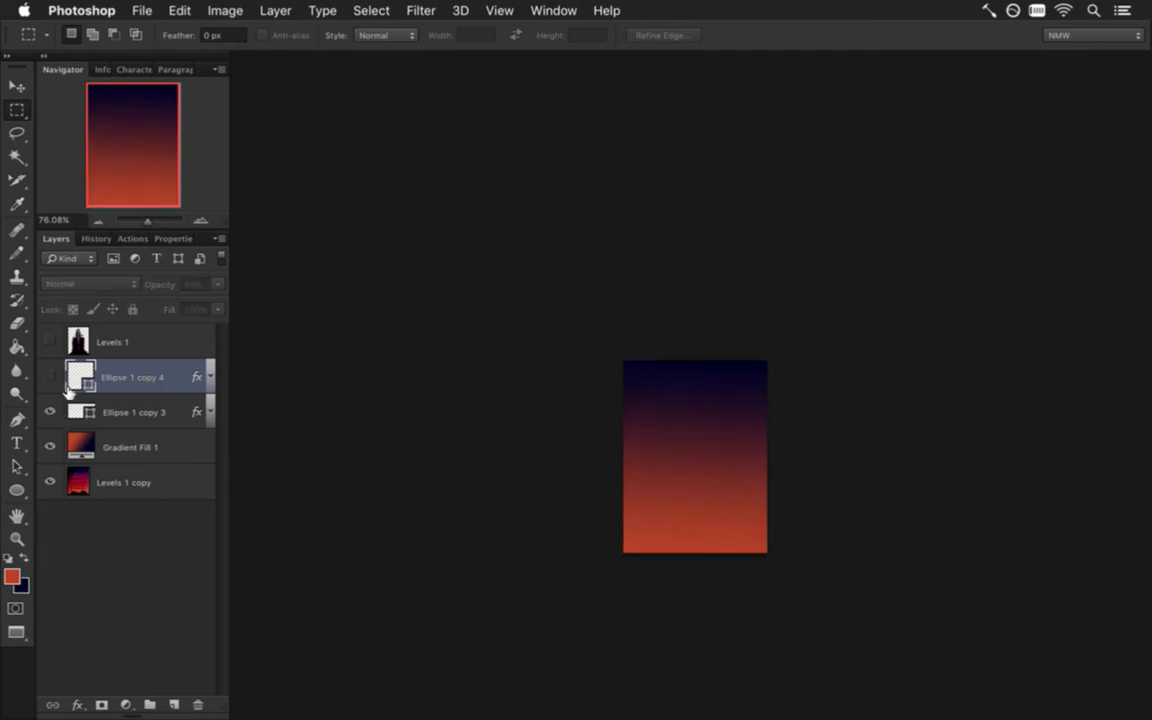
click(80, 413)
key(v)
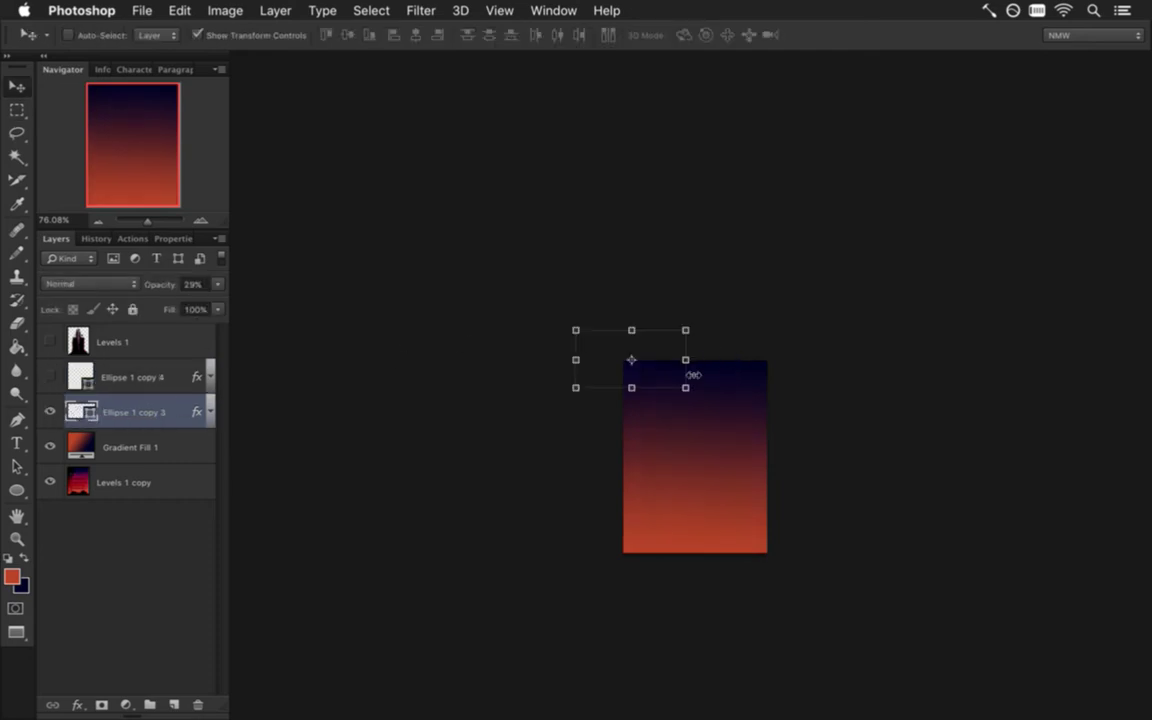
click(686, 388)
drag(692, 387, 822, 603)
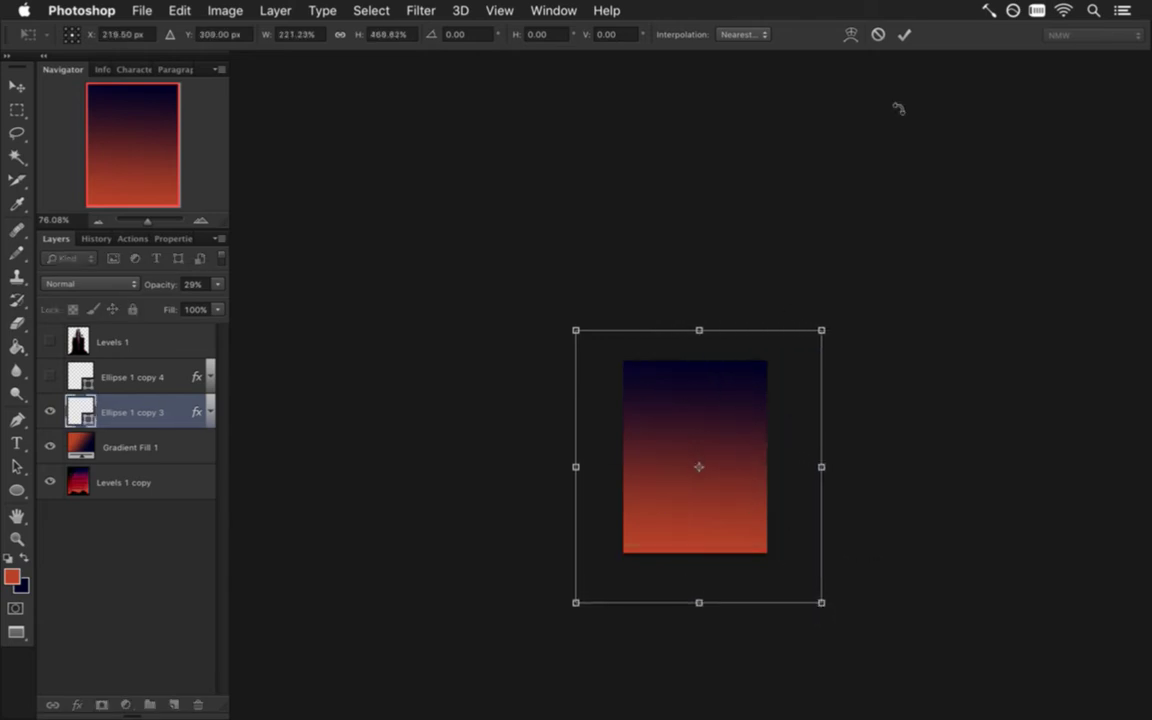
click(904, 35)
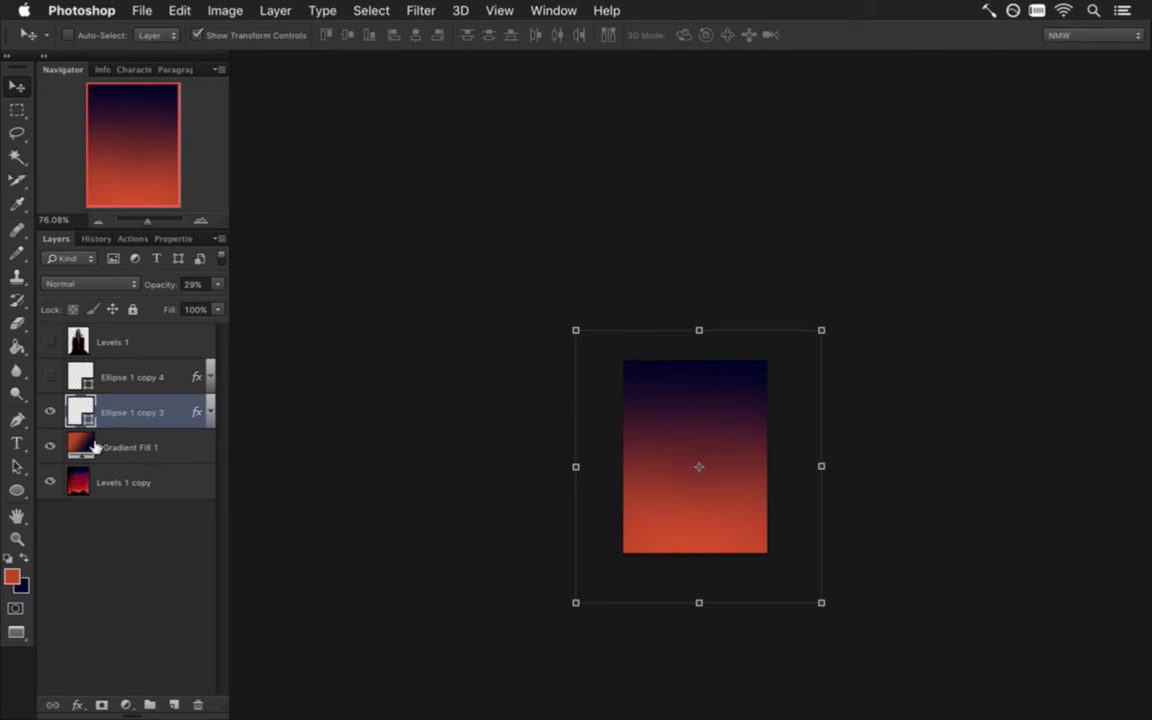
- Check the effect of Ellipse 1 copy 3 by toggling its visibility, and show Ellipse 1 copy 4 as well
click(51, 410)
click(51, 410)
click(51, 377)
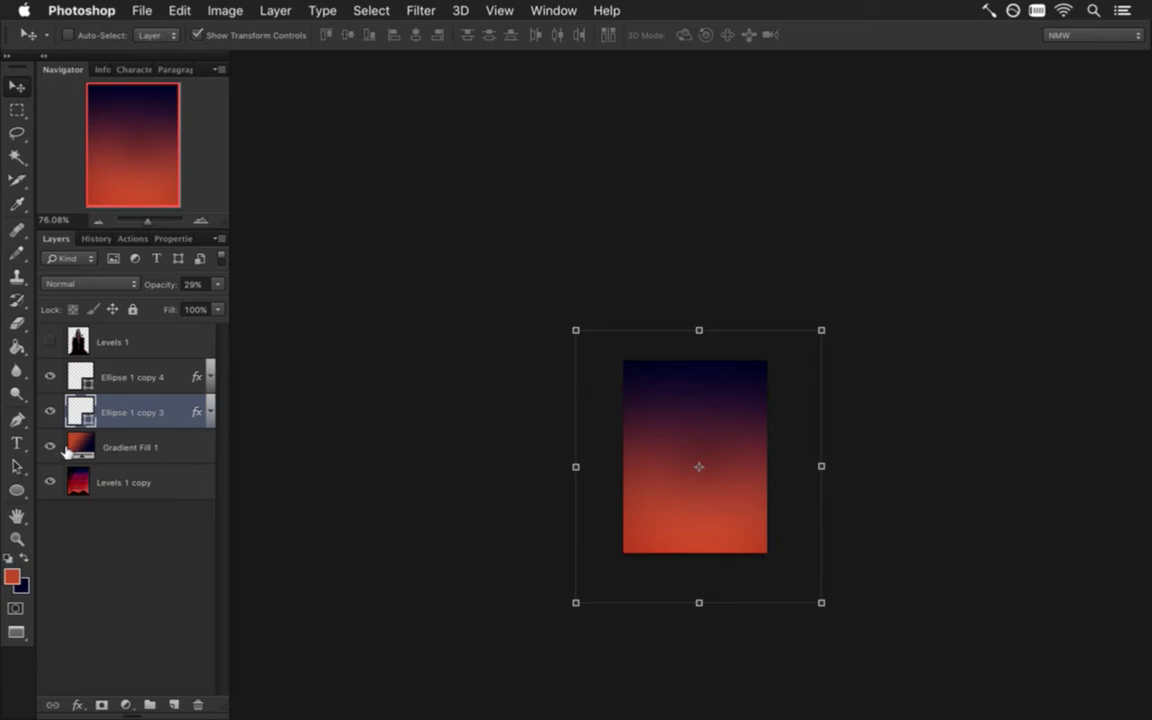
- Create a layer group and move Ellipse 1 copy 4, Ellipse 1 copy 3 and Gradient Fill 1 into it
shift+click(122, 378)
click(150, 704)
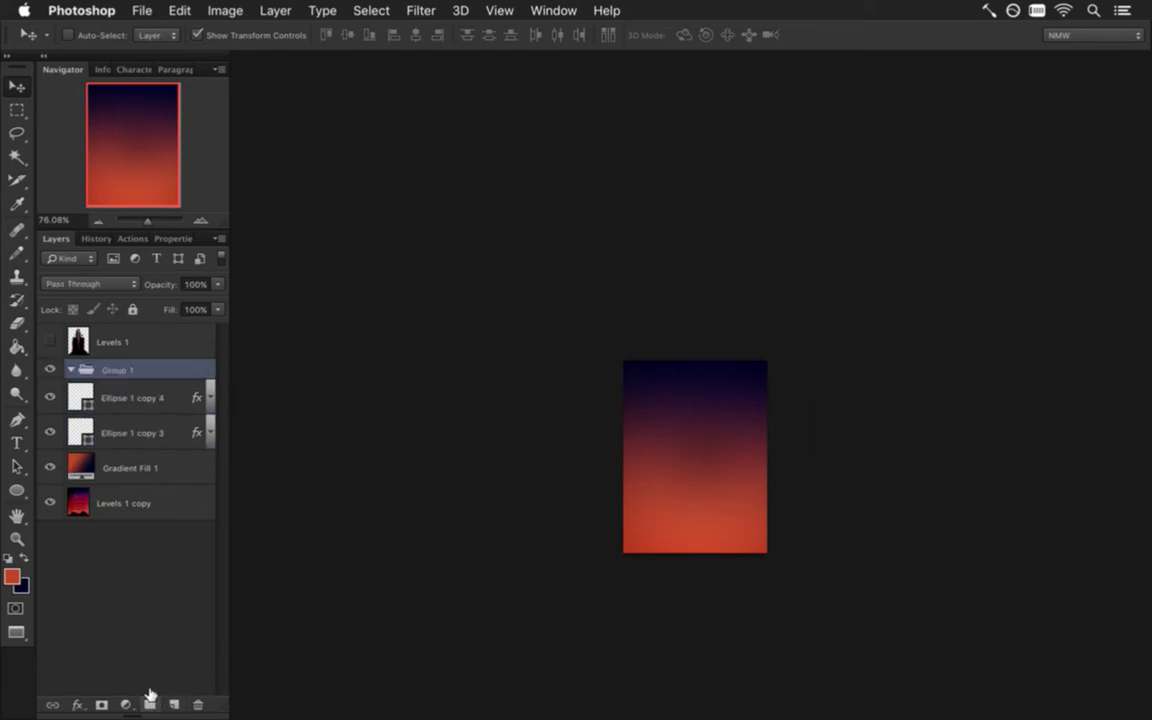
click(116, 398)
shift+click(121, 462)
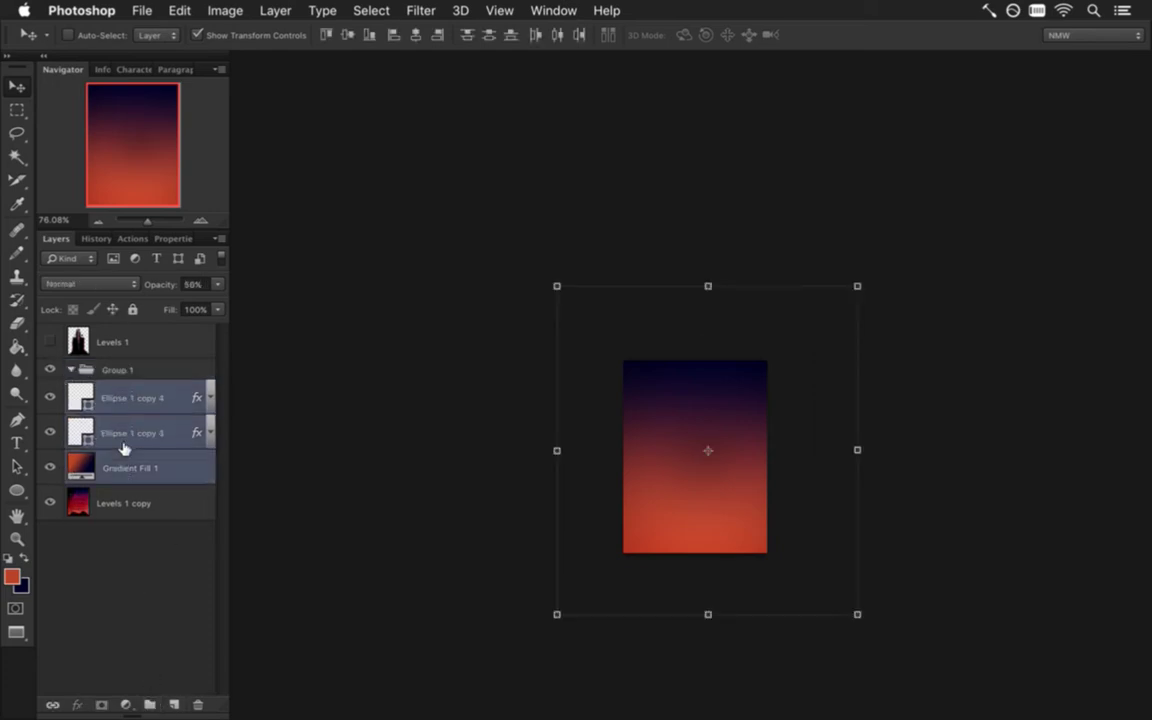
drag(87, 398, 101, 383)
click(118, 372)
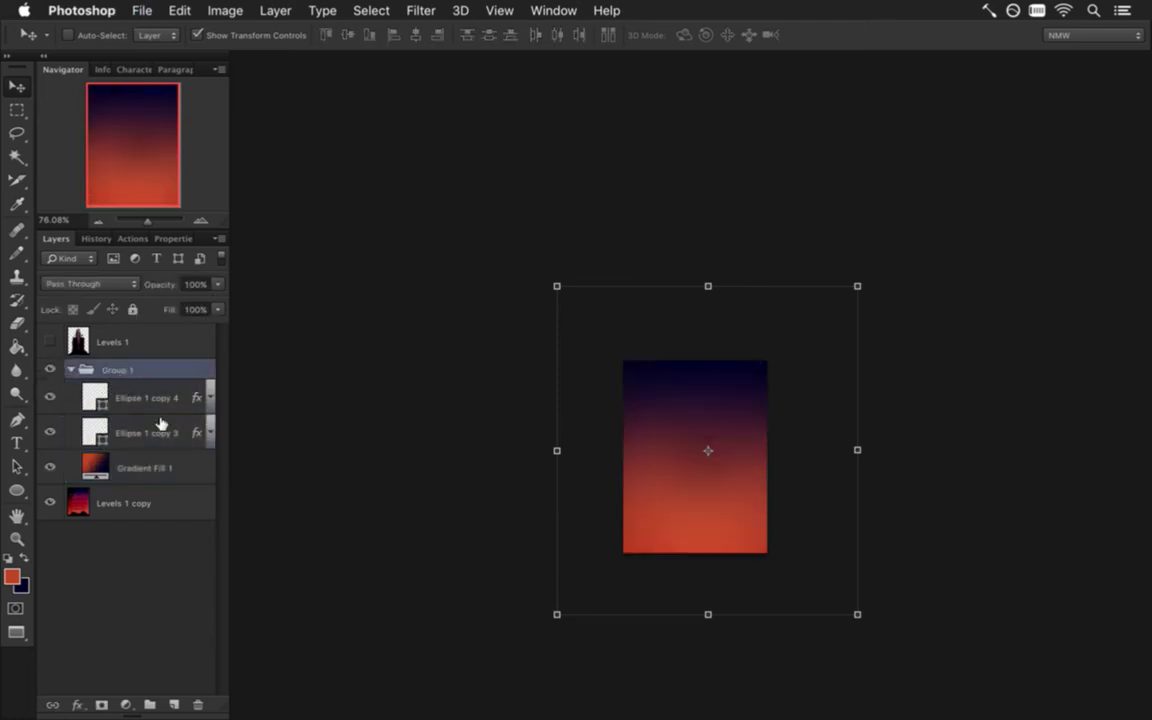
- Compare the grouped gradient and ellipses with the original background artwork by toggling the group's visibility
key(m)
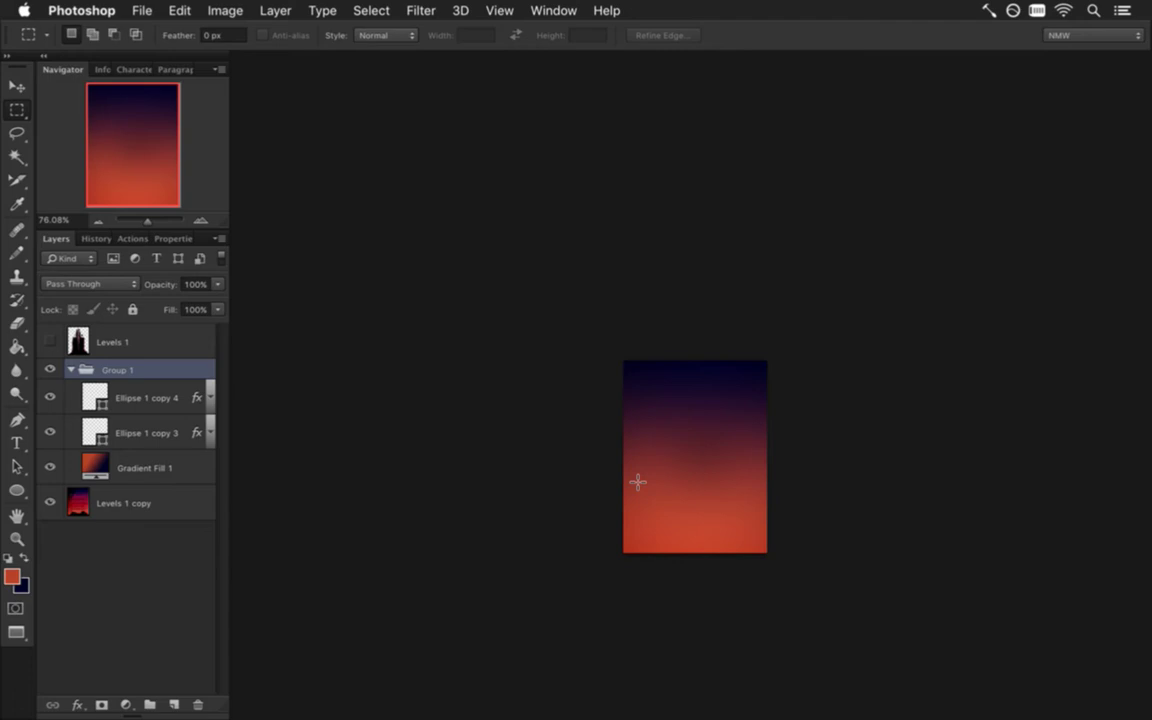
key(super+0)
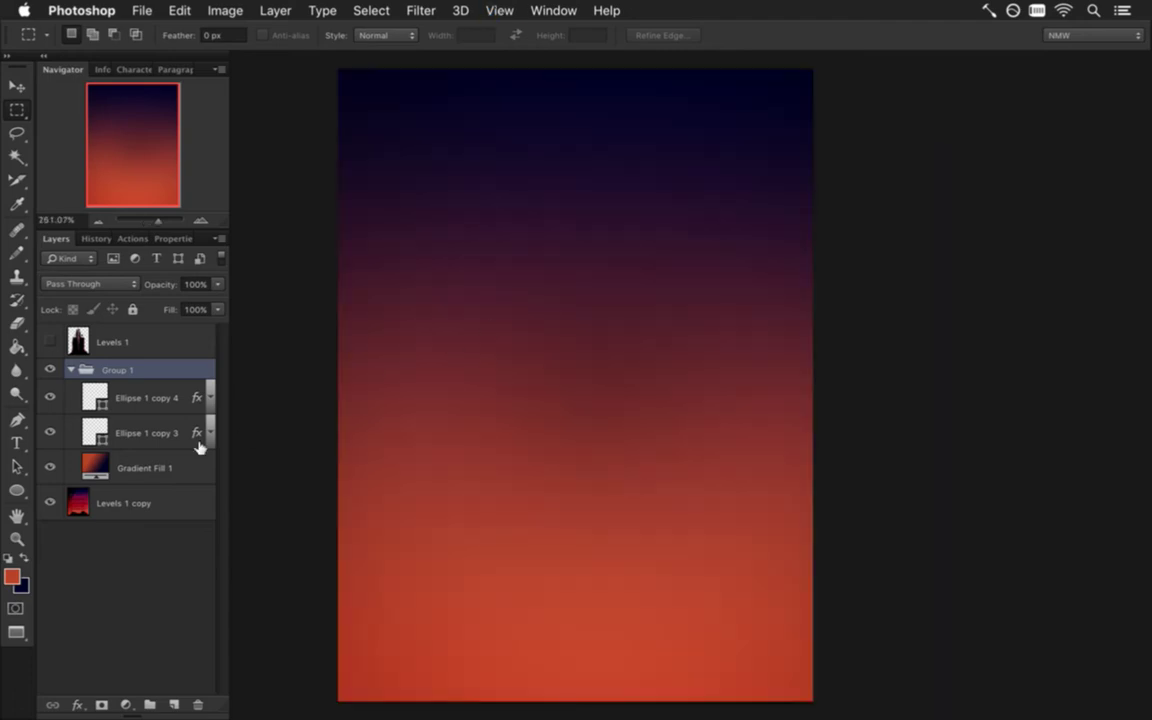
click(47, 365)
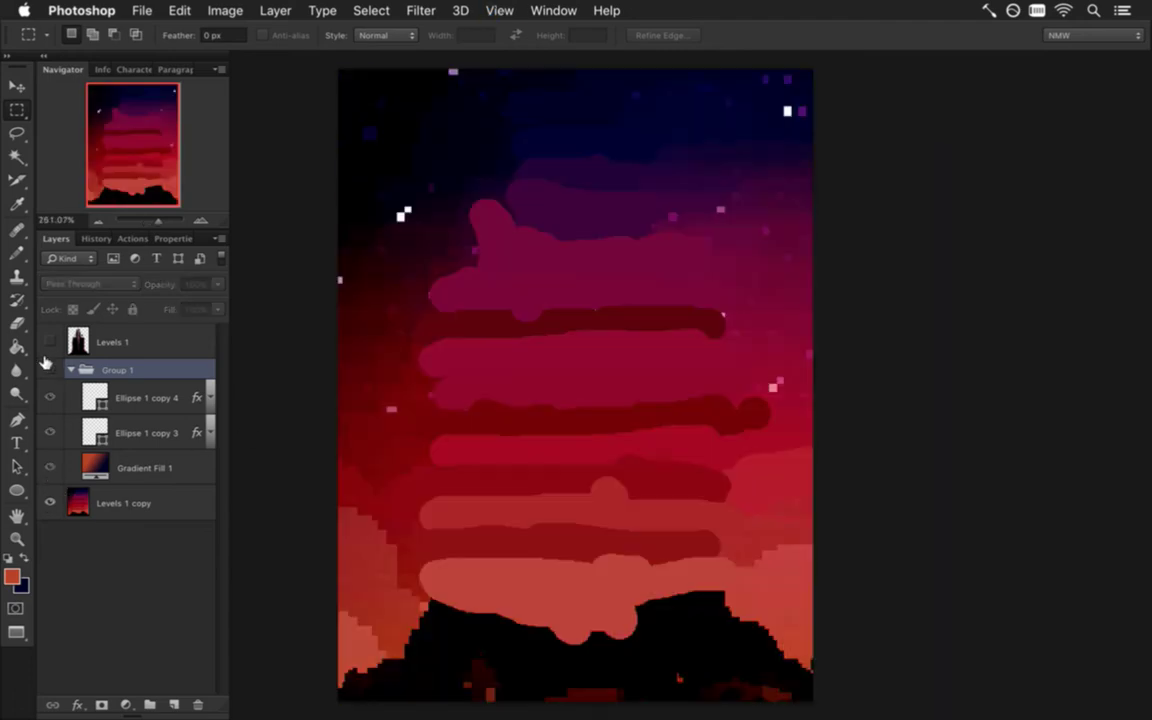
click(46, 364)
click(45, 363)
click(47, 366)
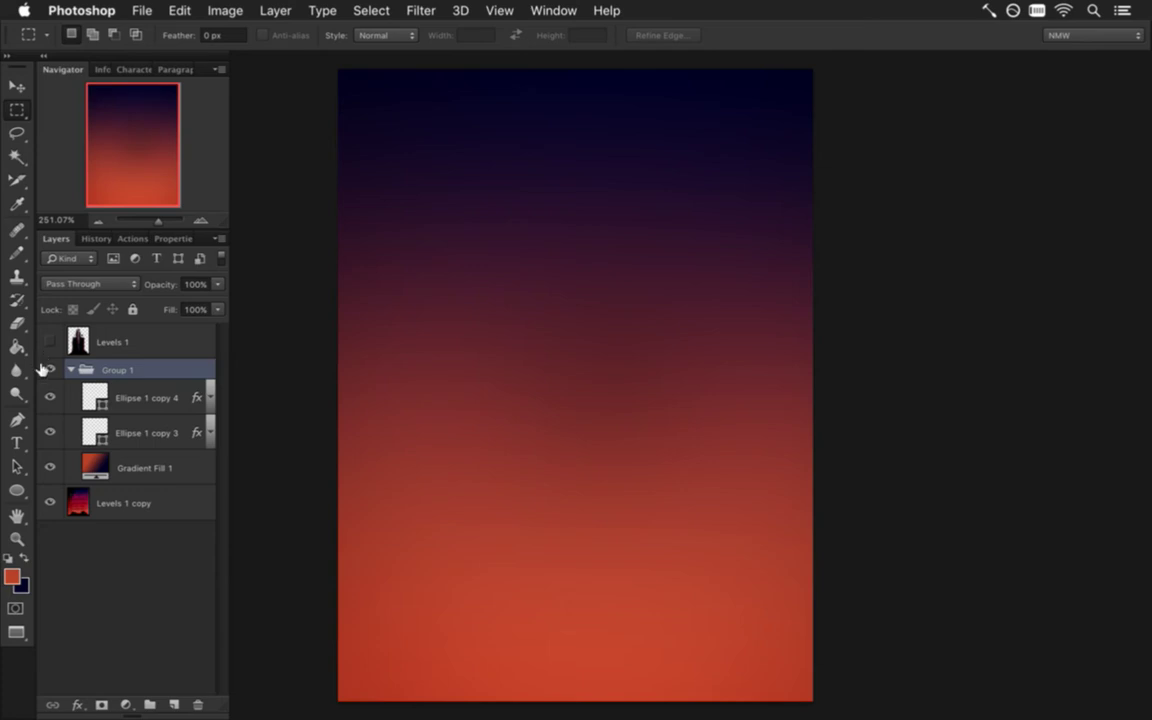
- Hide Ellipse 1 copy 4 and check the effect of Ellipse 1 copy 3 at 29% opacity by toggling its visibility
click(91, 426)
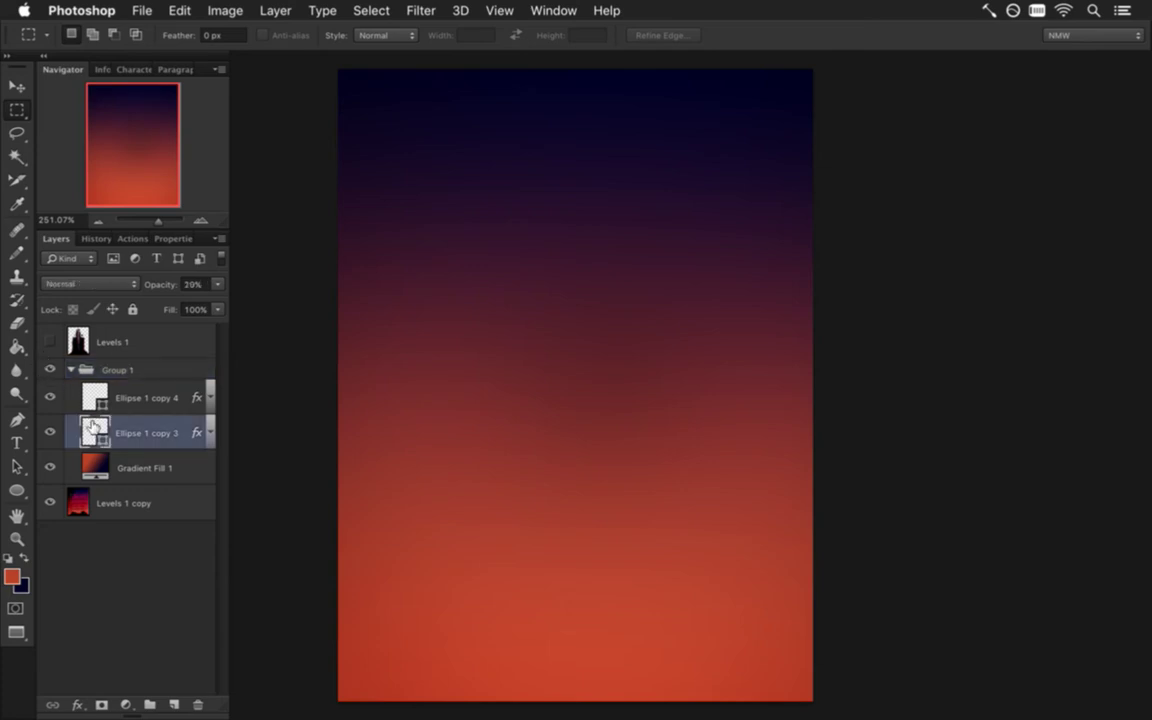
key(2)
key(9)
click(50, 397)
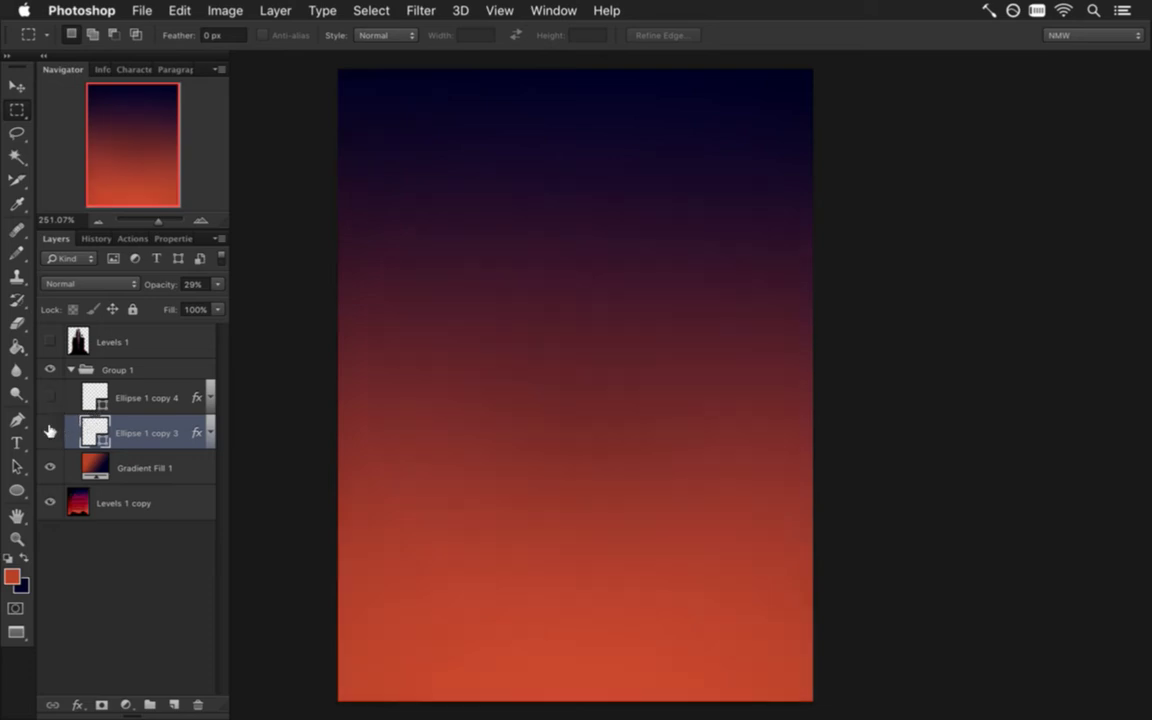
click(48, 433)
click(49, 432)
- Try the Darken blend mode on Ellipse 1 copy 3
click(90, 285)
click(92, 318)
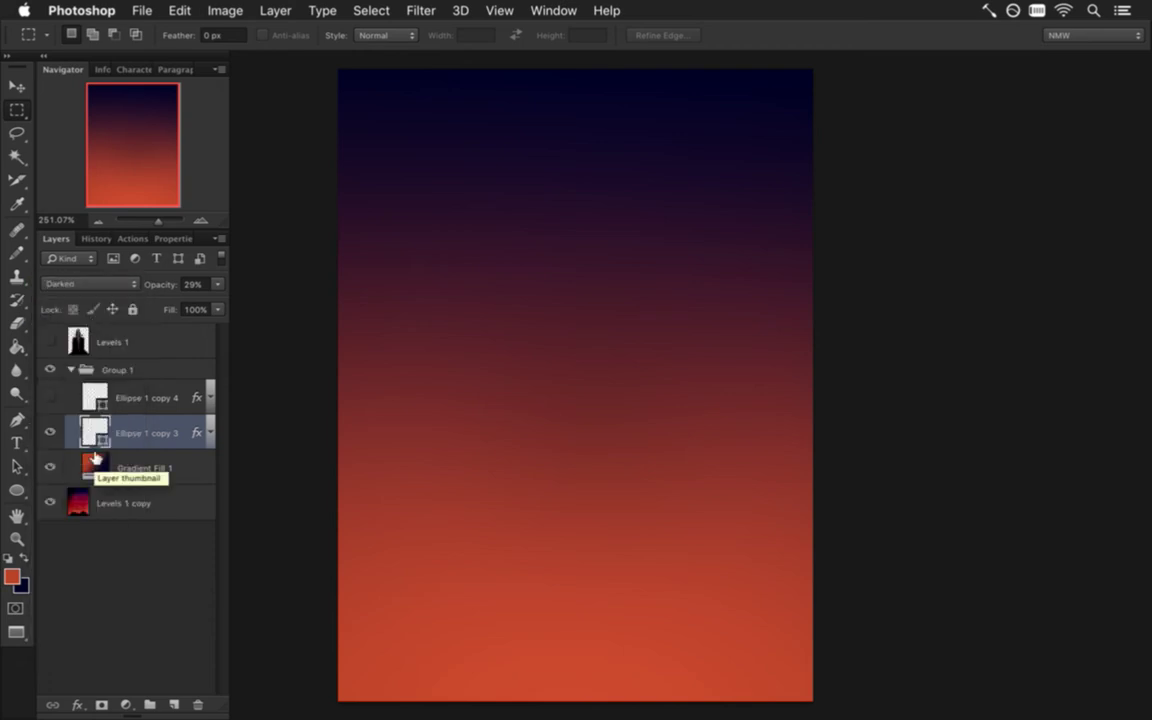
- Save the changes to SceneTowerPreviewBg.psd, keeping the document open
key(super+w)
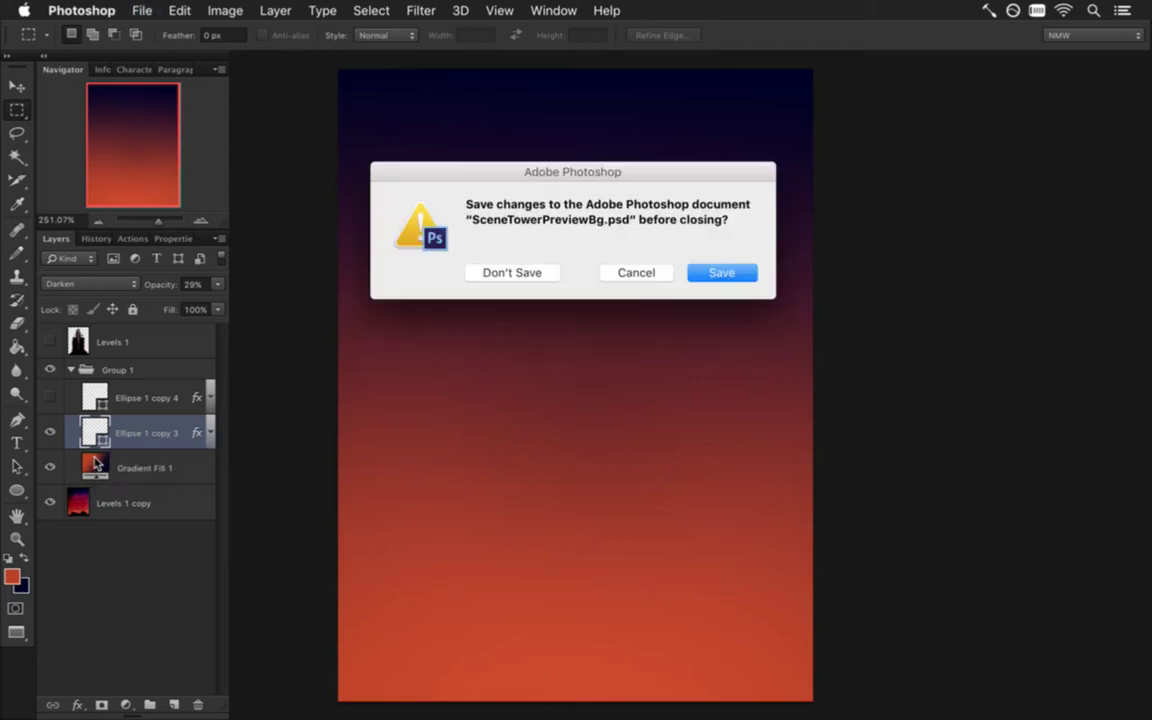
key(Escape)
key(super+s)
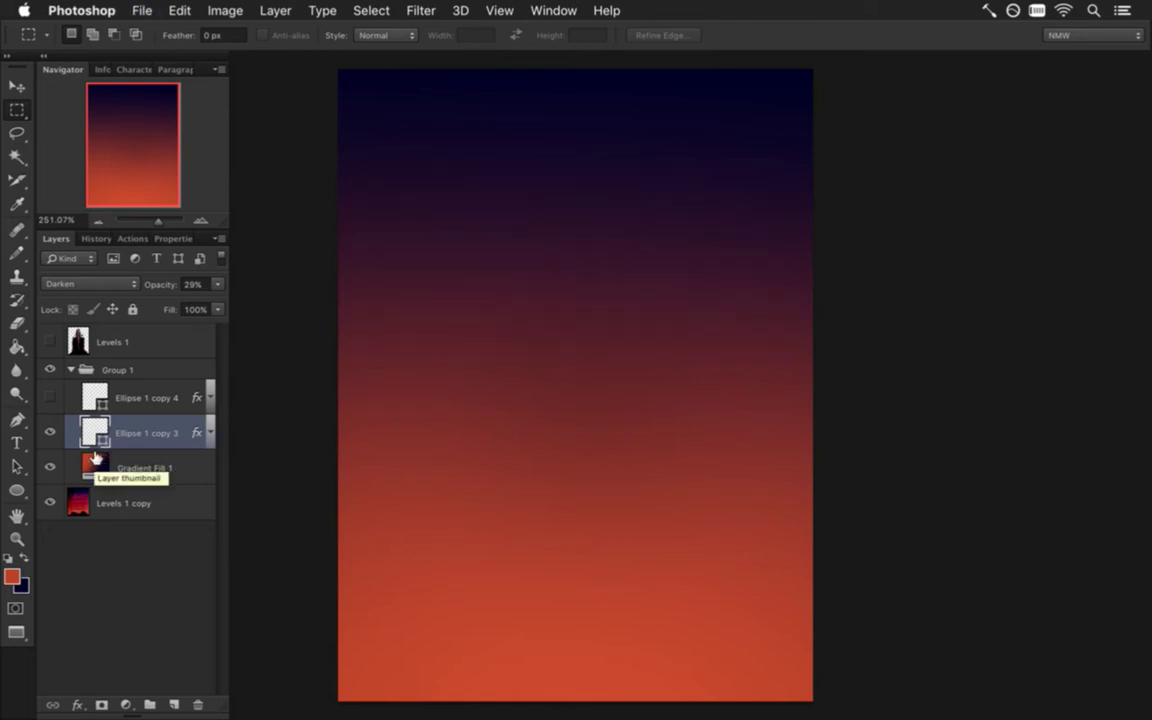
- Try other blend modes on Ellipse 1 copy 3, including Hard Light and Color Dodge at 100% opacity, and return it to Normal at 29%
key(shift+plus)
key(shift+plus)
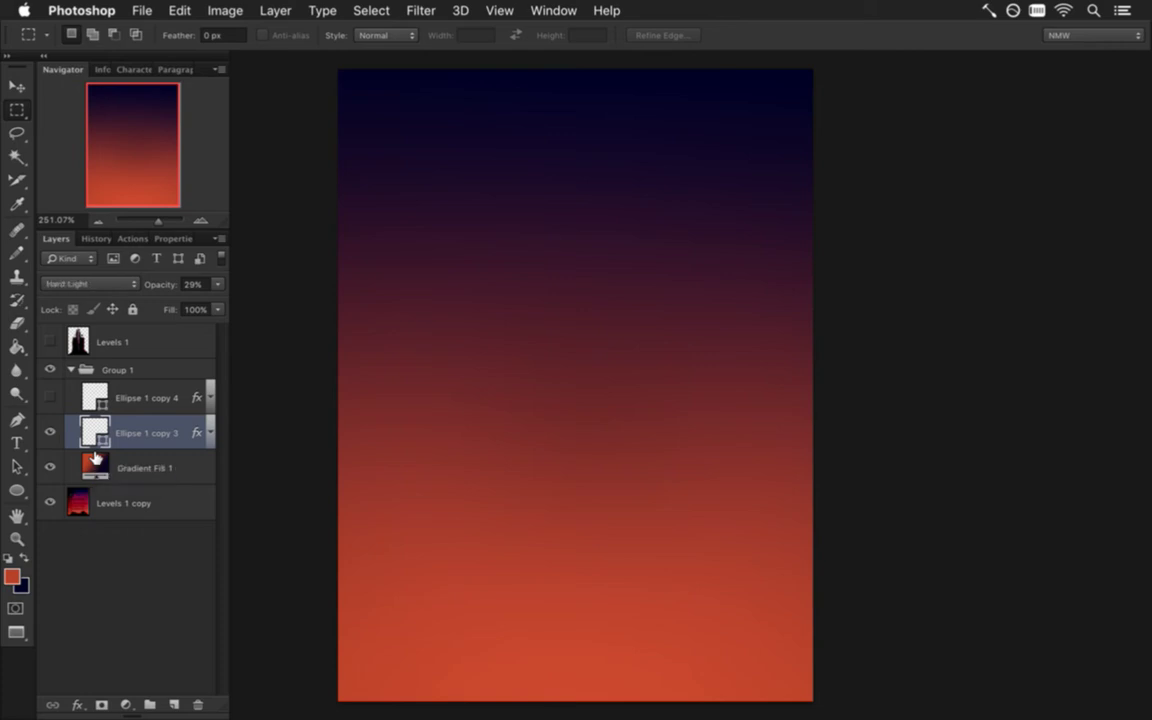
key(shift+minus)
key(shift+minus)
key(shift+minus)
key(shift+minus)
key(shift+minus)
drag(217, 284, 232, 302)
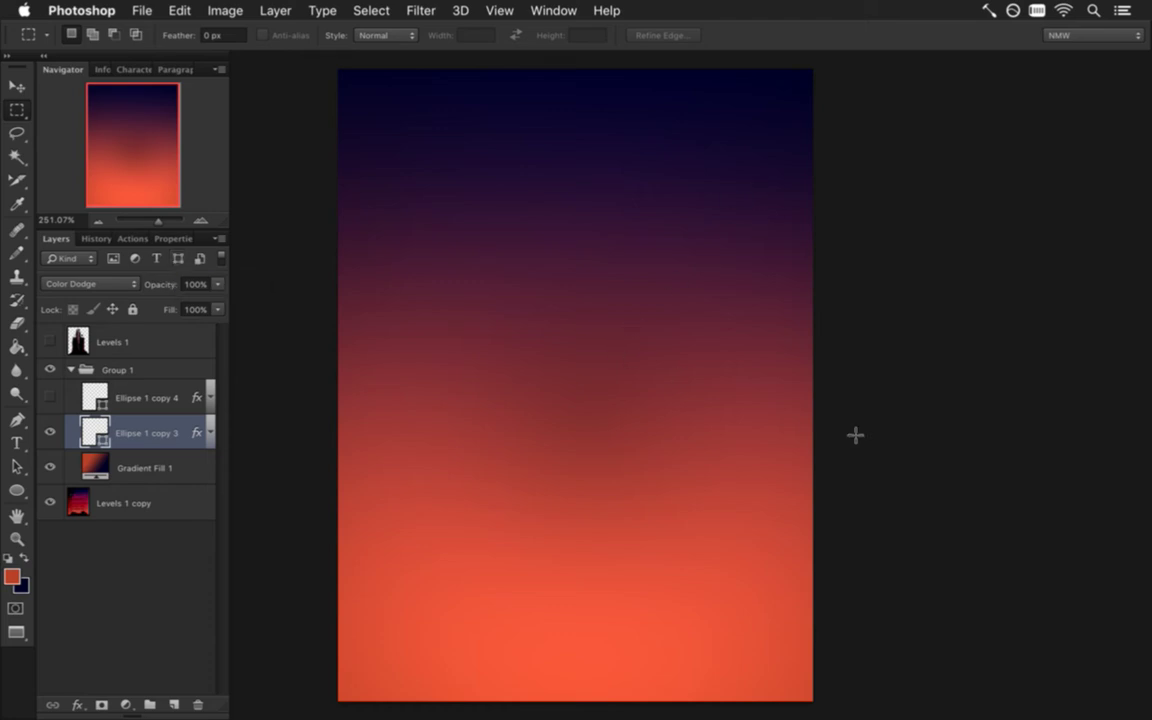
key(shift+plus)
key(shift+plus)
key(0)
key(Return)
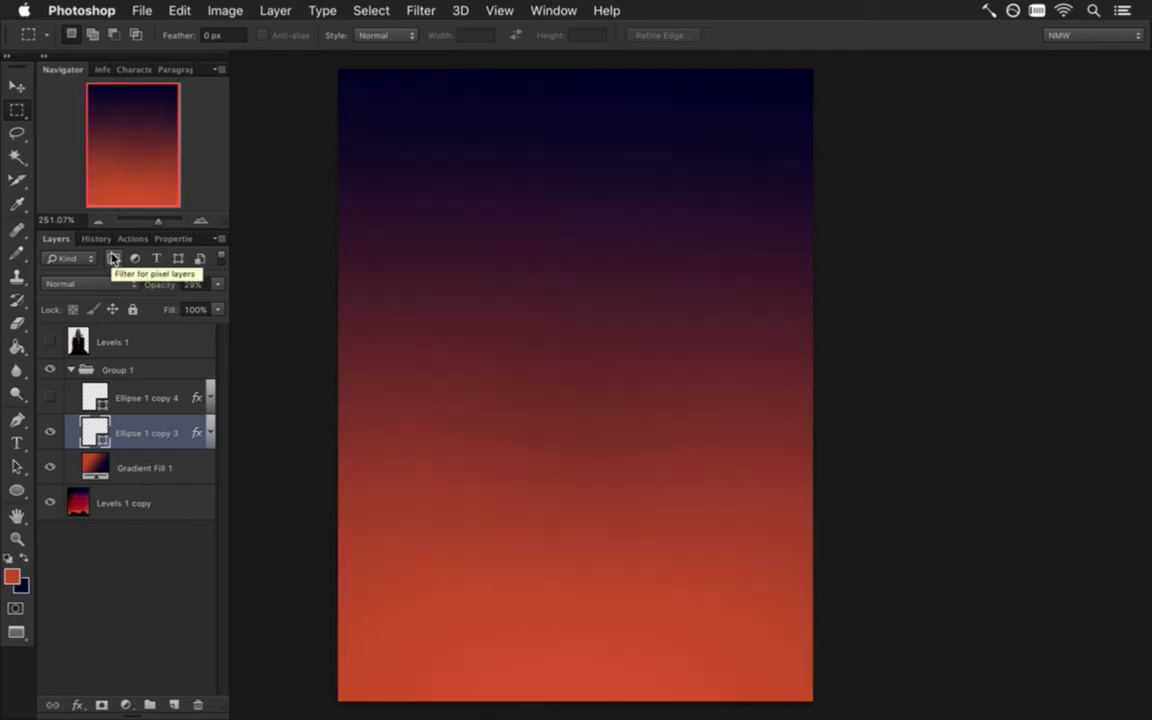
double_click(93, 394)
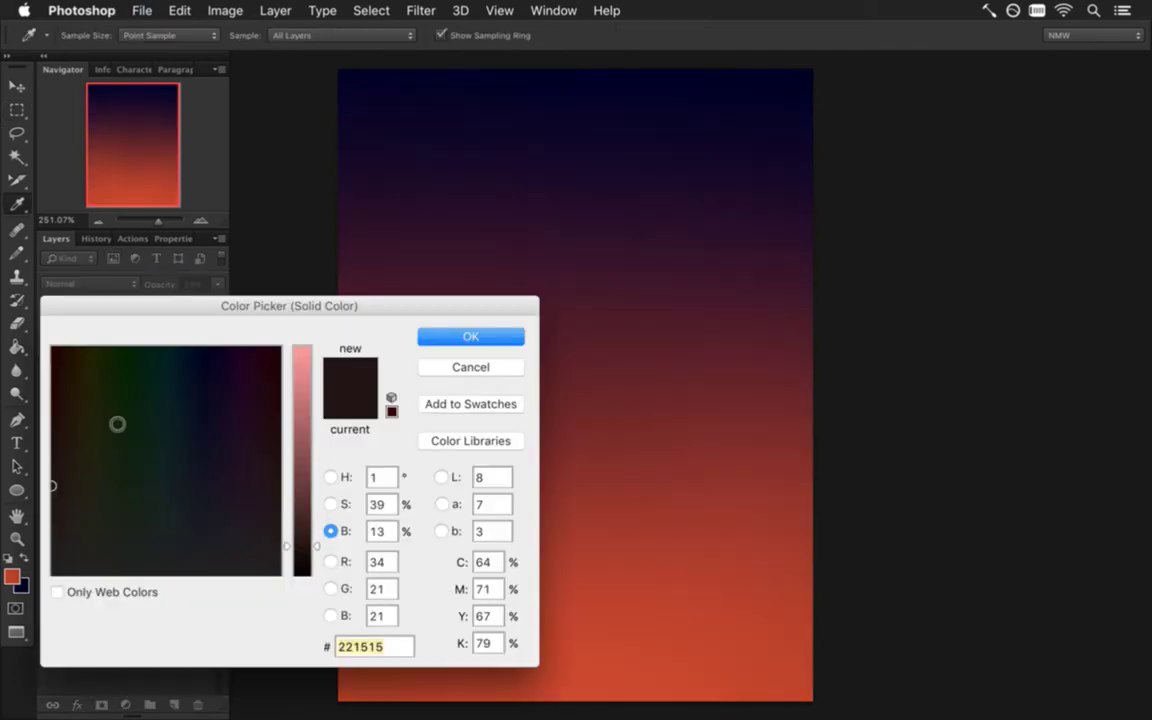
click(462, 366)
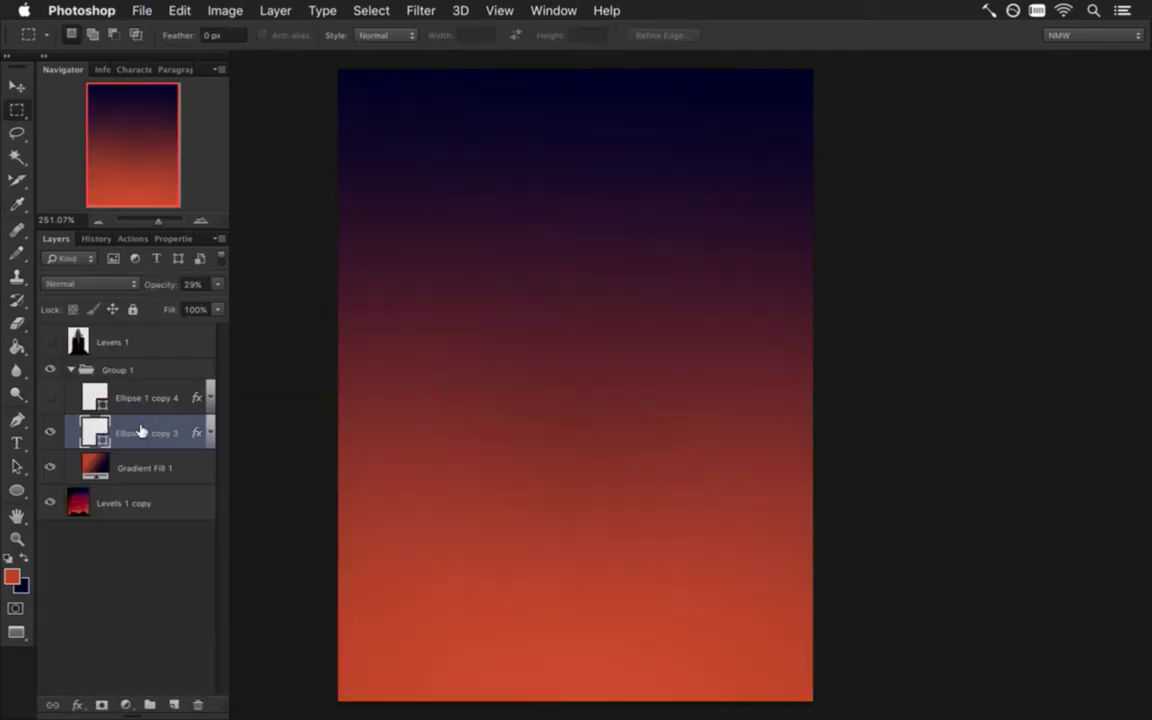
double_click(95, 432)
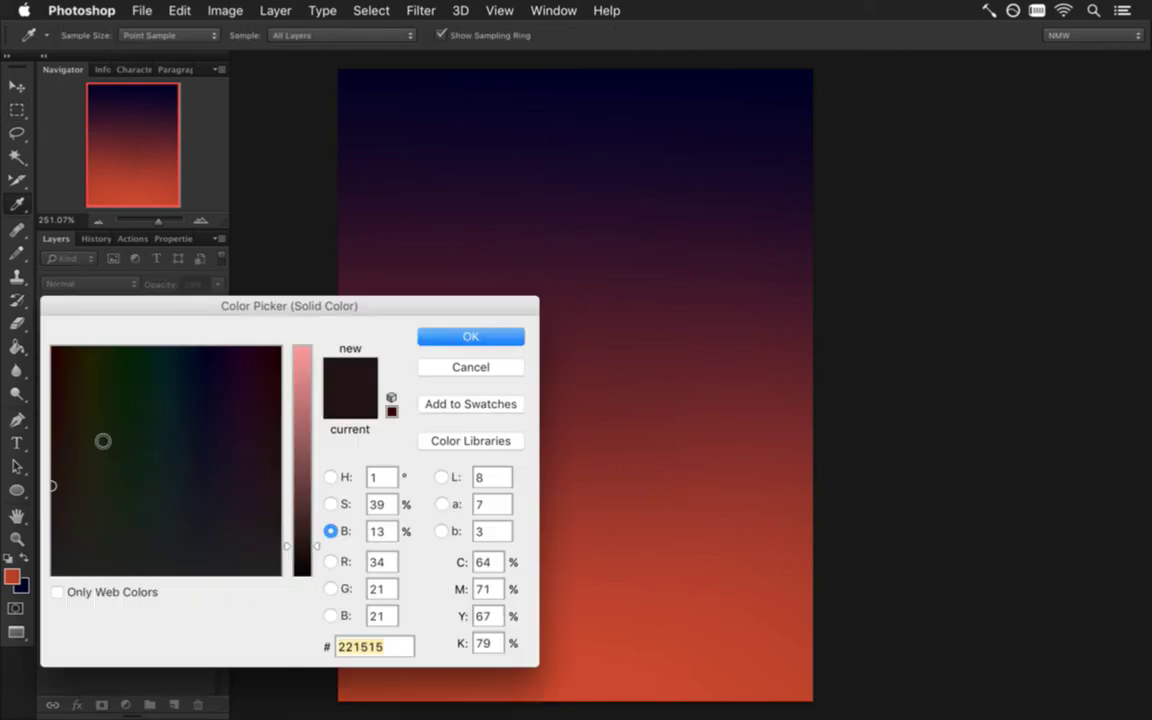
click(452, 367)
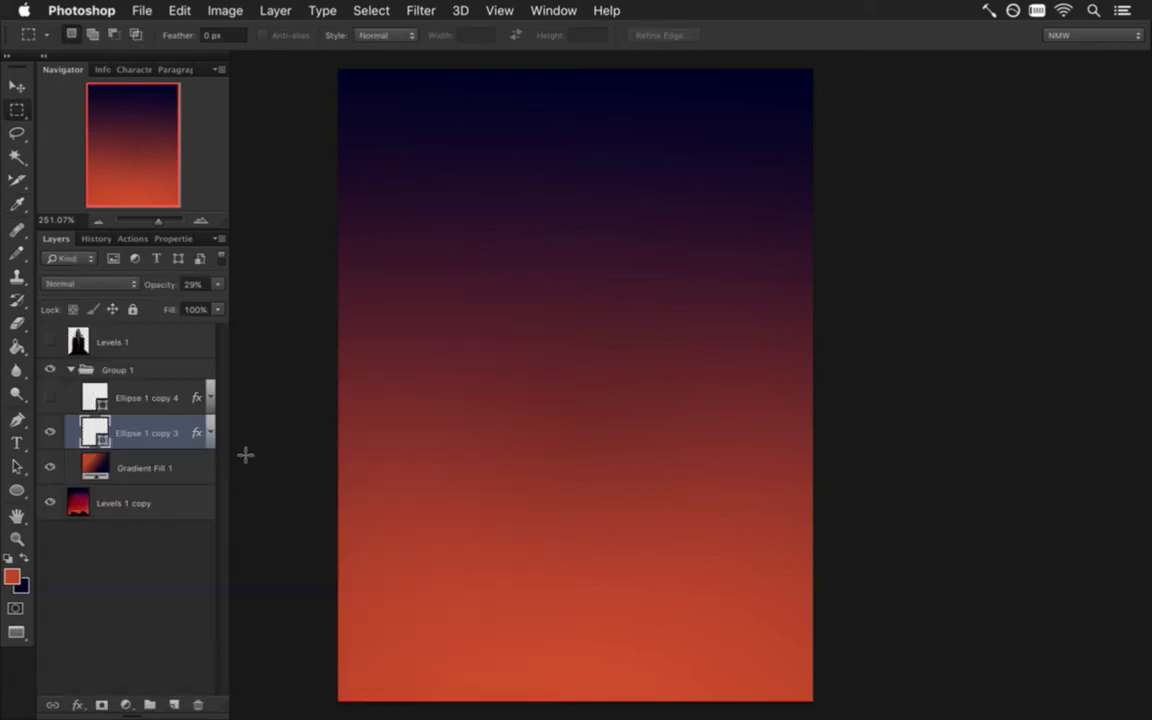
- Open the Gradient Overlay settings of Ellipse 1 copy 3 and try the Darken blend mode
click(211, 432)
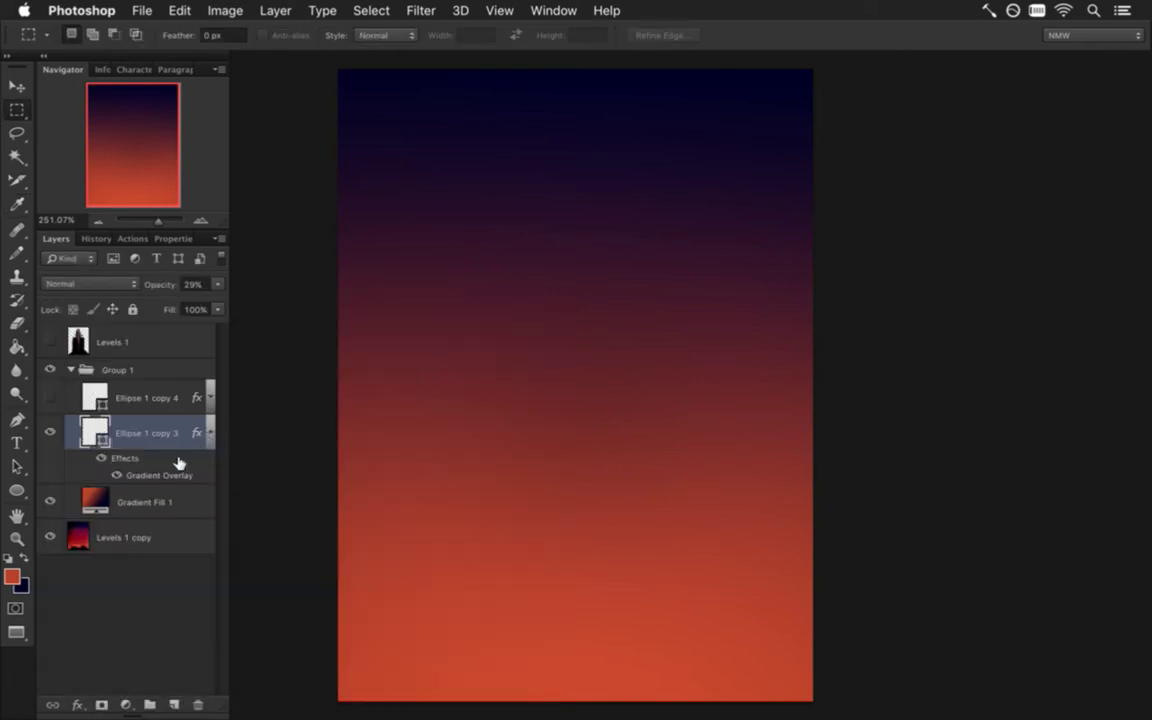
double_click(150, 473)
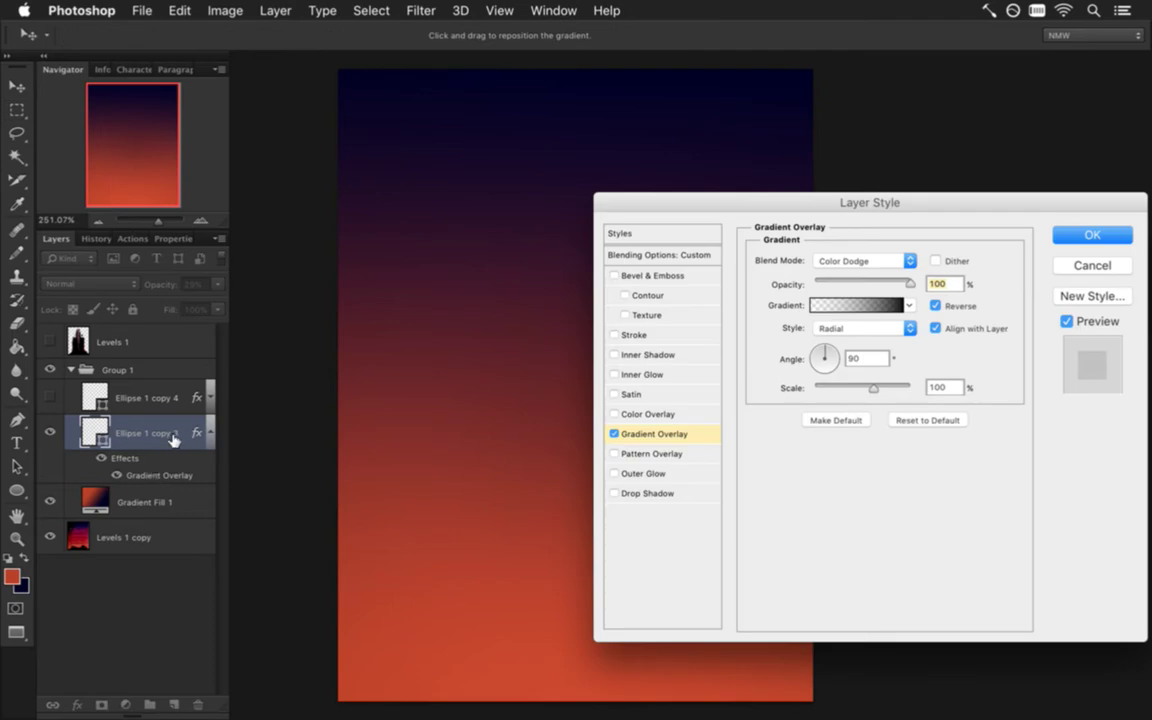
click(856, 261)
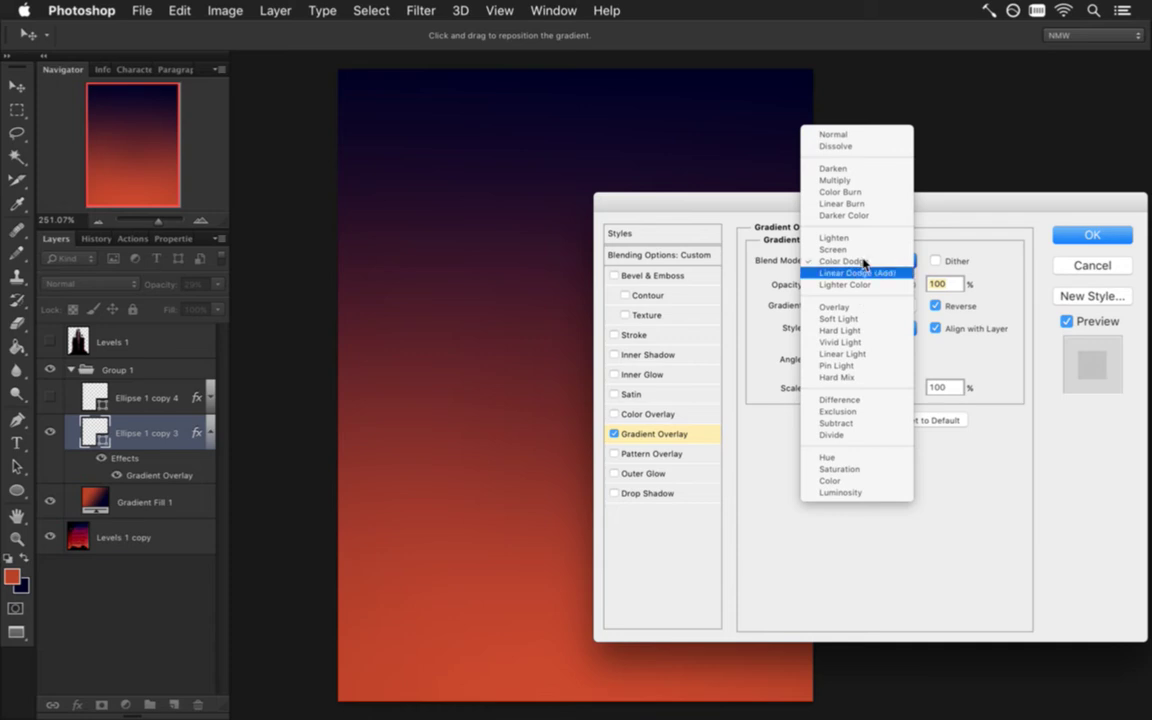
click(866, 169)
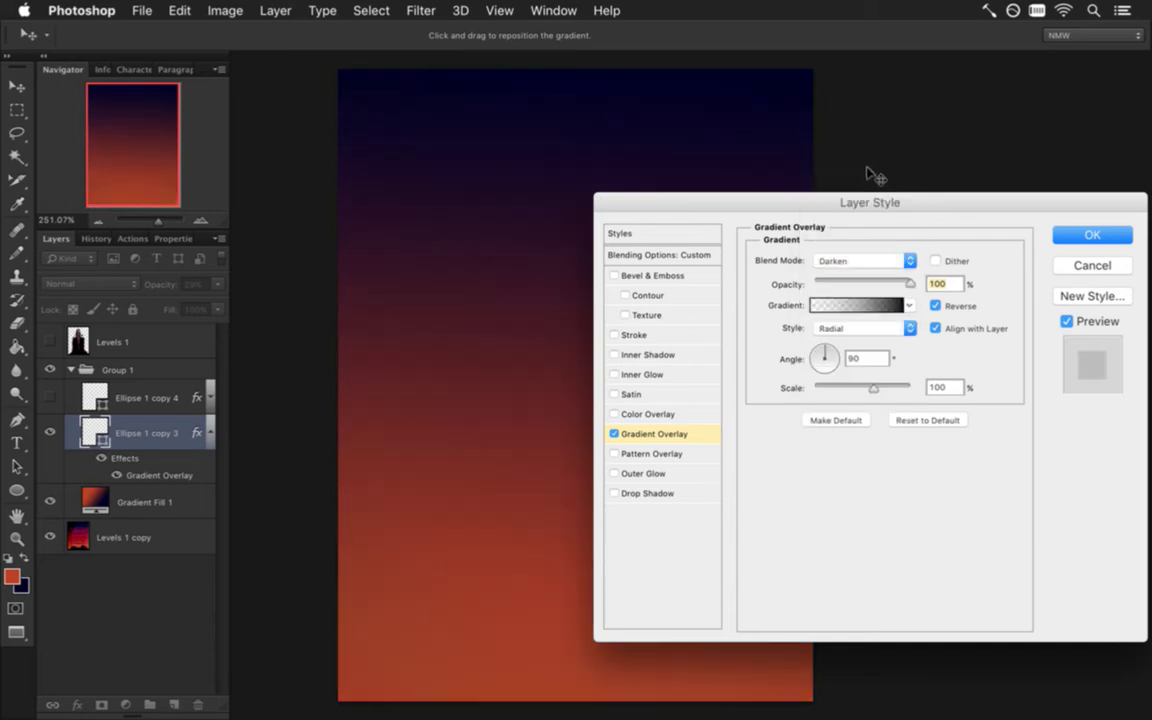
drag(866, 195, 938, 160)
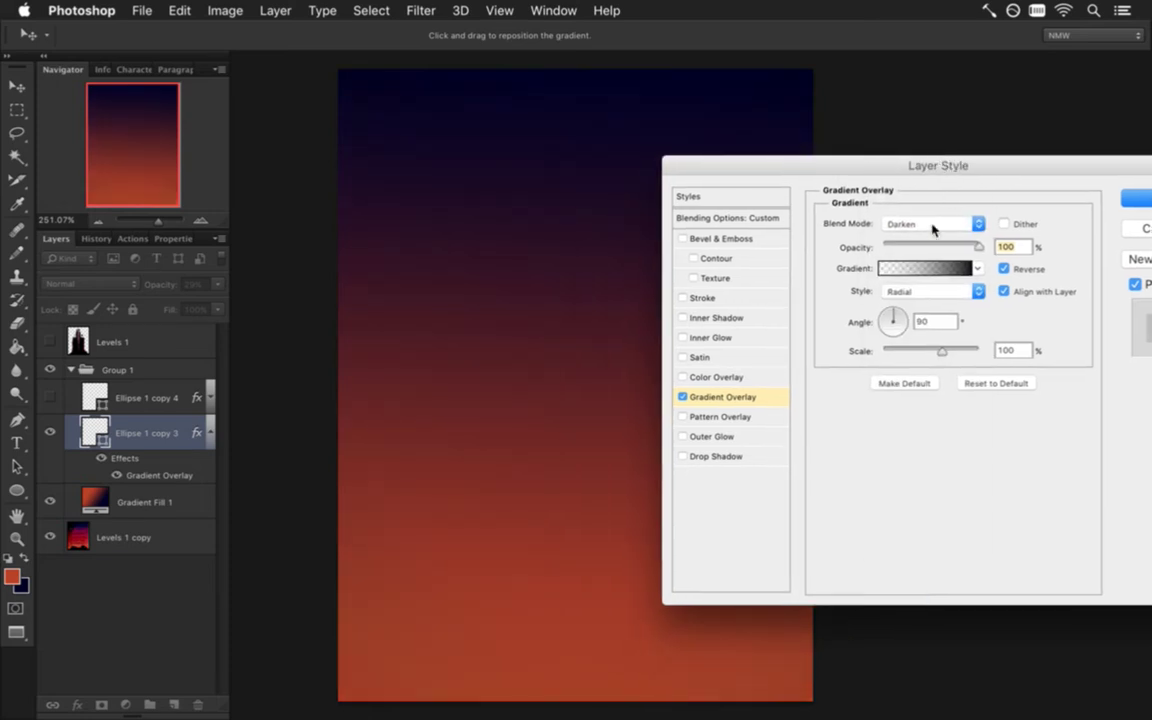
- Compare Multiply, Color Burn, Linear Burn and Darker Color for Ellipse 1 copy 3's gradient overlay, and apply Color Burn
click(933, 226)
click(930, 237)
click(927, 230)
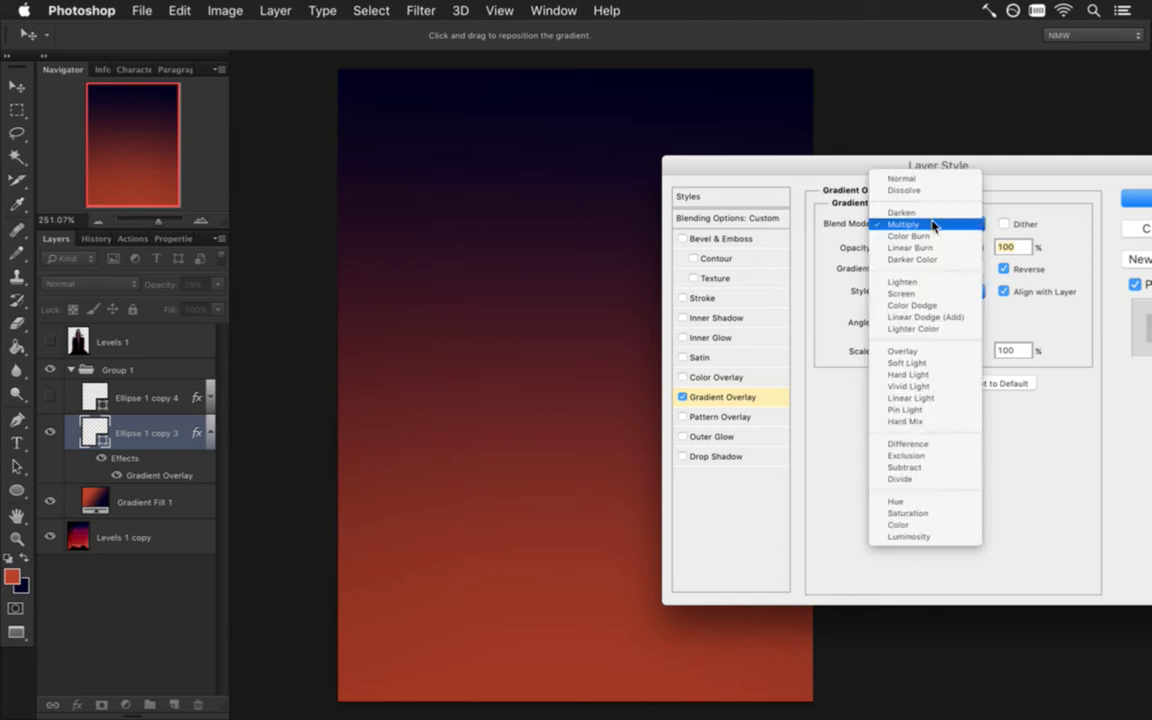
click(928, 234)
click(931, 227)
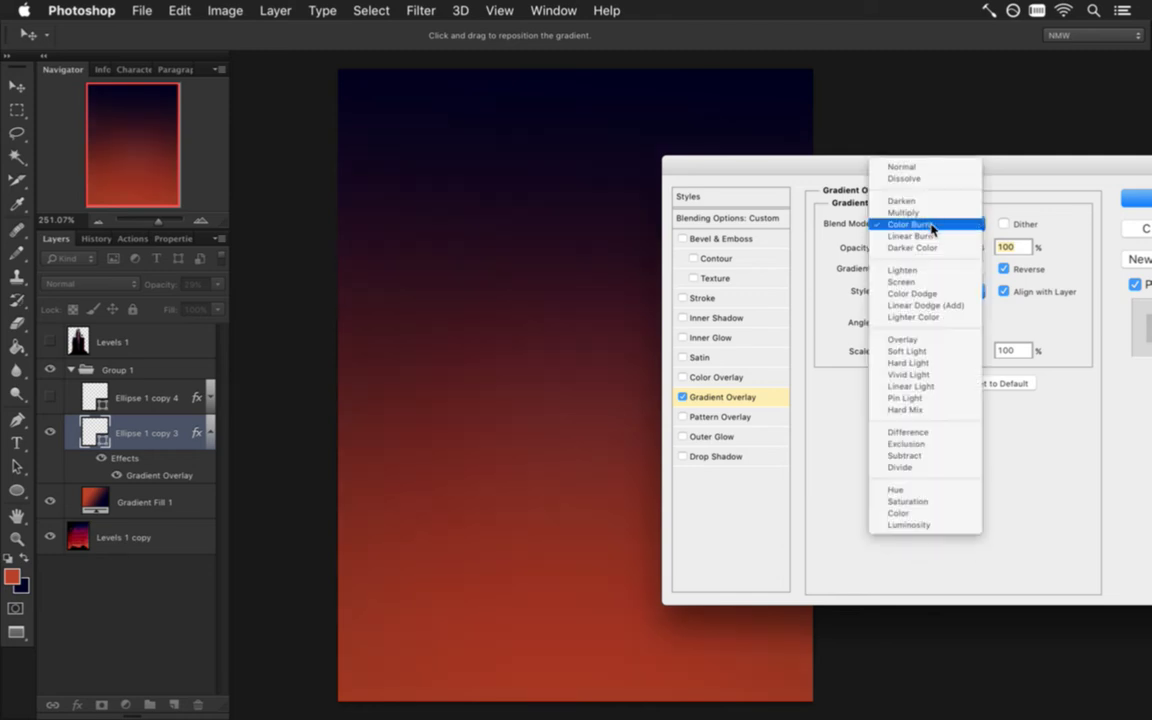
click(929, 236)
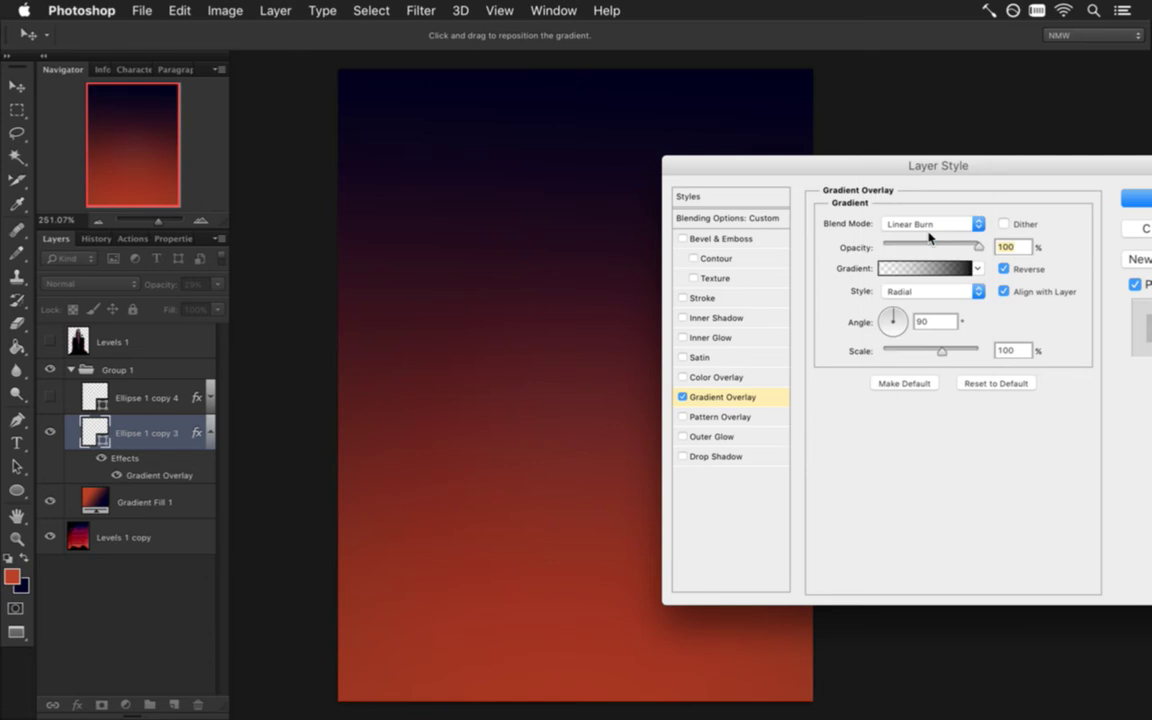
click(929, 234)
click(928, 234)
click(928, 227)
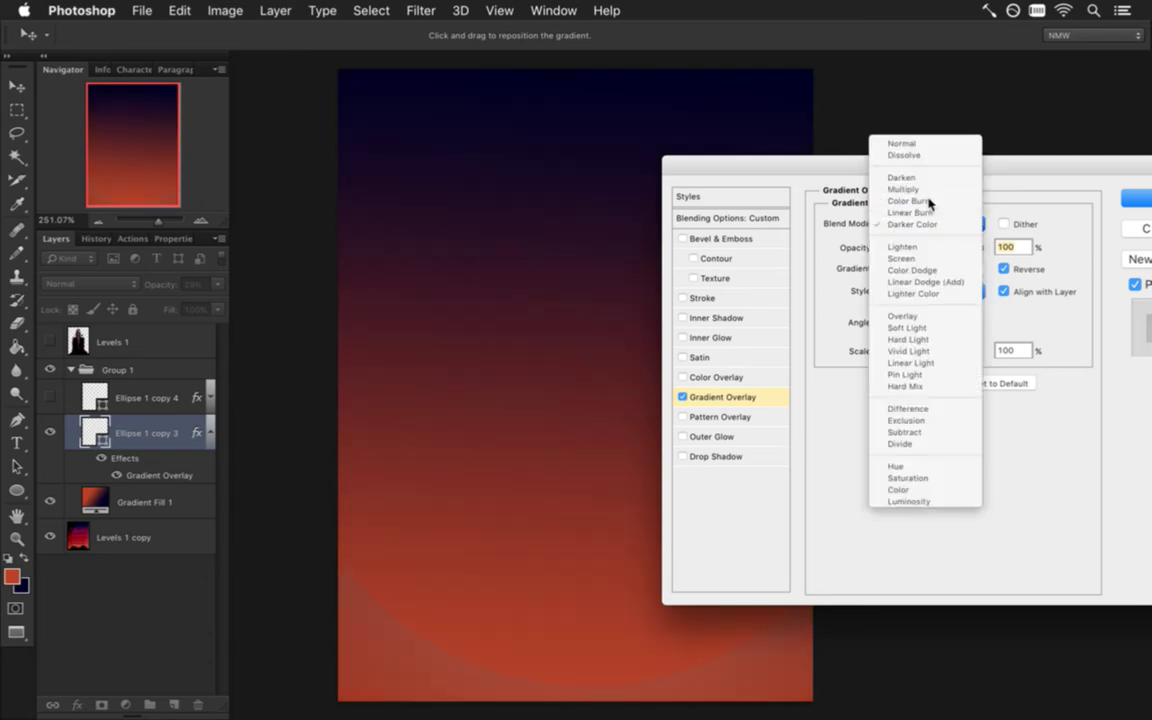
click(936, 203)
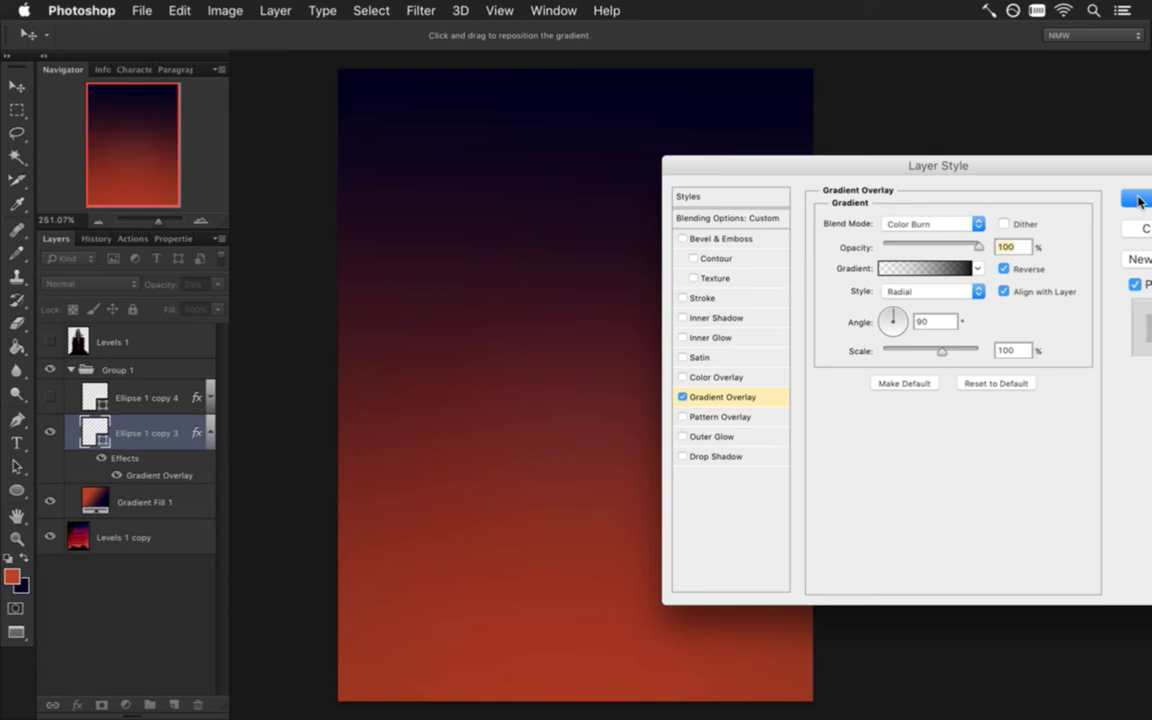
key(Return)
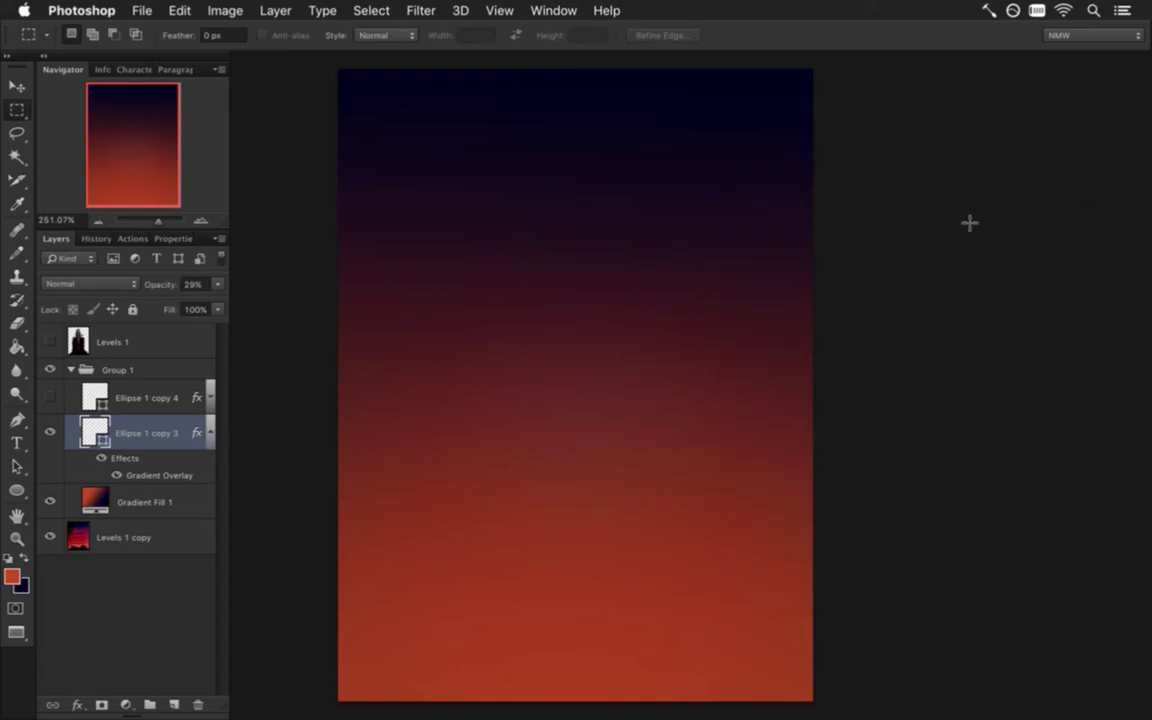
- Show Ellipse 1 copy 4 and set its Gradient Overlay blend mode to Darker Color
click(208, 398)
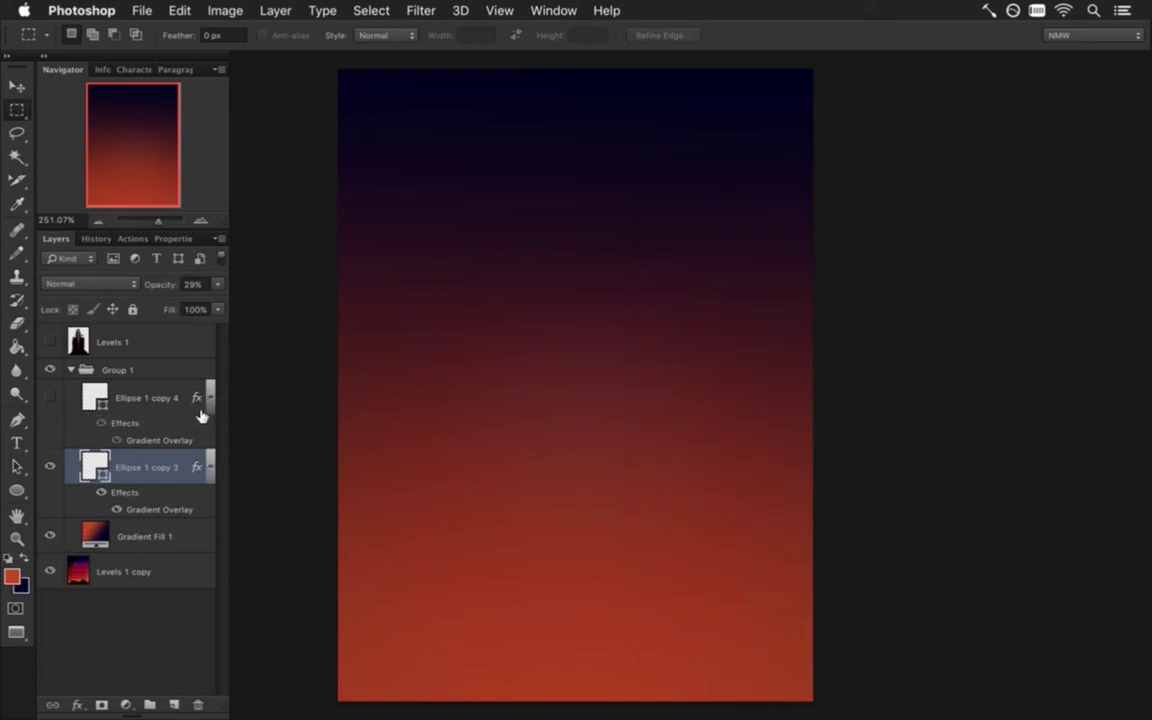
click(50, 398)
click(132, 399)
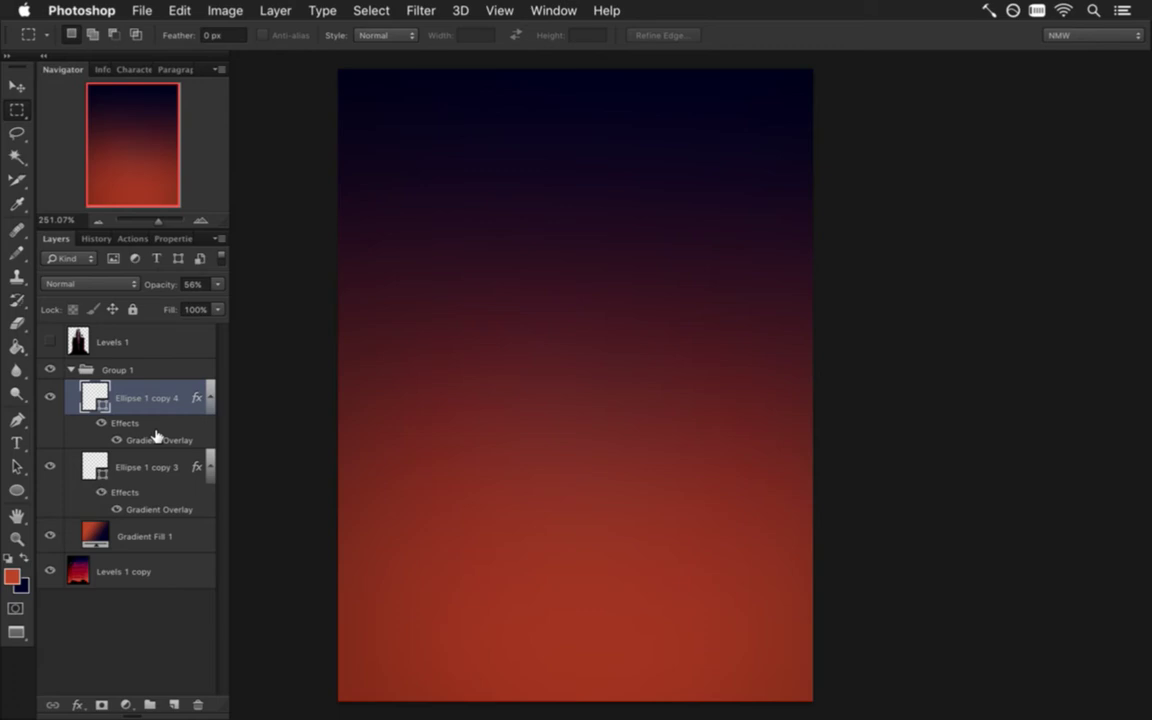
double_click(155, 438)
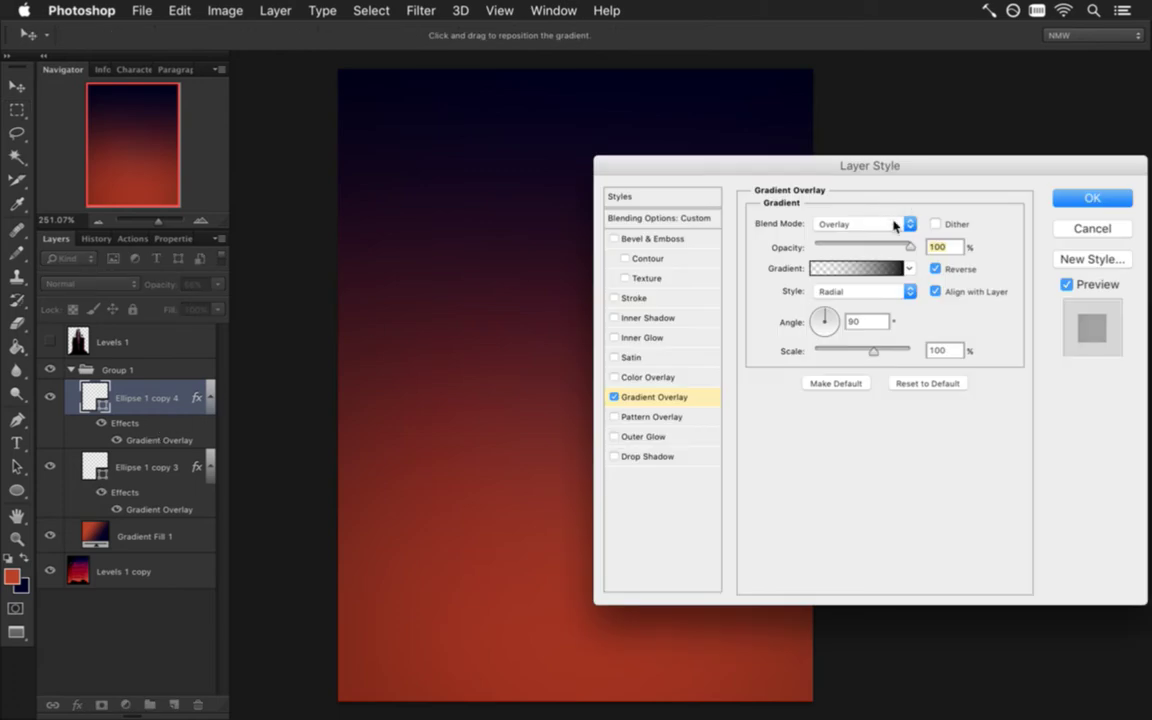
click(897, 222)
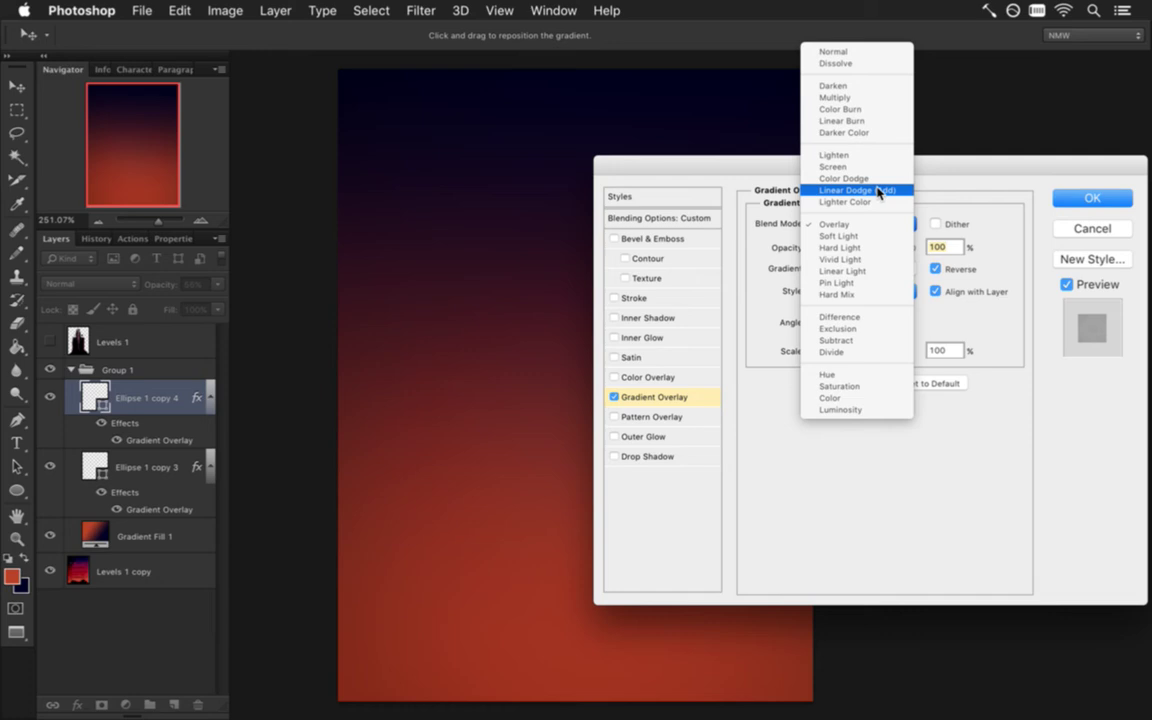
click(876, 136)
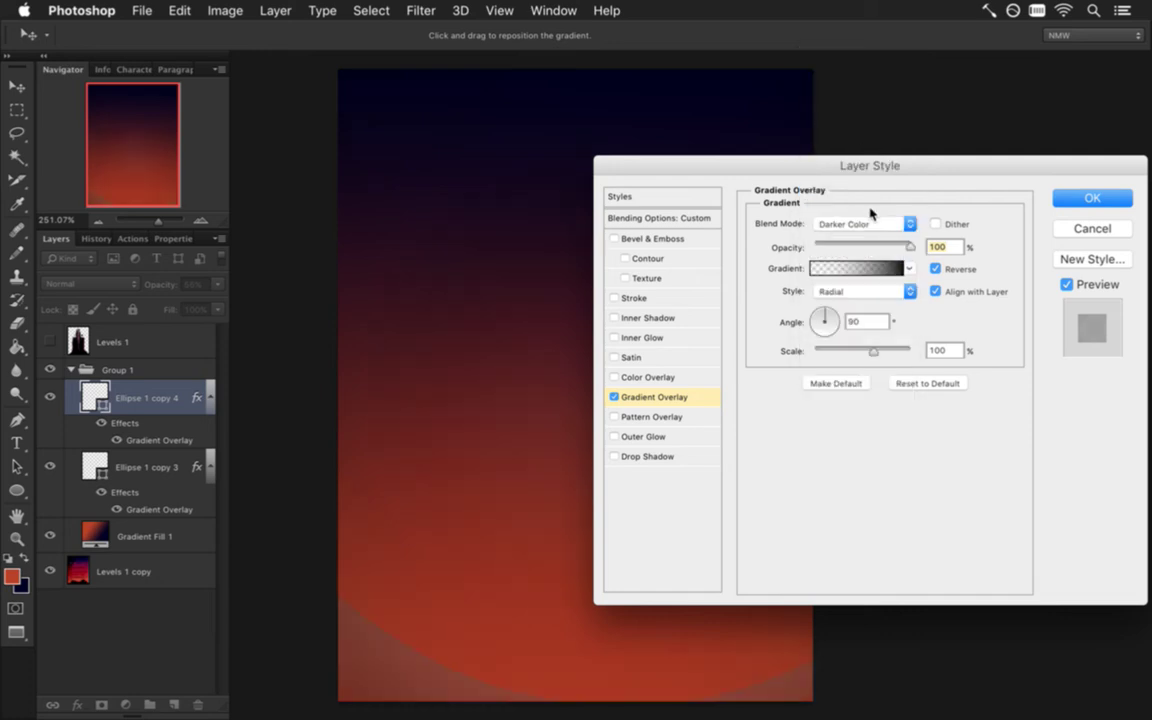
click(1091, 199)
- Enlarge Ellipse 1 copy 4 to about 110% so it extends further past the canvas's lower-left corner
drag(651, 393, 578, 393)
key(v)
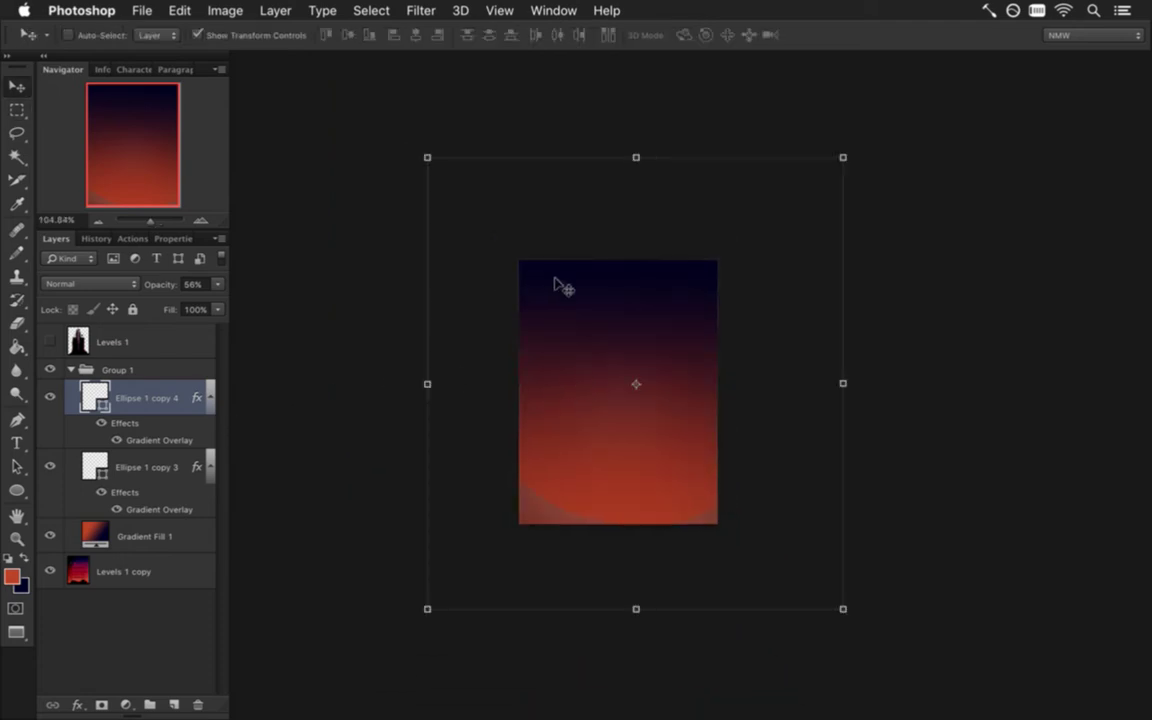
drag(426, 608, 385, 655)
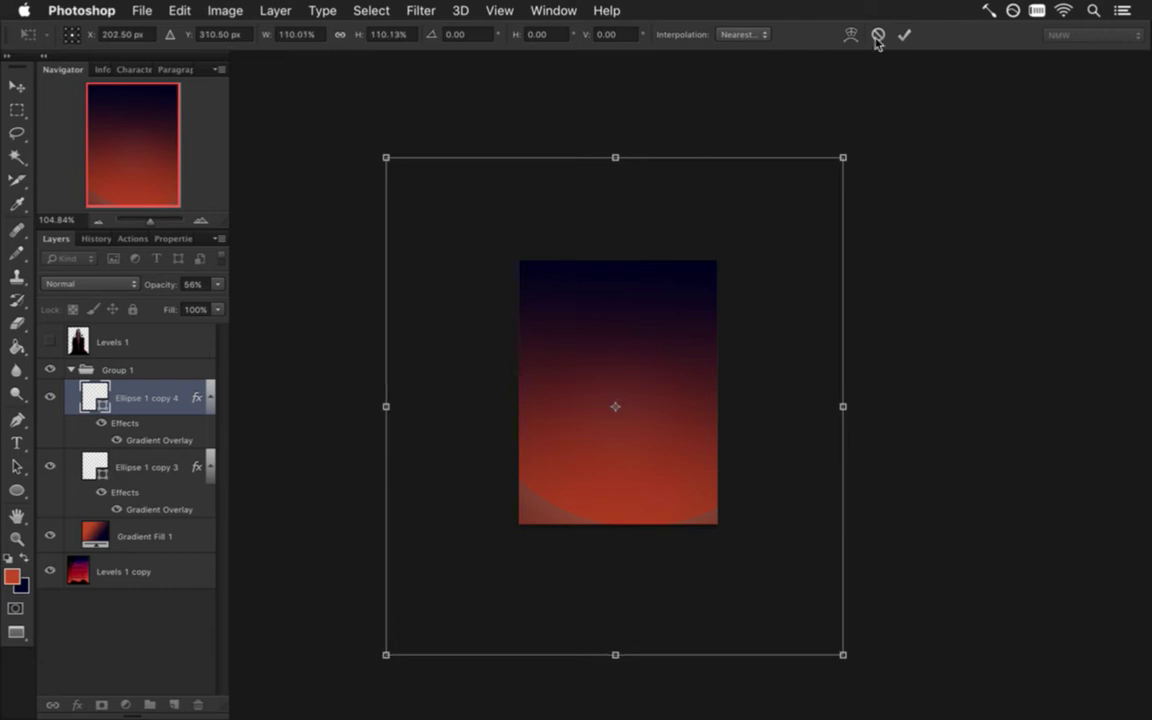
click(906, 34)
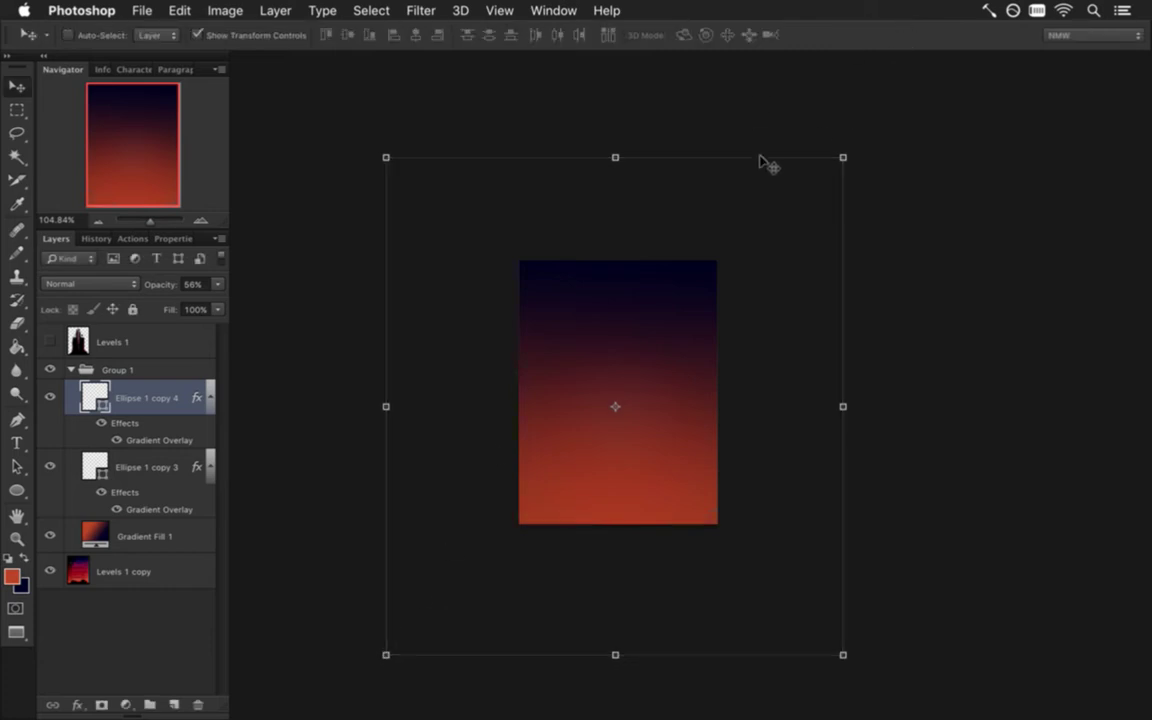
key(m)
drag(609, 440, 666, 434)
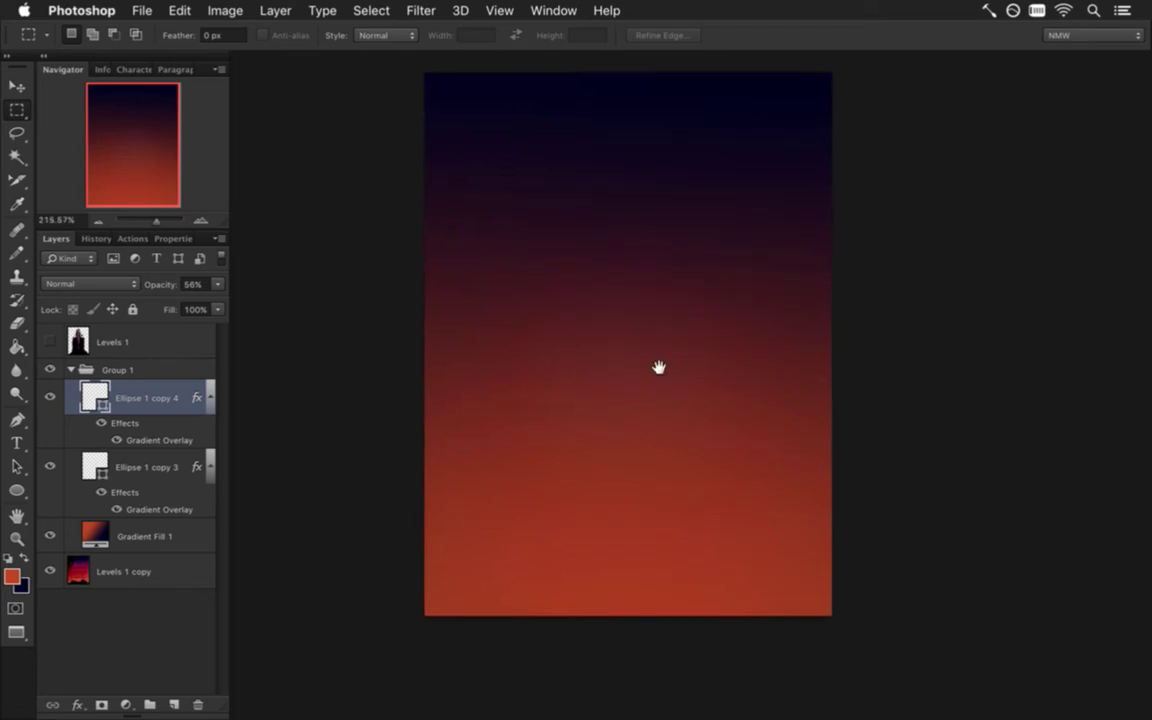
scroll(640, 400, up, 2)
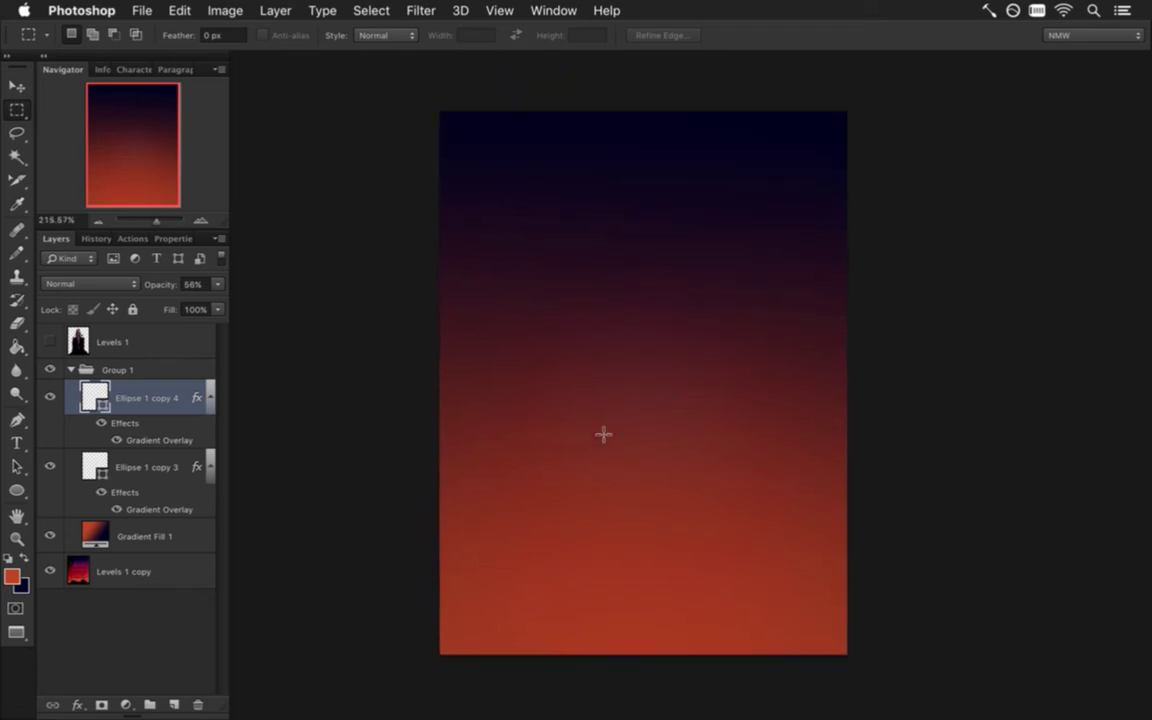
- Reopen the Gradient Overlay settings of Ellipse 1 copy 4 and try the Linear Burn blend mode
click(98, 538)
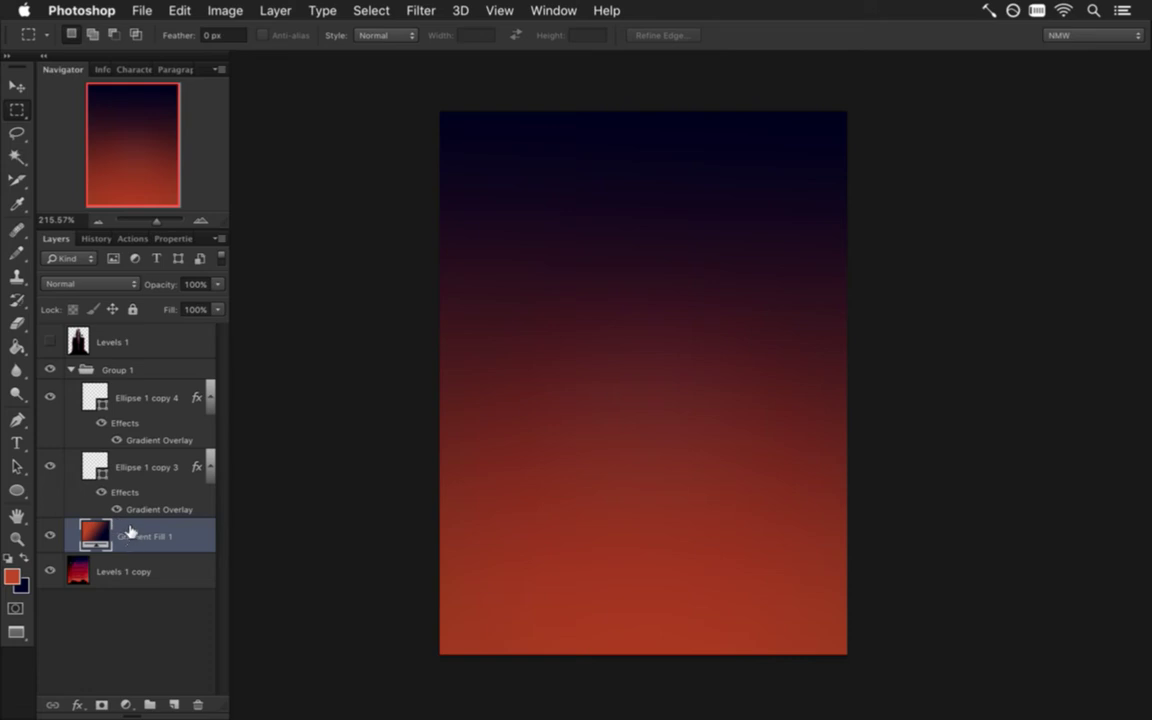
click(153, 408)
click(146, 465)
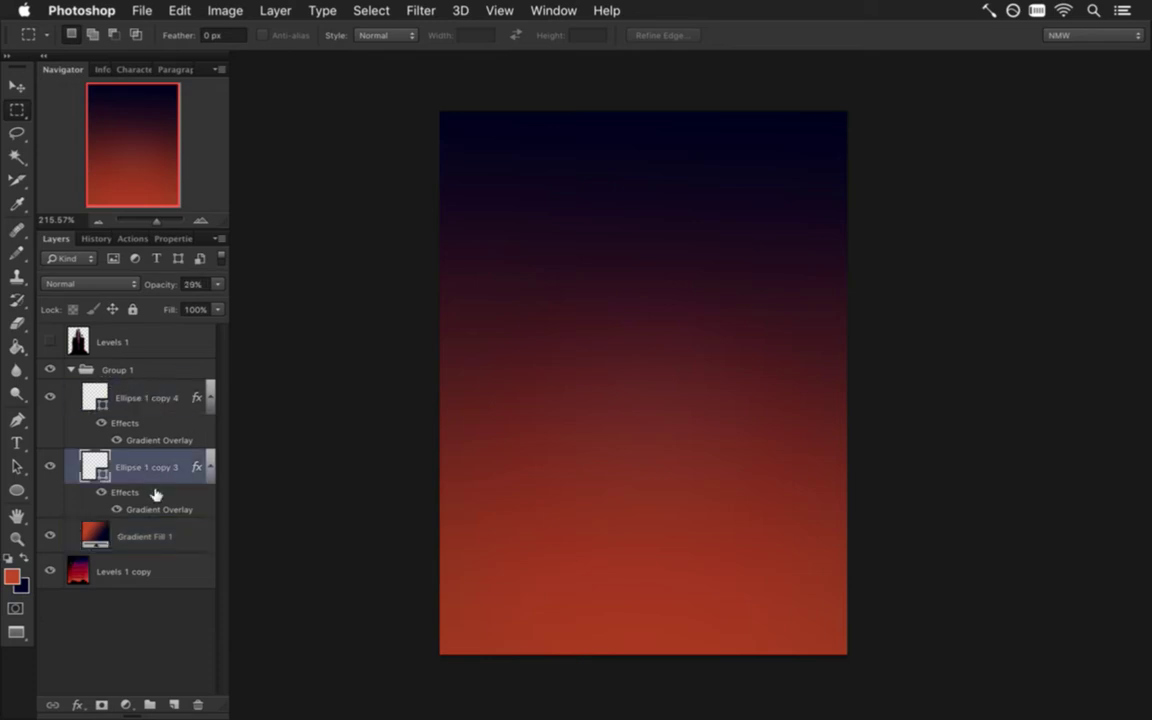
double_click(159, 440)
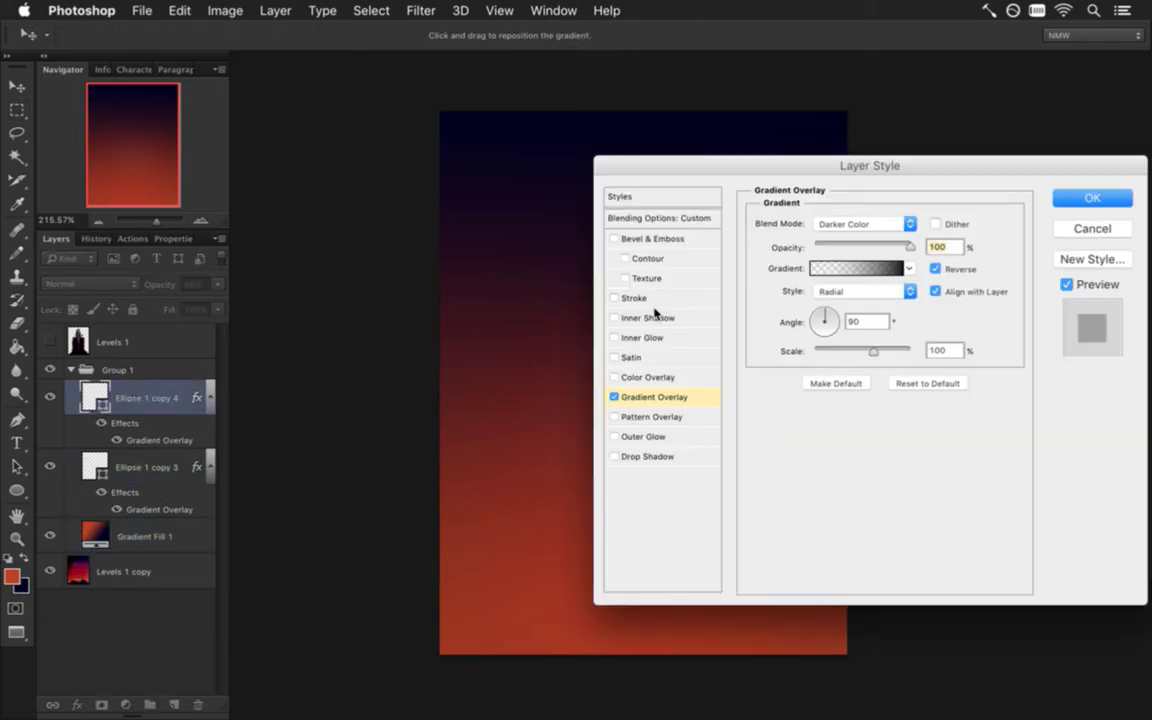
drag(917, 166, 953, 135)
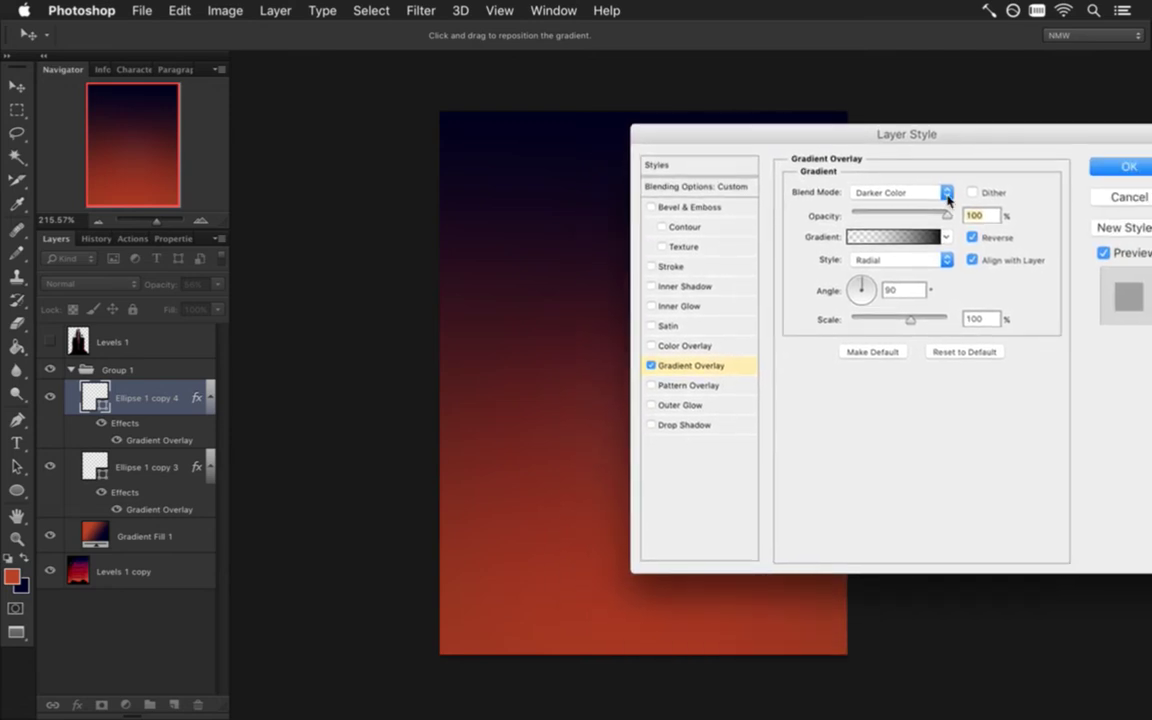
click(945, 192)
click(945, 181)
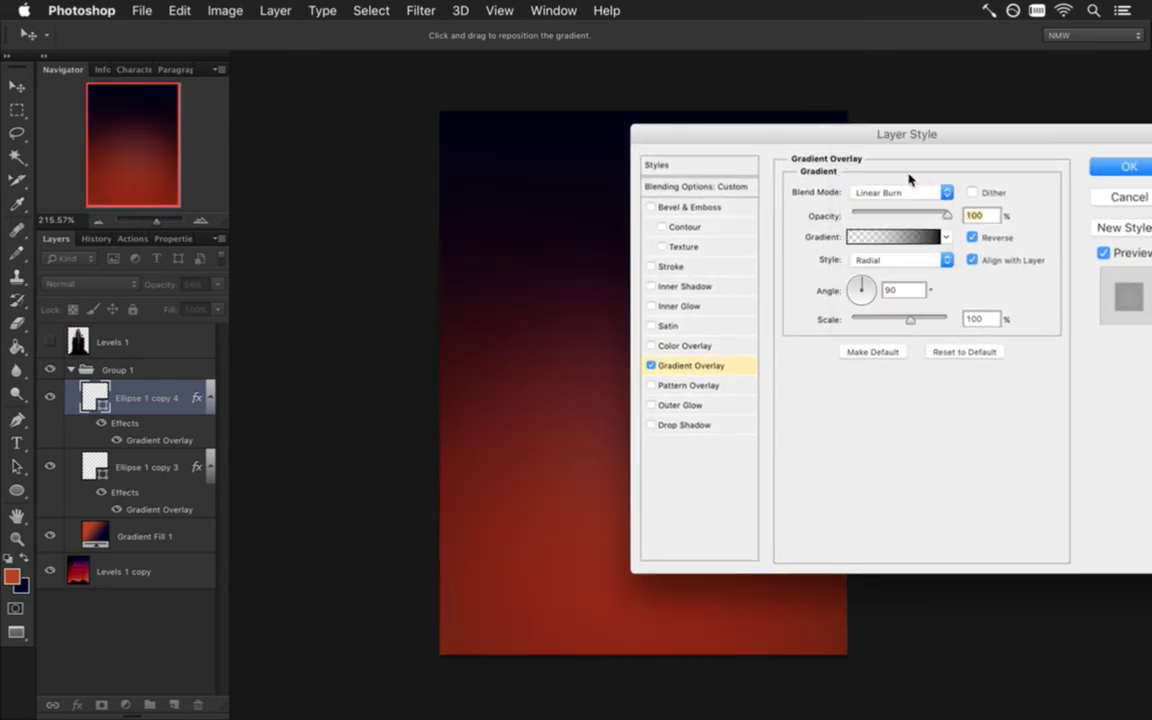
drag(885, 135, 1049, 142)
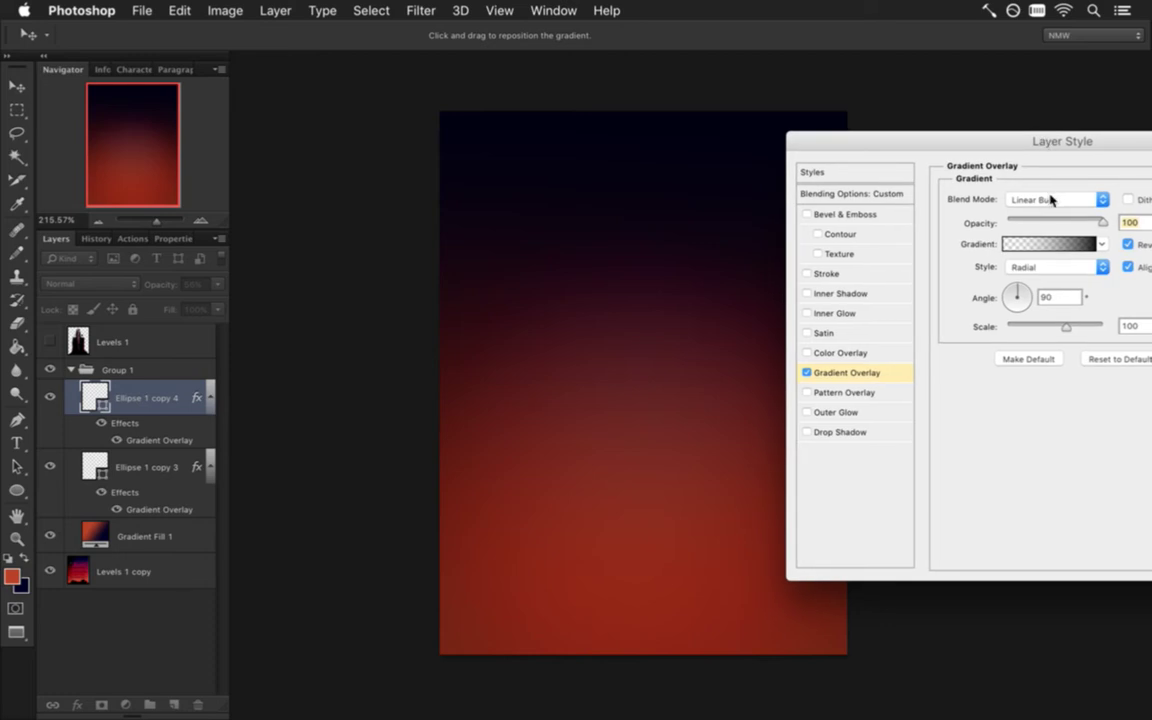
- Compare Darken and Normal for Ellipse 1 copy 4's gradient overlay, and apply Darken
click(1050, 199)
click(1047, 190)
click(1040, 199)
click(1041, 177)
drag(1032, 160, 1072, 166)
click(1070, 204)
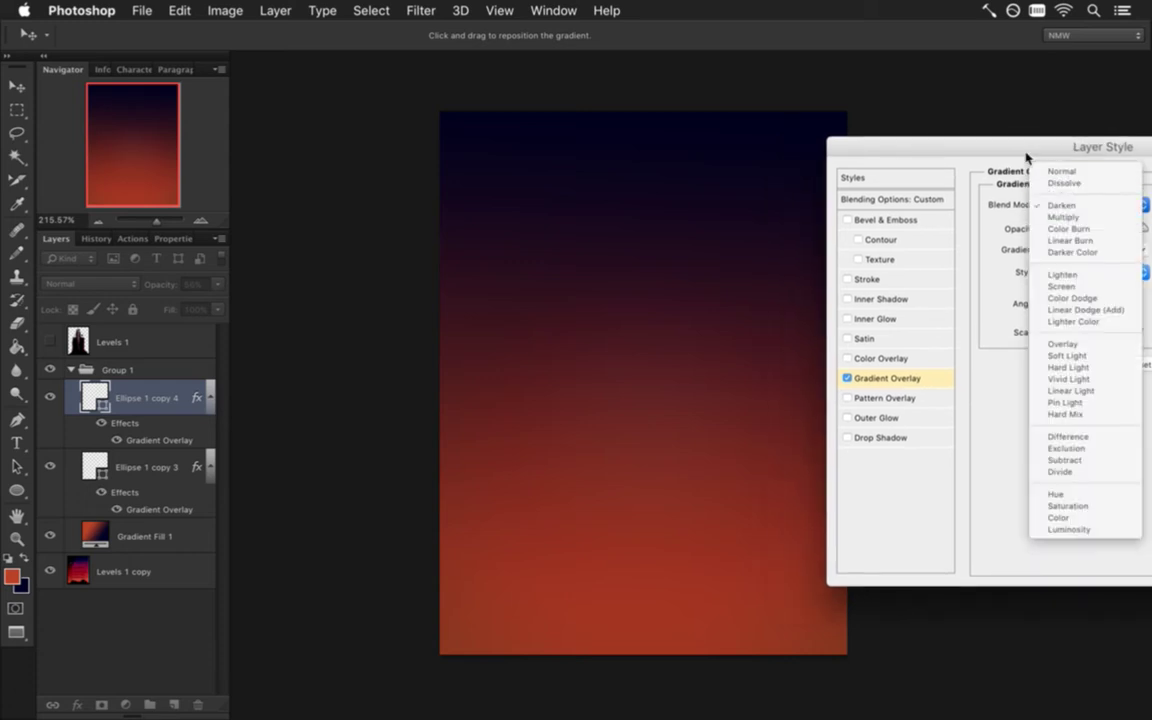
click(1048, 172)
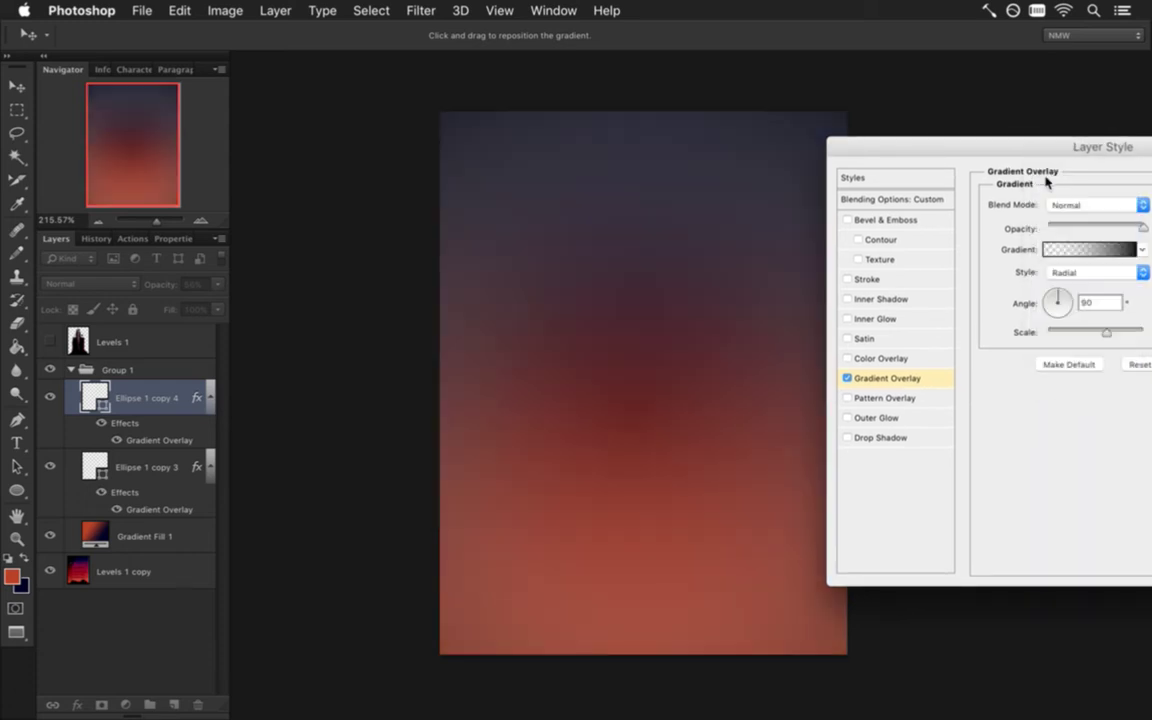
click(1053, 204)
click(1030, 218)
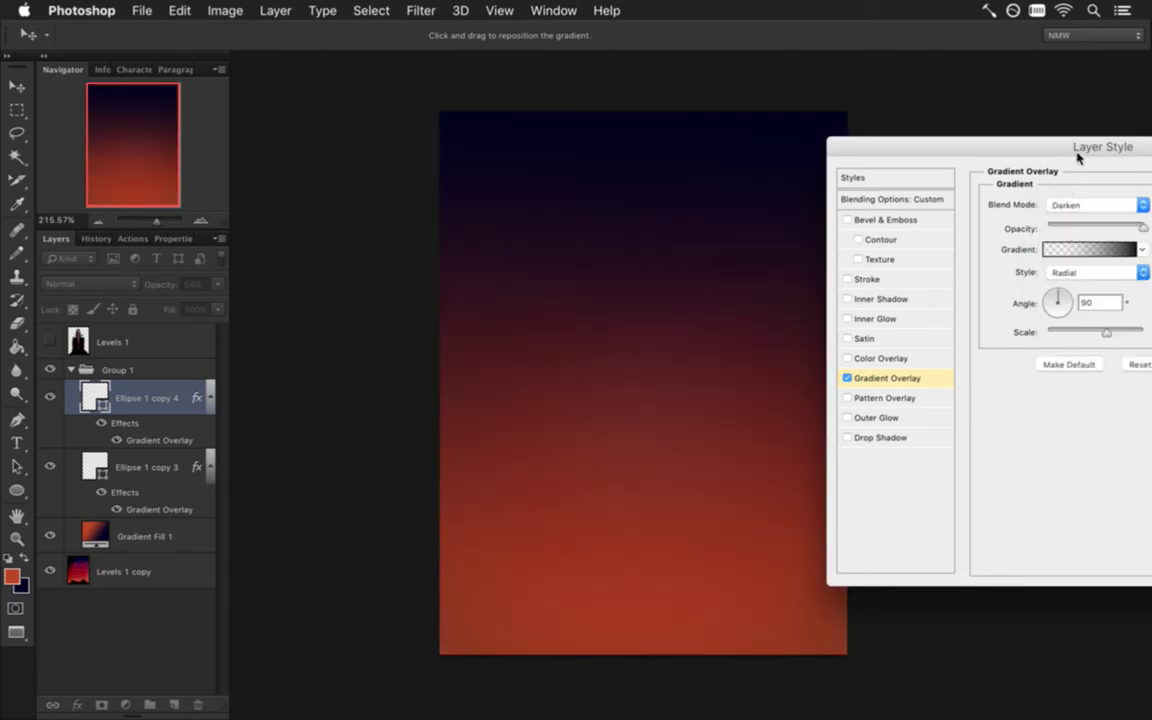
drag(1077, 155, 959, 165)
drag(1080, 159, 933, 163)
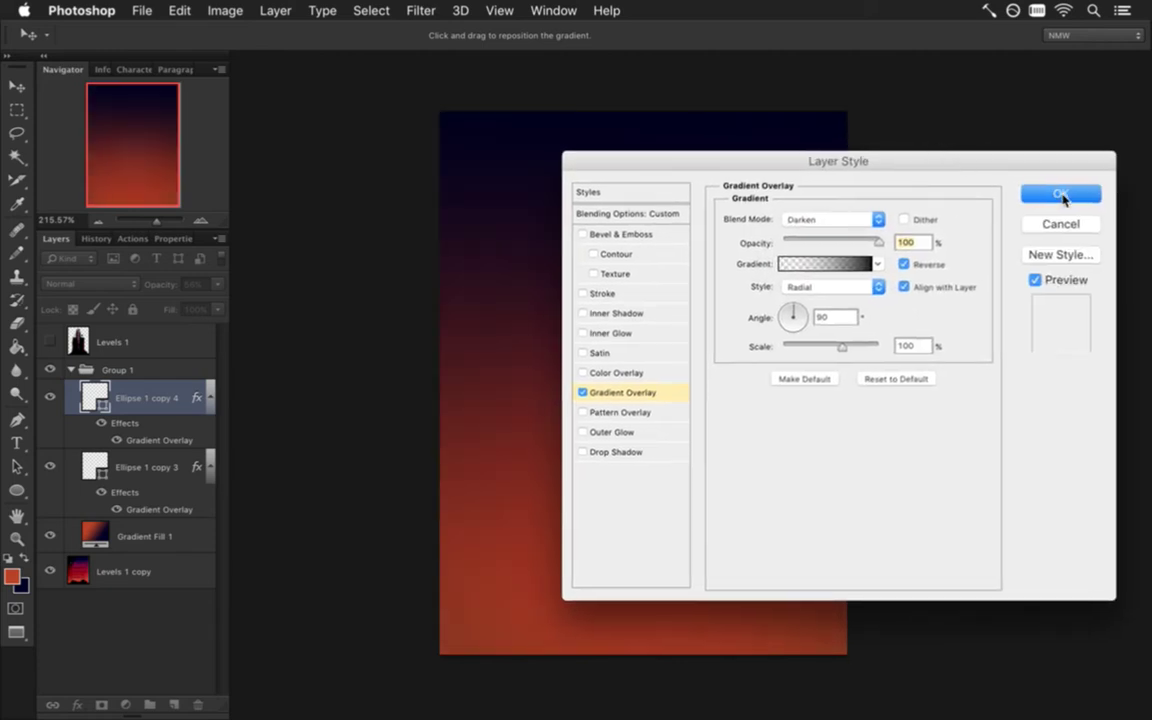
click(1063, 198)
- Reposition Ellipse 1 copy 4 so its centre sits close to the middle of the canvas, and save the document
key(v)
drag(658, 342, 738, 231)
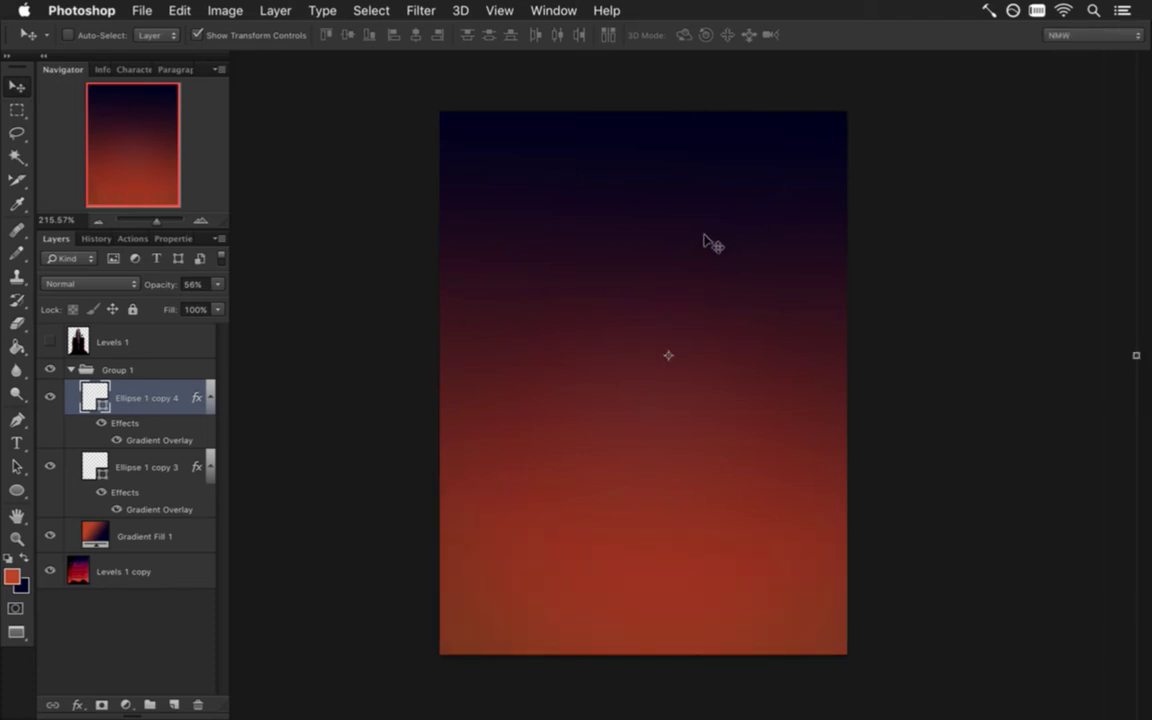
drag(661, 489, 616, 556)
drag(663, 424, 694, 378)
key(m)
key(super+s)
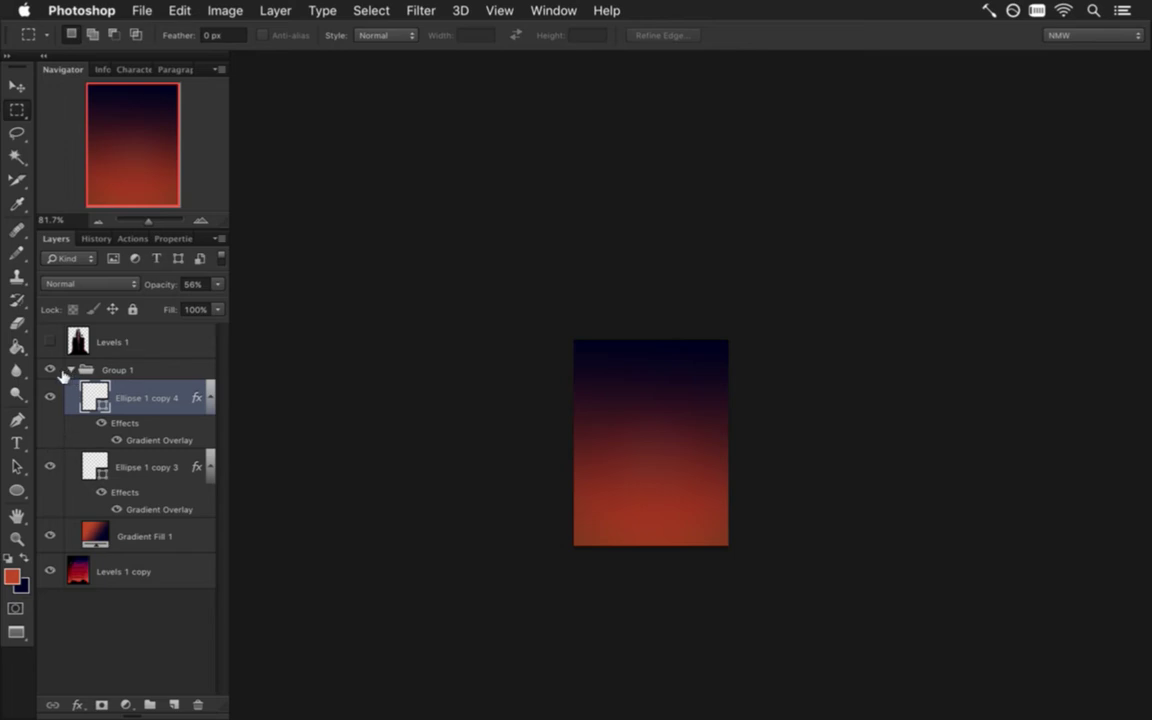
- Toggle Group 1's visibility to compare the new gradient background with the original painted one, leaving the group shown
click(50, 370)
drag(661, 476, 728, 455)
click(51, 368)
click(51, 368)
click(51, 368)
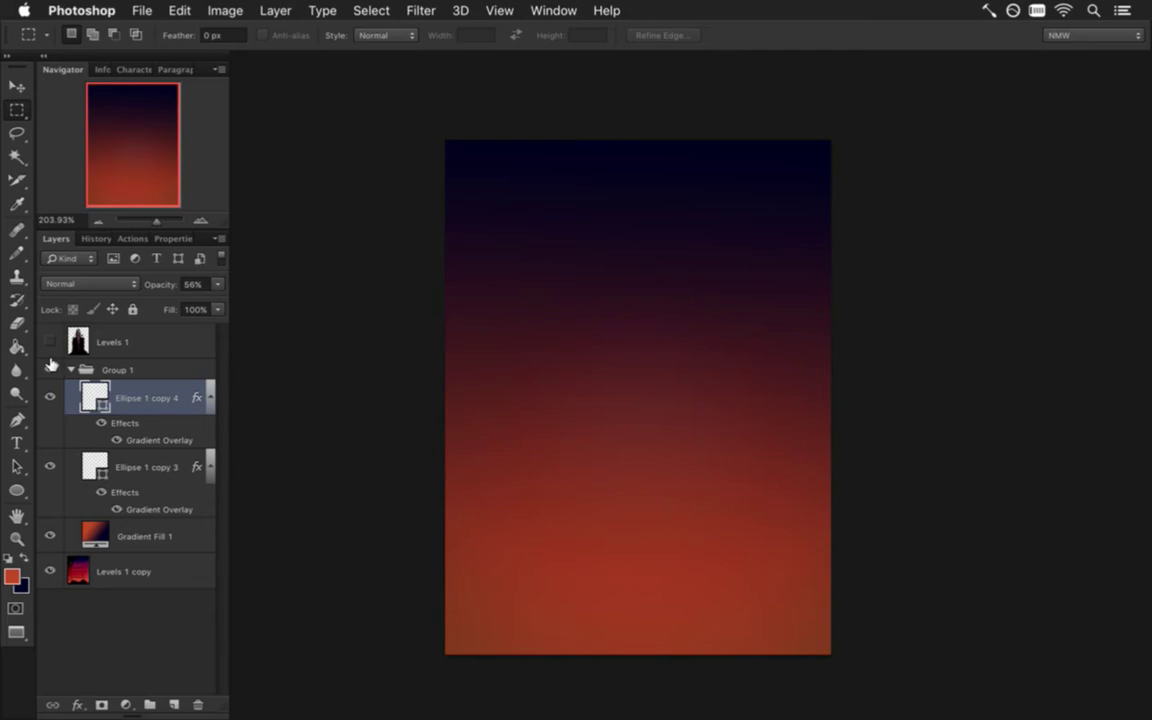
click(51, 368)
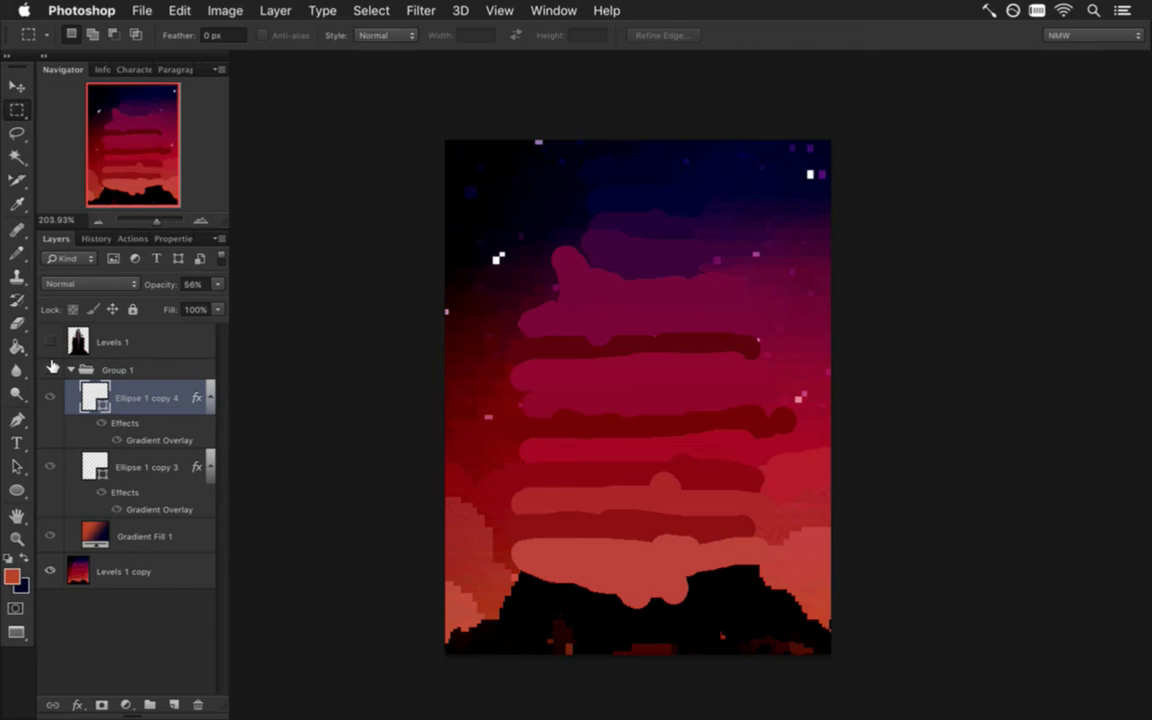
click(51, 368)
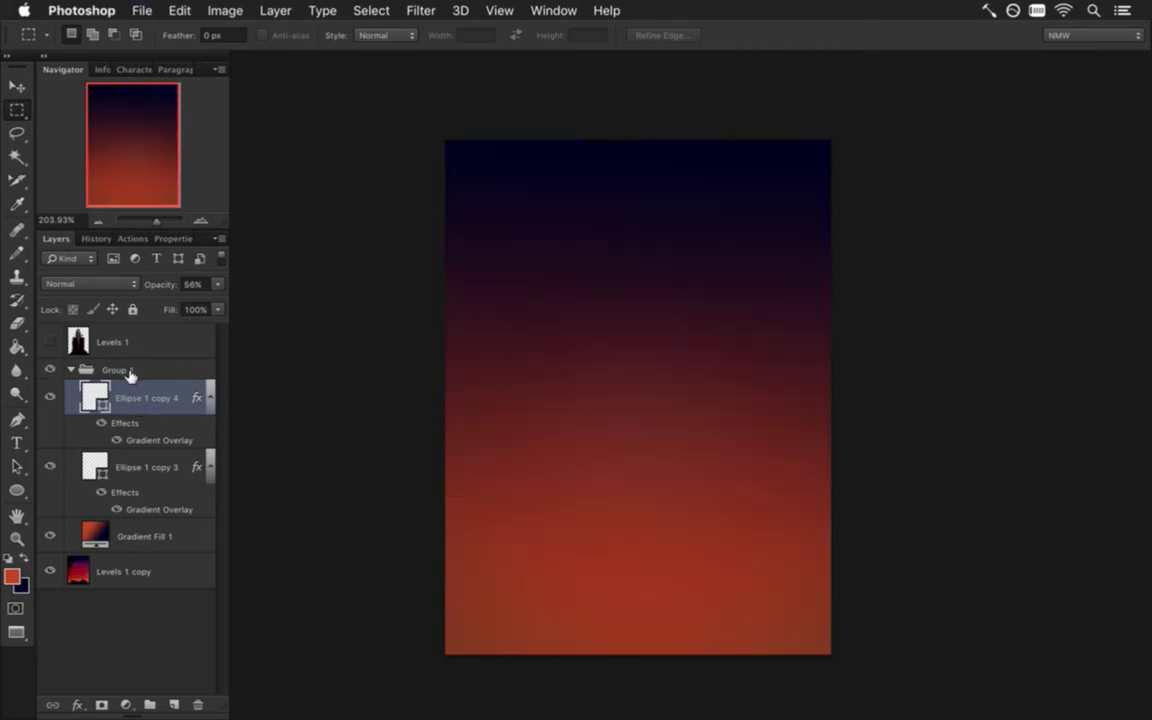
- Add a Levels adjustment layer above Ellipse 1 copy 4, try a white input level of 185 and undo that change
click(126, 705)
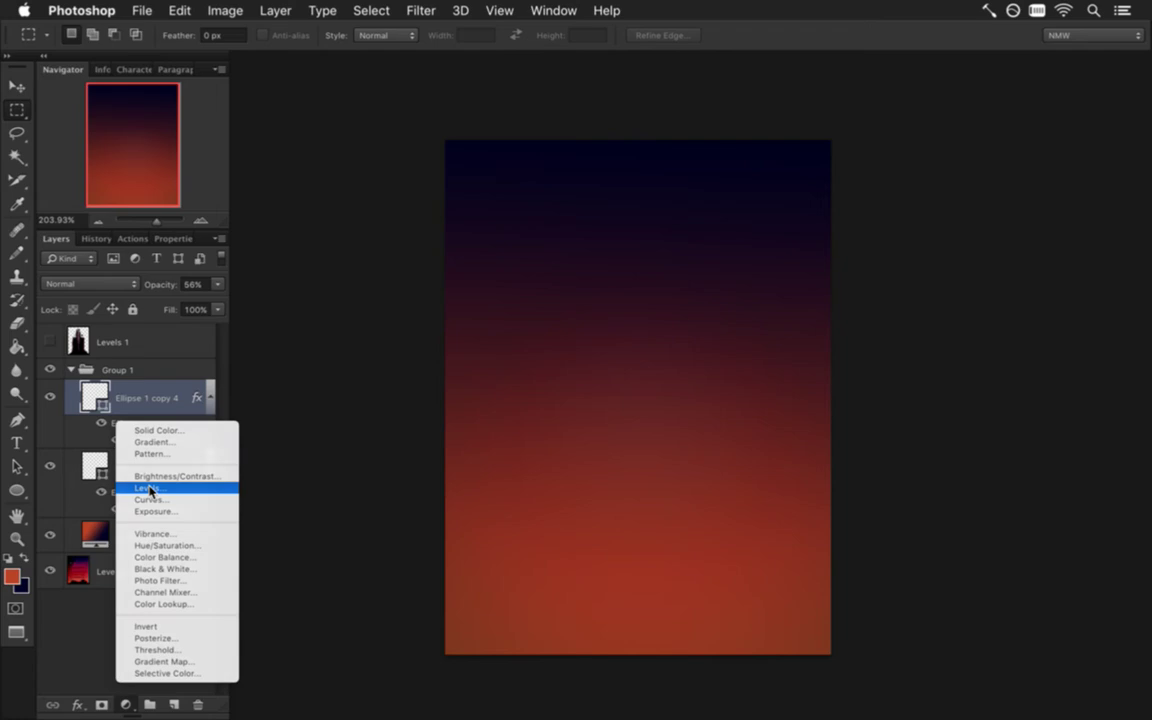
click(147, 487)
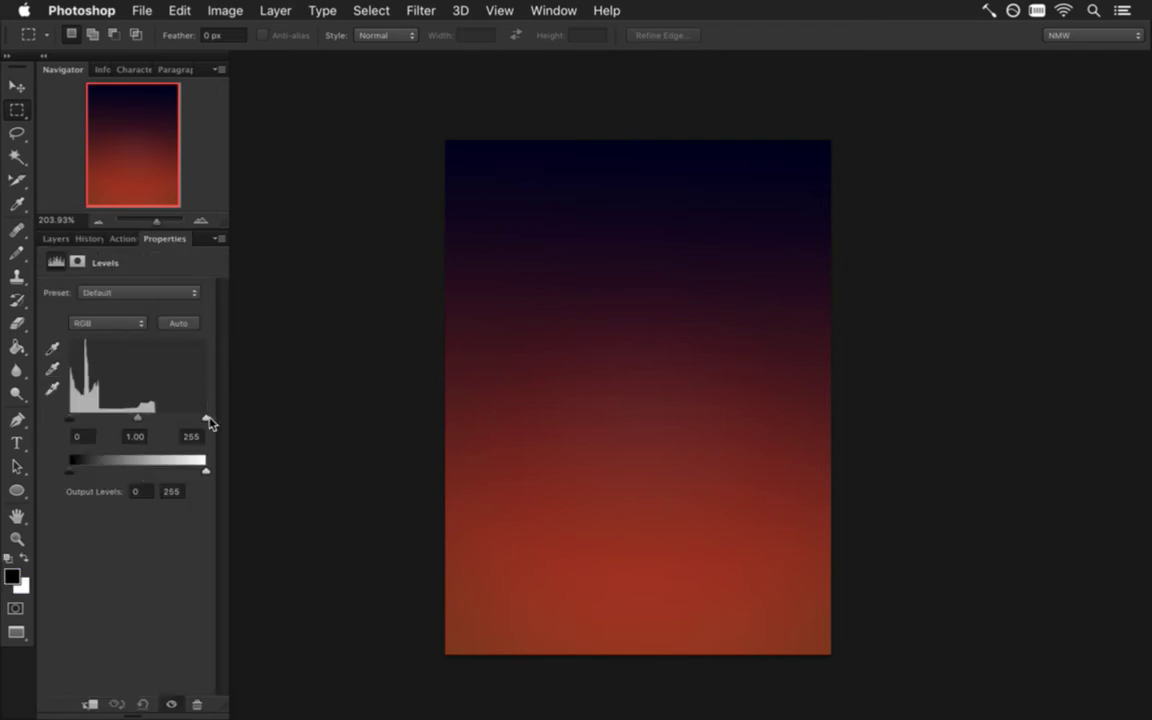
drag(206, 420, 173, 418)
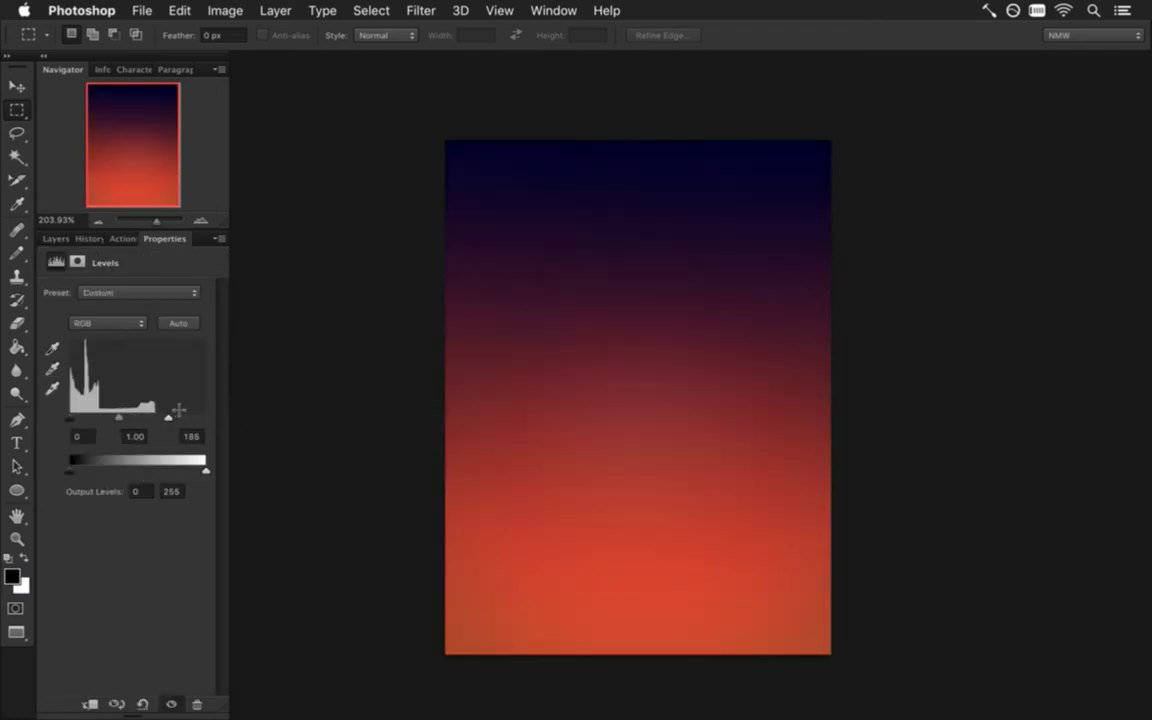
key(super+z)
mouse_move(70, 420)
mouse_down()
mouse_move(85, 419)
mouse_move(74, 419)
mouse_up()
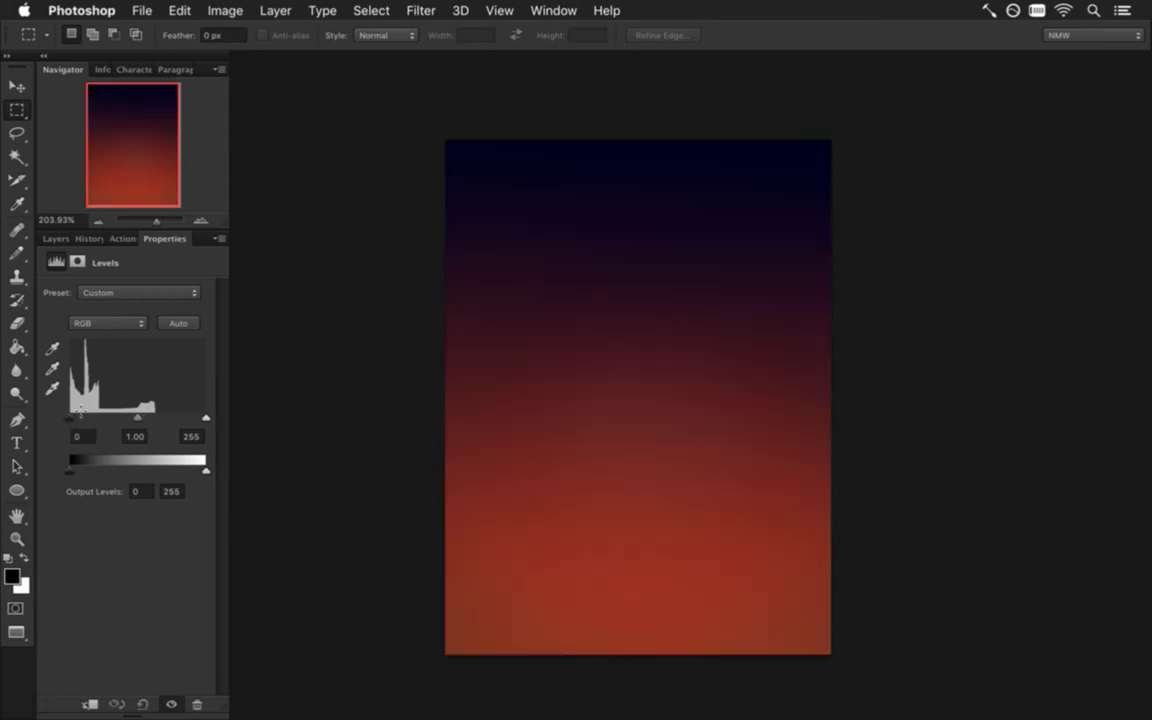
- Delete the layer mask of the Levels 2 adjustment layer and hide the layer
click(53, 237)
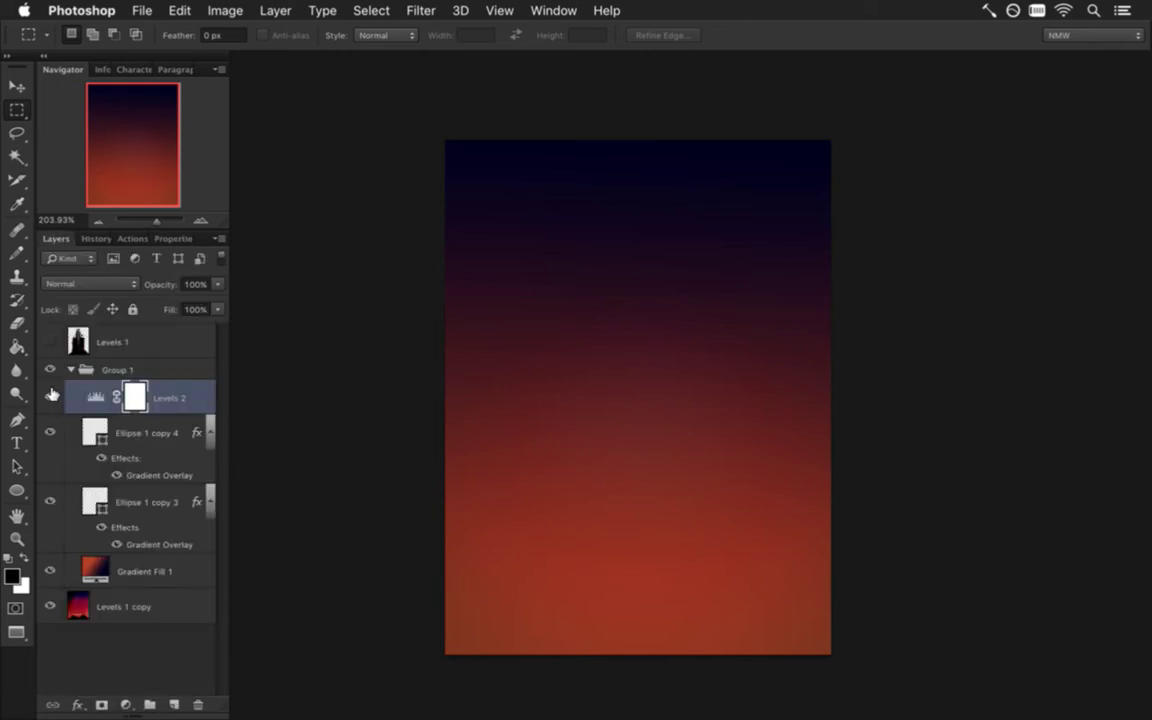
right_click(134, 397)
click(47, 398)
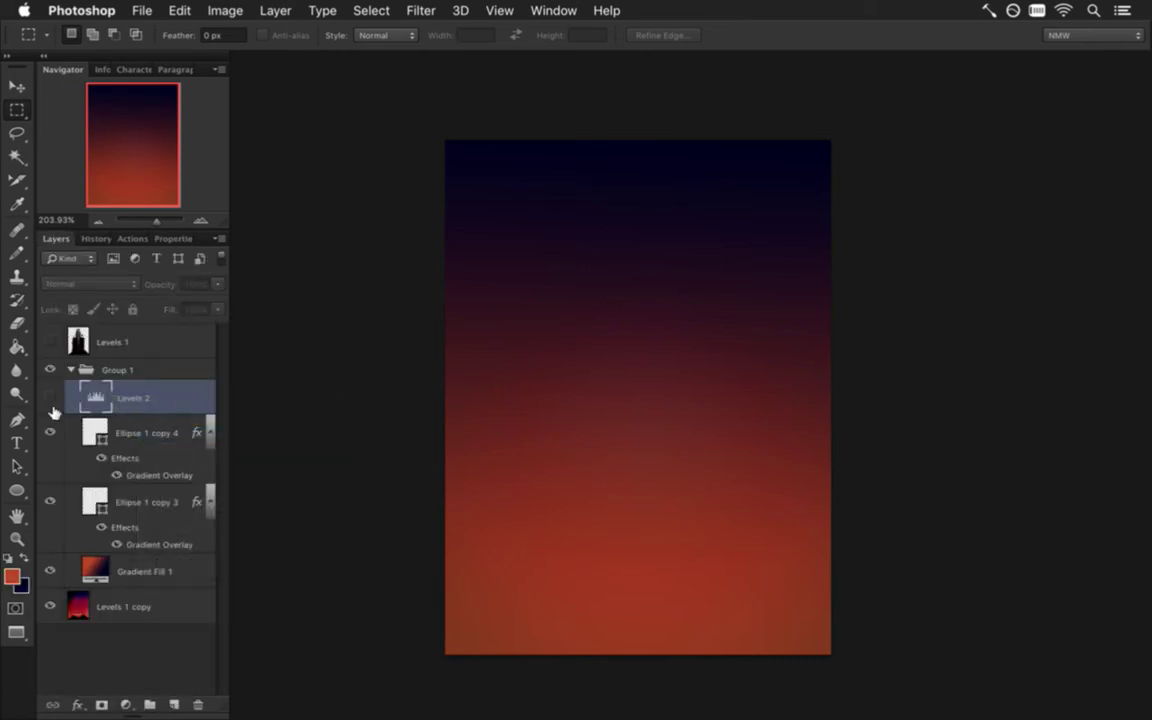
- Duplicate Ellipse 1 copy 4 and move the duplicate so it is centred on the canvas's upper-right corner
click(133, 435)
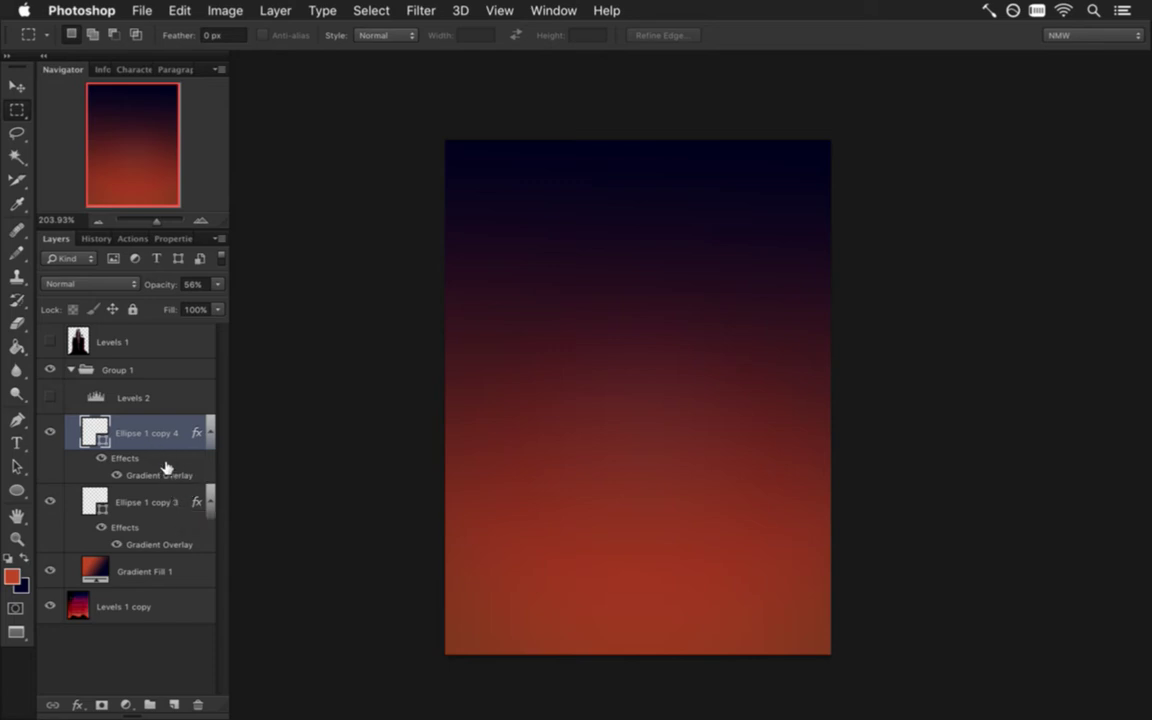
drag(559, 396, 517, 399)
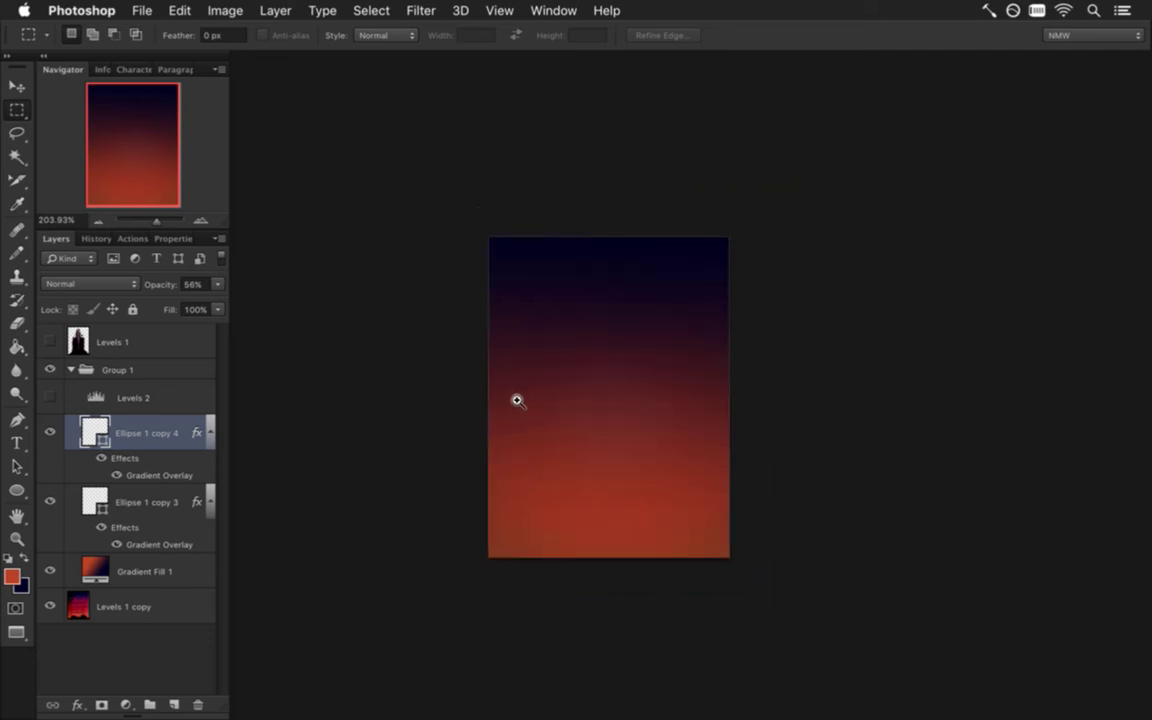
click(142, 500)
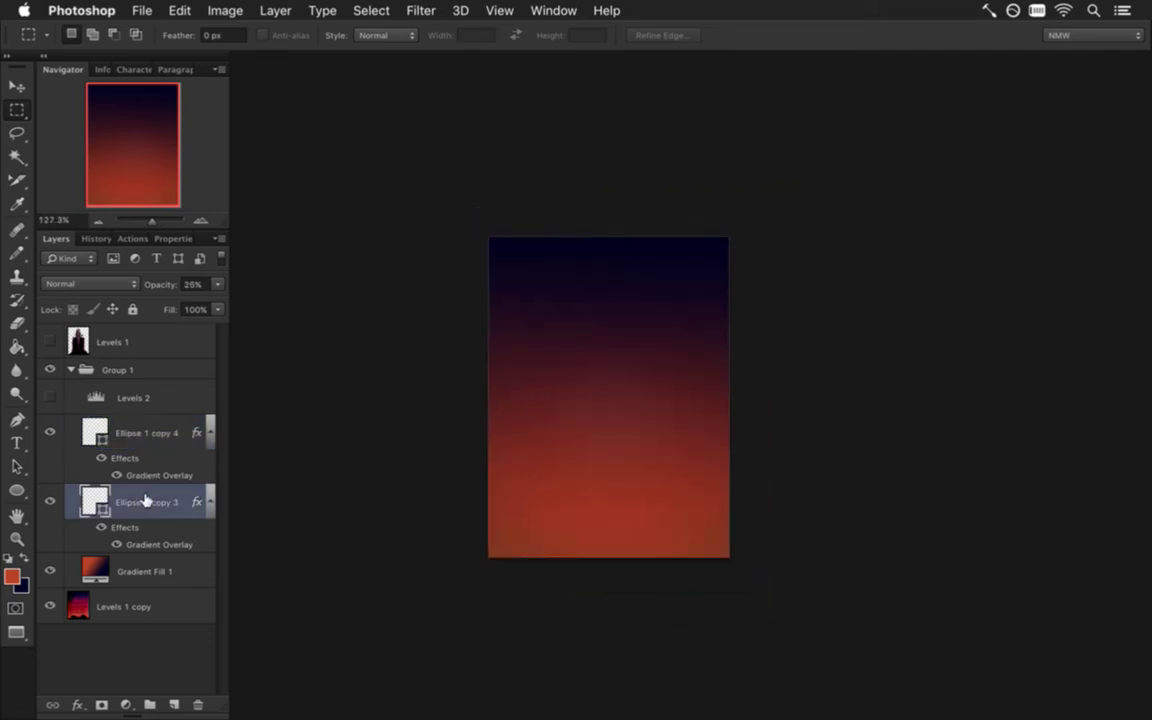
click(152, 434)
key(super+j)
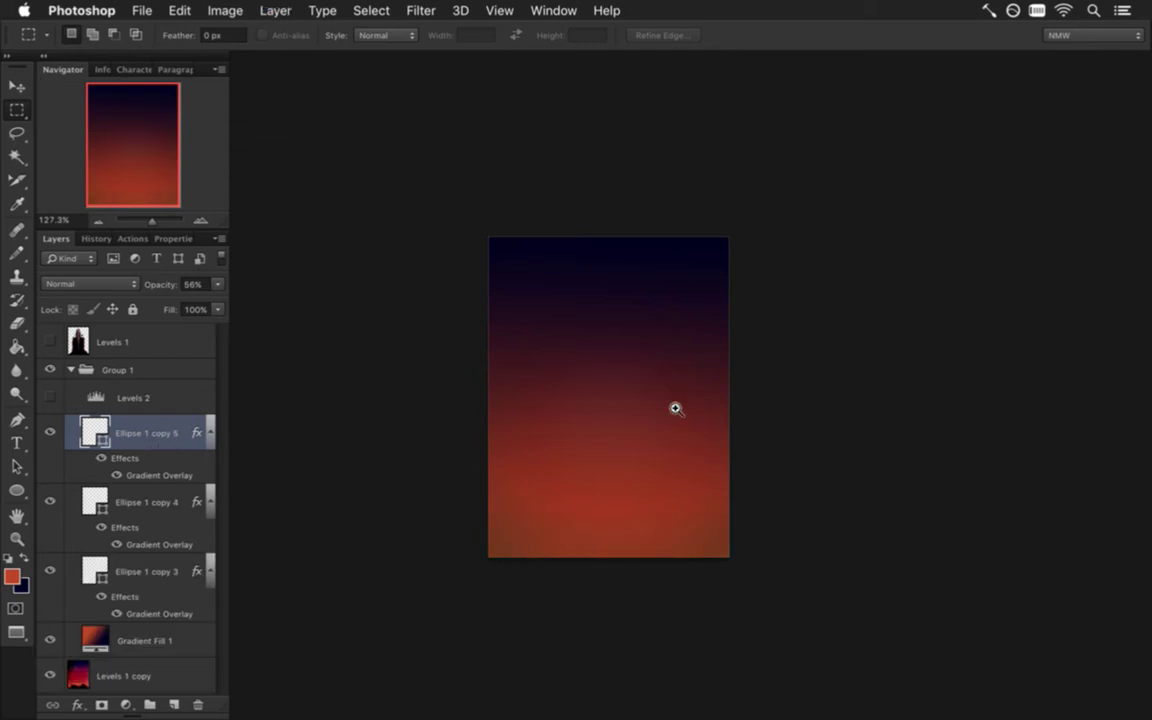
scroll(630, 405, down, 6)
key(v)
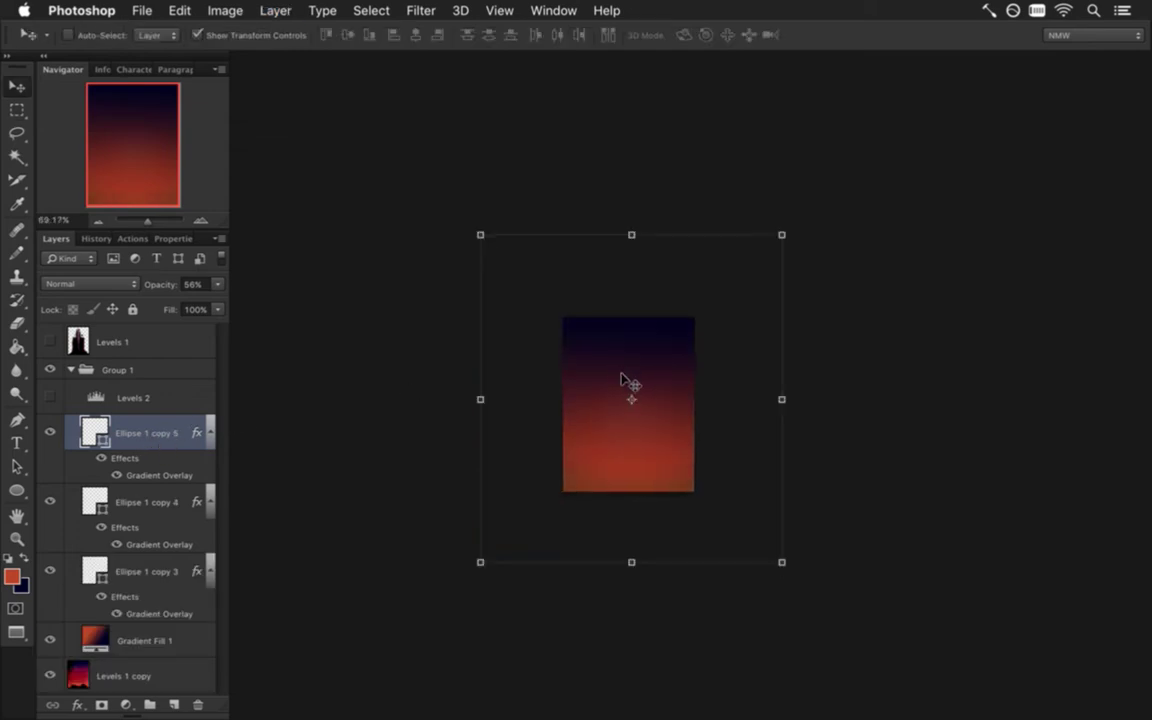
drag(643, 419, 698, 342)
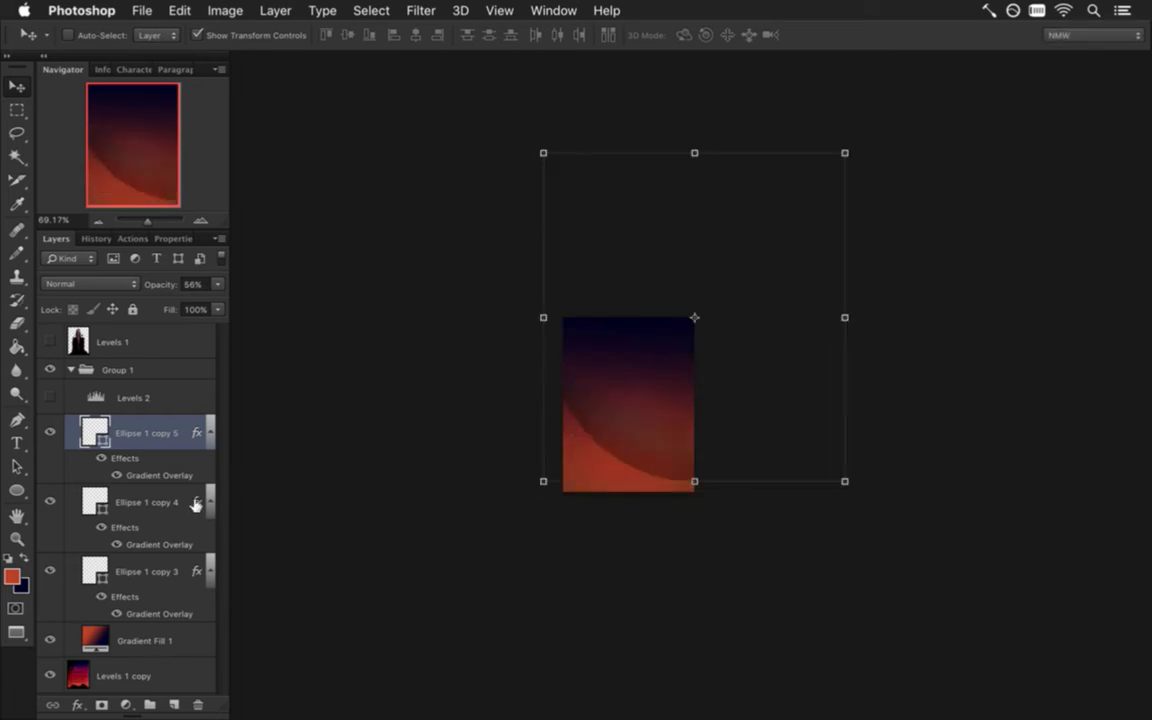
key(m)
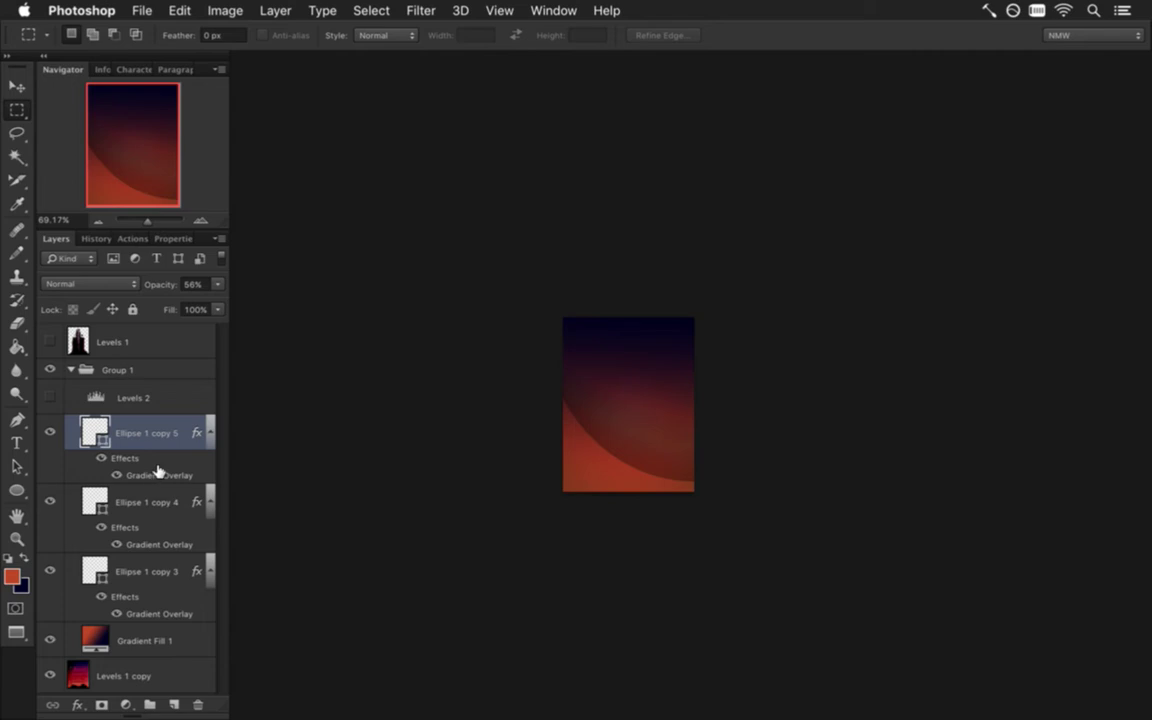
- Compare Normal, Lighten, Screen and Color Dodge for Ellipse 1 copy 5's gradient overlay, and set the blend mode to Normal
double_click(158, 474)
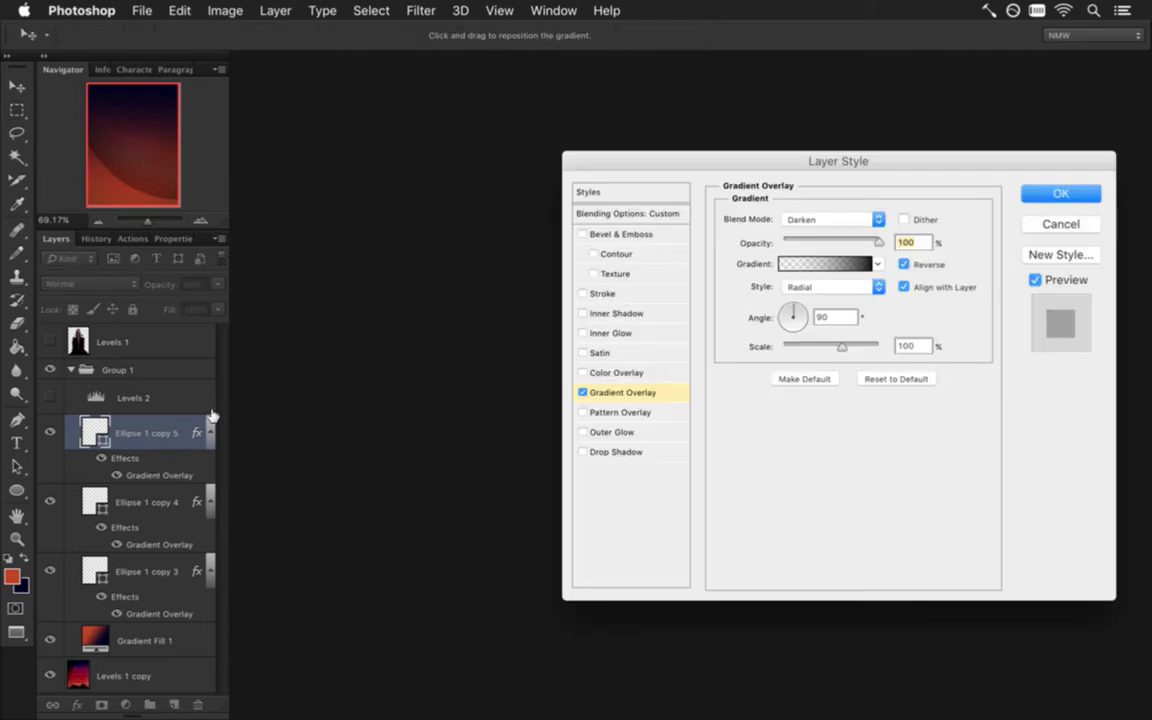
click(836, 220)
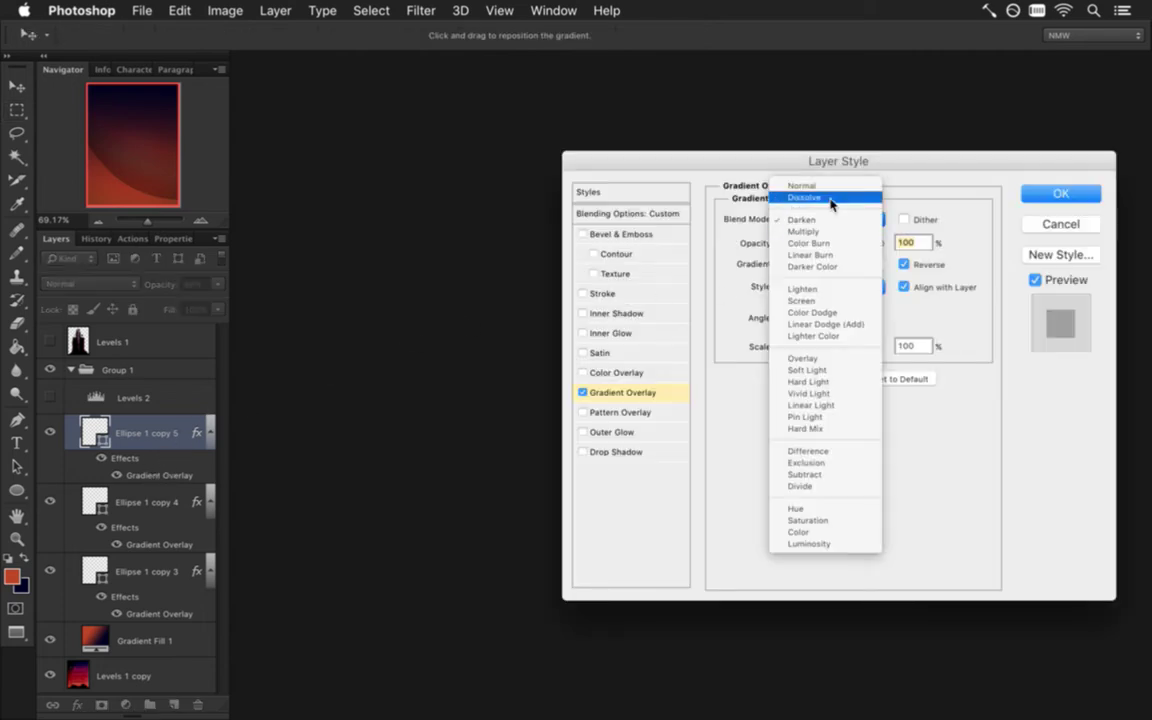
click(818, 184)
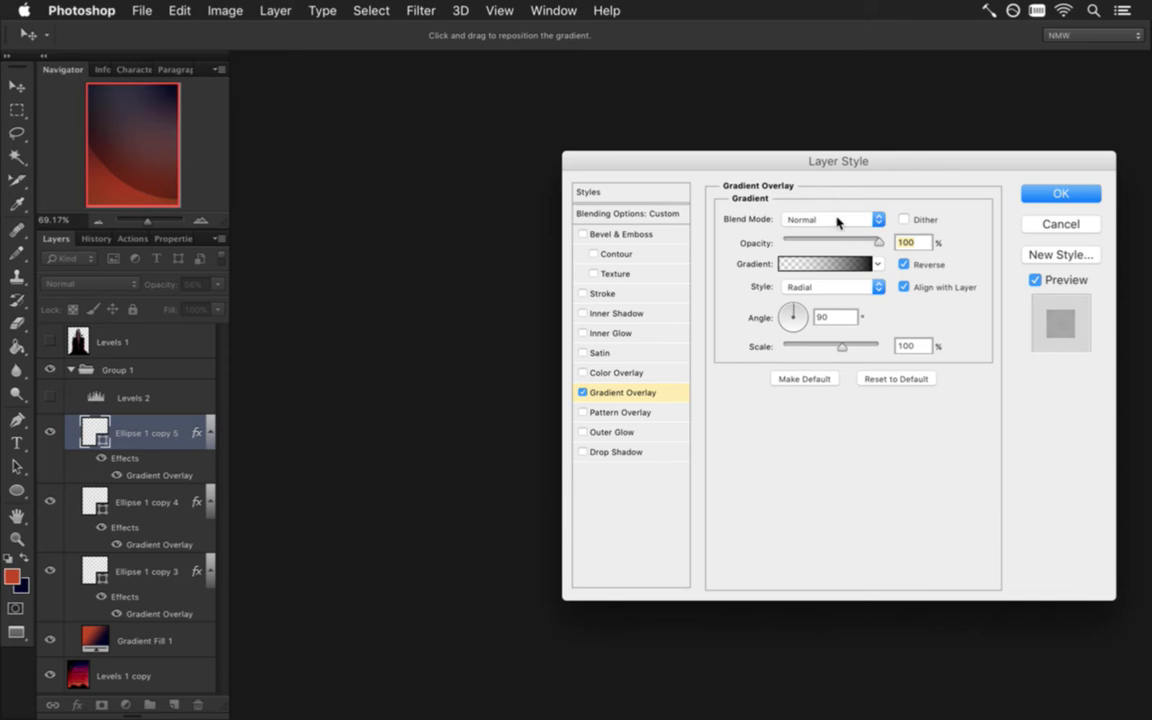
click(836, 220)
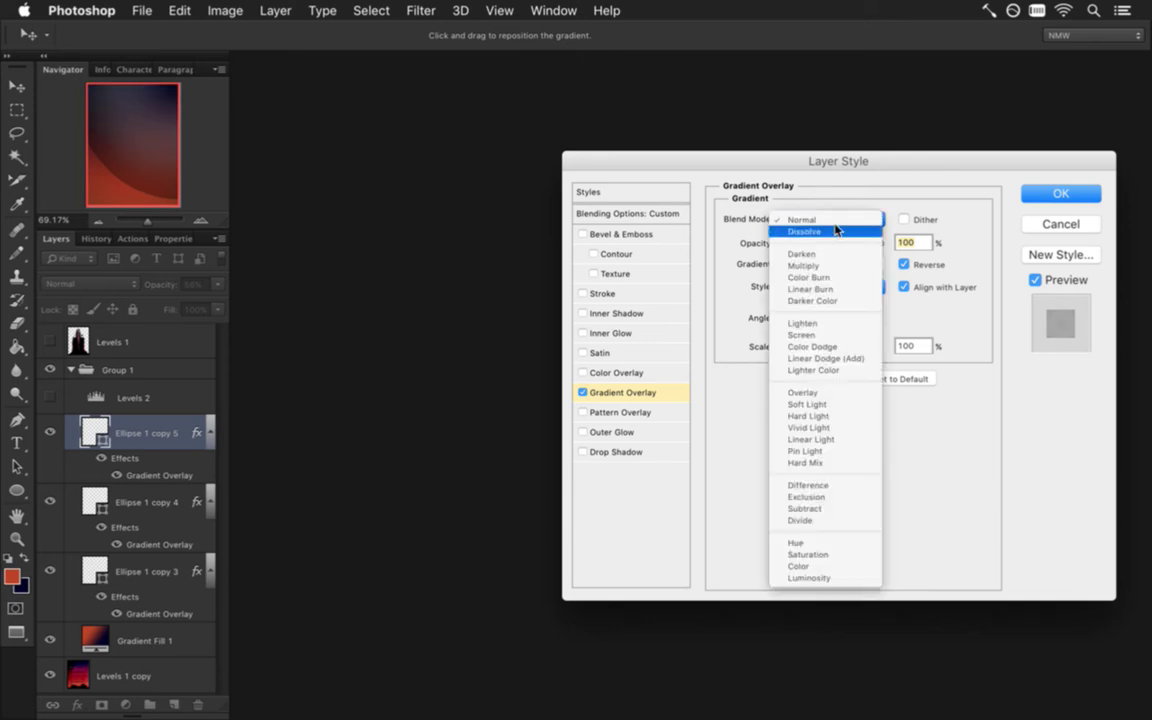
click(822, 323)
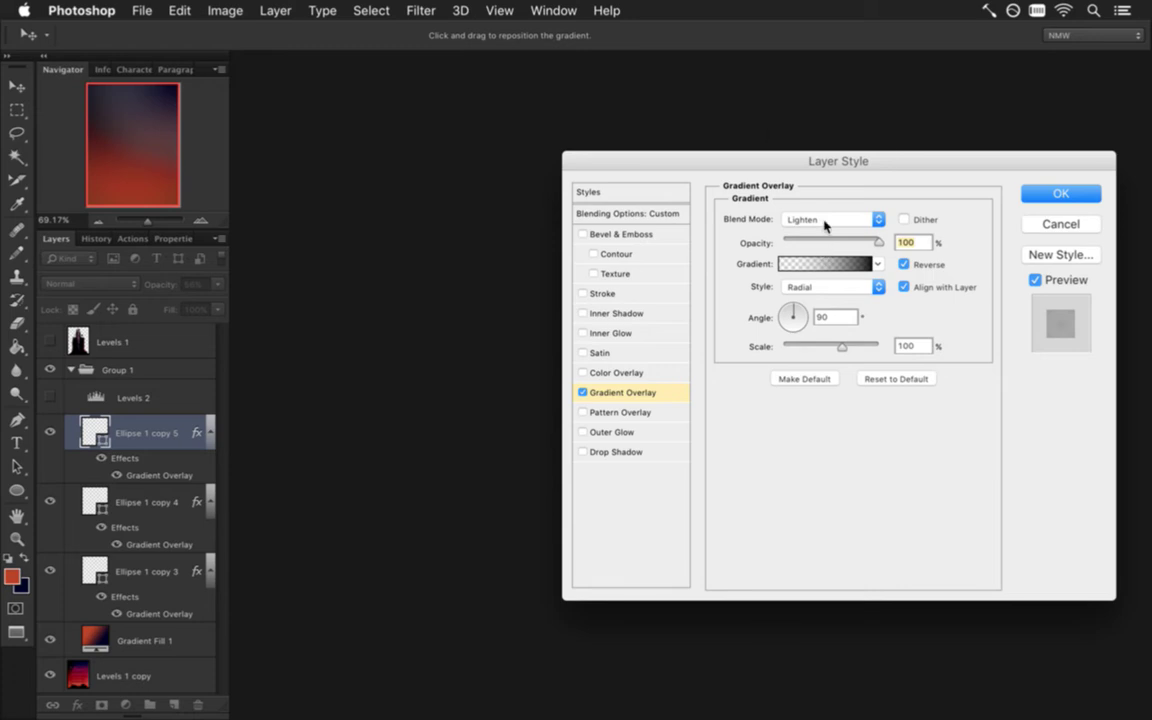
click(823, 222)
click(827, 229)
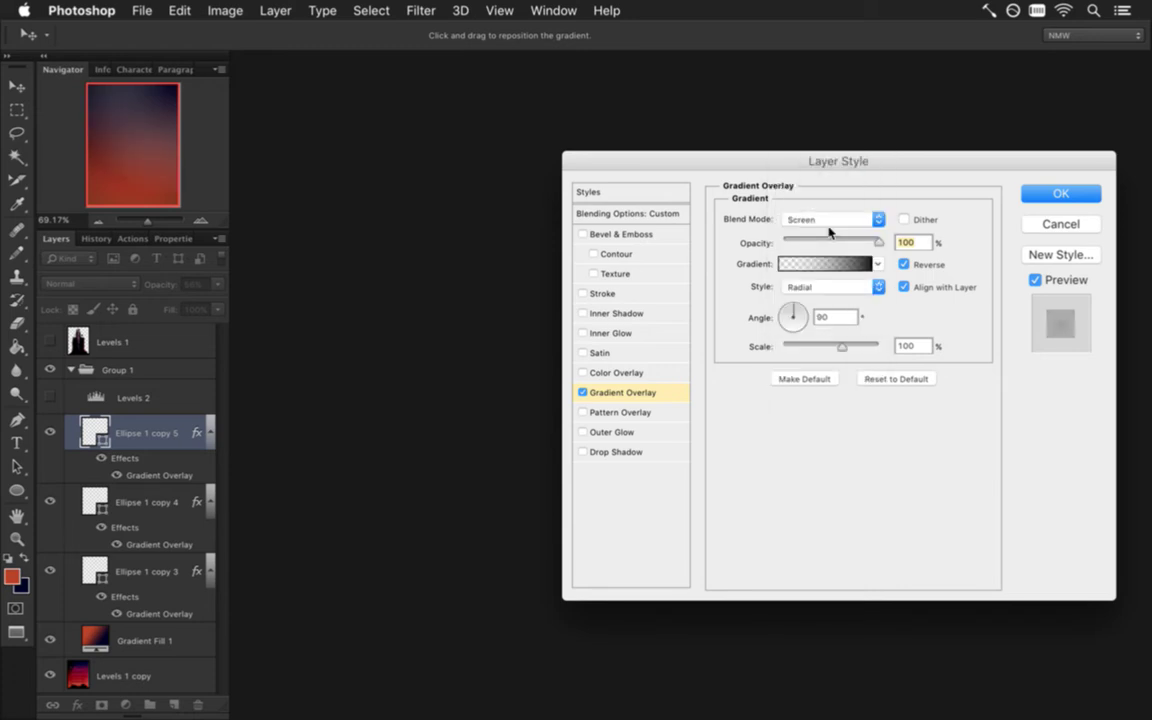
click(825, 222)
click(826, 238)
click(826, 222)
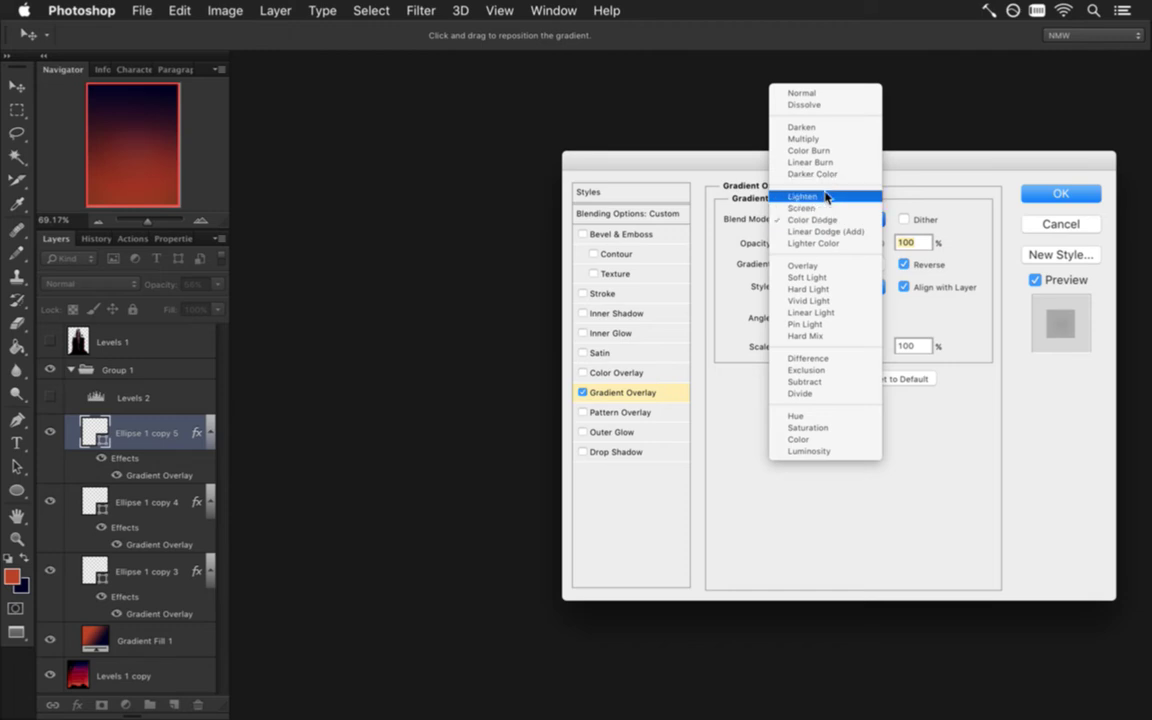
click(830, 94)
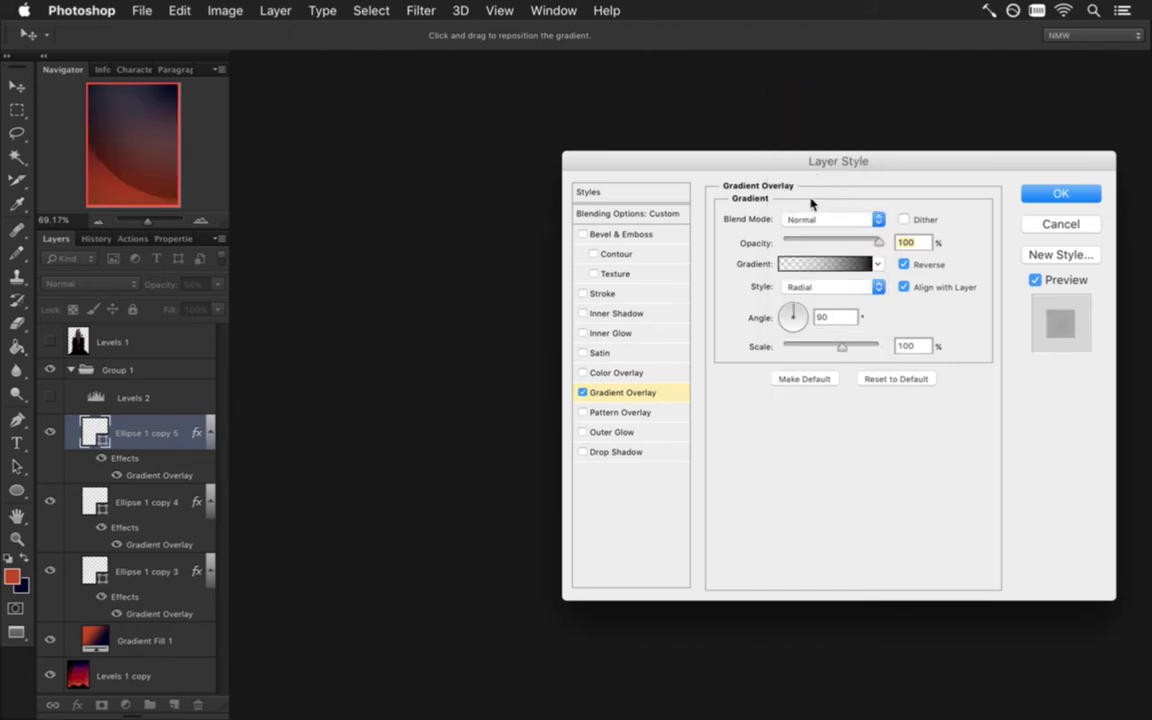
- Turn off Reverse in Ellipse 1 copy 5's gradient overlay and set the gradient's first colour stop to white (ffffff)
click(906, 264)
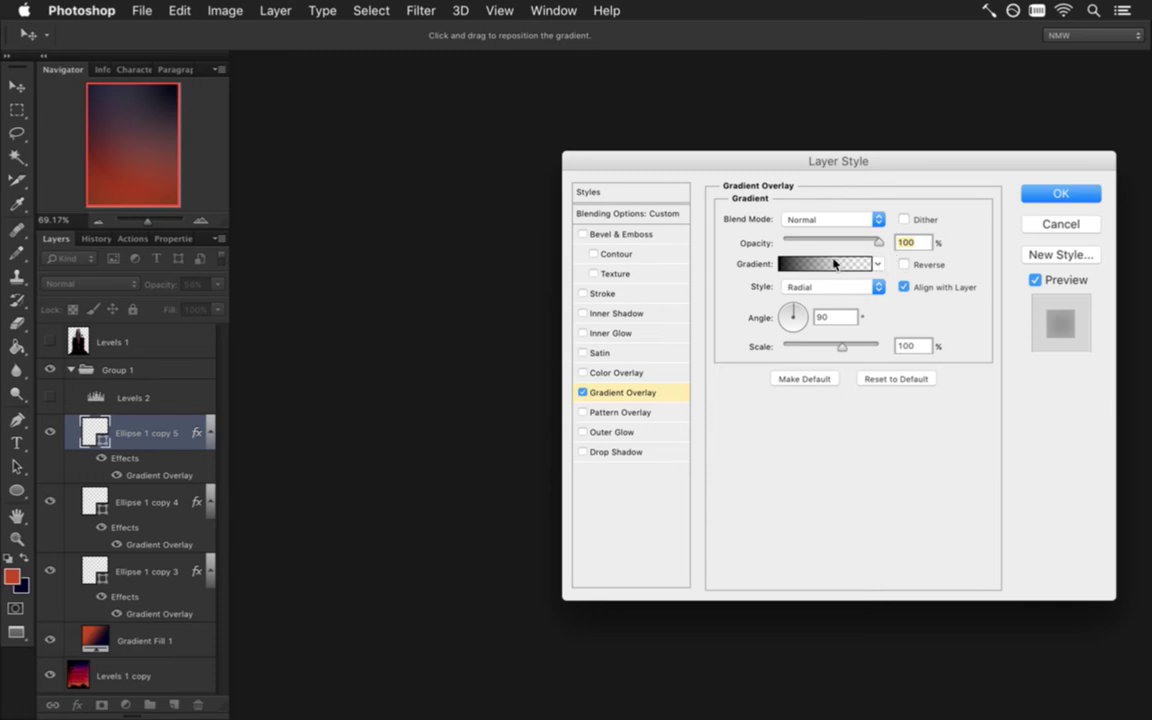
click(804, 266)
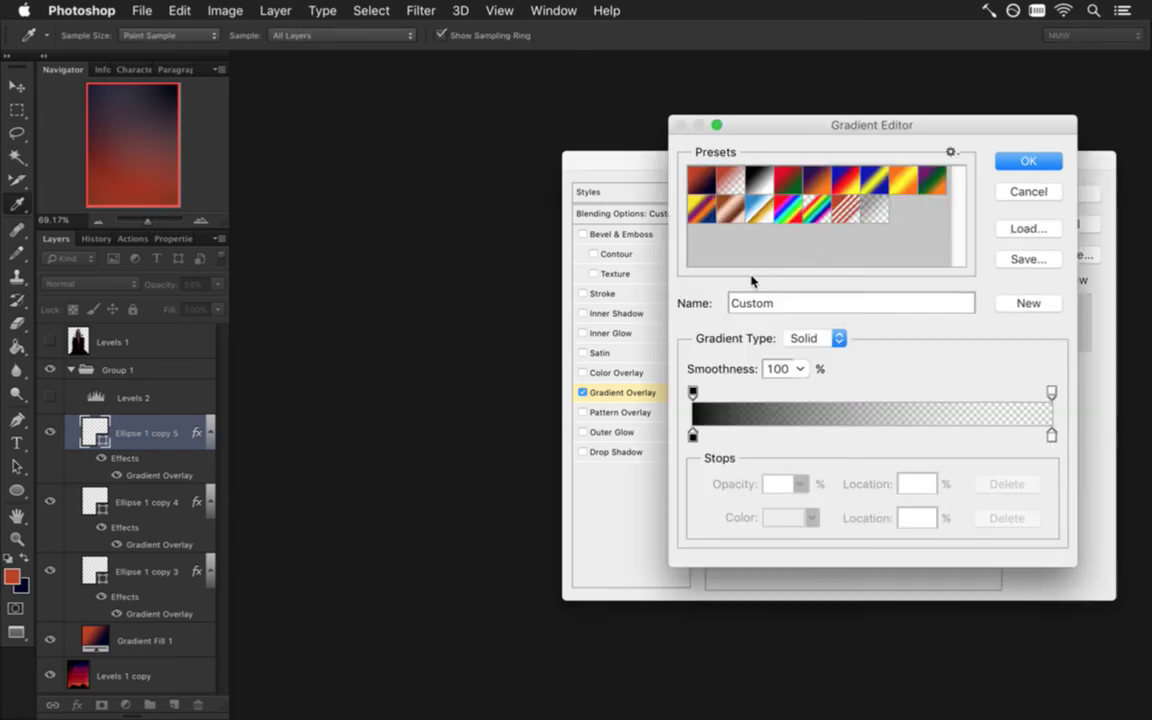
click(692, 435)
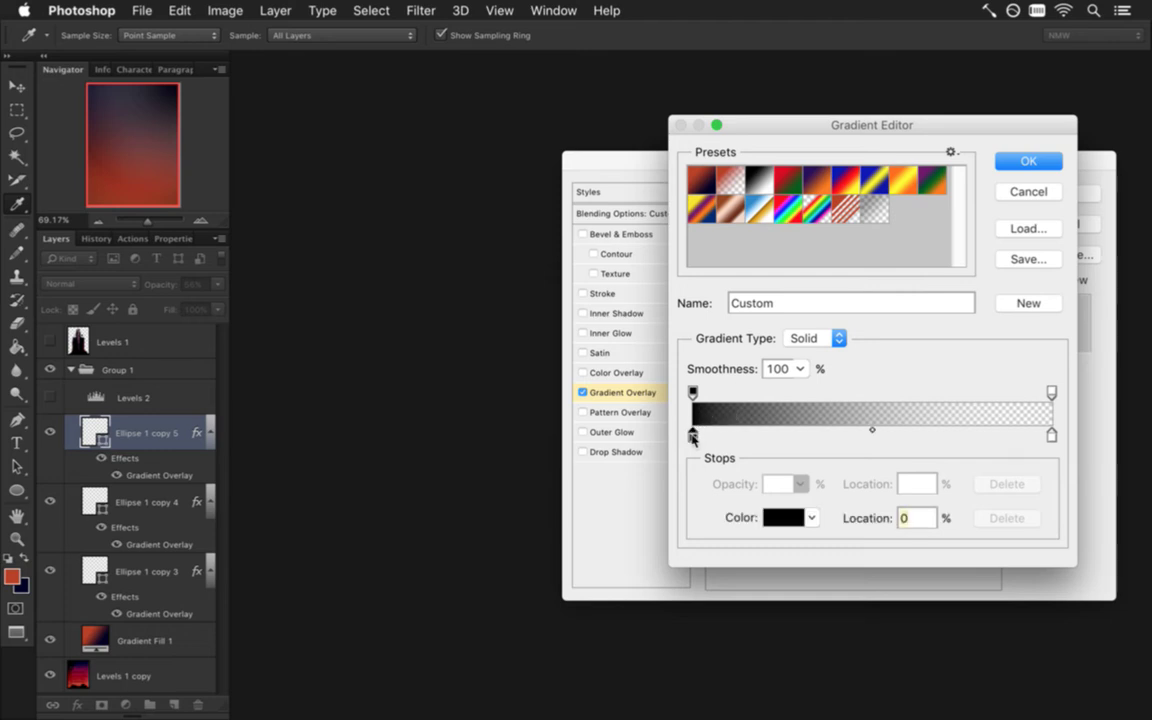
click(775, 517)
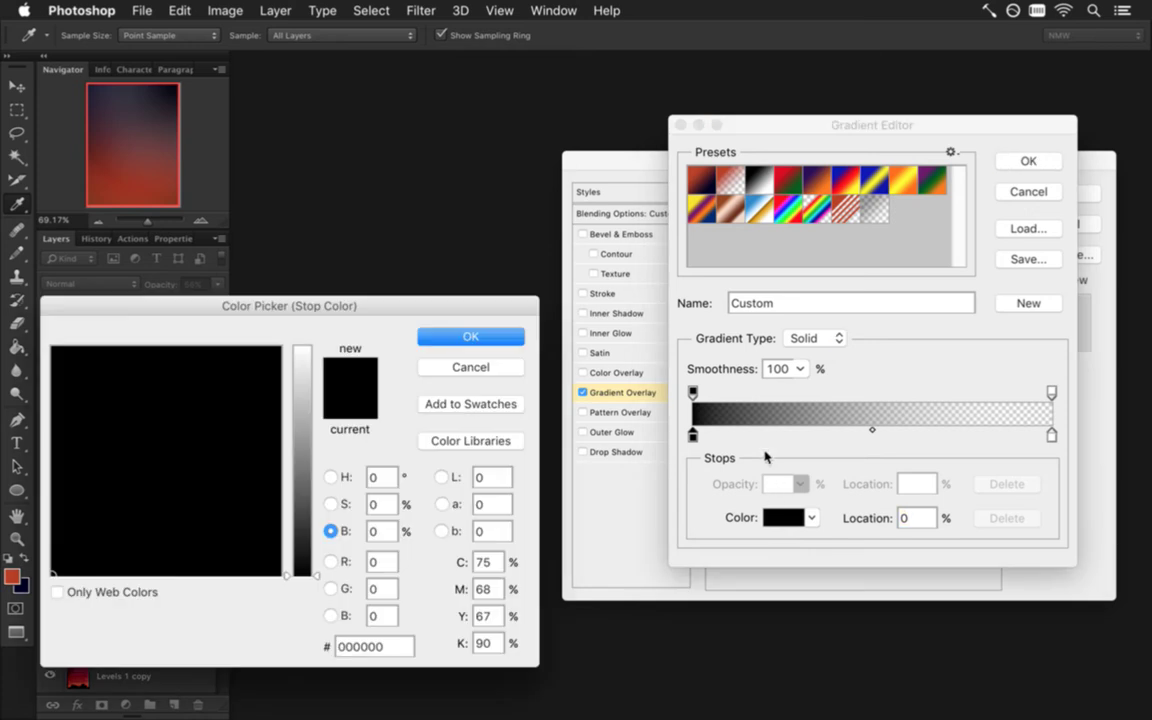
click(301, 348)
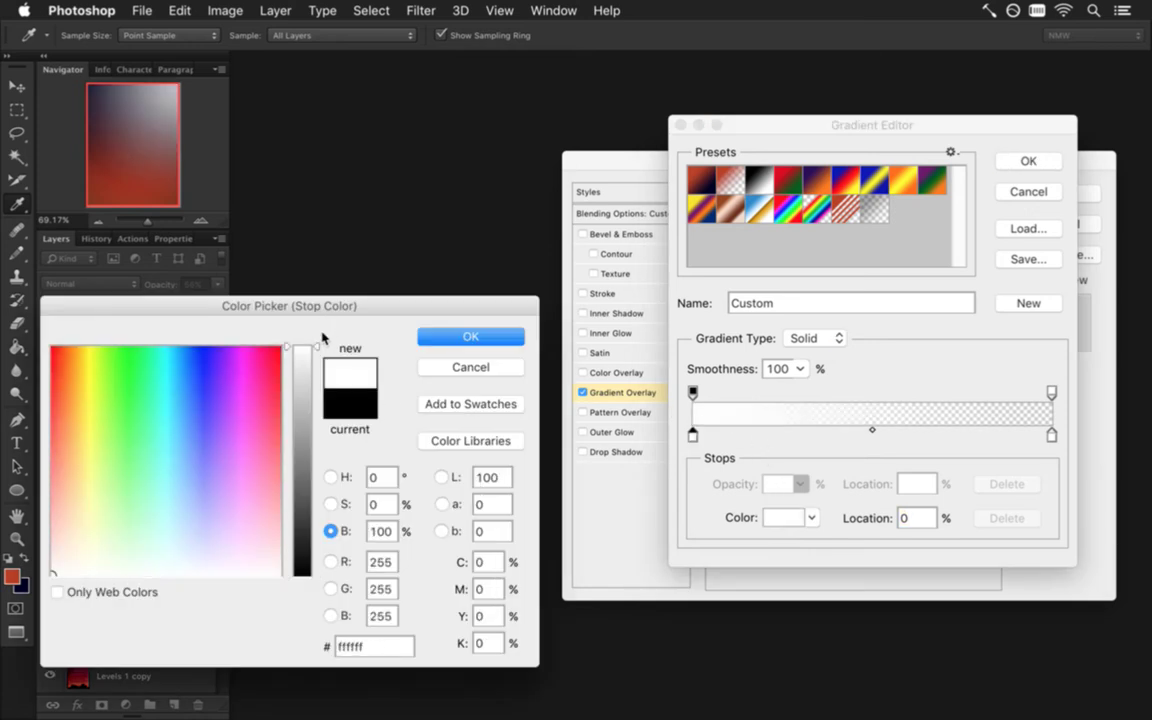
click(462, 340)
click(1034, 163)
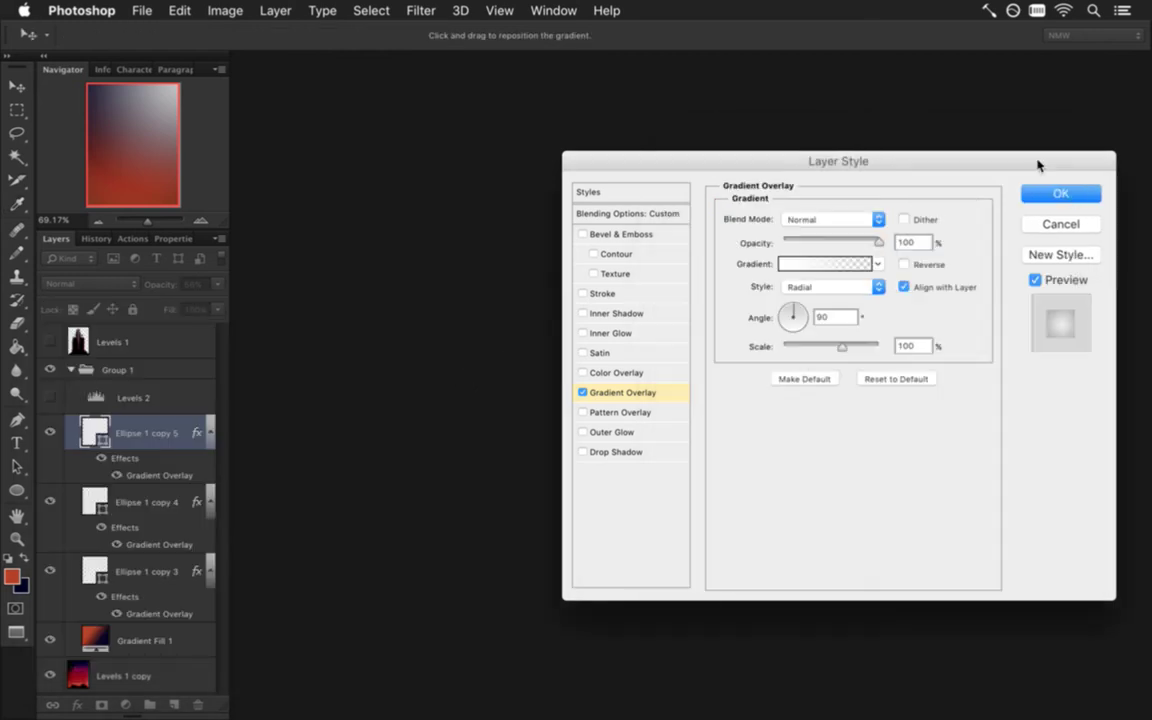
click(1045, 195)
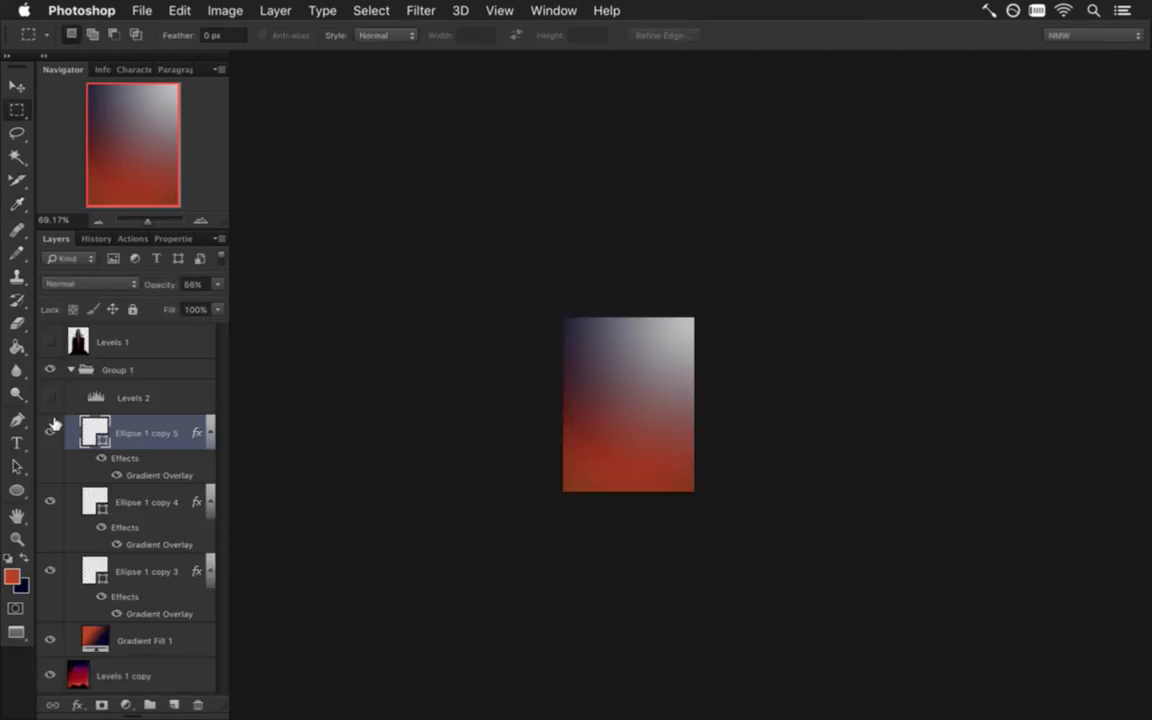
- Hide Group 1, sample the dark navy from the upper-right sky of Levels 1 copy as foreground colour, and show the group again
click(50, 432)
click(50, 432)
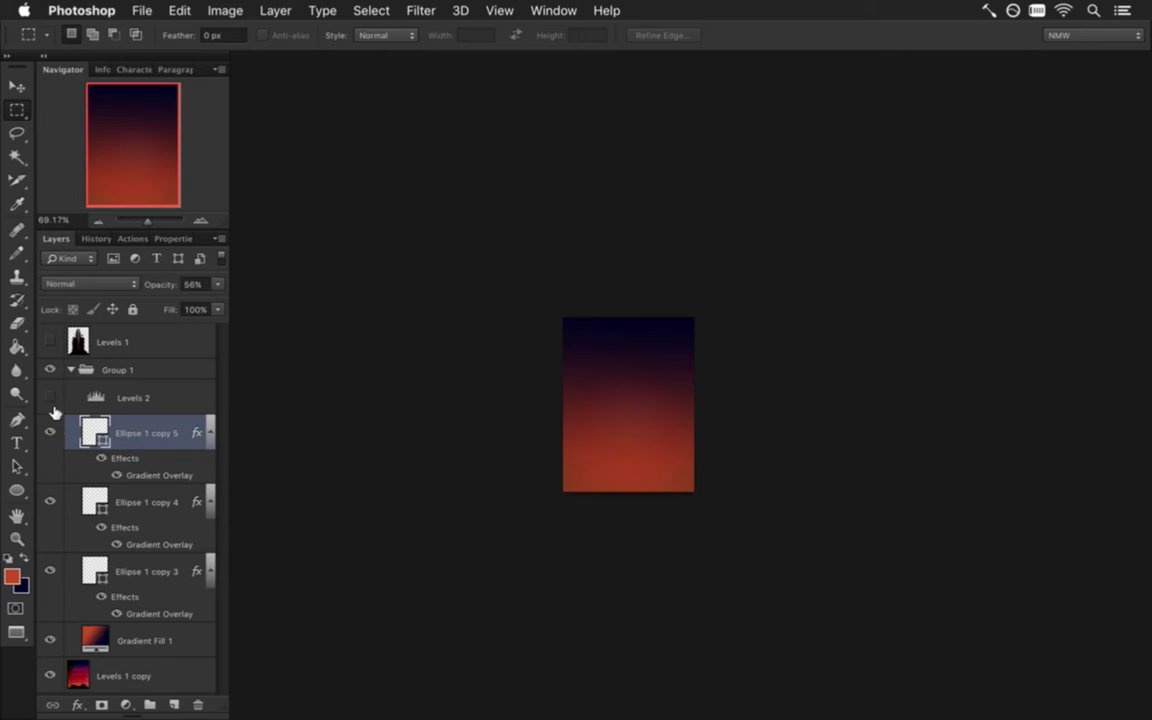
click(50, 369)
drag(671, 342, 758, 262)
key(i)
click(727, 288)
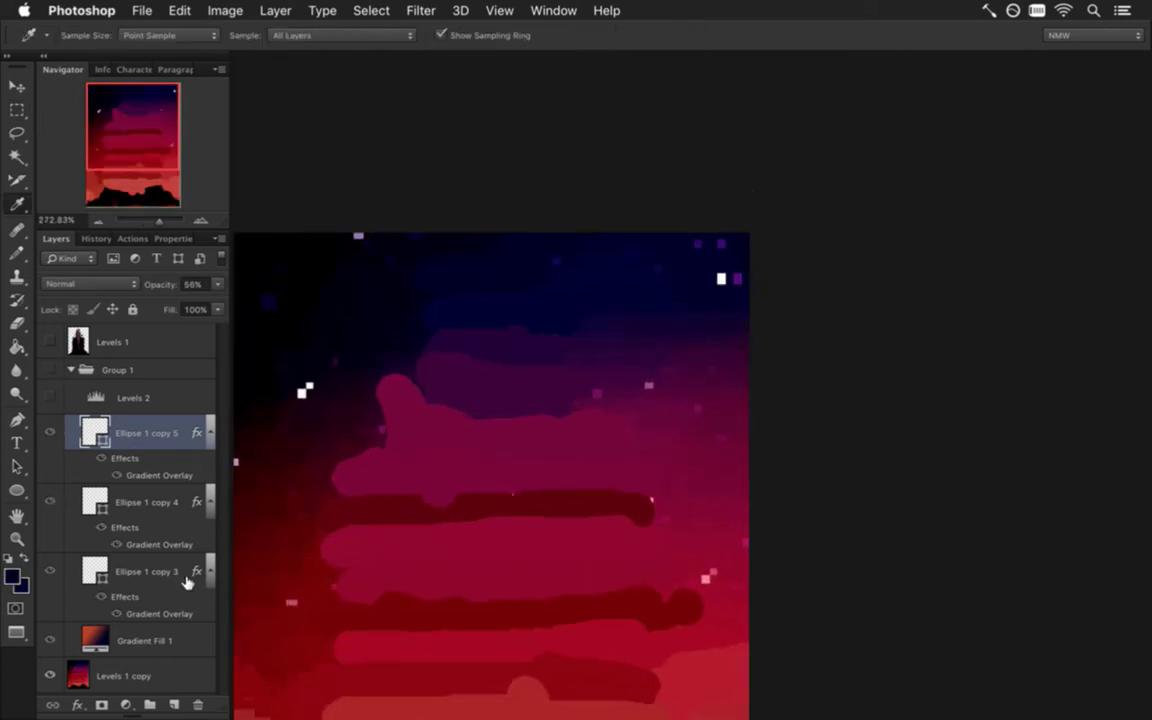
click(50, 369)
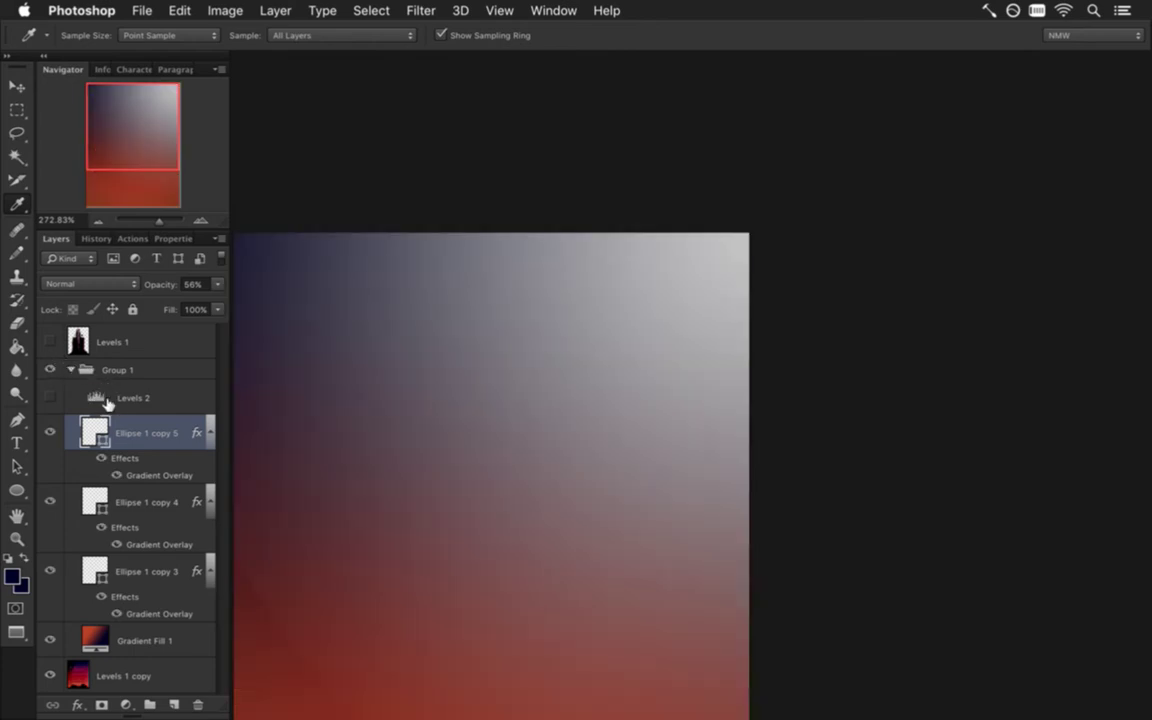
double_click(155, 467)
drag(864, 159, 880, 133)
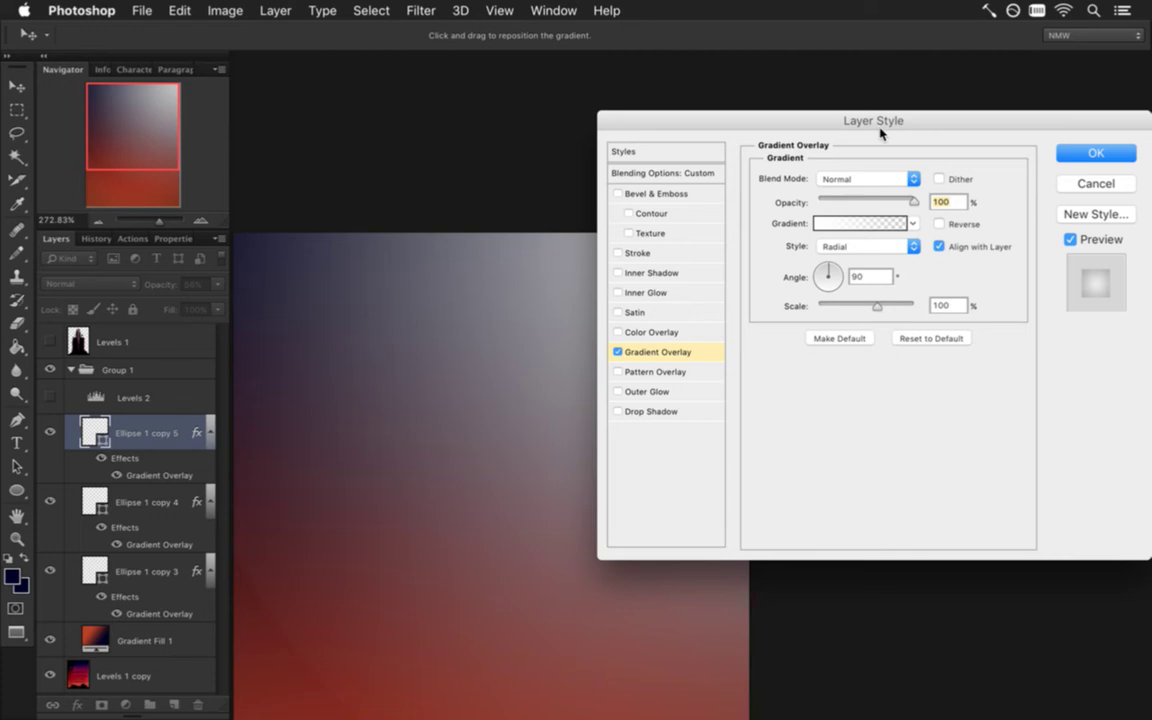
click(860, 223)
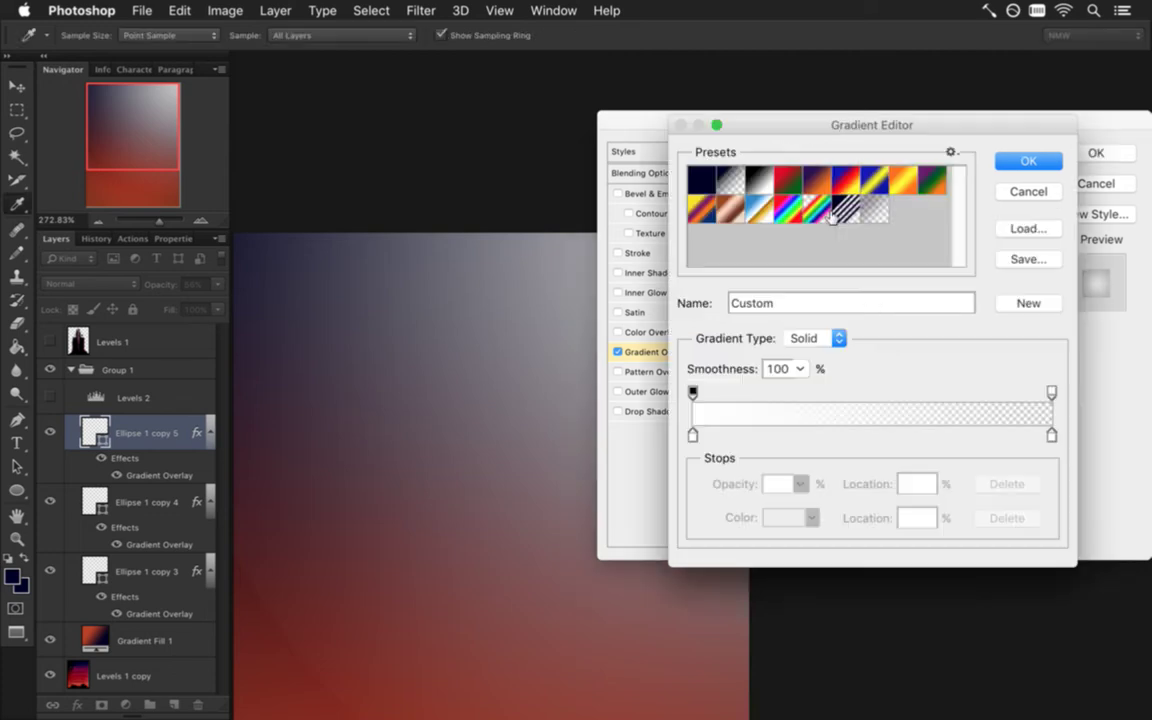
double_click(692, 436)
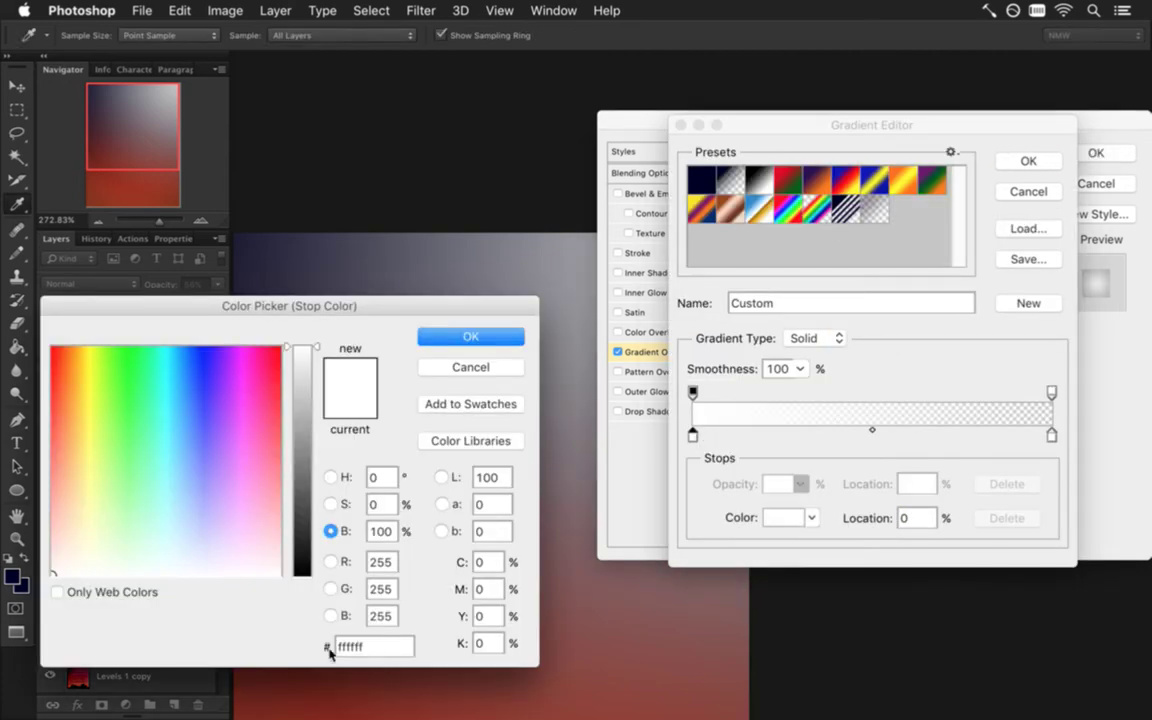
click(469, 367)
key(Escape)
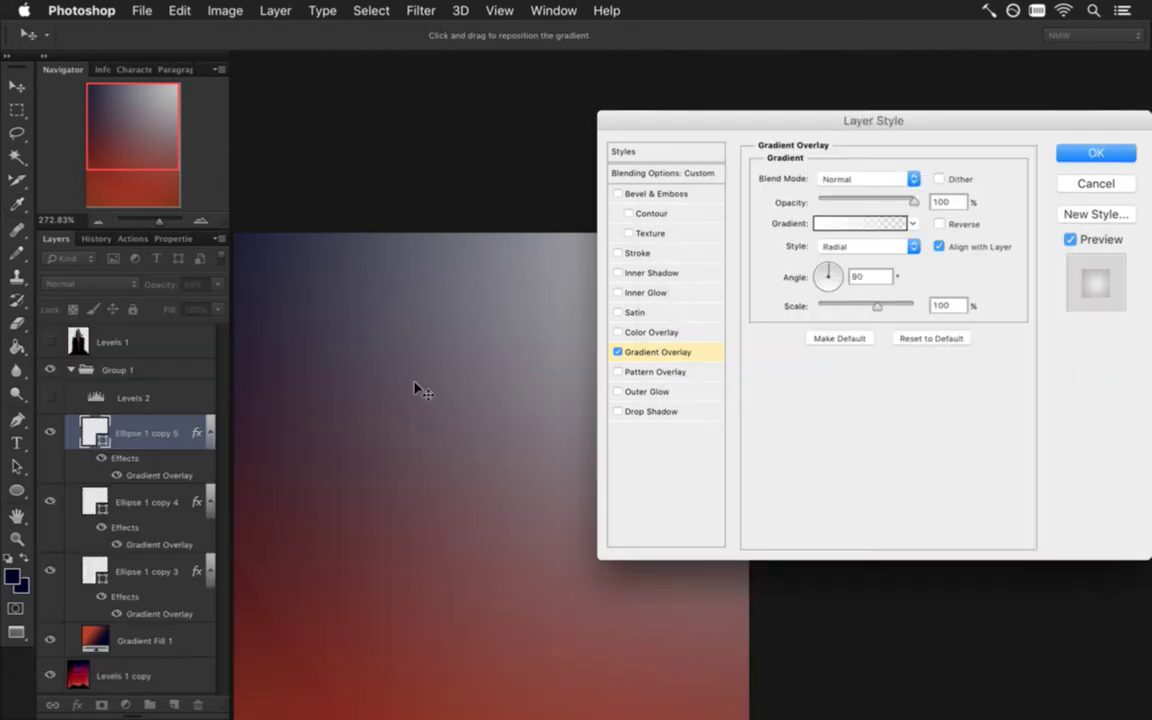
key(Escape)
- Copy the foreground colour's hex code and set the first colour stop of Ellipse 1 copy 5's gradient overlay to 000025
click(12, 577)
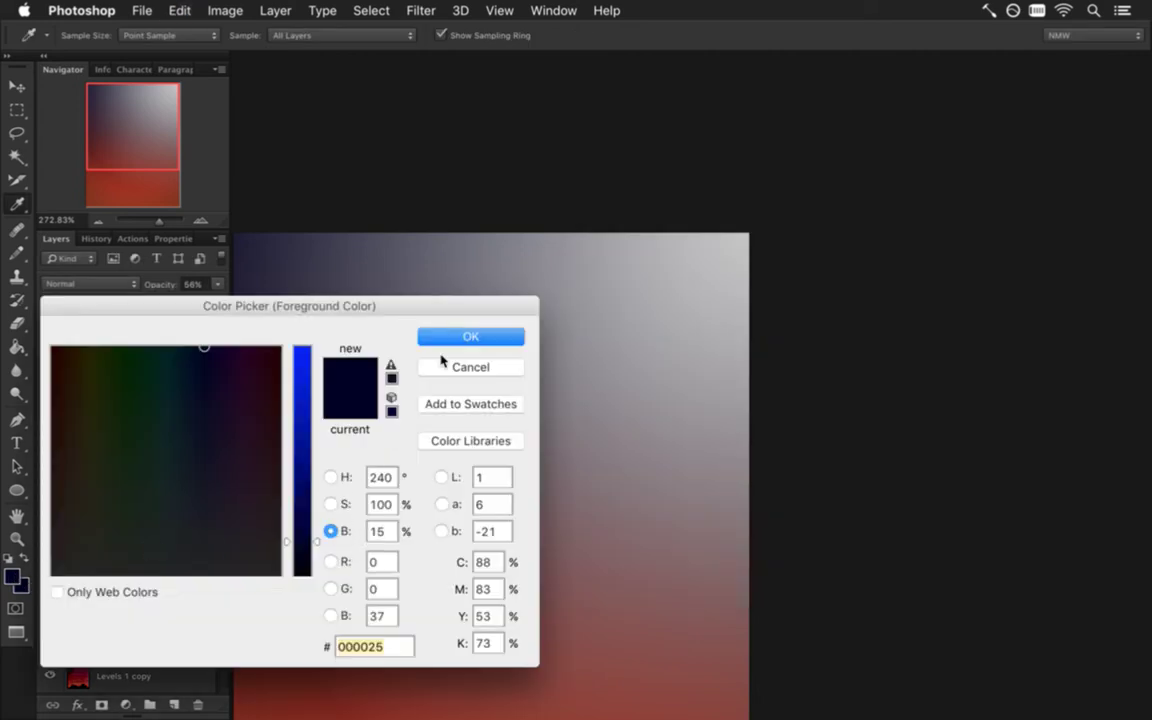
click(463, 337)
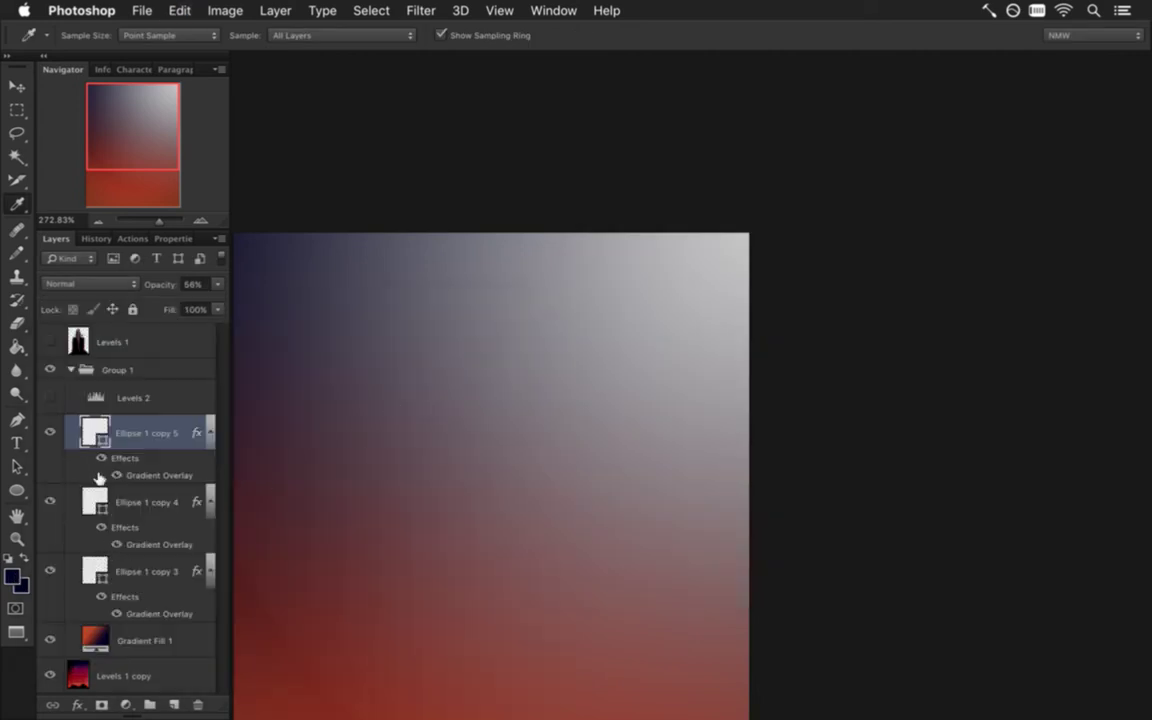
double_click(155, 474)
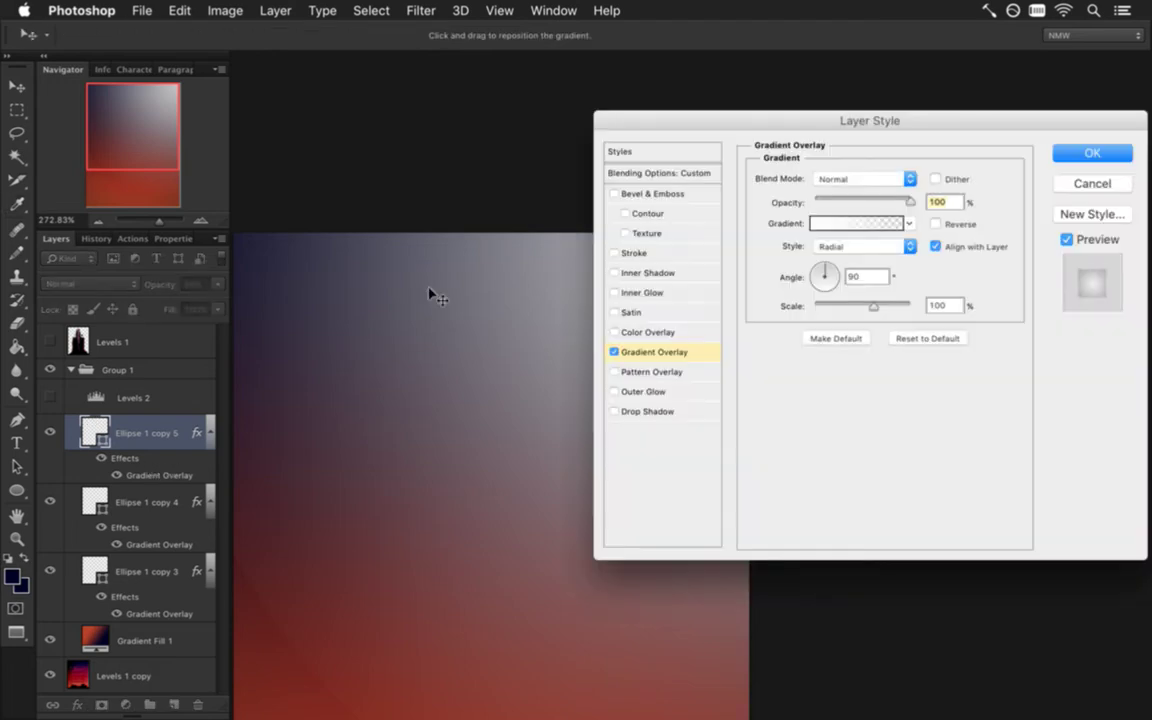
click(858, 224)
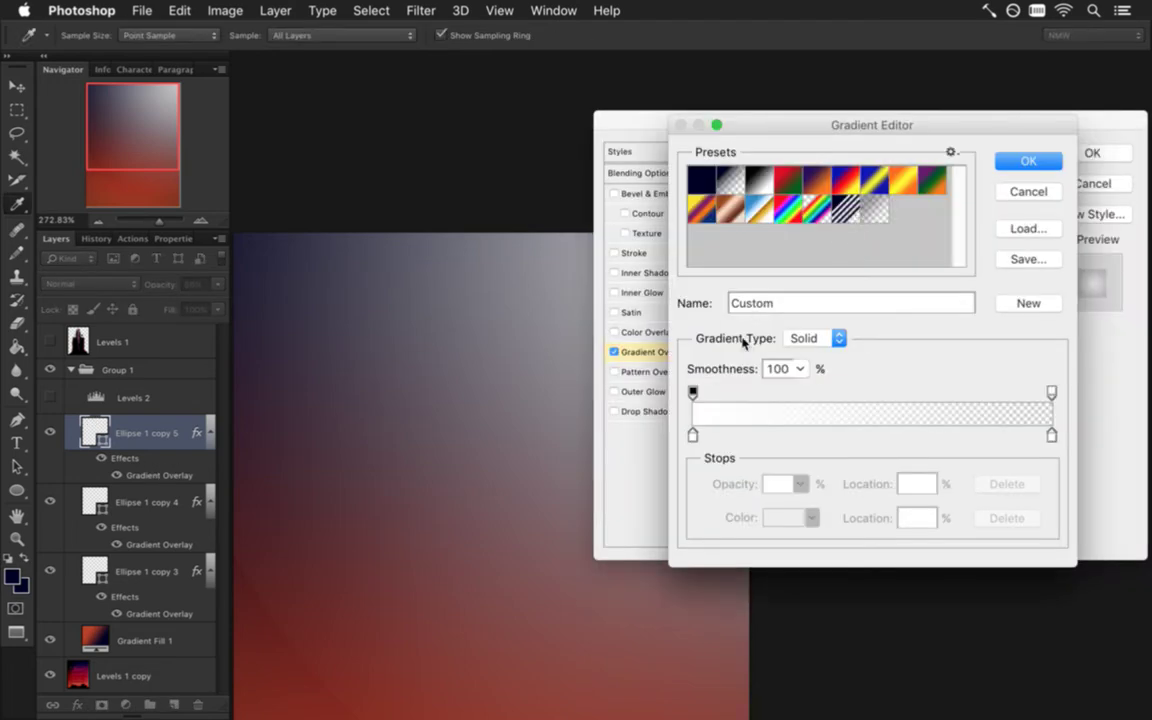
double_click(691, 435)
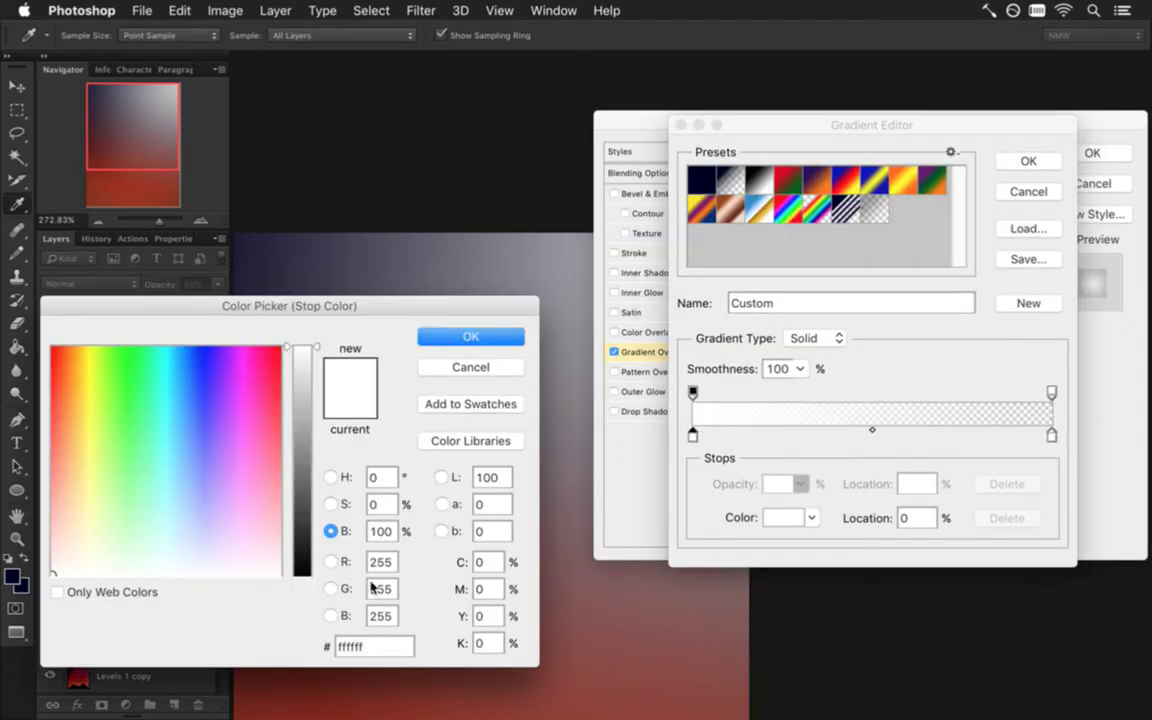
text(000025)
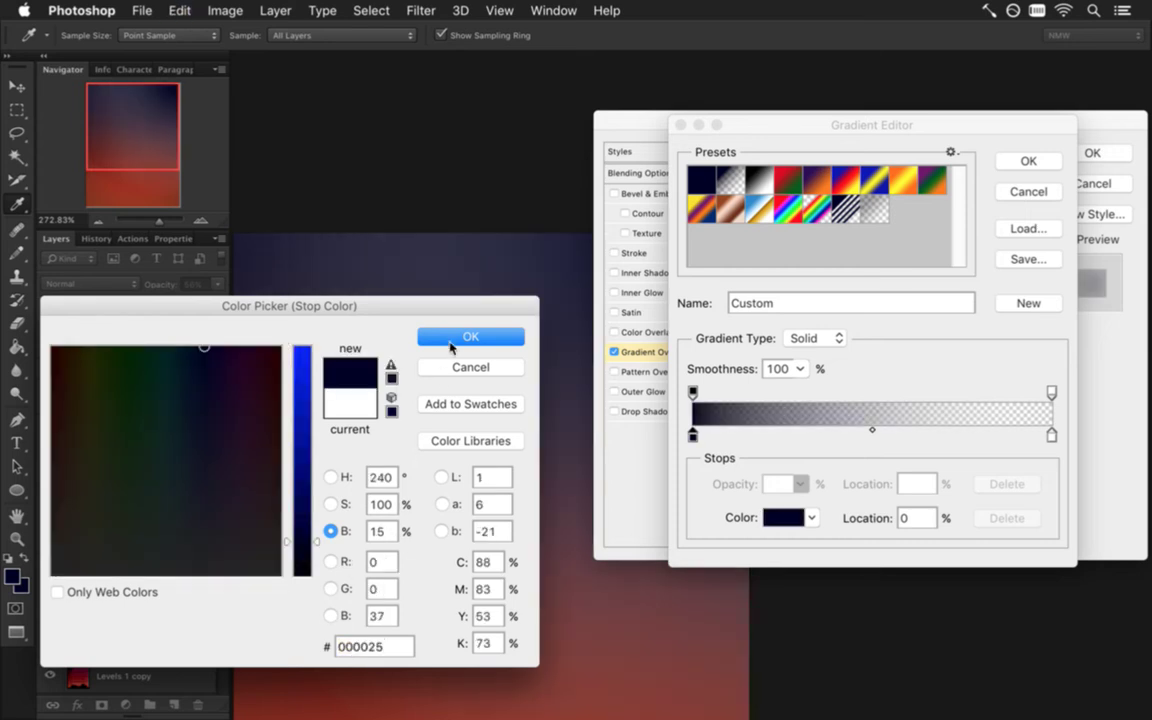
click(468, 340)
click(1043, 161)
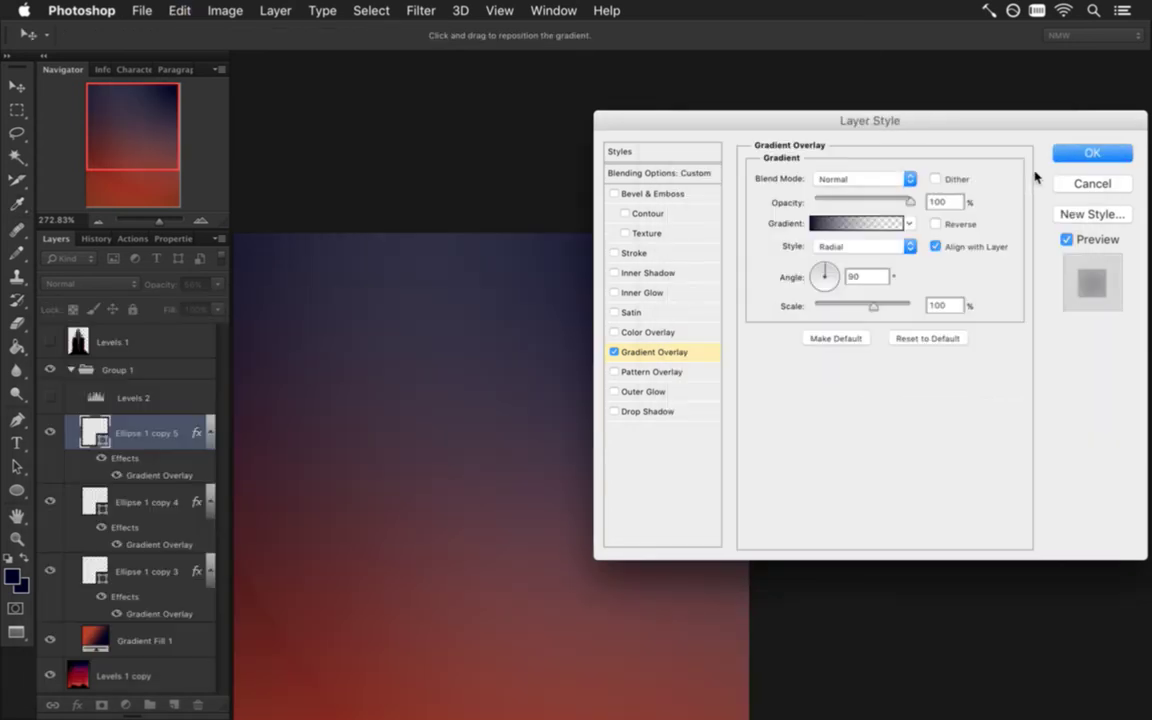
click(1056, 156)
- Try the Neutral Density preset for Ellipse 1 copy 5's gradient overlay, discard it and apply the Foreground to Transparent preset
key(i)
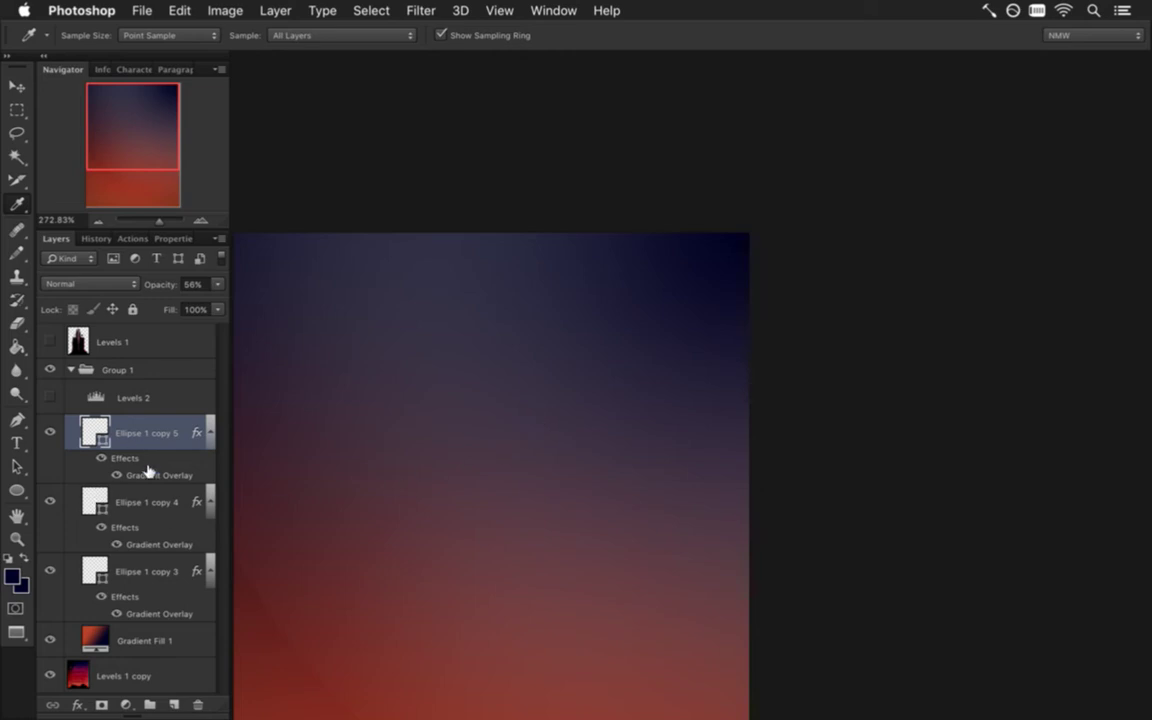
double_click(181, 444)
click(860, 228)
click(870, 212)
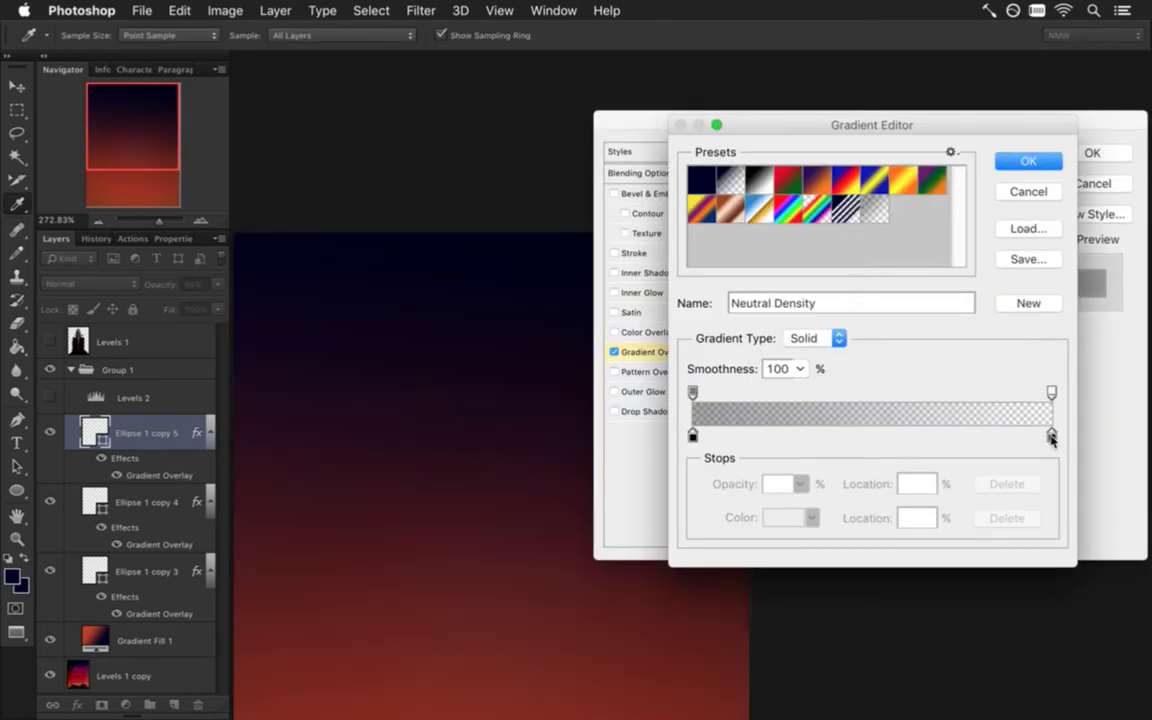
click(1036, 194)
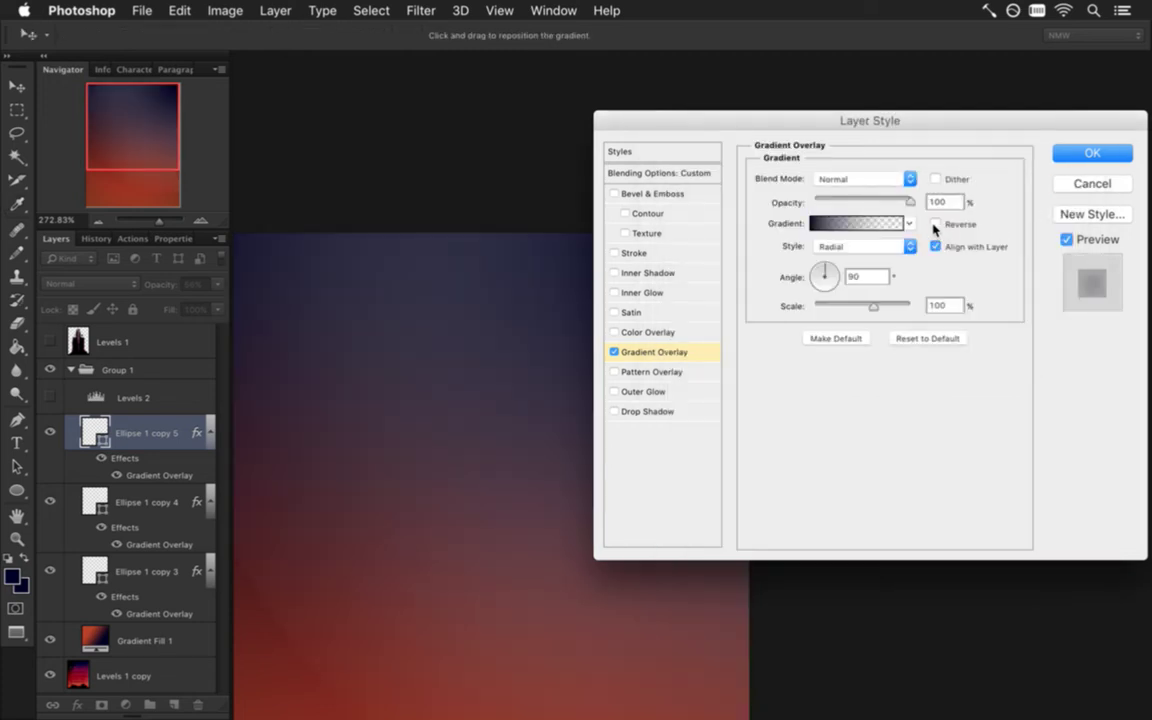
click(872, 224)
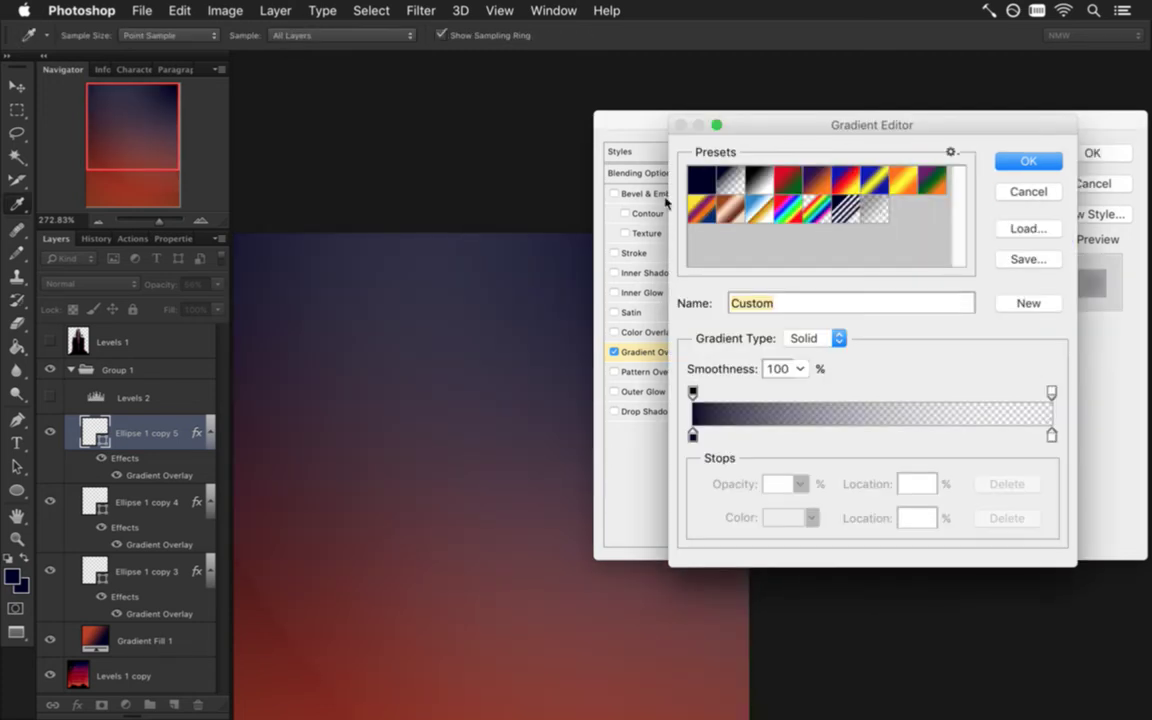
click(733, 180)
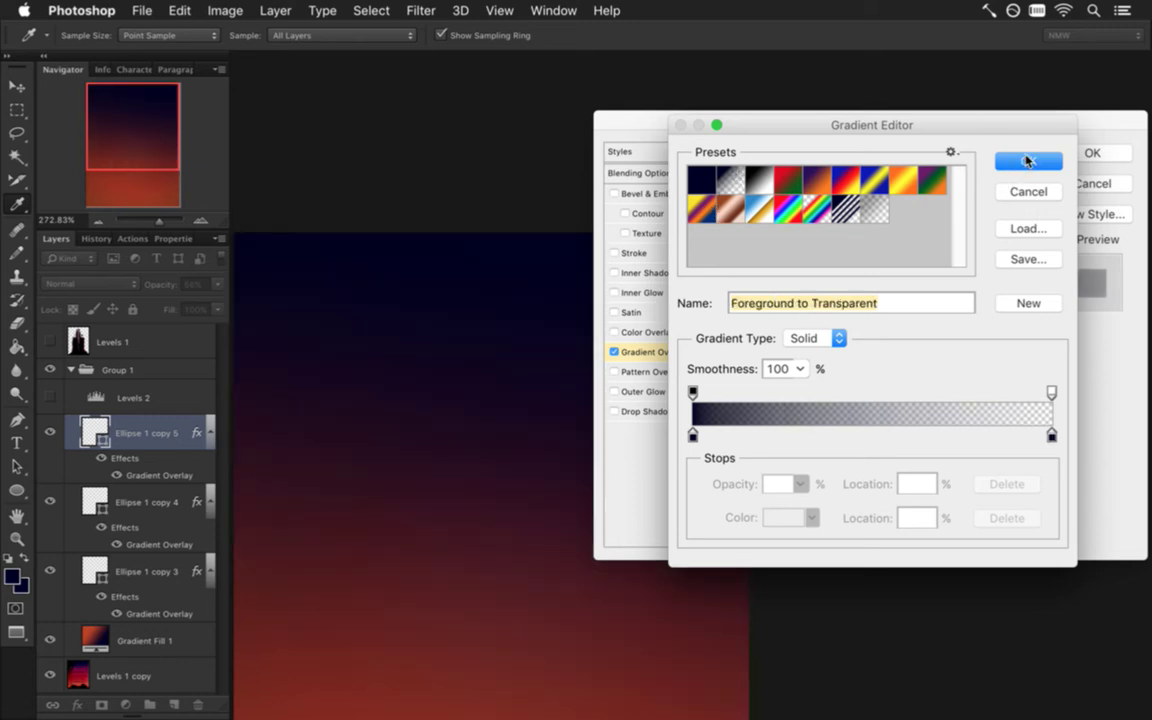
click(1027, 160)
click(1069, 152)
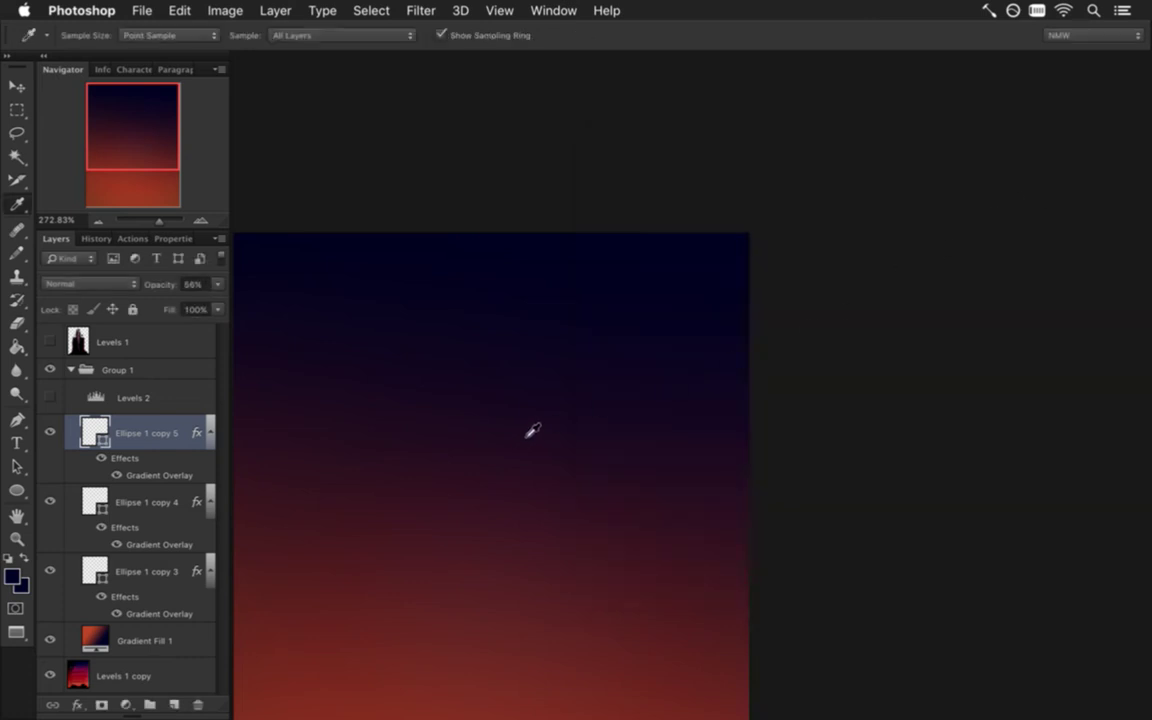
- Brighten the first colour stop of Ellipse 1 copy 5's gradient overlay to 000038 and accept the layer style
drag(517, 447, 463, 478)
key(v)
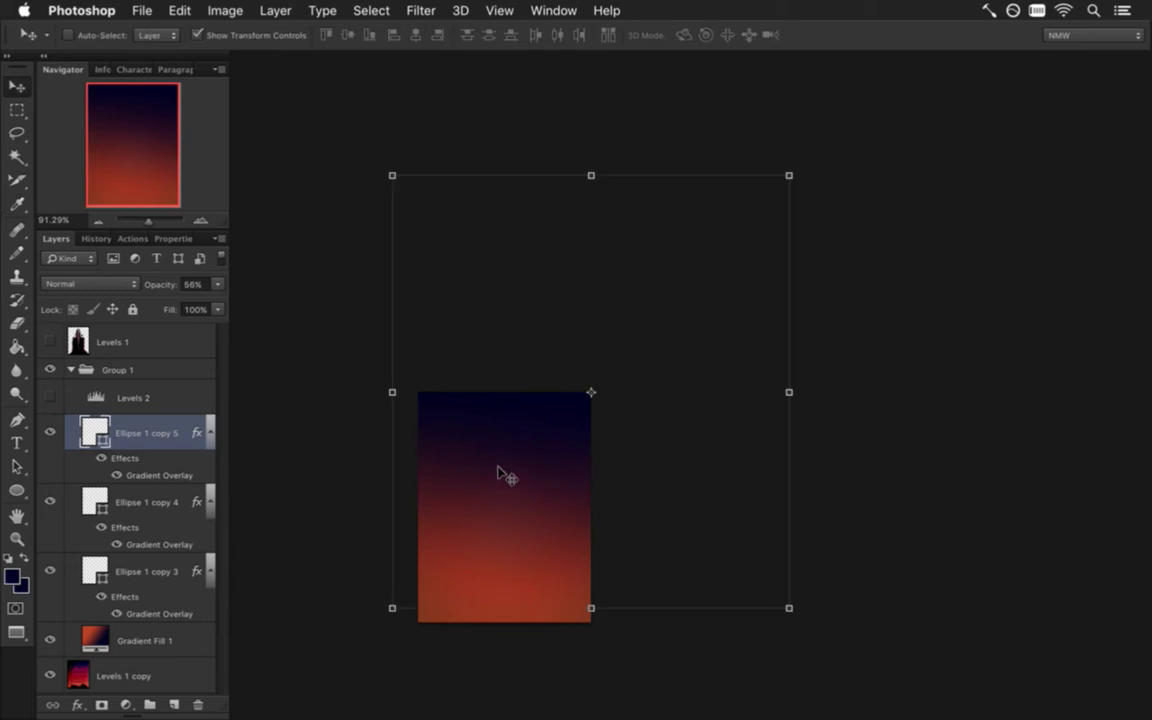
key(m)
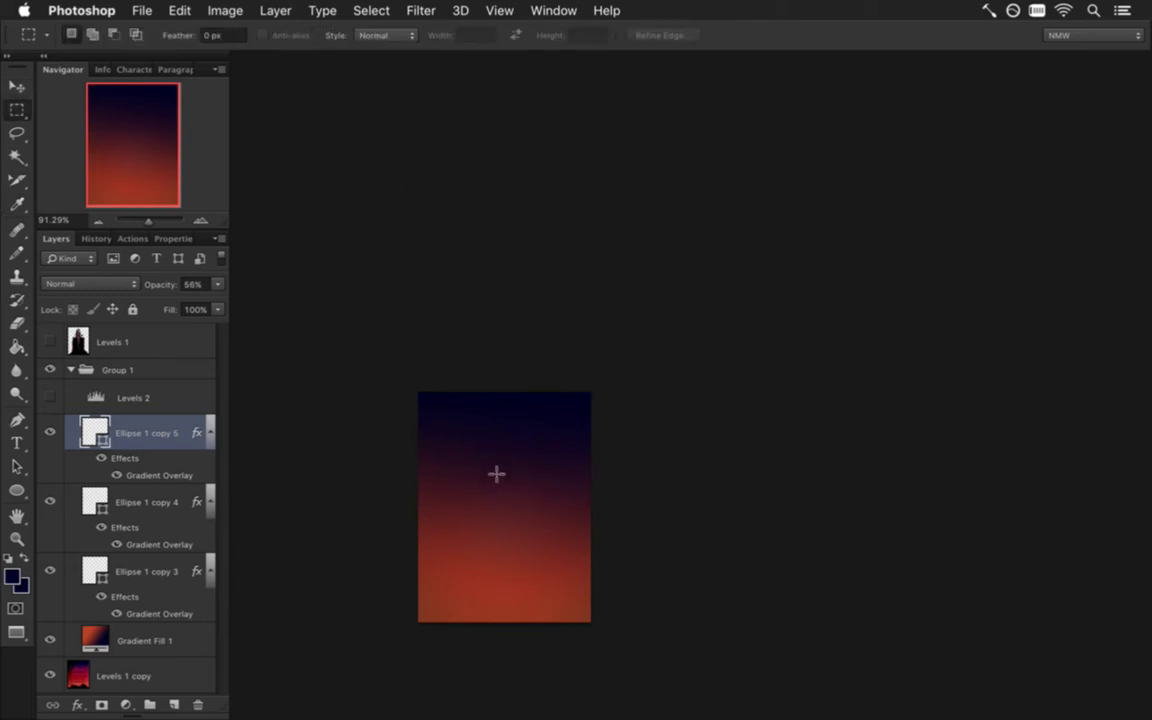
double_click(149, 470)
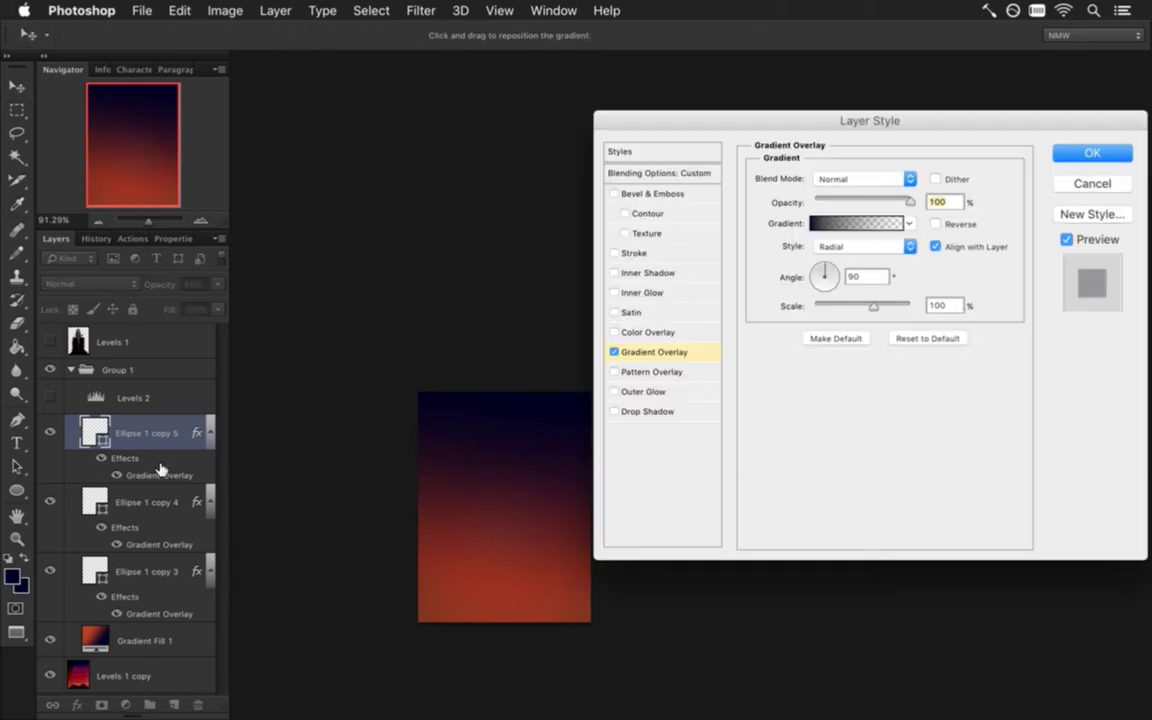
click(857, 223)
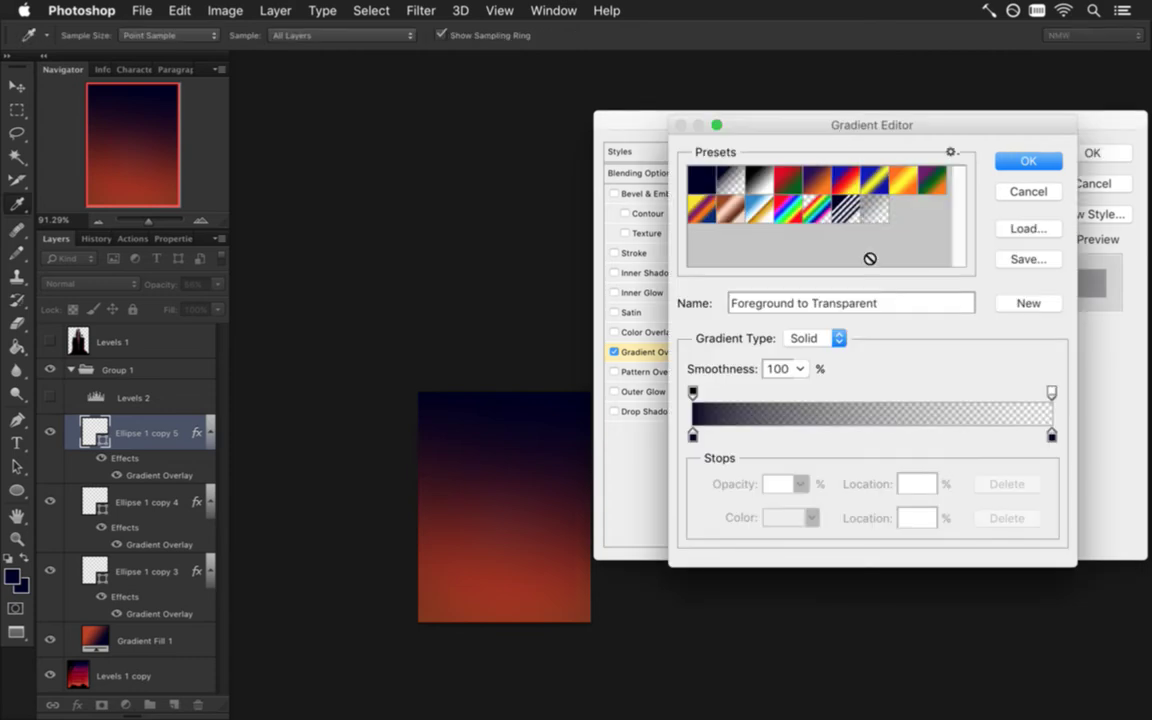
click(693, 436)
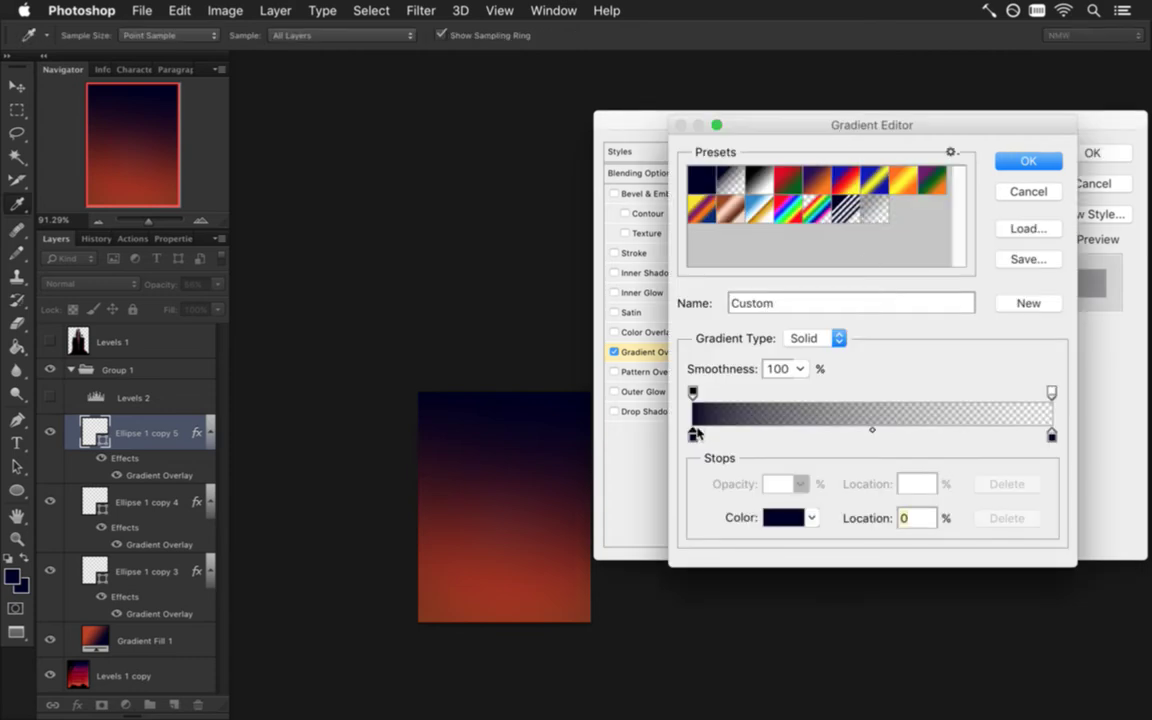
click(775, 516)
drag(517, 302, 1107, 349)
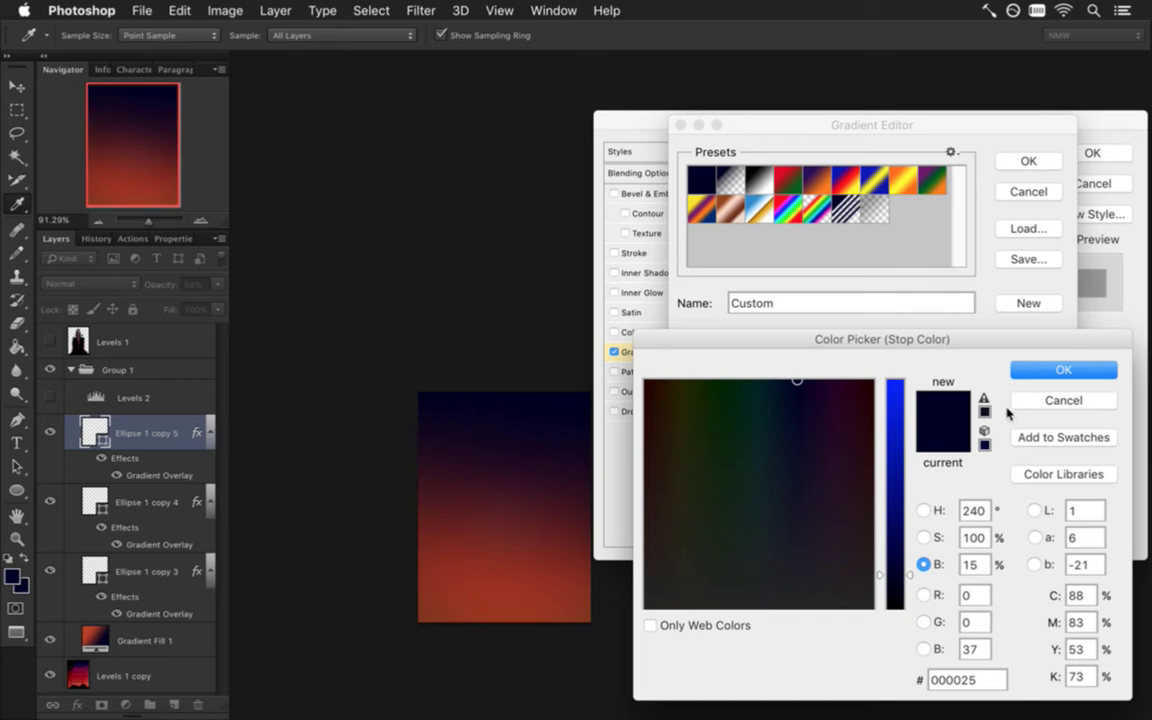
drag(907, 575, 908, 562)
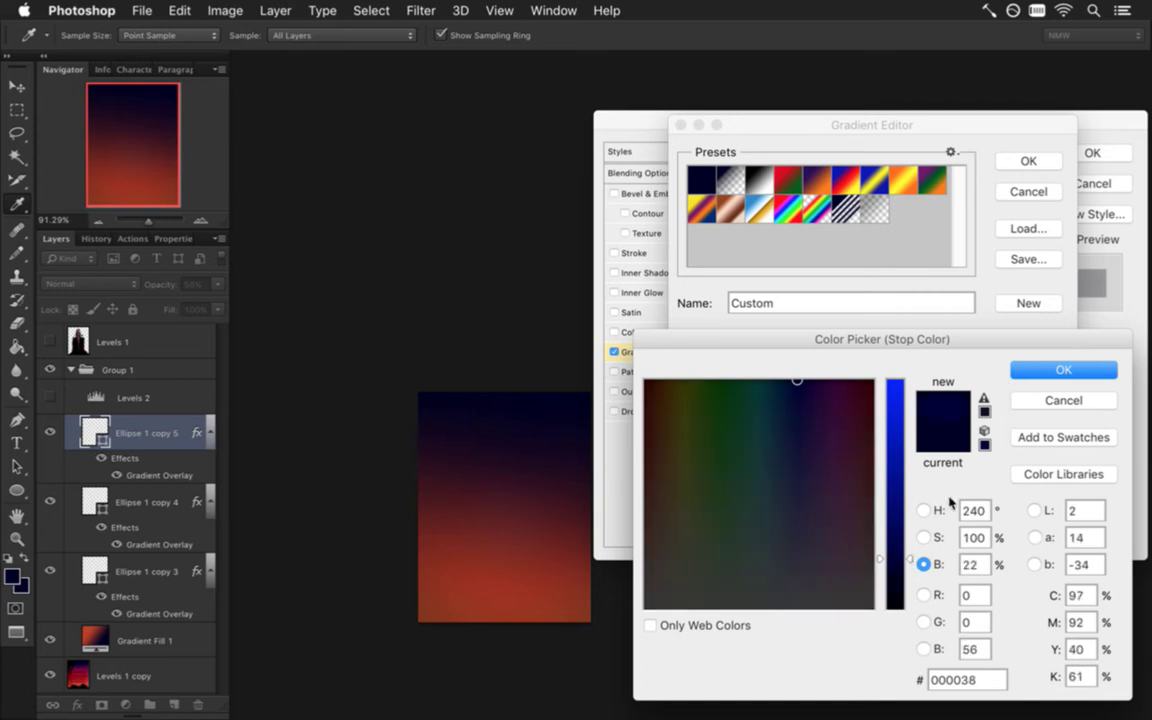
click(1043, 371)
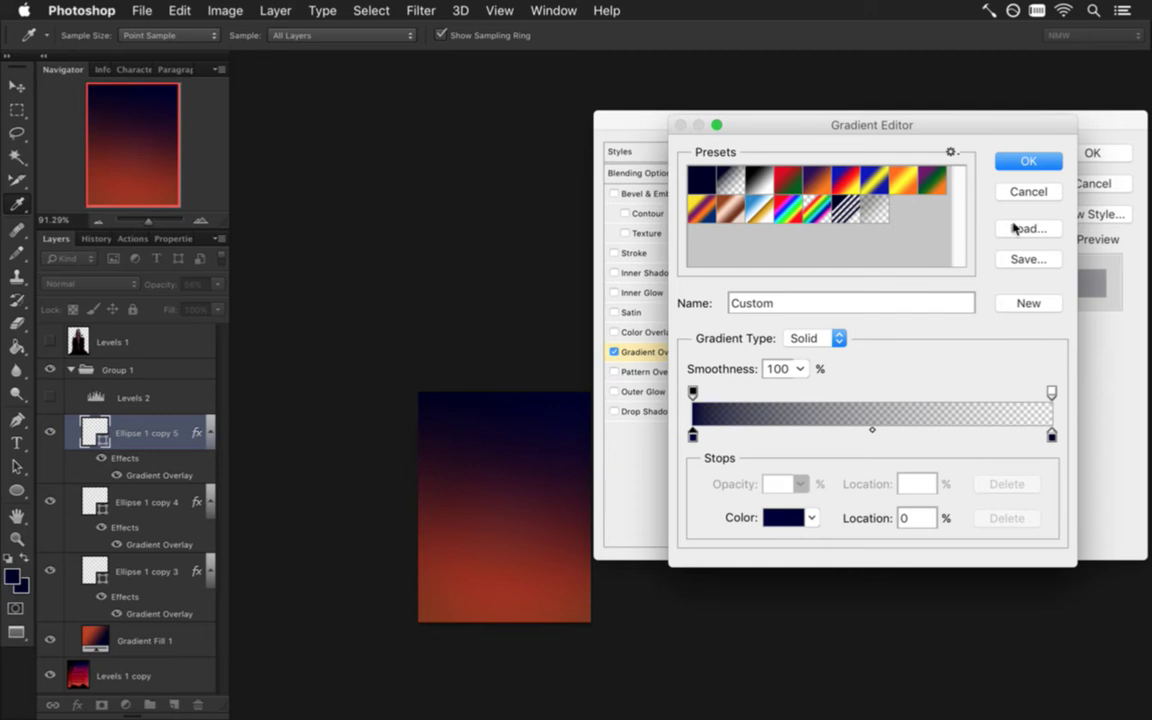
click(1025, 162)
click(1070, 155)
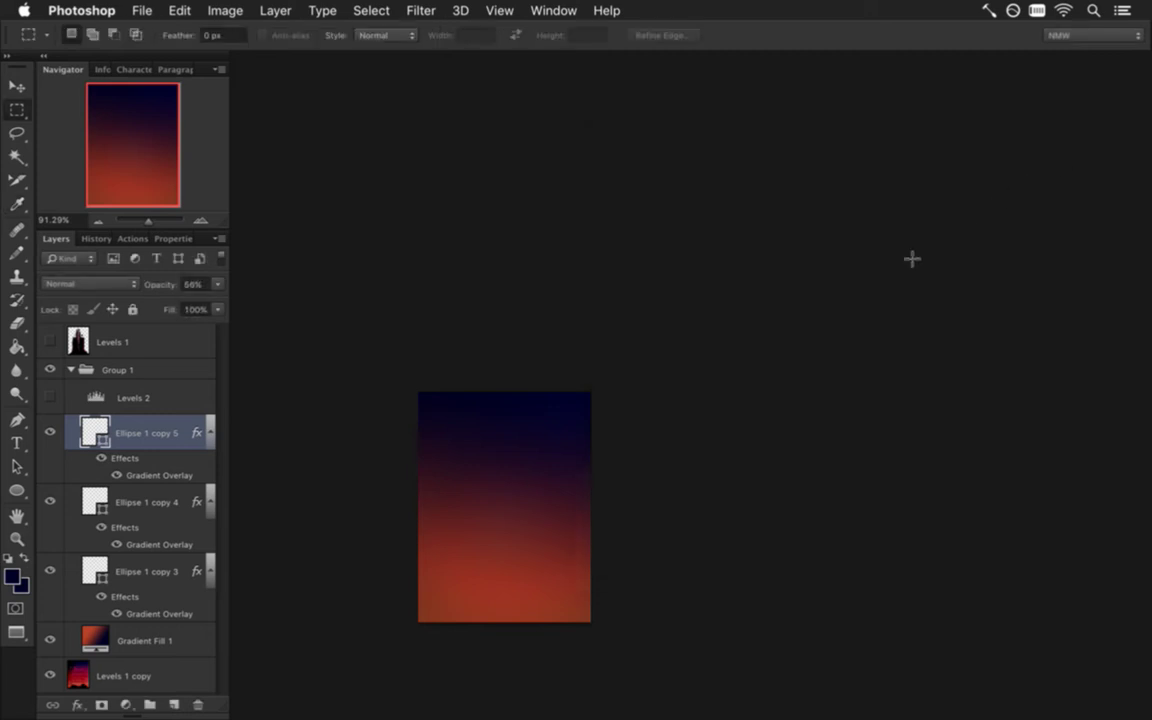
- Show the Levels 2 adjustment layer and raise its black input level slightly to deepen the sky
click(479, 568)
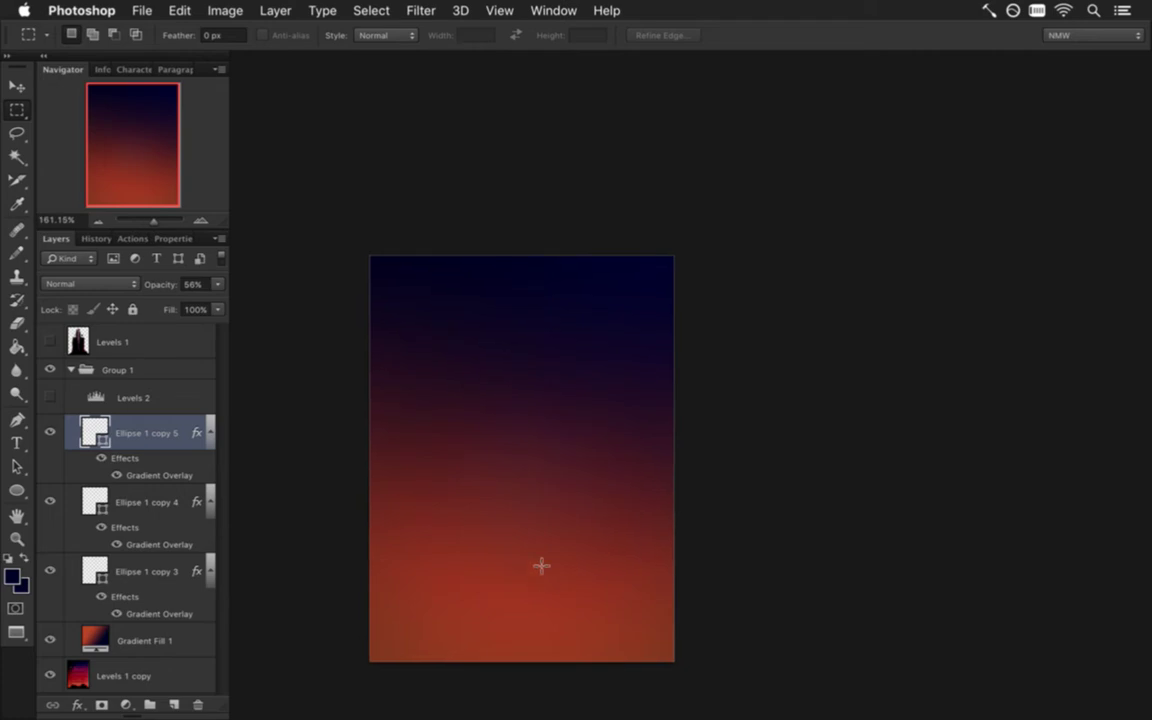
click(530, 478)
drag(540, 548, 625, 434)
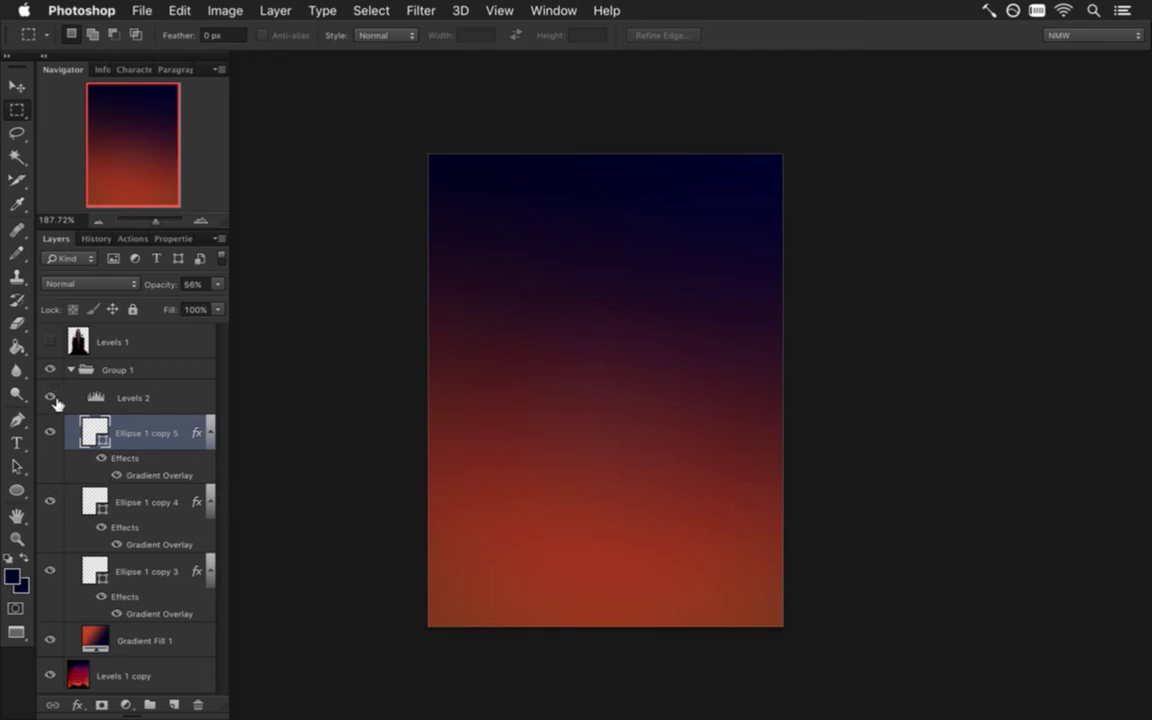
double_click(96, 396)
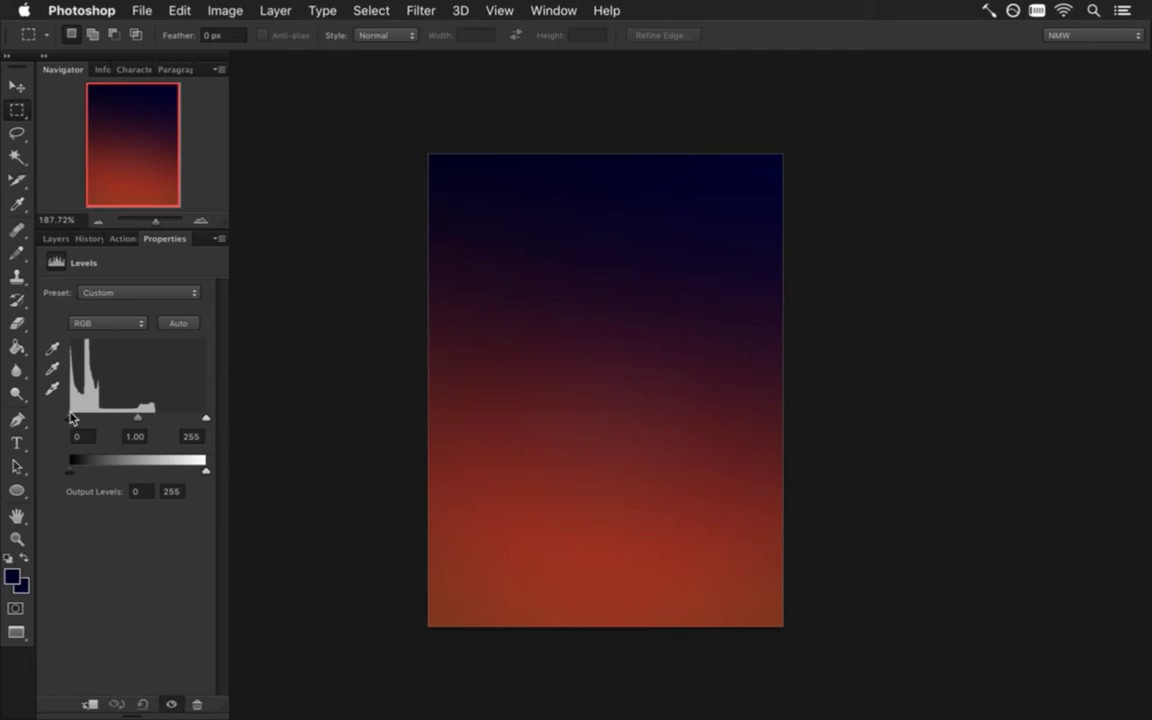
drag(72, 421, 81, 426)
click(55, 238)
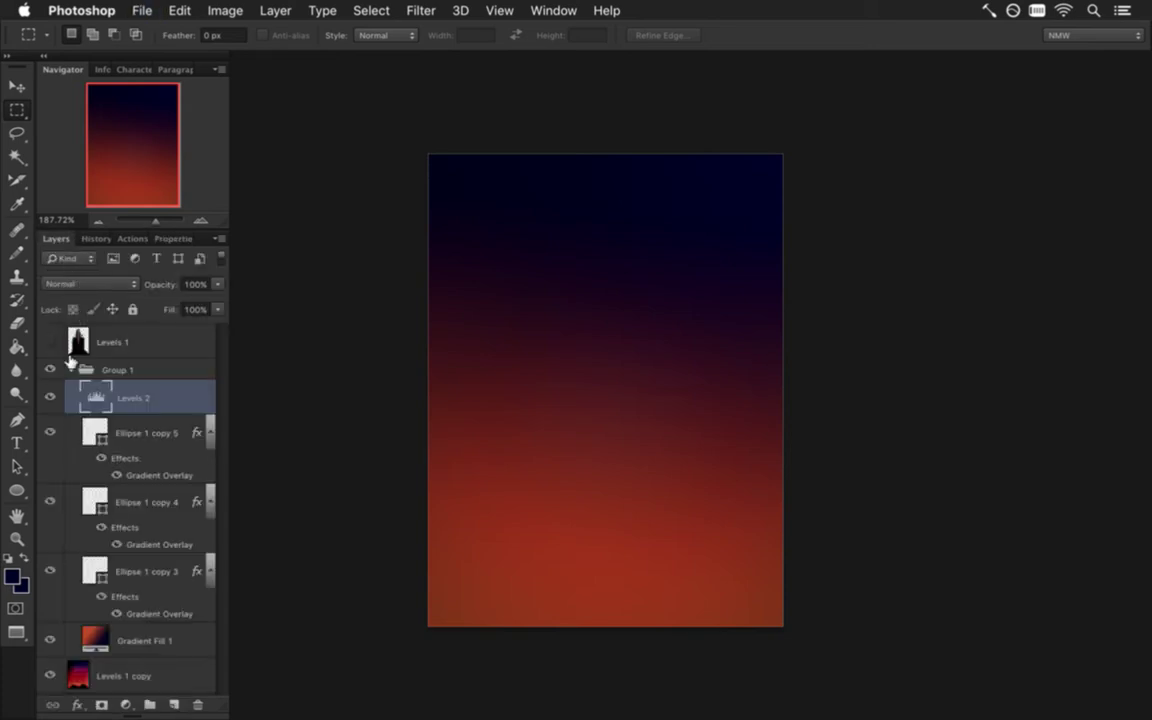
- Compare the new gradient sky with and without the Levels 1 tower and against the original sky beneath Group 1
click(52, 364)
click(51, 349)
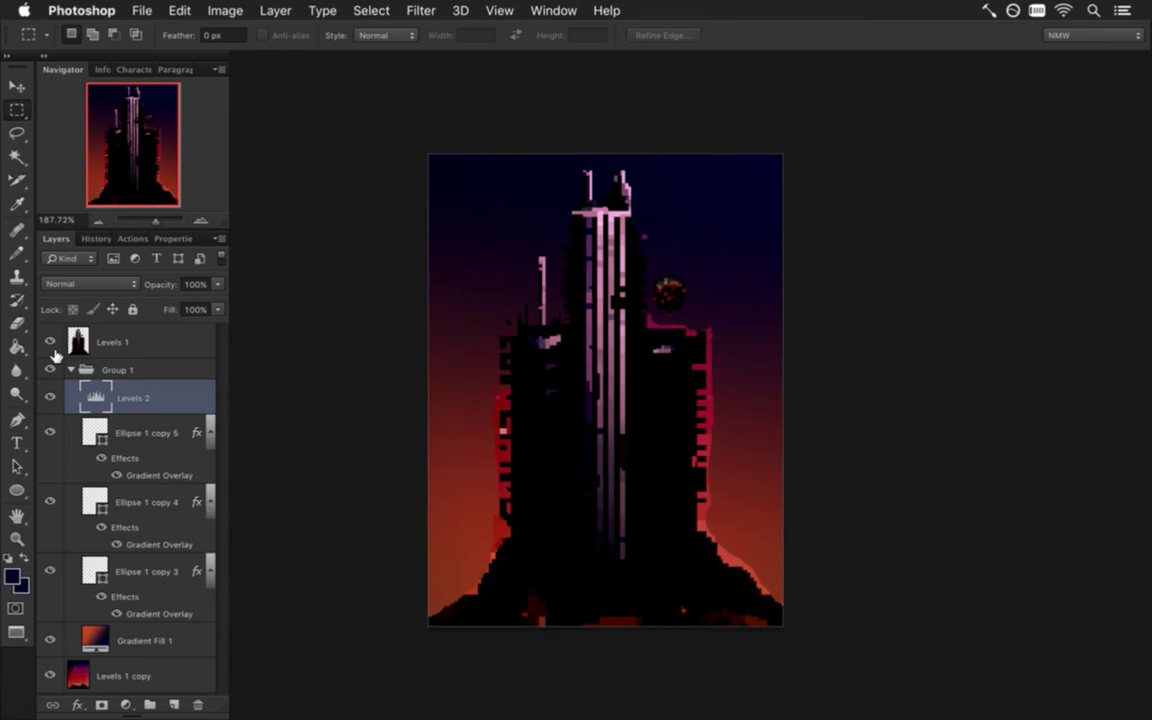
click(52, 345)
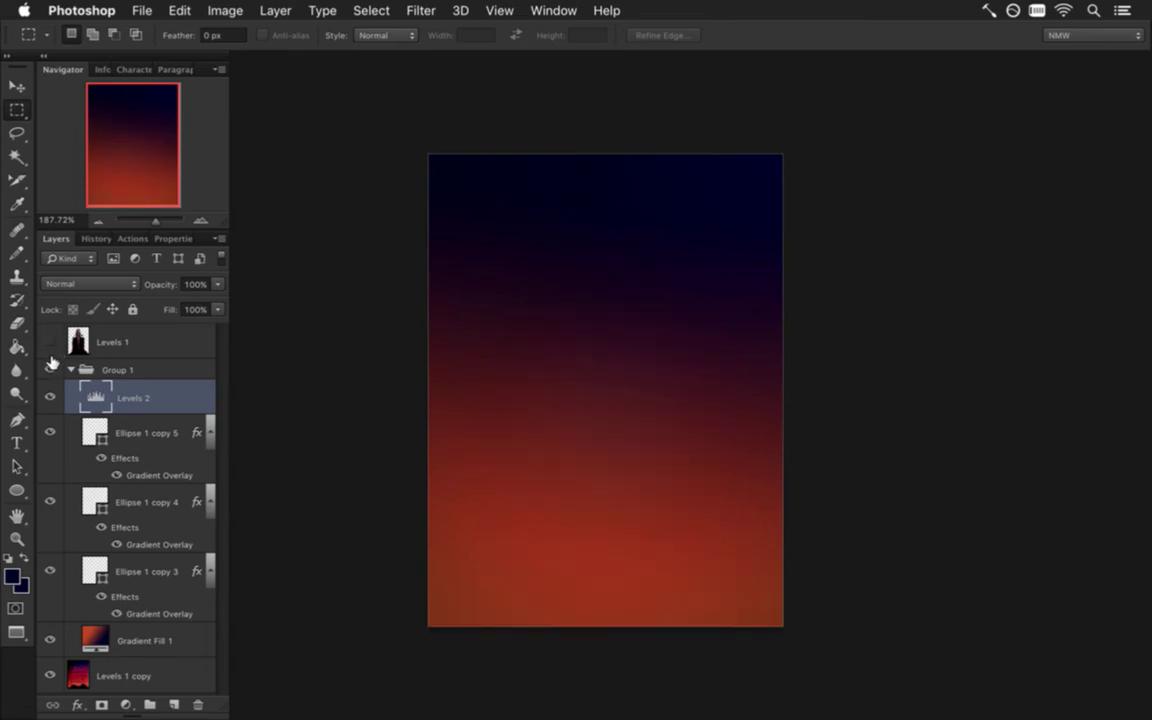
click(50, 342)
click(50, 342)
click(49, 341)
click(49, 341)
click(52, 369)
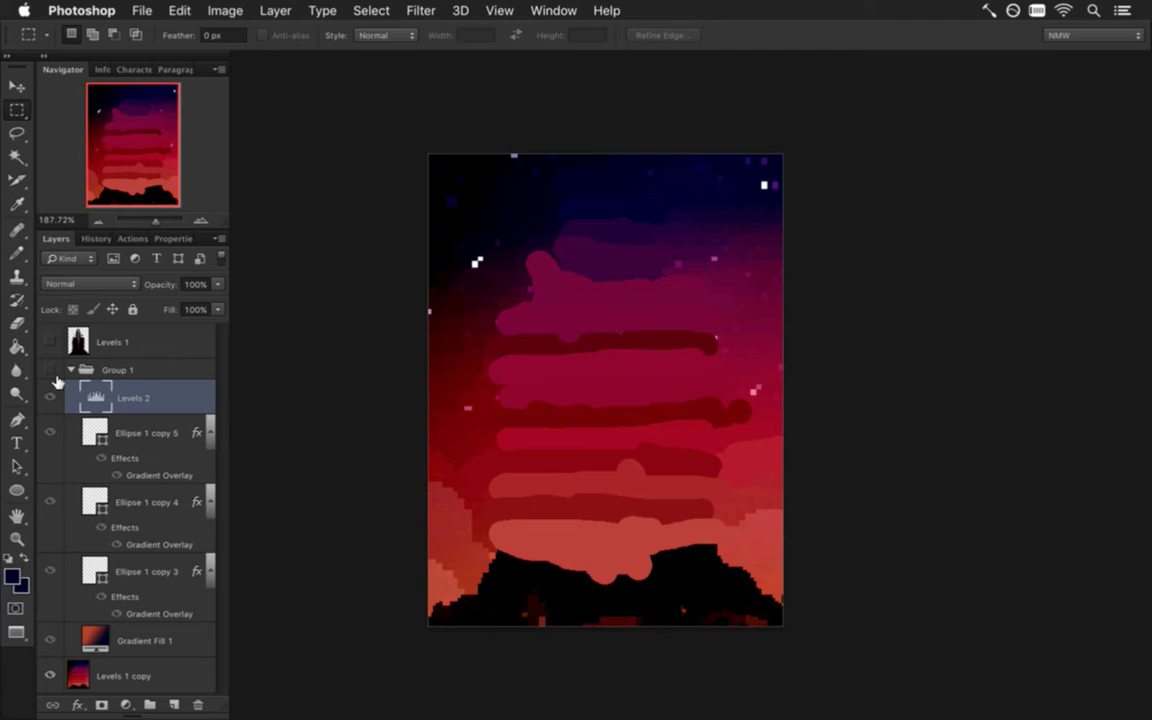
click(51, 369)
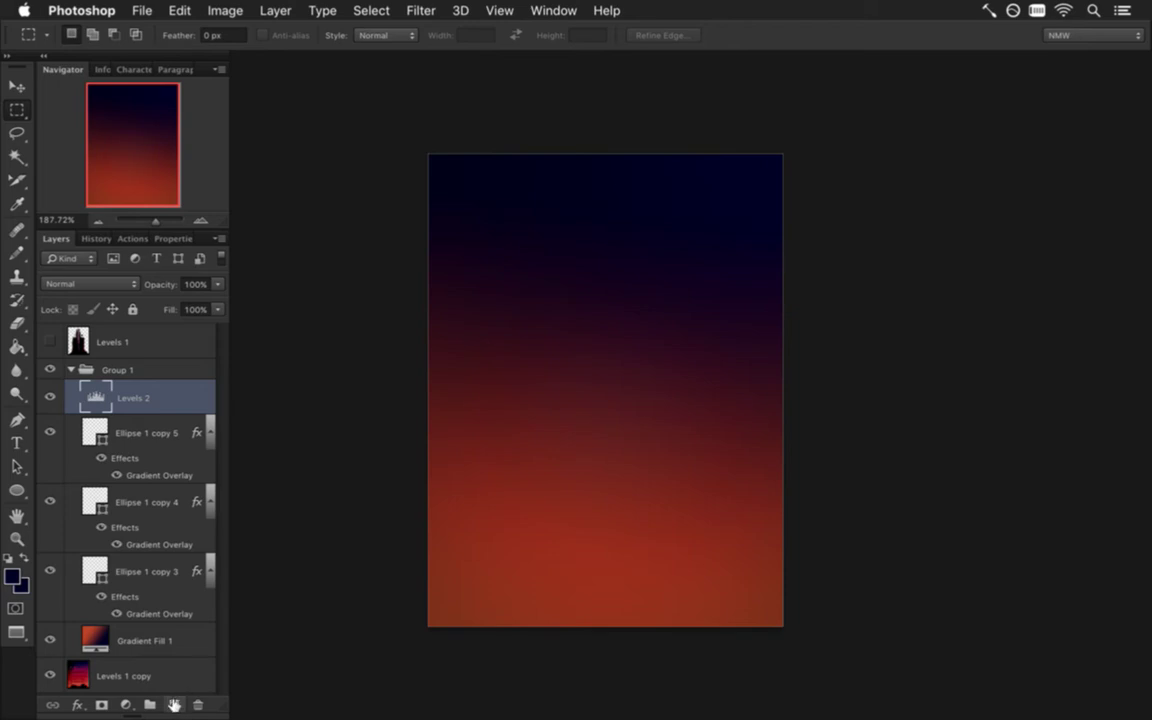
- Create a new empty layer above Levels 1 and select the entire canvas
click(138, 346)
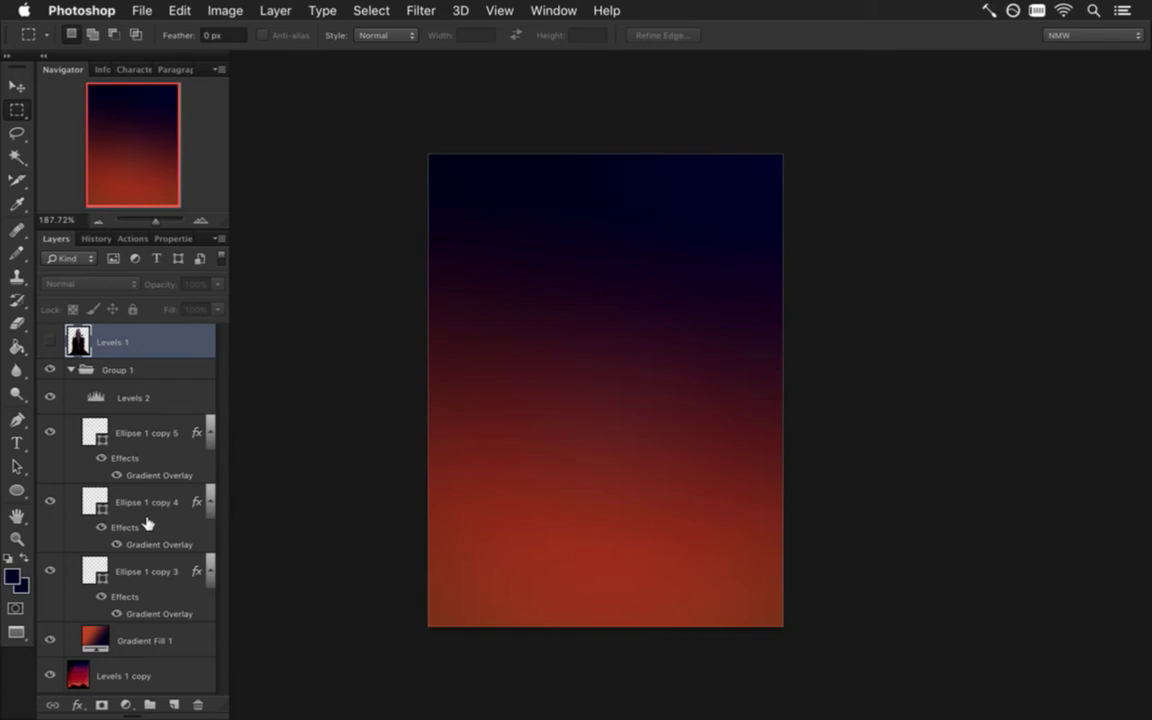
click(172, 705)
click(233, 8)
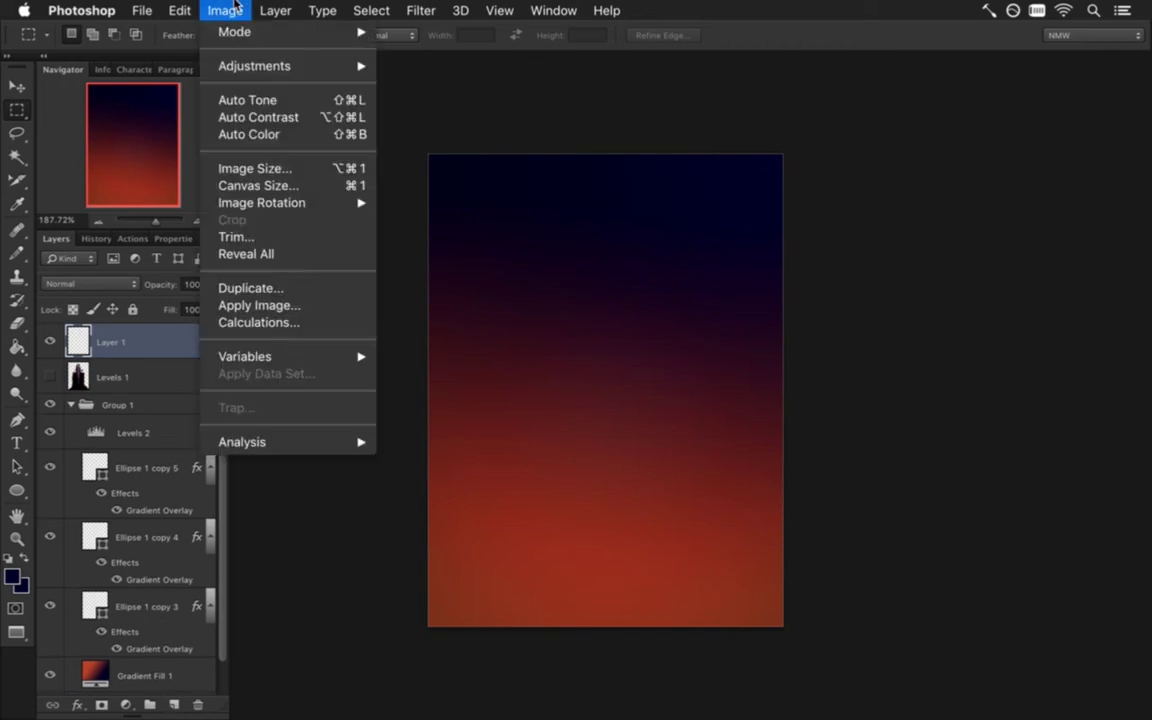
mouse_move(275, 12)
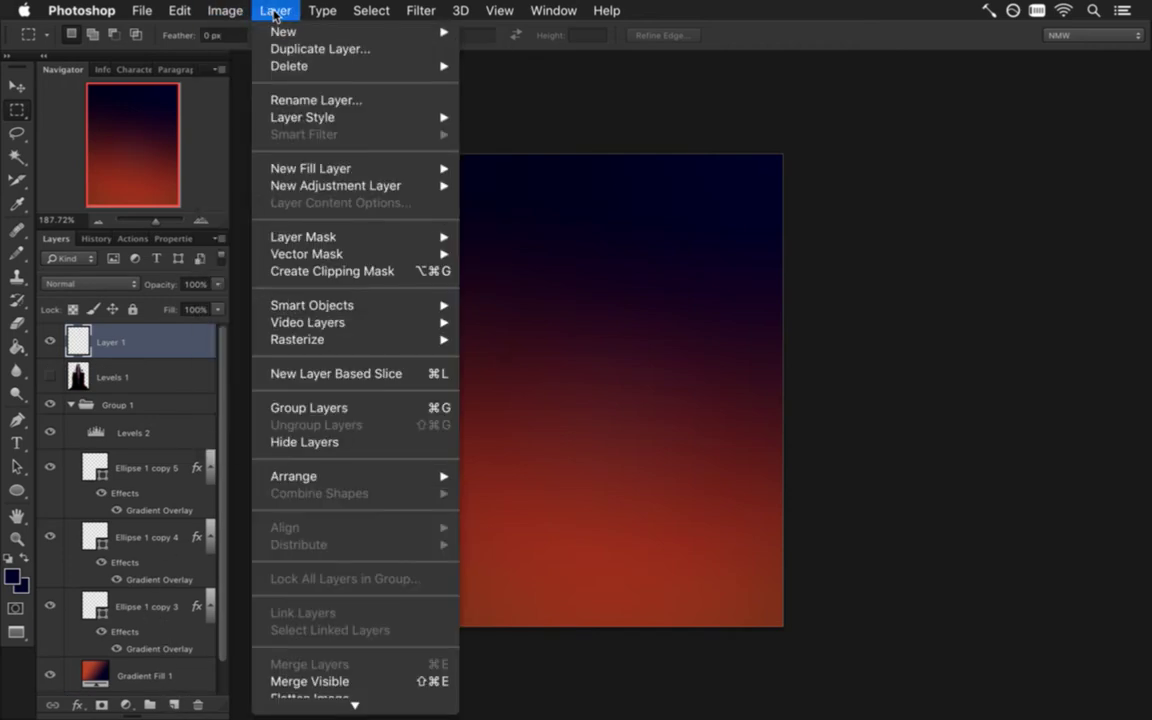
mouse_move(420, 12)
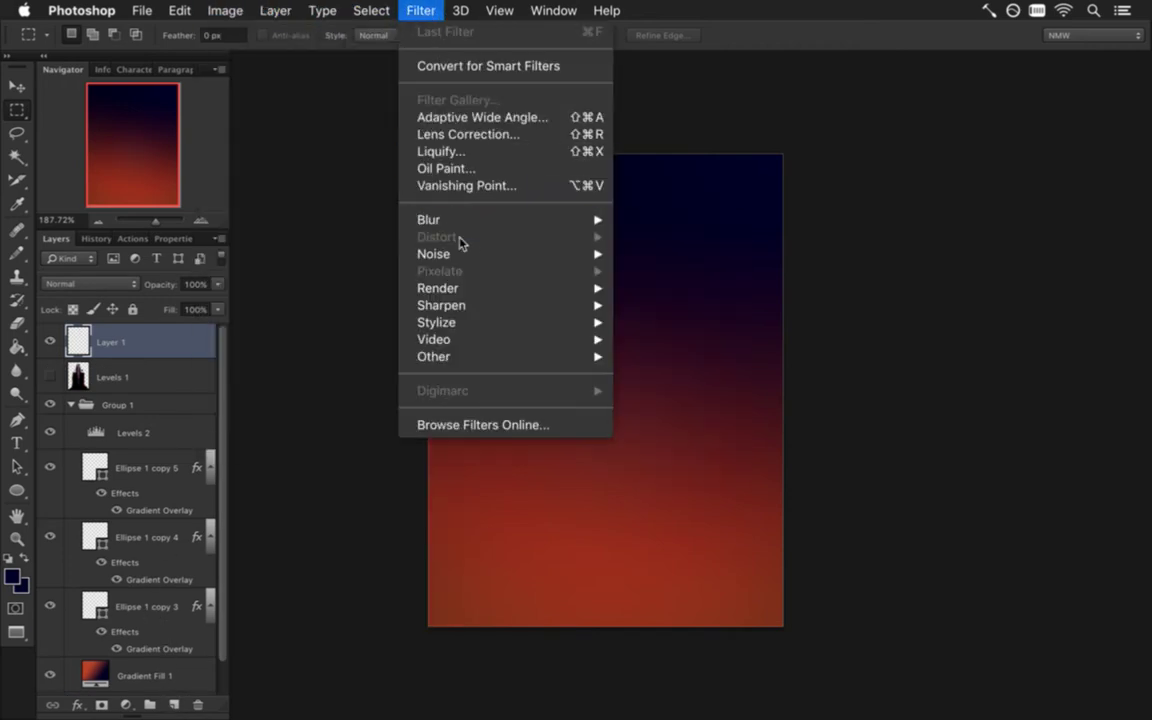
mouse_move(474, 256)
click(339, 222)
key(super+a)
- Try to apply the Add Noise filter to the empty Layer 1
click(420, 10)
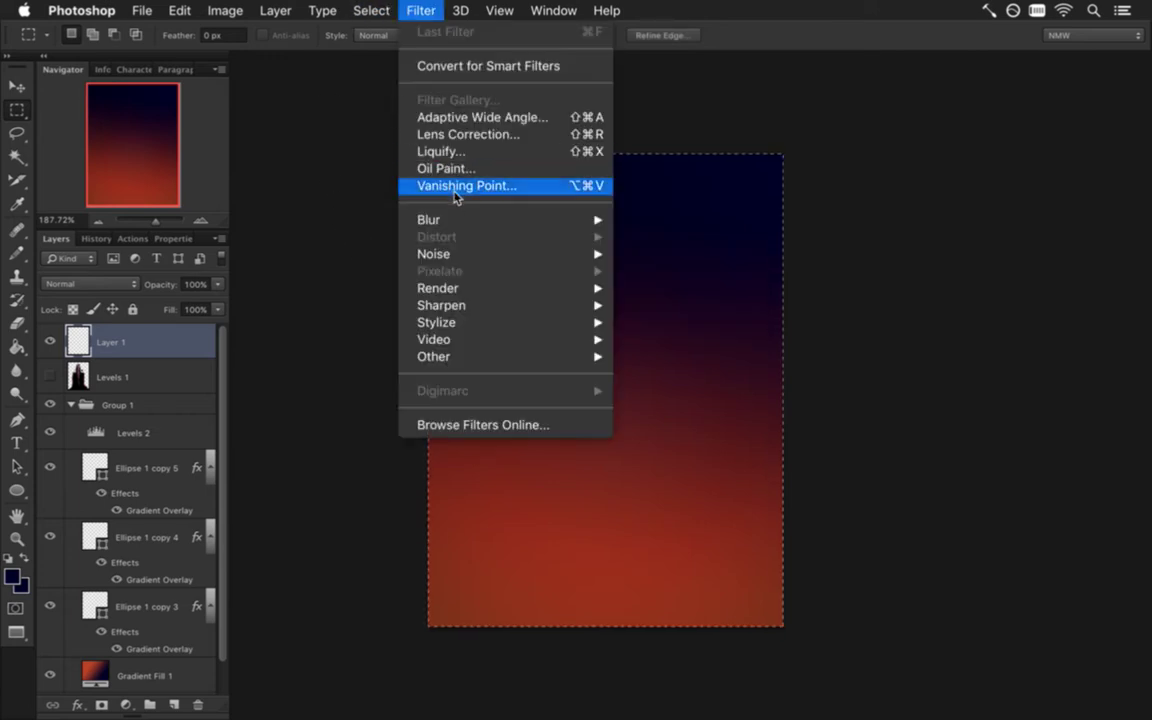
mouse_move(491, 256)
click(651, 253)
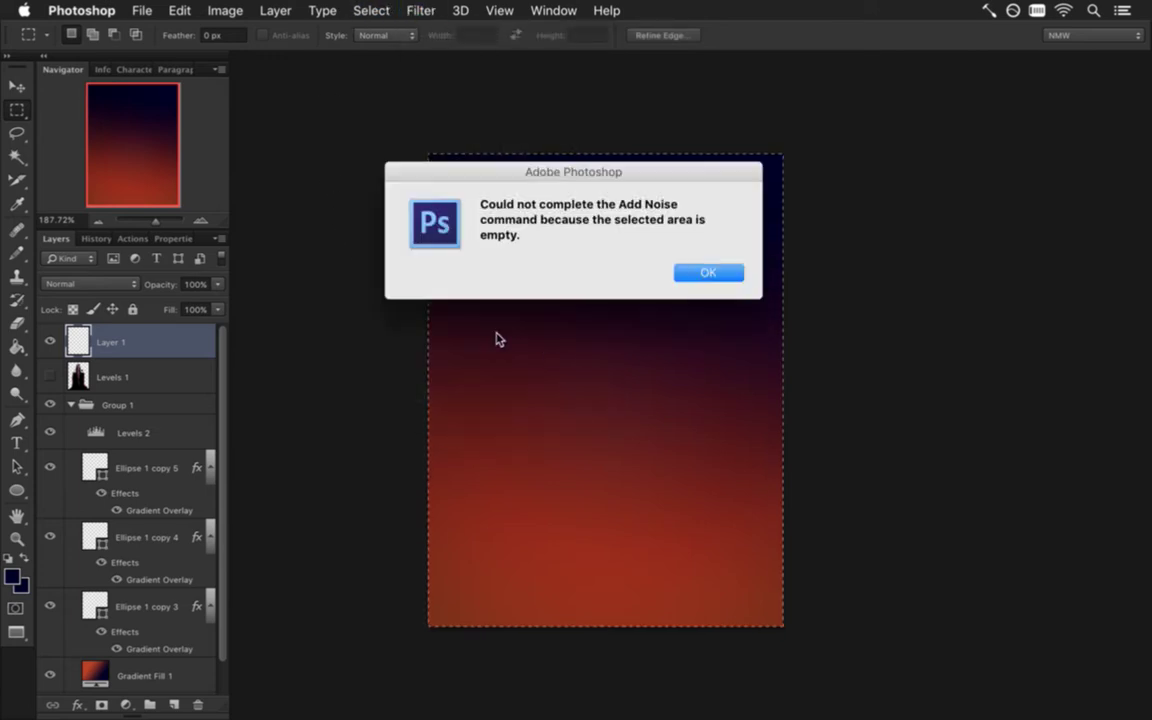
click(707, 273)
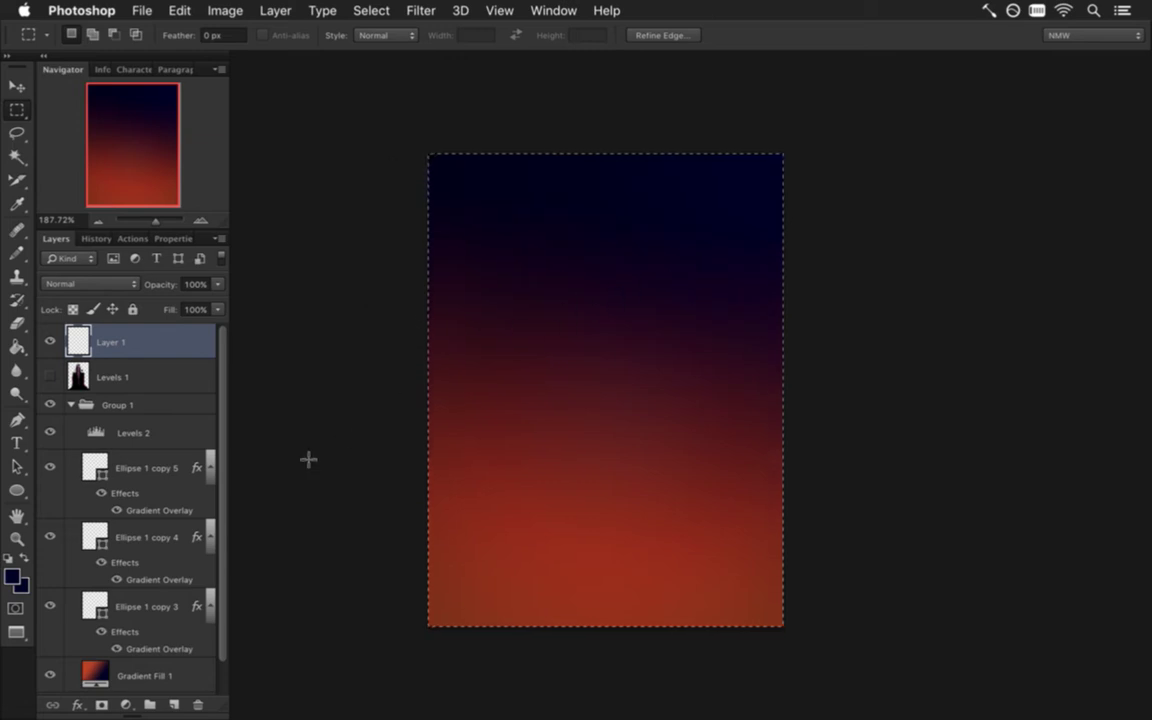
- Set the foreground colour to white and fill the selected area of Layer 1 with it
click(16, 579)
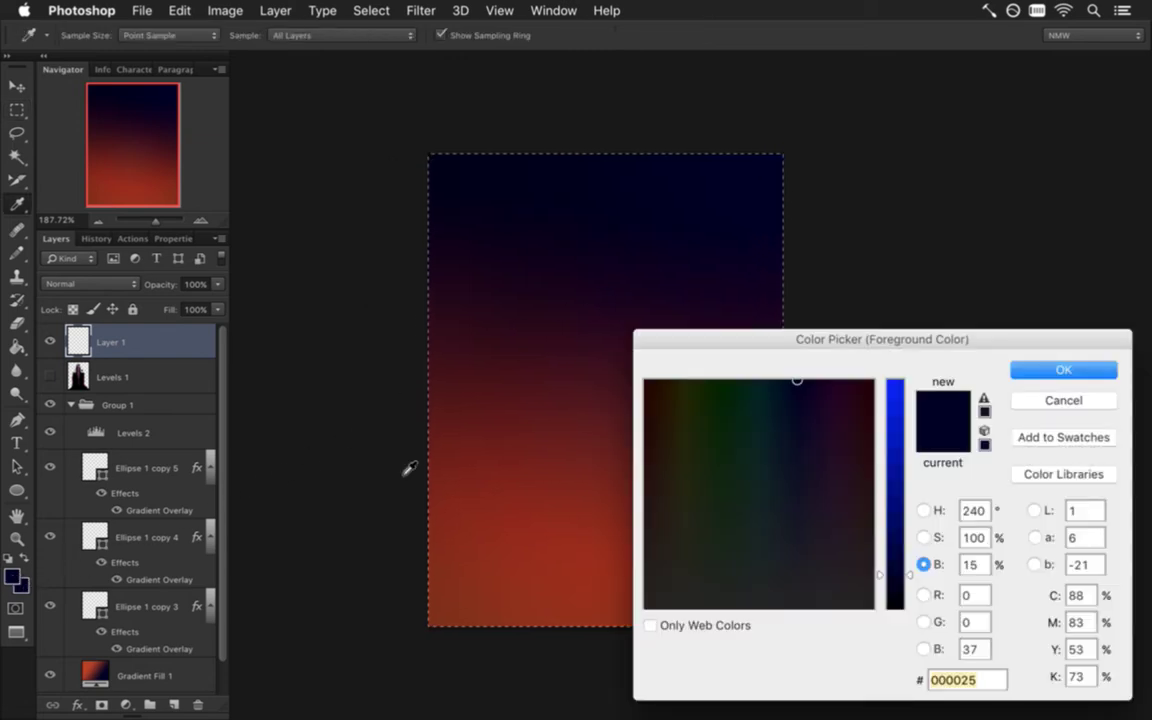
click(895, 390)
drag(897, 393, 905, 345)
drag(796, 382, 787, 608)
click(1058, 371)
key(g)
click(598, 415)
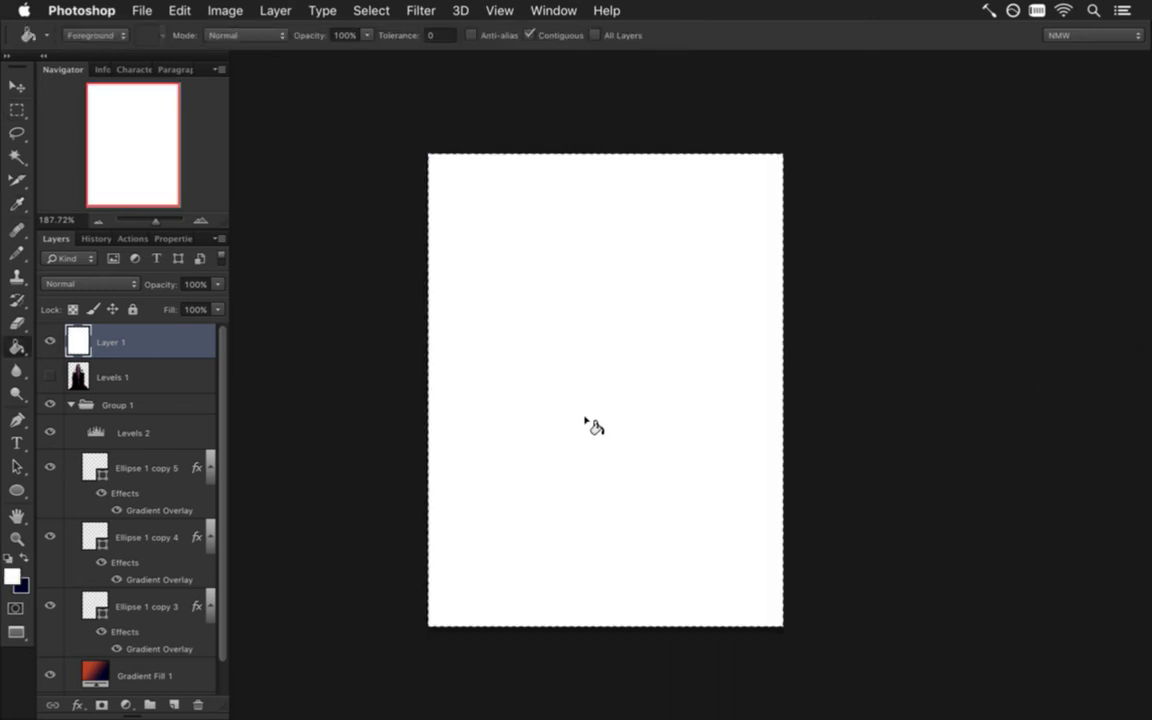
- Add monochromatic noise with Uniform distribution at 40.09% to Layer 1 and clear the selection
click(414, 7)
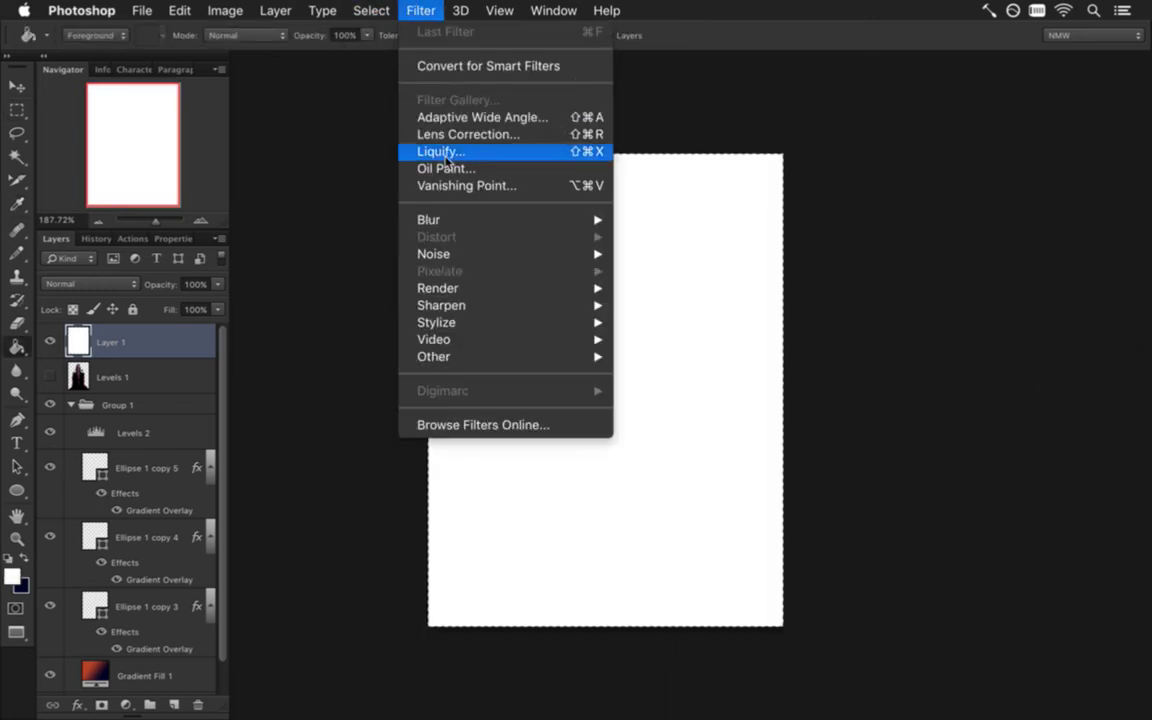
click(689, 251)
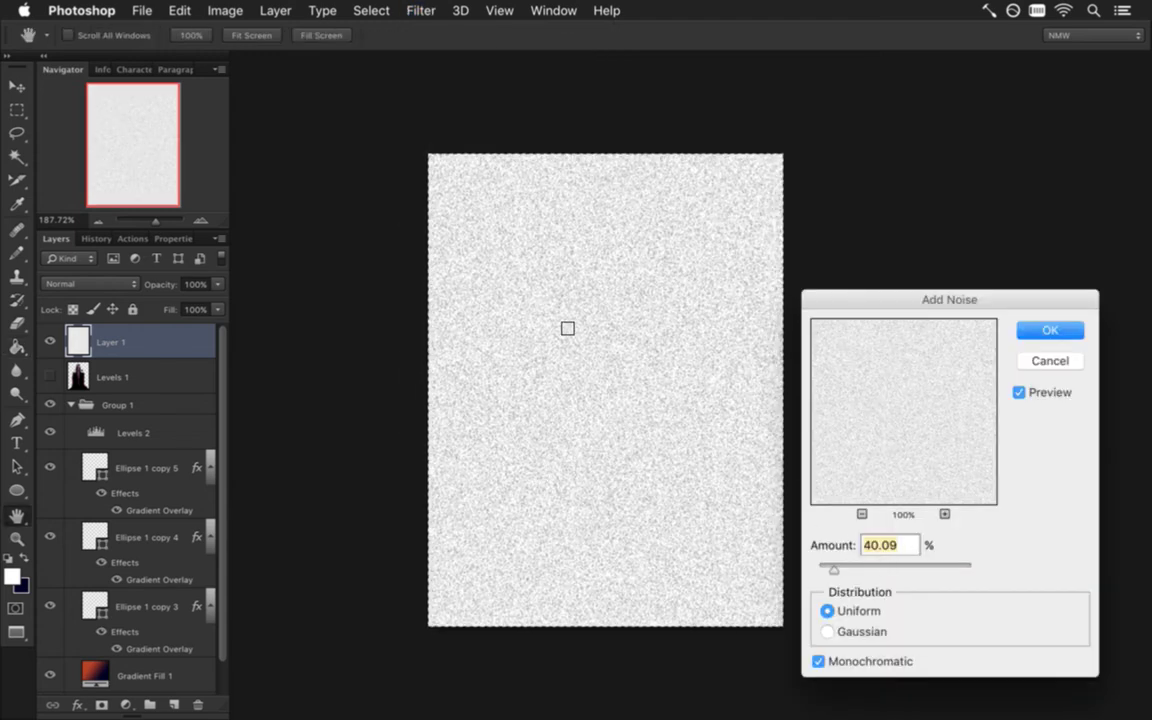
click(836, 630)
click(830, 610)
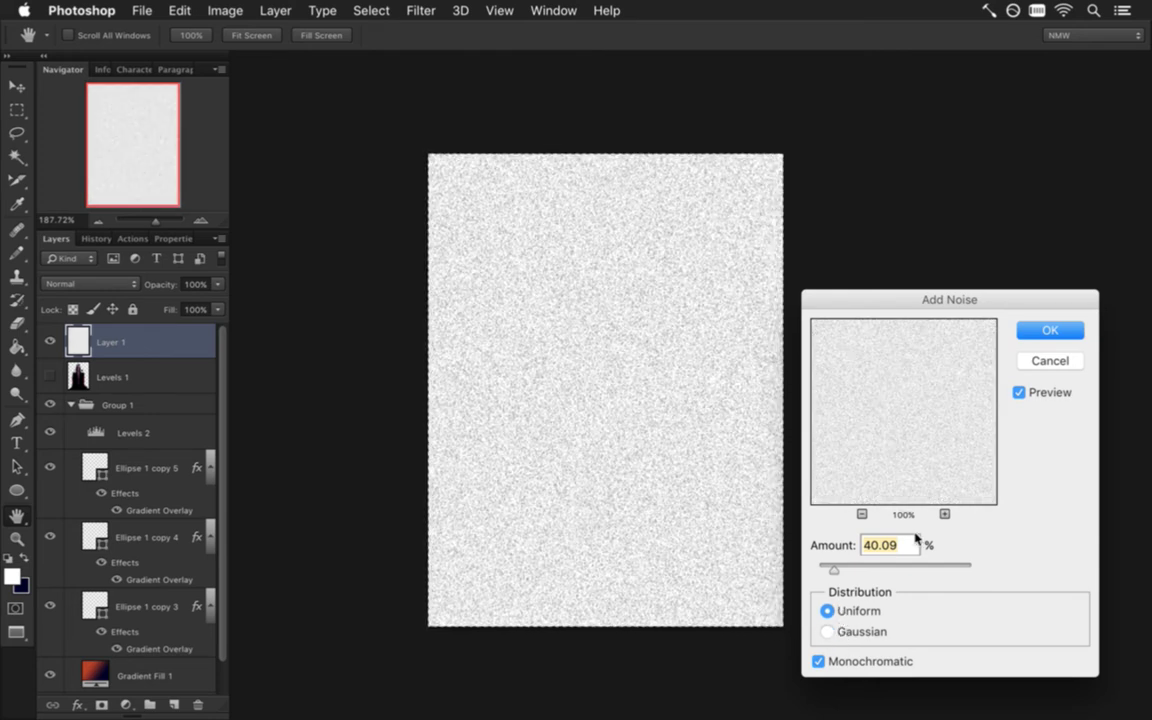
click(1049, 332)
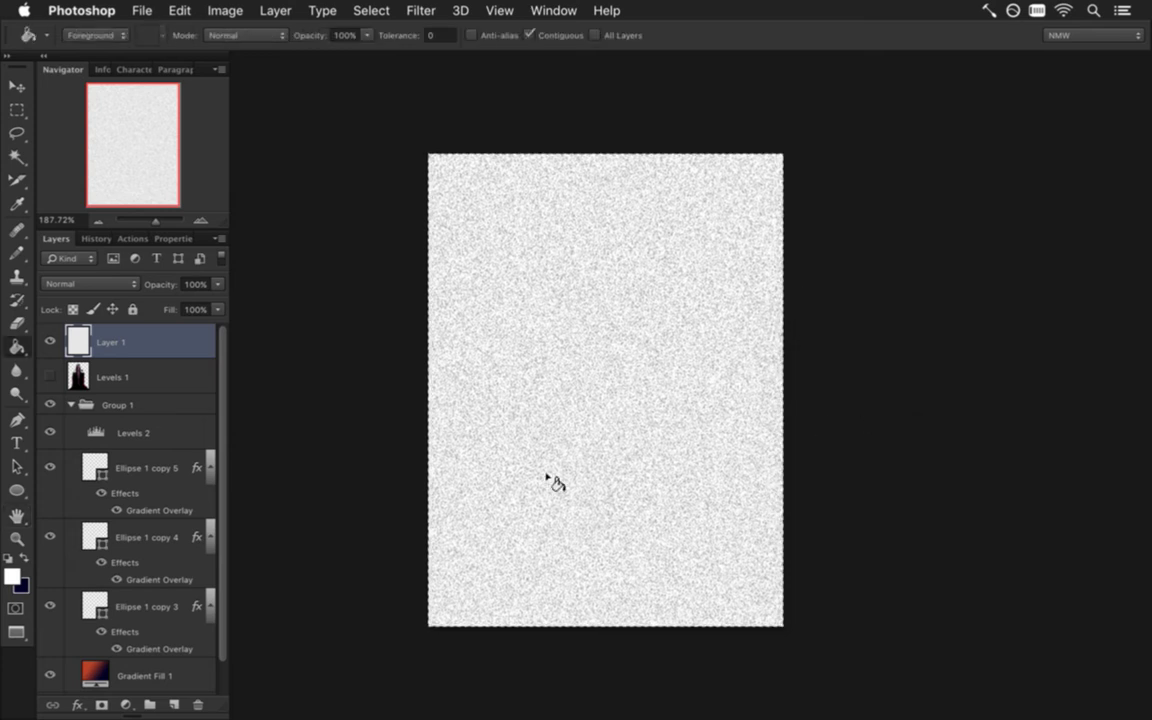
key(m)
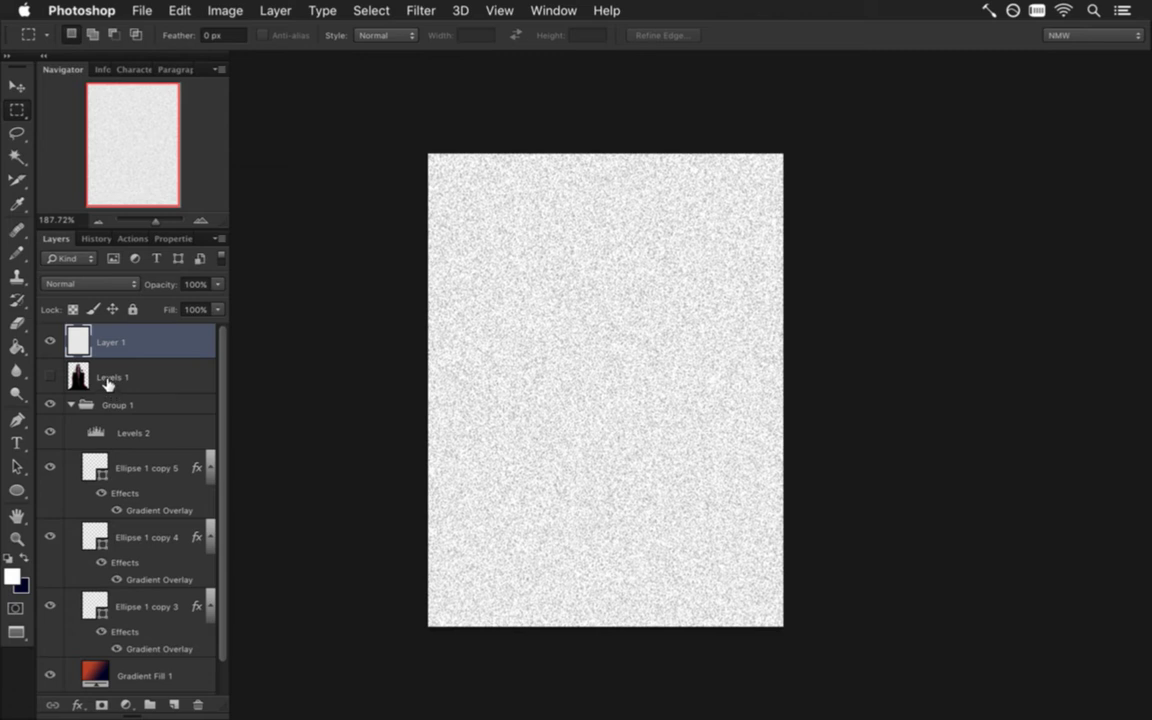
- Set the opacity of the noise layer, Layer 1, to 2%
click(90, 283)
click(207, 285)
text(2)
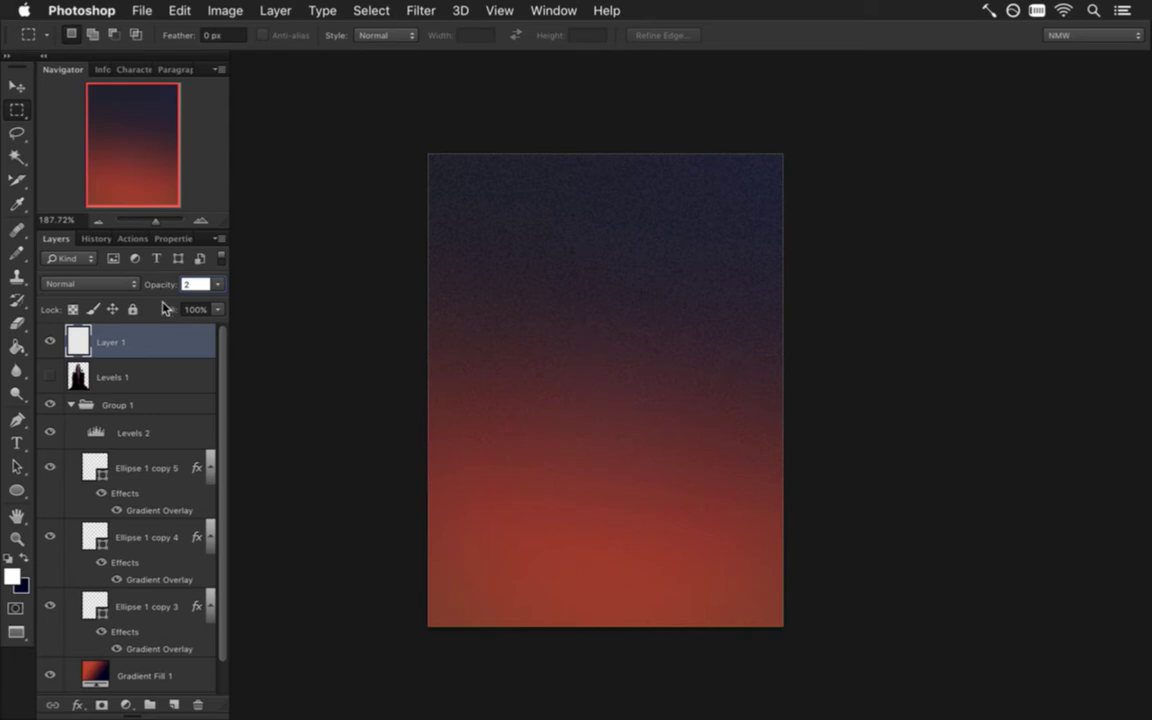
key(Return)
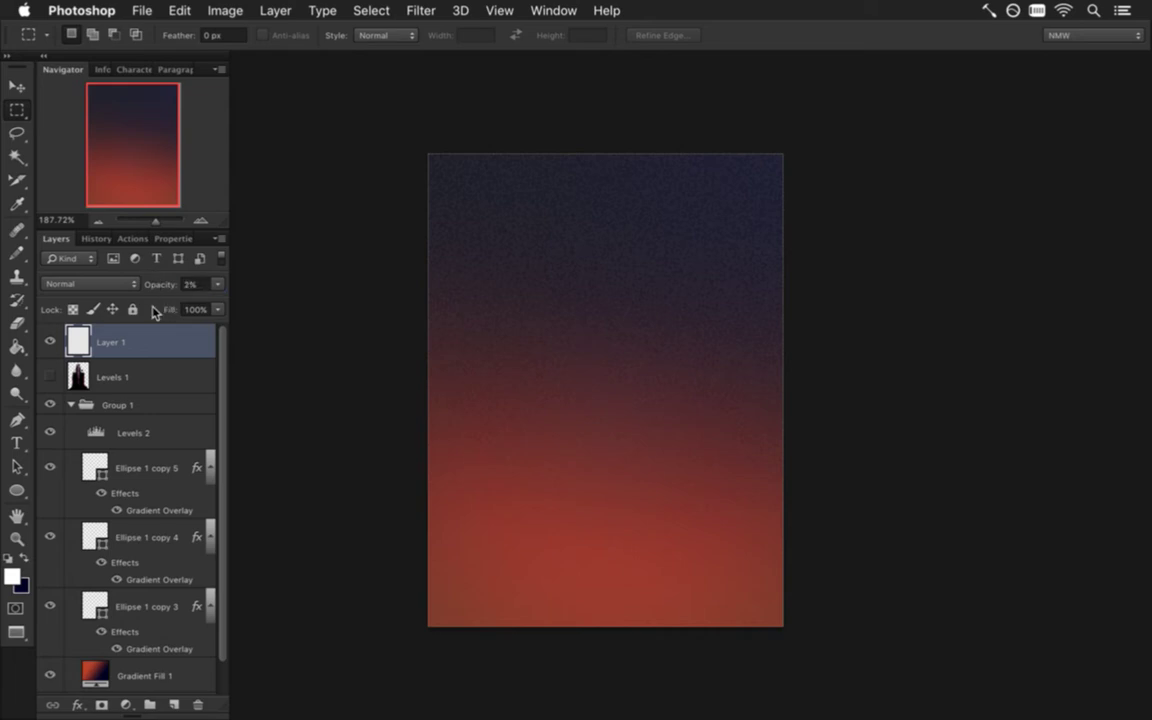
- Set the blend mode of the noise layer, Layer 1, to Overlay
key(shift+plus)
key(shift+plus)
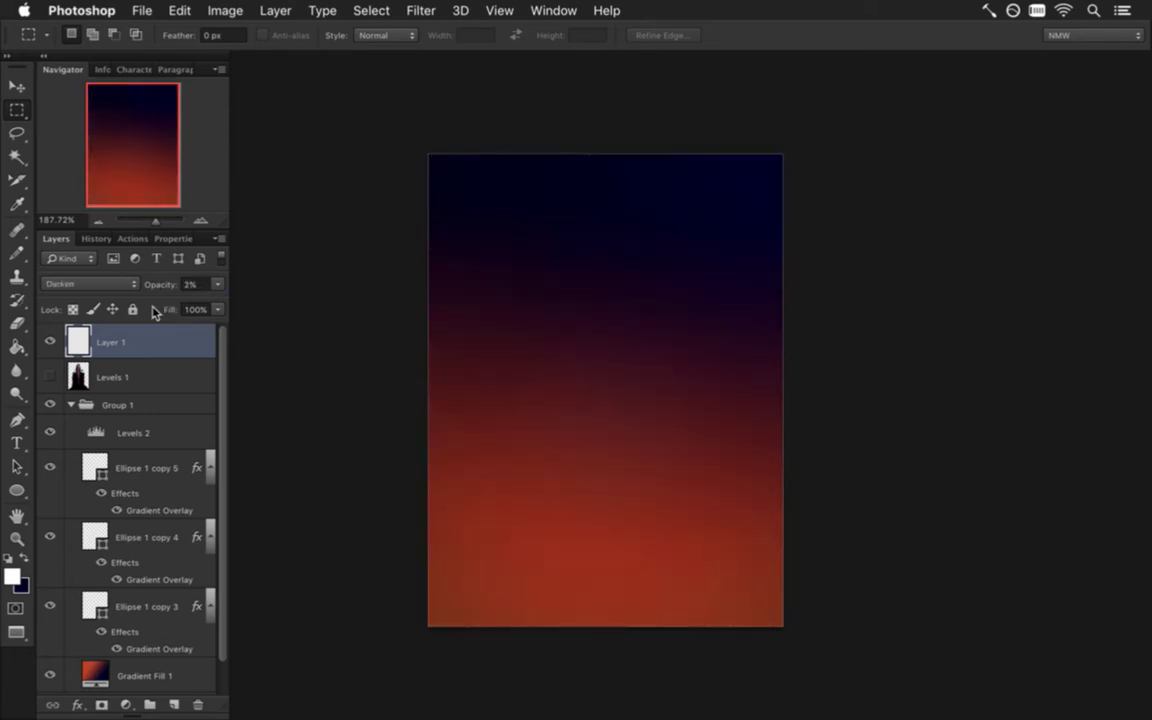
key(shift+plus)
key(shift+plus)
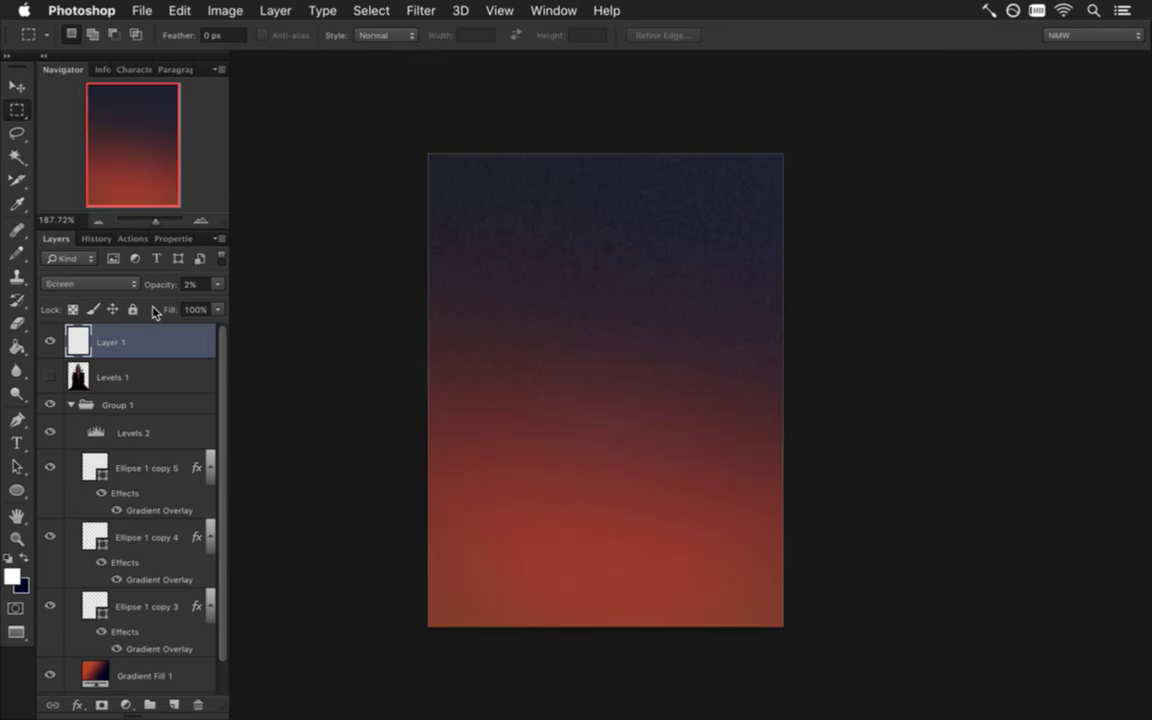
key(shift+plus)
key(shift+plus)
key(shift+plus)
key(shift+plus)
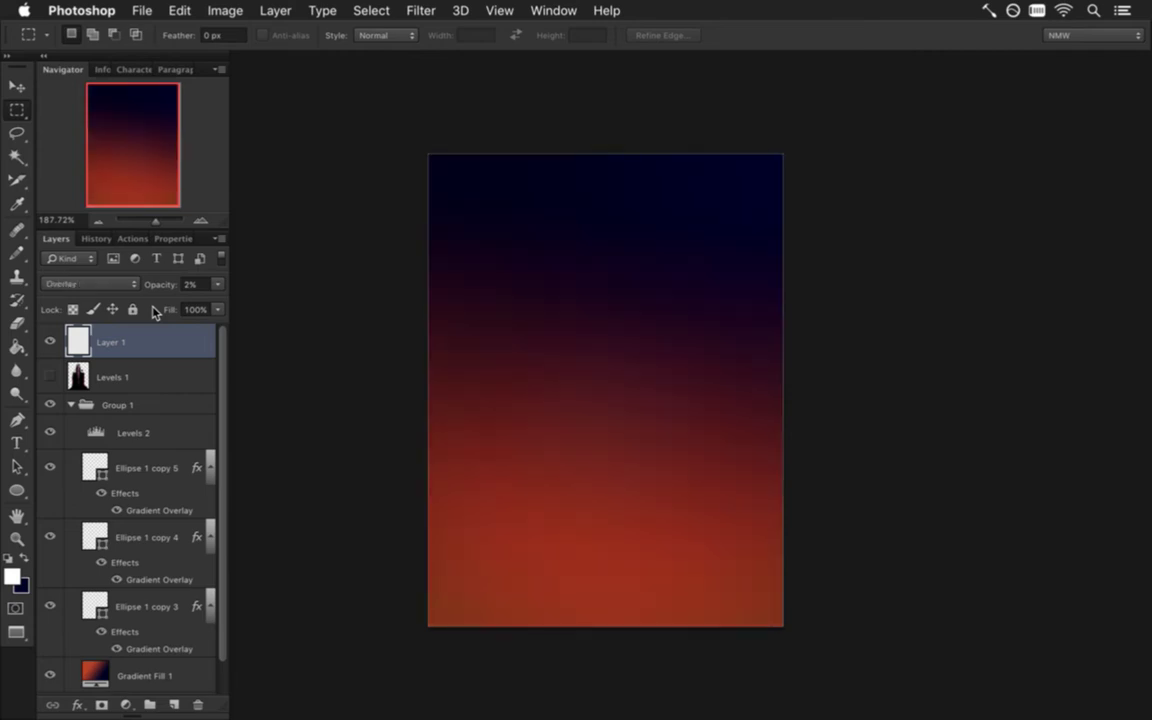
mouse_move(458, 383)
mouse_down()
mouse_move(624, 394)
mouse_move(458, 360)
mouse_up()
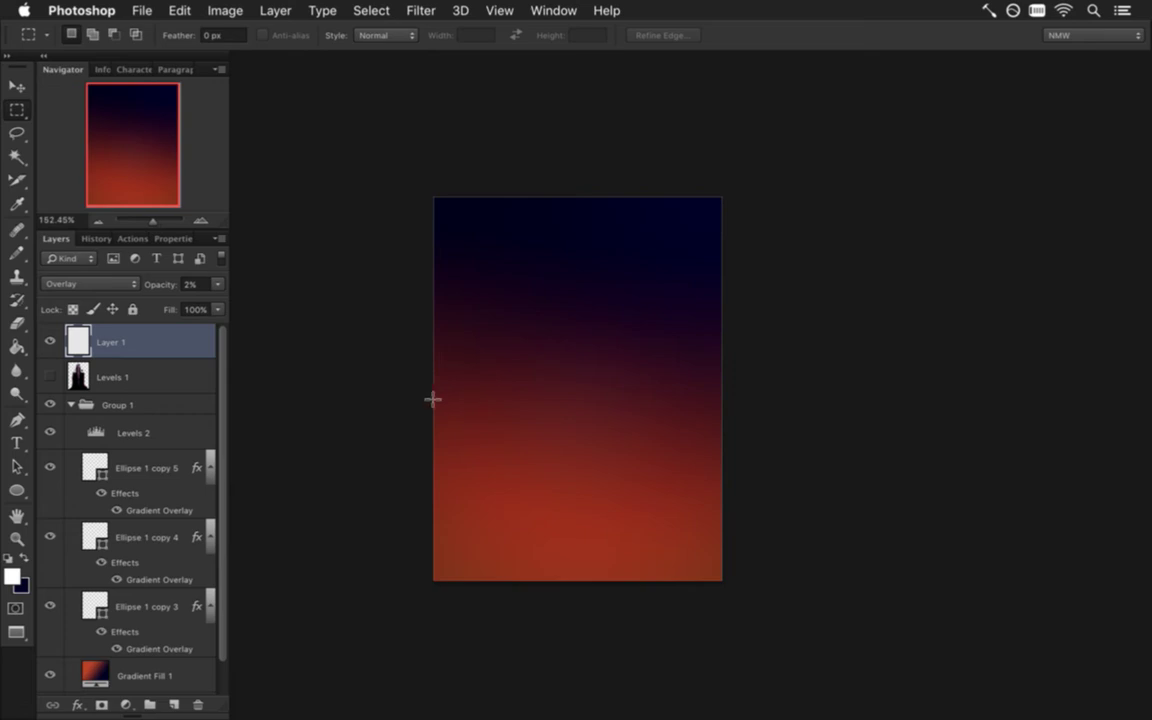
- Rename the noise layer, Layer 1, as noise and save the document without closing it
key(super+w)
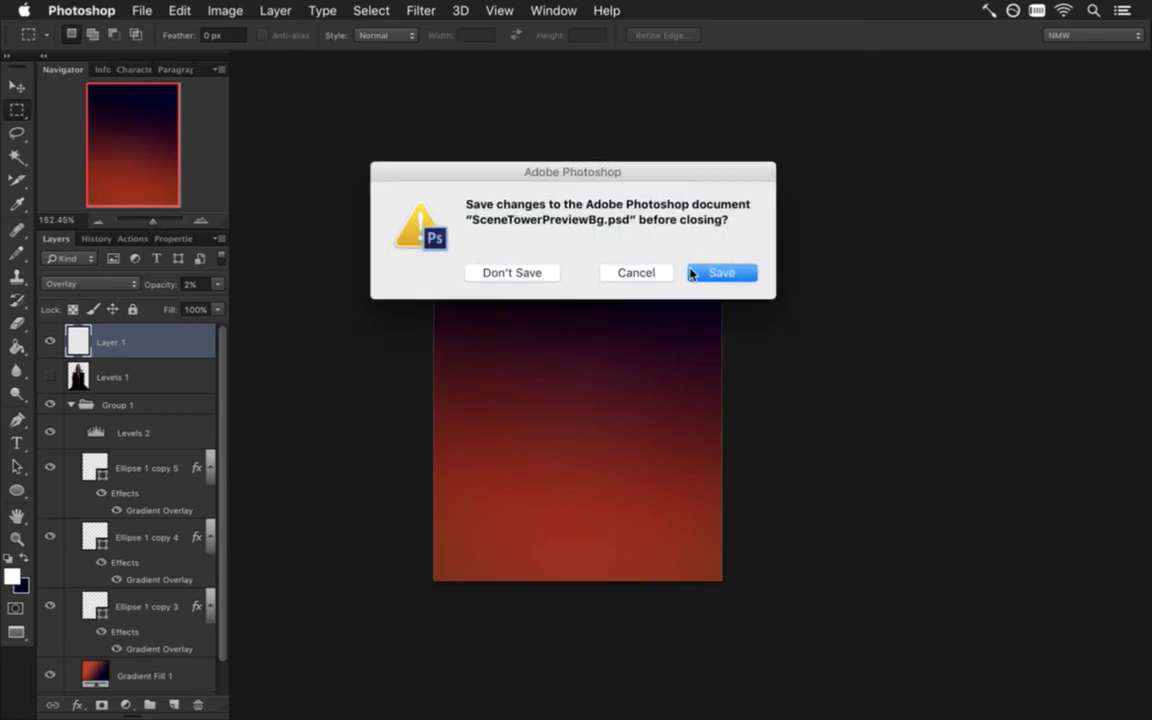
click(636, 272)
key(super+s)
double_click(113, 340)
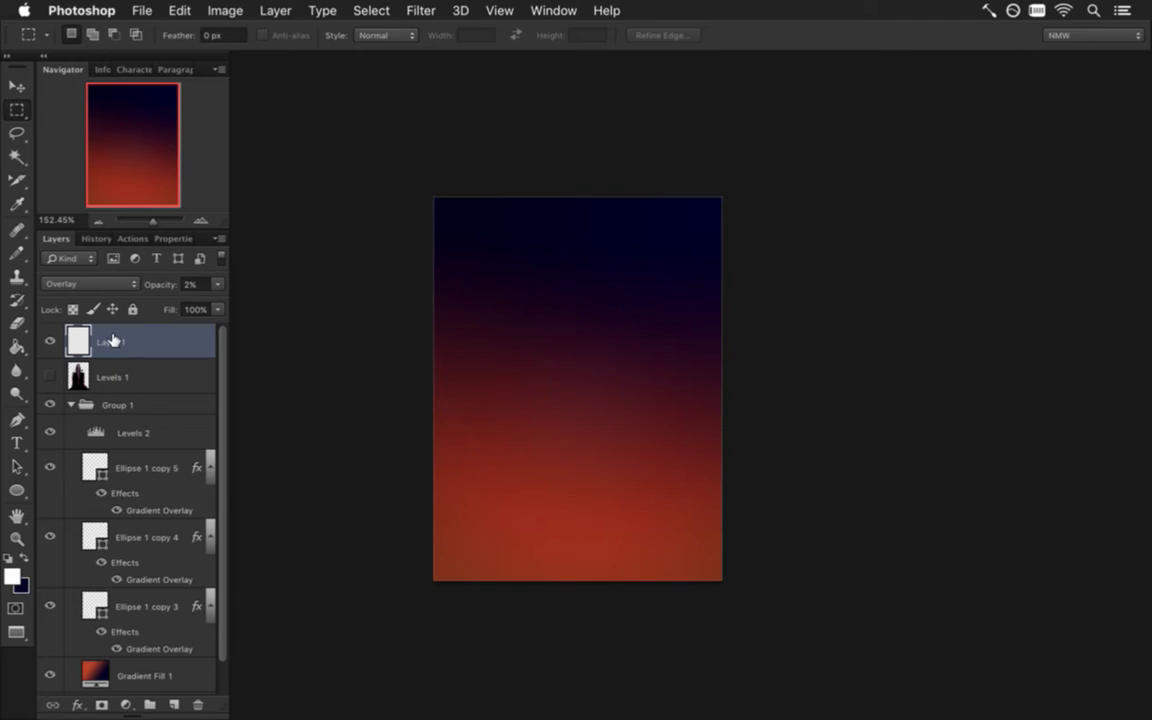
text(noise)
key(Return)
key(super+s)
- Hide the noise layer and open the recent document Poster1s.psd
click(51, 341)
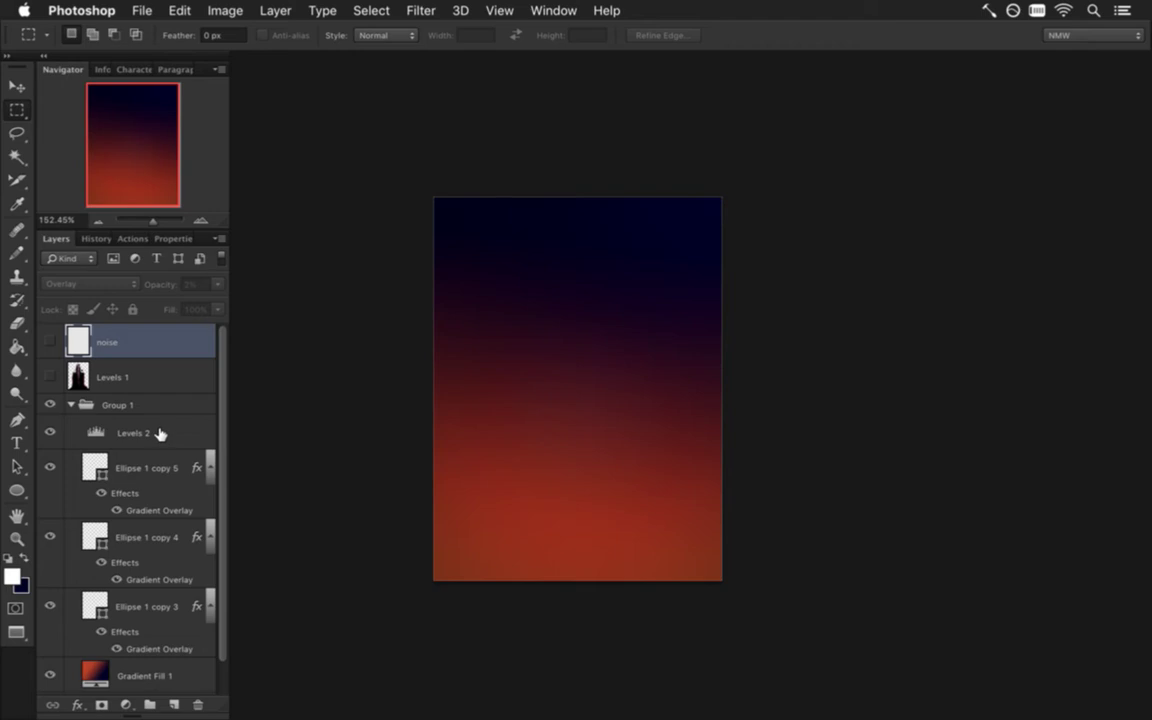
click(138, 10)
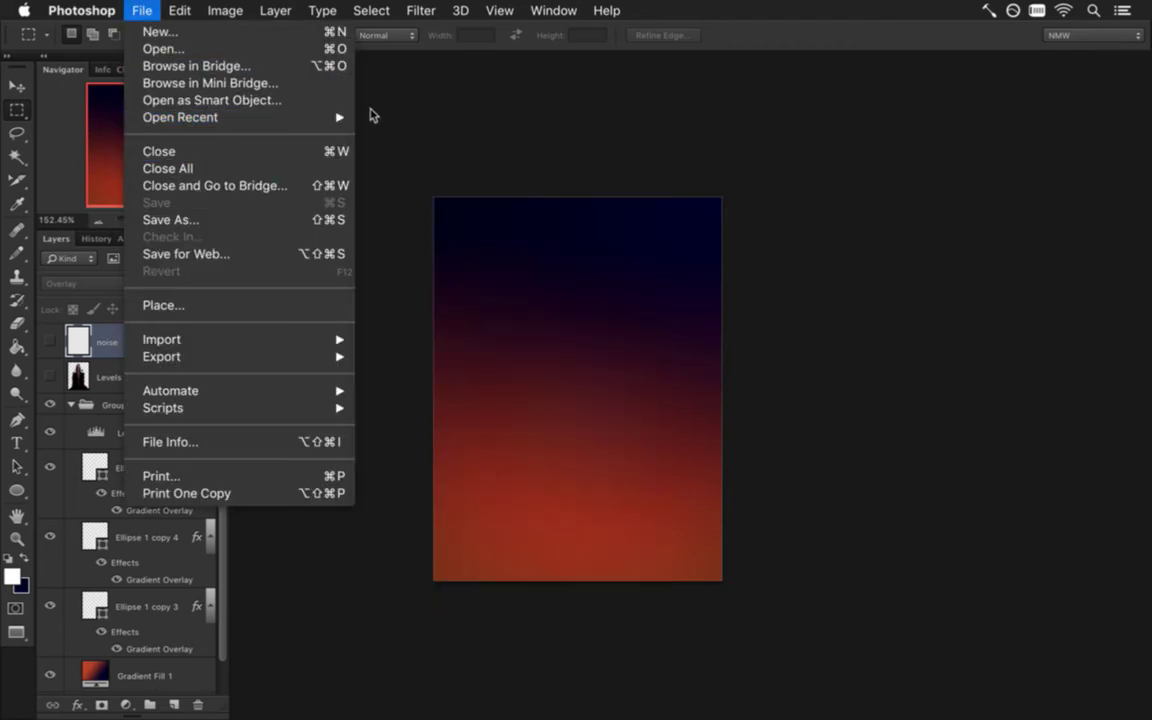
mouse_move(316, 122)
click(411, 118)
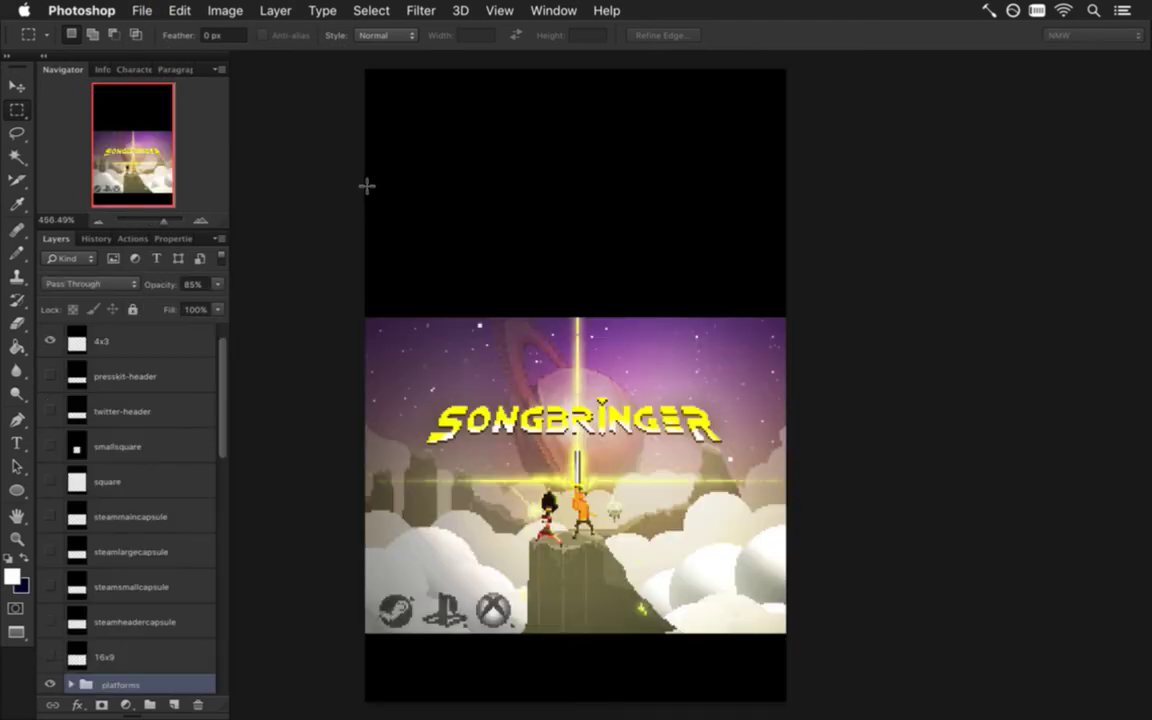
- Expand the bg group of the poster document and select its stars layer
drag(221, 393, 215, 630)
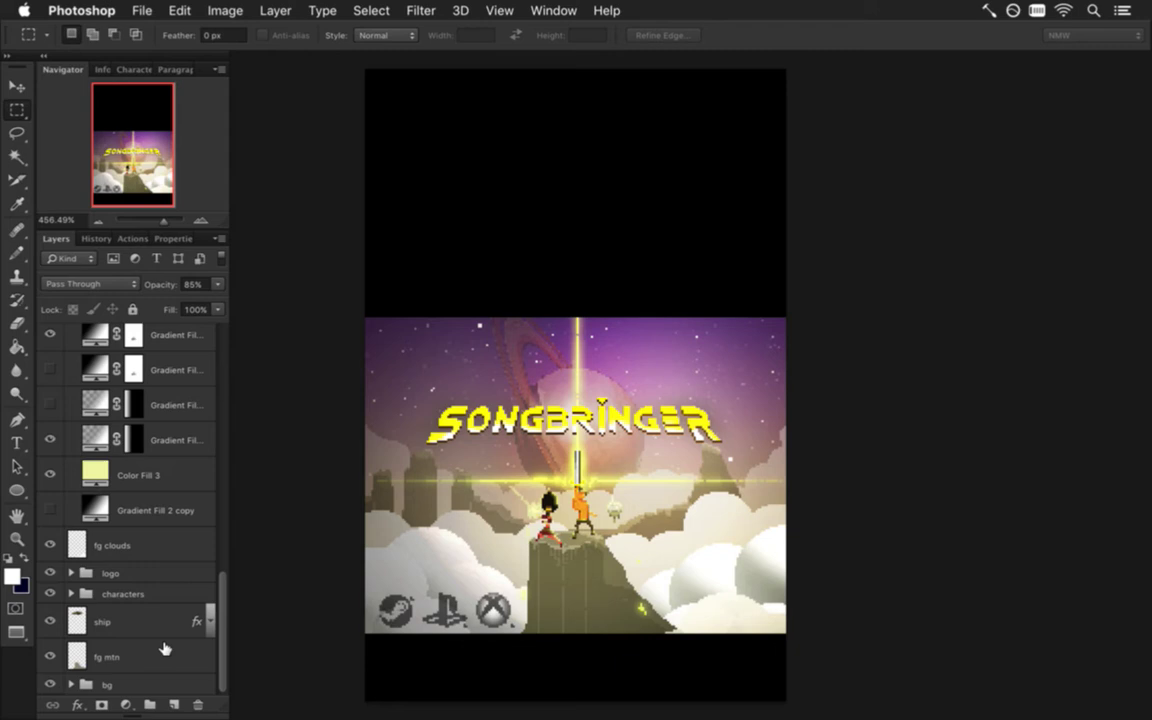
click(71, 685)
drag(213, 500, 219, 655)
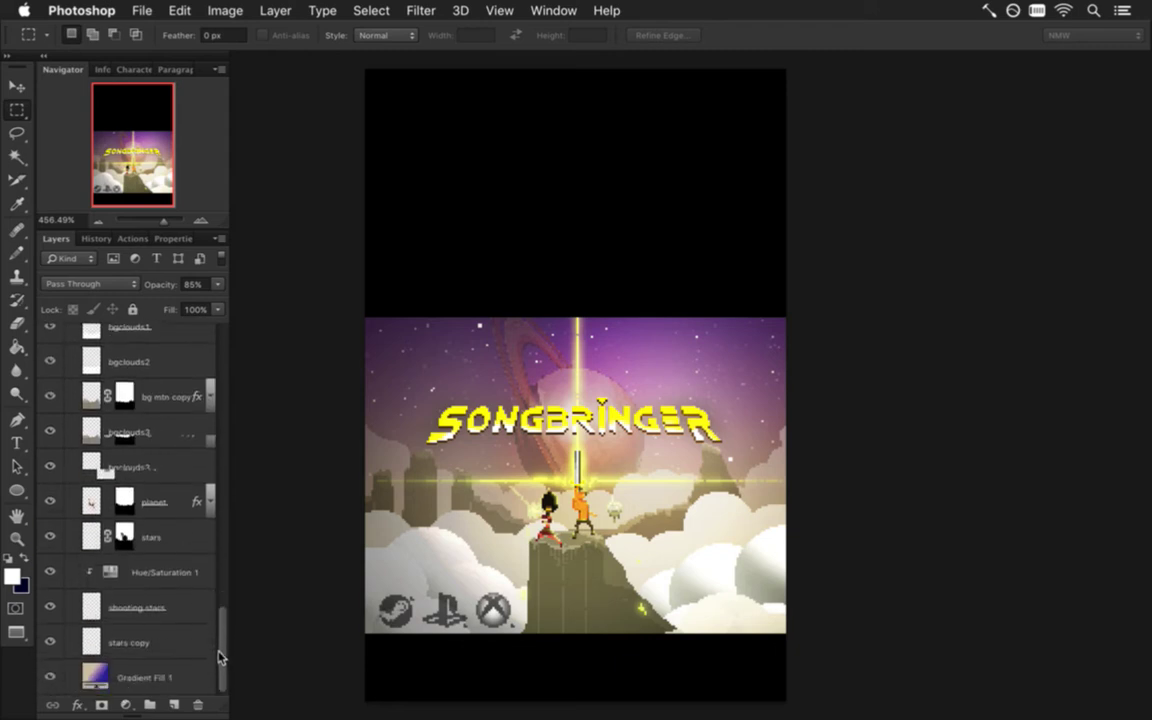
click(152, 655)
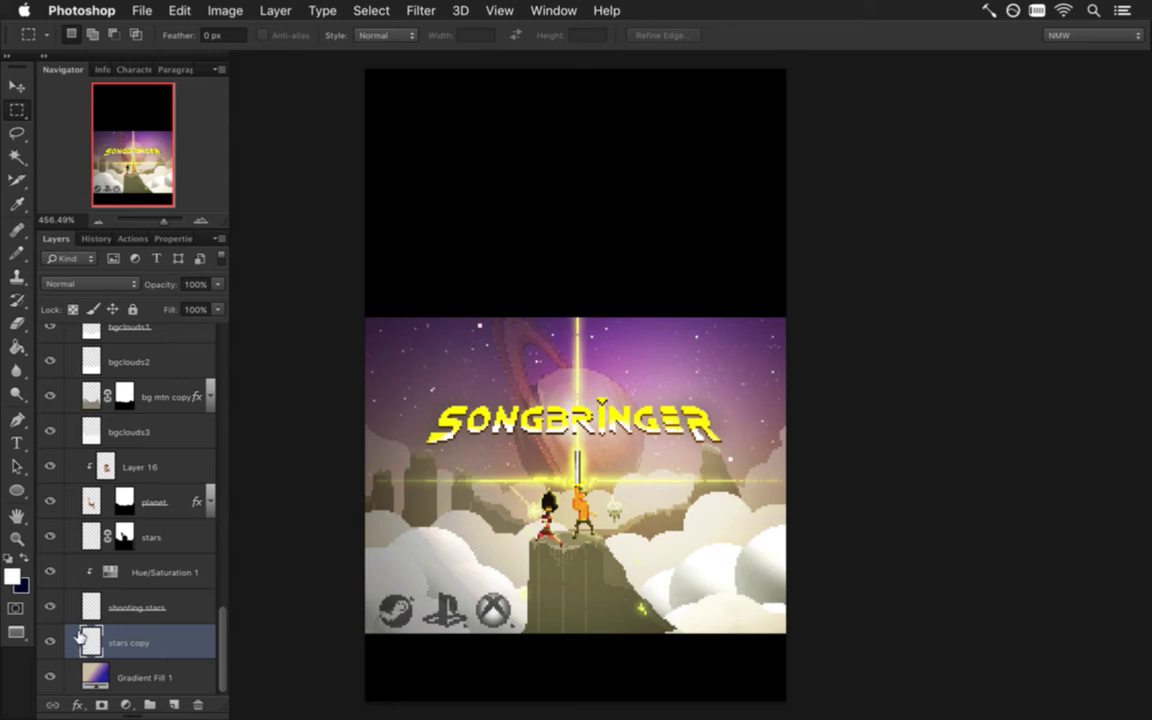
key(super+a)
key(super+d)
click(88, 537)
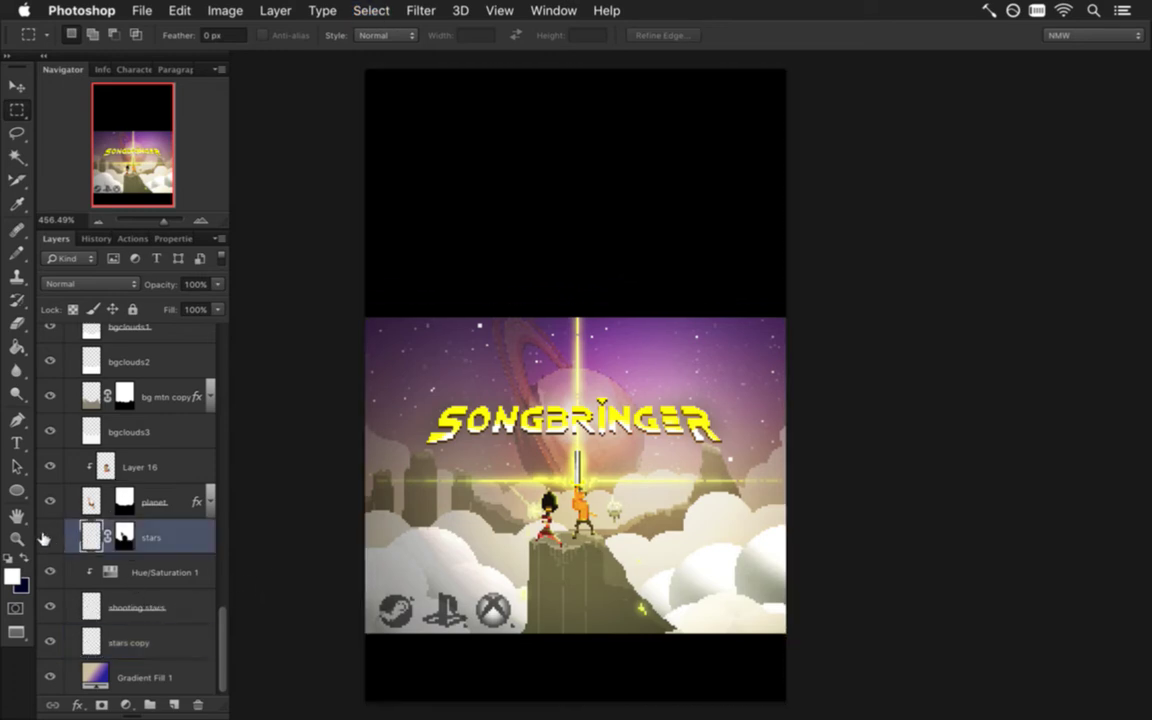
- Disable the stars layer's mask and copy the entire contents of that layer
key(super+a)
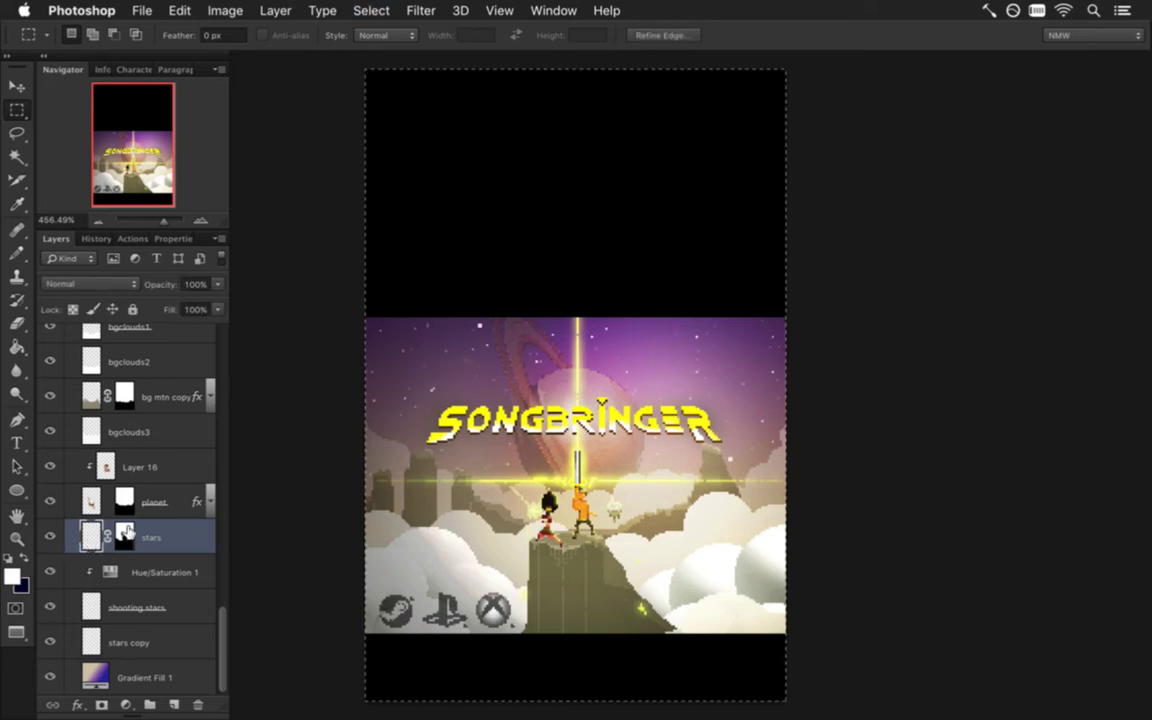
right_click(126, 538)
click(166, 546)
- Switch to SceneTowerPreviewBg.psd and set the opacity of the Ellipse 1 copy 5 layer to 56%
click(548, 10)
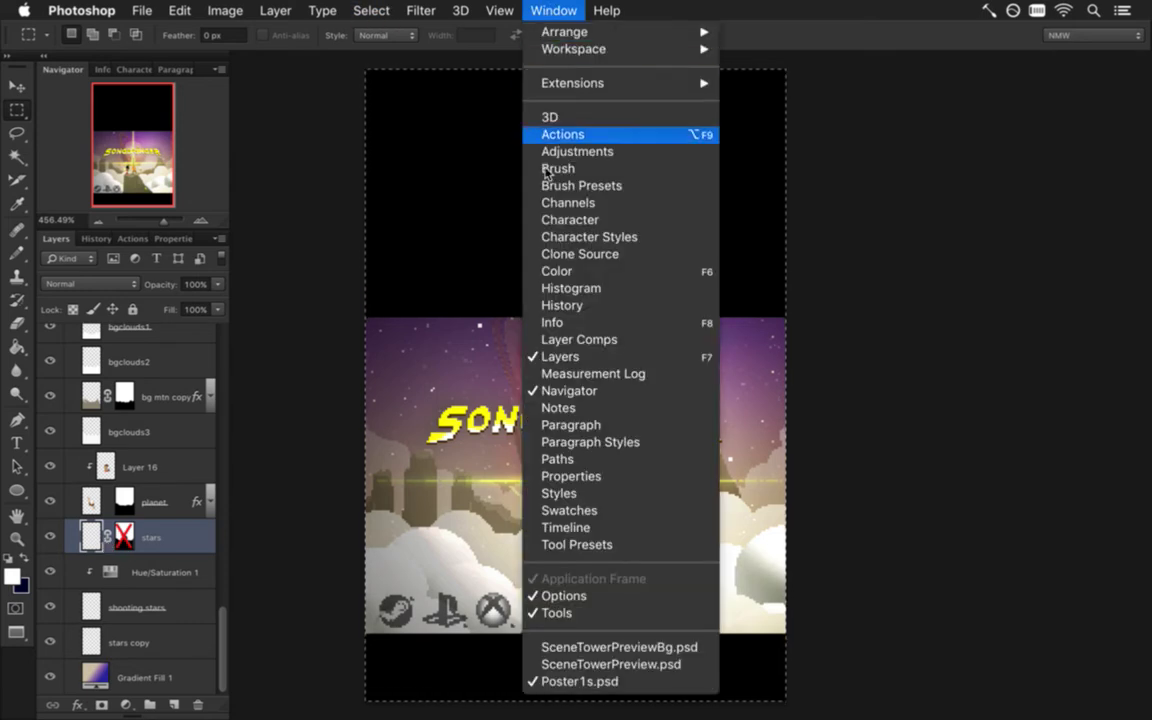
click(605, 647)
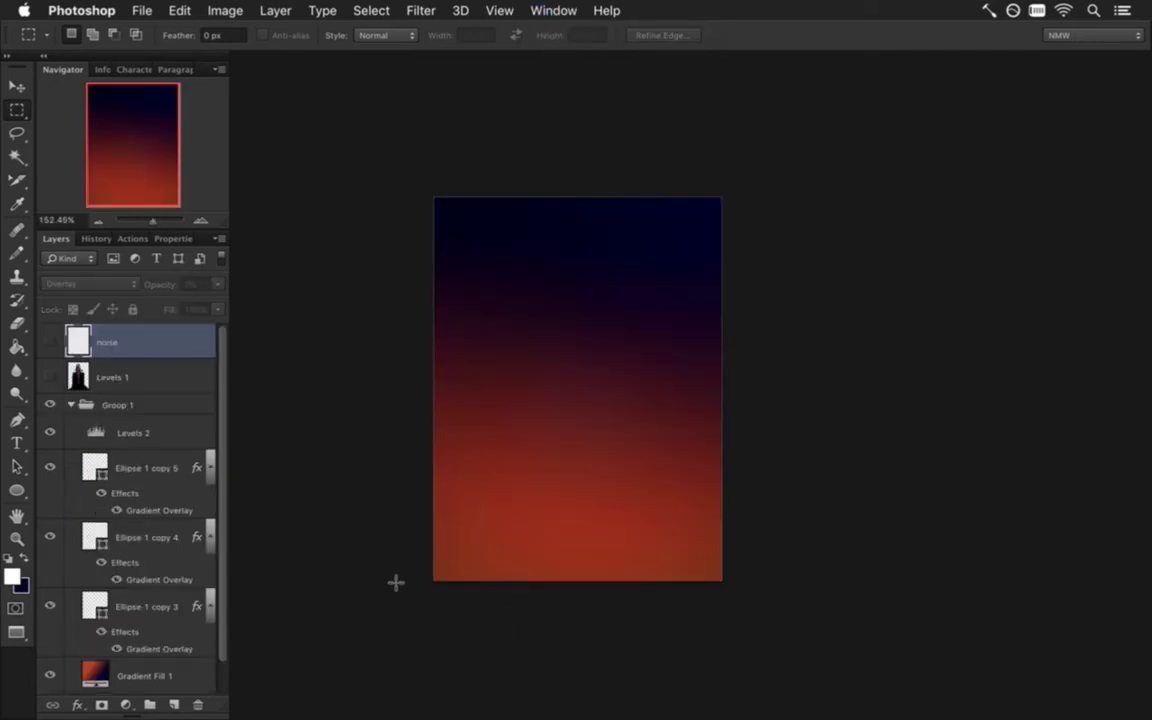
click(161, 428)
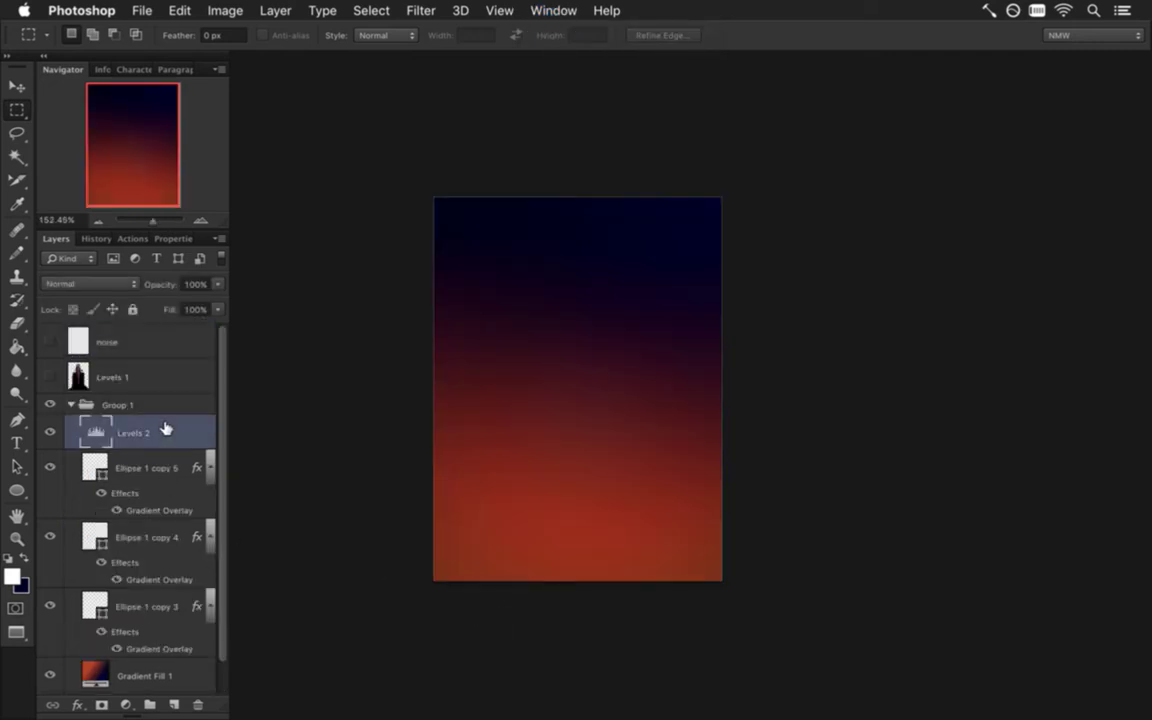
click(165, 458)
key(5)
key(6)
- Paste the copied stars as a new layer directly above Gradient Fill 1 in Group 1
scroll(224, 548, down, 1)
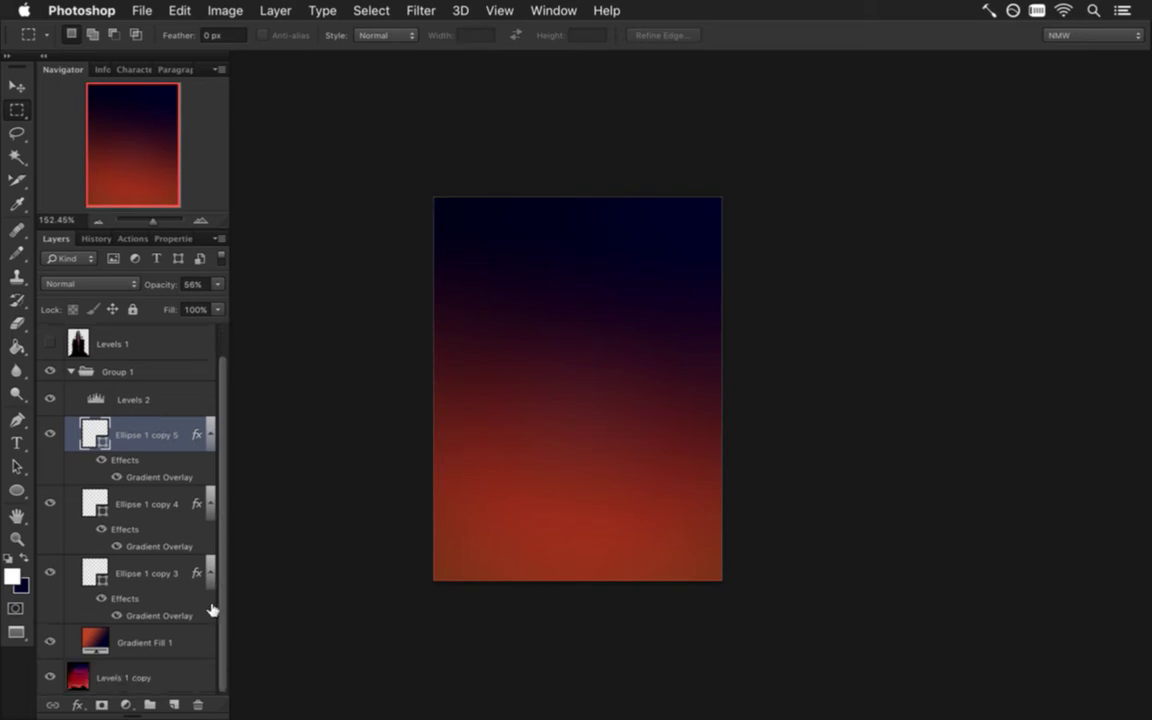
drag(160, 670, 170, 632)
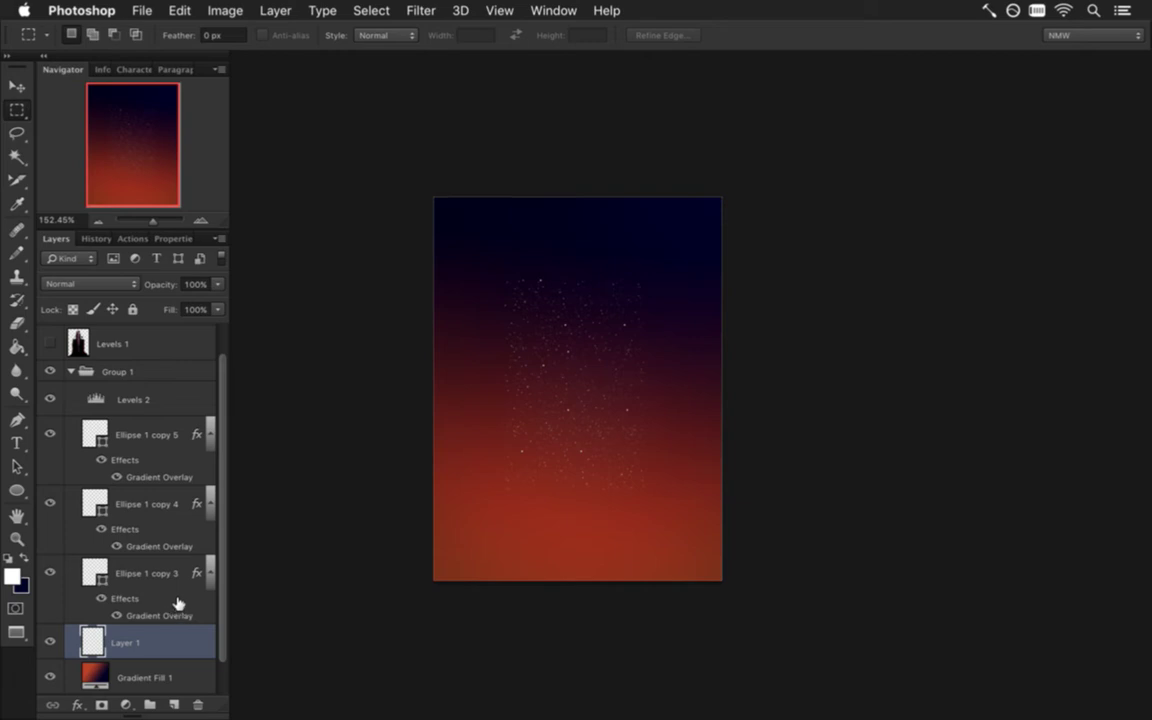
key(v)
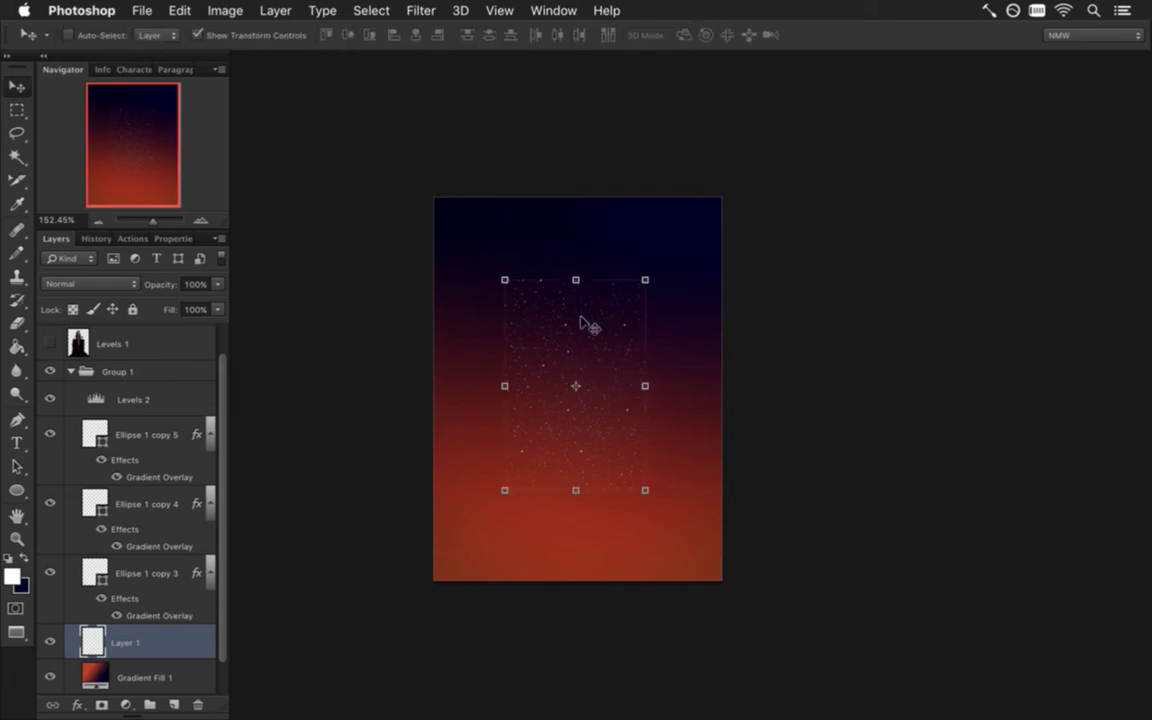
click(504, 280)
drag(507, 289, 416, 206)
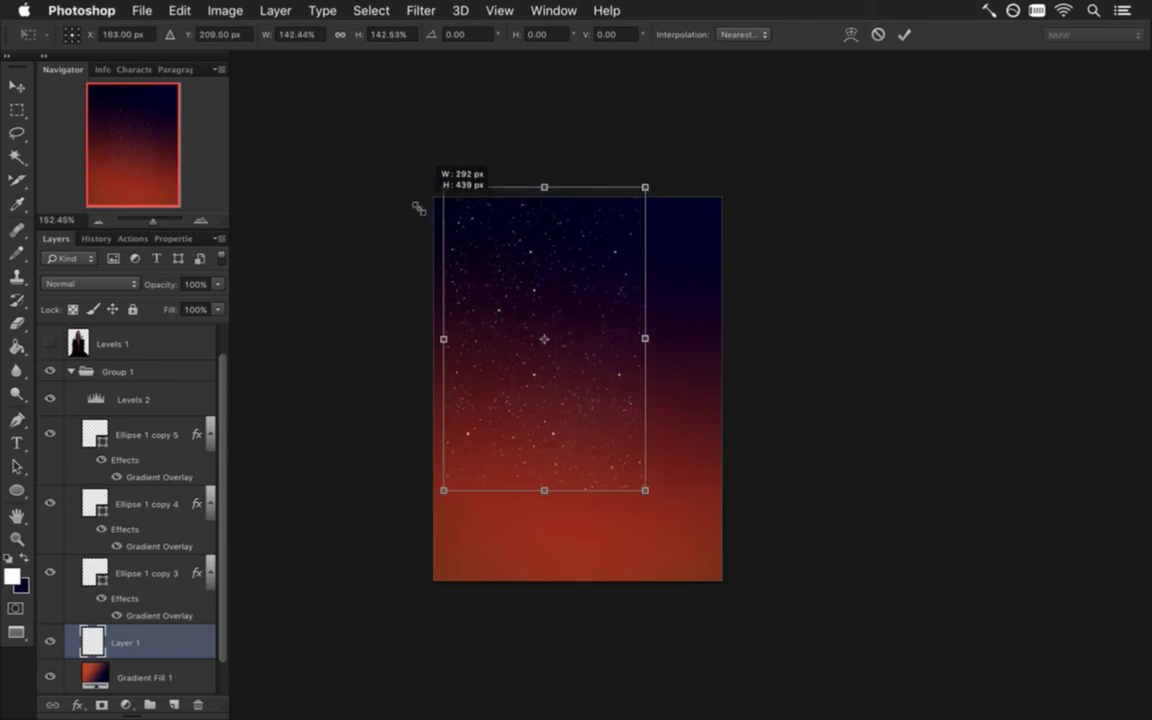
click(878, 34)
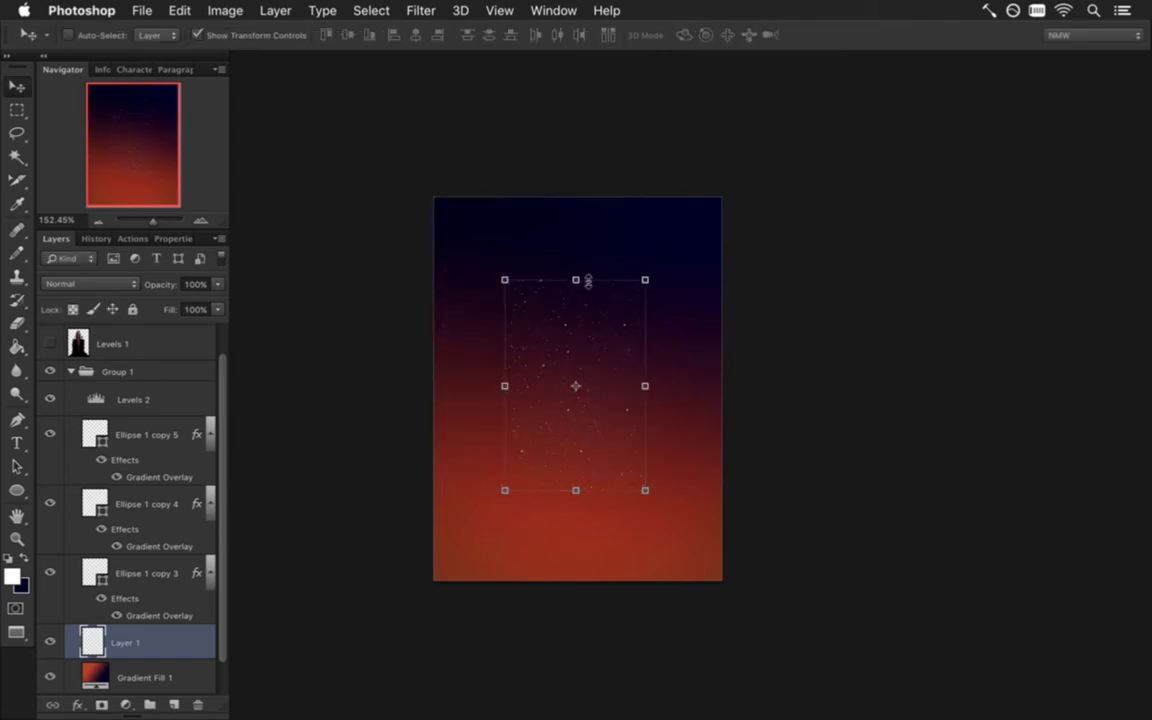
- Rename the pasted layer, Layer 1, as stars
double_click(124, 643)
text(stars)
key(Return)
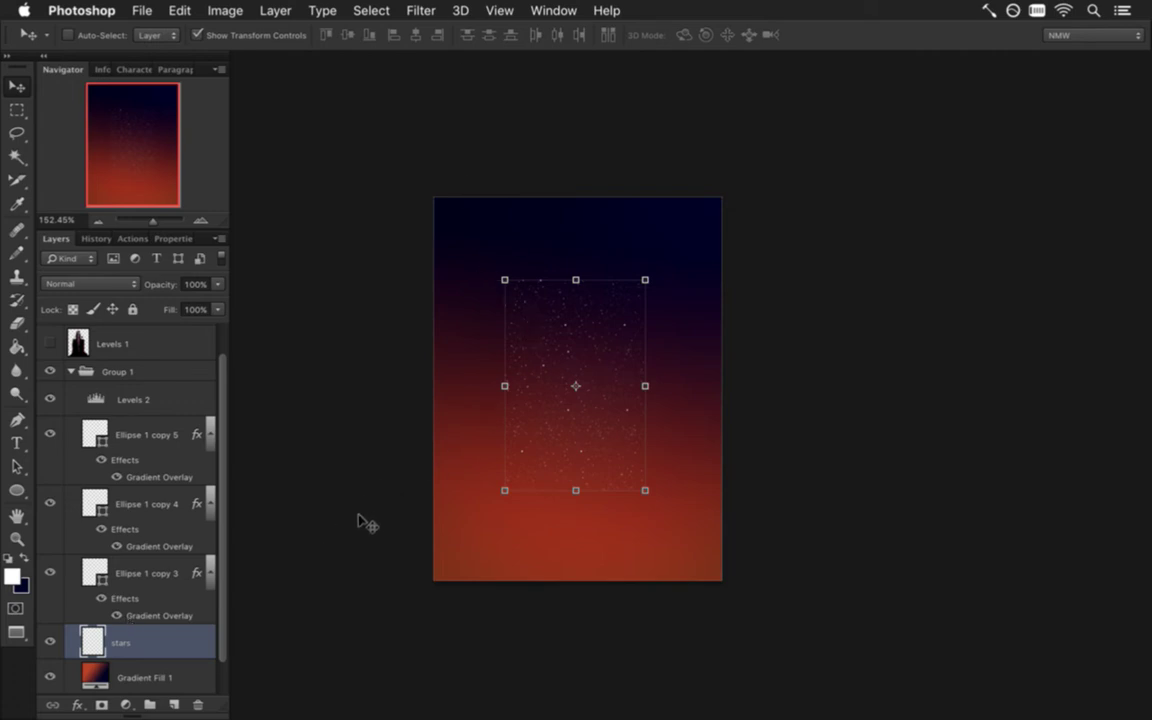
- Duplicate the stars layer and hide the original
key(super+j)
click(51, 678)
- Scale the duplicated stars layer to about 210% so it covers the whole canvas, and save the document
click(505, 280)
drag(505, 280, 401, 185)
drag(645, 490, 764, 585)
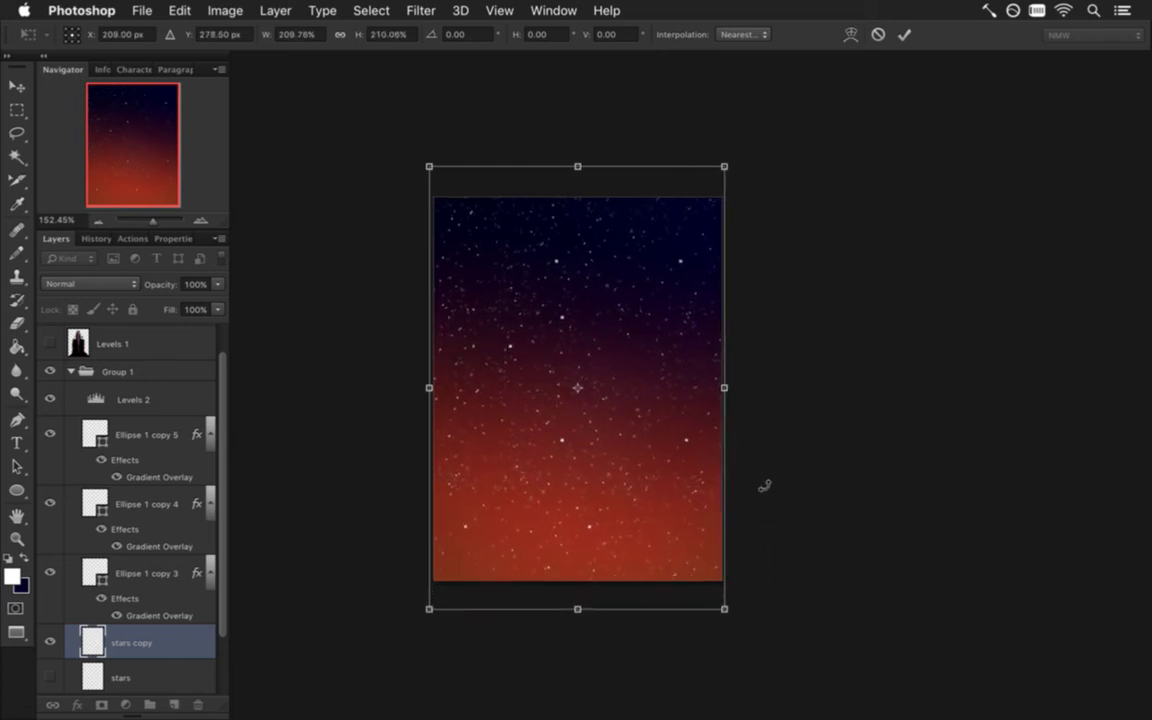
click(906, 36)
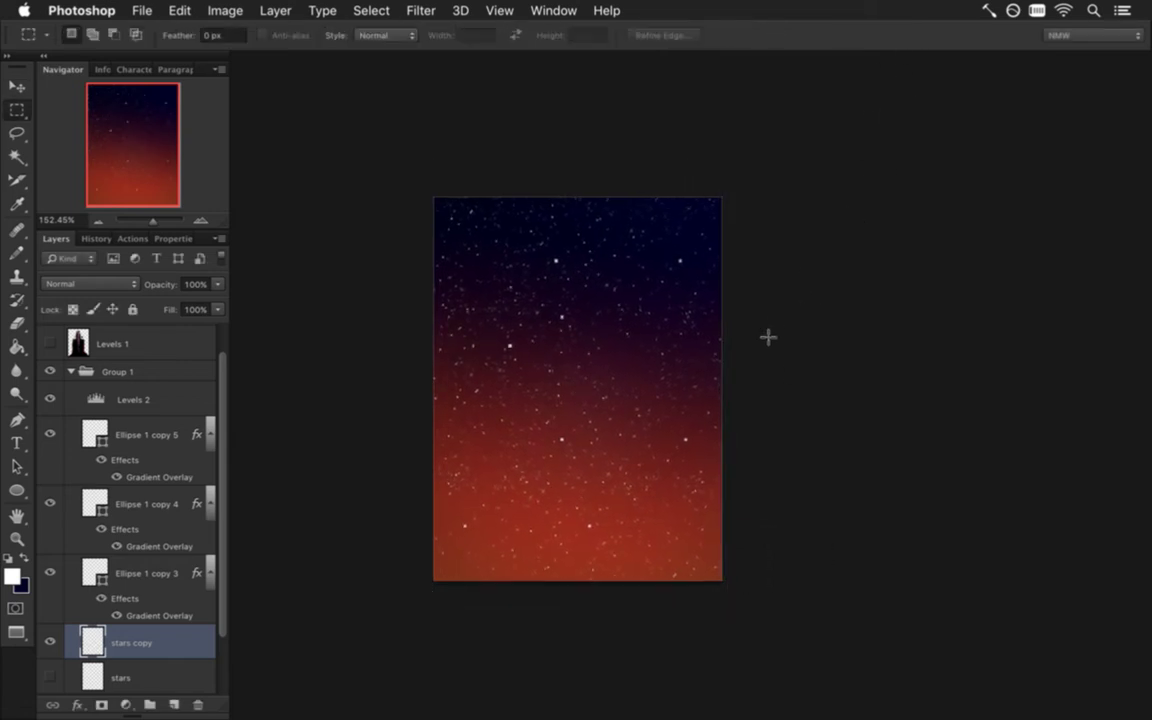
drag(471, 406, 545, 440)
key(super+s)
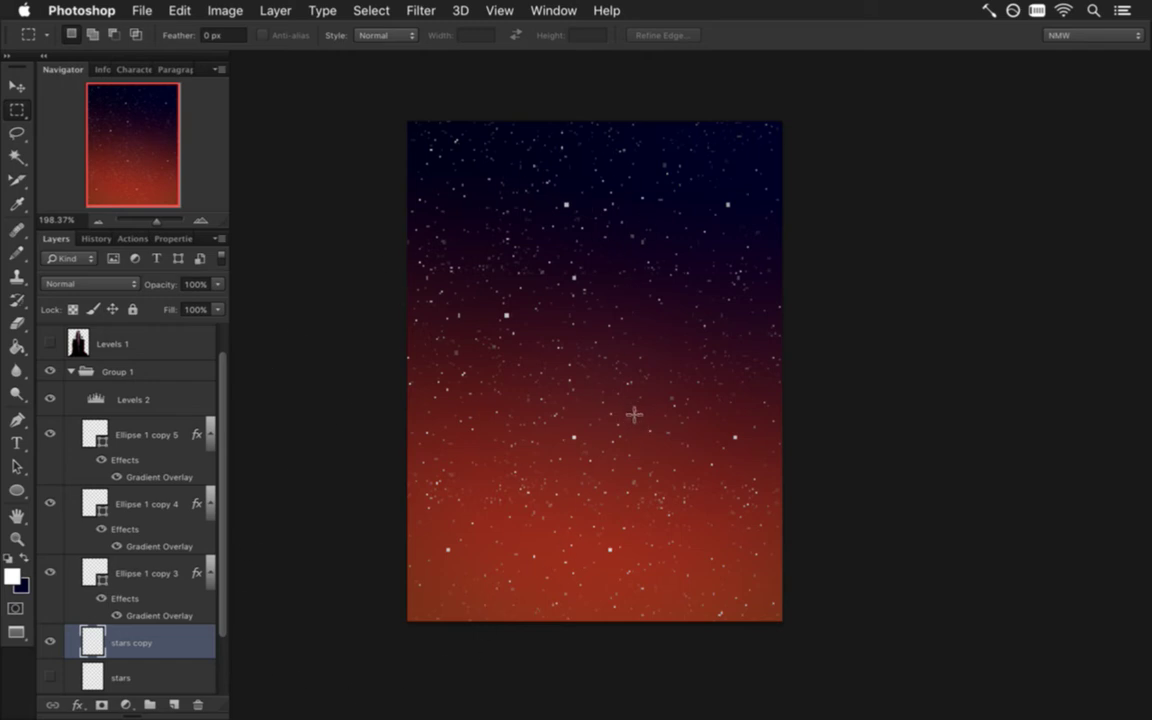
- Reshape the large square star in the lower centre of stars copy into a plus shape with the Eraser and Pencil, sampling the star's own colour
scroll(530, 414, up, 5)
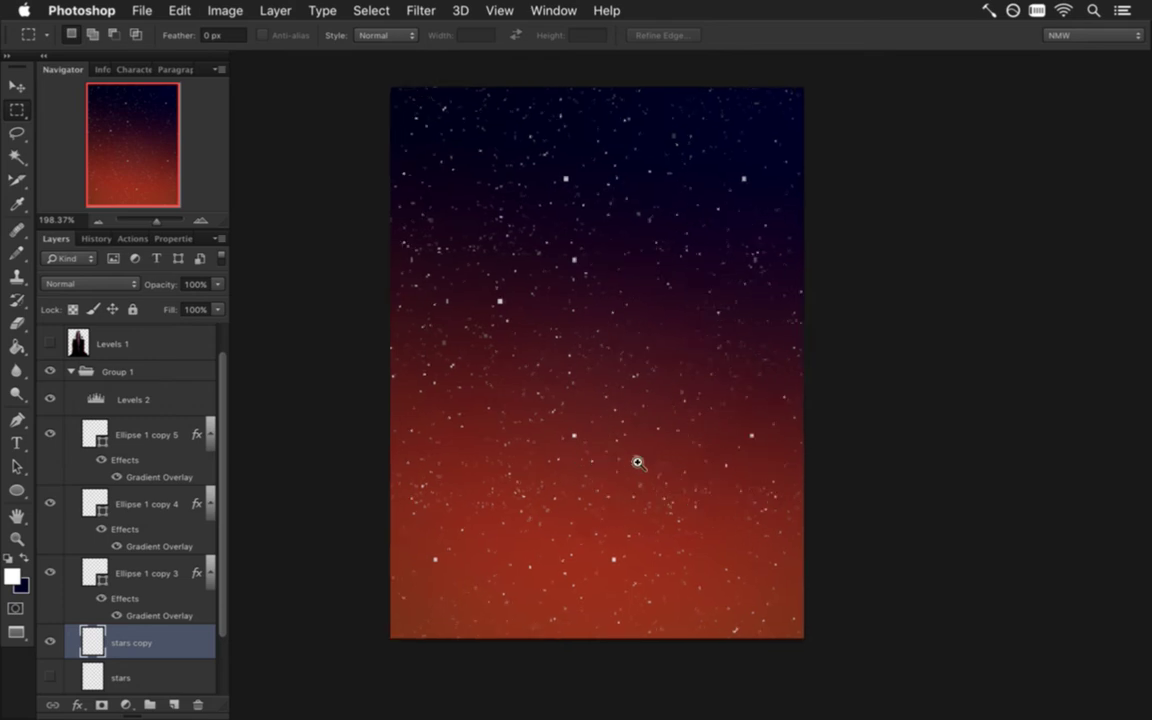
key(e)
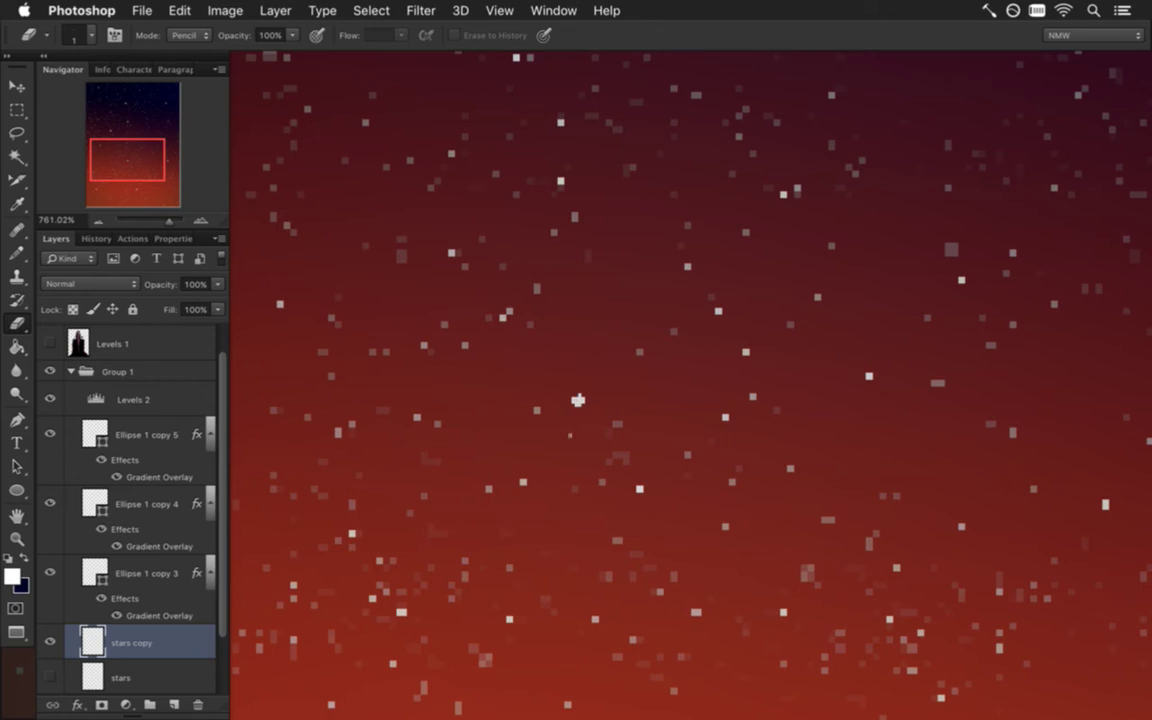
key(b)
alt+click(577, 400)
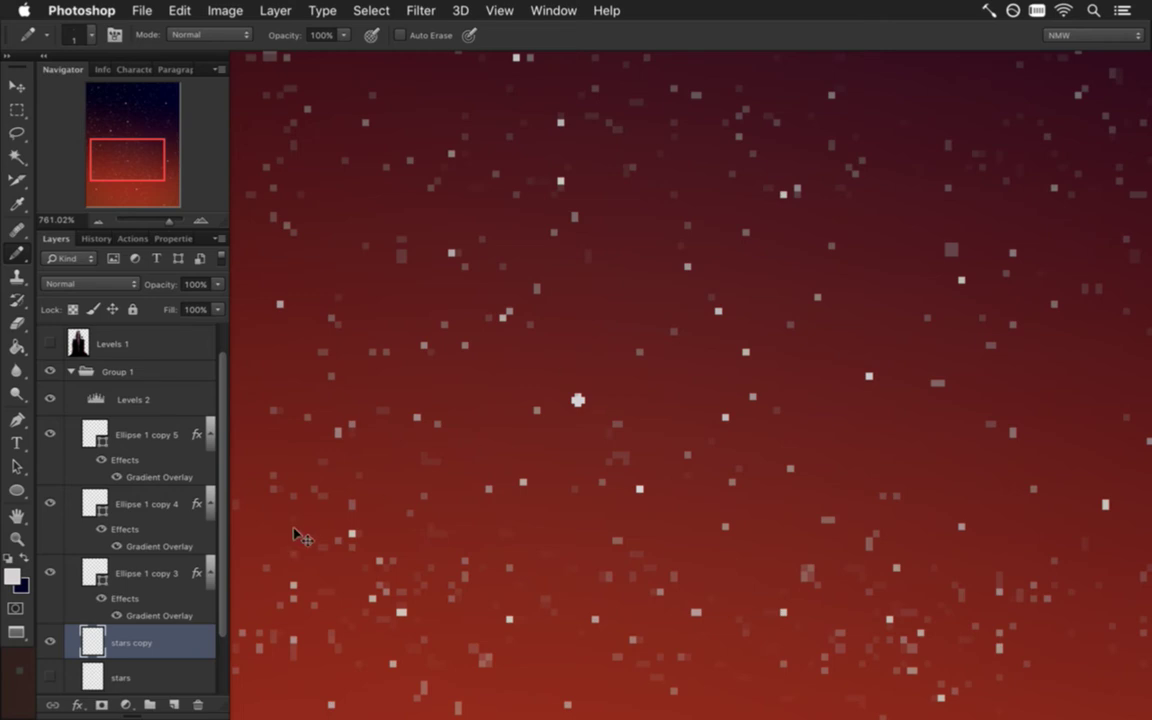
key(super+z)
key(e)
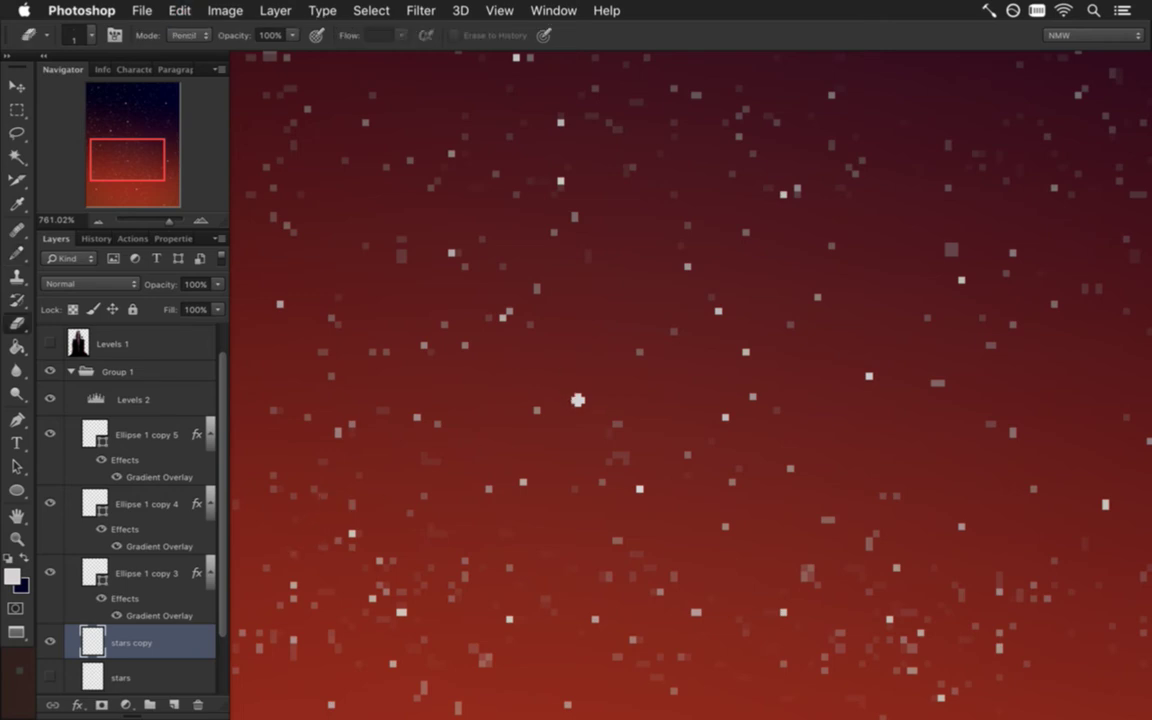
drag(506, 465, 564, 432)
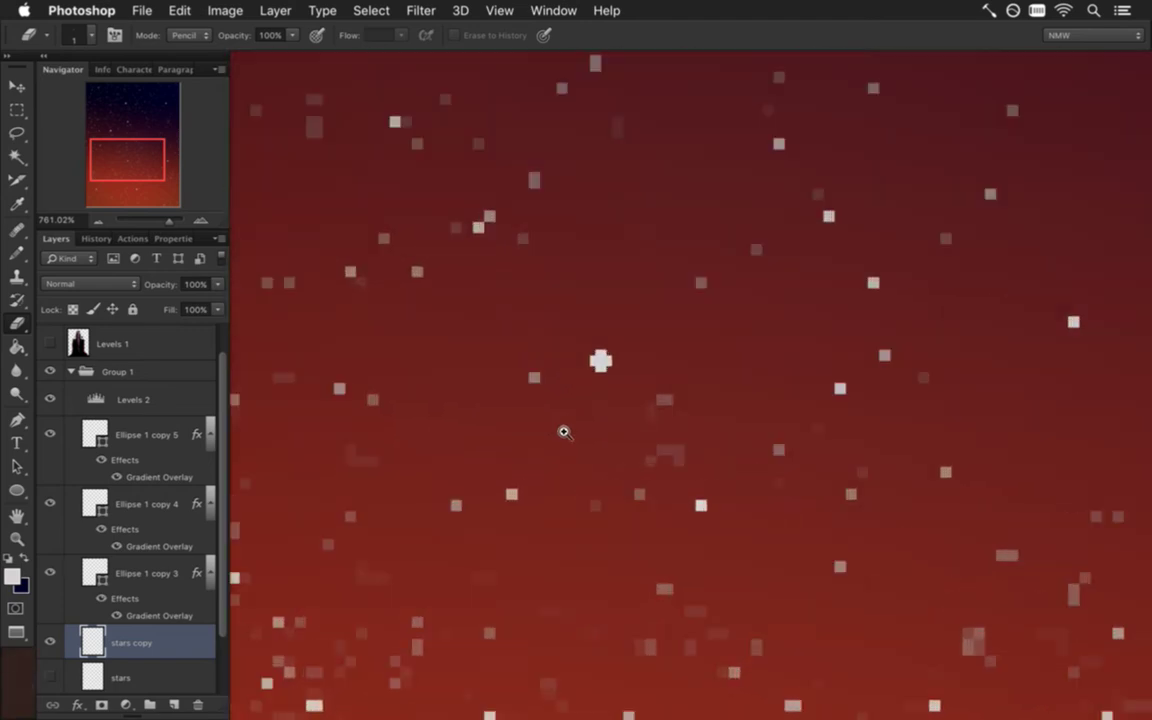
key(b)
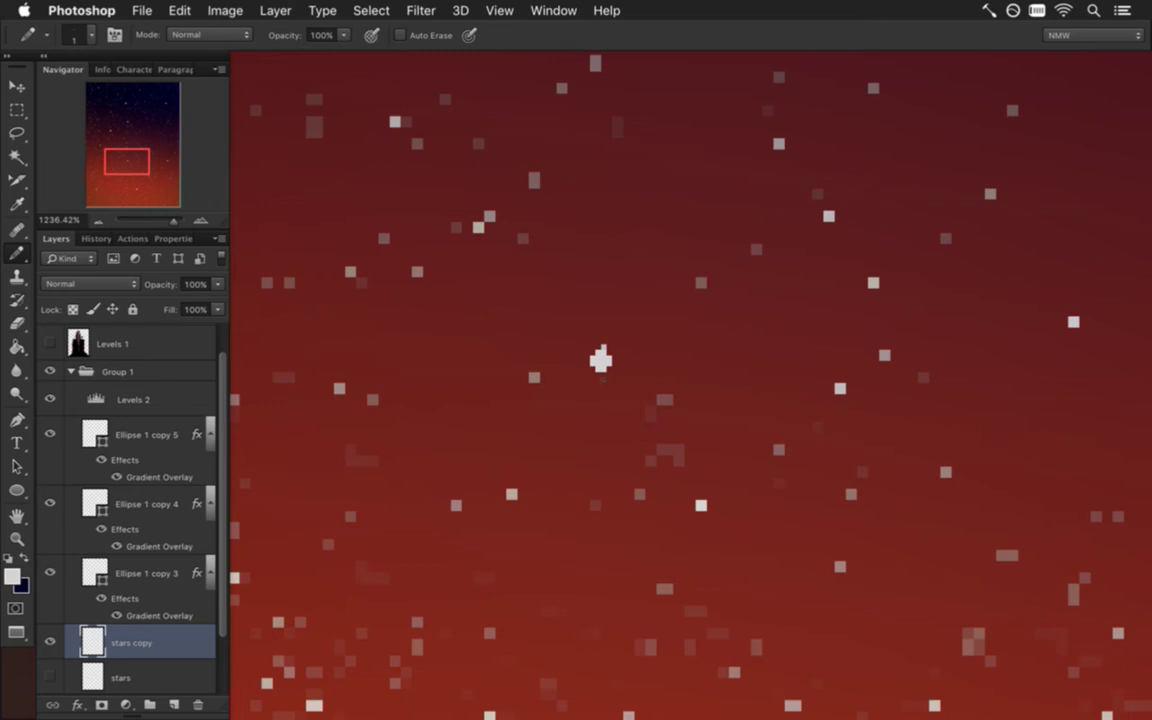
drag(514, 427, 364, 408)
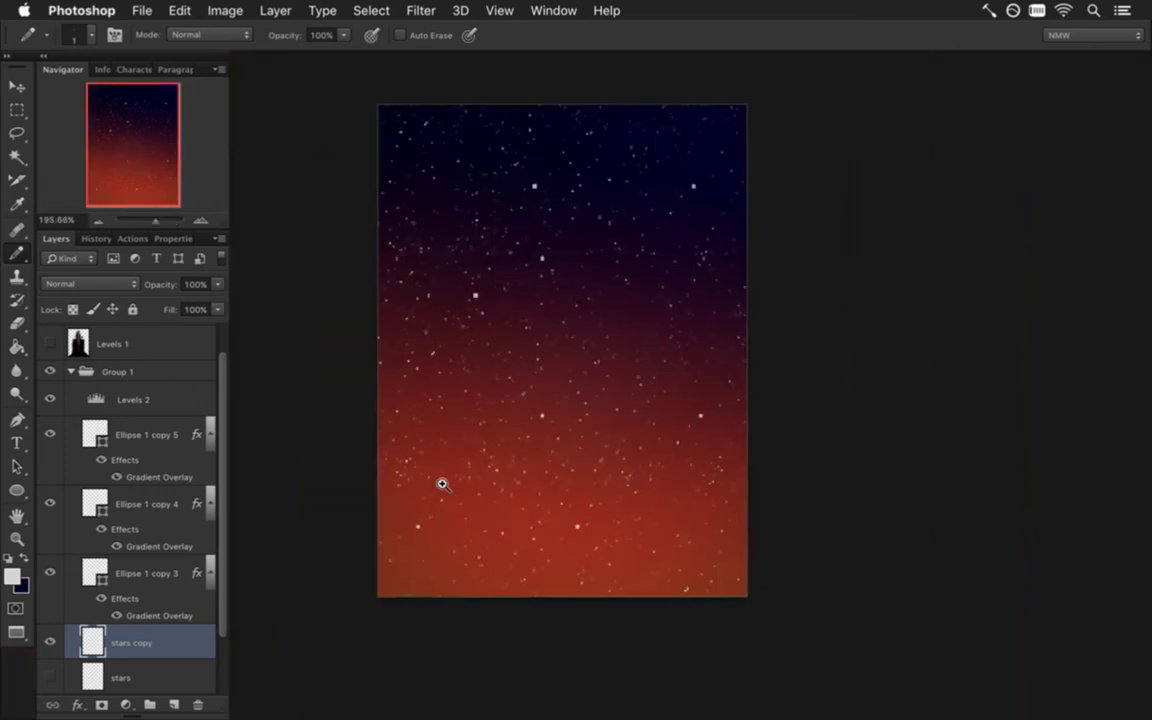
- Show the tower layer, Levels 1, over the starry background
click(51, 344)
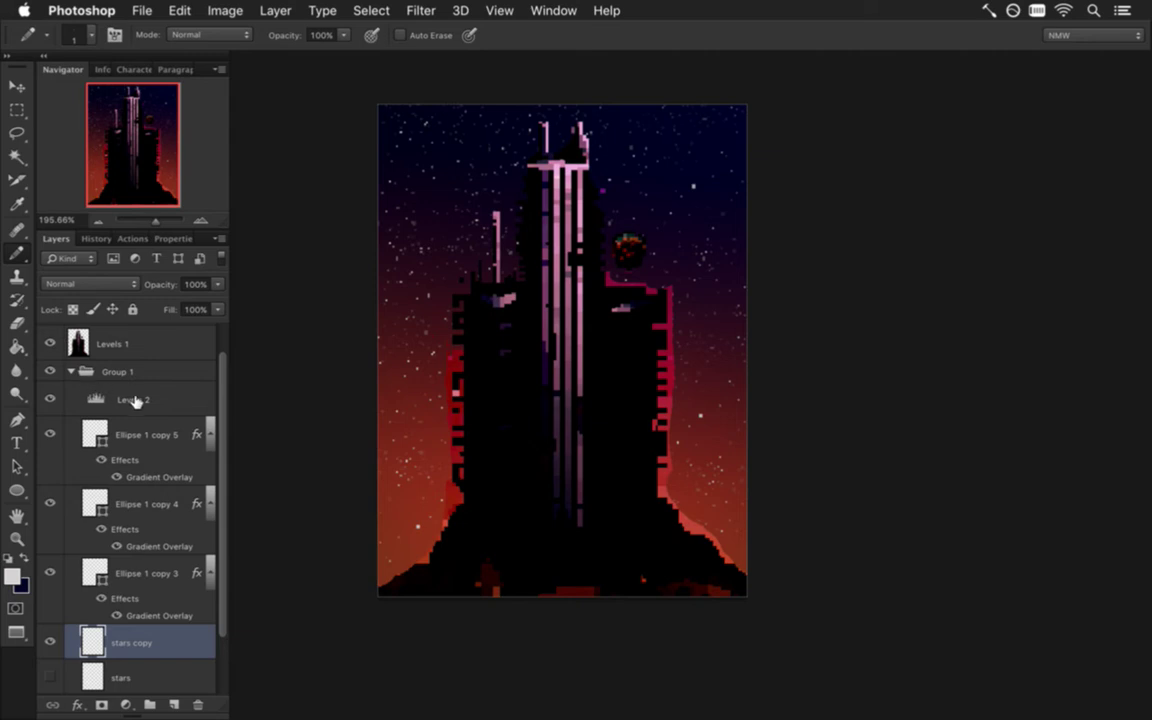
scroll(224, 363, up, 2)
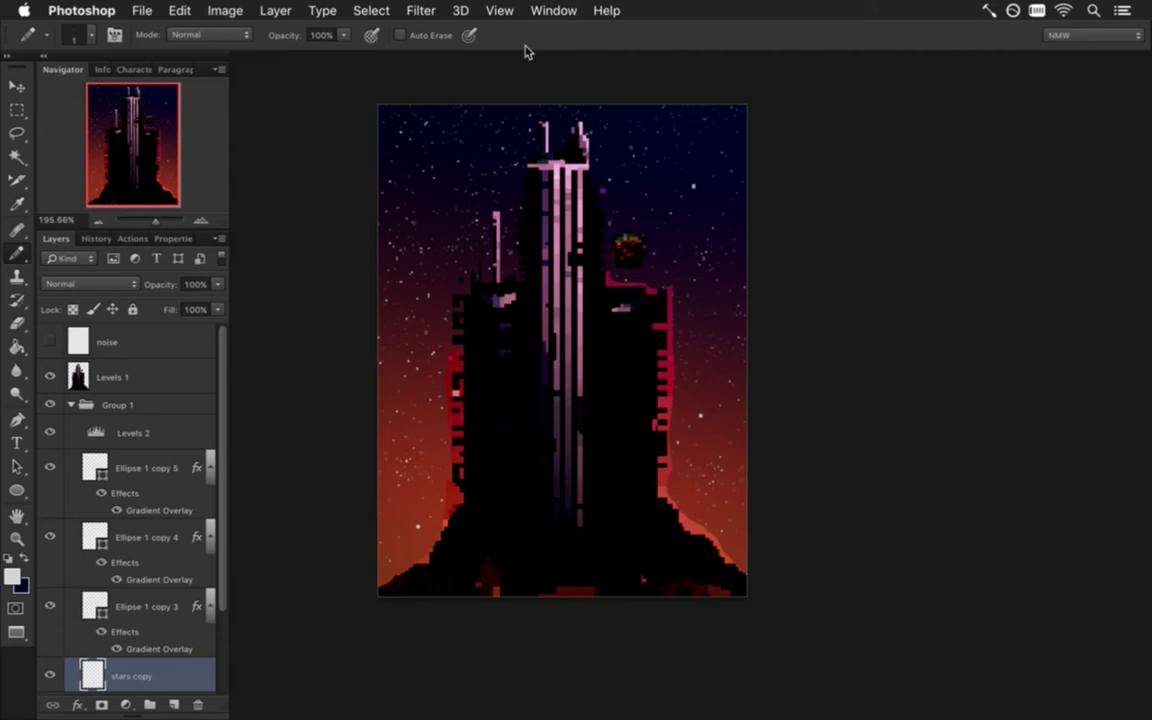
- Switch to the Poster1s.psd document and clear its selection
click(553, 10)
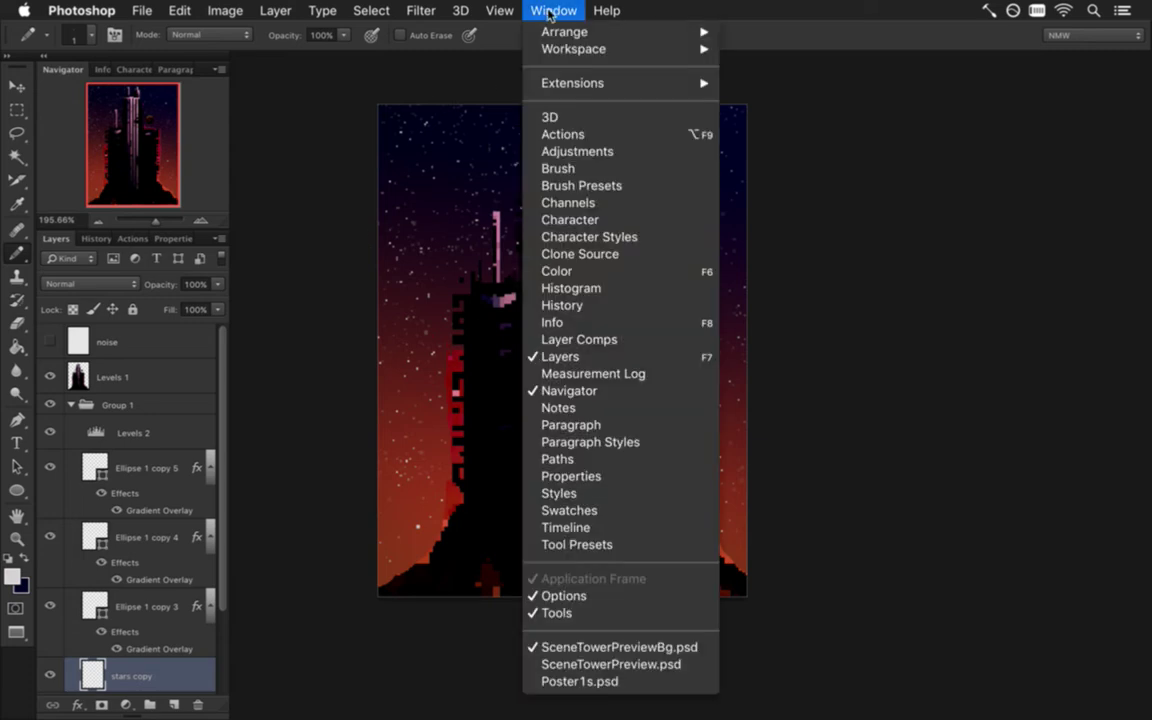
click(603, 681)
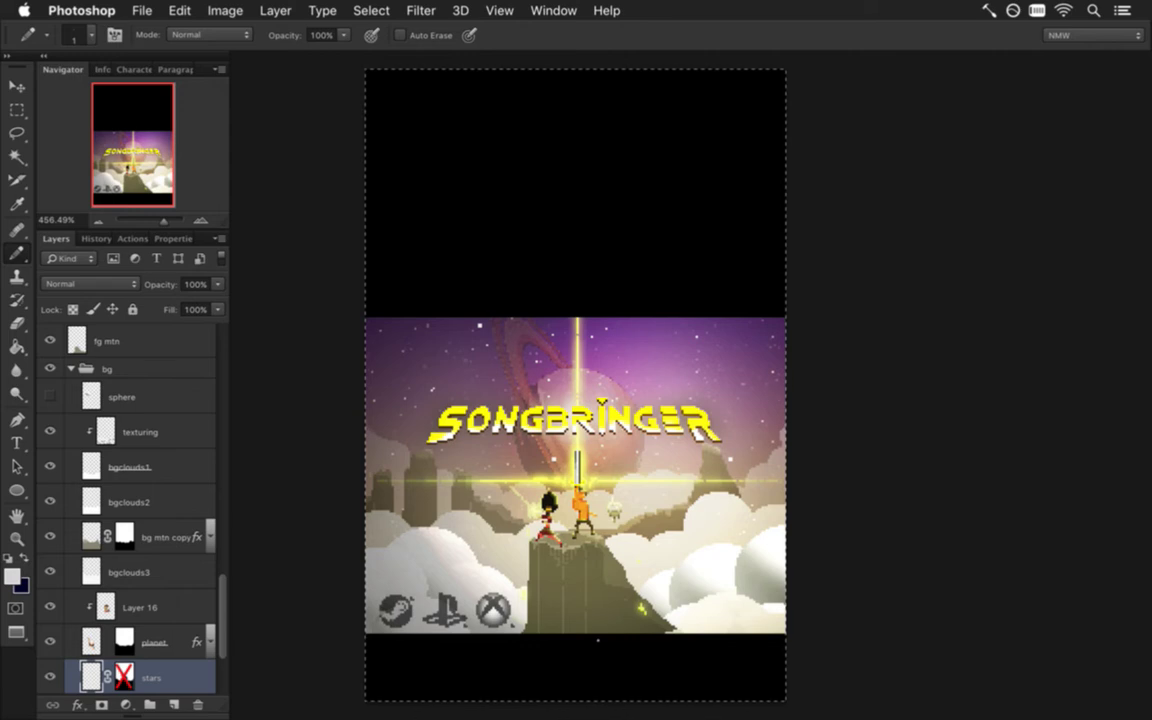
key(m)
key(super+d)
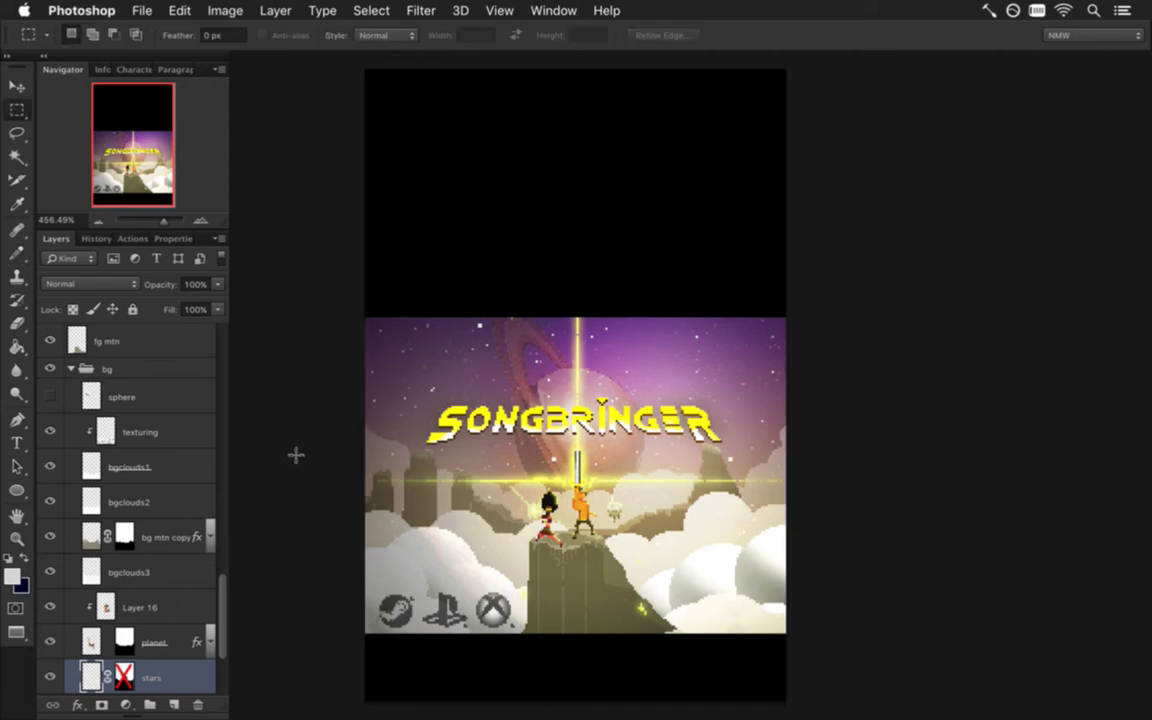
- Duplicate the bgclouds1 and texturing layers into the SceneTowerPreviewBg.psd document
mouse_move(223, 630)
mouse_down()
mouse_move(226, 643)
mouse_move(224, 618)
mouse_up()
click(152, 513)
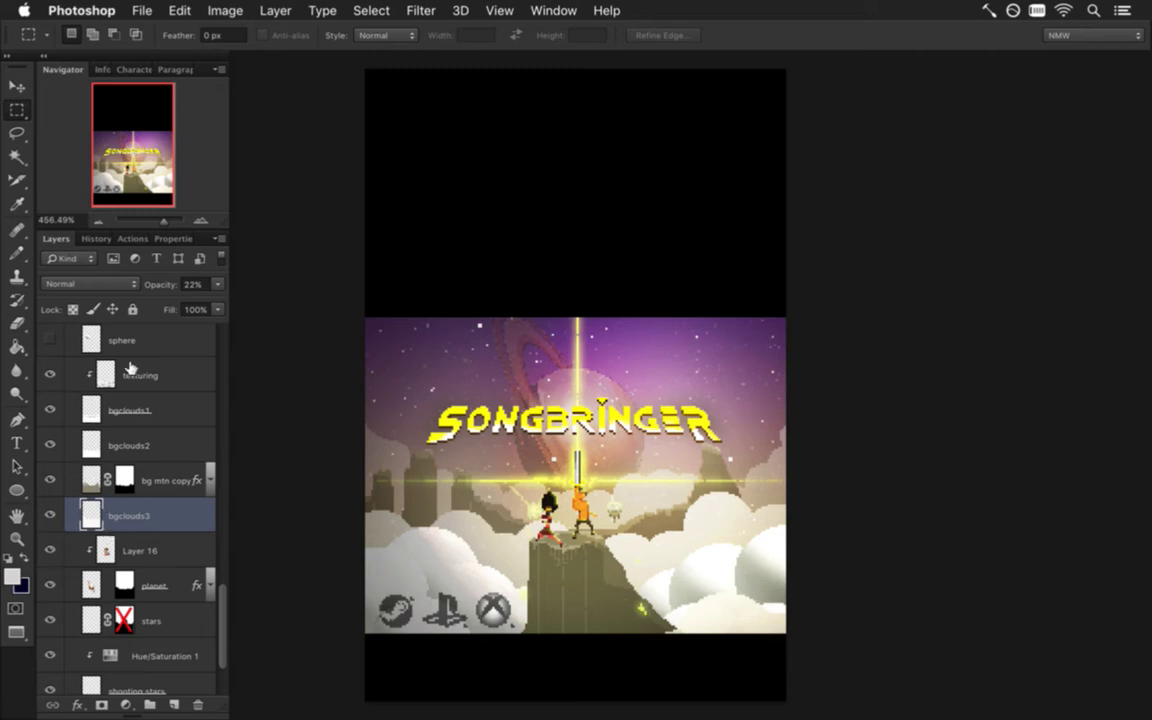
click(85, 410)
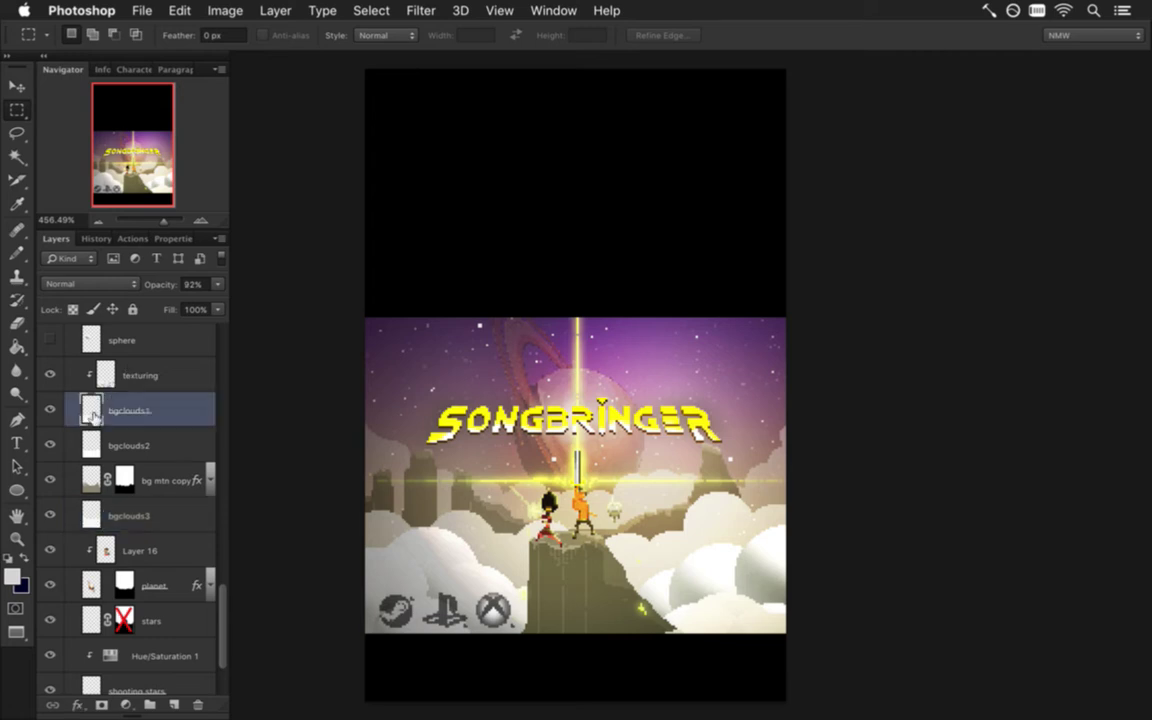
shift+click(180, 375)
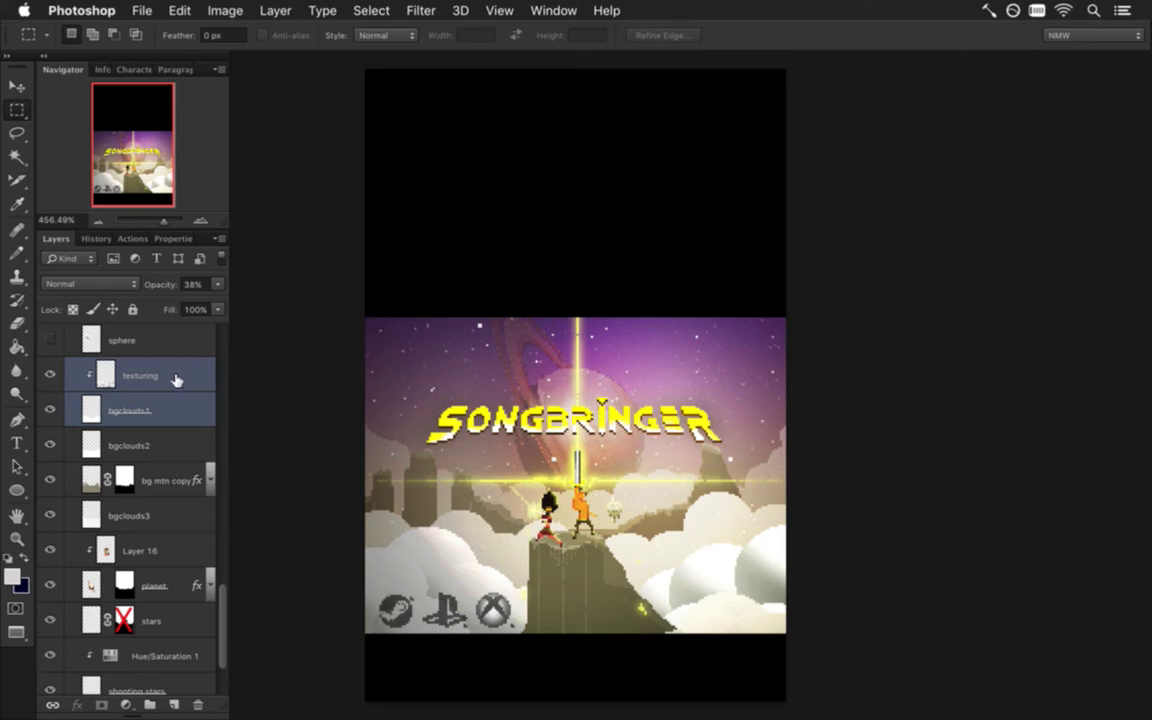
right_click(176, 376)
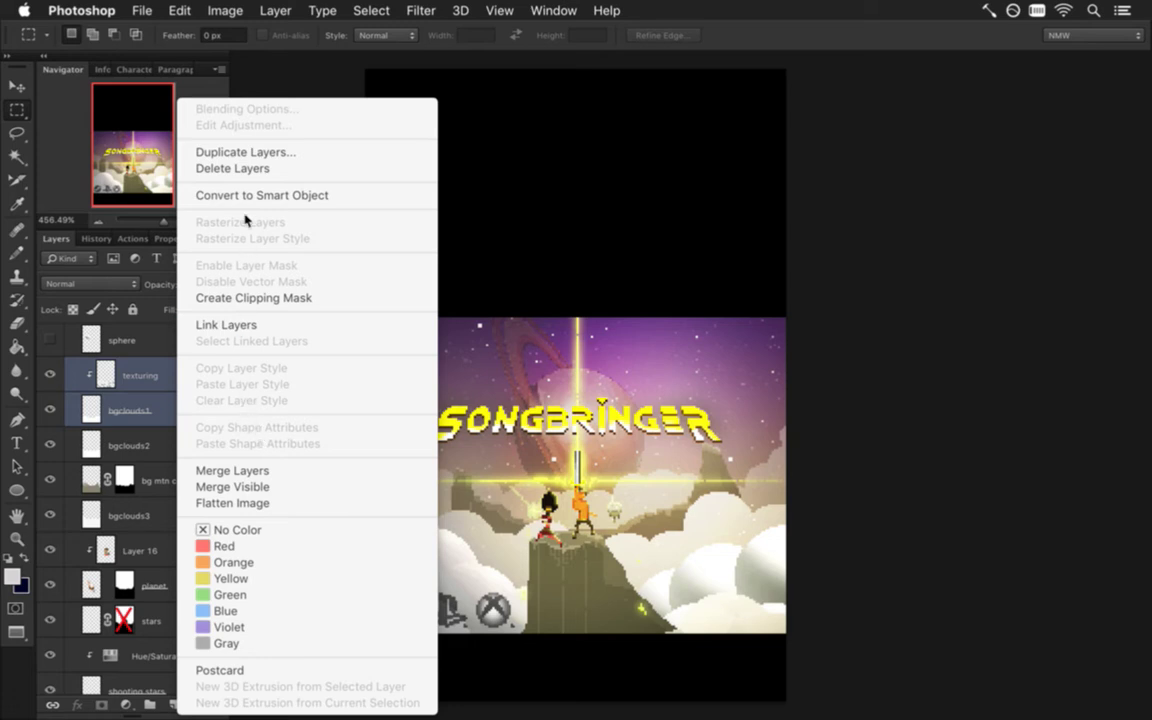
click(253, 153)
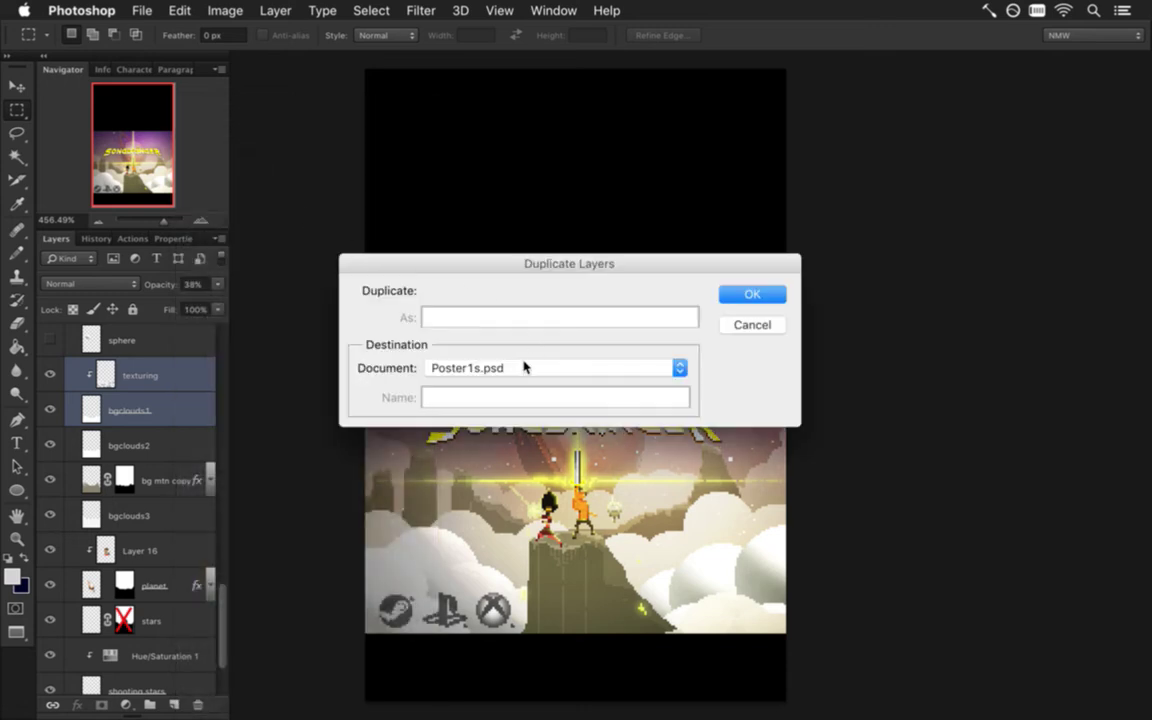
click(538, 368)
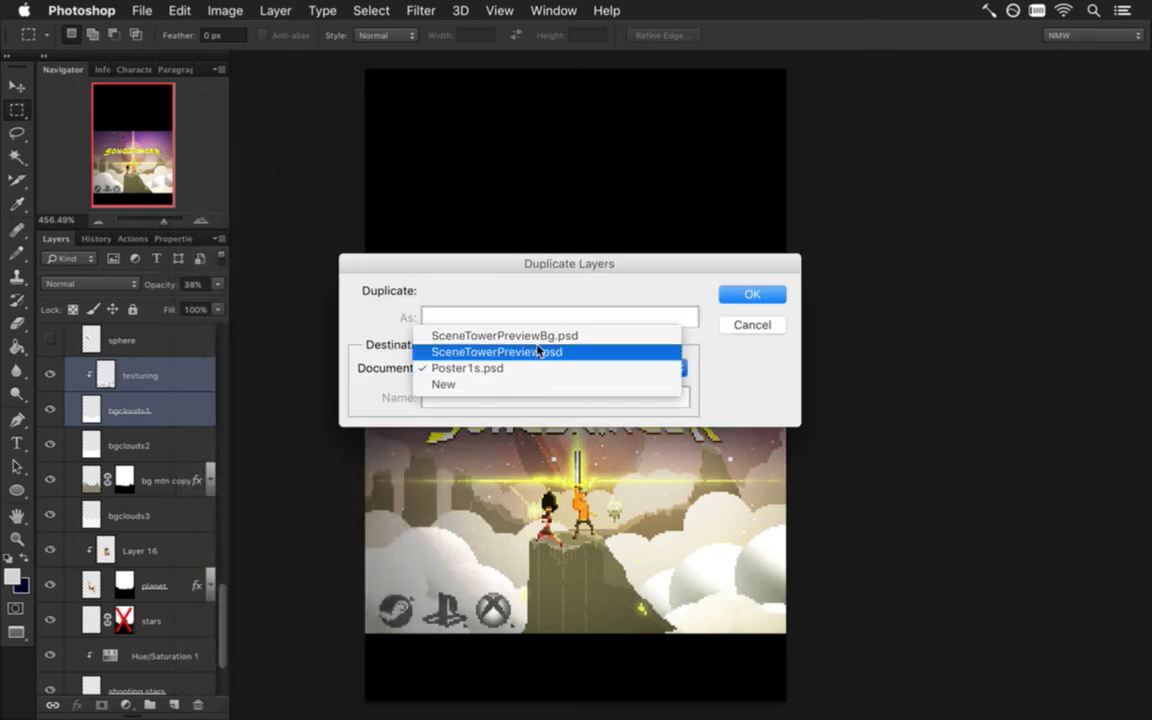
click(537, 332)
click(752, 293)
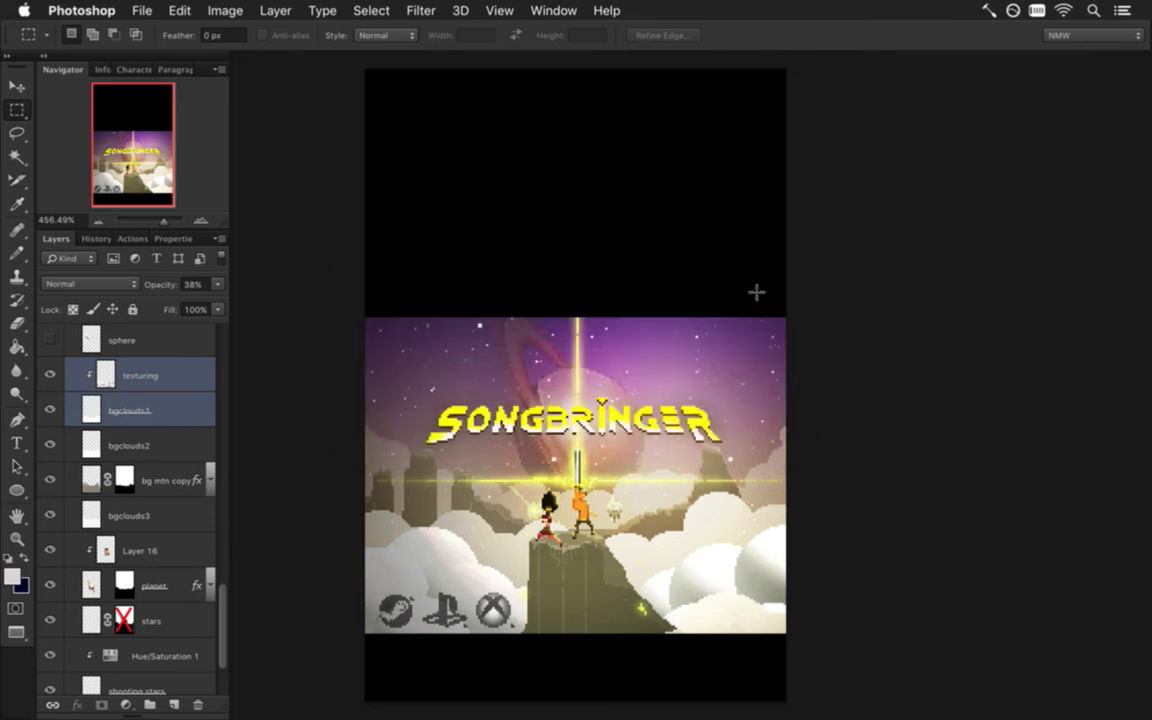
- In SceneTowerPreviewBg.psd, move the duplicated clouds down to span the canvas's lower edge and stack both cloud layers directly above Levels 1
click(574, 8)
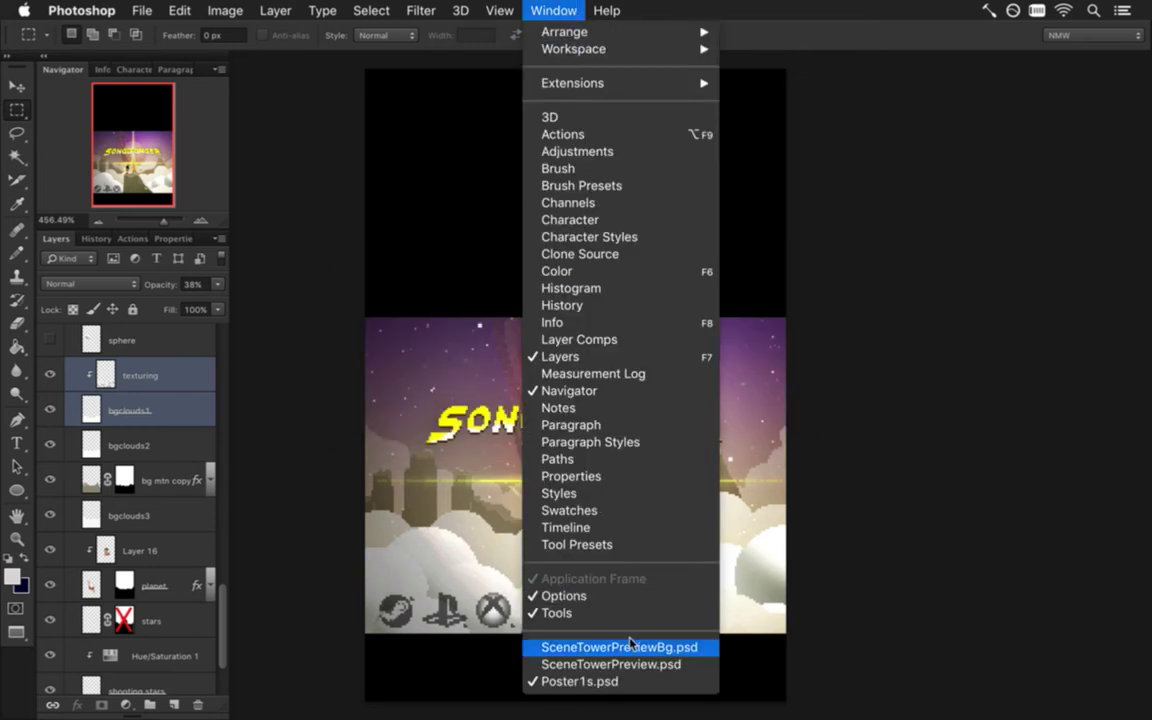
click(628, 647)
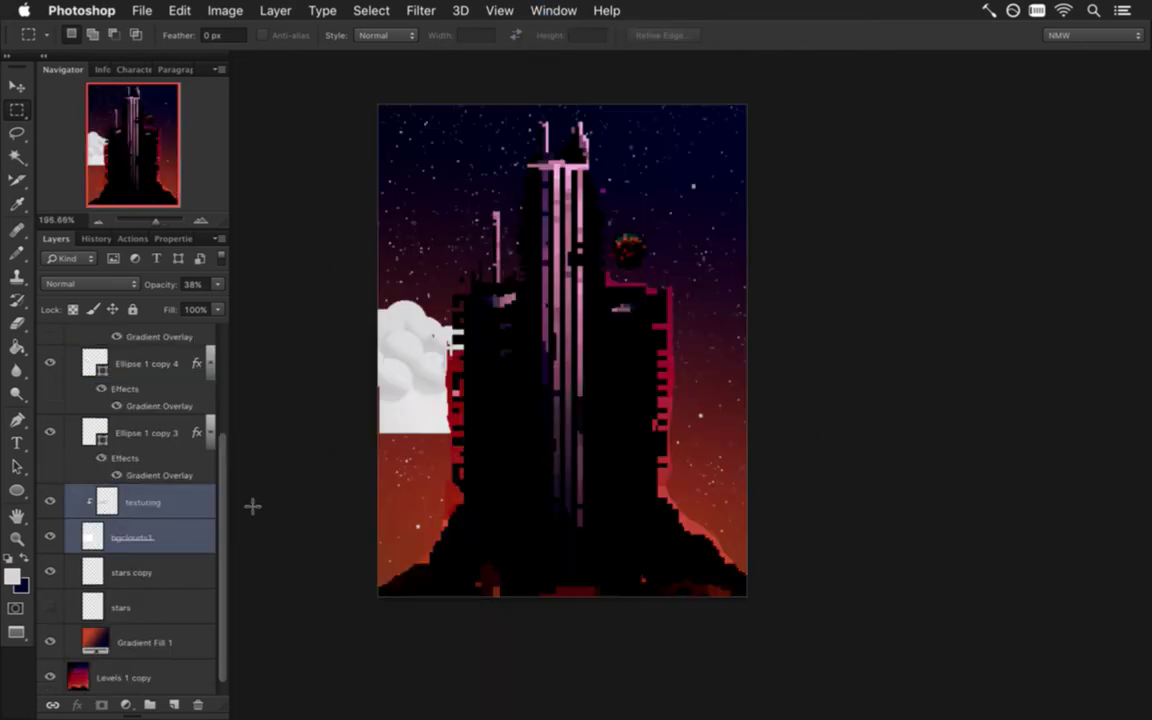
key(v)
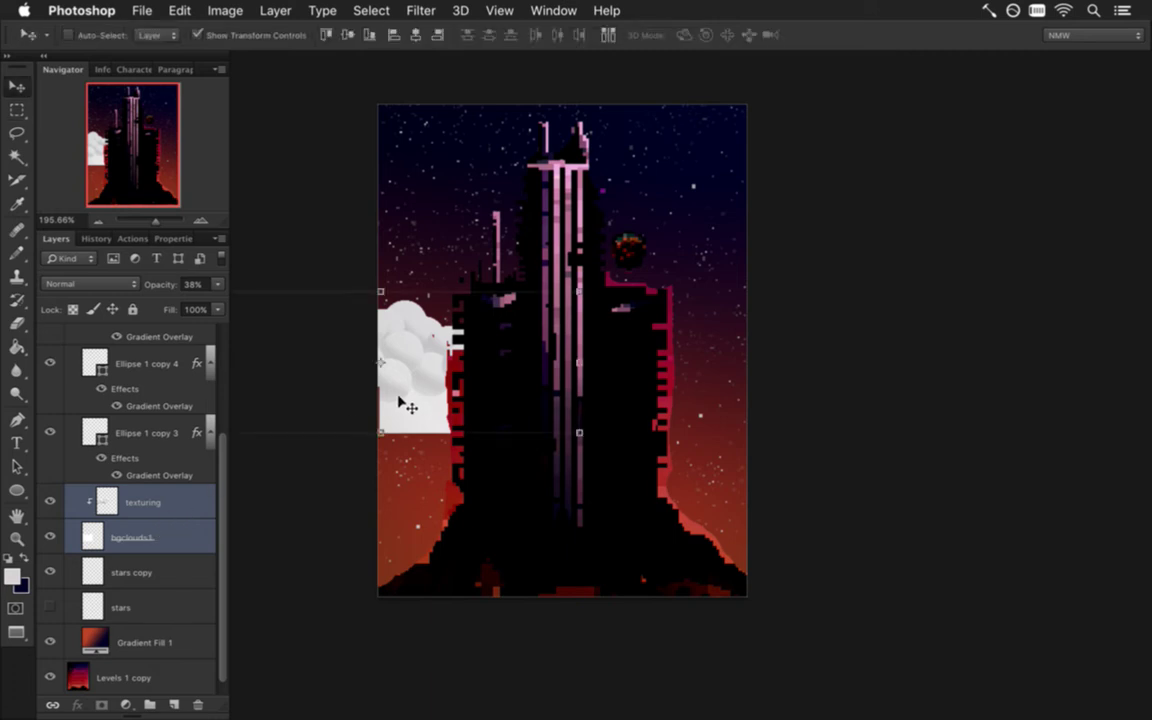
drag(425, 348, 607, 537)
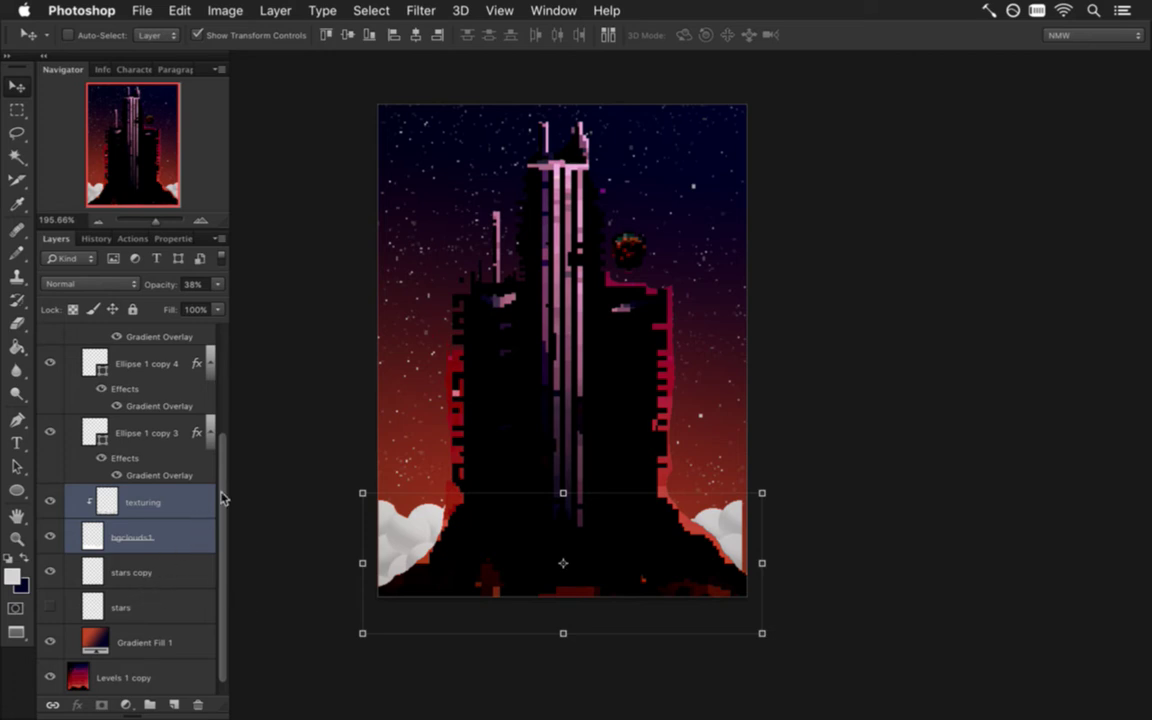
drag(224, 494, 196, 362)
drag(95, 667, 122, 330)
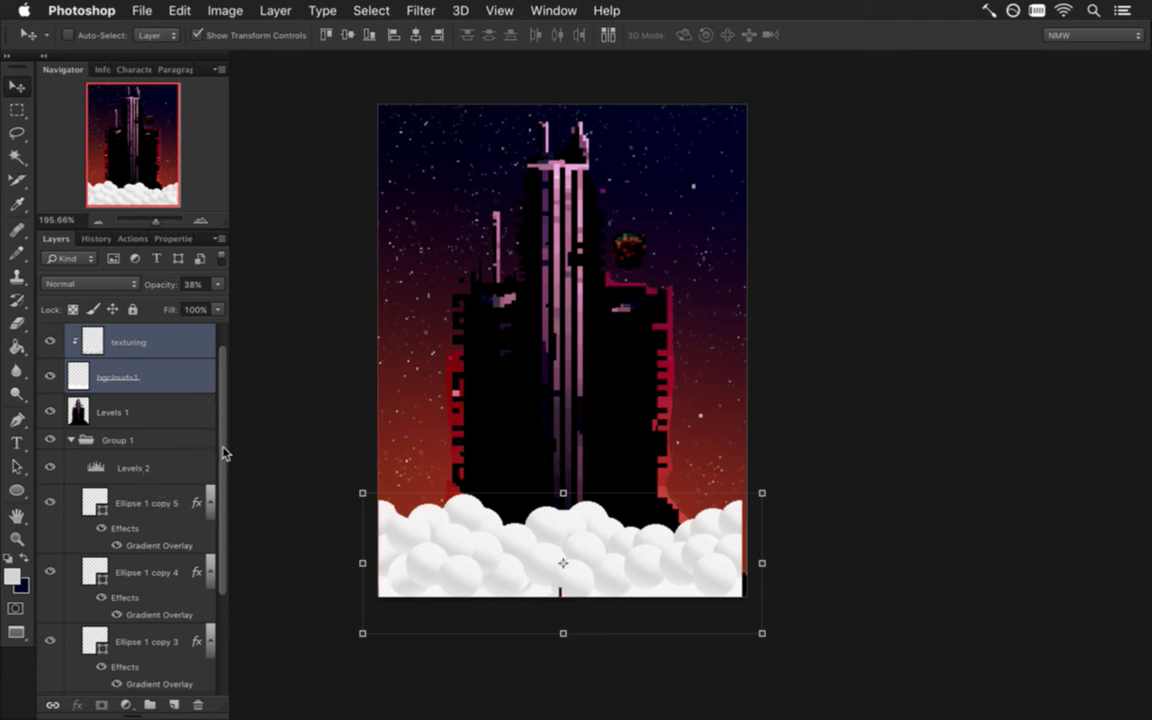
- Create a new layer group above stars copy and put stars copy, stars and Gradient Fill 1 inside it
scroll(210, 460, down, 4)
click(160, 567)
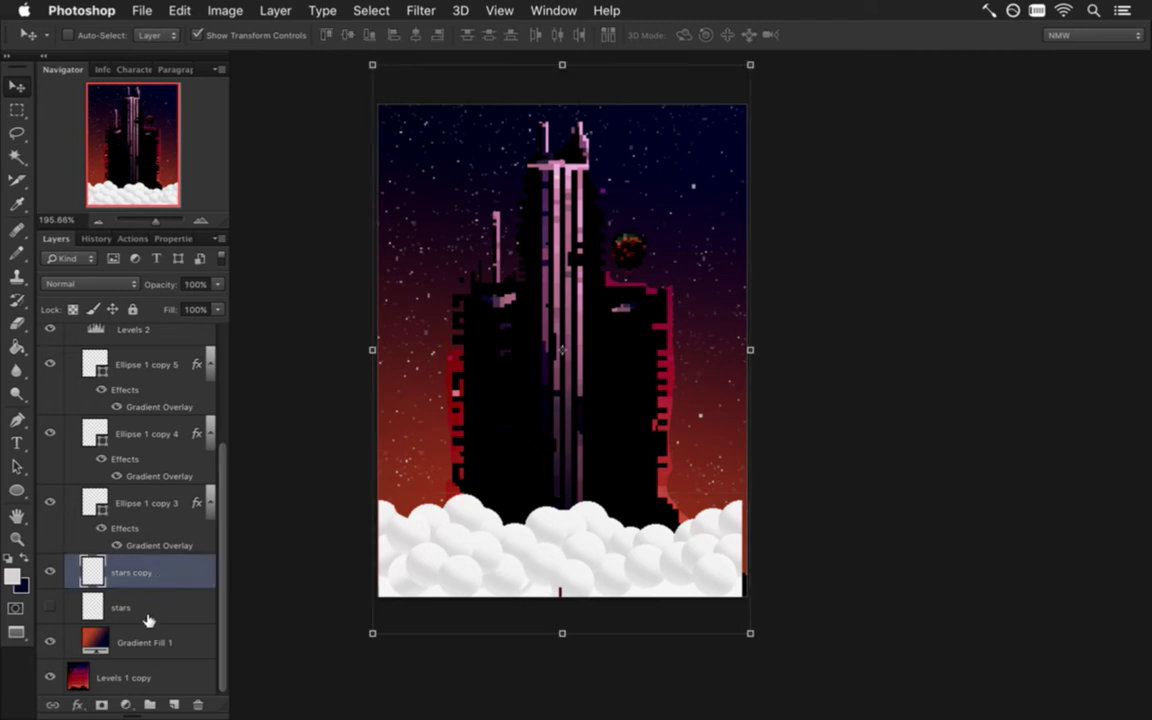
click(152, 640)
click(133, 573)
click(140, 678)
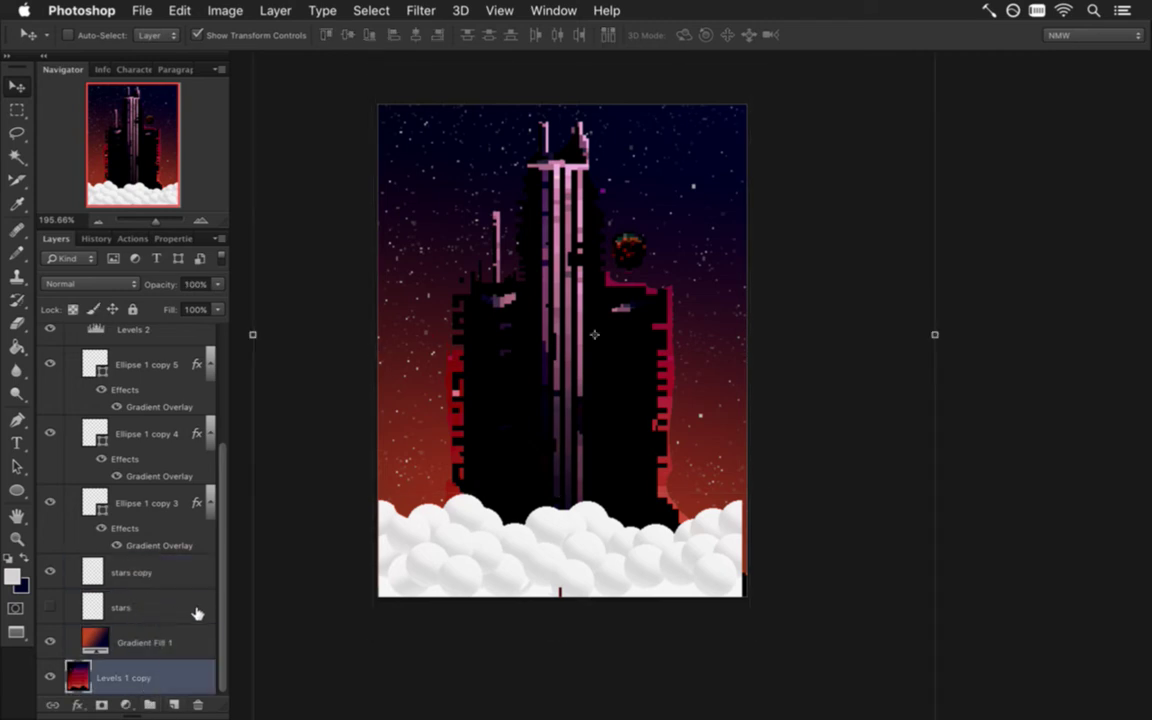
click(140, 572)
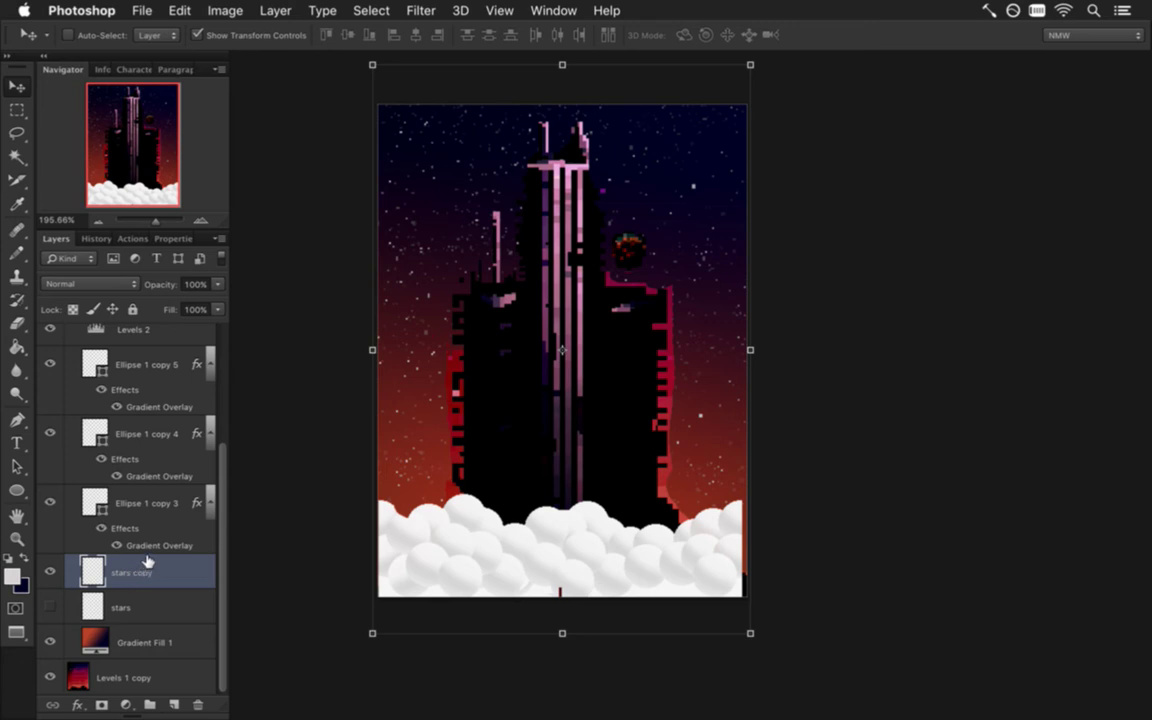
click(149, 704)
mouse_move(140, 591)
mouse_down()
mouse_move(150, 622)
mouse_move(145, 598)
mouse_up()
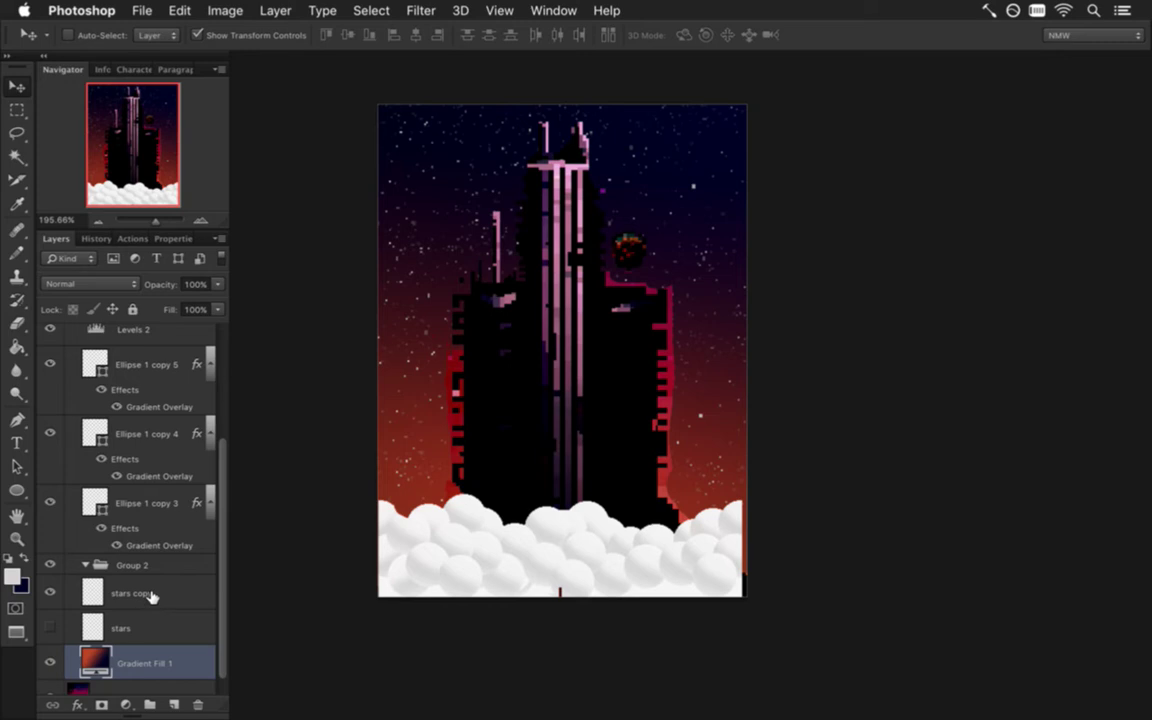
click(150, 595)
shift+click(155, 660)
drag(141, 612, 141, 581)
- Rename the new group as bg and move it out of Group 1, directly above Levels 1 copy
double_click(133, 566)
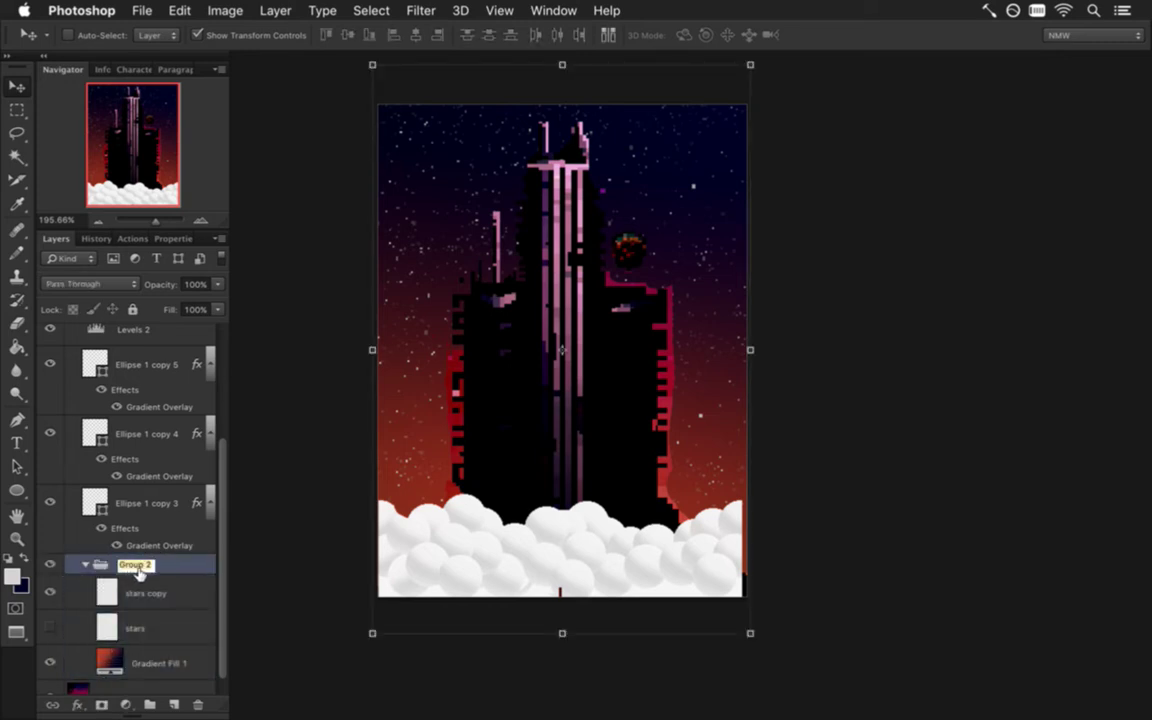
text(s)
text(g)
key(Return)
scroll(200, 550, down, 1)
drag(158, 544, 104, 662)
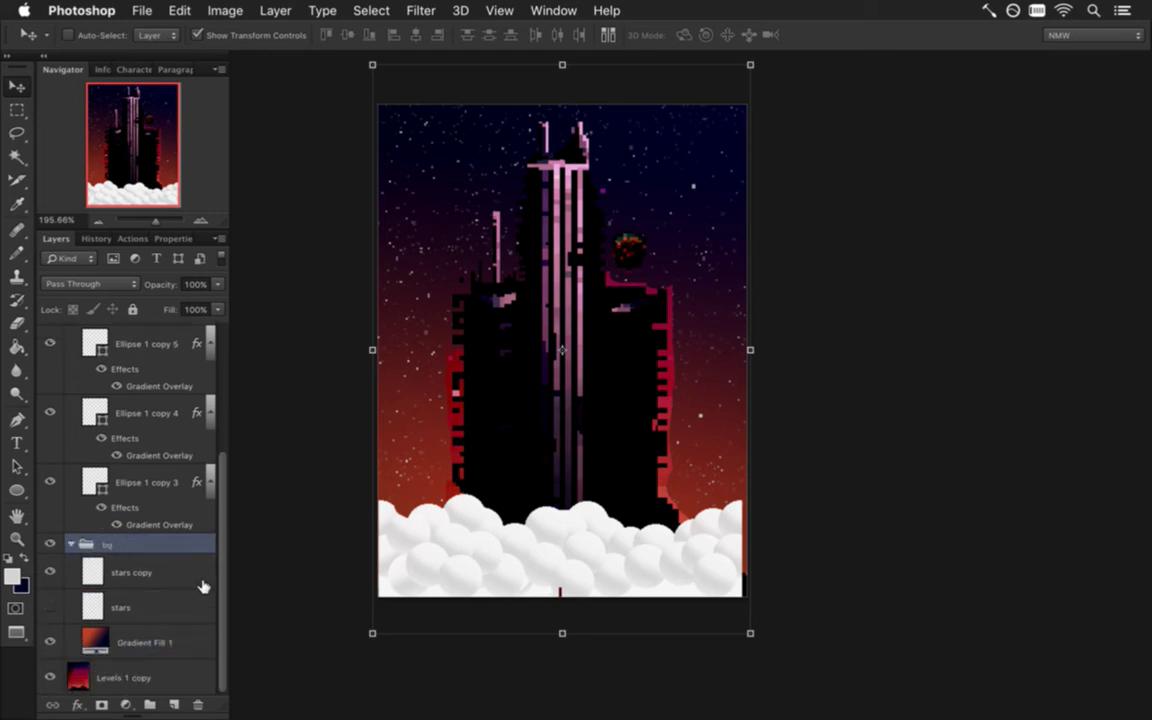
- Rename Group 1 as light and collapse it
scroll(207, 510, up, 5)
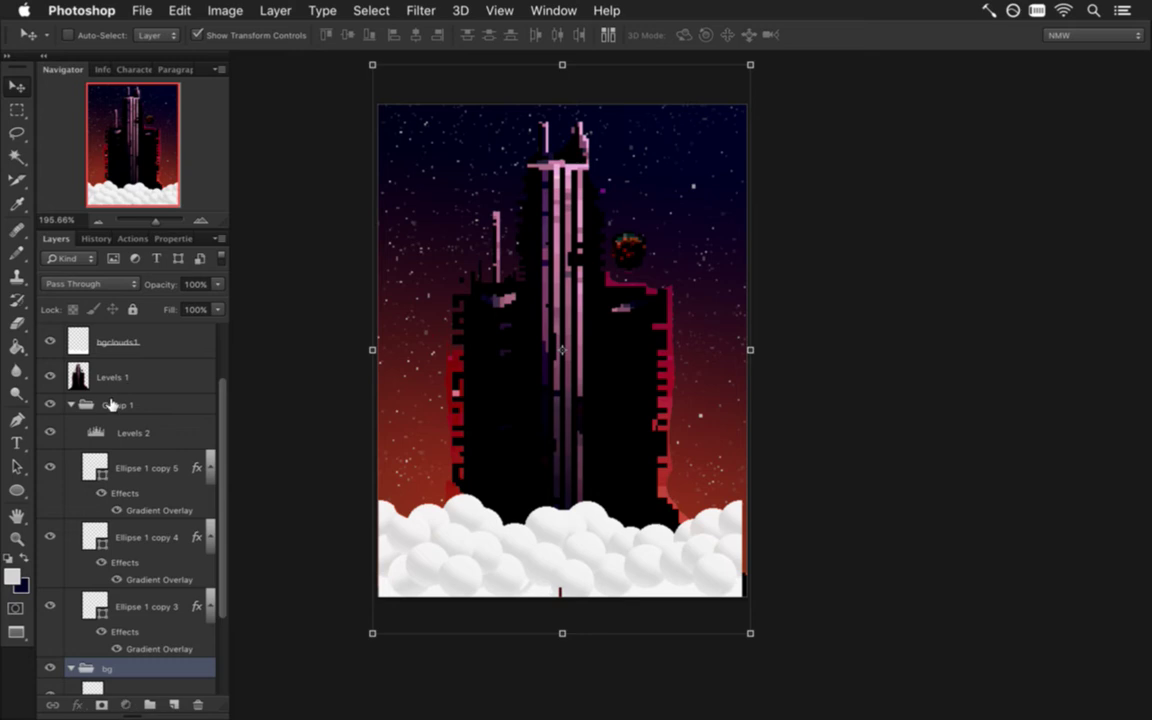
double_click(116, 405)
key(BackSpace)
text(light)
key(Return)
click(71, 402)
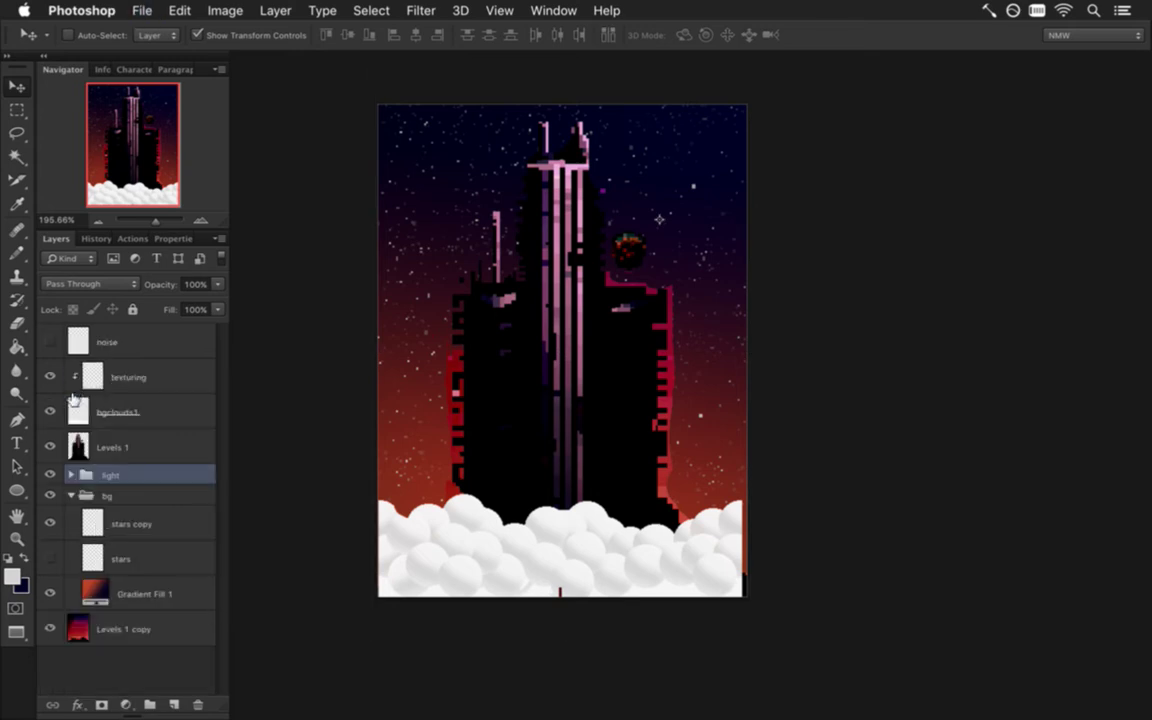
- Move the light group to the top of the layer stack, place the noise layer inside it and show noise
drag(80, 476, 90, 306)
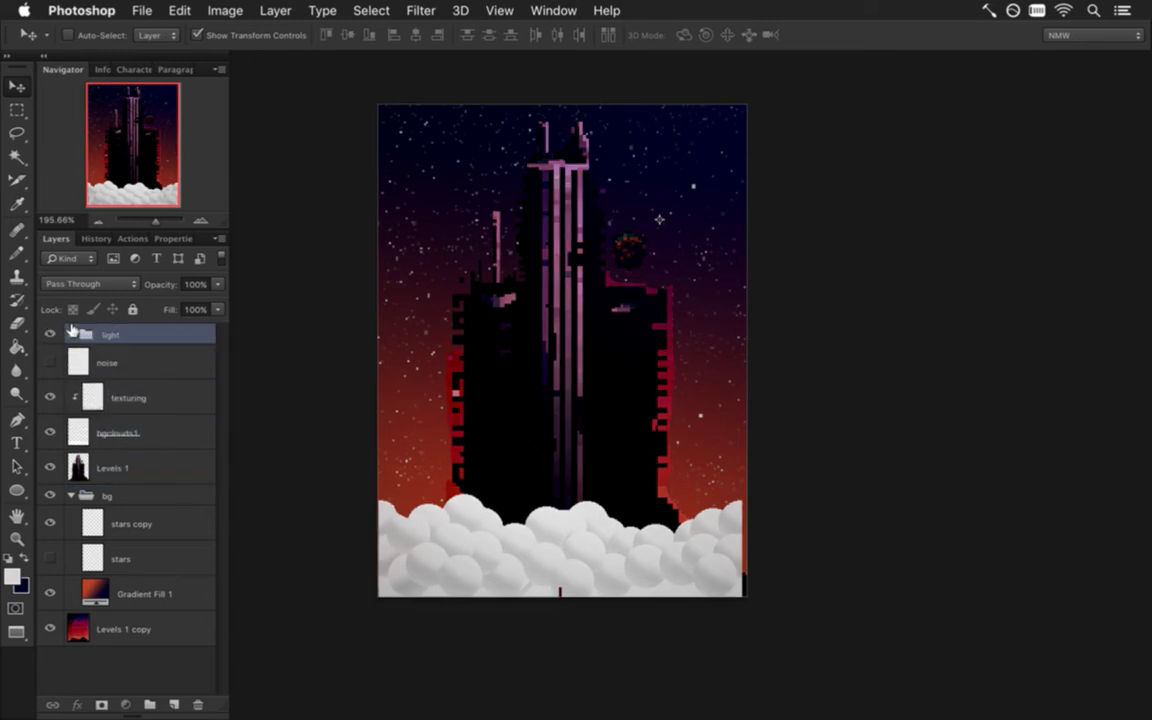
click(71, 335)
drag(80, 598, 105, 345)
click(50, 362)
click(73, 335)
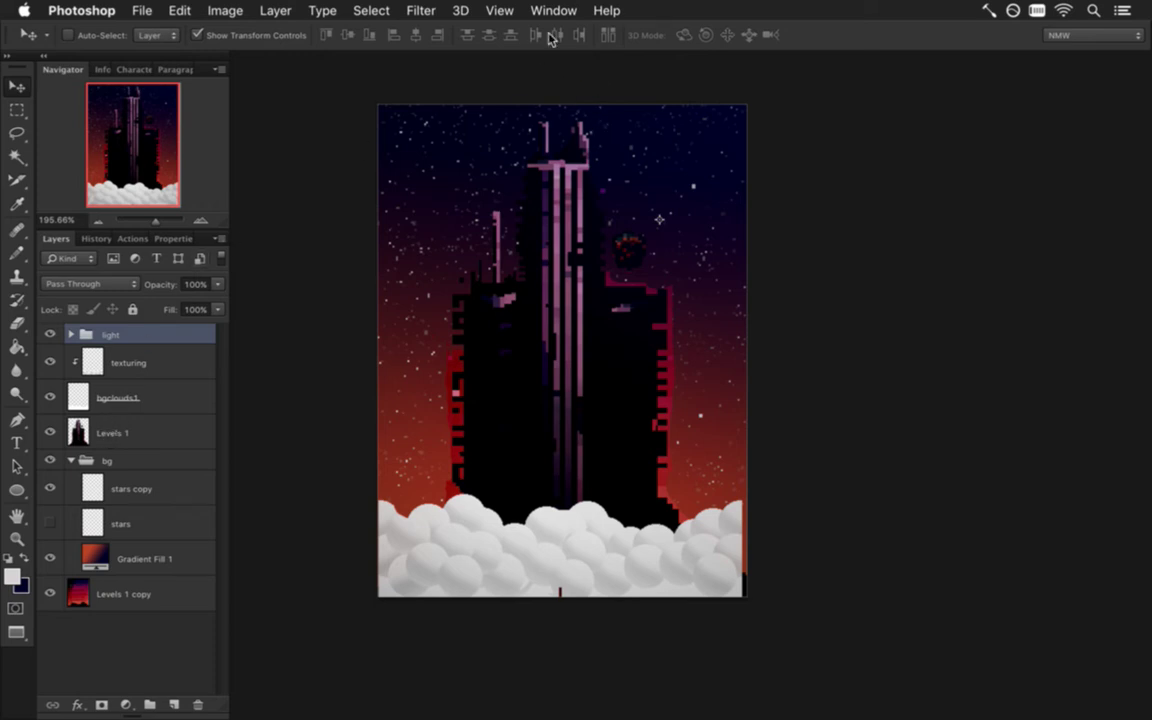
- Compare the canvas sizes of SceneTowerPreviewBg.psd and SceneTowerPreview.psd, ending back in SceneTowerPreviewBg.psd
key(super+alt+c)
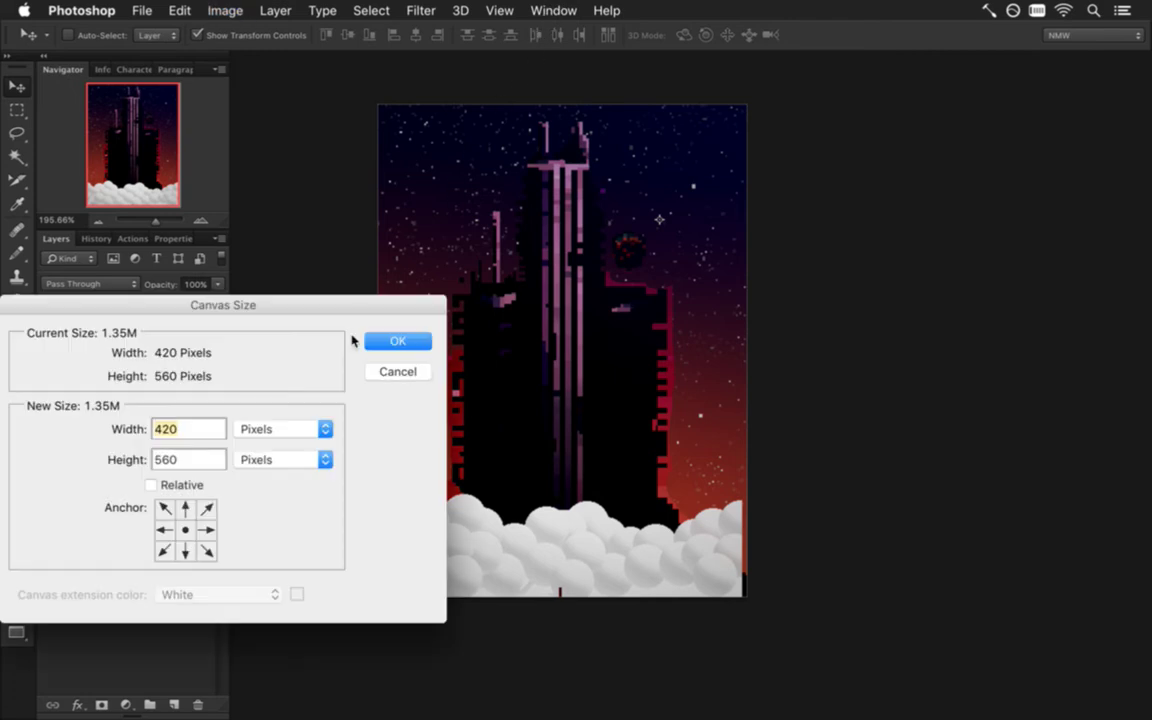
click(397, 341)
click(553, 10)
click(597, 659)
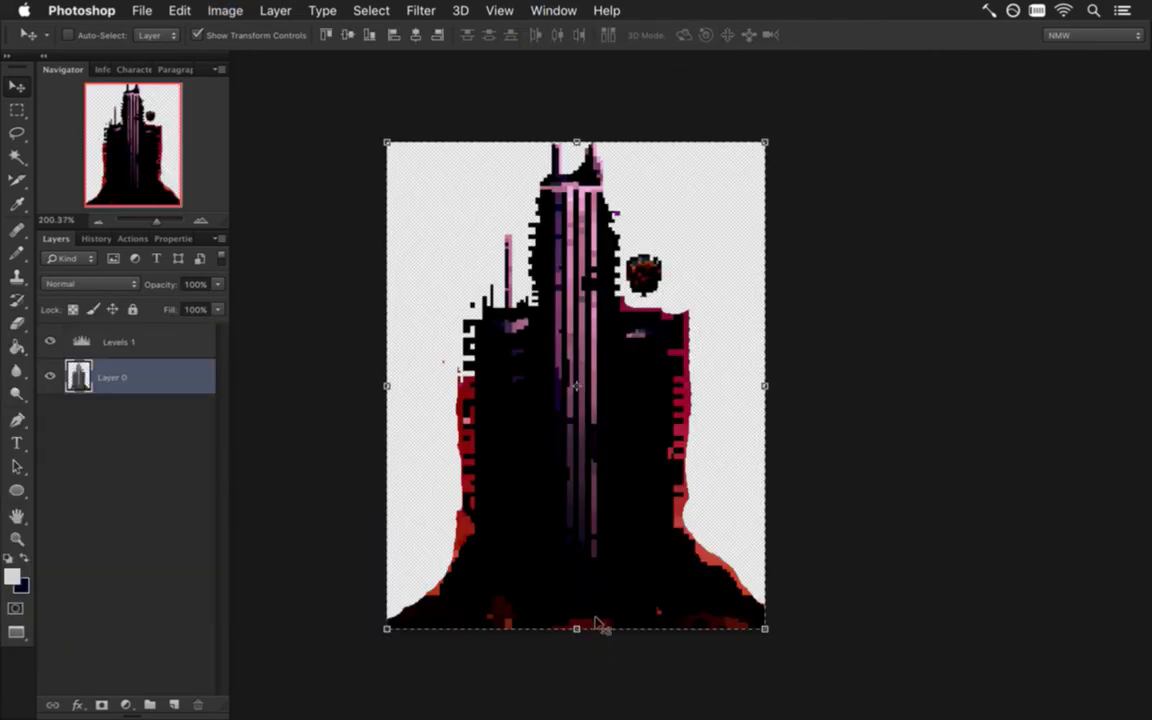
key(super+alt+c)
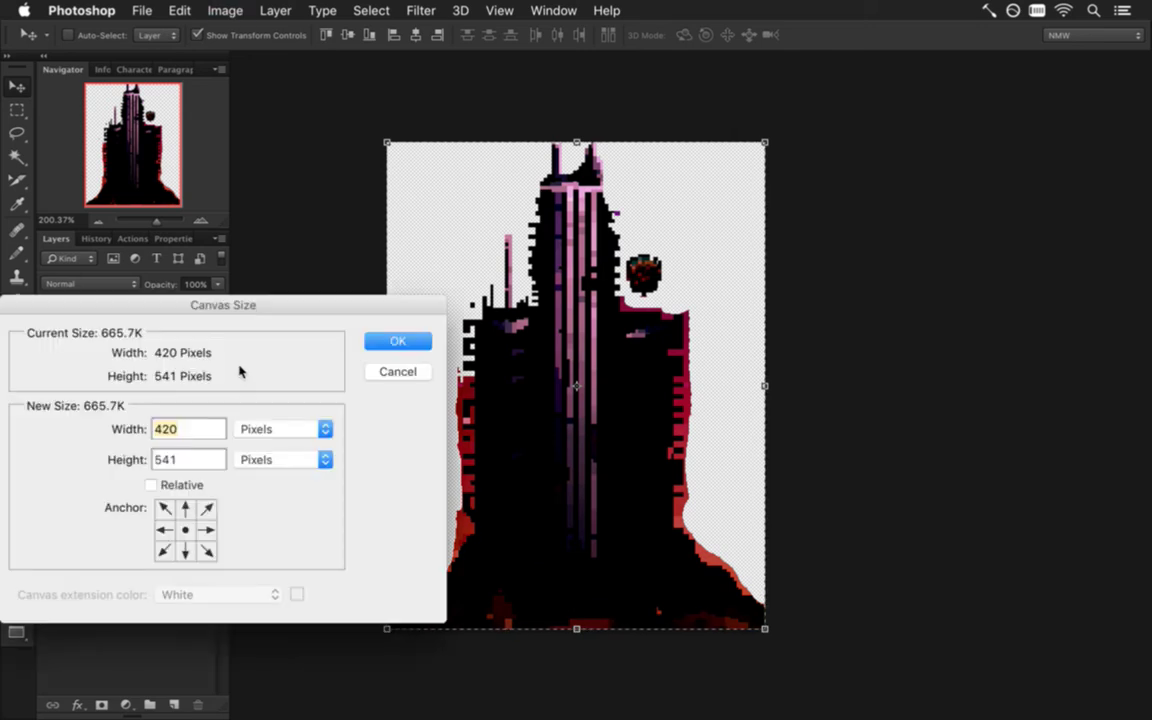
click(397, 341)
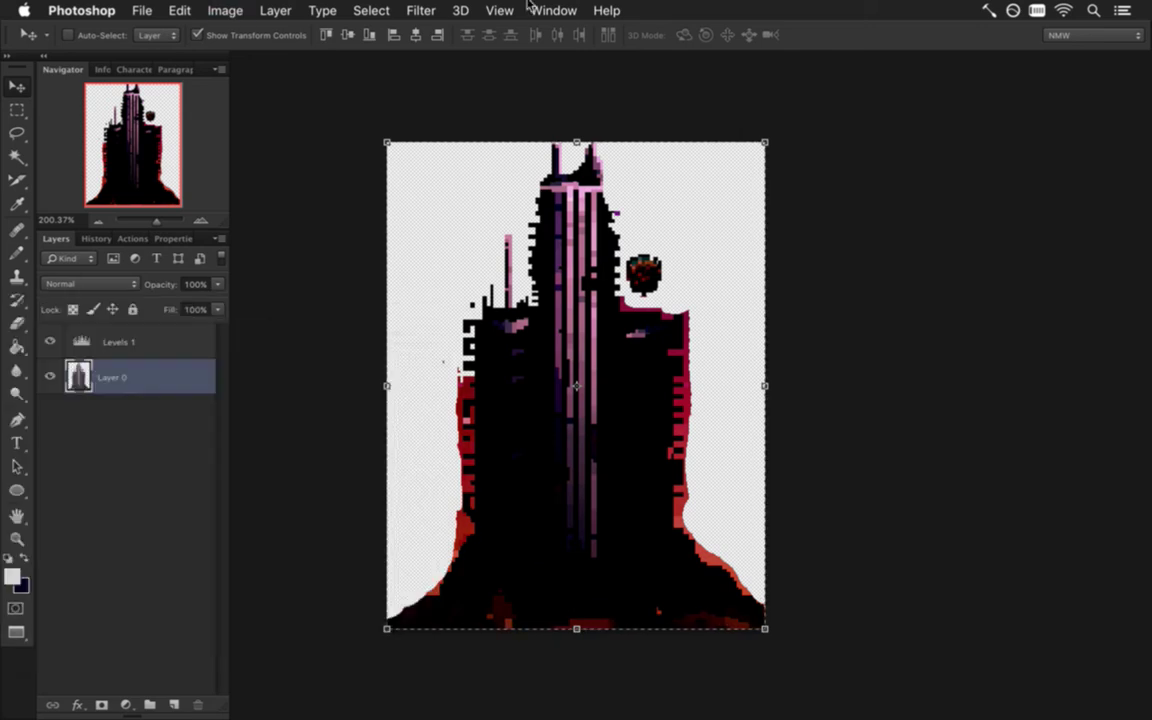
click(553, 10)
click(557, 665)
key(ctrl+Tab)
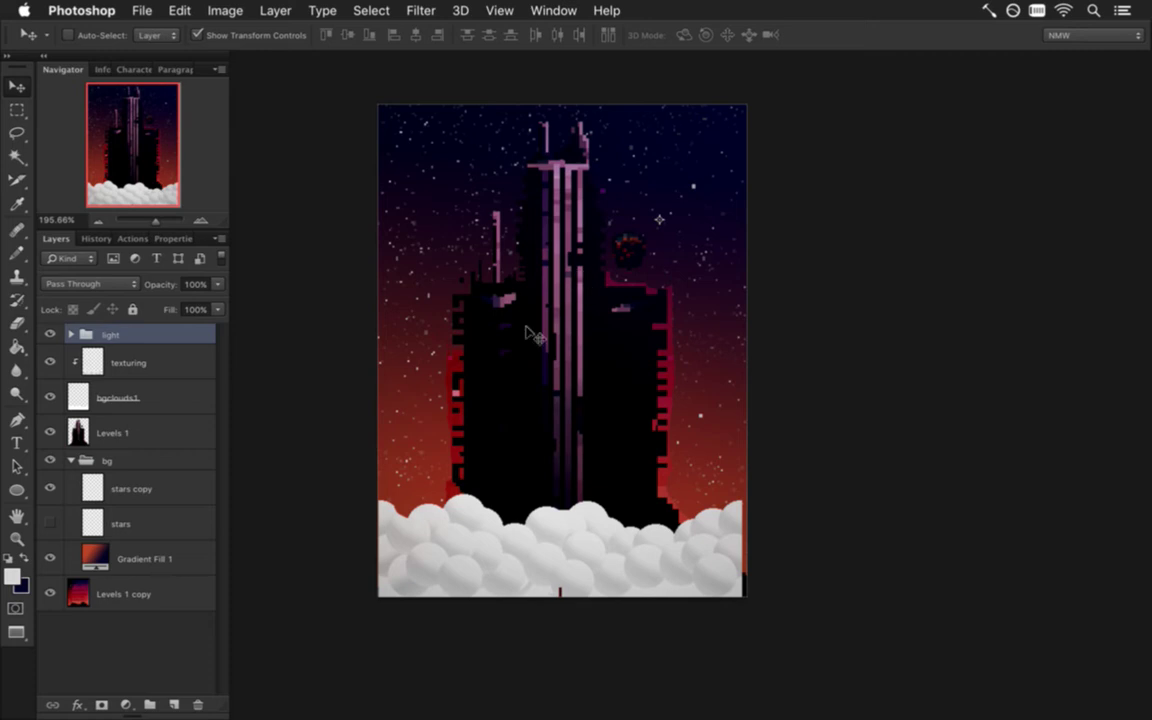
- Set the bgclouds1 layer's opacity to 100% and move it together with texturing below the Levels 1 tower layer
click(113, 398)
click(219, 285)
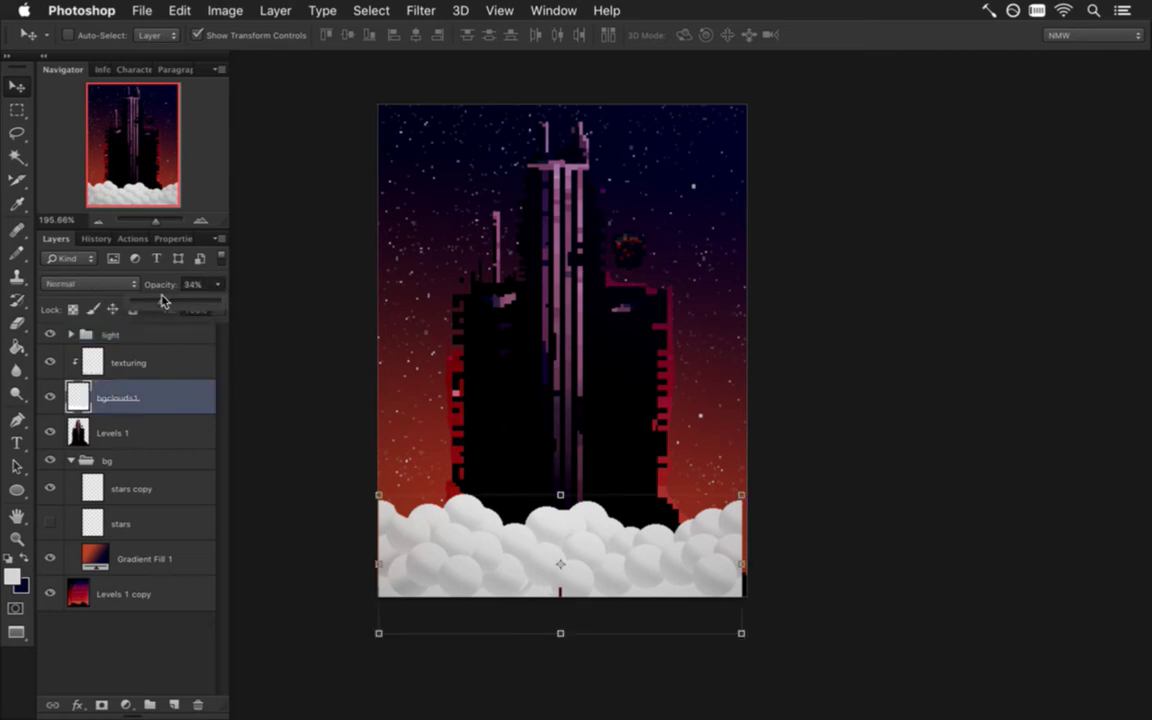
drag(211, 301, 164, 301)
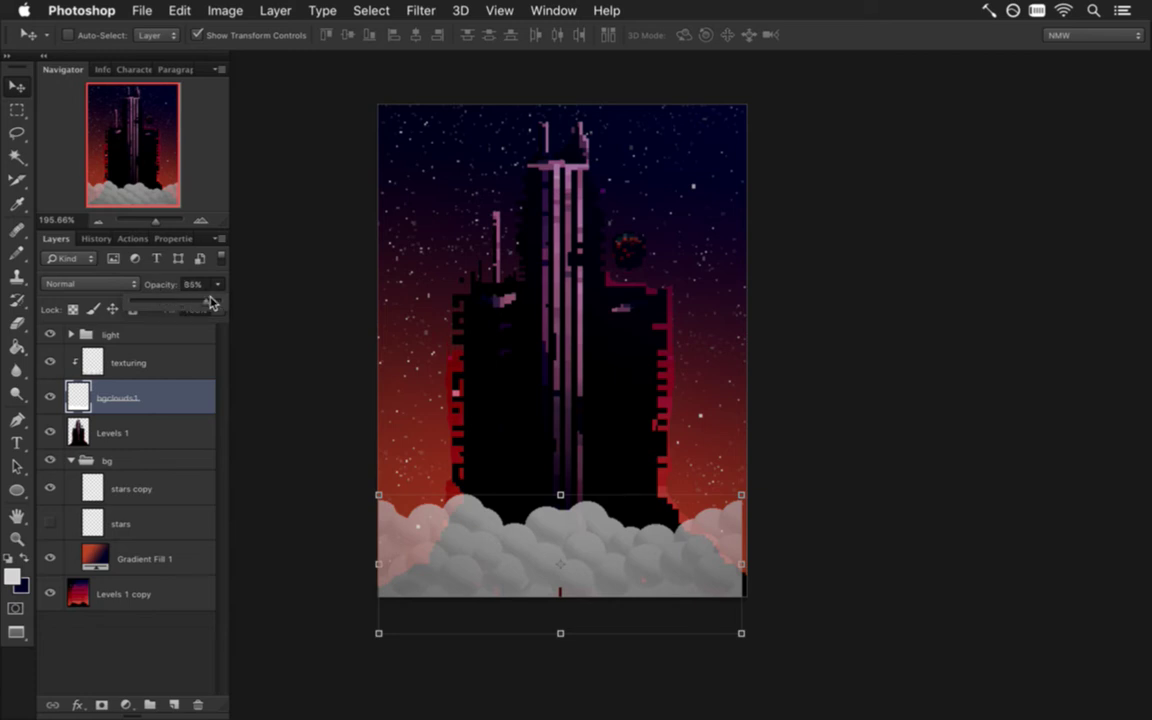
drag(193, 301, 216, 301)
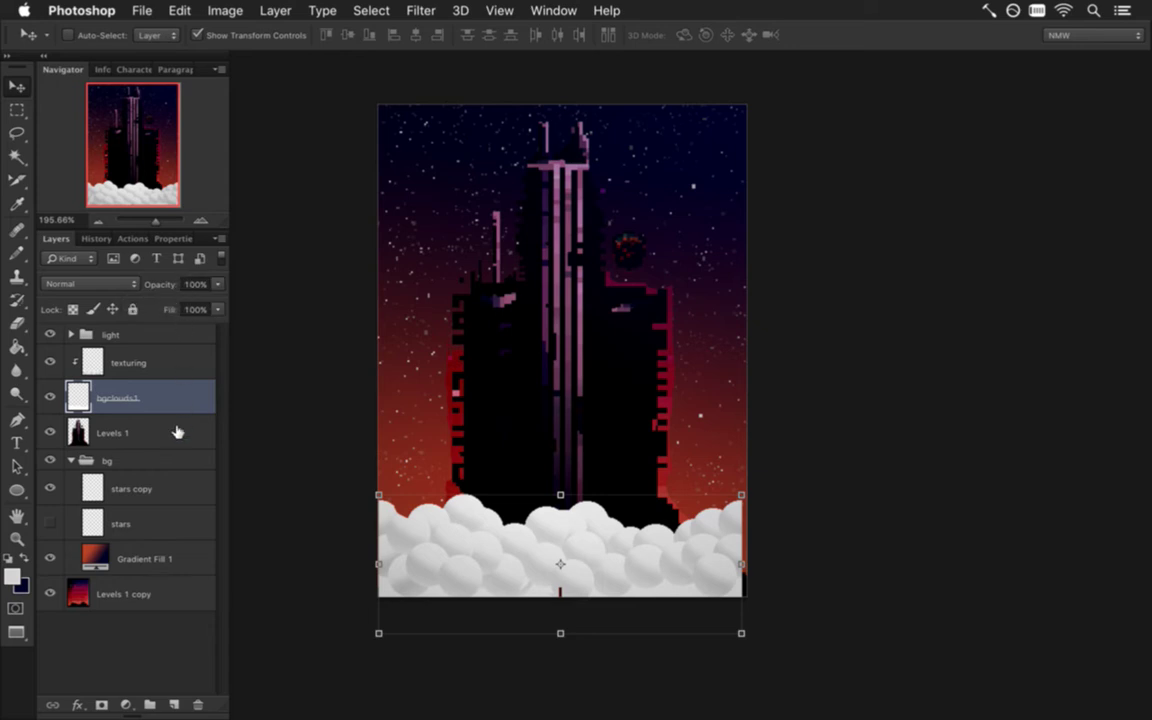
shift+click(118, 360)
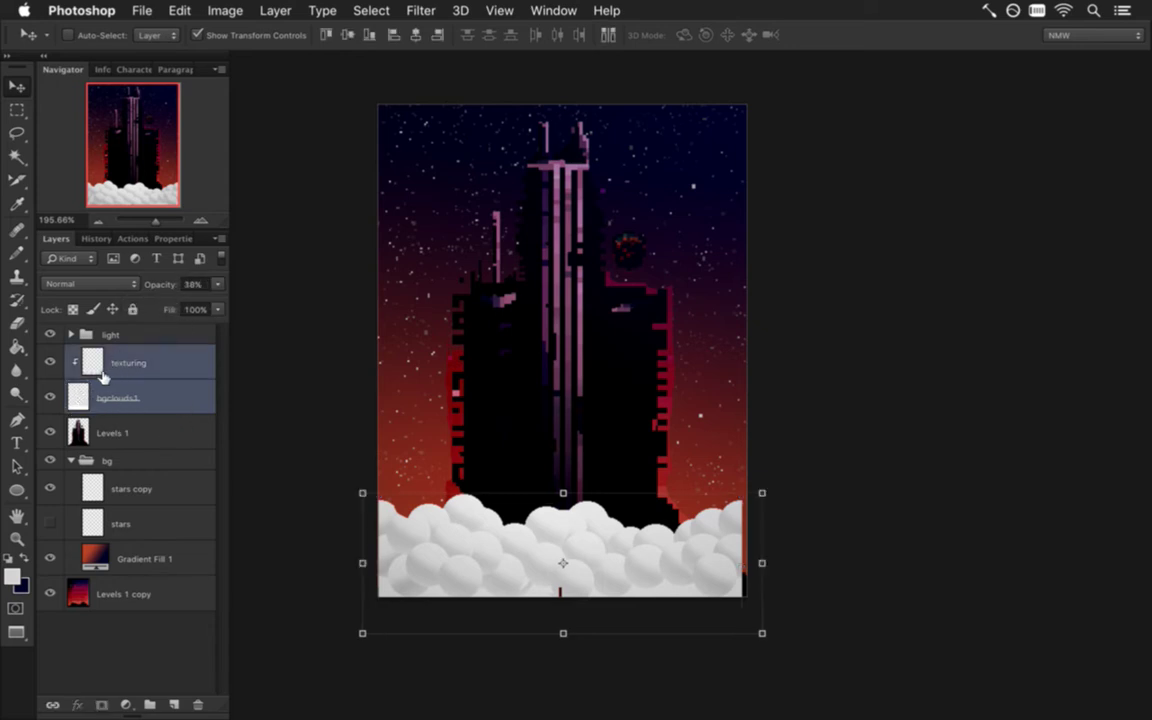
drag(70, 360, 106, 440)
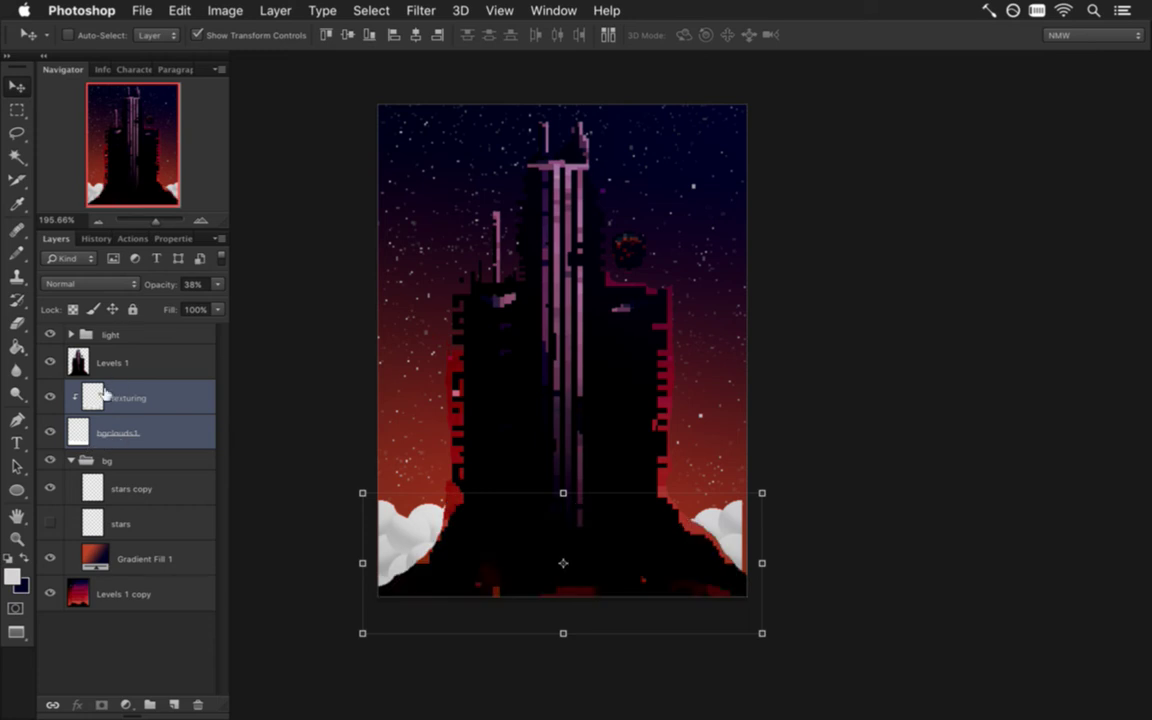
- Try out different blend modes on the bgclouds1 layer, from Linear Burn through Color Dodge, Overlay, Hard Light and Pin Light
click(118, 436)
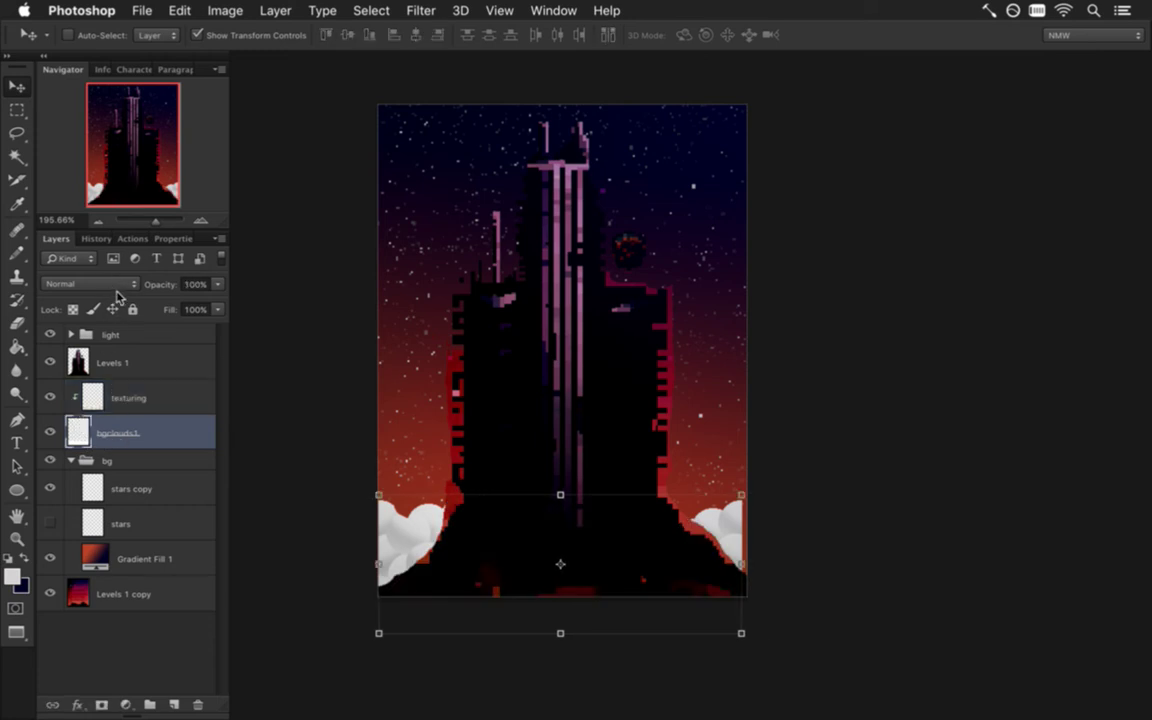
key(m)
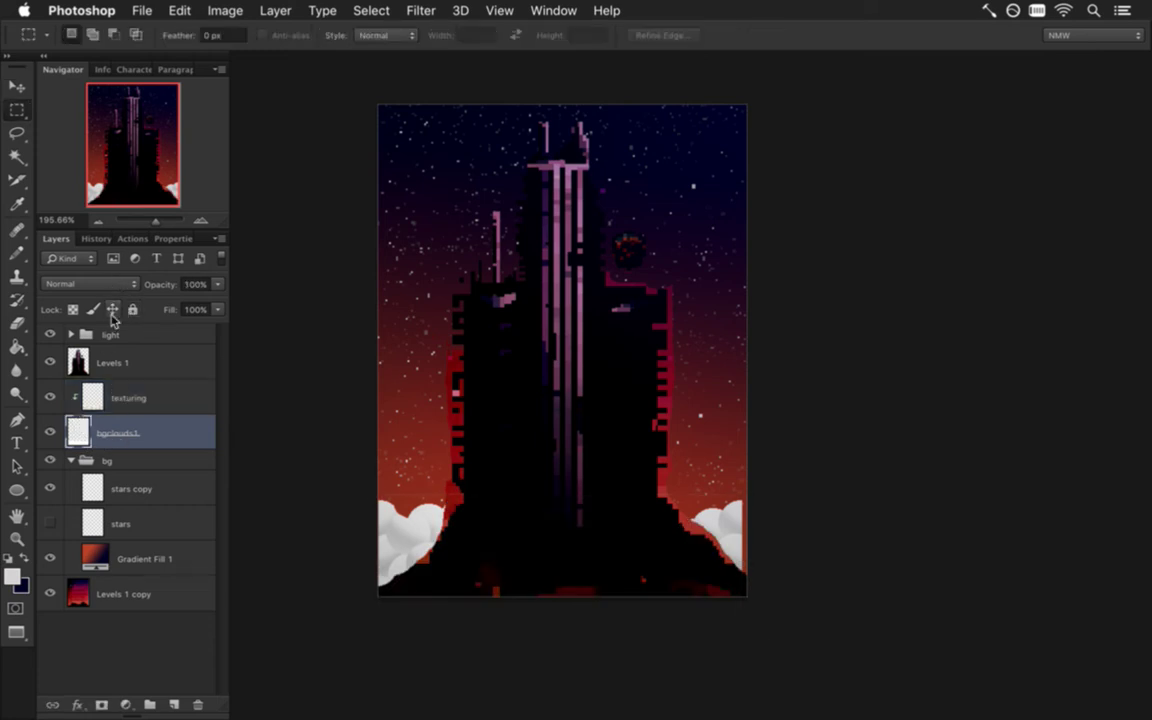
key(alt+shift+b)
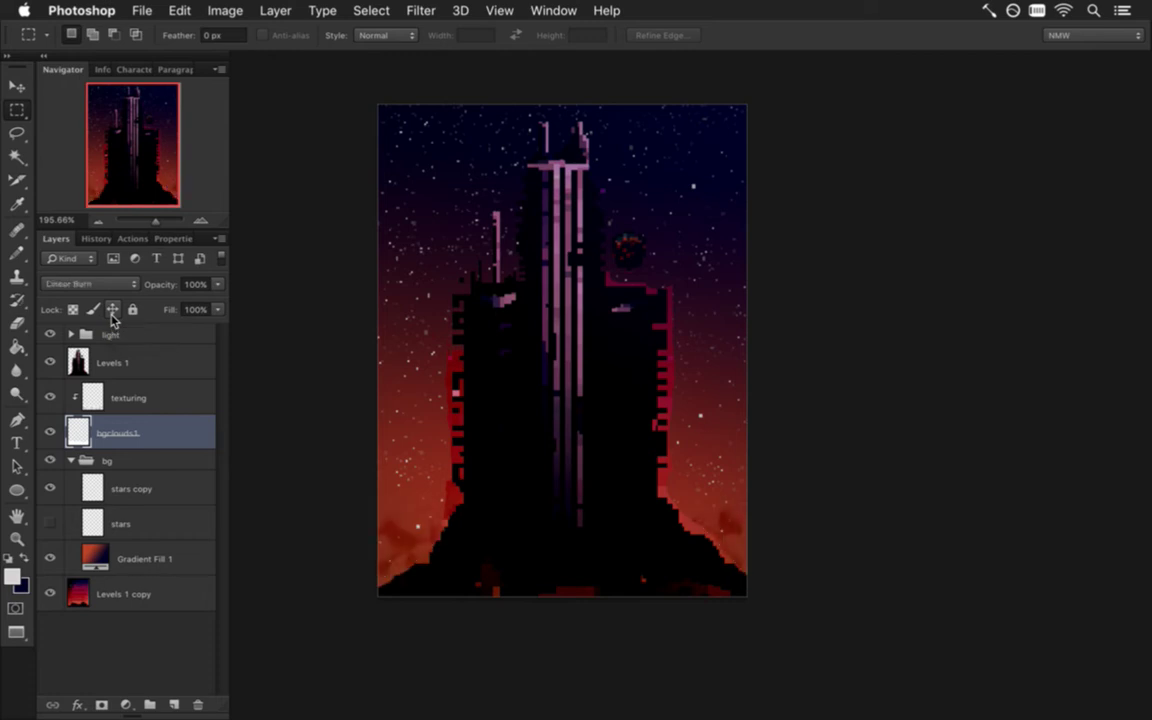
key(shift+plus)
key(shift+plus)
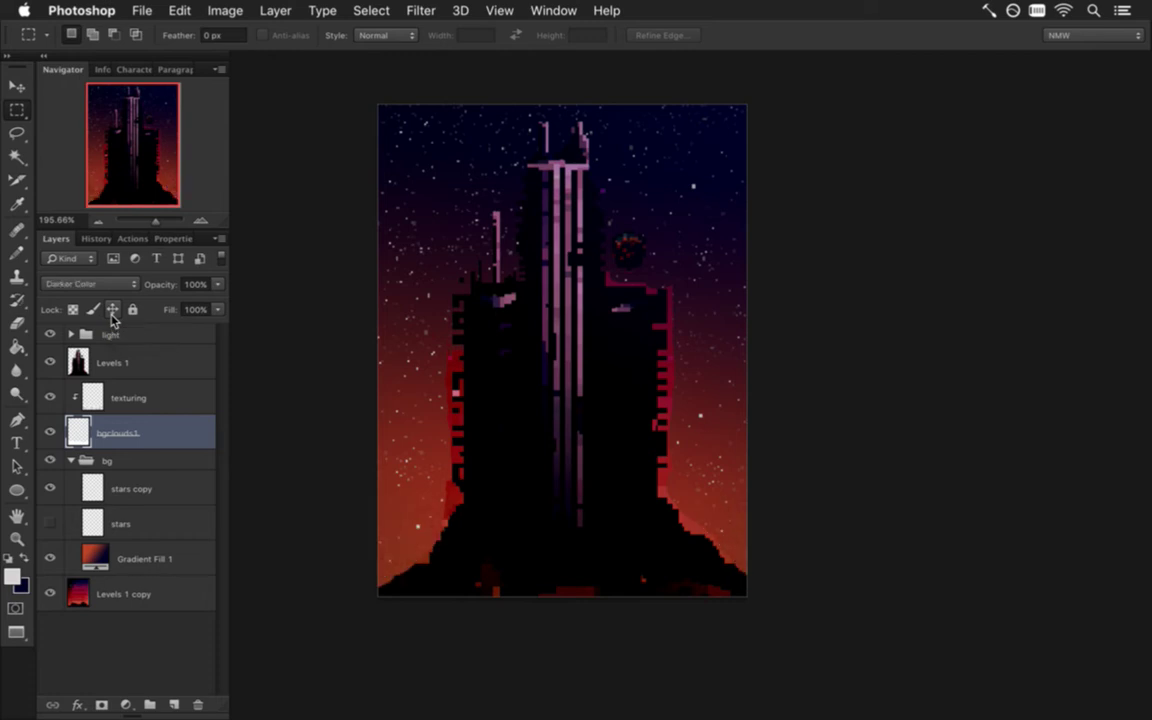
key(shift+plus)
key(shift+plus)
key(shift+plus)
key(shift+plus)
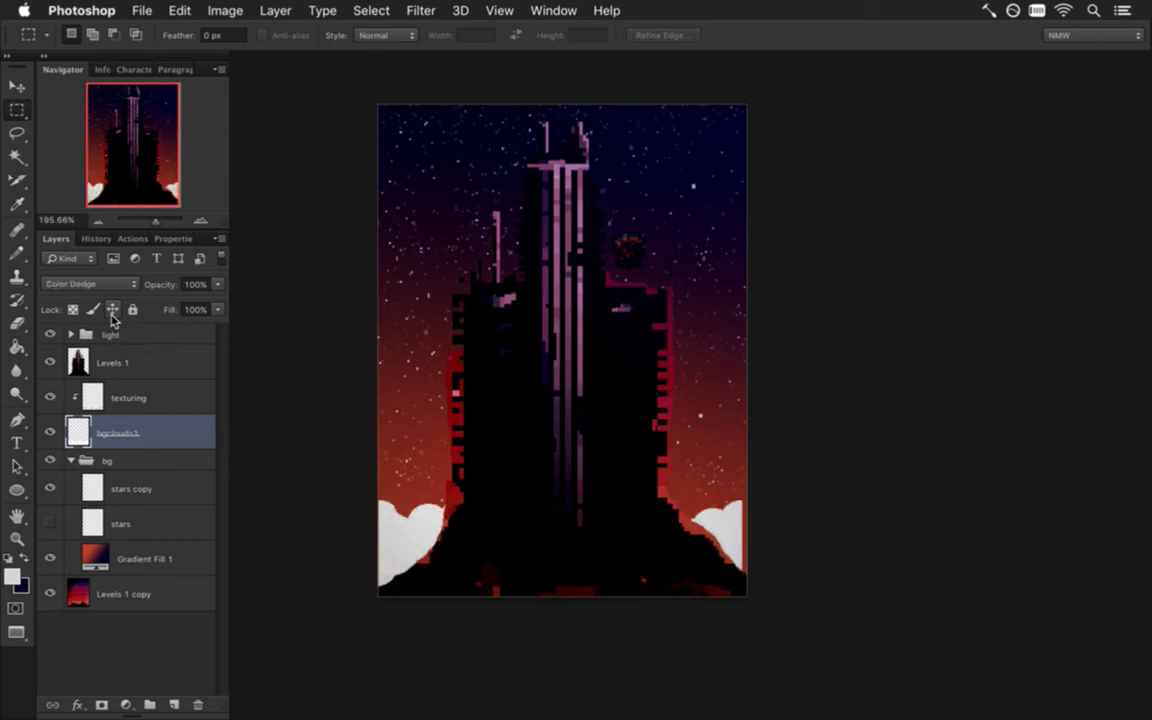
key(shift+plus)
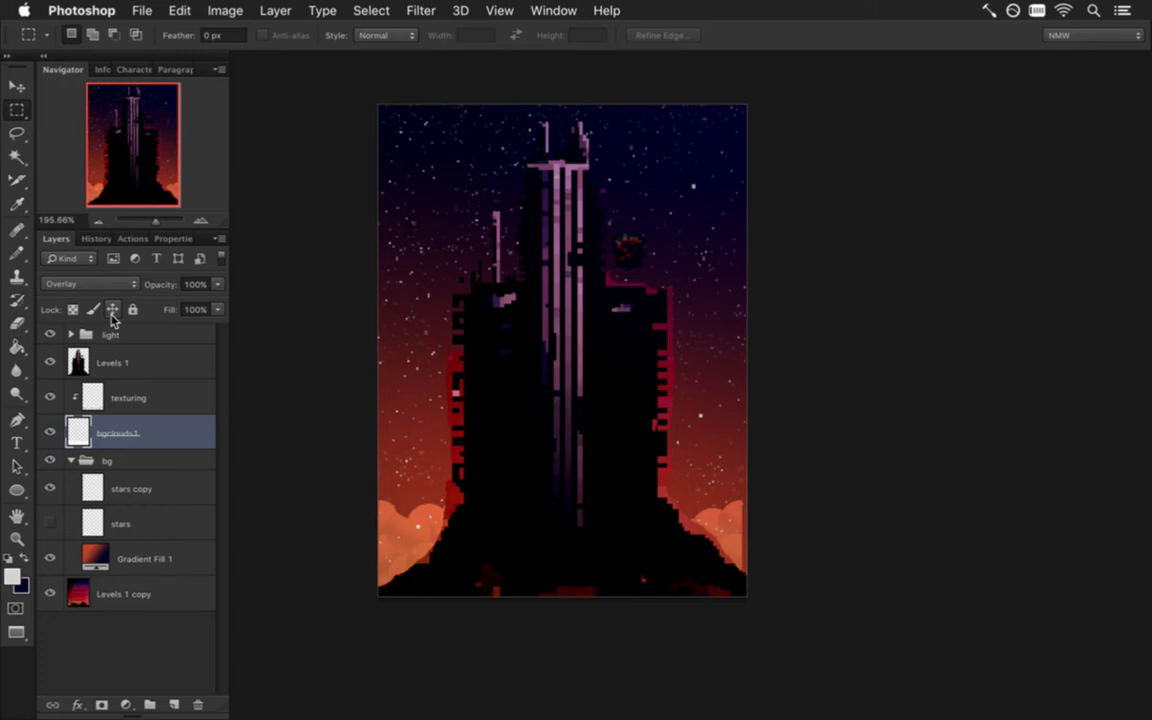
key(shift+plus)
key(shift+plus)
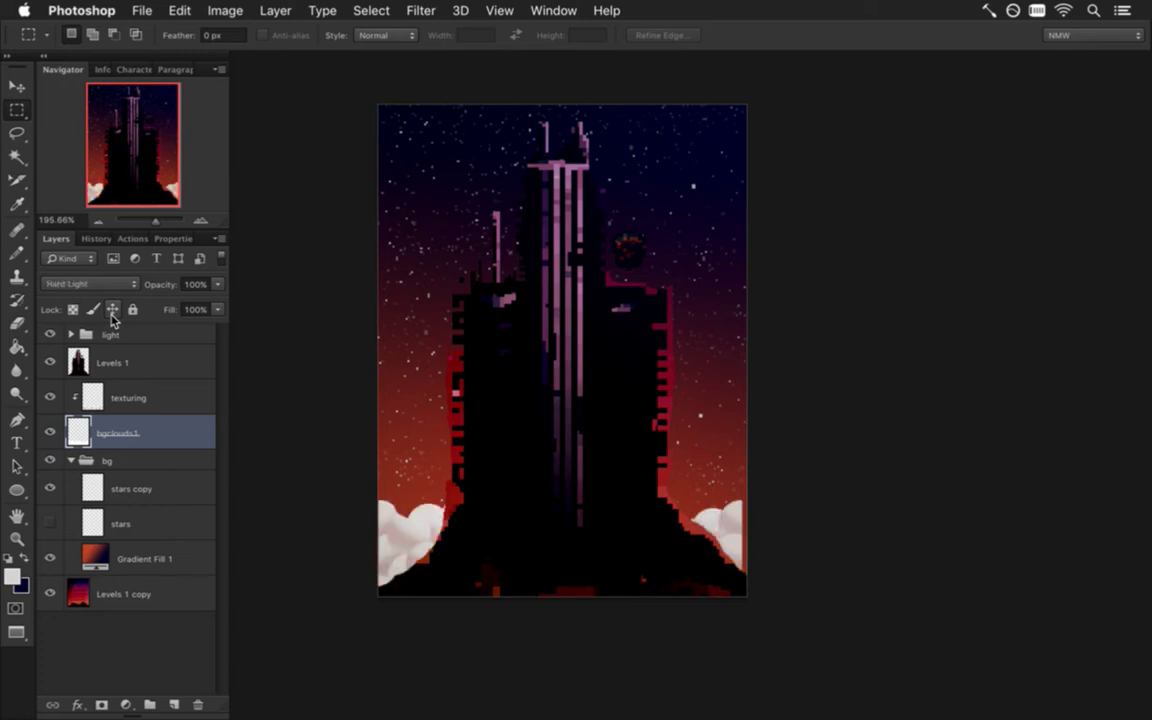
key(shift+plus)
key(shift+plus)
key(shift+plus)
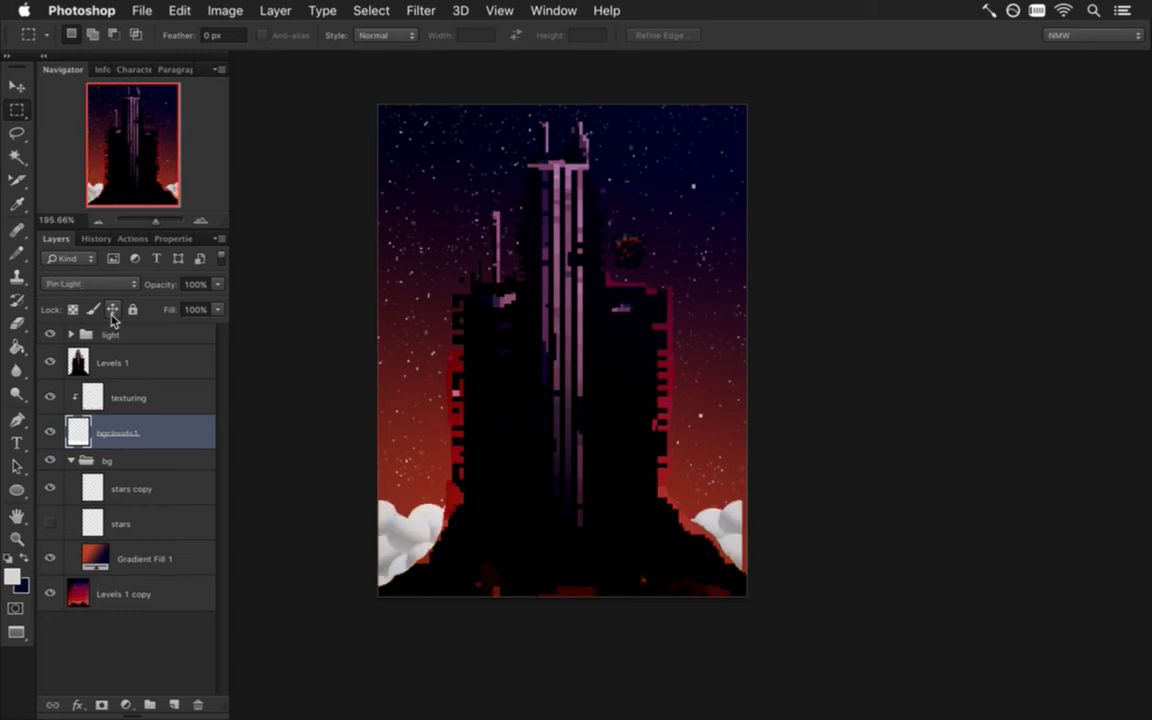
key(shift+plus)
key(shift+plus)
key(shift+plus)
key(shift+plus)
key(shift+plus)
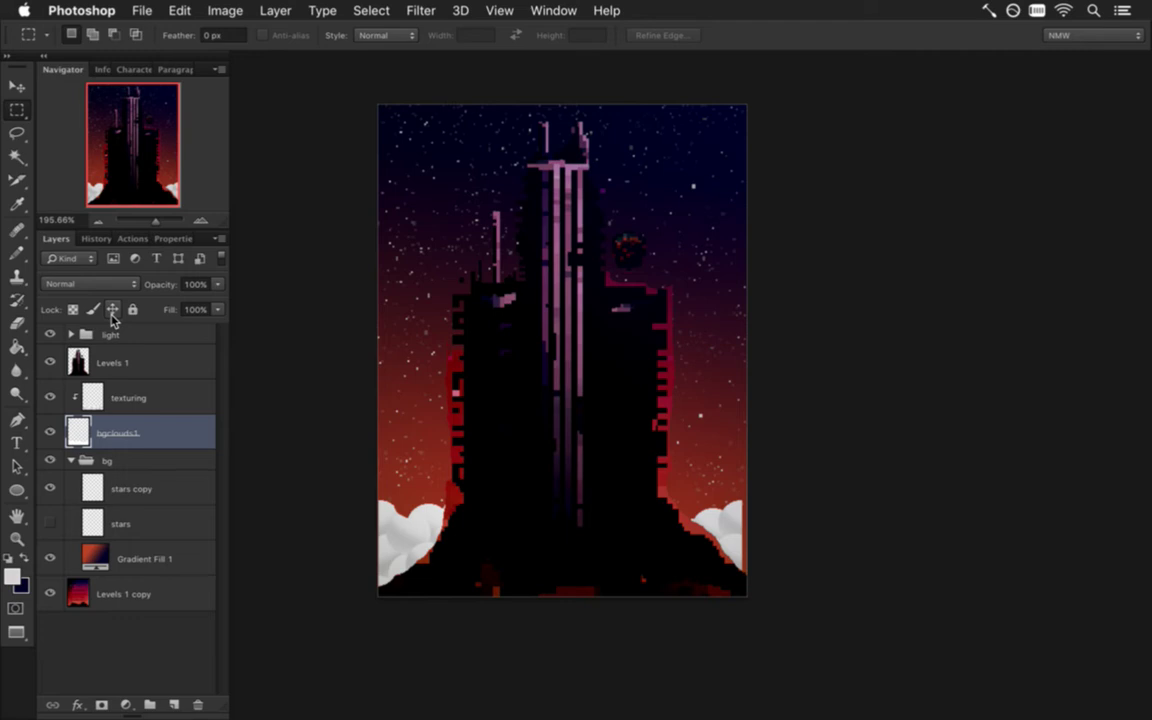
key(shift+plus)
key(shift+plus)
key(shift+plus)
key(shift+plus)
key(shift+plus)
key(shift+plus)
key(shift+plus)
key(shift+plus)
key(shift+plus)
key(shift+plus)
key(shift+plus)
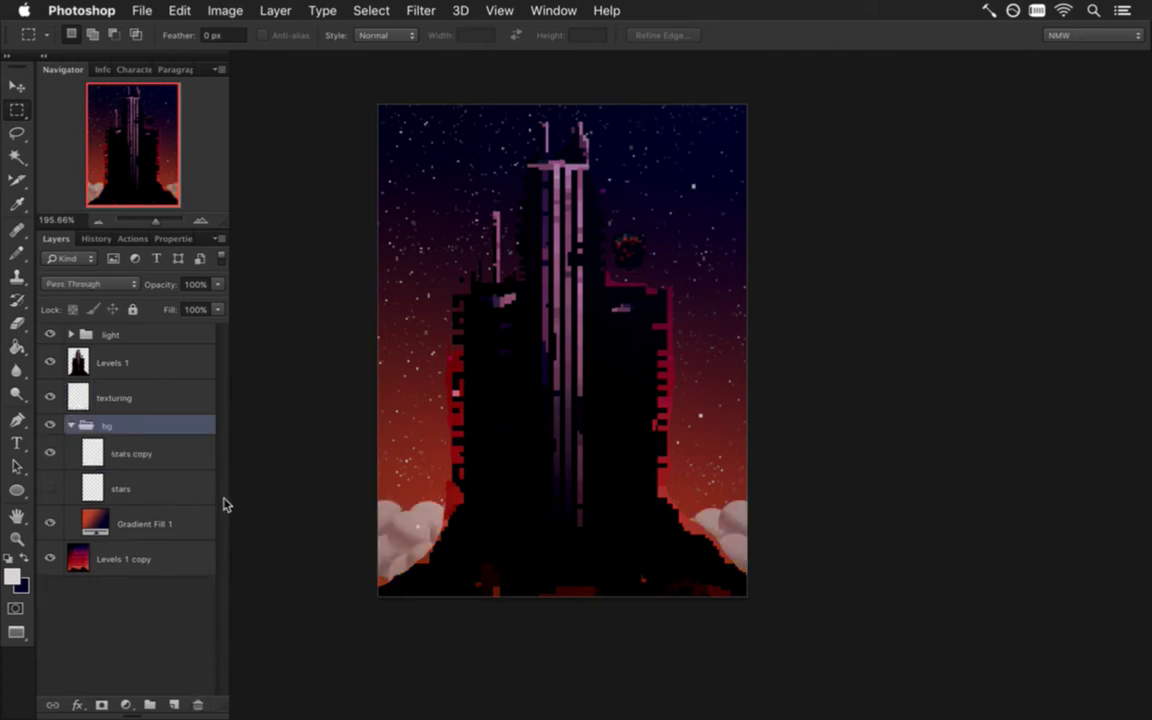
- Delete the texturing layer above the bg group
click(140, 401)
click(196, 702)
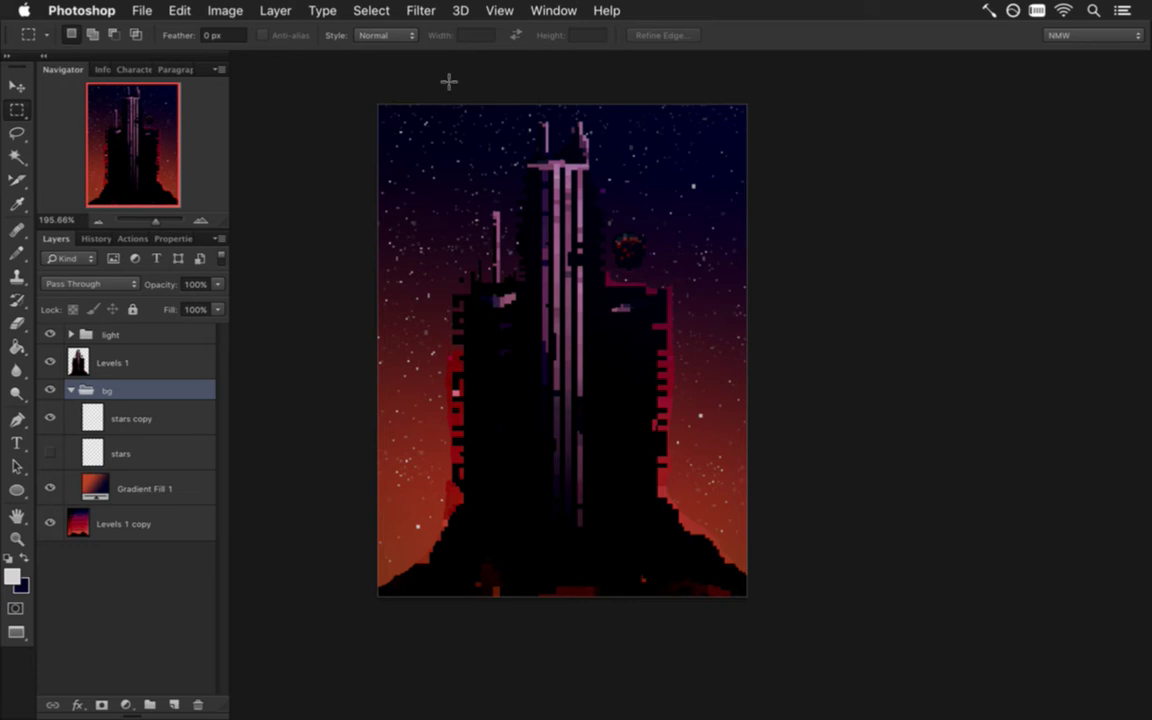
click(552, 8)
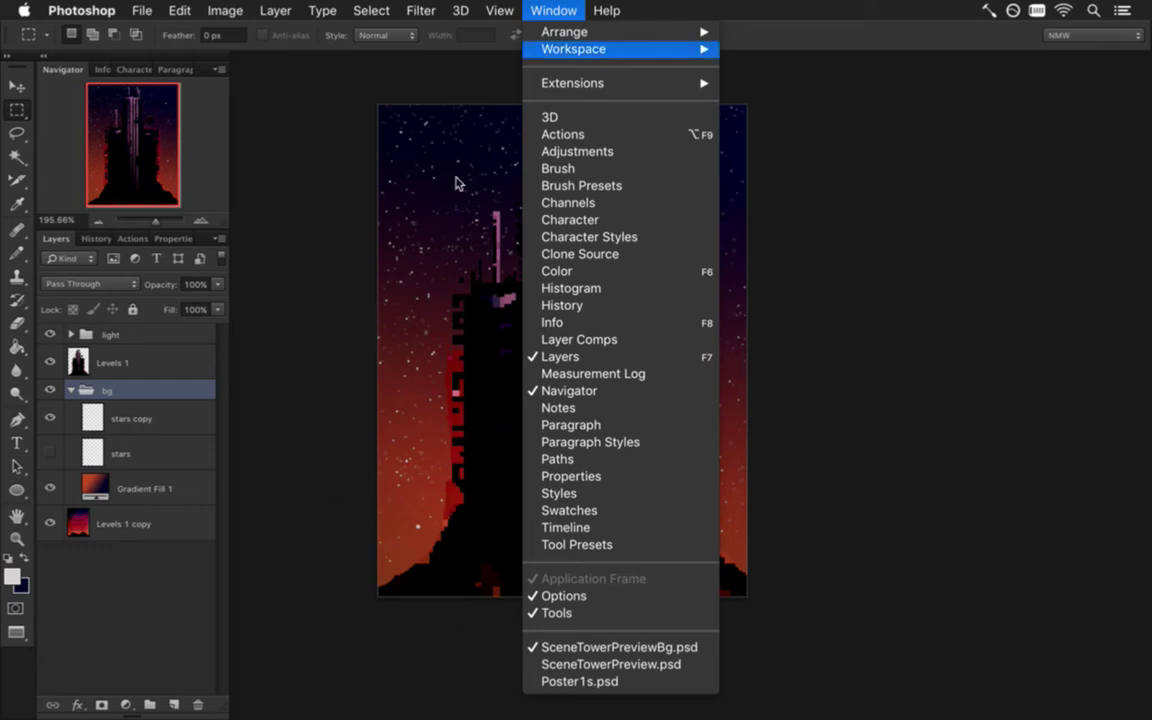
click(410, 64)
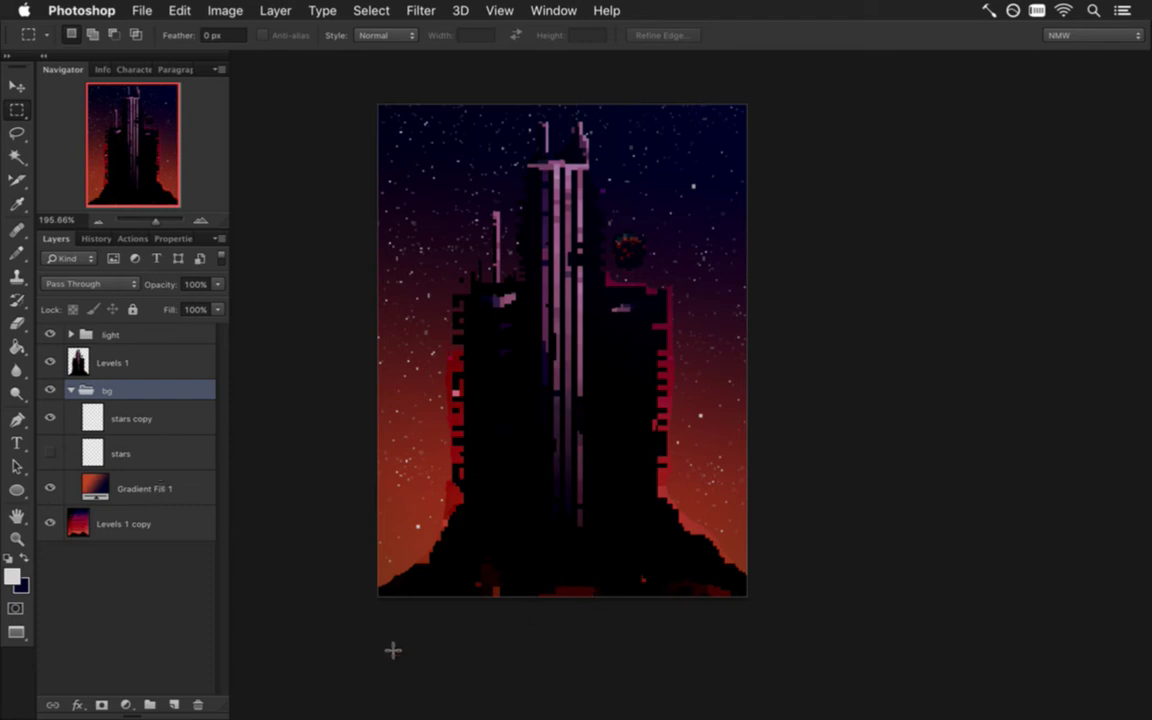
- Add a new layer above the Levels 1 tower layer and name it clouds fg
click(123, 362)
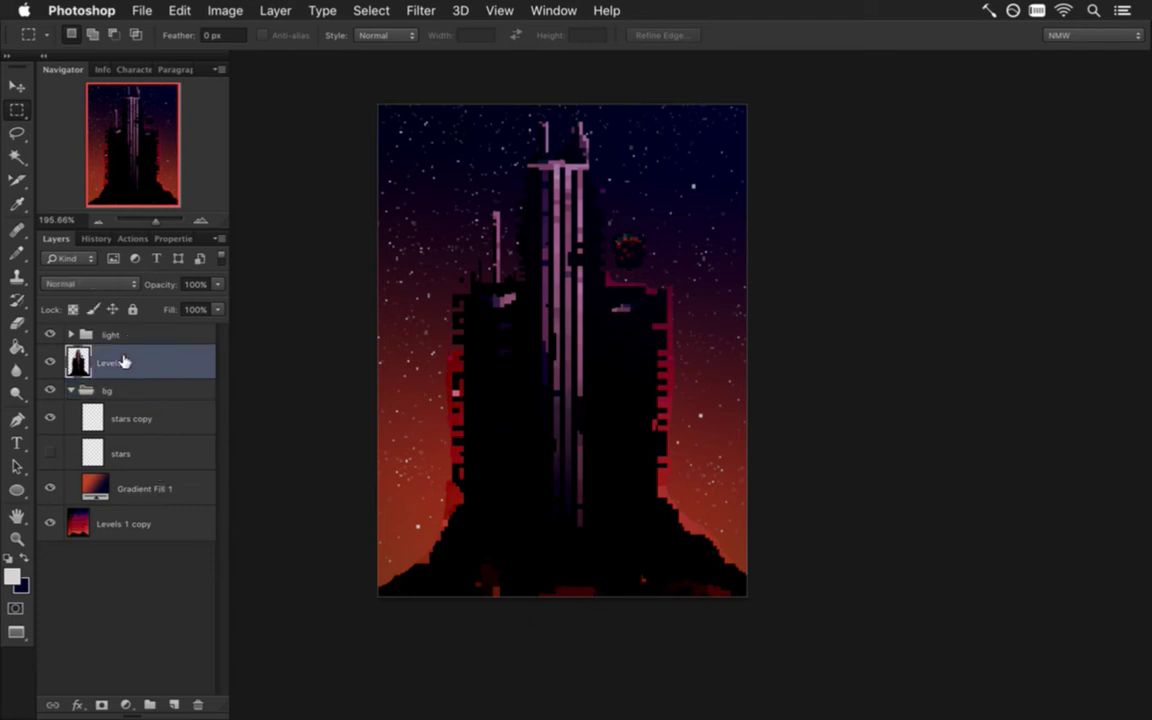
click(174, 704)
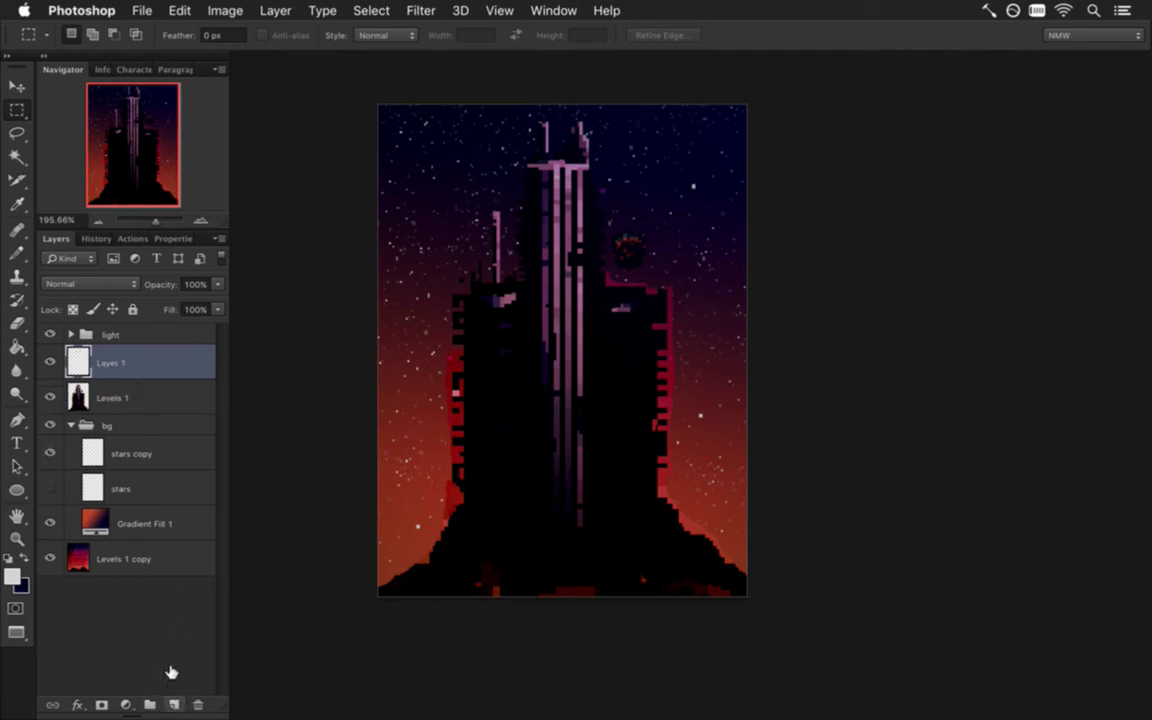
double_click(112, 363)
text(clouds fg)
key(Return)
- Set the foreground colour to a muted purple, hex 564794
click(13, 576)
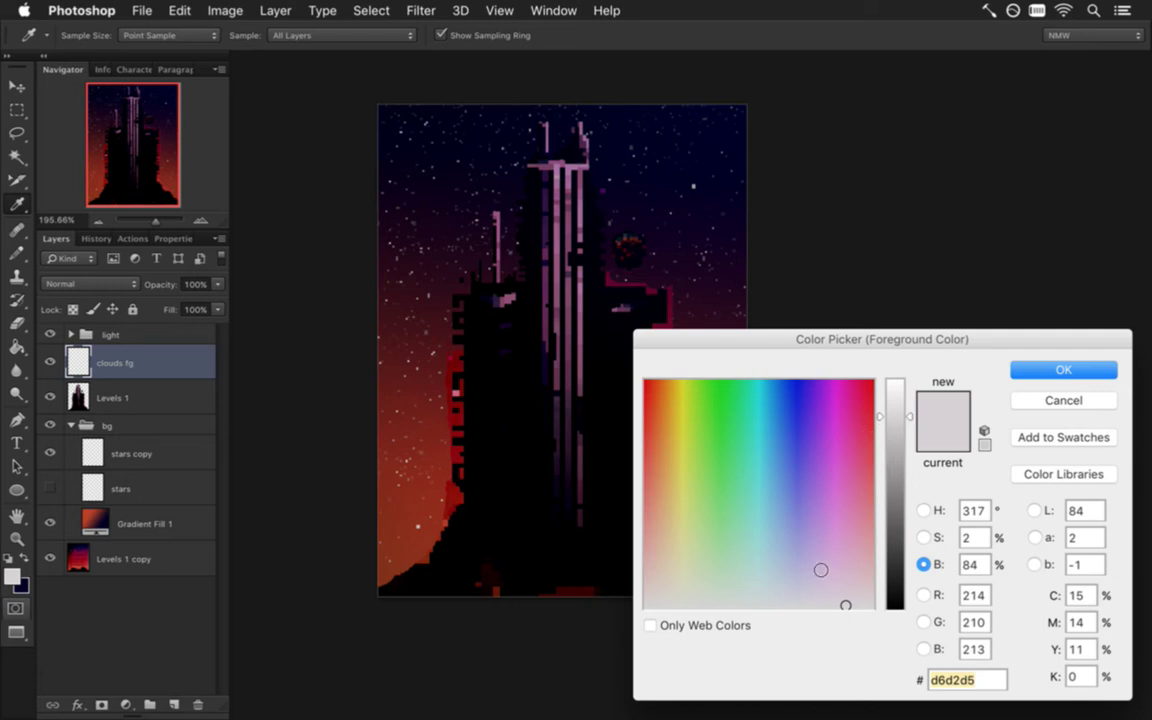
click(799, 601)
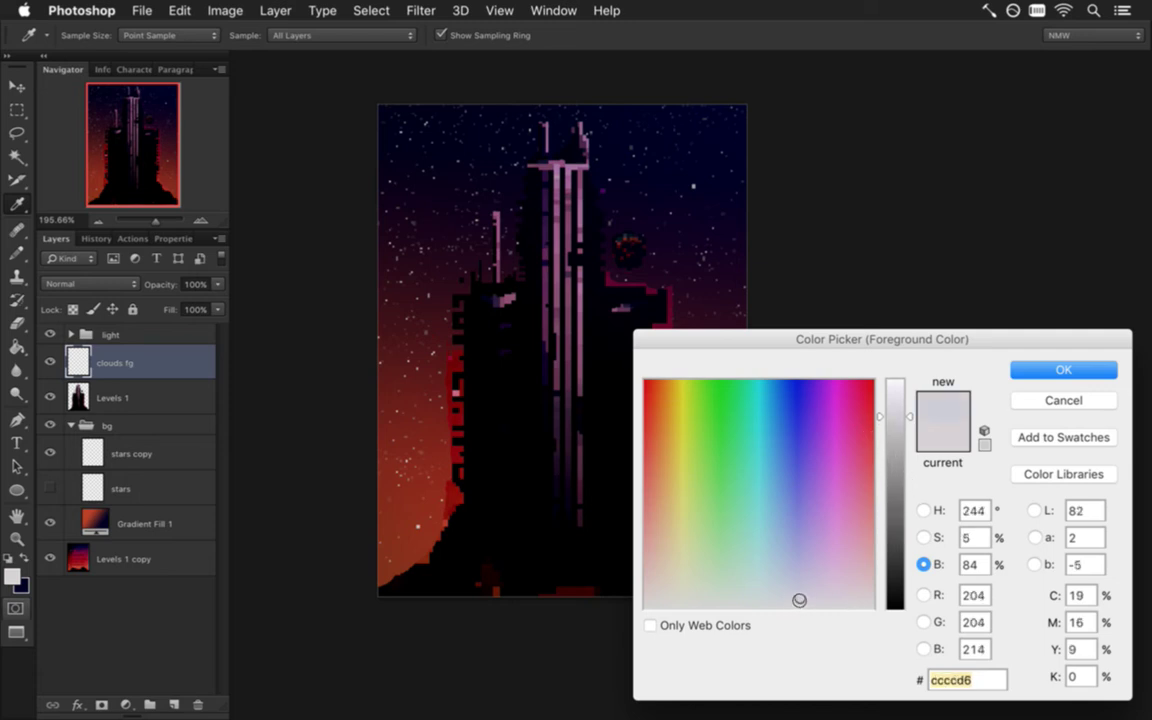
drag(799, 600, 802, 598)
click(924, 538)
drag(895, 594, 891, 579)
click(924, 565)
drag(896, 417, 896, 478)
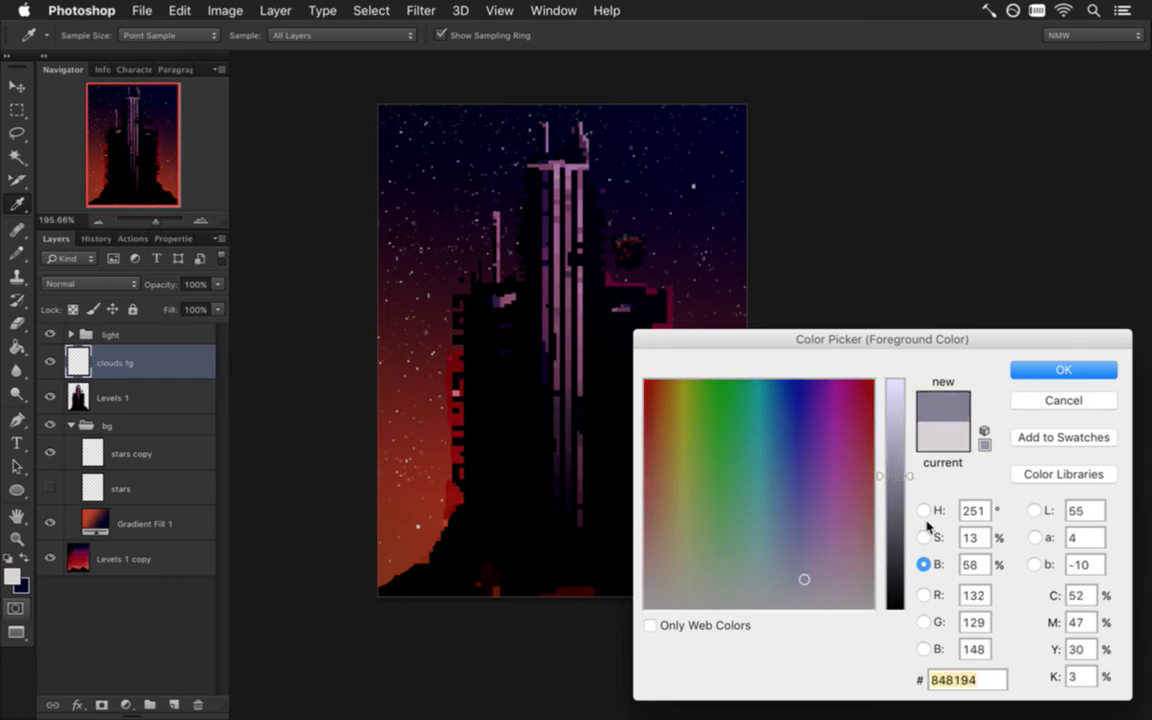
click(924, 538)
click(899, 492)
drag(899, 492, 899, 491)
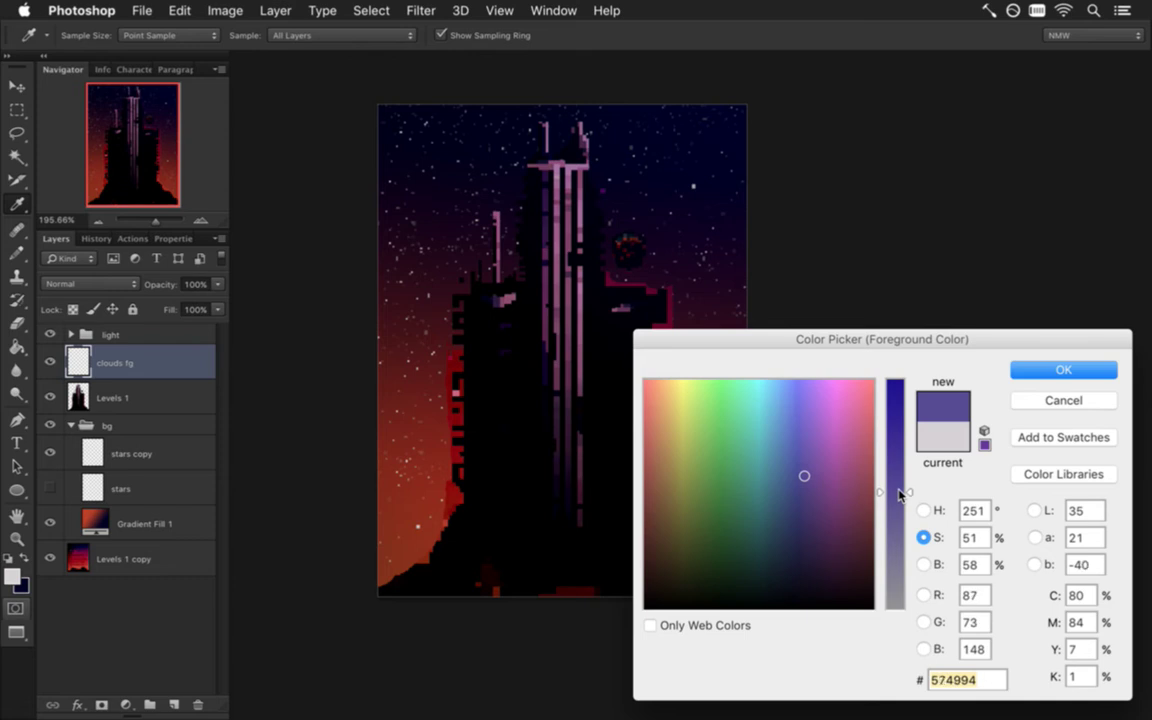
drag(898, 494, 912, 478)
click(1040, 372)
- With an enlarged Pencil, paint two overlapping purple circles in the canvas's lower-right corner and a 250 px circle over the tower on clouds fg
key(b)
key(bracketright)
key(bracketright)
key(bracketright)
key(bracketright)
key(bracketright)
key(bracketright)
key(bracketright)
key(bracketright)
key(bracketright)
key(bracketright)
key(bracketright)
key(bracketright)
key(bracketright)
key(bracketright)
key(bracketright)
key(bracketright)
key(bracketright)
key(bracketright)
key(bracketright)
key(bracketright)
click(733, 592)
key(bracketleft)
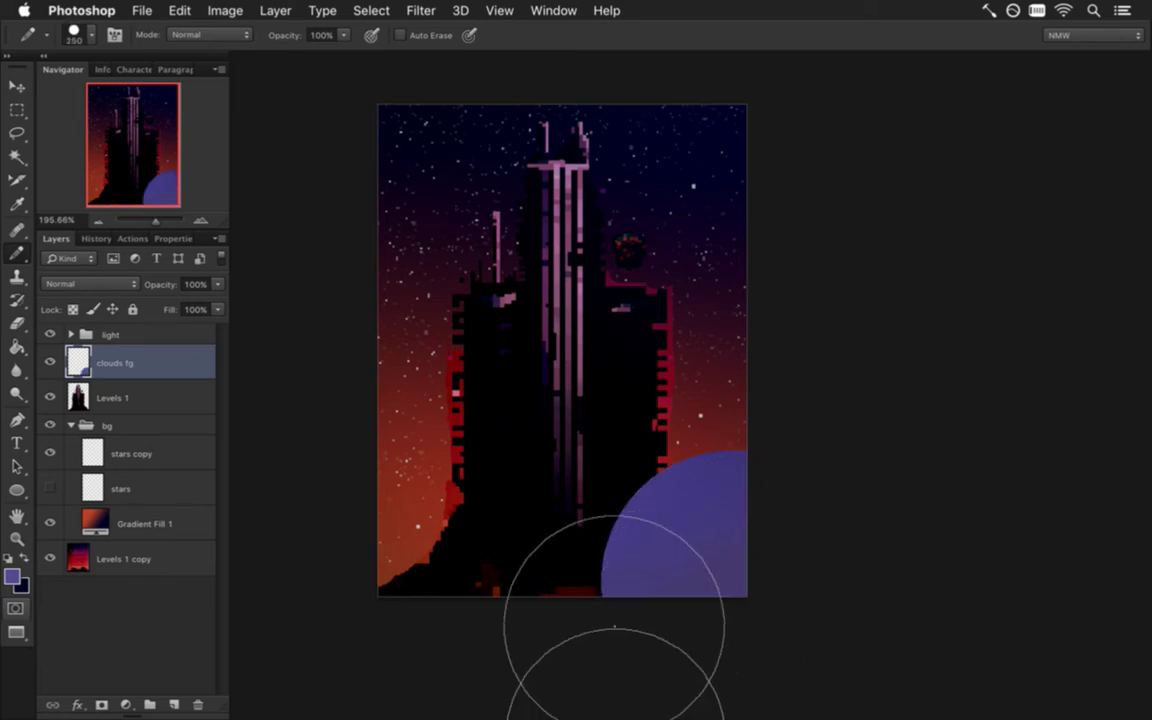
click(608, 643)
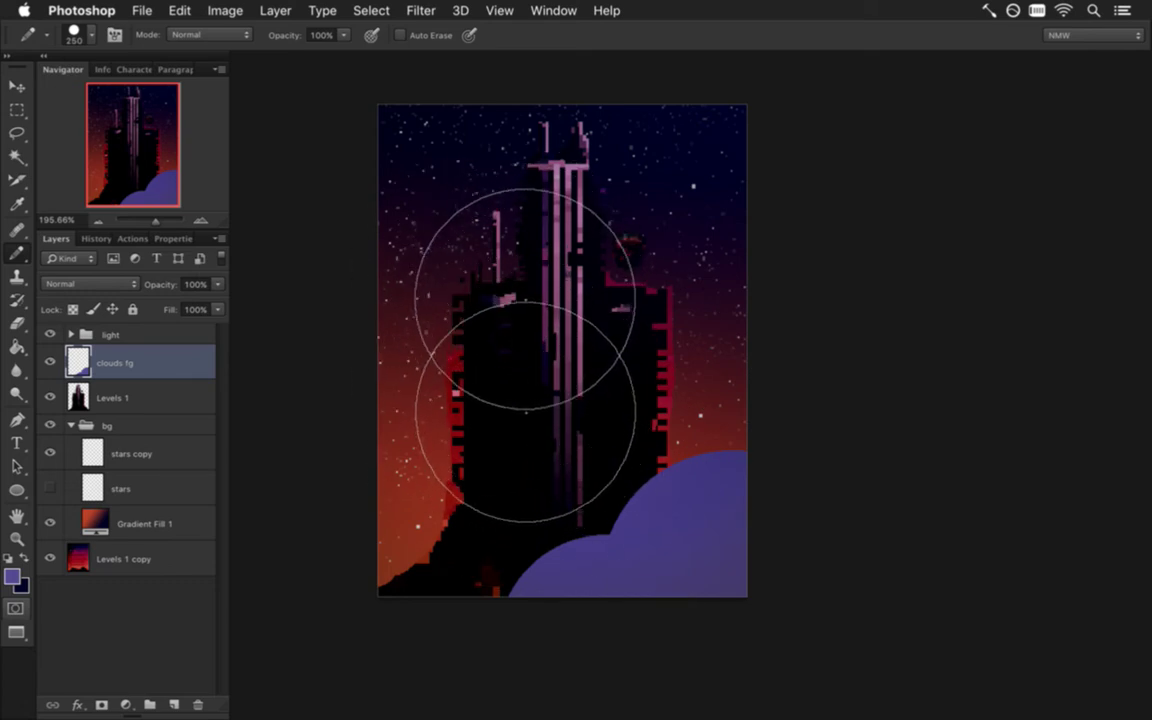
click(526, 298)
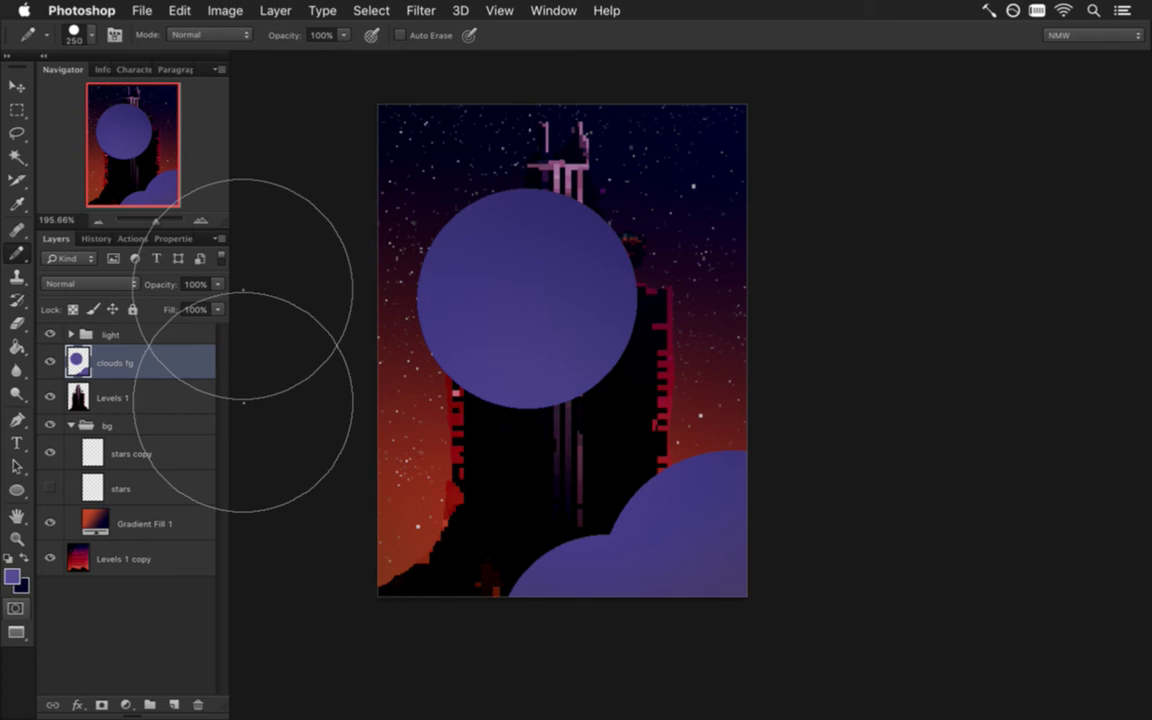
- Cut the purple circle over the tower out to its own layer and name that layer sphere
key(m)
mouse_move(381, 162)
mouse_down()
mouse_move(668, 334)
mouse_move(688, 430)
mouse_up()
right_click(548, 292)
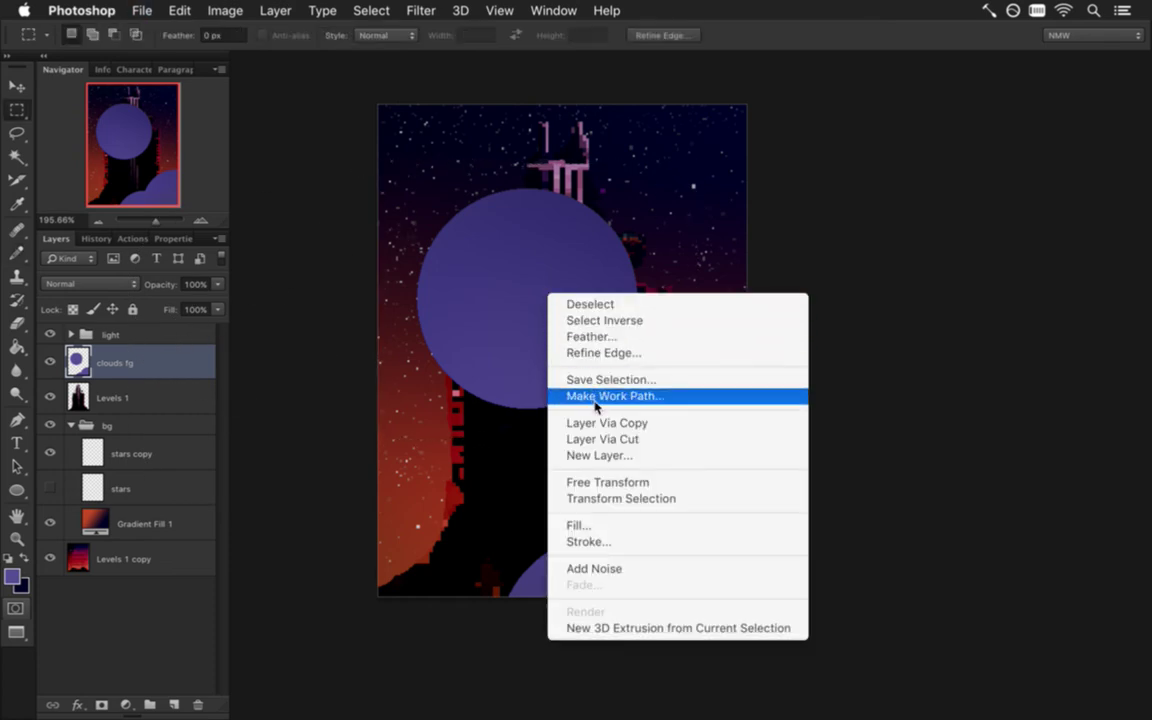
click(500, 318)
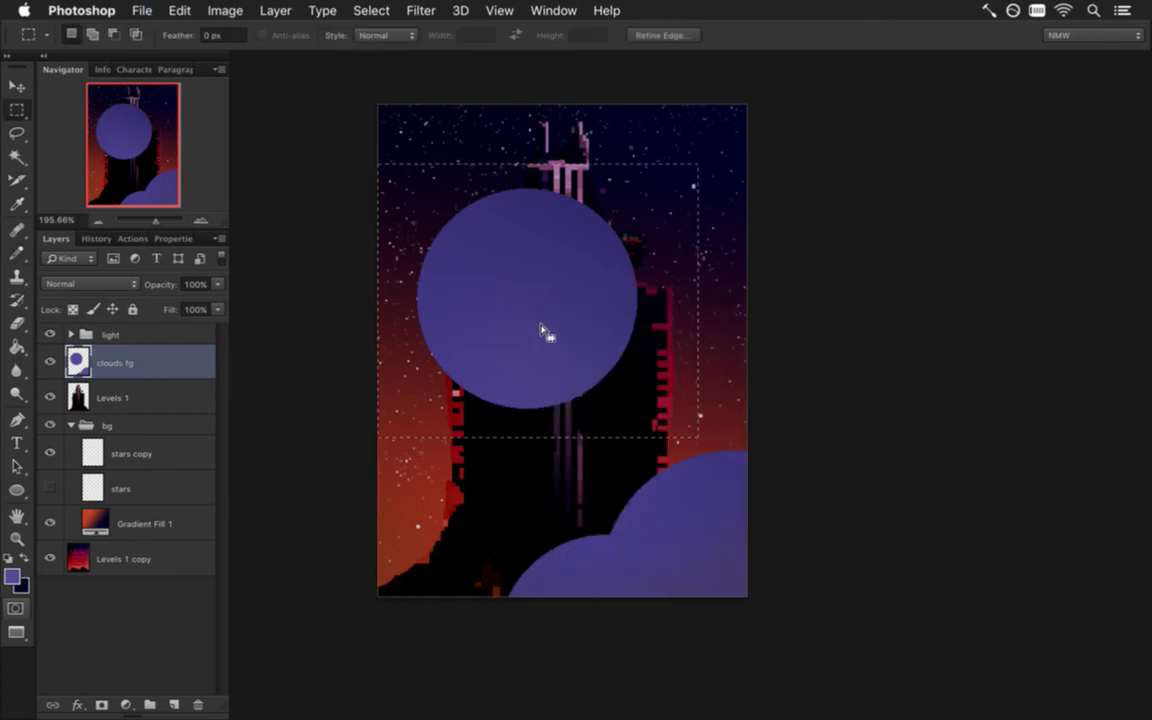
right_click(530, 289)
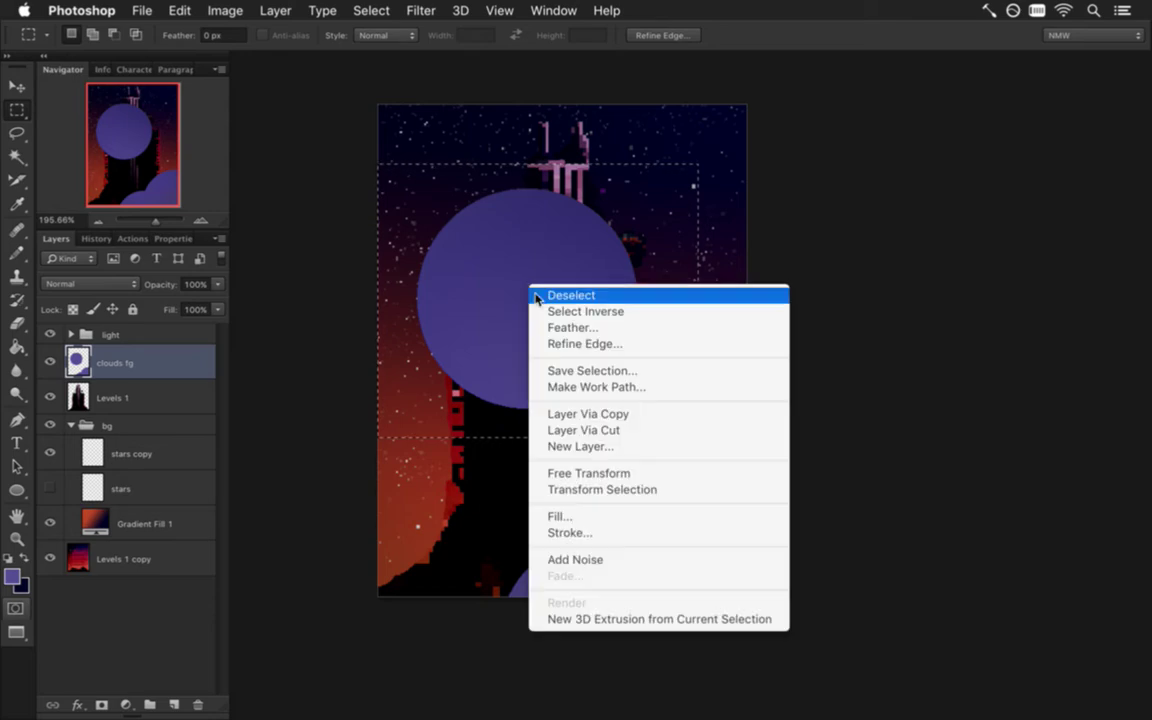
click(604, 432)
double_click(114, 362)
text(sphere)
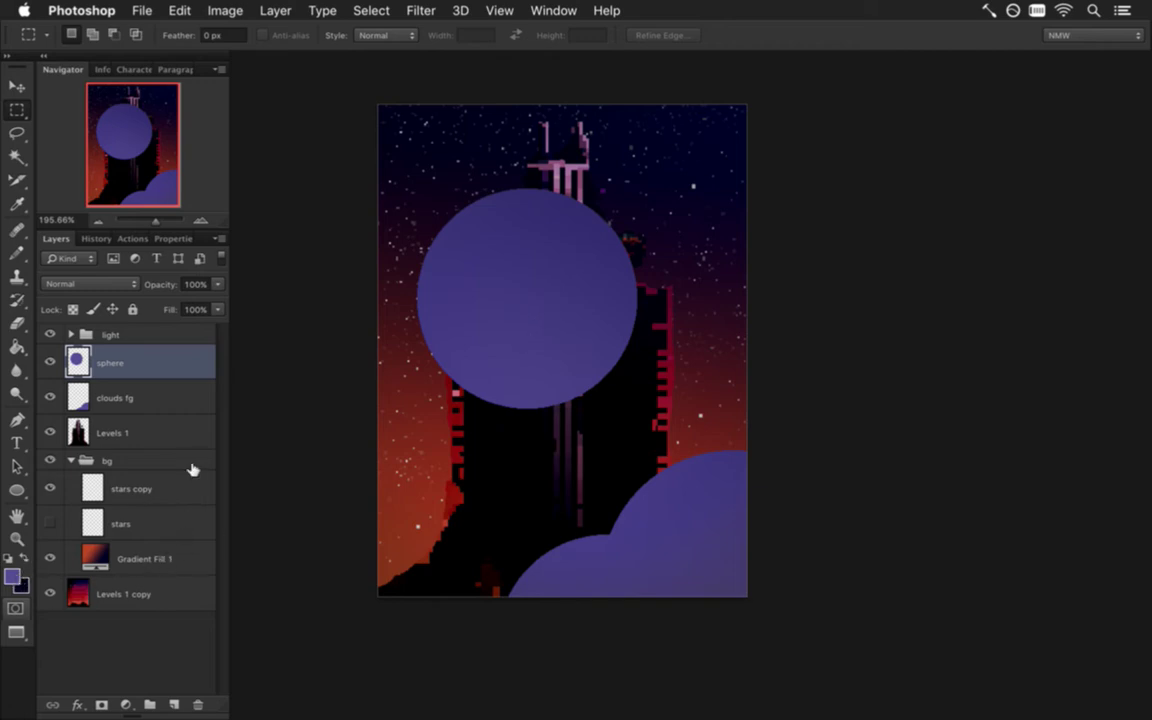
- Copy the foreground colour's hex value 564794 from the Color Picker
click(10, 577)
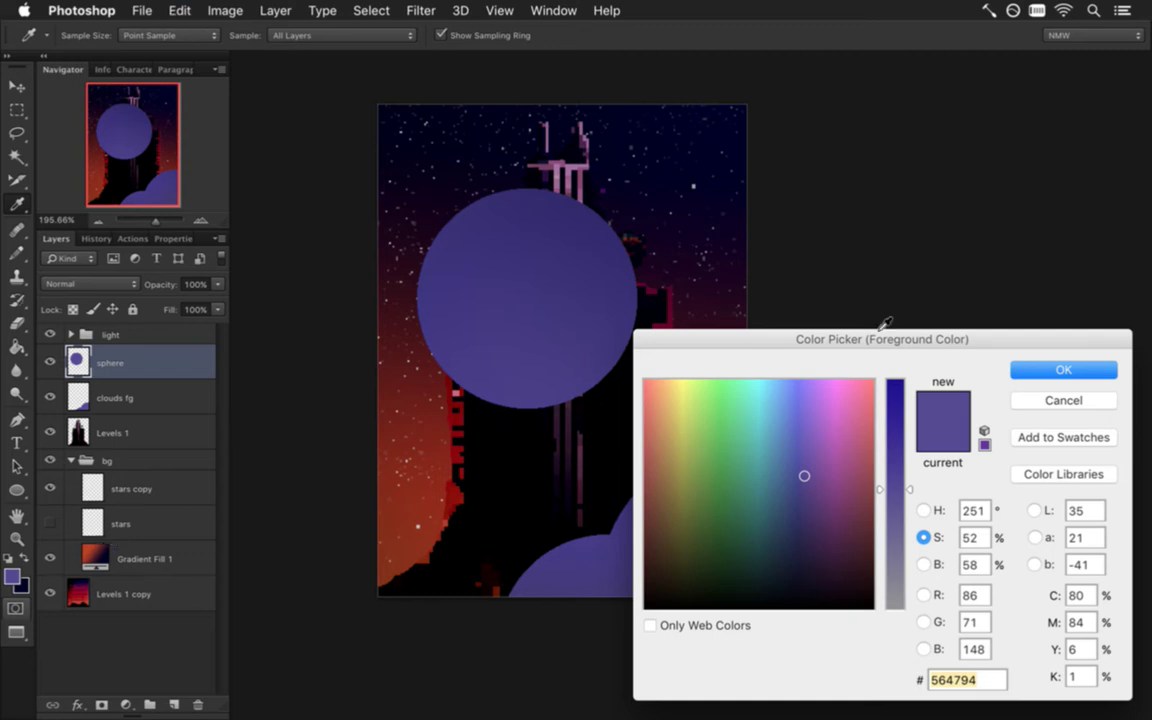
click(1026, 374)
key(m)
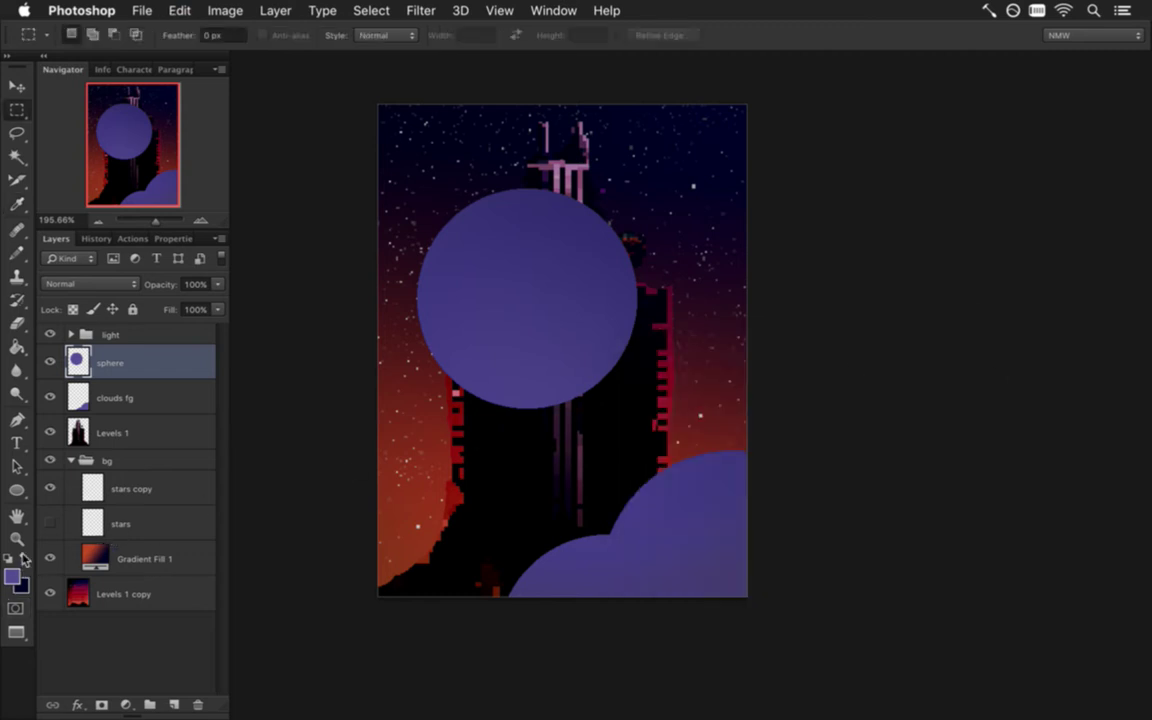
- Keep purple as the background colour and set the foreground, starting from 564794, to a darker blue, hex 24247c
click(12, 578)
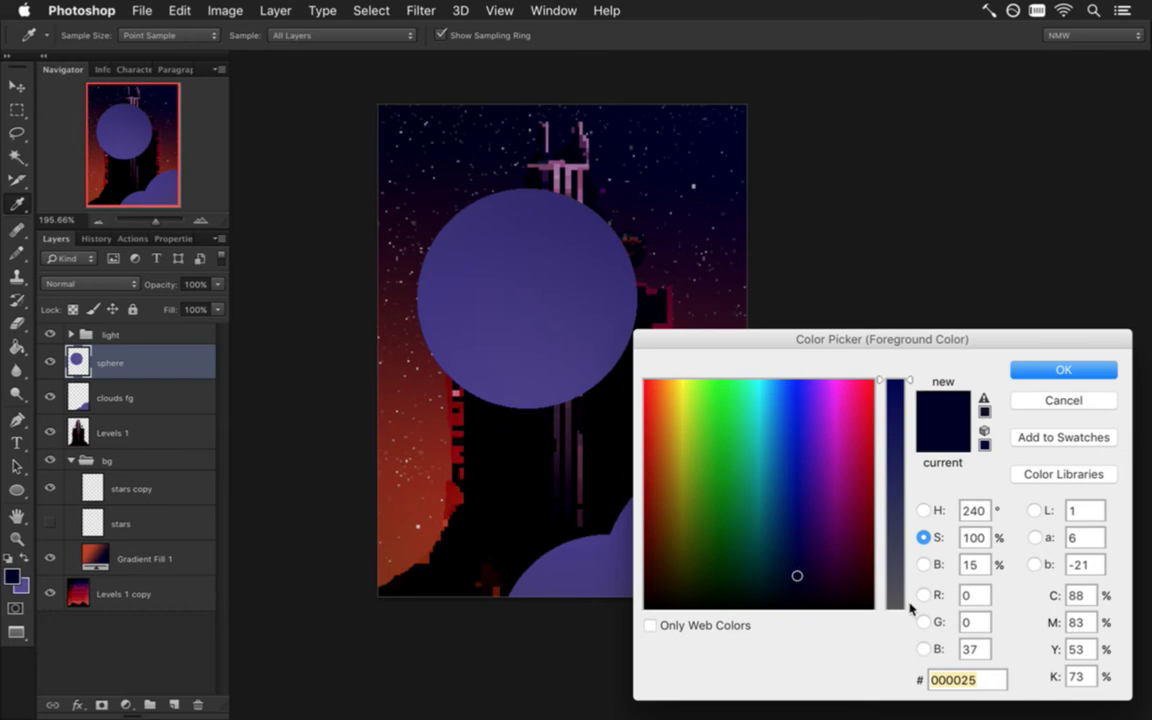
text(564794)
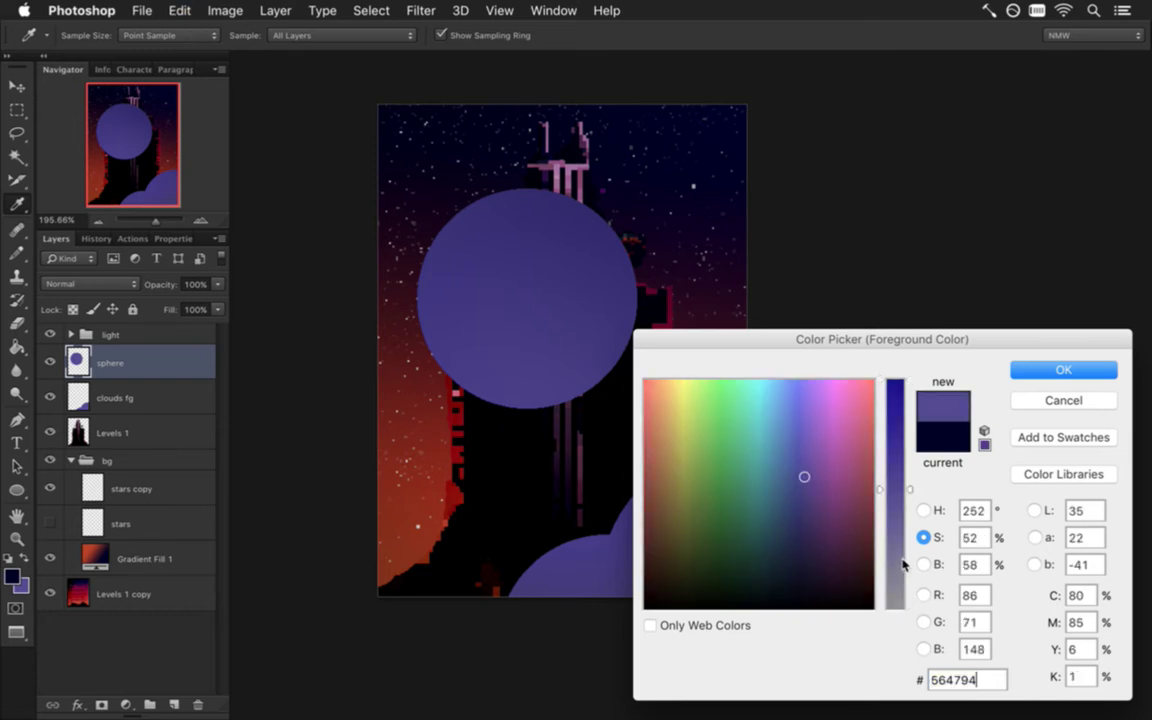
click(923, 511)
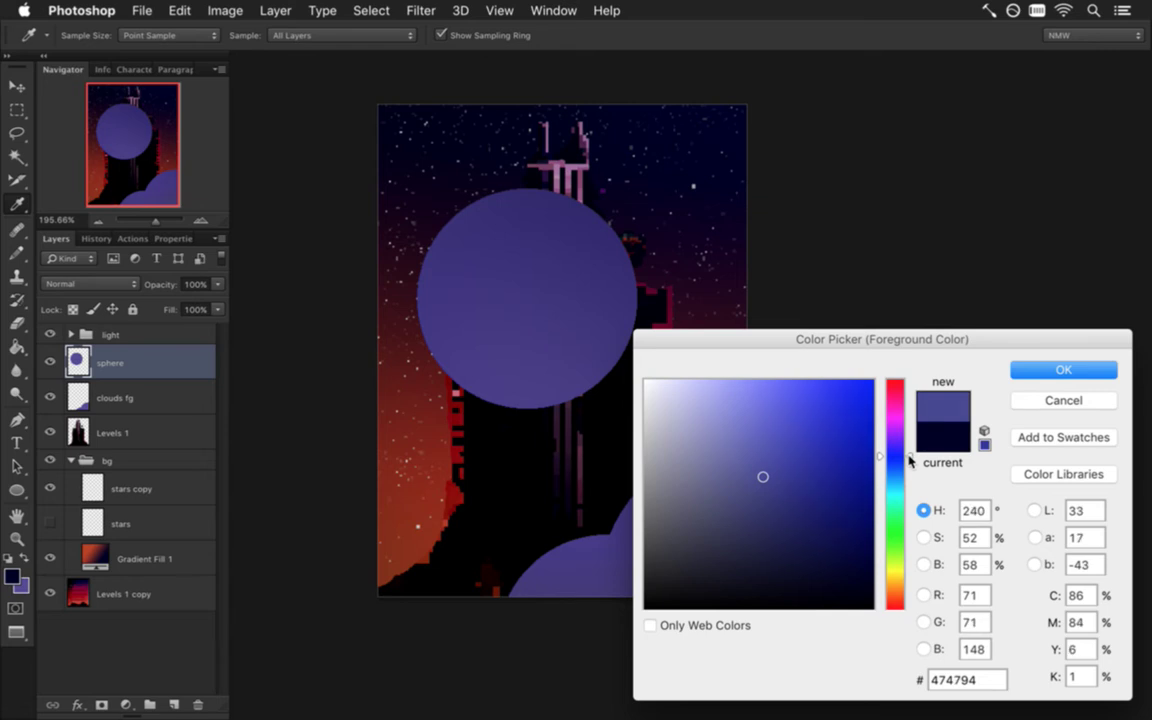
click(927, 539)
drag(907, 489, 908, 445)
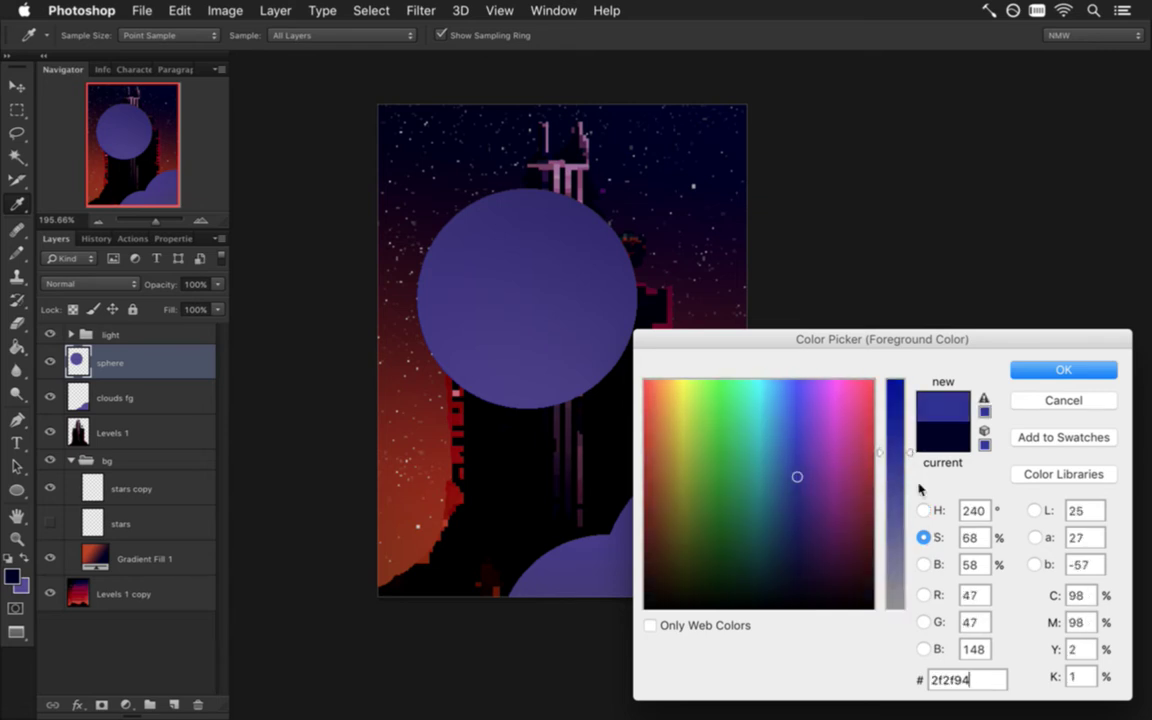
drag(908, 451, 909, 496)
click(926, 565)
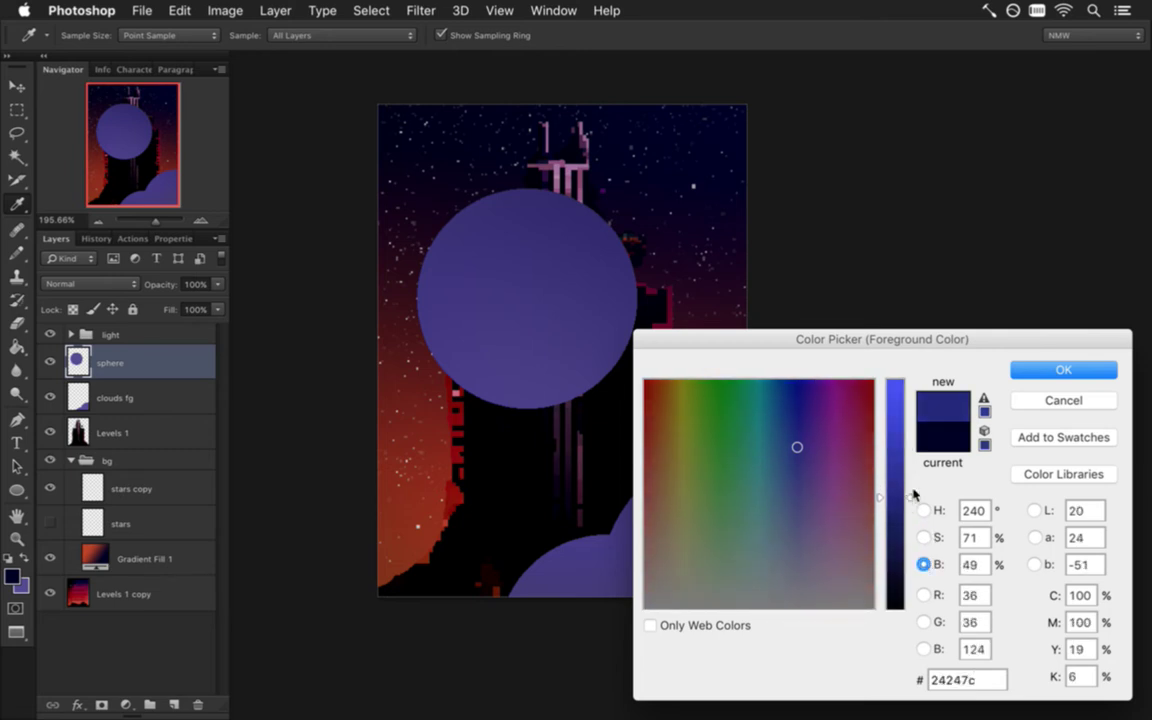
click(1024, 372)
key(m)
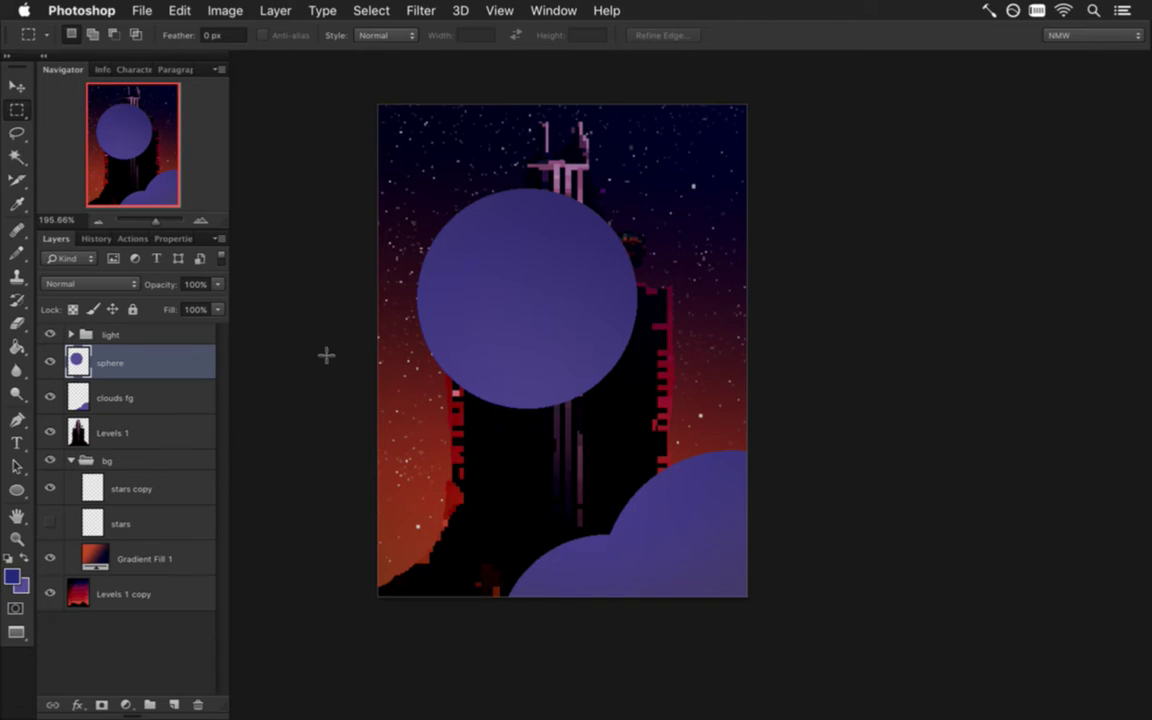
key(b)
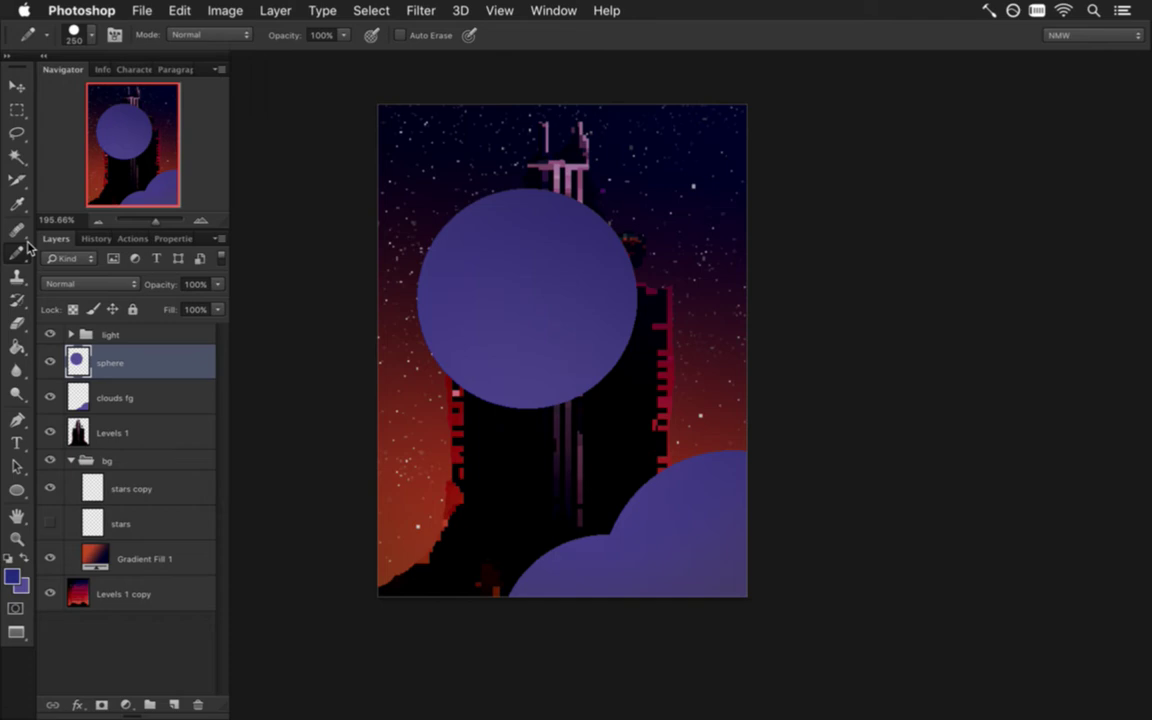
- Switch from the Pencil to a soft round Brush for shading the sphere and set its size to 150 px
drag(20, 254, 62, 248)
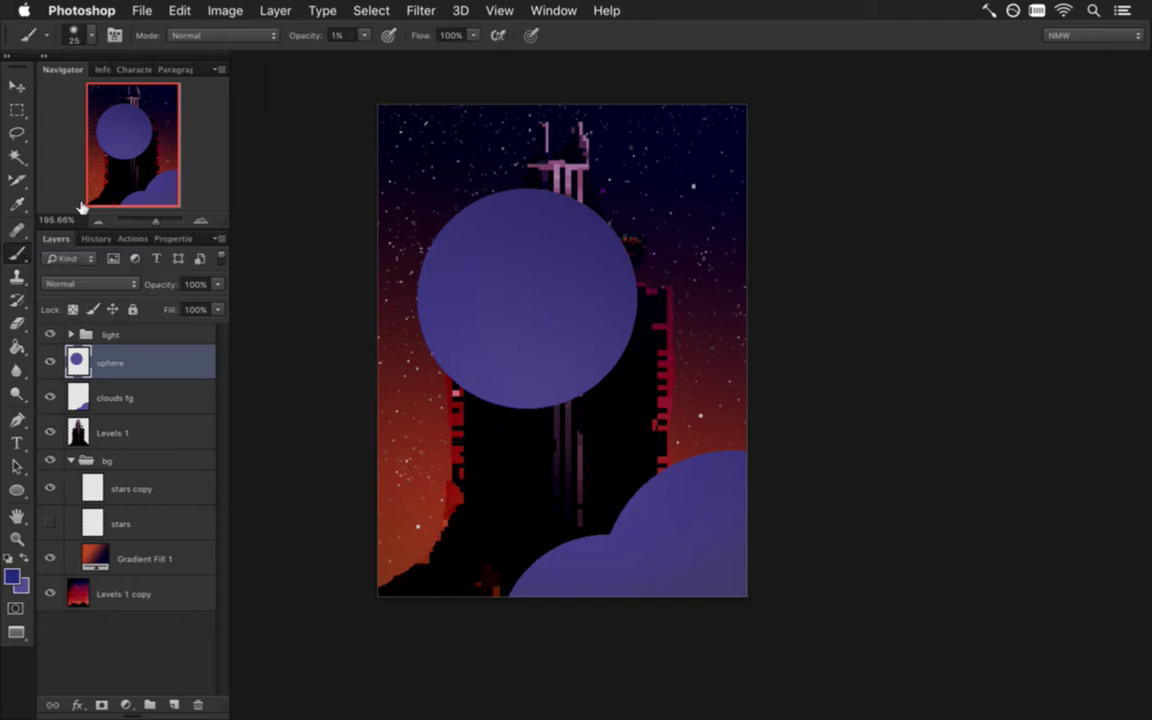
click(90, 36)
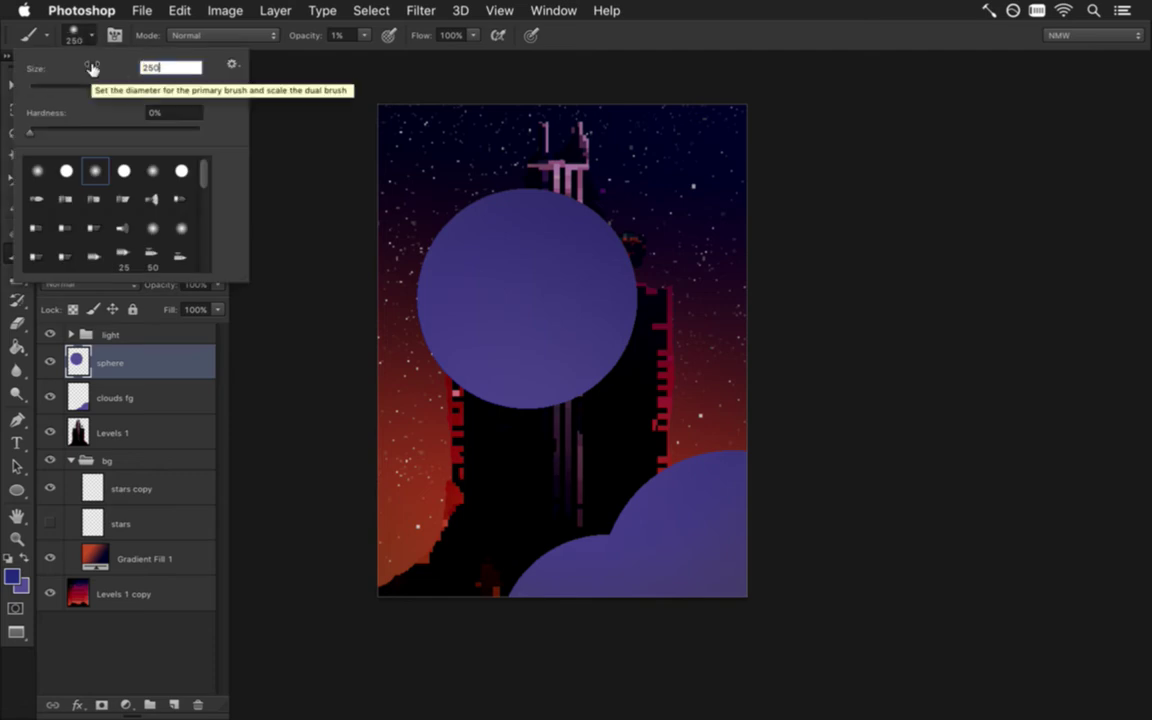
text(0)
key(Return)
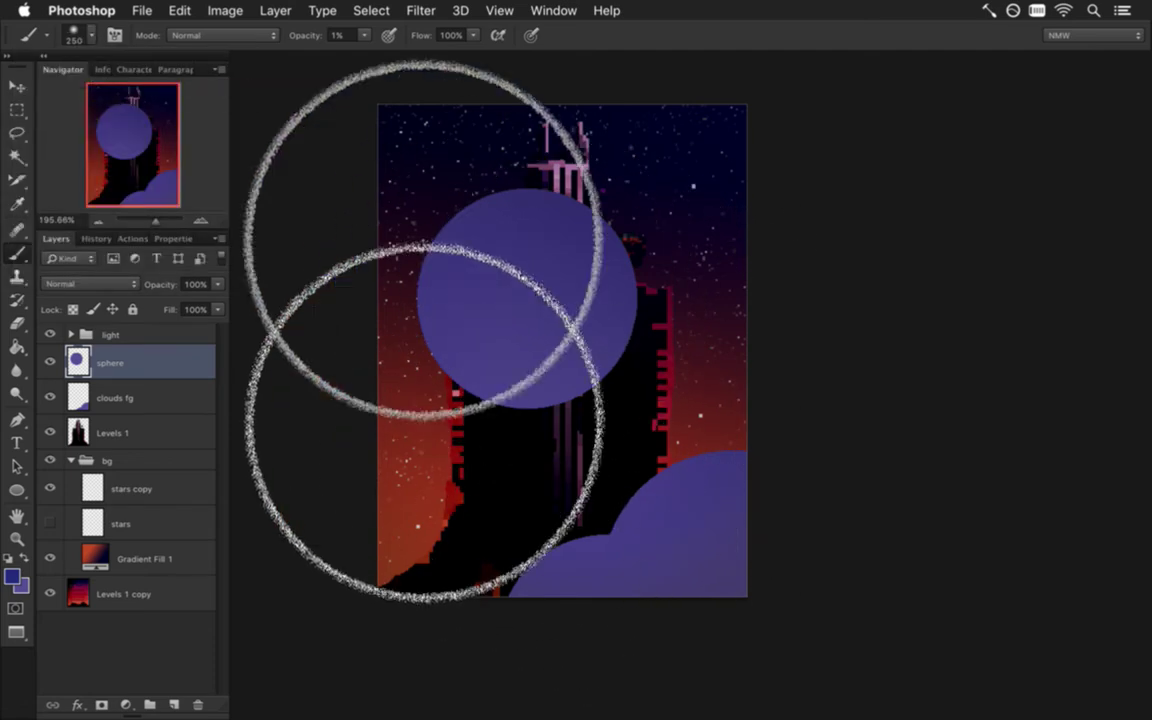
key(bracketleft)
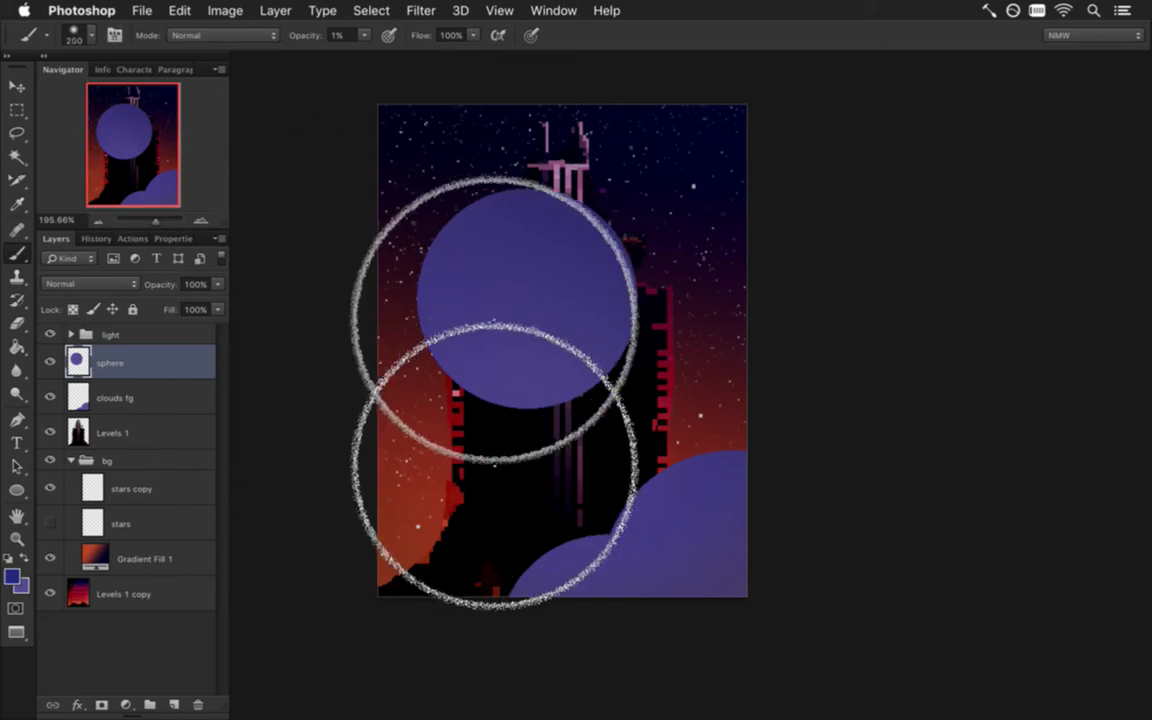
key(bracketleft)
key(bracketleft)
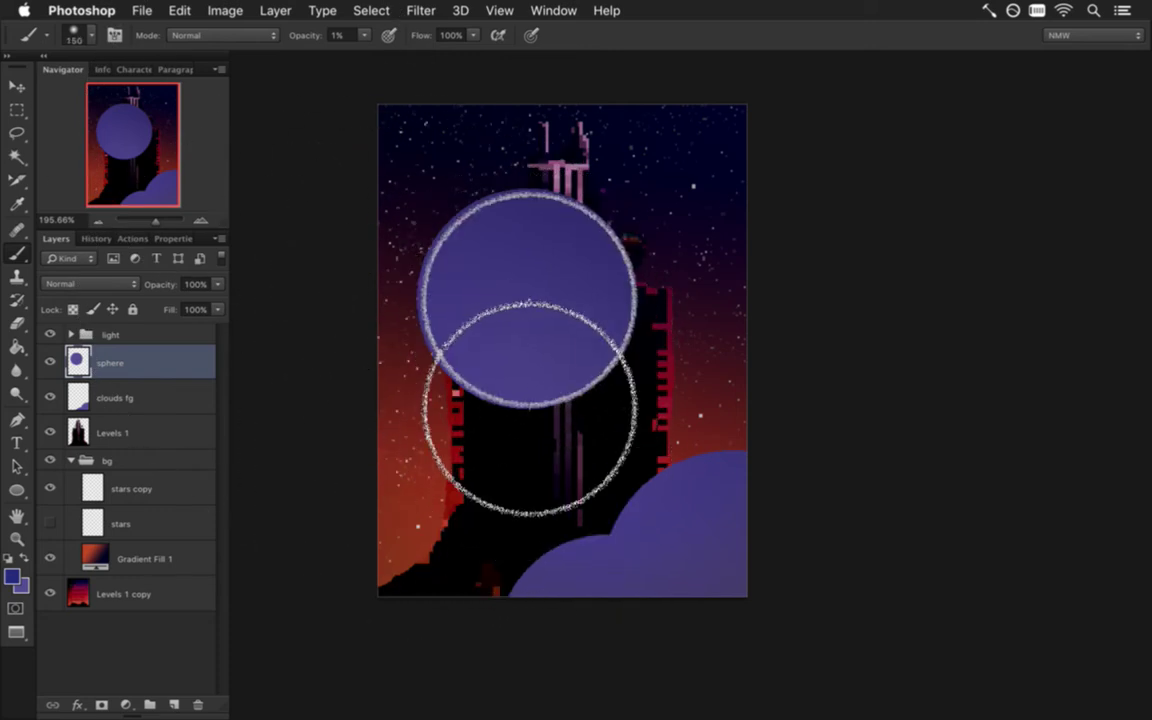
- Undo the last shading done directly on the sphere layer and add a new layer clipped to it
key(super+d)
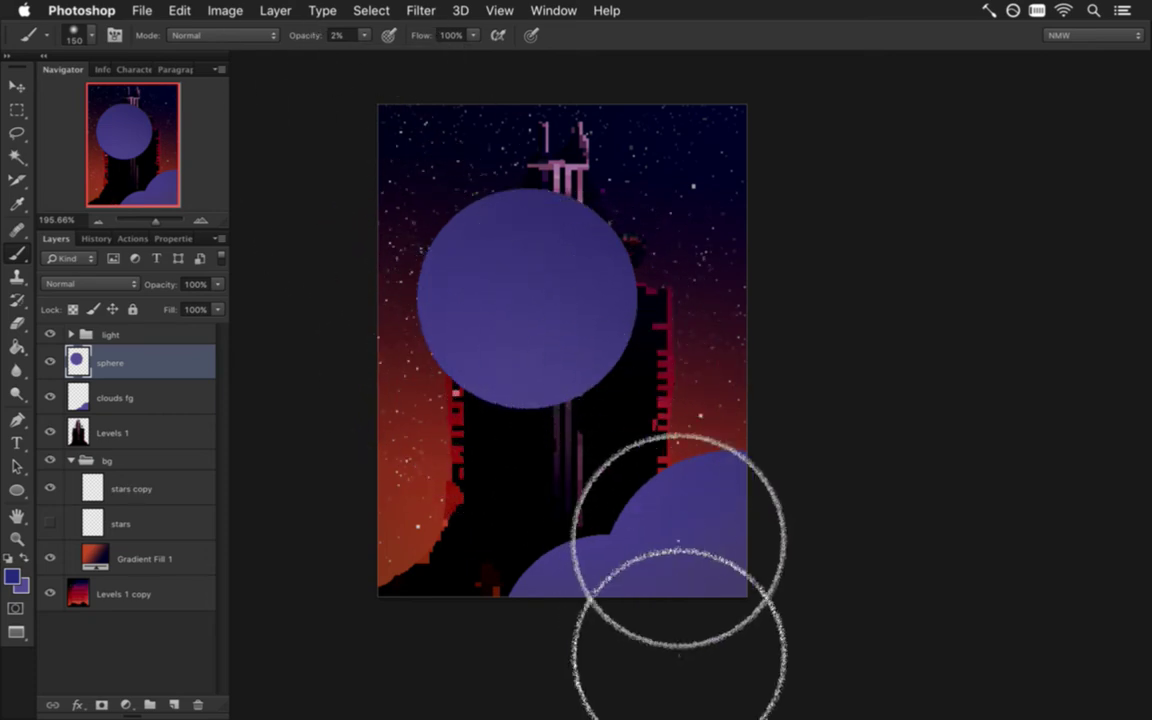
key(super+z)
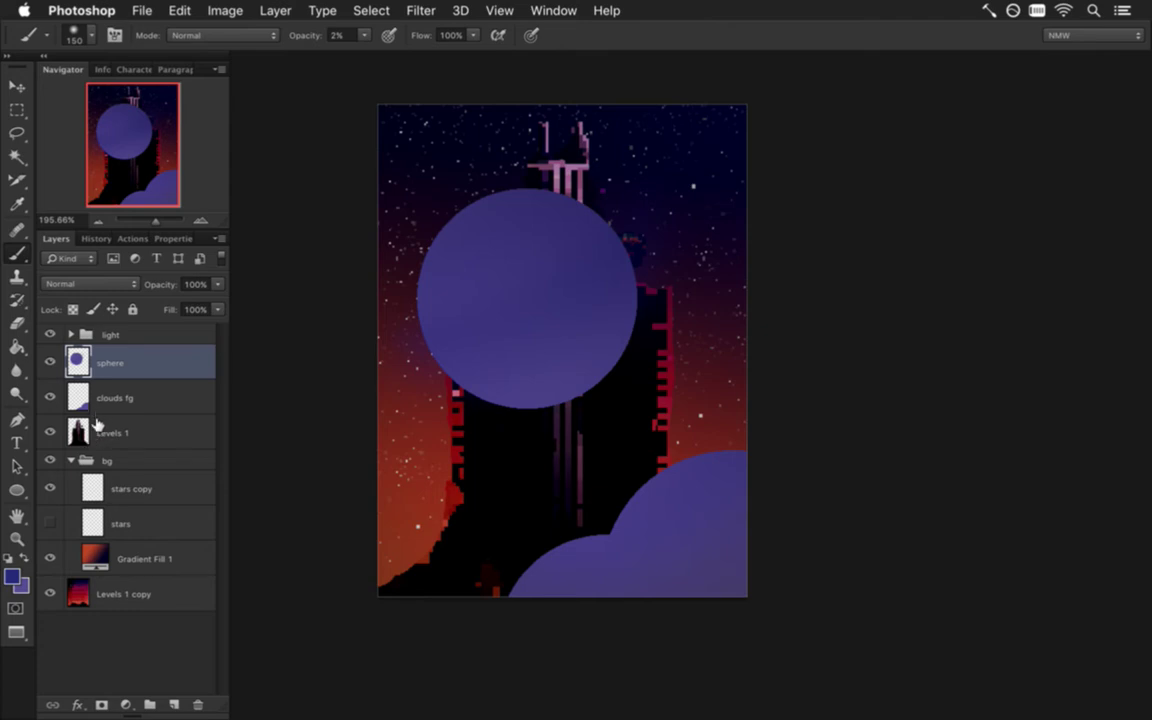
click(174, 704)
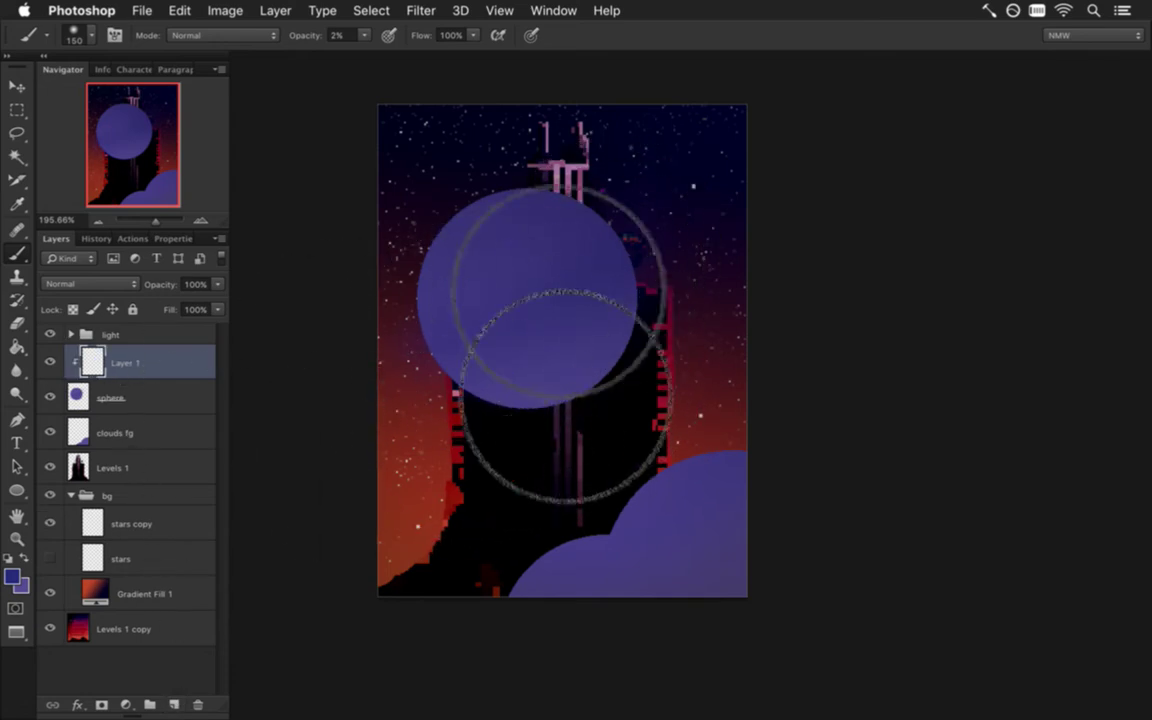
- Darken the foreground colour to hex 1a1a57 and brush soft shading at 2% opacity across the sphere on the clipped layer
click(14, 578)
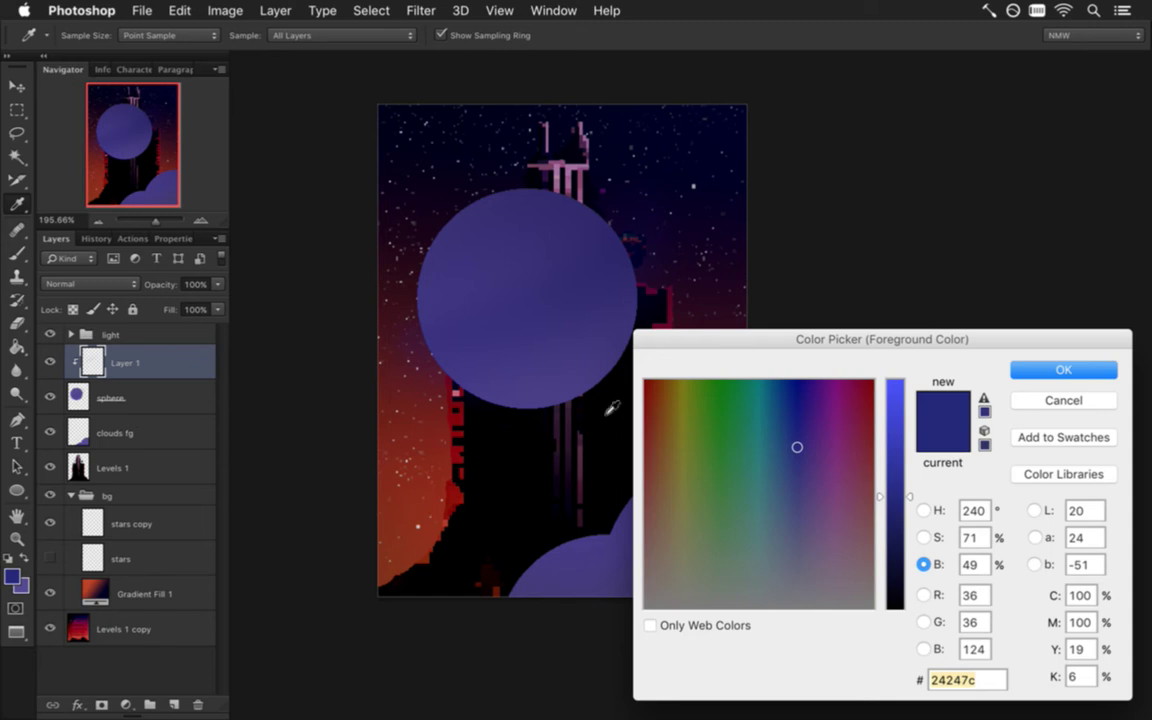
click(889, 526)
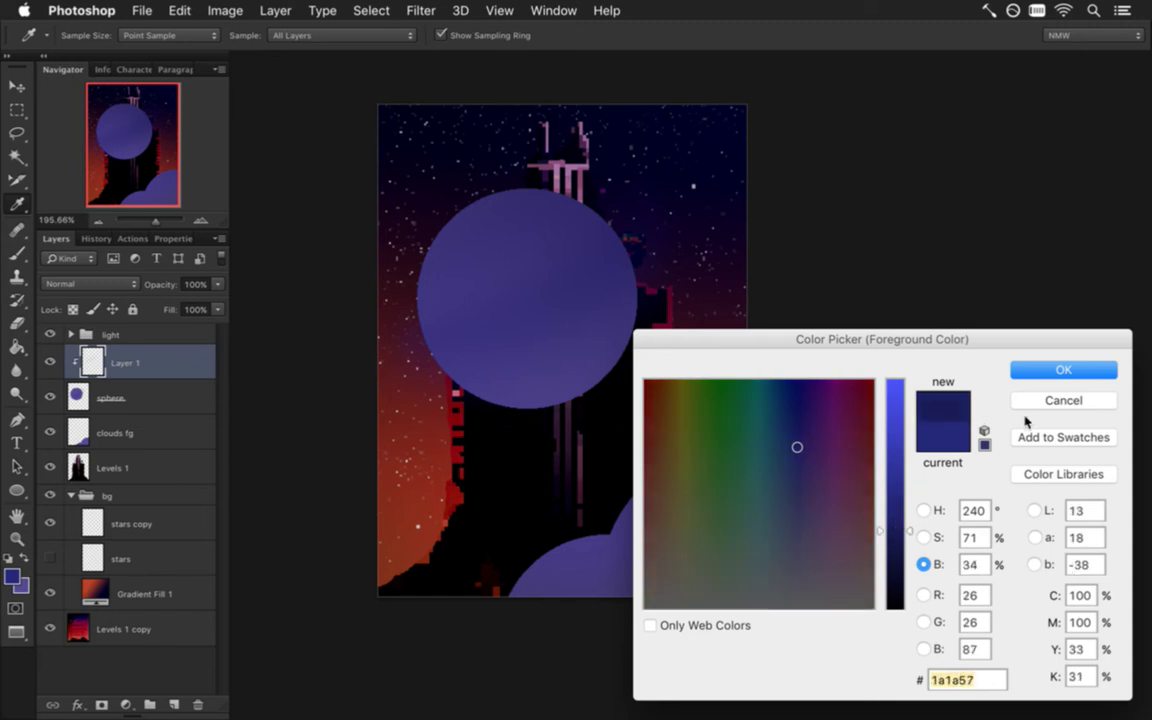
click(1062, 371)
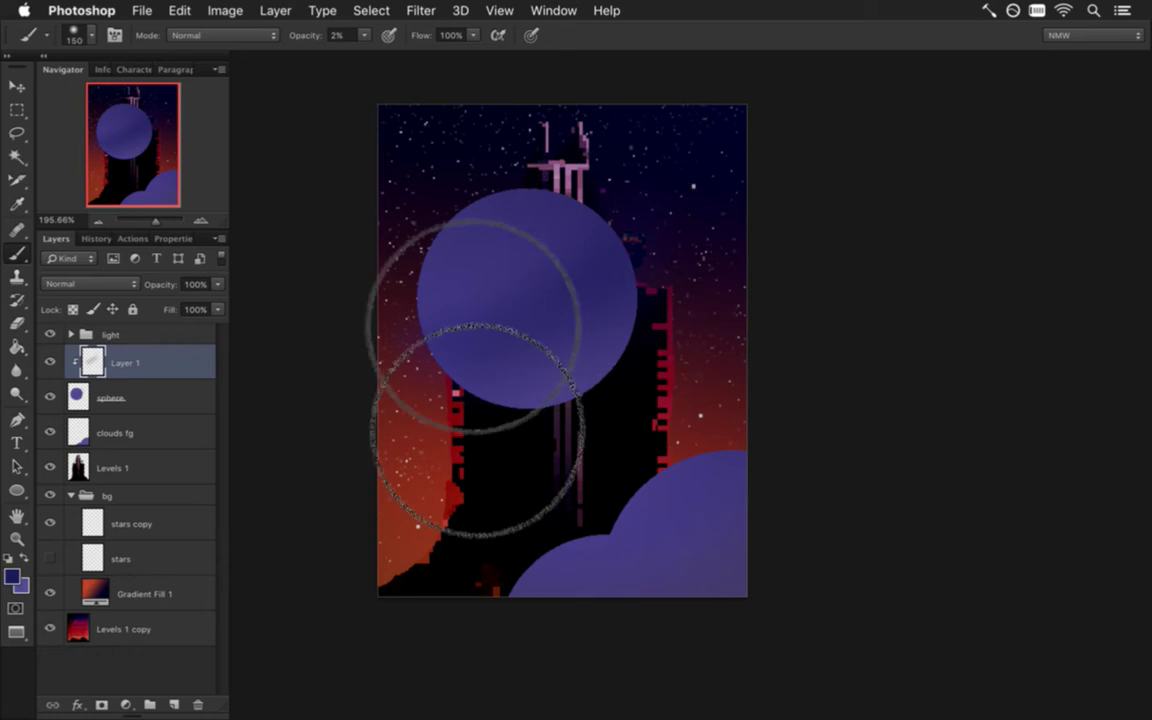
- Reduce the brush to 100 px, darken the foreground to hex 11113b, and deepen the diagonal shadow on the sphere's lower half
key(bracketleft)
key(bracketleft)
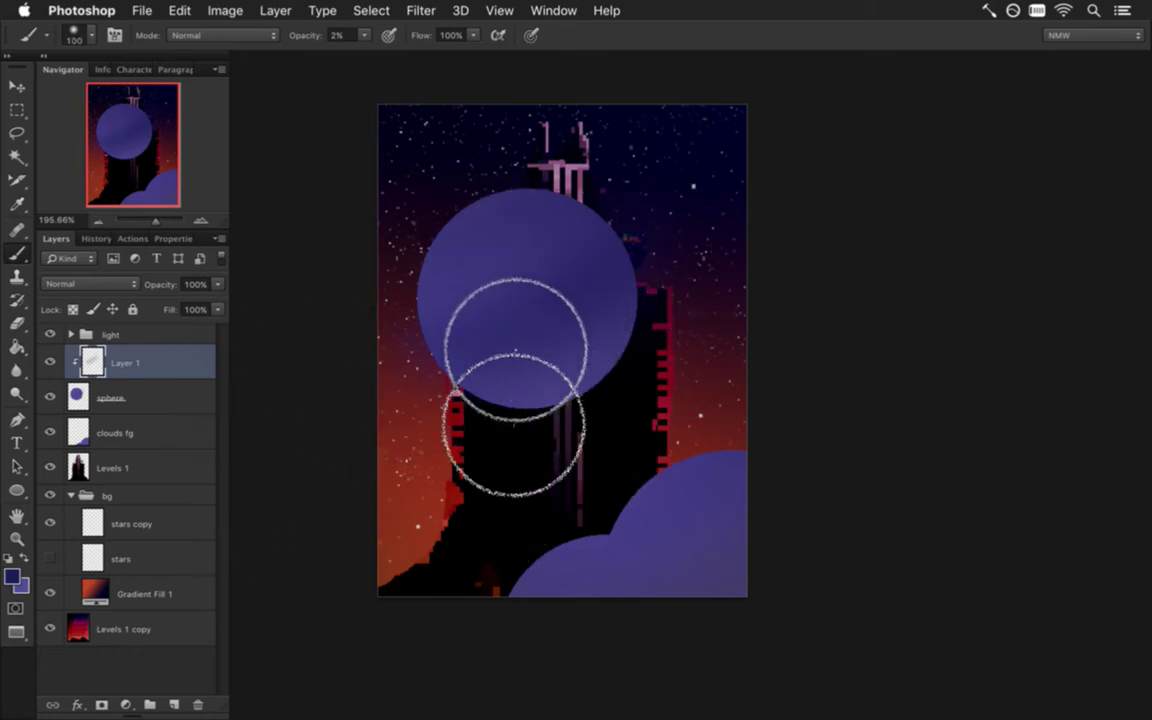
click(14, 574)
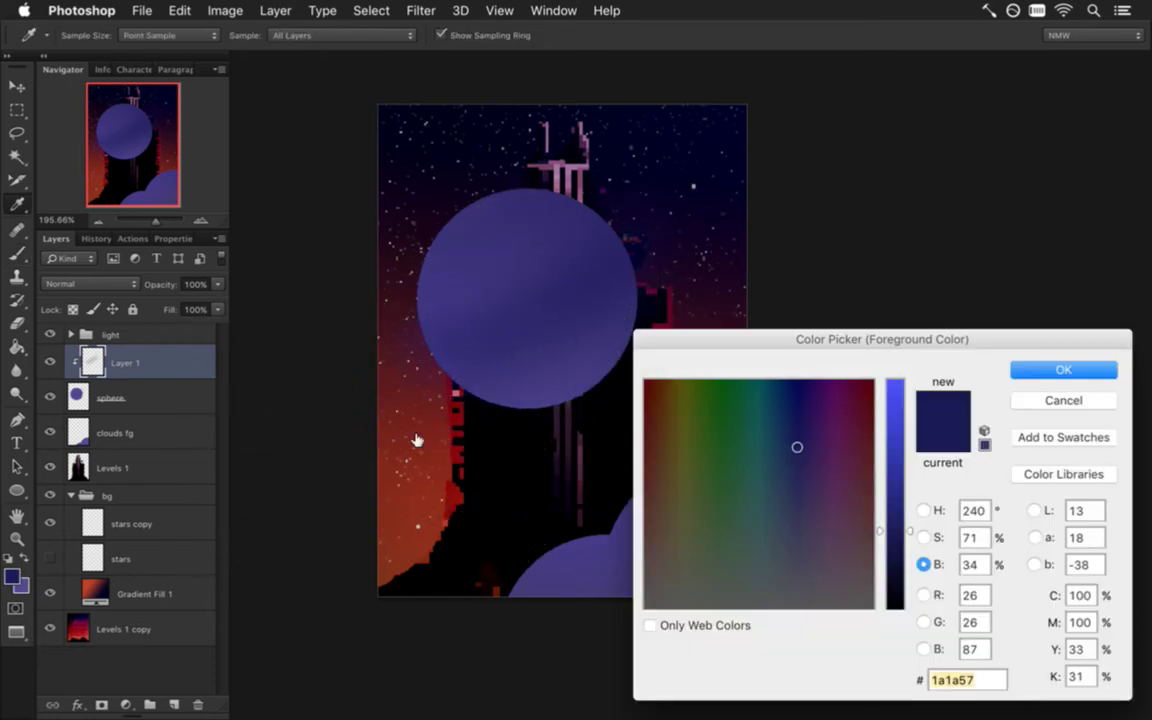
drag(898, 578, 902, 560)
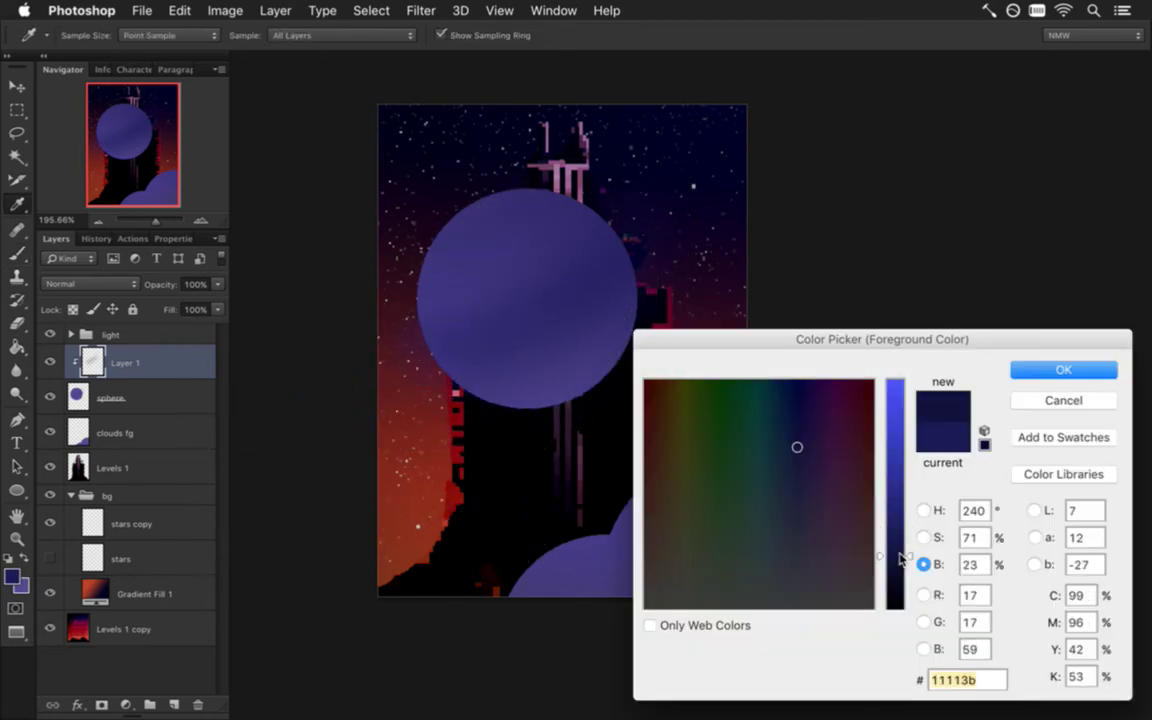
click(1042, 372)
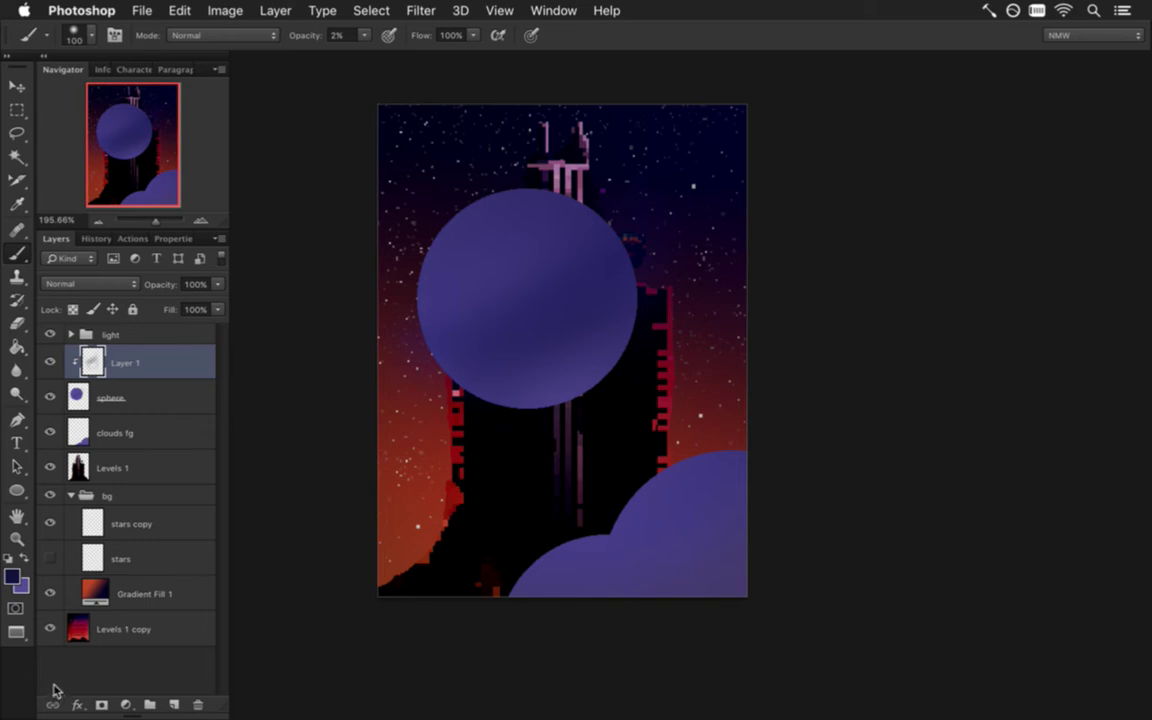
- Set the foreground to a near-black blue, shrink the brush to 60 px, and darken the core of the sphere's diagonal shadow band
click(11, 576)
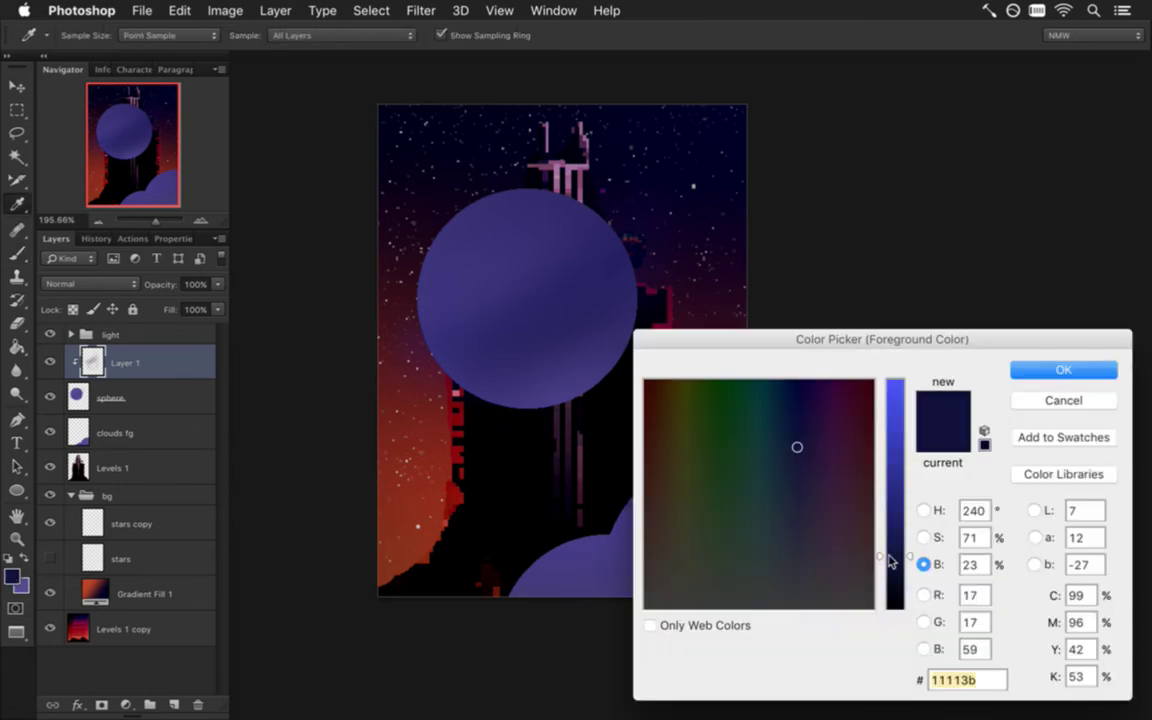
drag(890, 563, 898, 591)
click(1066, 370)
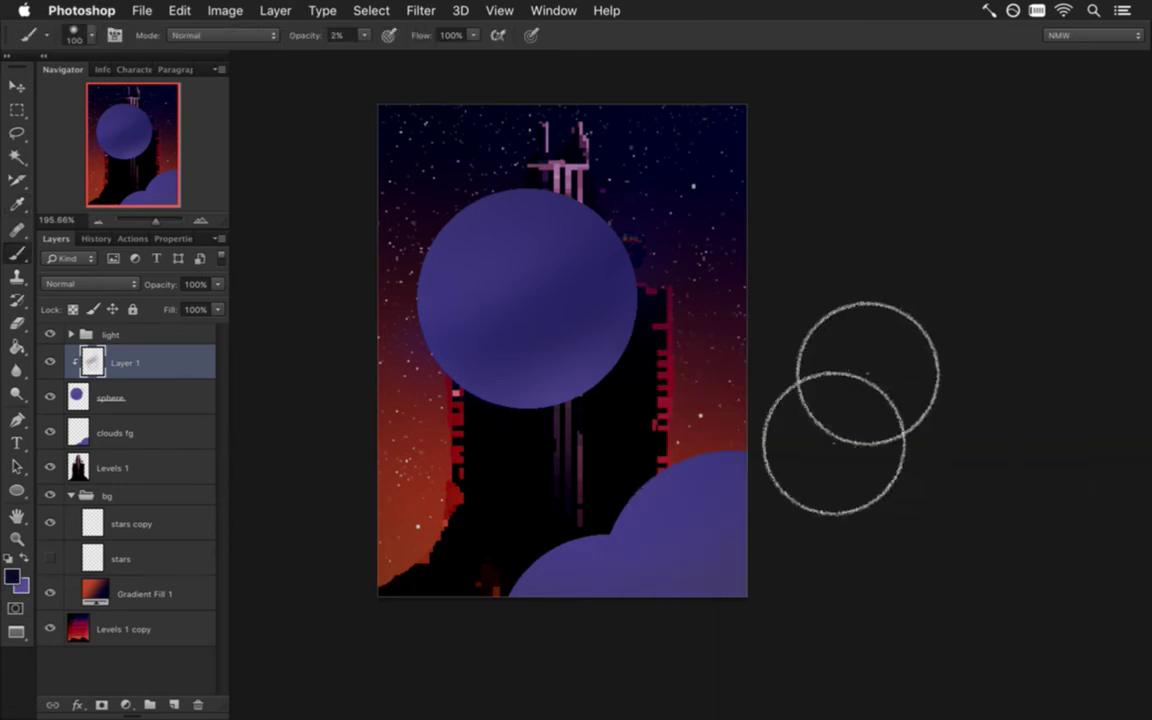
key(bracketleft)
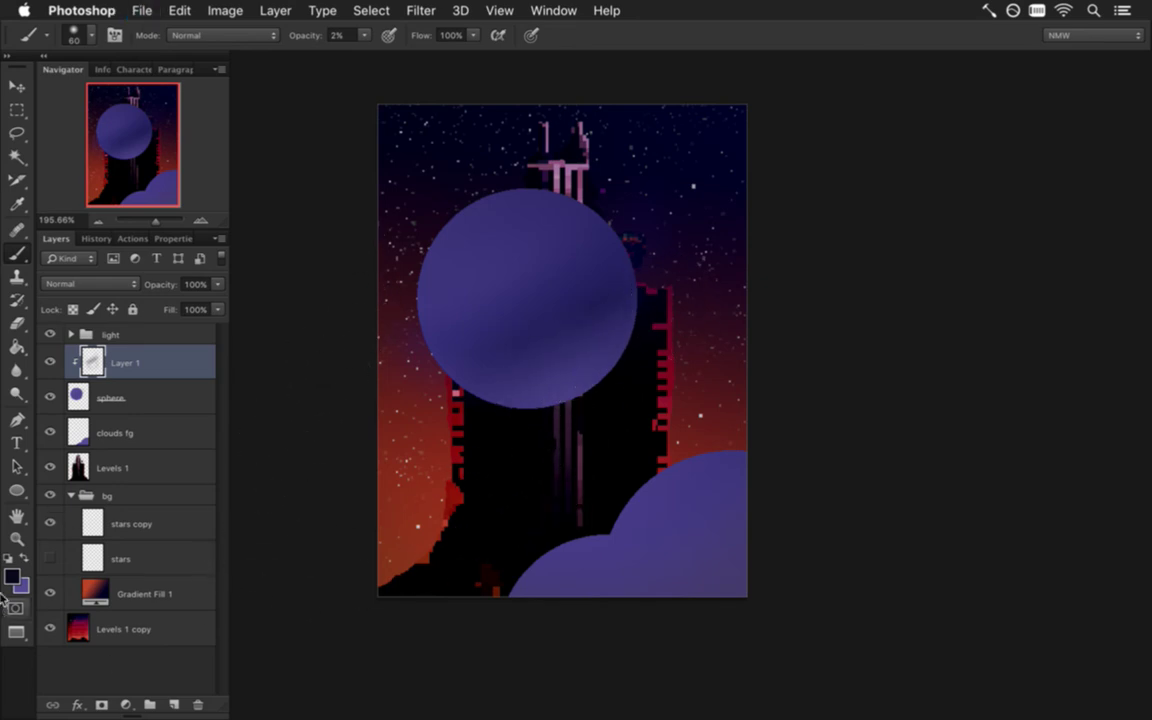
- Sample purple hex 3a2e79 from the artwork and add a second layer clipped to the sphere, above the shadow layer
key(i)
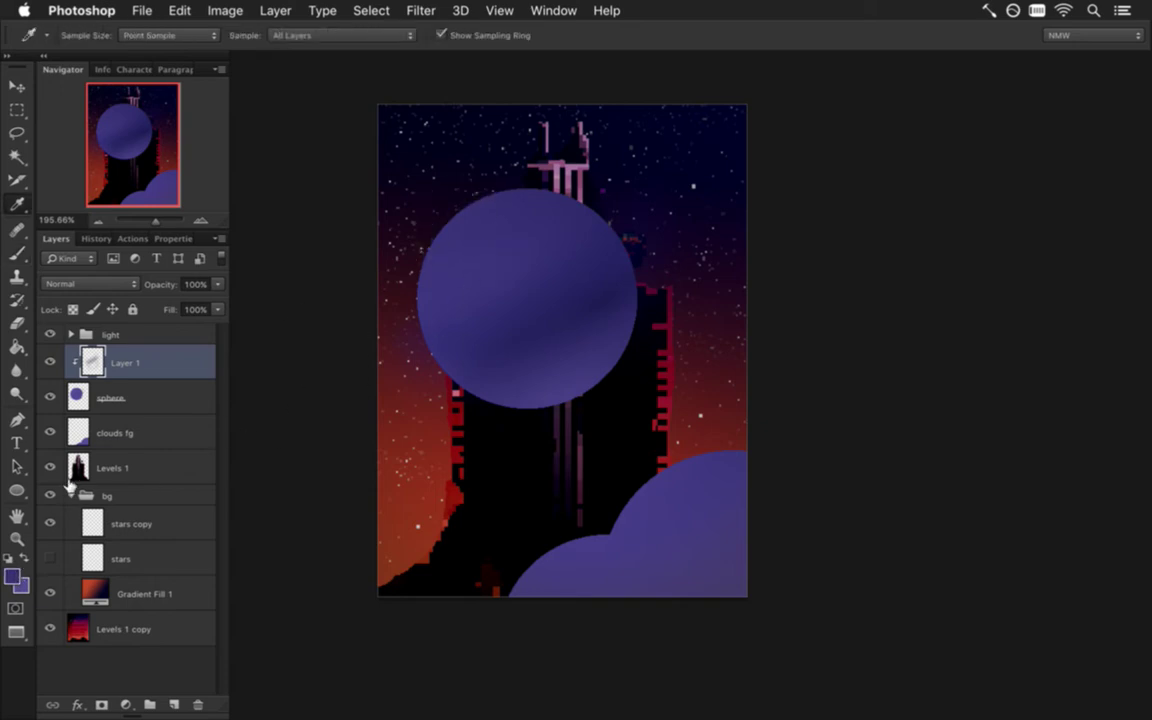
click(172, 705)
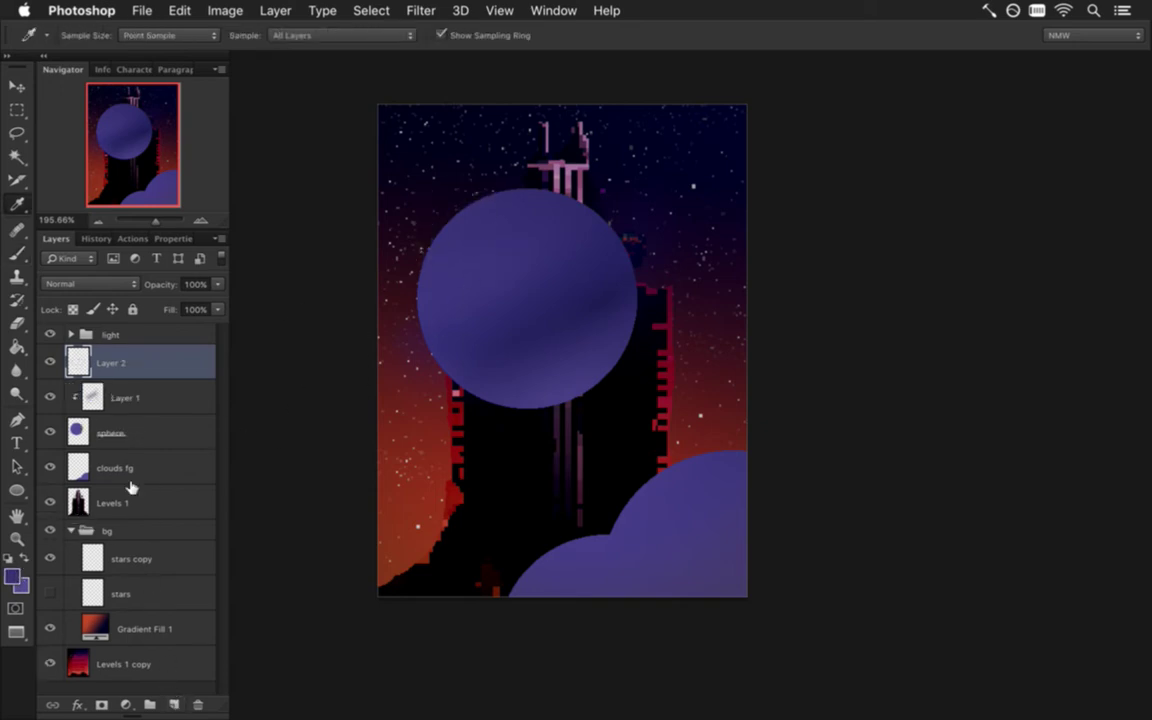
alt+click(91, 385)
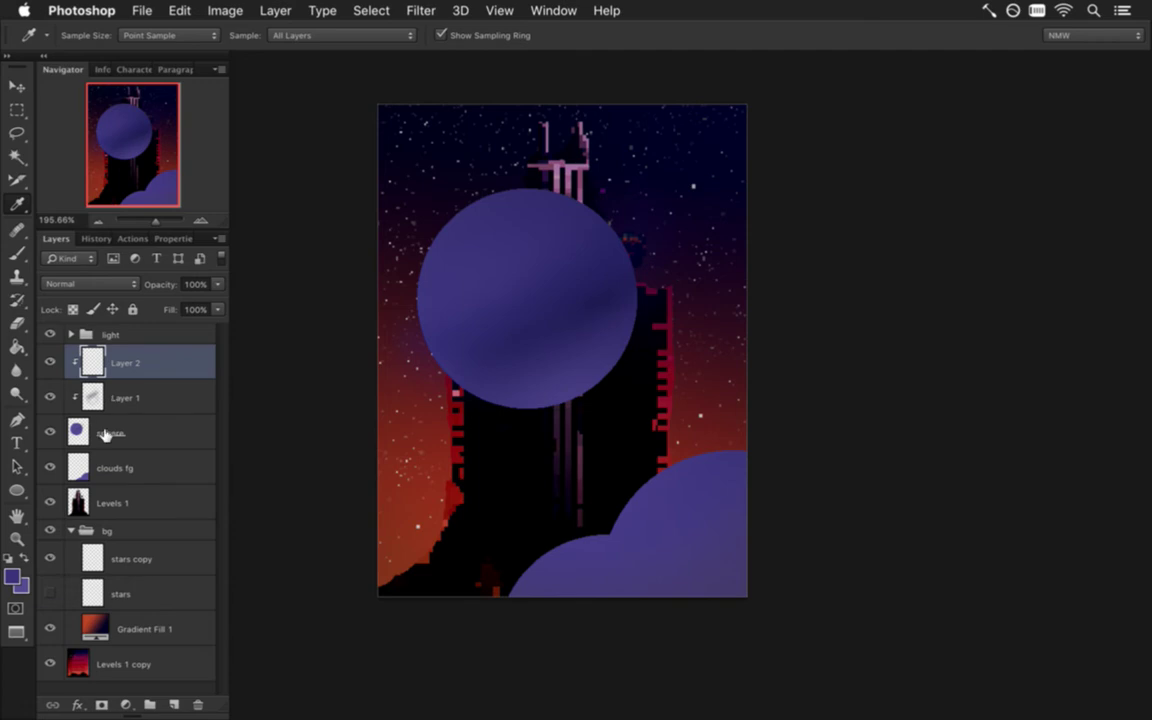
- Turn the foreground colour into a light pinkish purple, hex b485d9, with hue 274, saturation 39% and brightness 85%
click(13, 575)
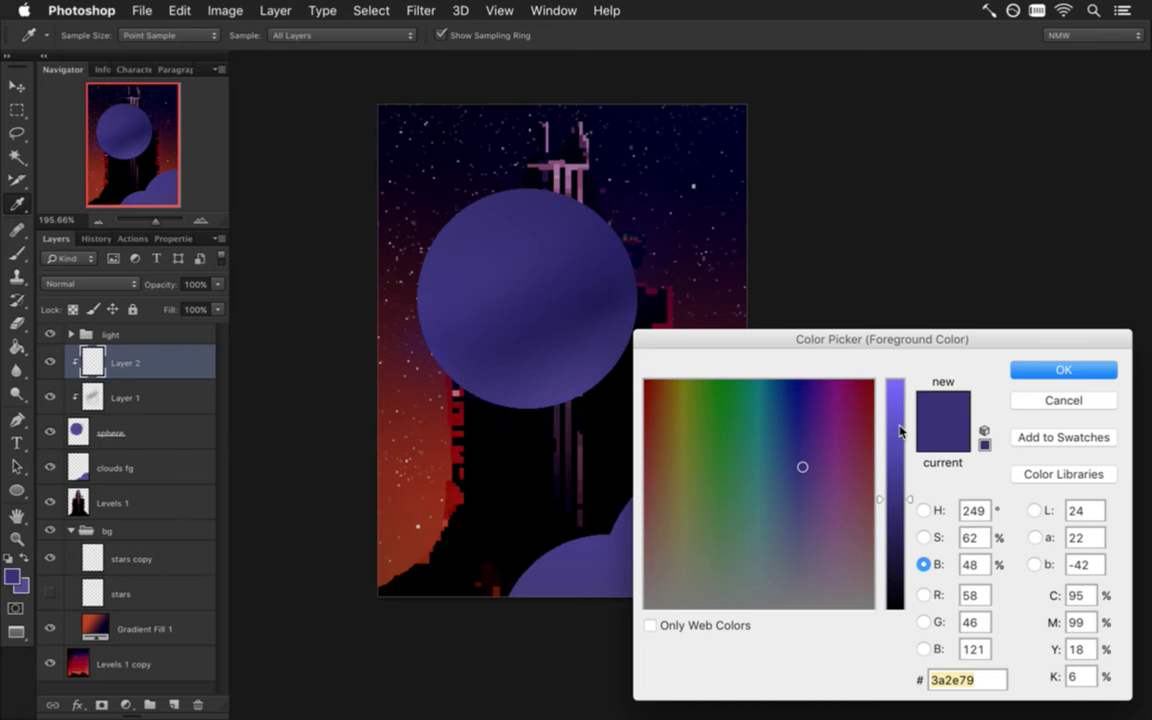
drag(897, 436, 899, 418)
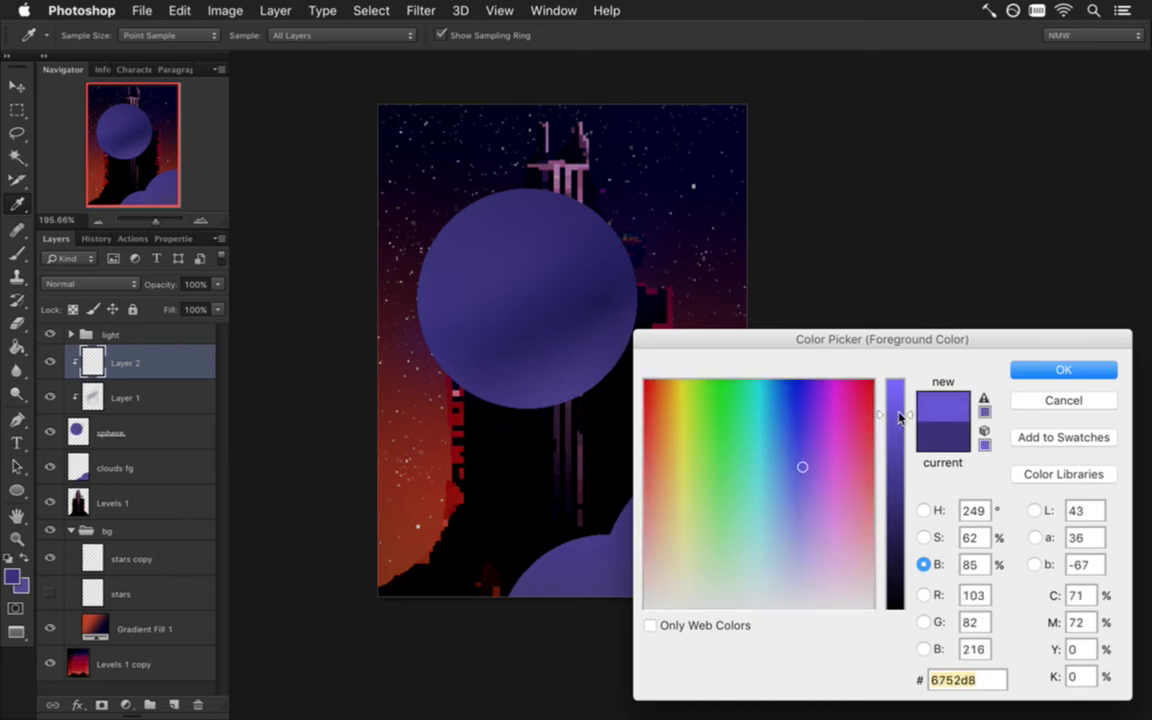
click(923, 538)
drag(897, 530, 920, 522)
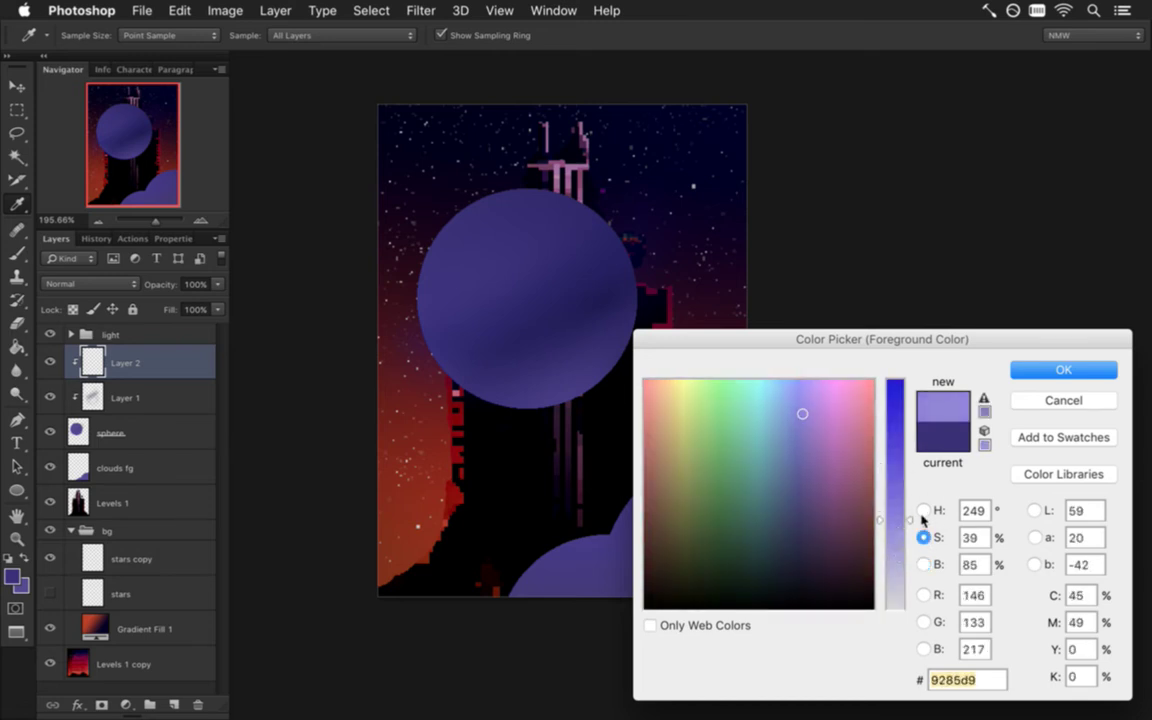
click(923, 510)
drag(910, 451, 910, 436)
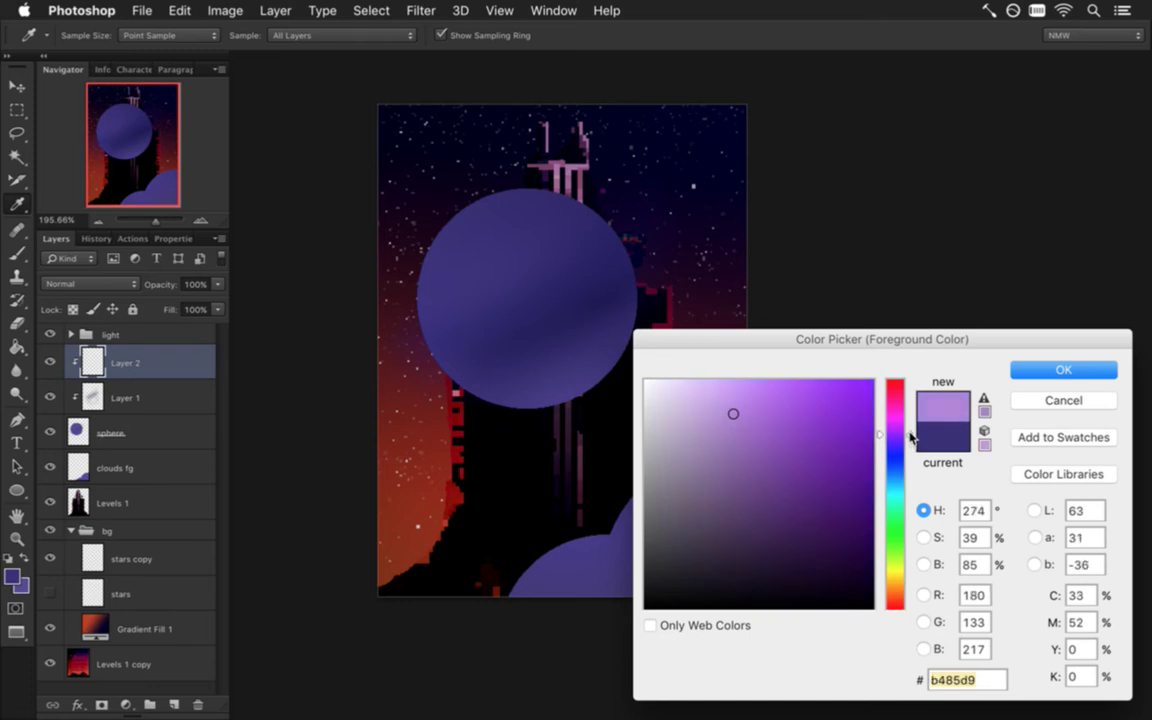
click(1030, 369)
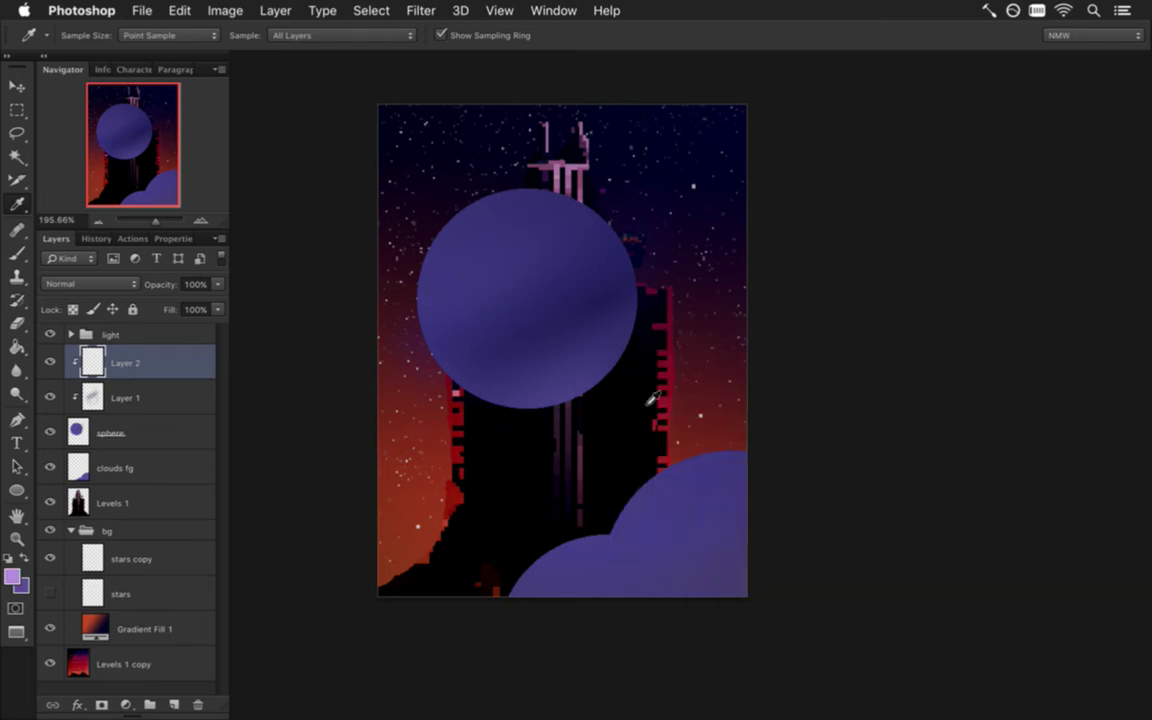
key(b)
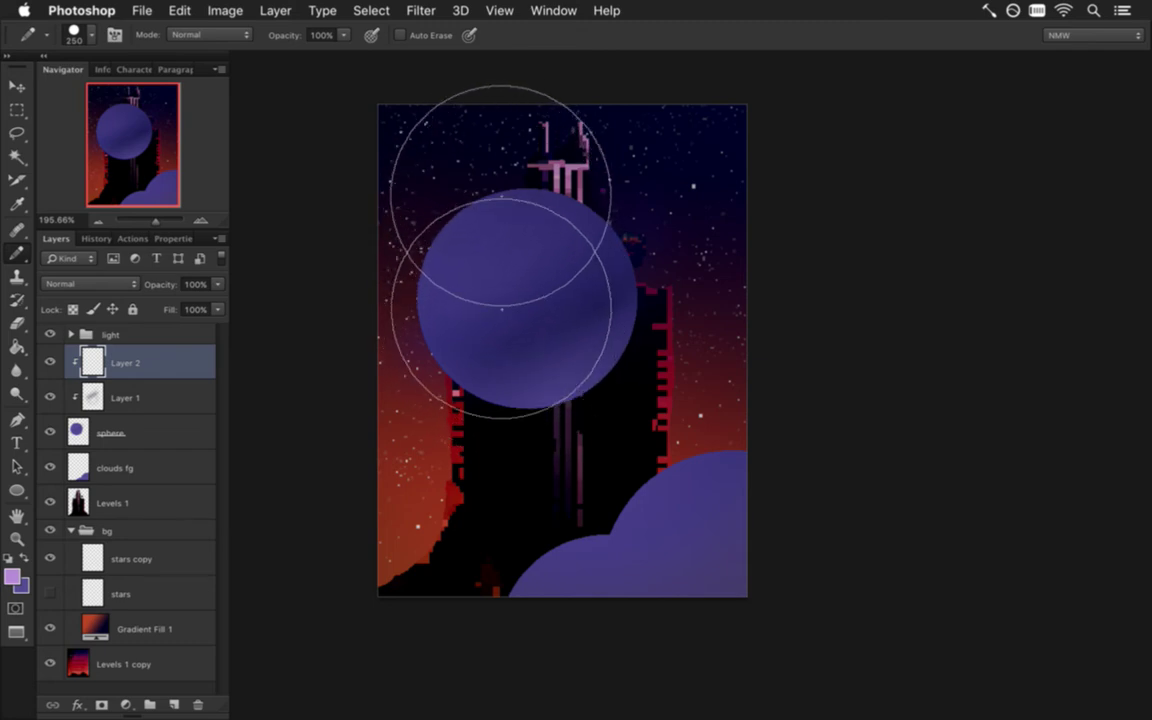
drag(520, 140, 460, 235)
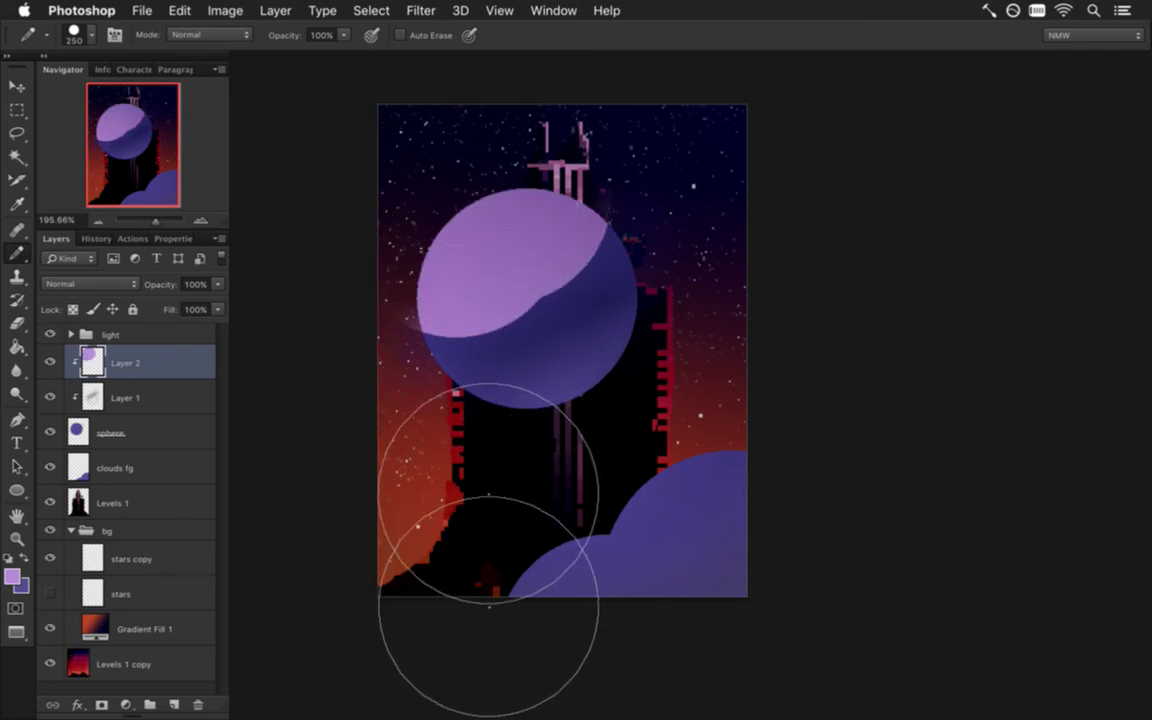
key(super+z)
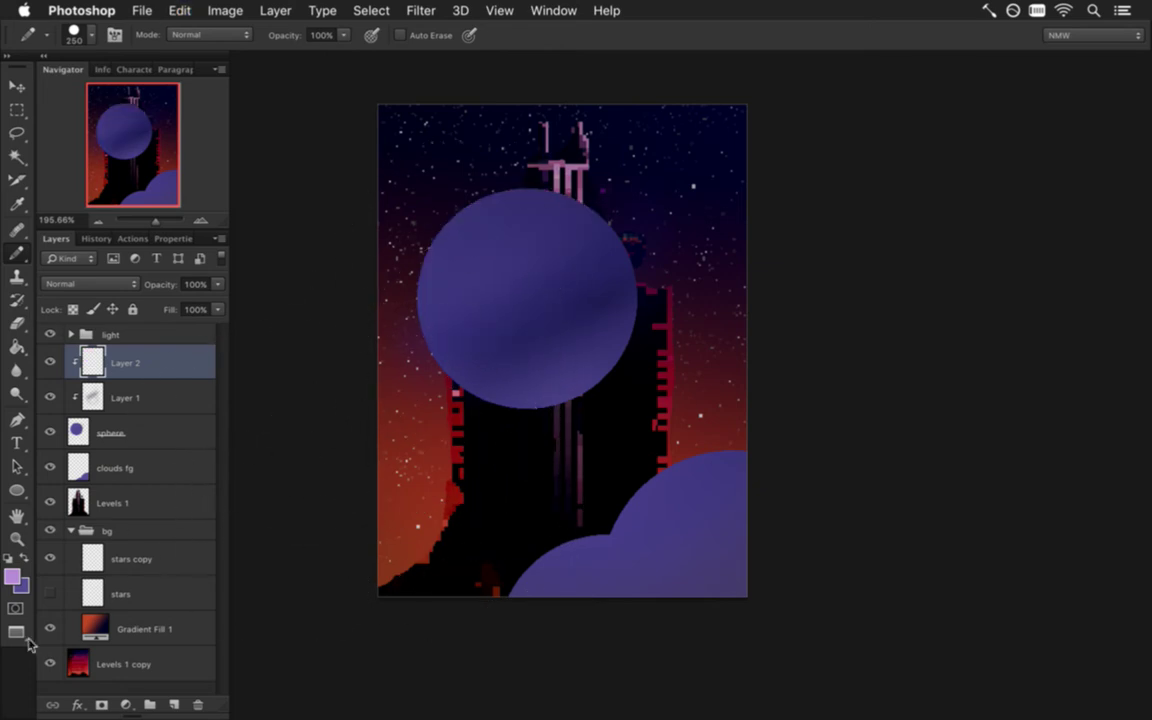
- Switch from the Pencil back to the Brush Tool
right_click(20, 255)
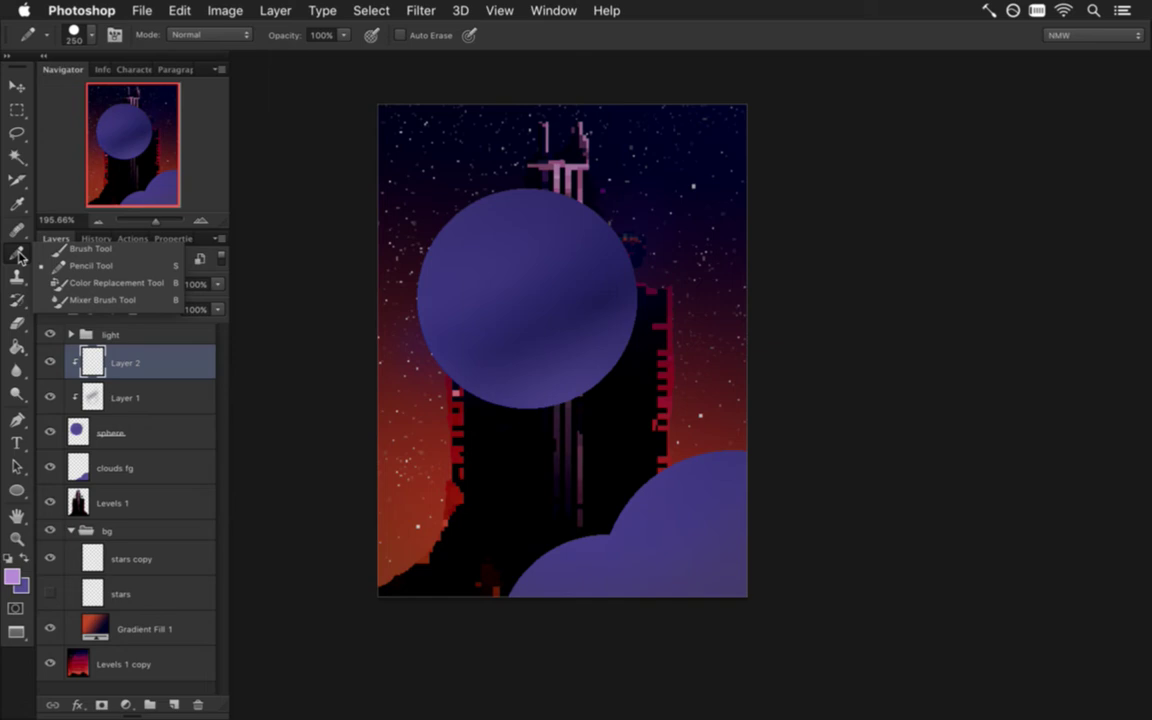
- Paint soft light-purple highlights on the sphere in Layer 2 with the Brush tool at 2% opacity, working down to brush size 50
click(62, 229)
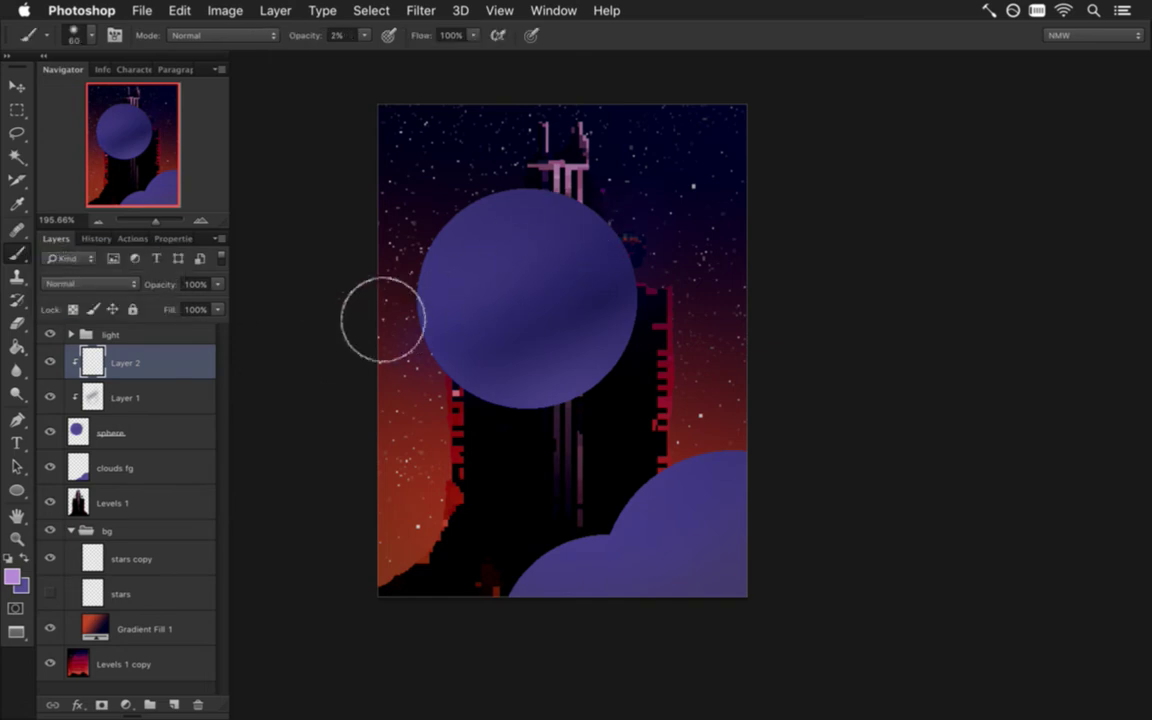
key(bracketright)
key(bracketright)
key(bracketright)
key(bracketright)
key(bracketright)
key(bracketright)
key(bracketright)
key(bracketright)
key(bracketright)
key(bracketright)
key(bracketleft)
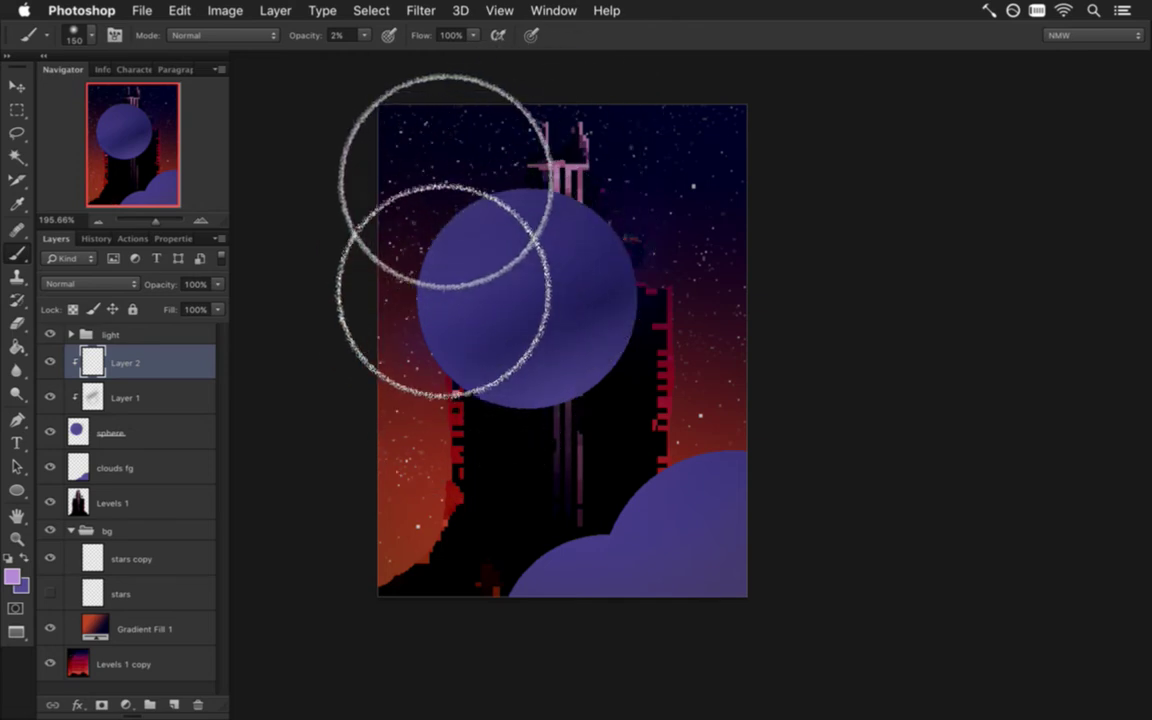
key(bracketleft)
key(bracketleft)
key(bracketleft)
key(bracketleft)
key(bracketleft)
key(bracketleft)
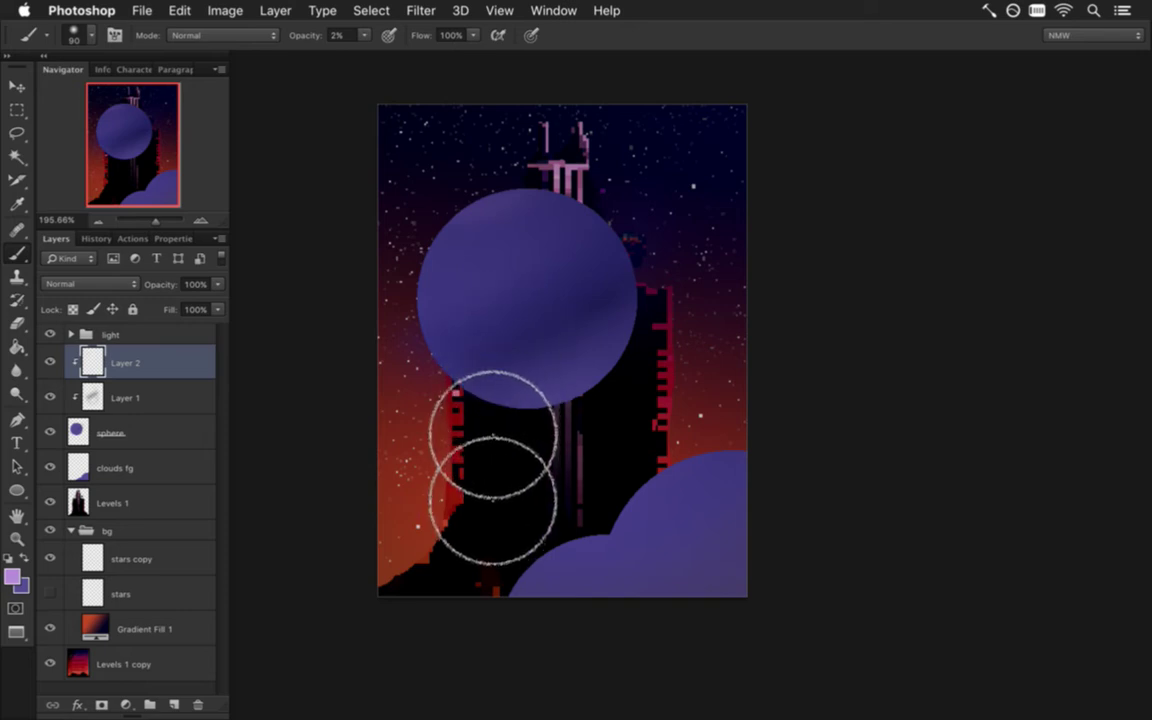
key(bracketleft)
key(bracketleft)
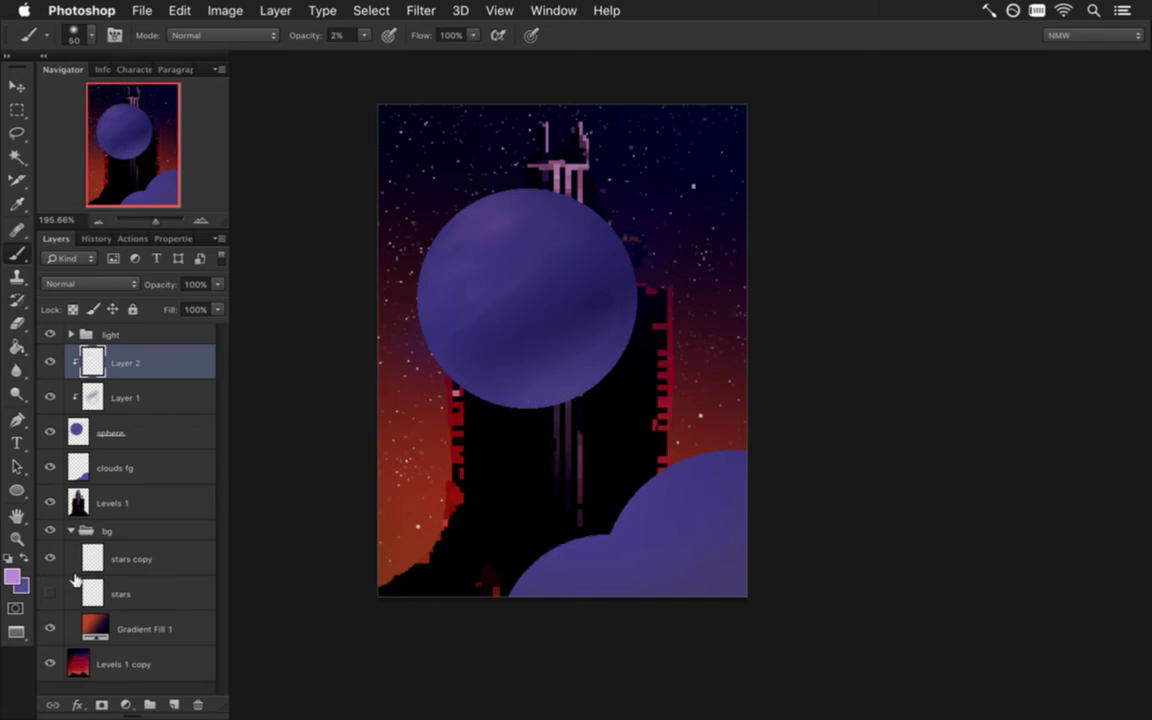
- Set the foreground colour to a pale lilac, d8beea, by lowering the saturation and raising the brightness
click(12, 573)
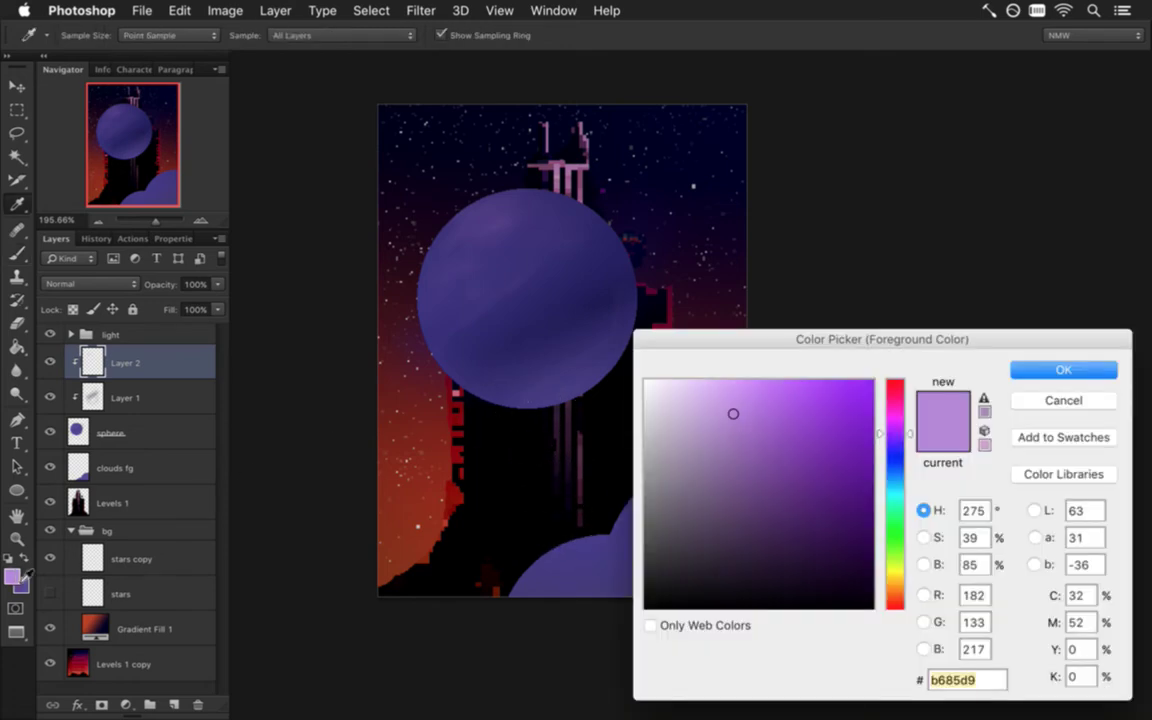
click(926, 537)
click(895, 566)
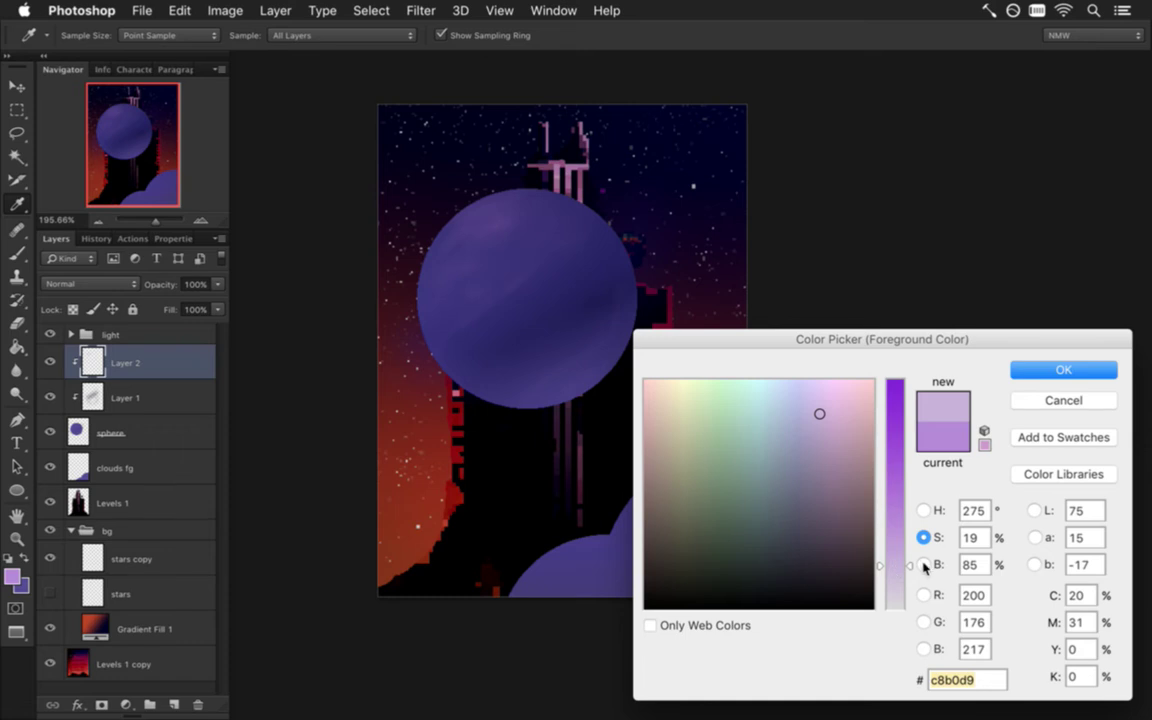
click(923, 564)
drag(897, 420, 900, 400)
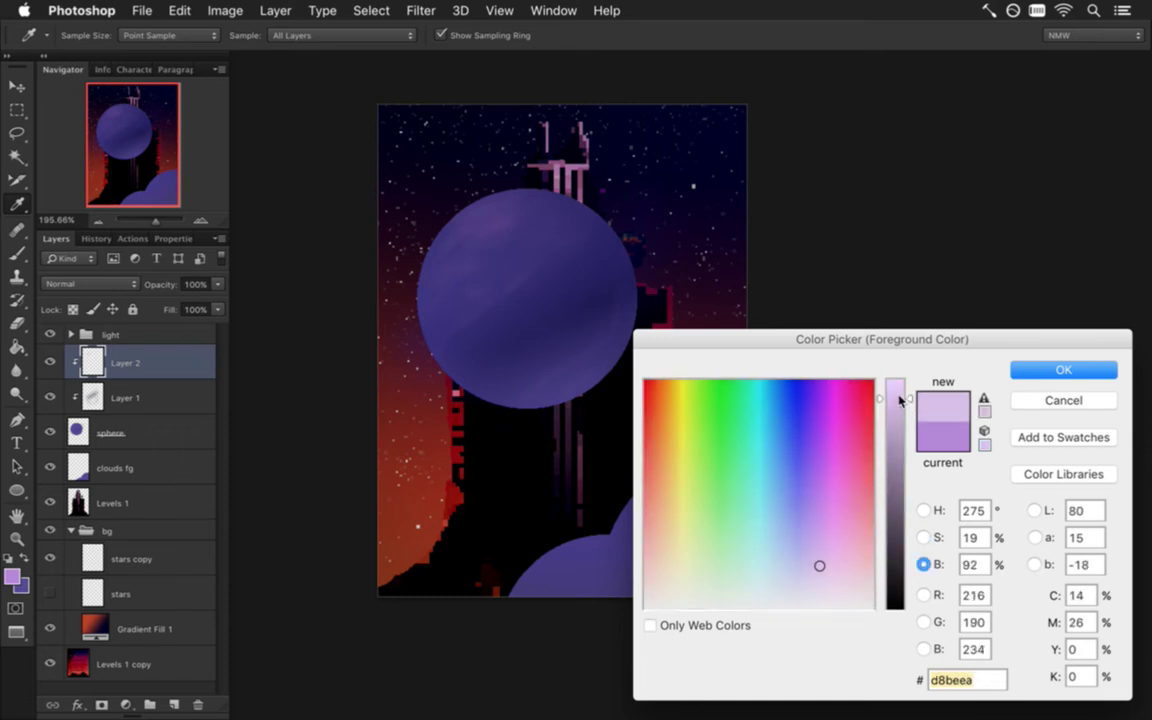
click(1036, 371)
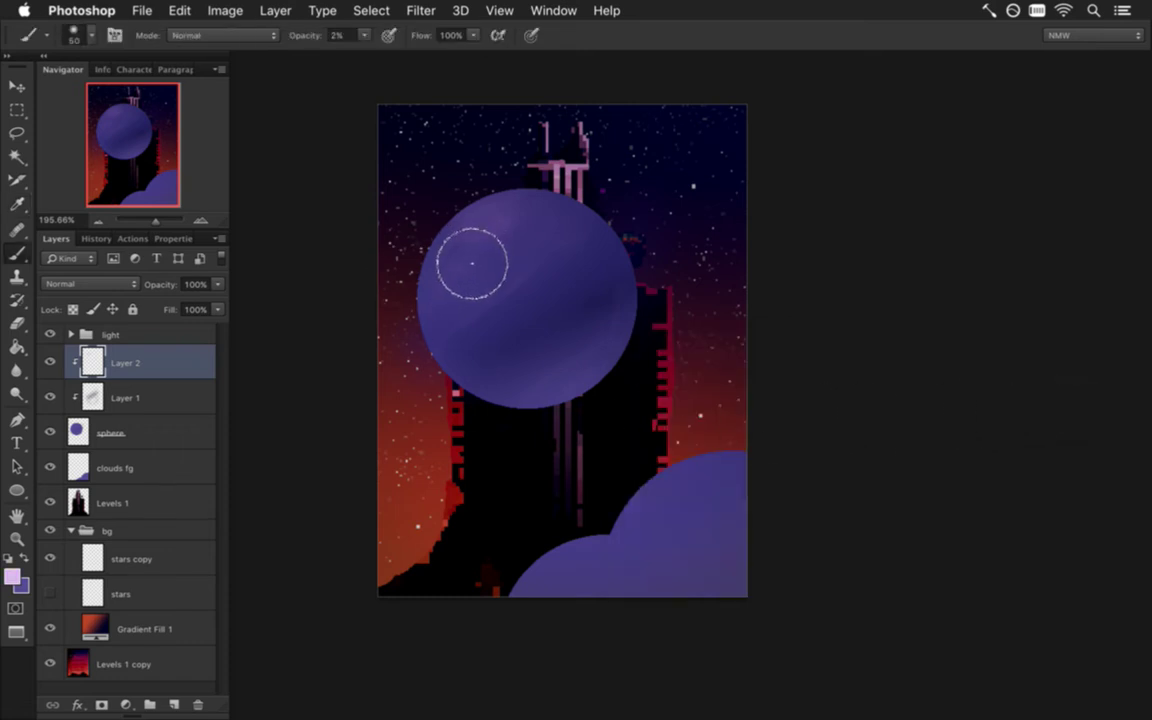
- Set the brush opacity to 1% and paint pale lilac highlights on the sphere's upper left, using brush sizes 80 and 60
click(352, 38)
text(1)
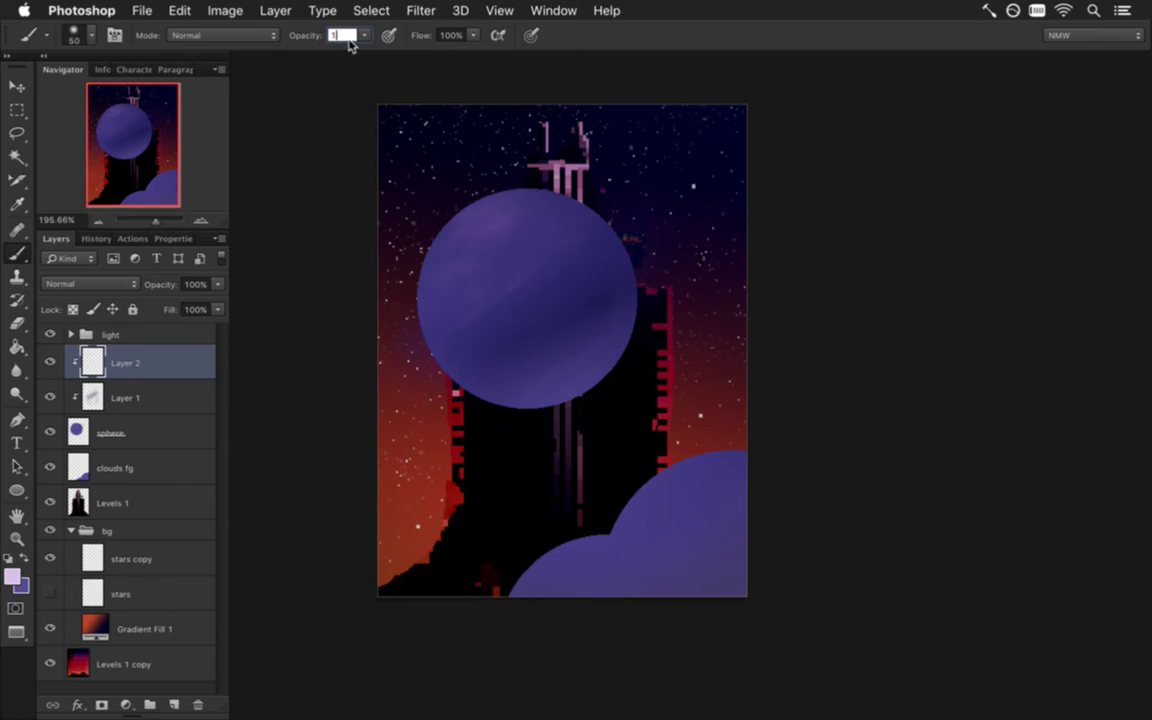
key(Return)
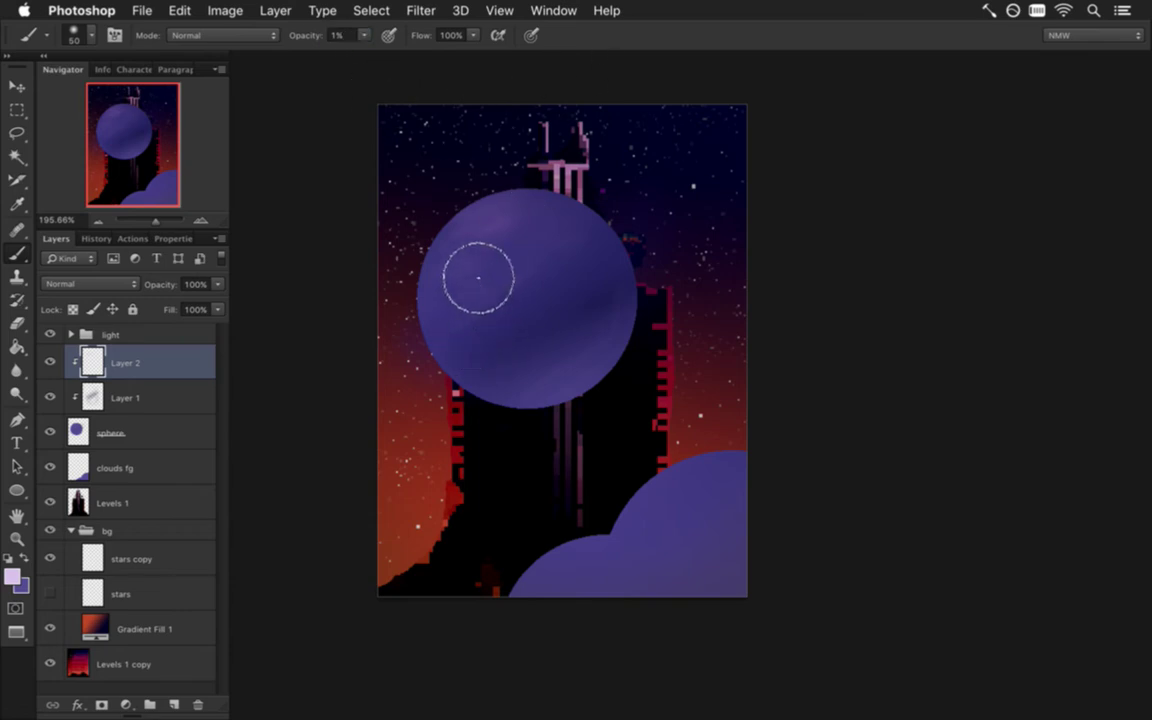
key(bracketright)
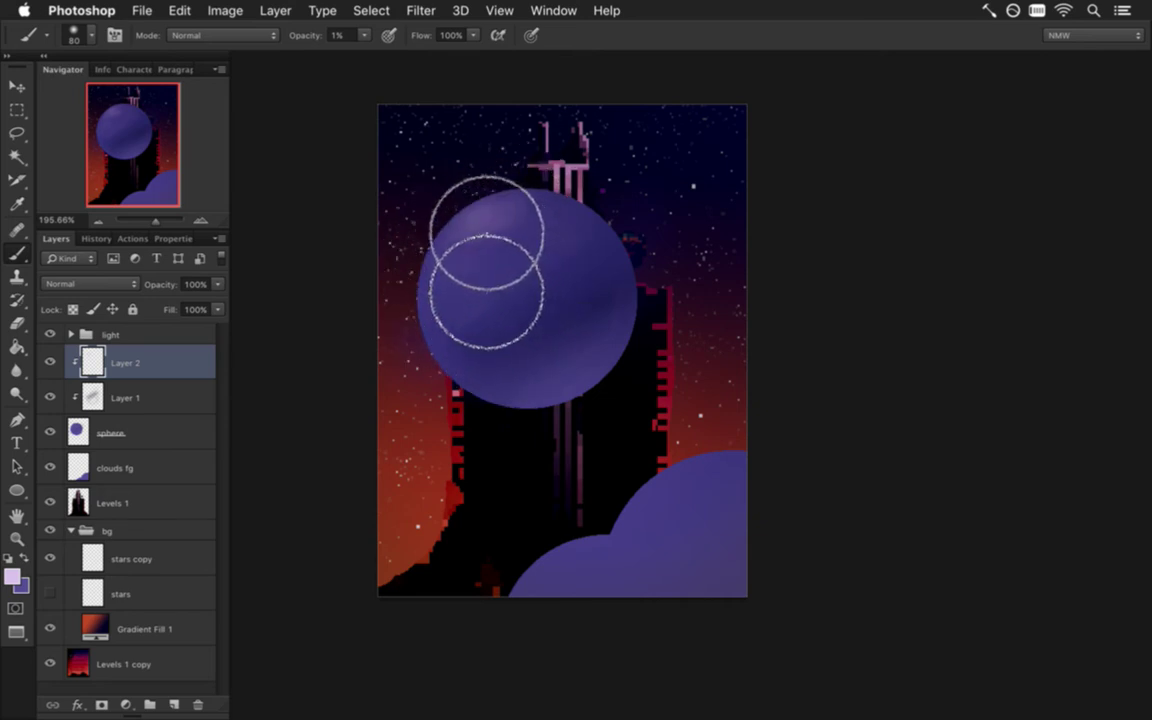
key(bracketleft)
key(bracketleft)
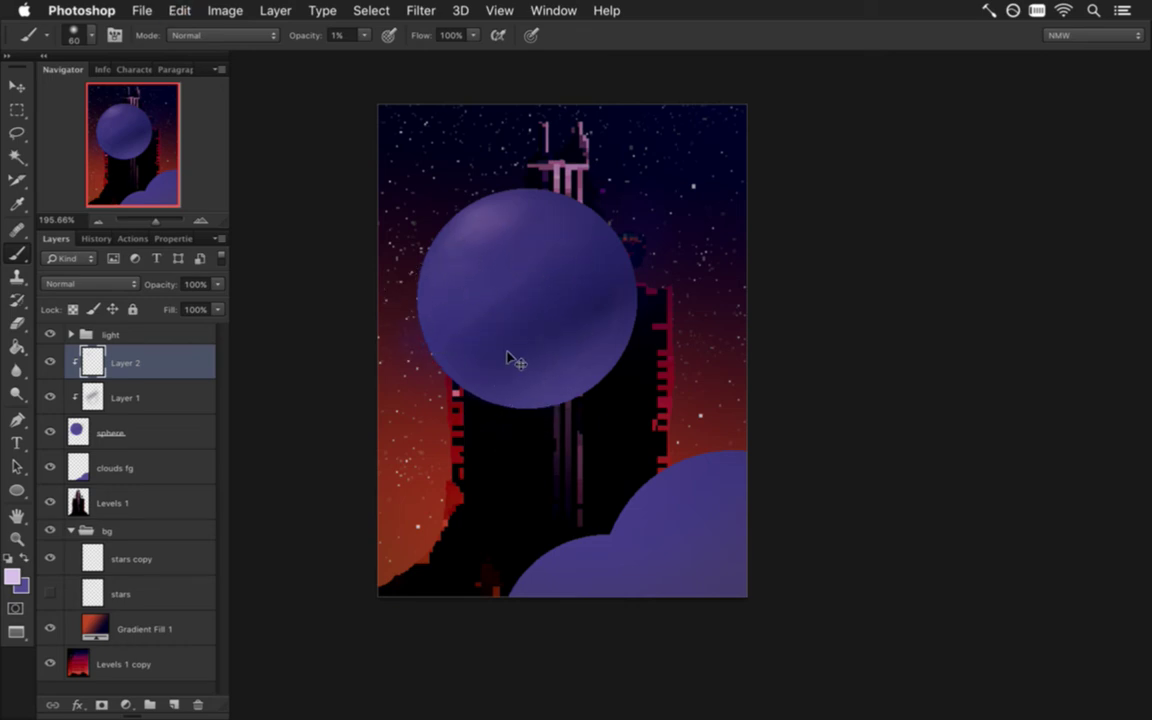
- Compare the sphere with and without the last highlight stroke, and save the document
key(super+z)
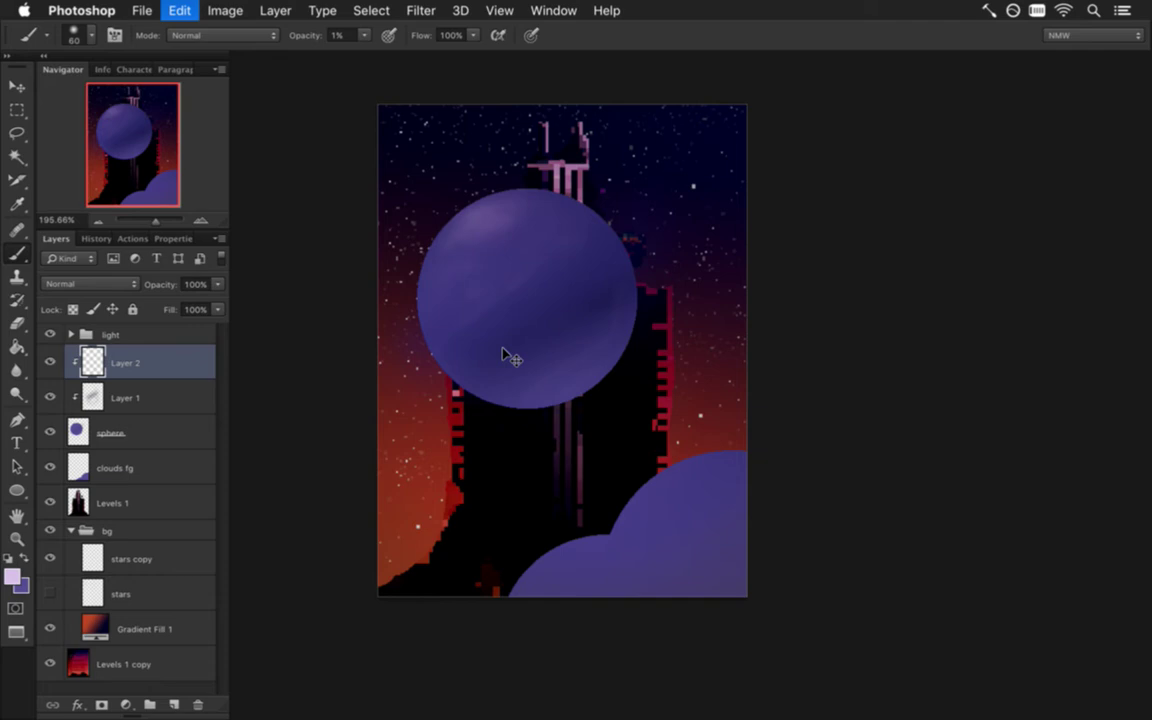
key(super+z)
key(super+z)
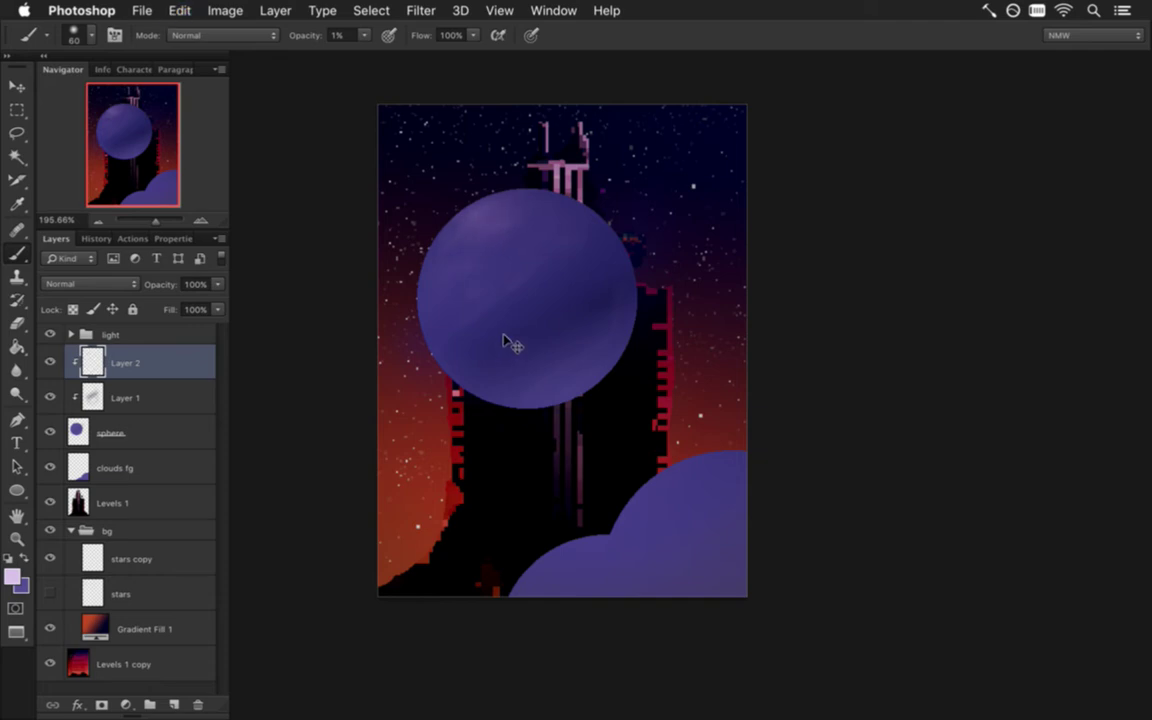
key(super+s)
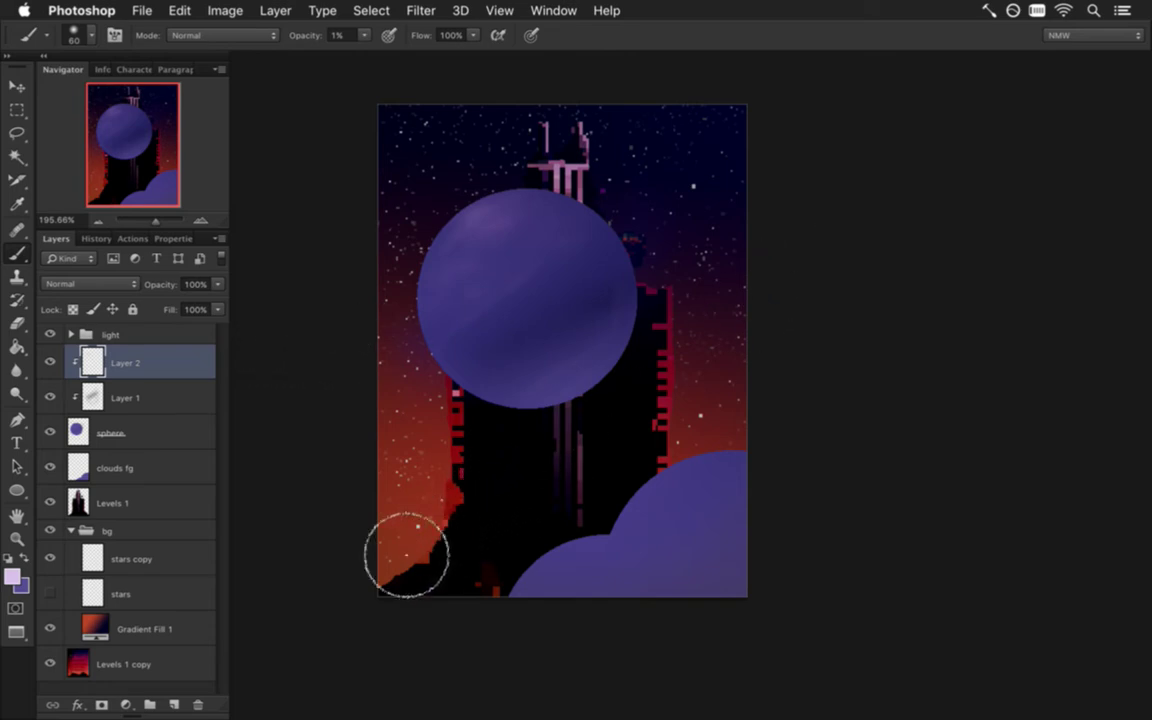
- Set the foreground colour to a very dark navy, 070c21
click(13, 577)
click(888, 579)
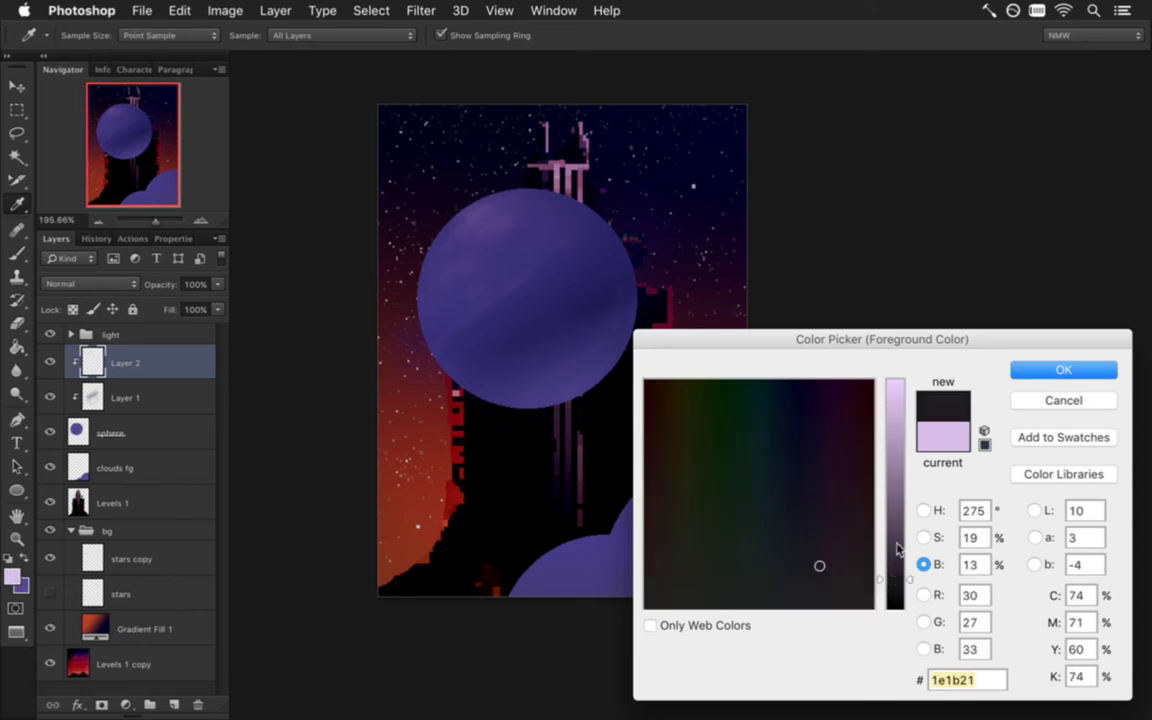
click(924, 511)
click(898, 463)
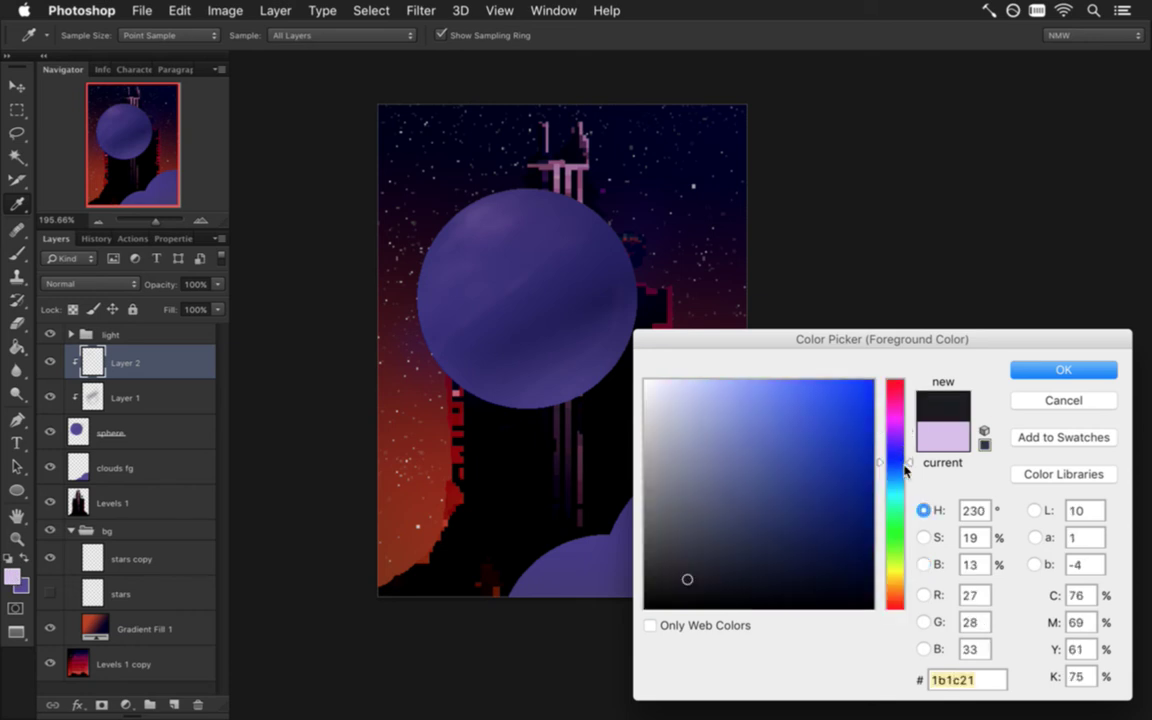
click(1060, 371)
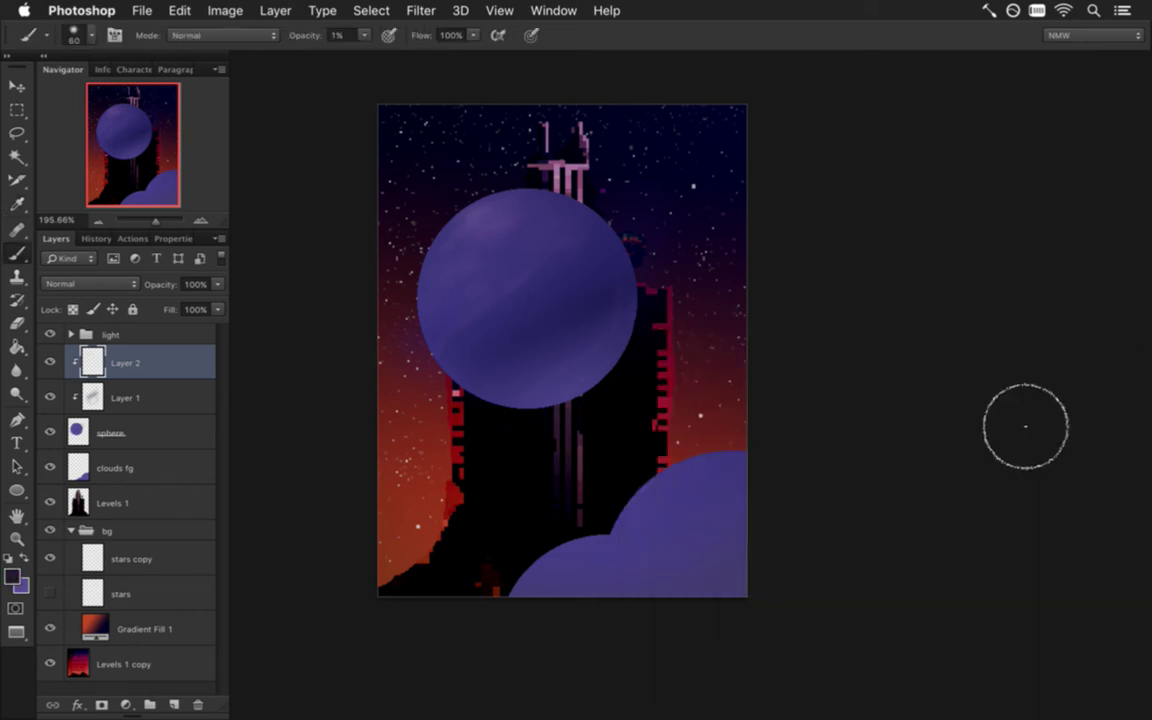
click(15, 579)
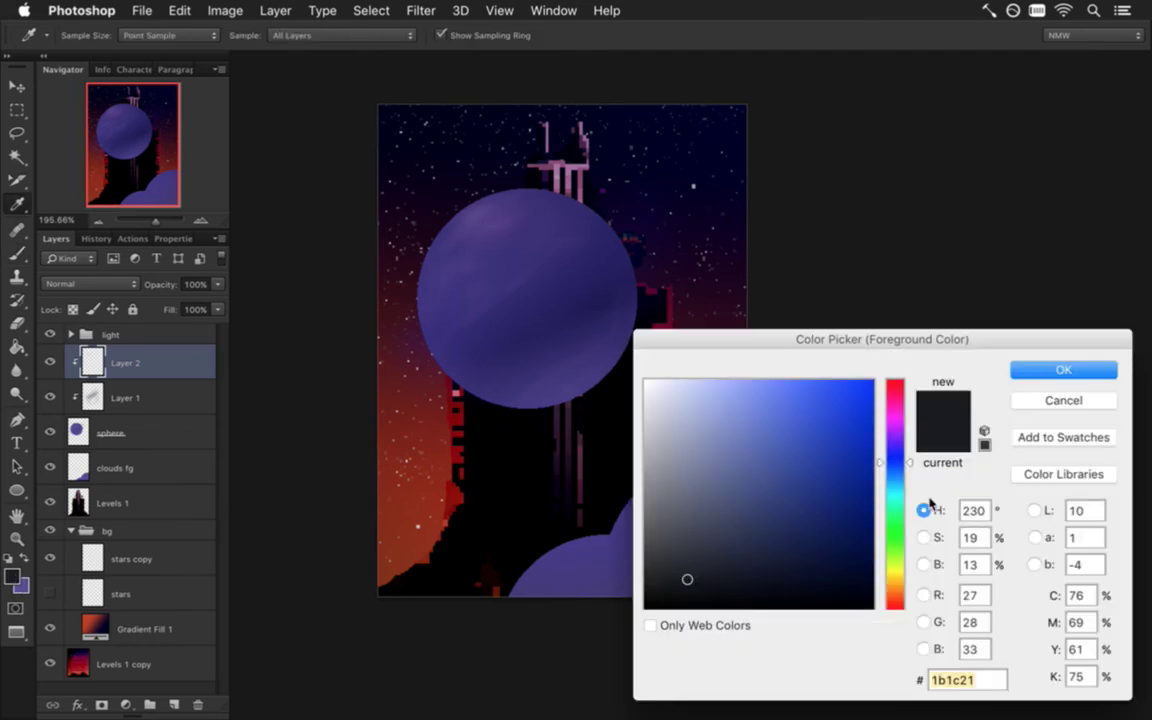
click(925, 533)
drag(900, 455, 900, 433)
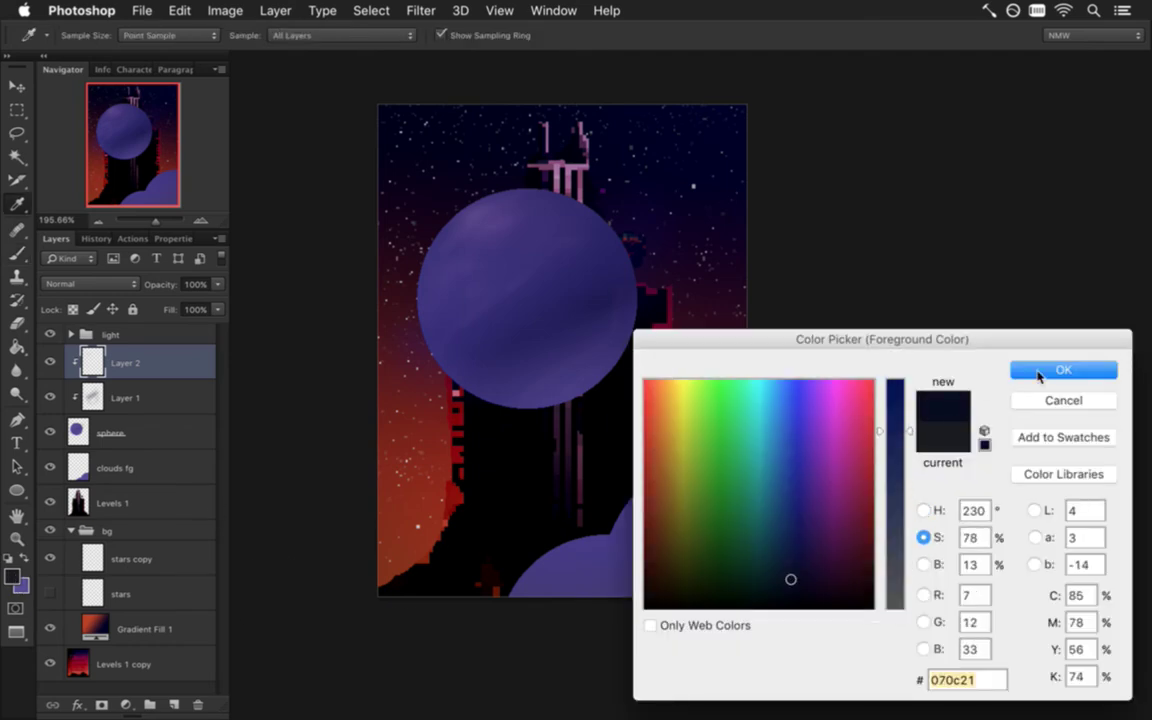
click(1038, 372)
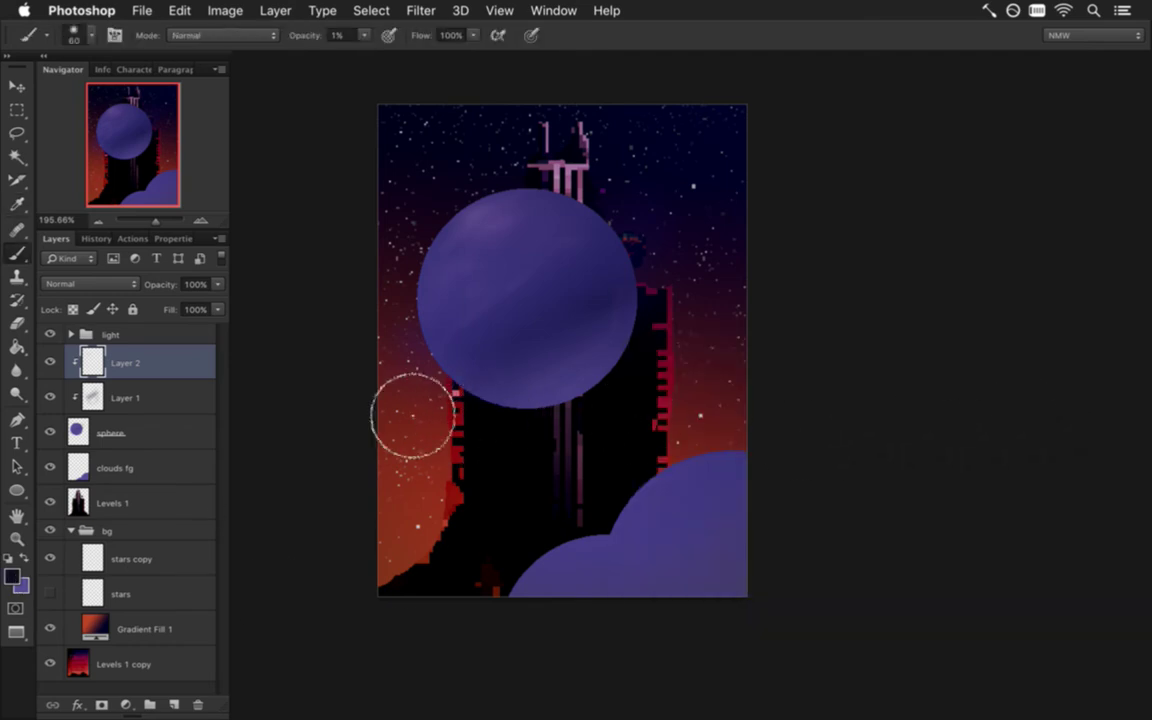
- Enlarge the brush to size 200 and try shading the sphere with dark navy on Layer 2
key(bracketright)
key(bracketright)
key(bracketright)
key(bracketright)
key(bracketright)
key(bracketright)
key(bracketright)
key(bracketright)
key(bracketright)
key(bracketright)
key(bracketleft)
key(bracketleft)
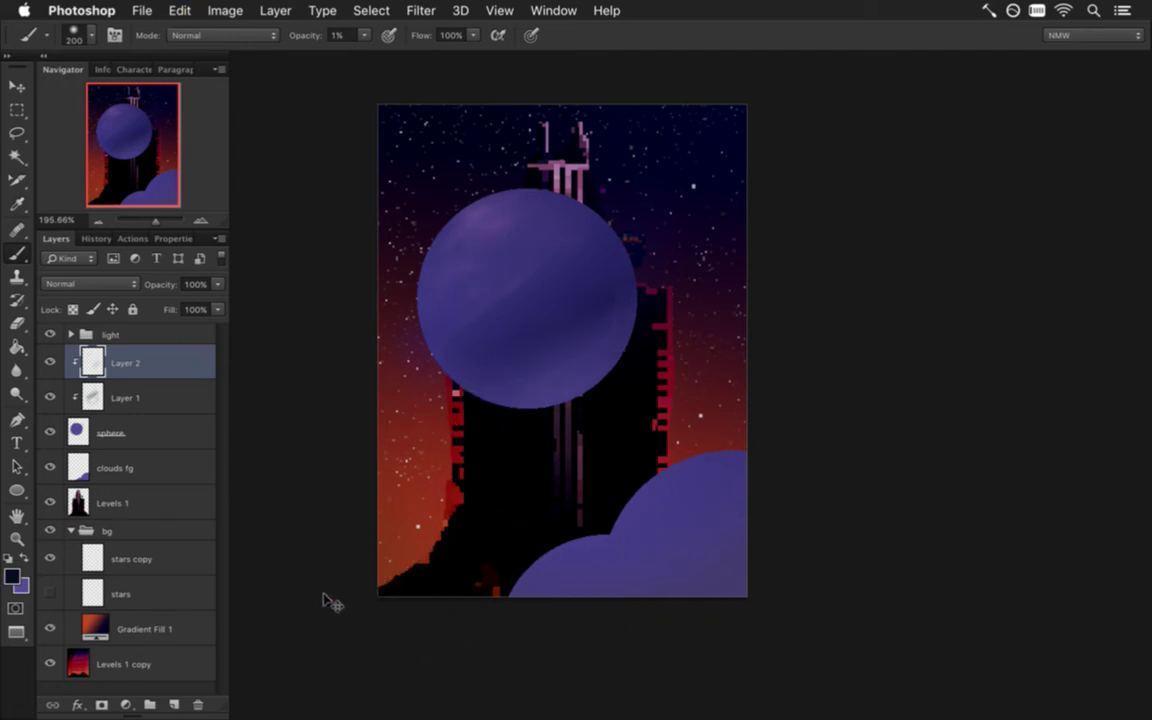
- Revert the navy shading on Layer 2 by stepping back through the Brush Tool history states to one before it
key(super+z)
key(super+z)
key(super+z)
click(90, 238)
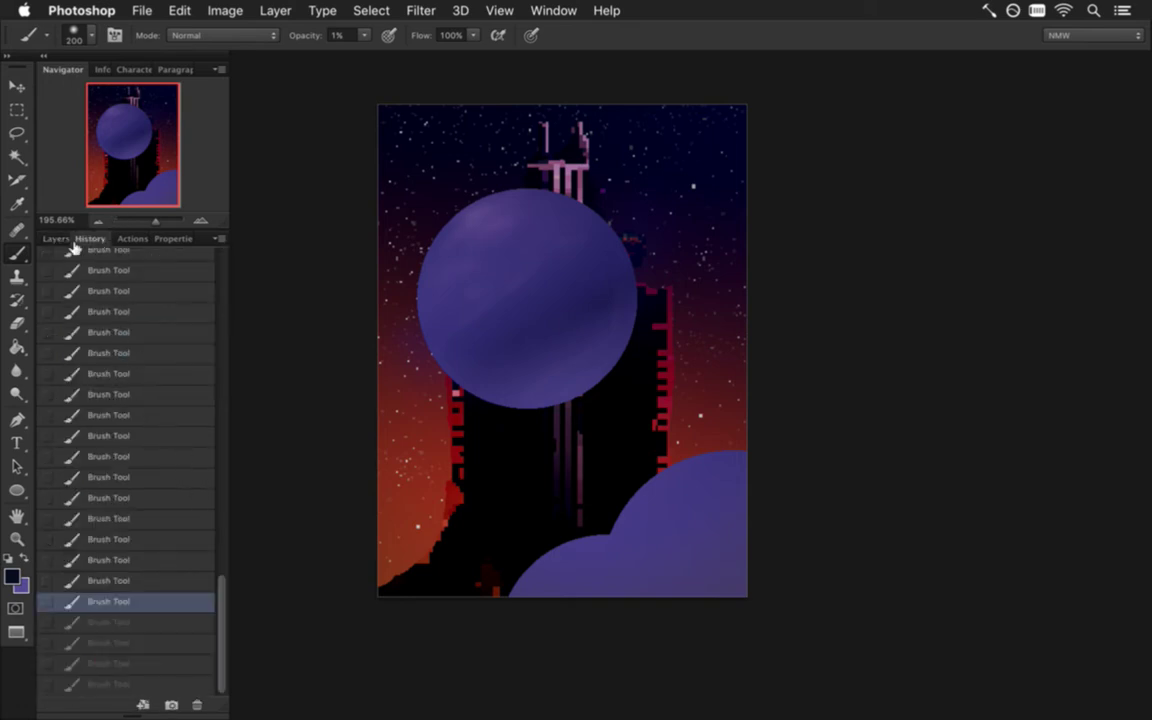
mouse_move(223, 578)
mouse_down()
mouse_move(229, 441)
mouse_move(222, 575)
mouse_up()
click(141, 456)
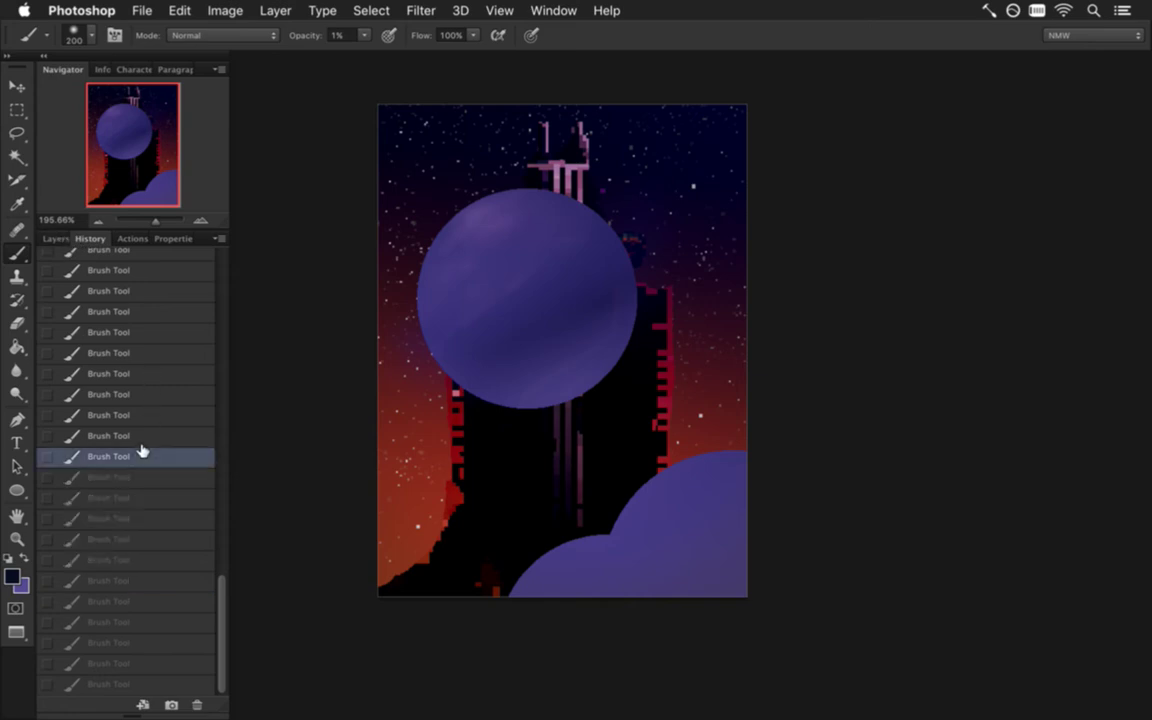
click(140, 354)
click(133, 310)
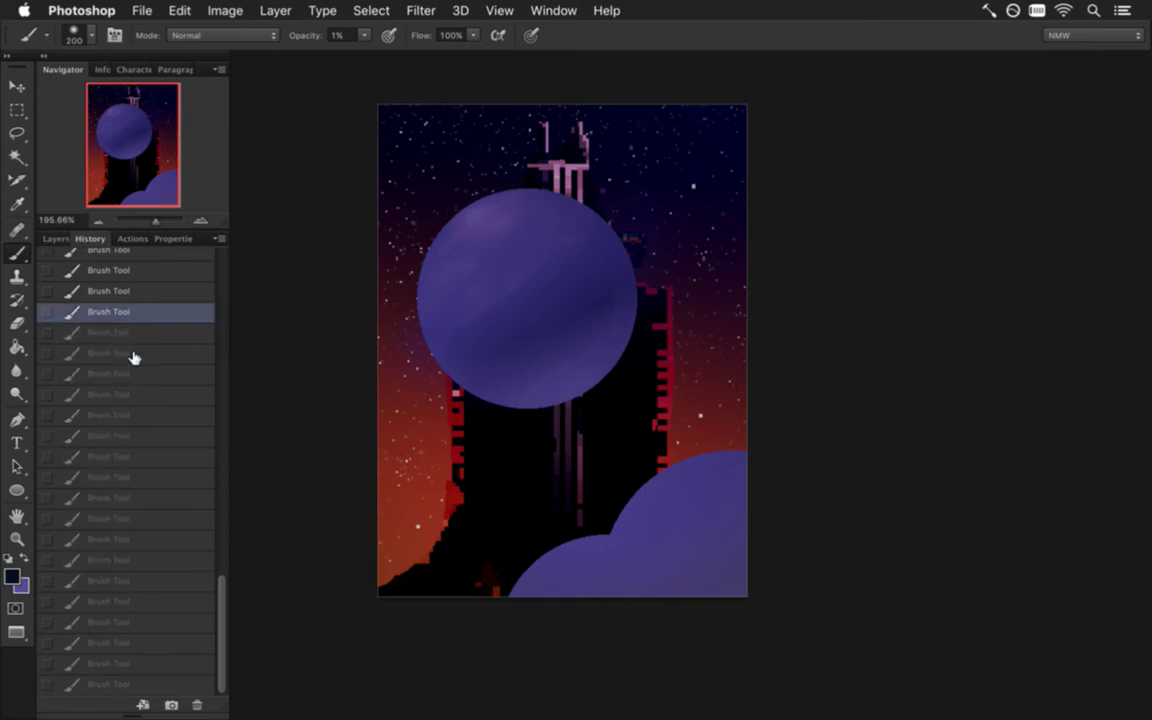
click(134, 414)
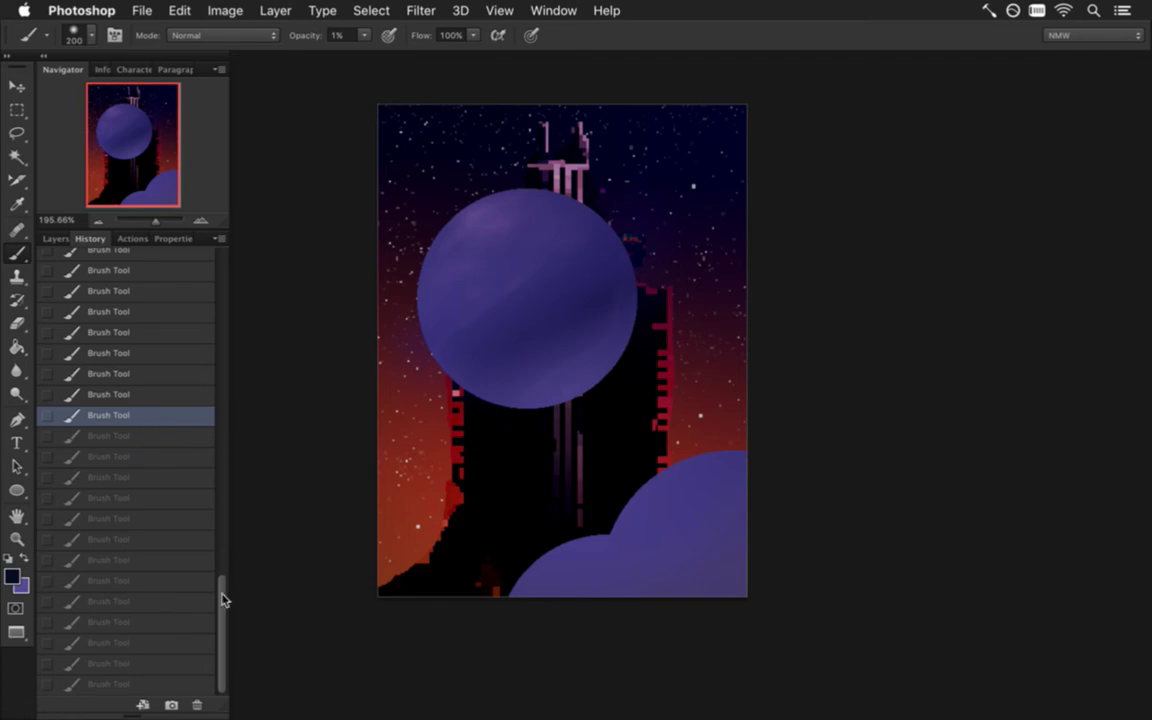
drag(223, 599, 224, 550)
click(157, 286)
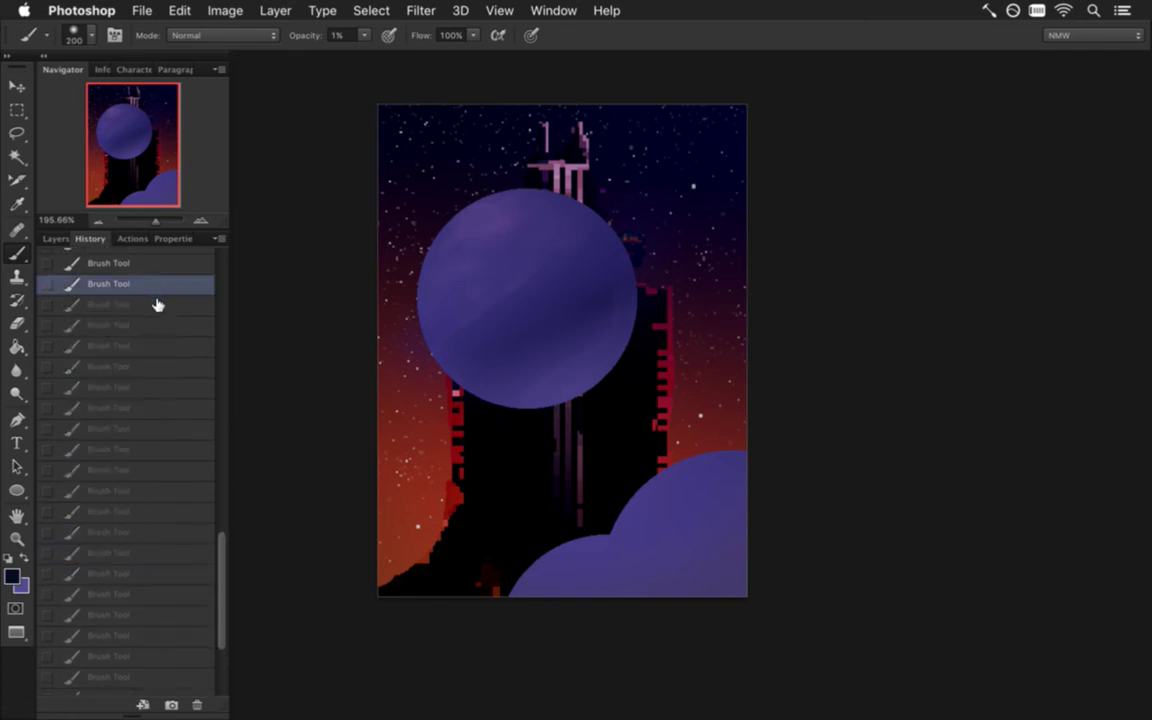
click(134, 388)
click(134, 429)
click(132, 470)
click(130, 511)
click(130, 532)
click(129, 552)
click(128, 573)
click(129, 594)
click(130, 615)
click(129, 594)
click(135, 573)
click(138, 552)
click(142, 532)
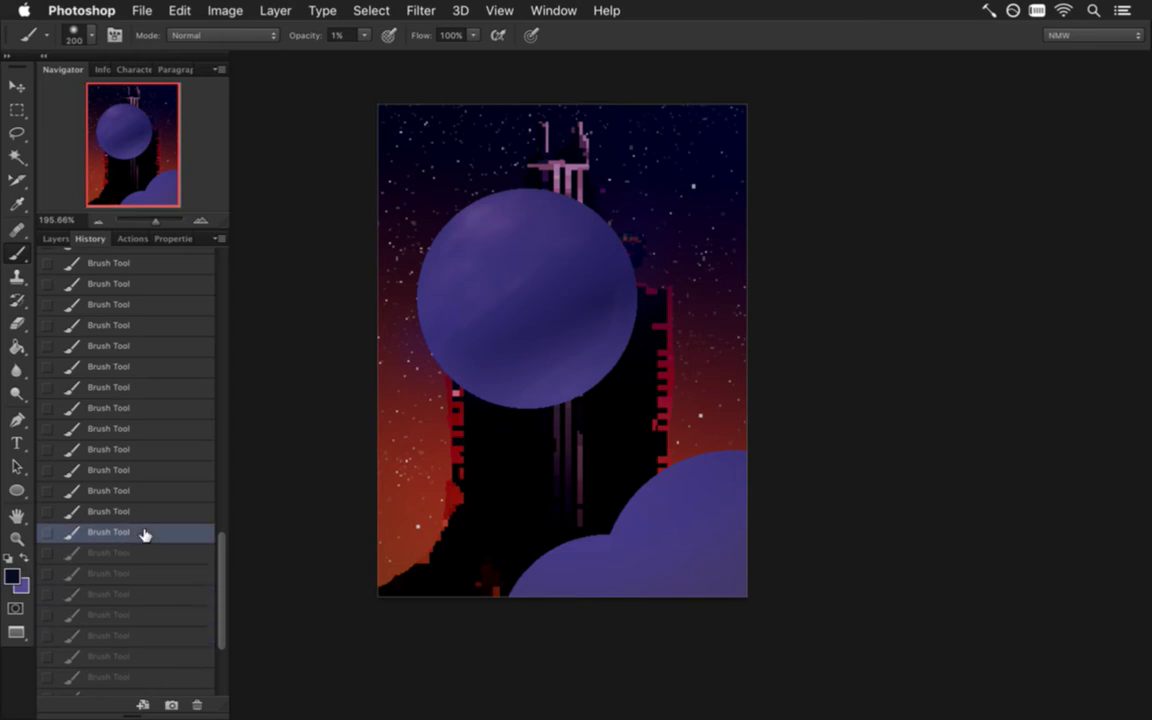
- Shade the sphere with dark navy on Layer 1 at 1% opacity, reducing the brush from size 200 to 125 and 80
click(56, 238)
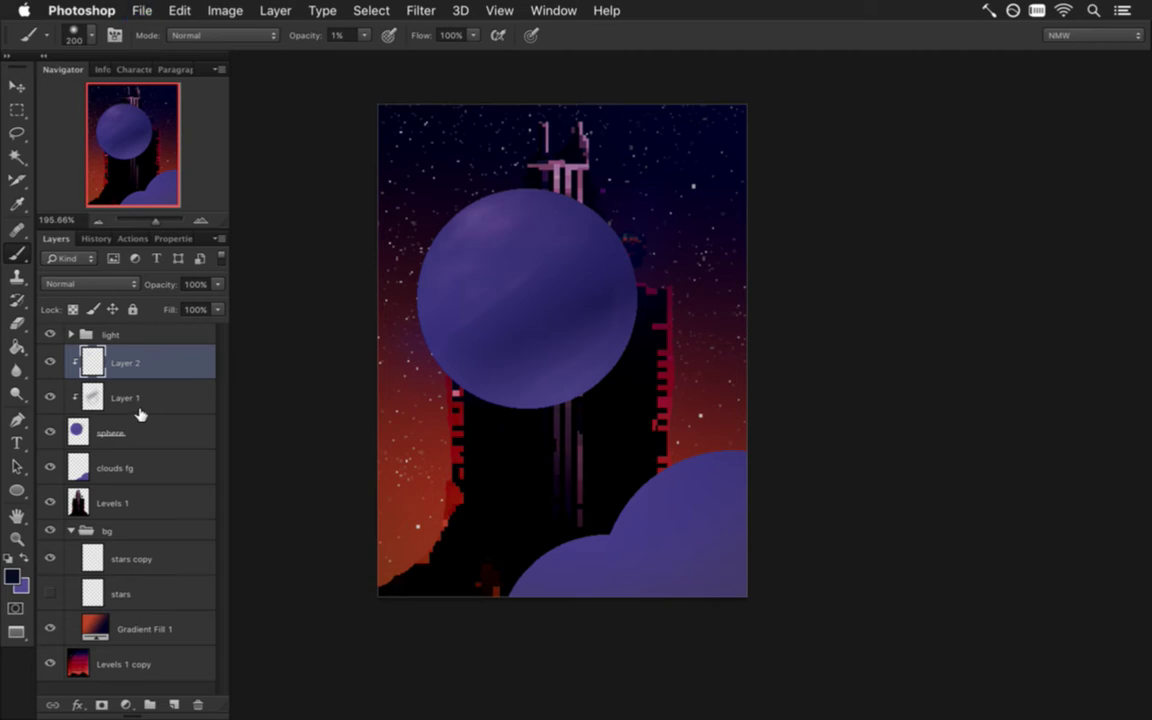
click(97, 396)
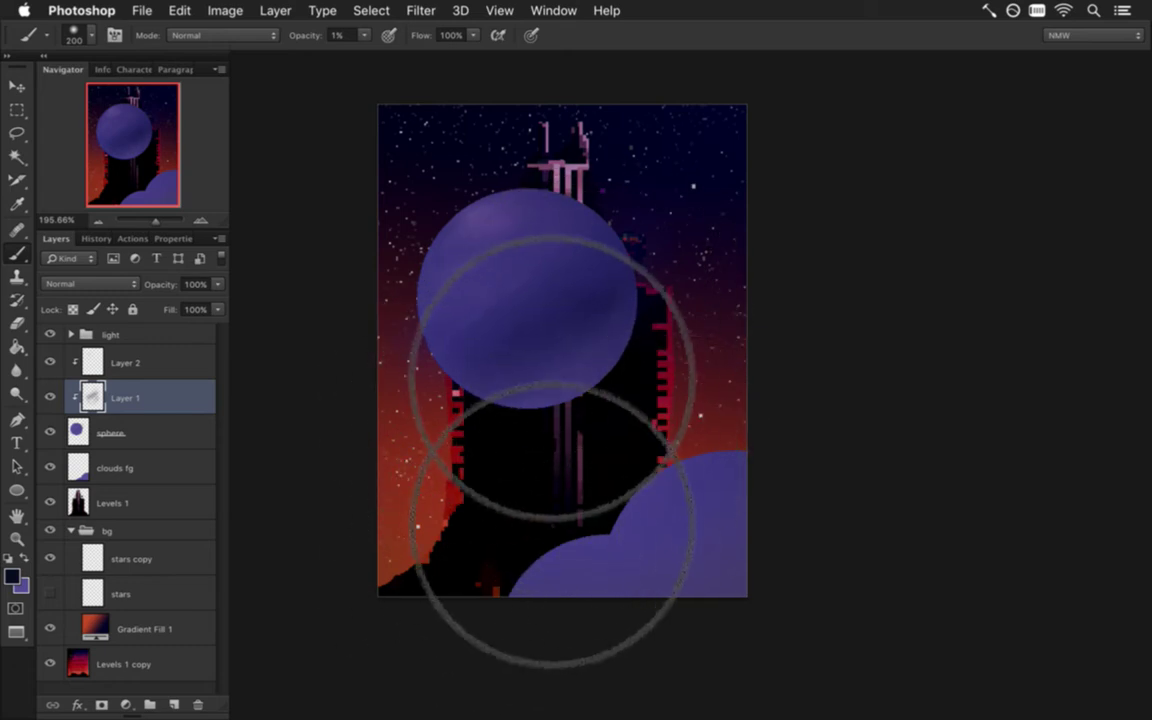
key(bracketleft)
key(bracketleft)
key(bracketleft)
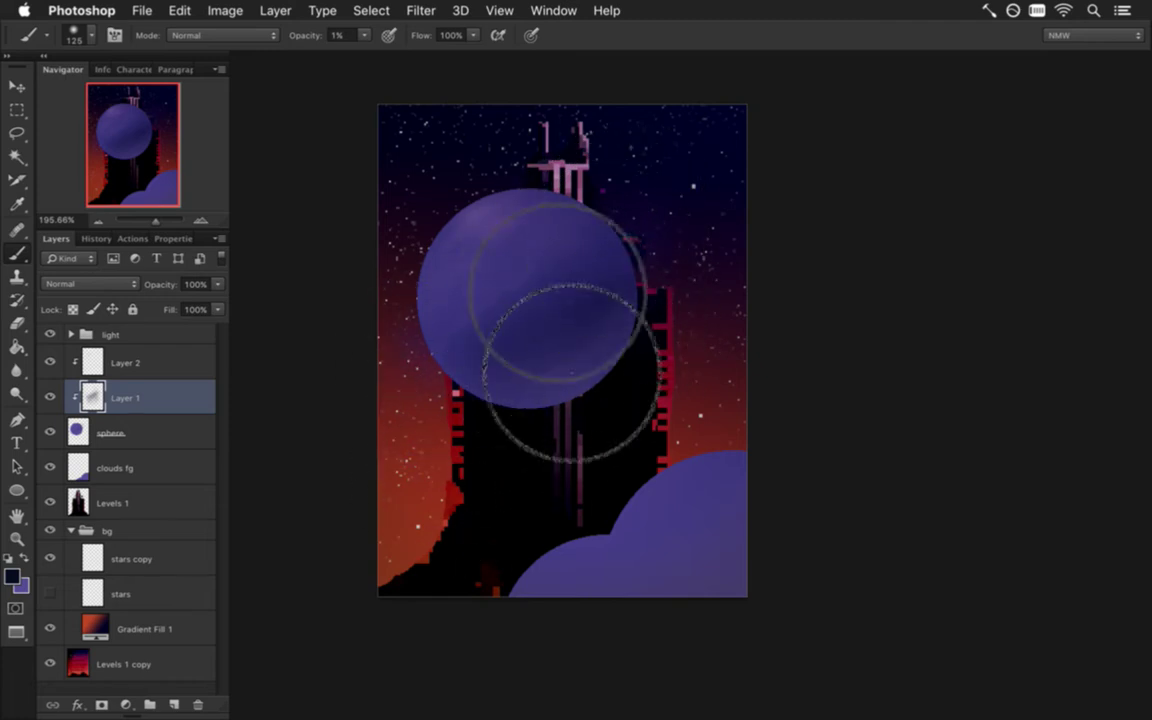
key(bracketleft)
key(bracketleft)
key(bracketleft)
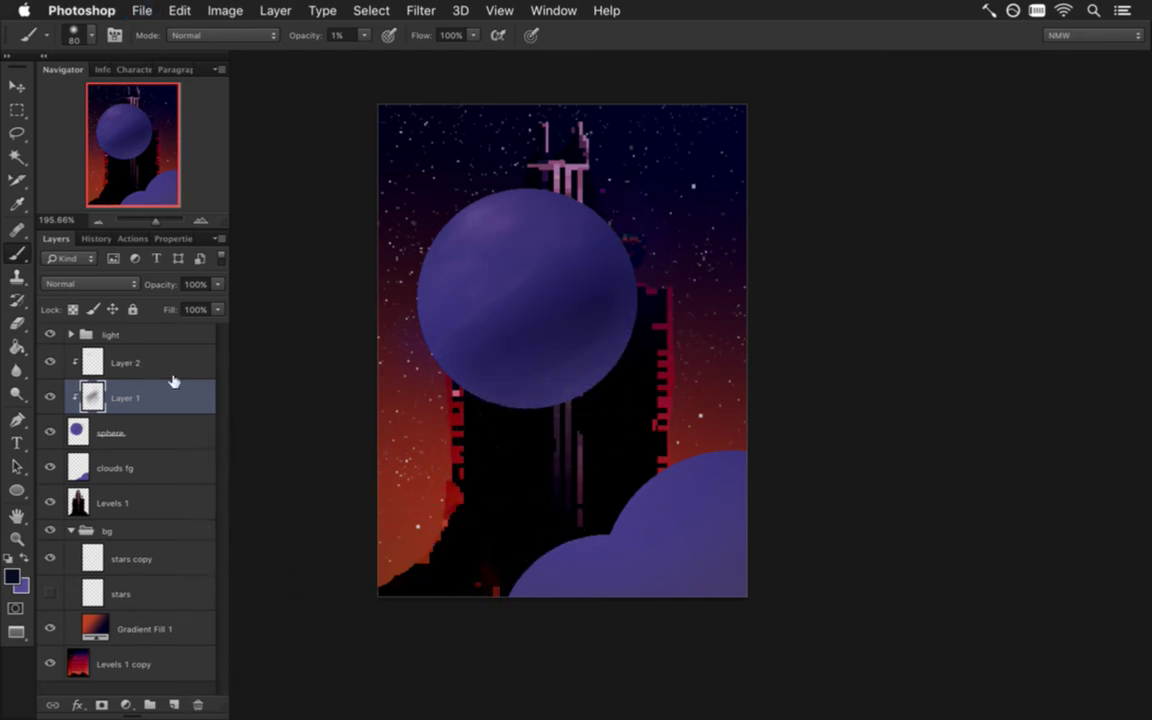
- Merge Layer 2, Layer 1 and the sphere layer into one layer and name it sphere
click(120, 335)
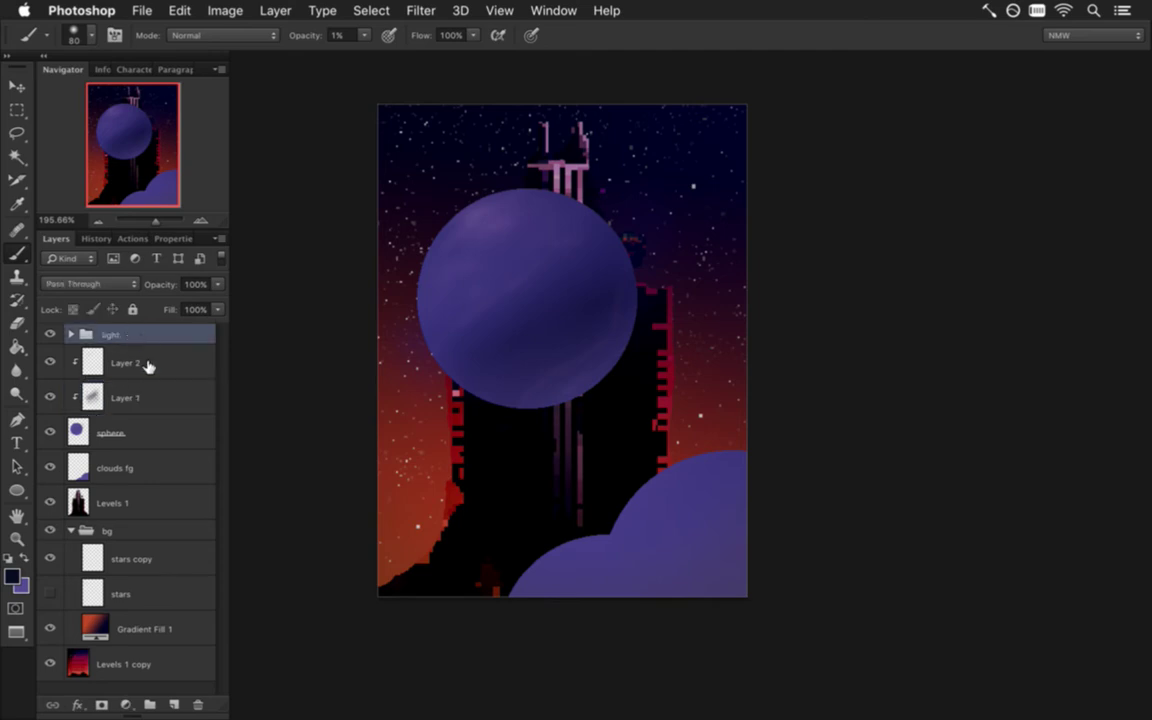
click(125, 434)
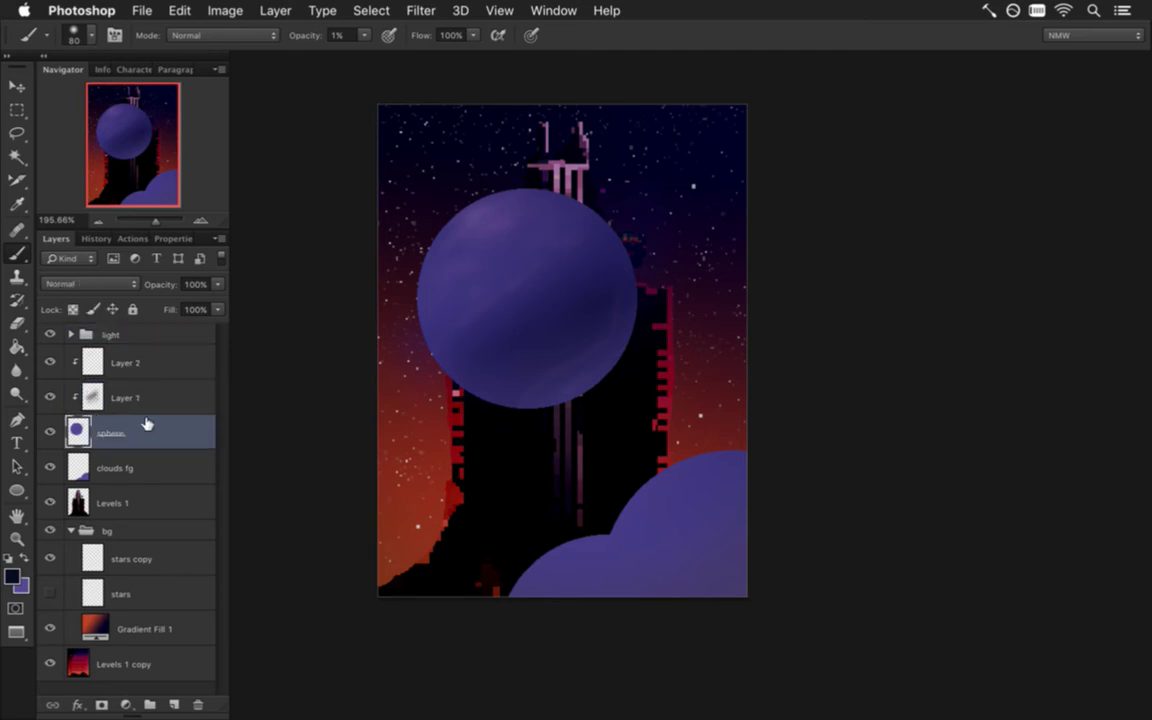
shift+click(152, 361)
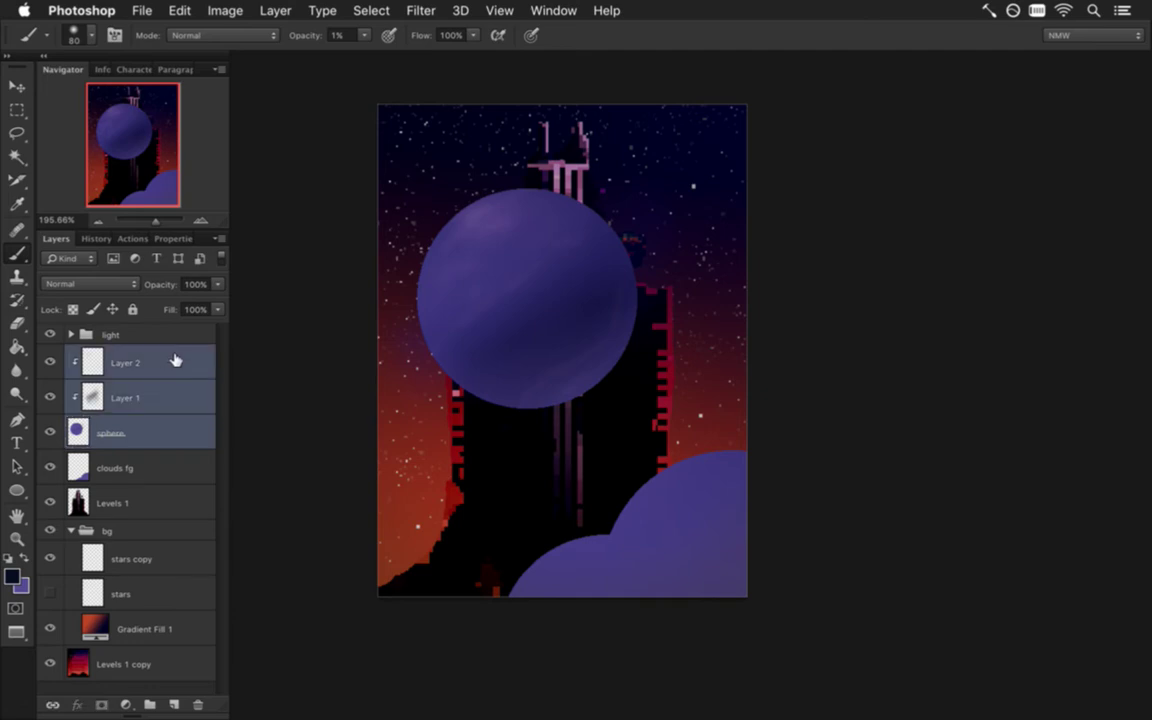
right_click(175, 364)
click(229, 470)
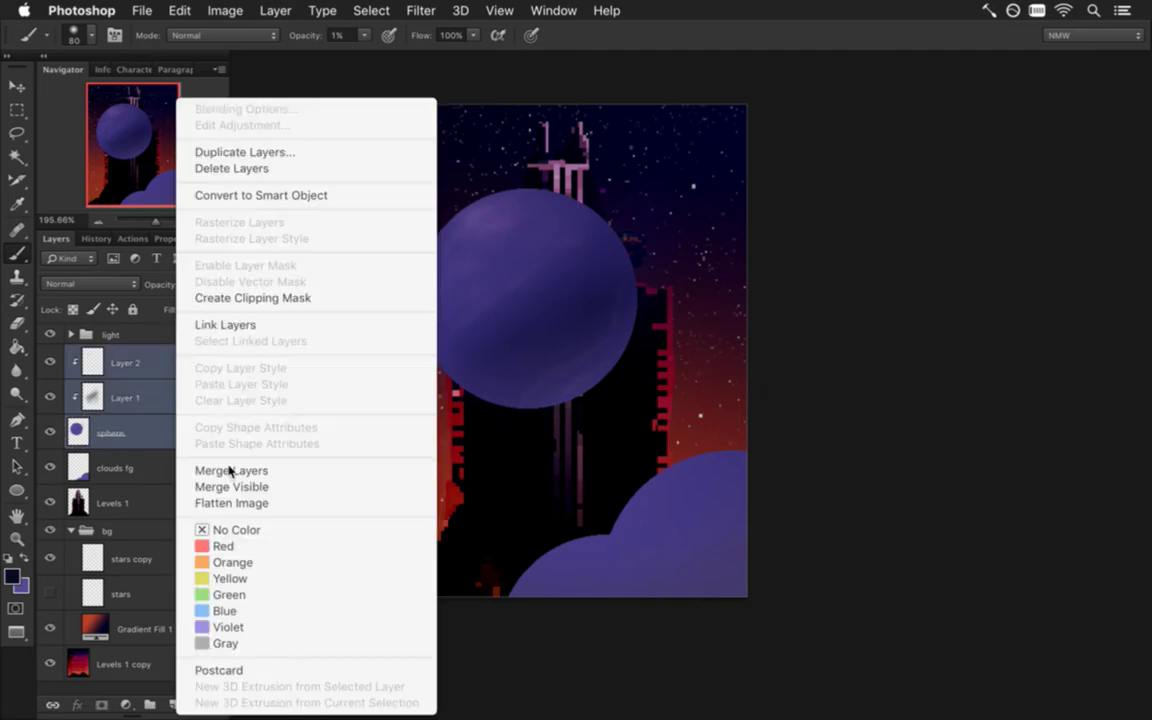
double_click(113, 362)
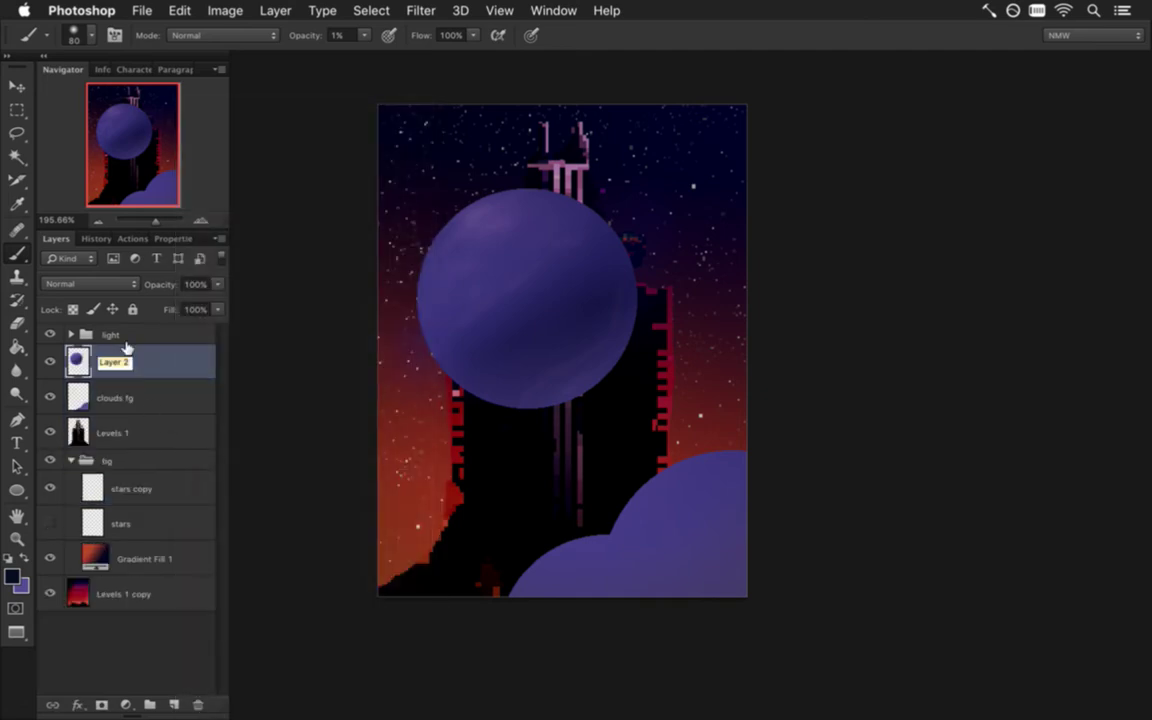
text(sphere)
key(Return)
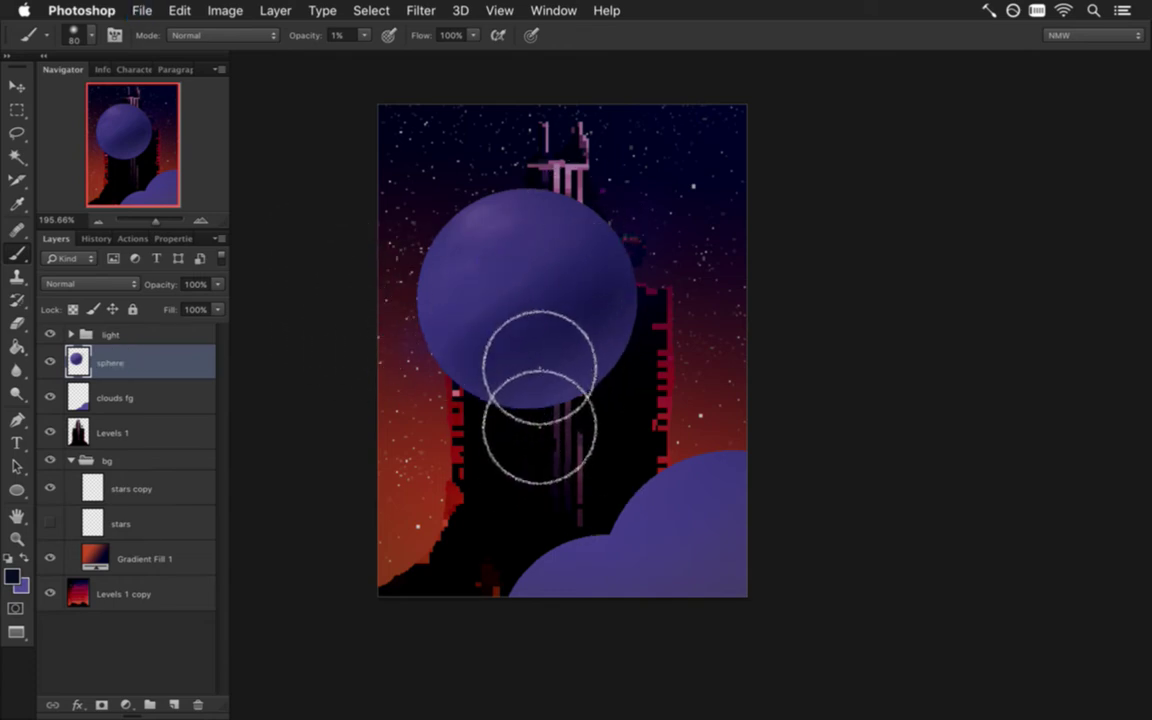
- Copy the sphere layer's artwork to the clipboard and save the document with that layer hidden
key(super+a)
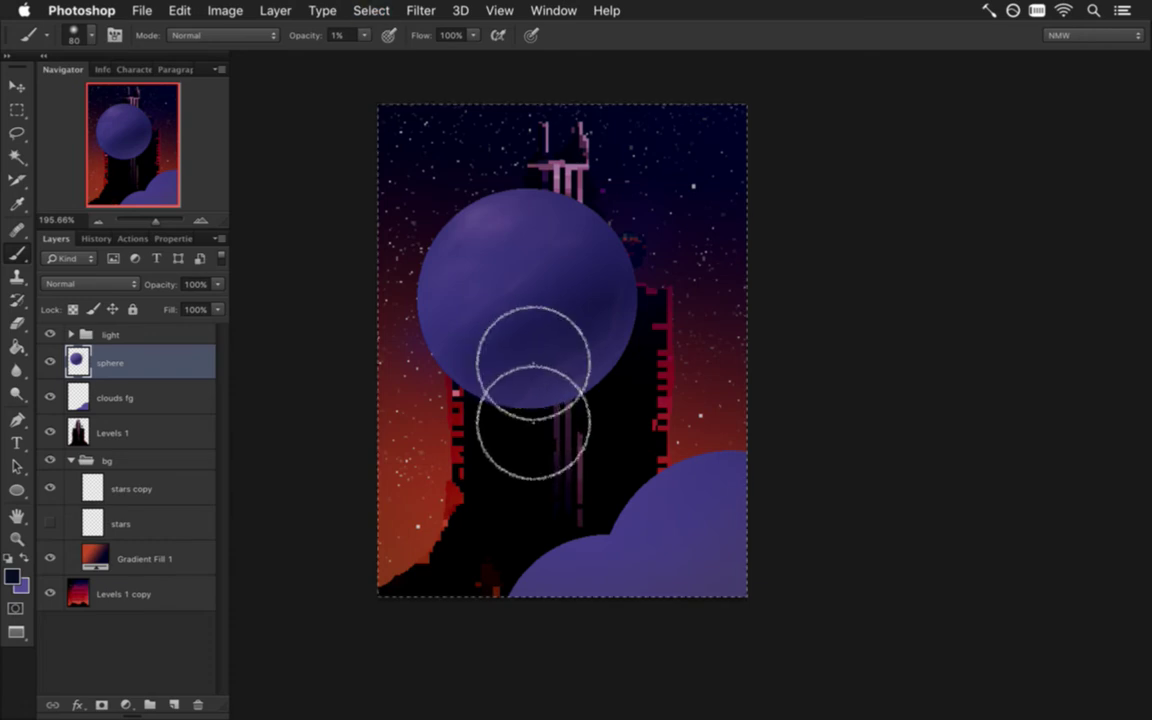
key(m)
key(super+d)
click(122, 398)
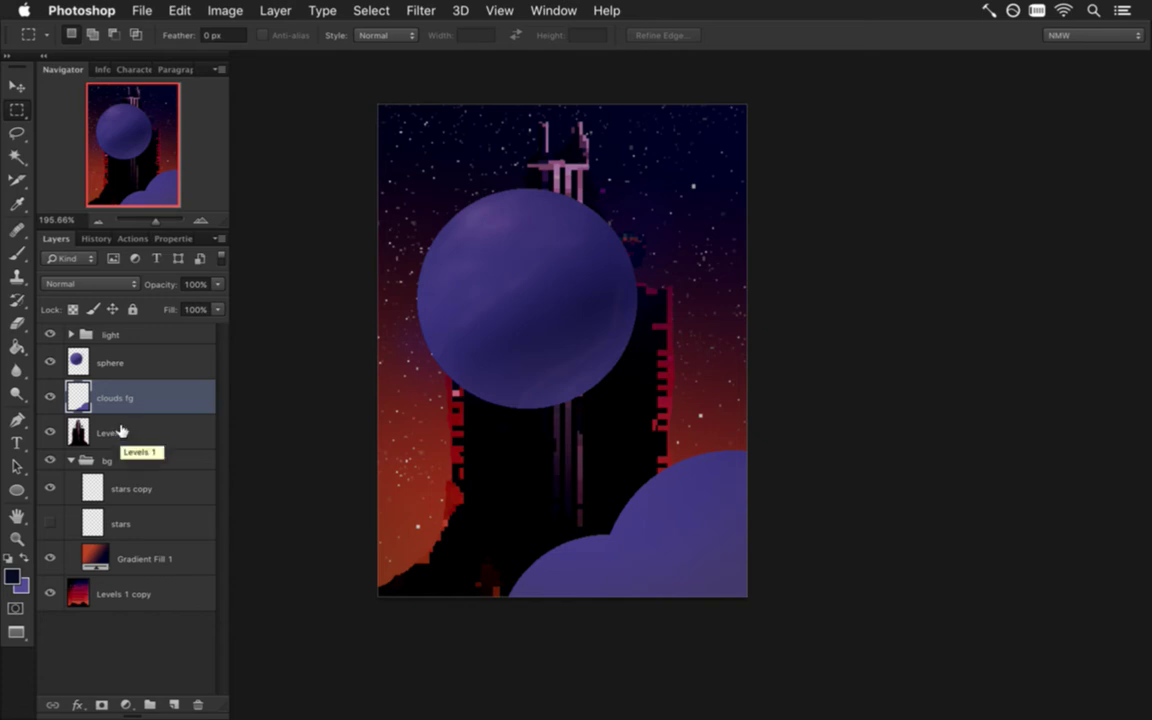
click(80, 362)
click(50, 362)
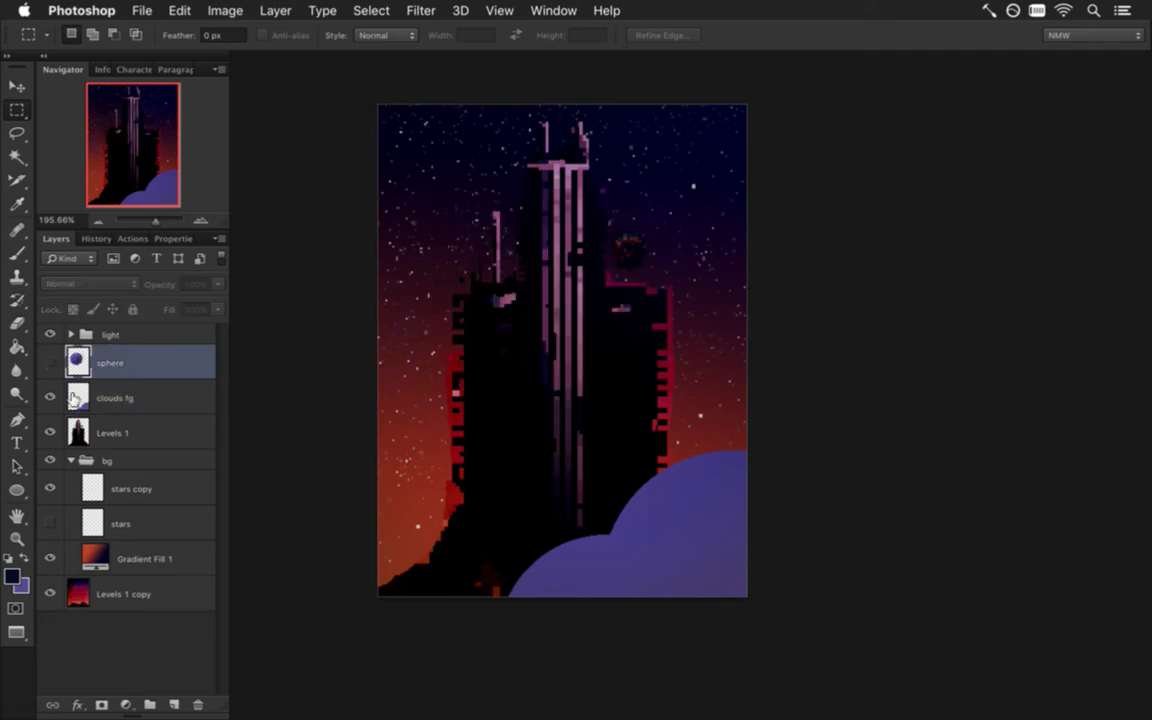
key(super+s)
- Paste two copies of the textured sphere above the clouds fg layer and position one over each cloud
click(86, 398)
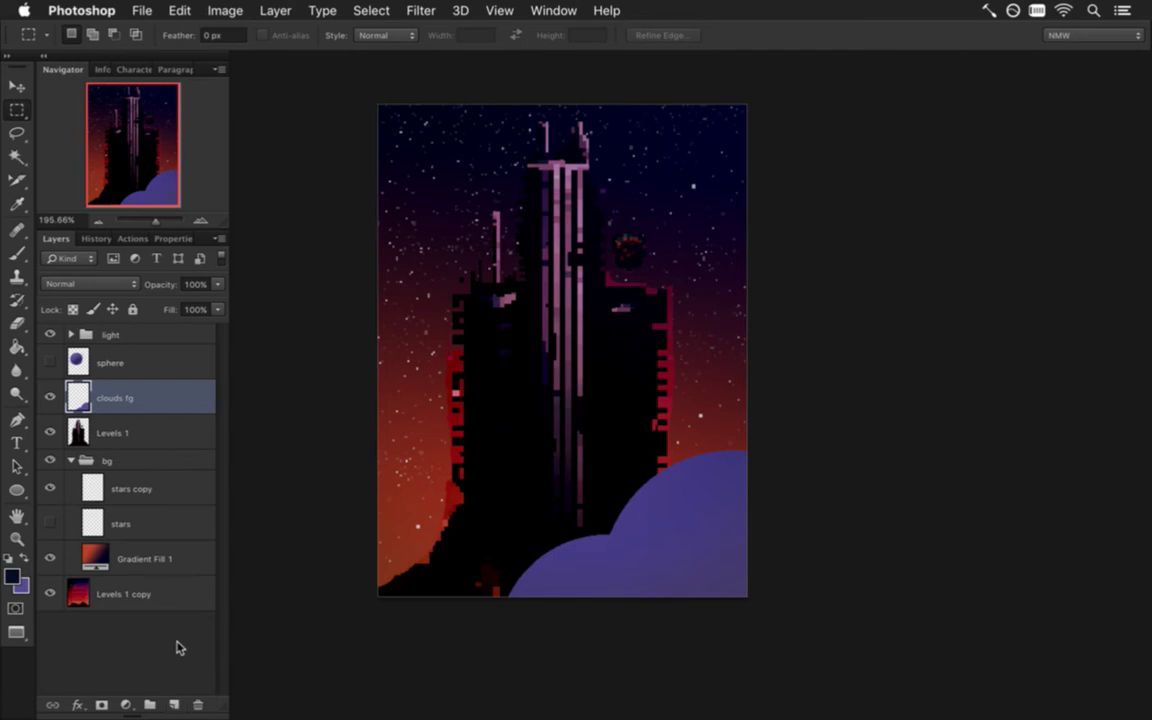
key(super+v)
key(v)
drag(576, 342, 722, 505)
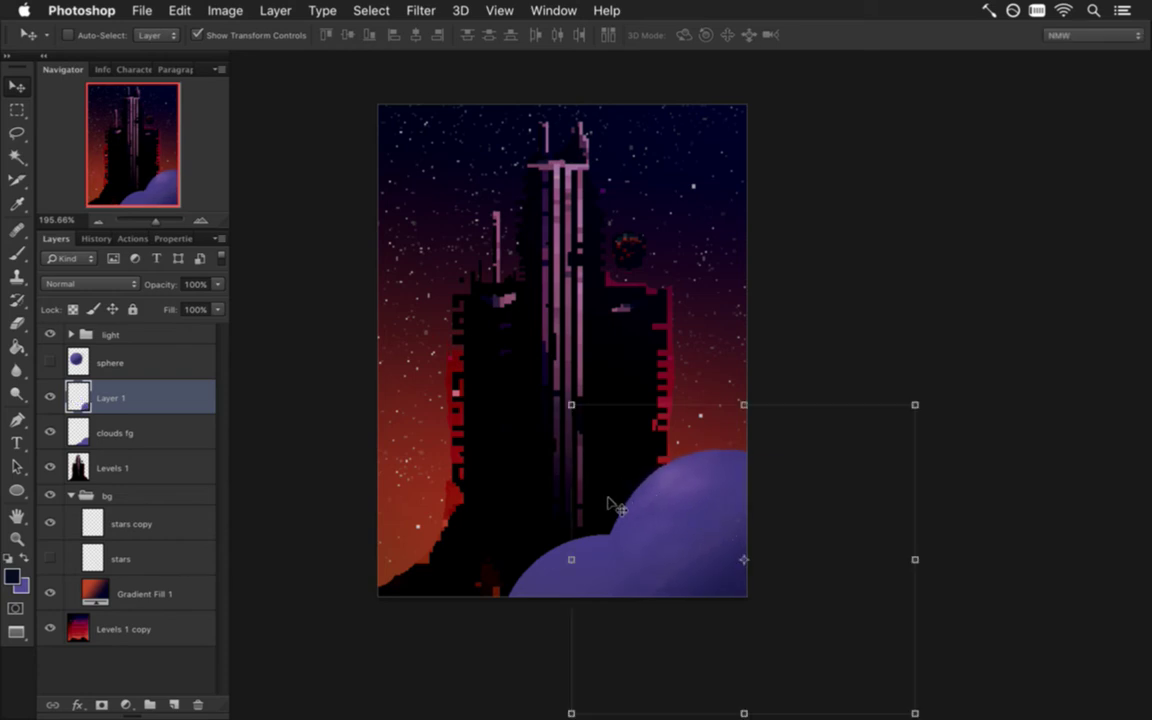
key(super+v)
drag(616, 349, 653, 625)
key(m)
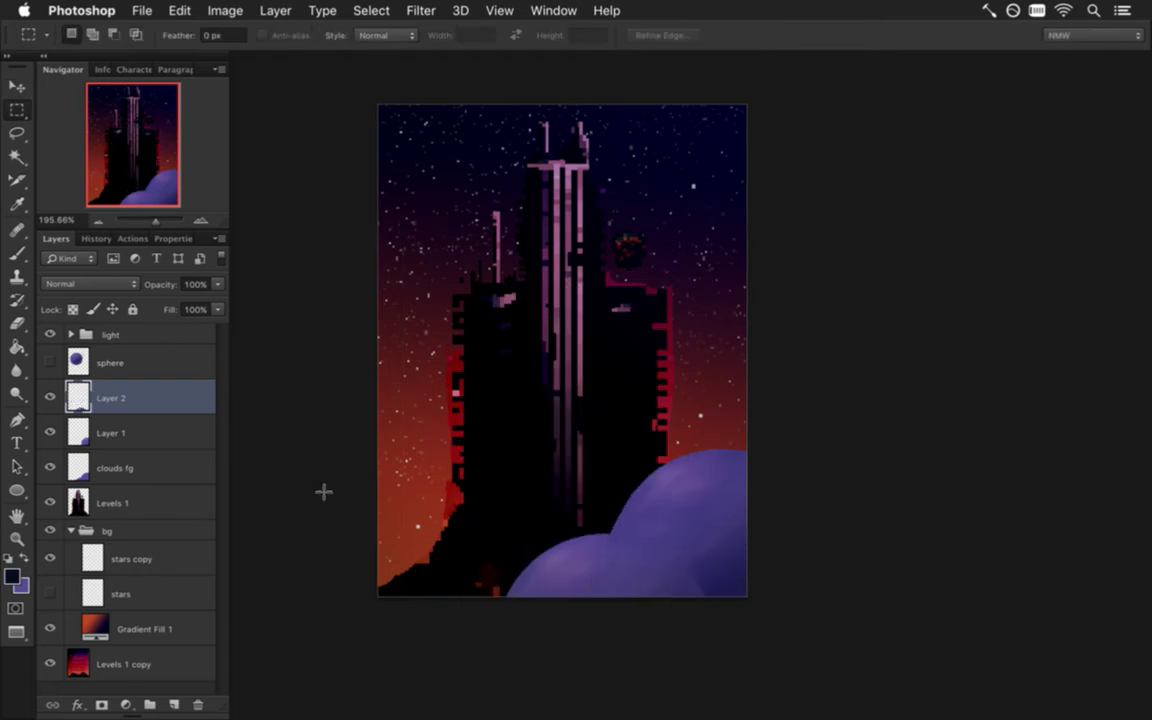
- Merge the two pasted sphere copies into a single layer and clip it to the clouds fg layer
shift+click(145, 430)
right_click(173, 429)
click(238, 470)
alt+click(137, 418)
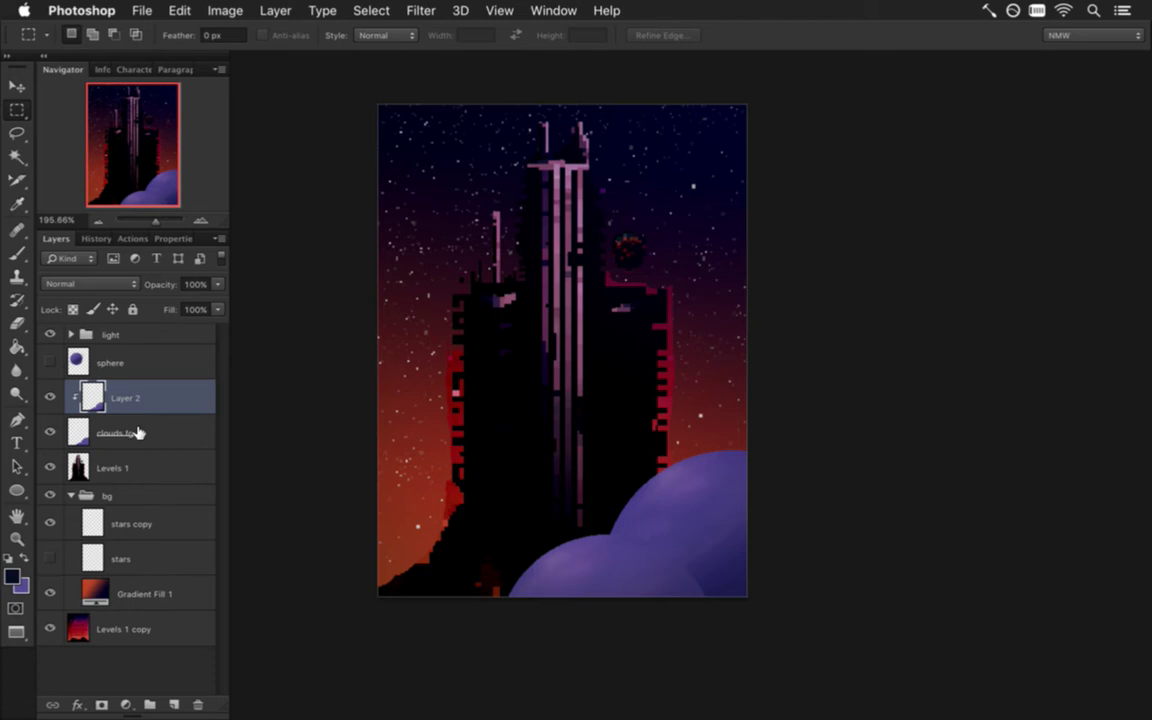
- Rename the merged clipped layer as texturing
double_click(131, 397)
text(texturing)
key(Return)
- Set the clouds fg layer's opacity to 97%
double_click(128, 432)
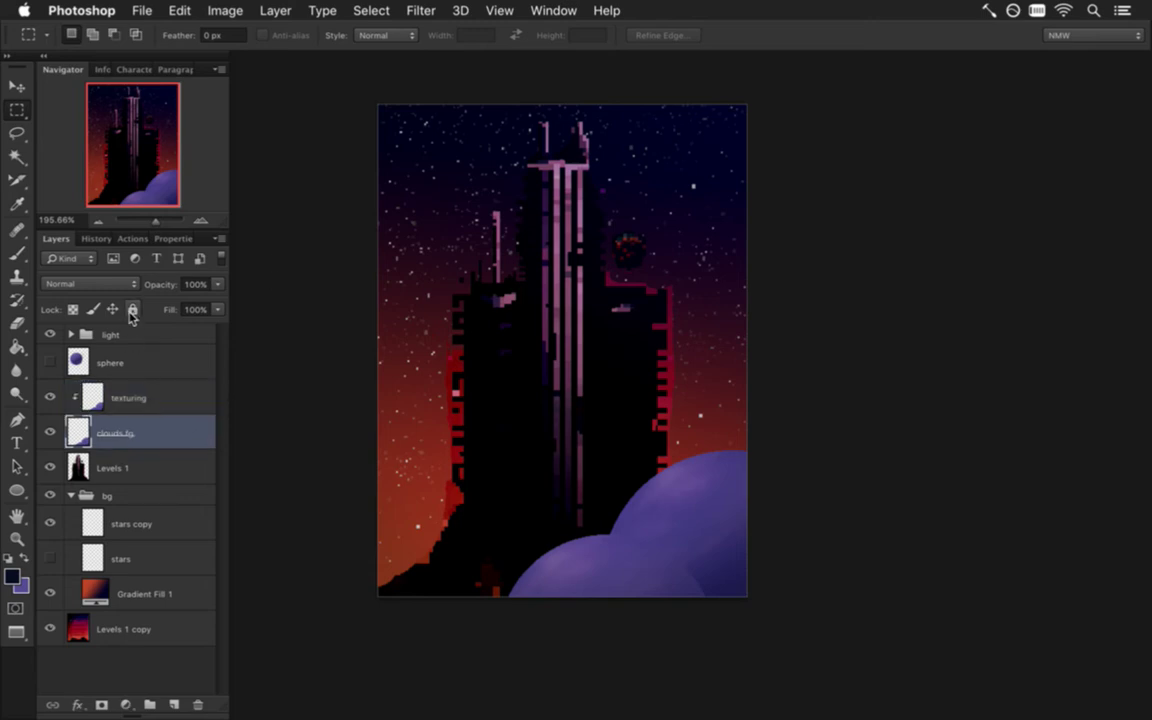
click(219, 286)
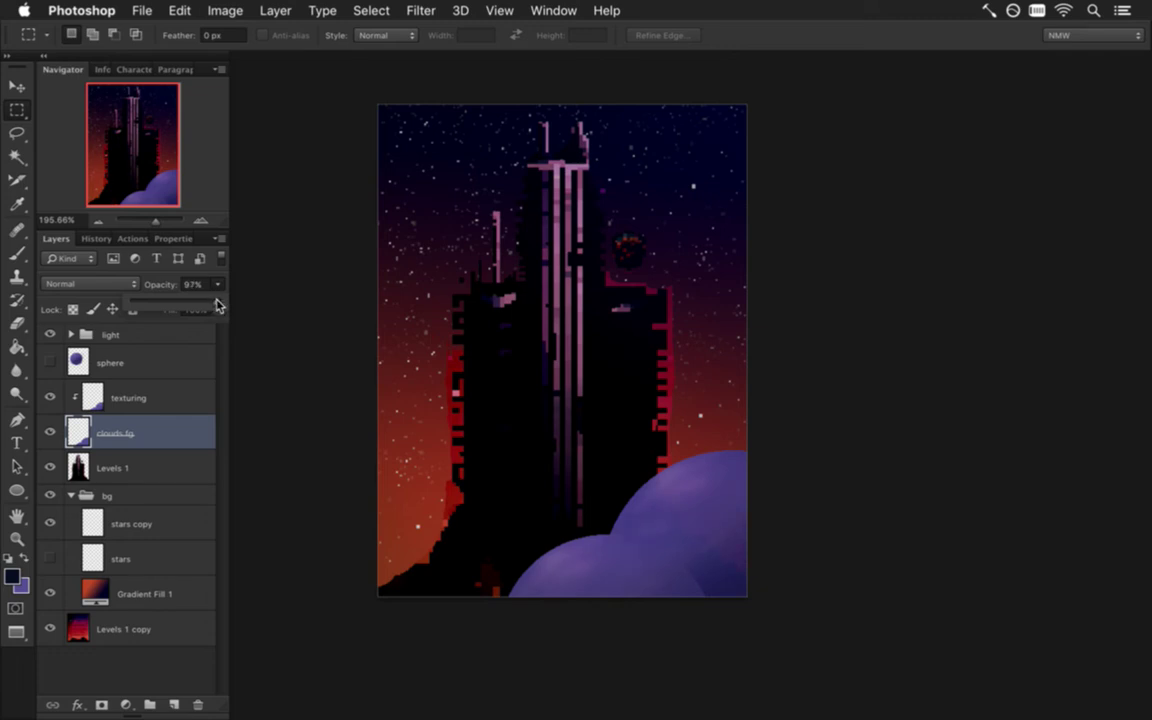
click(127, 303)
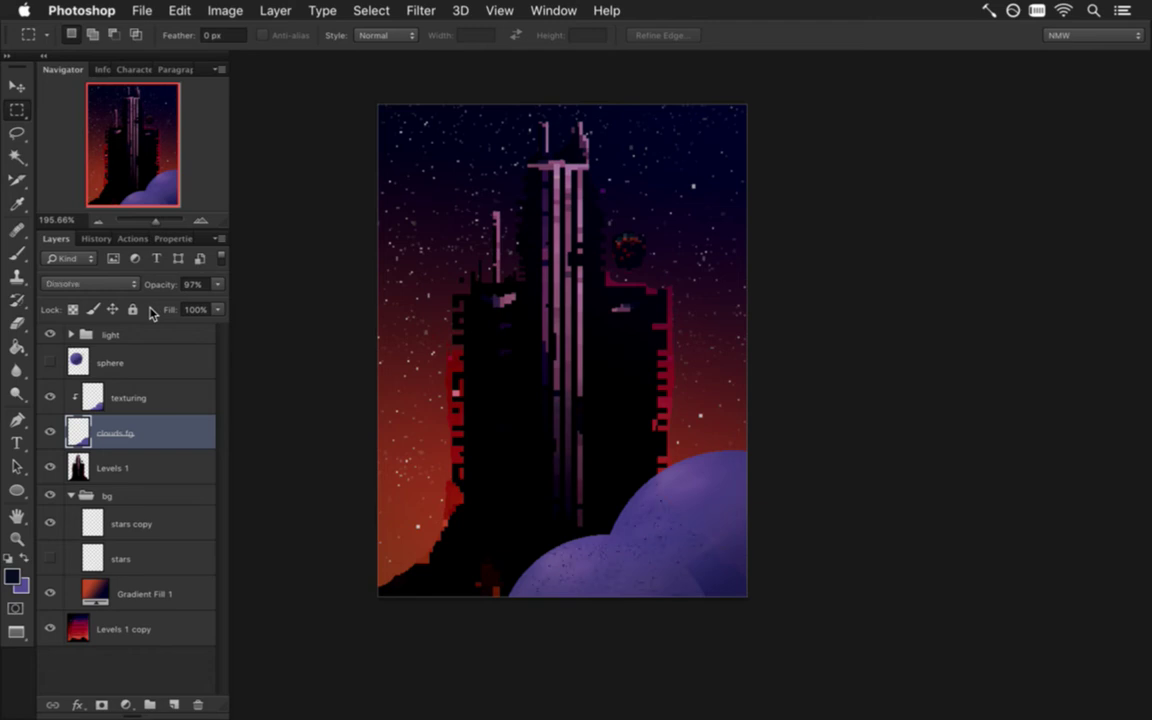
- Preview the clouds fg layer by cycling through the blend modes, including Multiply, Screen, Overlay, Difference and Divide, and return it to Normal
key(alt+shift+m)
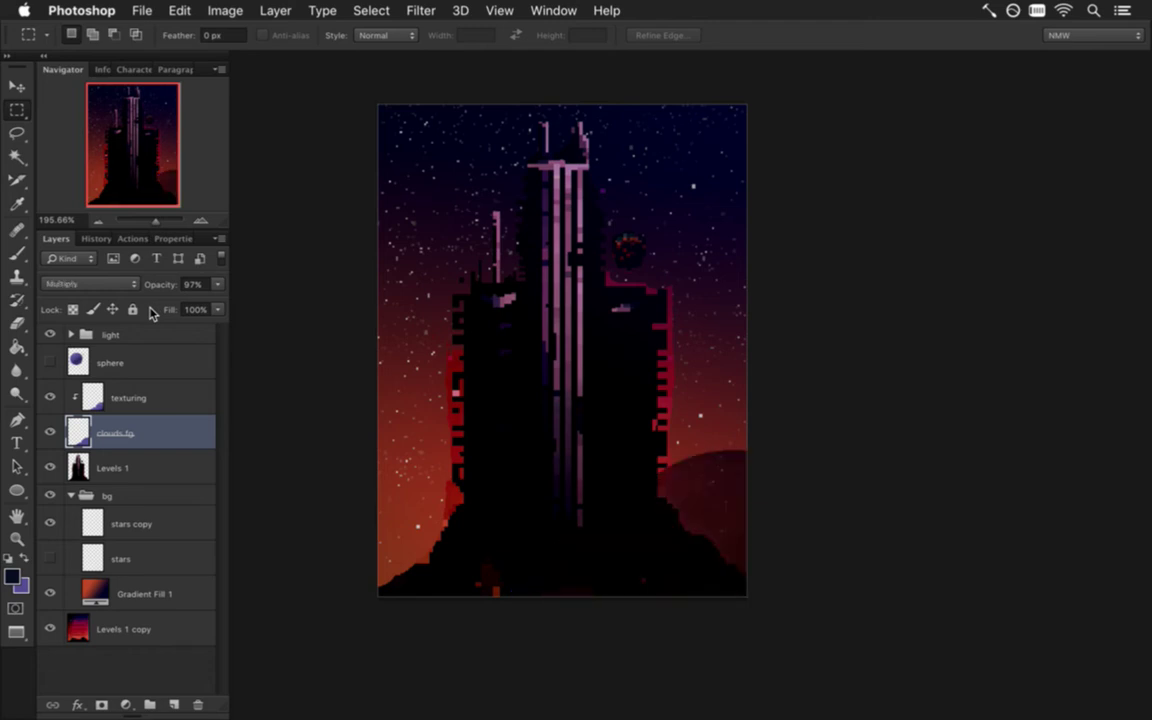
key(shift+minus)
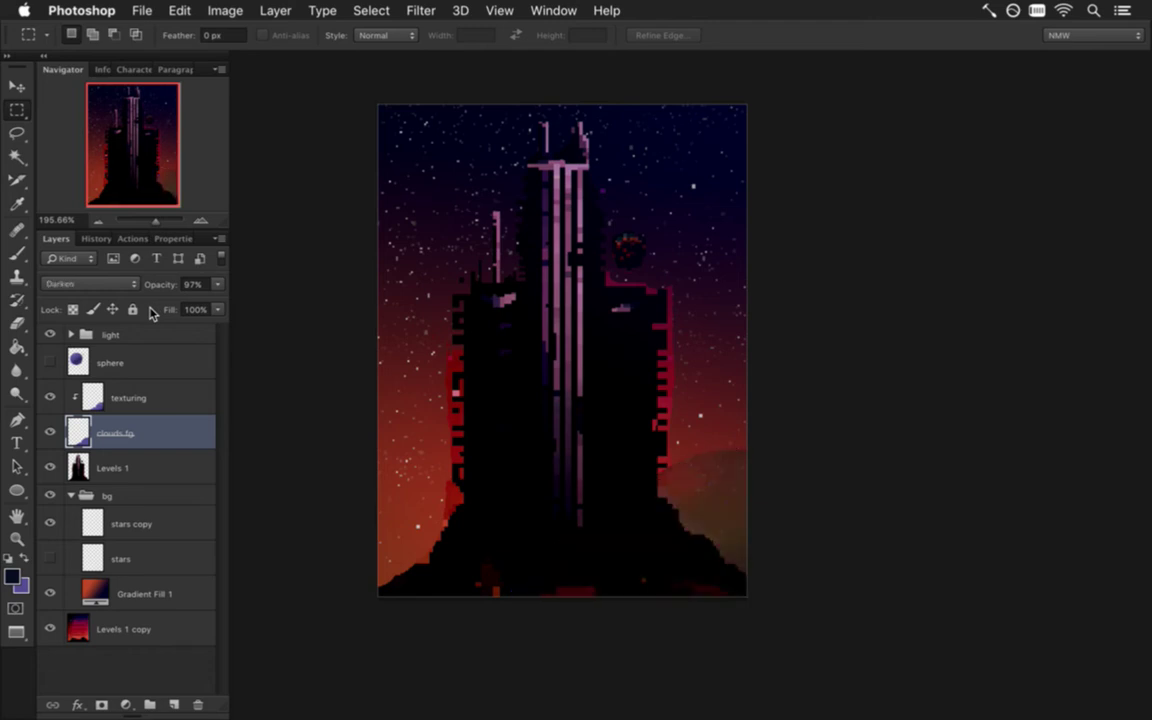
key(shift+plus)
key(shift+minus)
key(shift+plus)
key(shift+plus)
key(shift+plus)
key(shift+plus)
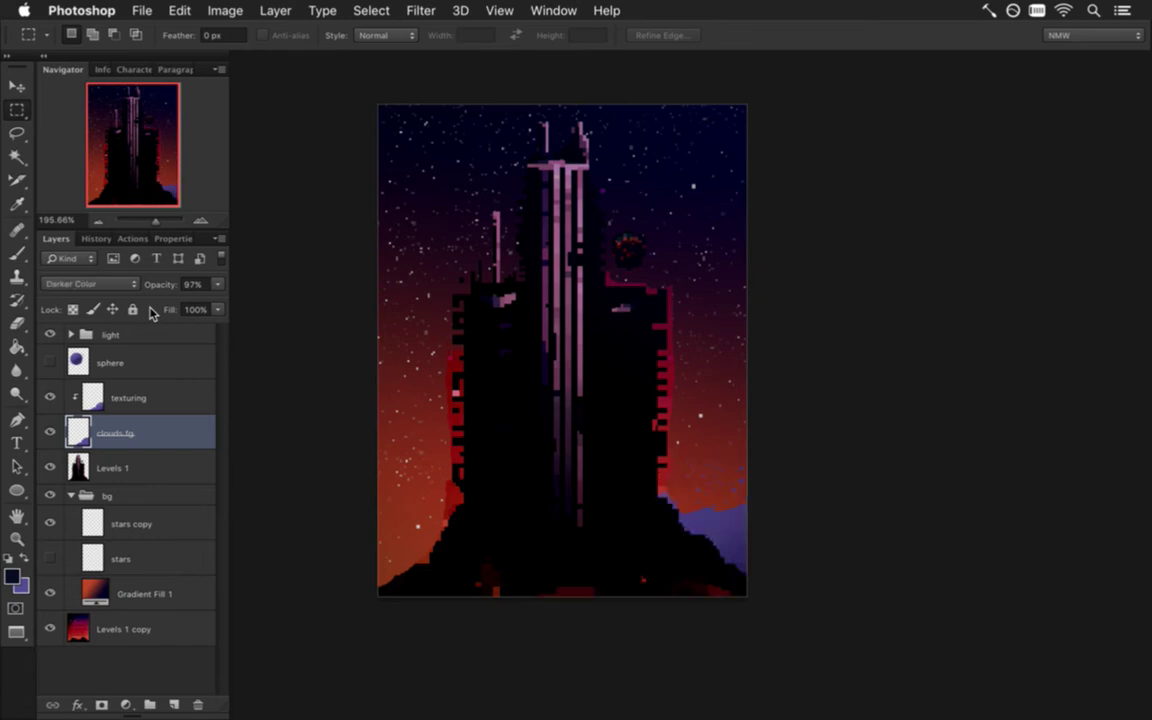
key(shift+plus)
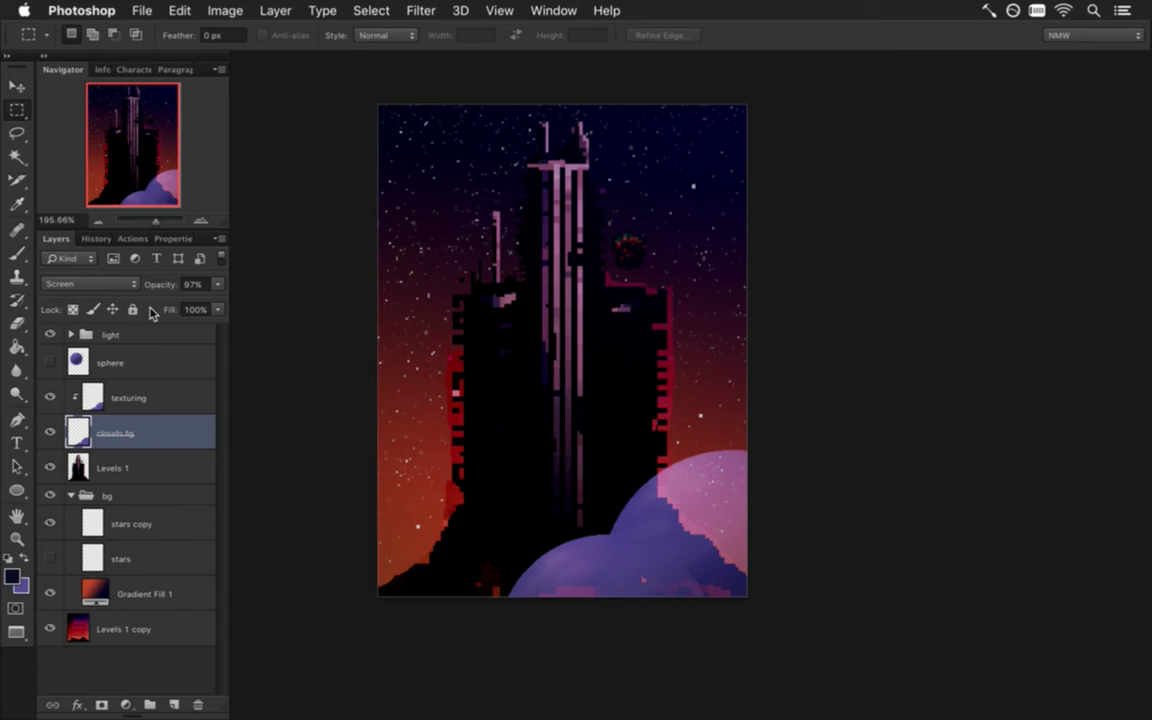
key(shift+plus)
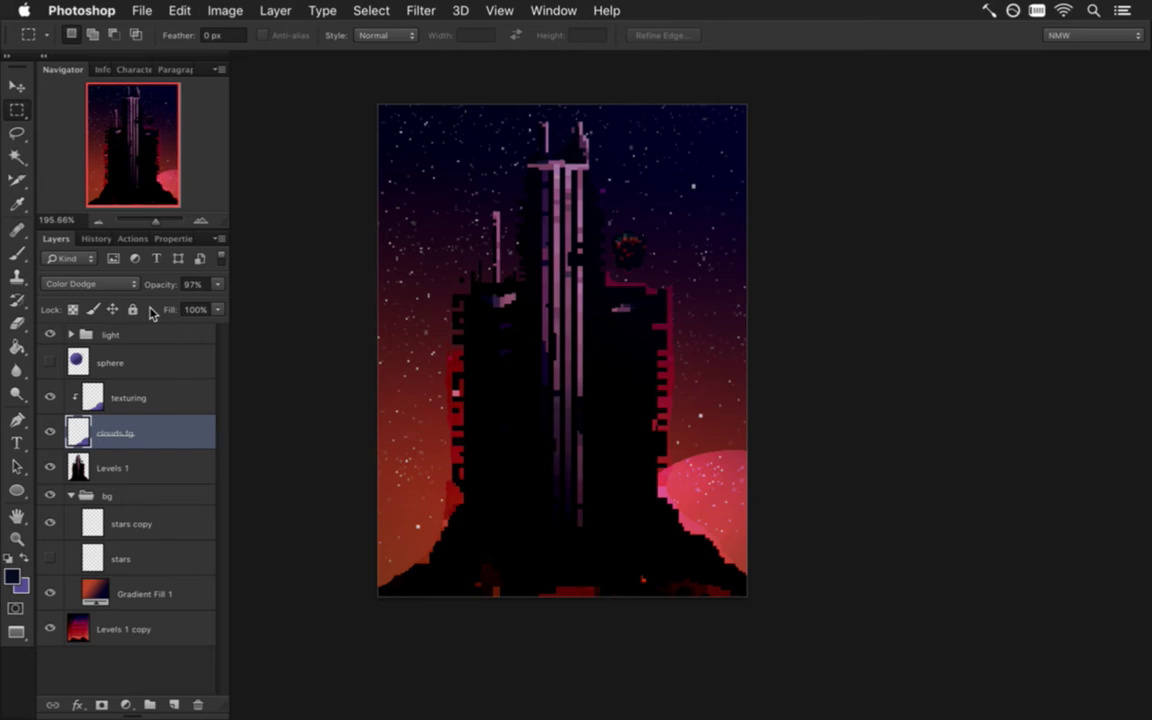
key(shift+plus)
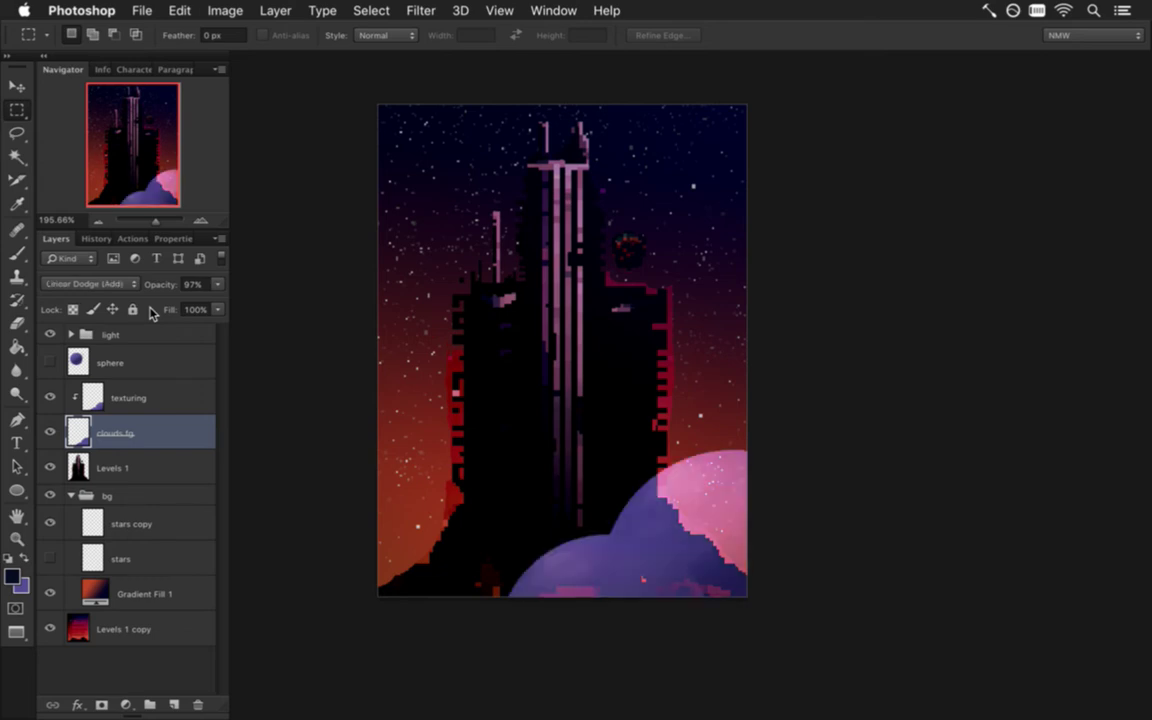
key(shift+plus)
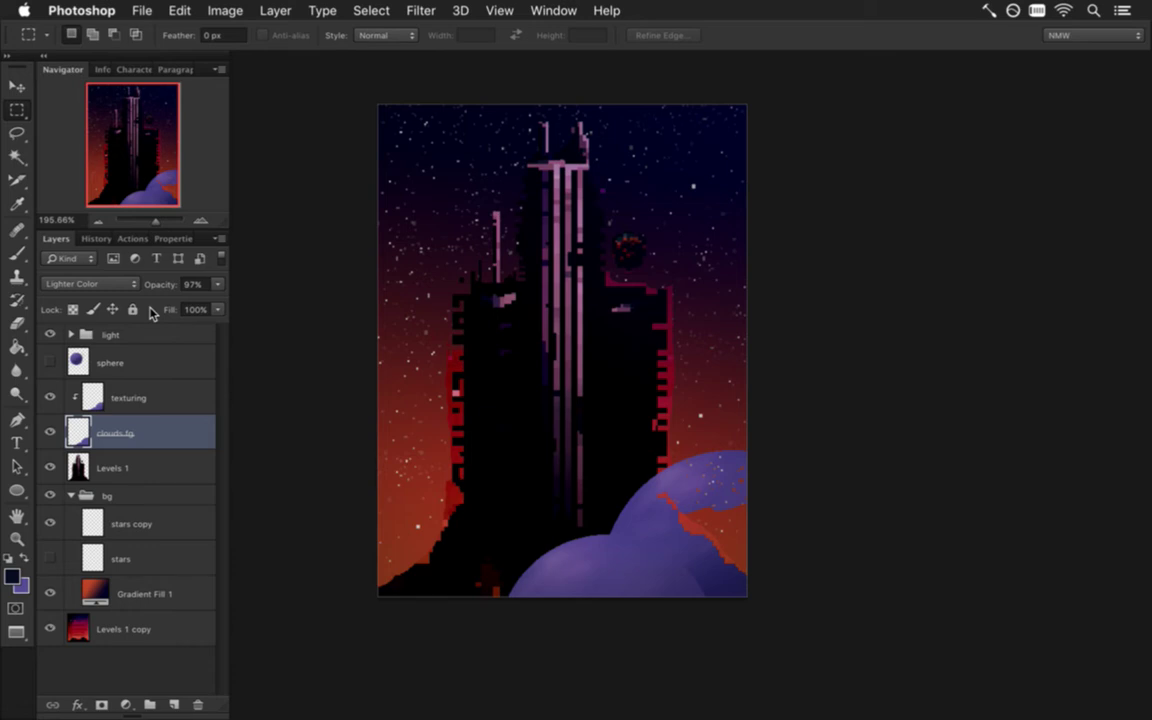
key(shift+plus)
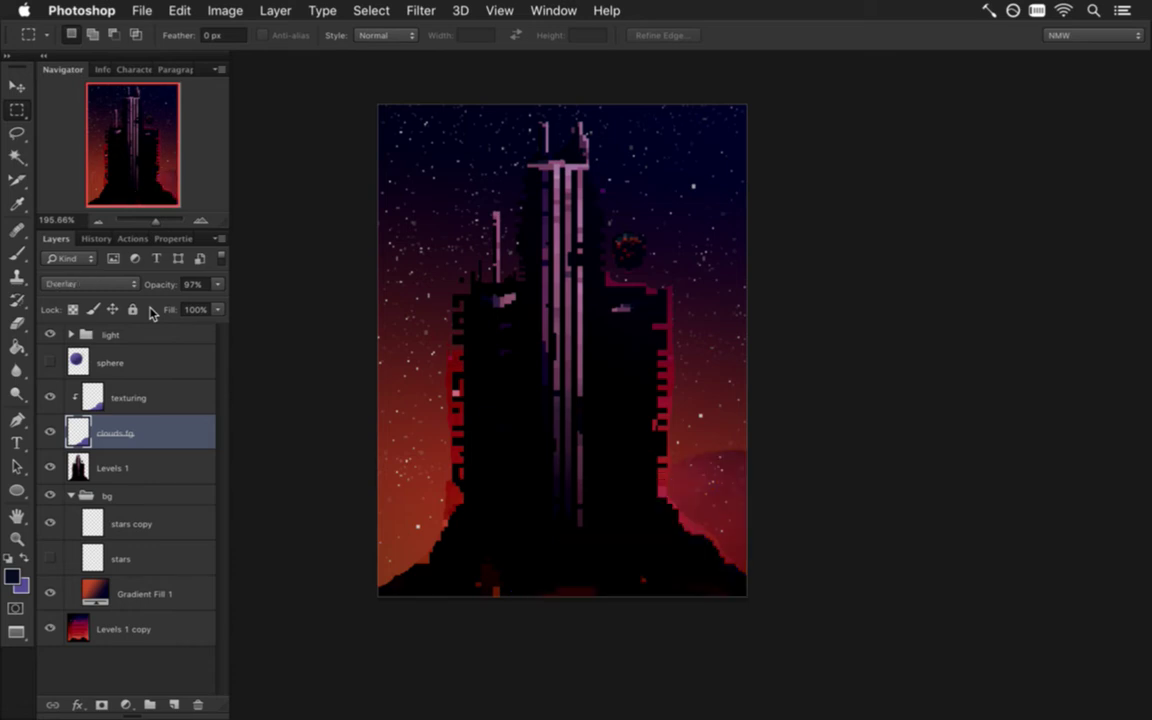
key(shift+plus)
key(shift+plus)
key(shift+plus)
key(shift+plus)
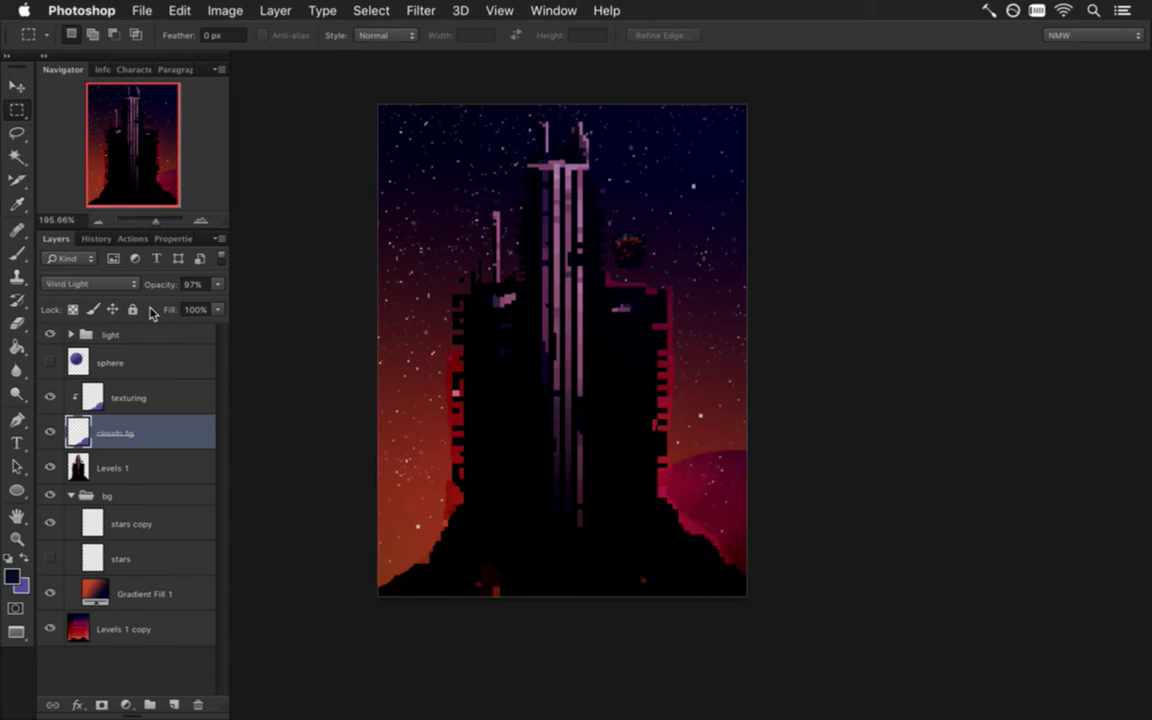
key(shift+plus)
key(shift+plus)
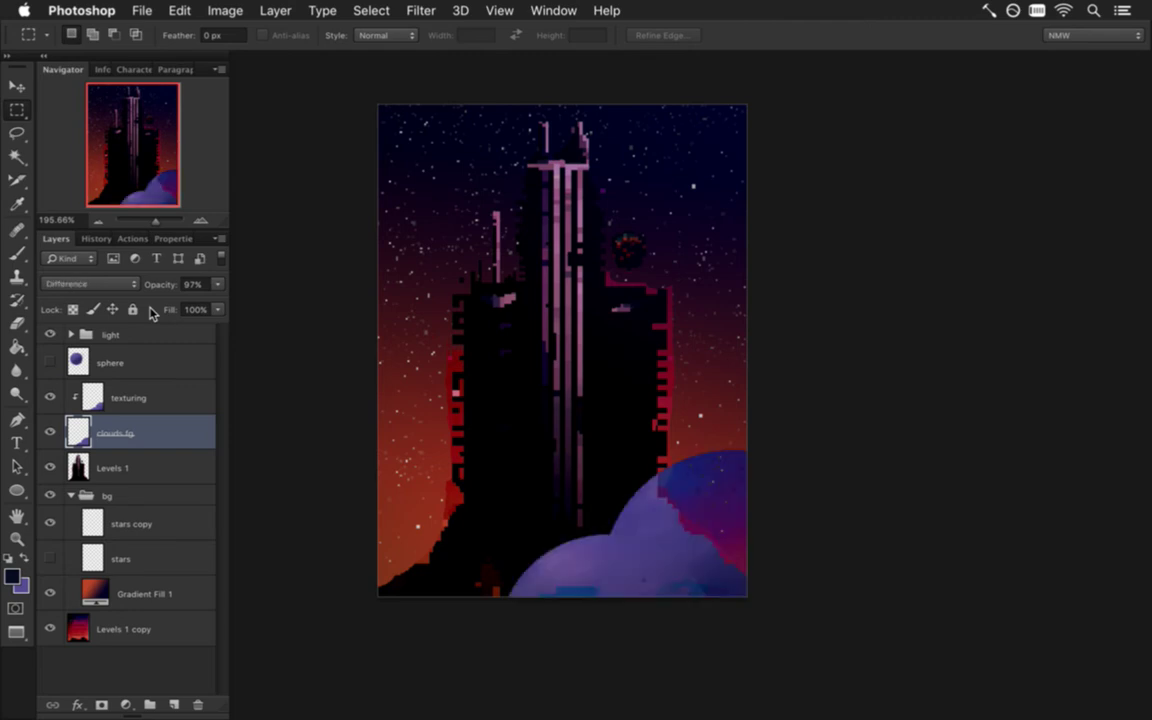
key(shift+plus)
key(shift+plus)
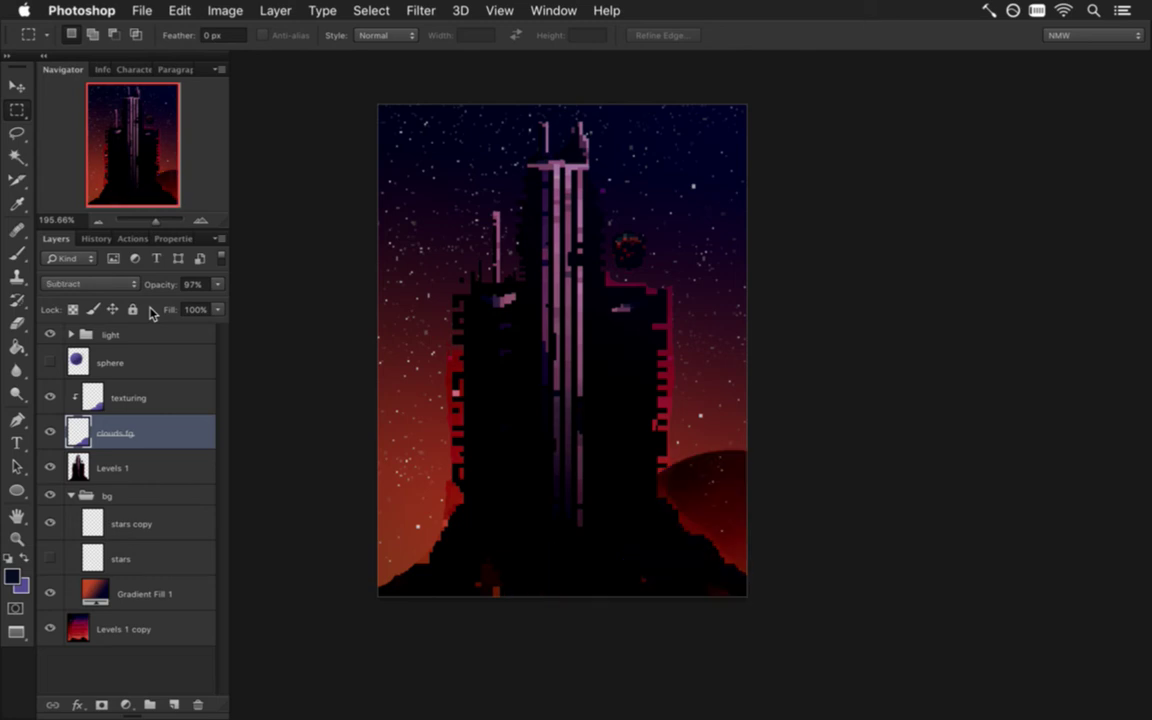
key(shift+plus)
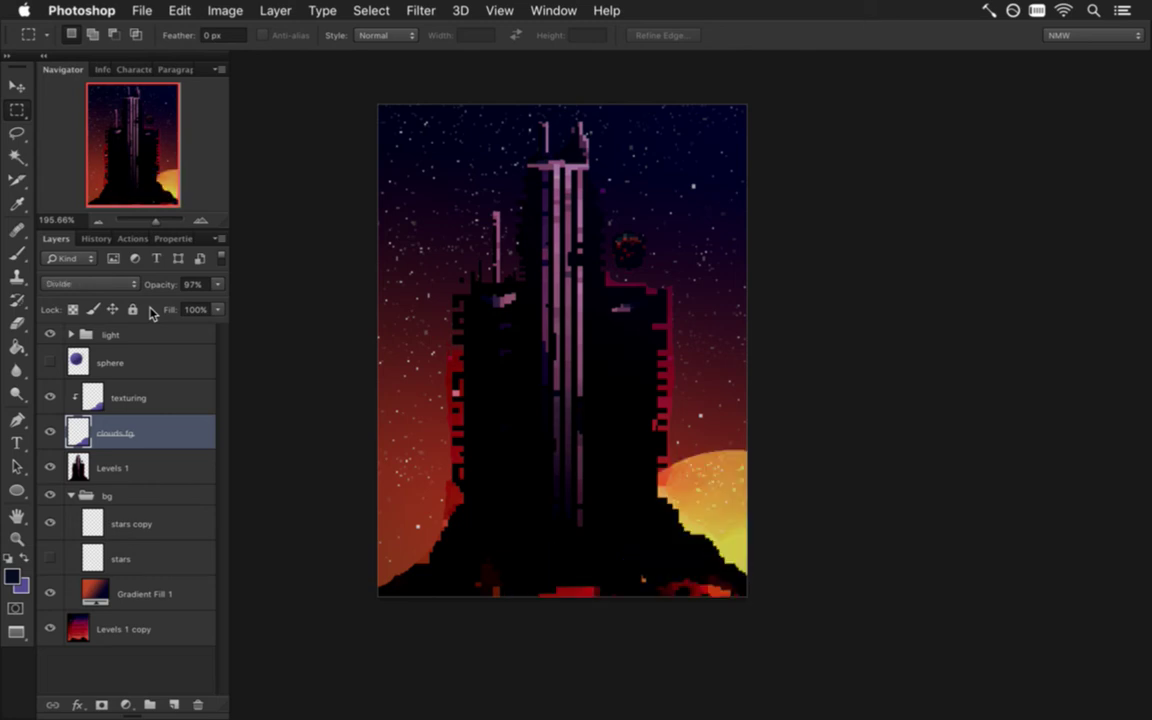
key(shift+BackSpace)
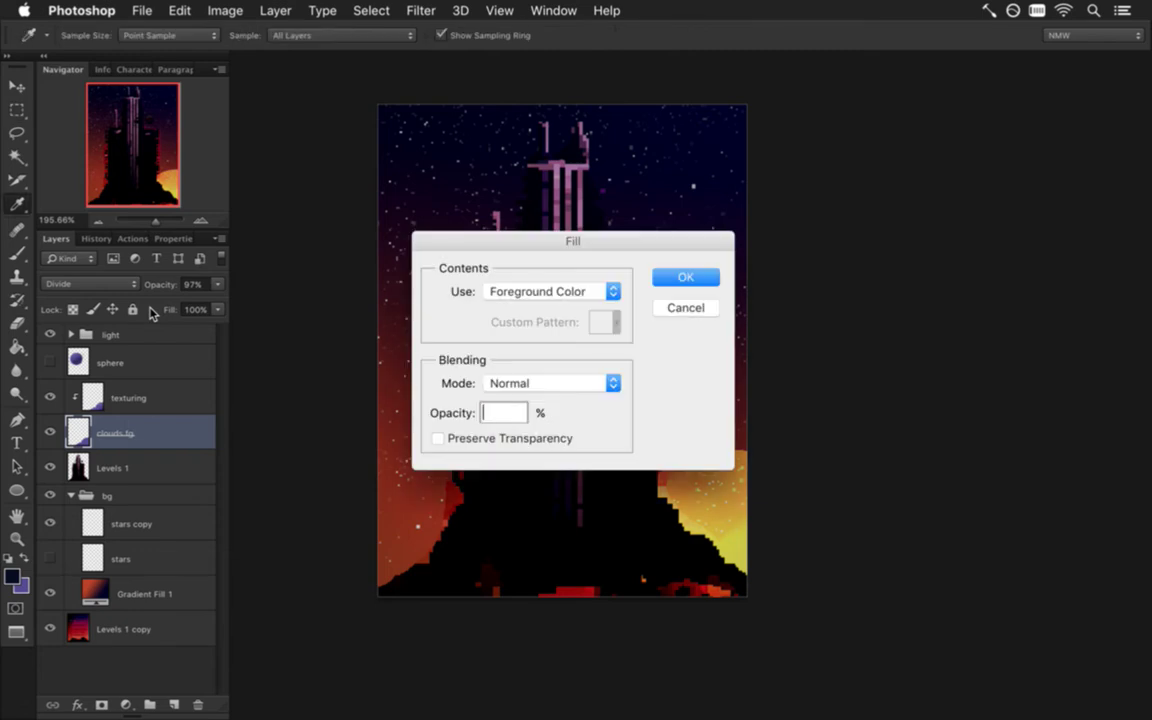
key(Escape)
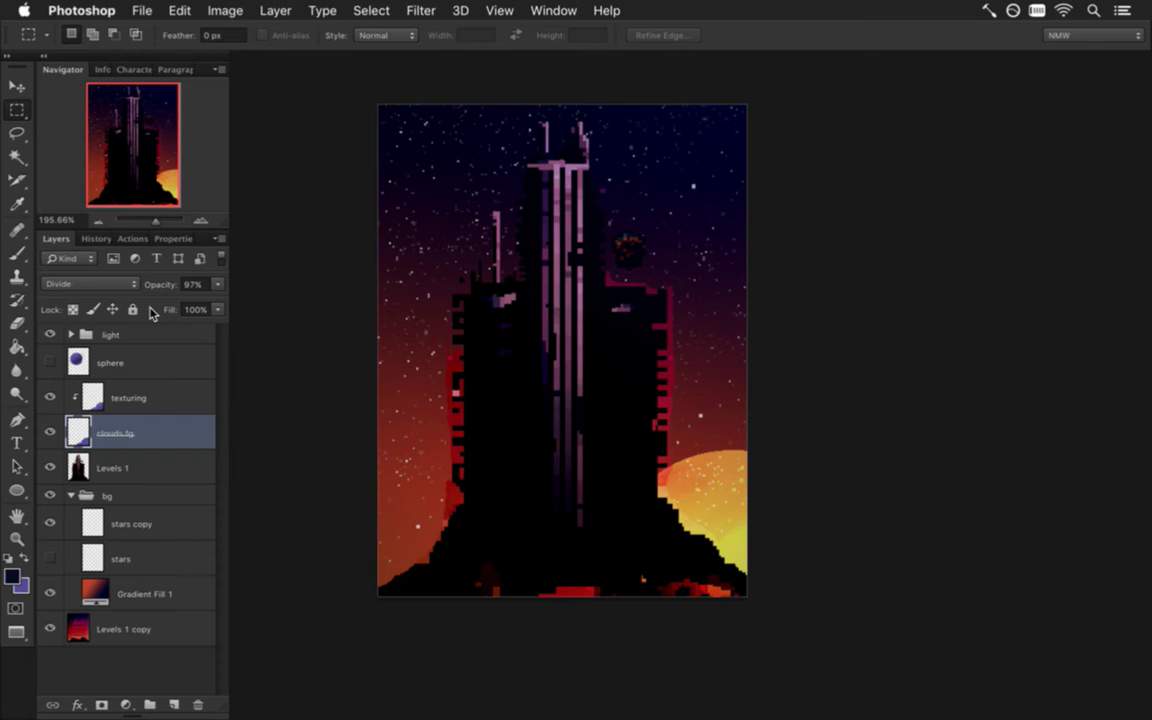
key(shift+plus)
key(shift+plus)
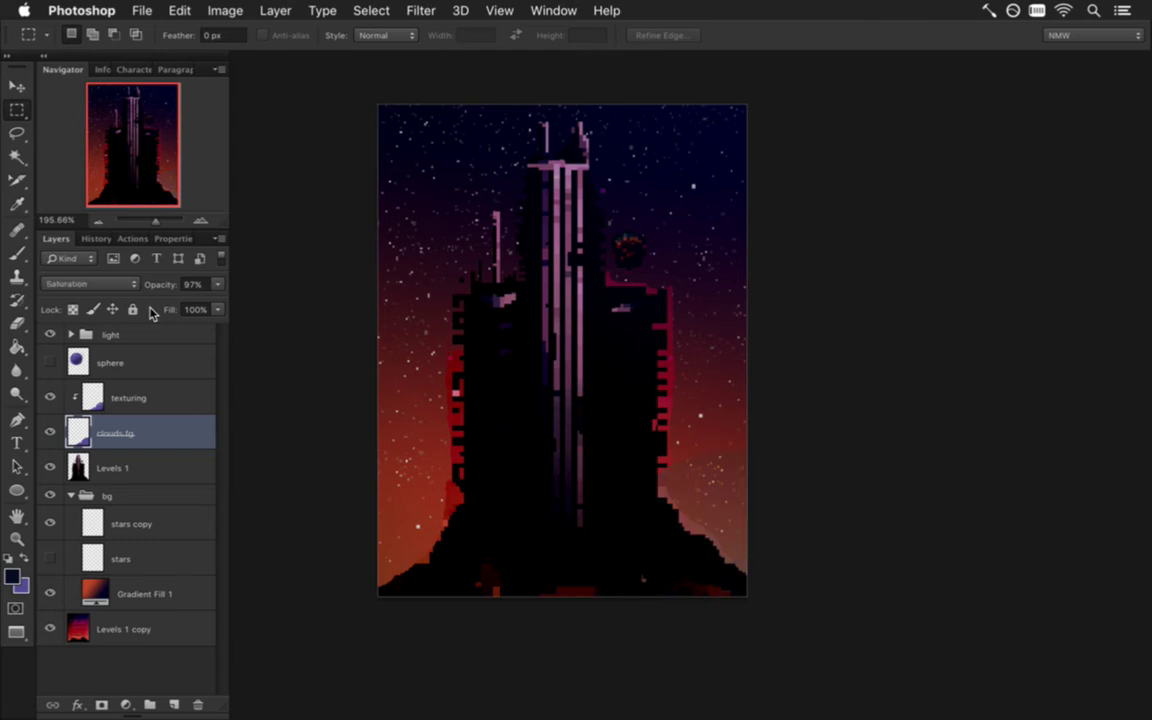
key(shift+plus)
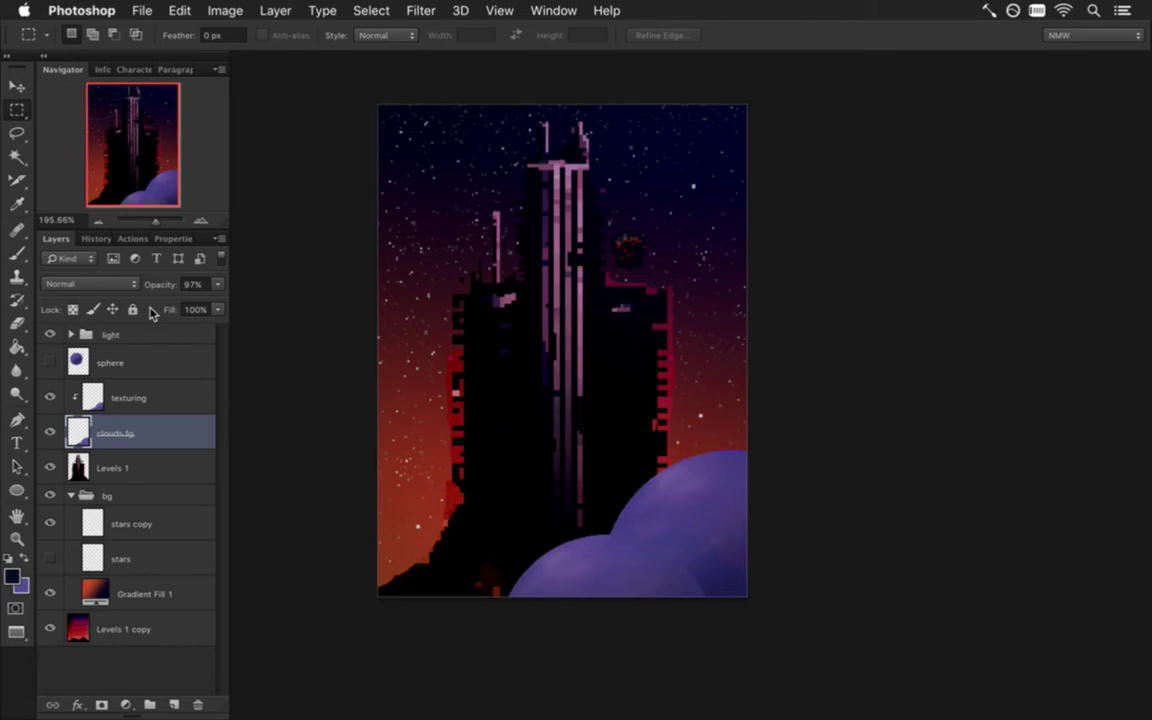
- Save the document and turn the texturing layer grey with a Hue/Saturation adjustment at Saturation -100
key(super+s)
click(147, 397)
click(220, 10)
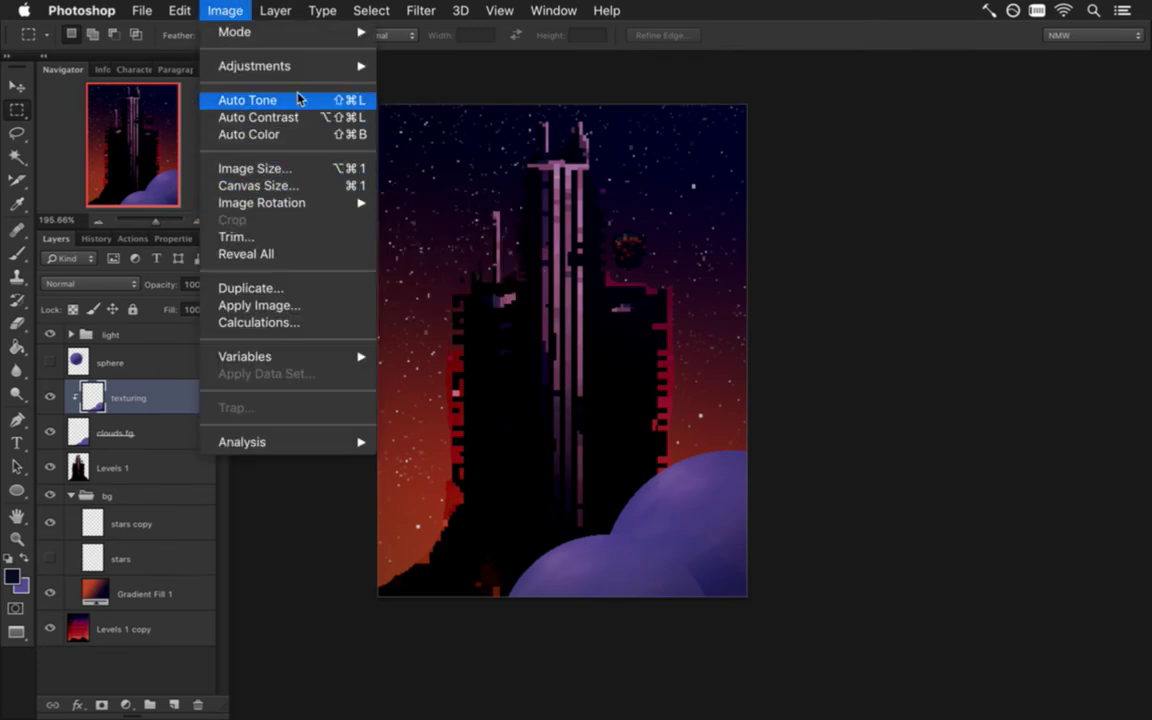
mouse_move(307, 70)
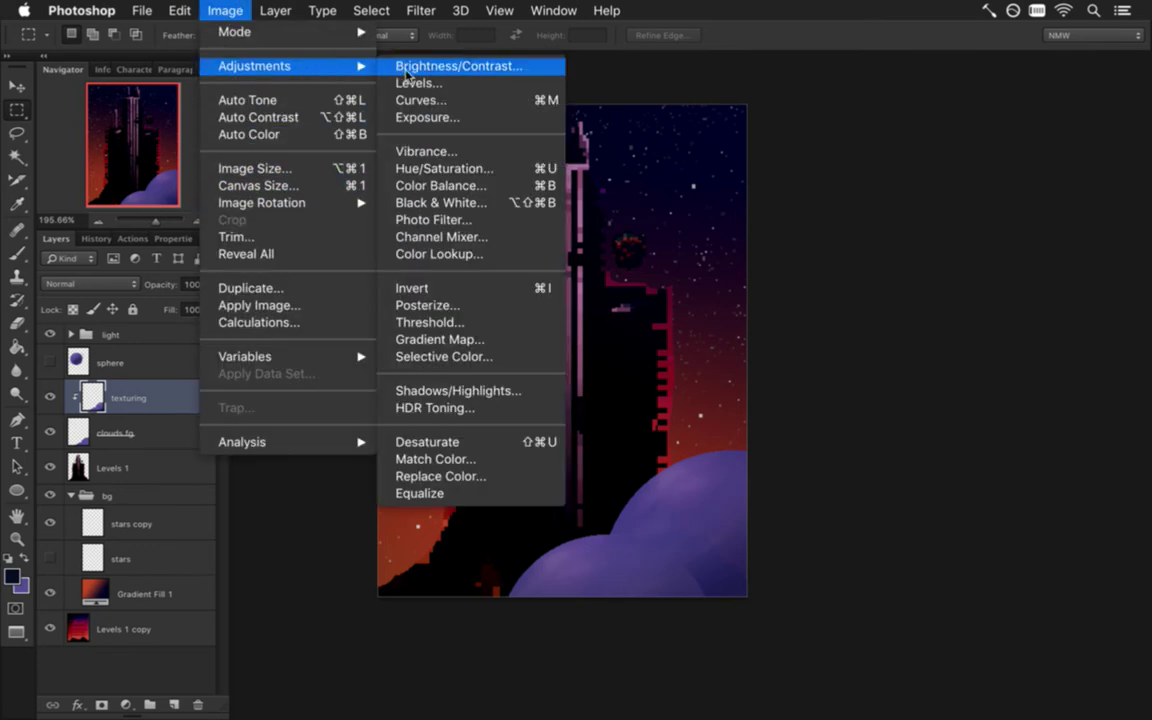
click(392, 166)
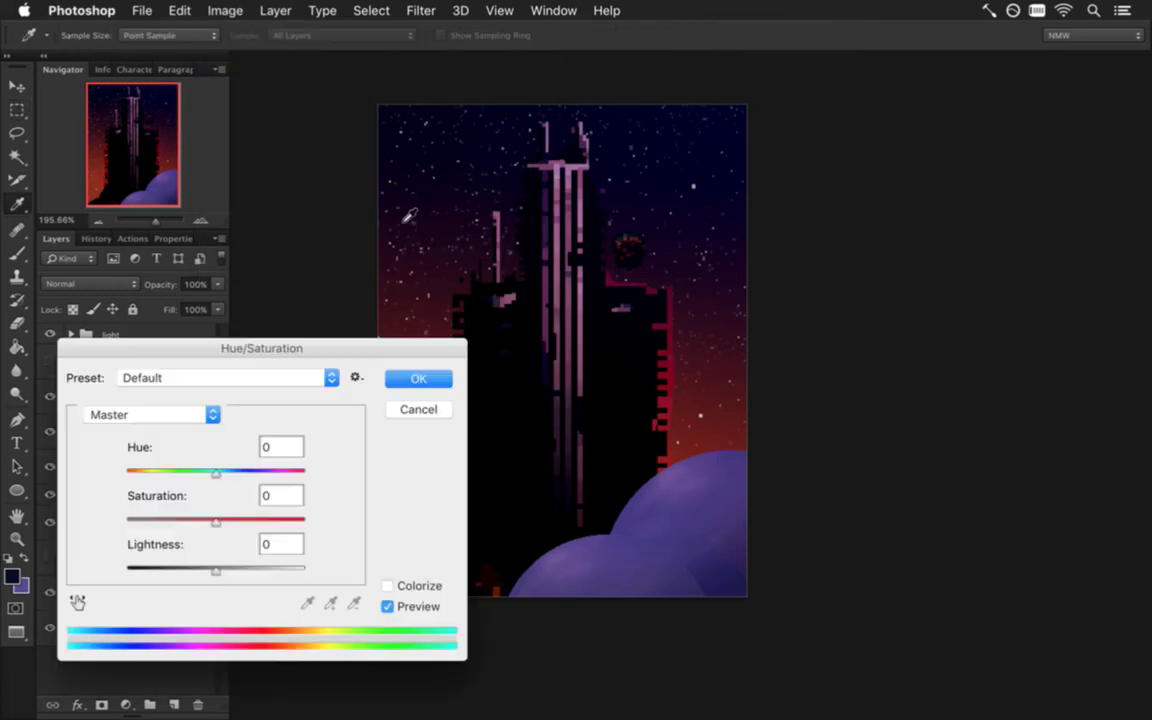
drag(216, 522, 126, 521)
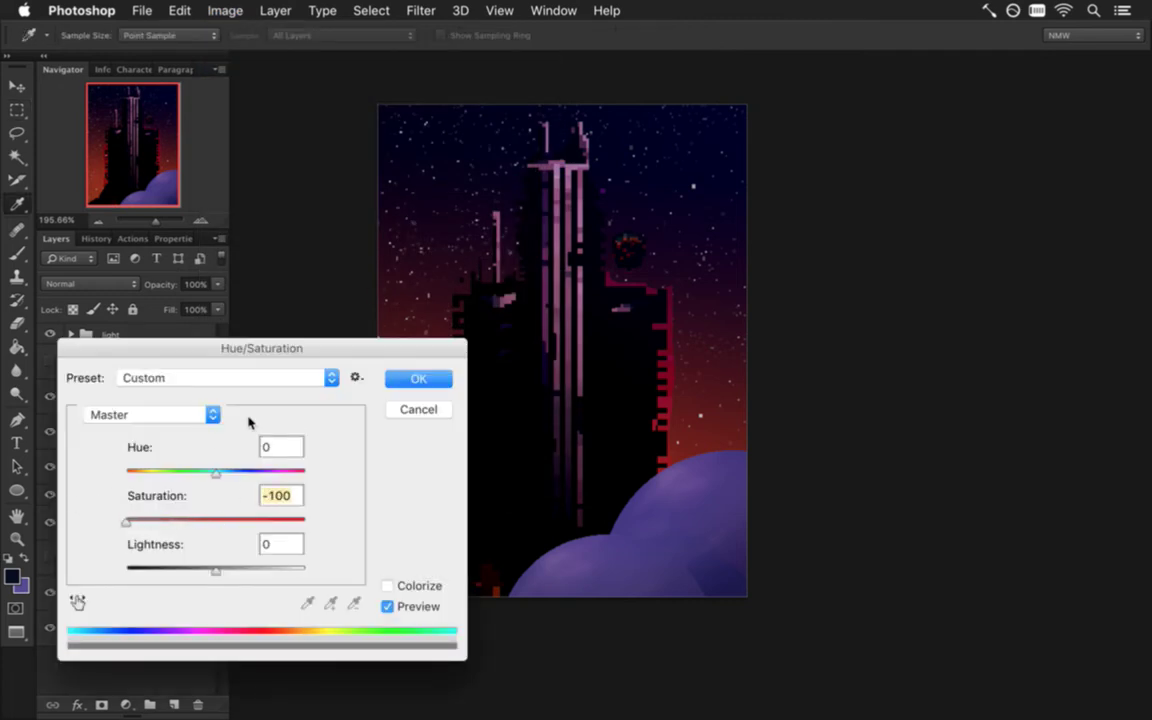
click(393, 380)
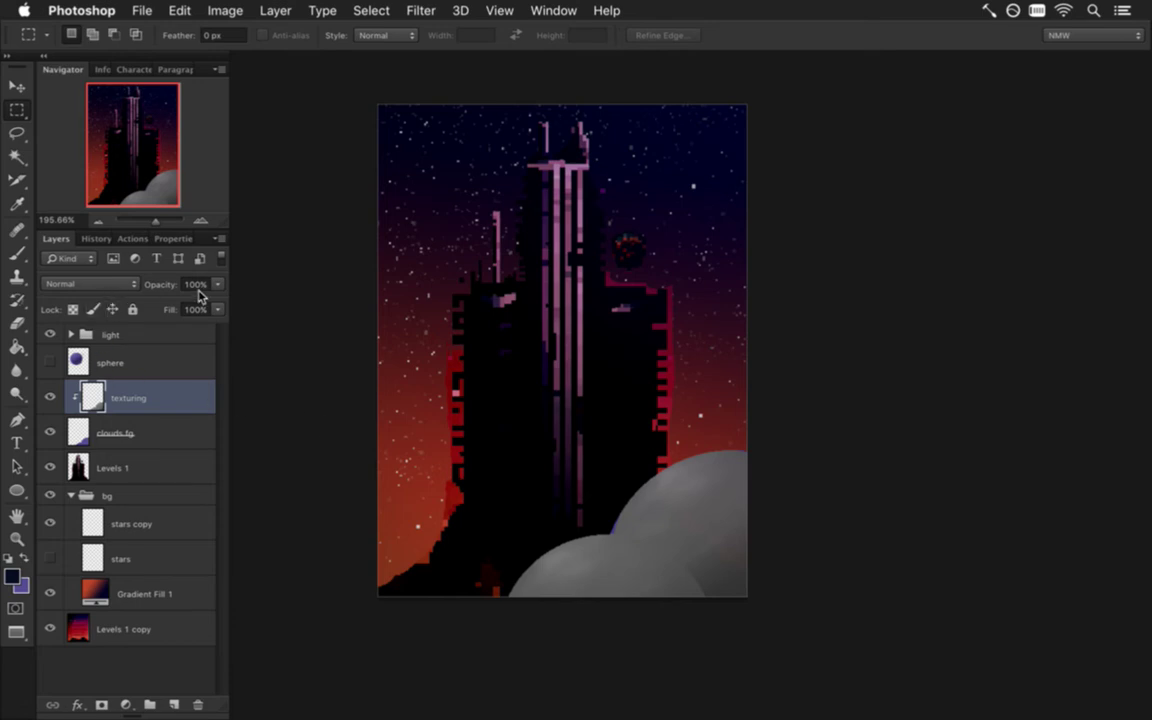
- Set the texturing layer's opacity to 63% and save the document
drag(217, 284, 183, 302)
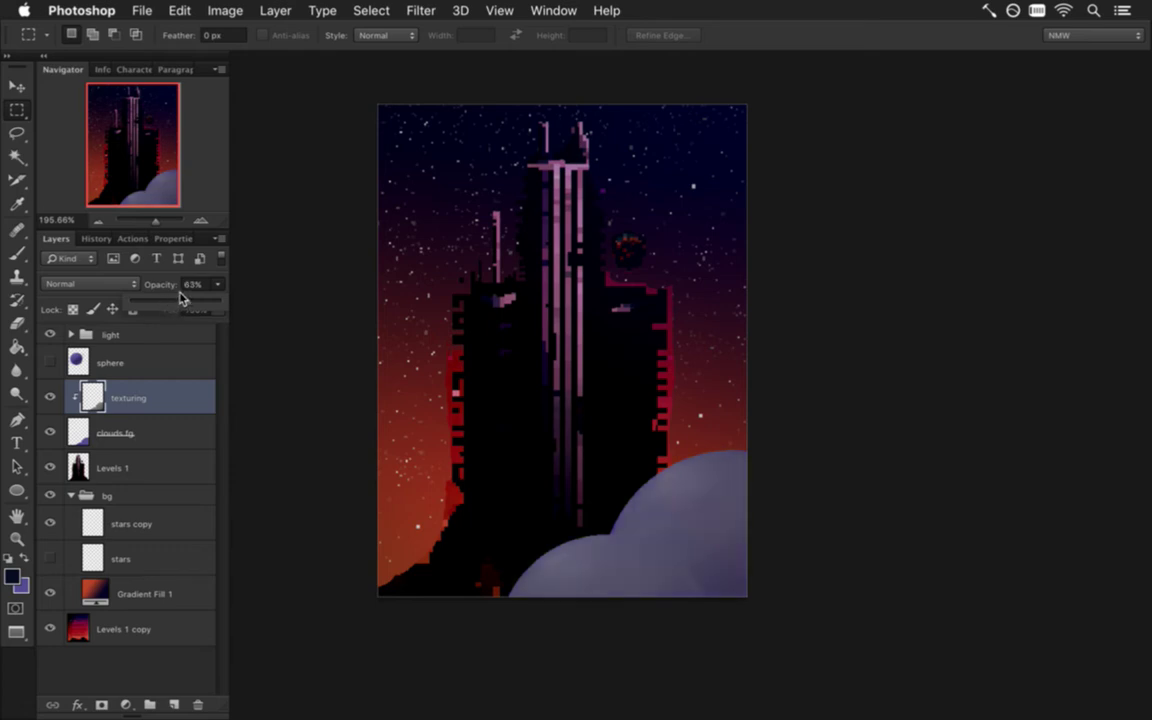
drag(183, 292, 183, 292)
key(super+s)
- Preview the texturing layer by cycling through the blend modes, including Lighten, Color Dodge, Linear Light, Hard Mix and Saturation, and return it to Normal
click(110, 285)
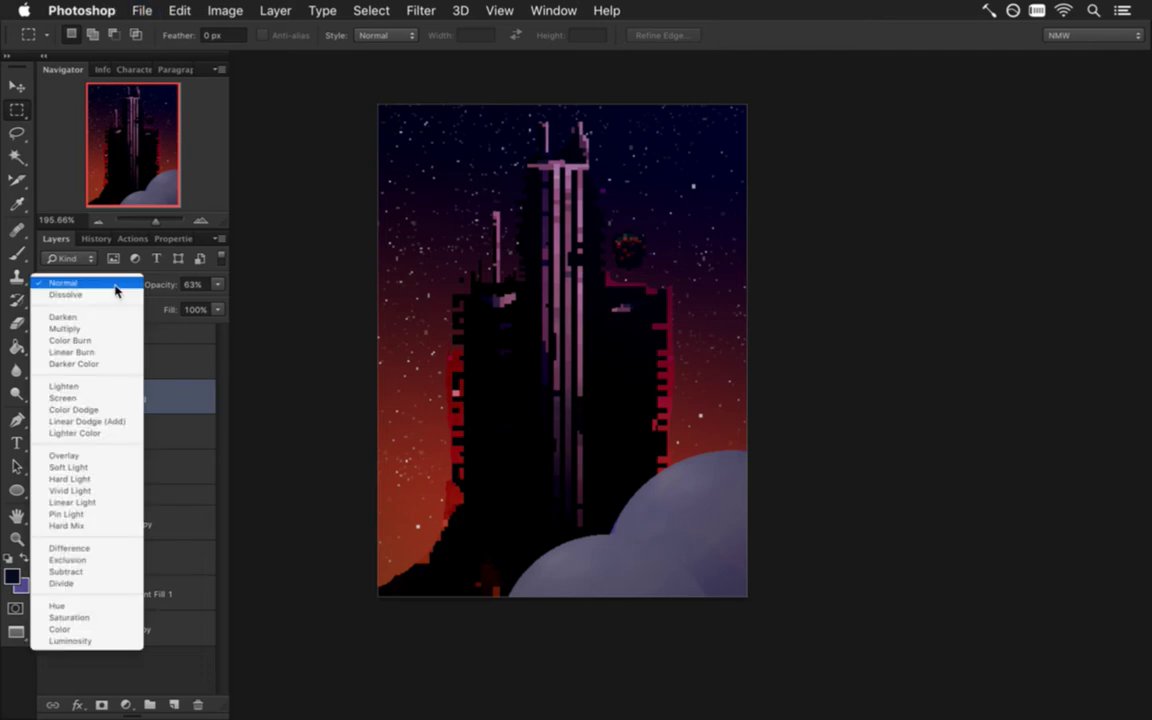
click(148, 280)
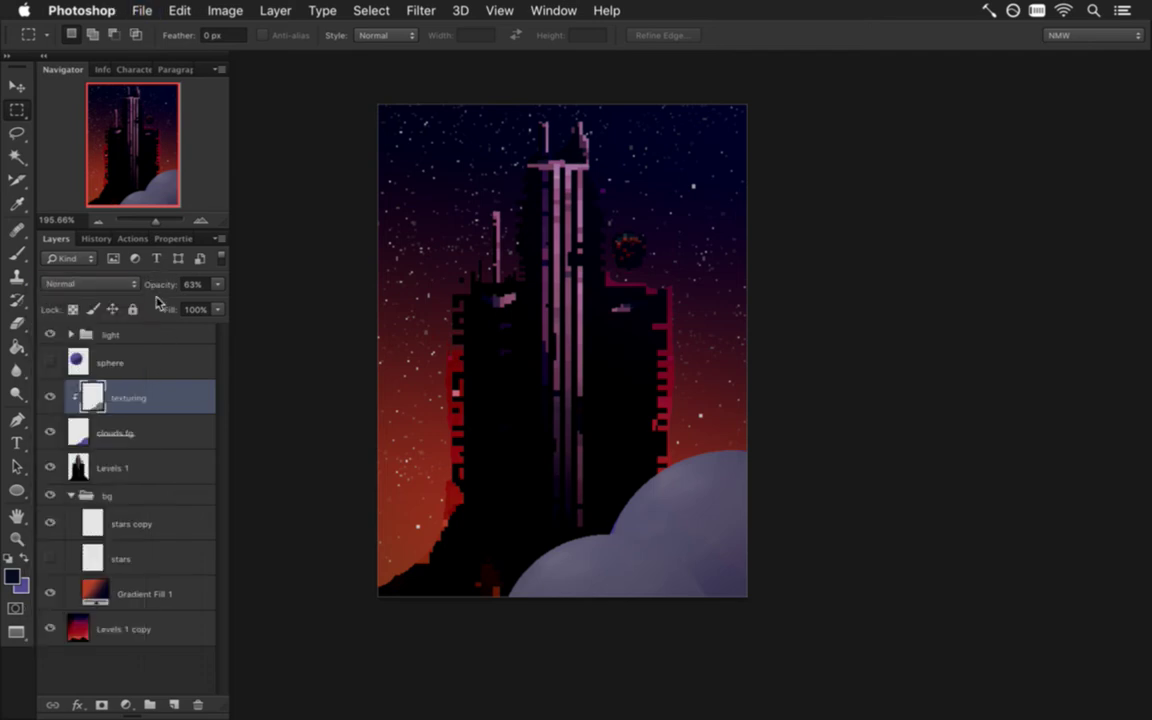
key(super+t)
key(Escape)
key(shift+plus)
key(shift+plus)
key(shift+plus)
key(shift+plus)
key(shift+plus)
key(shift+plus)
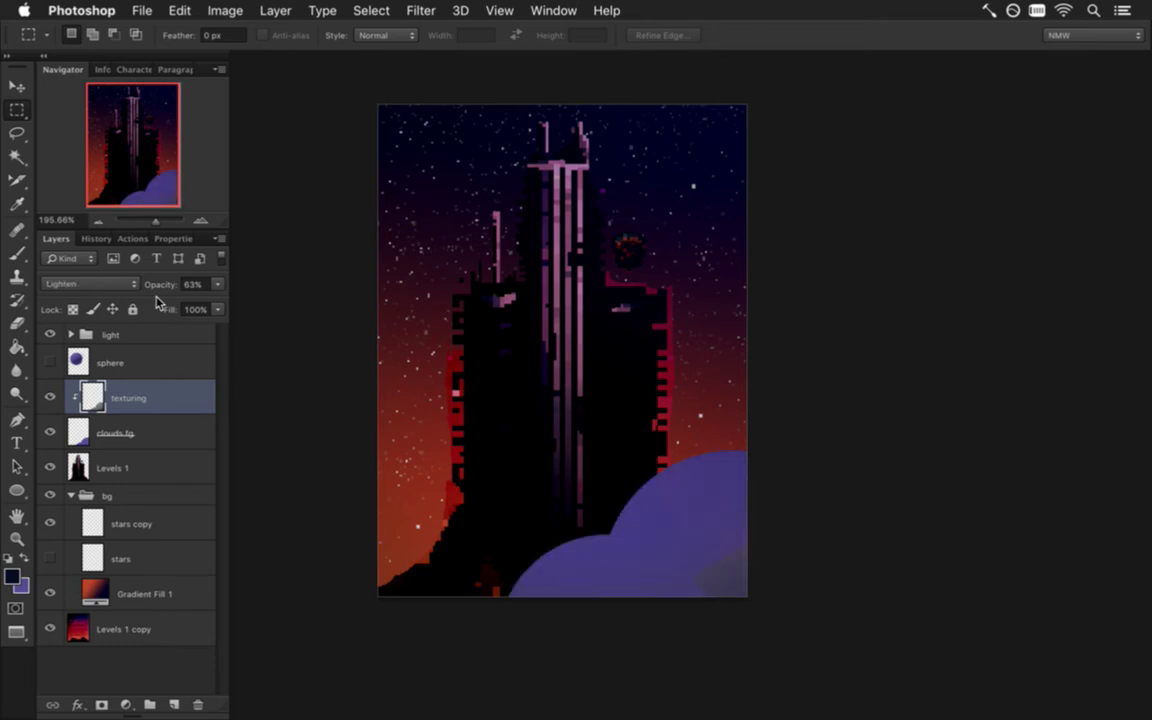
key(shift+plus)
key(shift+plus)
key(shift+plus)
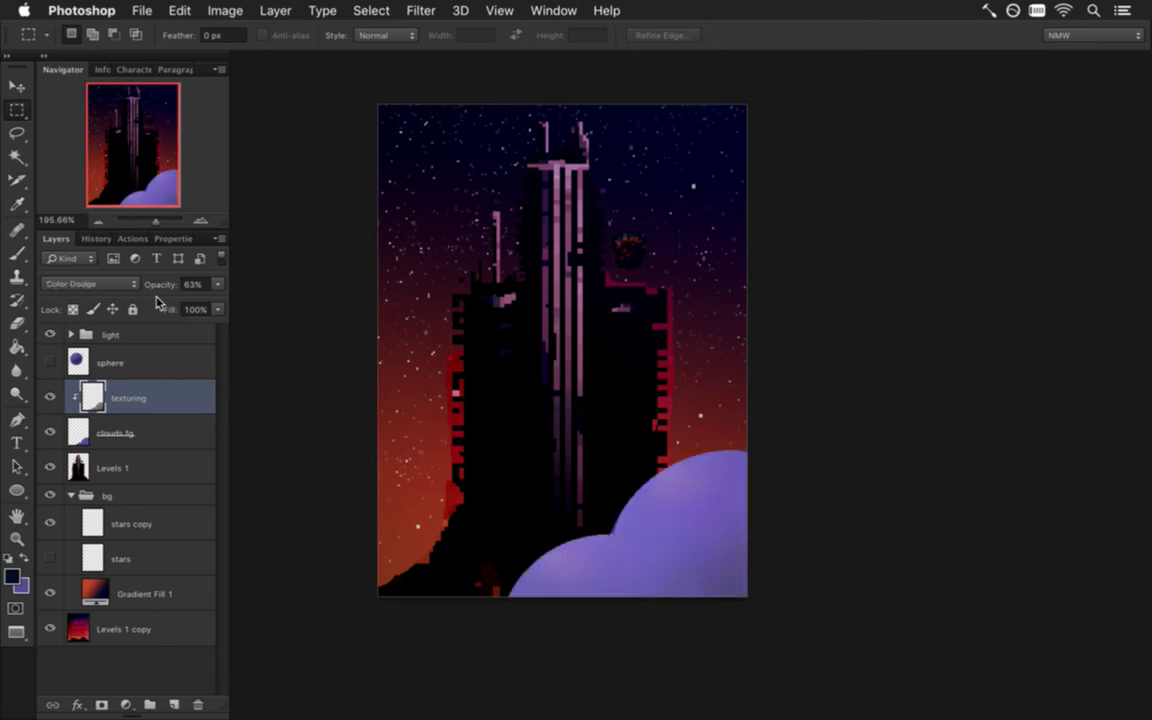
key(shift+minus)
key(shift+plus)
key(shift+plus)
key(shift+plus)
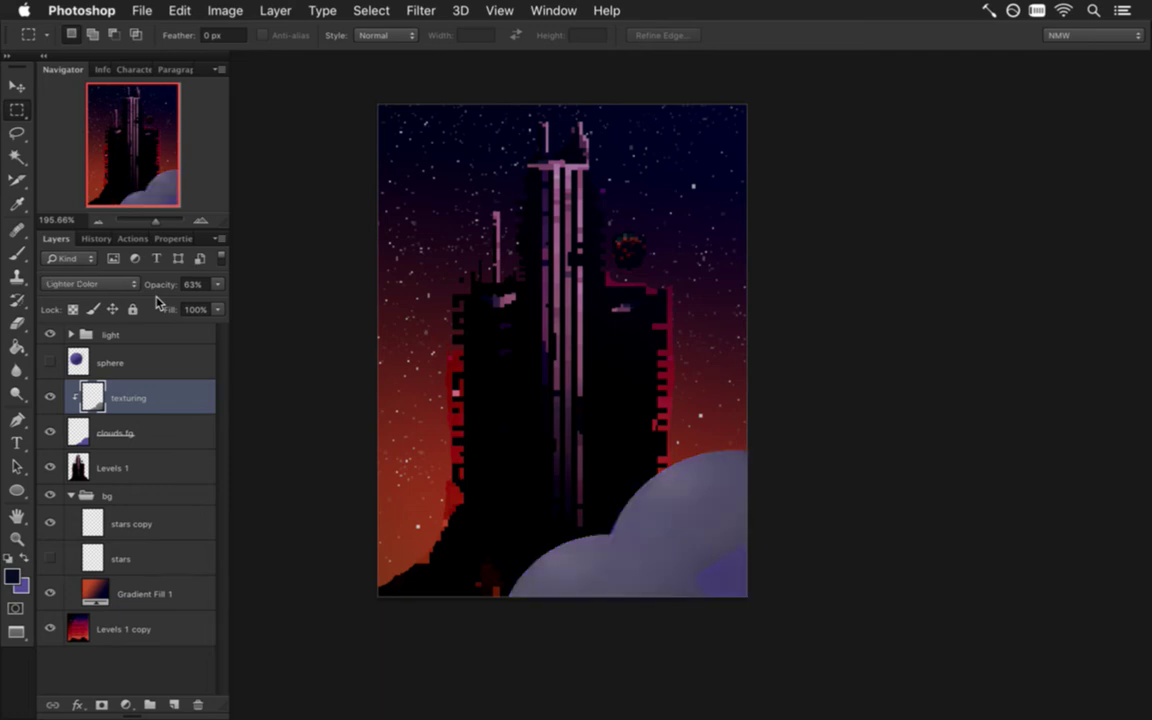
key(shift+plus)
key(shift+plus)
key(shift+plus)
key(shift+plus)
key(shift+plus)
key(shift+plus)
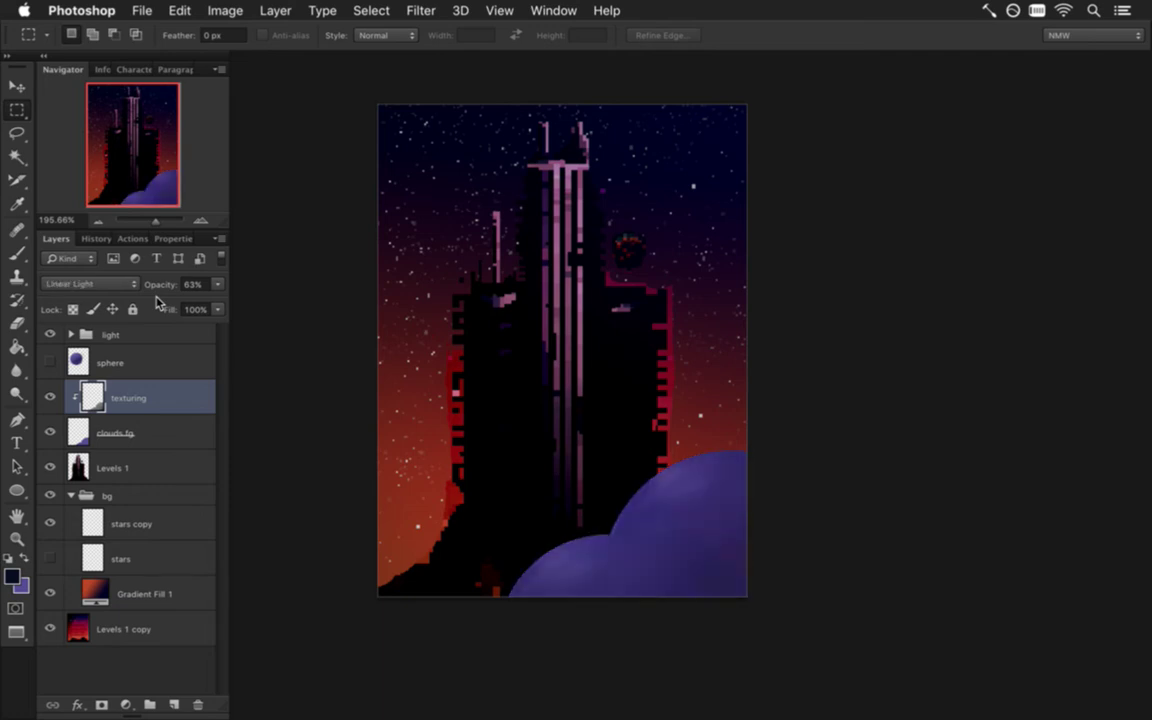
key(shift+minus)
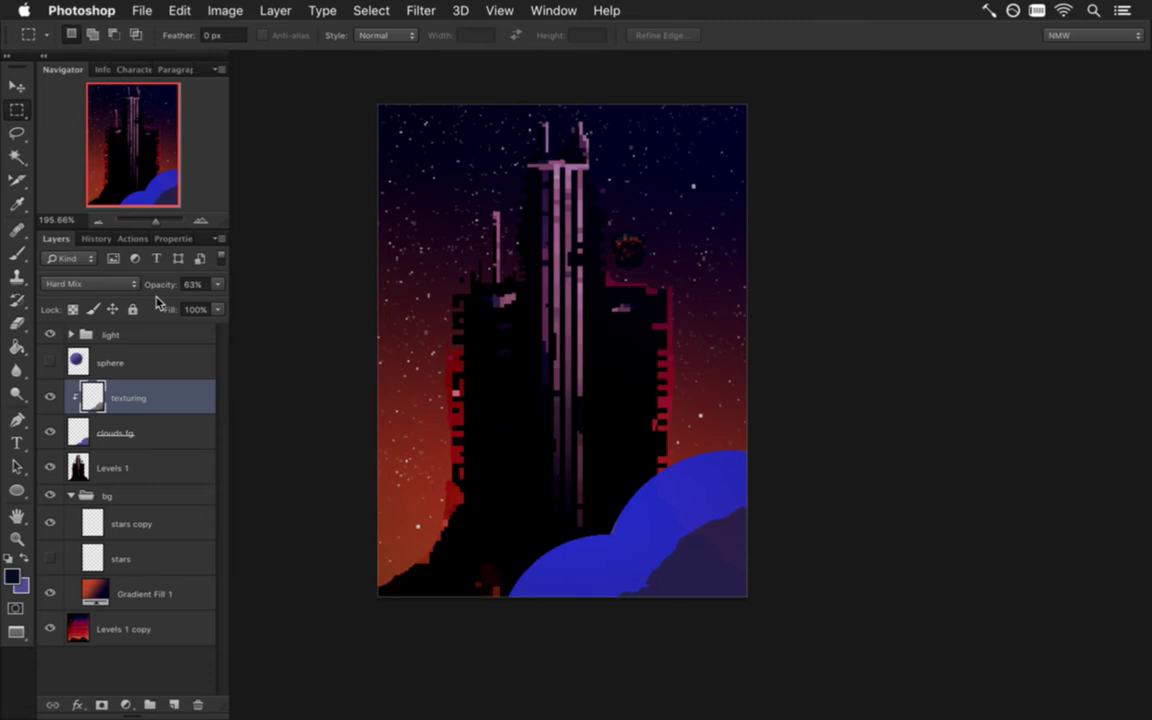
key(shift+plus)
key(shift+plus)
key(shift+plus)
key(shift+plus)
key(shift+plus)
key(shift+plus)
key(shift+plus)
key(shift+plus)
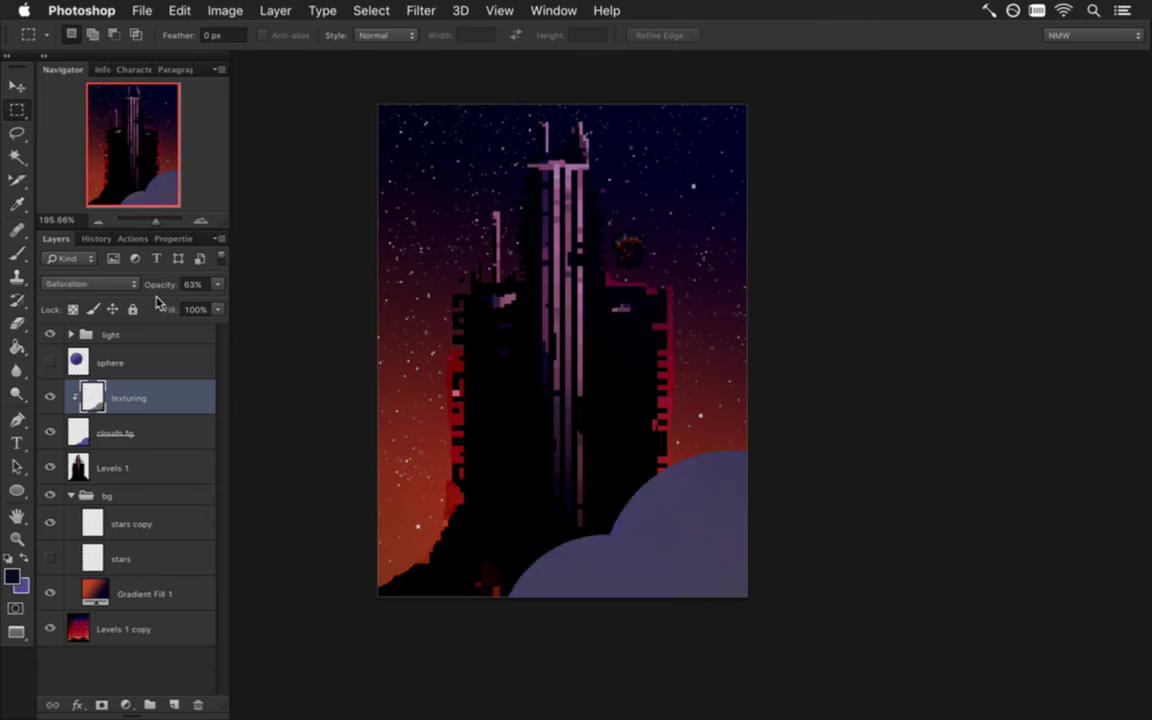
key(shift+plus)
key(shift+plus)
key(shift+plus)
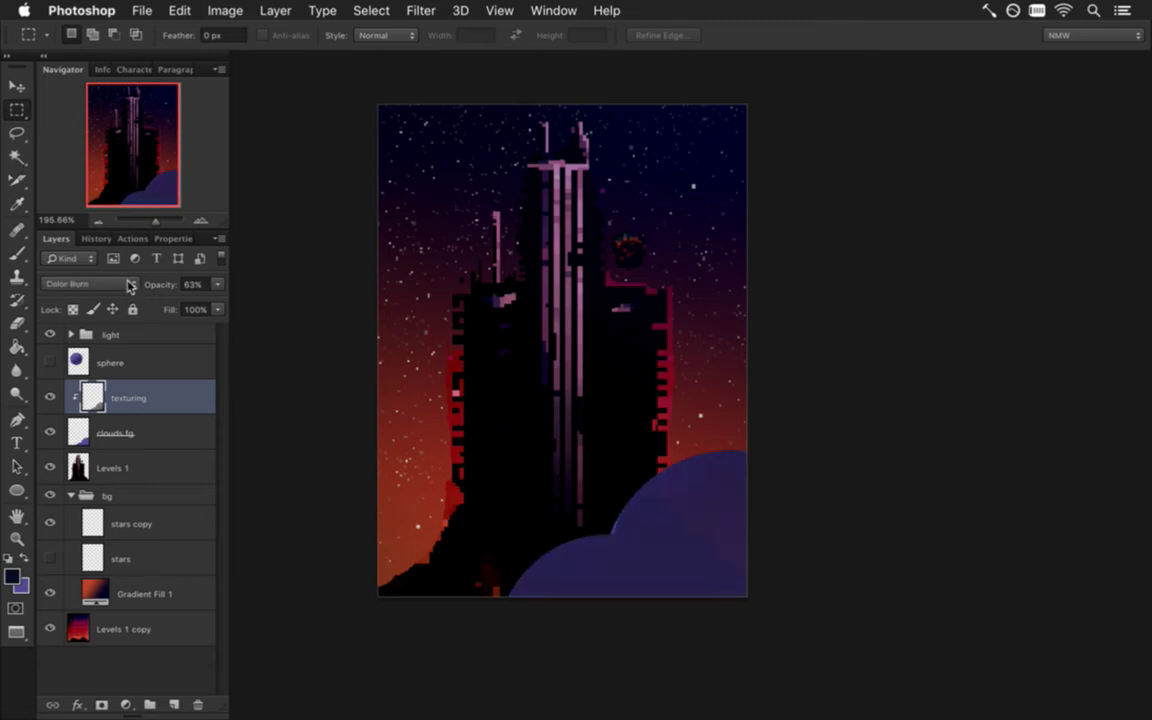
click(120, 284)
click(113, 225)
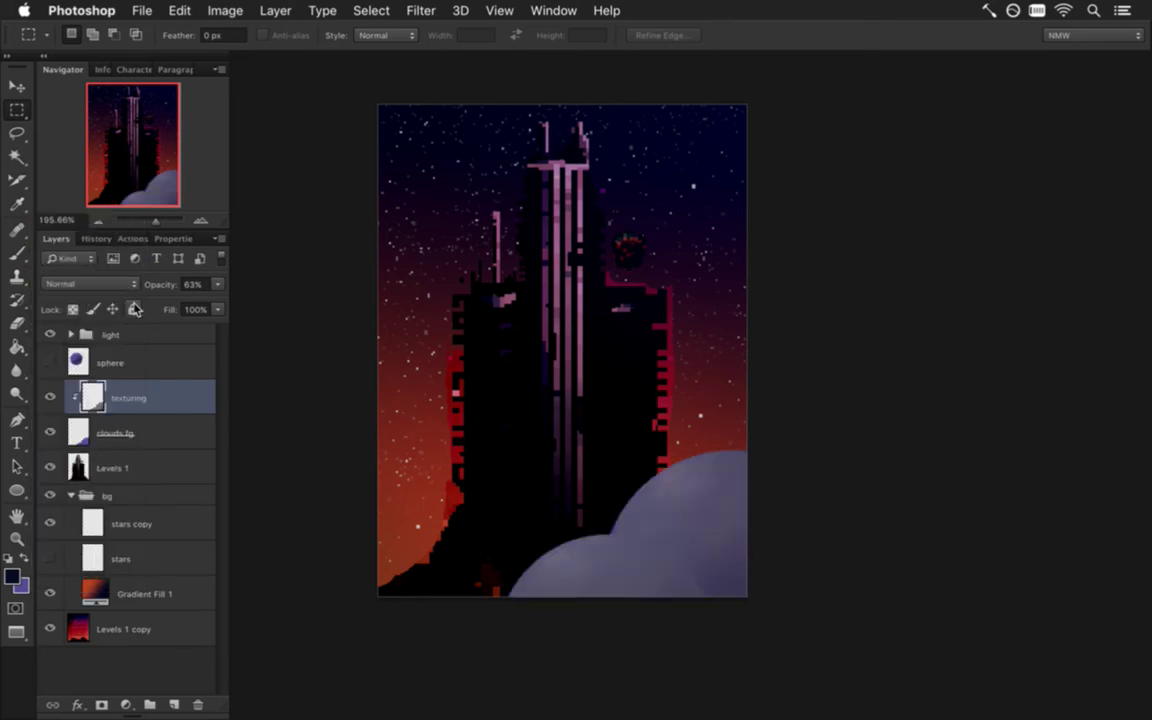
- Save the document and nudge the texturing layer slightly left and up over the foreground clouds
key(super+s)
key(v)
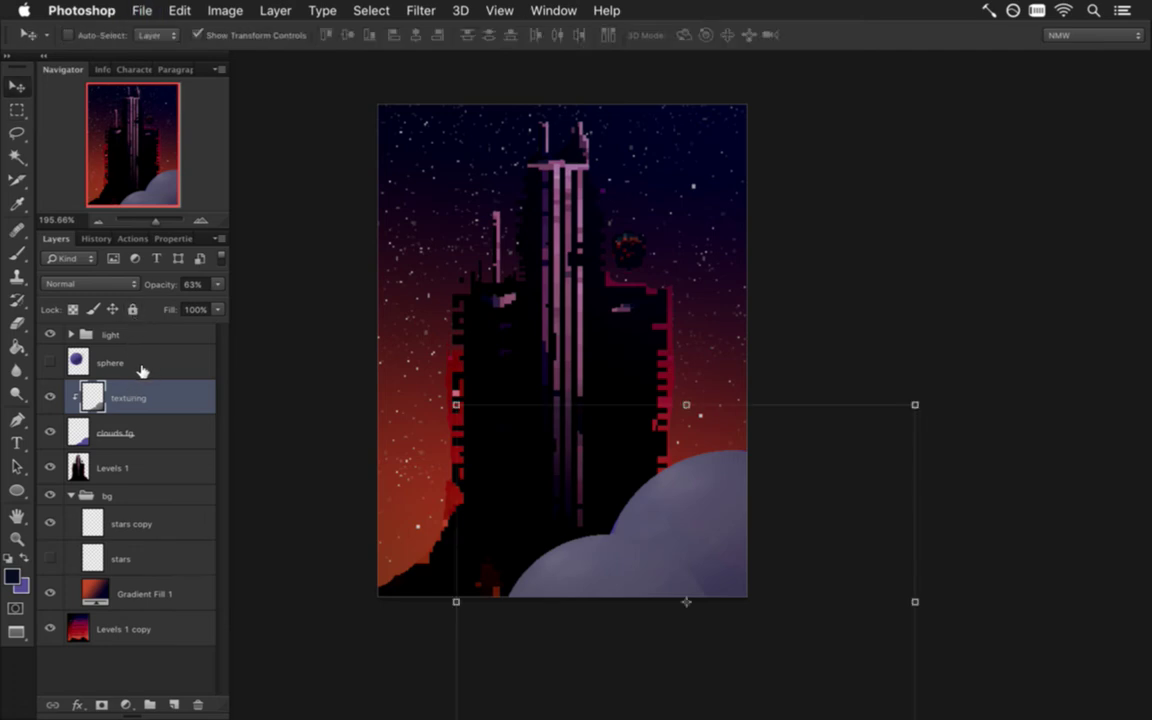
key(Left)
key(Left)
key(Up)
key(Up)
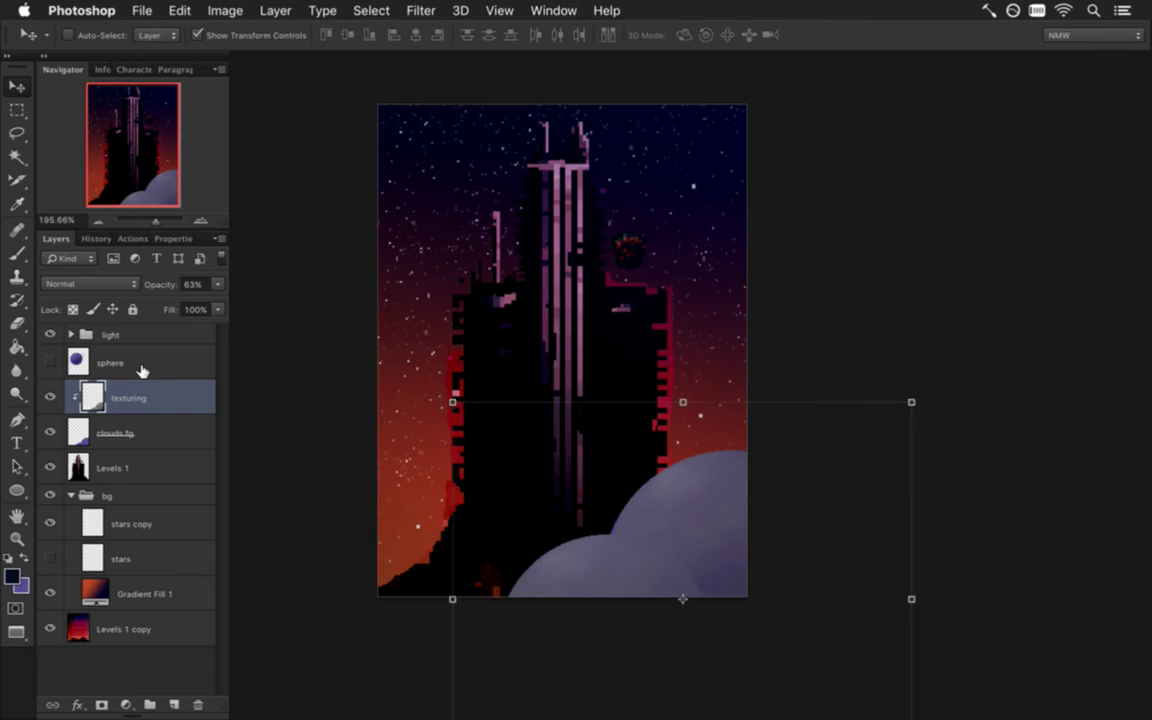
key(m)
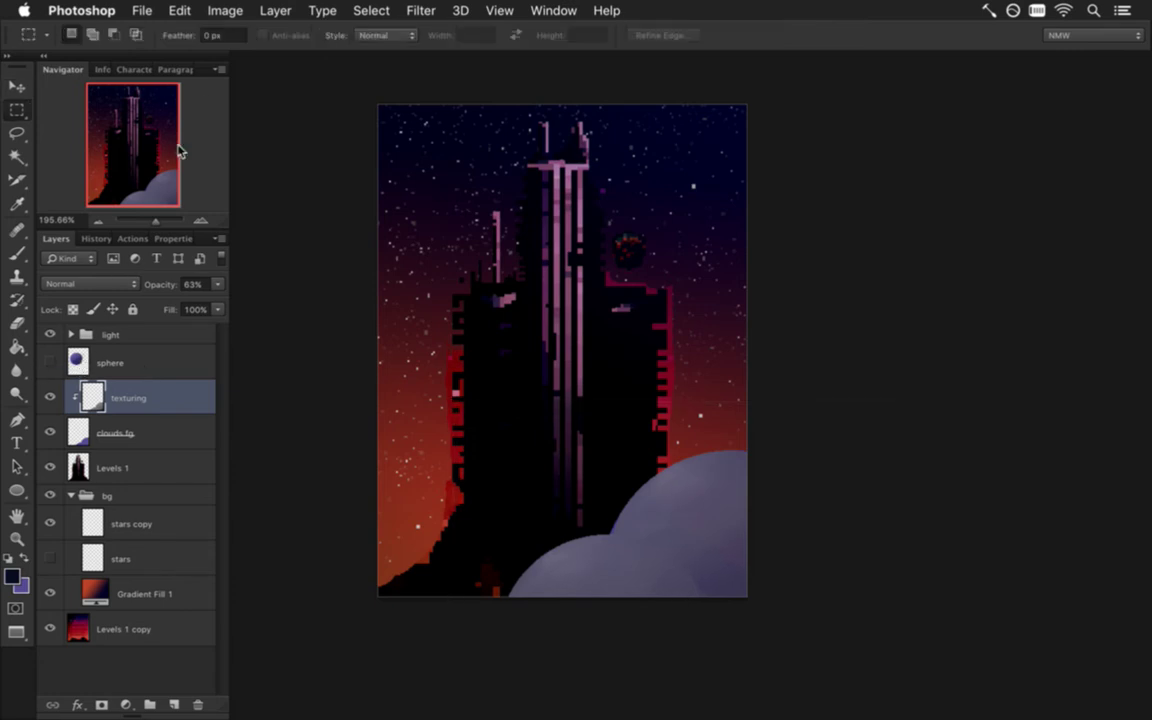
click(226, 10)
mouse_move(287, 70)
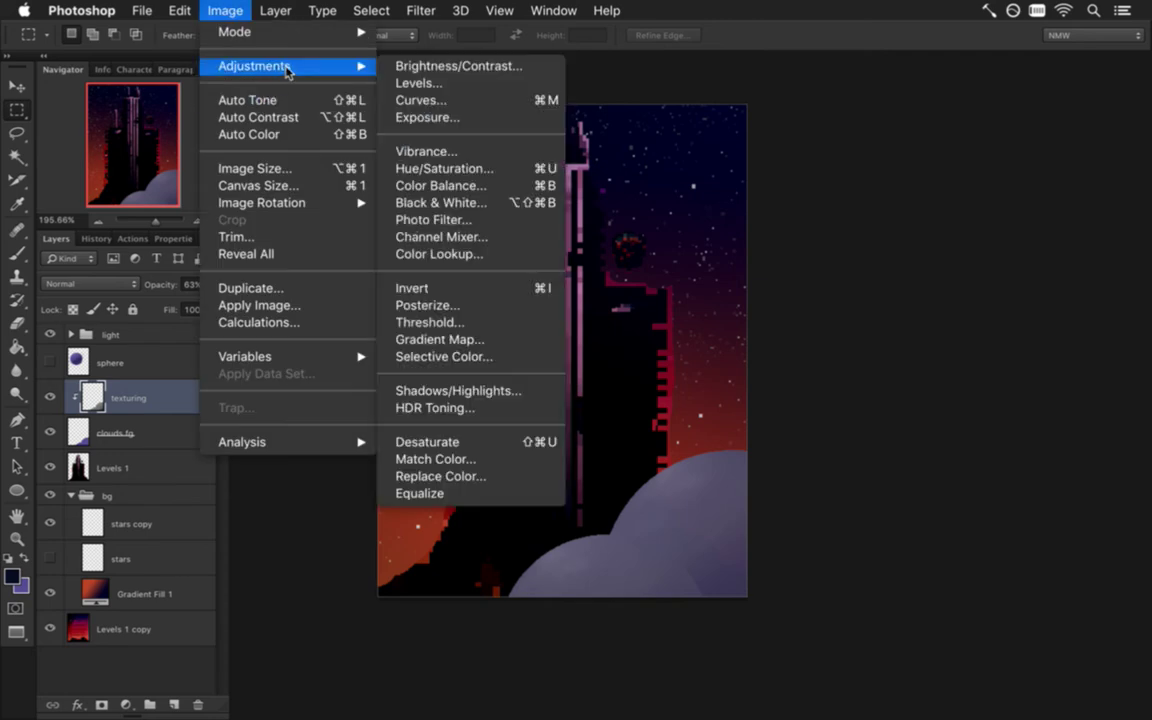
click(426, 66)
key(Escape)
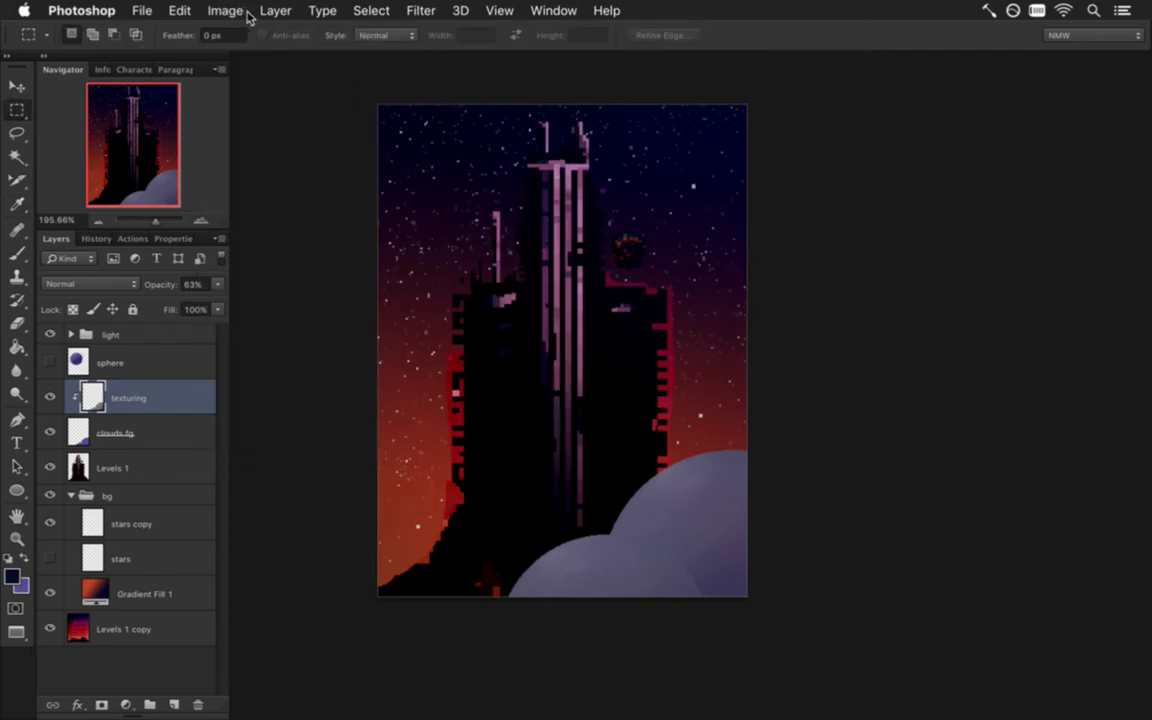
- Brighten the texturing layer with a Levels adjustment, using input levels of 0 for black and 137 for white
click(226, 11)
mouse_move(292, 68)
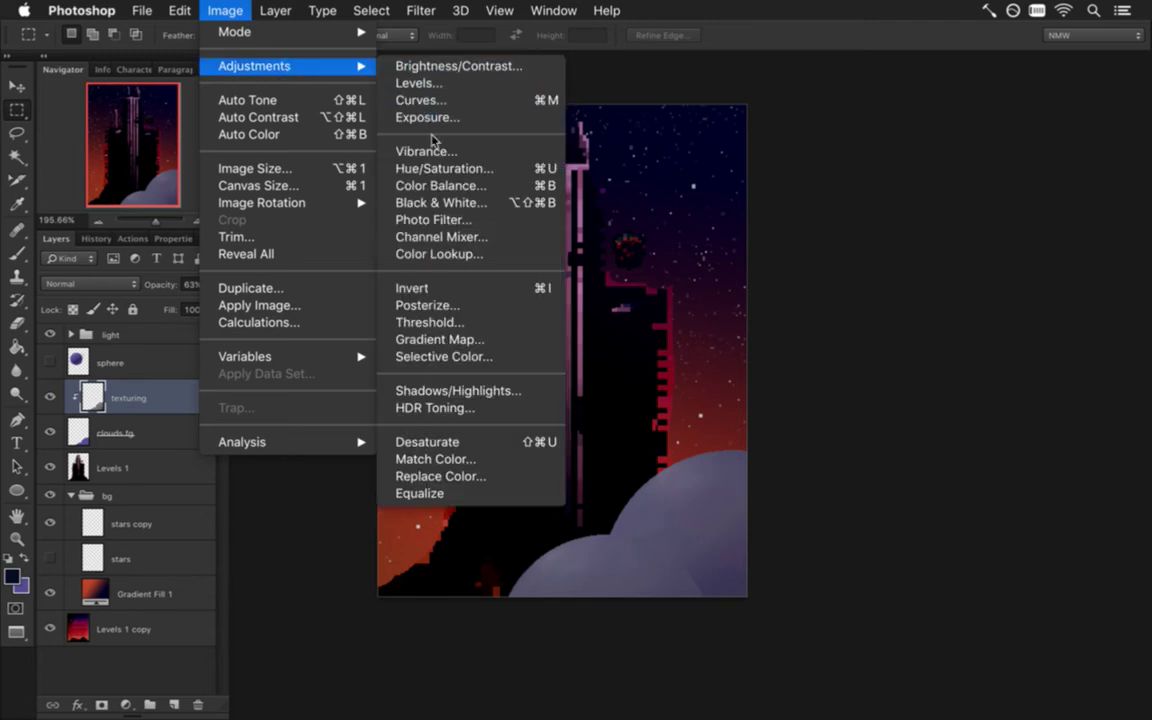
click(440, 84)
drag(386, 272, 412, 167)
drag(343, 366, 235, 362)
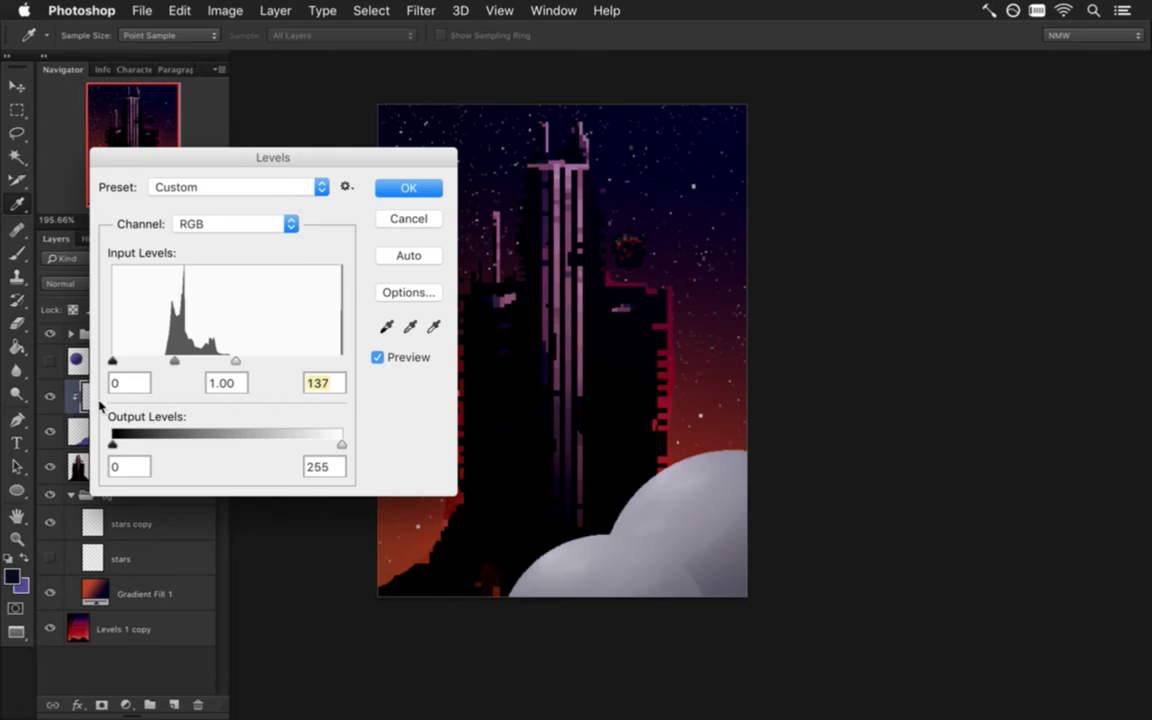
drag(112, 361, 159, 361)
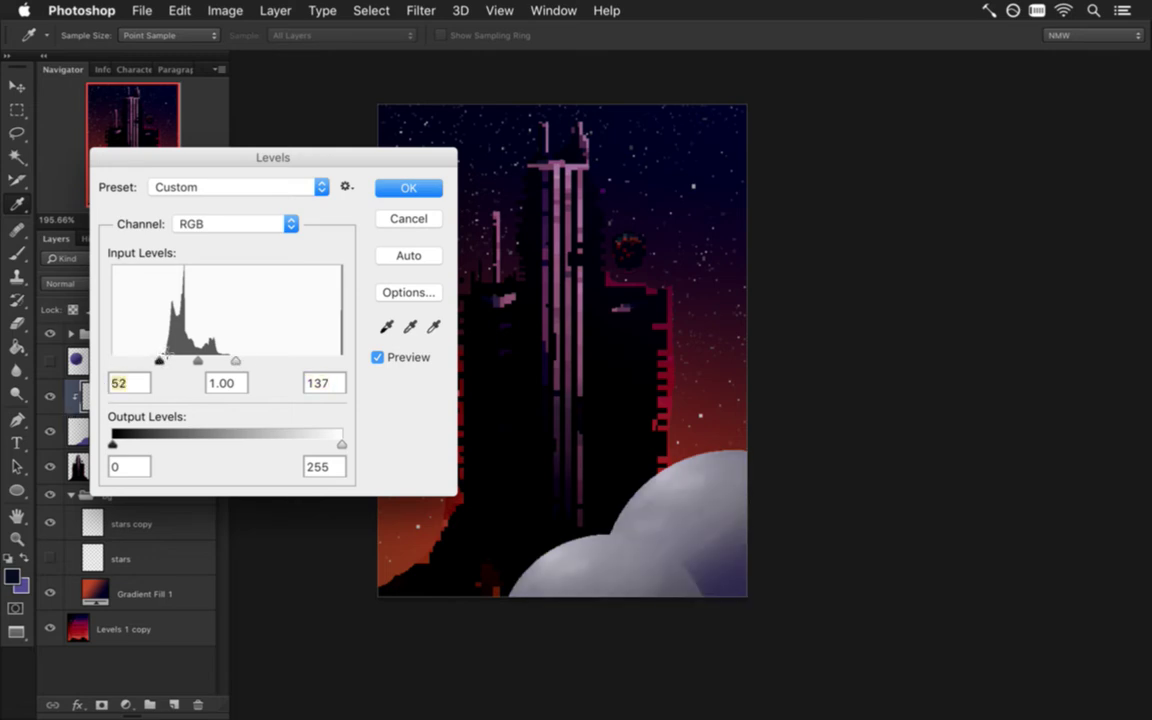
drag(159, 361, 129, 360)
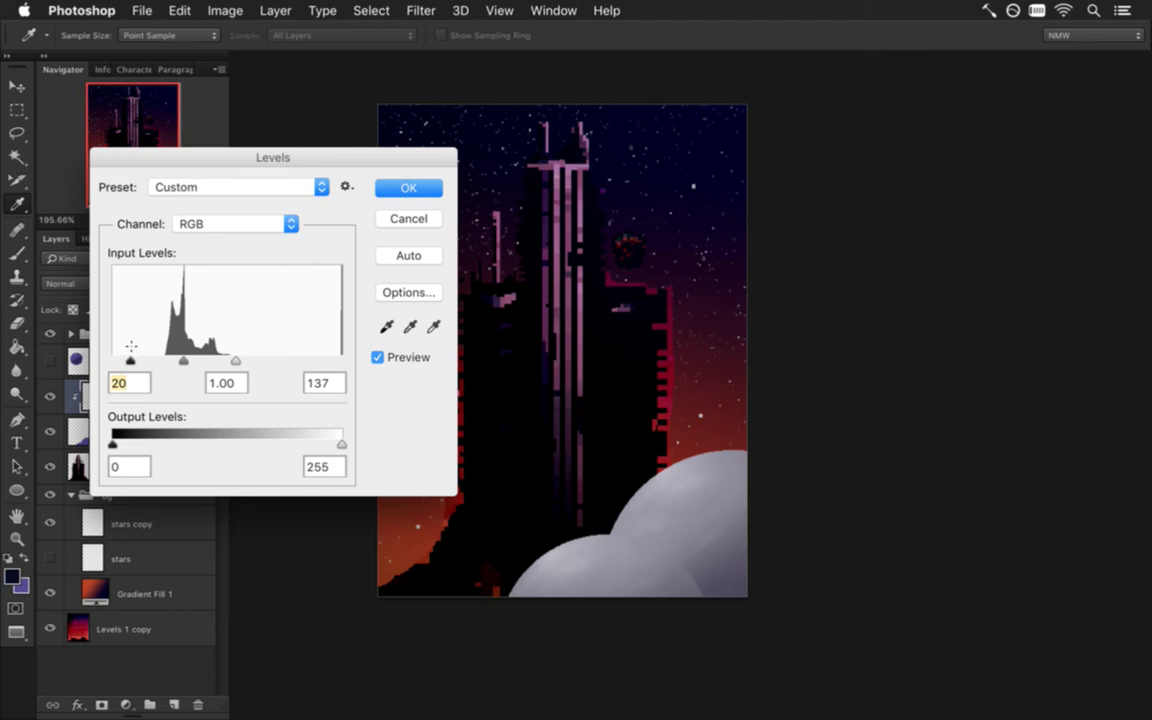
drag(161, 157, 334, 147)
drag(304, 331, 252, 329)
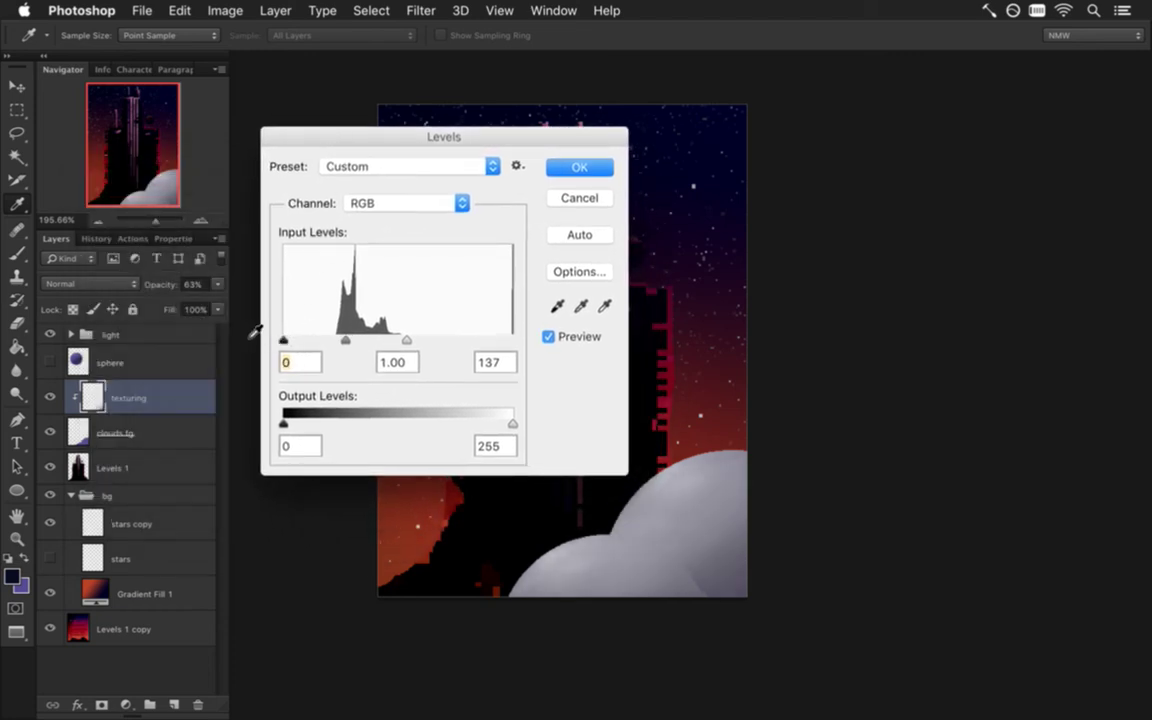
click(577, 166)
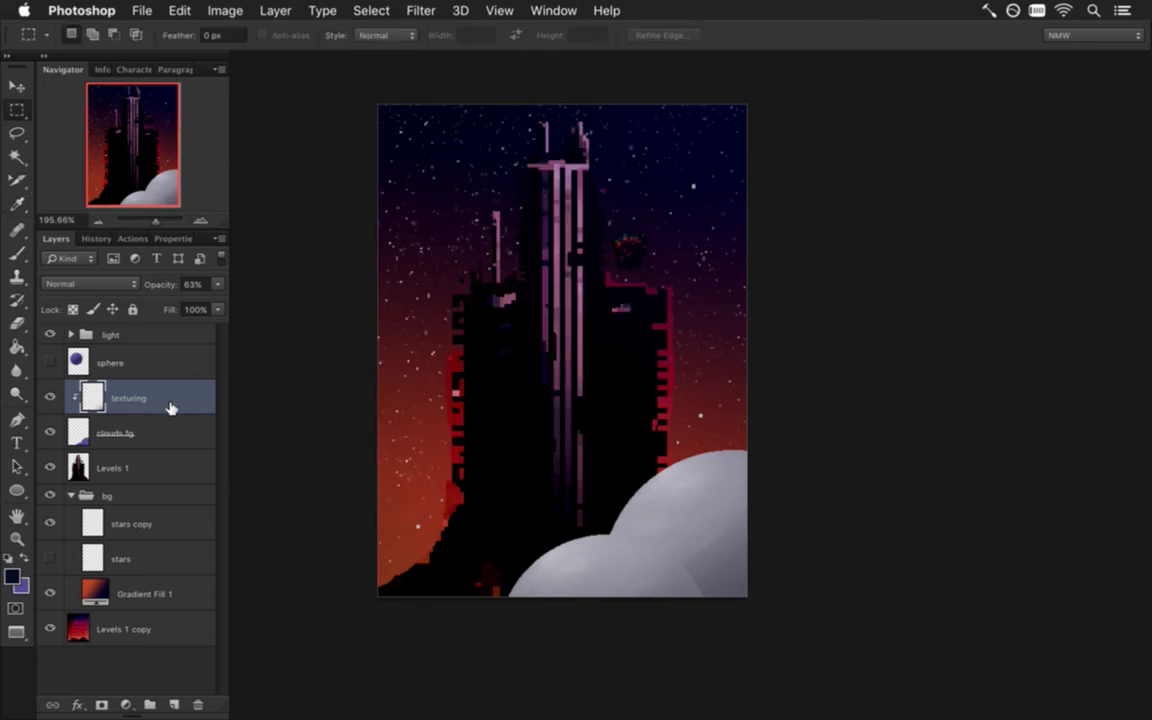
- Show the sphere layer, duplicate it, and hide the original sphere layer
click(78, 362)
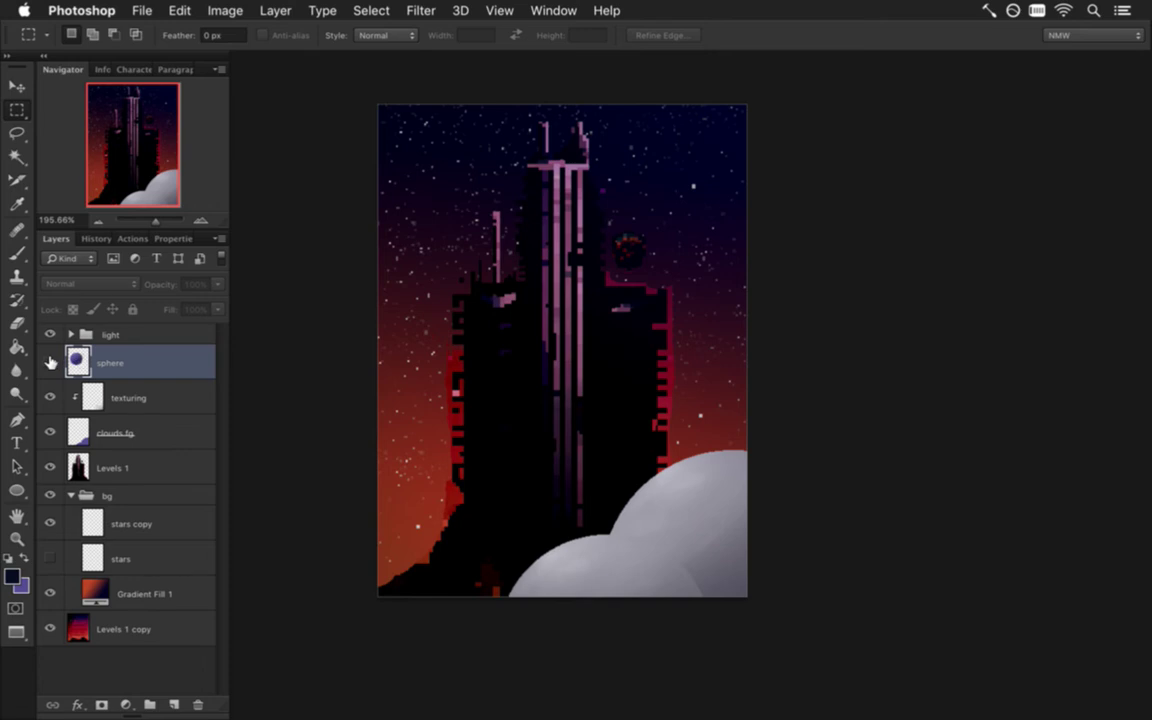
click(50, 362)
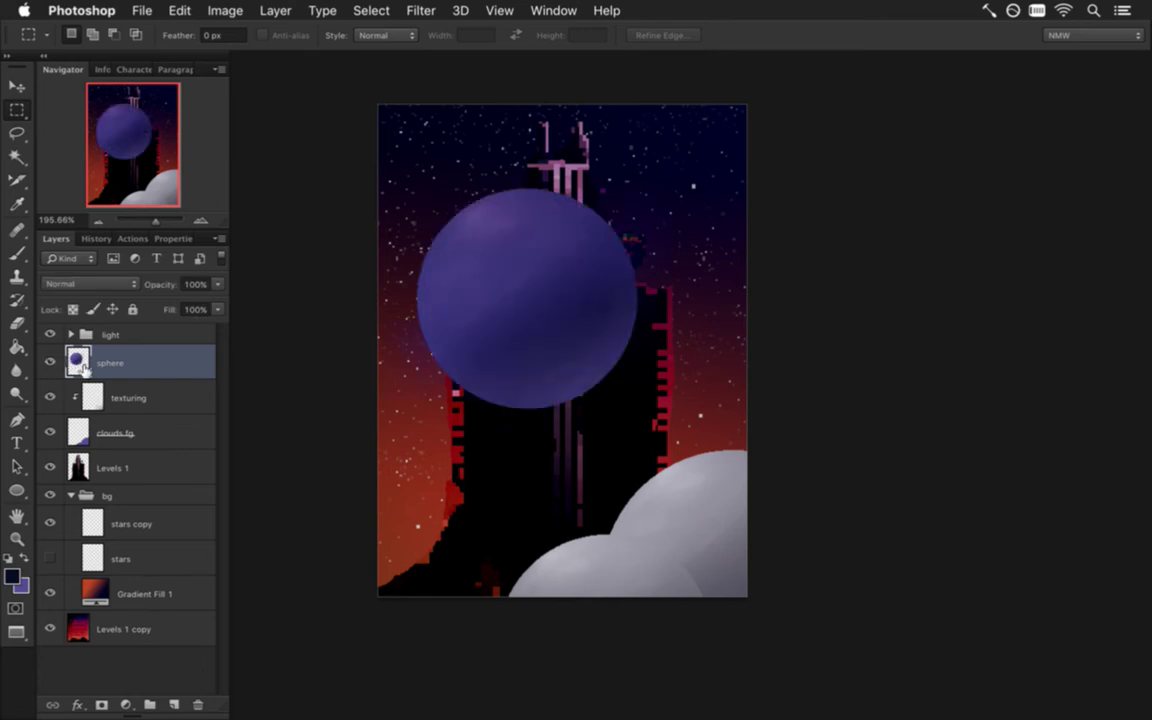
key(super+j)
click(50, 397)
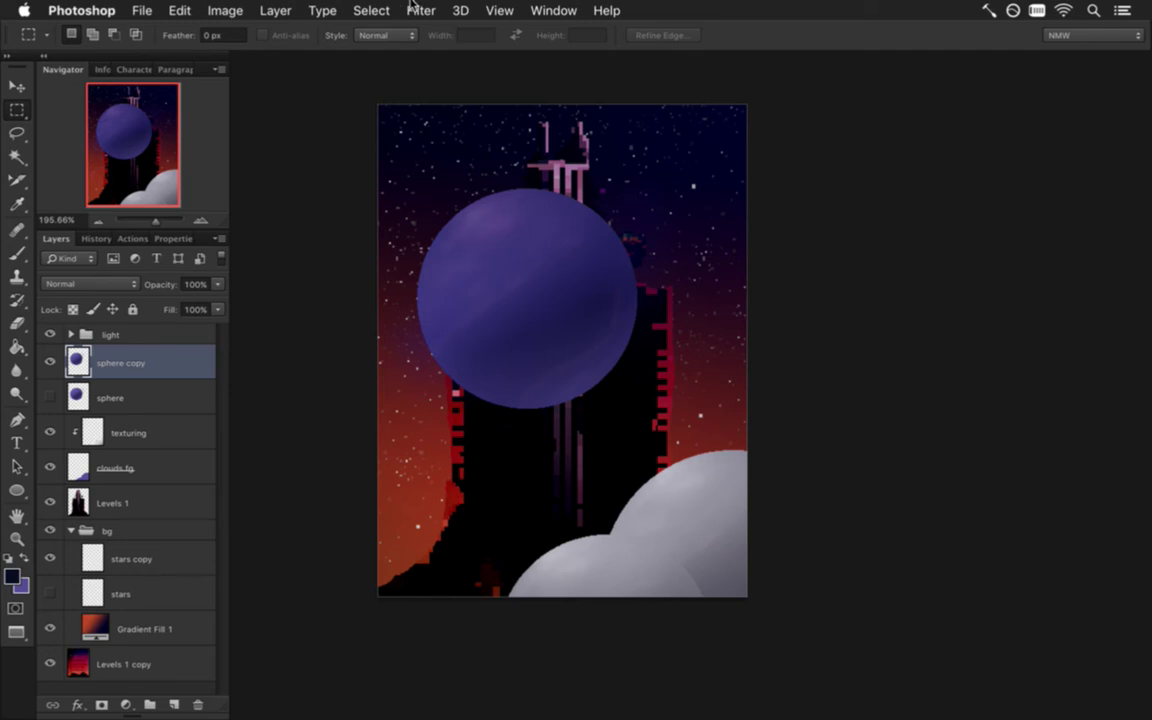
- Turn the sphere copy layer grey with a Hue/Saturation adjustment at Saturation -100
click(225, 10)
mouse_move(275, 70)
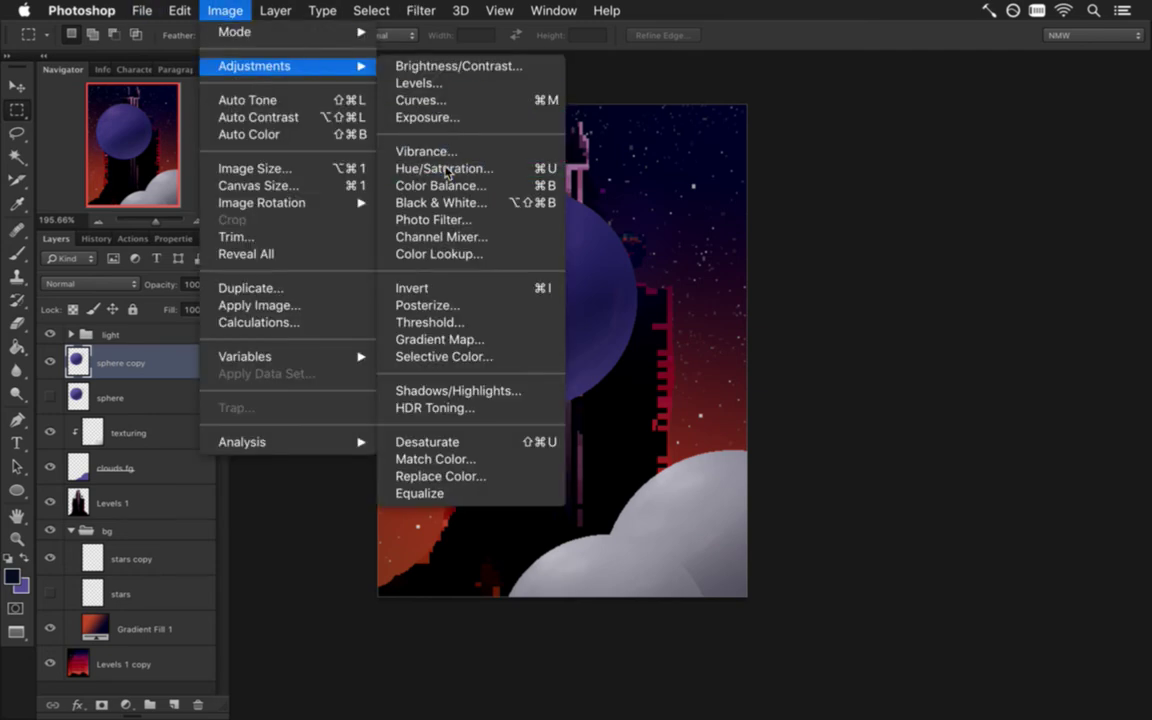
click(445, 172)
drag(215, 522, 126, 522)
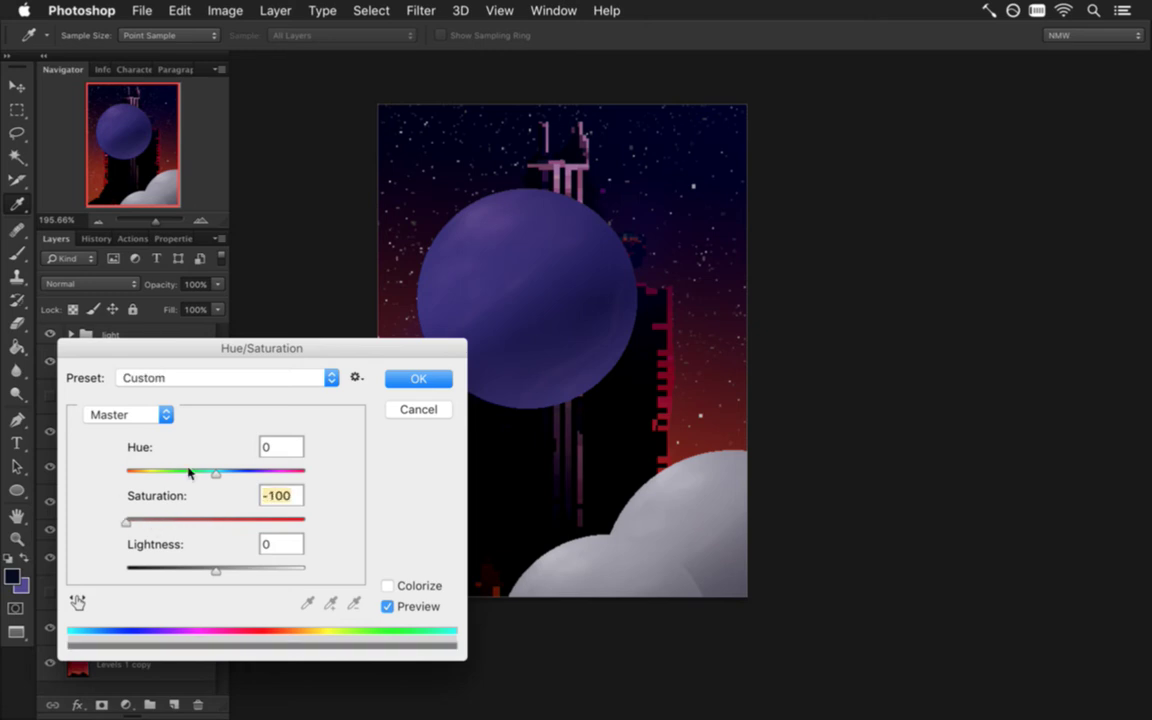
click(430, 378)
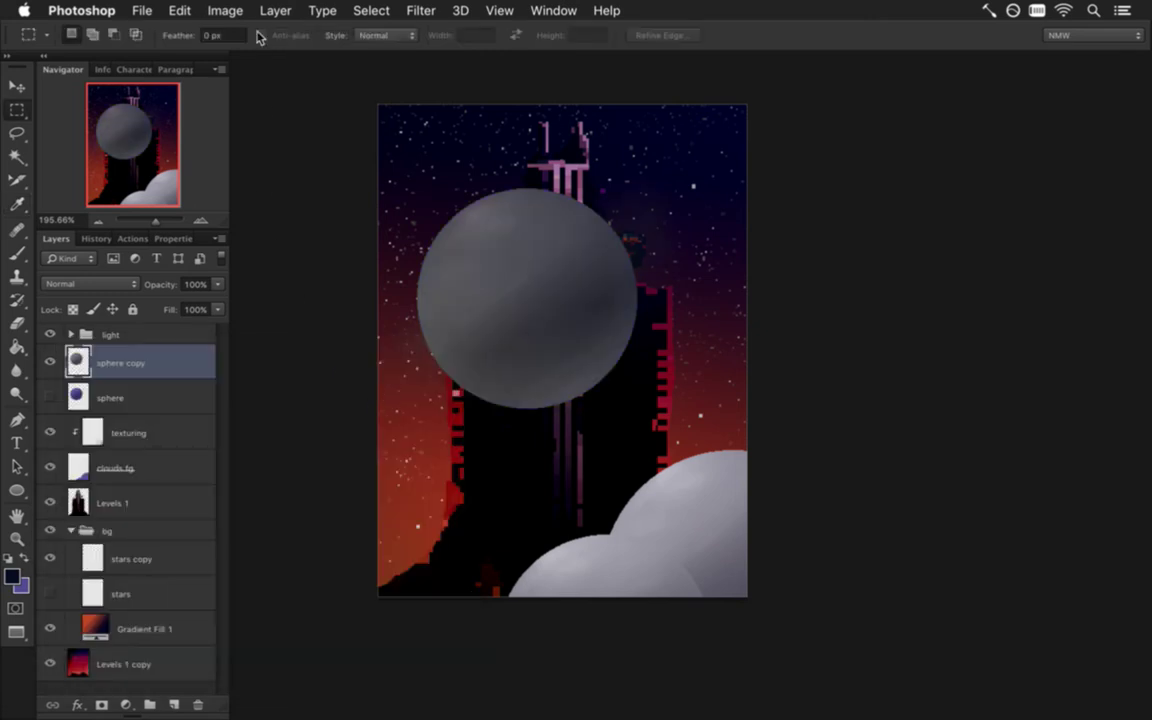
- Brighten the sphere copy layer with a Levels adjustment using a white input level of 131, and hide that layer
click(225, 10)
mouse_move(298, 69)
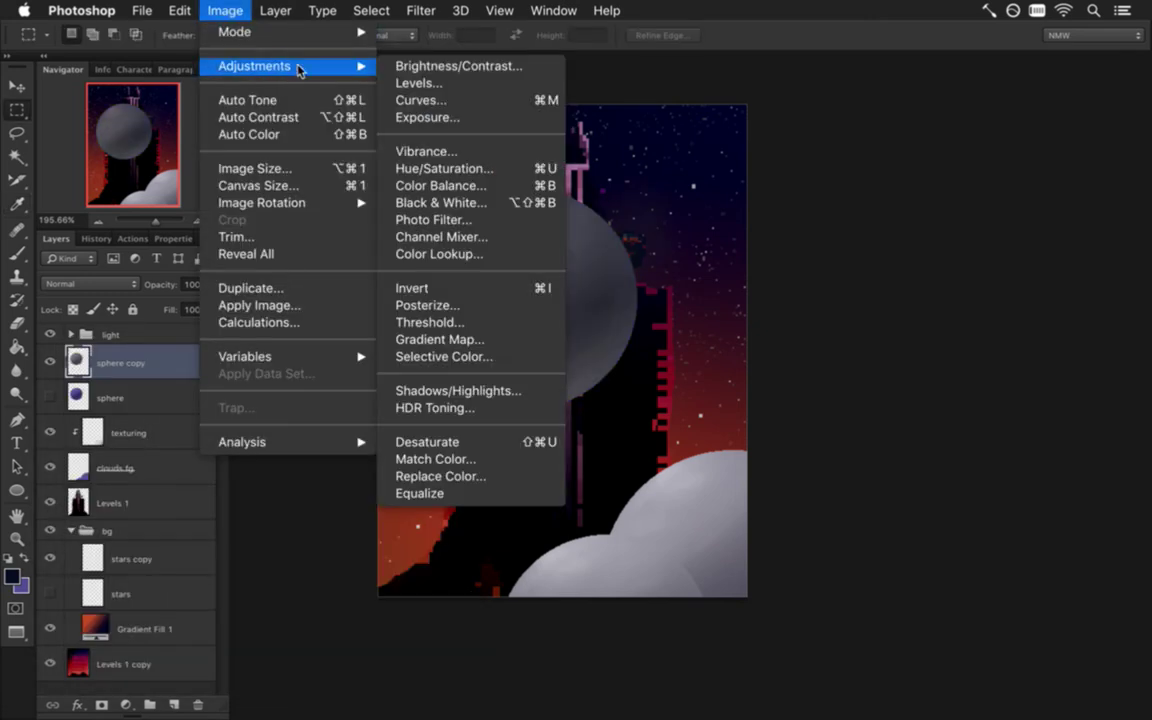
click(424, 83)
drag(515, 343, 401, 342)
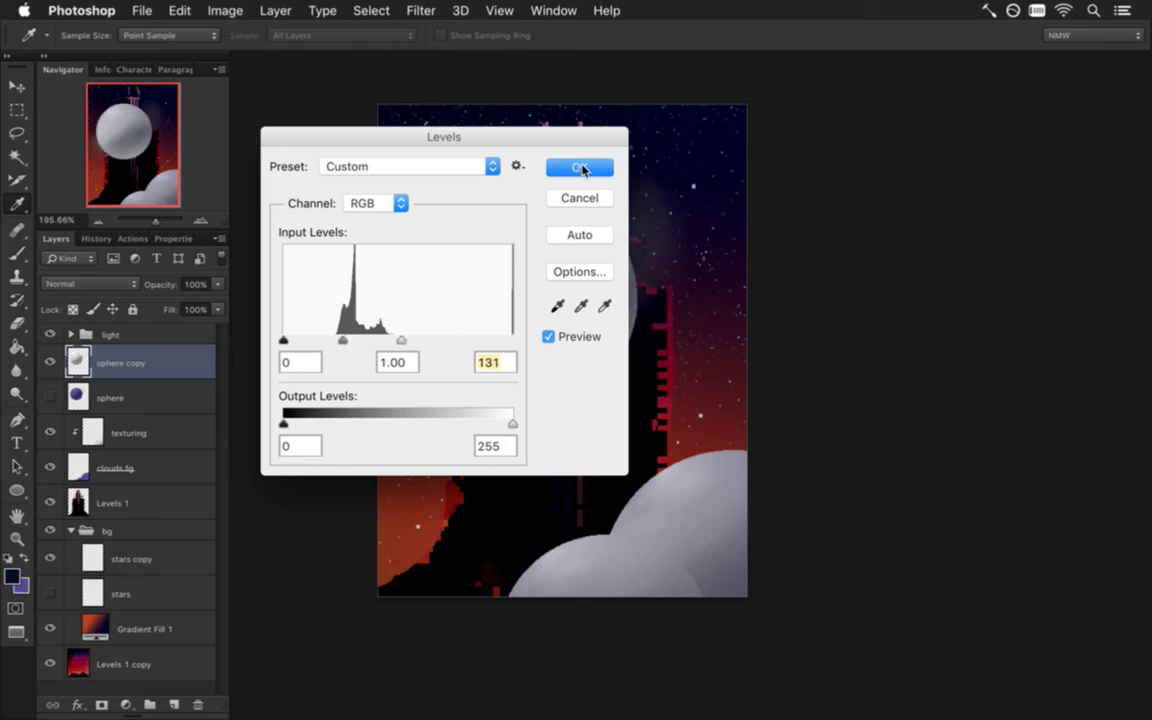
click(580, 168)
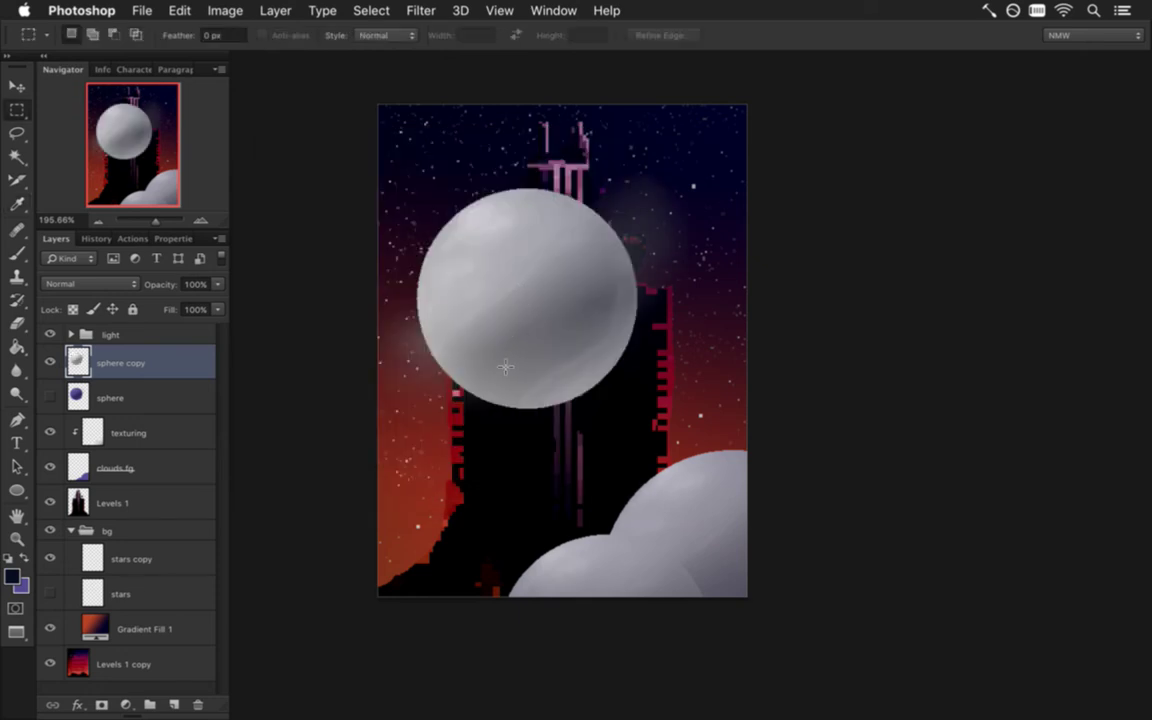
click(50, 363)
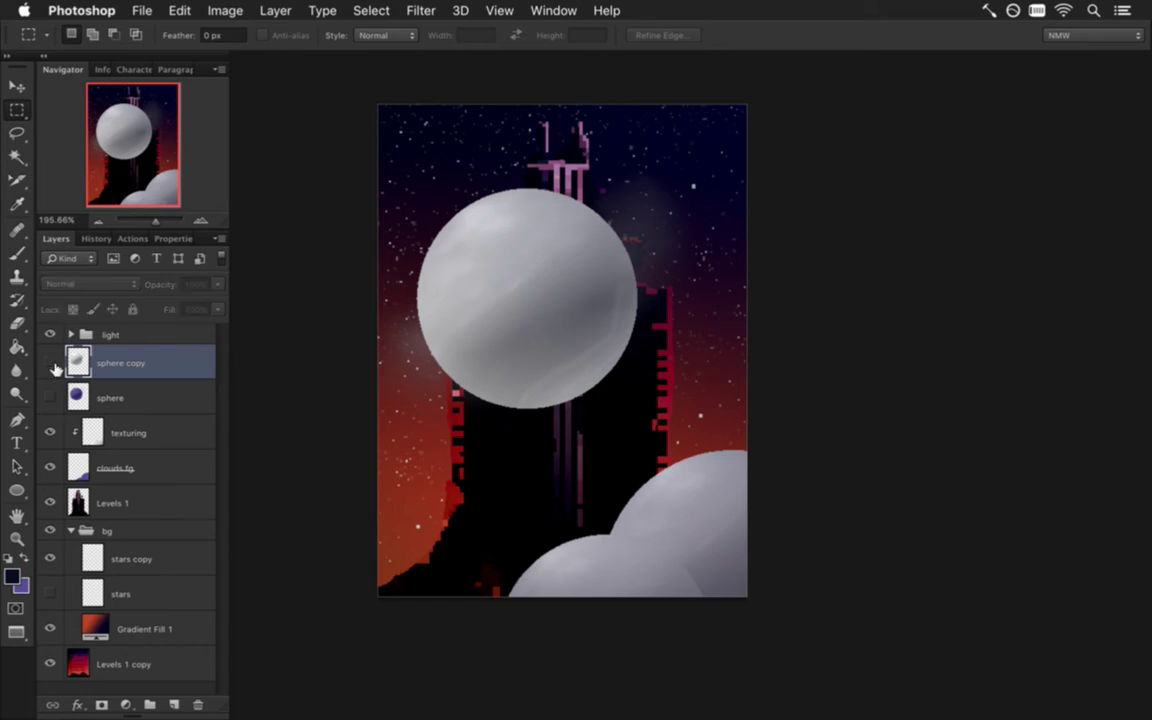
- Lower the opacity of the foreground clouds layer to 10%
click(92, 430)
click(95, 467)
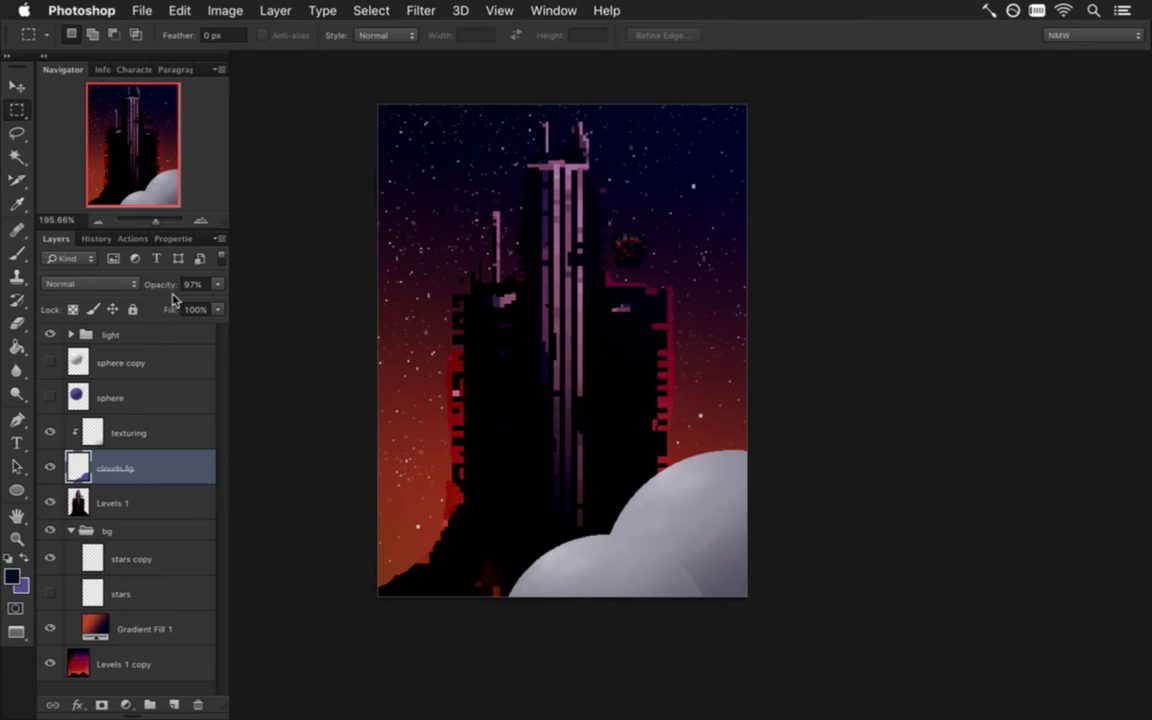
click(218, 285)
drag(217, 288, 163, 309)
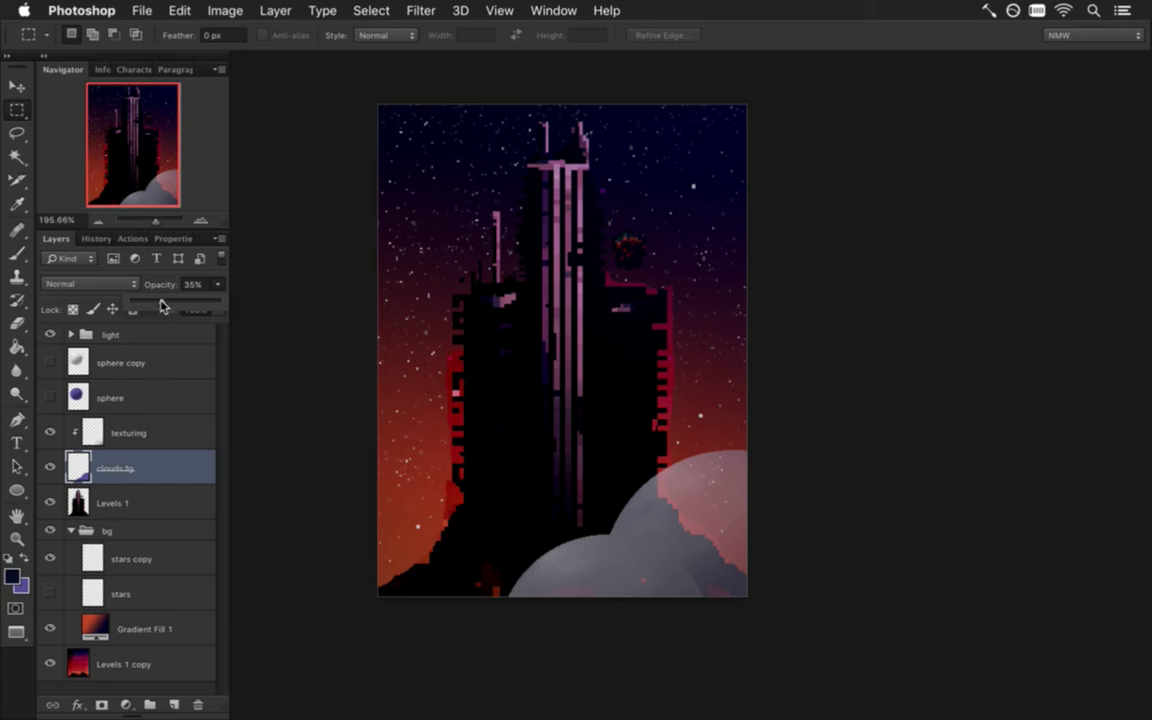
drag(160, 305, 139, 309)
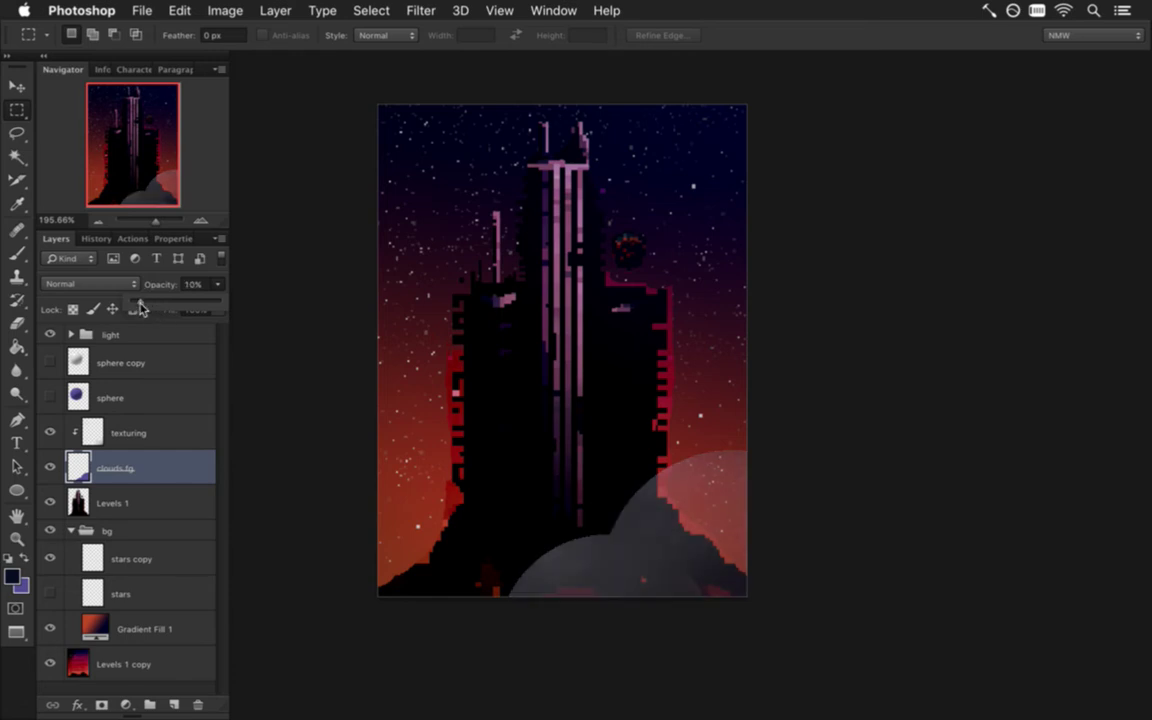
drag(139, 309, 136, 265)
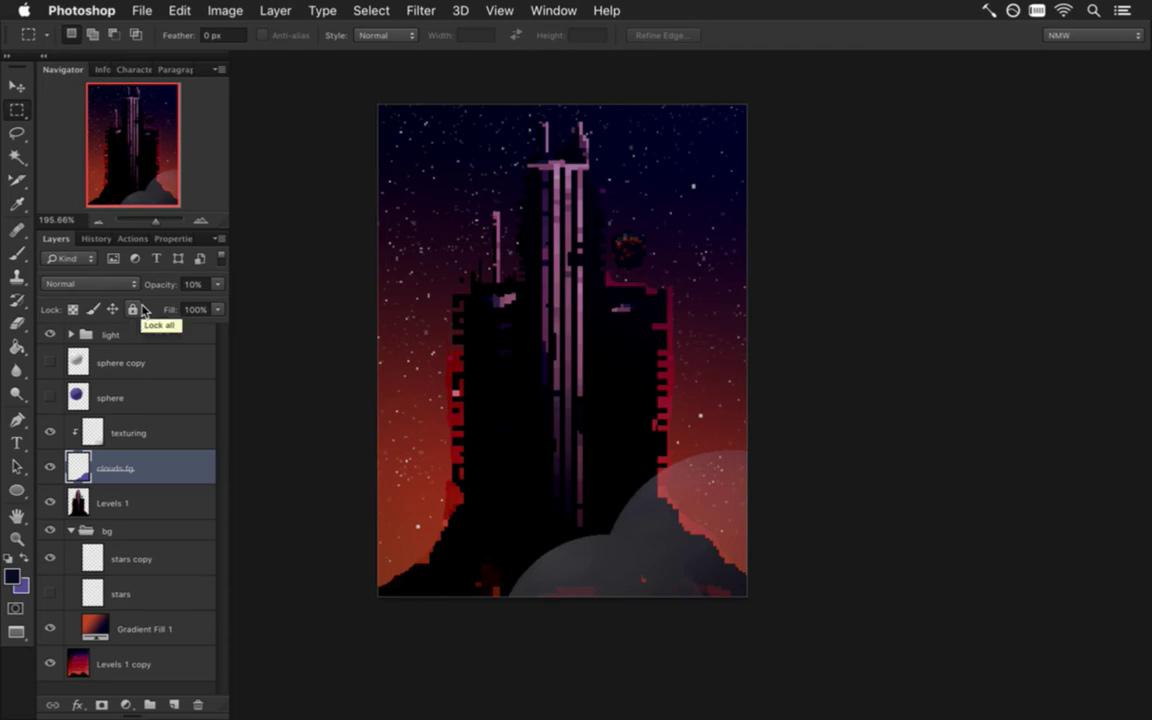
- Cycle through the blend modes on the foreground clouds layer, settle on Linear Light, and save the document
key(shift+plus)
key(shift+plus)
key(shift+plus)
key(shift+plus)
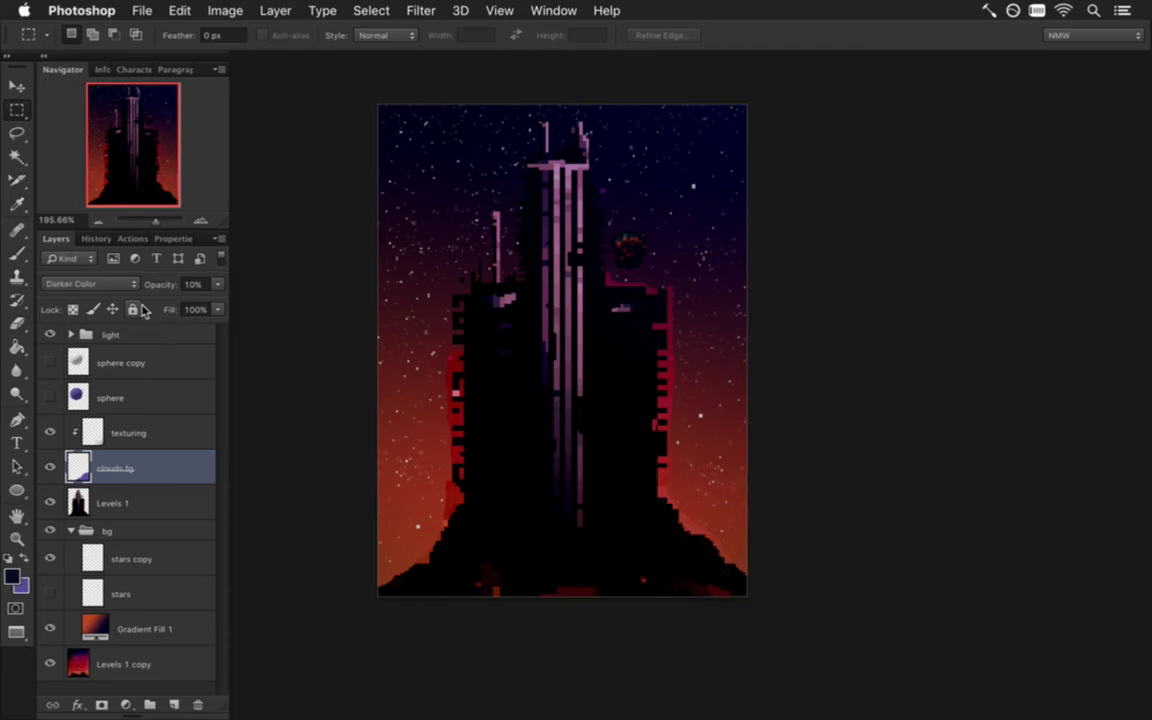
key(Down)
key(Down)
key(Down)
key(Down)
key(Down)
key(Down)
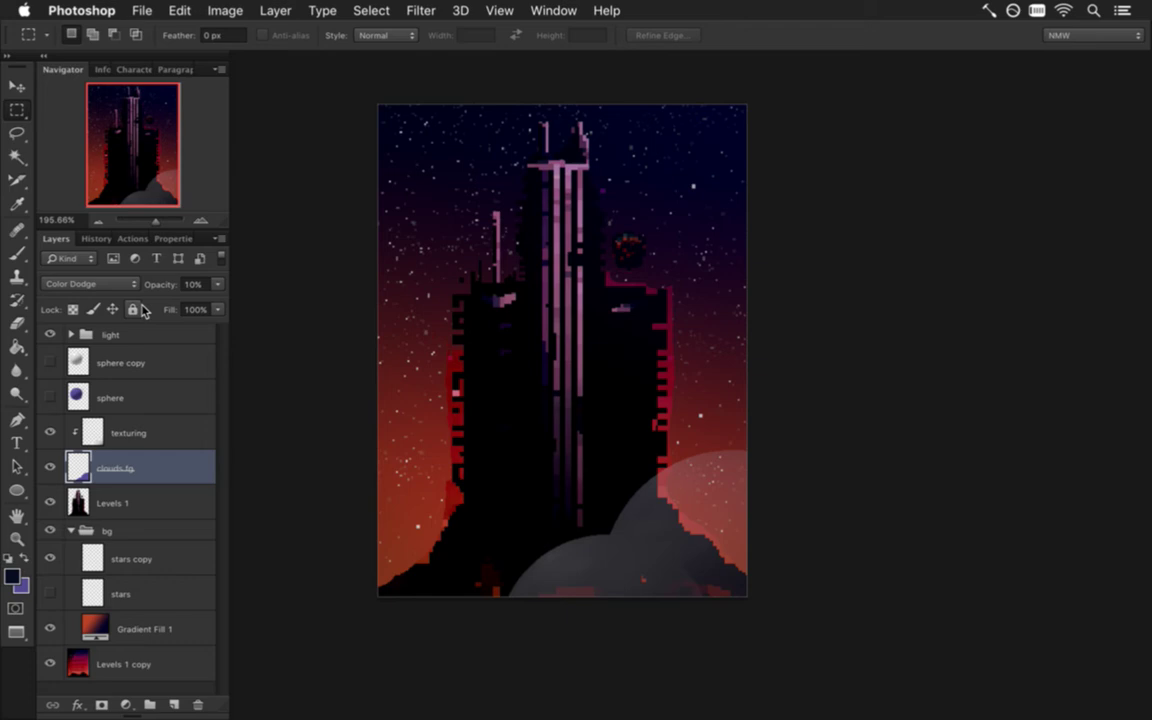
key(Down)
key(Down)
key(Down)
key(Down)
key(Down)
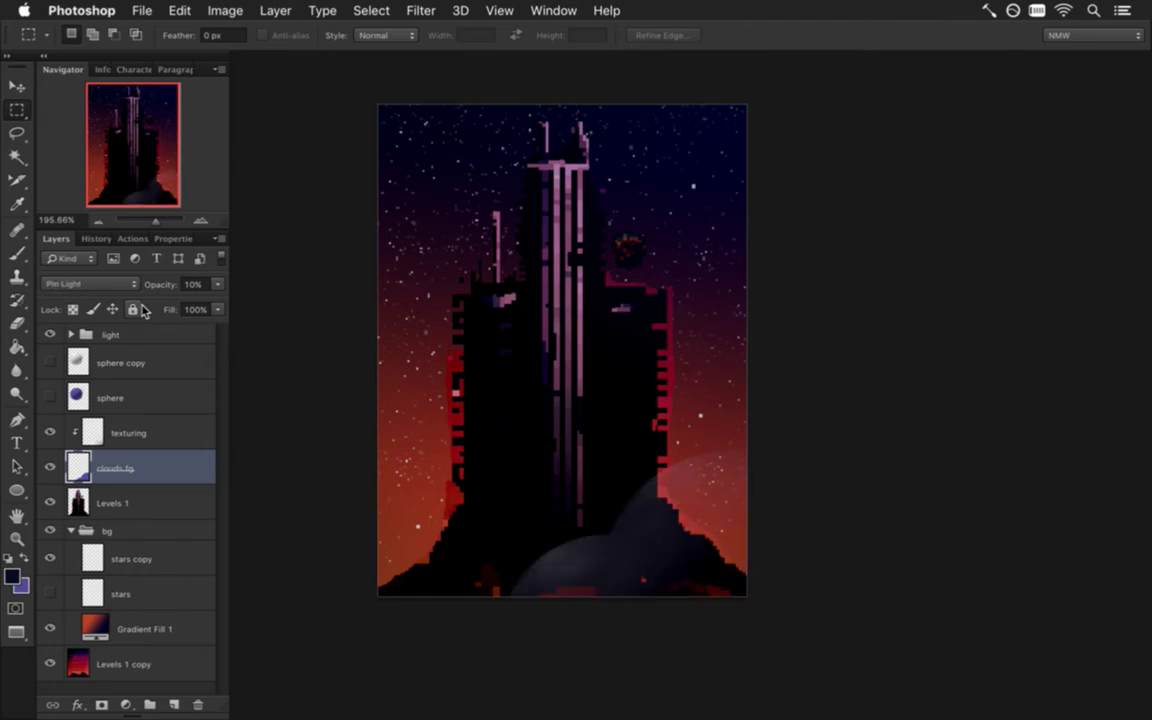
key(Down)
key(Down)
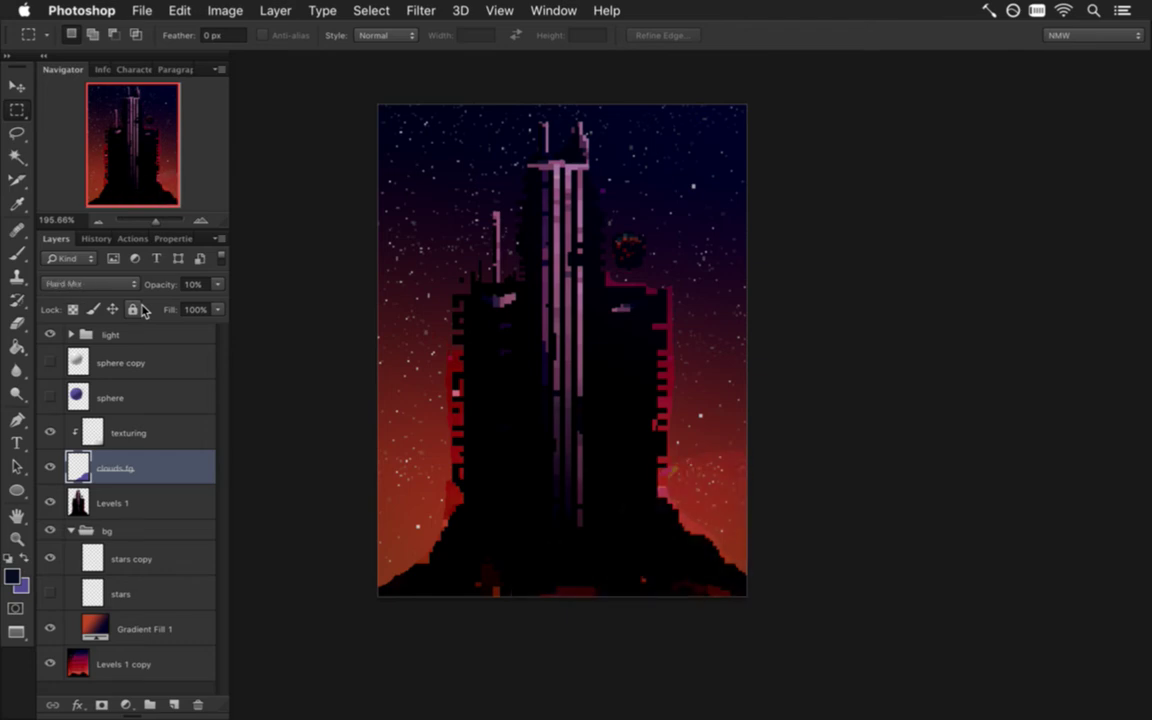
key(Up)
key(Up)
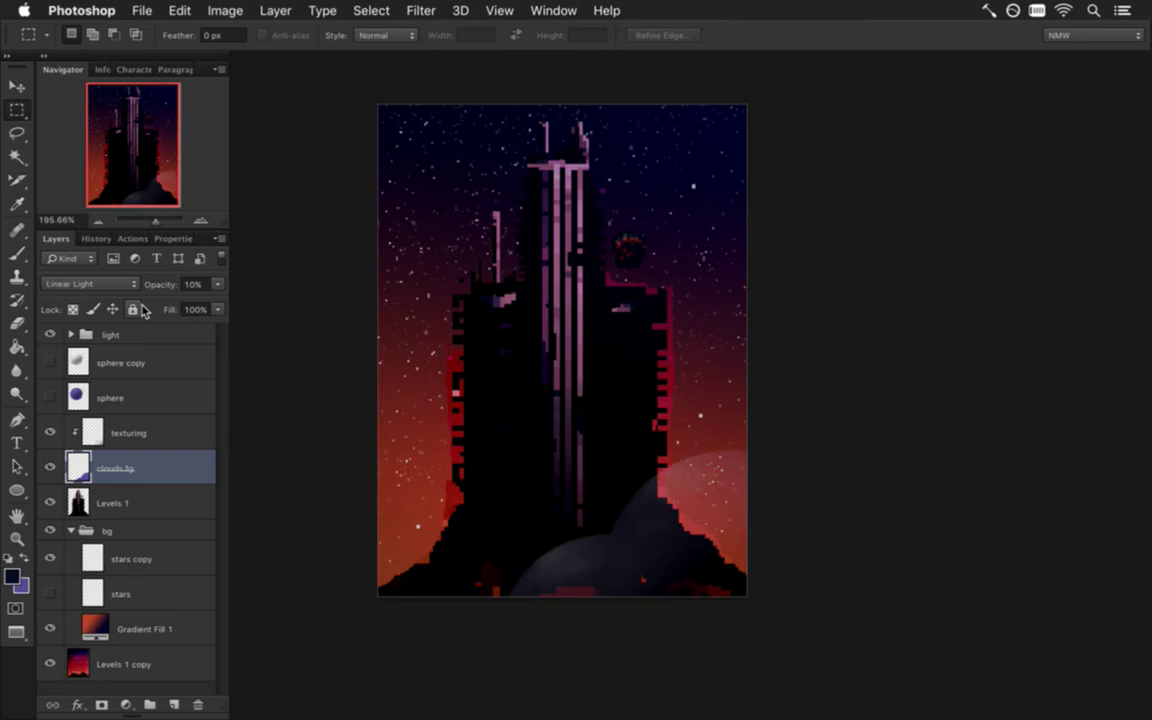
key(super+s)
click(190, 284)
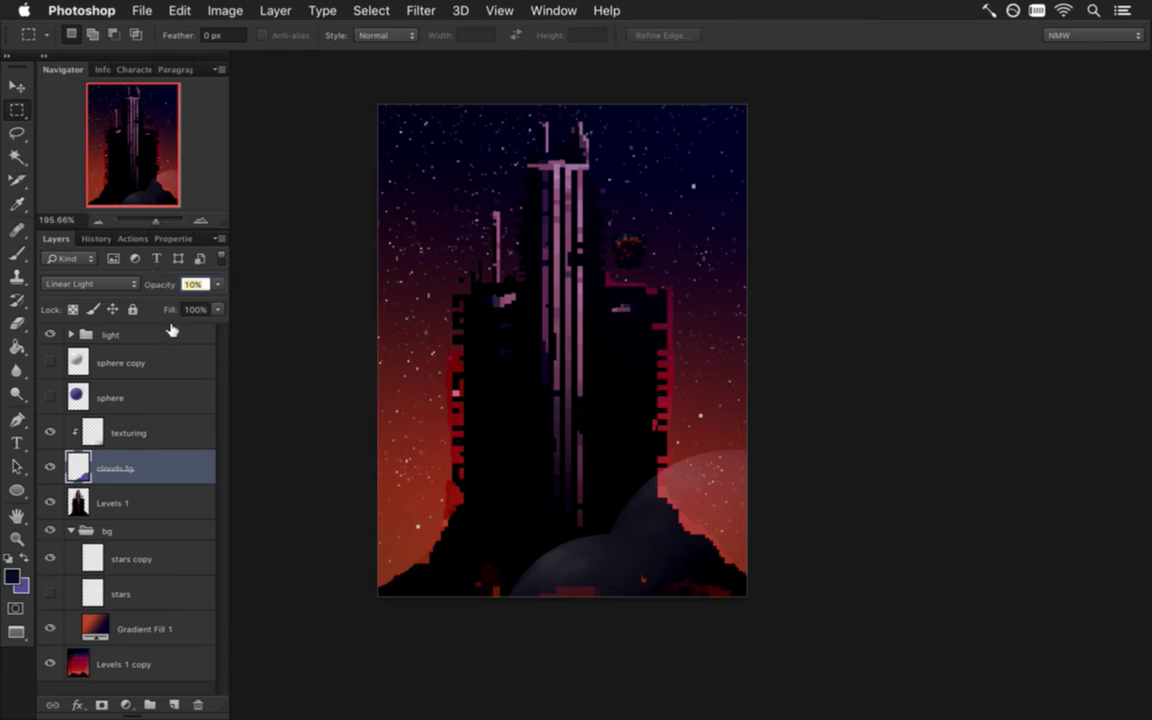
- Duplicate the purple sphere layer, make the duplicate visible, and place it above the stars copy layer in the bg group
click(74, 392)
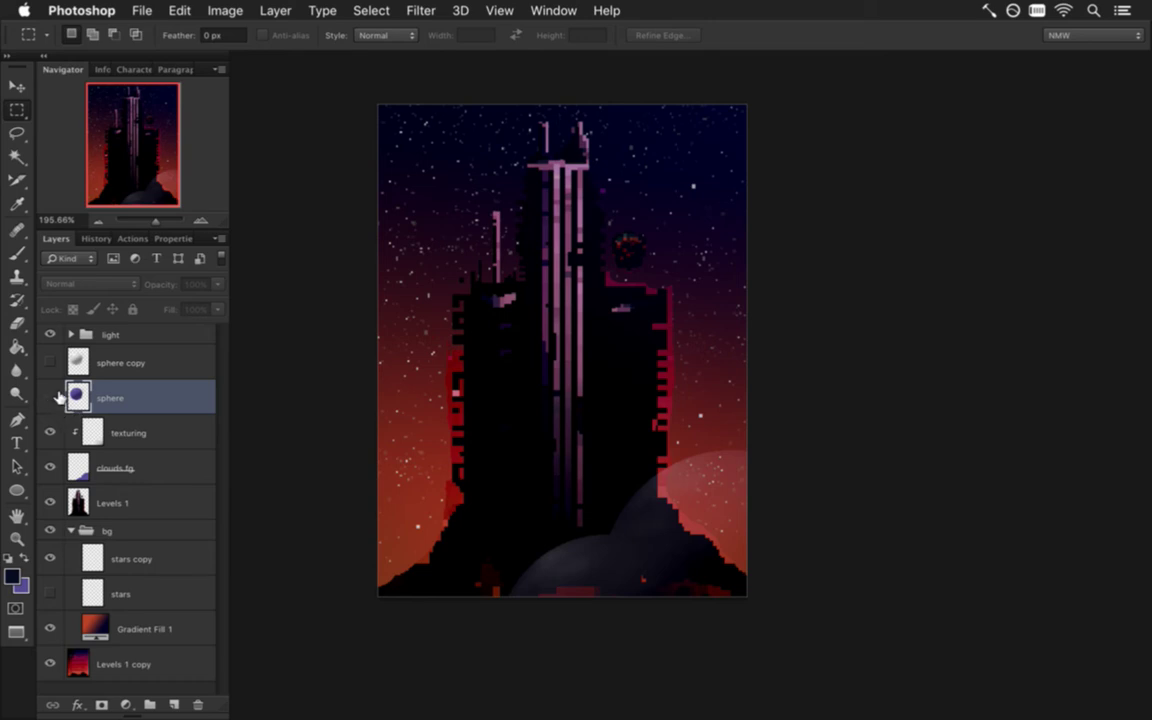
key(super+j)
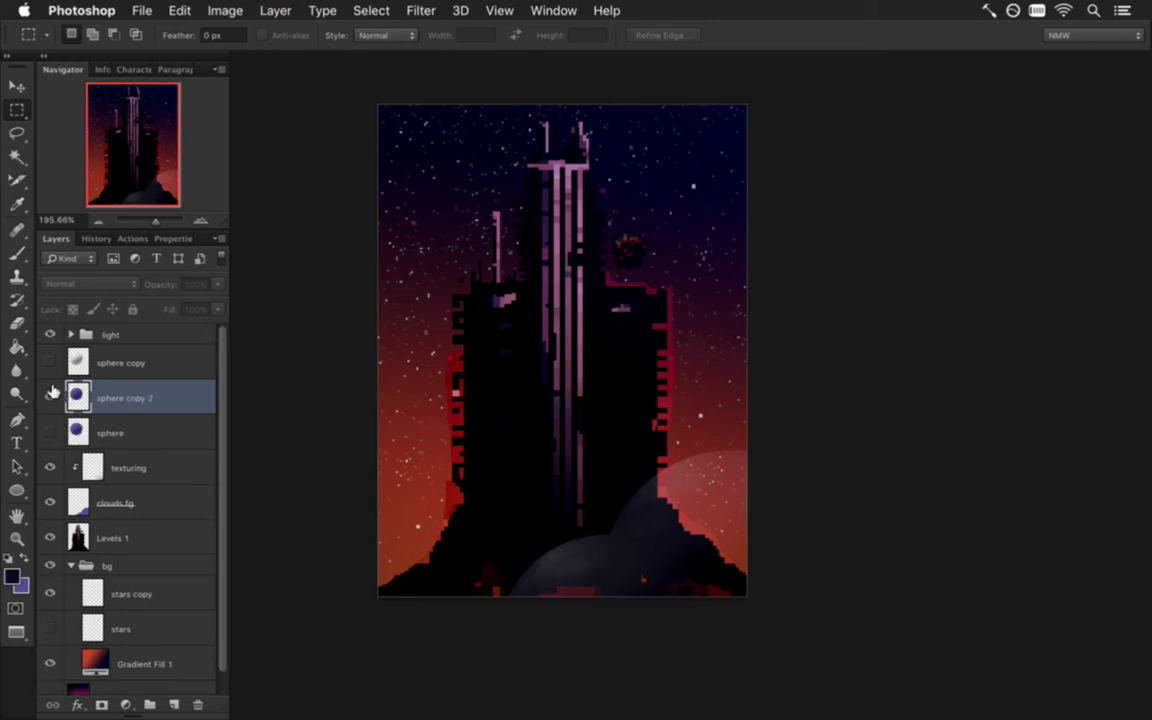
click(50, 397)
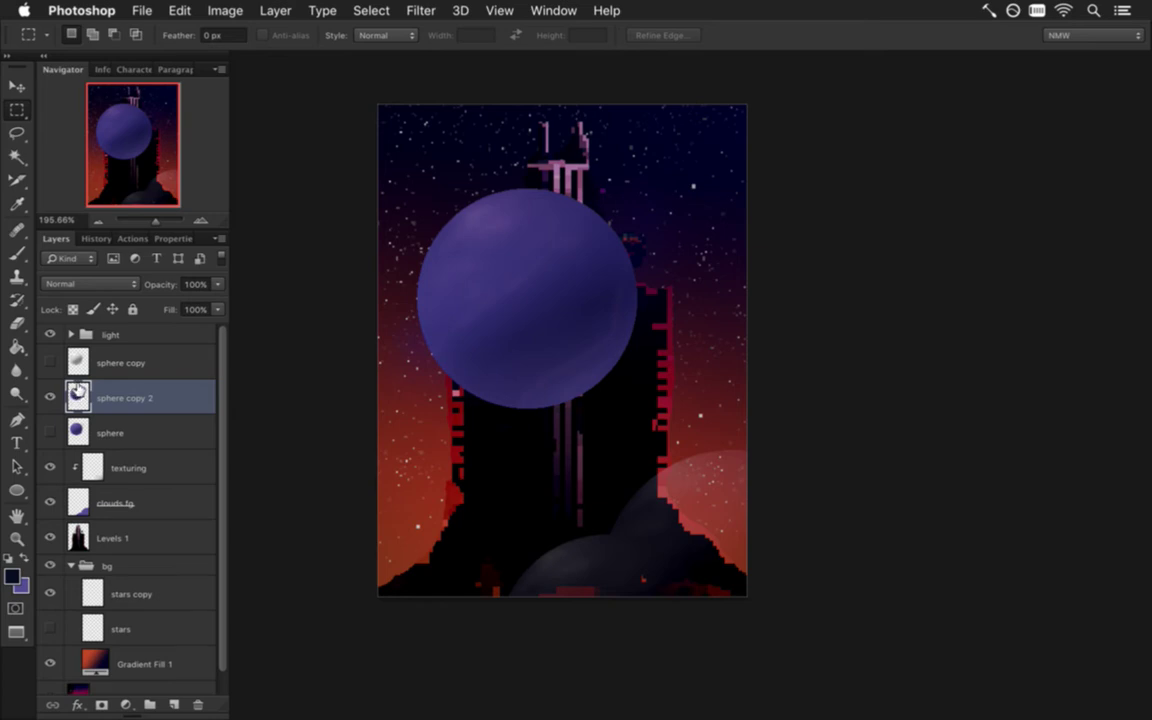
drag(77, 397, 118, 515)
- Scale the new sphere duplicate to about 60% and position it at the poster's left edge beside the tower
key(v)
drag(533, 245, 425, 502)
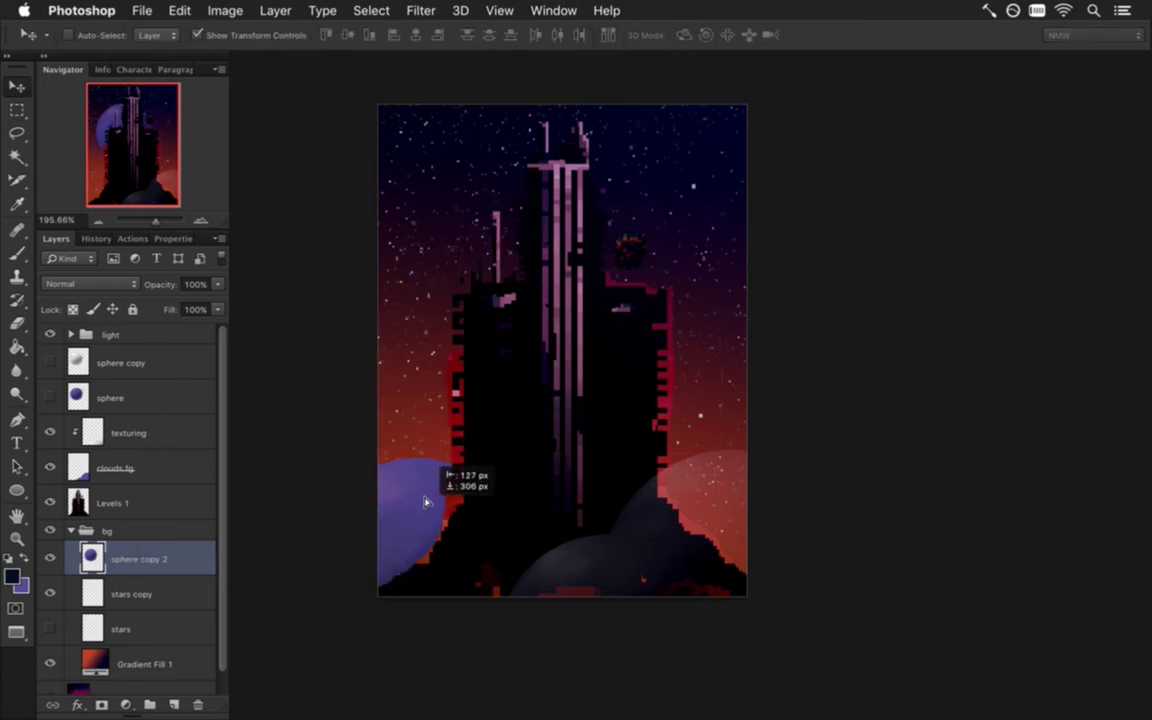
key(ctrl+t)
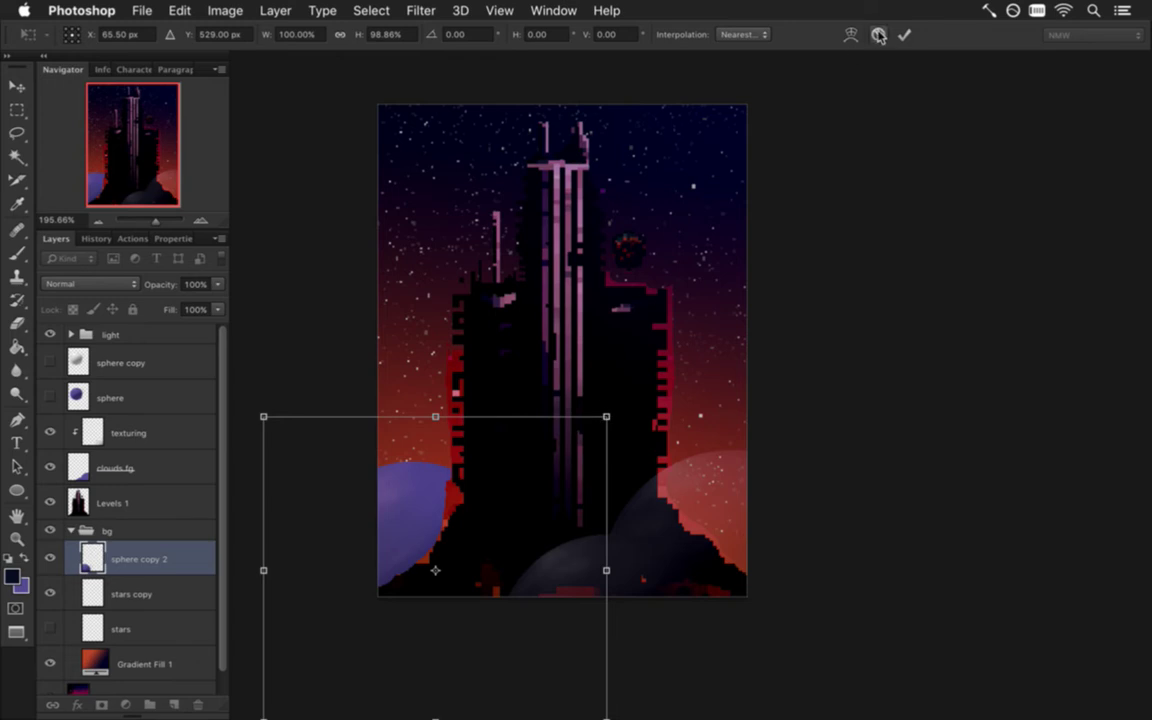
key(Return)
click(606, 414)
drag(609, 412, 470, 537)
drag(392, 578, 462, 451)
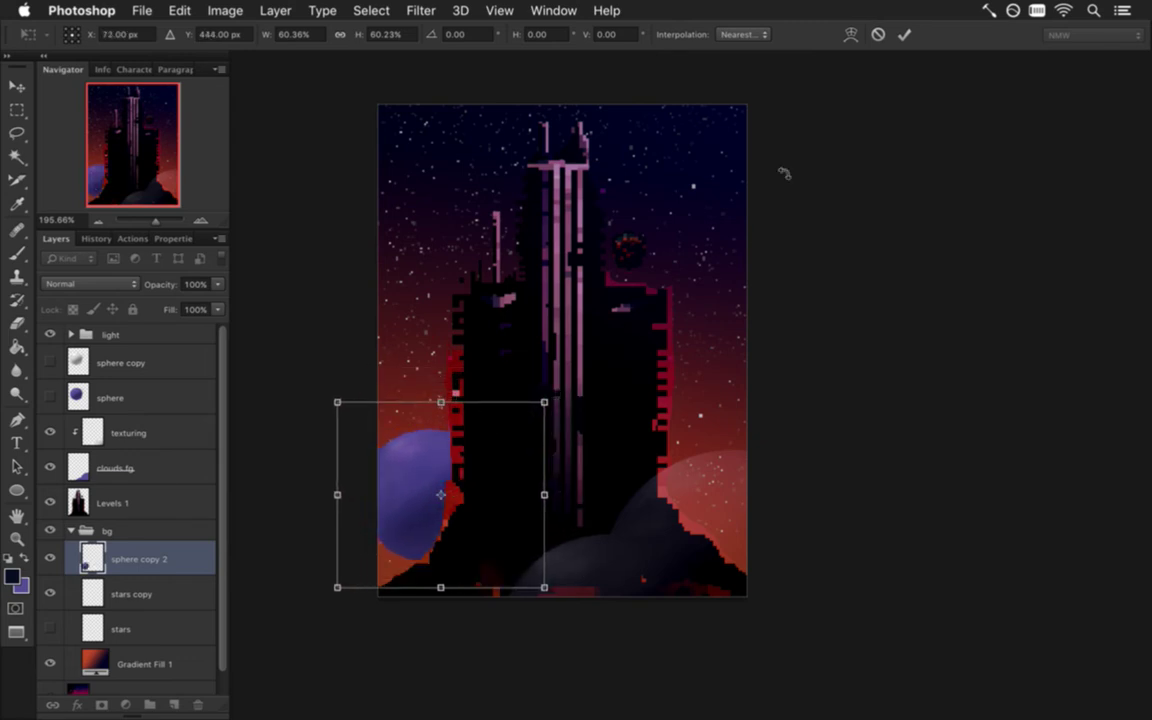
click(904, 34)
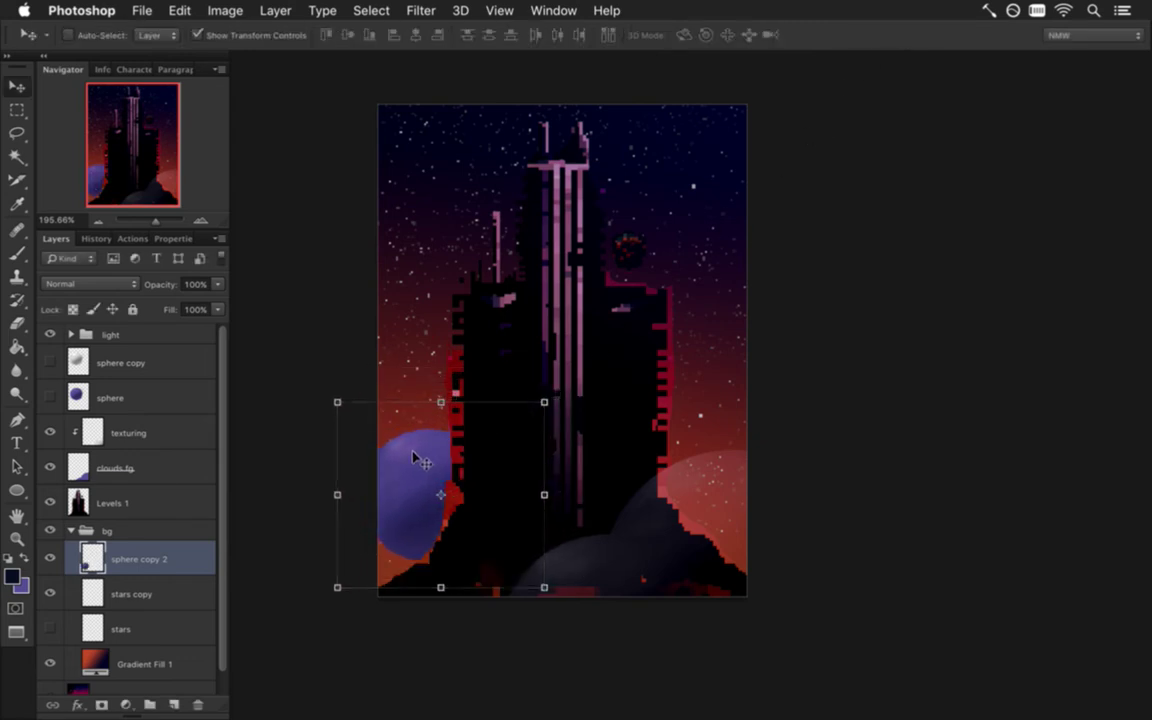
drag(385, 410, 496, 334)
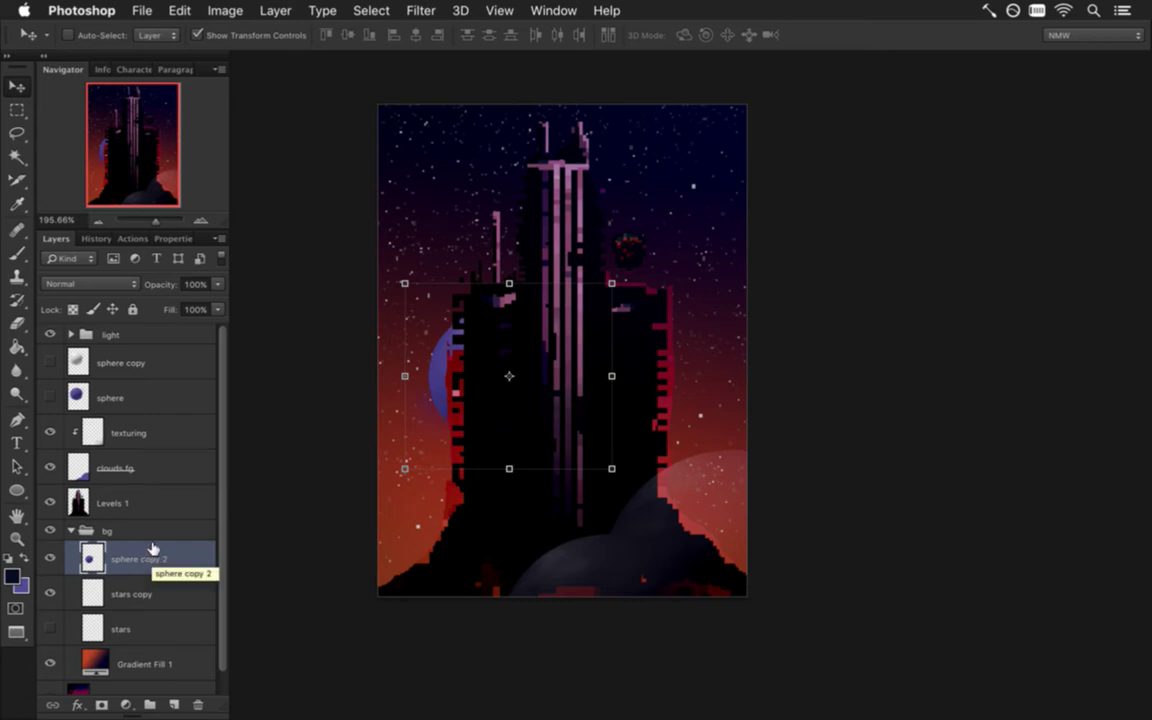
drag(470, 338, 373, 390)
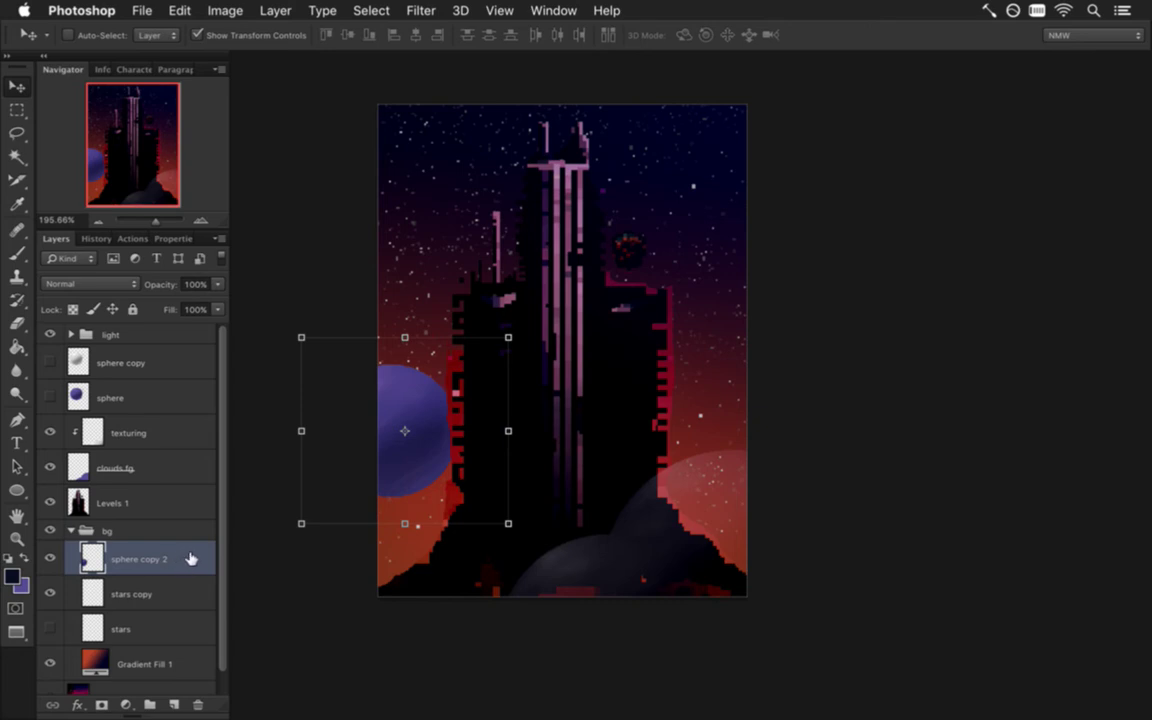
- Duplicate the small sphere repeatedly and spread the copies in an overlapping row behind the tower to the poster's right edge
key(super+j)
drag(373, 401, 556, 403)
key(super+j)
key(super+j)
drag(625, 391, 737, 461)
key(super+j)
key(super+j)
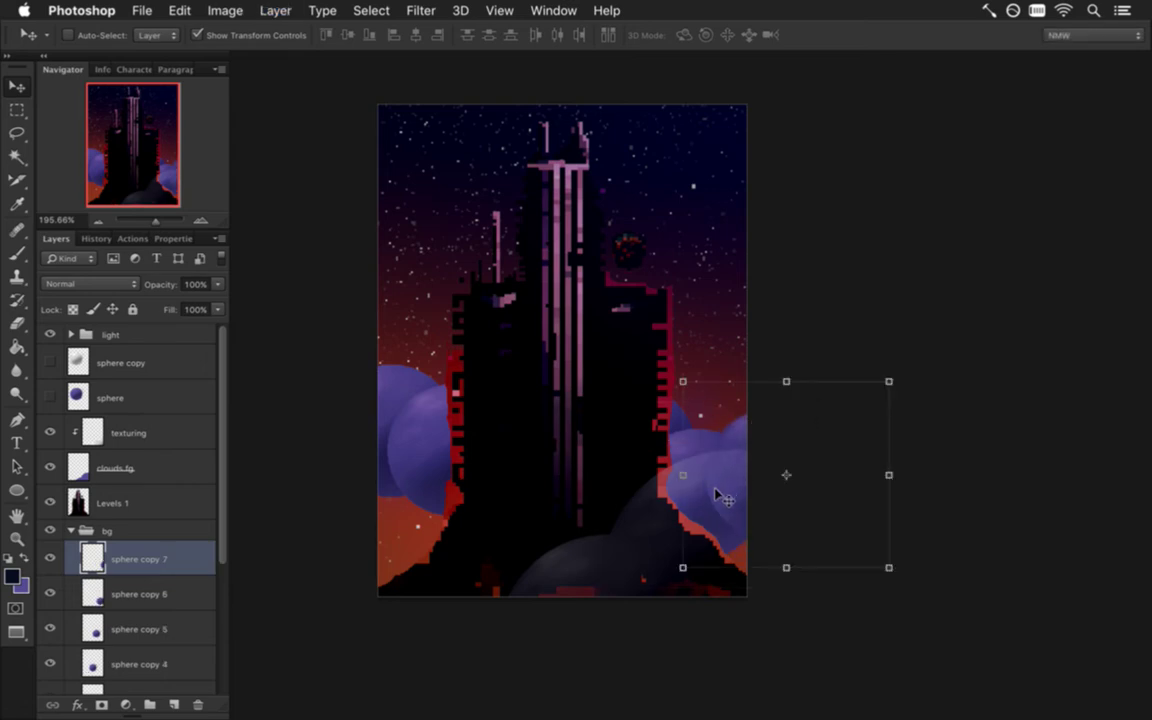
- Add more sphere duplicates, up to sphere copy 18, to fill the lower area behind the tower with overlapping background clouds
key(super+j)
drag(758, 433, 660, 487)
key(super+j)
key(super+j)
drag(600, 443, 515, 420)
key(super+j)
drag(597, 470, 717, 531)
key(super+j)
key(super+j)
key(super+j)
key(super+j)
key(super+j)
key(super+j)
key(super+j)
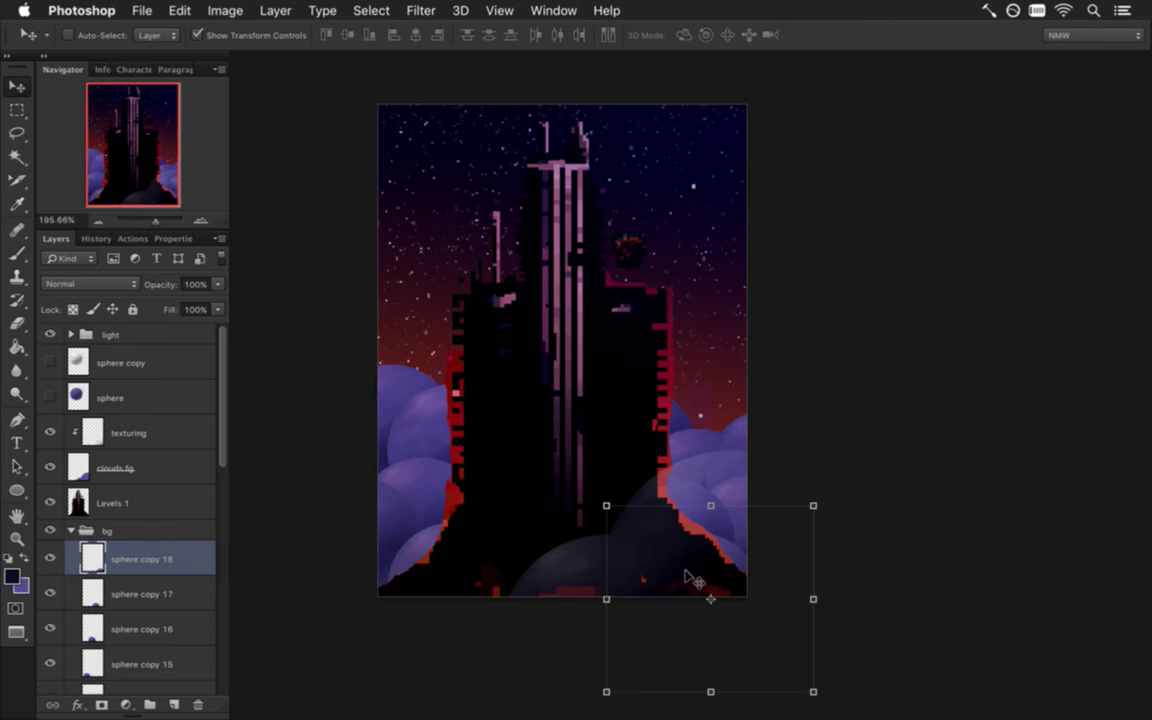
- Merge the layers sphere copy 2 through sphere copy 18 into one layer and save the document
key(m)
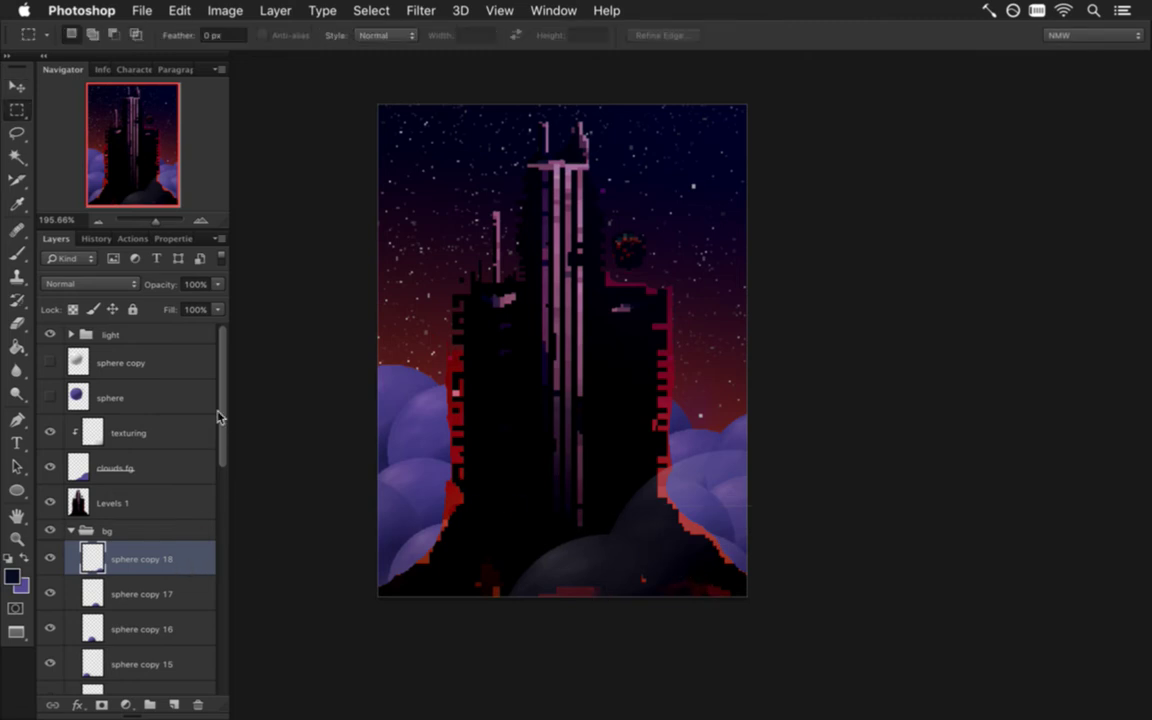
scroll(219, 427, down, 10)
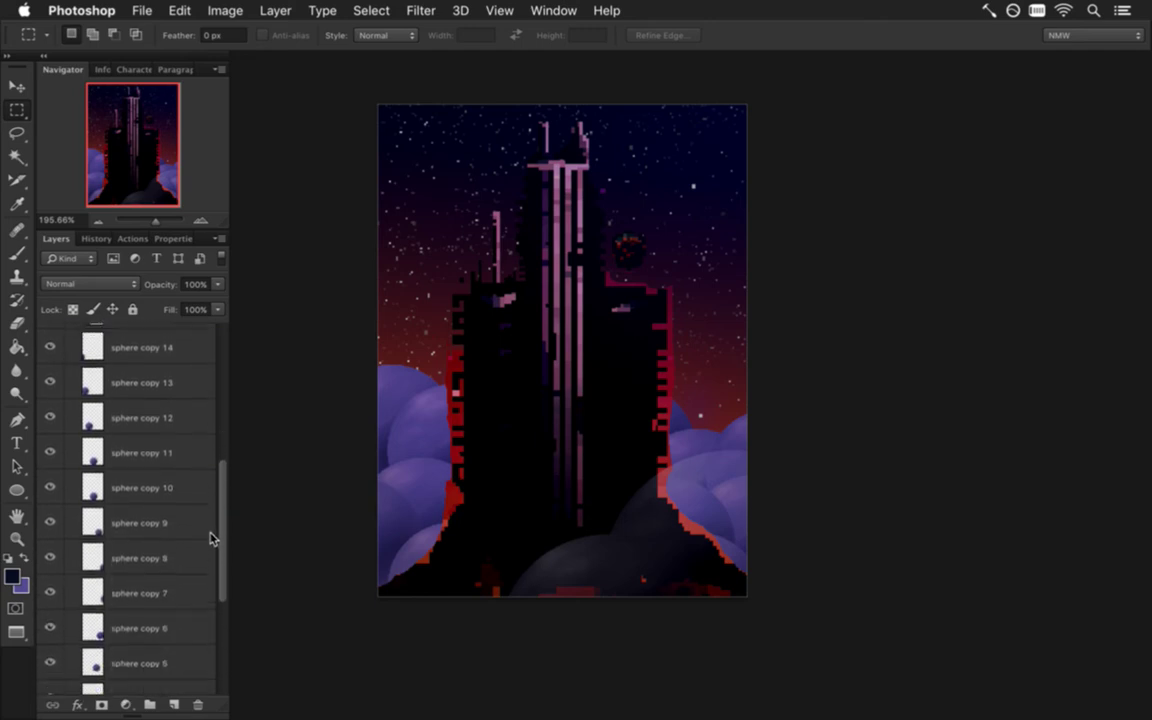
scroll(210, 538, down, 5)
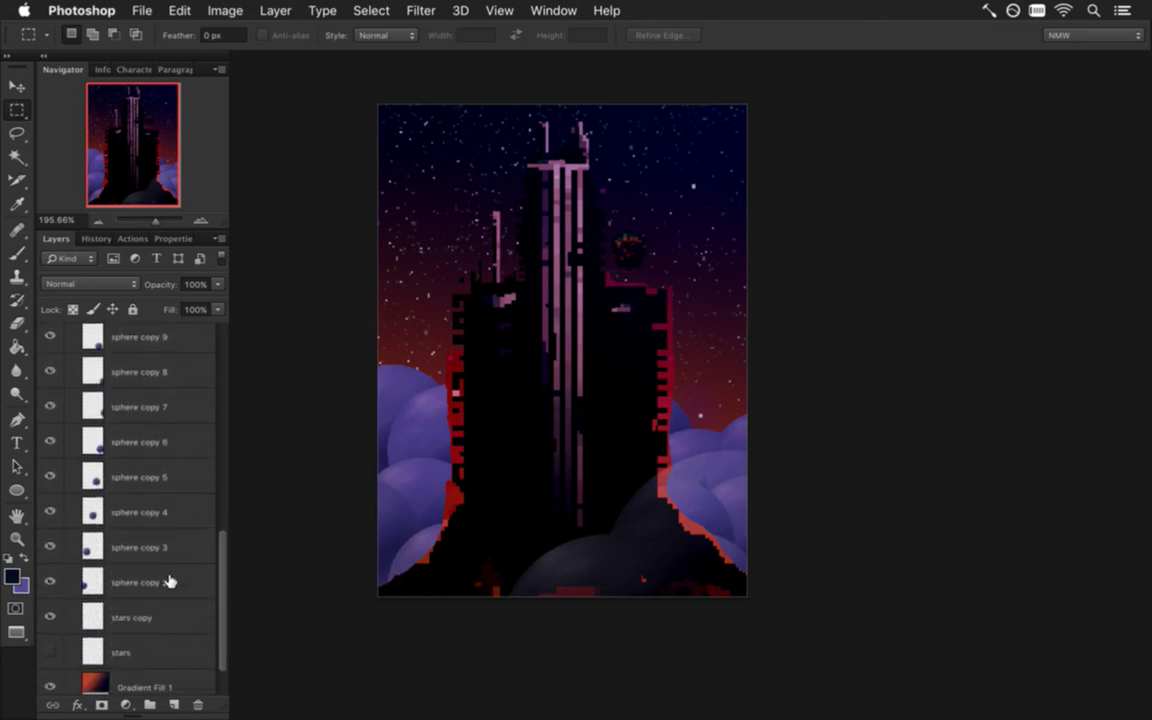
shift+click(166, 580)
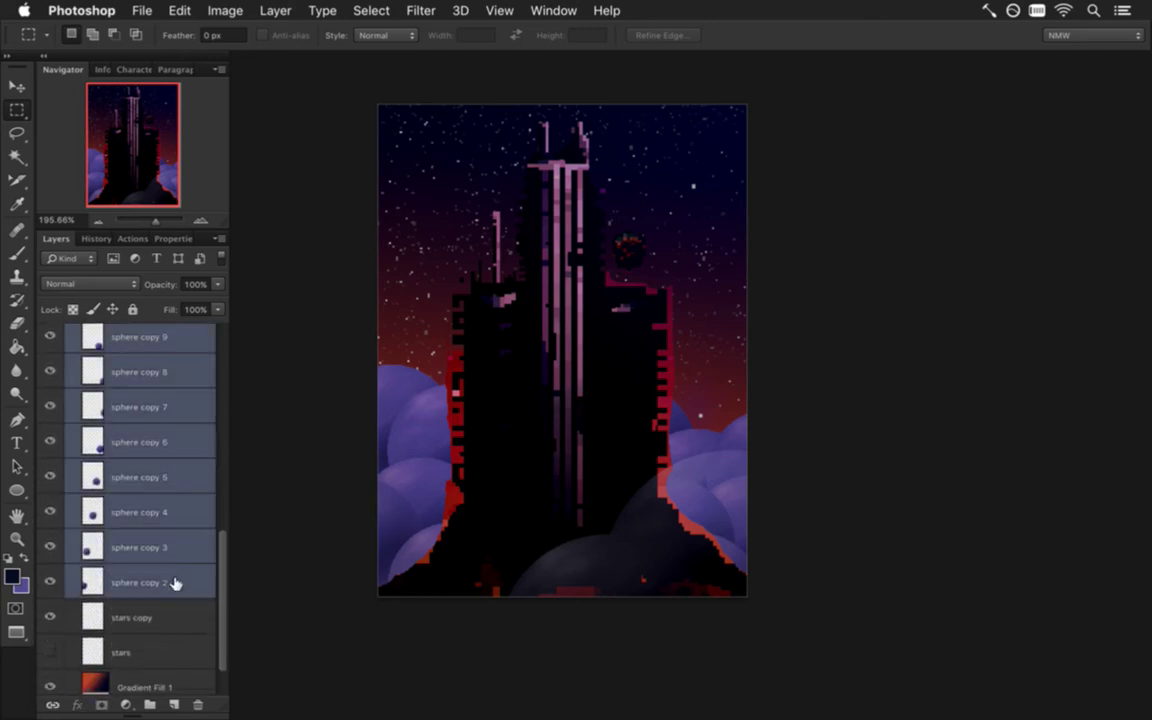
right_click(160, 576)
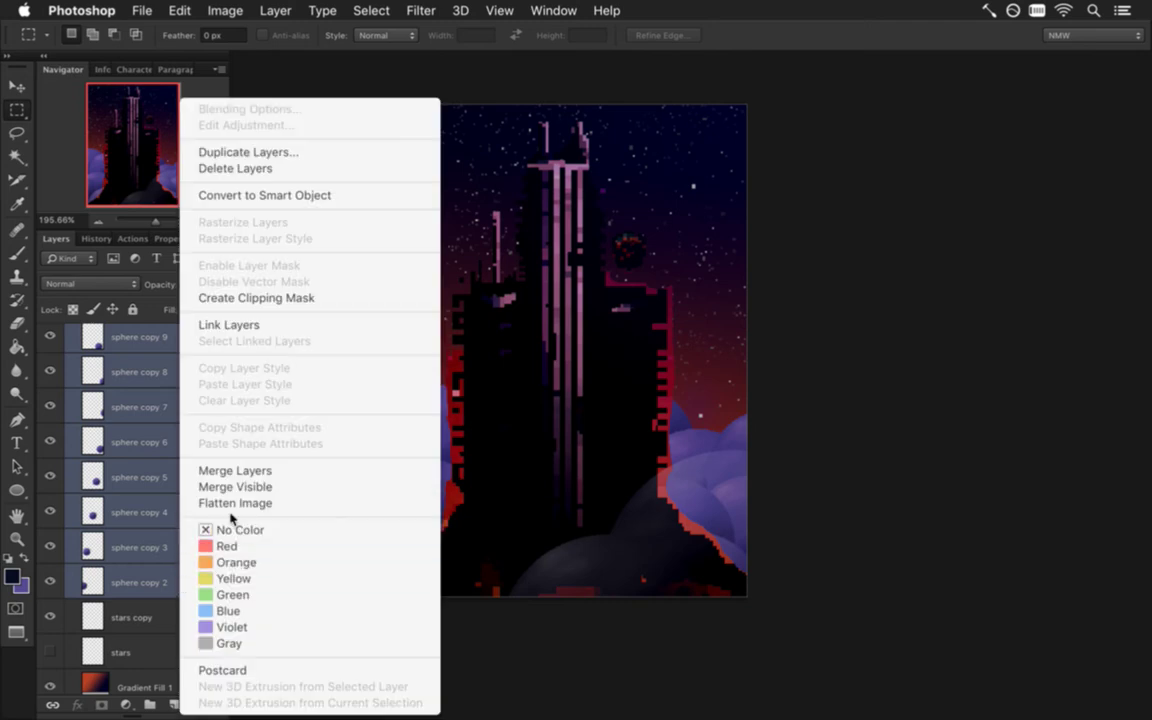
click(240, 471)
key(super+s)
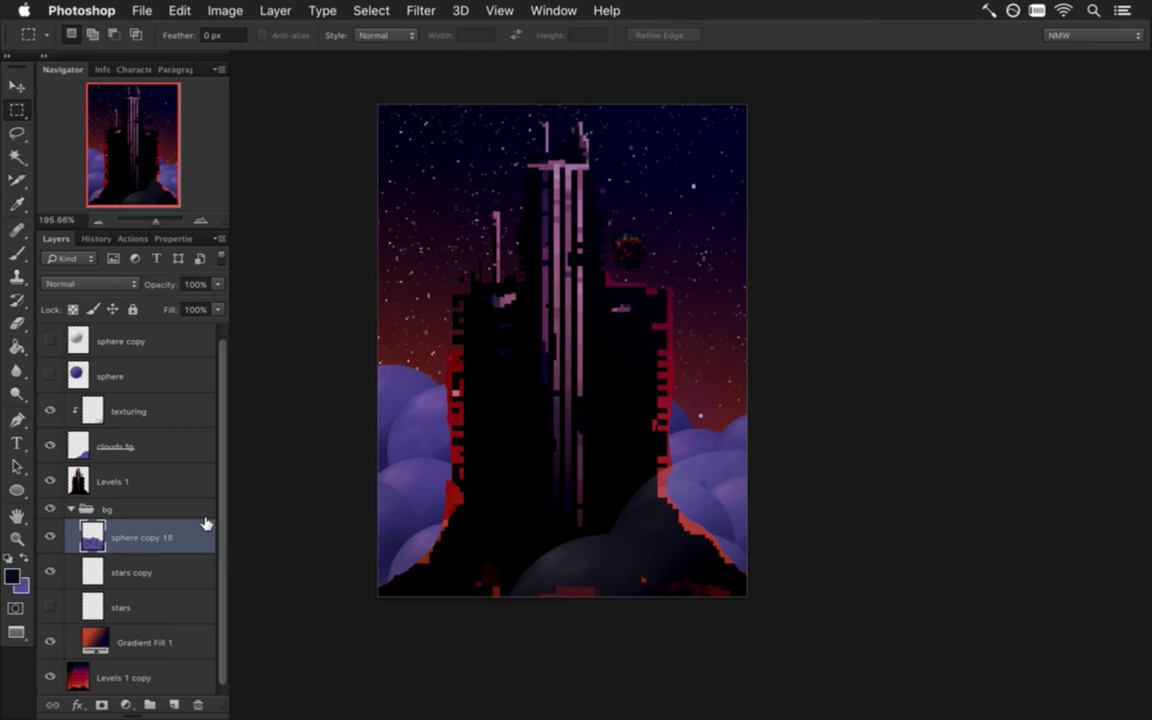
- Mute and darken the merged sphere copy 18 background clouds using Hue/Saturation with saturation -60 and lightness -22
click(230, 10)
mouse_move(253, 65)
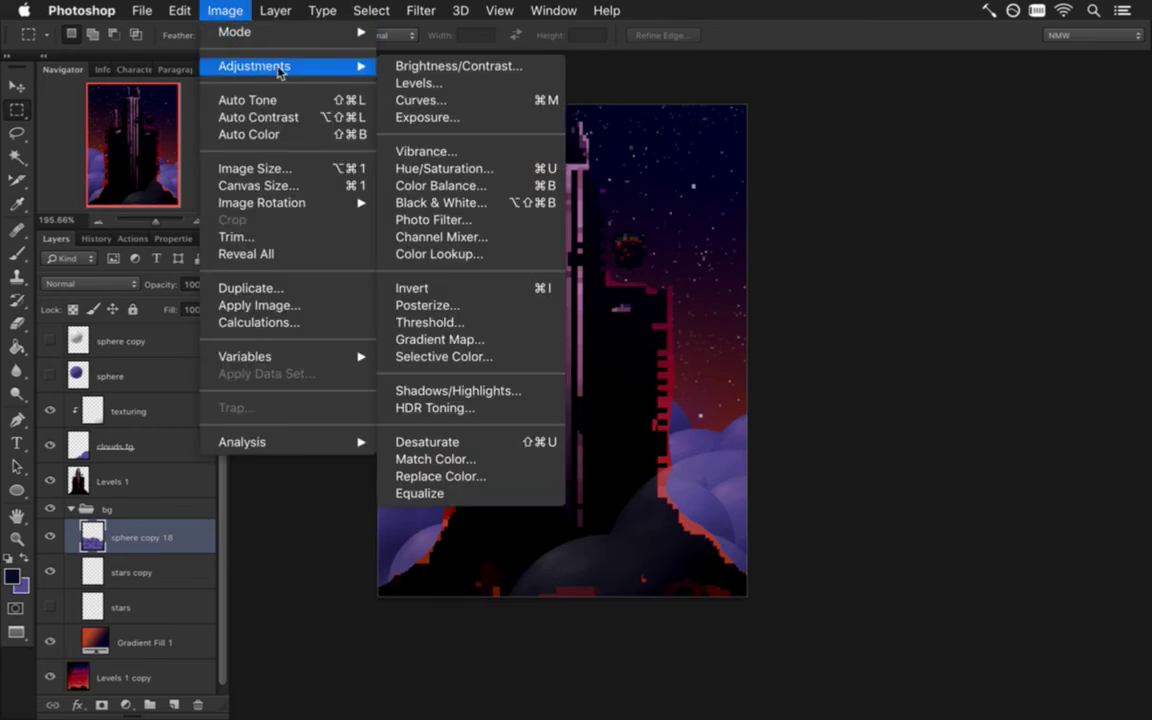
click(456, 170)
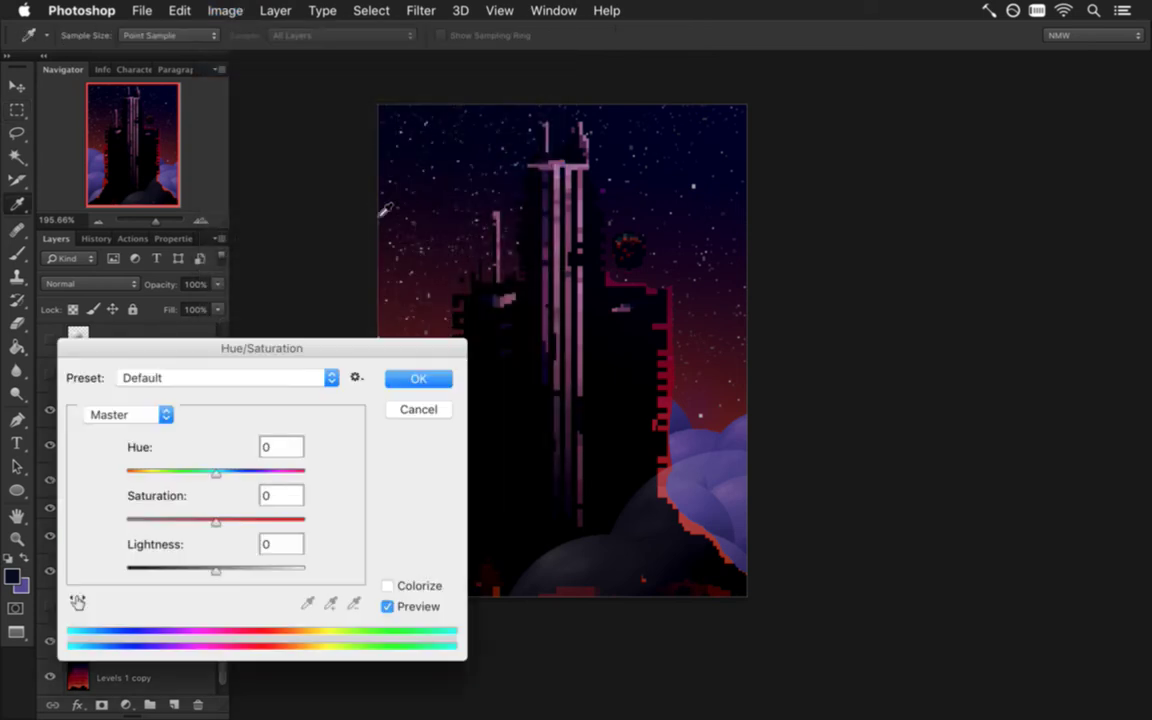
drag(209, 526, 170, 522)
drag(240, 347, 905, 133)
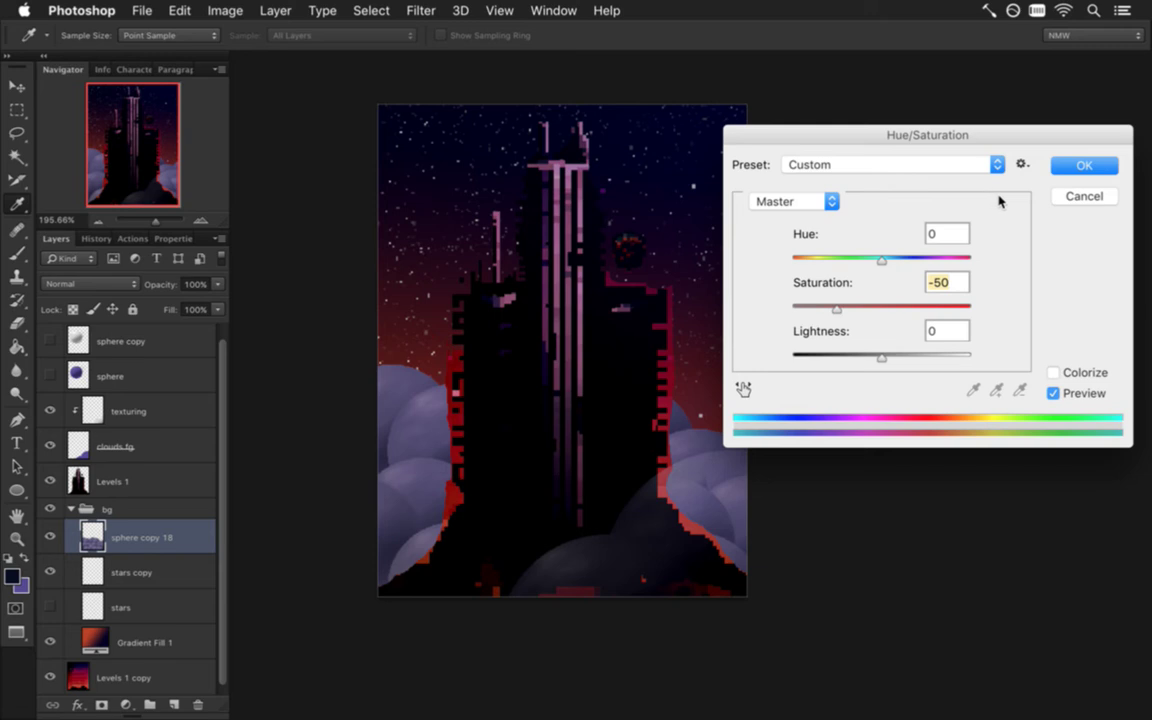
drag(832, 307, 824, 305)
drag(880, 356, 863, 360)
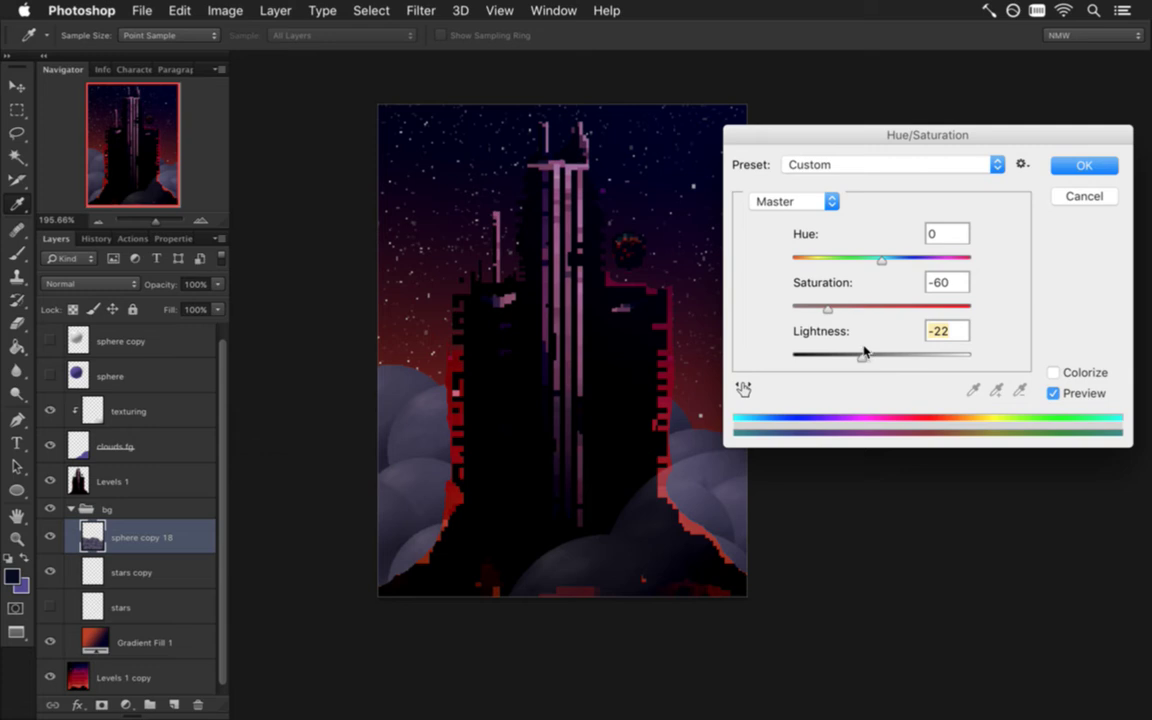
click(1070, 167)
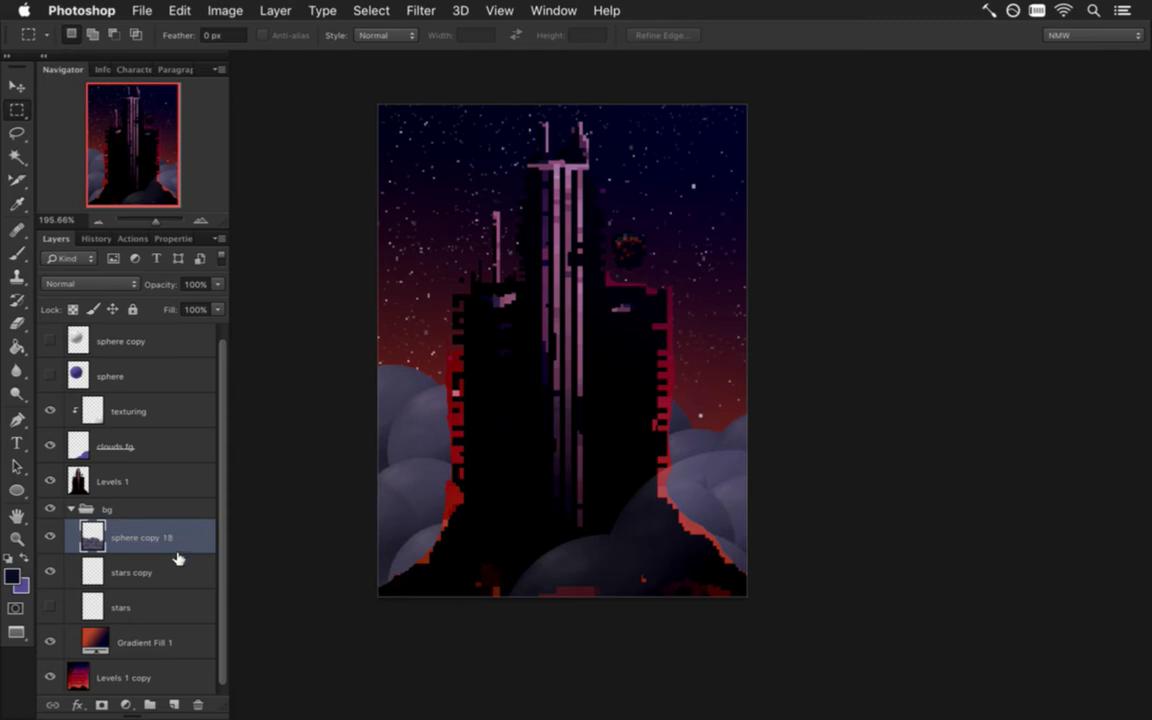
- Rename the merged sphere copy 18 layer to clouds bg
double_click(137, 538)
text(clou)
key(Return)
- Duplicate the clouds fg layer together with its clipped texturing layer, and hide the original clouds fg
click(164, 445)
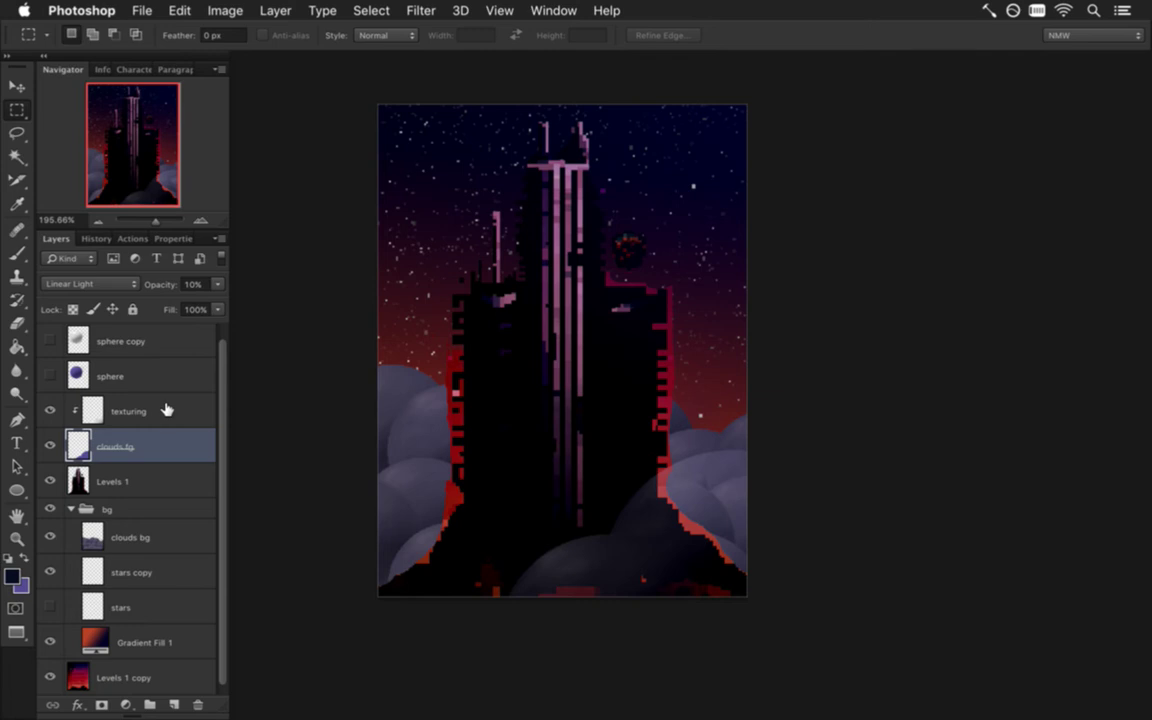
shift+click(166, 410)
right_click(170, 408)
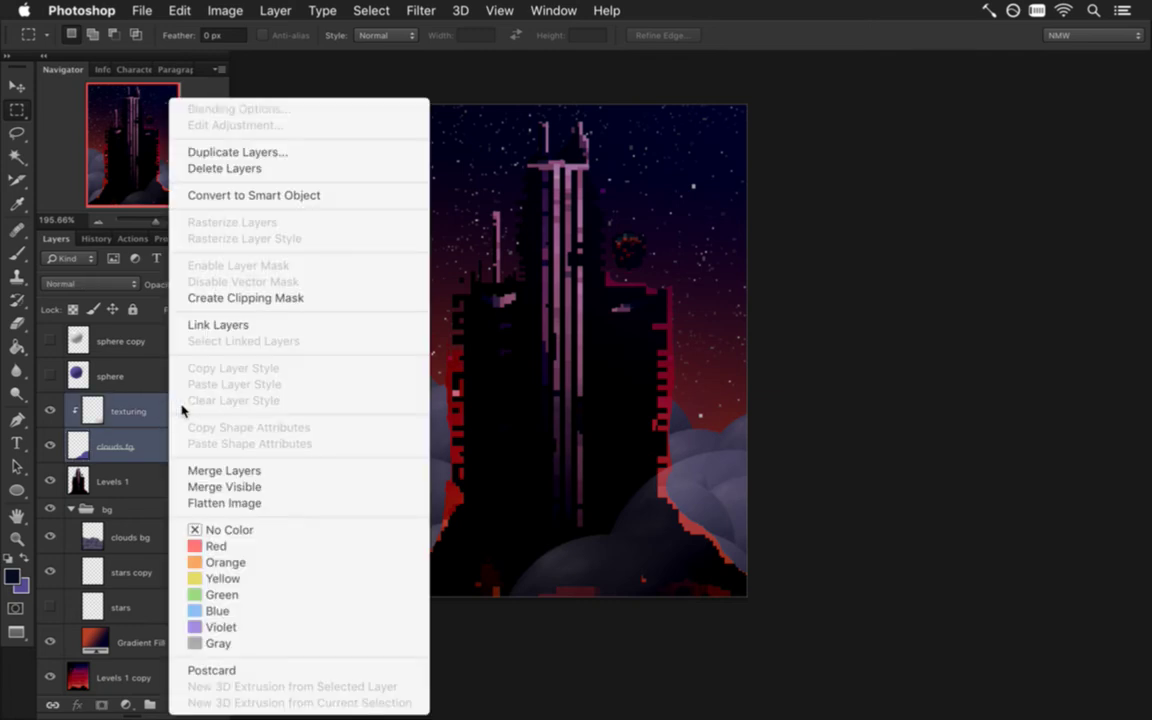
click(128, 372)
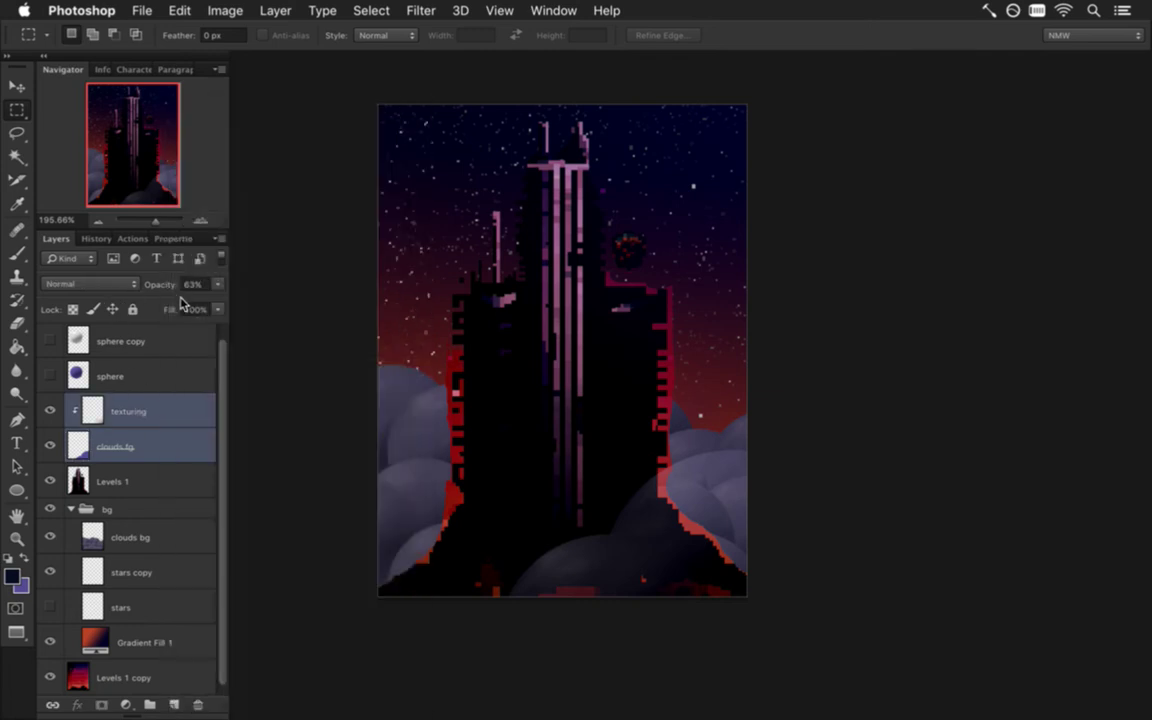
click(160, 410)
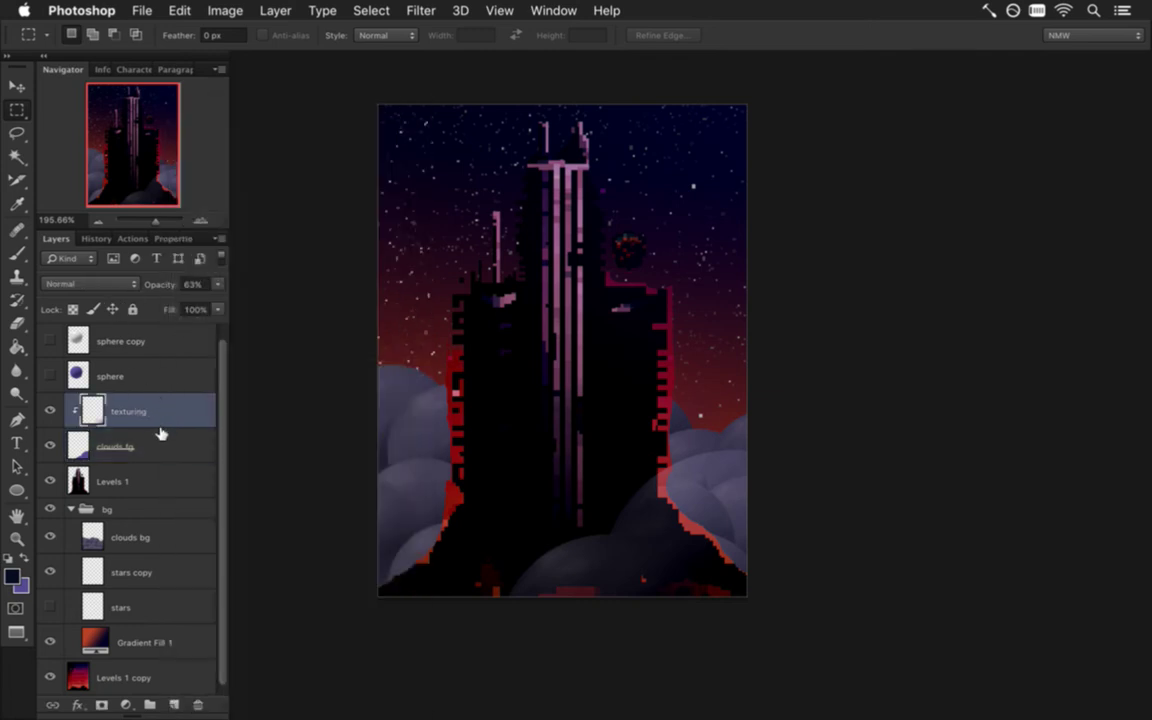
click(167, 441)
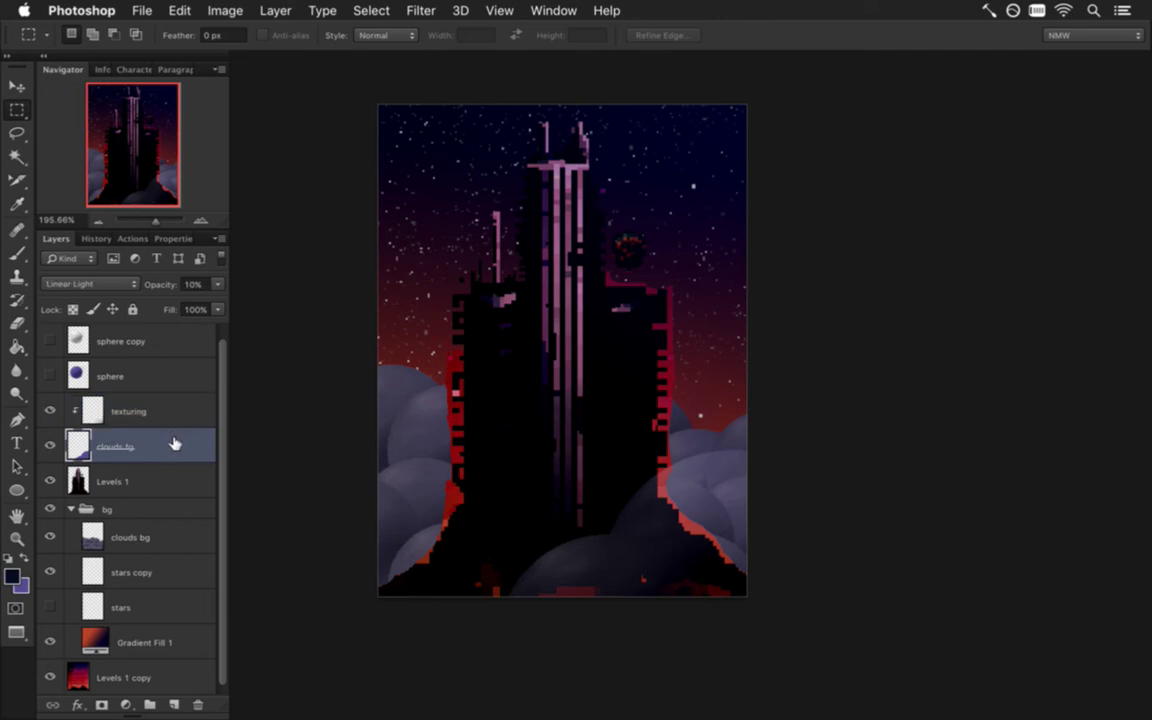
shift+click(180, 406)
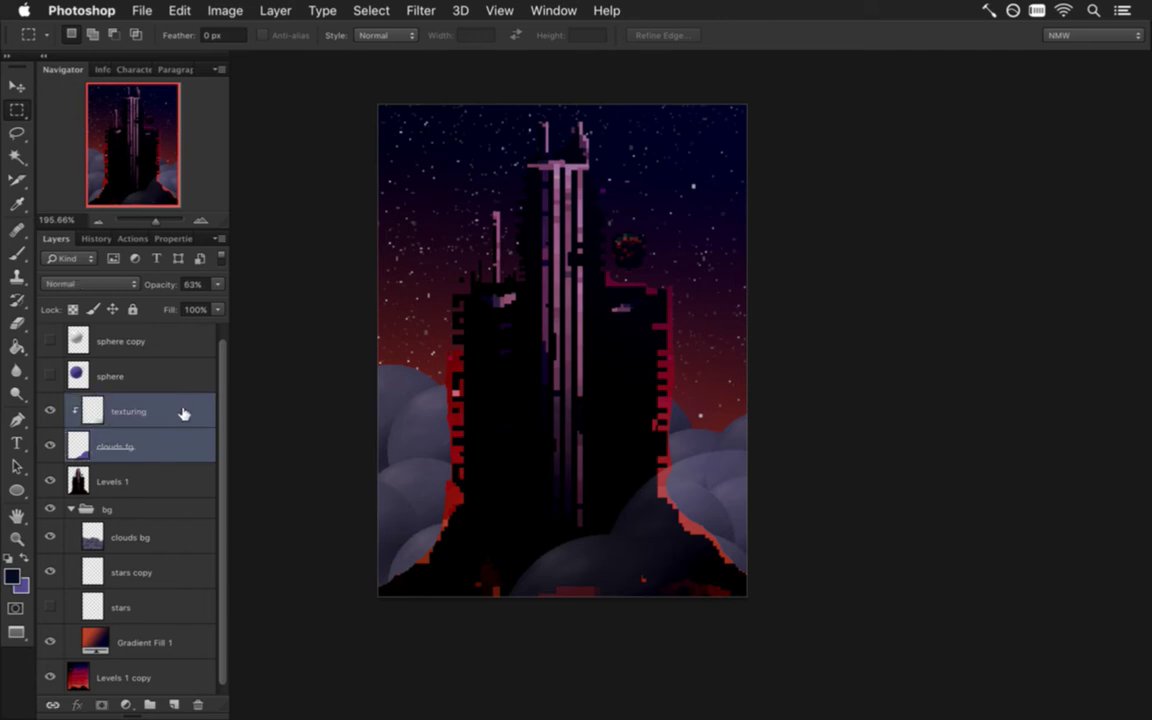
key(super+j)
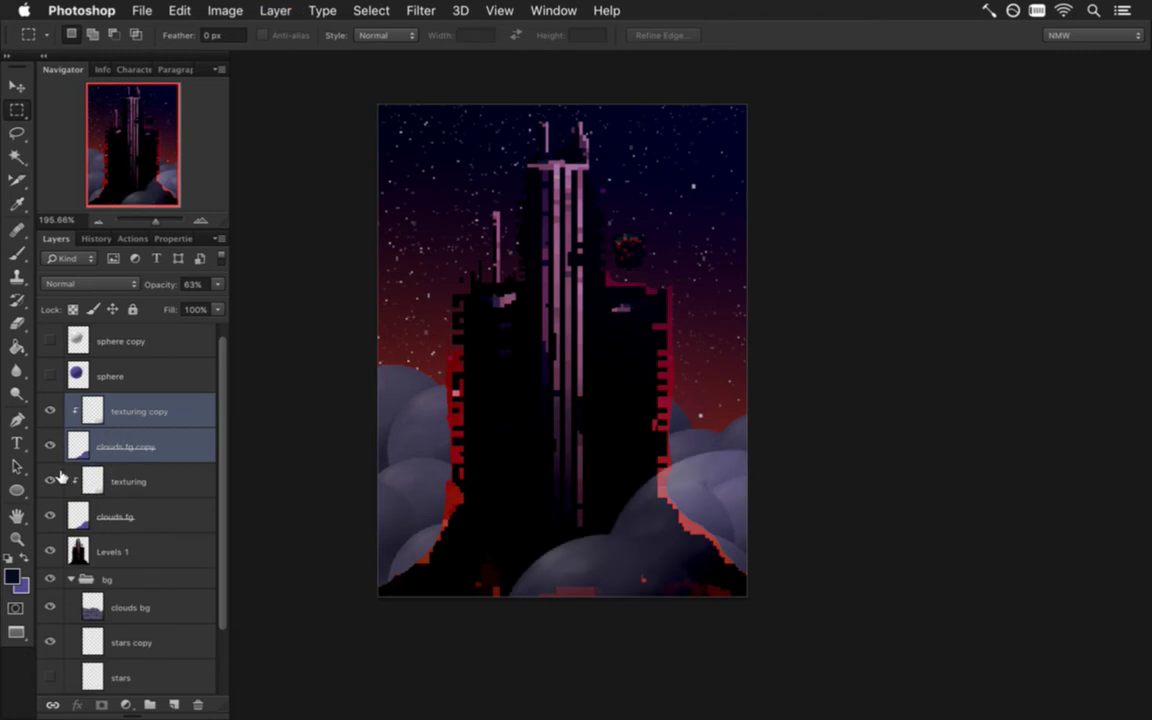
click(50, 516)
- Set the clouds fg copy layer to 100% opacity with the Normal blending mode
click(80, 440)
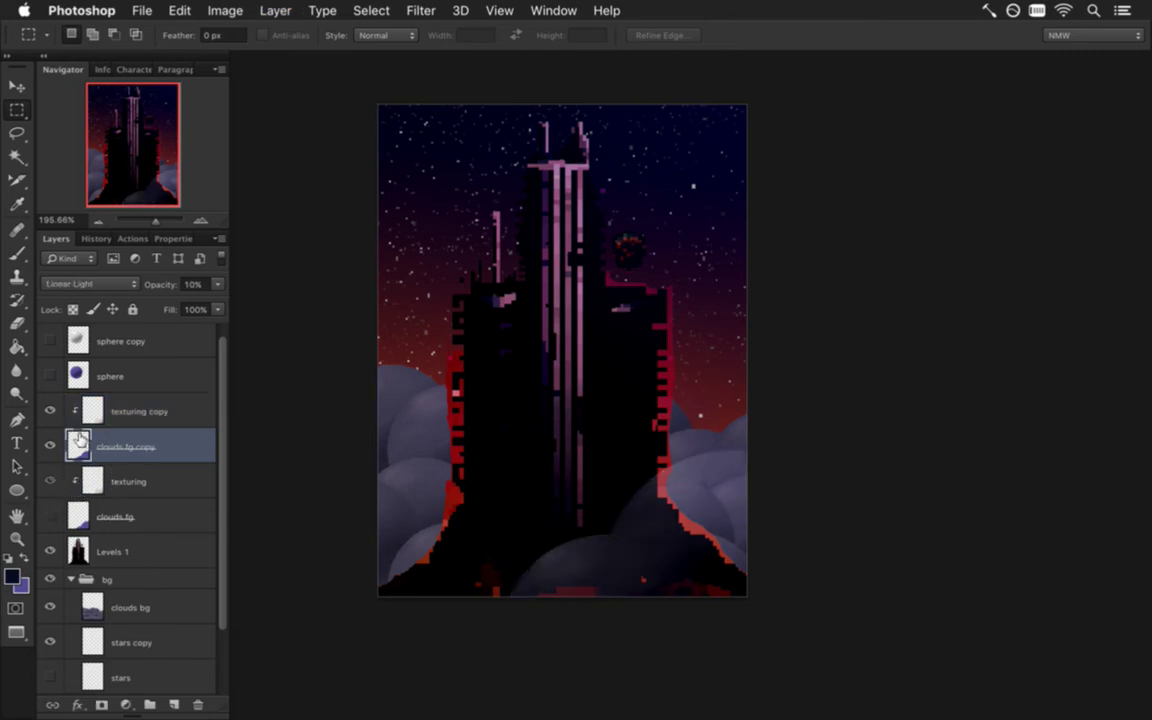
mouse_move(219, 289)
mouse_down()
mouse_move(212, 305)
mouse_move(224, 302)
mouse_up()
click(92, 283)
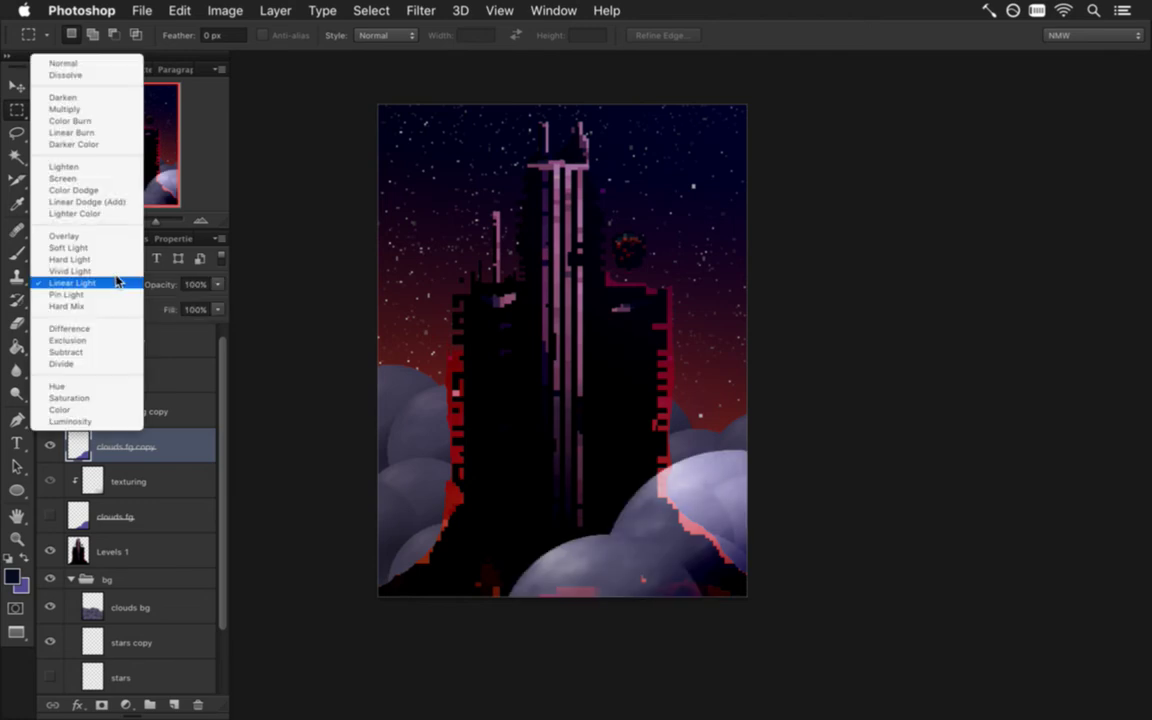
click(100, 63)
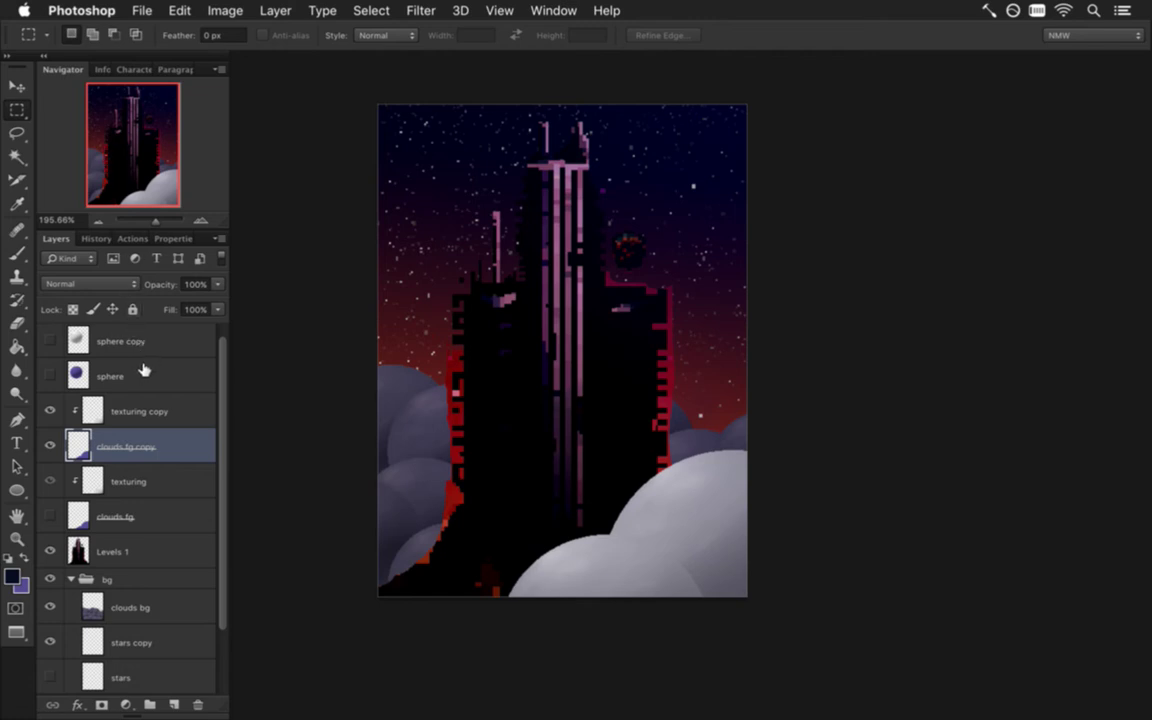
- Hide the clouds fg copy layer and release texturing copy from its clipping mask
shift+click(195, 409)
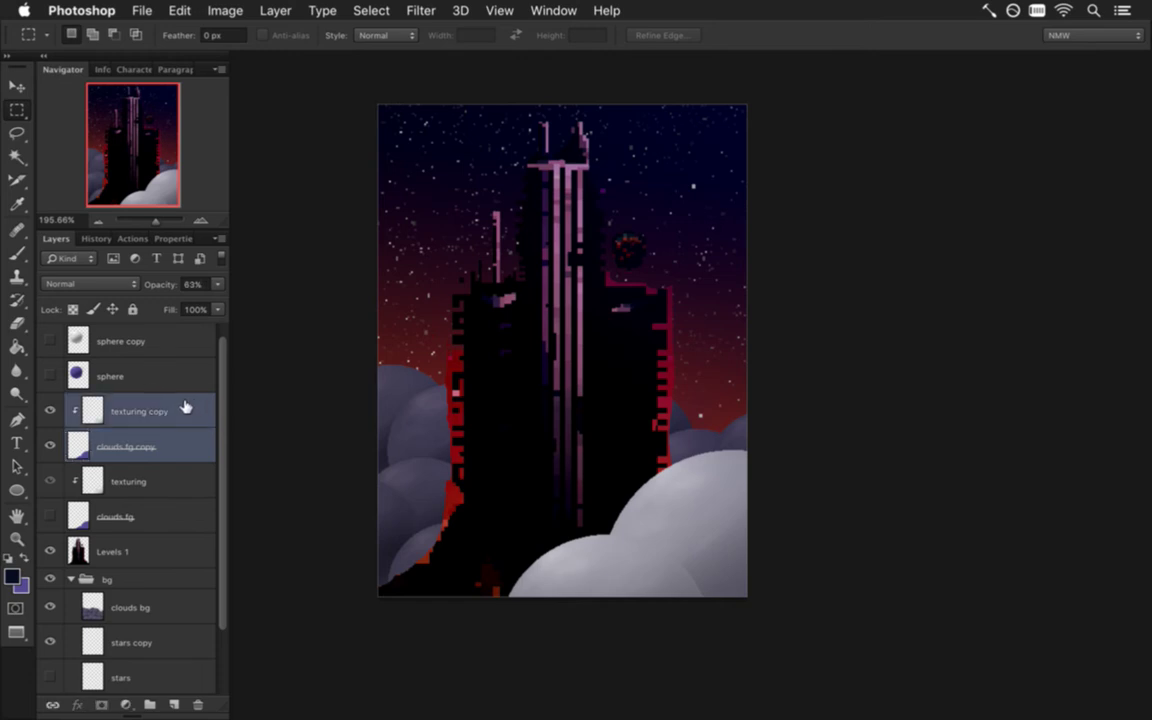
click(171, 402)
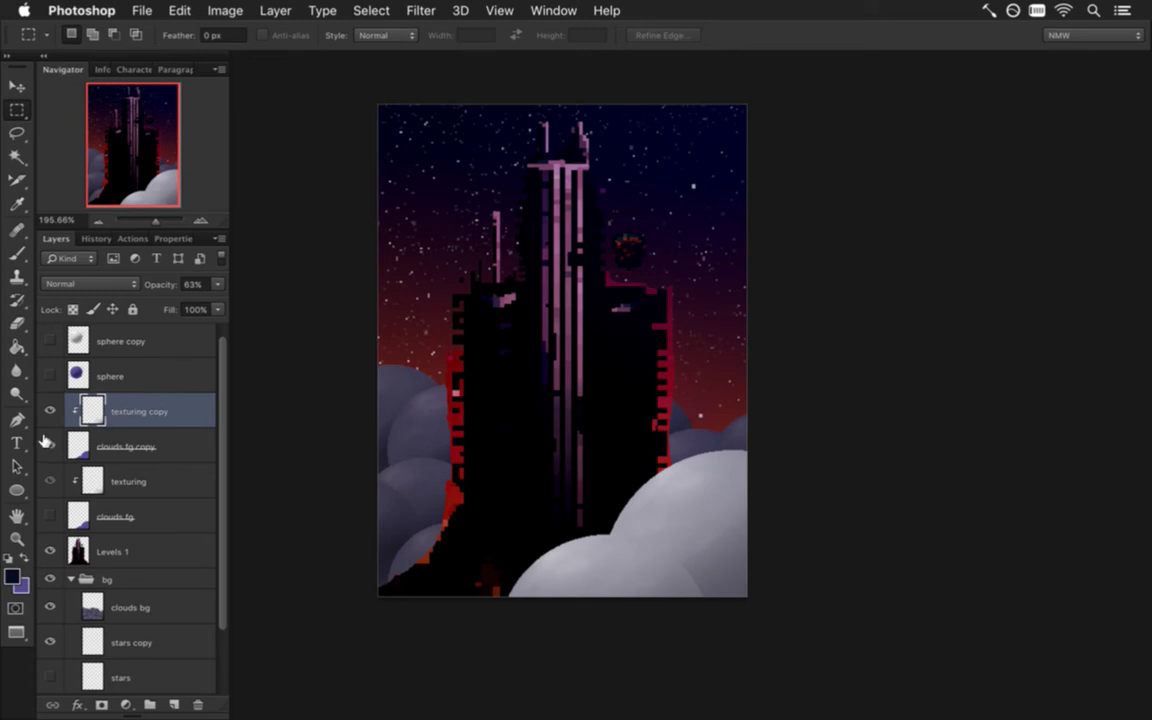
click(50, 443)
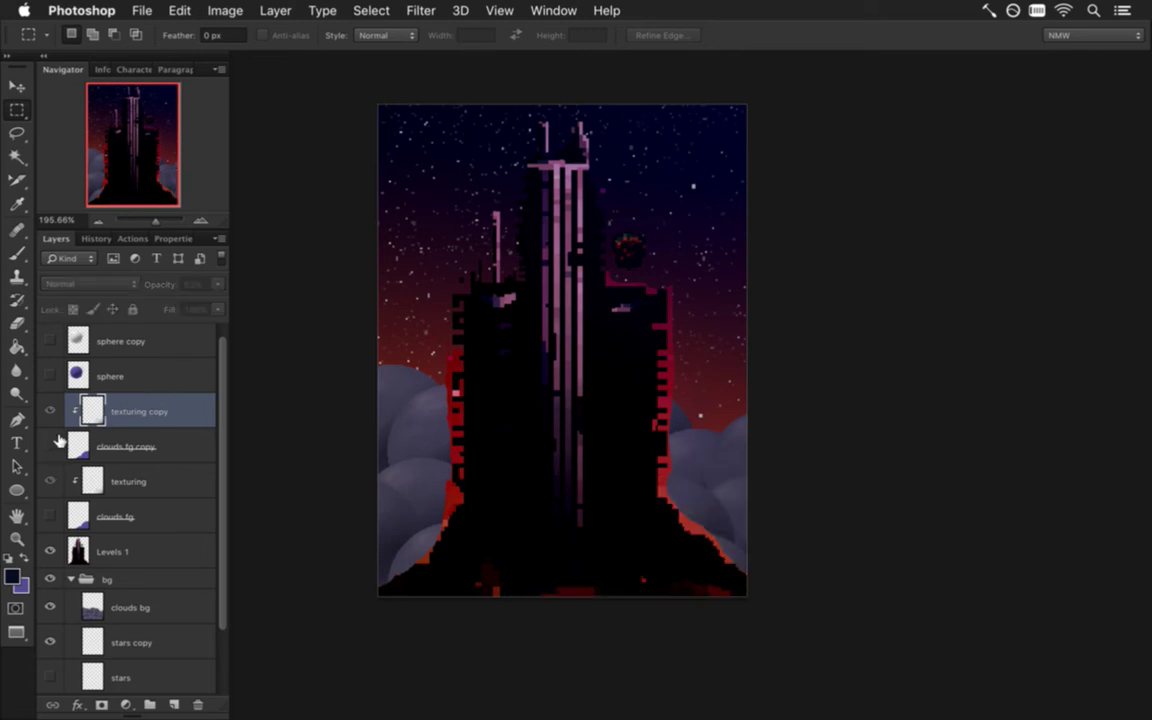
key(ctrl+alt+g)
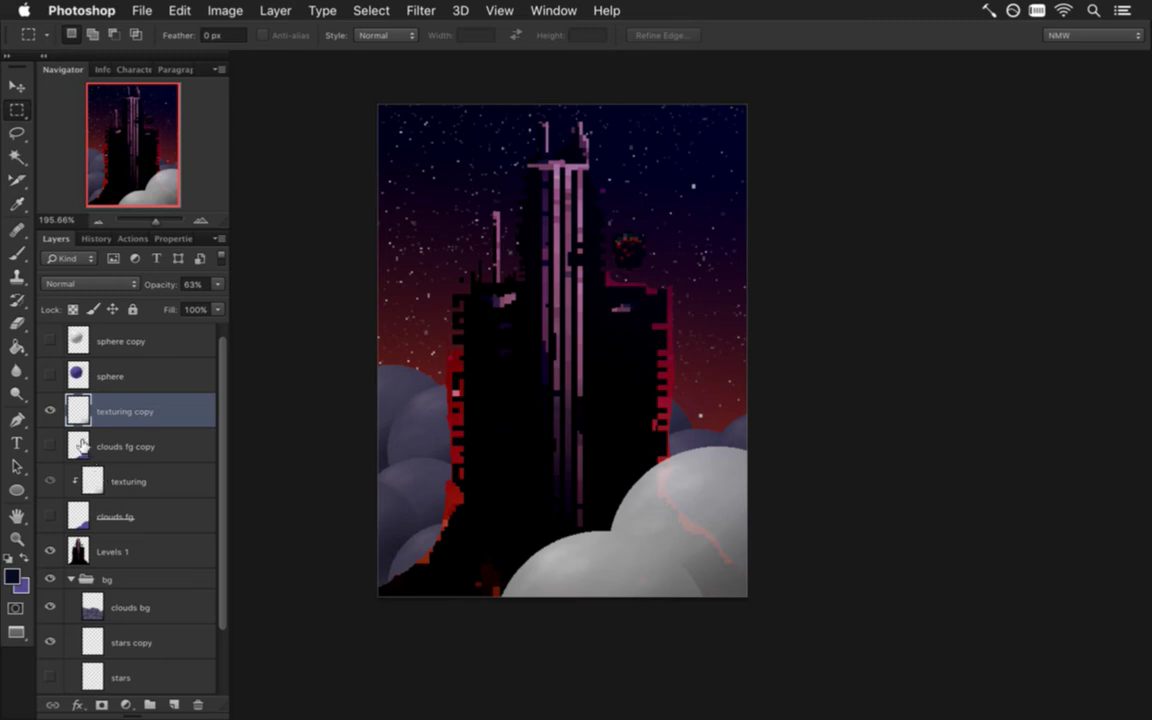
- Compare the foreground clouds with and without the clouds fg copy layer, and delete that layer
click(80, 447)
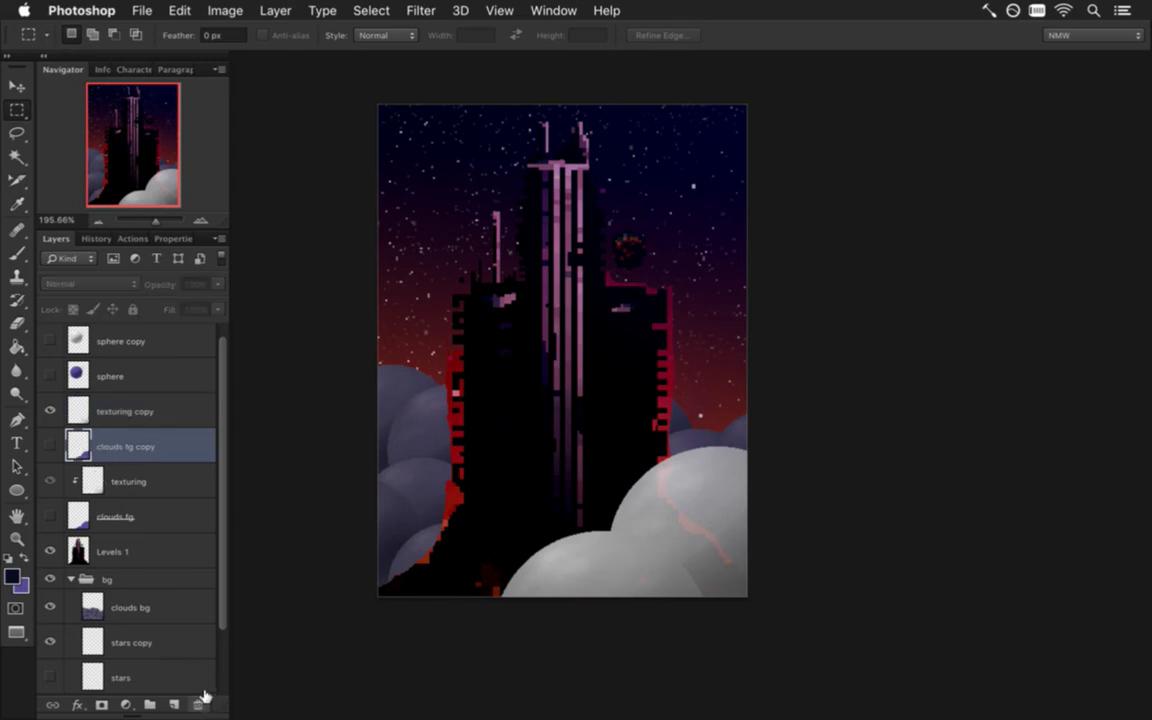
click(48, 447)
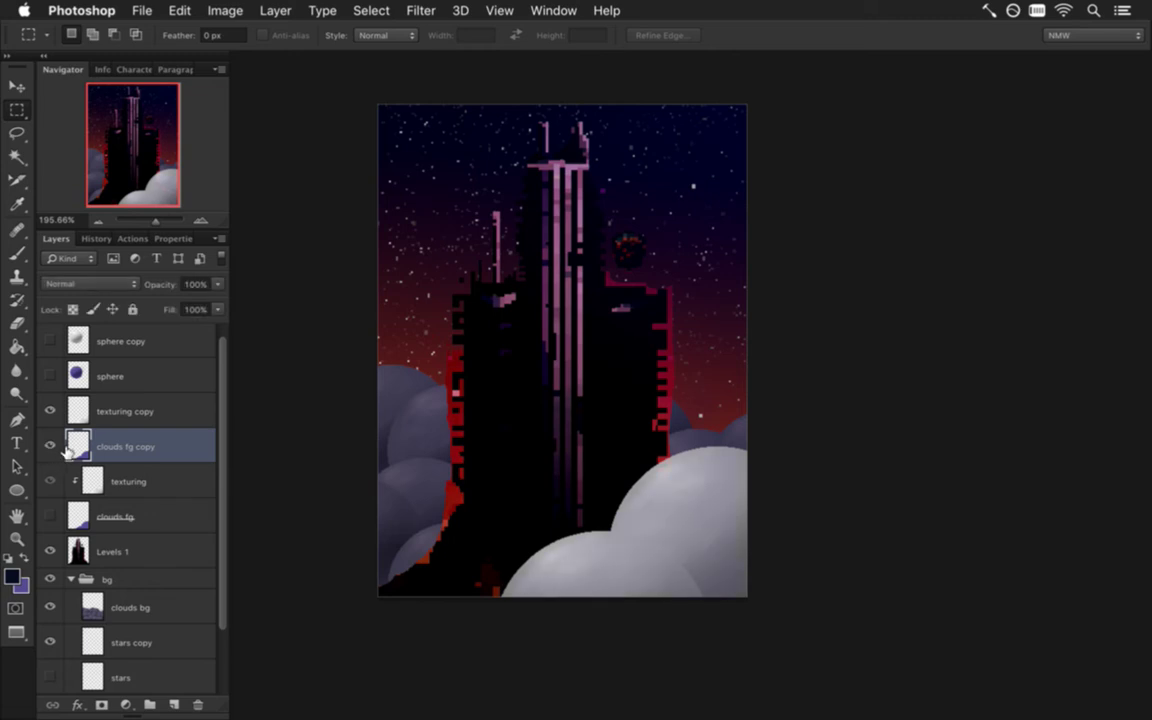
click(50, 446)
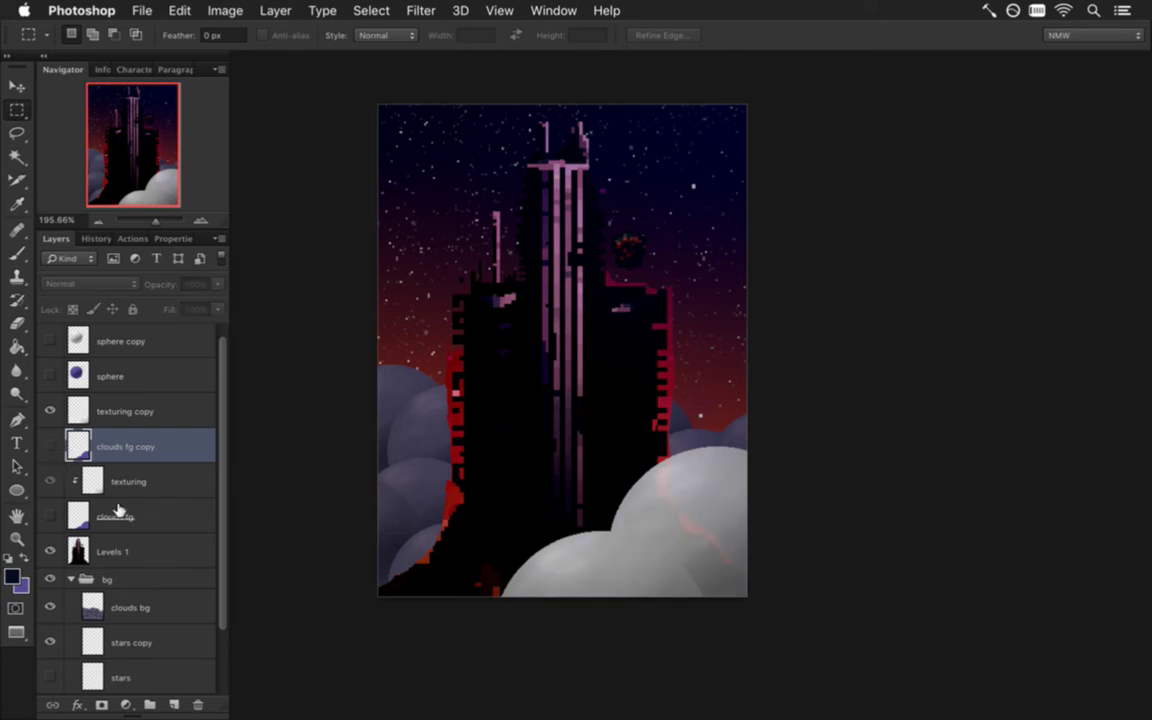
click(199, 703)
- Start a Hue/Saturation adjustment on the texturing copy layer, with Colorize enabled and hue set to 232
click(121, 410)
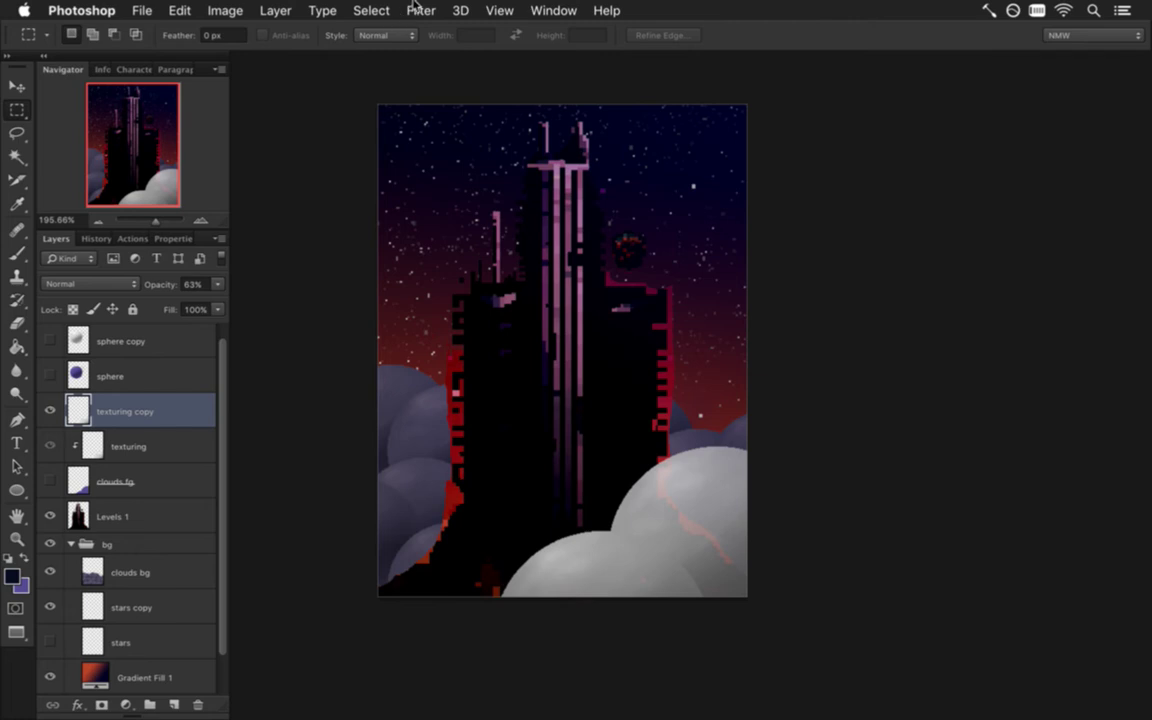
click(212, 8)
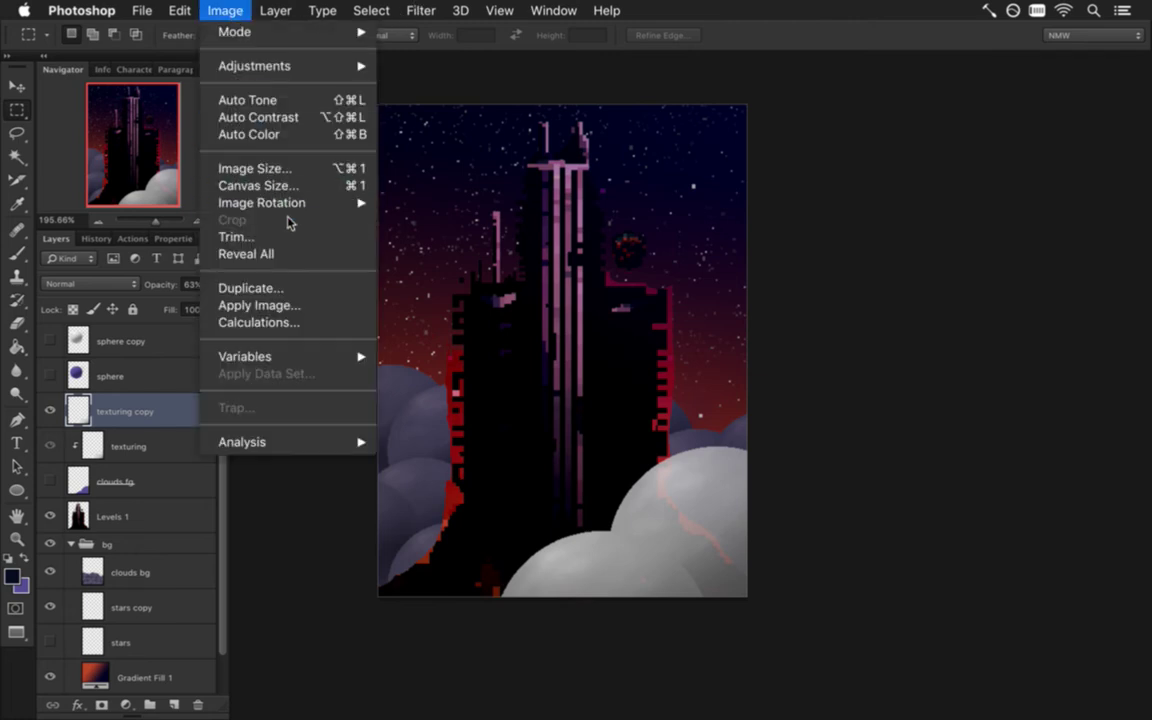
mouse_move(303, 202)
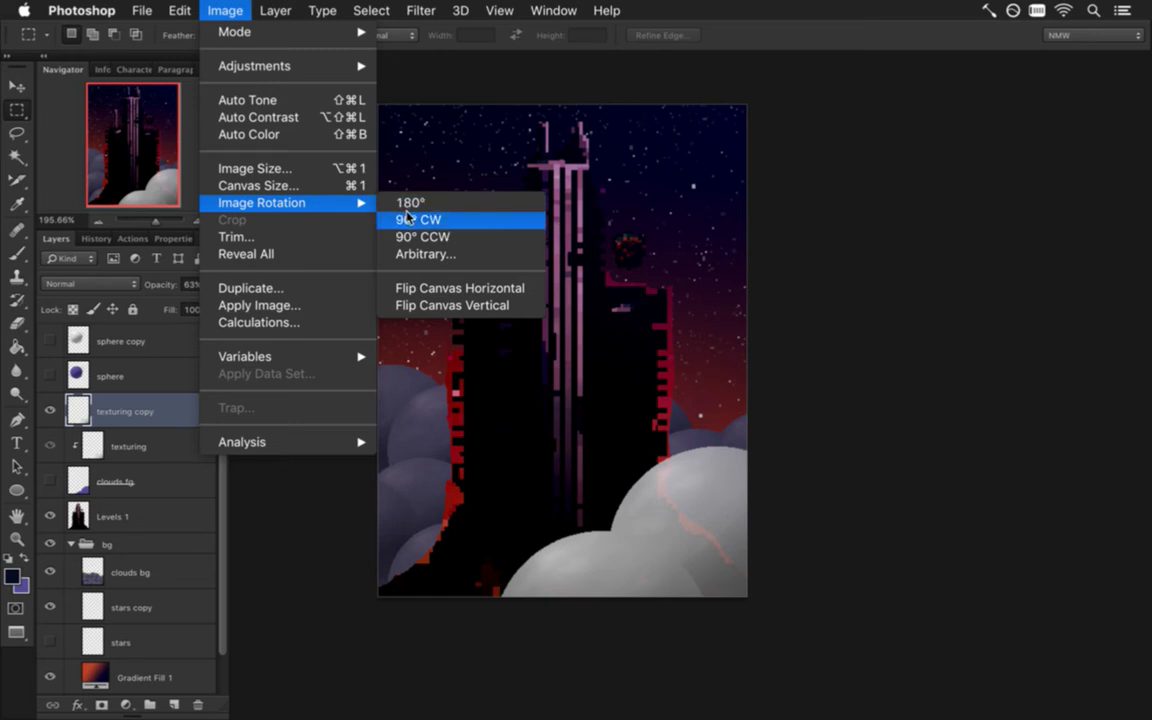
mouse_move(307, 69)
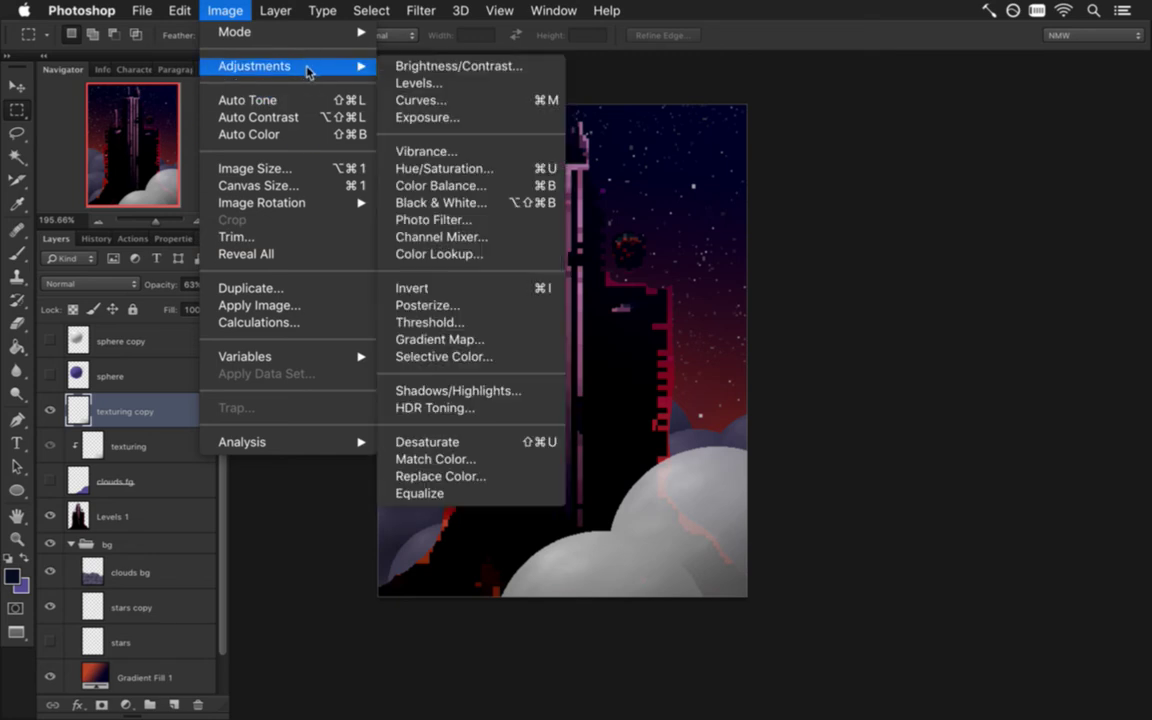
click(408, 168)
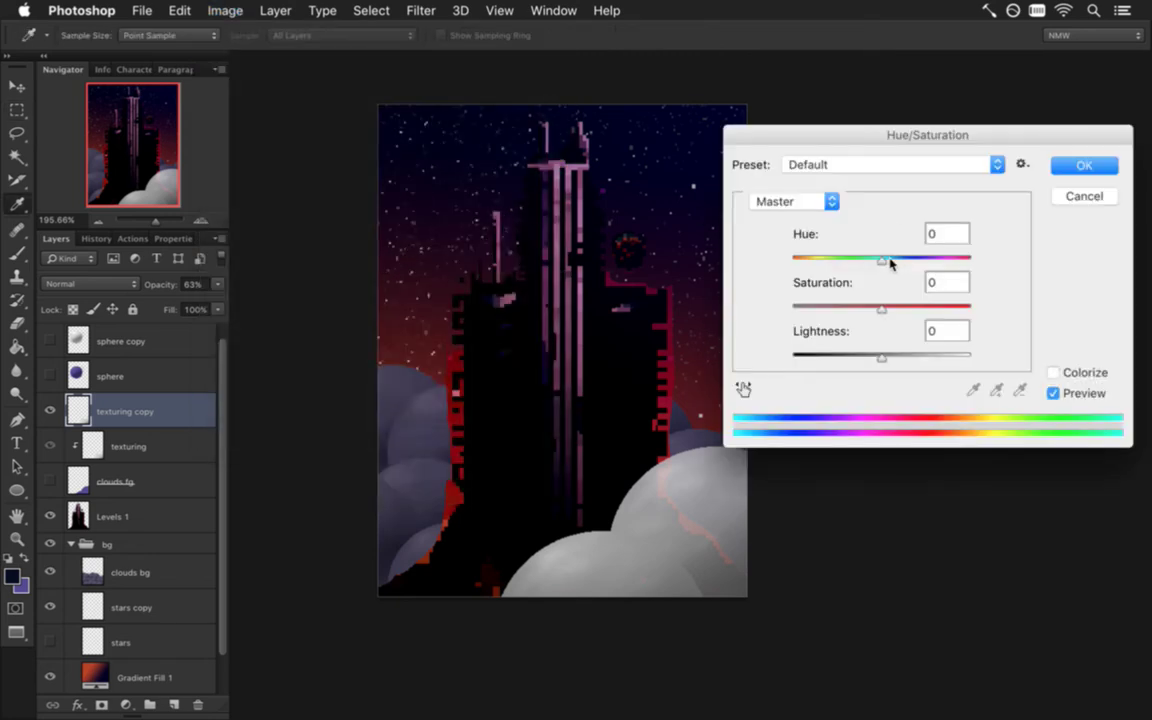
drag(884, 262, 907, 261)
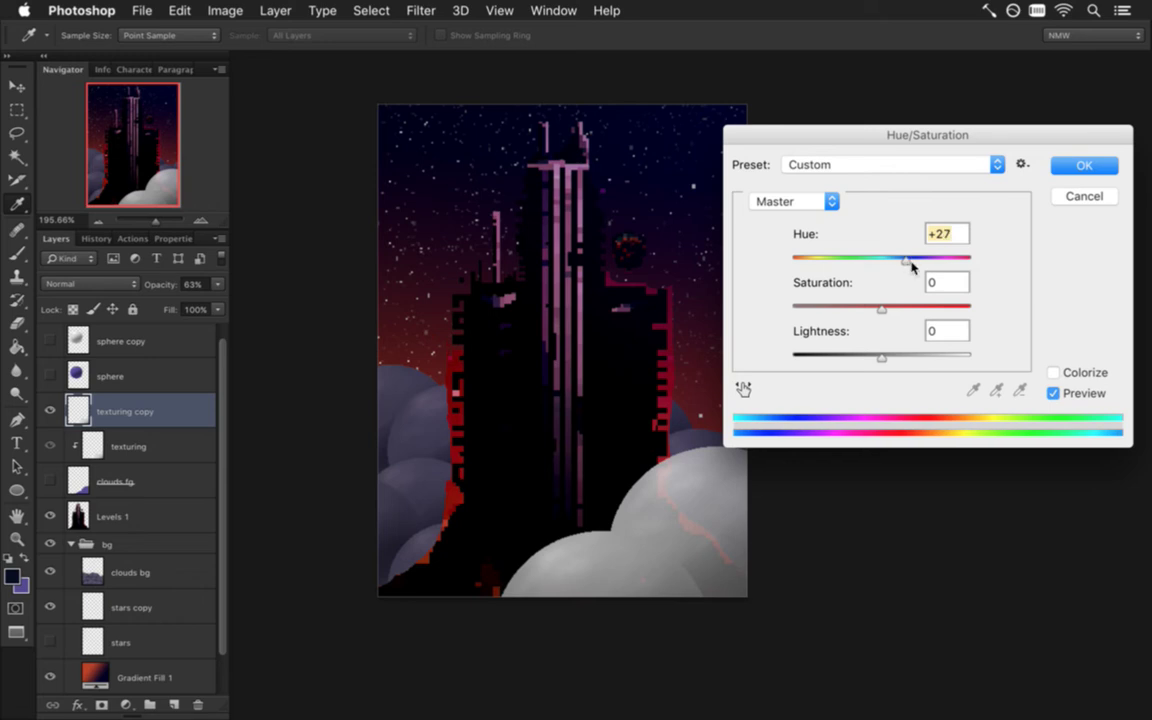
click(1053, 372)
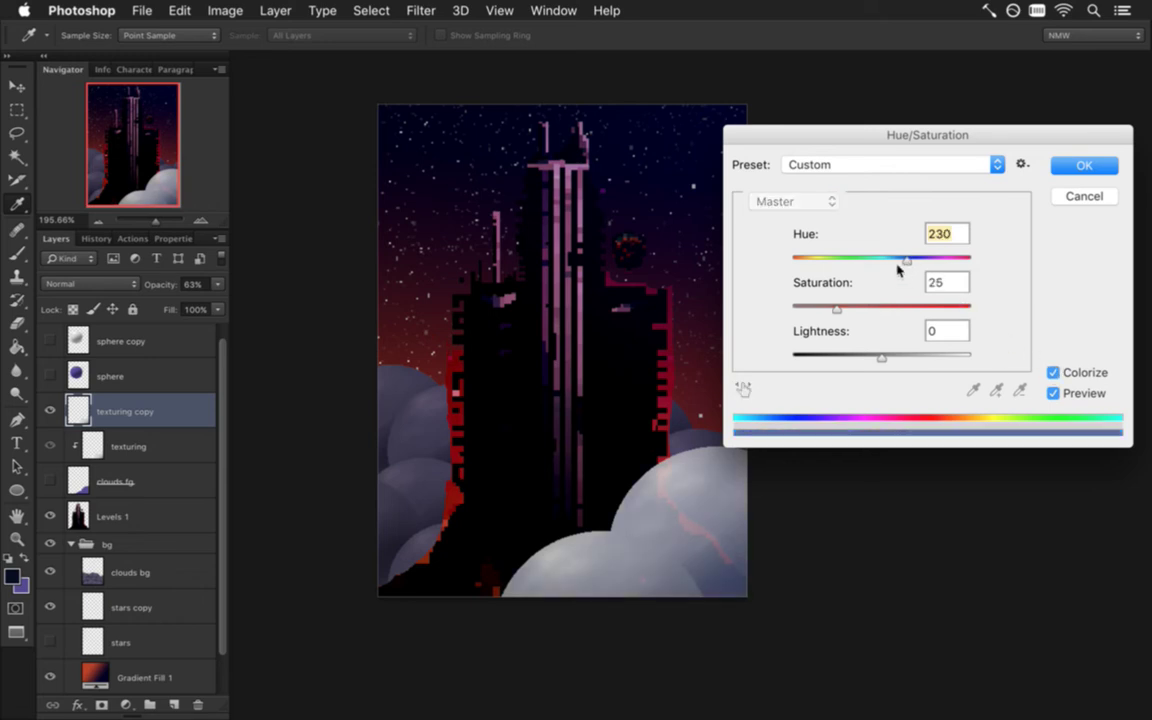
key(Up)
key(Up)
drag(781, 130, 799, 122)
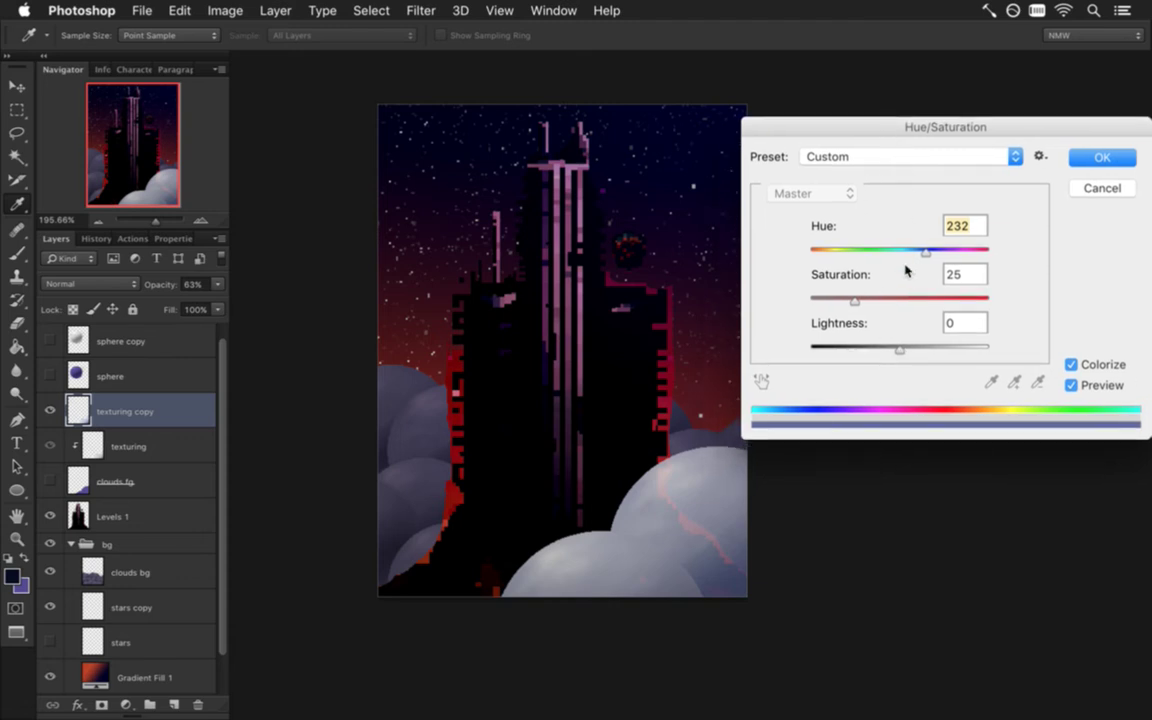
- Apply the colorize adjustment with saturation 11 and lightness -45, and raise the texturing copy layer's opacity to 100%
drag(855, 300, 867, 301)
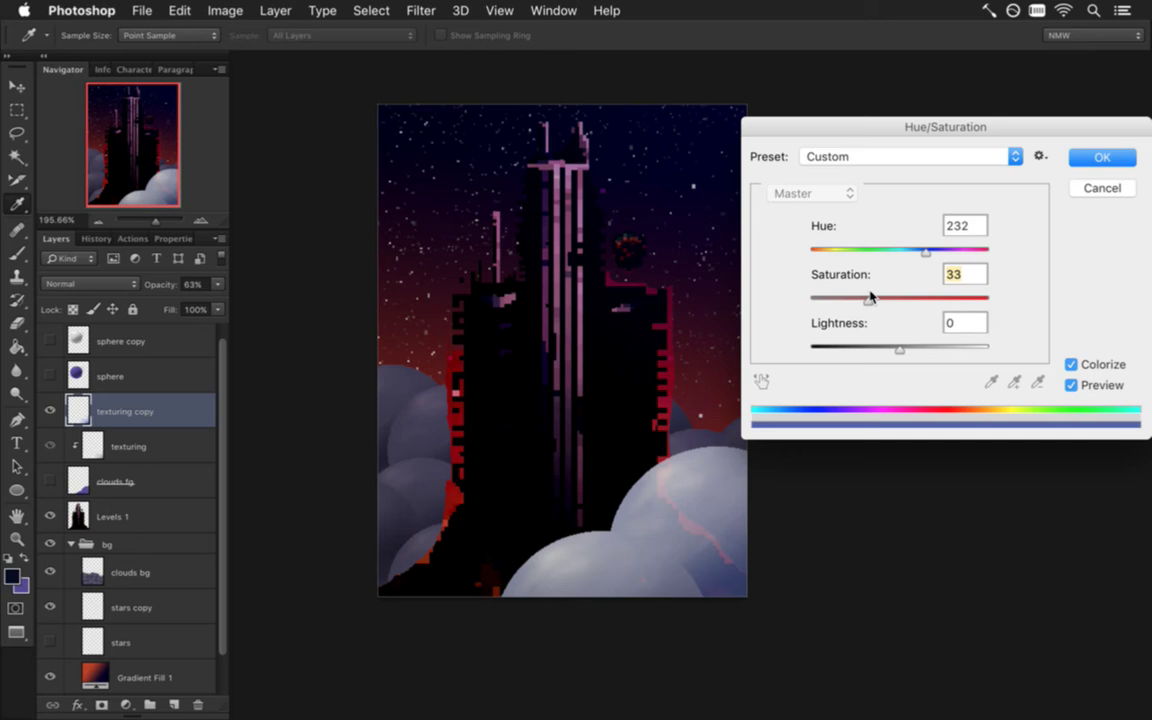
drag(899, 348, 862, 347)
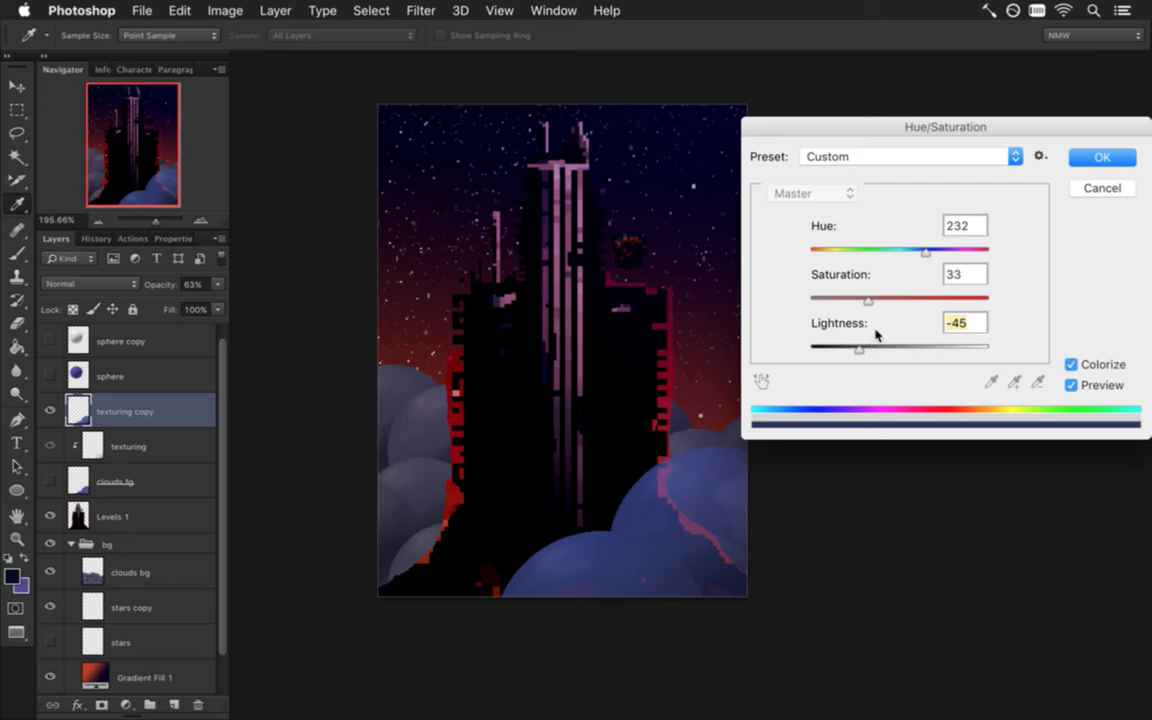
drag(867, 300, 833, 299)
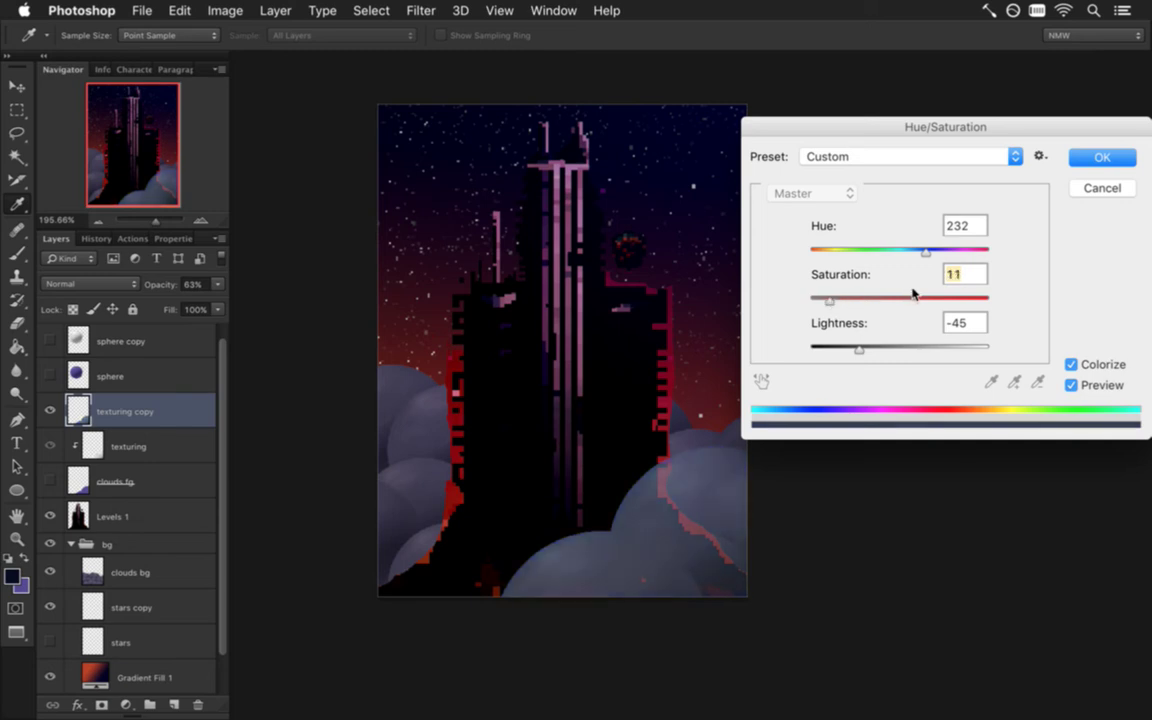
click(1078, 157)
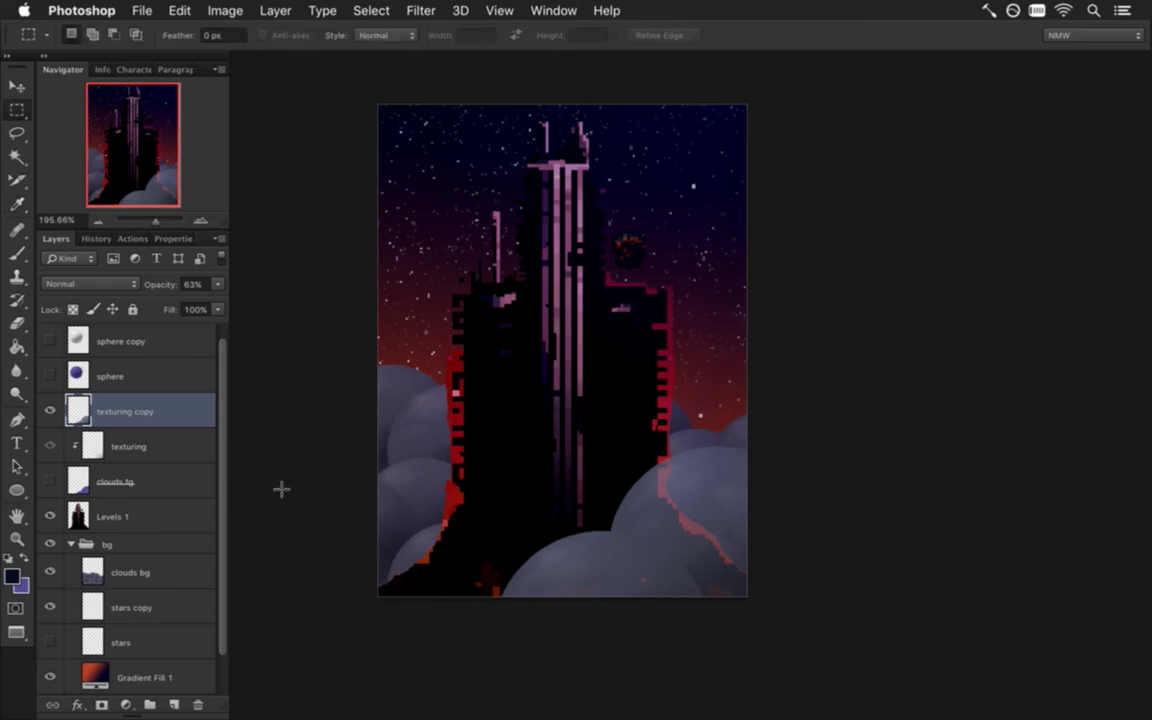
click(217, 284)
drag(207, 305, 226, 303)
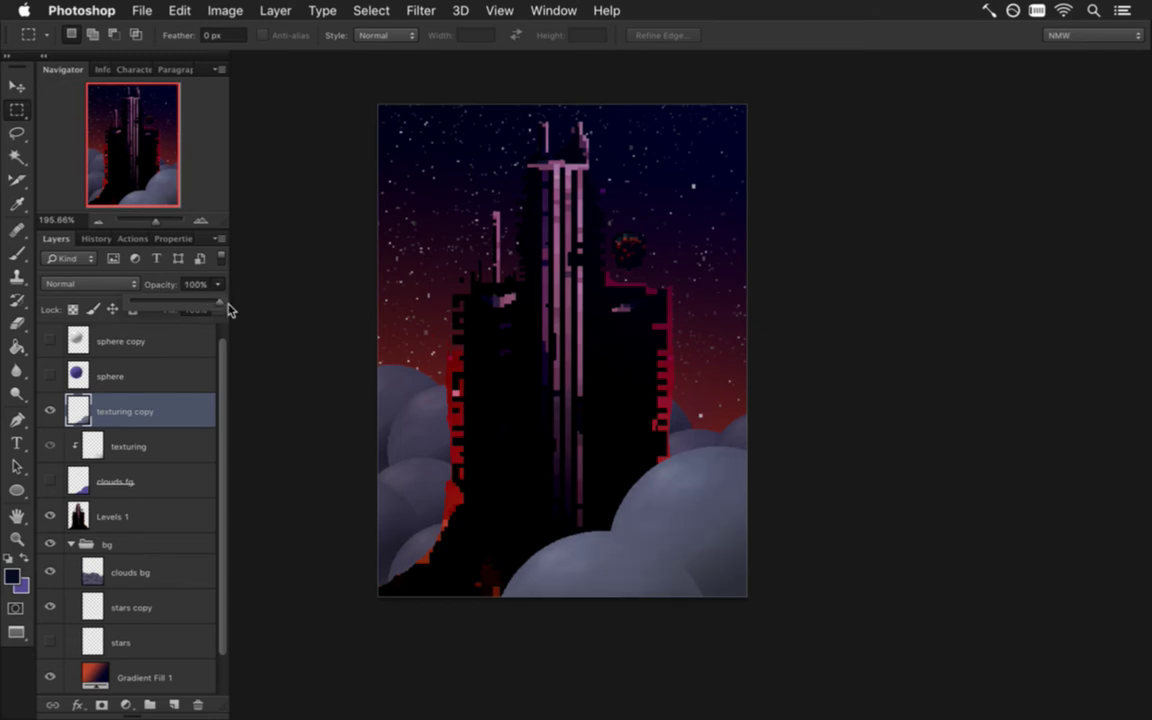
- Try a Gaussian Blur on the clouds bg layer, previewing several radii up to 7.2 pixels, and cancel it
click(224, 318)
click(158, 566)
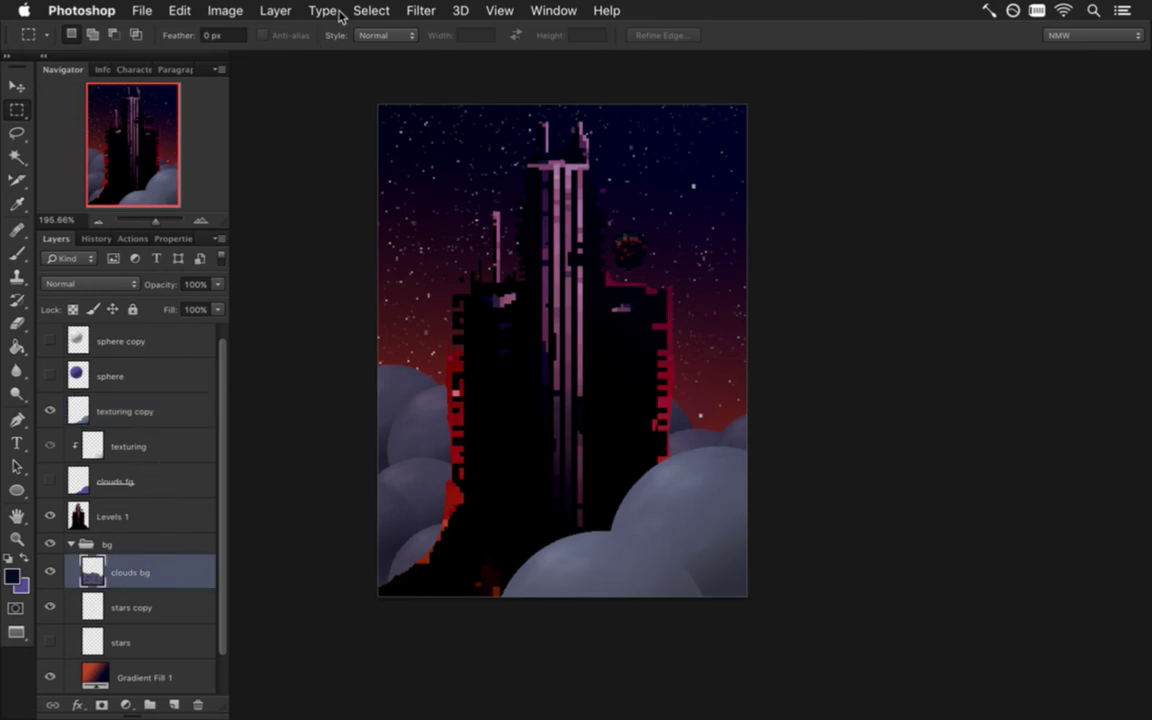
click(425, 8)
mouse_move(470, 222)
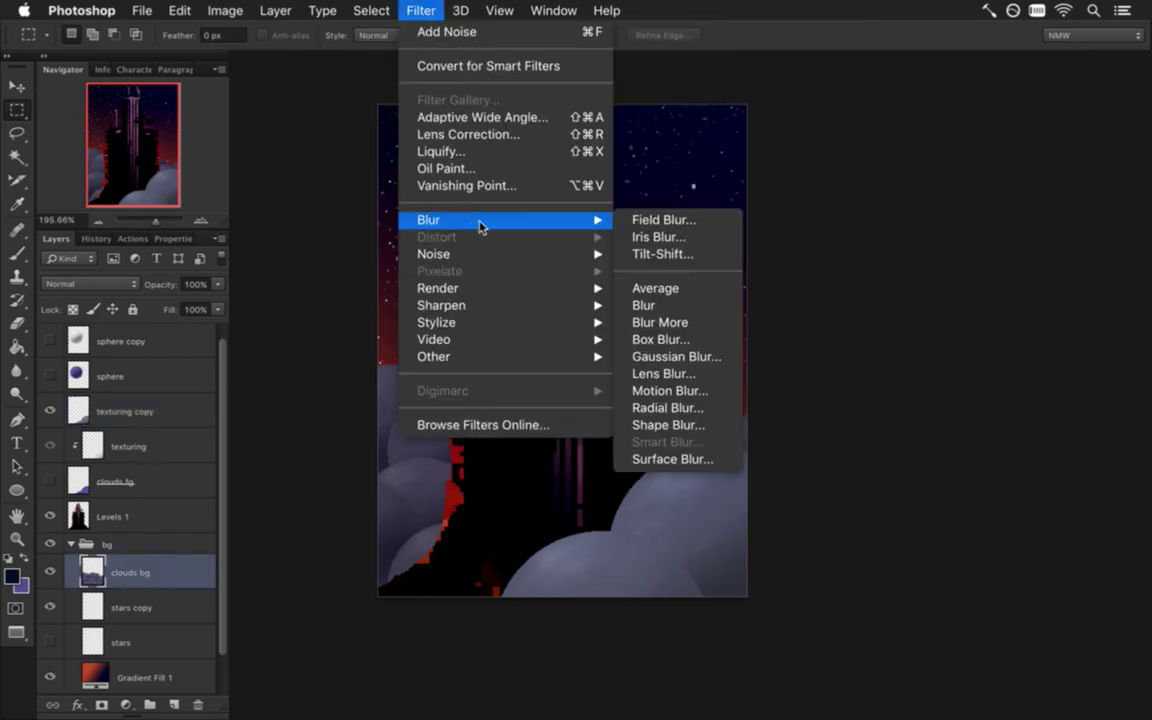
click(668, 357)
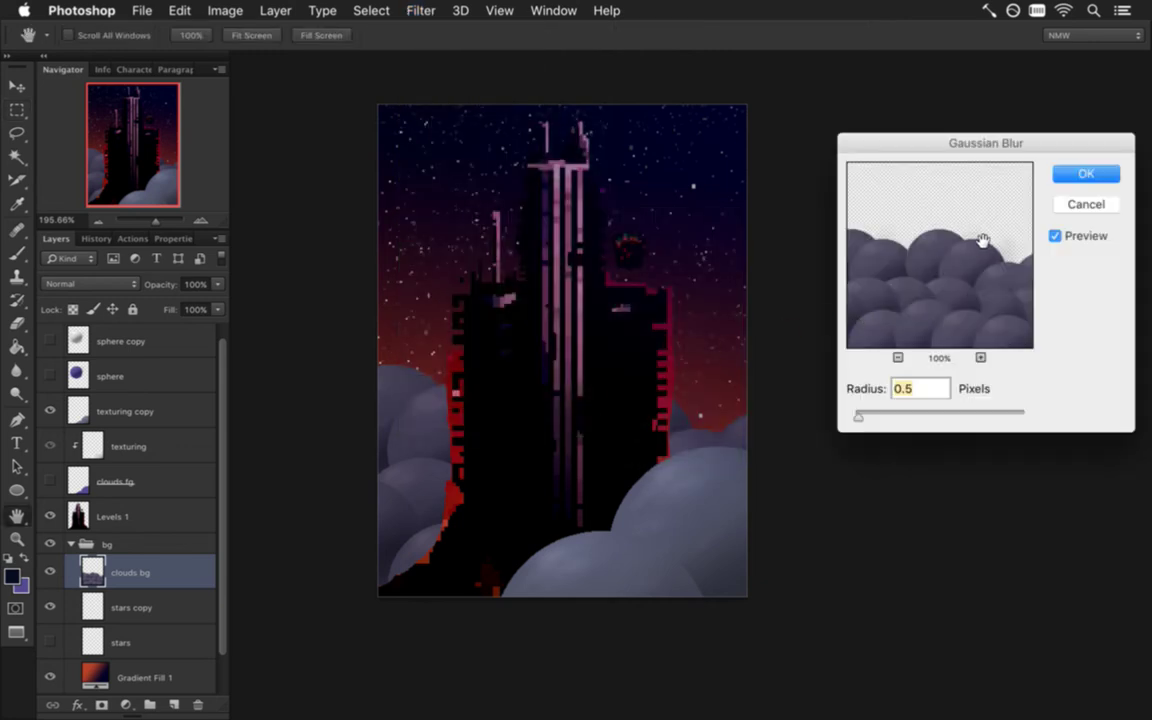
drag(858, 417, 866, 420)
drag(866, 420, 884, 417)
drag(879, 418, 909, 418)
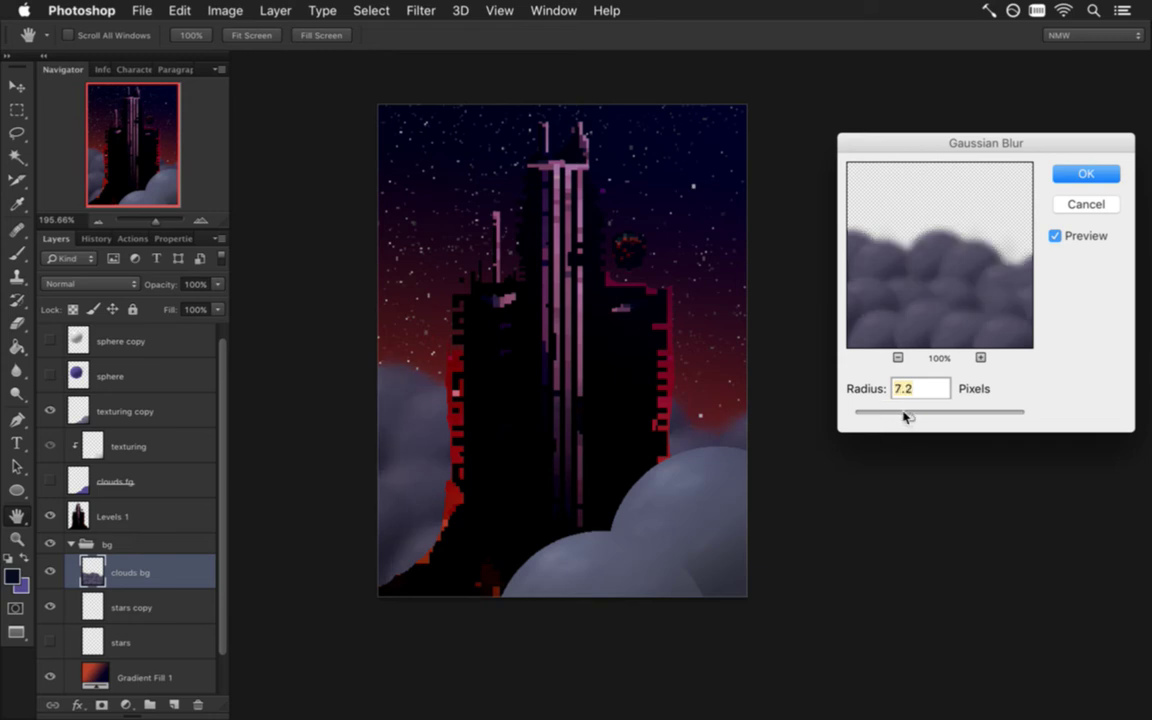
drag(903, 424, 900, 418)
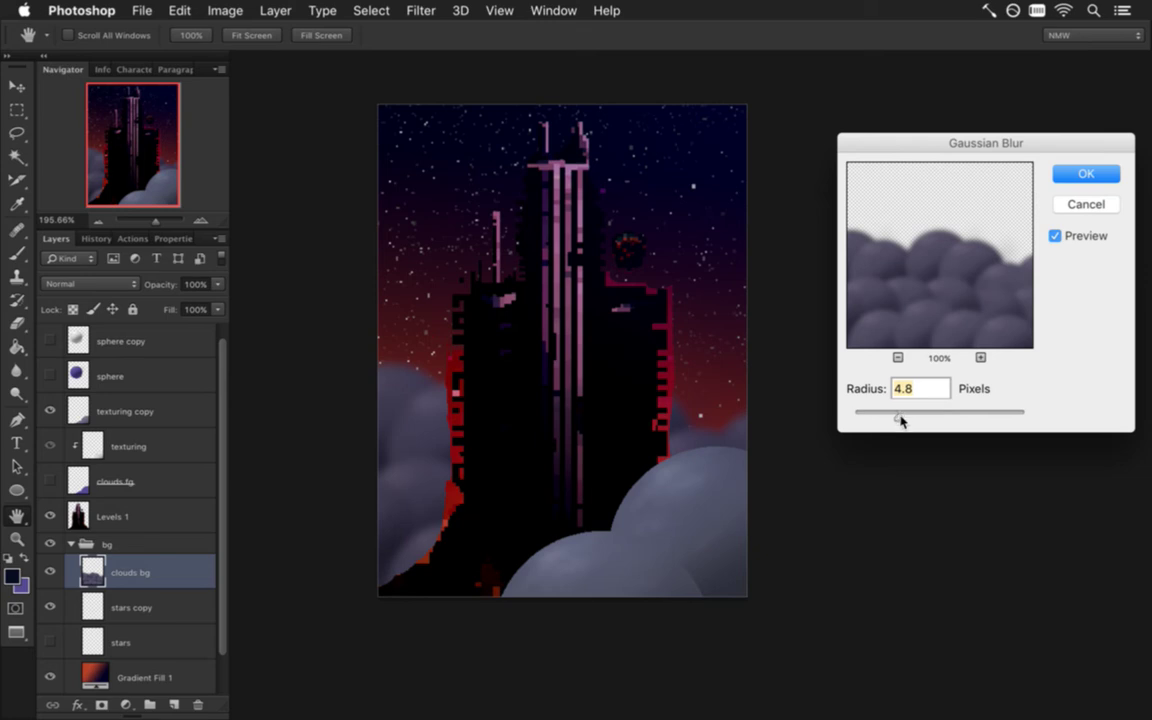
drag(898, 418, 885, 420)
drag(886, 424, 856, 417)
click(1098, 203)
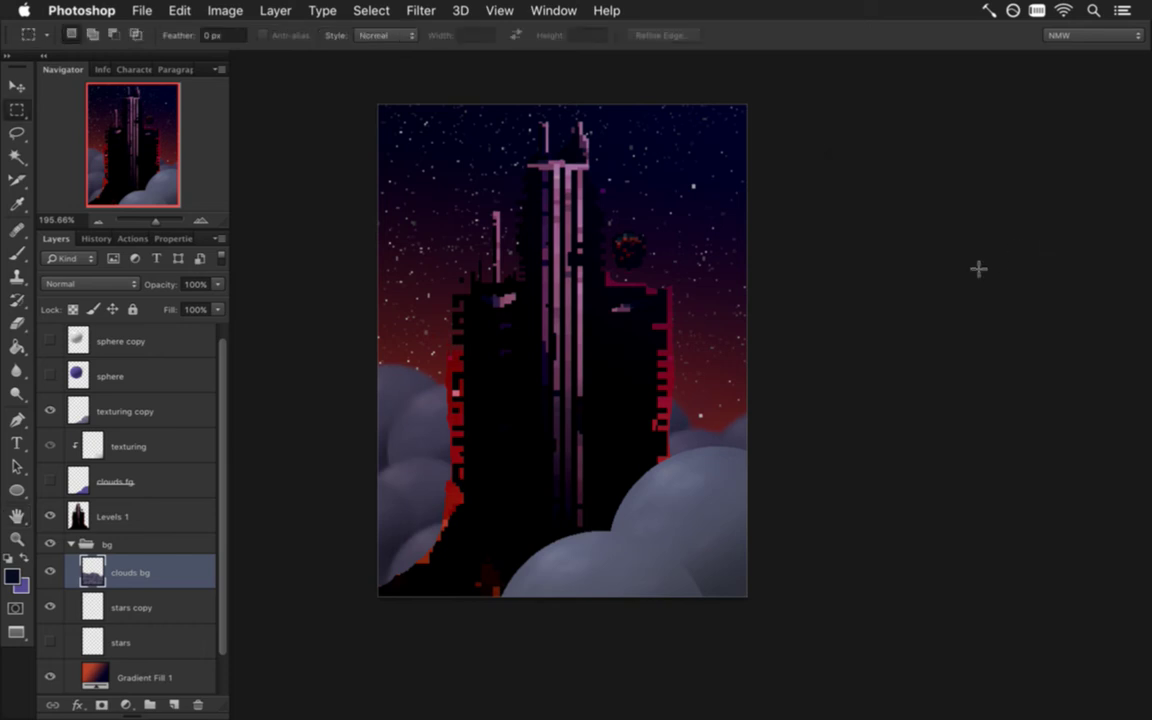
- Convert the clouds bg layer to a smart object
right_click(165, 562)
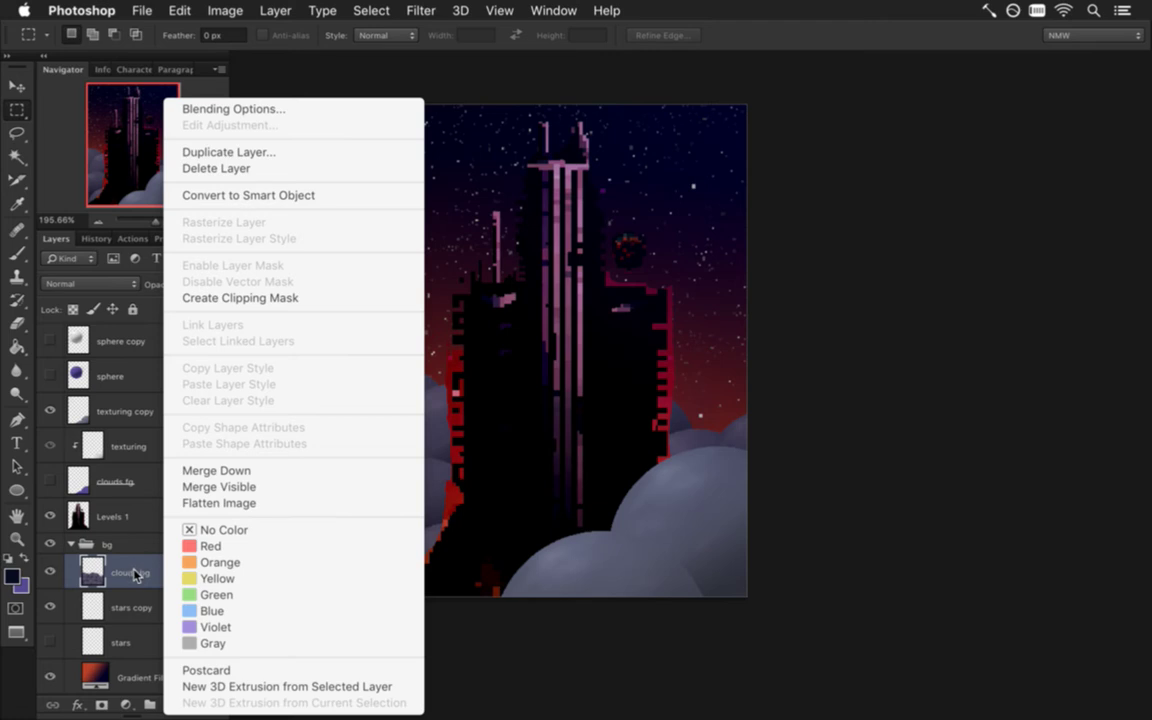
click(250, 57)
click(426, 8)
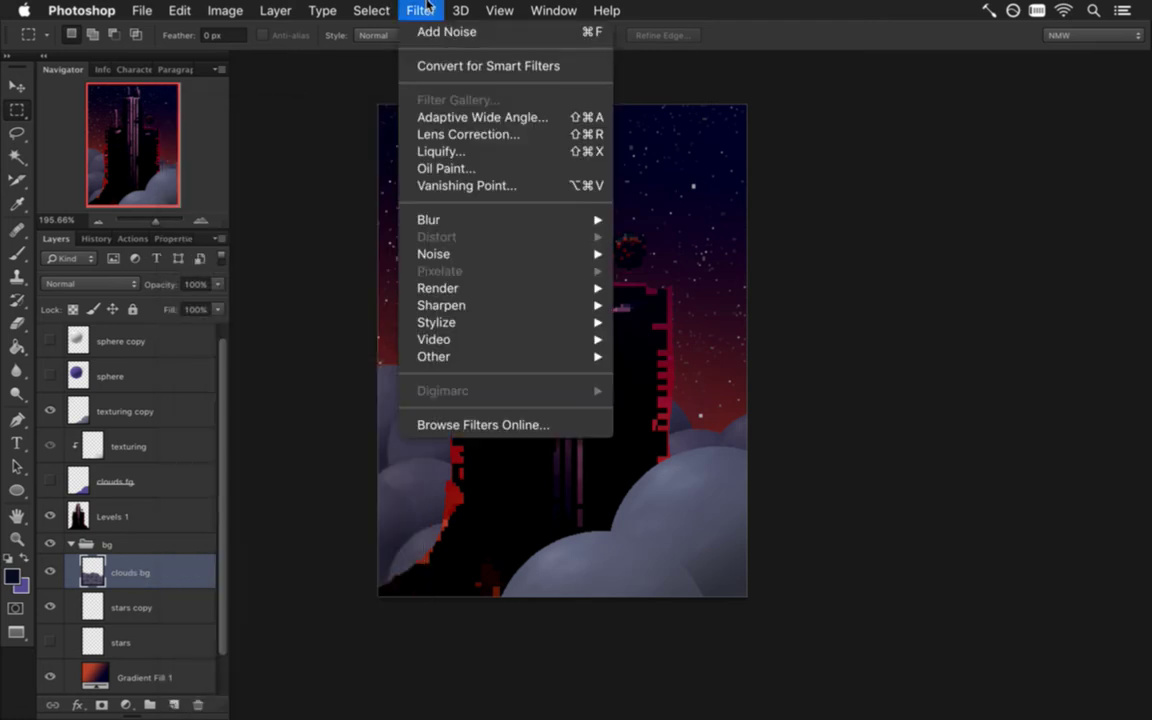
mouse_move(435, 222)
click(319, 427)
right_click(169, 577)
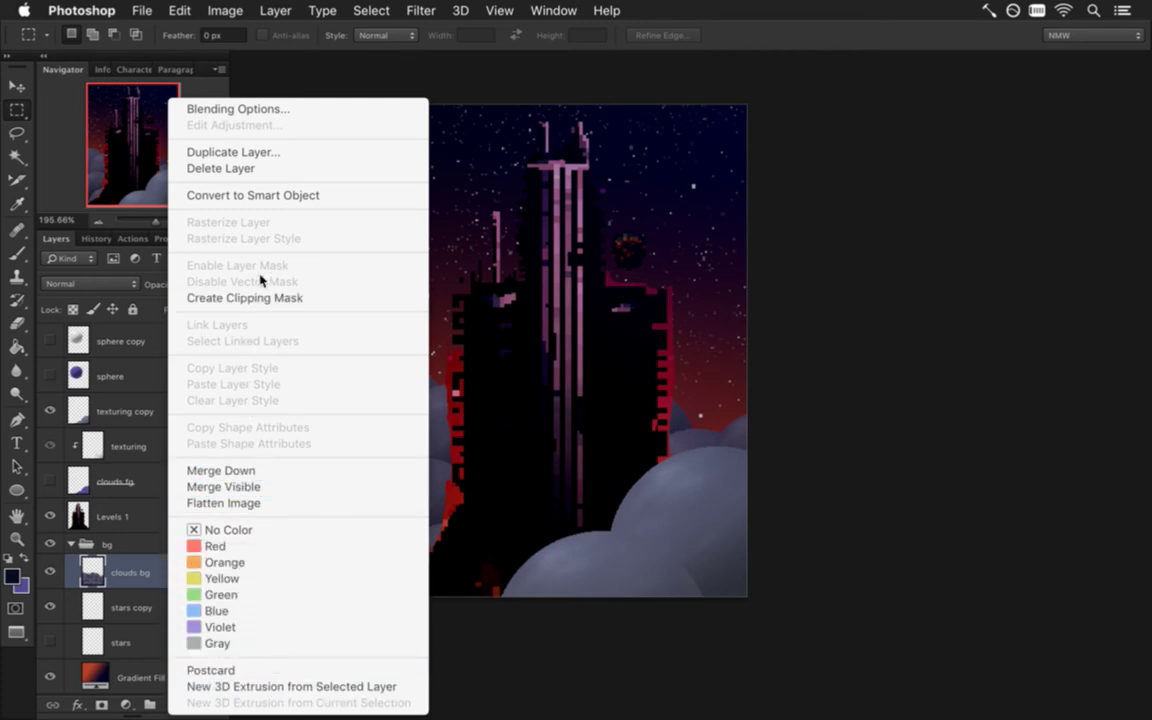
click(230, 195)
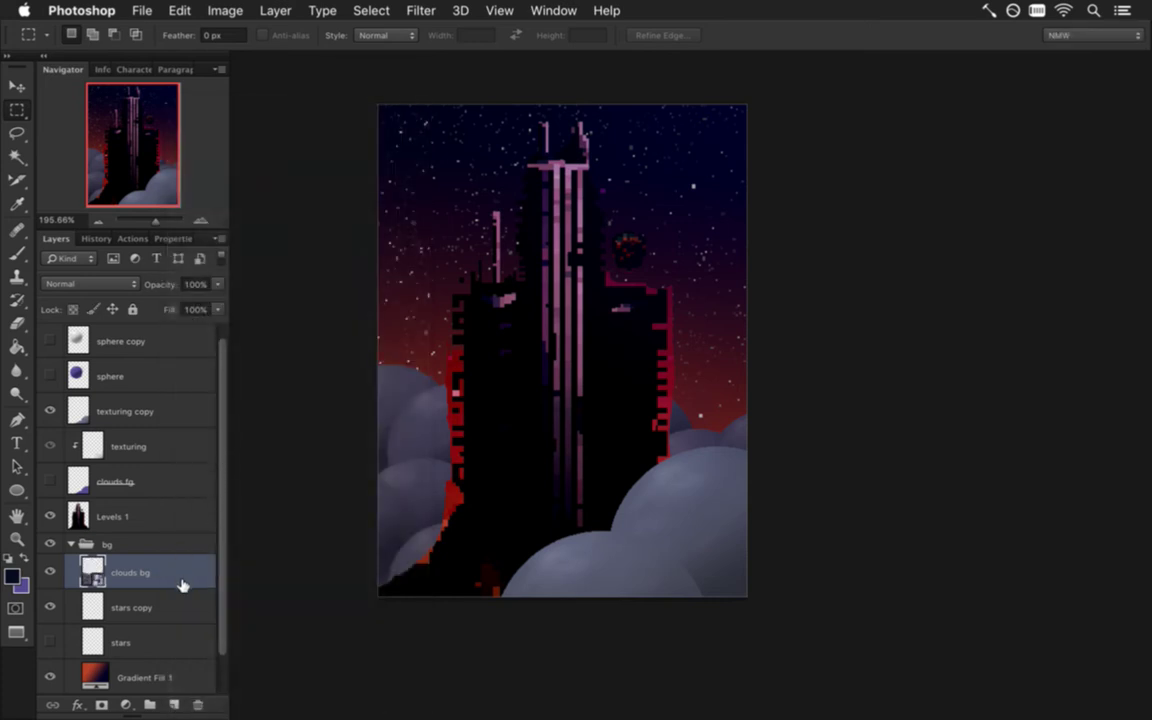
click(418, 10)
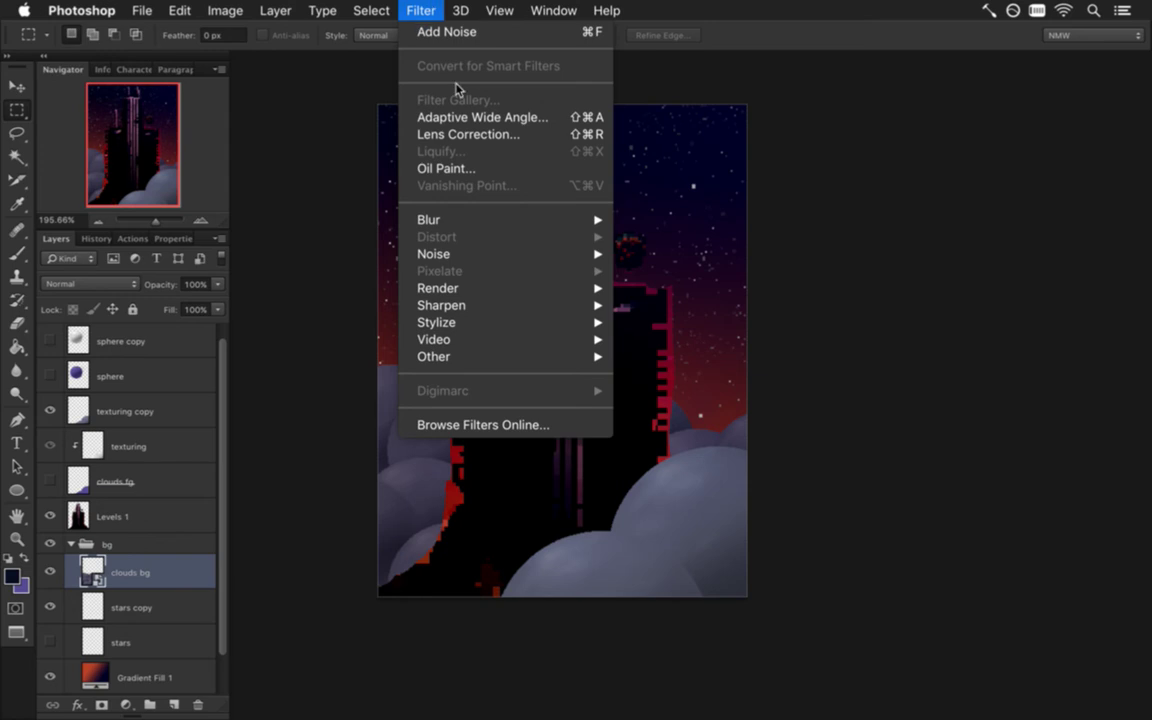
mouse_move(507, 219)
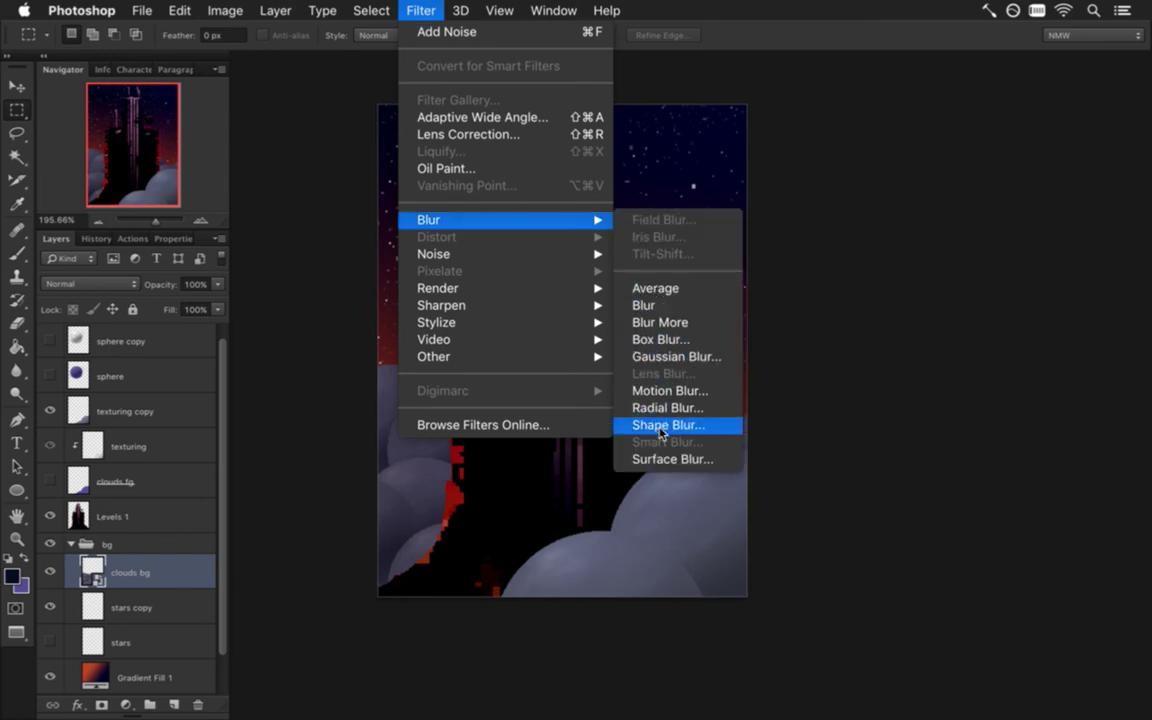
click(185, 552)
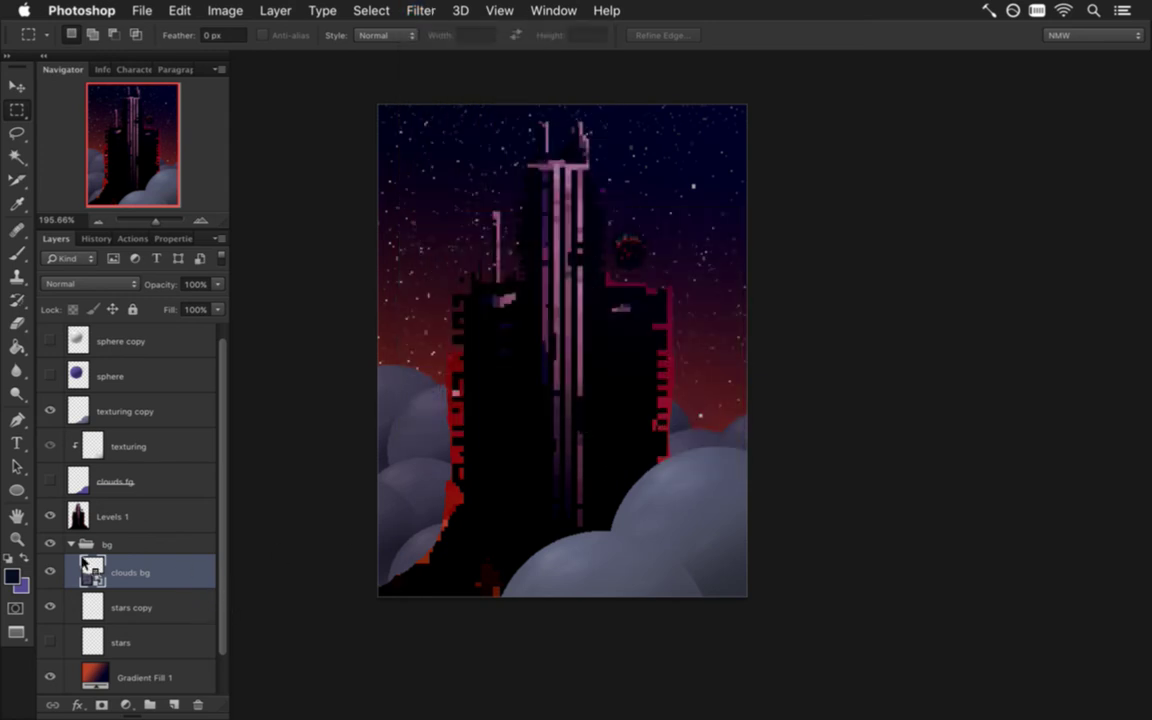
right_click(84, 565)
click(100, 547)
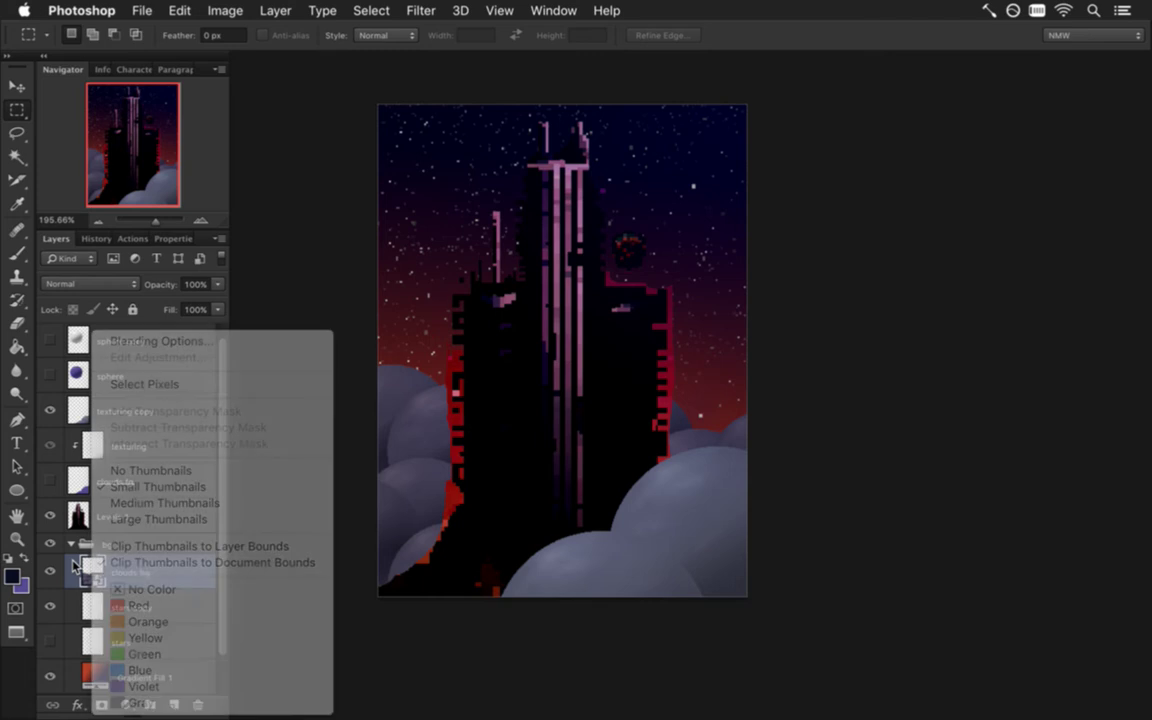
- Open the contents of the clouds bg smart object for inspection, and close that document
right_click(127, 515)
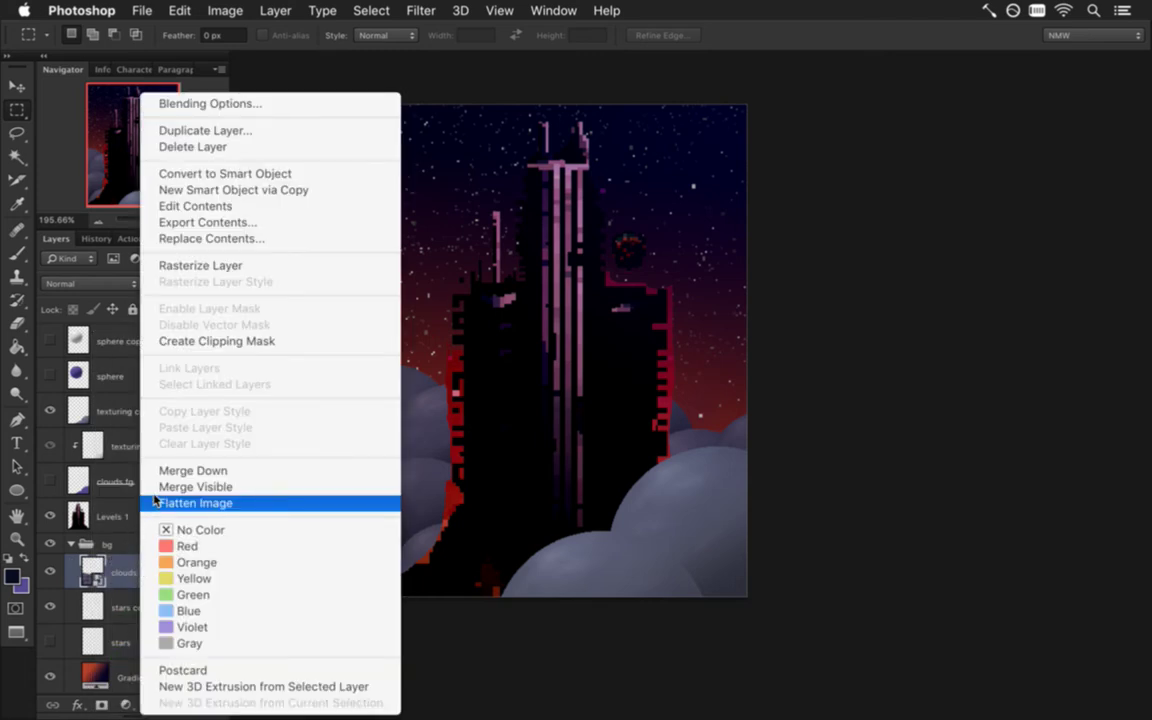
click(225, 207)
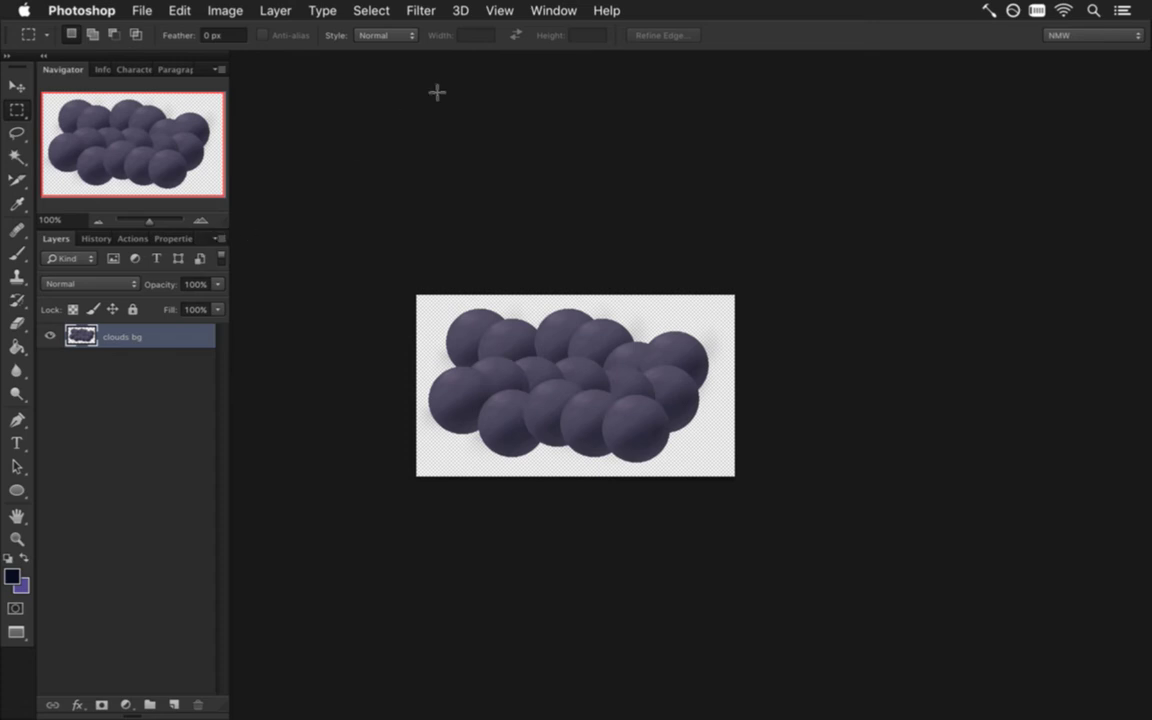
click(545, 10)
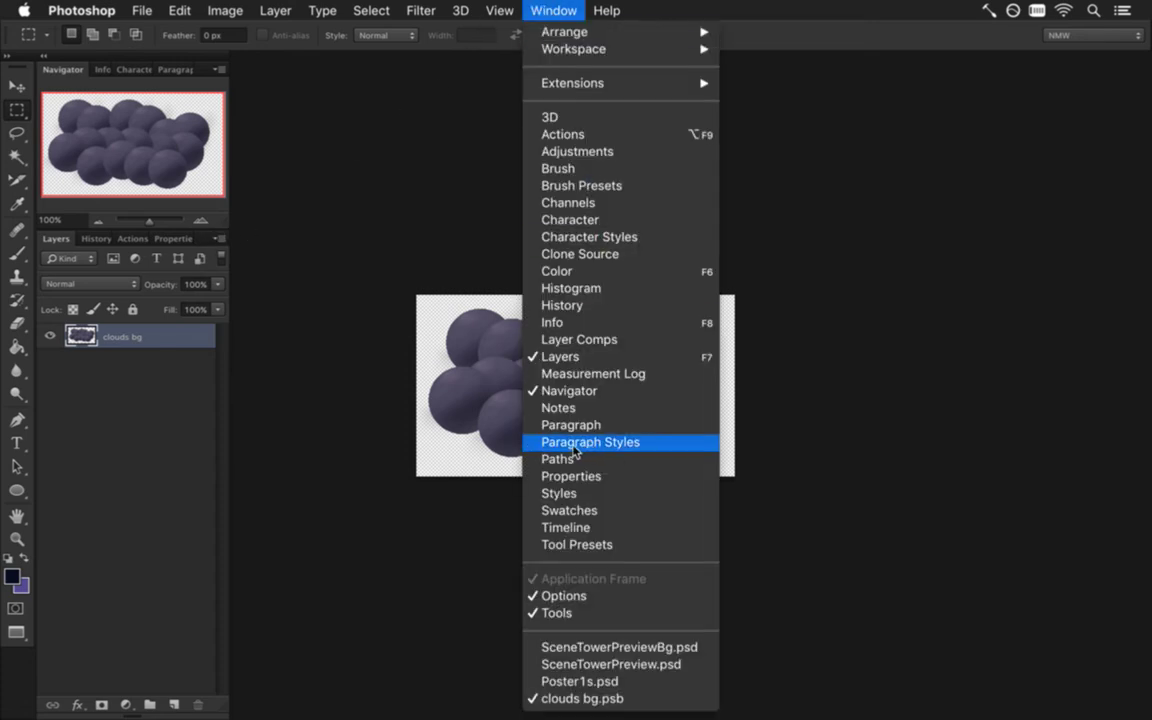
click(412, 520)
key(super+w)
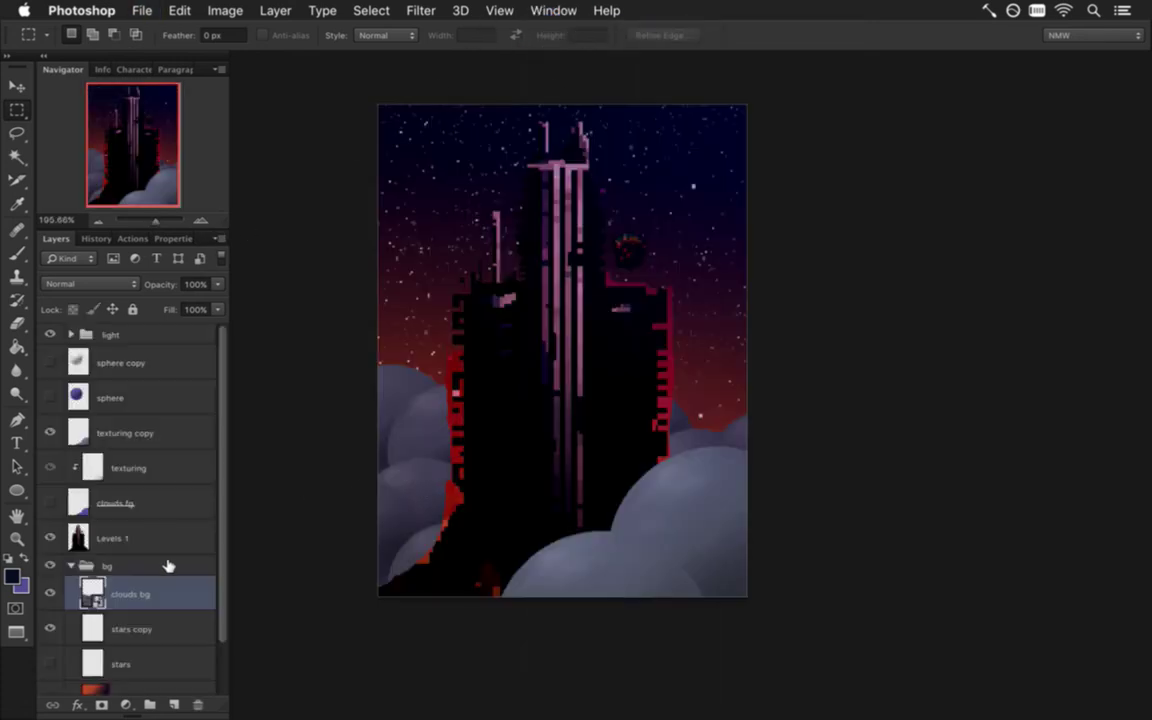
right_click(100, 592)
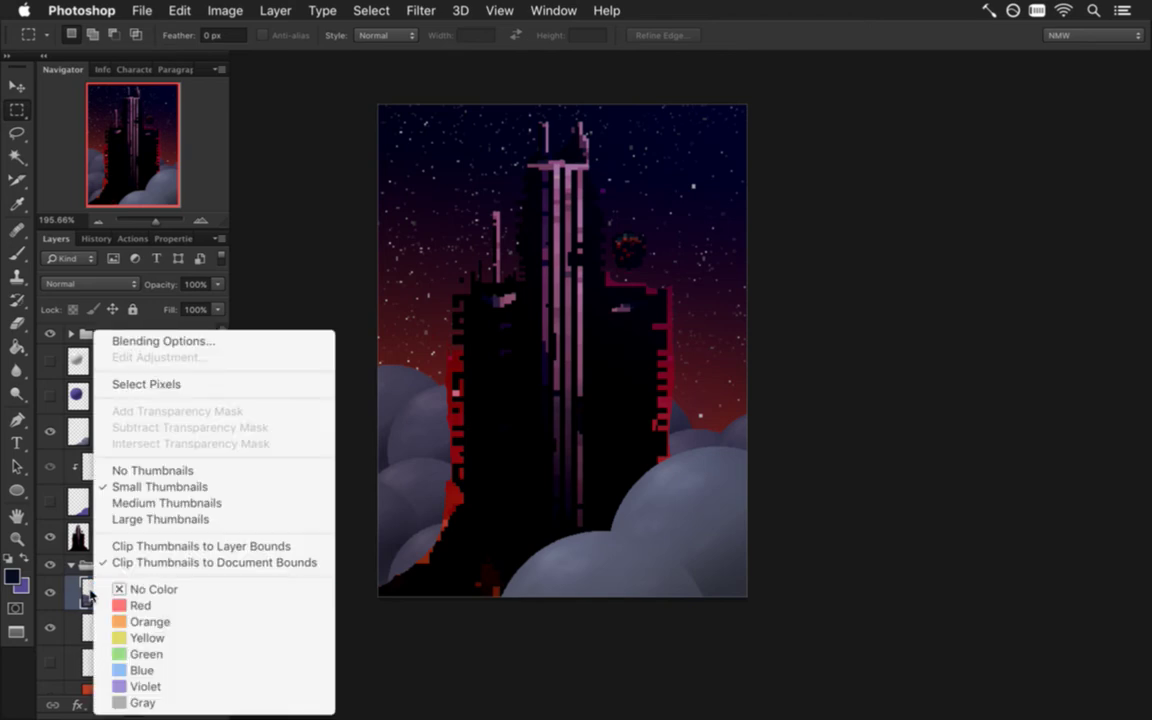
click(88, 595)
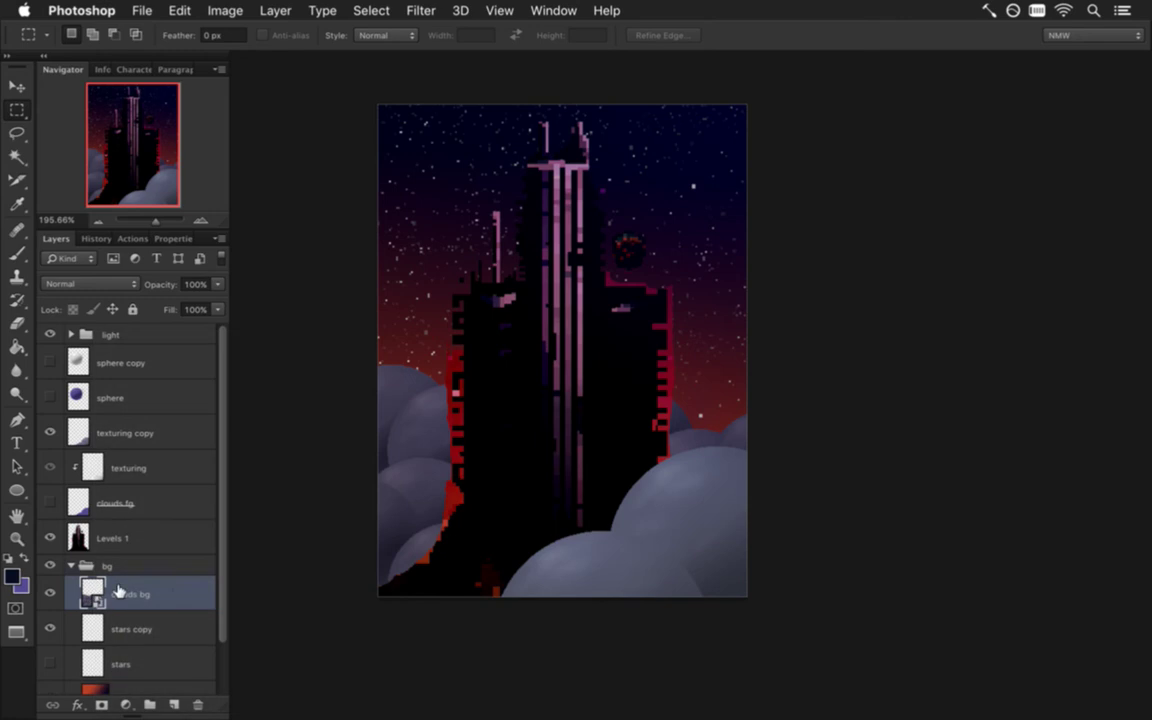
right_click(176, 594)
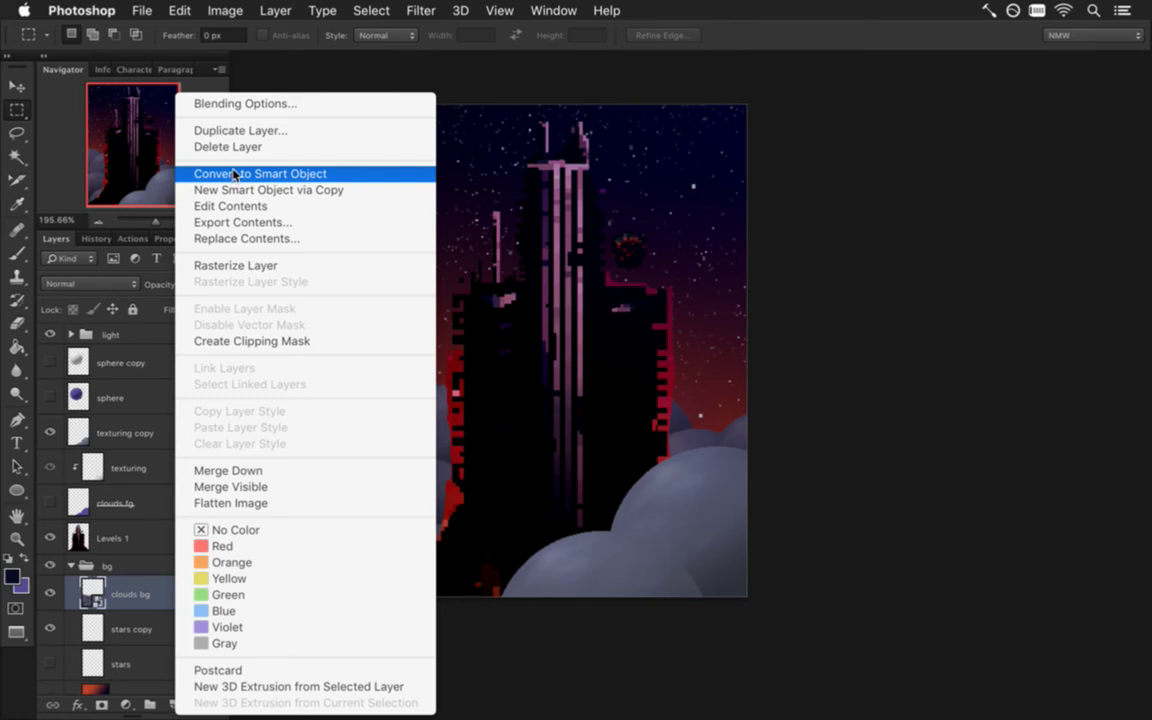
click(256, 86)
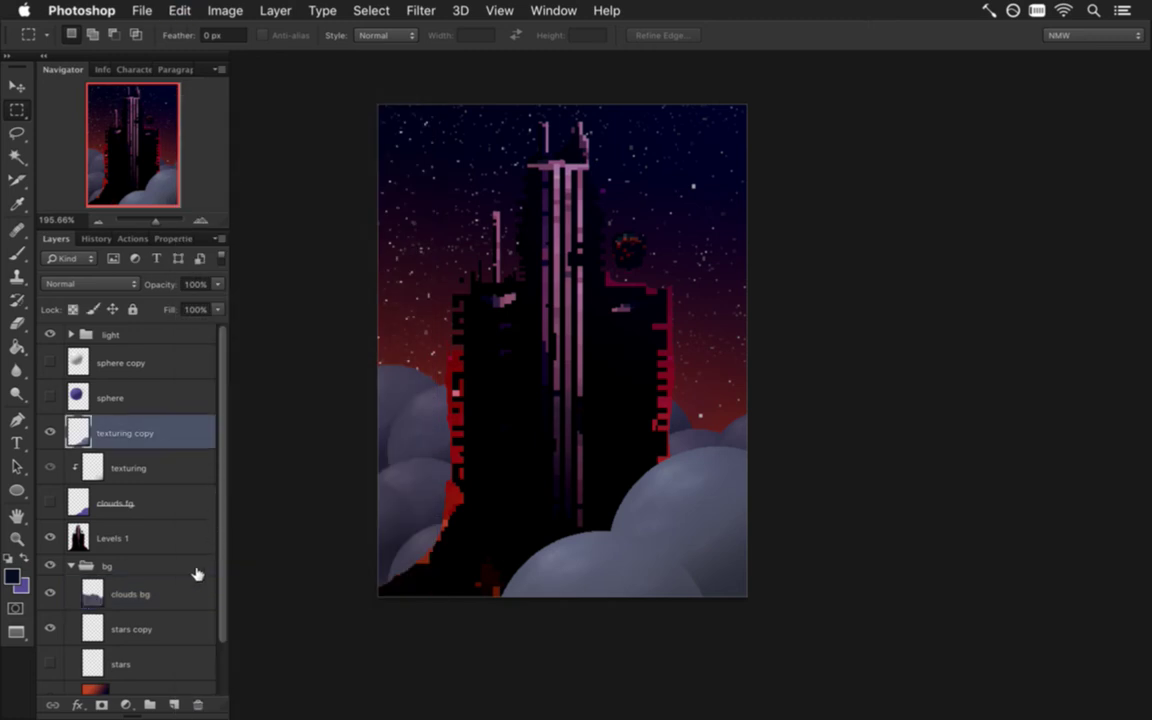
- Rename the texturing copy layer as clouds fg
click(135, 584)
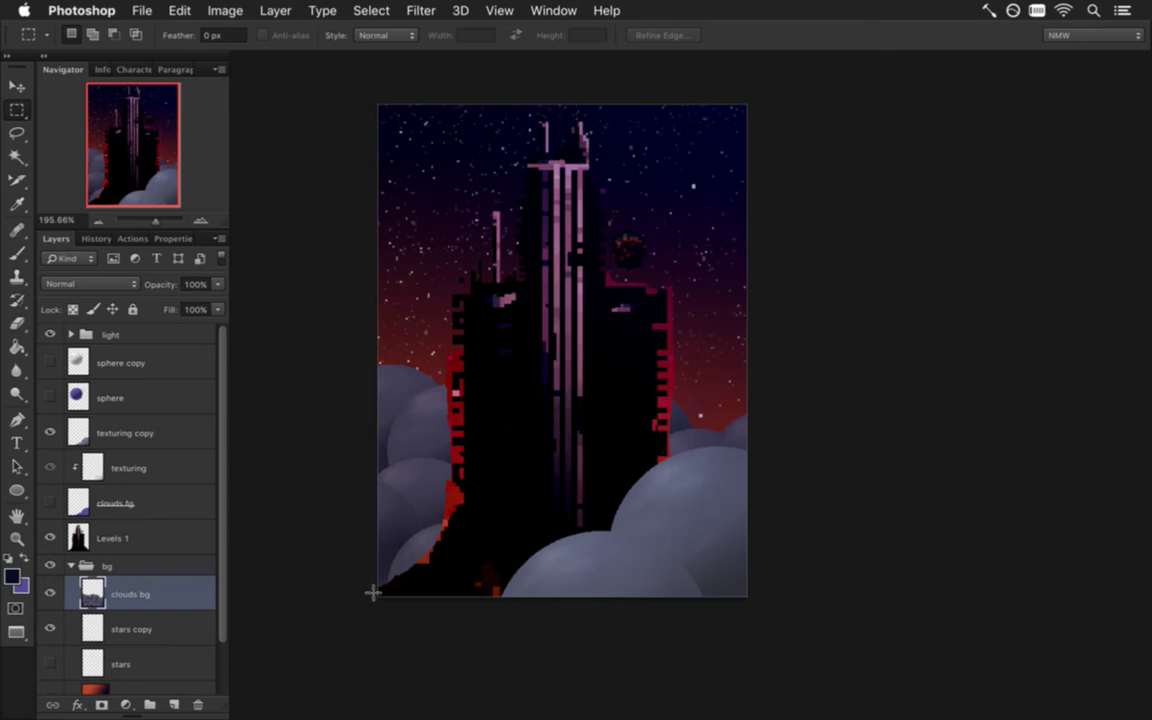
drag(221, 550, 221, 624)
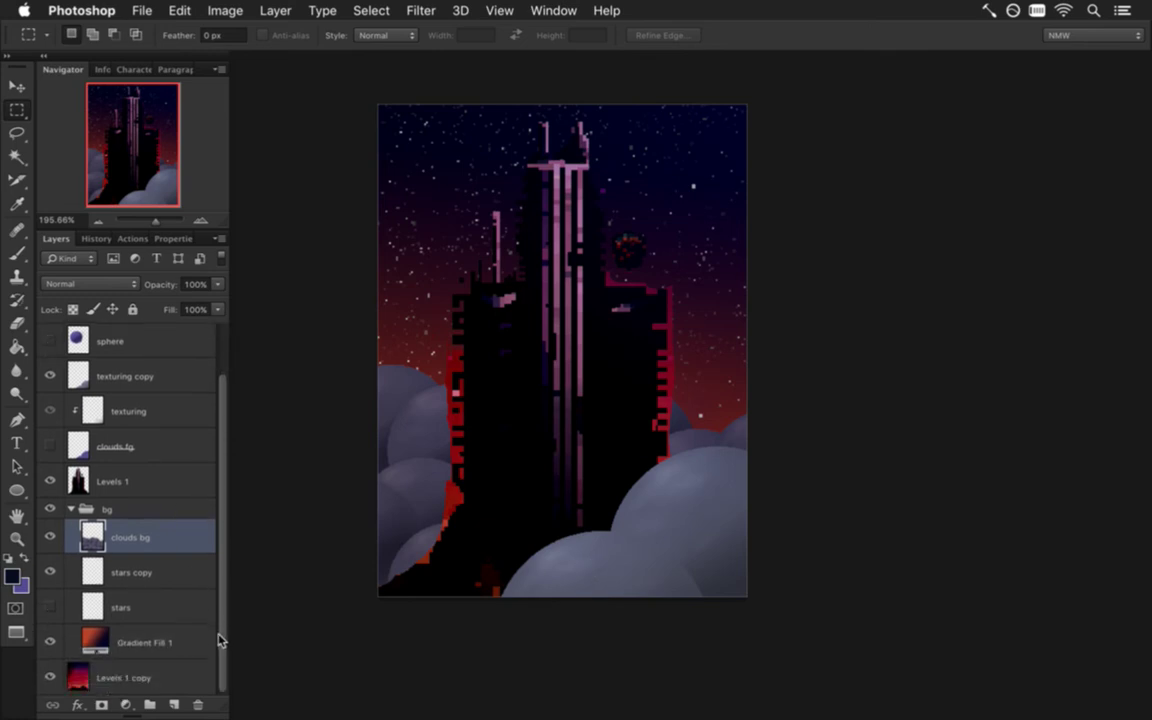
scroll(193, 536, up, 1)
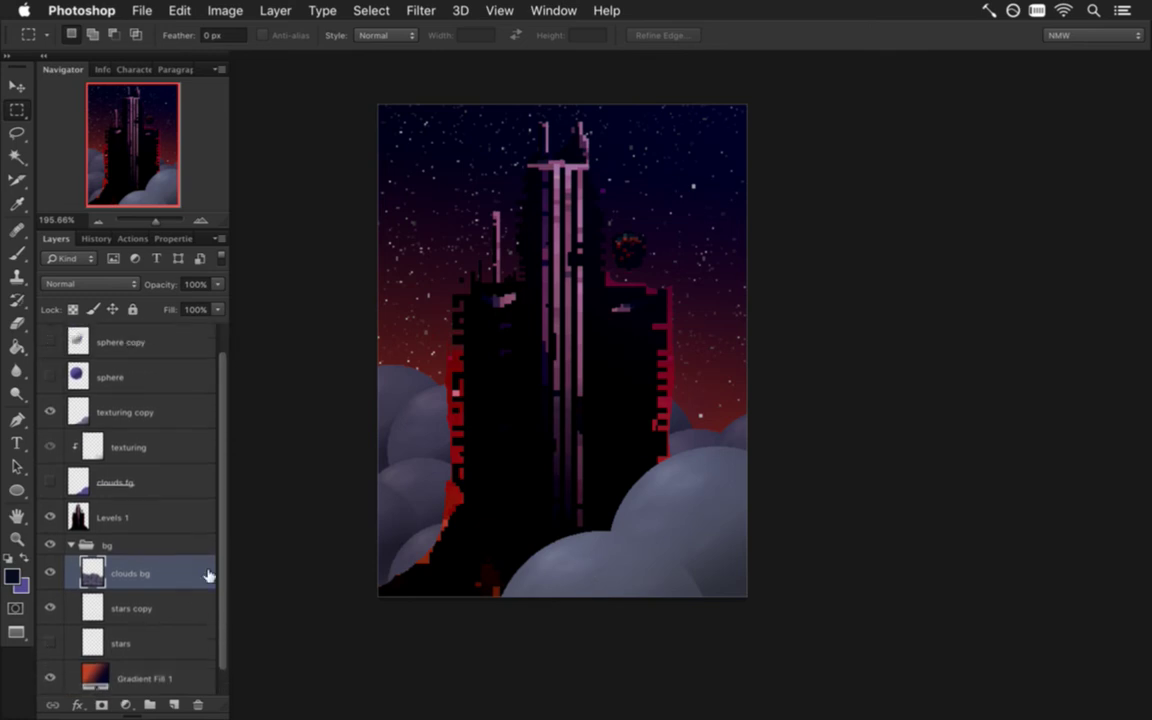
click(80, 412)
double_click(117, 408)
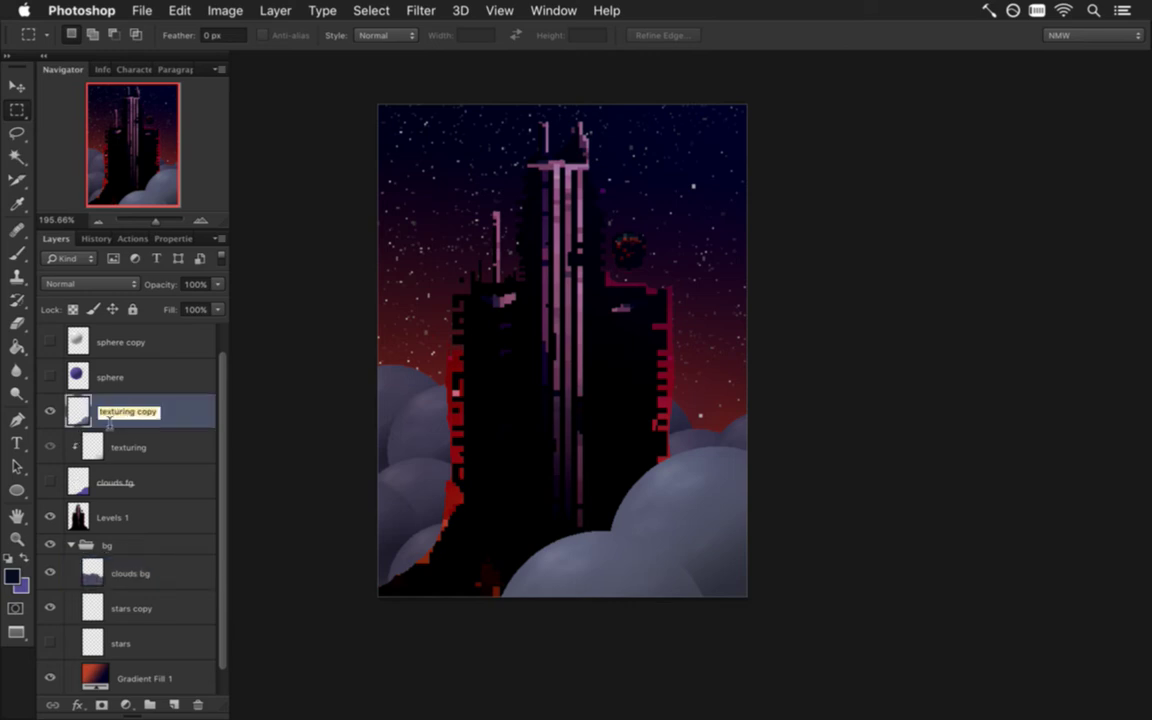
text(ds fg)
key(Return)
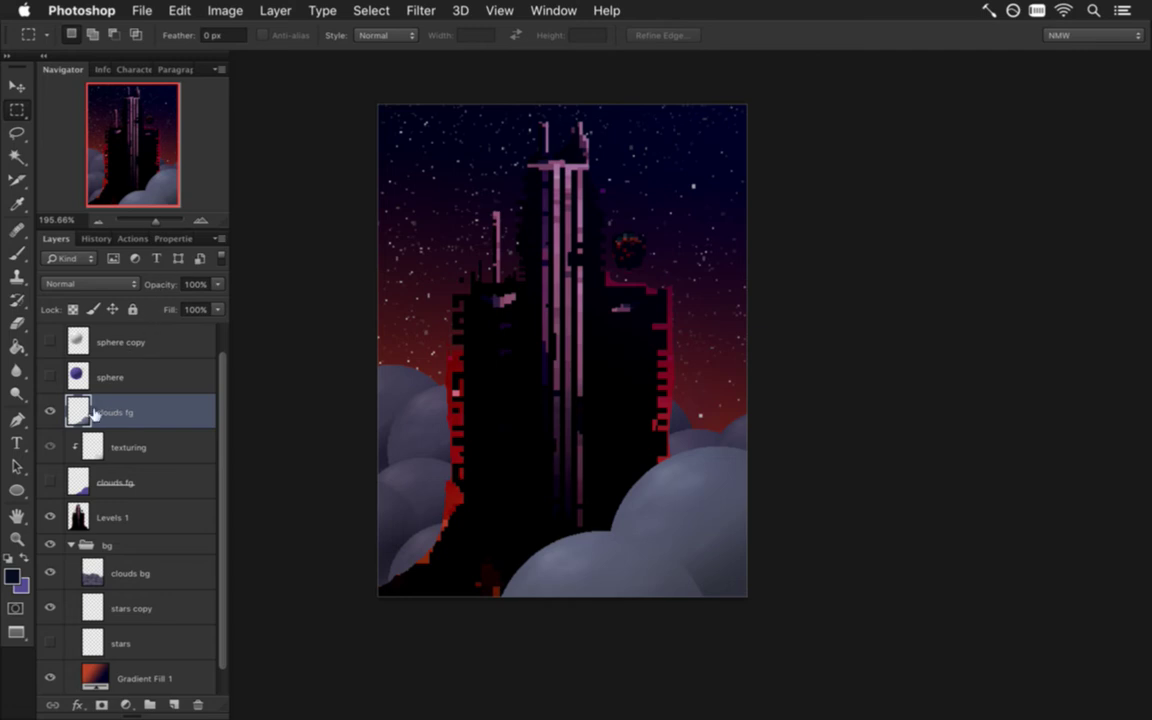
- Delete the hidden old clouds fg layer together with the texturing layer clipped to it
click(140, 447)
shift+click(160, 480)
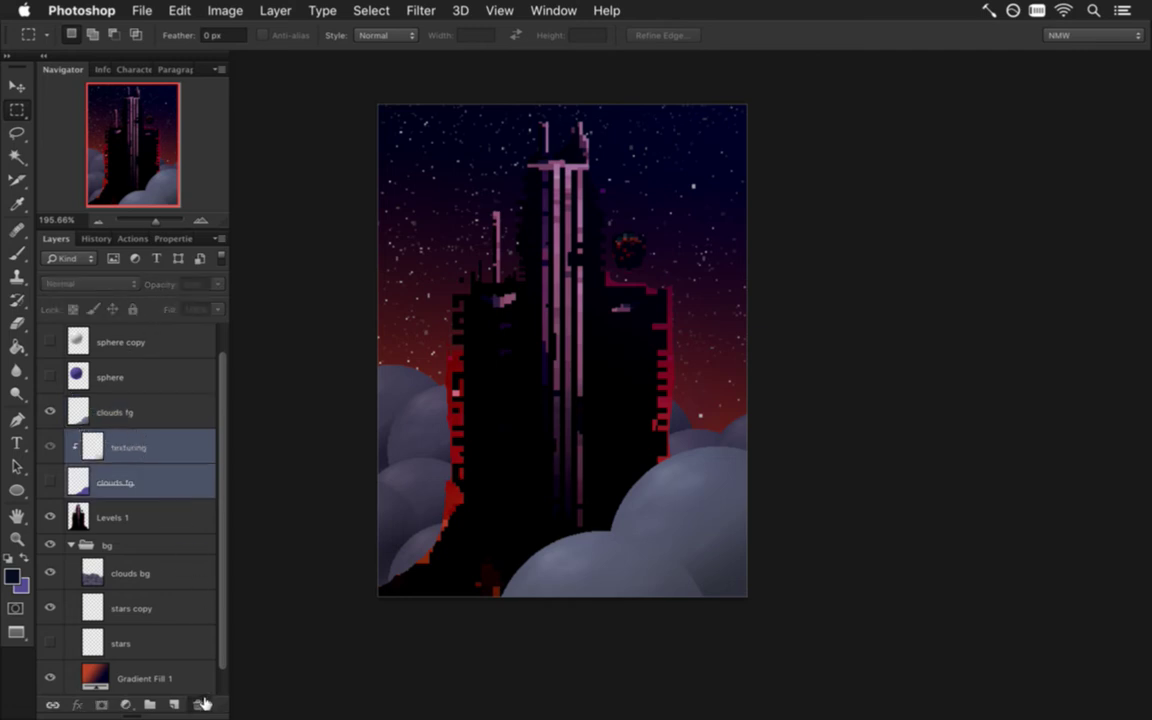
key(Delete)
- Duplicate the clouds fg layer and apply a Gaussian Blur with a radius of about 18 pixels to the copy
click(150, 430)
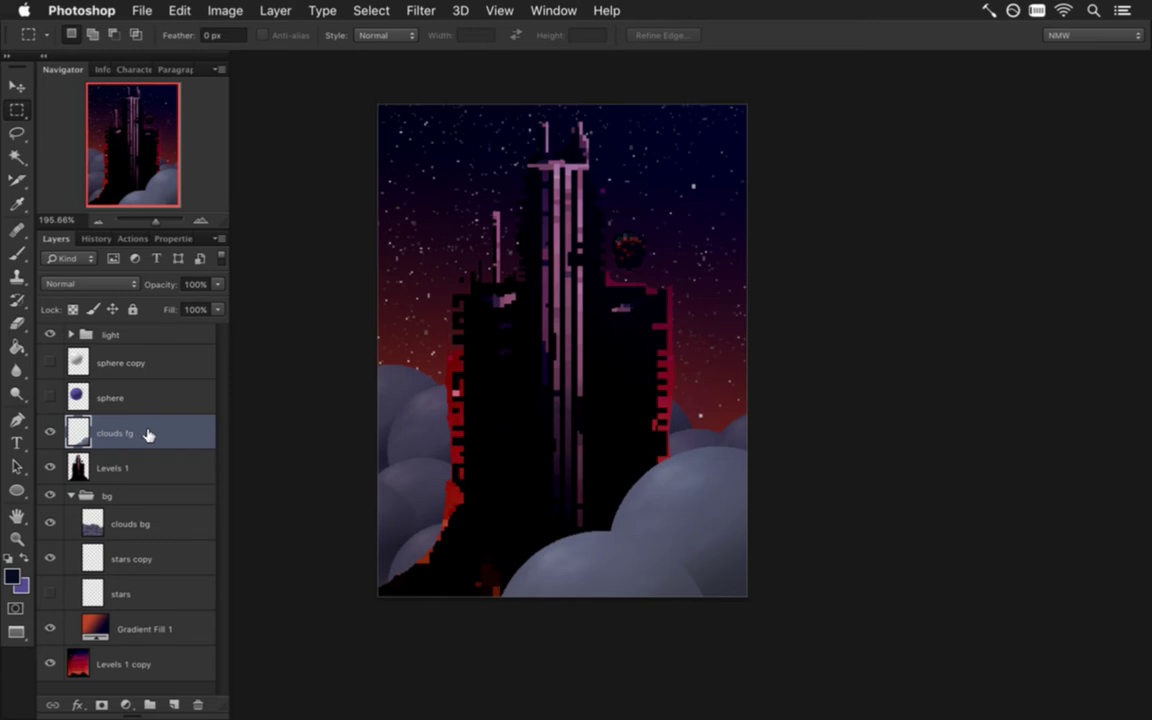
key(super+j)
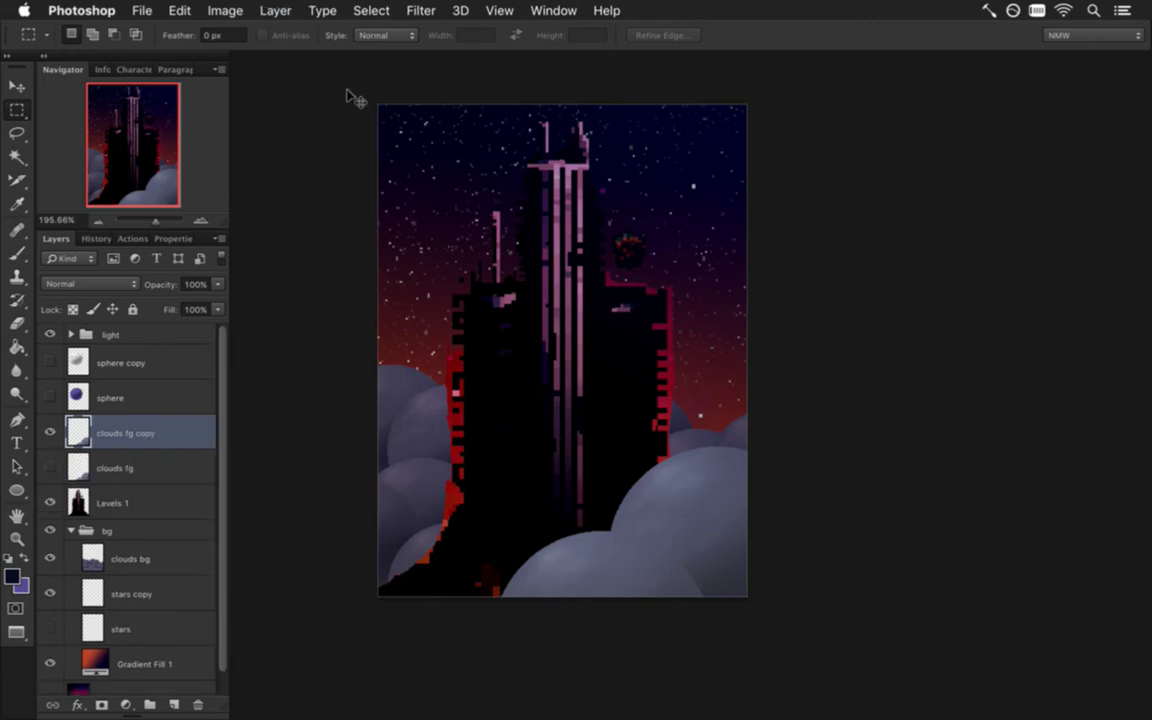
click(421, 10)
mouse_move(560, 221)
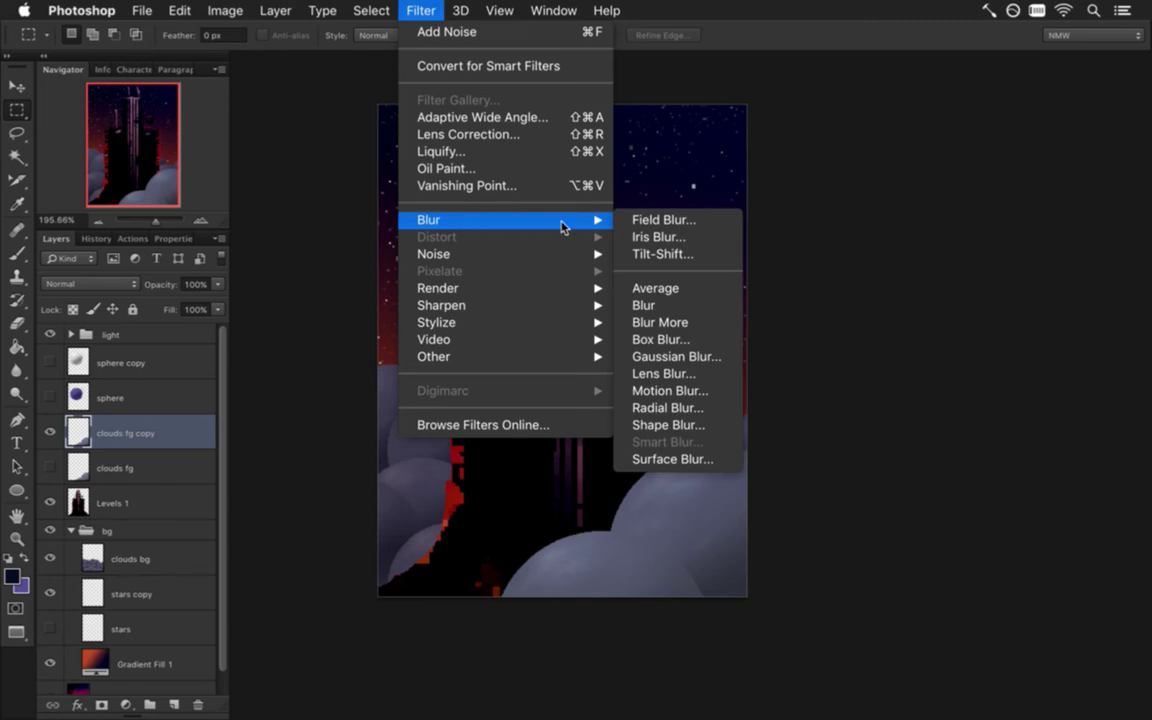
click(700, 354)
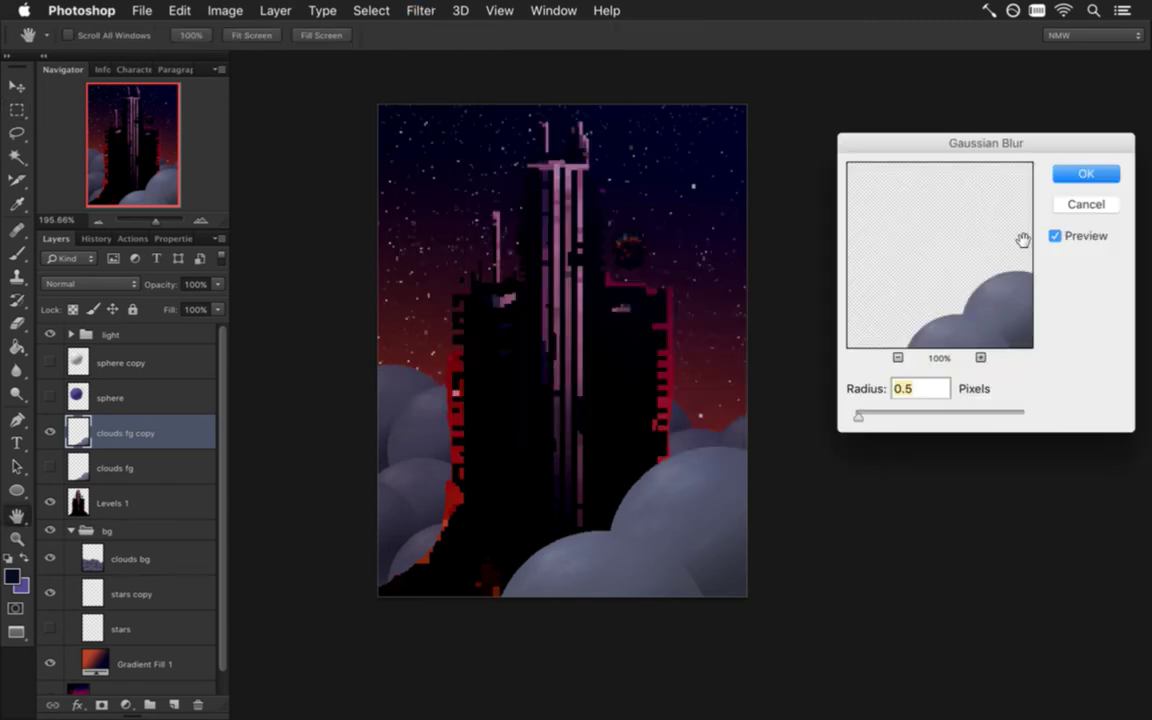
drag(858, 416, 946, 422)
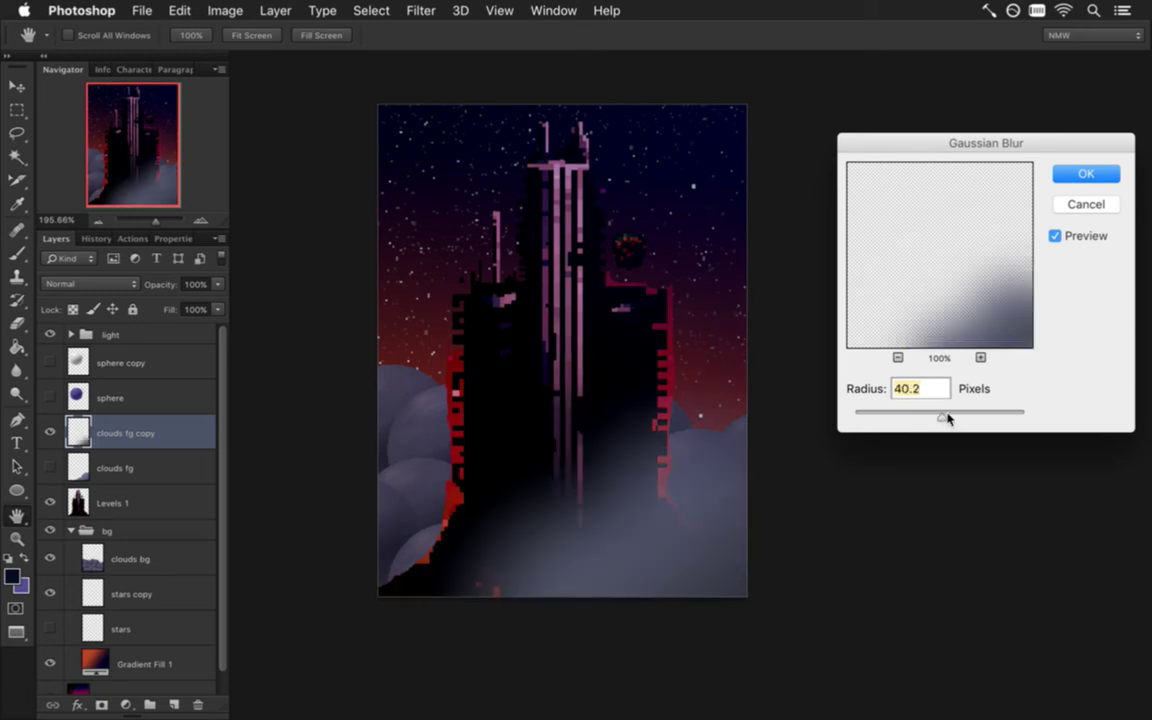
drag(940, 417, 931, 417)
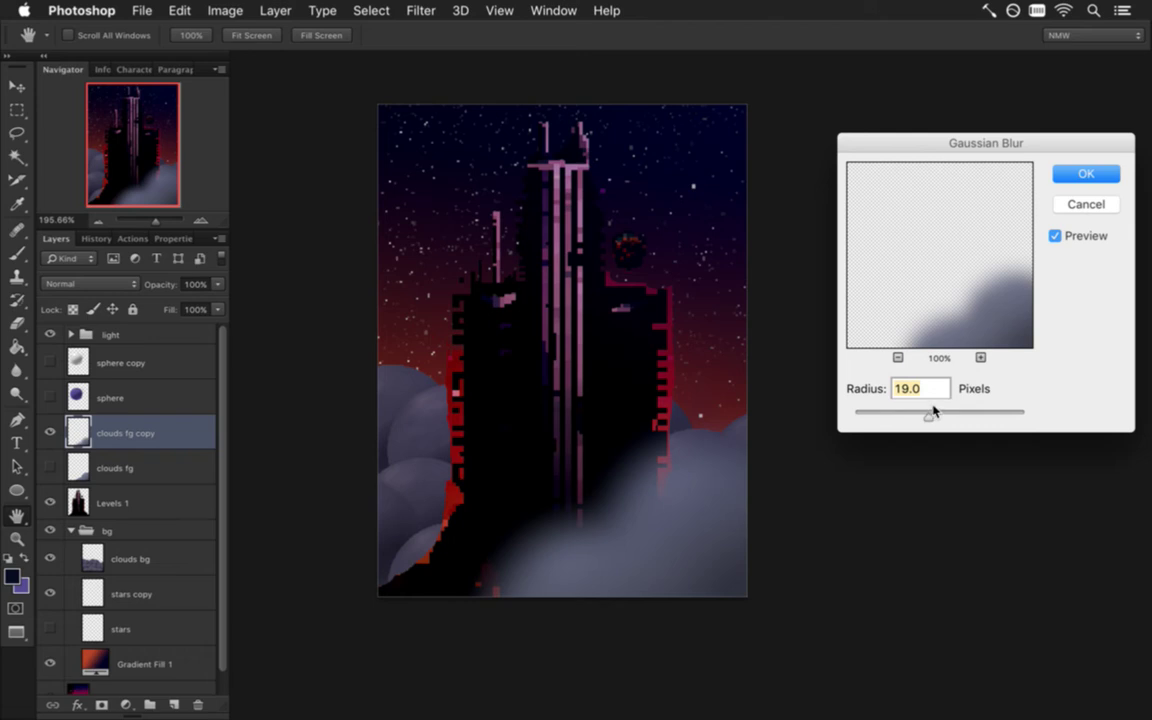
drag(931, 417, 924, 416)
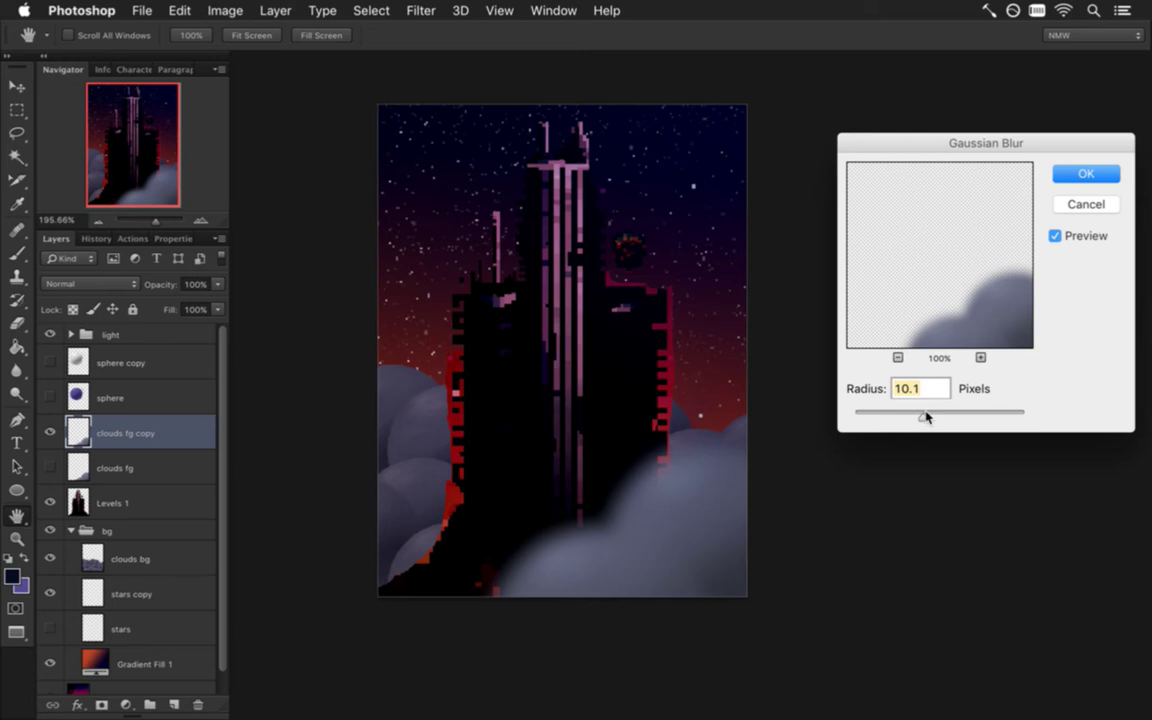
drag(924, 416, 929, 418)
click(1086, 175)
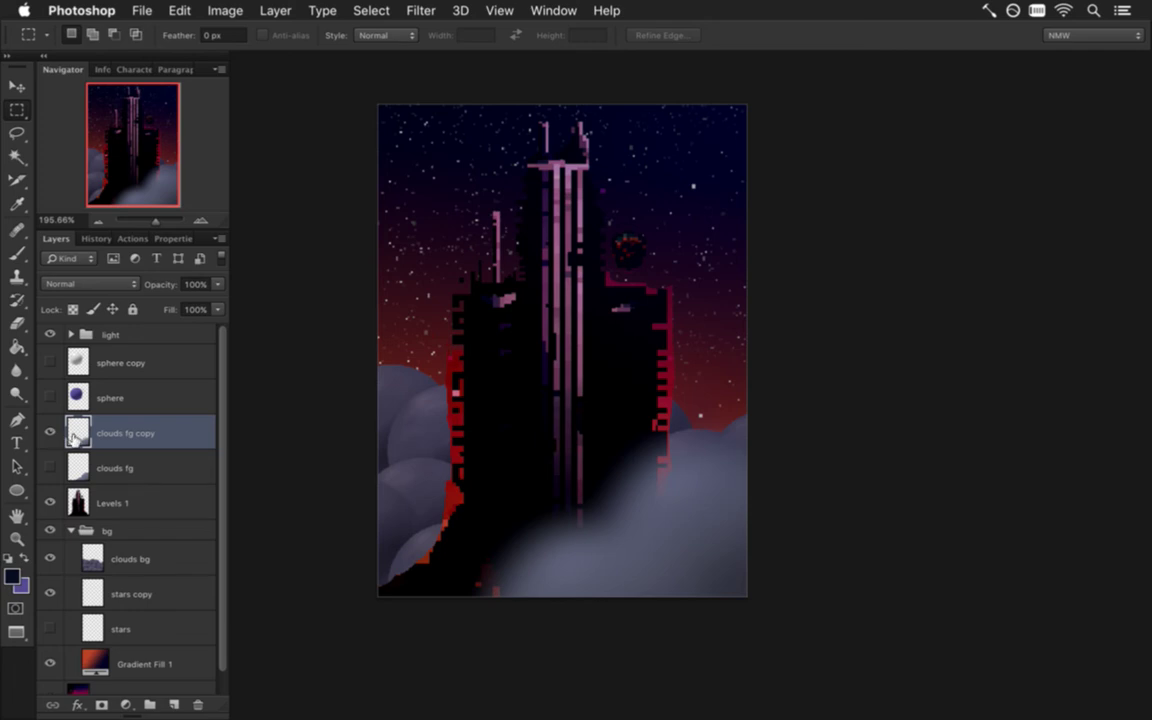
- Show the original clouds fg layer together with its blurred copy and set the original's opacity to 55%
click(51, 467)
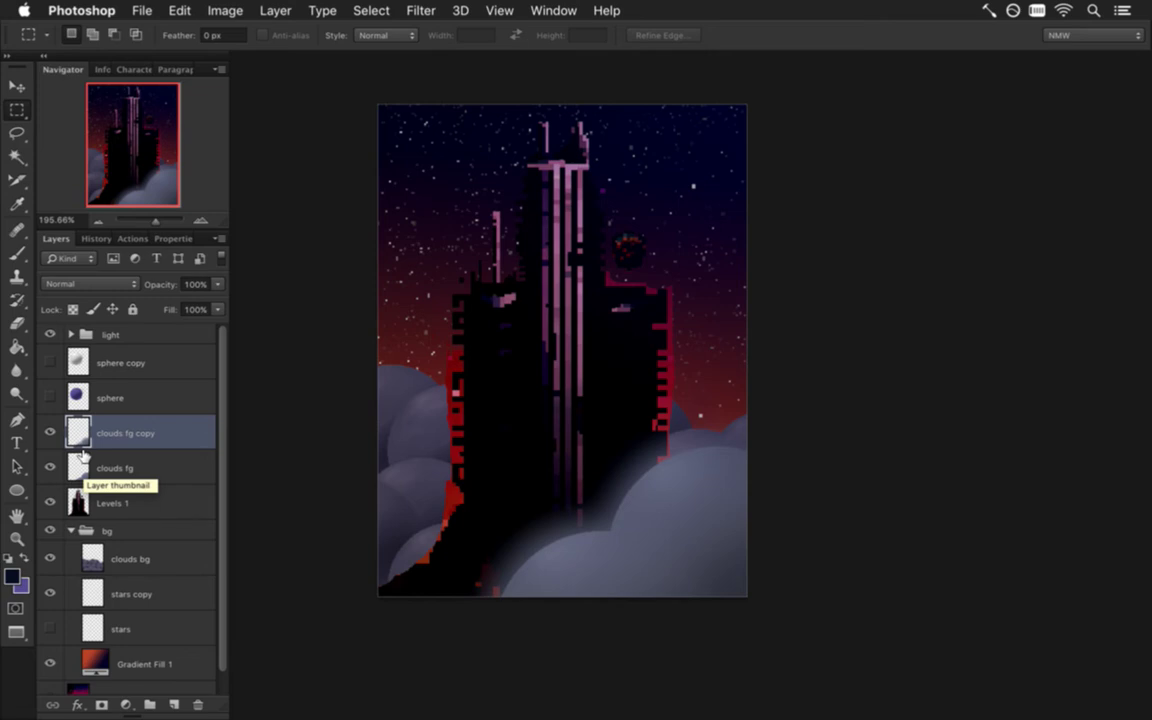
click(81, 458)
click(219, 287)
drag(198, 305, 184, 305)
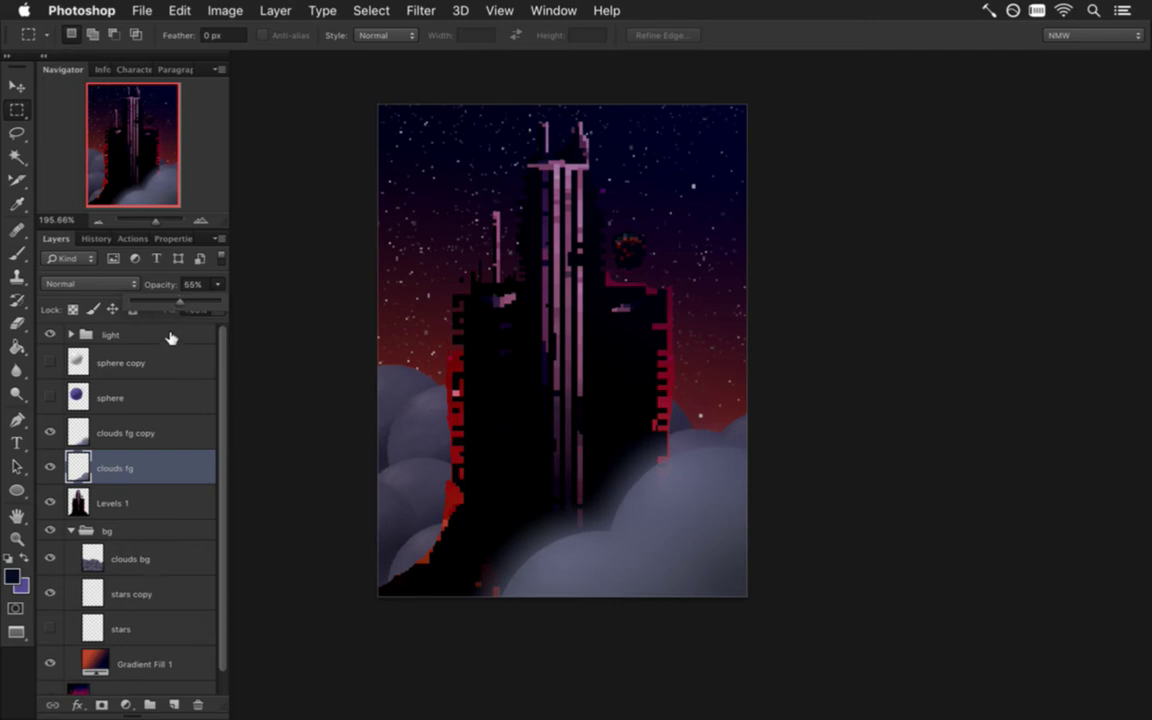
click(155, 283)
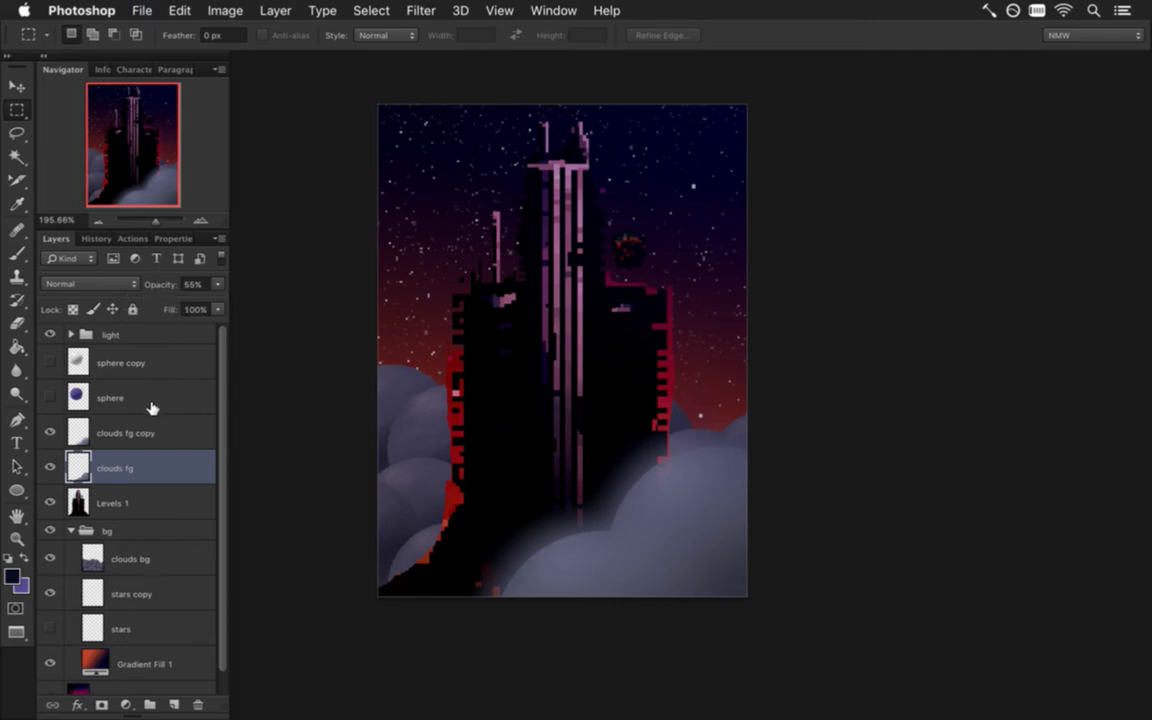
- Duplicate the clouds bg layer and apply a Gaussian Blur with a 9.7-pixel radius to the copy
scroll(224, 420, down, 1)
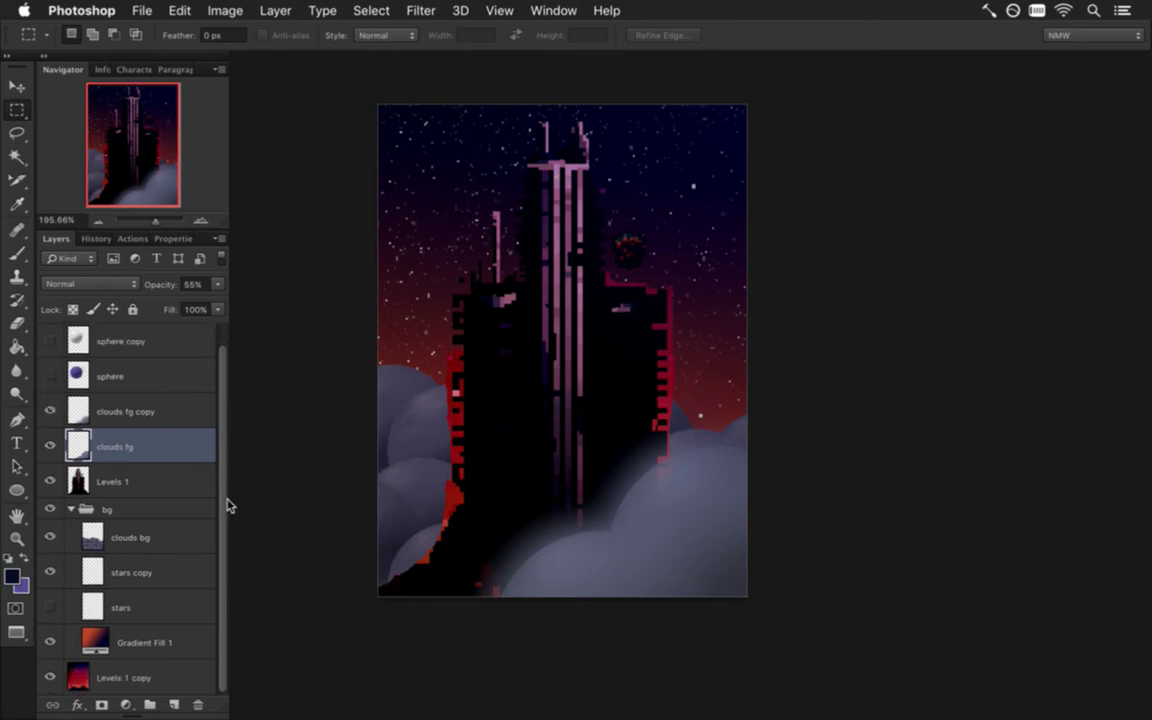
click(160, 540)
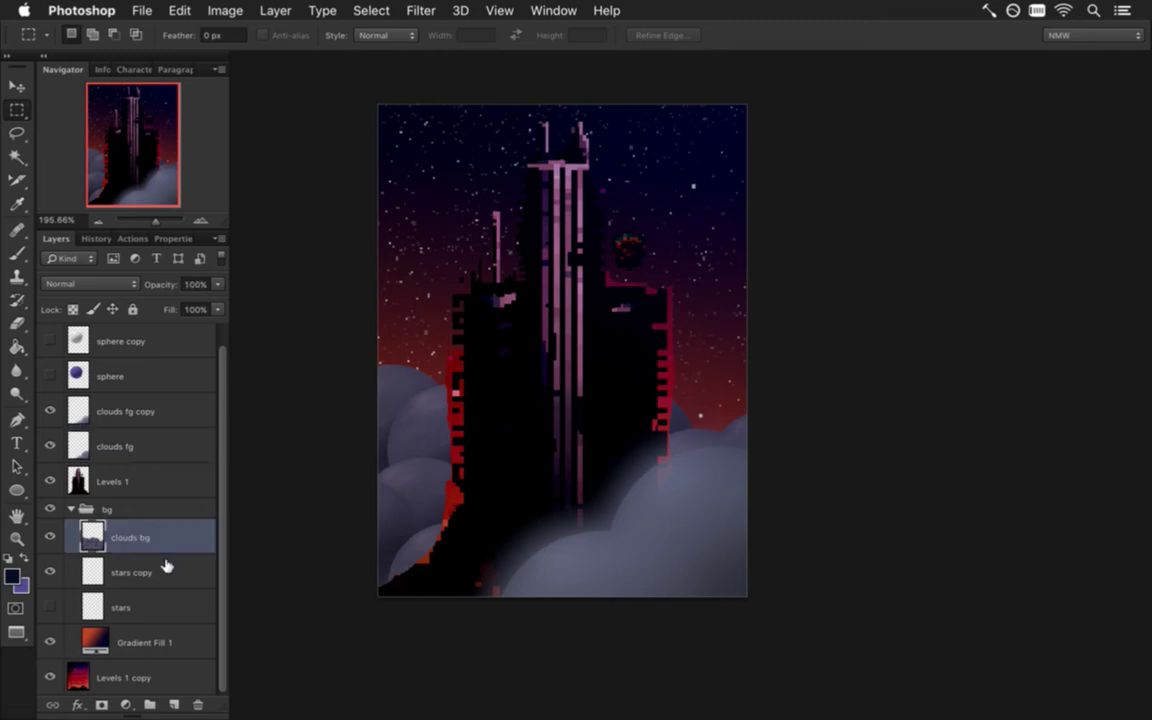
key(super+j)
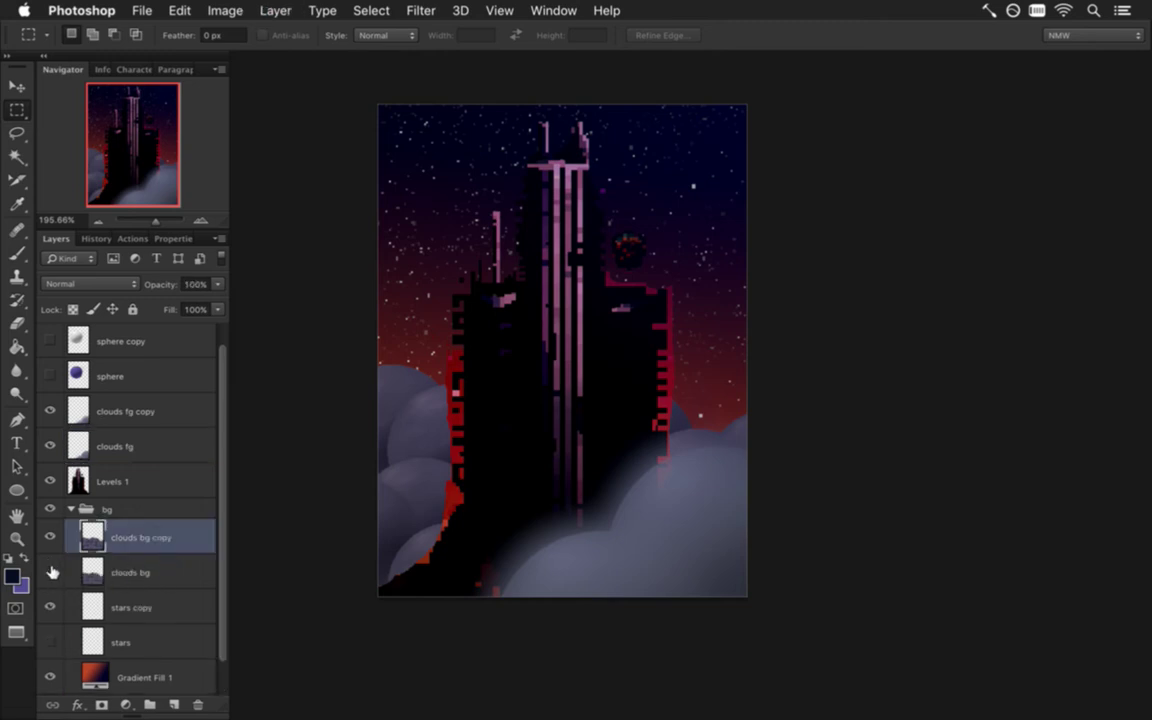
click(420, 10)
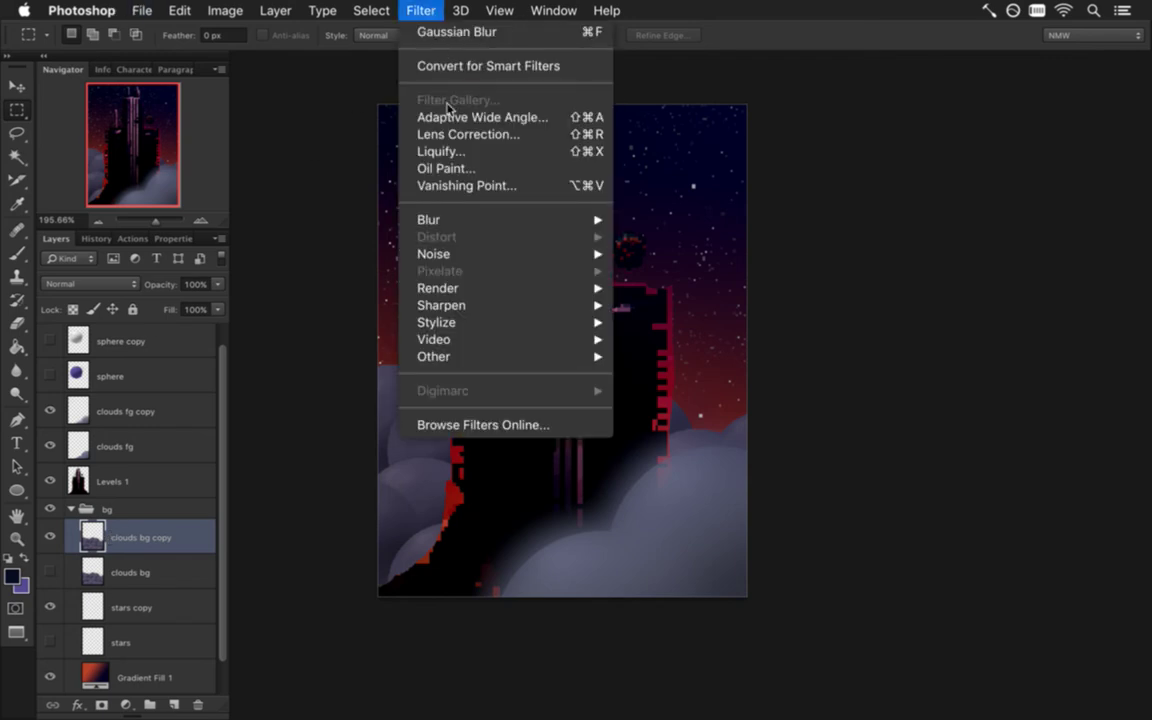
mouse_move(504, 220)
click(690, 355)
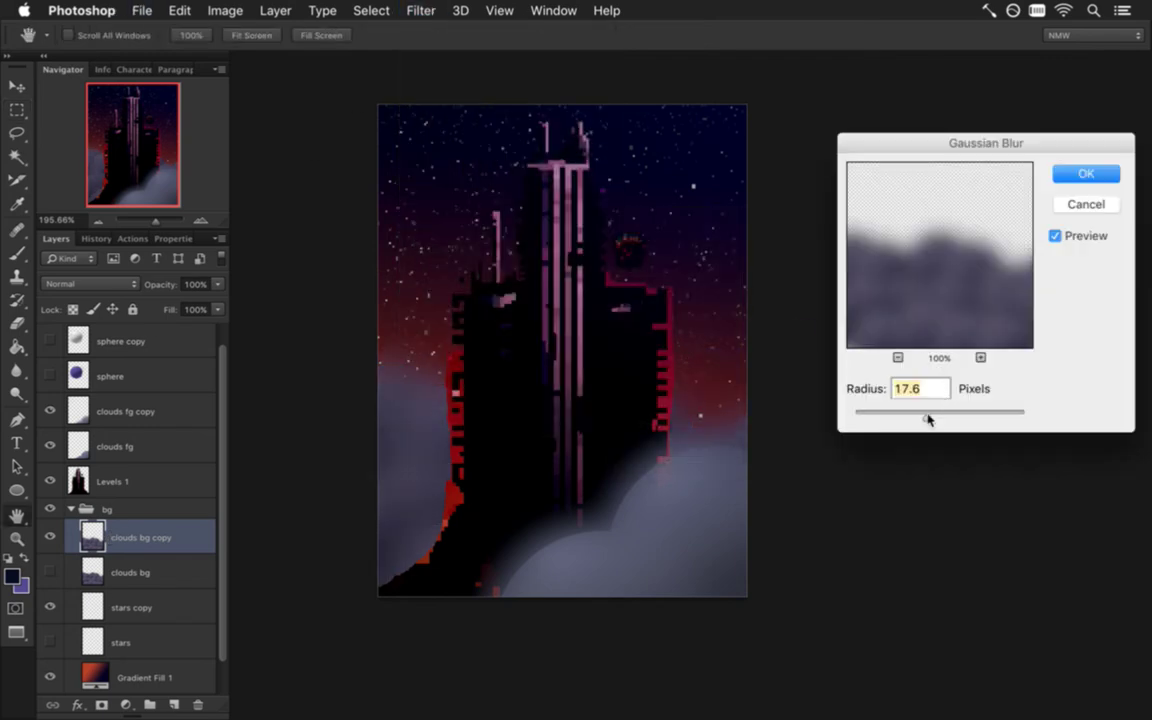
drag(927, 418, 922, 420)
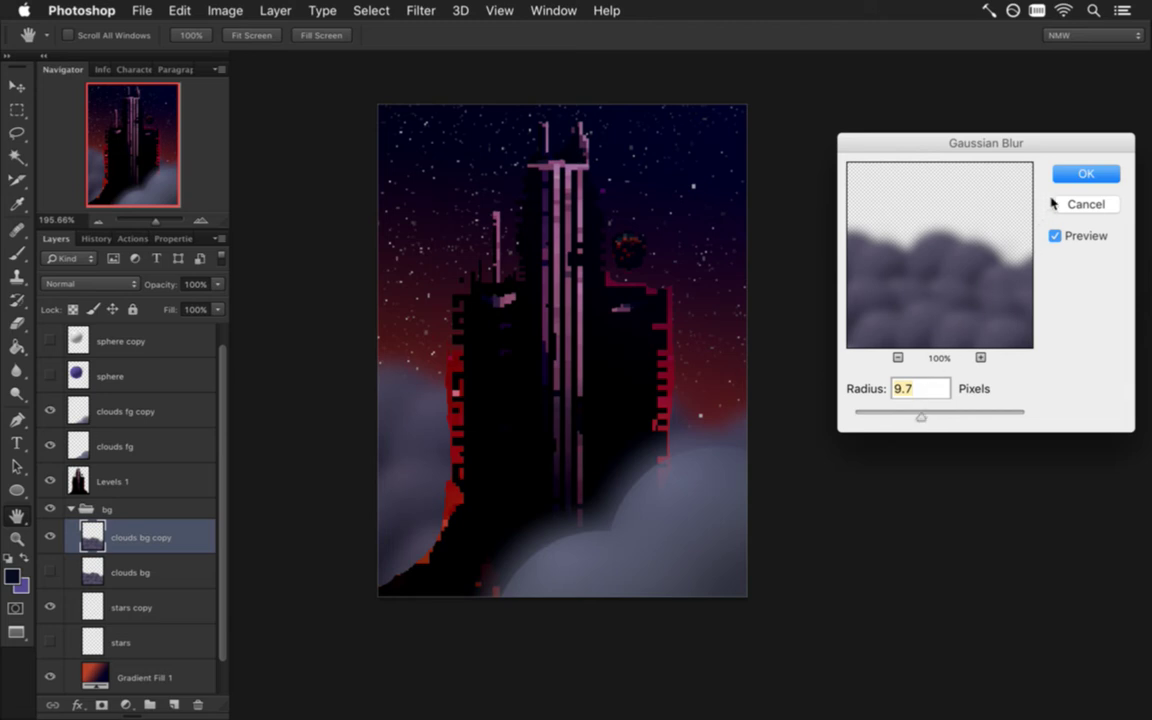
key(Return)
key(m)
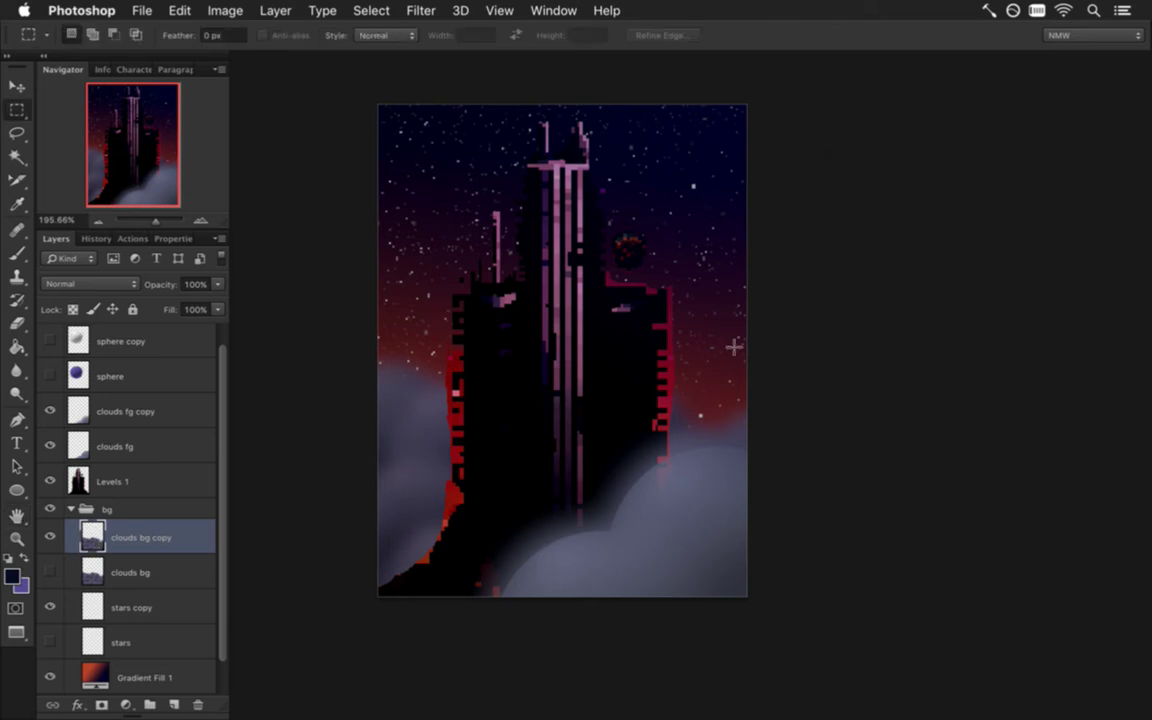
- Show the original clouds bg layer beneath its blurred copy and set the original's opacity to 57%
click(51, 571)
click(82, 573)
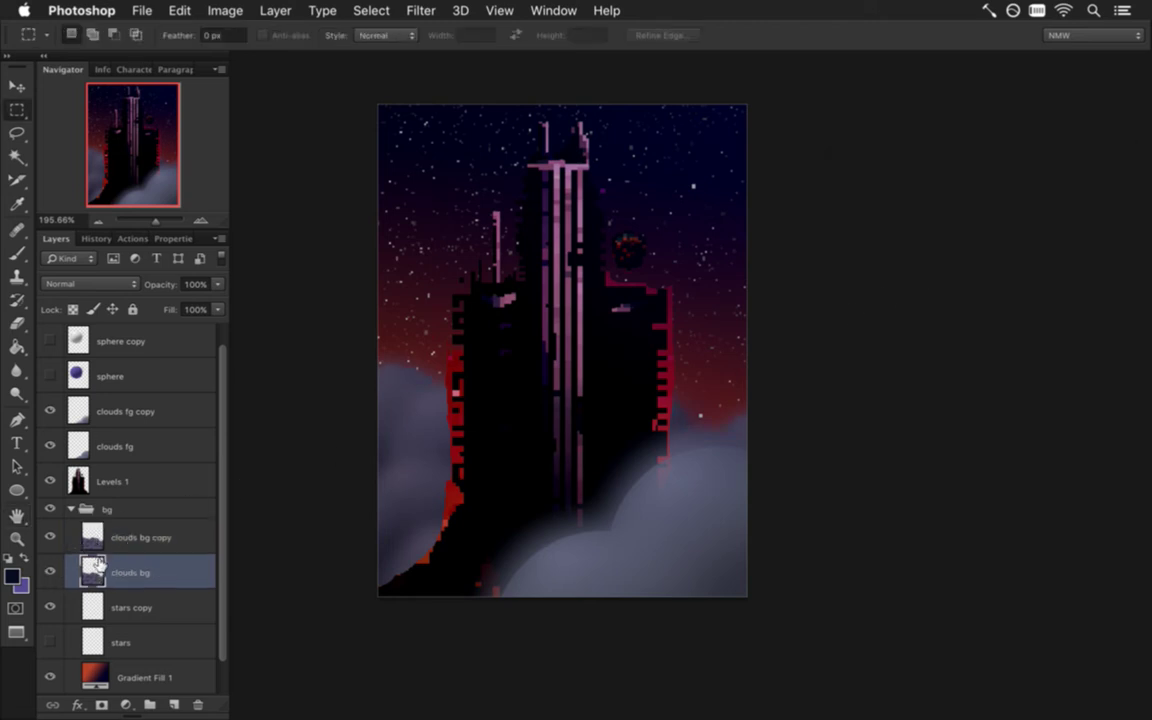
click(217, 284)
mouse_move(198, 304)
mouse_down()
mouse_move(152, 301)
mouse_move(178, 302)
mouse_up()
- Compare both stacking orders of the background cloud layers, leaving clouds bg directly above clouds bg copy
drag(96, 572, 101, 523)
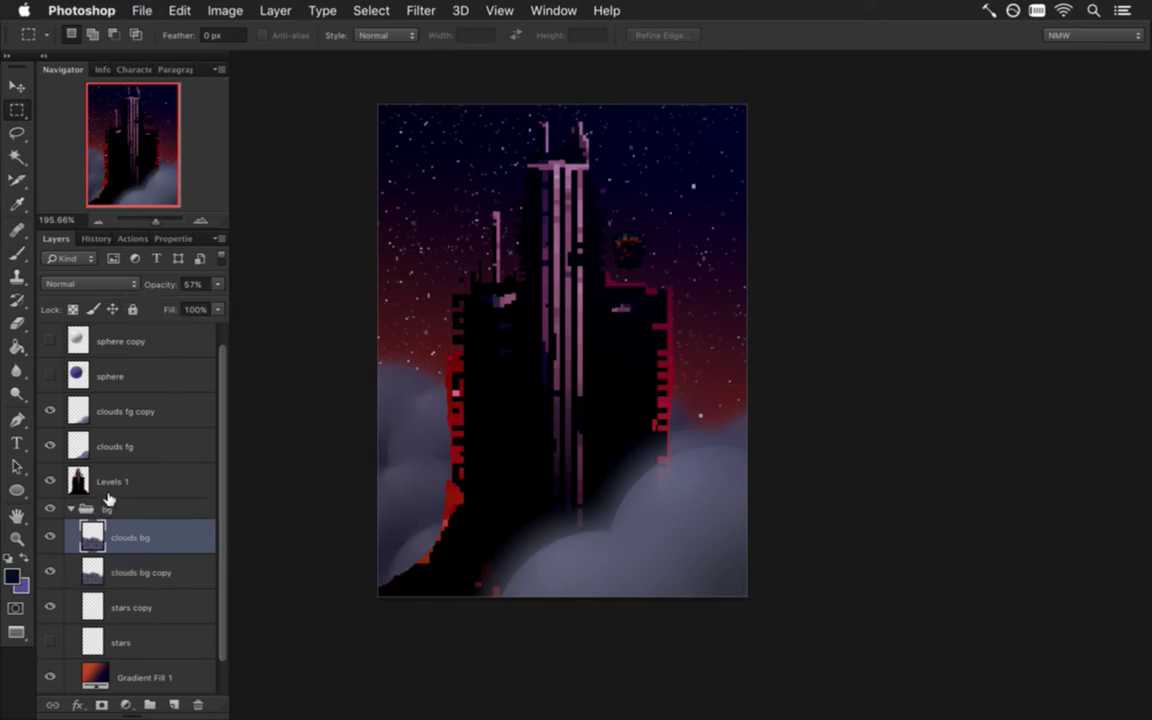
drag(97, 580, 112, 571)
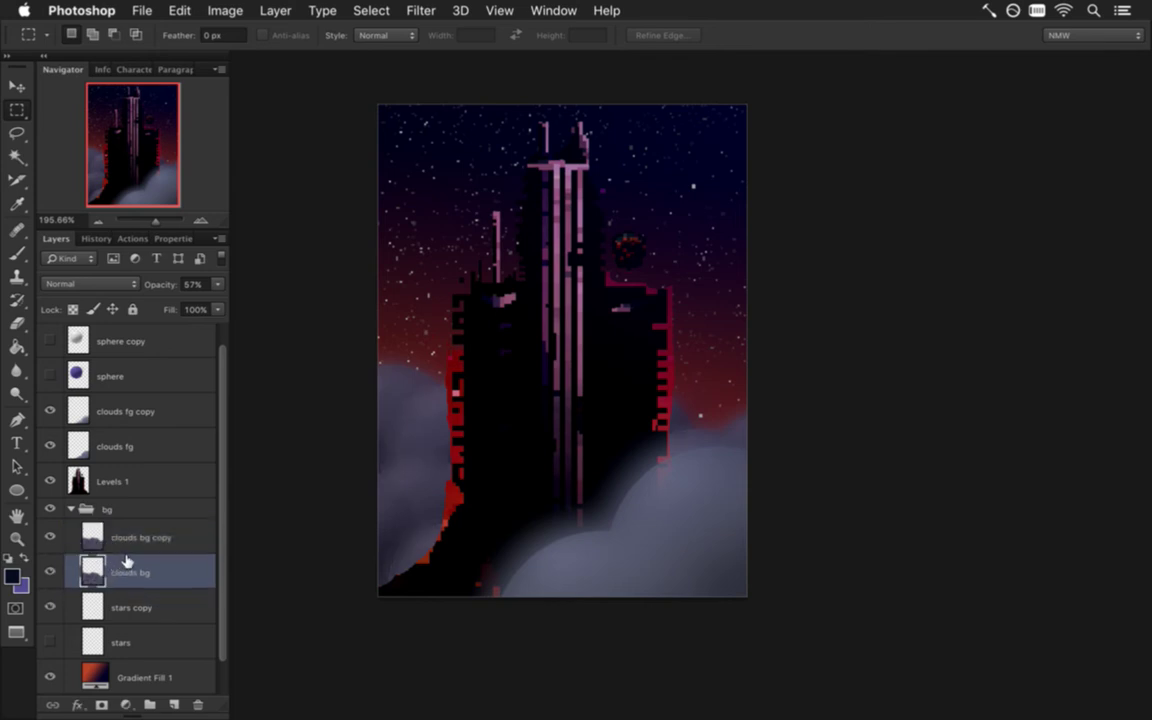
drag(100, 556, 112, 531)
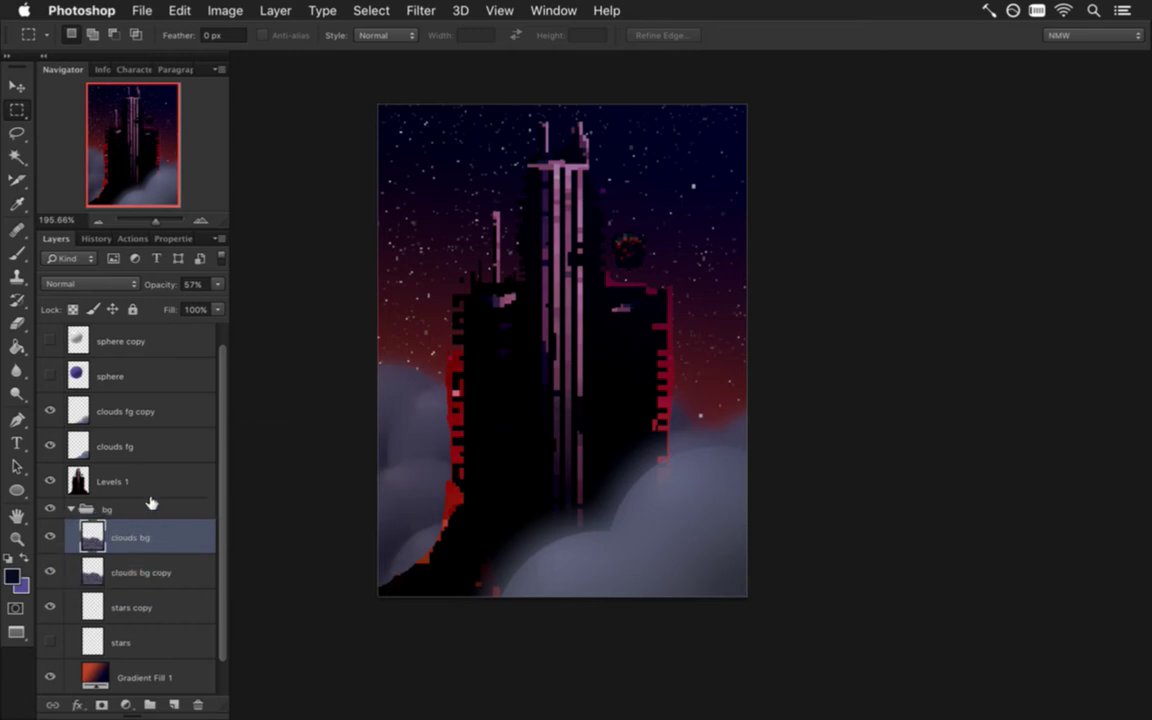
click(217, 284)
click(163, 319)
- Move the clouds fg layer above clouds fg copy and lower its opacity slightly
click(130, 446)
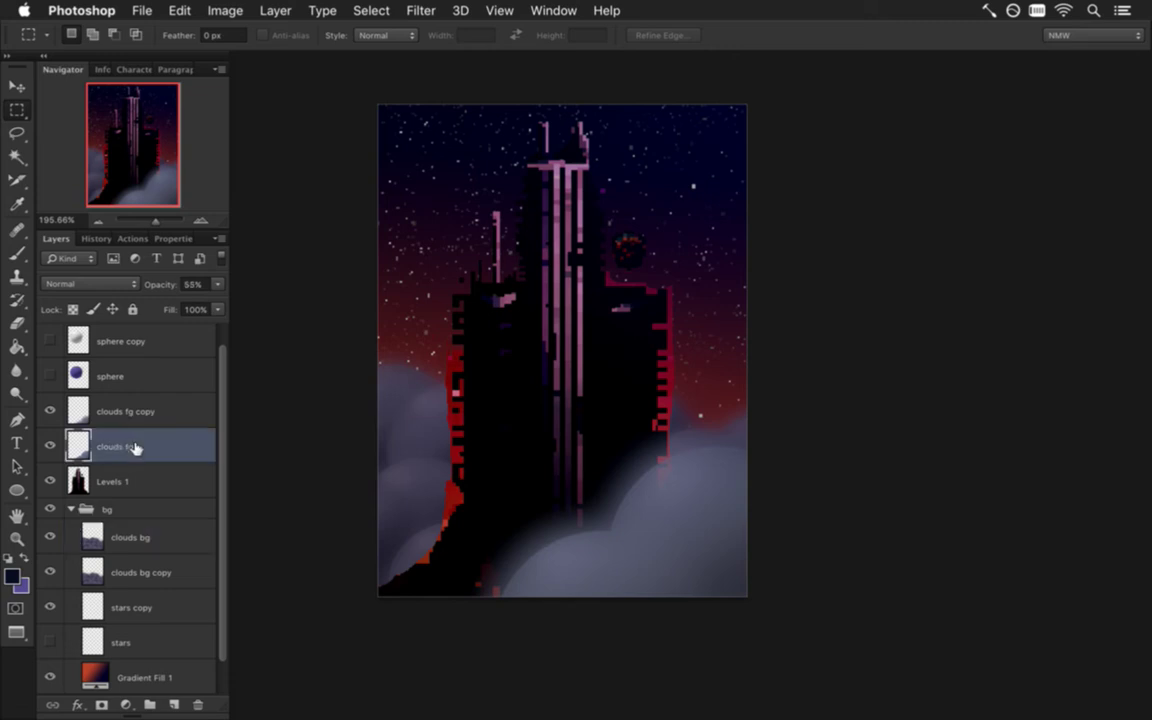
drag(97, 432, 103, 397)
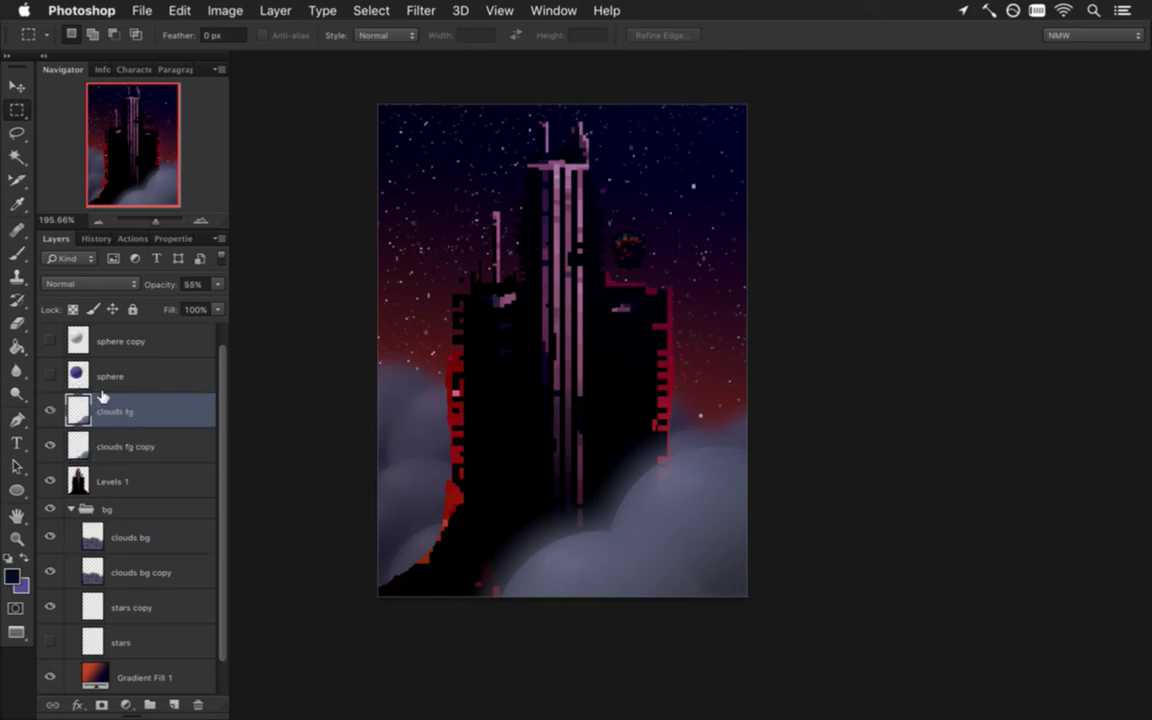
click(217, 284)
drag(179, 306, 168, 306)
- Create a new layer above clouds fg and set the foreground color to bright yellow #fff839
click(174, 703)
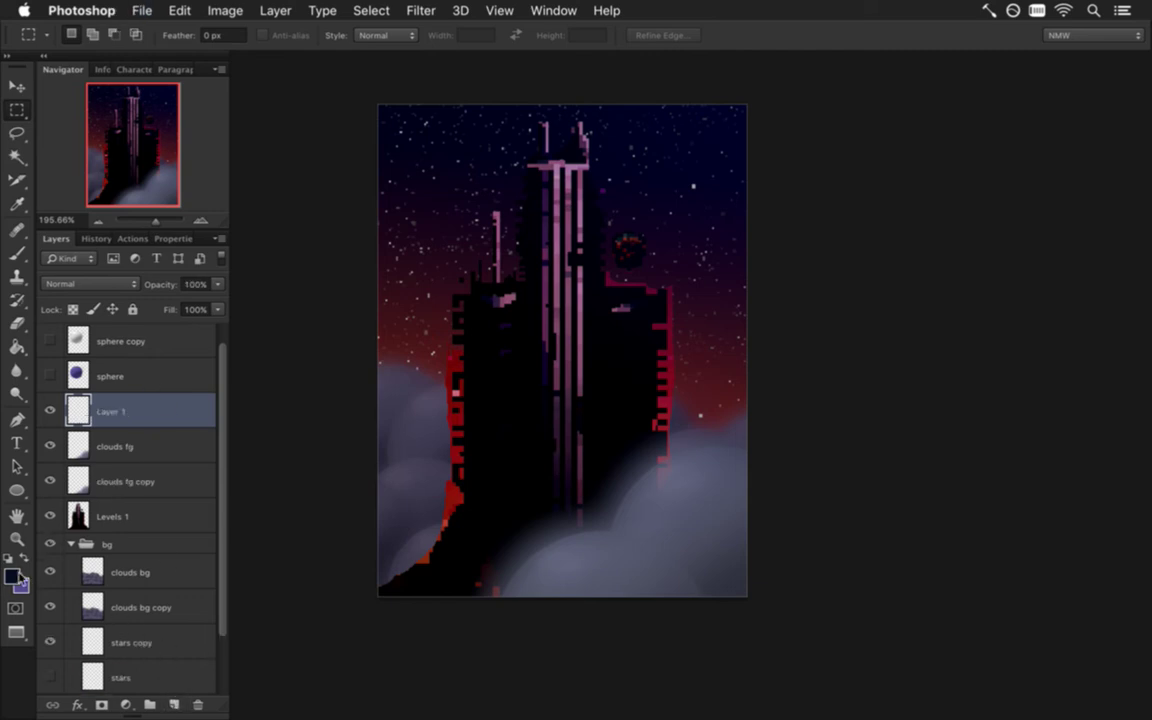
click(13, 575)
drag(681, 392, 699, 373)
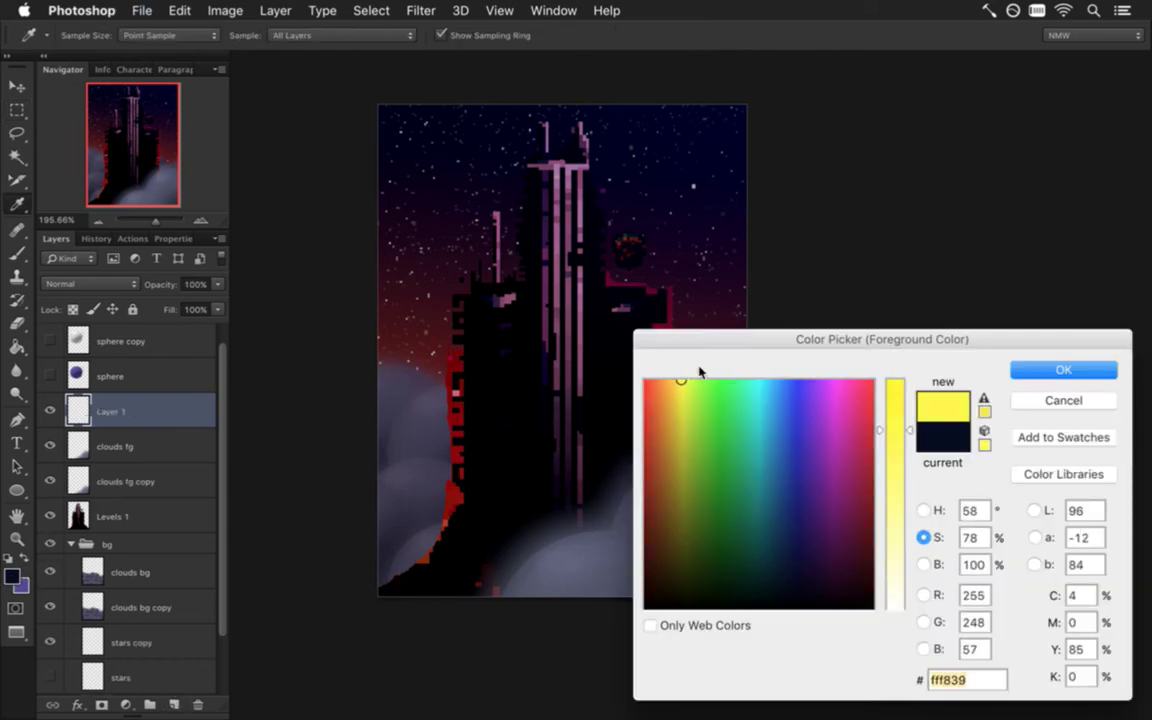
click(1015, 370)
- Handwrite "BRB" across the upper part of the tower with a 3-pixel Pencil, ending in a looping squiggle down to the foreground clouds
key(b)
key([)
key([)
key([)
key([)
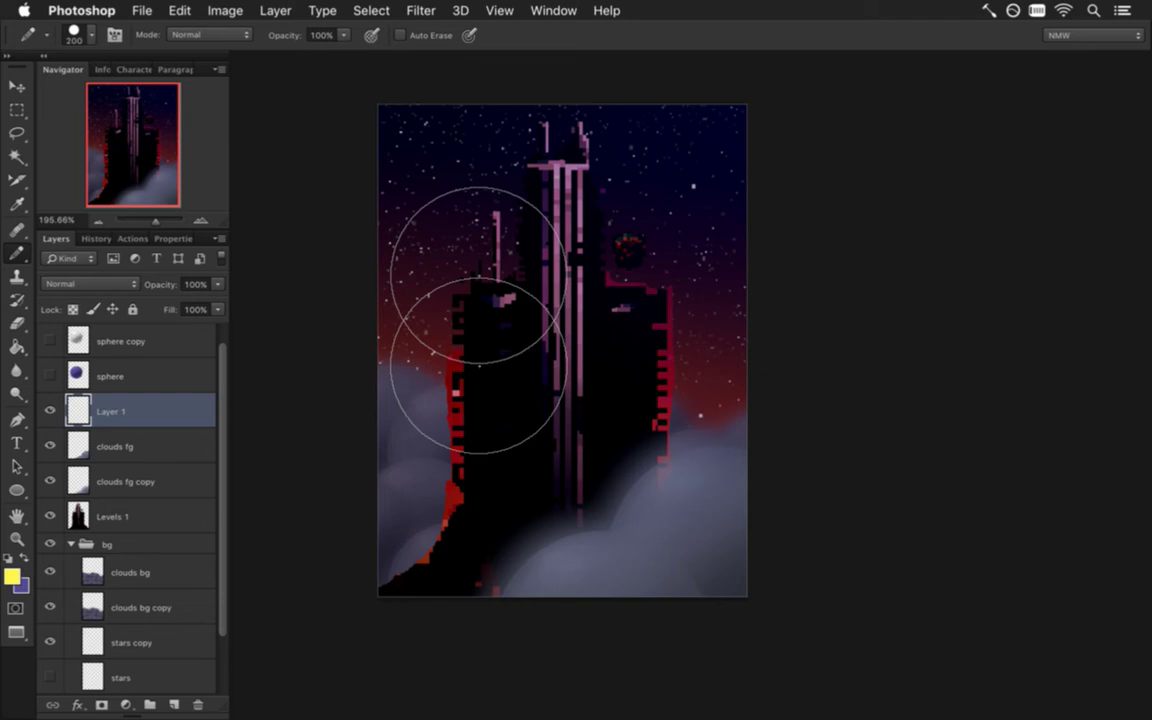
key([)
key([)
key([)
key([)
key([)
key([)
drag(420, 185, 435, 274)
drag(420, 185, 430, 302)
drag(505, 236, 506, 246)
drag(500, 195, 500, 295)
drag(500, 200, 560, 350)
mouse_move(578, 210)
mouse_down()
mouse_move(583, 300)
mouse_move(665, 215)
mouse_move(675, 545)
mouse_move(690, 550)
mouse_up()
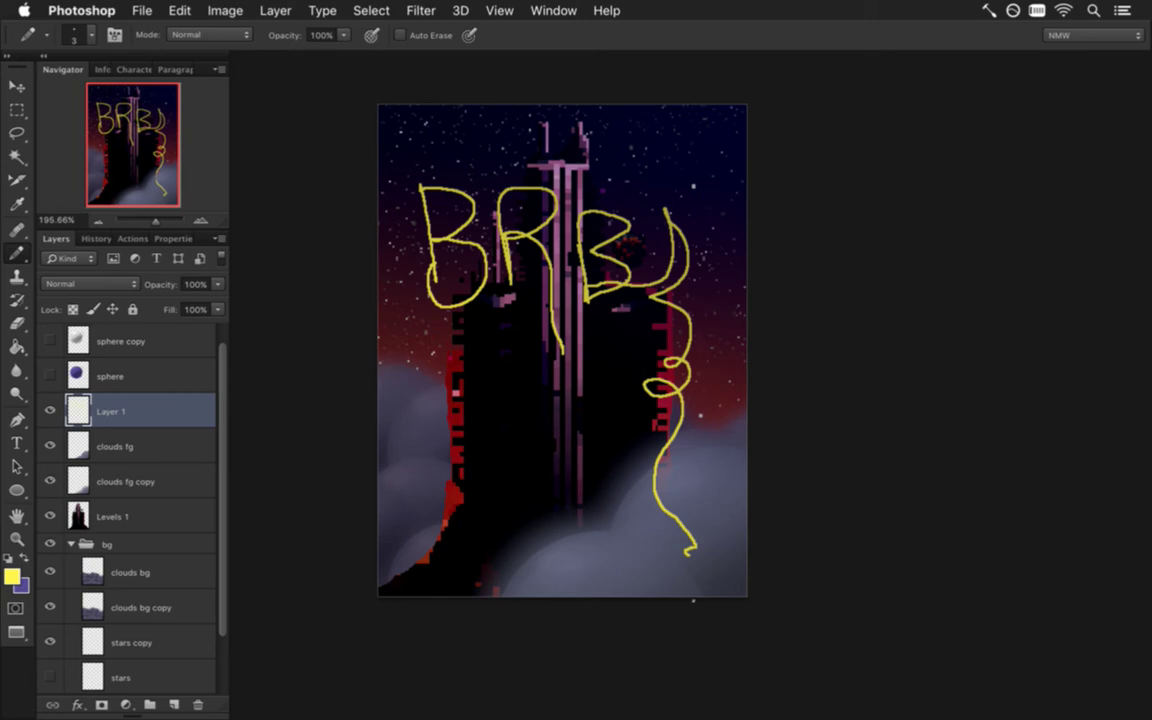
- Switch to Gameshow to check the recording window, minimize that window, and return to Photoshop
key(super+Tab)
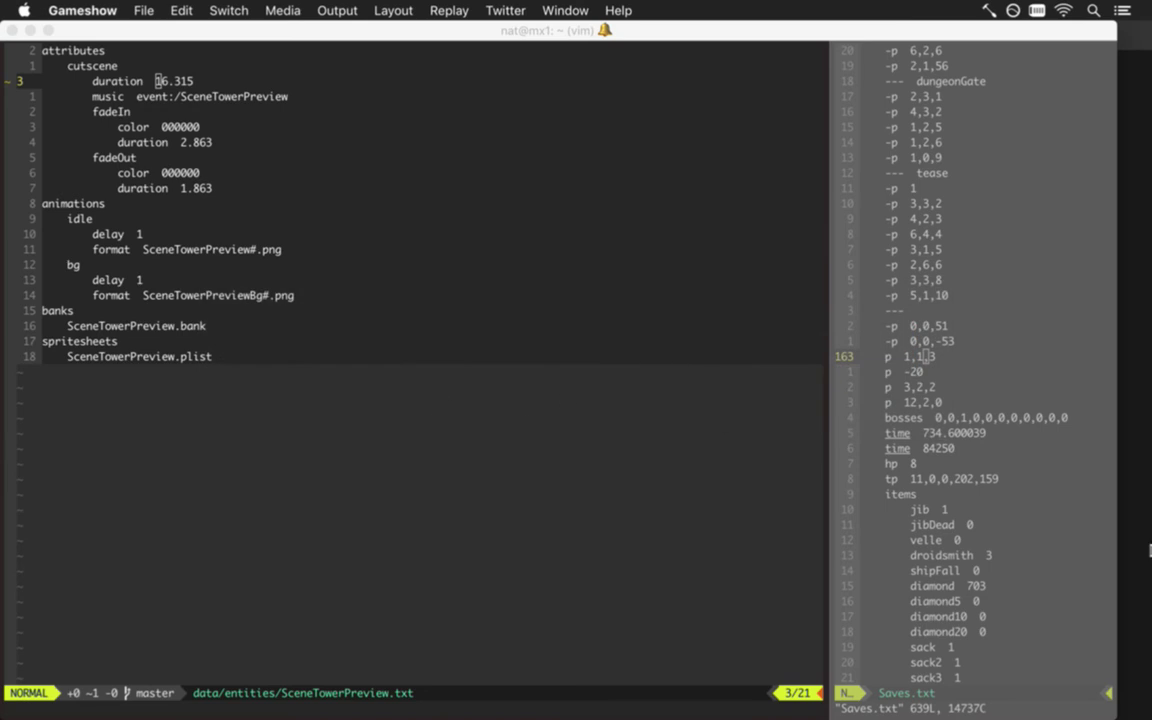
mouse_move(1148, 527)
click(1135, 478)
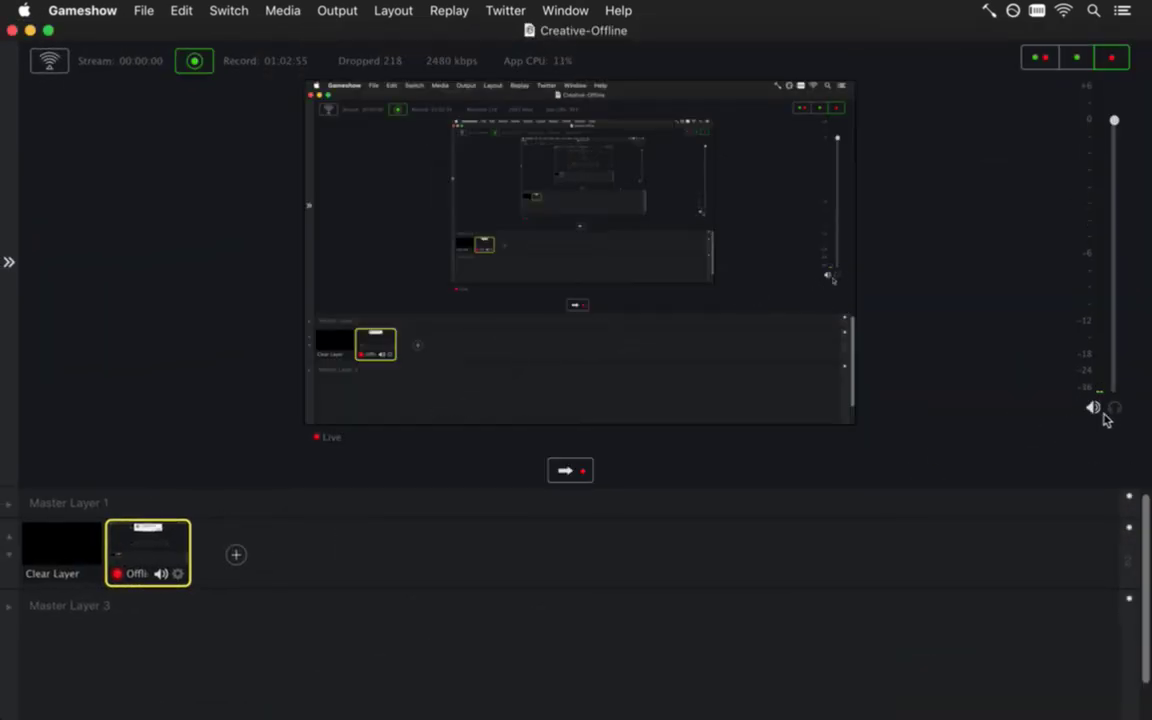
click(30, 30)
key(super+Tab)
click(398, 390)
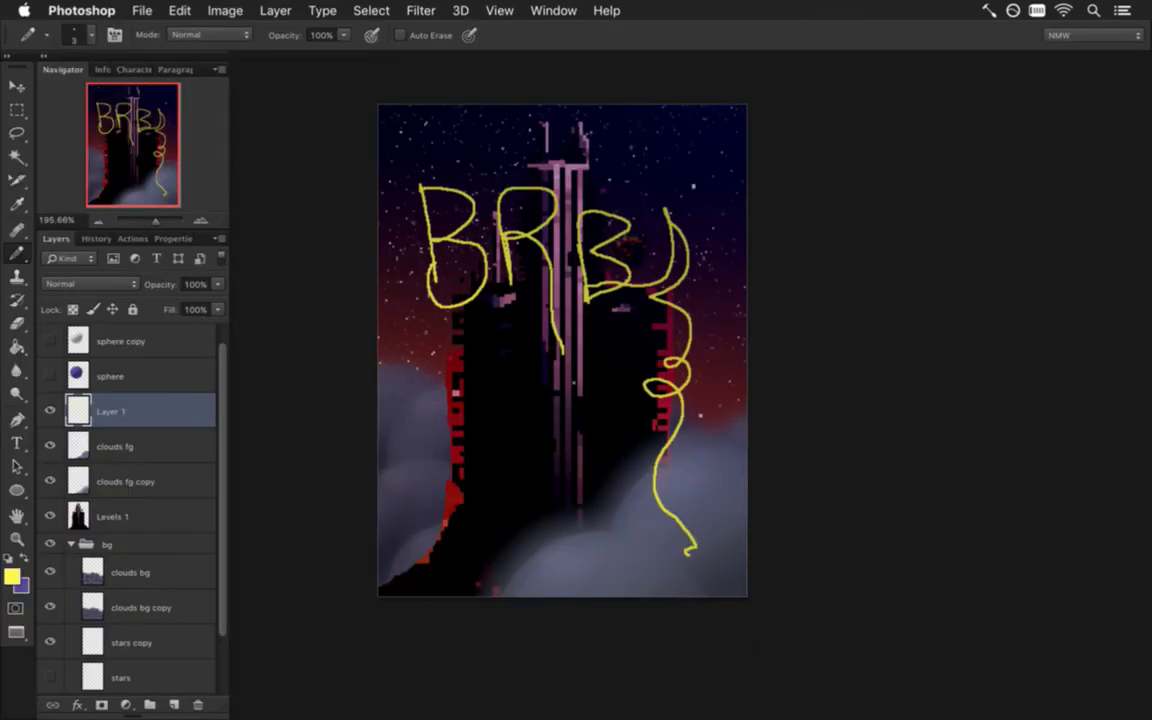
- Switch to Chrome, open twitter.com/i/notifications, look through the recent notifications, and return to Photoshop
scroll(535, 380, up, 2)
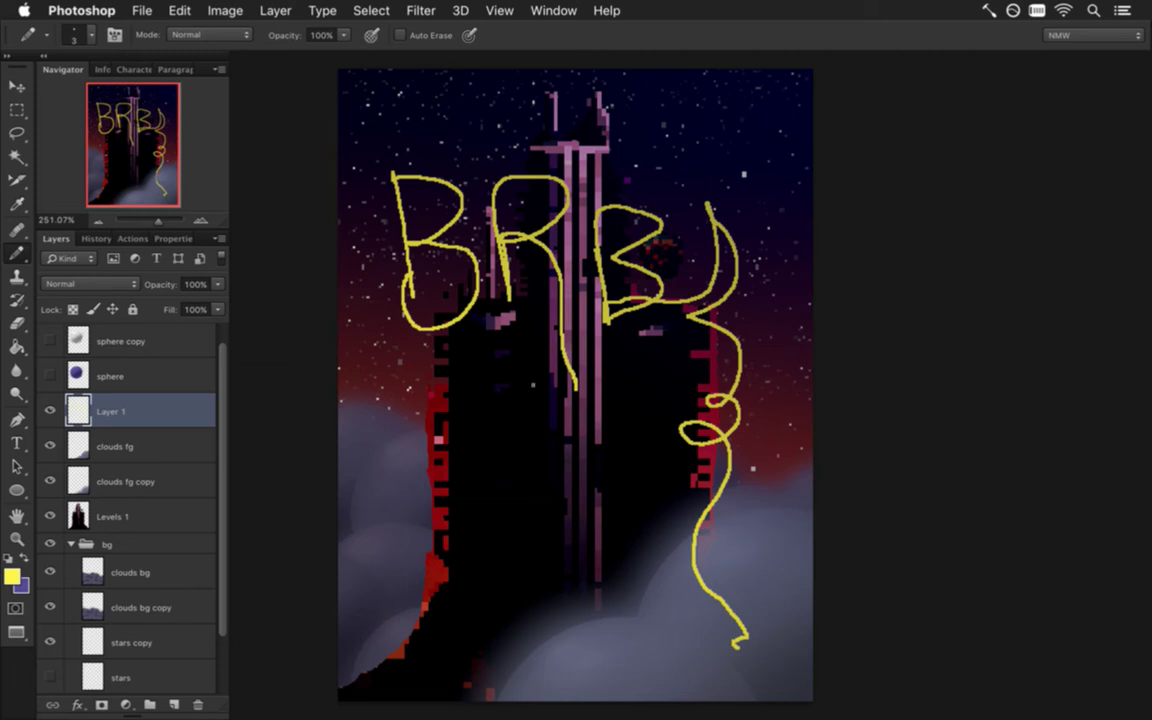
key(super+Tab)
key(super+Tab)
text(twitter.com/i/notifications)
key(Return)
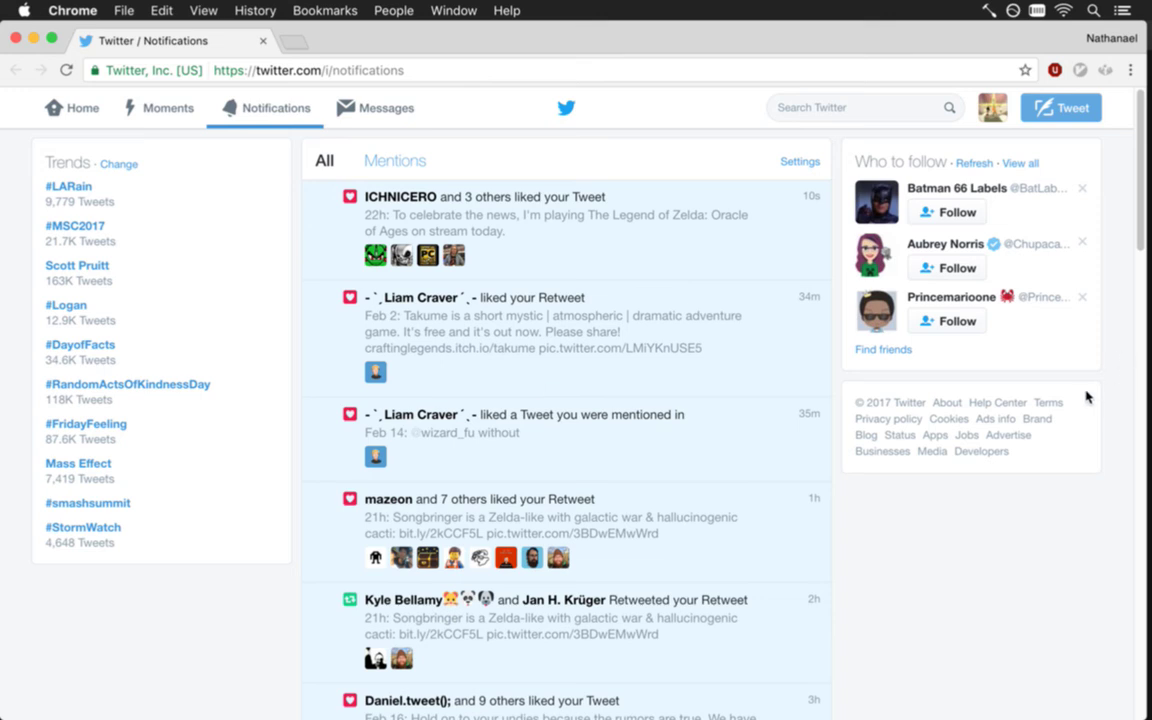
scroll(1140, 238, down, 2)
drag(1140, 238, 1136, 278)
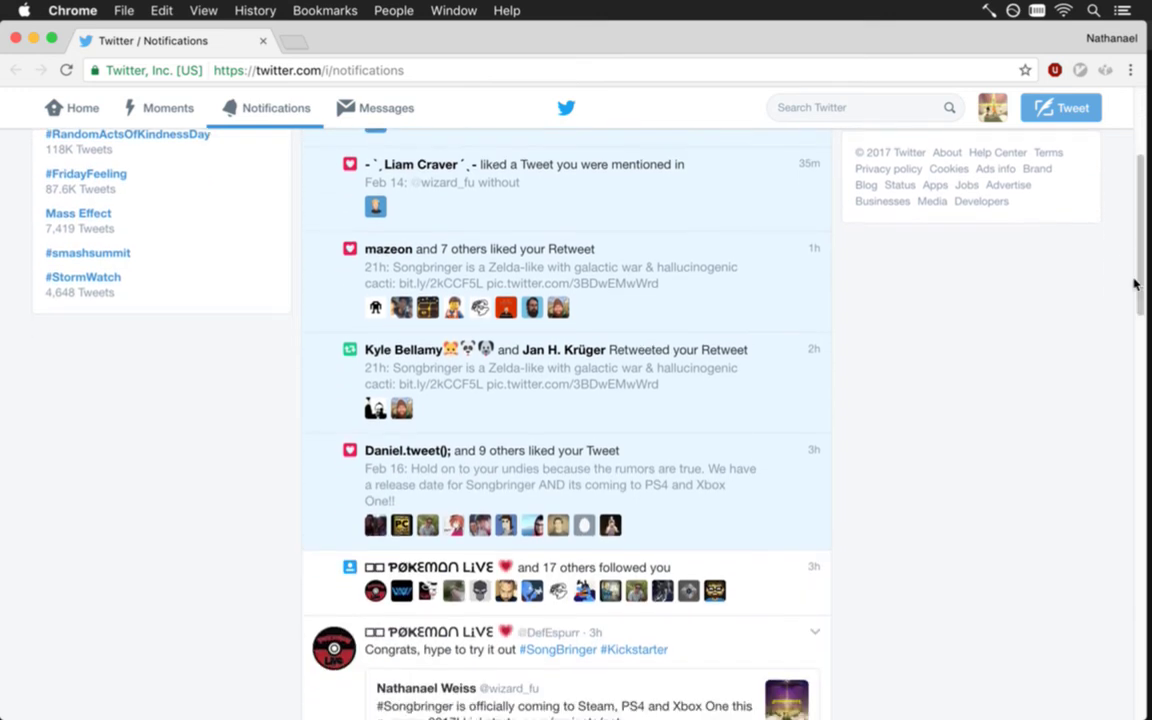
key(super+Tab)
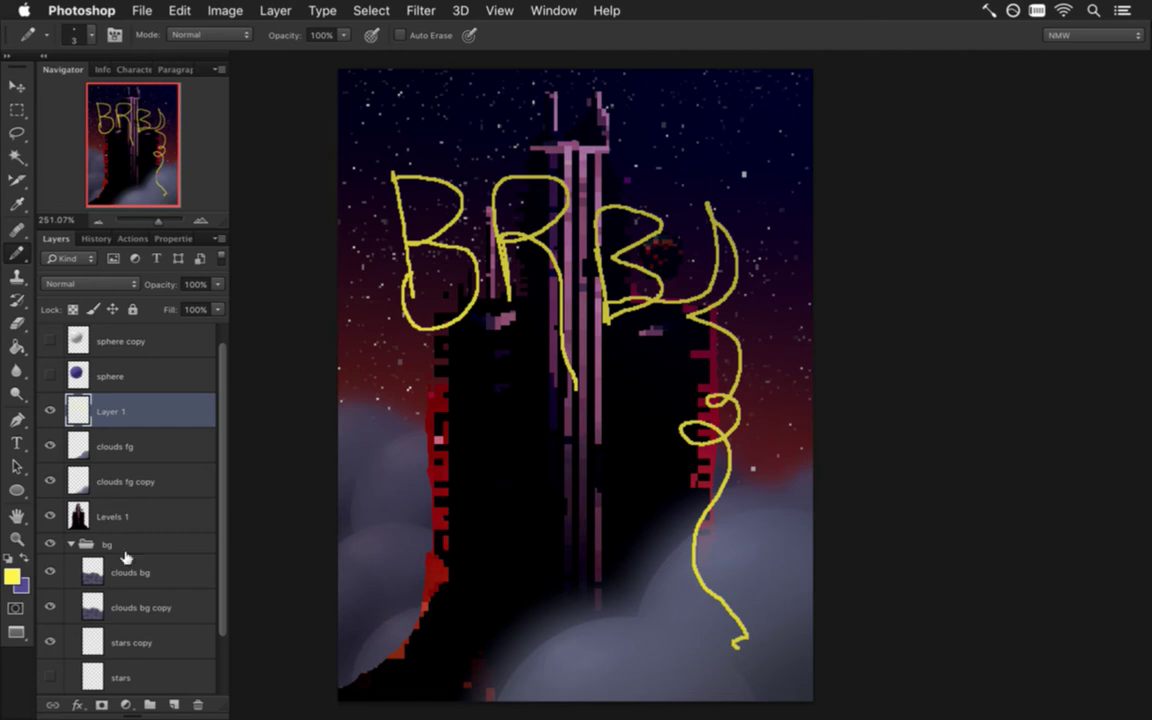
- Delete the layer holding the yellow BRB doodle above clouds fg
click(197, 705)
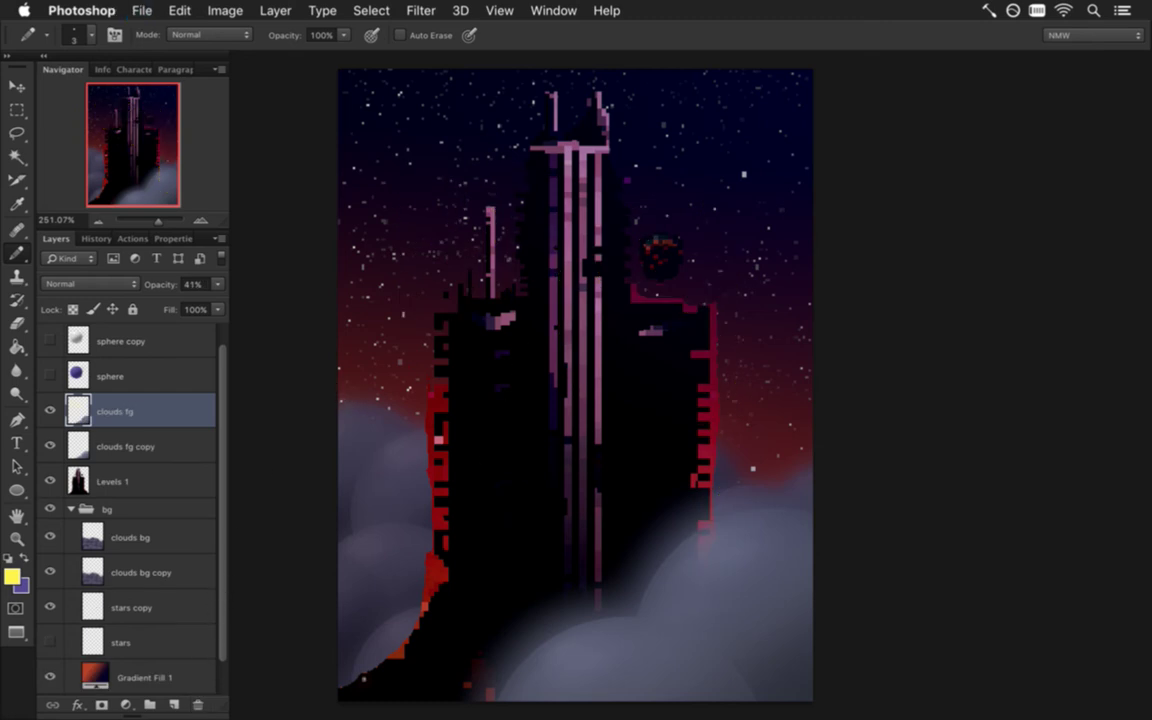
scroll(223, 527, up, 1)
scroll(223, 527, up, 2)
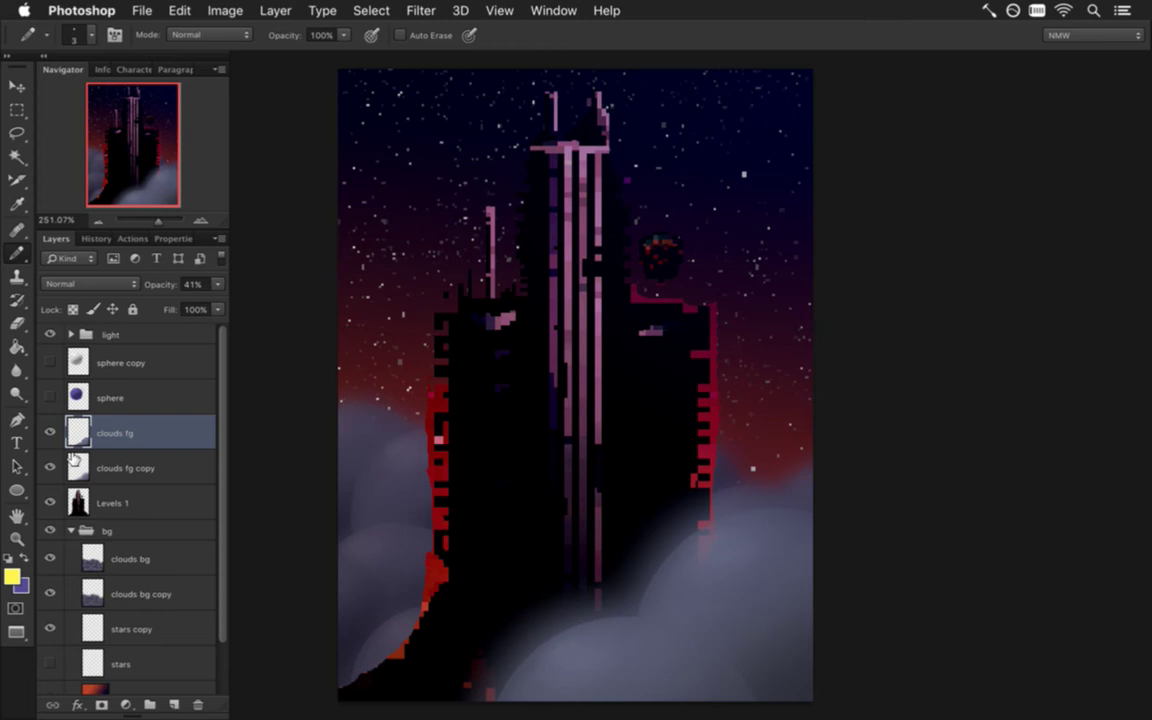
drag(78, 457, 101, 456)
alt+click(102, 456)
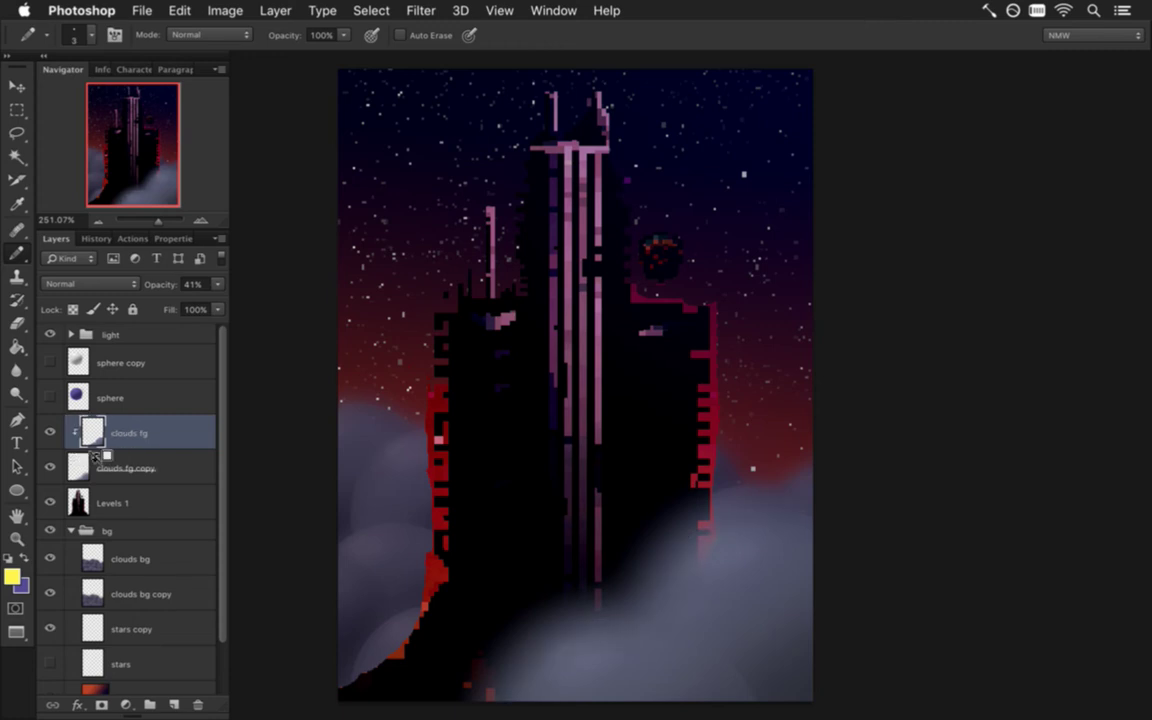
key(super+z)
- Hide clouds fg and clouds fg copy to examine the tower's base, and show both layers again
click(50, 432)
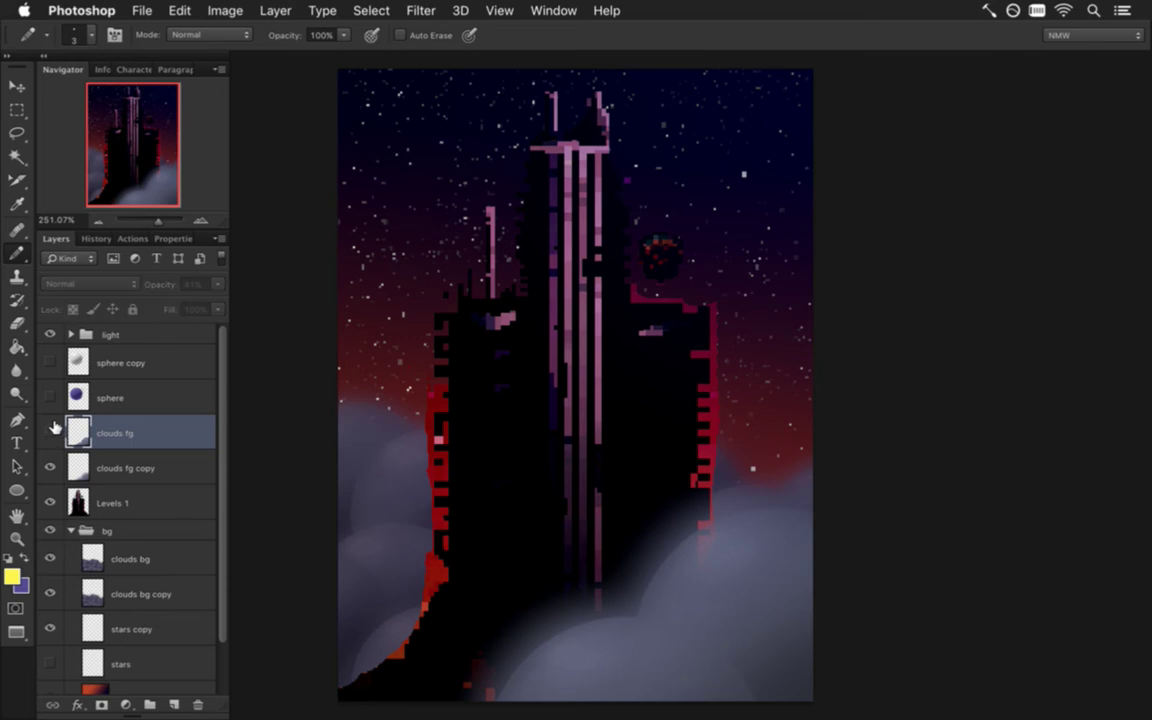
click(50, 467)
click(78, 501)
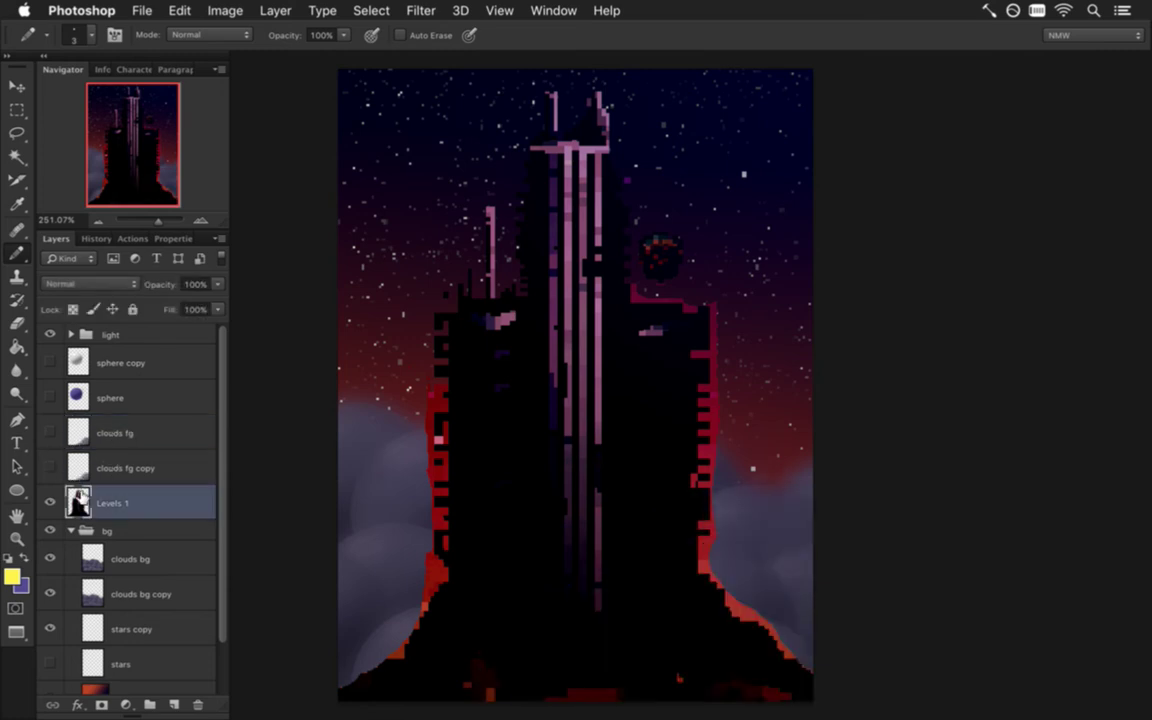
click(118, 430)
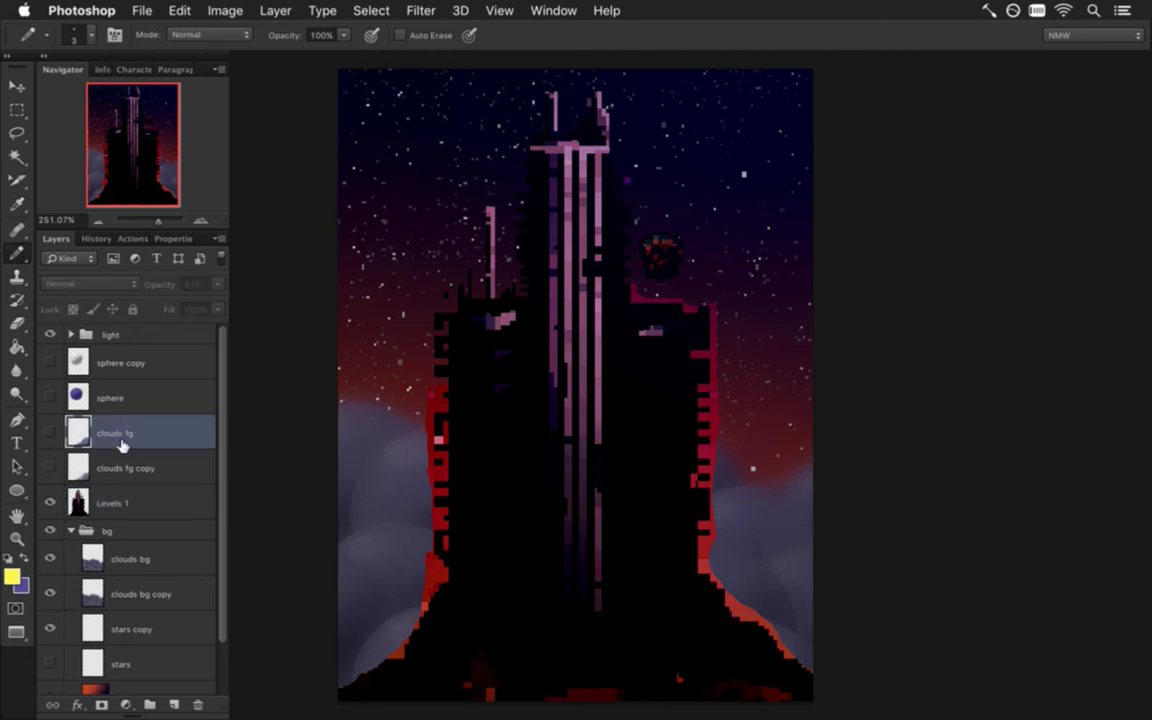
click(50, 432)
click(50, 467)
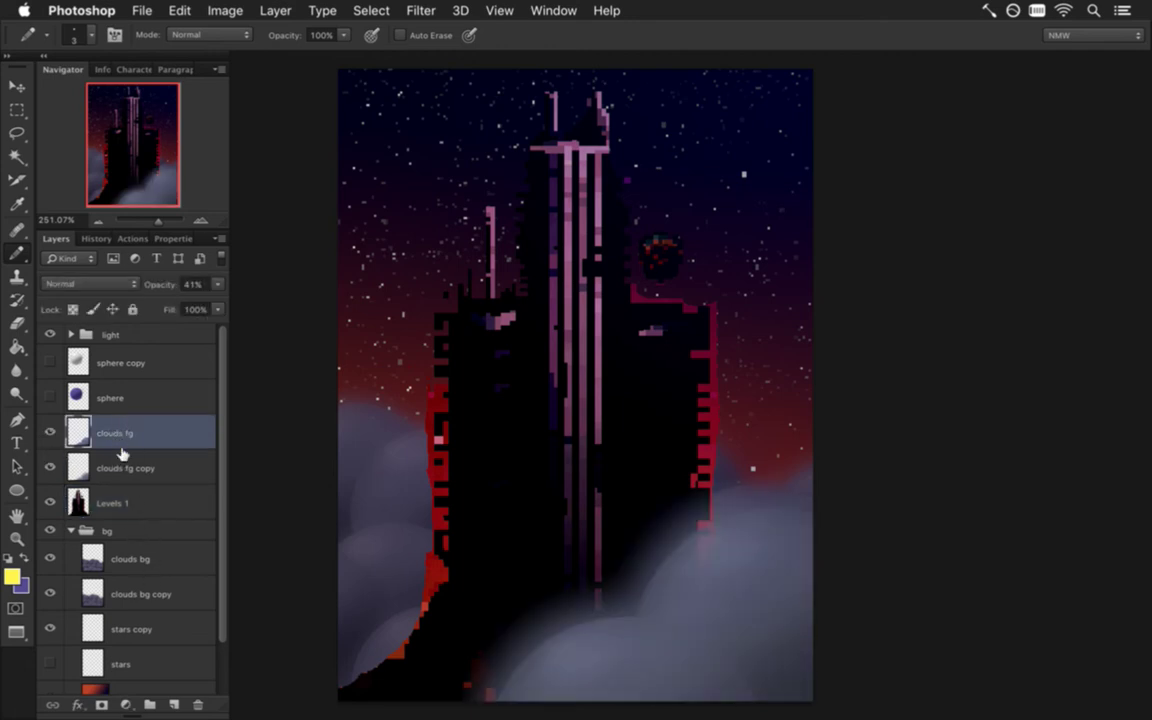
- Create a layer group named clouds fg, move clouds fg and clouds fg copy into it, and collapse the group
click(149, 705)
double_click(118, 427)
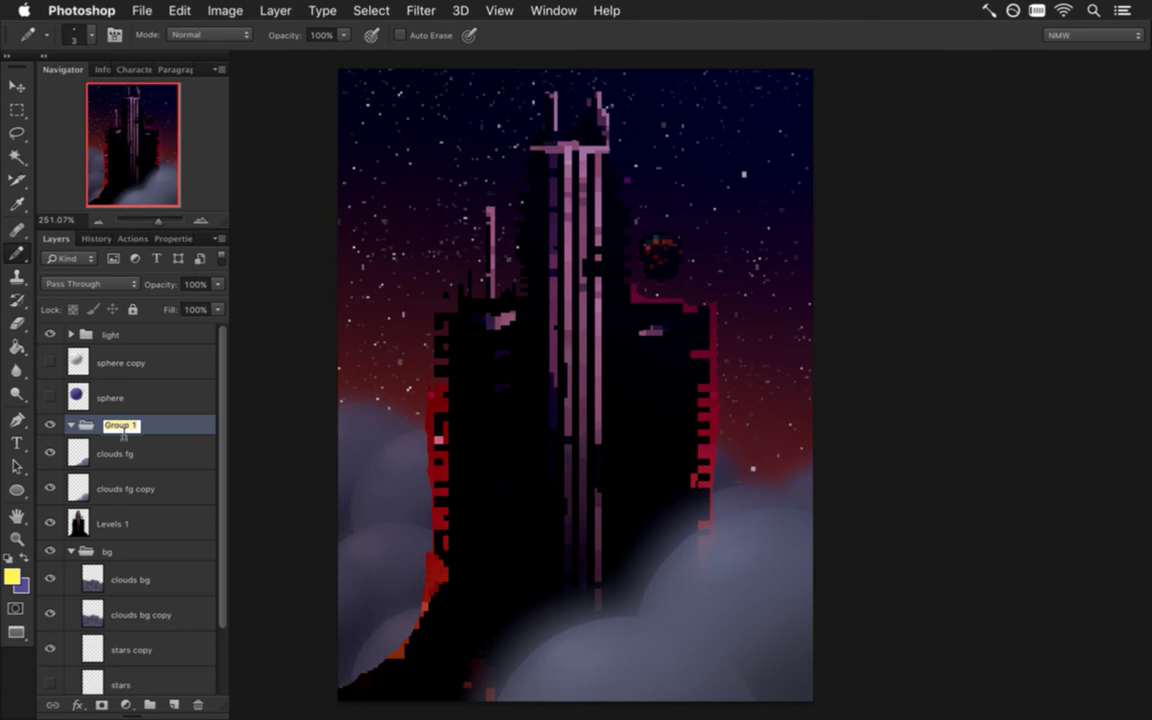
text(clo)
key(Return)
click(147, 489)
shift+click(130, 450)
mouse_move(130, 450)
mouse_down()
mouse_move(144, 441)
mouse_move(138, 428)
mouse_up()
click(71, 426)
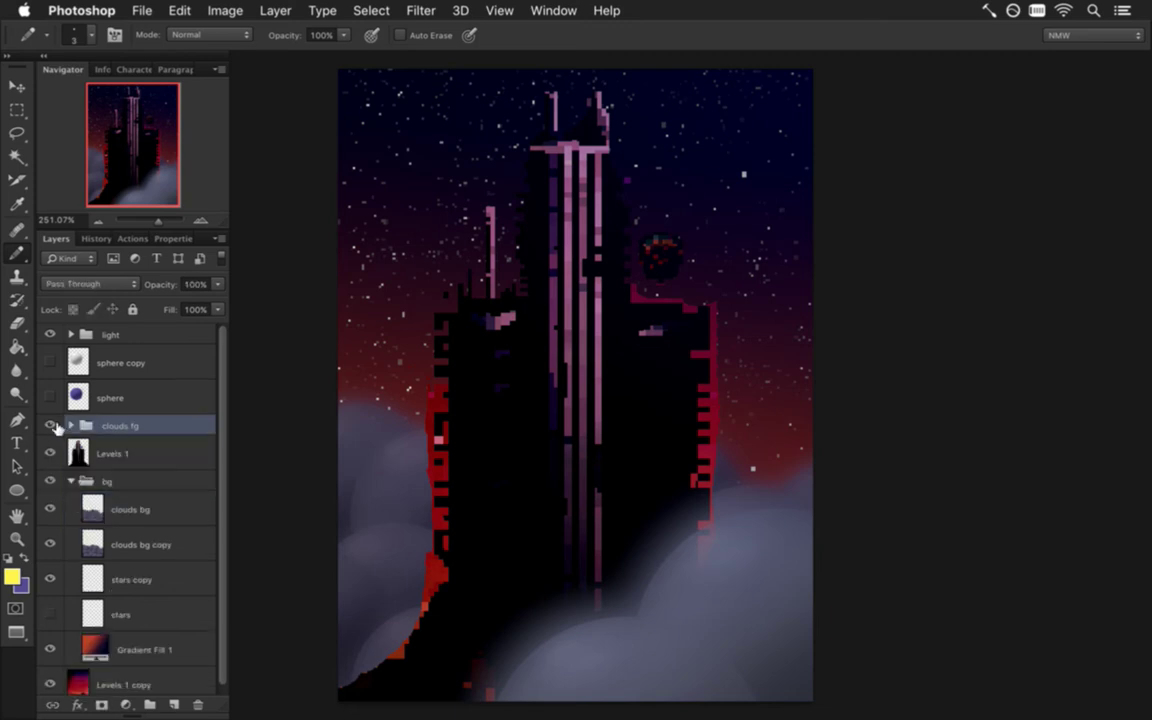
- Hide the clouds fg group and erase orange edge pixels at the left foot of the tower on Levels 1 with a 2-pixel Eraser
click(50, 426)
click(80, 453)
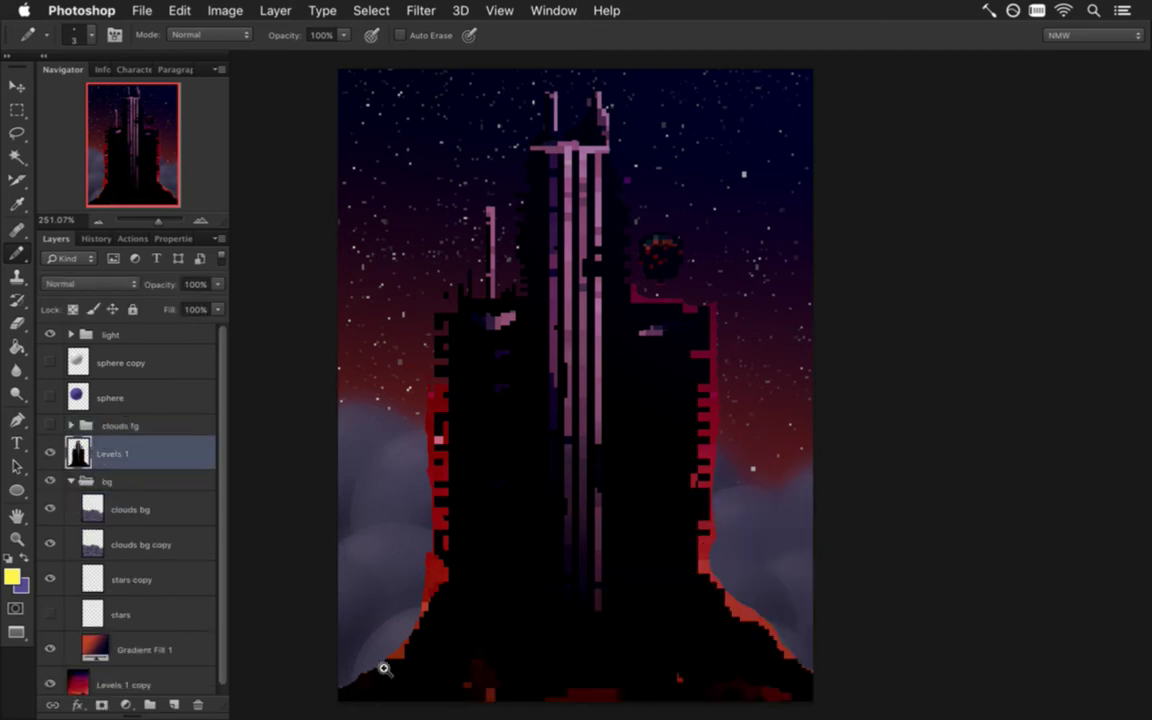
drag(391, 674, 470, 648)
mouse_move(388, 677)
mouse_down()
mouse_move(496, 568)
mouse_move(463, 568)
mouse_up()
key(e)
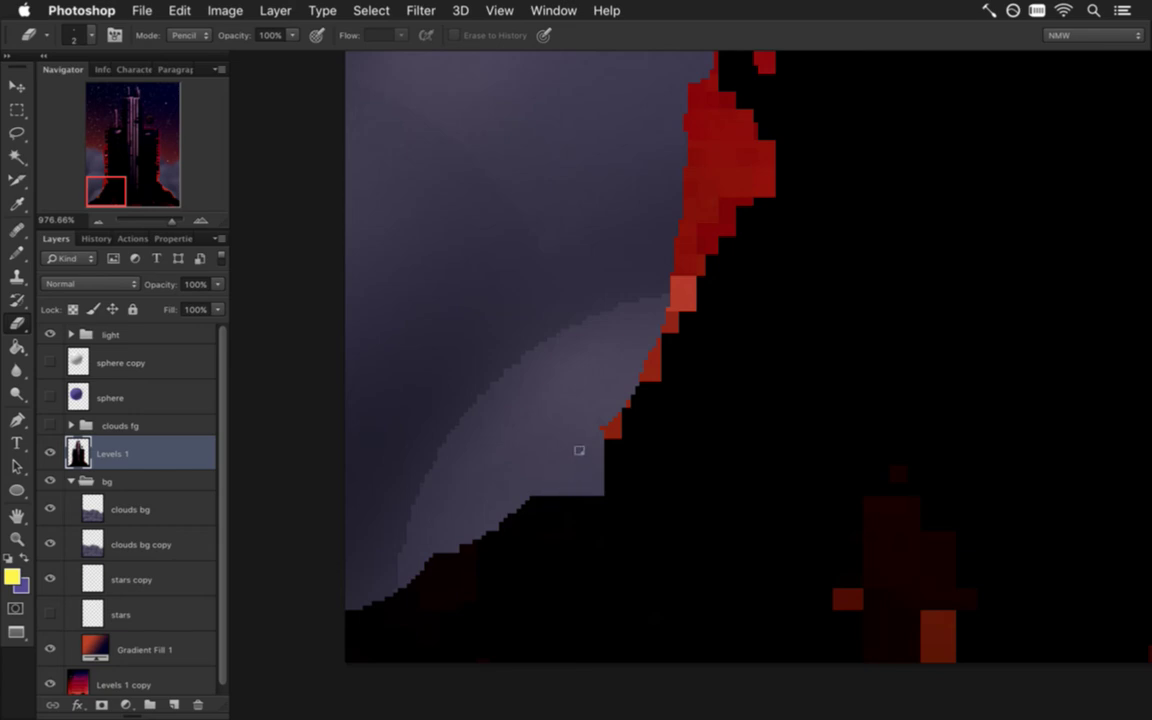
- Select the tower's red edge pixels with the Magic Wand at tolerance 50, exclude the floating orb, delete them, and deselect
click(17, 157)
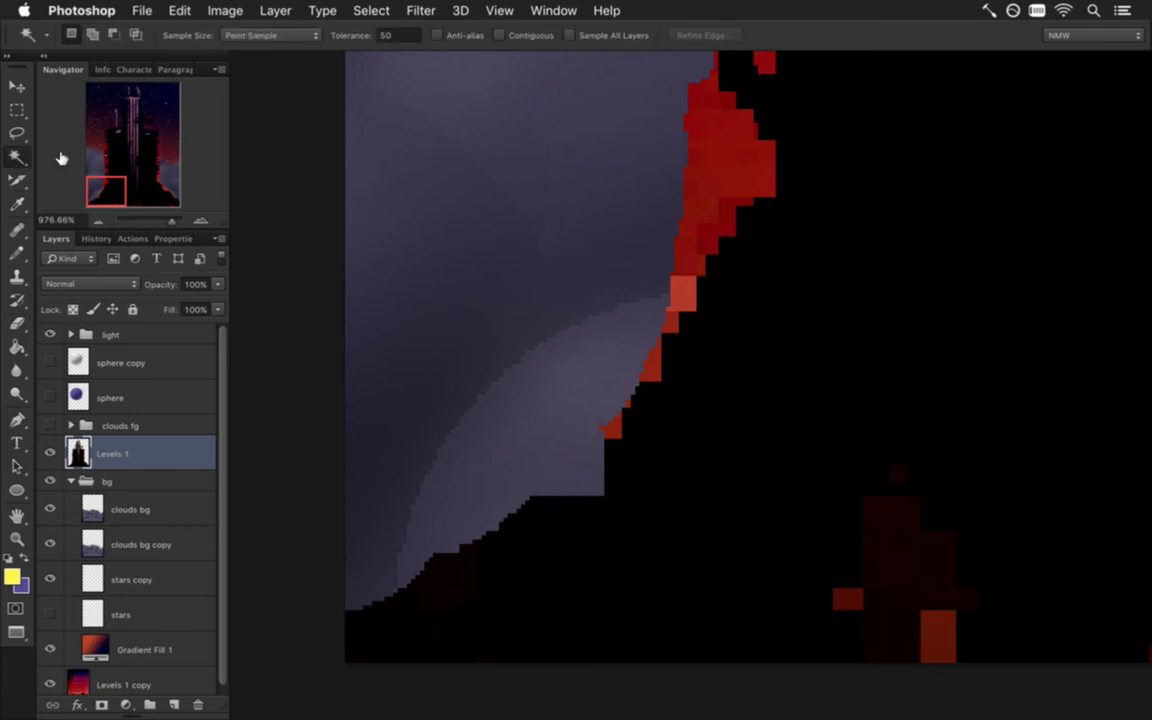
click(660, 362)
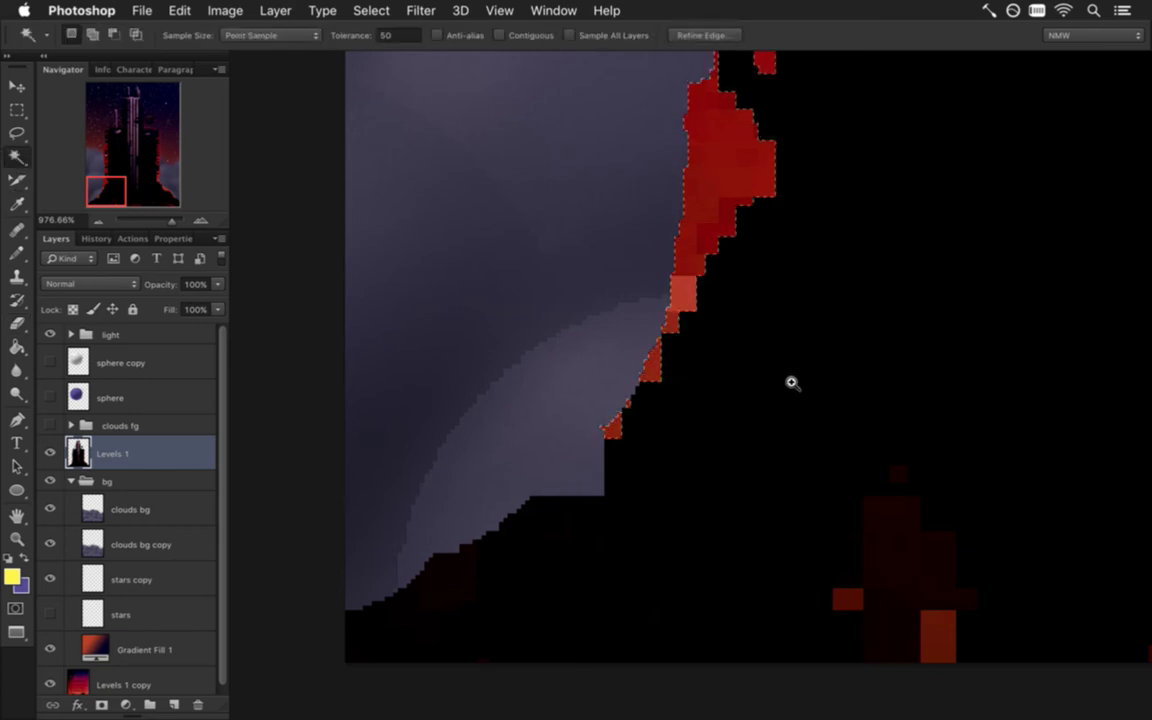
scroll(792, 383, down, 5)
drag(872, 219, 779, 391)
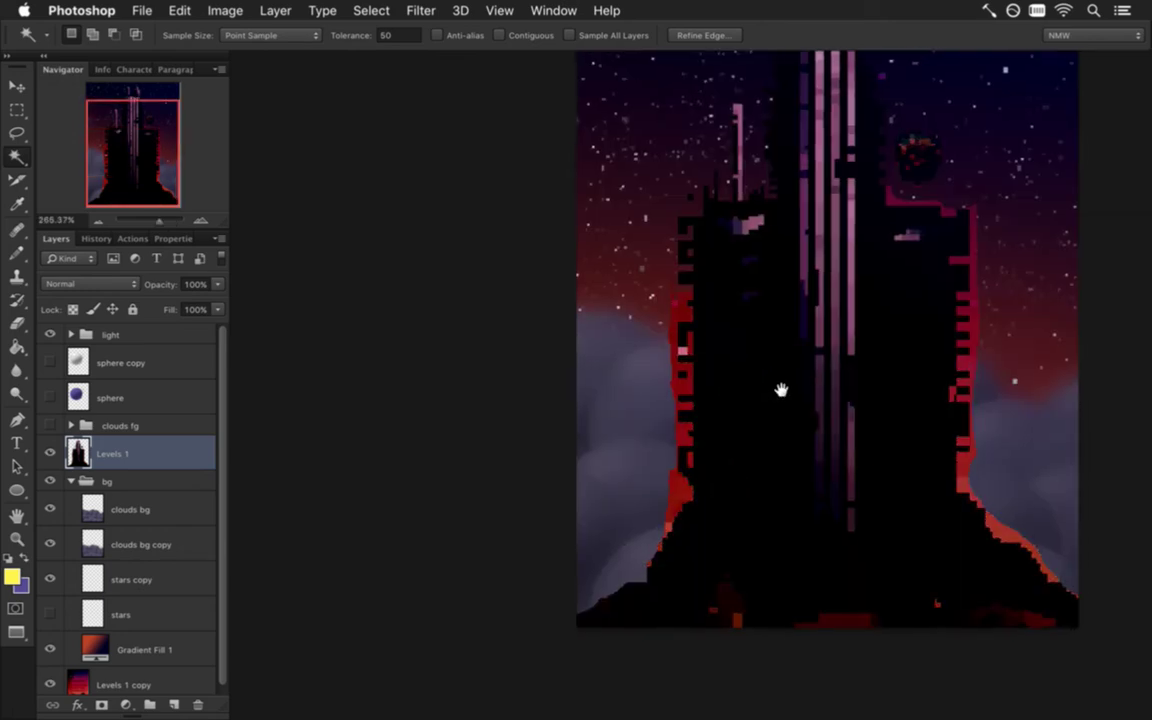
drag(823, 303, 799, 379)
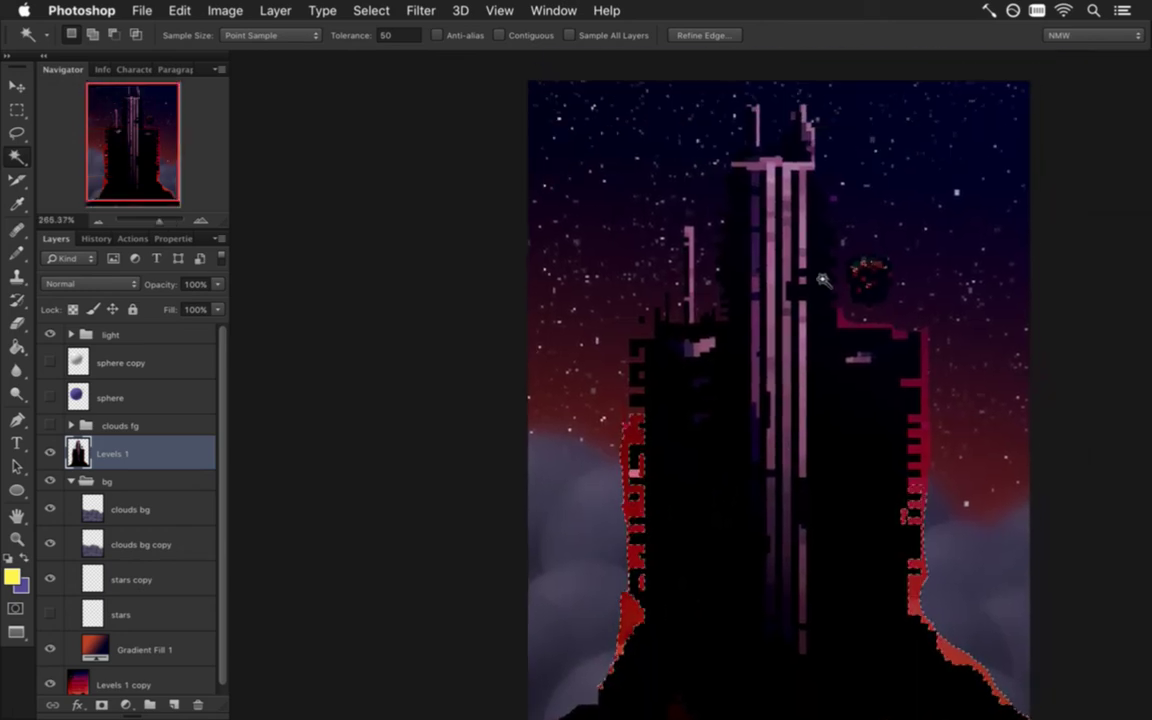
key(m)
drag(838, 249, 862, 374)
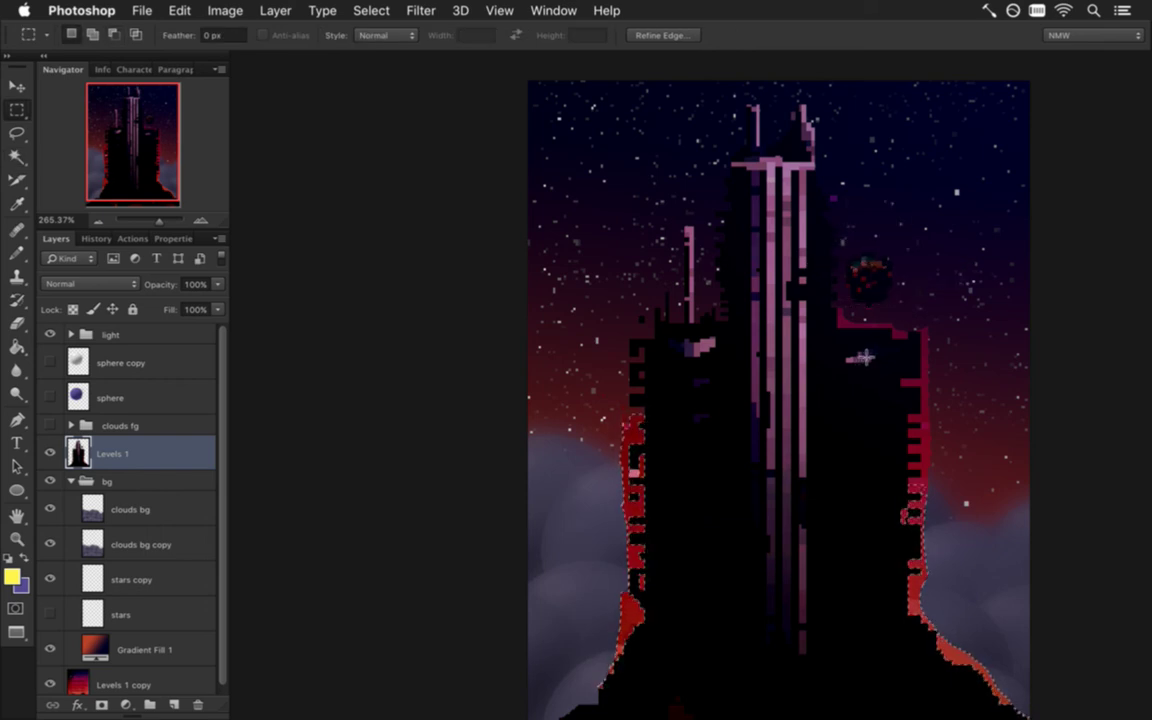
key(Delete)
key(super+d)
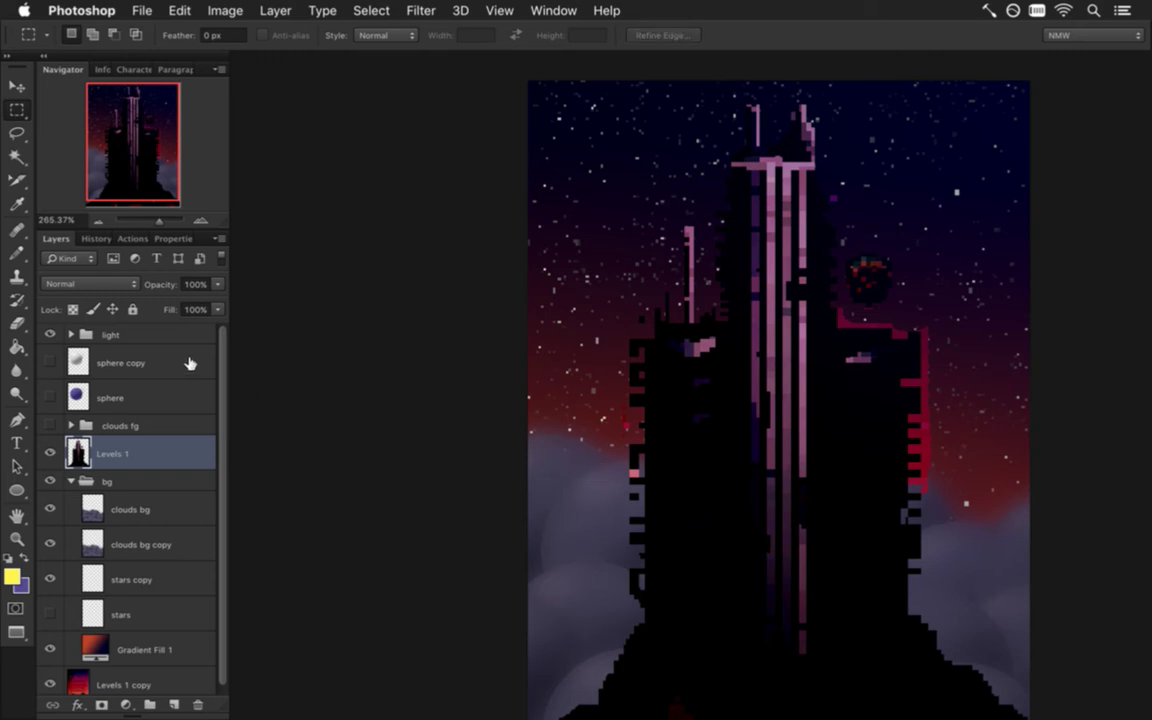
- Select the magenta edge pixels on the tower's right side with the Magic Wand, exclude the floating orb, delete them, and deselect
key(w)
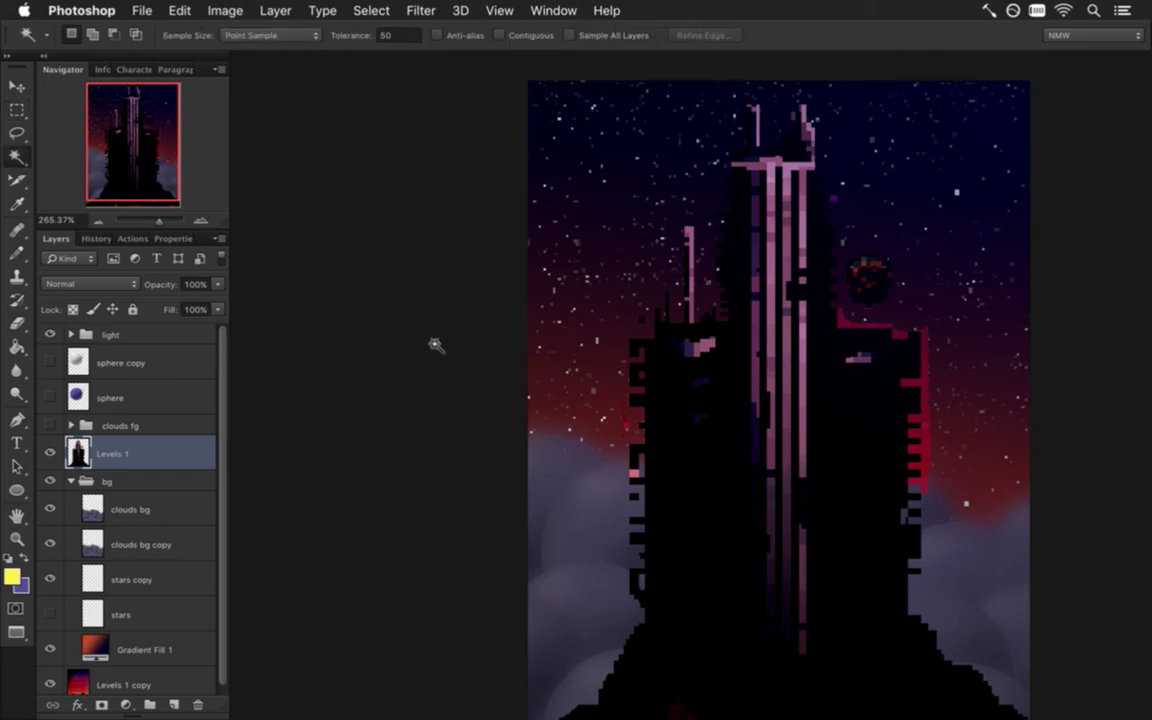
click(929, 458)
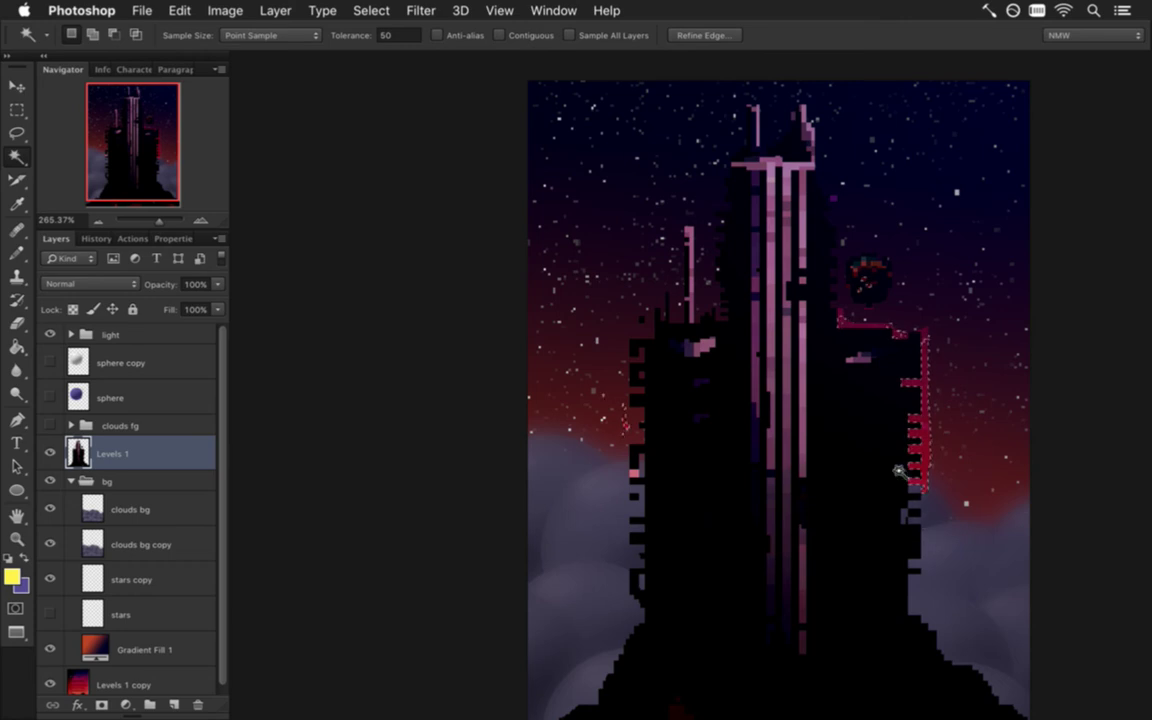
key(m)
drag(845, 268, 900, 308)
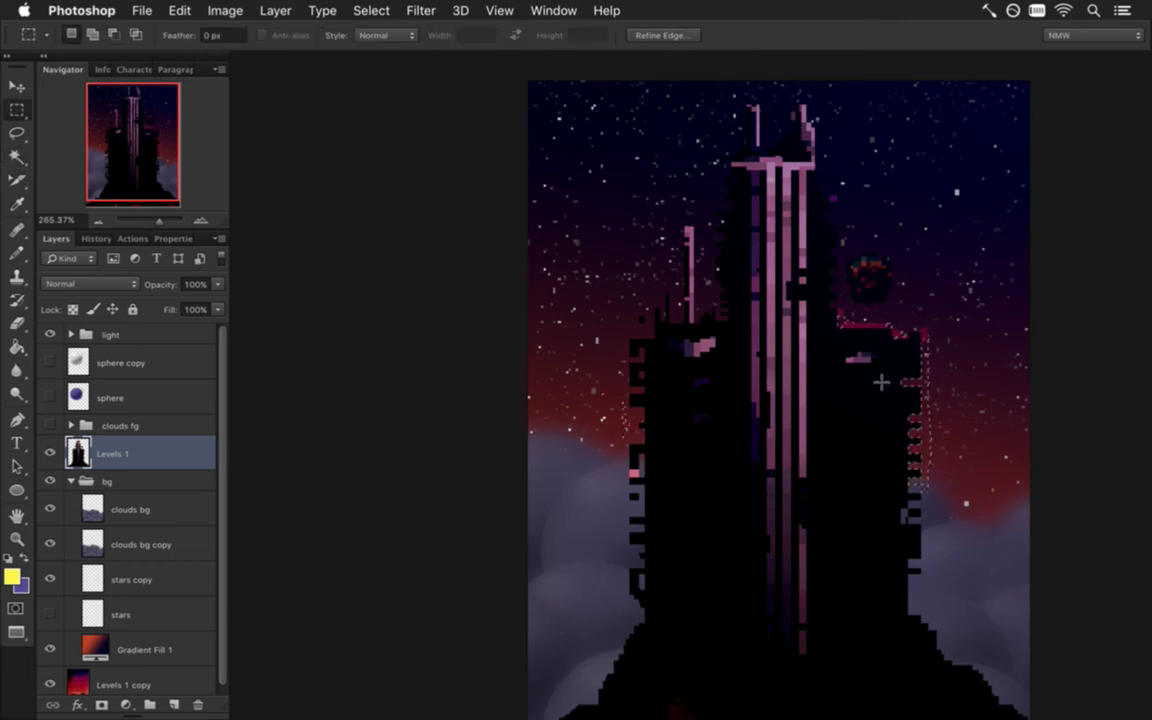
key(Delete)
key(ctrl+d)
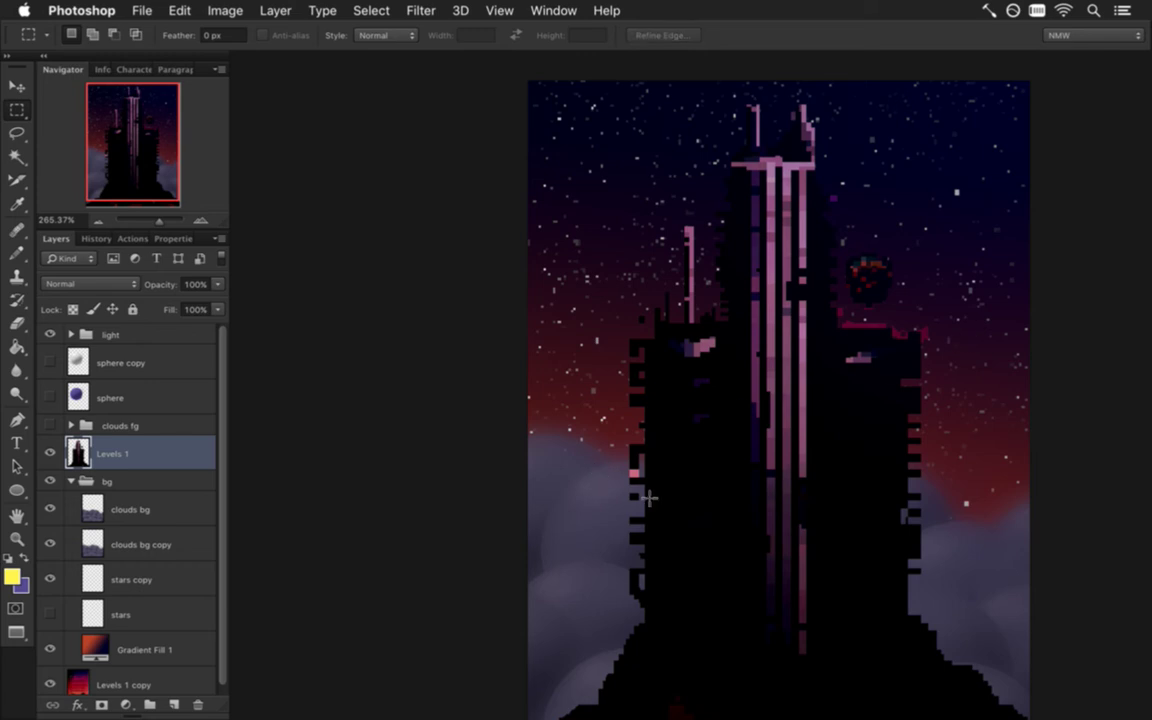
- Delete the stray pink pixels on the tower's left edge using a small rectangular selection, and deselect
mouse_move(642, 482)
mouse_down()
mouse_move(686, 481)
mouse_move(637, 465)
mouse_move(650, 474)
mouse_up()
key(Delete)
key(cmd+d)
- Select the remaining magenta pixels along the tower's right roofline, exclude the floating orb, delete them, and save the document without closing it
drag(915, 249, 657, 473)
drag(882, 234, 792, 424)
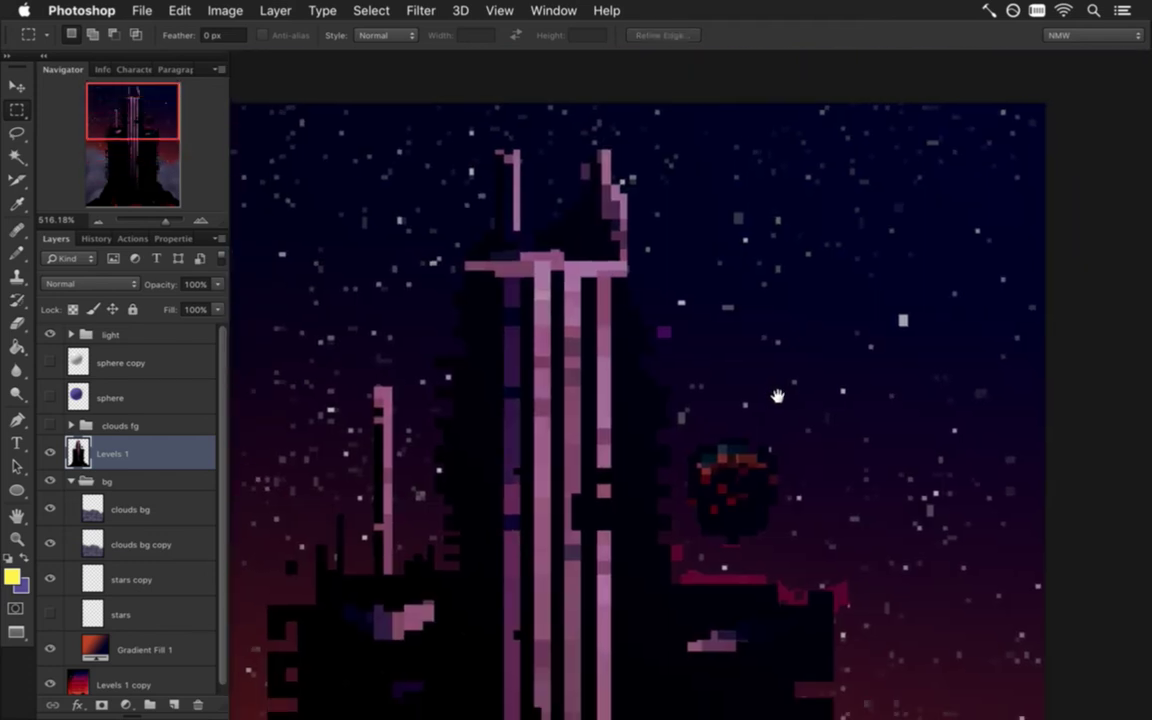
scroll(790, 450, down, 3)
scroll(761, 483, down, 5)
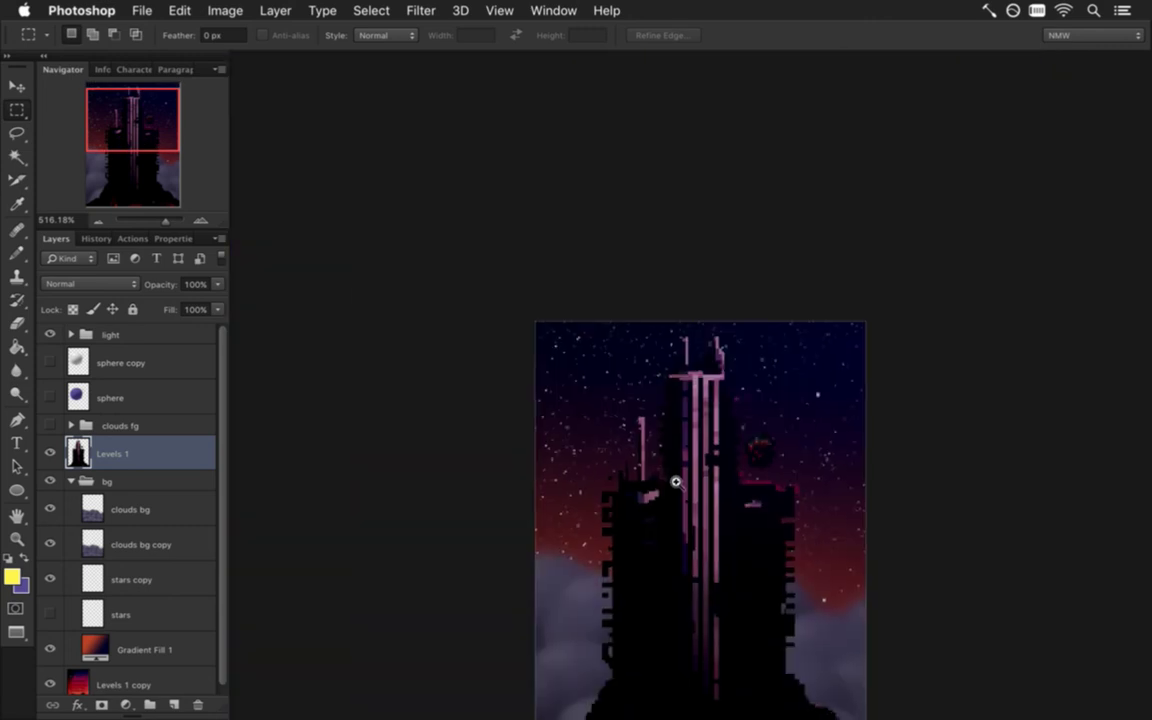
click(18, 154)
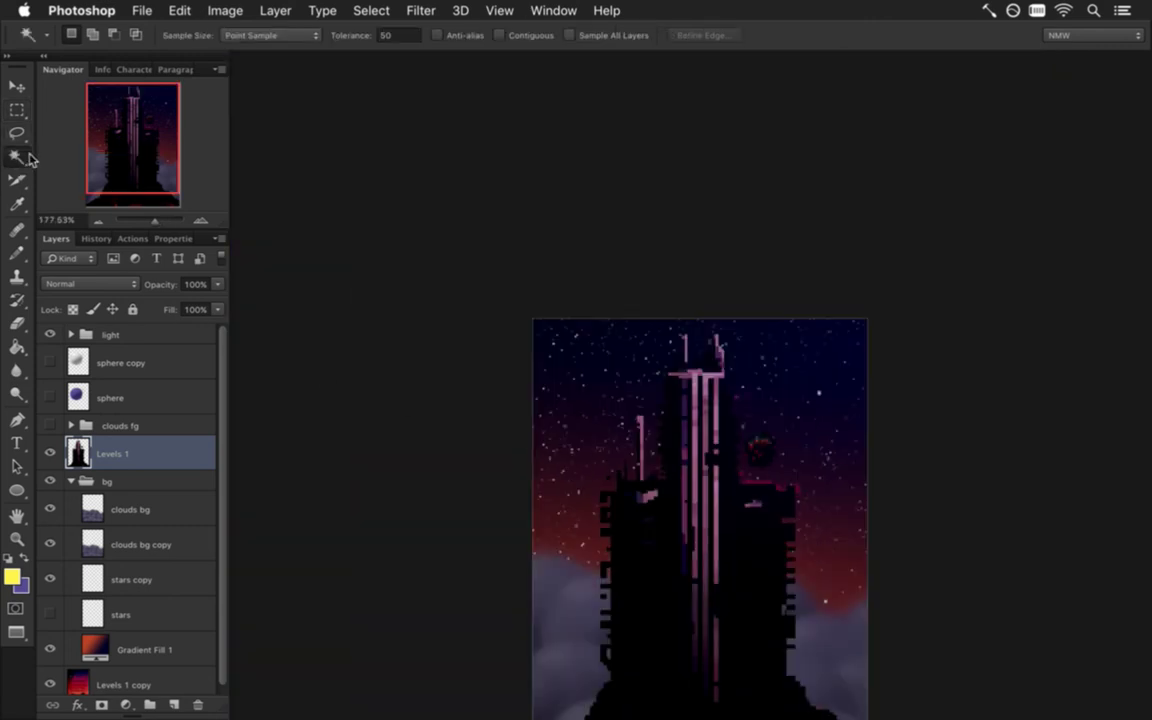
click(765, 479)
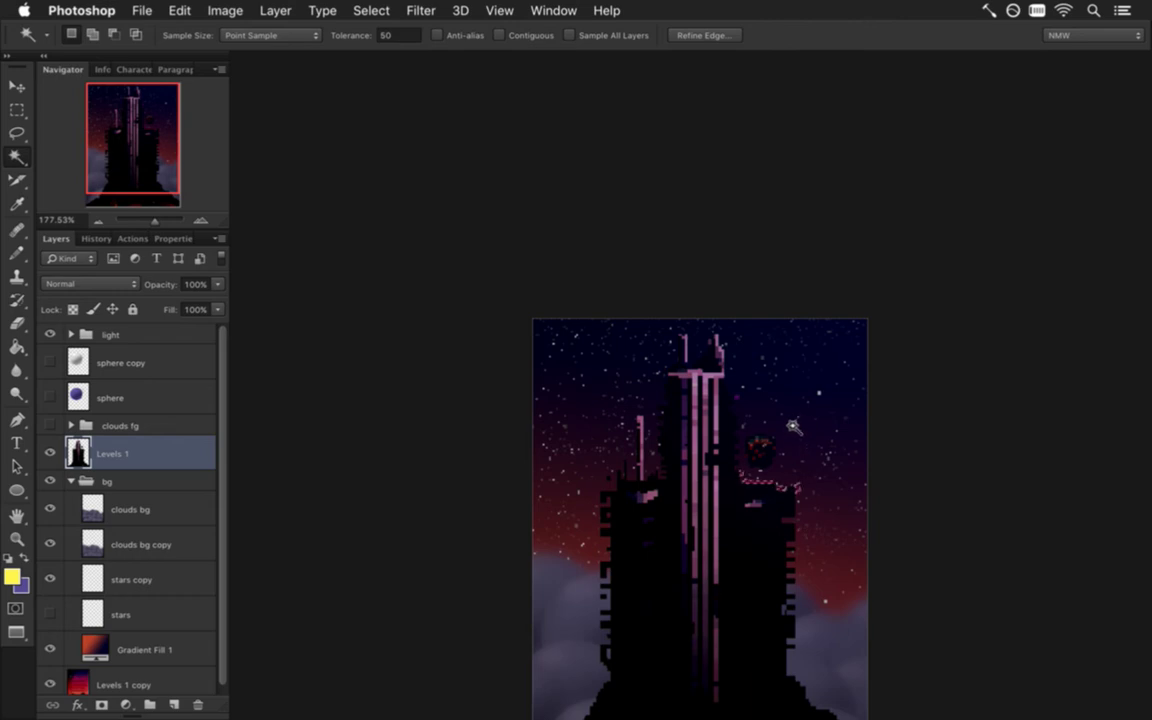
key(m)
drag(753, 442, 792, 504)
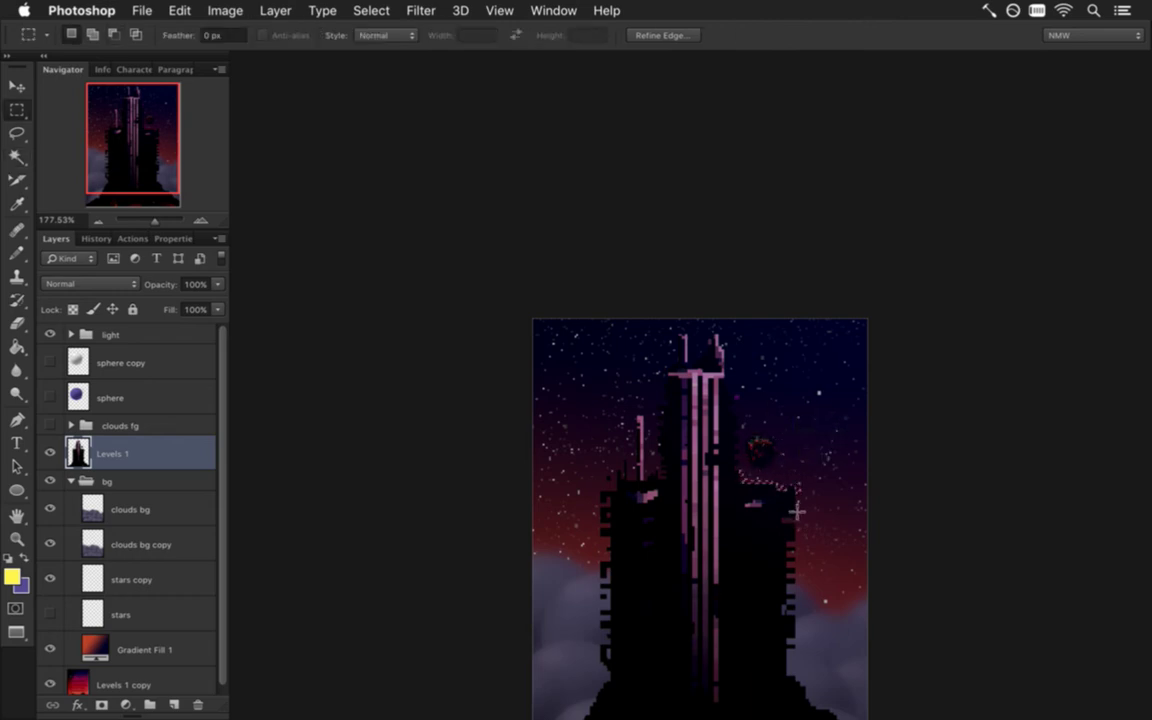
key(super+w)
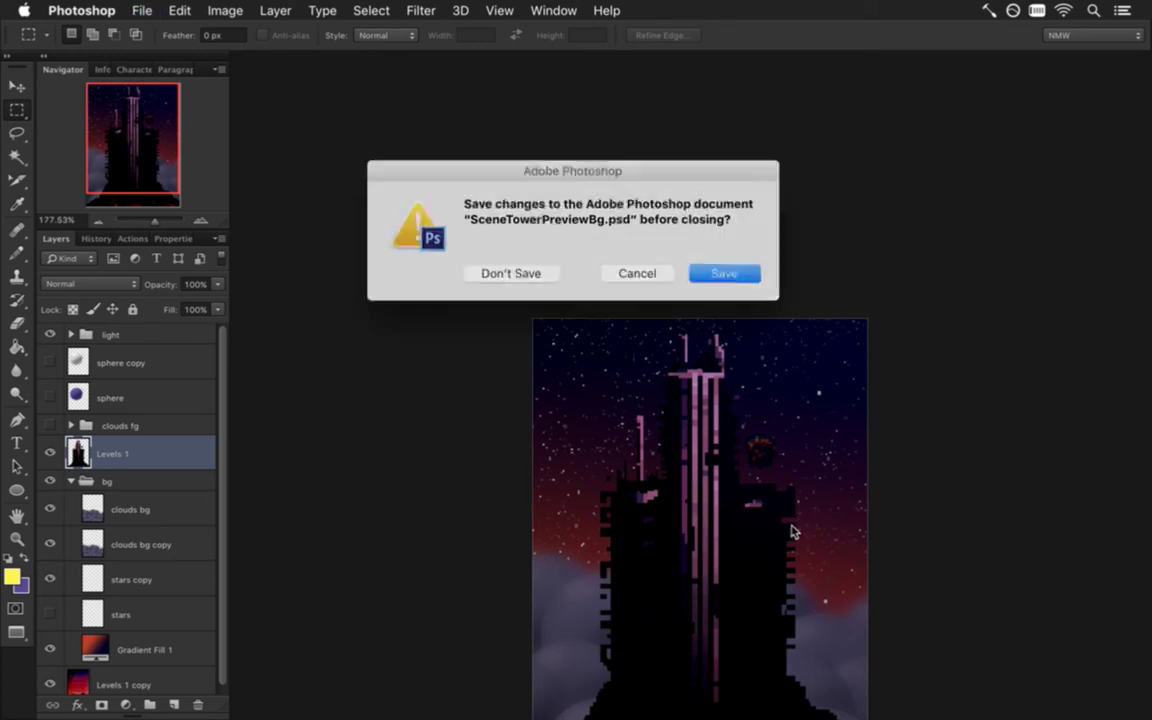
click(640, 273)
key(super+s)
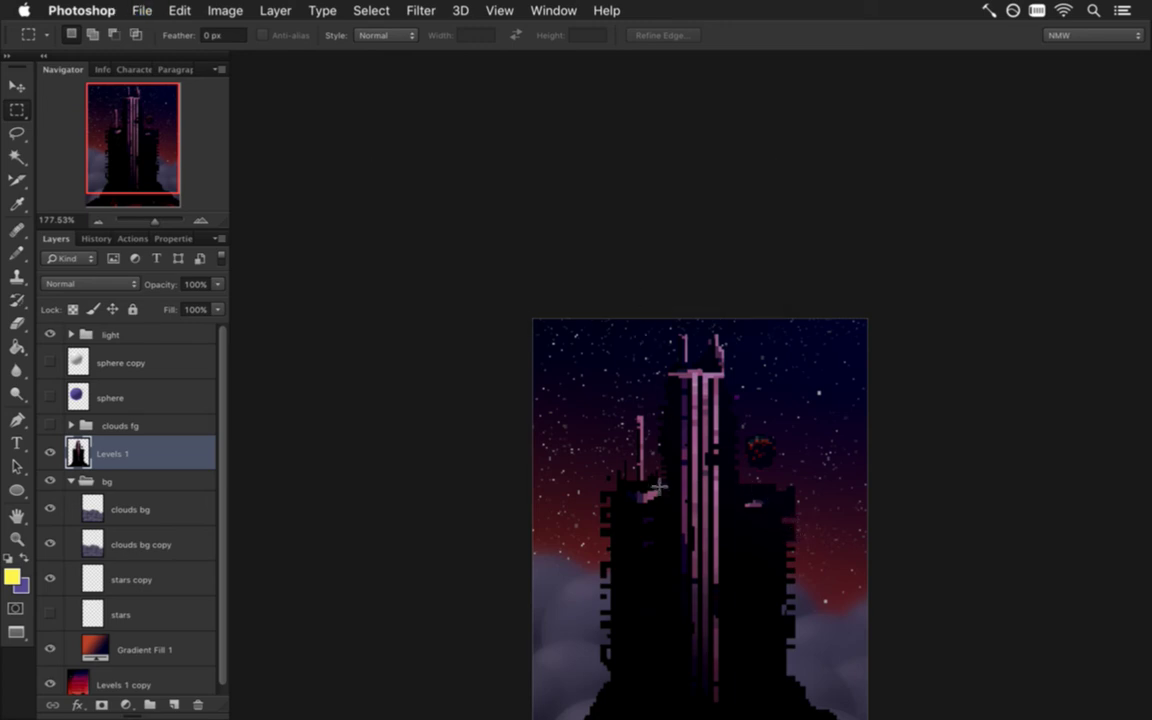
- Erase the stray magenta pixels just beneath the floating orb with the 2-pixel Eraser
key(super+plus)
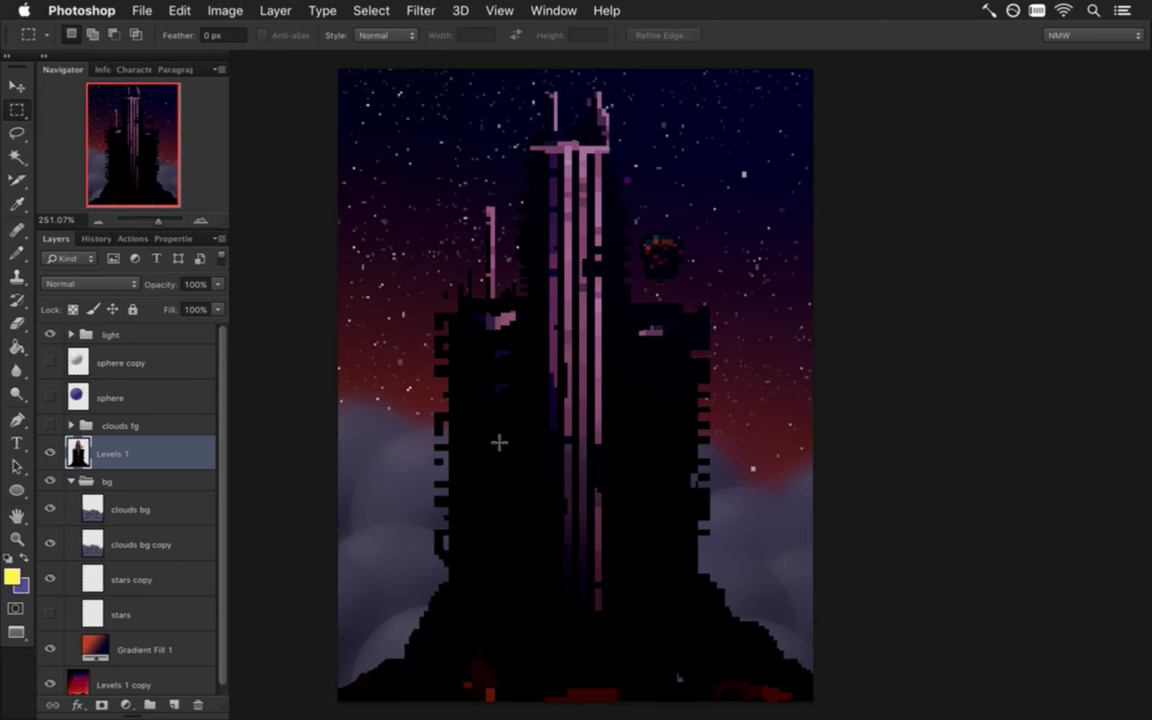
scroll(674, 290, up, 10)
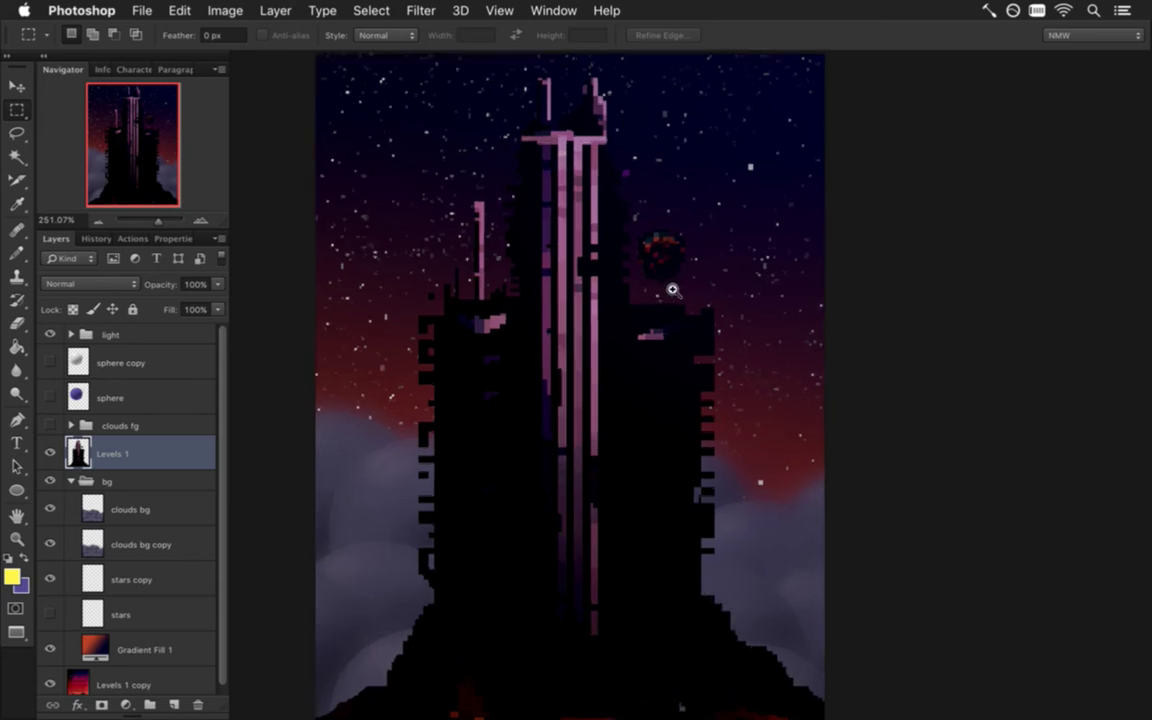
key(b)
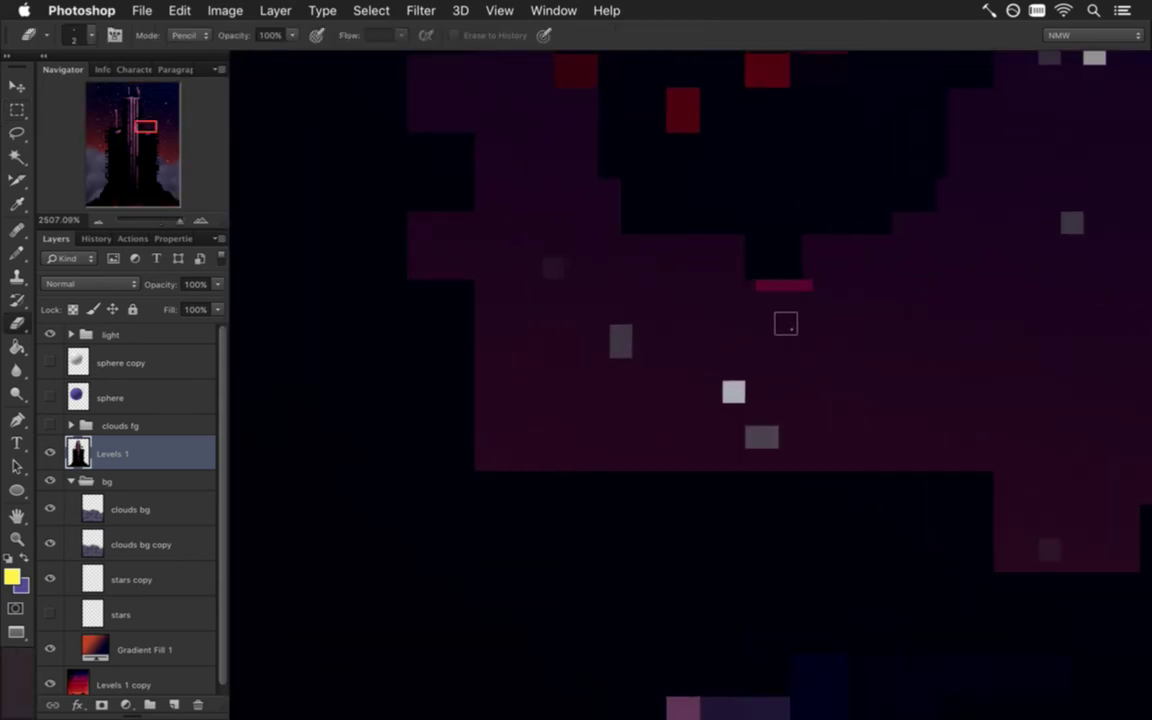
scroll(704, 352, down, 10)
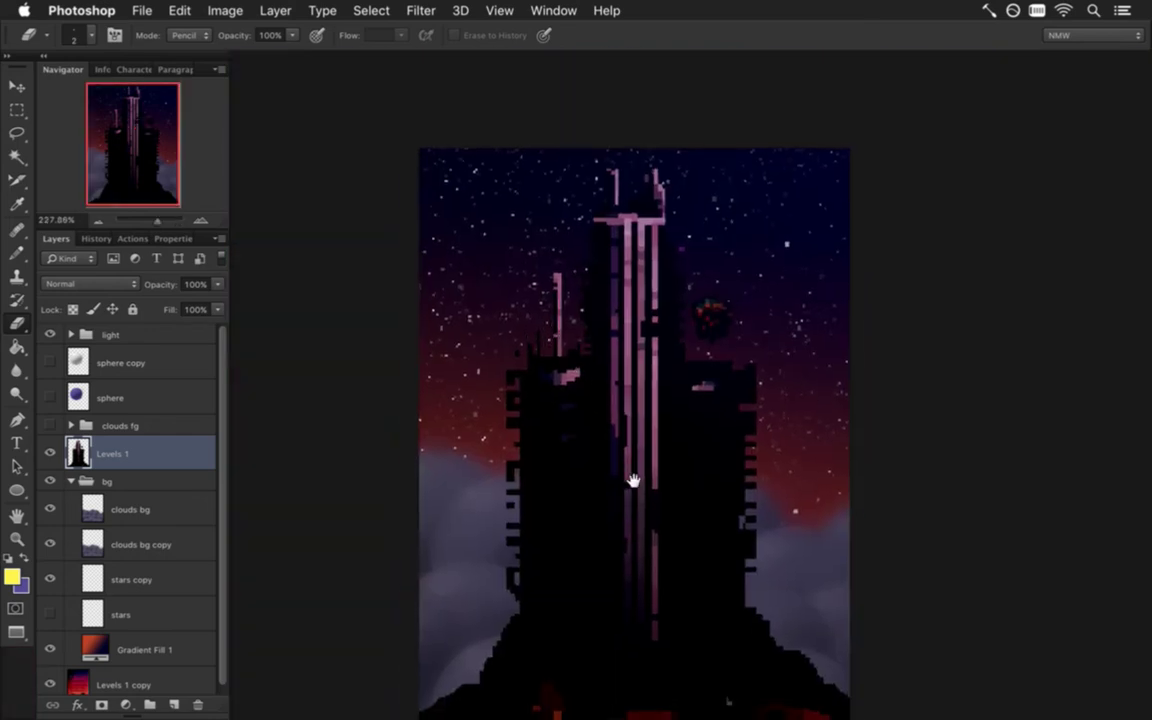
drag(630, 501, 658, 399)
drag(715, 212, 668, 321)
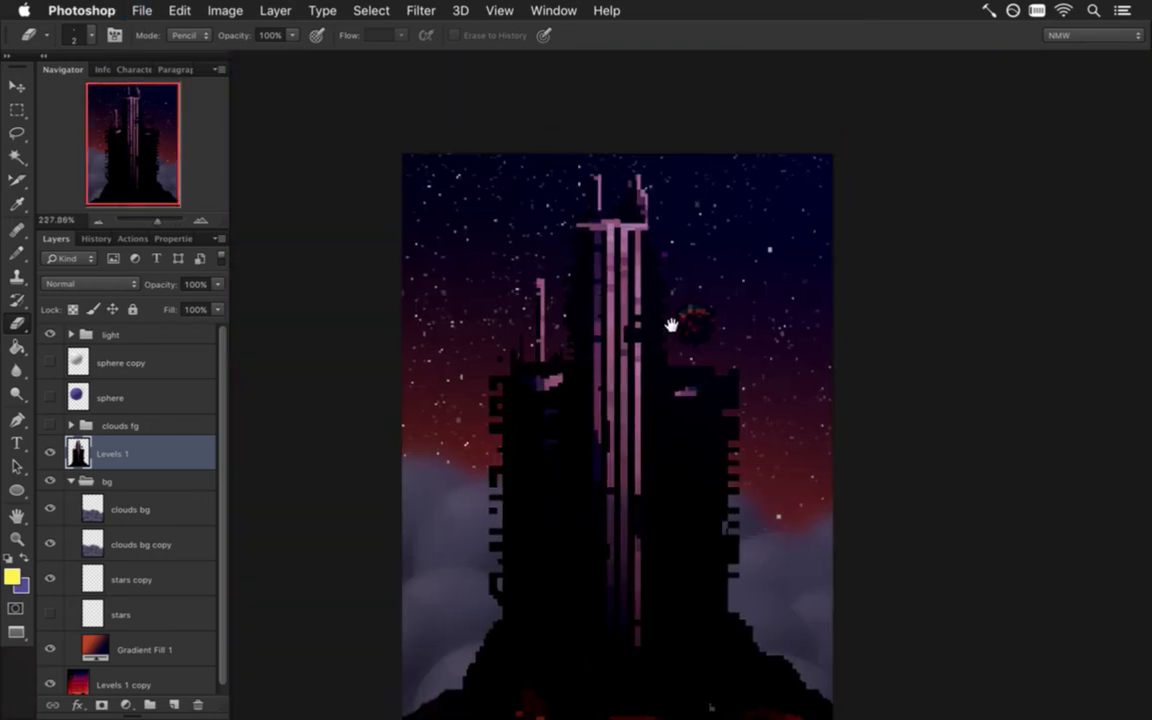
drag(661, 432, 667, 383)
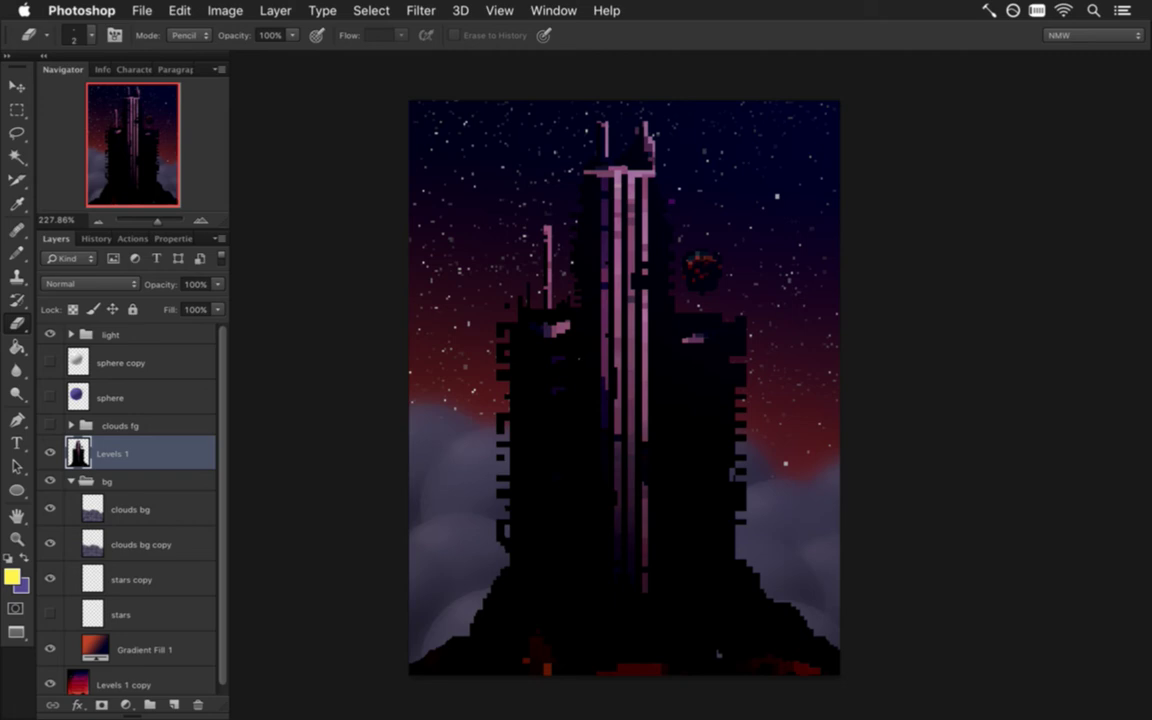
- Sample the floating orb's dark edge color for the Pencil and reduce the Pencil to 1 pixel
drag(712, 275, 830, 287)
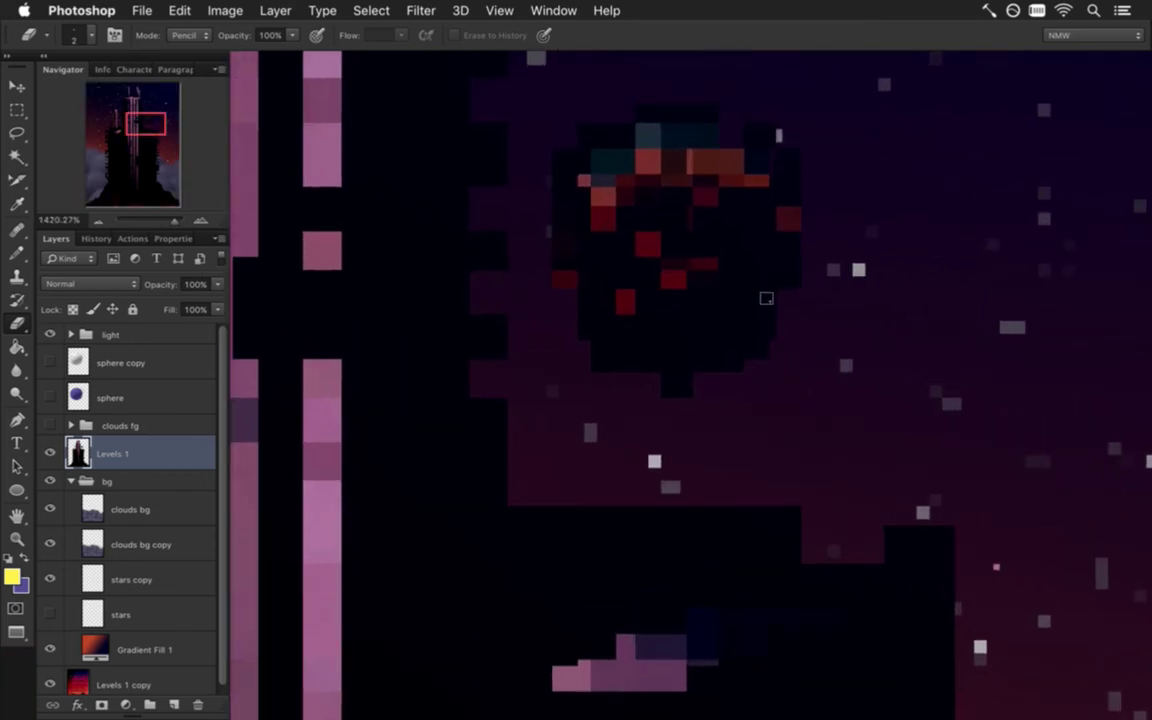
drag(728, 226, 728, 296)
mouse_move(676, 364)
mouse_down()
mouse_move(689, 365)
mouse_move(689, 342)
mouse_up()
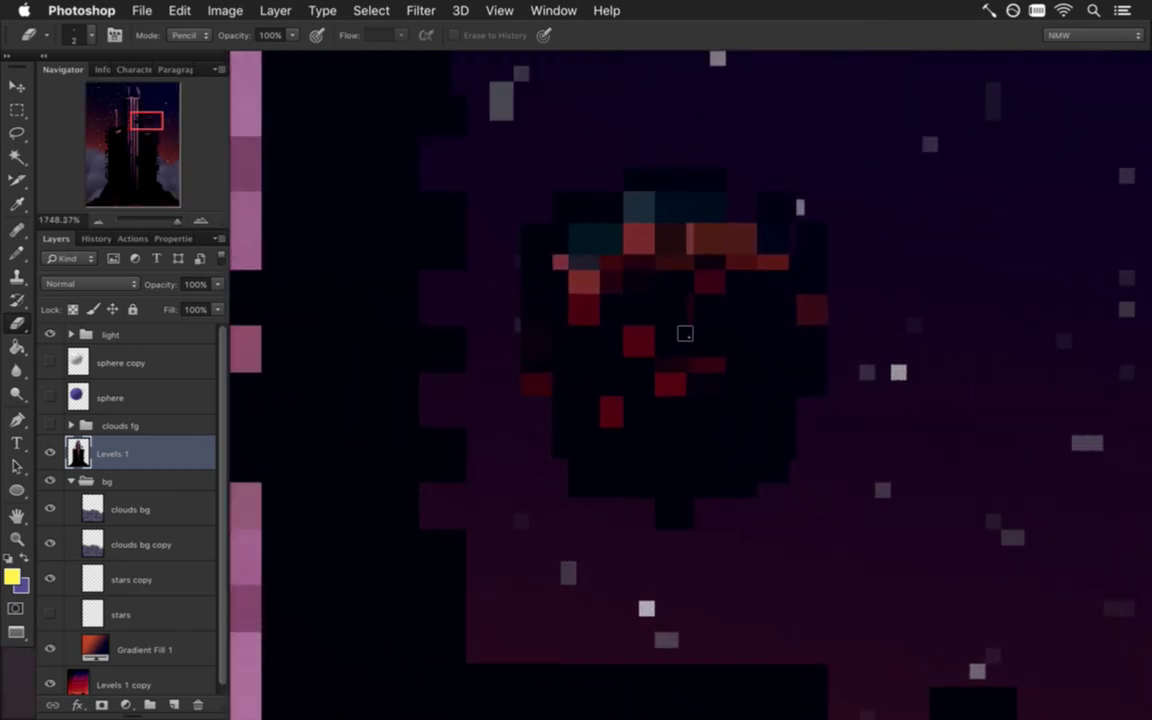
key(b)
alt+click(548, 240)
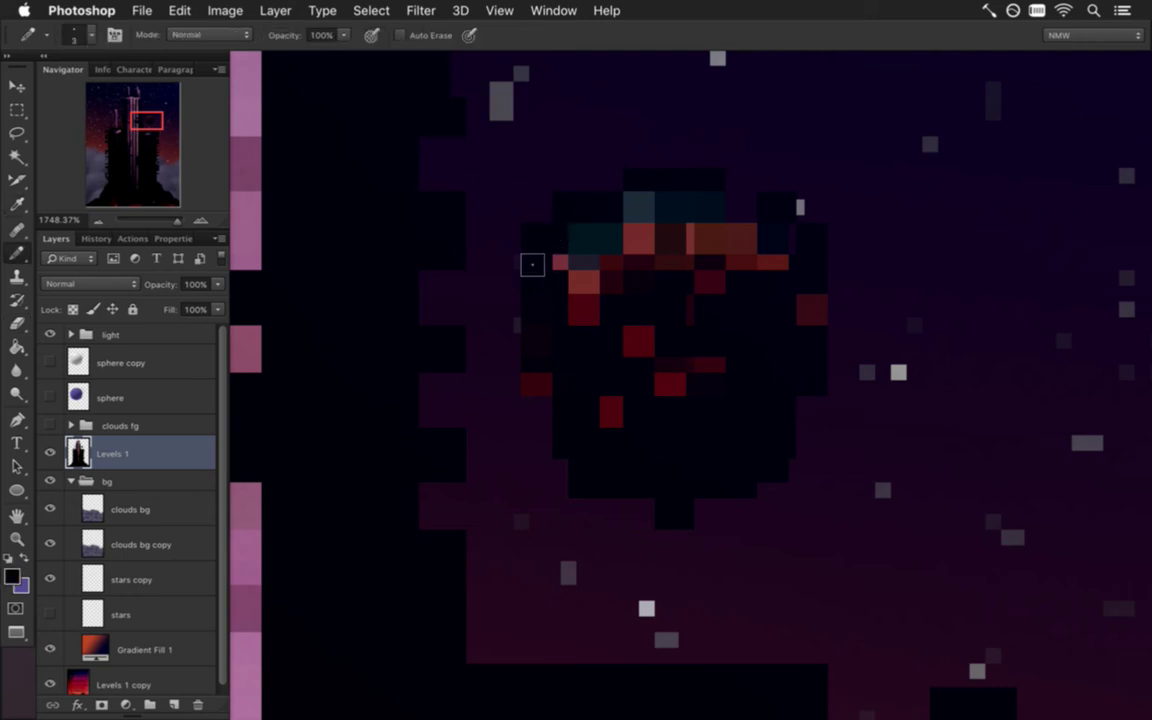
key(bracketleft)
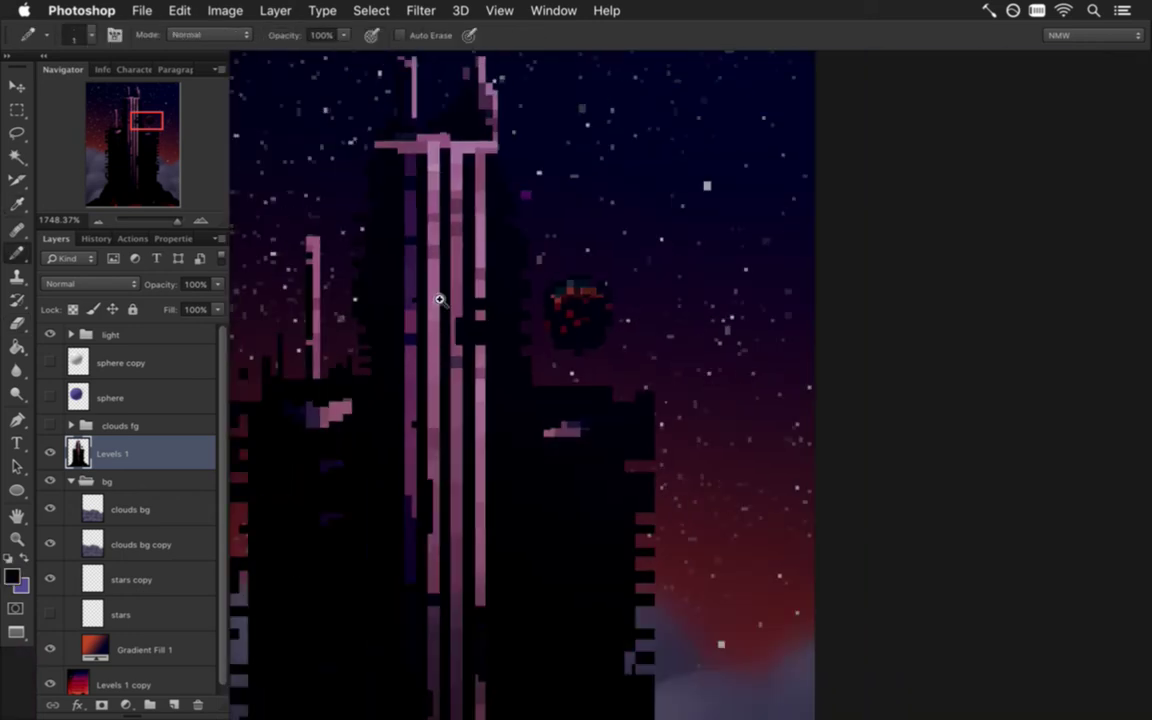
- Add a Solid Color fill layer at the top of the bg group, above the clouds bg layer
scroll(560, 303, down, 10)
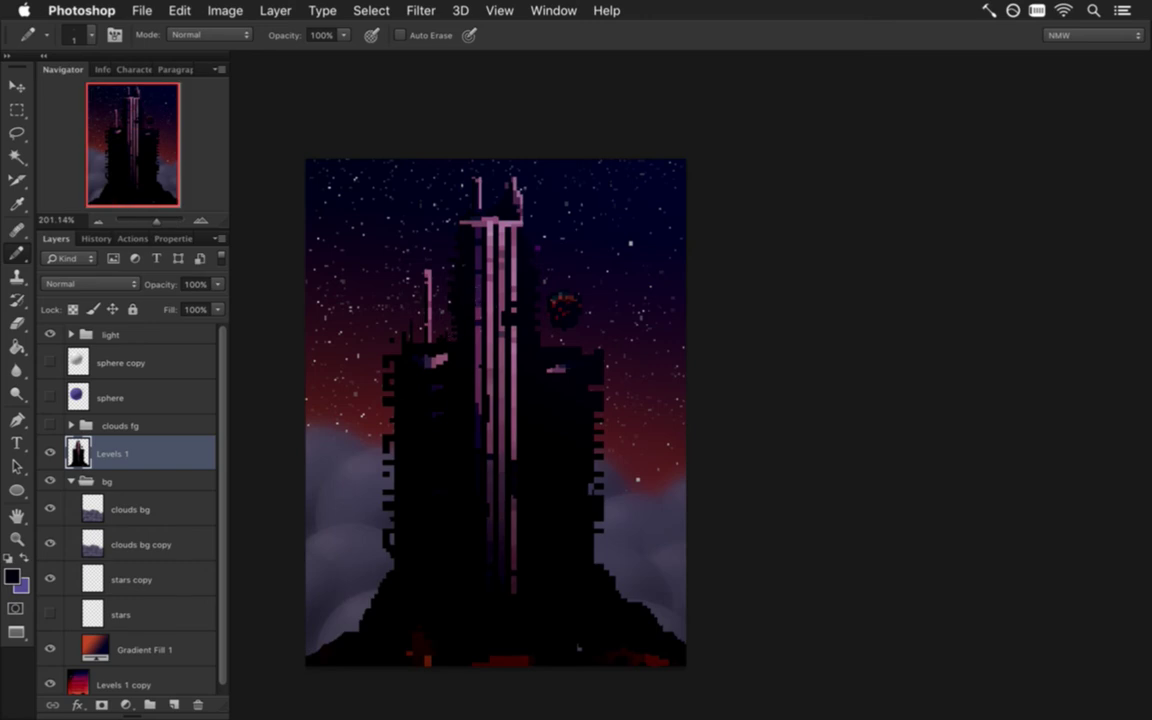
click(116, 480)
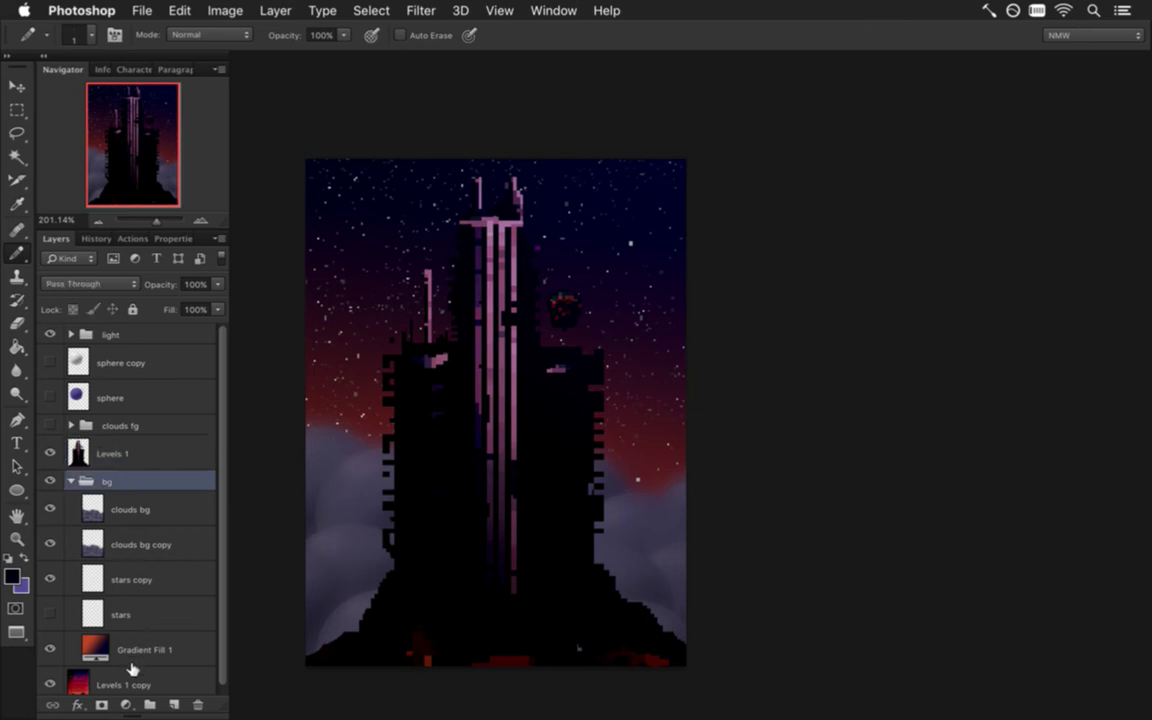
click(126, 704)
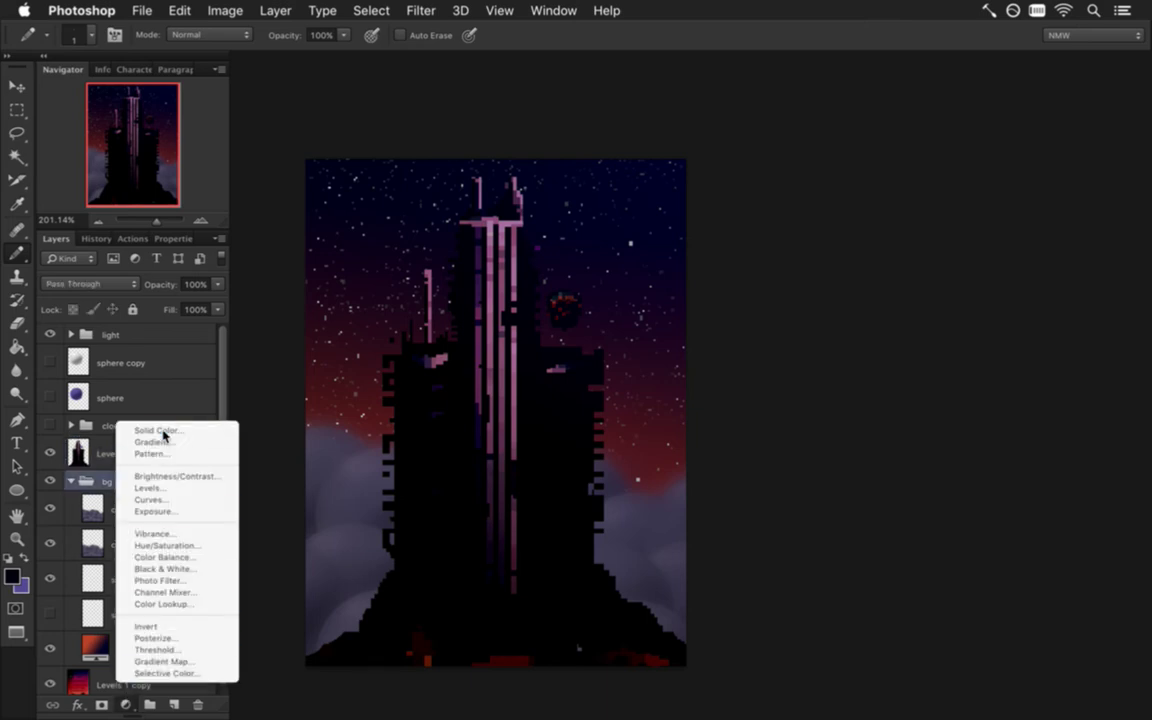
click(160, 431)
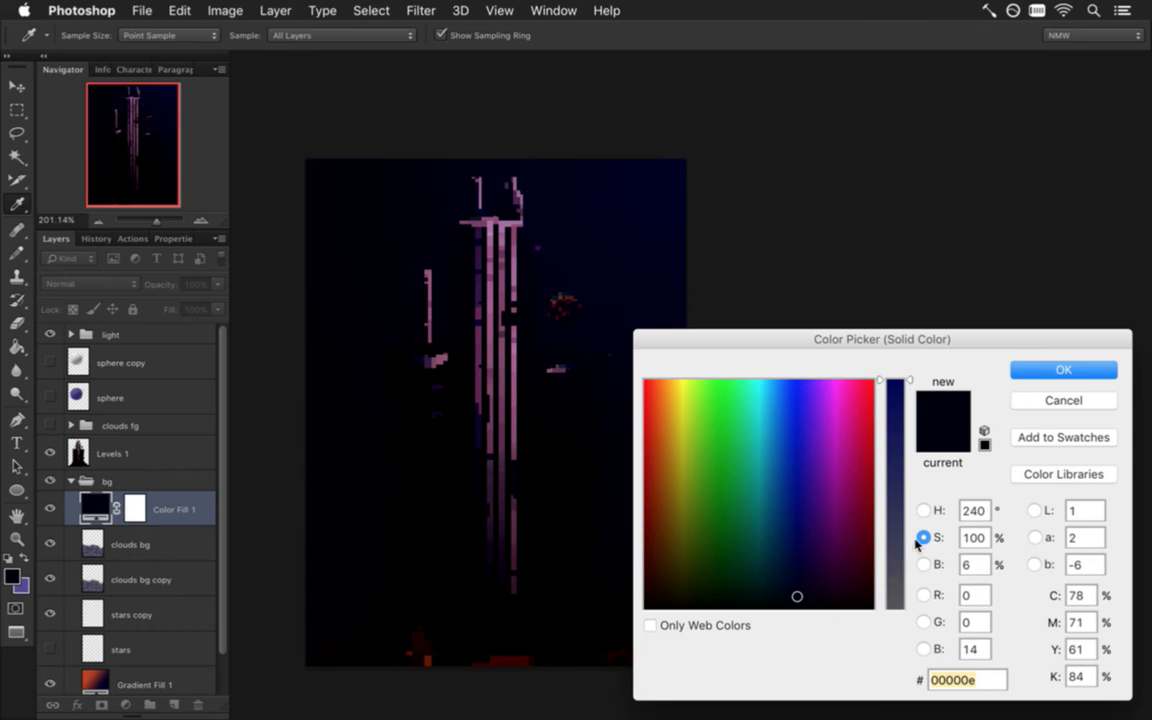
- Set the fill layer's color to the neutral gray 585858 by adjusting its brightness and saturation
click(924, 565)
drag(897, 558, 896, 556)
drag(895, 563, 898, 537)
click(923, 537)
click(897, 538)
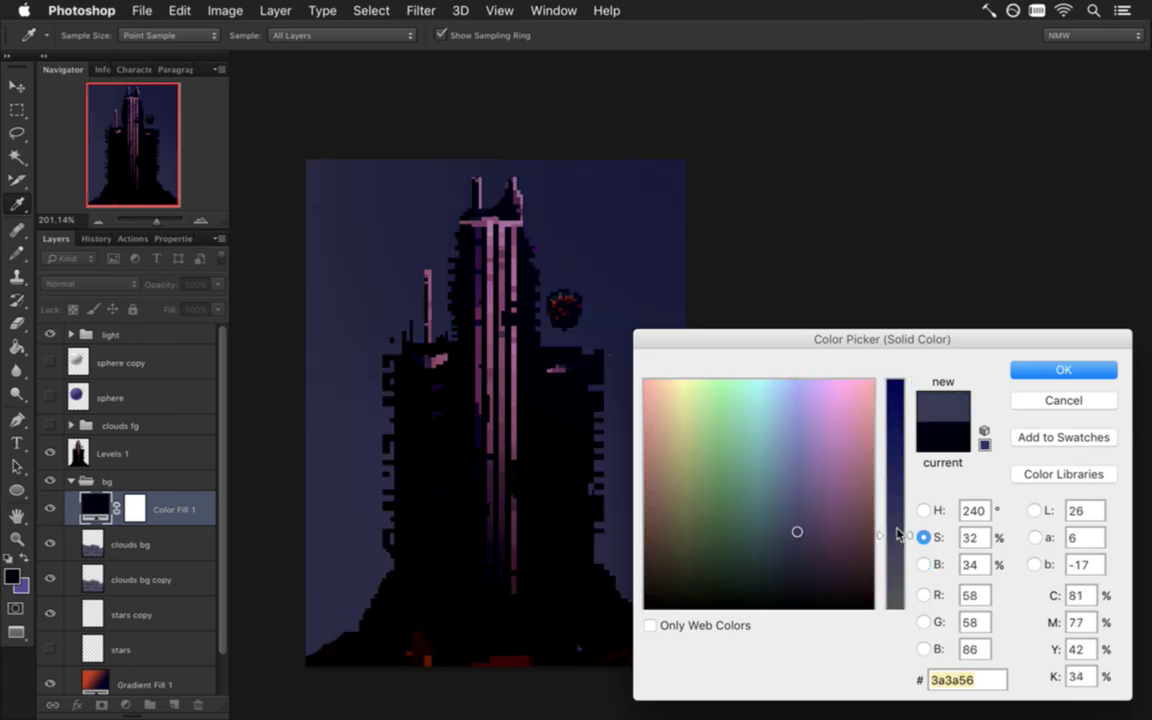
drag(901, 537, 884, 603)
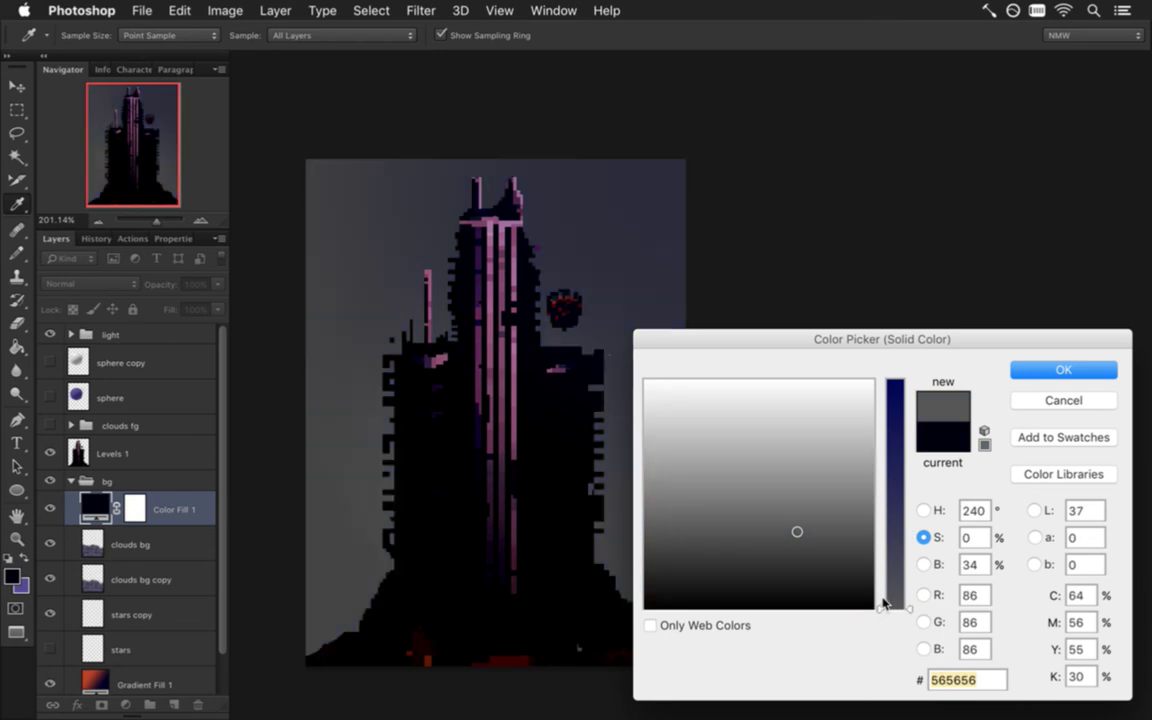
click(924, 562)
drag(901, 534, 901, 532)
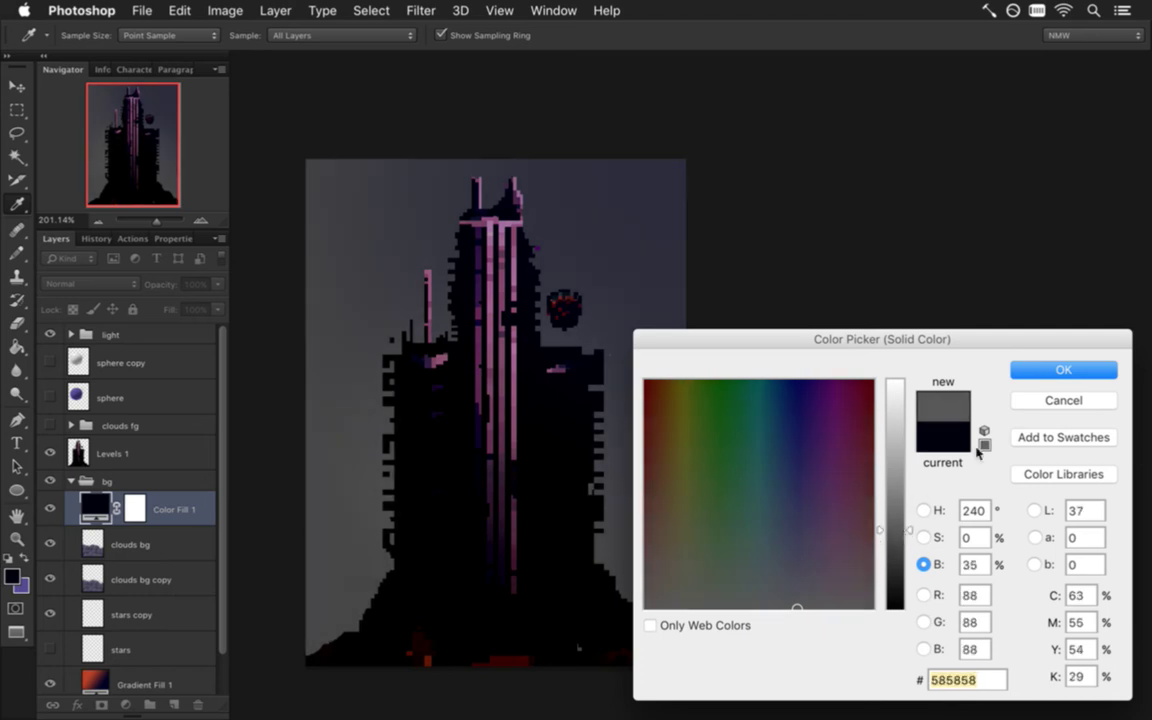
click(1063, 372)
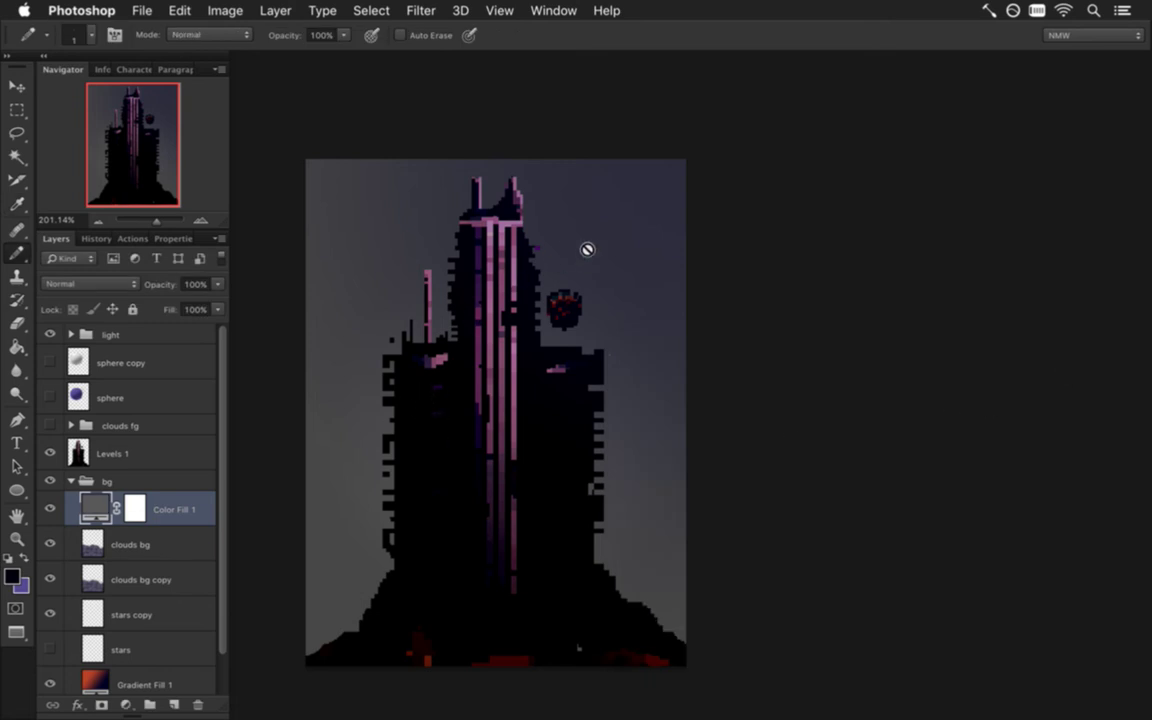
- Delete the gray fill layer's mask and move the layer out of the bg group, directly above it
right_click(134, 506)
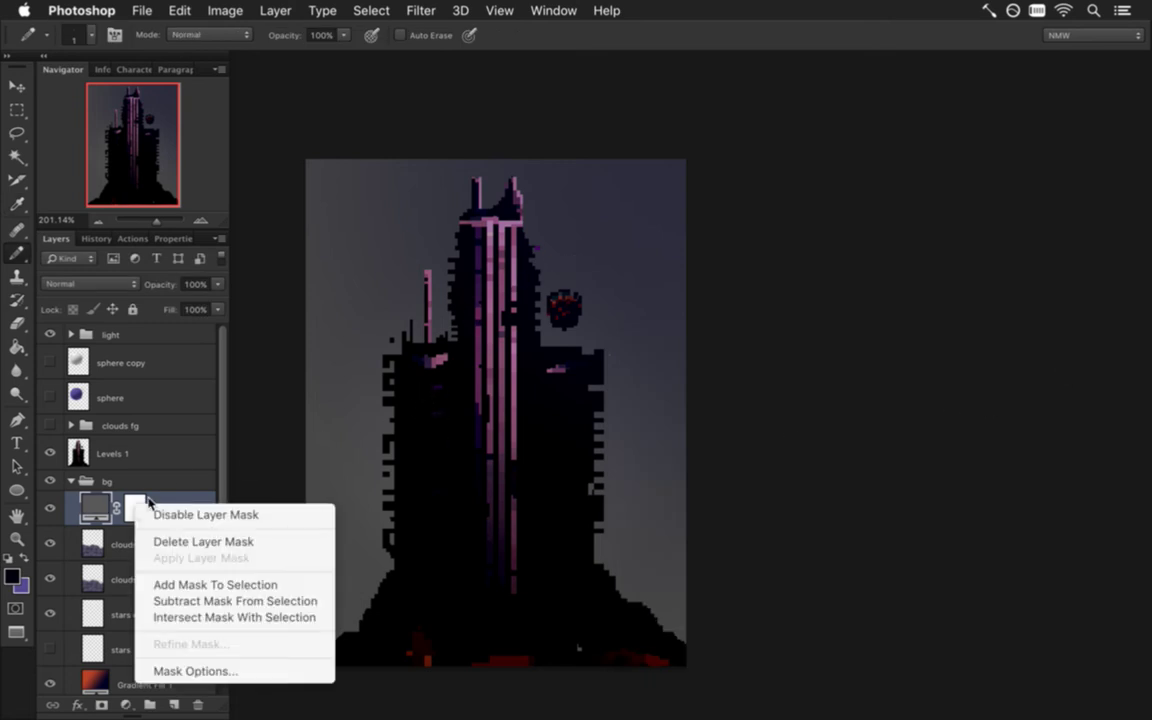
click(198, 542)
drag(97, 506, 100, 468)
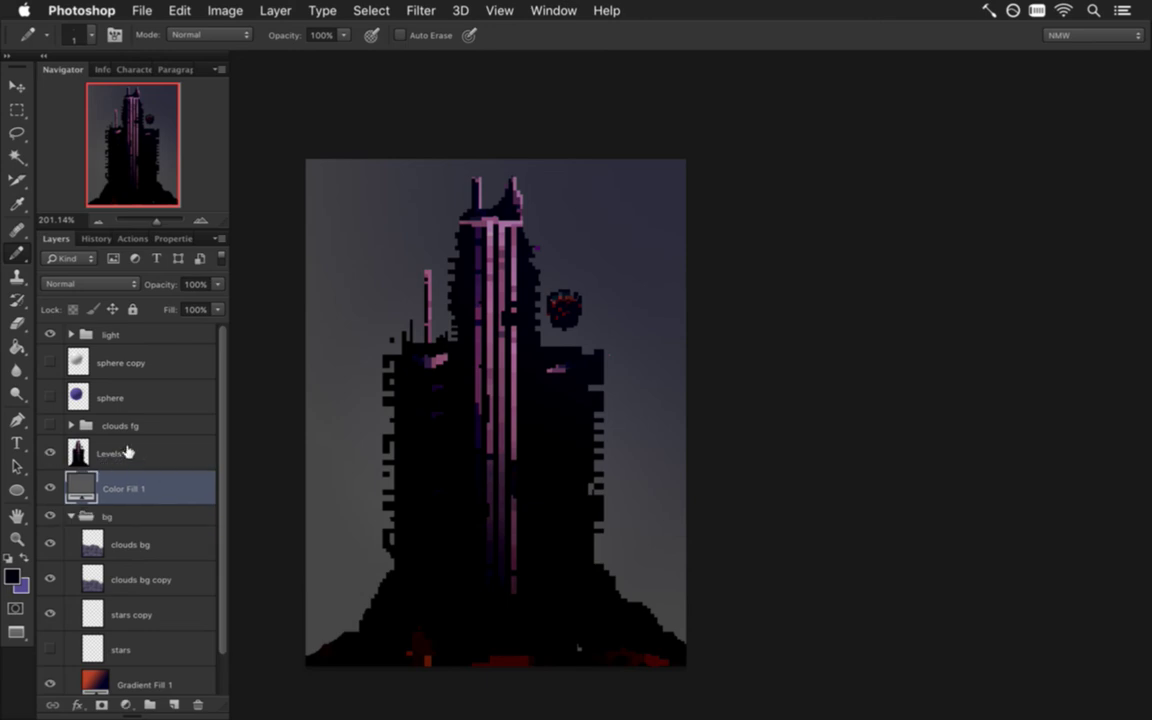
- Rename the solid color fill layer as gray
double_click(125, 488)
text(d)
text(ray)
key(Return)
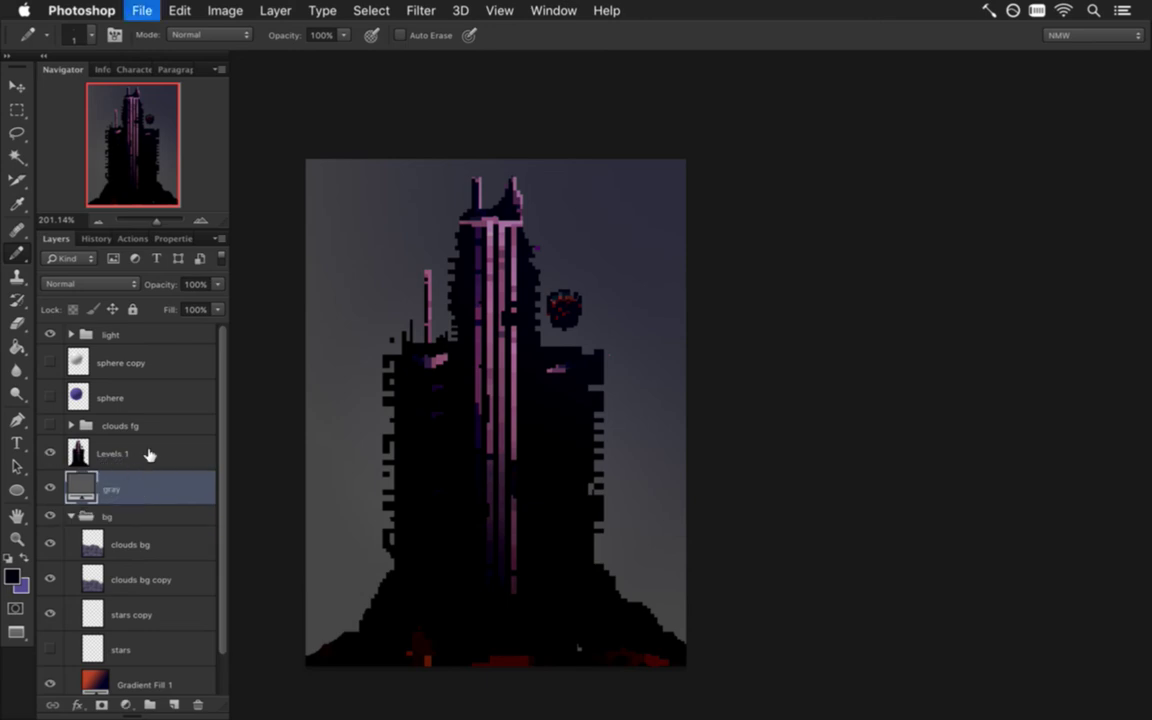
- Add a Hue/Saturation adjustment layer above the light group and lower its saturation completely to turn the artwork grayscale
click(139, 333)
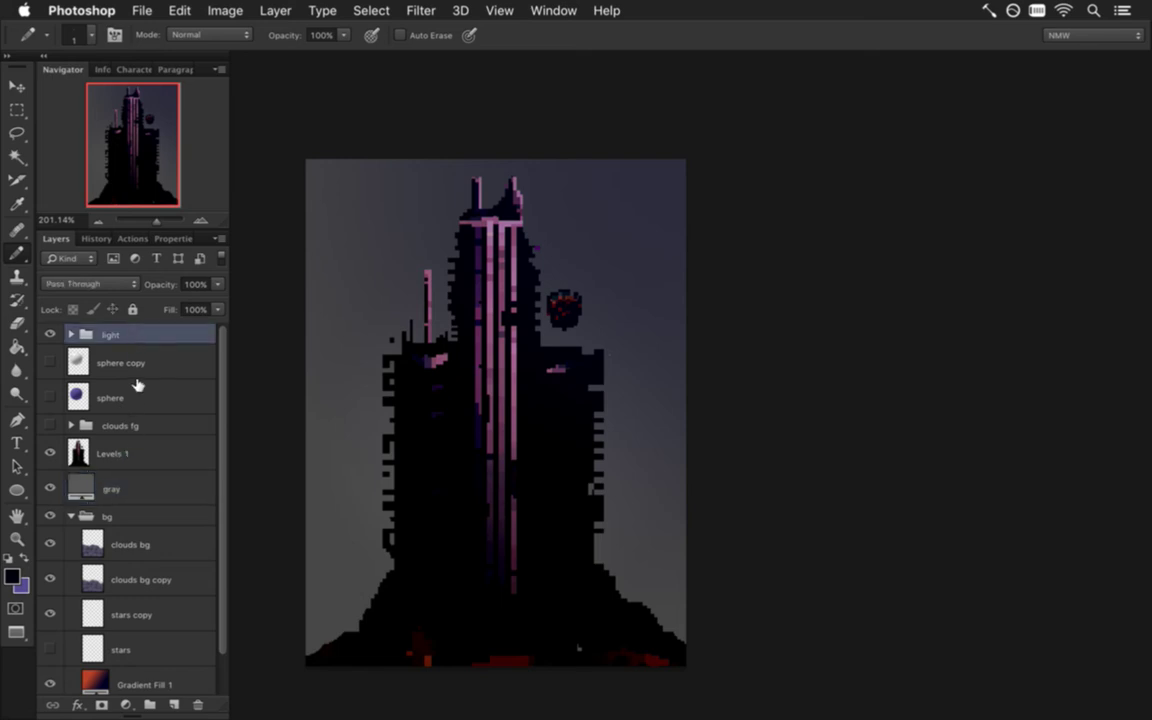
click(126, 701)
click(148, 546)
drag(125, 392, 22, 380)
click(55, 238)
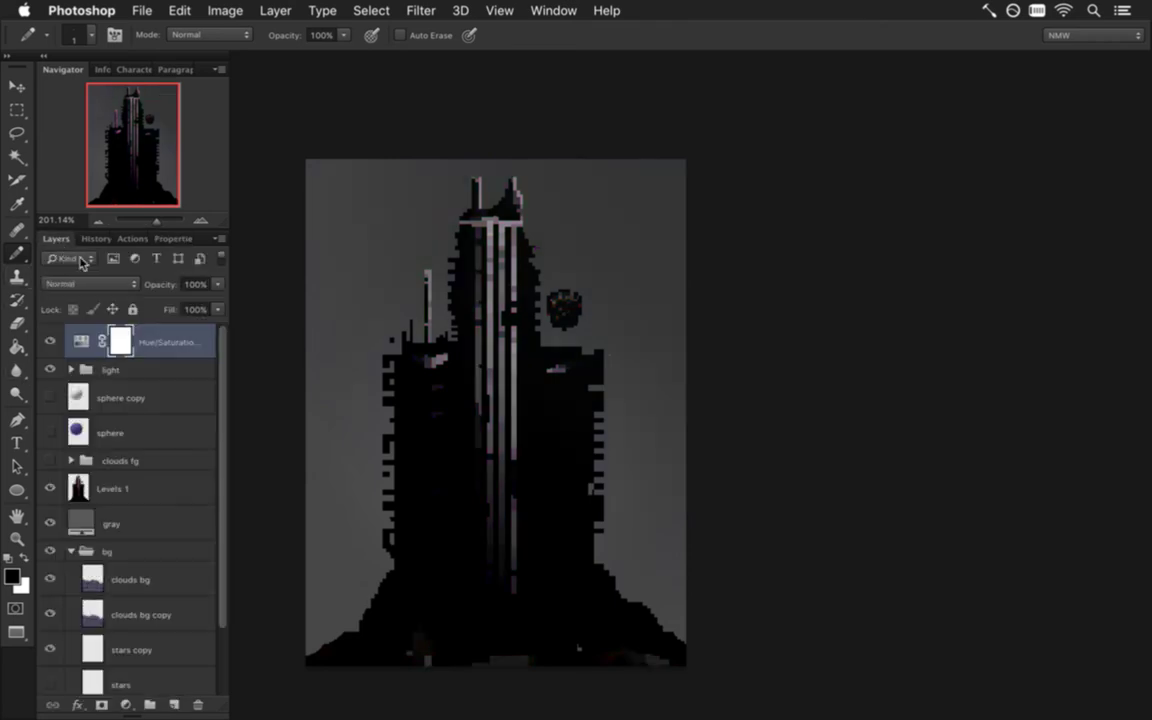
- Delete the Hue/Saturation layer's mask, rename the layer as gray and hide it
right_click(121, 337)
click(154, 369)
double_click(122, 343)
text(d)
key(Return)
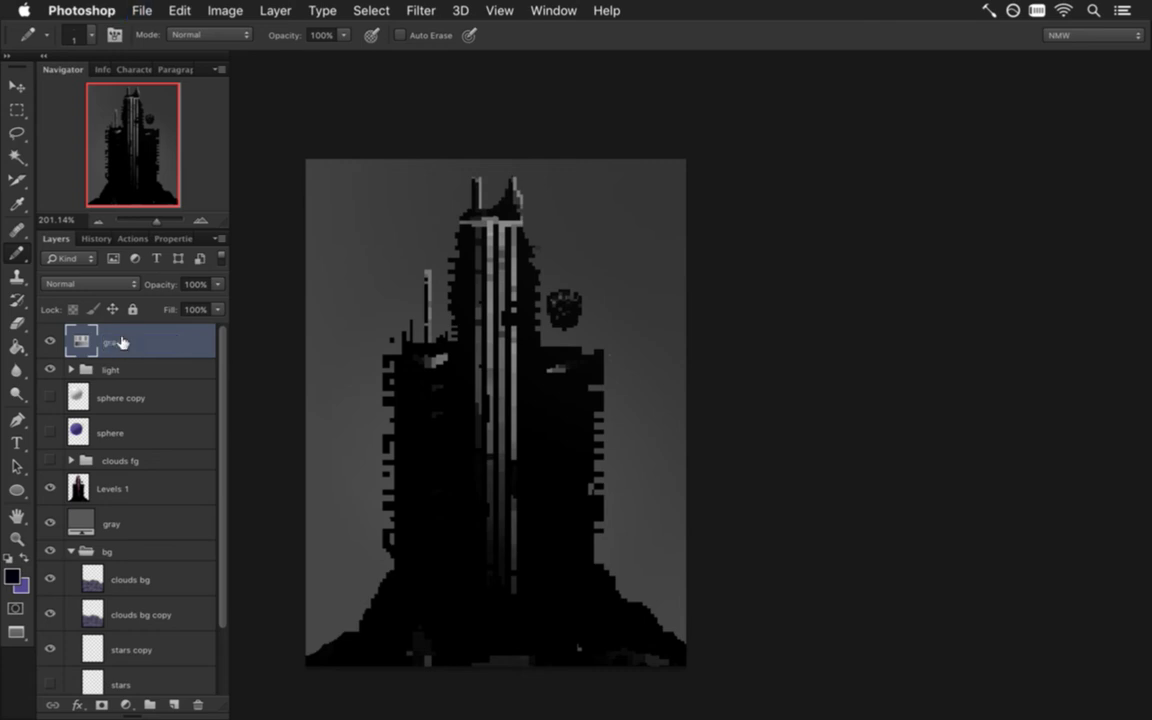
click(55, 338)
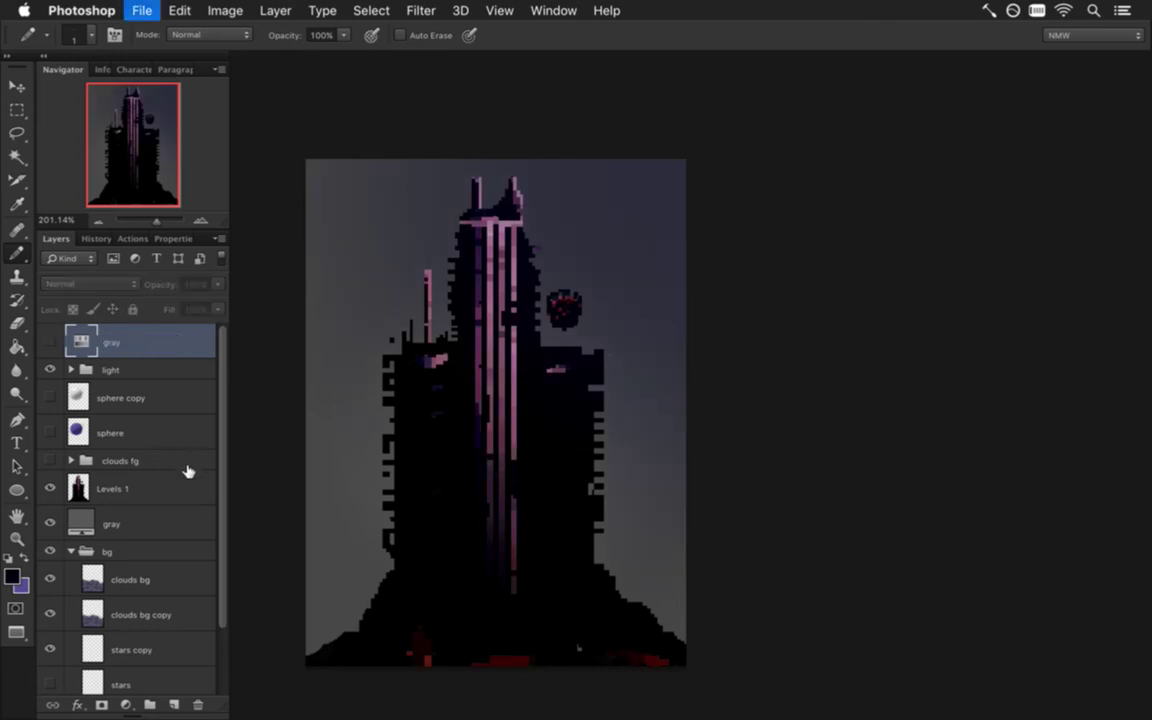
- Try to round the orb's upper-left edge on the Levels 1 layer with the 1-pixel Pencil, and undo the strokes
click(105, 486)
scroll(581, 311, up, 4)
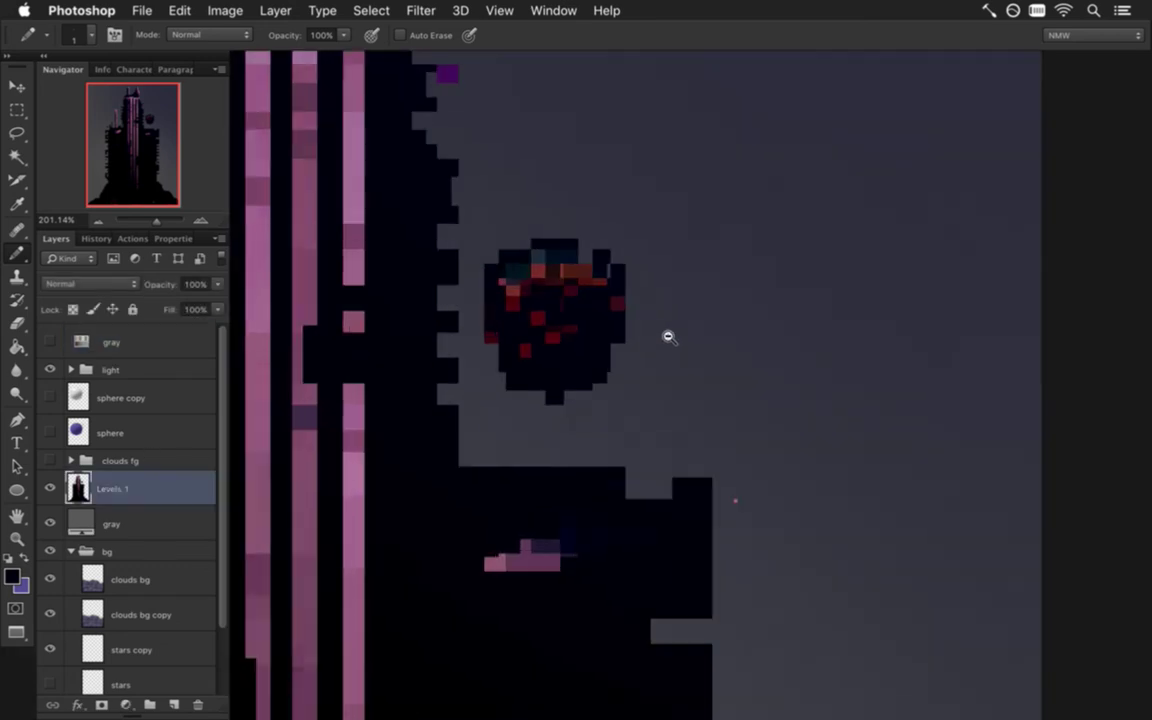
key(e)
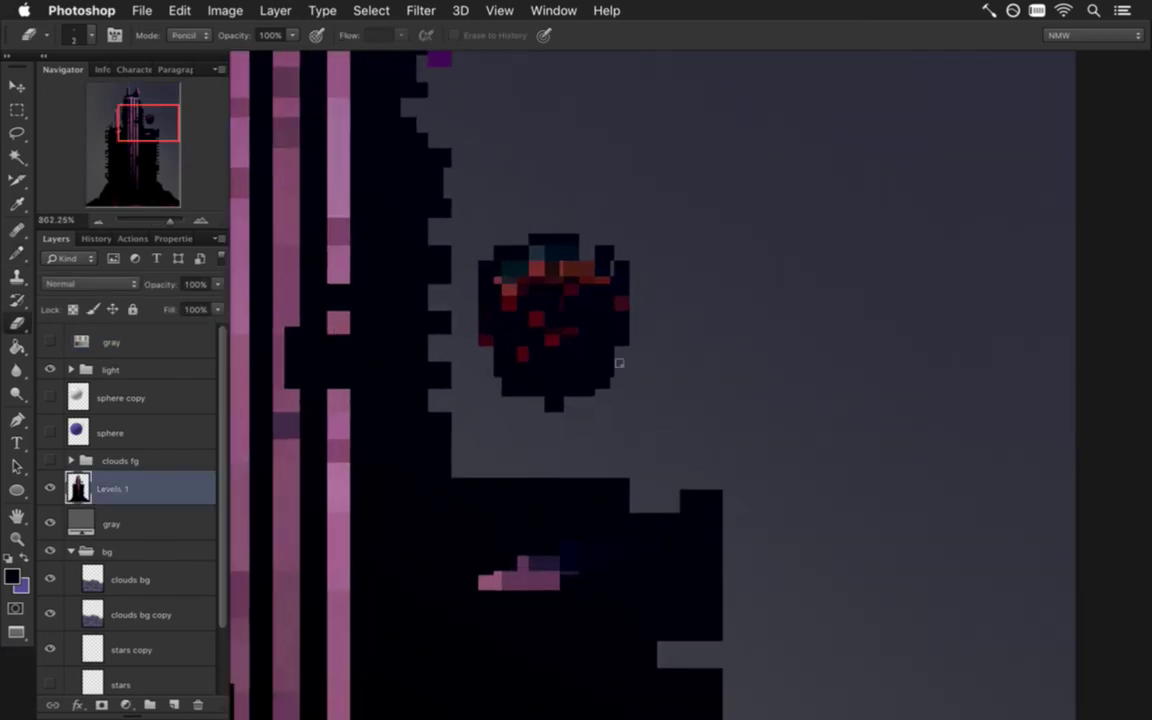
scroll(506, 270, up, 3)
key(i)
key(b)
mouse_move(566, 200)
mouse_down()
mouse_move(442, 230)
mouse_move(488, 271)
mouse_up()
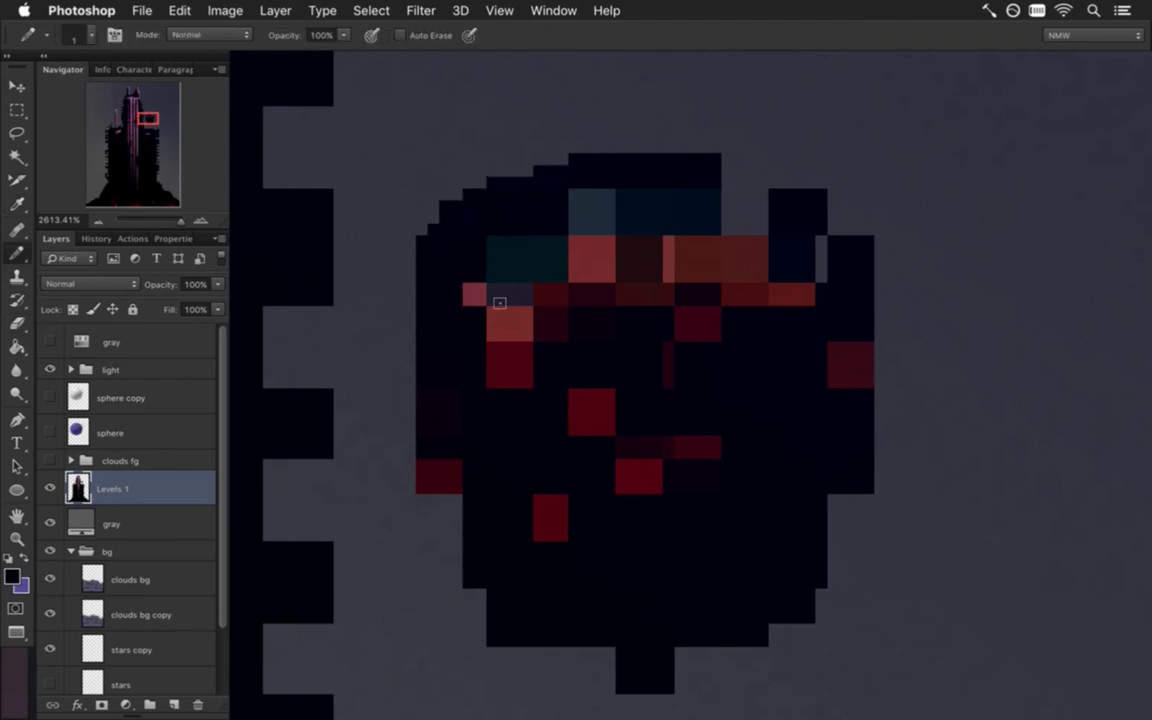
key(super+alt+z)
key(super+alt+z)
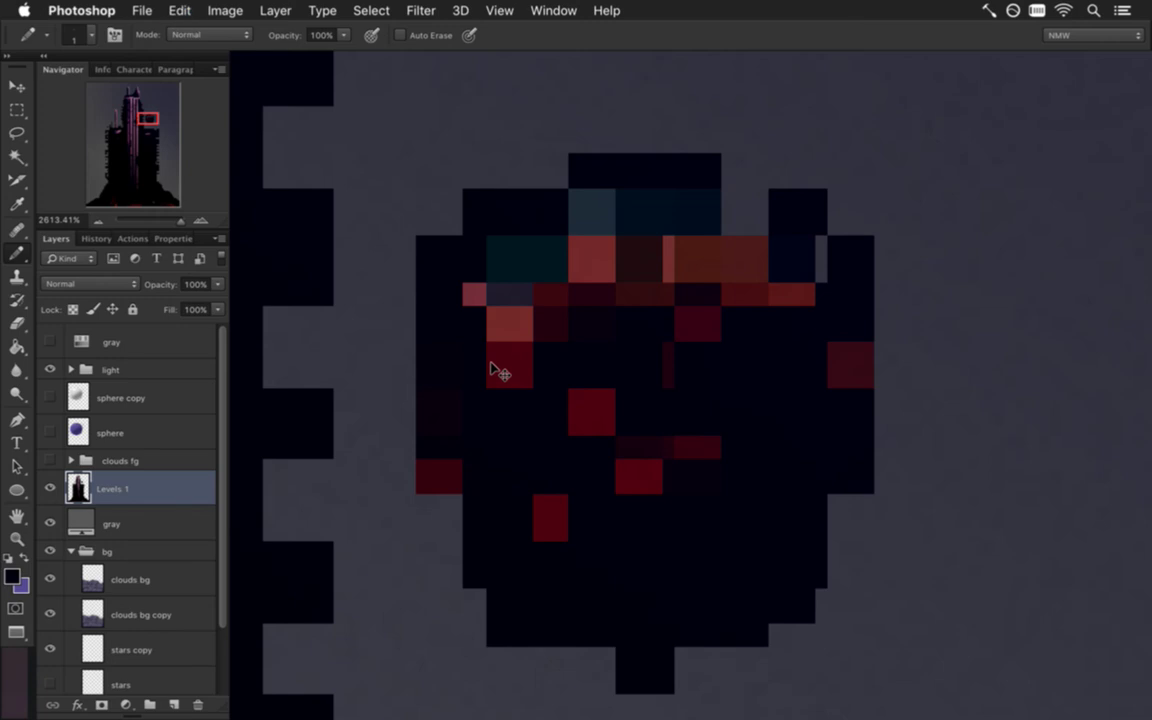
- Save the document, hide the light group, and move the sphere copy and sphere layers above it
key(super+s)
click(51, 370)
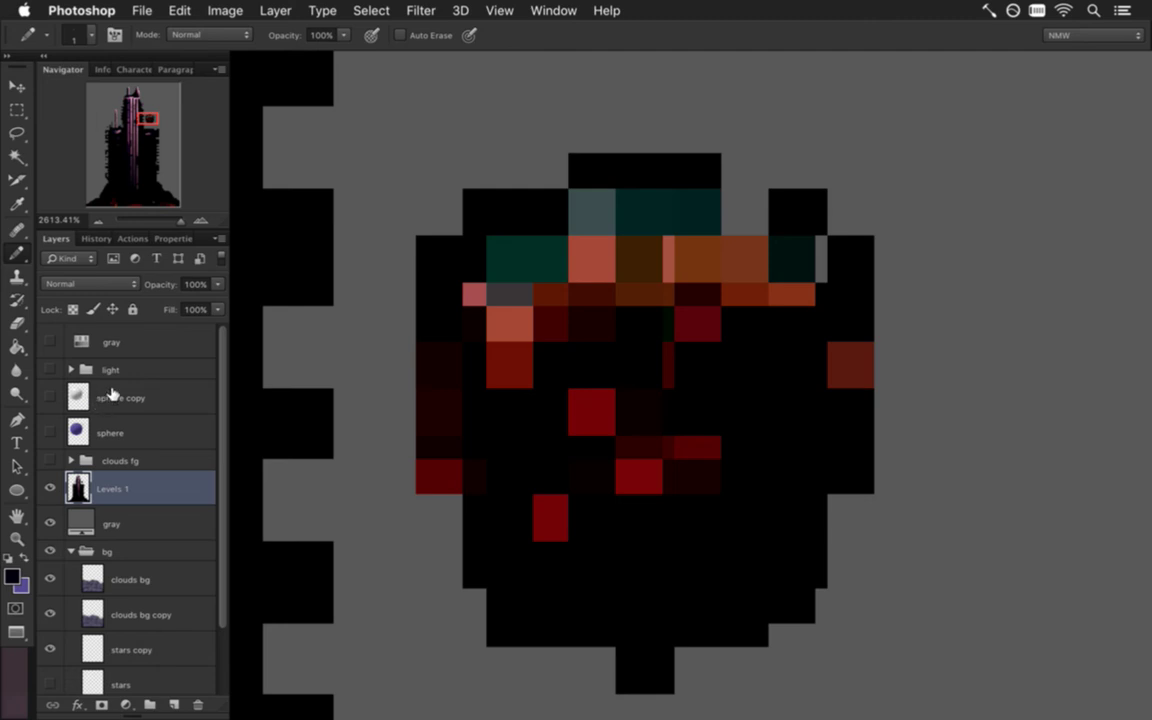
click(112, 395)
shift+click(110, 428)
drag(110, 428, 110, 362)
click(124, 440)
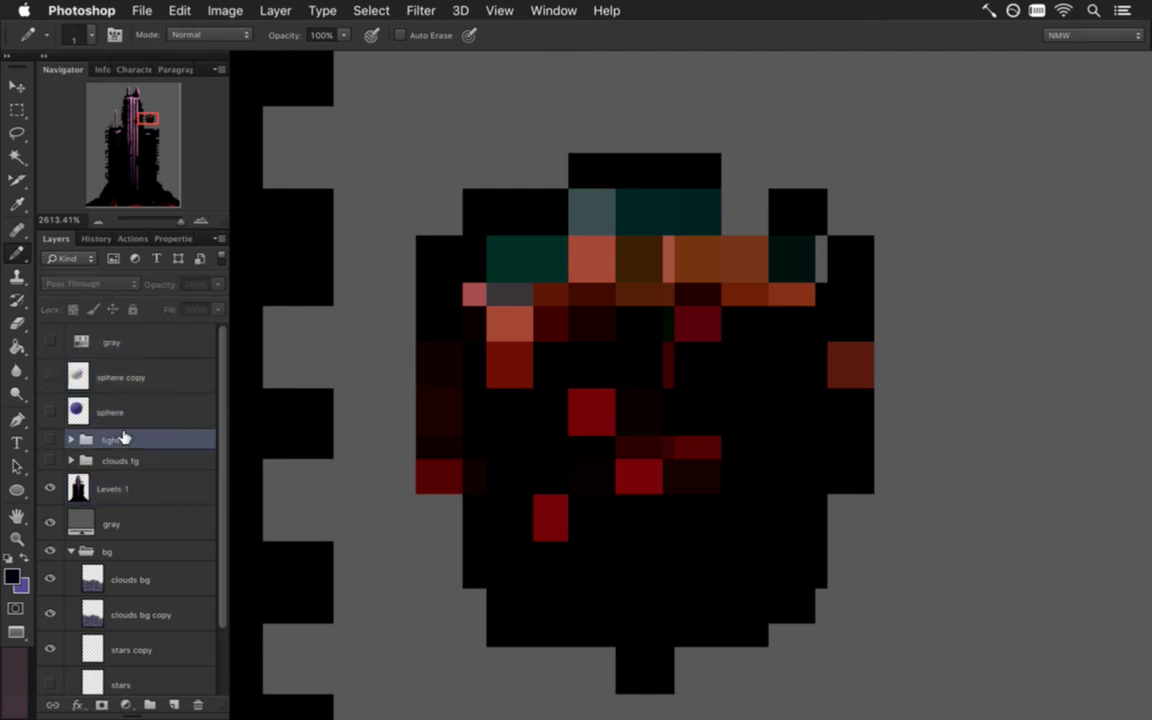
- Rename the Levels 1 layer as tower
click(108, 492)
double_click(112, 489)
text(tower)
key(Return)
- Build up the floating orb's upper corners with stepped black pixels on both sides, using the 1-pixel Pencil
key(alt)
mouse_move(434, 255)
mouse_down()
mouse_move(455, 226)
mouse_move(452, 252)
mouse_up()
mouse_move(560, 191)
mouse_down()
mouse_move(509, 171)
mouse_move(464, 185)
mouse_move(571, 210)
mouse_up()
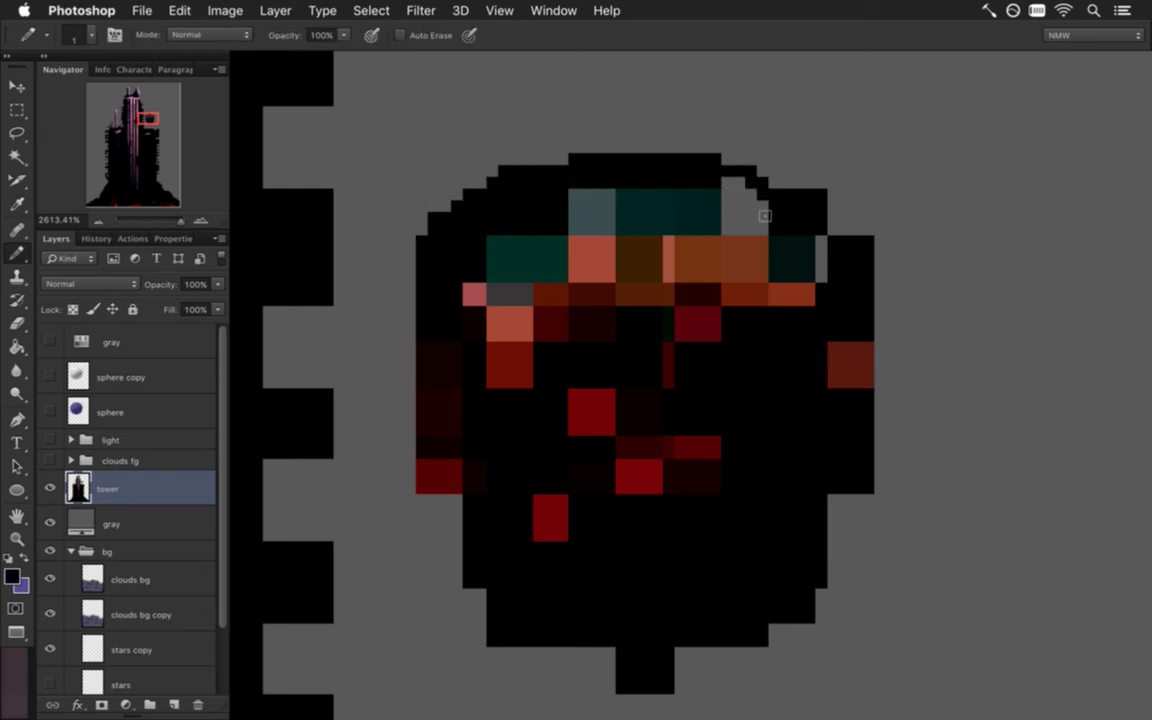
drag(728, 168, 766, 192)
key(e)
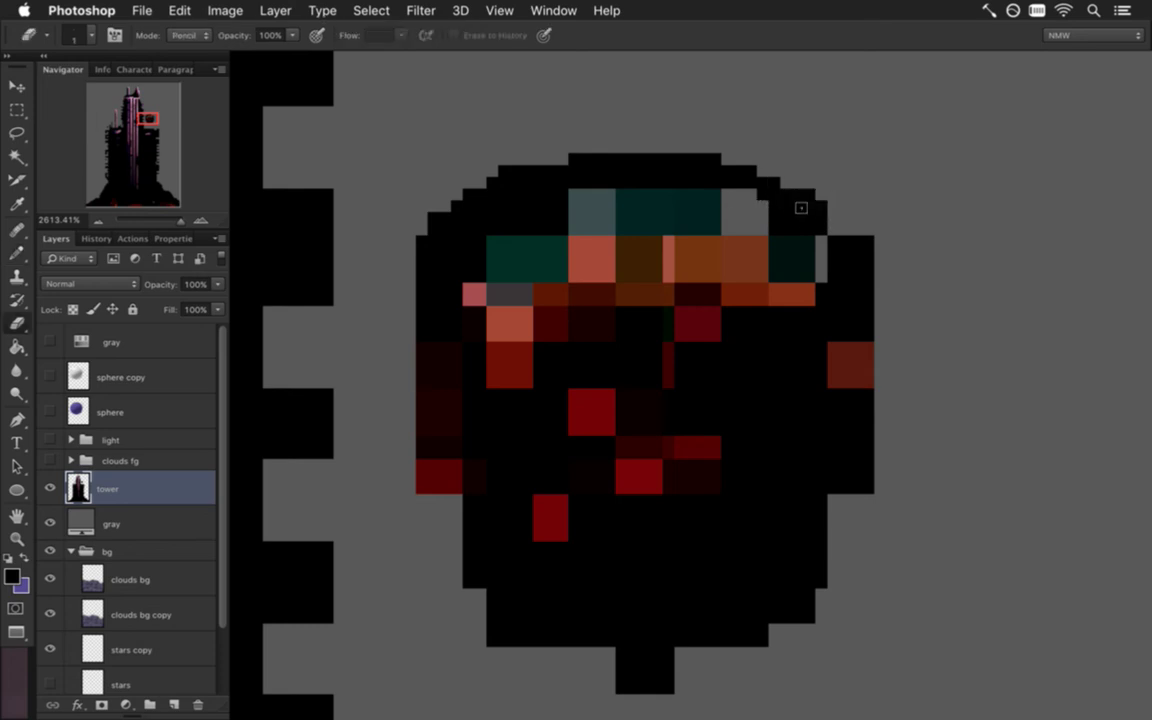
key(b)
click(838, 220)
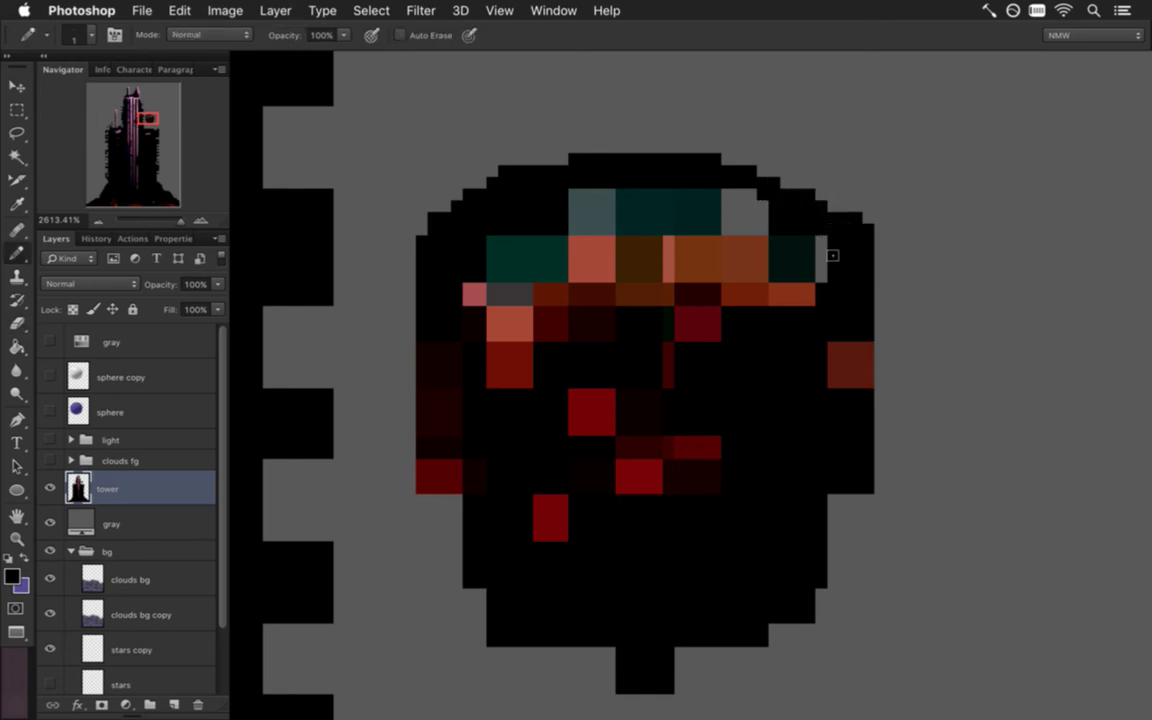
- Erase protruding corner pixels along the orb's upper-right and upper-left outline with the 1-pixel Eraser to smooth its curve
key(e)
drag(867, 244, 846, 223)
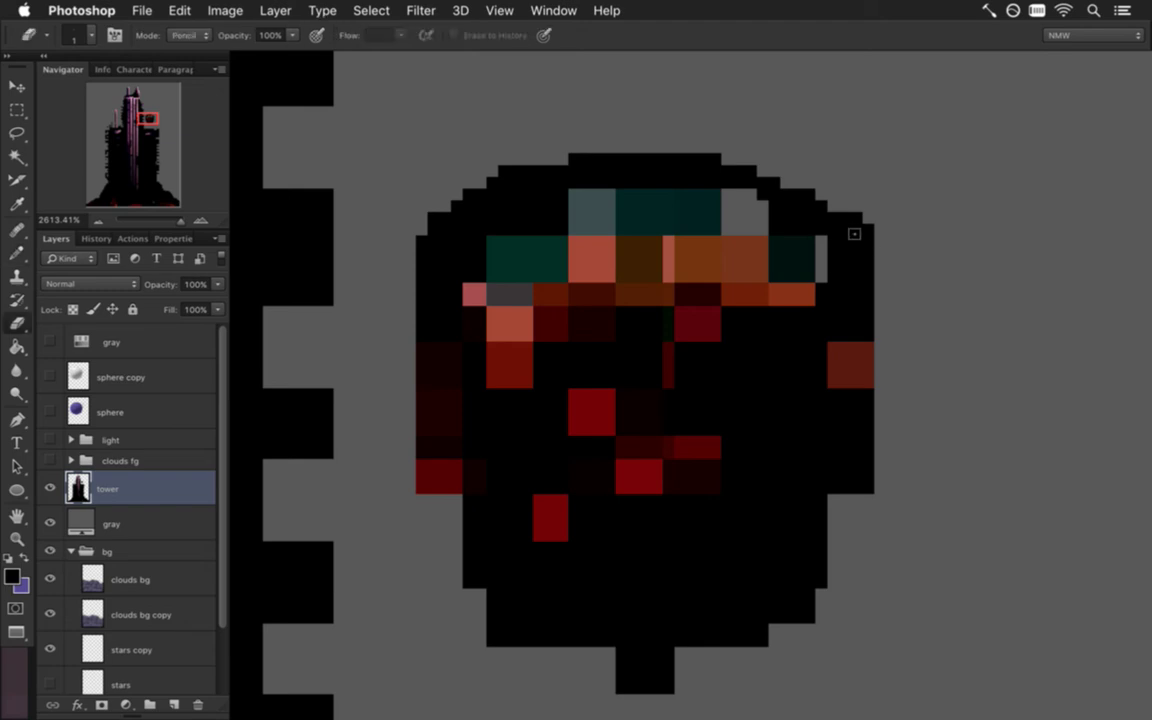
click(856, 241)
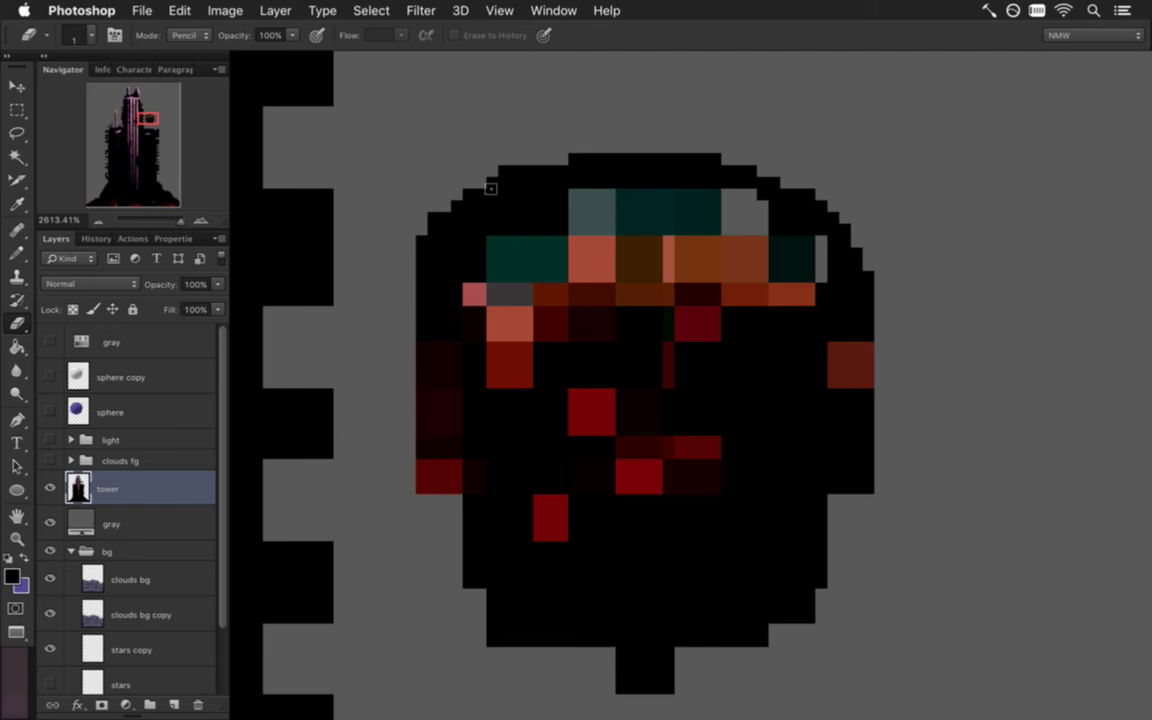
click(421, 241)
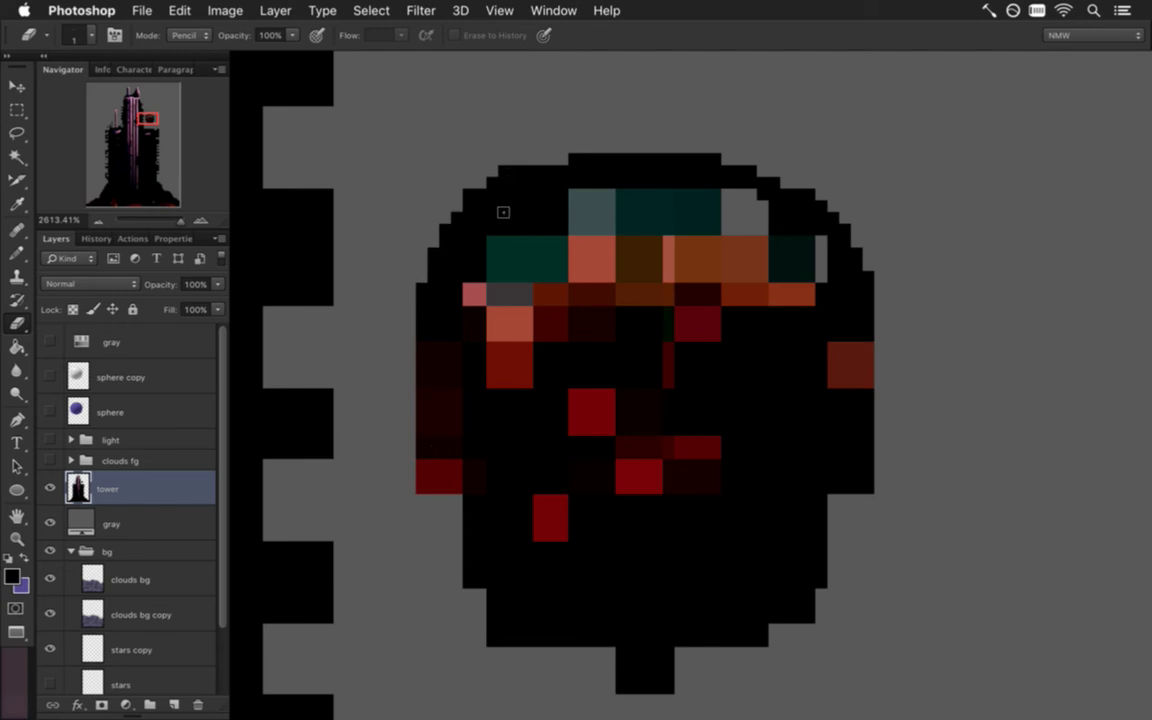
click(504, 169)
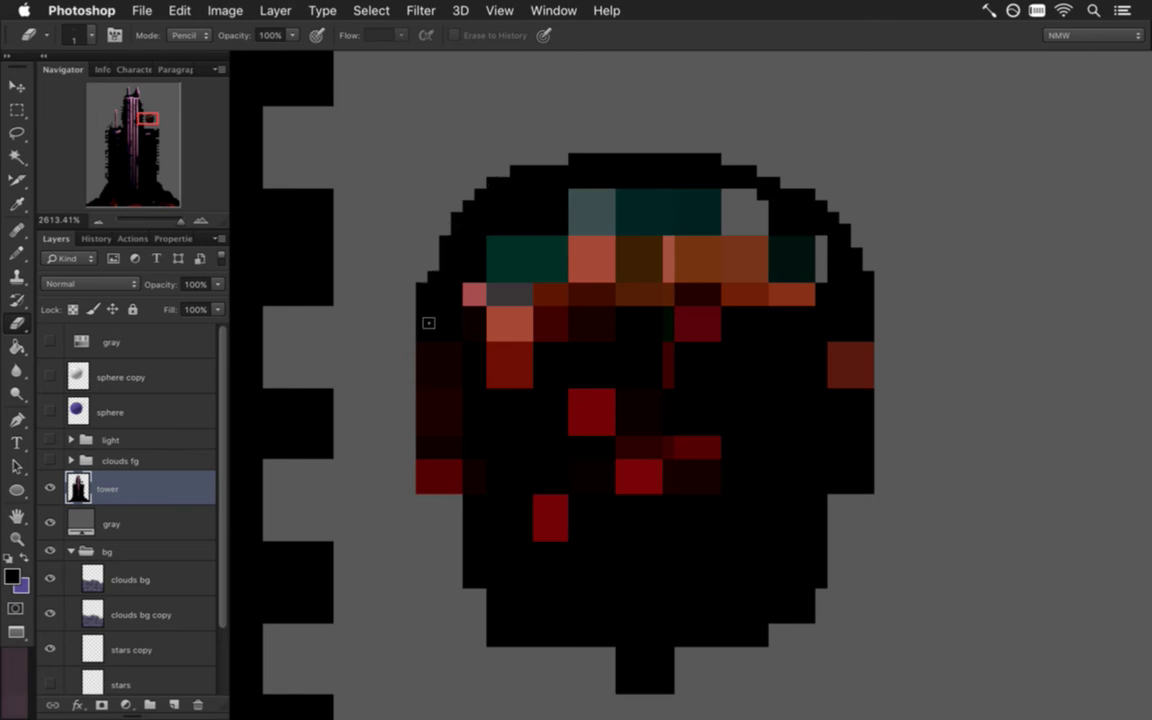
drag(504, 180, 442, 265)
click(444, 242)
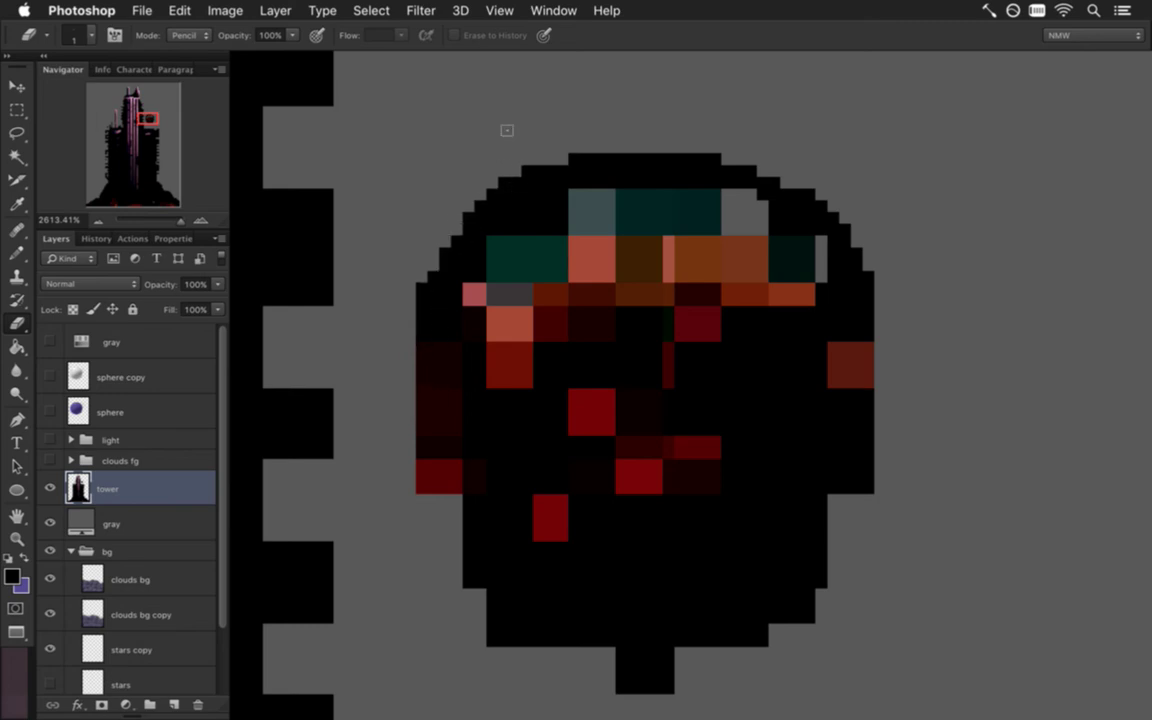
- Erase the orb's left and lower-left edges into a rounded curve, clearing stray leftover pixels with a 3-pixel Eraser
drag(418, 253, 413, 364)
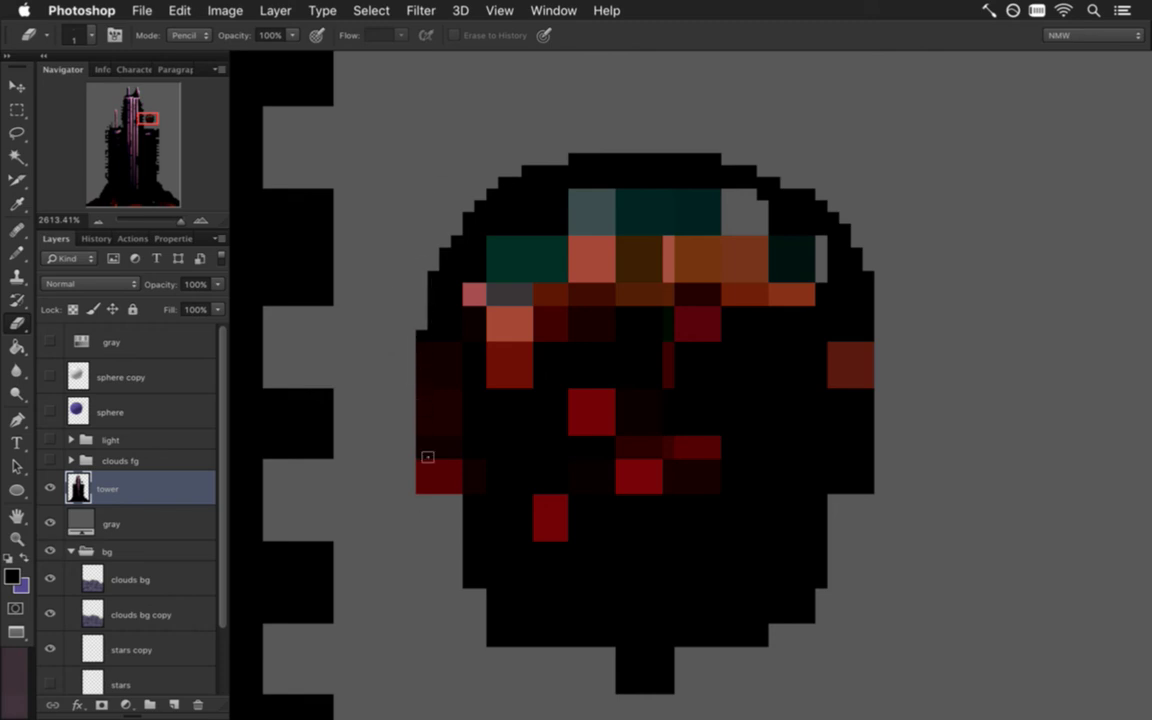
mouse_move(419, 467)
mouse_down()
mouse_move(422, 505)
mouse_move(405, 434)
mouse_move(449, 515)
mouse_move(408, 410)
mouse_move(441, 526)
mouse_move(424, 398)
mouse_move(417, 414)
mouse_move(439, 477)
mouse_move(502, 588)
mouse_move(468, 556)
mouse_move(536, 616)
mouse_move(571, 621)
mouse_move(528, 583)
mouse_move(584, 630)
mouse_move(582, 621)
mouse_move(621, 688)
mouse_up()
mouse_move(514, 620)
mouse_down()
mouse_move(470, 570)
mouse_move(492, 643)
mouse_move(503, 578)
mouse_move(515, 606)
mouse_move(496, 575)
mouse_move(598, 592)
mouse_up()
drag(669, 655, 650, 509)
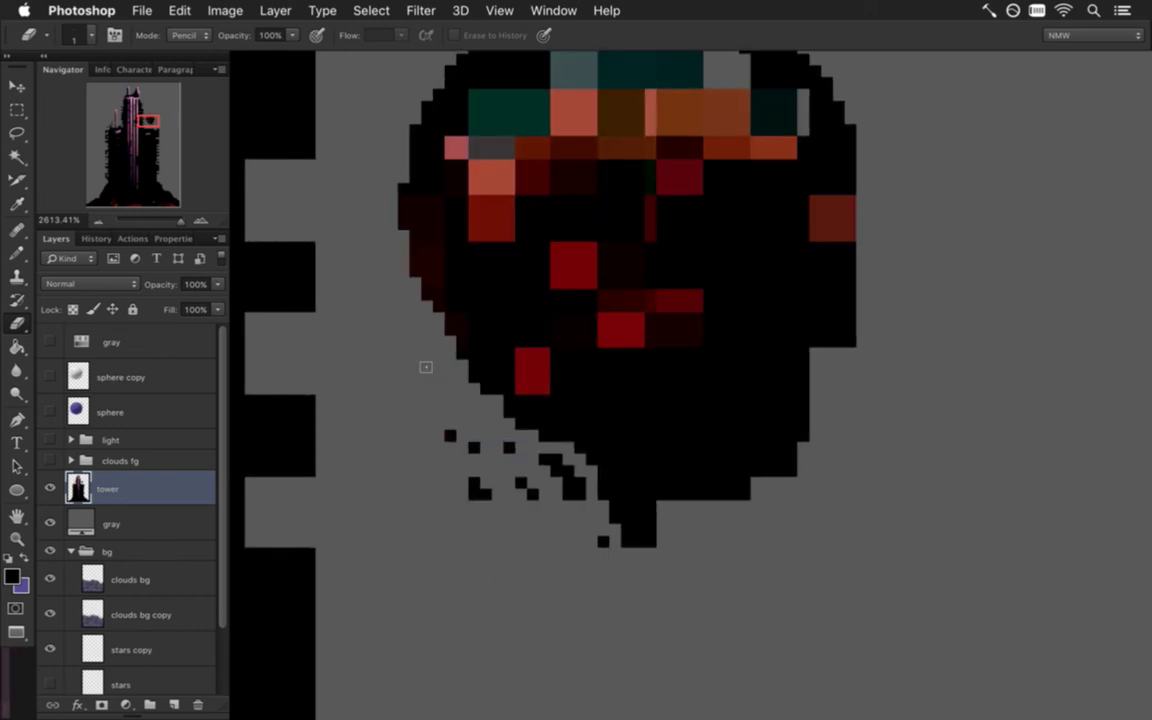
key(])
key(])
mouse_move(453, 478)
mouse_down()
mouse_move(508, 555)
mouse_move(520, 514)
mouse_move(512, 475)
mouse_move(553, 500)
mouse_up()
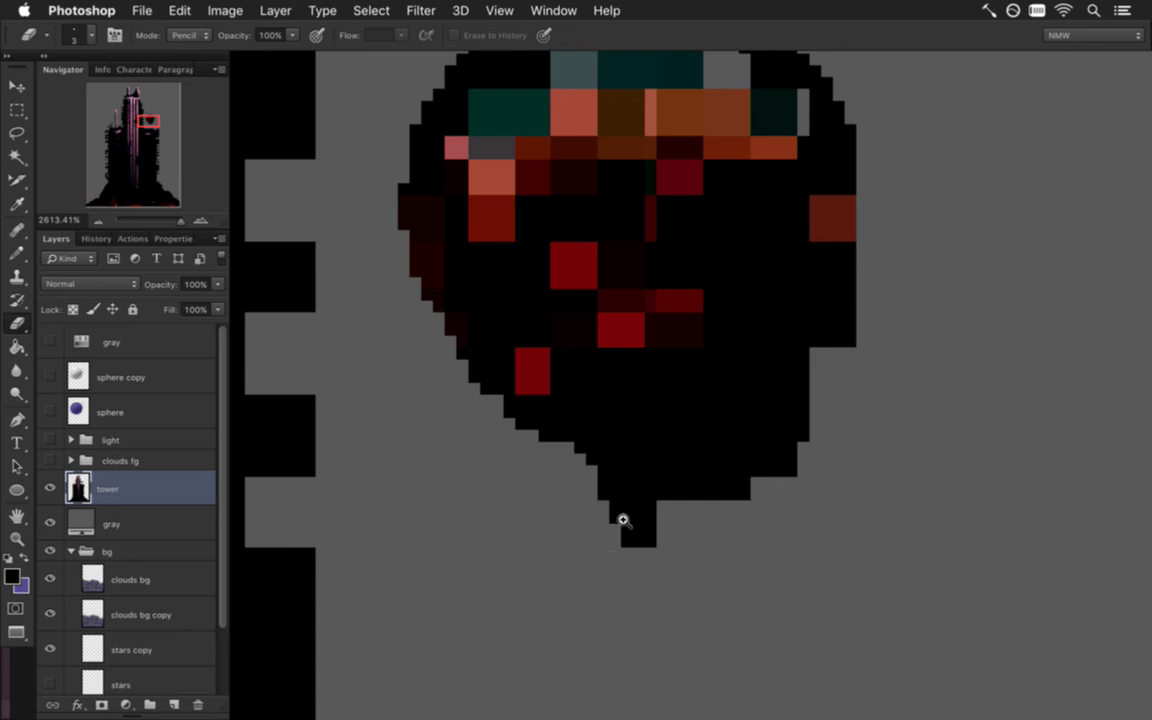
- Draw a thin black tail curving down and to the right from the orb's base with the 1-pixel Pencil
scroll(590, 525, down, 3)
key(b)
alt+click(617, 514)
mouse_move(617, 514)
mouse_down()
mouse_move(635, 570)
mouse_move(673, 632)
mouse_up()
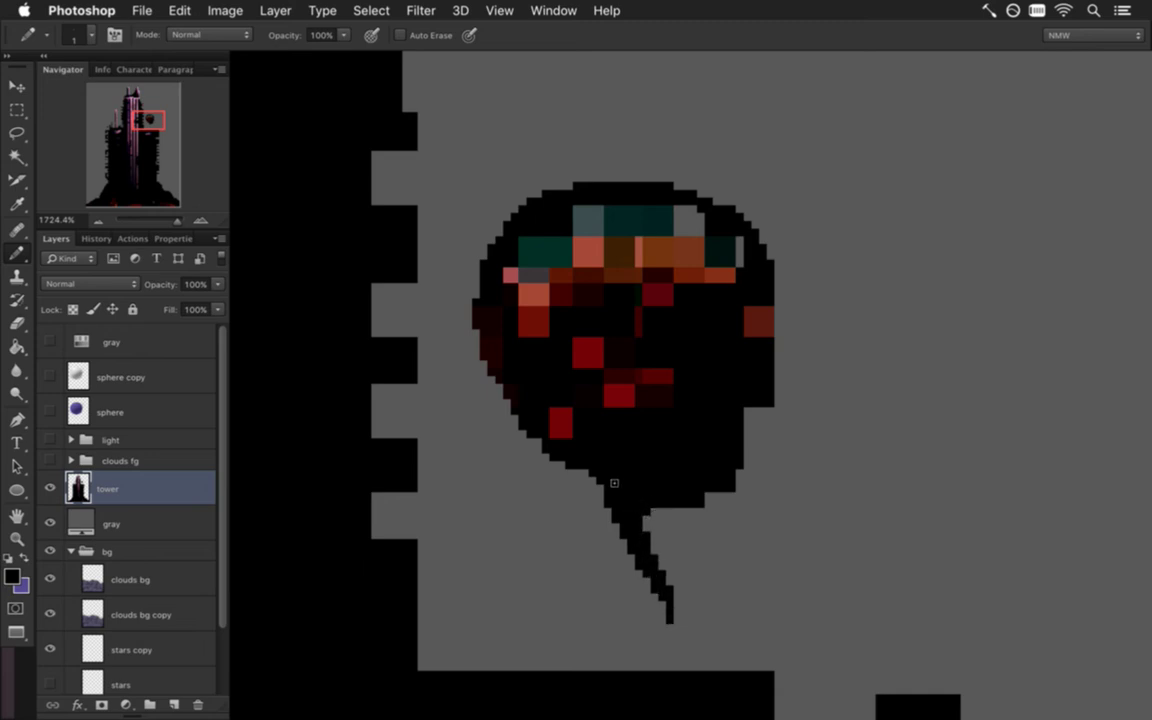
- Erase the orb's lower-right corners so its outline curves smoothly down into the tail
key(e)
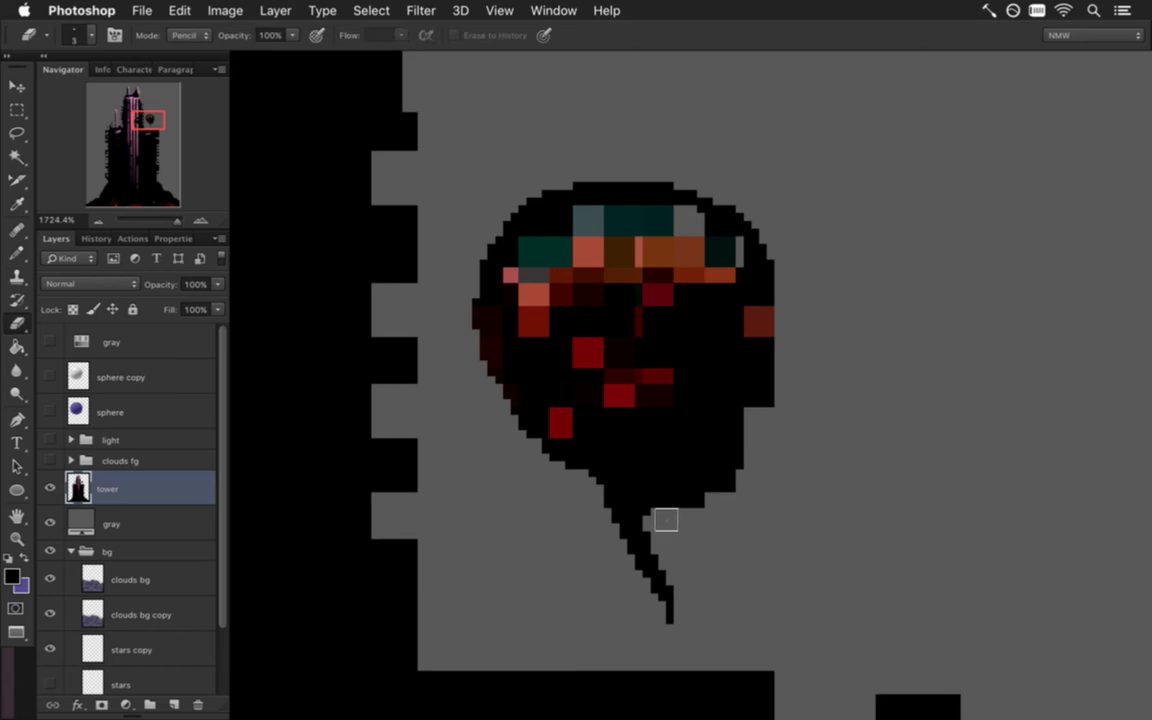
mouse_move(676, 488)
mouse_down()
mouse_move(673, 519)
mouse_move(720, 475)
mouse_move(722, 512)
mouse_move(738, 471)
mouse_up()
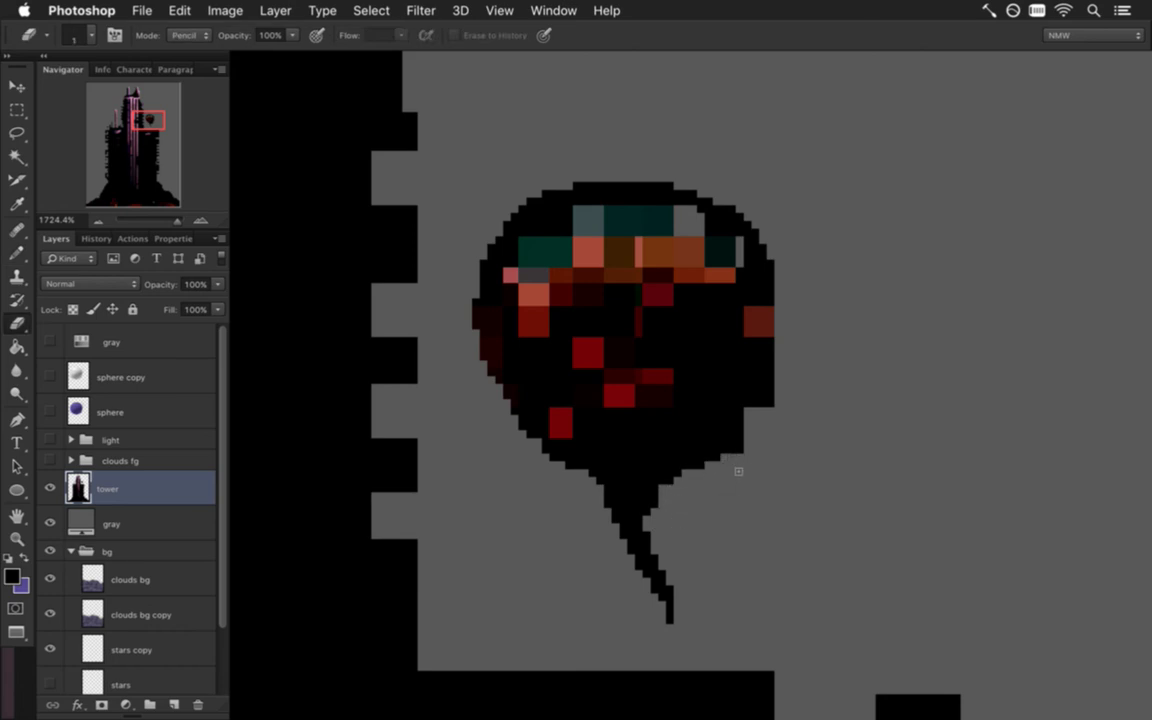
mouse_move(766, 405)
mouse_down()
mouse_move(773, 359)
mouse_move(769, 426)
mouse_up()
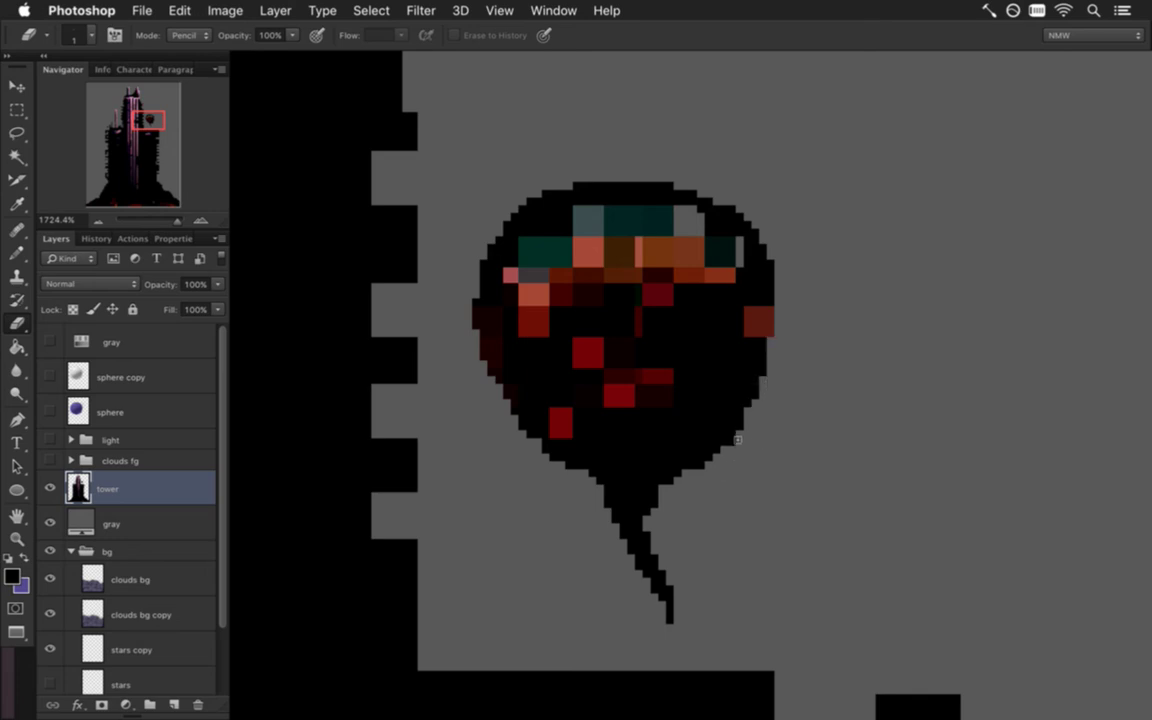
- Extend the orb's right edge outward with Pencil pixels, continuing the neighbouring black and reddish-brown colours
key(b)
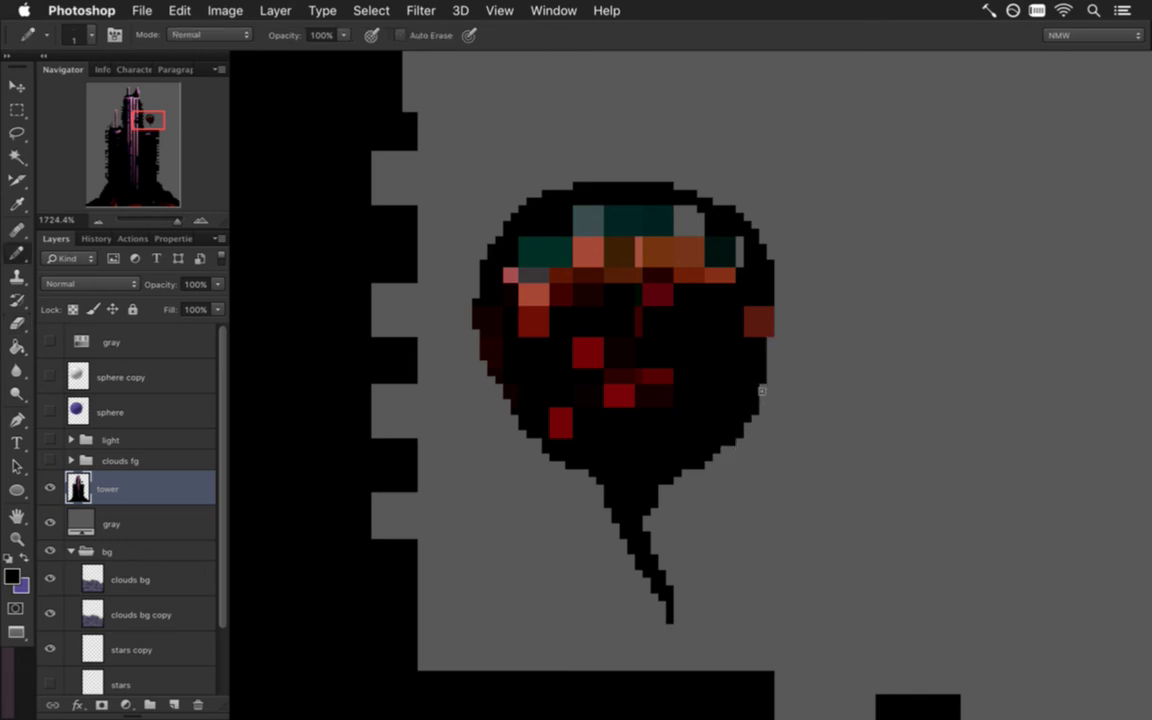
click(771, 330)
drag(776, 303, 779, 336)
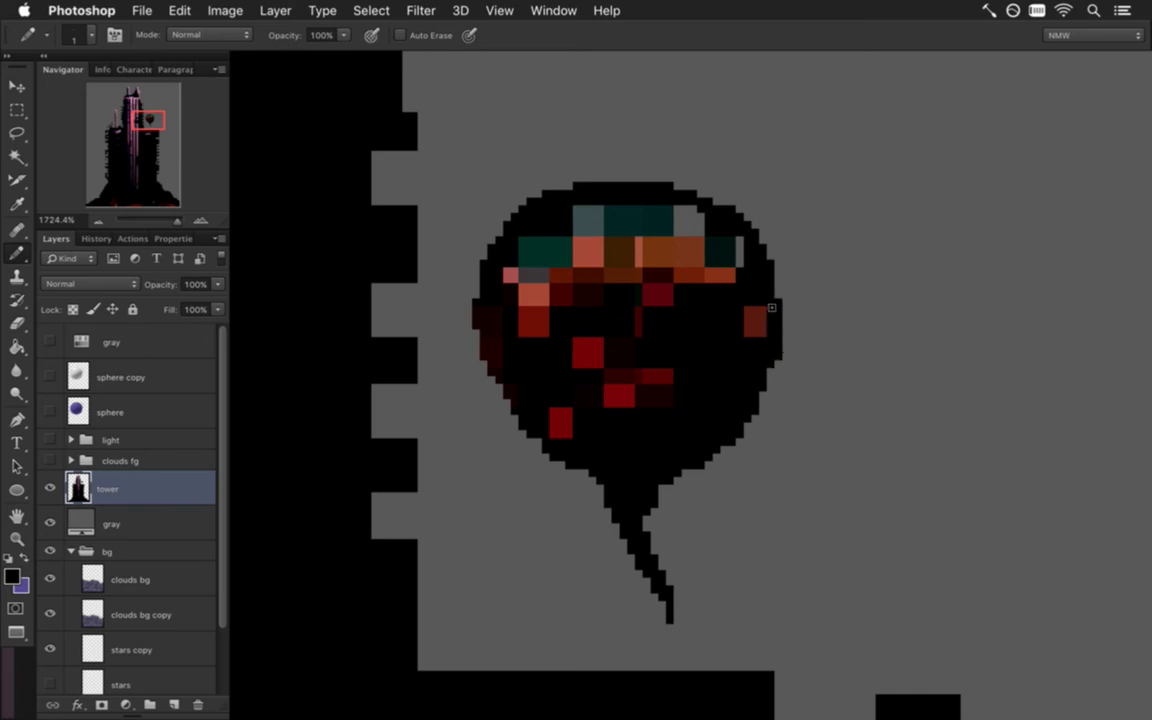
alt+click(766, 328)
alt+click(766, 379)
- Break up the orb's square red patches with sampled red and black pixels, and paint dark red veins across its lower half
key(i)
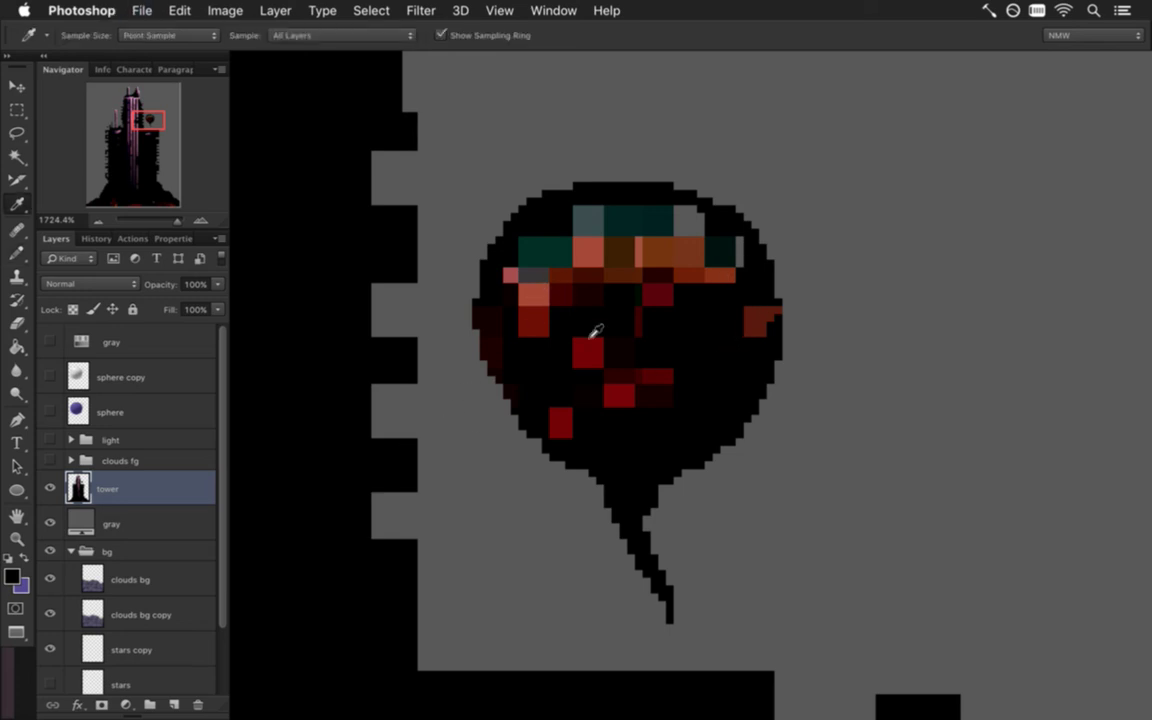
click(562, 430)
key(b)
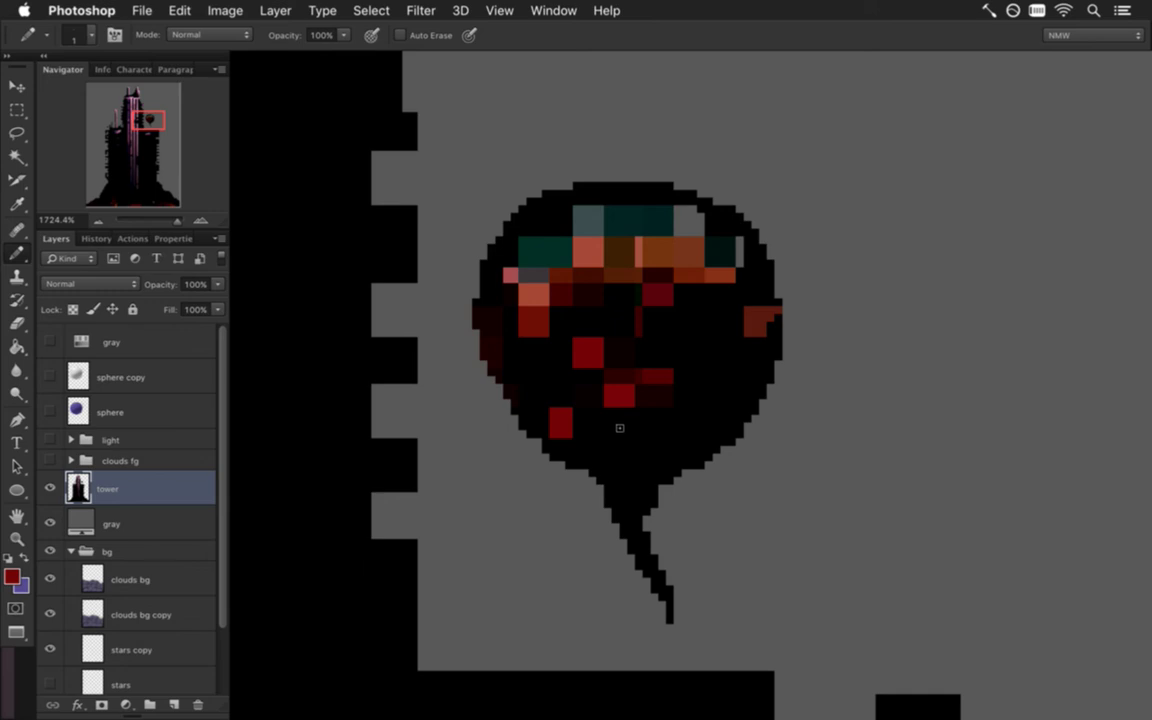
mouse_move(557, 425)
mouse_down()
mouse_move(560, 403)
mouse_move(580, 441)
mouse_up()
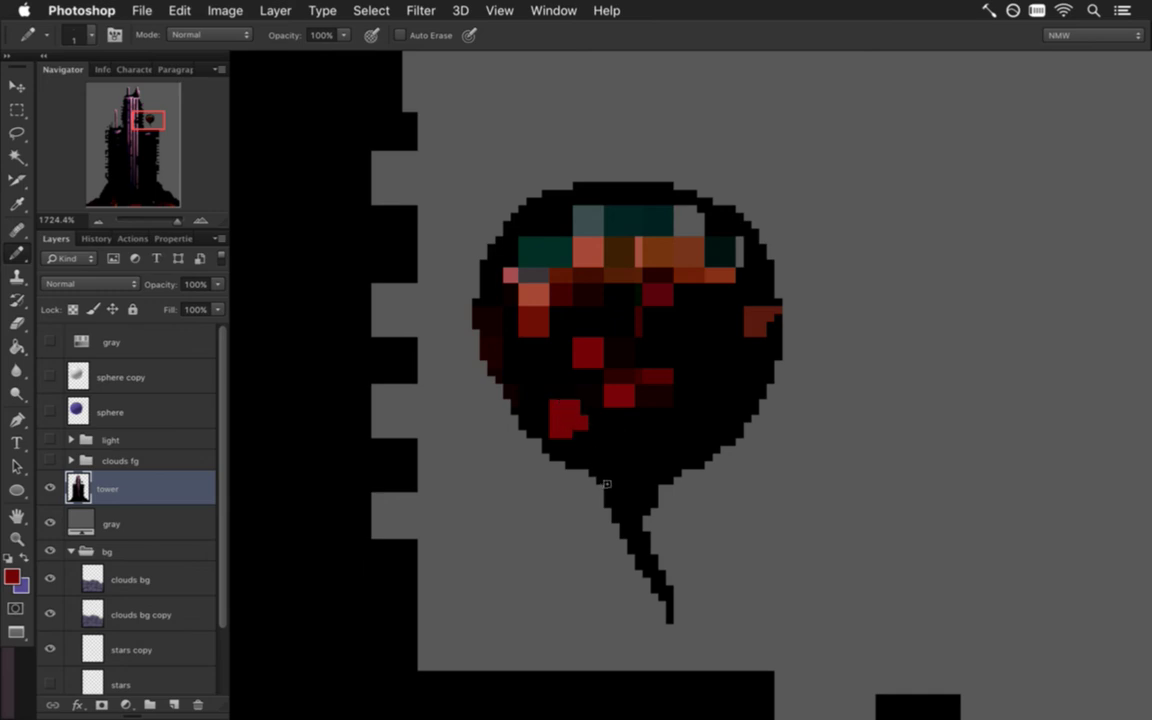
click(570, 434)
alt+click(570, 442)
alt+click(672, 415)
- Sample black, and examine the reshaped orb against the whole tower
key(i)
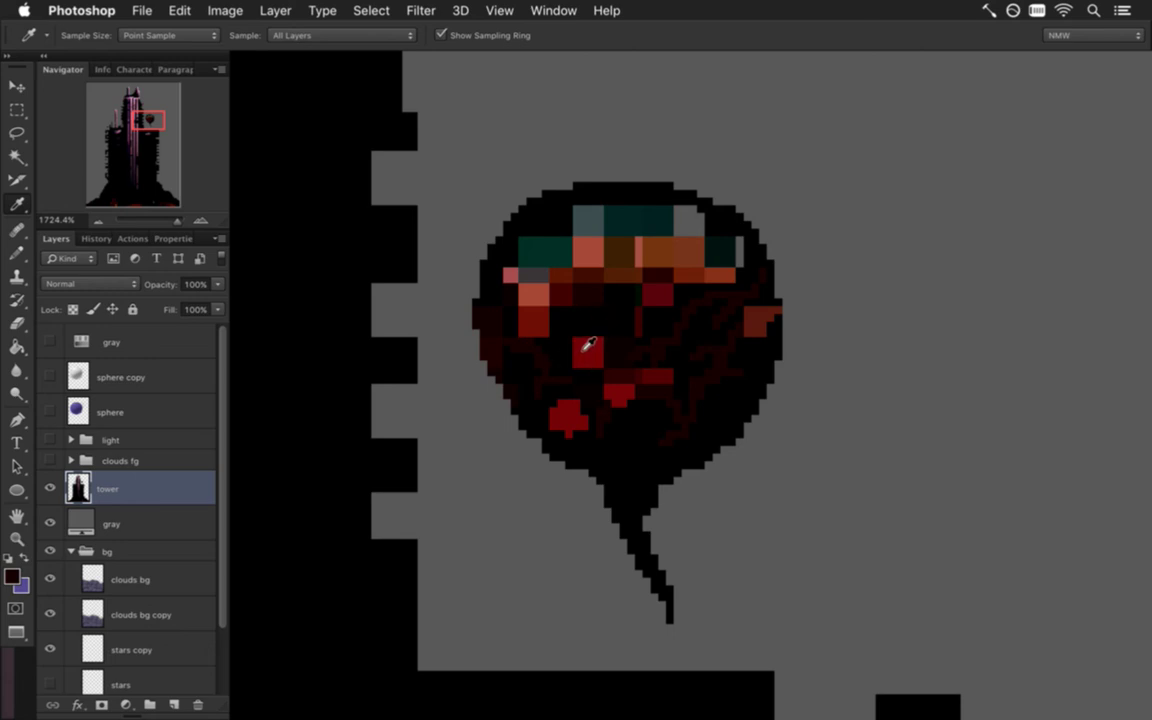
click(496, 206)
drag(586, 393, 452, 393)
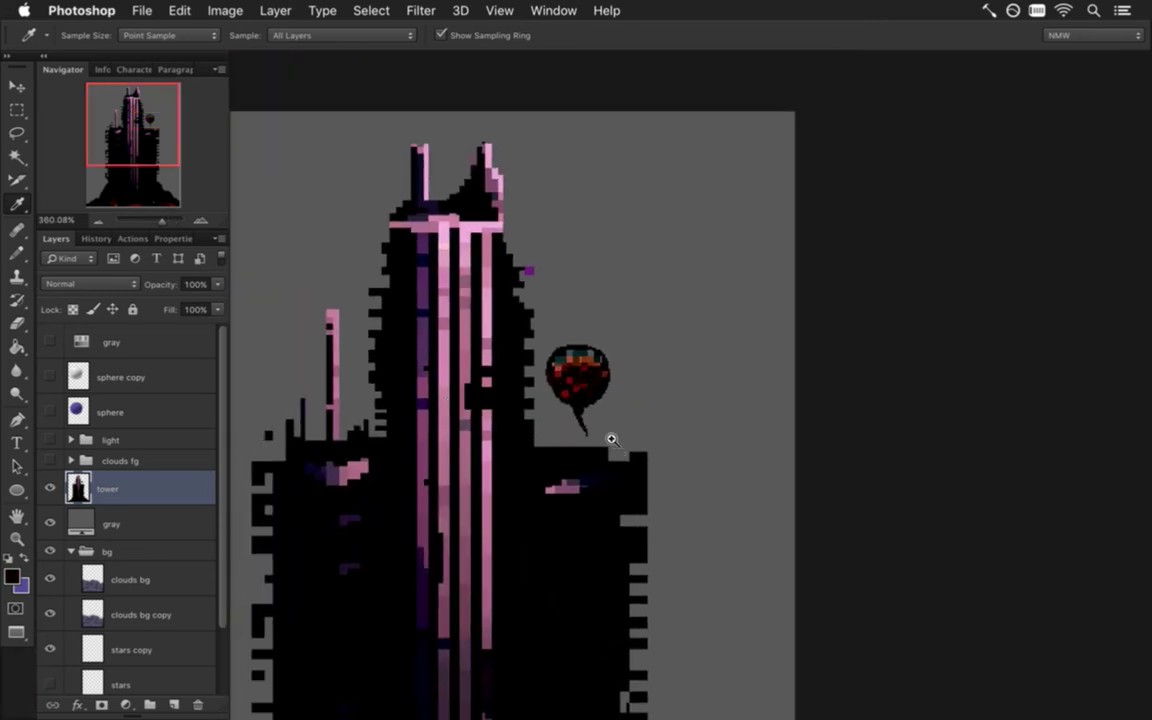
drag(608, 431, 532, 524)
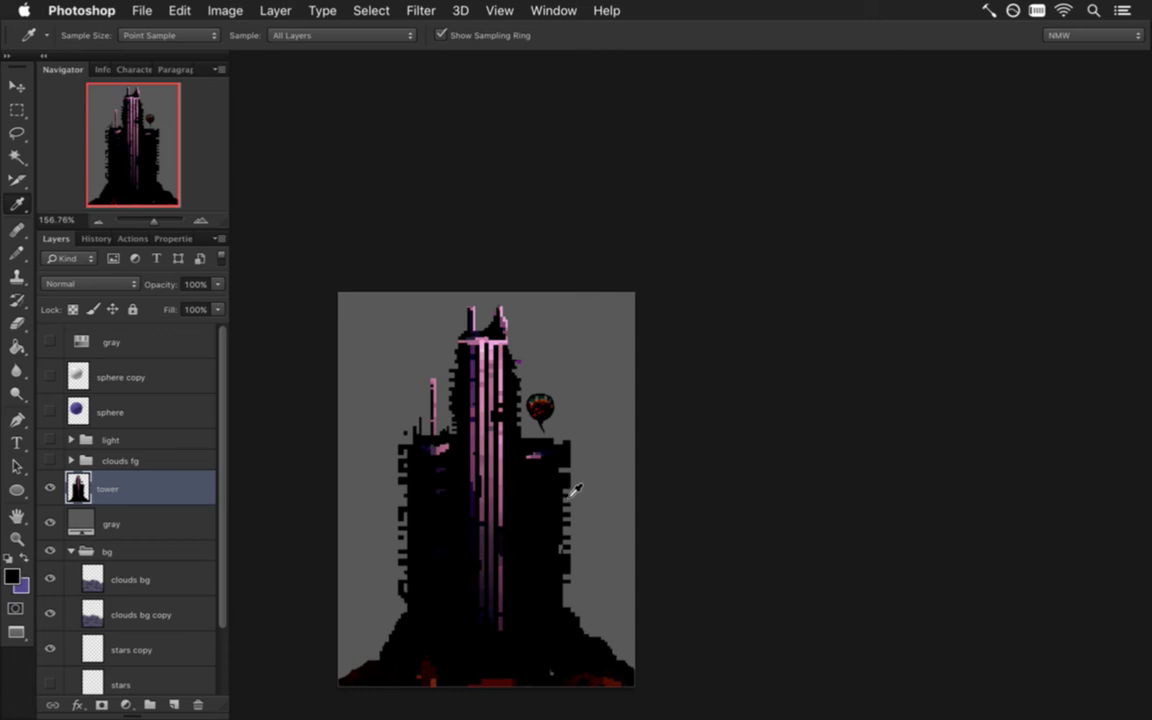
drag(483, 468, 681, 360)
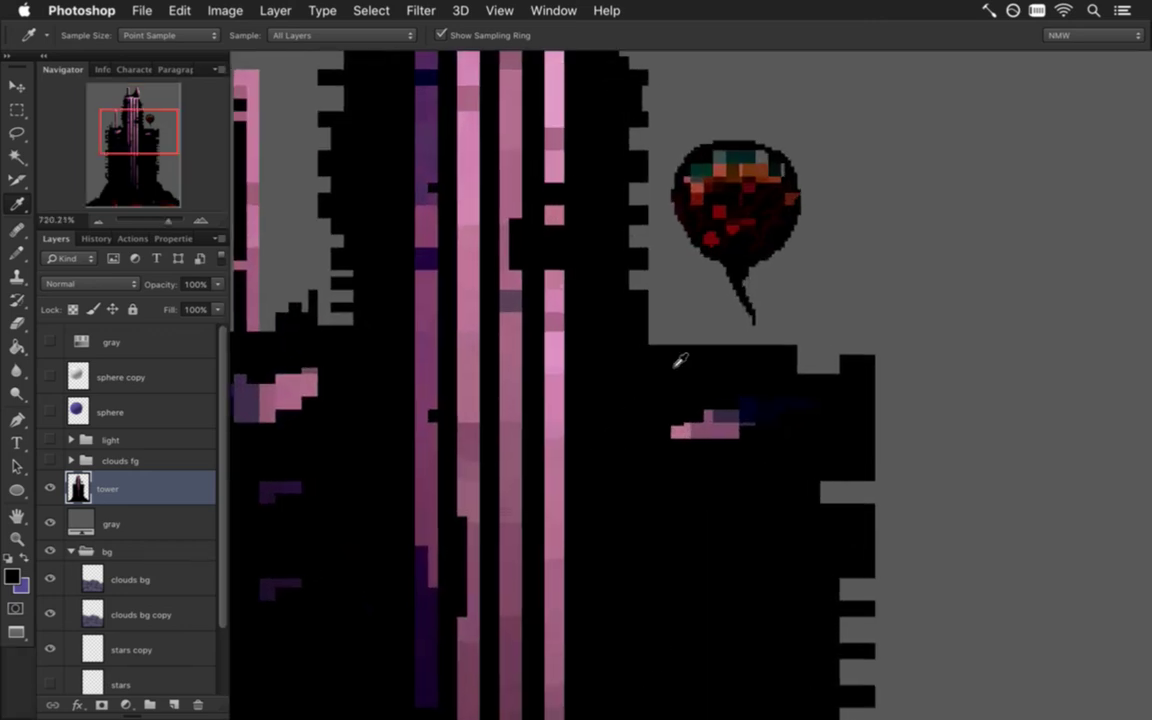
scroll(712, 278, up, 3)
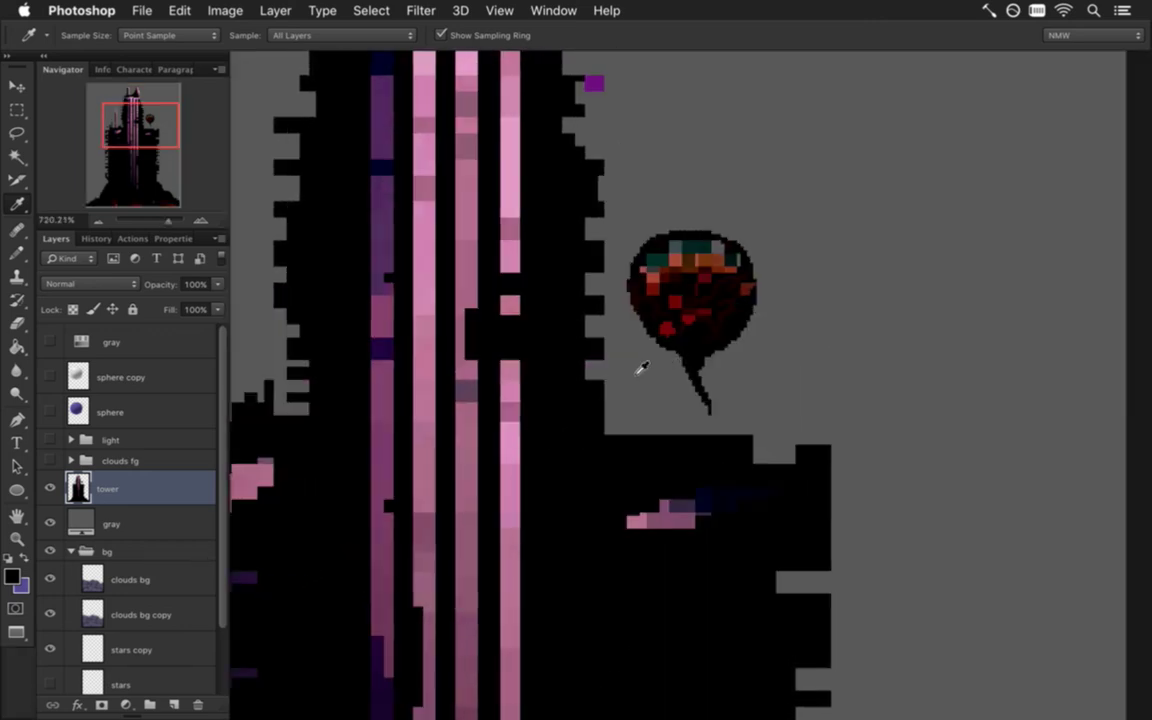
- Browse the Shadow folder inside sprites for a PSD file to open
click(132, 9)
click(166, 52)
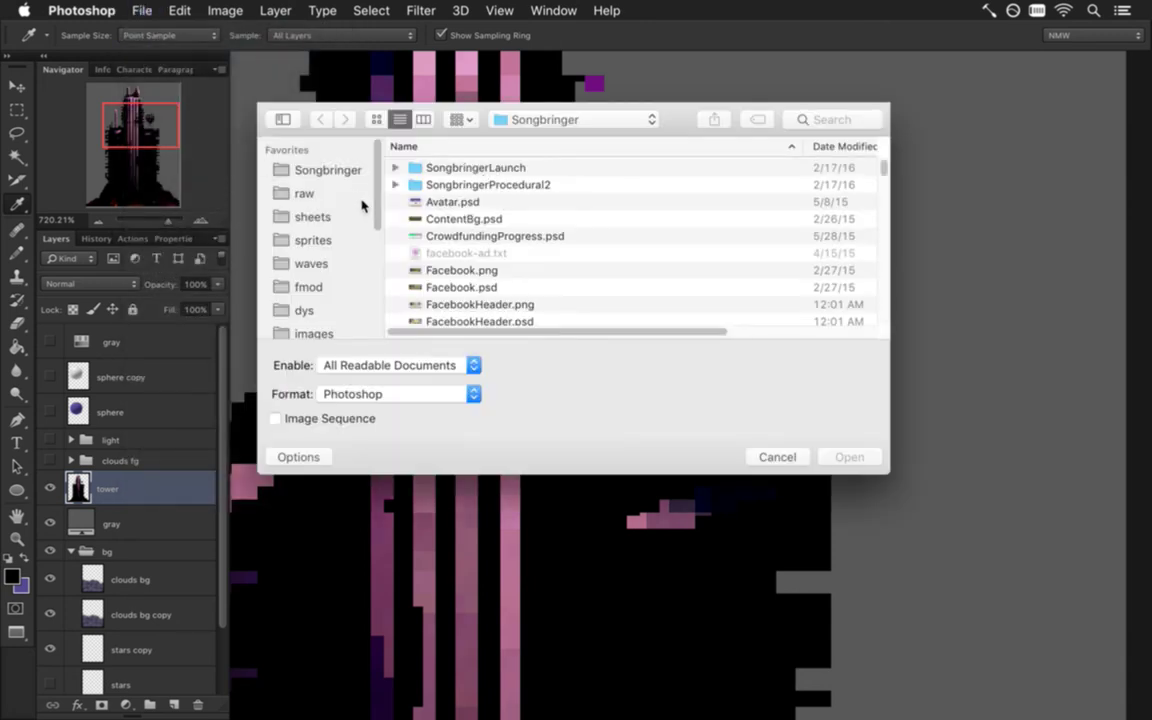
click(335, 240)
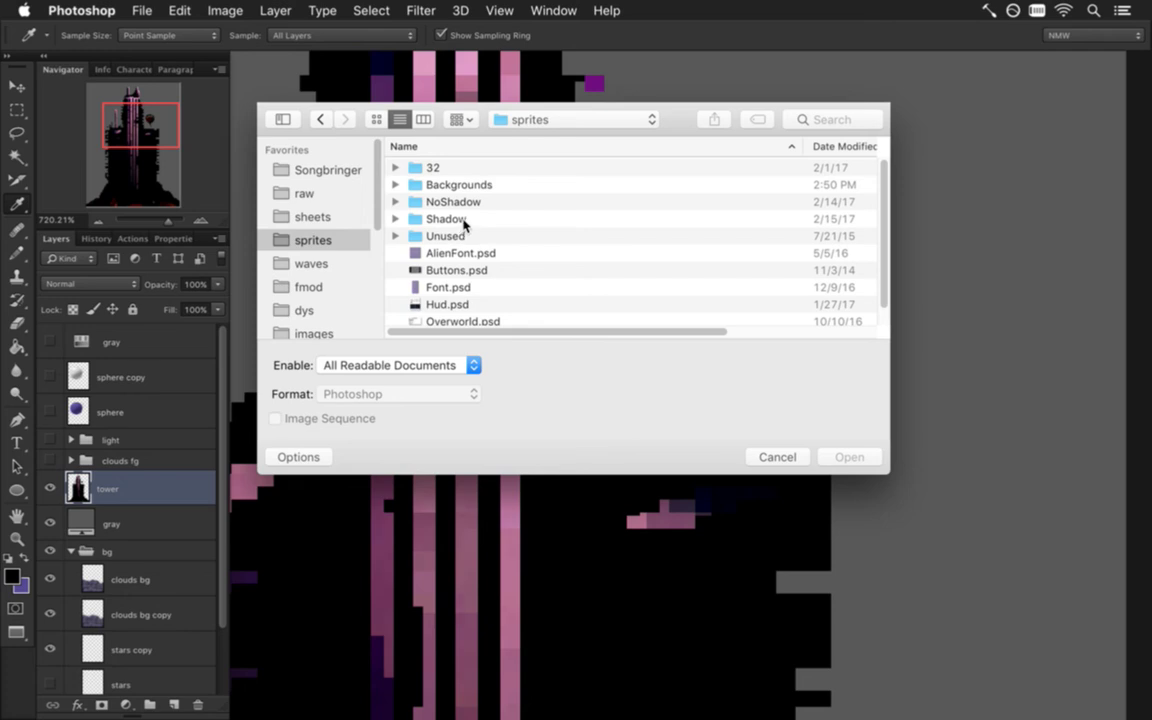
double_click(459, 218)
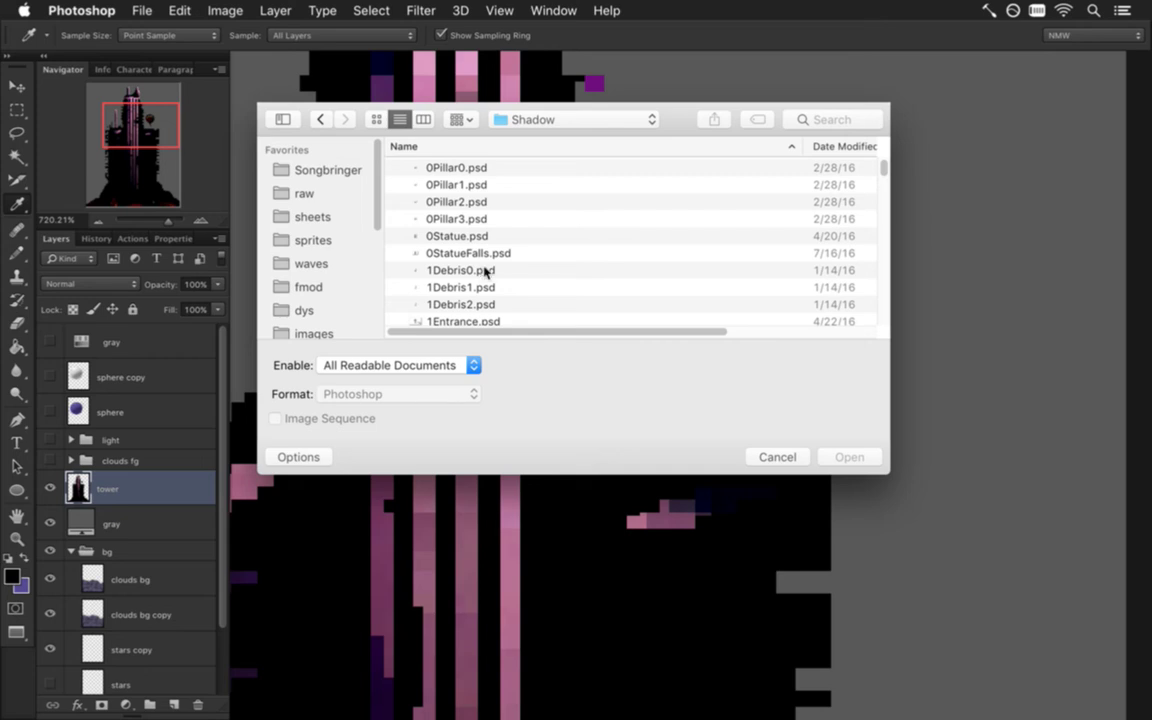
drag(884, 170, 883, 181)
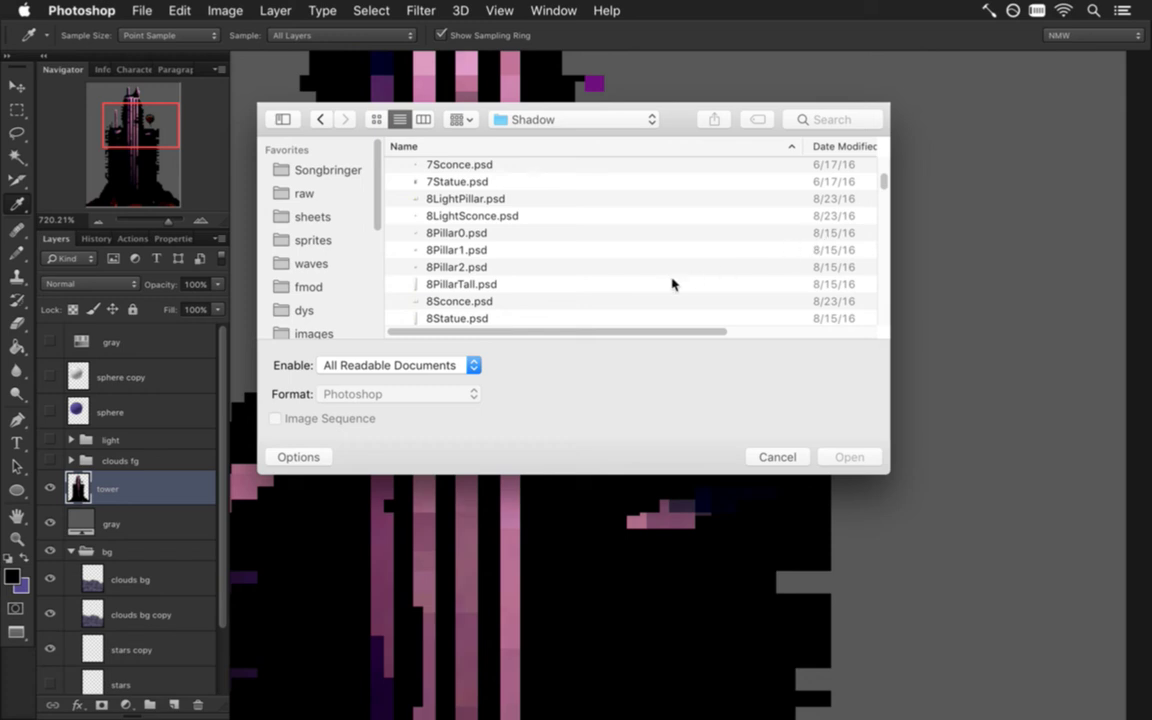
- Switch to iTerm2 and show the Foes.txt buffer in the vim pane holding Saves.txt
key(super+Tab)
key(super+Tab)
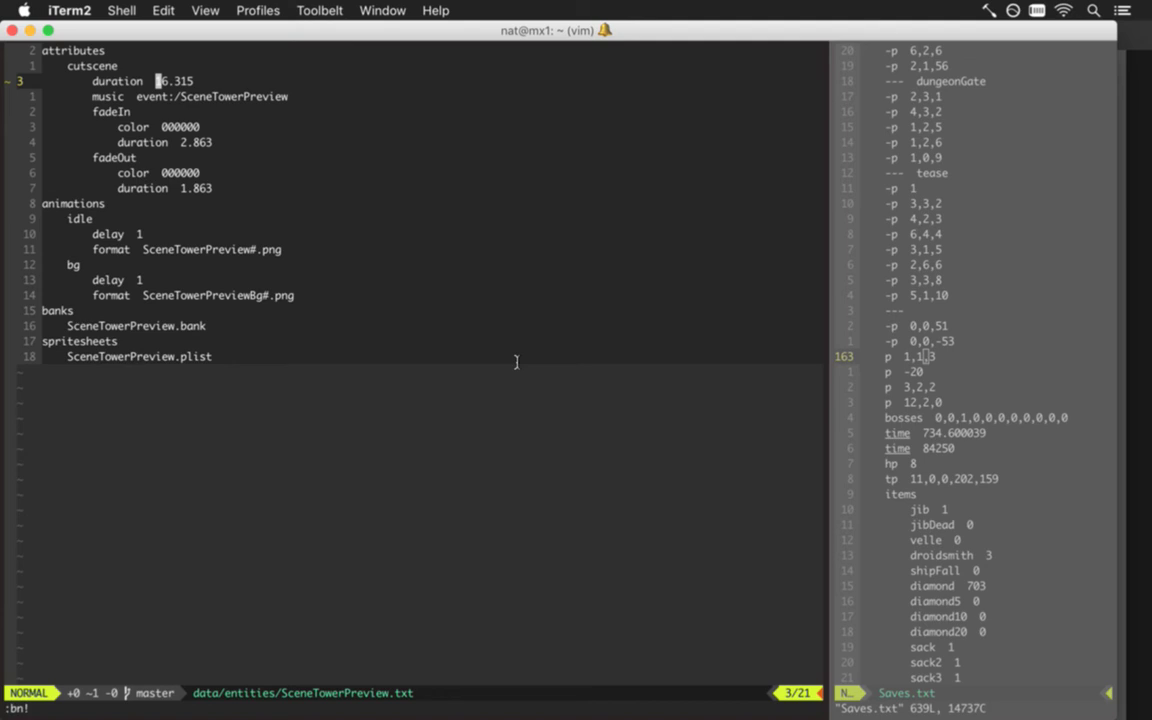
key(super+bracketright)
text(:bn)
key(Return)
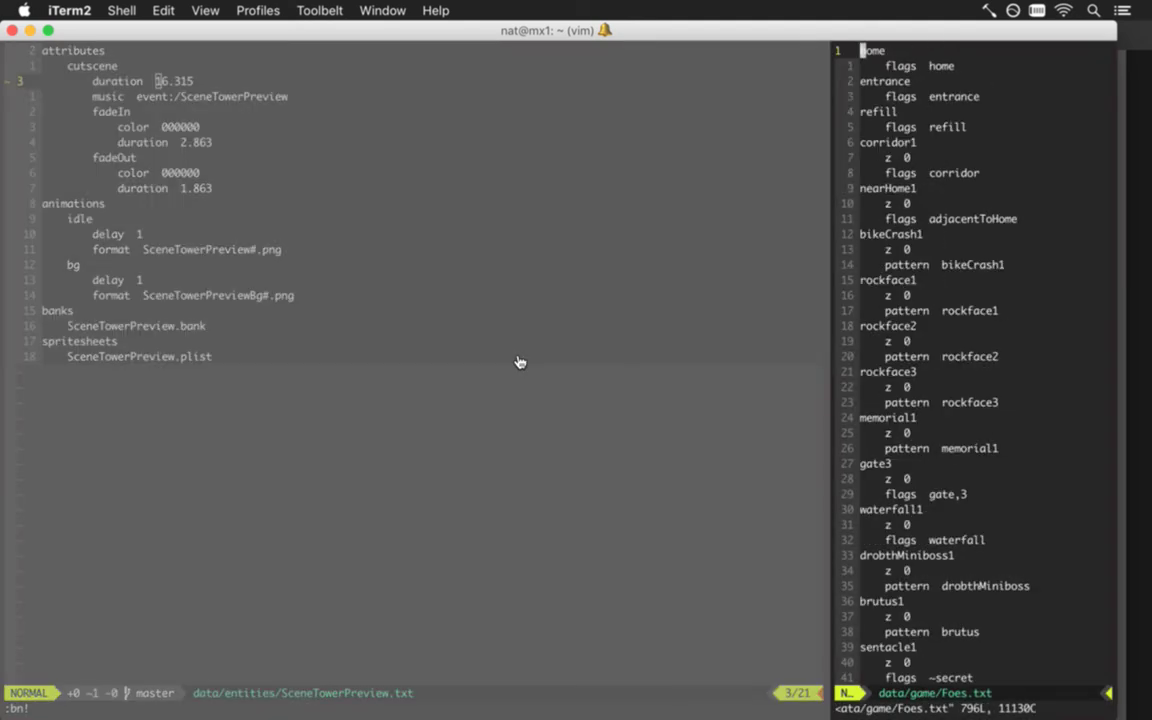
- Read down the Foes.txt list through the raymeiik entries to look up enemy names for a matching sprite
key(j)
key(j)
key(j)
key(j)
key(j)
key(j)
key(j)
key(j)
key(j)
key(j)
key(j)
key(j)
key(j)
key(j)
key(j)
key(j)
key(j)
key(j)
key(j)
key(j)
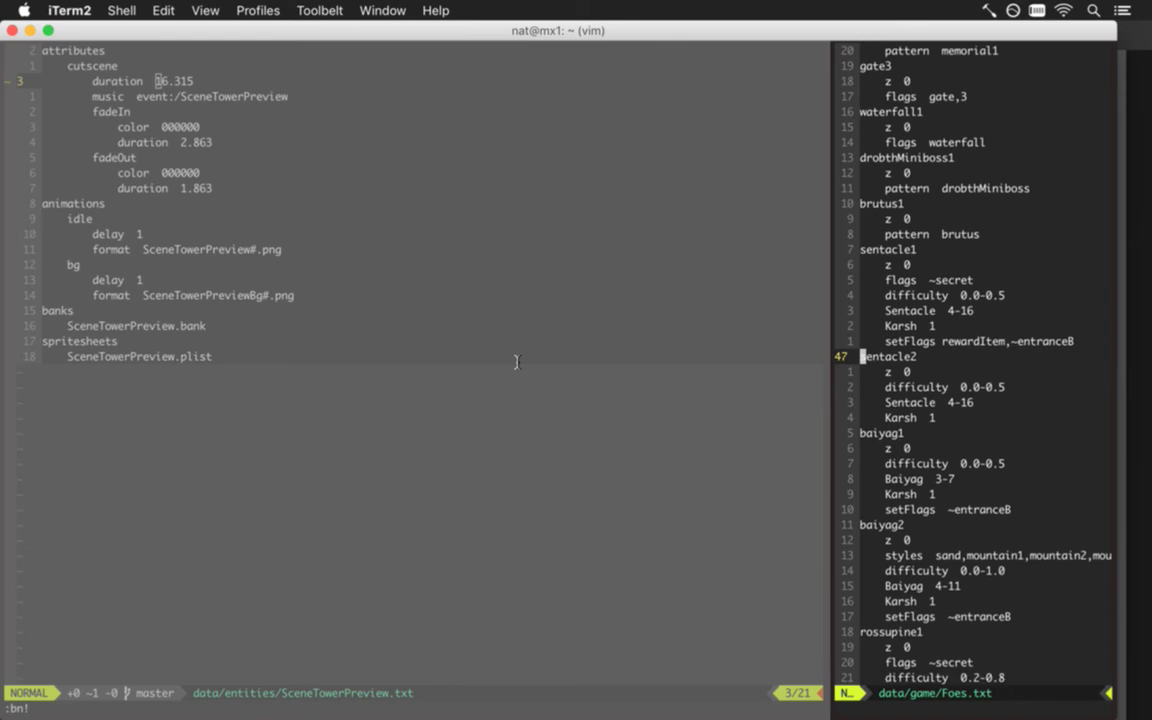
key(j)
key(j)
key(j)
key(j)
key(j)
key(j)
key(j)
key(j)
key(j)
key(j)
key(j)
key(j)
key(j)
key(j)
key(j)
key(j)
key(j)
key(j)
key(j)
key(j)
key(j)
key(j)
key(j)
key(j)
key(j)
key(j)
key(j)
key(j)
key(j)
key(j)
key(j)
key(j)
key(j)
key(j)
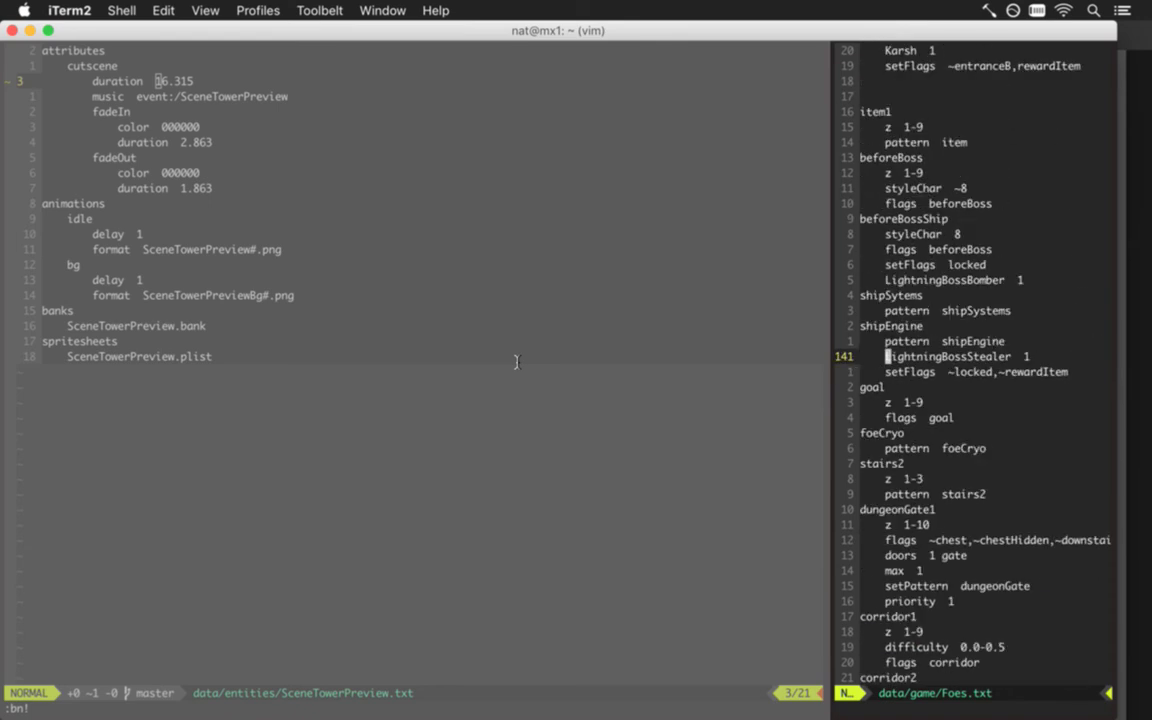
key(j)
key(j)
key(j)
key(j)
key(j)
key(j)
key(j)
key(j)
key(j)
key(j)
key(j)
key(j)
key(j)
key(j)
key(j)
key(j)
key(j)
key(j)
key(j)
key(j)
key(j)
key(j)
key(j)
key(j)
key(j)
key(j)
key(j)
key(j)
key(j)
key(j)
key(j)
key(j)
key(j)
key(j)
key(j)
key(j)
key(j)
key(j)
key(j)
key(j)
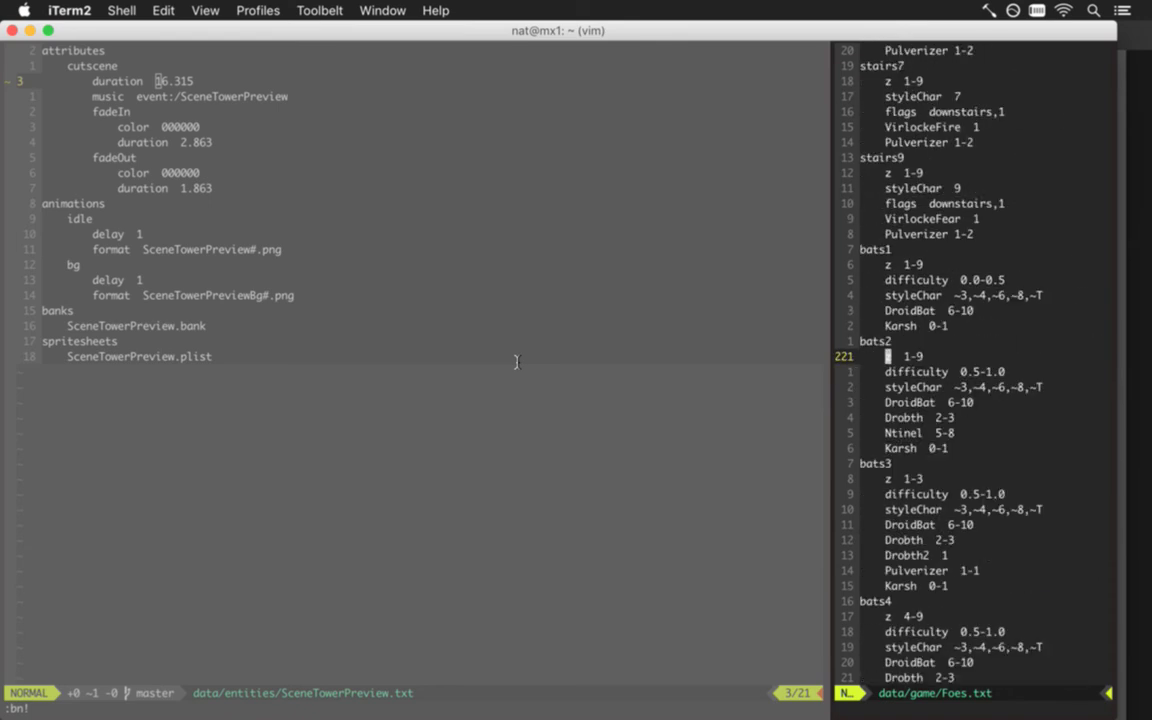
key(j)
key(j)
key(j)
key(j)
key(j)
key(j)
key(j)
key(j)
key(j)
key(j)
key(j)
key(j)
key(j)
key(j)
key(j)
key(j)
key(j)
key(j)
key(j)
key(j)
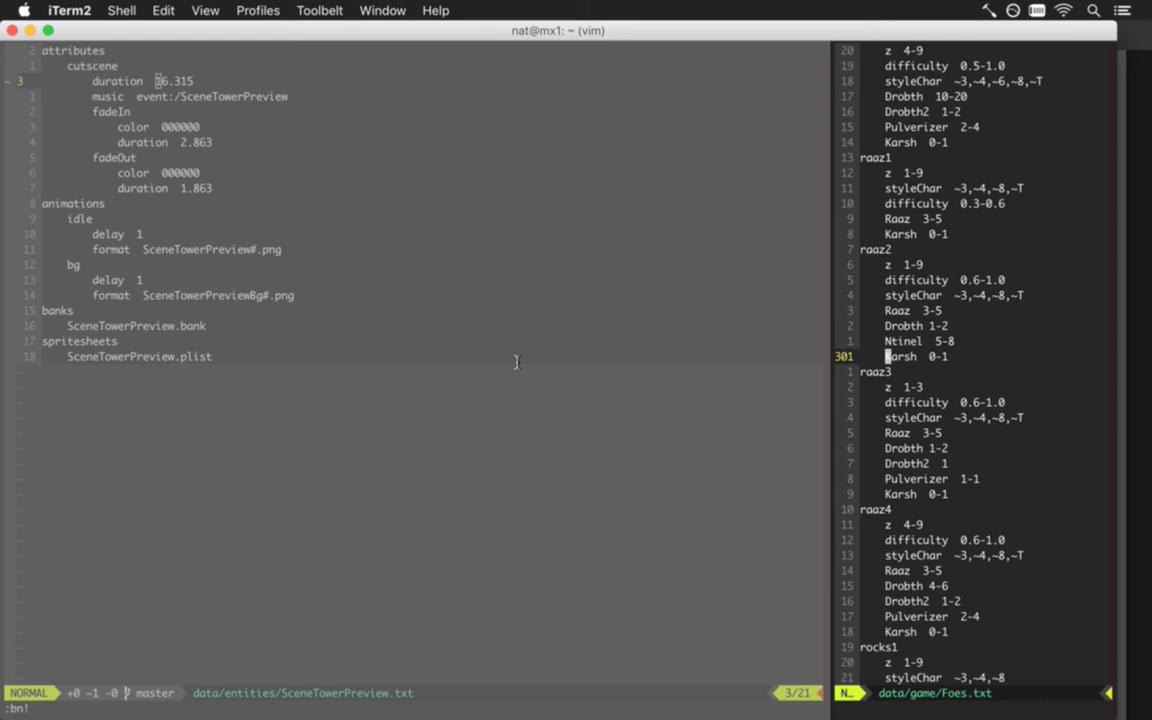
key(j)
key(j)
key(j)
key(j)
key(j)
key(j)
key(j)
key(j)
key(j)
key(j)
key(j)
key(j)
key(j)
key(j)
key(j)
key(j)
key(j)
key(j)
key(j)
key(j)
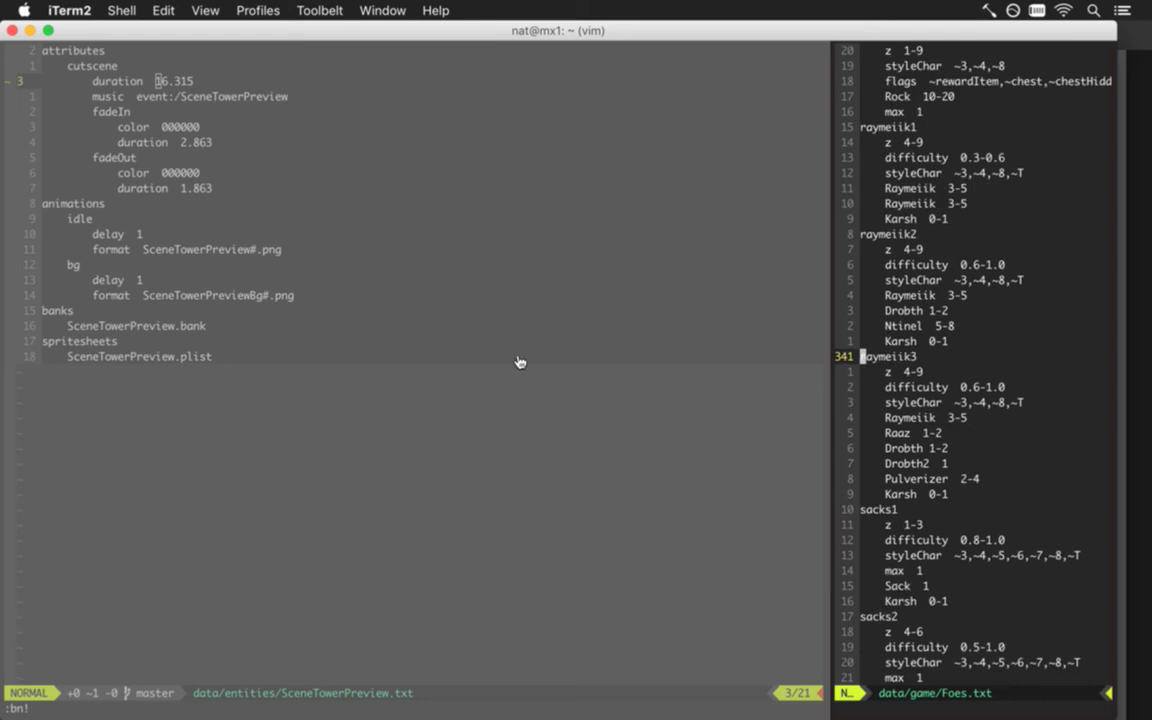
- Switch back to Photoshop and select the first PSD in the Shadow folder whose name starts with "raym"
key(super+Tab)
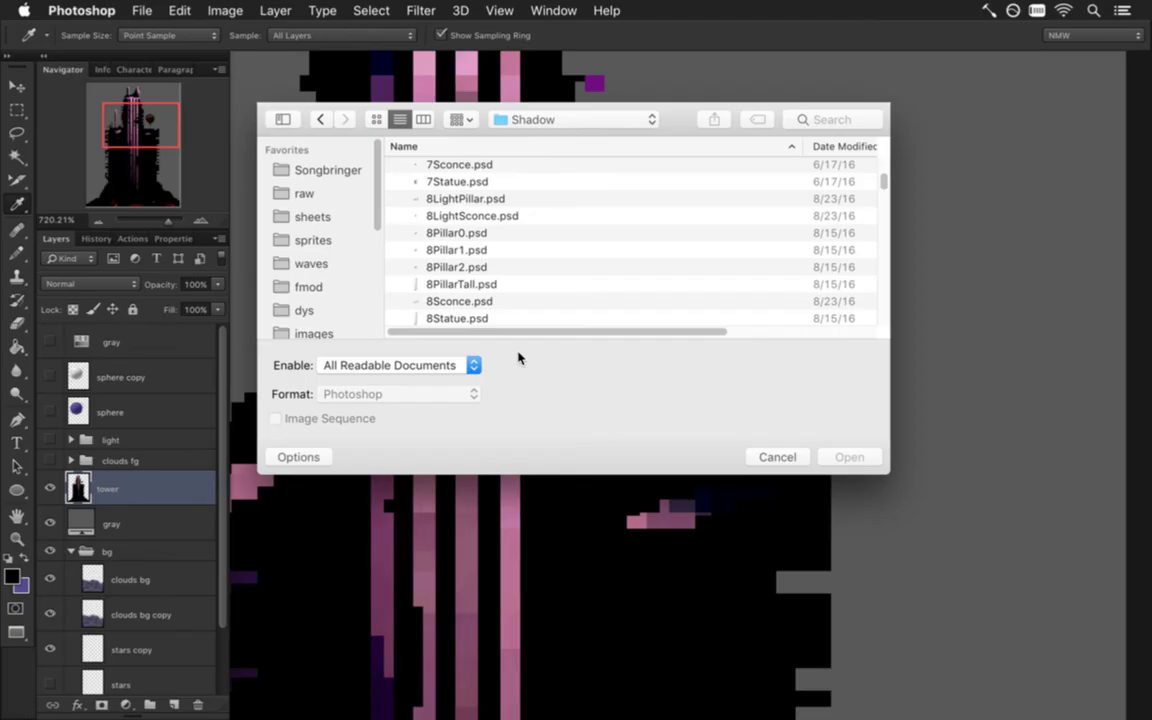
click(590, 234)
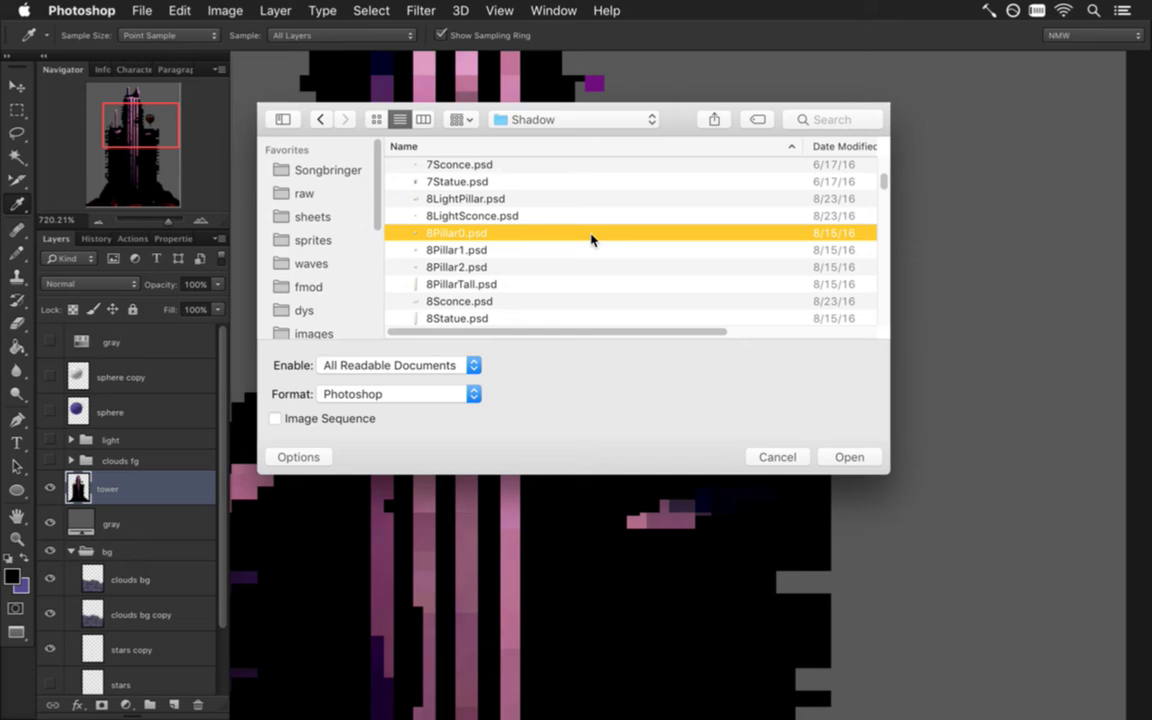
text(raym)
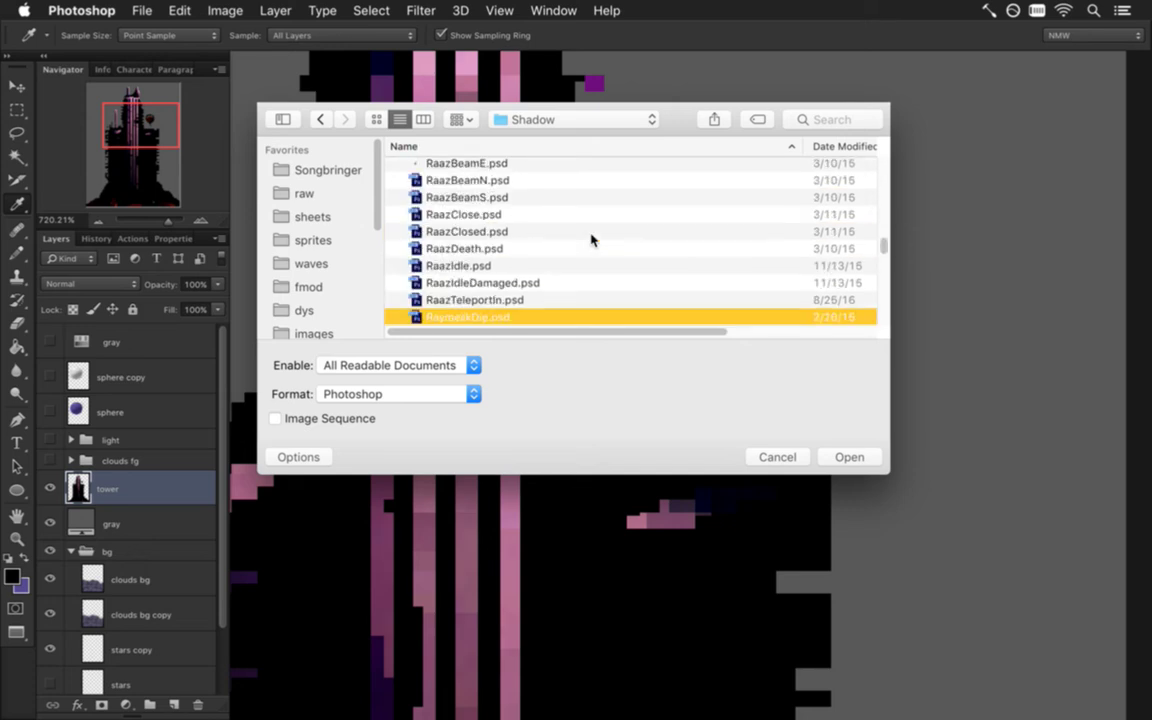
- Open the RaymeiikDie.psd and RaymeiikIdle.psd files from the Shadow folder together
scroll(882, 244, down, 3)
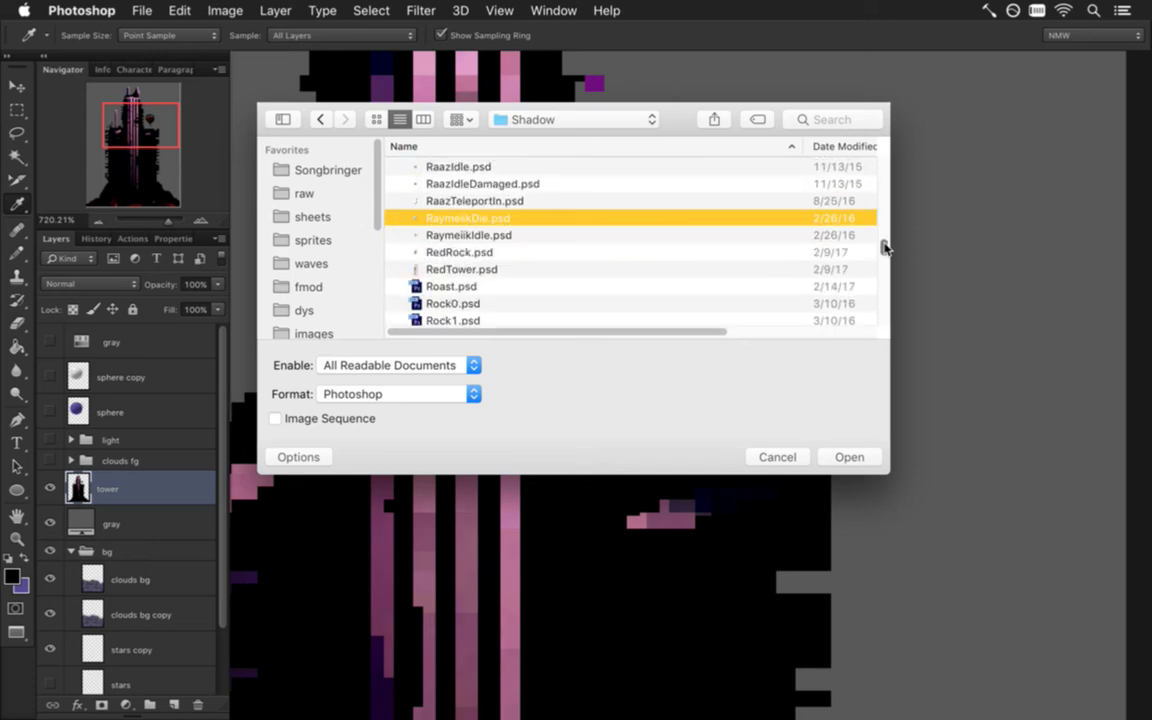
shift+click(500, 236)
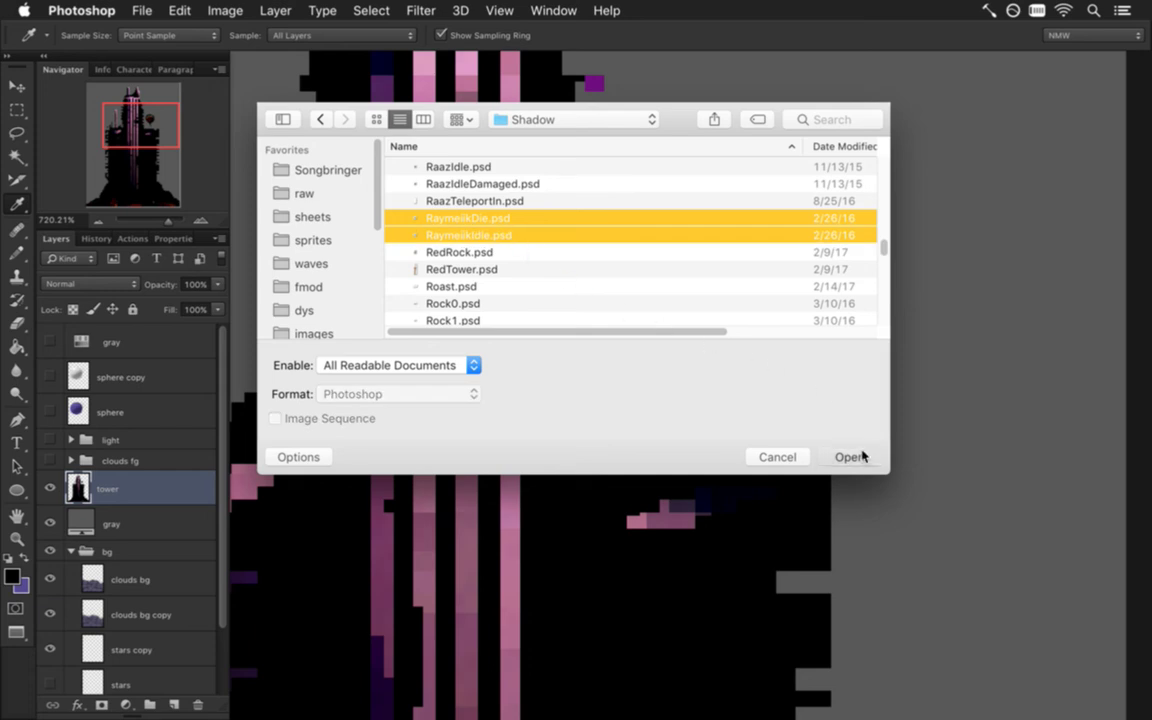
click(852, 457)
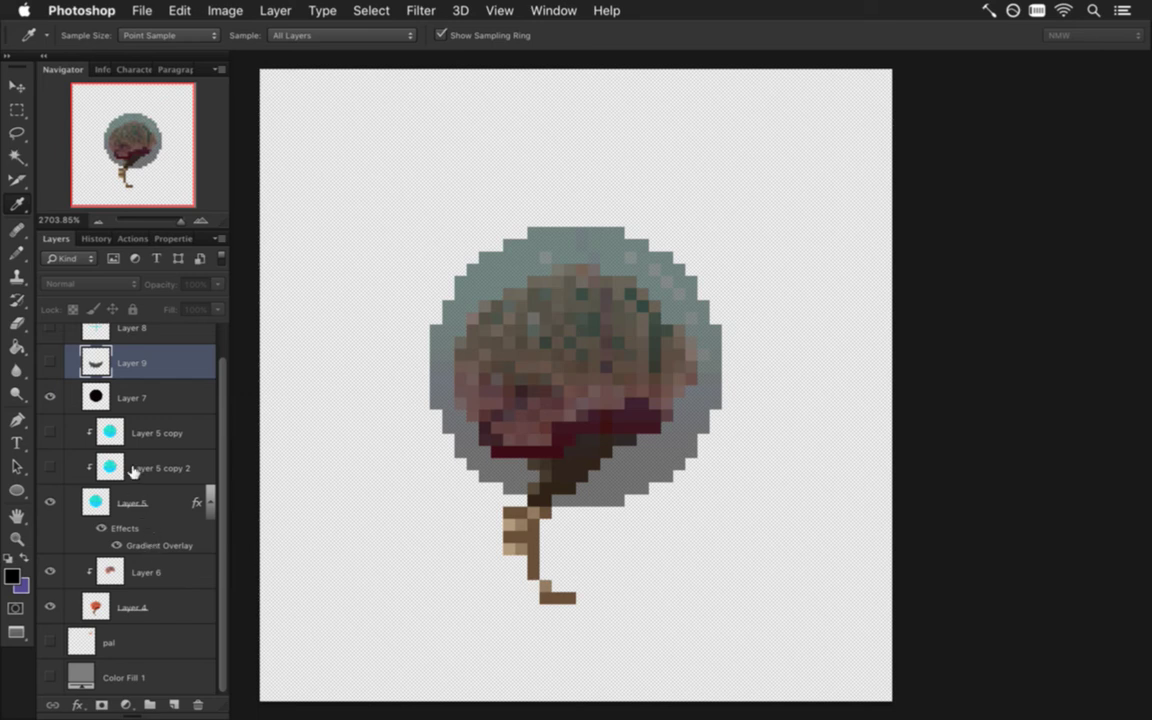
- Hide Layer 7, the dark circle covering the brain sprite, comparing the artwork with and without it
scroll(206, 372, up, 1)
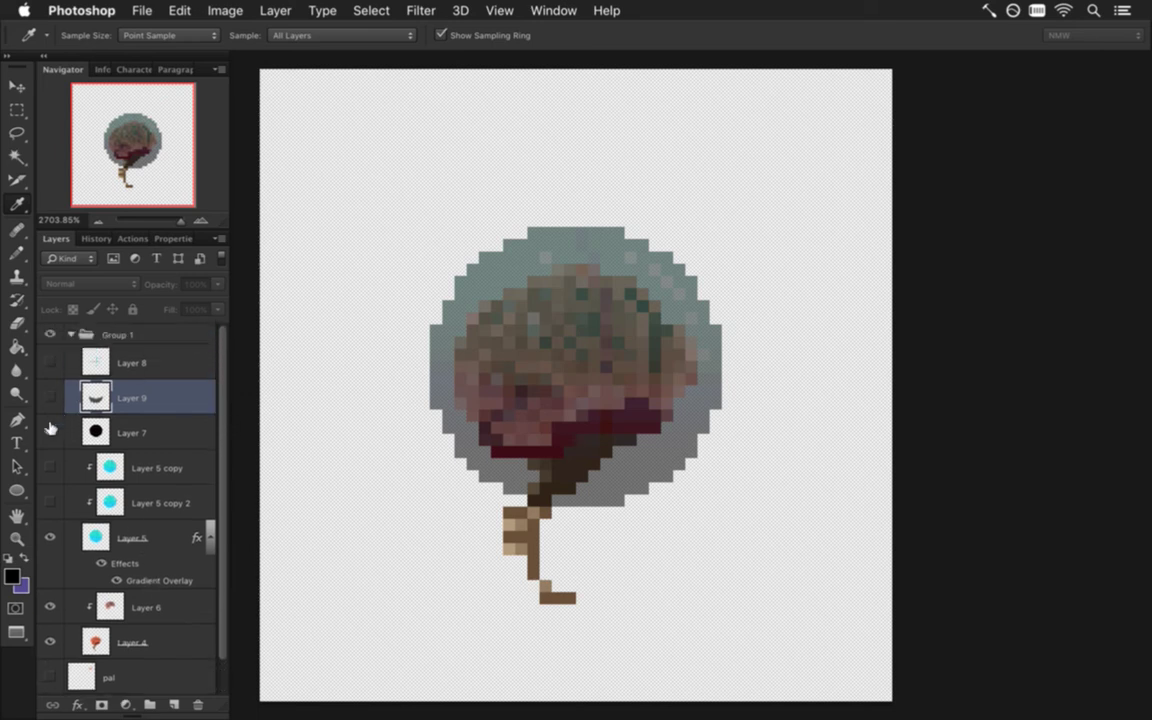
click(50, 429)
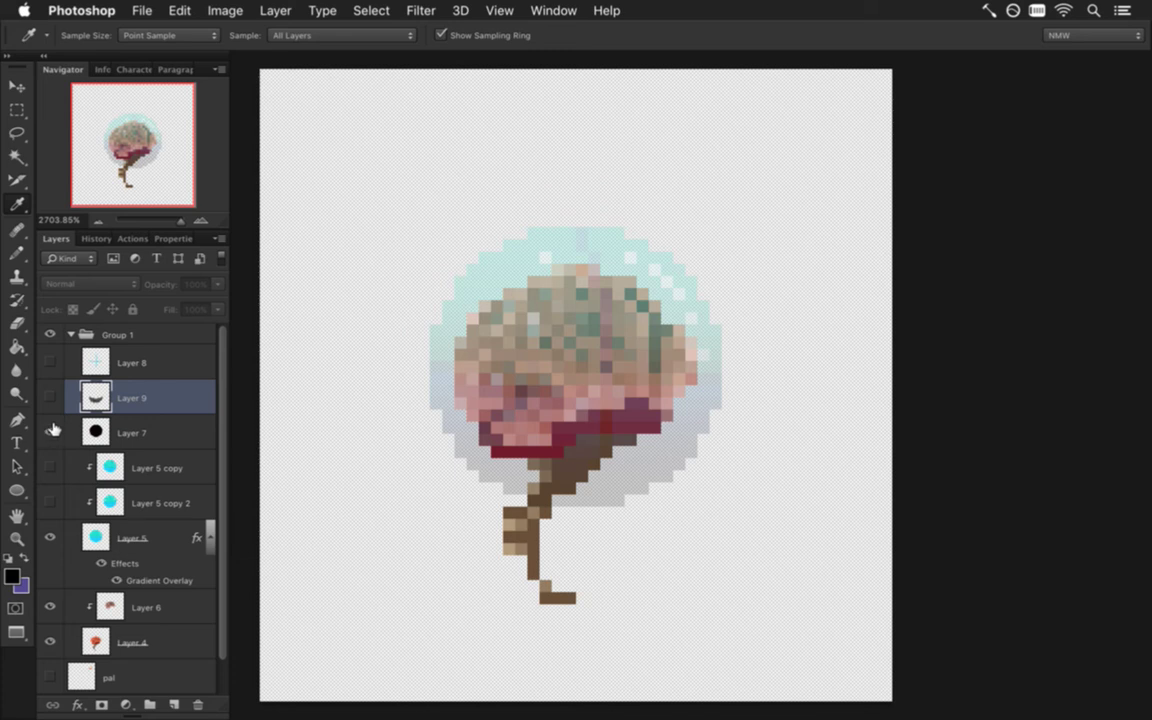
click(51, 428)
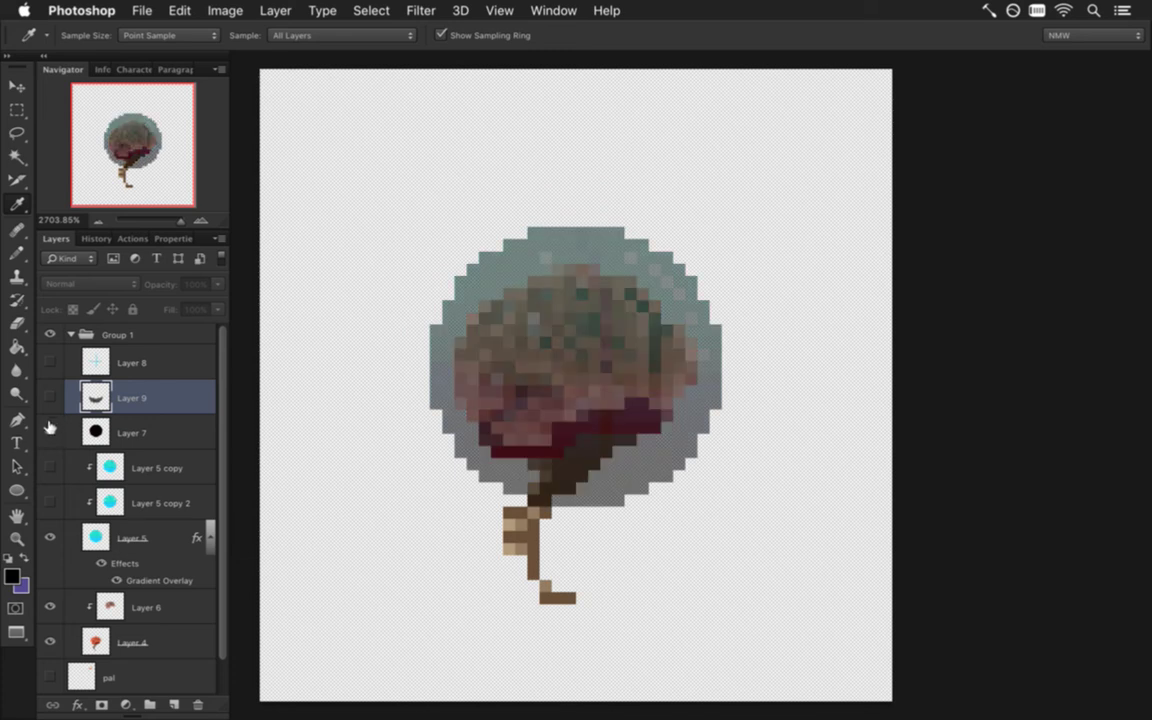
click(50, 430)
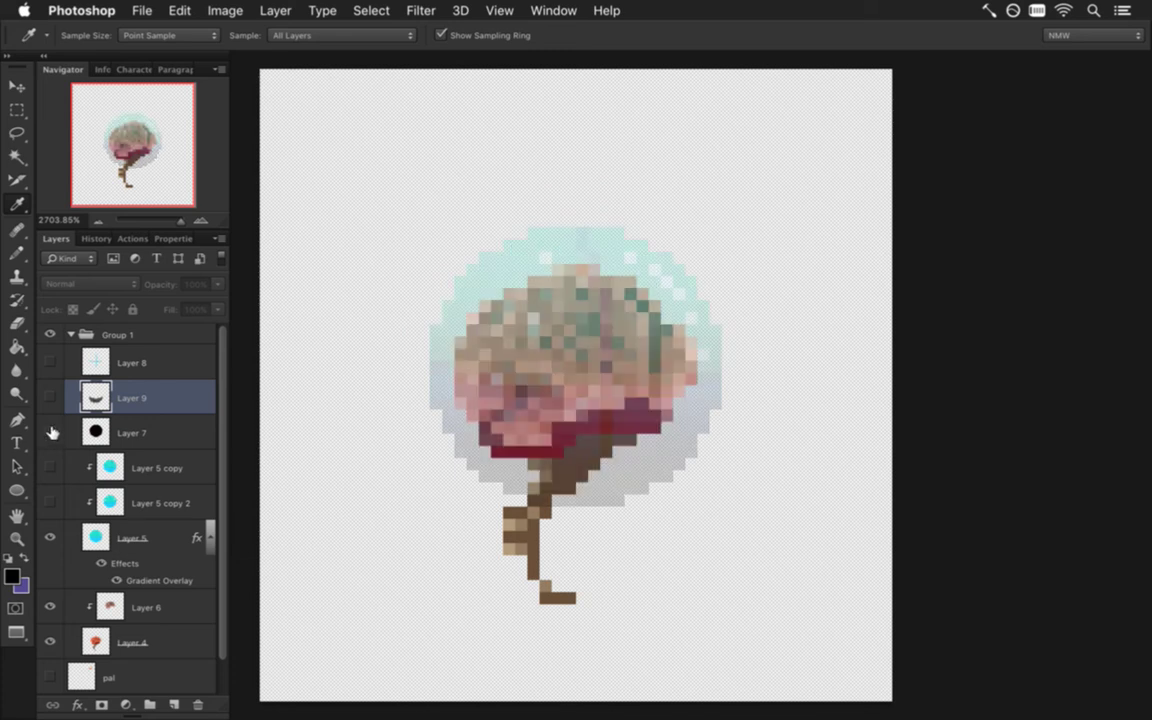
- Copy the whole brain sprite and paste it into the tower document as a new layer above the tower
super+click(104, 402)
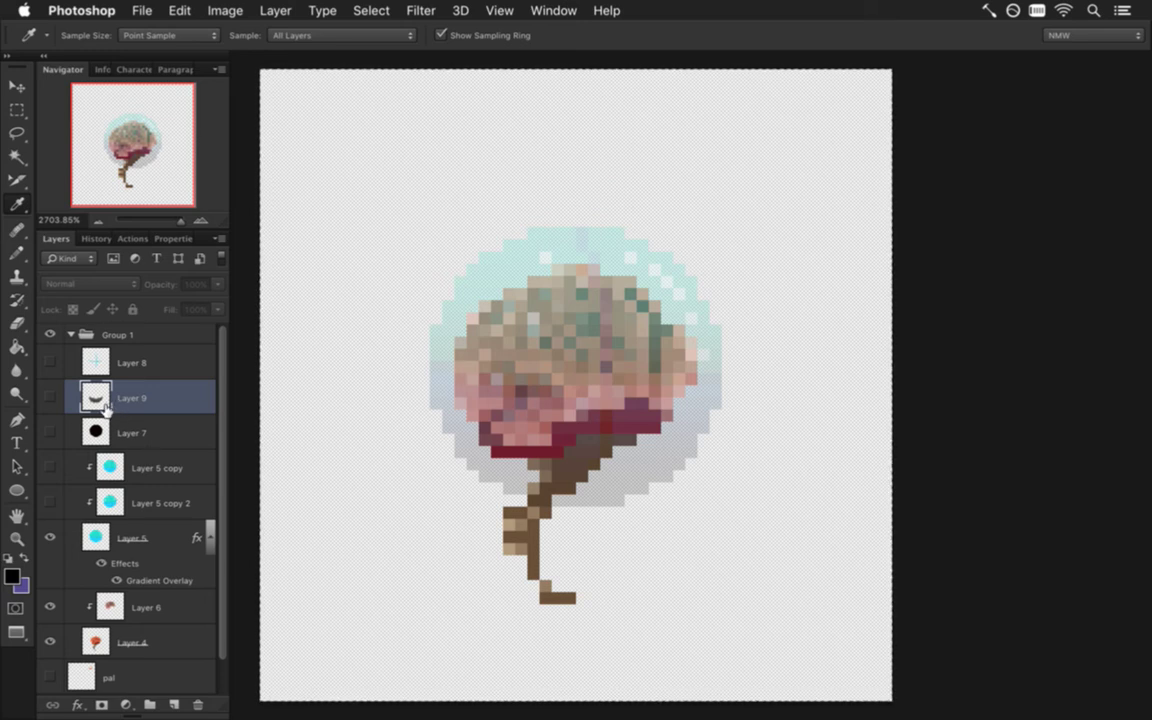
click(553, 10)
click(586, 633)
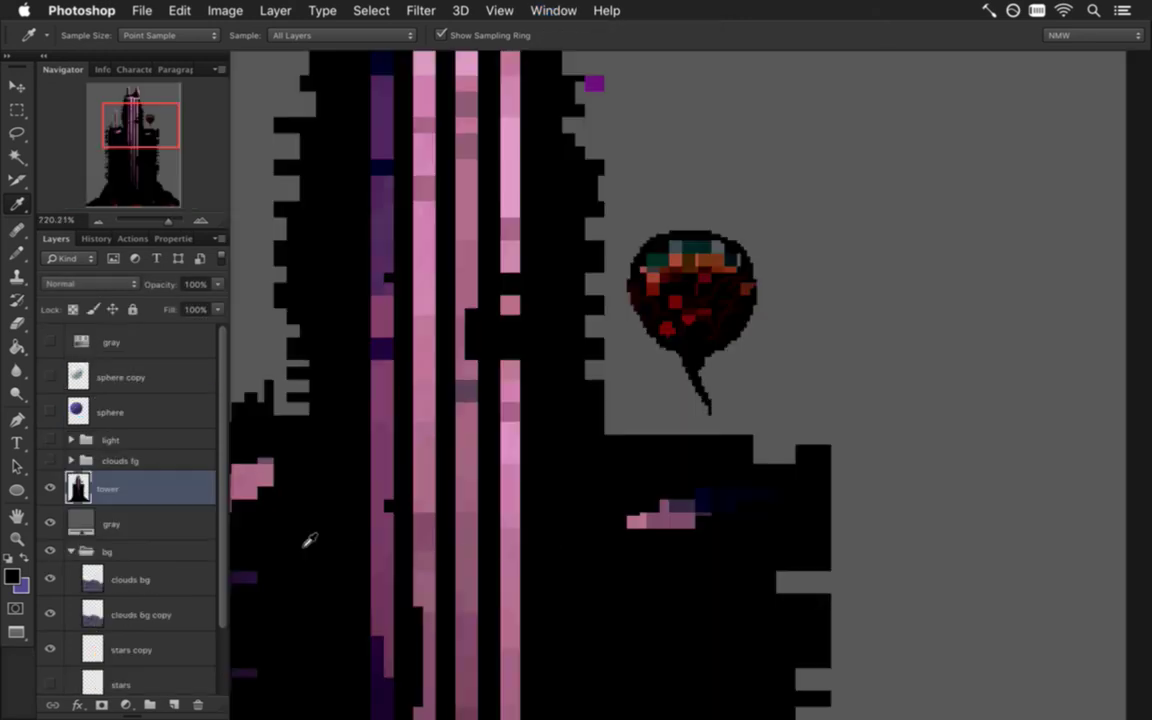
key(ctrl+v)
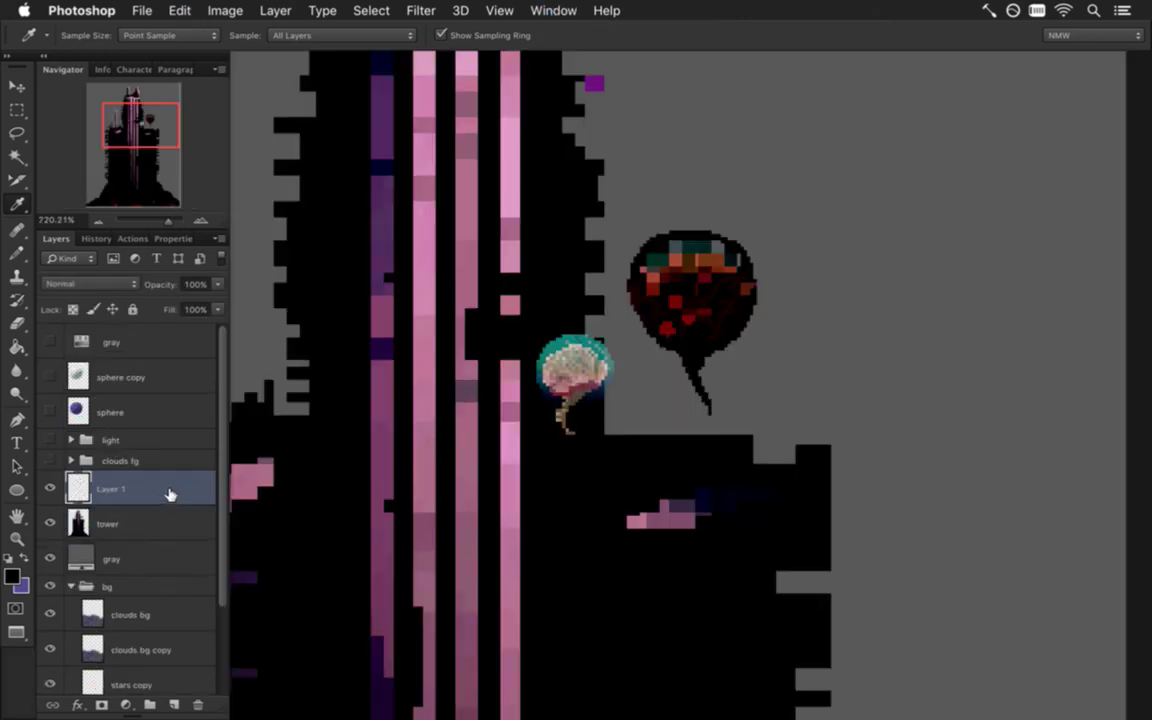
- Enlarge the pasted brain to about 167% with nearest-neighbour interpolation and align it over the dark balloon-shaped brain beside the tower
key(v)
drag(605, 345, 803, 209)
key(ctrl+t)
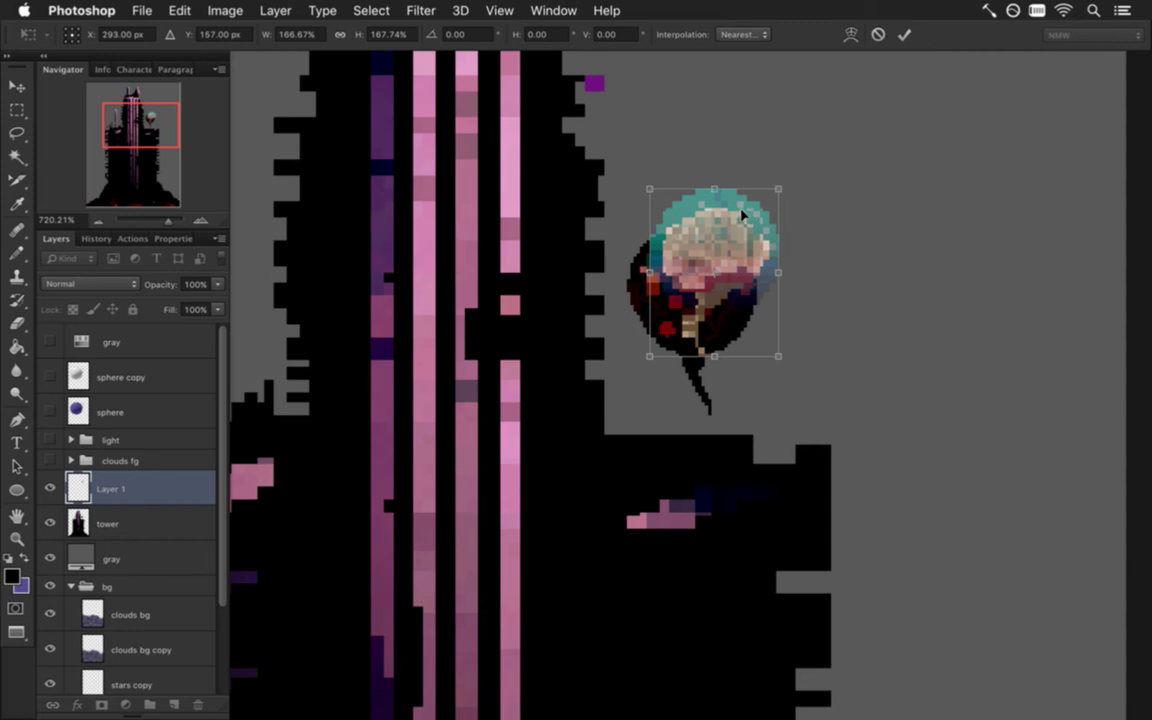
drag(741, 215, 725, 255)
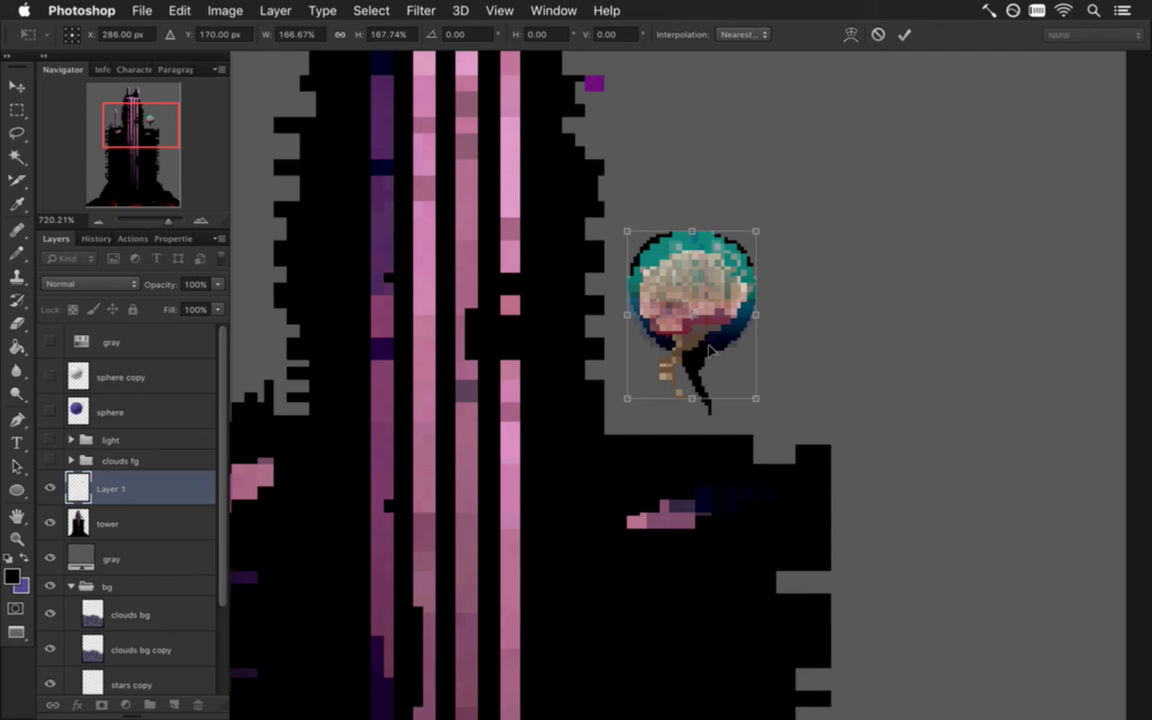
drag(707, 266, 853, 256)
click(904, 34)
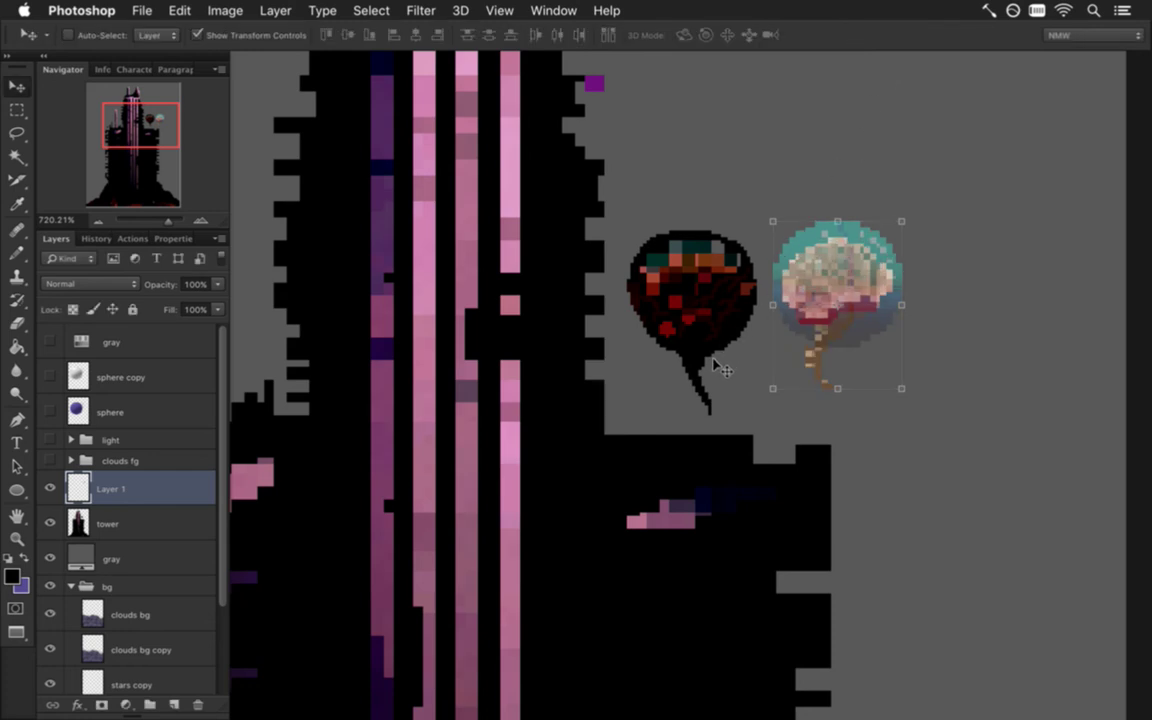
drag(830, 256, 676, 265)
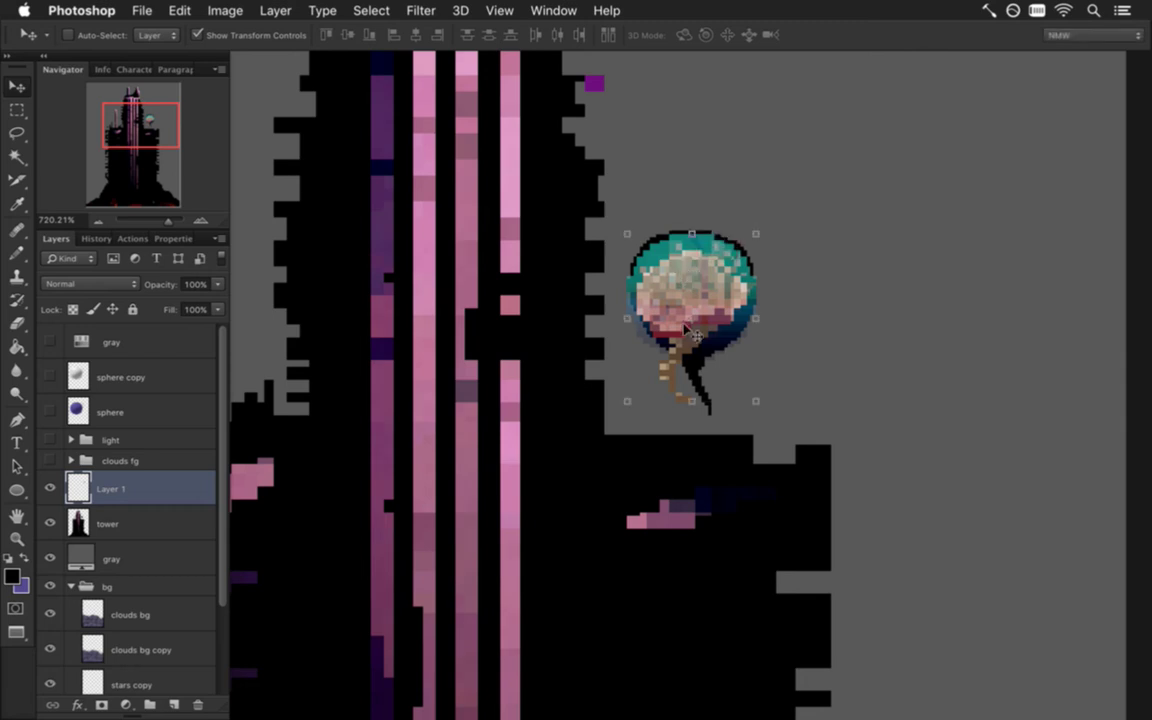
- Lower the pasted brain layer's opacity to 34% and clip it to the tower layer
click(218, 284)
drag(193, 304, 160, 301)
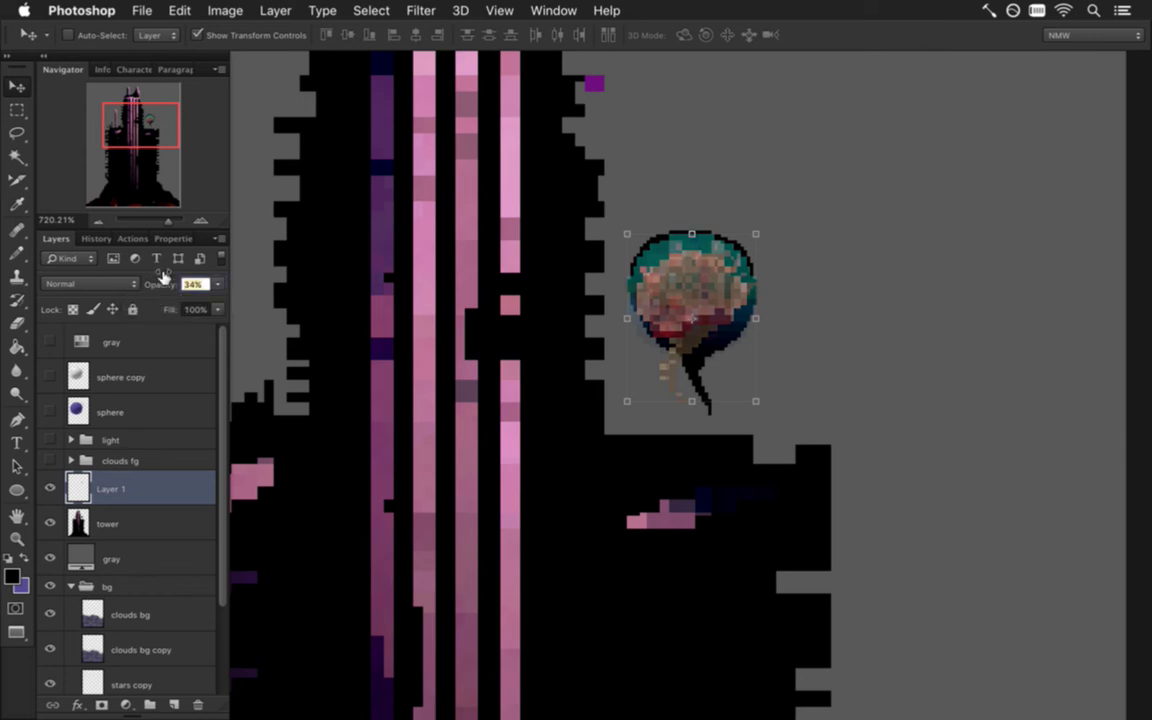
alt+click(110, 505)
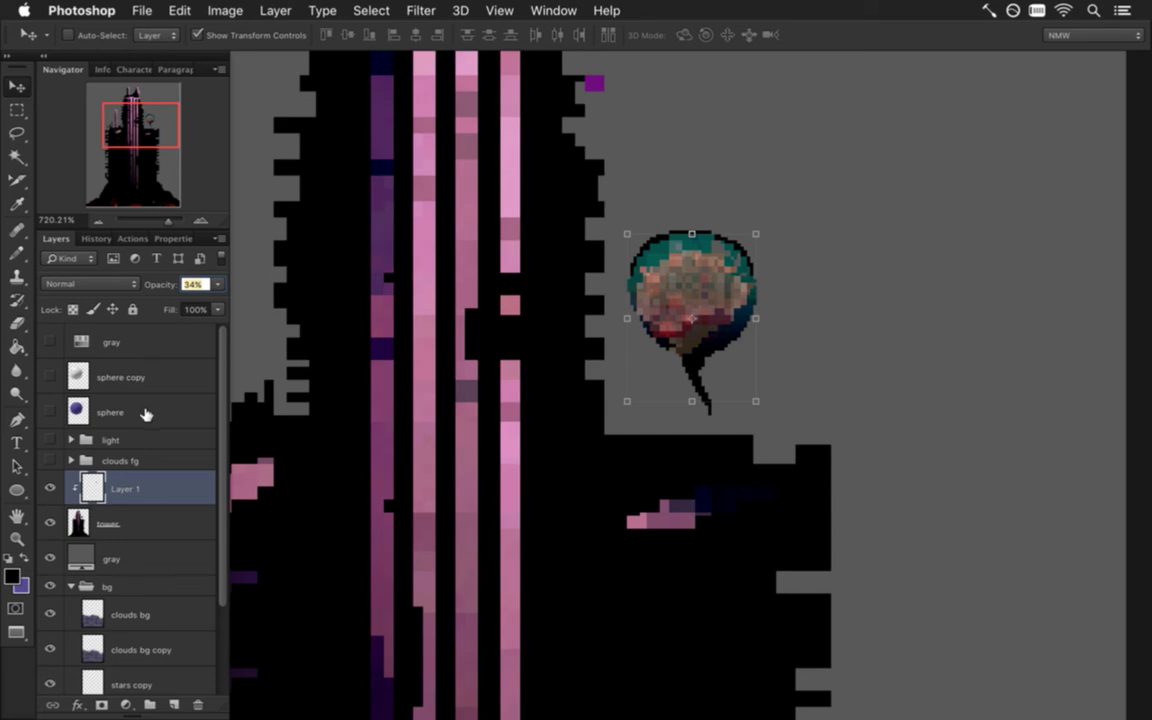
- Hide the clipped brain reference layer and make the tower layer active for editing the floating brain
click(50, 487)
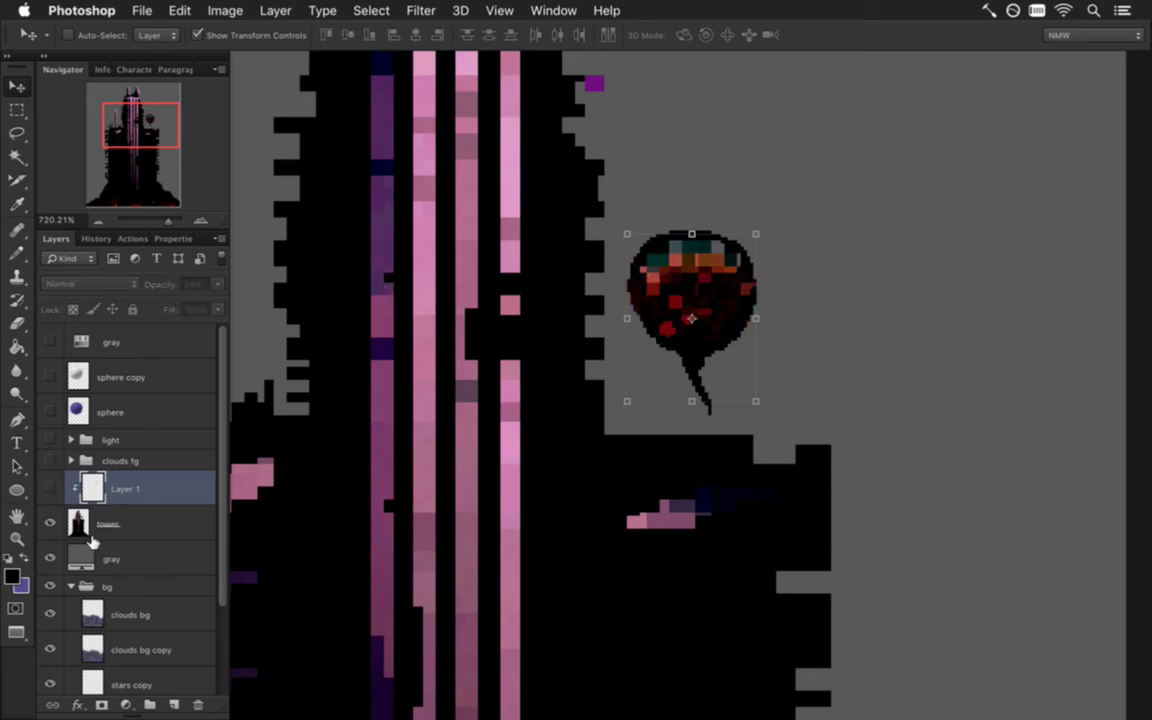
key(m)
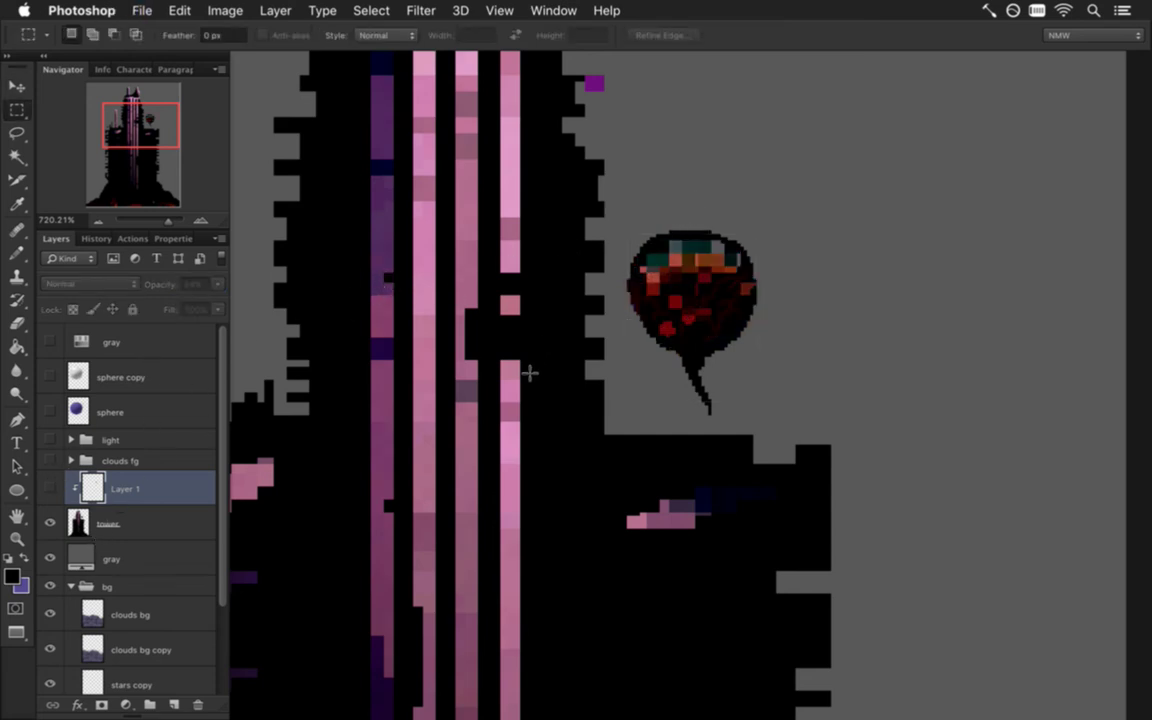
scroll(514, 362, down, 3)
scroll(433, 357, down, 5)
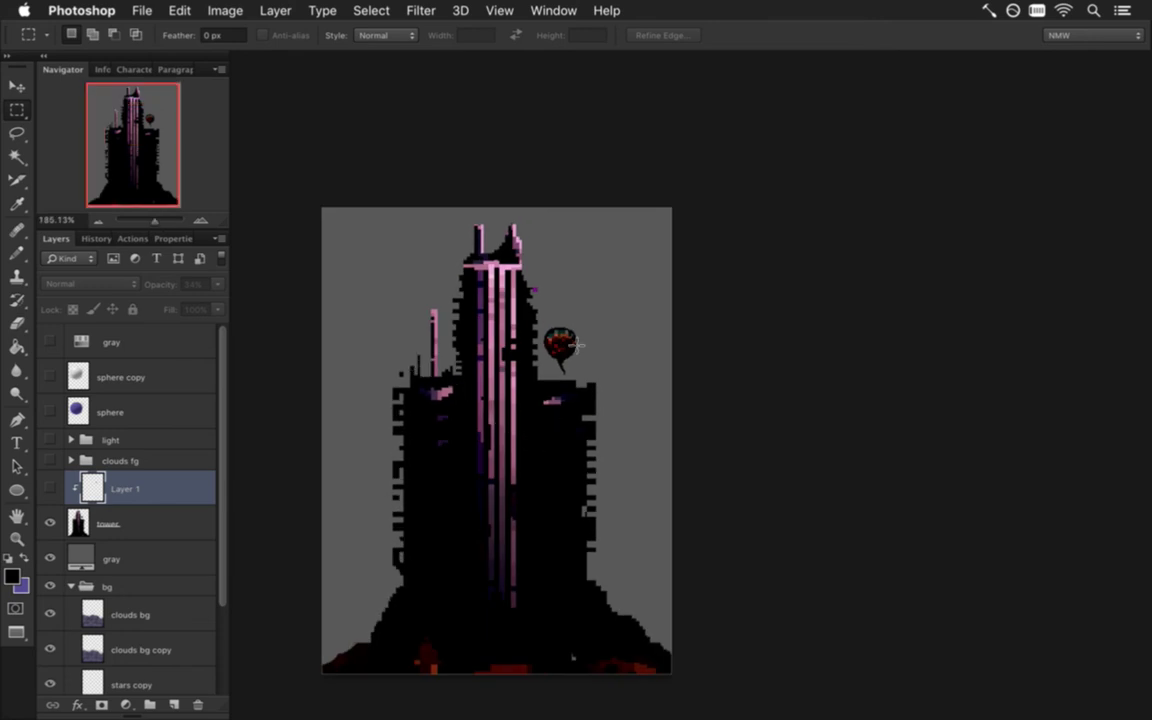
scroll(558, 336, up, 5)
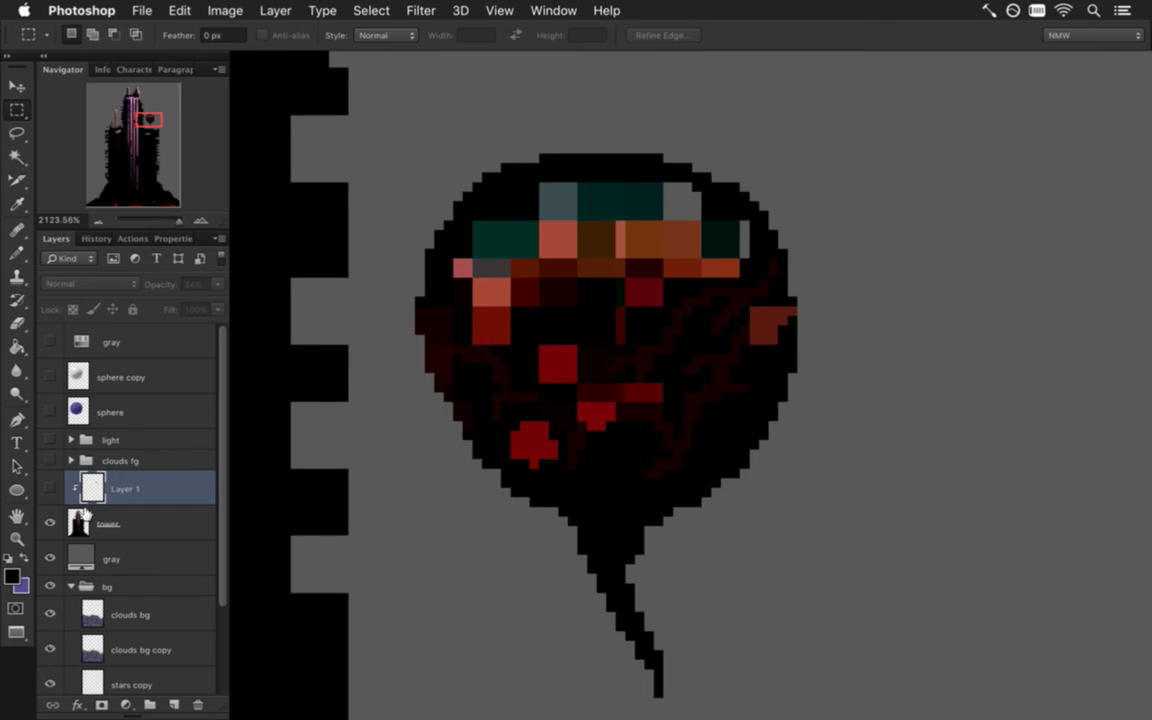
key(alt+bracketleft)
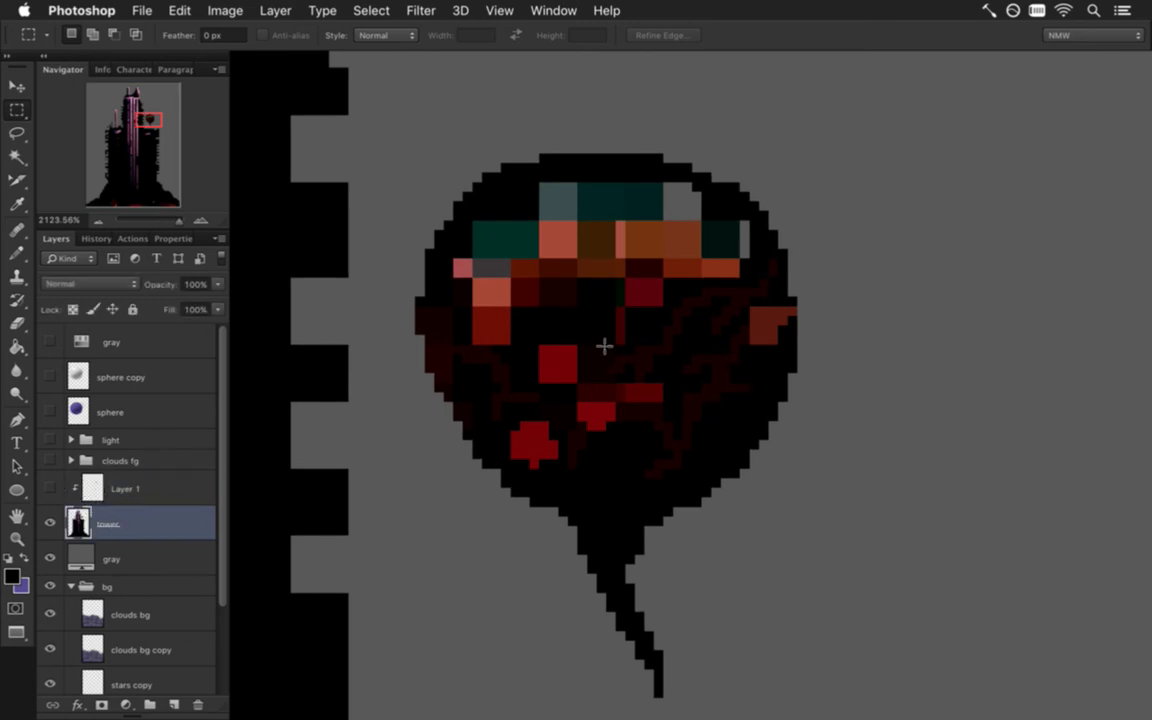
- Reshape the red square in the floating brain with the Pencil into a diagonal streak joining the red block on its left
key(i)
key(b)
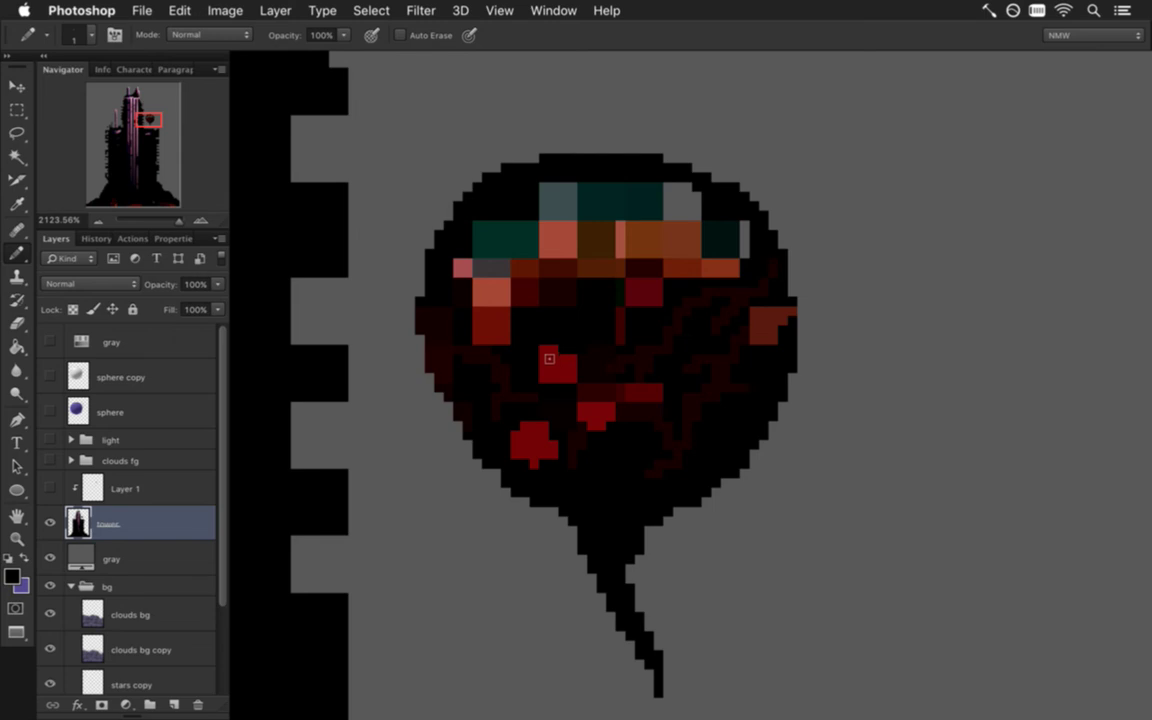
click(545, 375)
alt+click(572, 368)
click(528, 350)
click(481, 349)
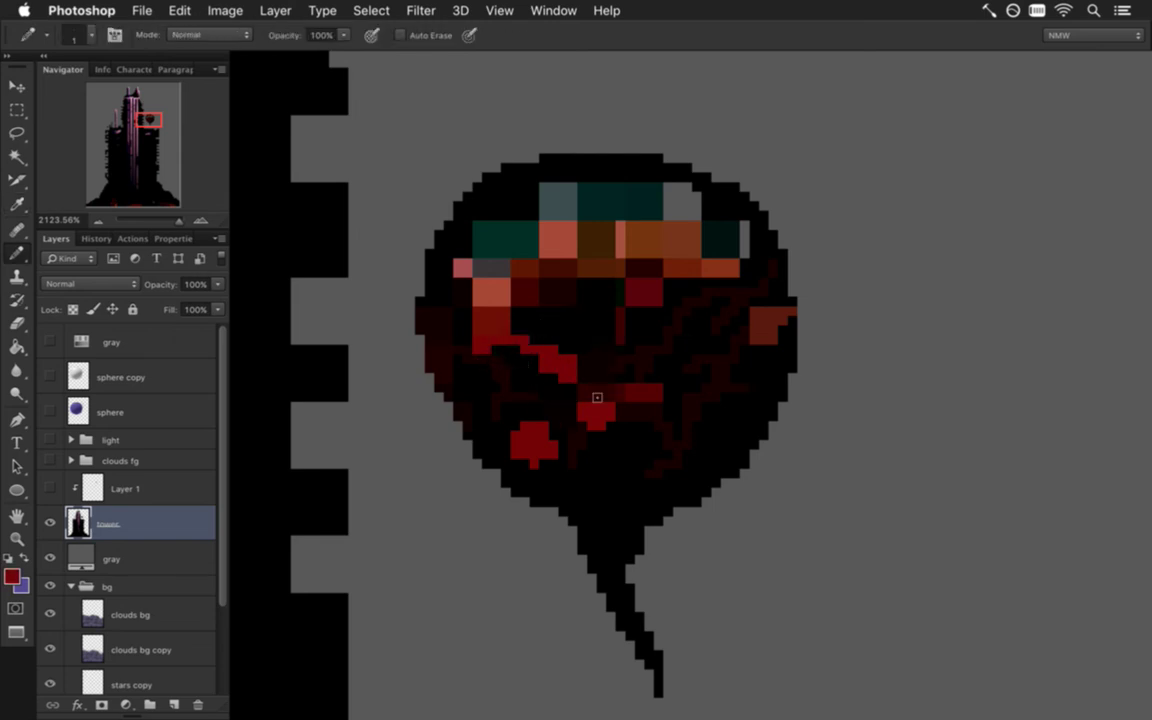
- Pencil sampled dark red pixels around and between the lower red spots of the brain
mouse_move(580, 397)
mouse_down()
mouse_move(551, 420)
mouse_move(538, 439)
mouse_move(543, 451)
mouse_up()
key(super+z)
alt+click(592, 437)
click(551, 418)
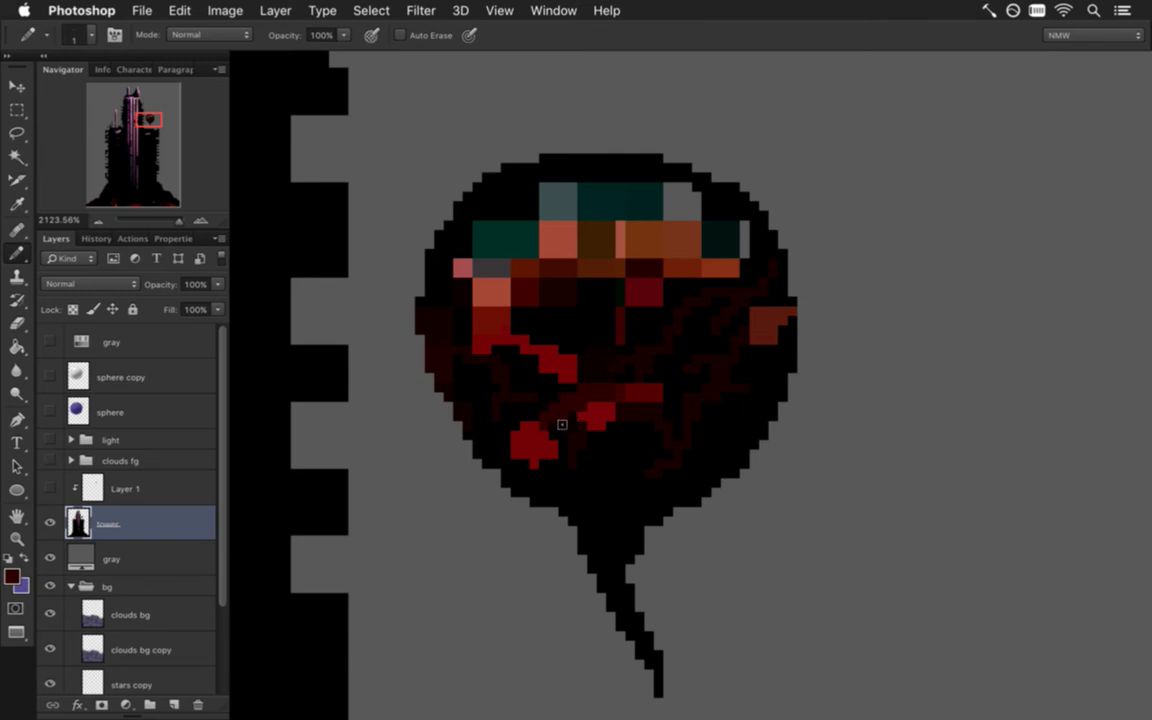
click(542, 484)
click(638, 446)
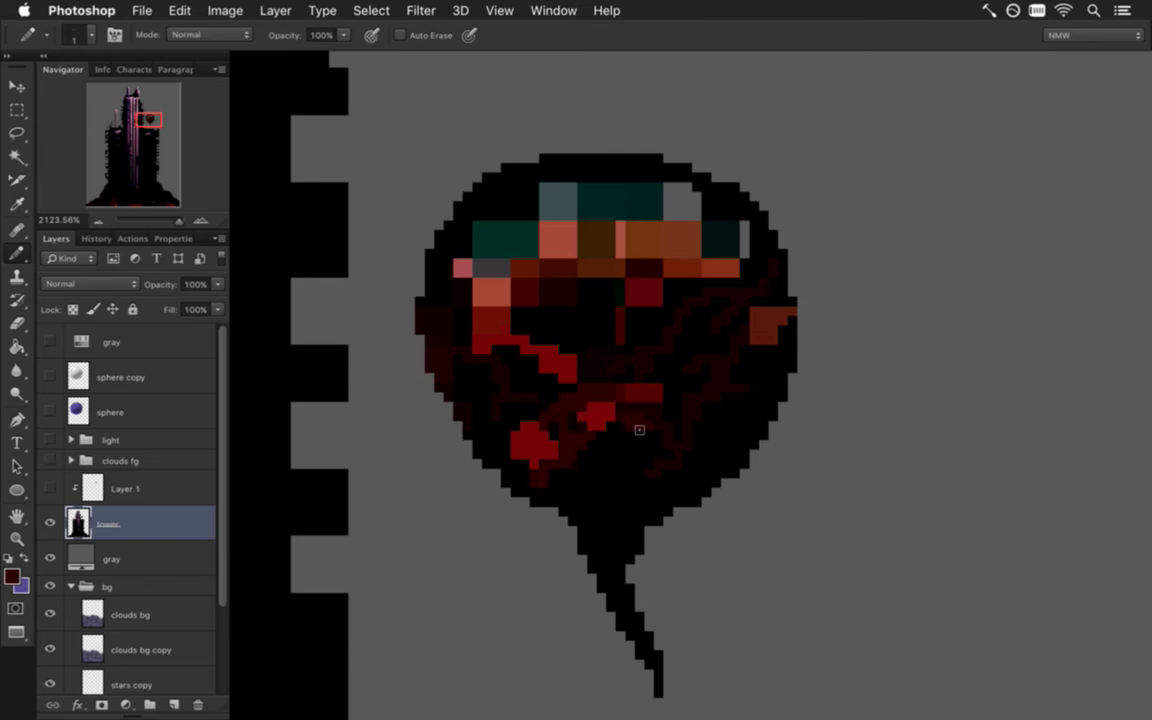
- Reshape the rust-brown patch at the brain's right edge into a diagonal streak using its sampled colour
key(i)
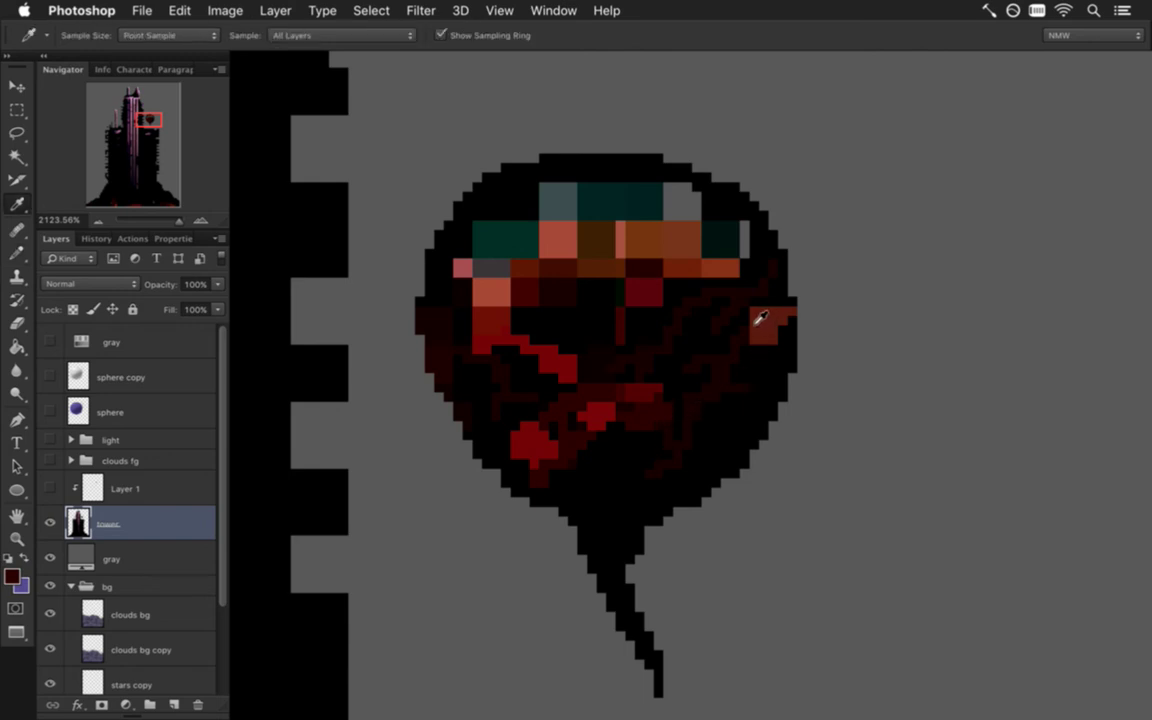
click(765, 330)
key(b)
drag(785, 315, 745, 345)
click(740, 336)
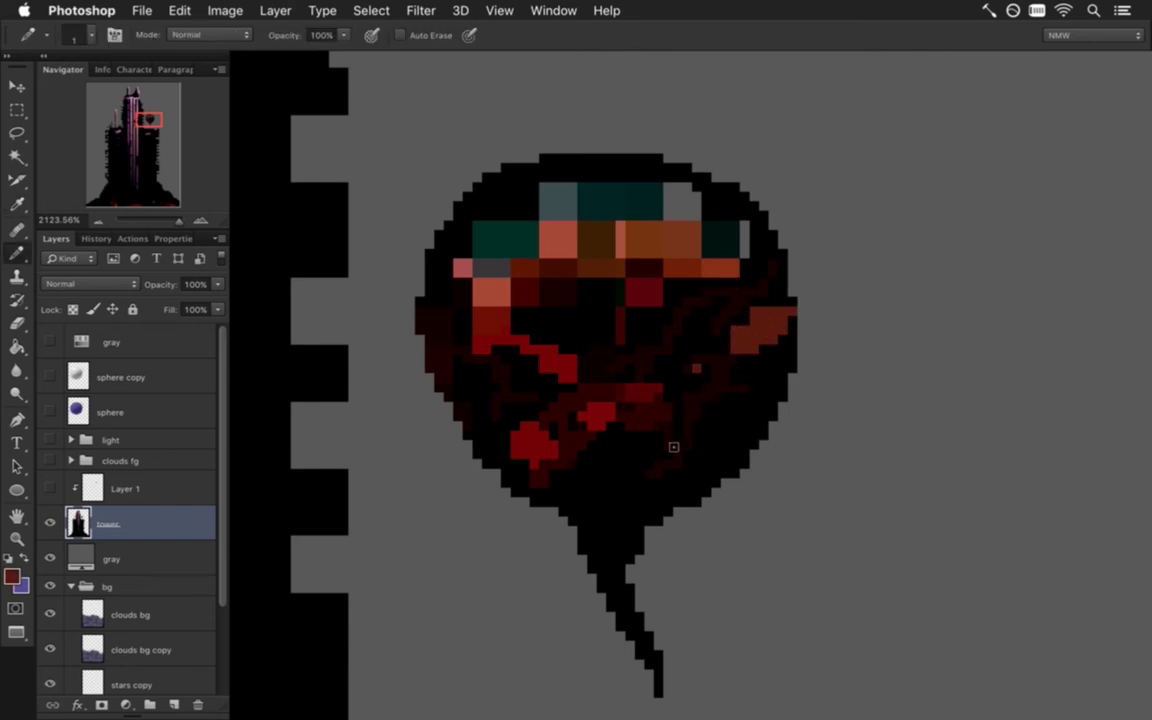
- Extend the dark red veins in the brain's lower right and touch up the lower centre with sampled colours
drag(668, 436, 640, 476)
key(i)
click(603, 391)
key(b)
mouse_move(600, 410)
mouse_down()
mouse_move(581, 443)
mouse_move(625, 405)
mouse_up()
key(i)
click(698, 441)
key(b)
key(i)
key(b)
key(i)
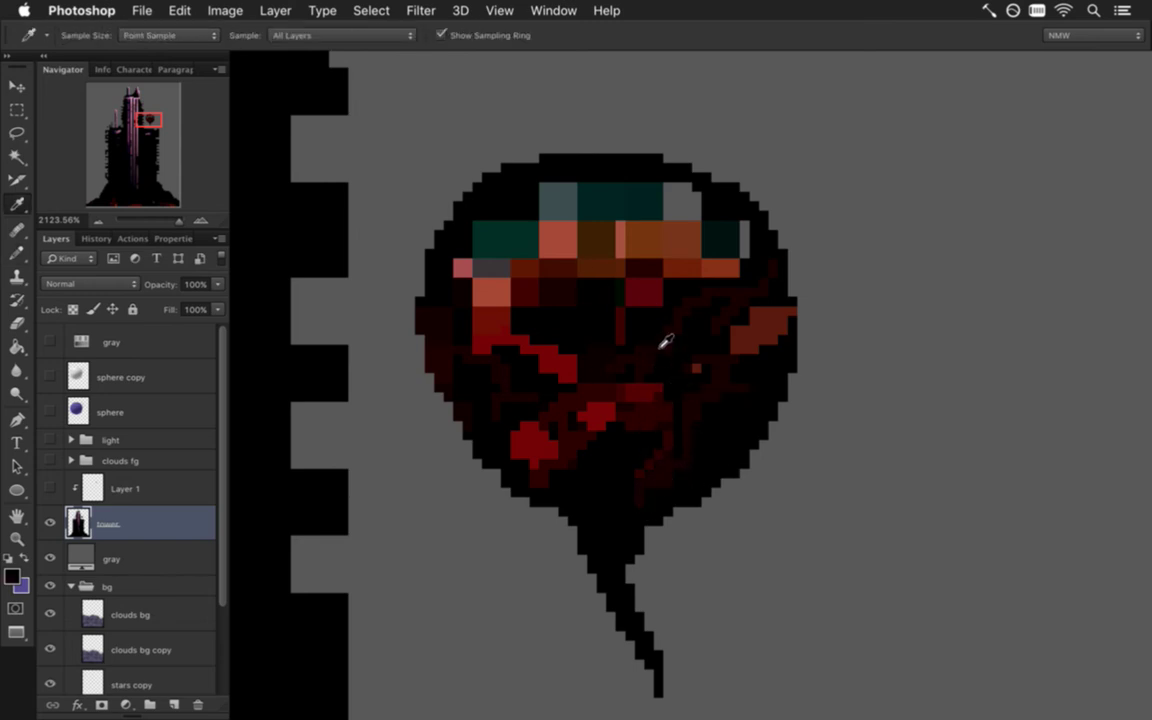
key(b)
- Turn the crimson block in the brain's upper centre into a diagonal streak with dark red shading beneath it
key(i)
click(661, 312)
key(b)
mouse_move(668, 303)
mouse_down()
mouse_move(630, 315)
mouse_move(680, 307)
mouse_move(617, 331)
mouse_move(635, 361)
mouse_move(607, 347)
mouse_up()
key(i)
click(638, 342)
key(b)
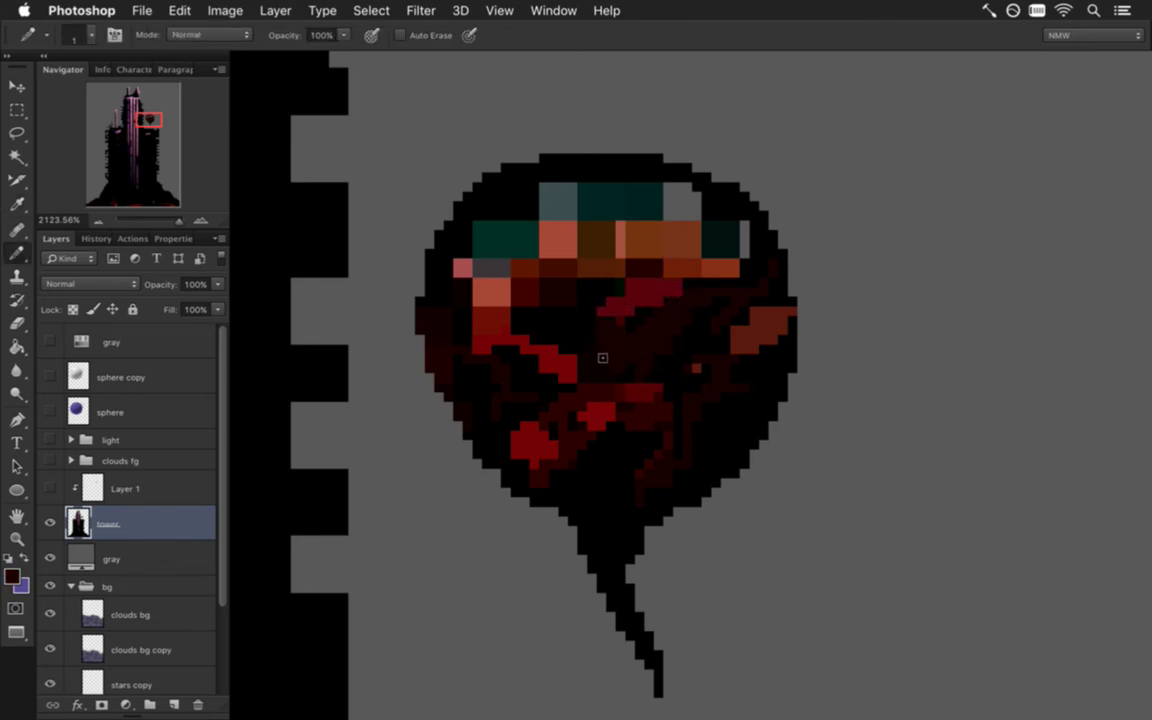
- Pencil a trail of sampled crimson pixels downward from the lower end of the crimson streak
key(i)
click(613, 302)
key(b)
drag(601, 300, 603, 343)
click(612, 344)
- Extend the orange band toward the brain's right rim and reshape the gray highlight above it into a curve
key(i)
click(733, 257)
key(b)
click(749, 270)
key(i)
click(744, 245)
key(b)
drag(730, 216, 728, 240)
key(super+z)
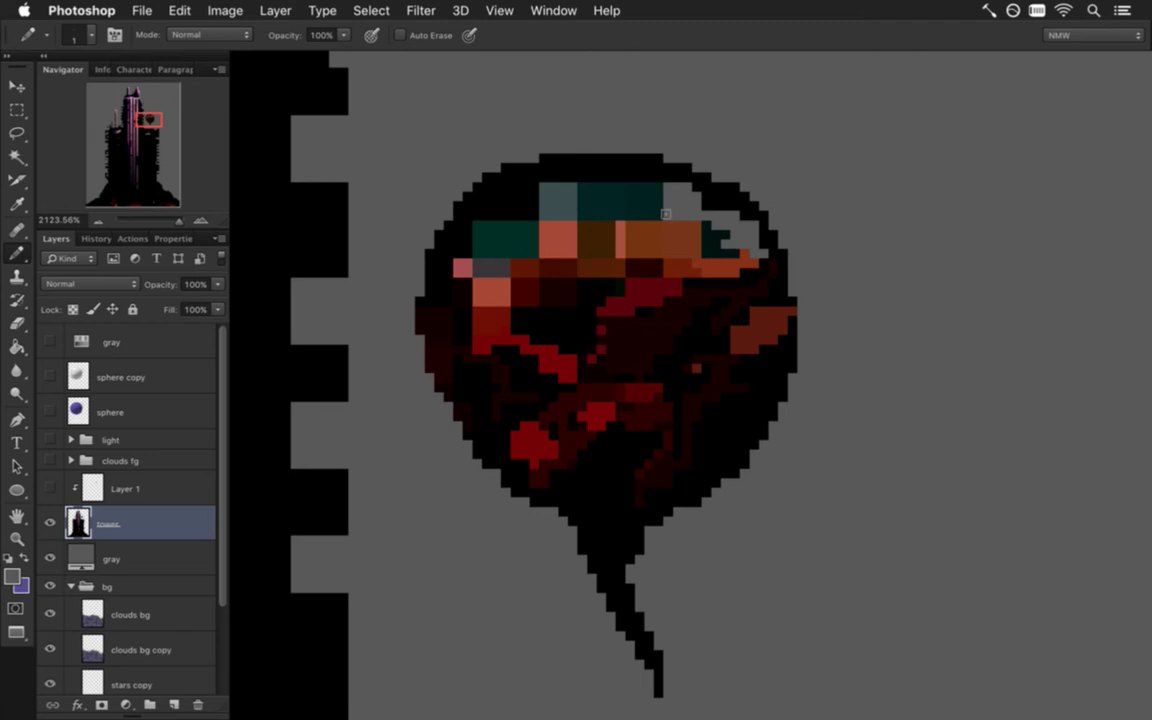
- Round off the dark teal area at the brain's top, reshaping its edges with sampled teal and black pixels
key(i)
click(580, 190)
key(b)
click(663, 220)
key(i)
key(b)
click(580, 175)
key(i)
key(b)
key(i)
click(557, 178)
key(b)
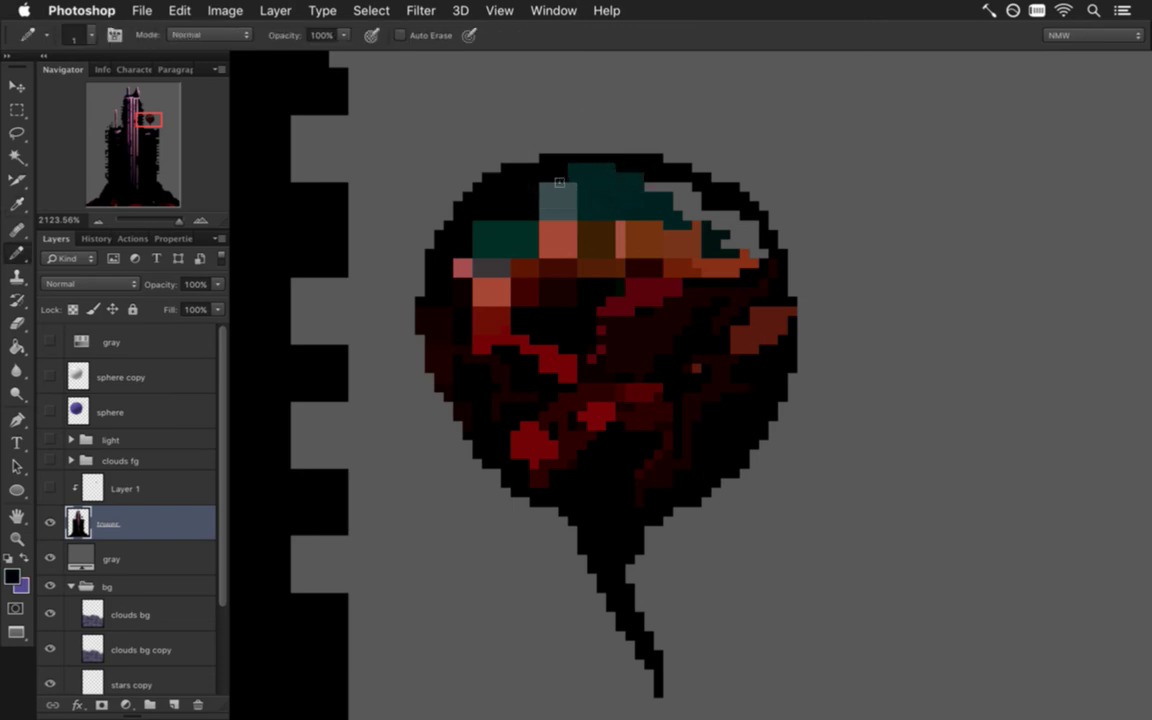
- Reshape the gray-teal block at the brain's top into a slanted highlight
key(i)
click(555, 213)
key(b)
mouse_move(548, 221)
mouse_down()
mouse_move(587, 220)
mouse_move(523, 233)
mouse_move(580, 232)
mouse_move(539, 239)
mouse_up()
key(i)
click(603, 216)
key(b)
- Rework the peach and brown blocks below the teal area with sampled pixels, softening their straight edges
key(i)
click(598, 236)
key(b)
key(i)
click(622, 236)
key(b)
click(645, 236)
click(582, 234)
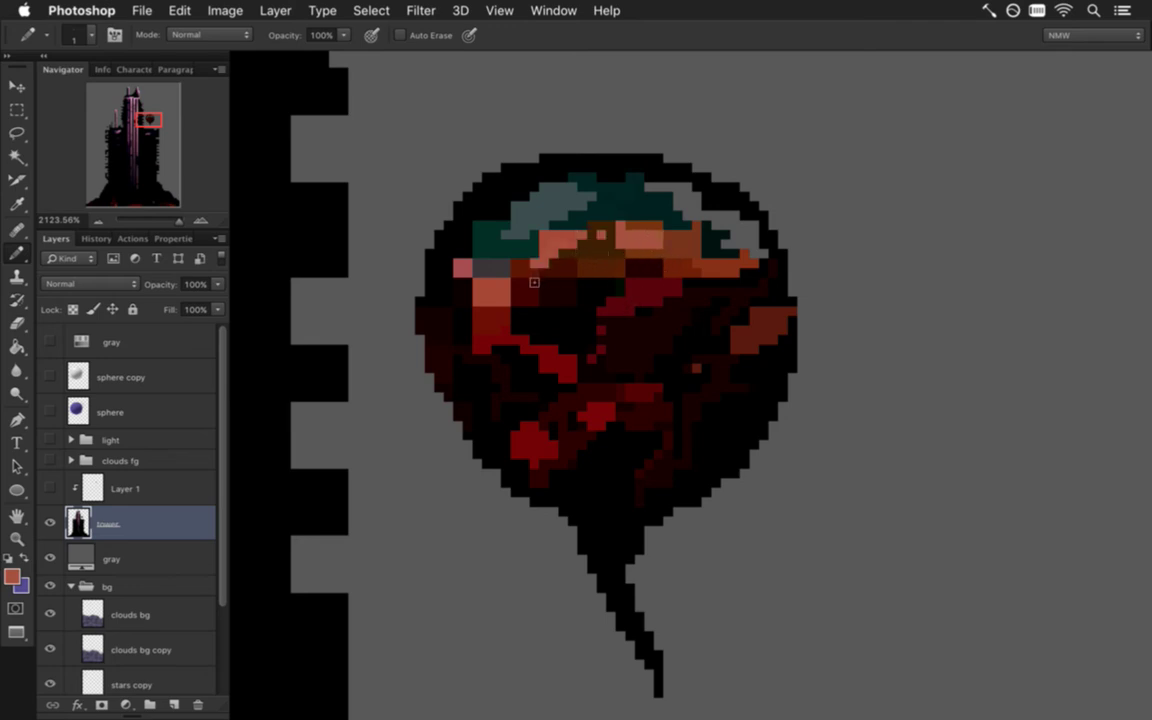
- Sweep the brown band diagonally down the brain's upper left and add dark red pixels along the peach band's lower edge
key(i)
click(528, 241)
key(b)
drag(562, 272, 548, 296)
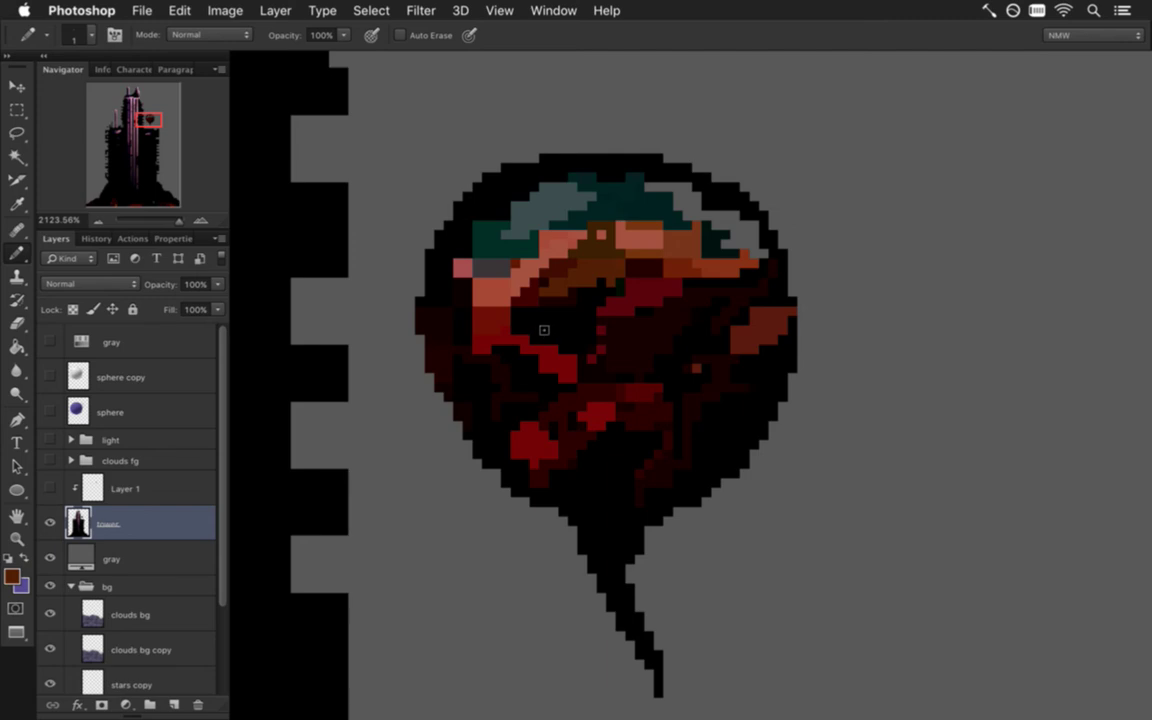
alt+click(476, 276)
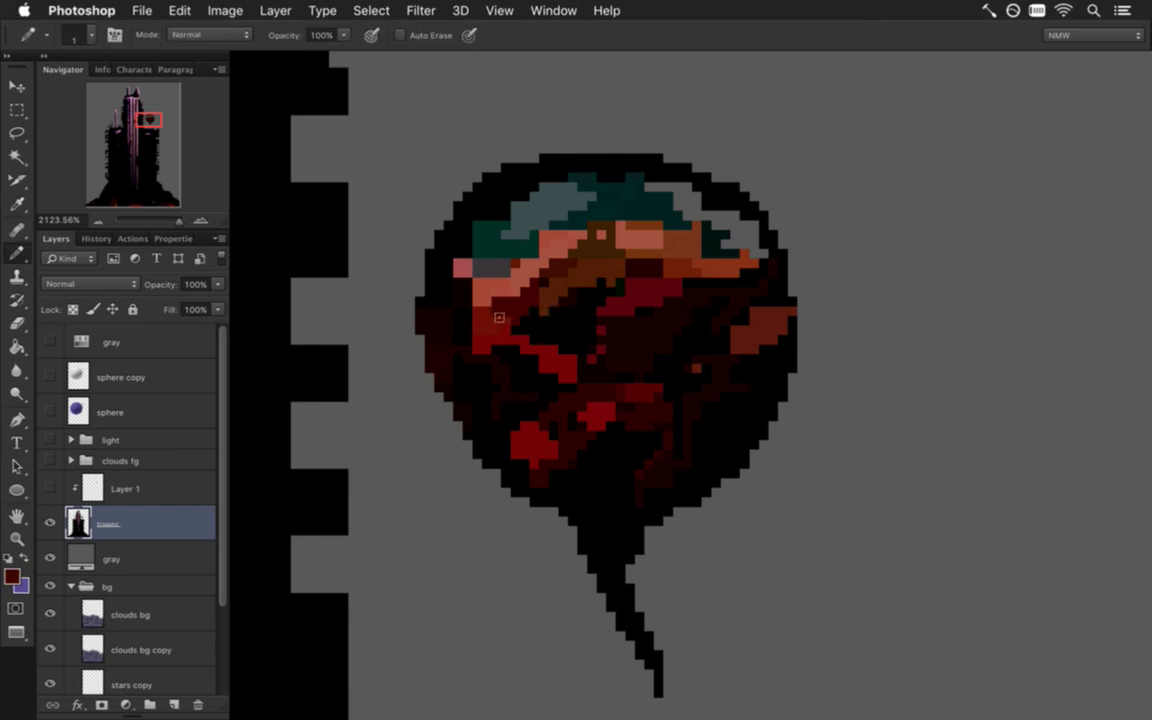
drag(485, 292, 497, 292)
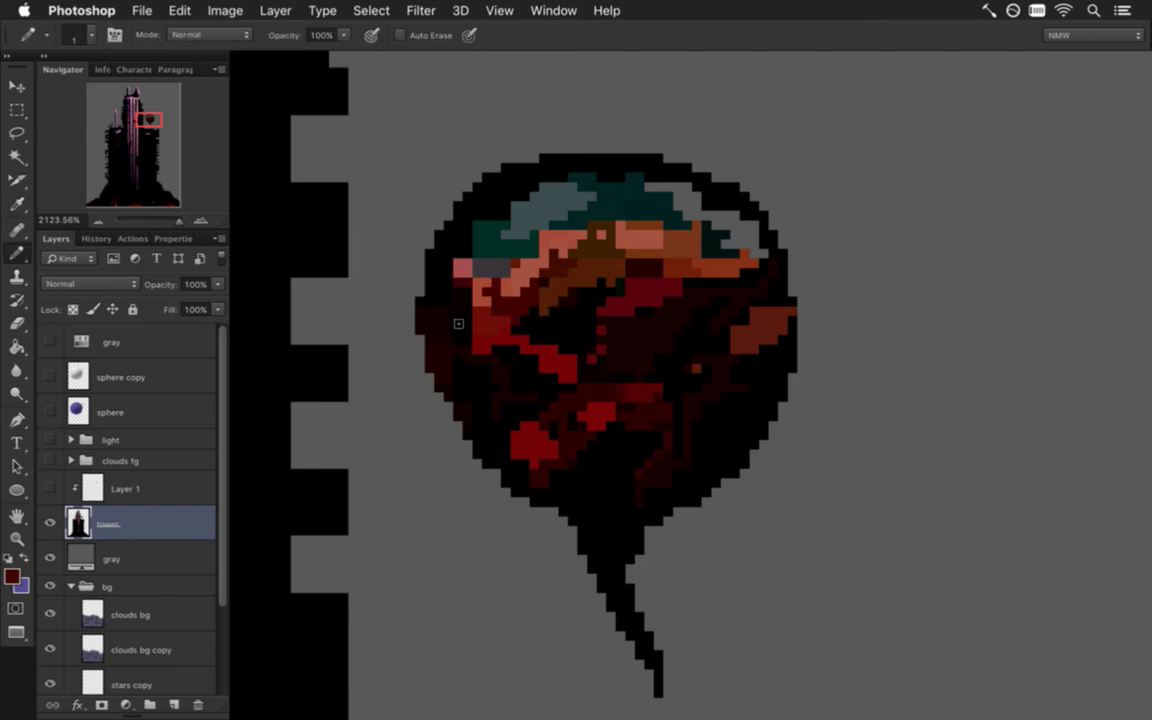
- Extend the pink and dark teal areas at the brain's upper-left edge with sampled pixels, tapering them to follow its outline
alt+click(460, 268)
click(449, 254)
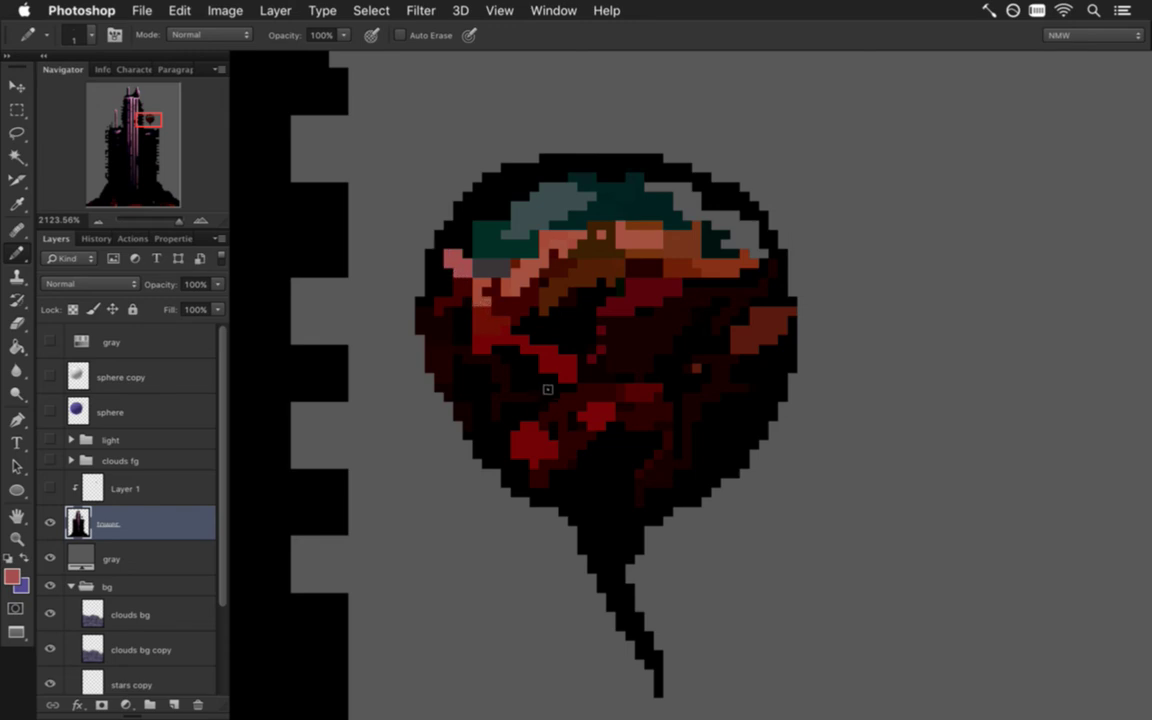
alt+click(525, 225)
alt+click(525, 225)
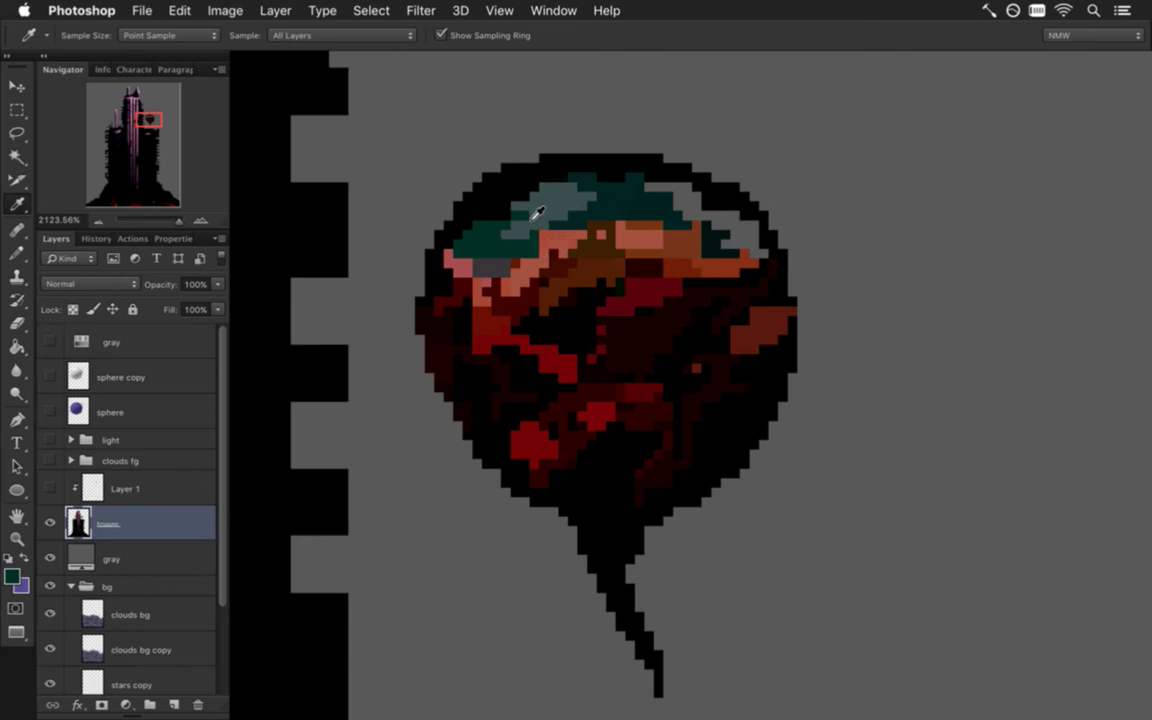
alt+click(513, 234)
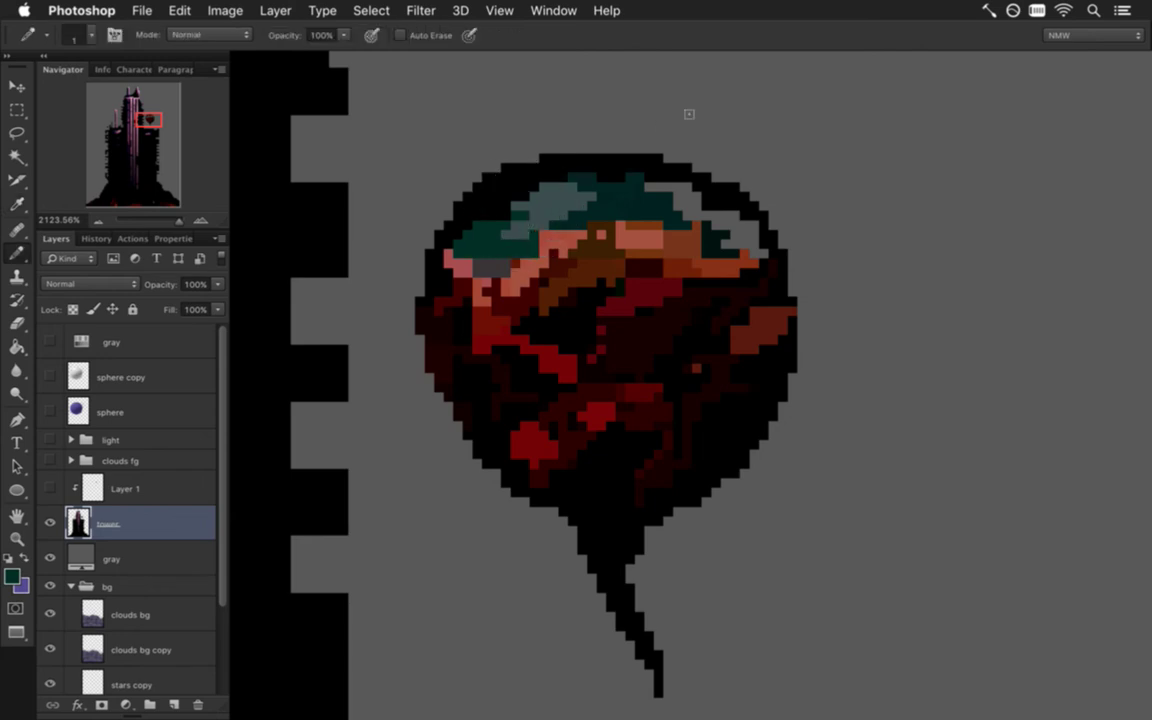
- Erase small pixels along the tower top's curved slope and both sides of its right spire to roughen the blocky edges
drag(596, 370, 465, 352)
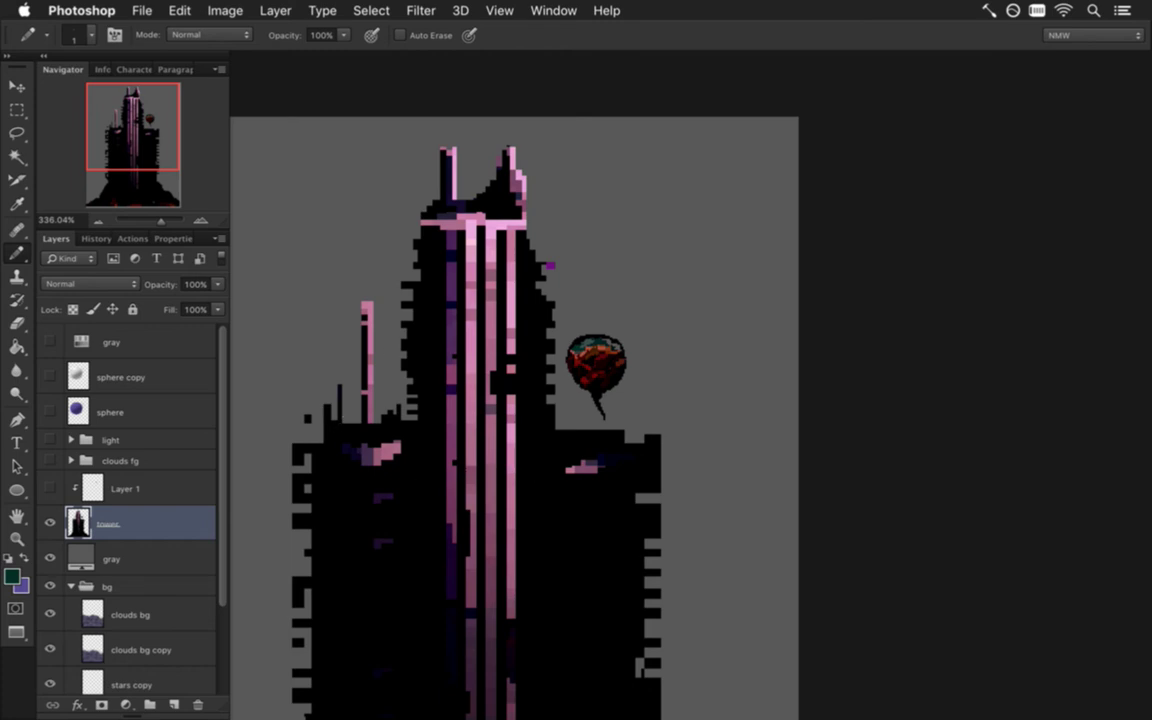
drag(391, 238, 540, 425)
drag(568, 365, 616, 375)
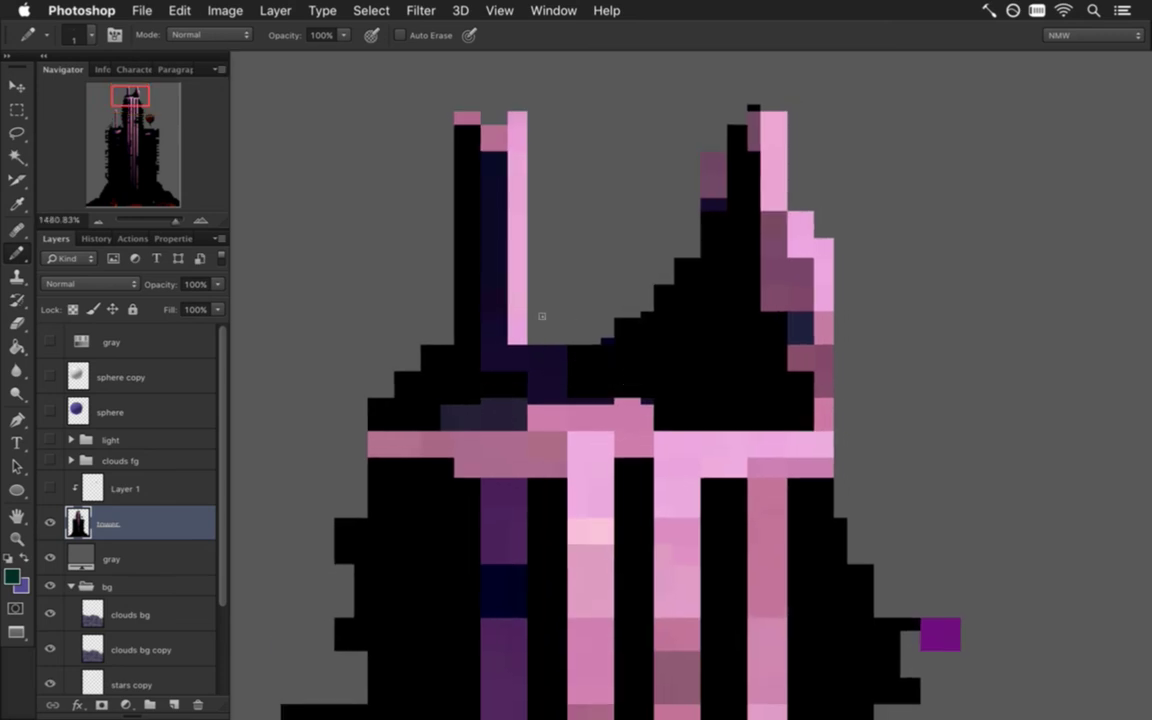
key(e)
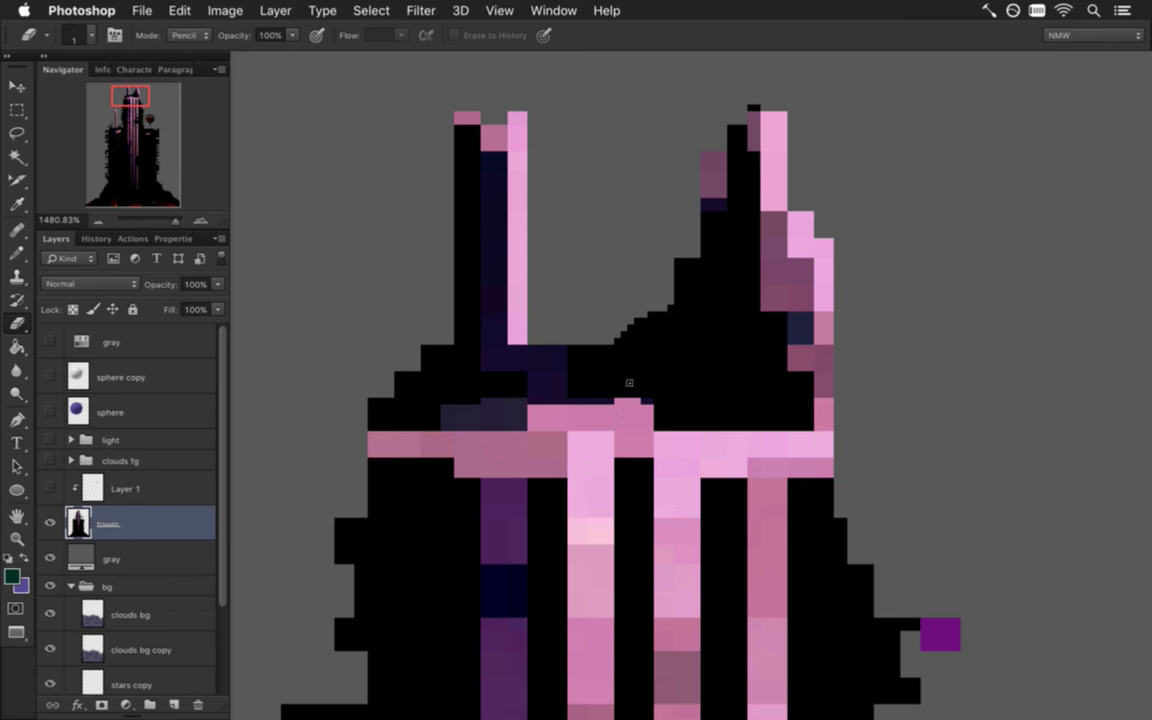
drag(680, 279, 678, 271)
drag(703, 257, 704, 232)
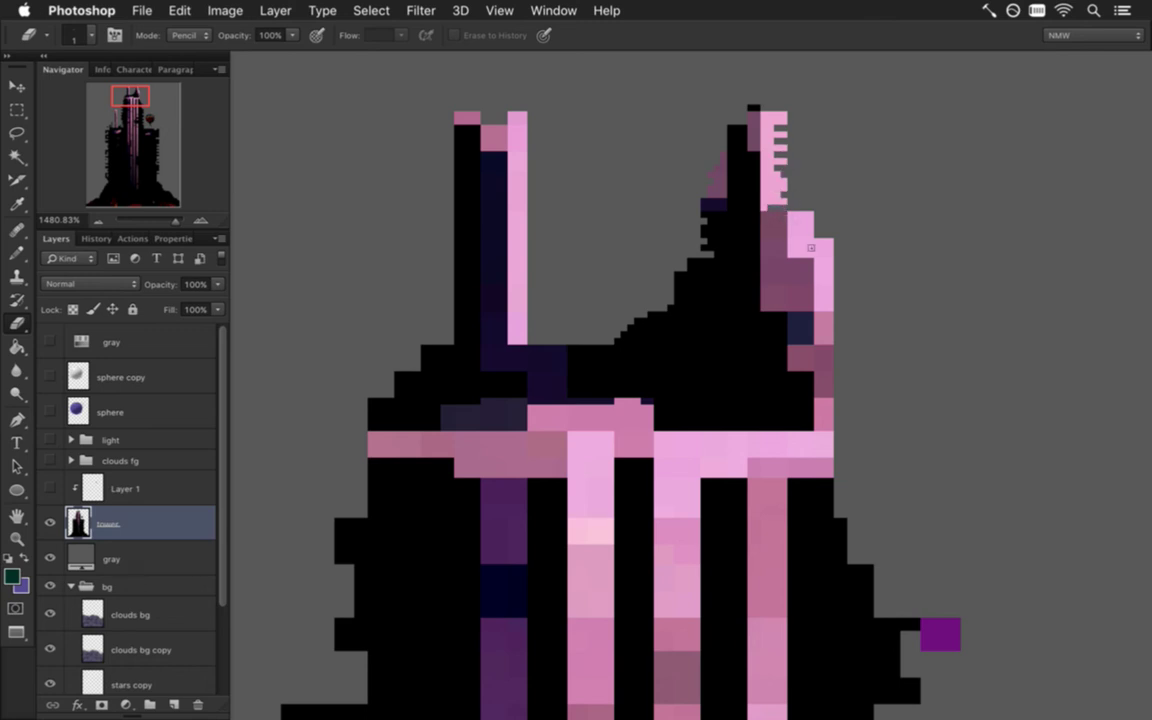
- Interlock sampled light pink pixels with the mauve block below the right spire and refine the spire's tip by erasing and adding black
key(b)
key(shift+b)
alt+click(778, 241)
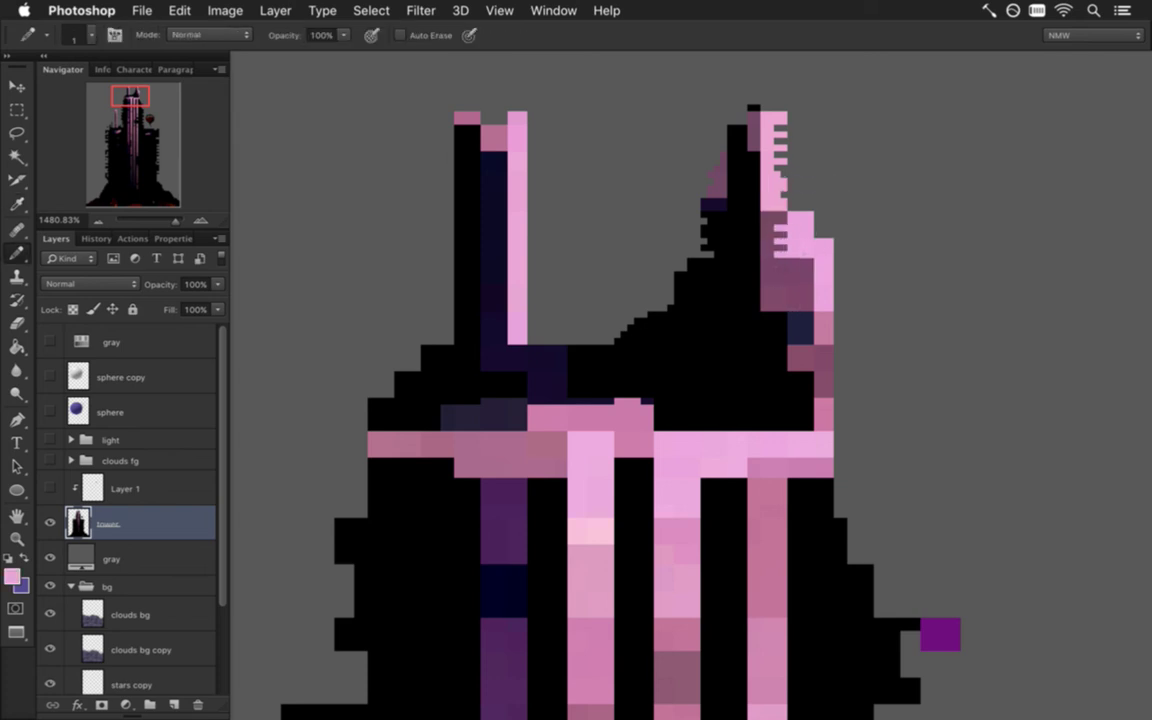
key(e)
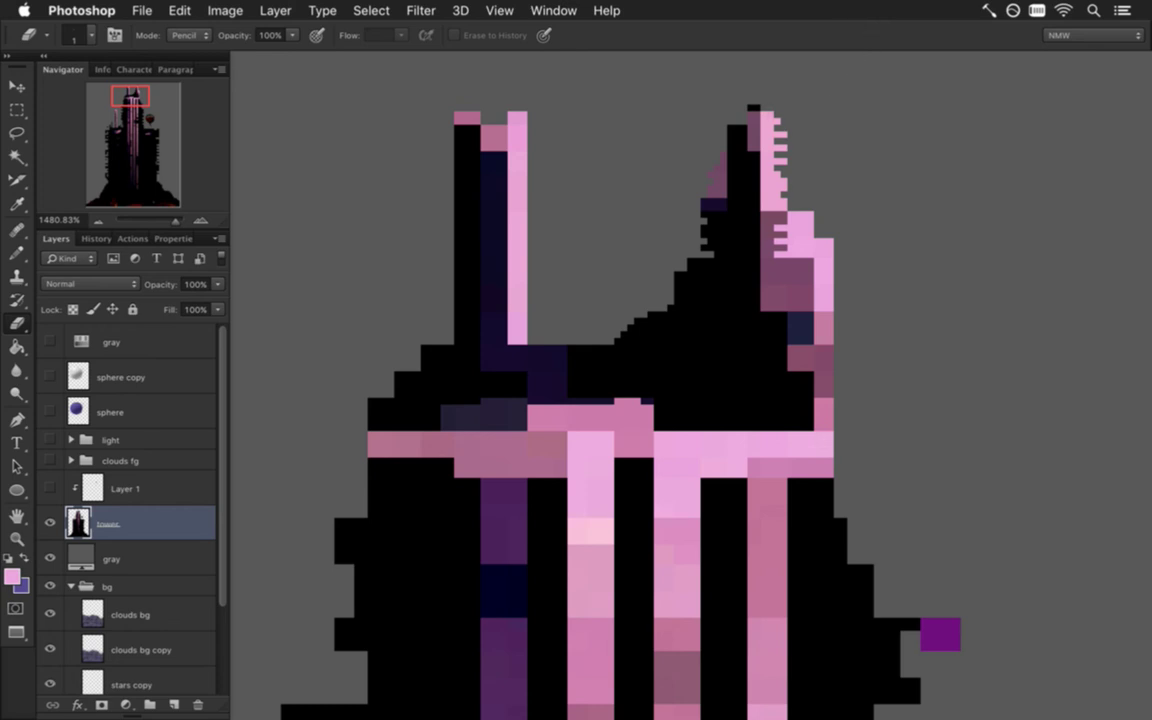
key(i)
click(748, 117)
key(b)
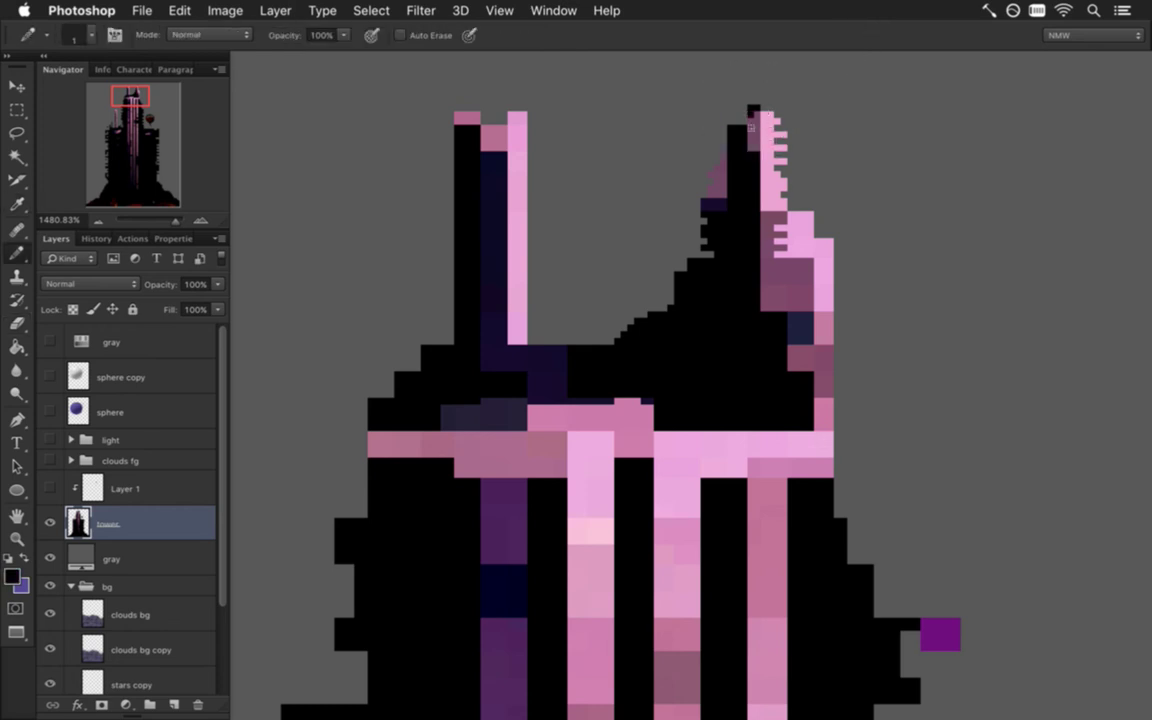
- Paint sampled mauve beside the right spire's pink highlight and jaggedly into the black below, fill a patch of it, and save the file
key(i)
click(766, 196)
key(b)
mouse_move(752, 160)
mouse_down()
mouse_move(748, 324)
mouse_move(764, 312)
mouse_move(753, 247)
mouse_move(751, 281)
mouse_up()
alt+click(778, 279)
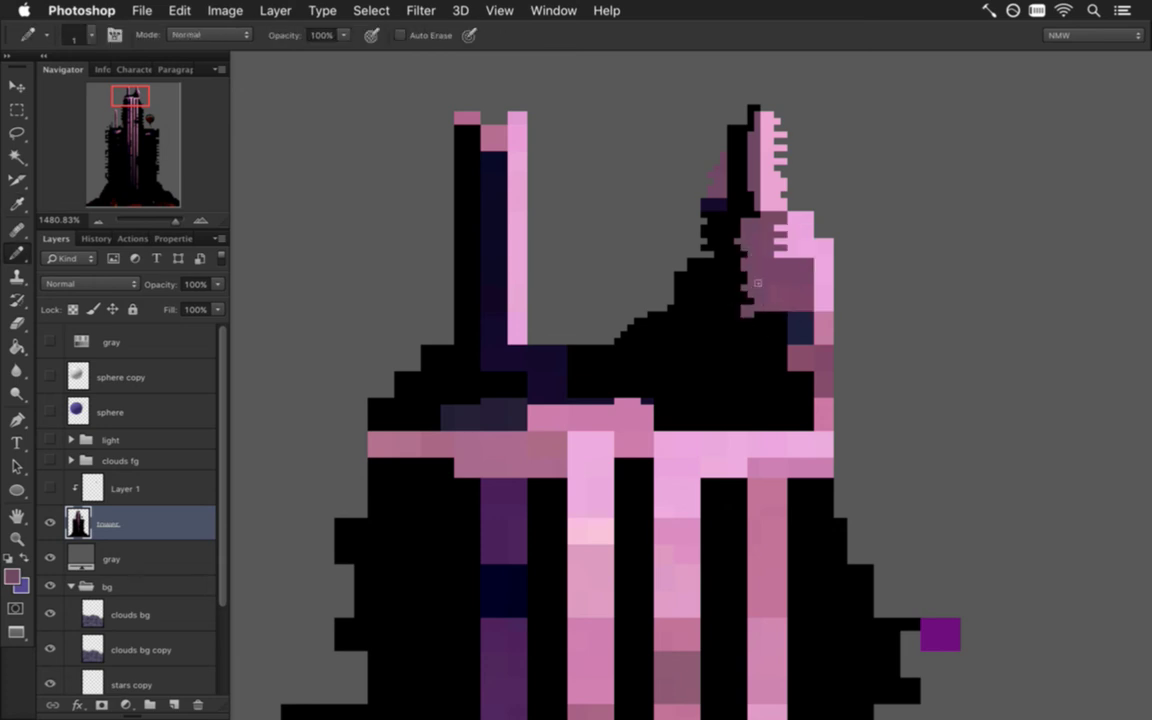
key(g)
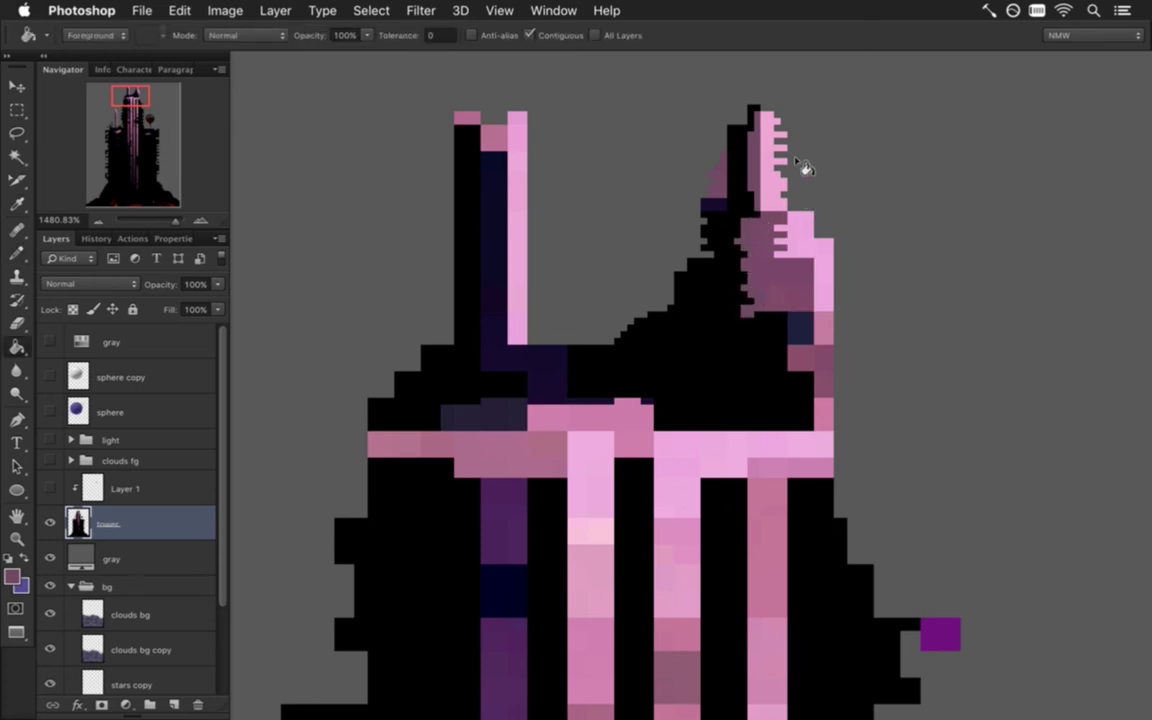
click(803, 237)
key(super+s)
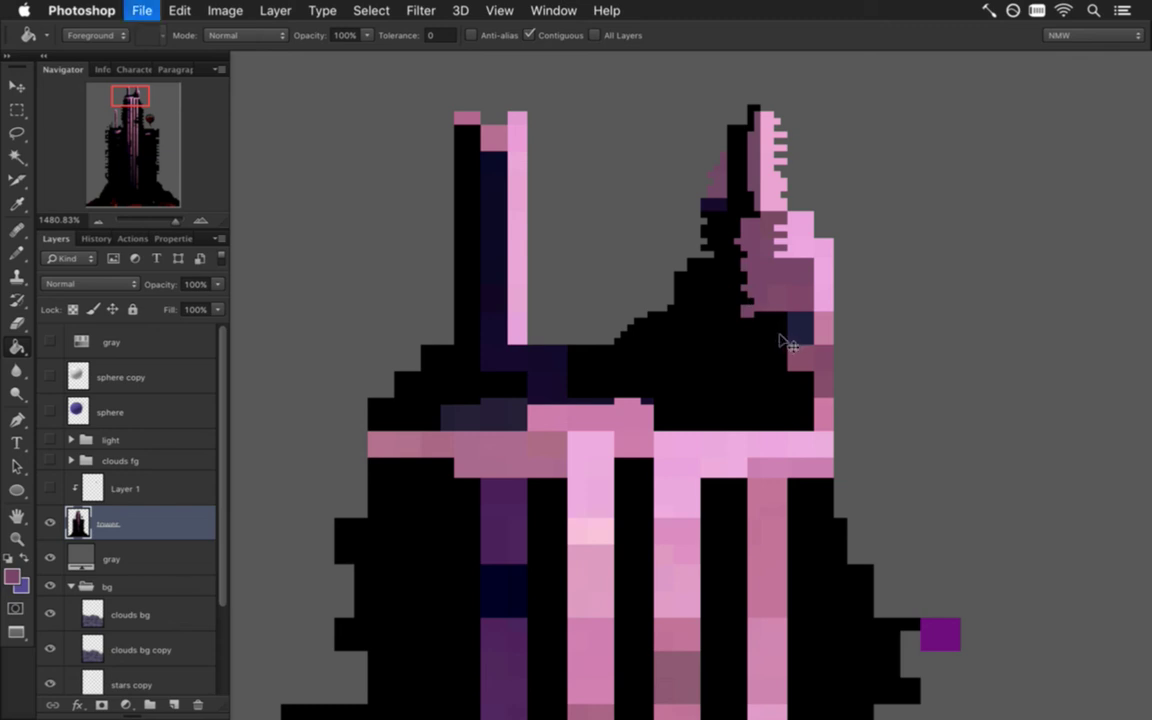
- Draw thin sampled navy detail lines into the black area beneath the right spire, trimming them with black pixels
key(i)
click(803, 330)
key(b)
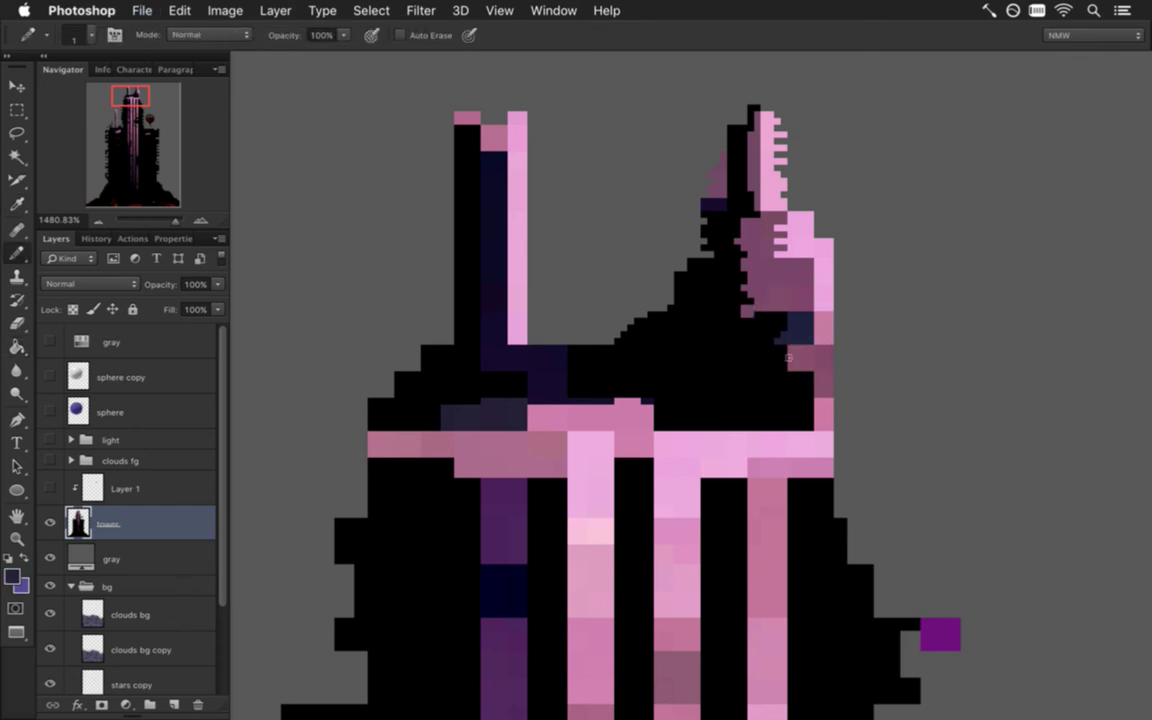
mouse_move(791, 349)
mouse_down()
mouse_move(710, 348)
mouse_move(694, 361)
mouse_up()
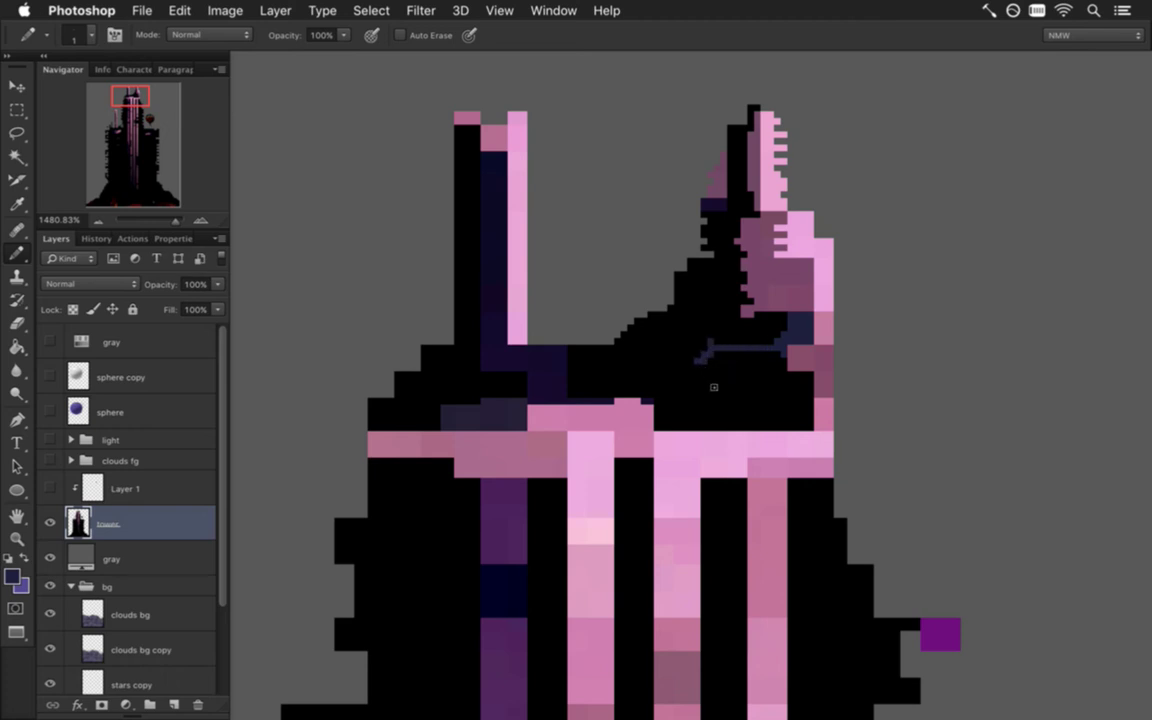
alt+click(733, 342)
drag(708, 351, 694, 361)
alt+click(721, 348)
drag(720, 373, 731, 372)
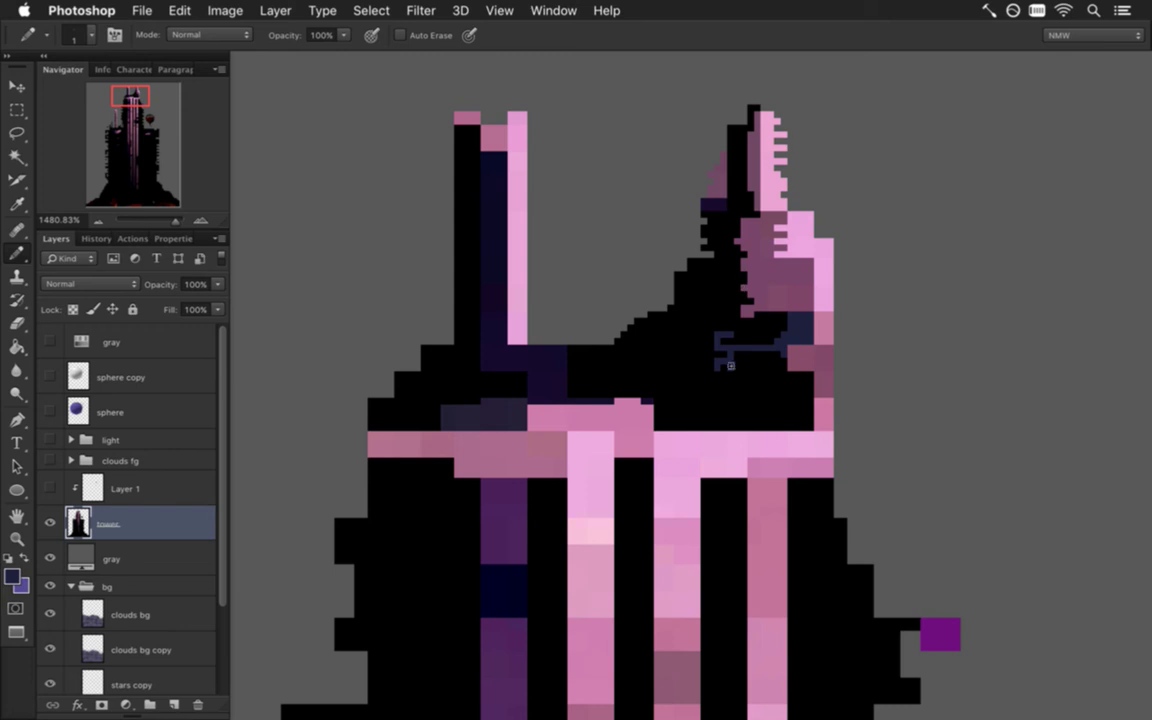
drag(696, 362, 689, 362)
- Load the tower layer's outline as a selection and paint navy pixel texture along the slope and base of the right spire
super+click(78, 522)
click(633, 327)
drag(655, 326, 710, 239)
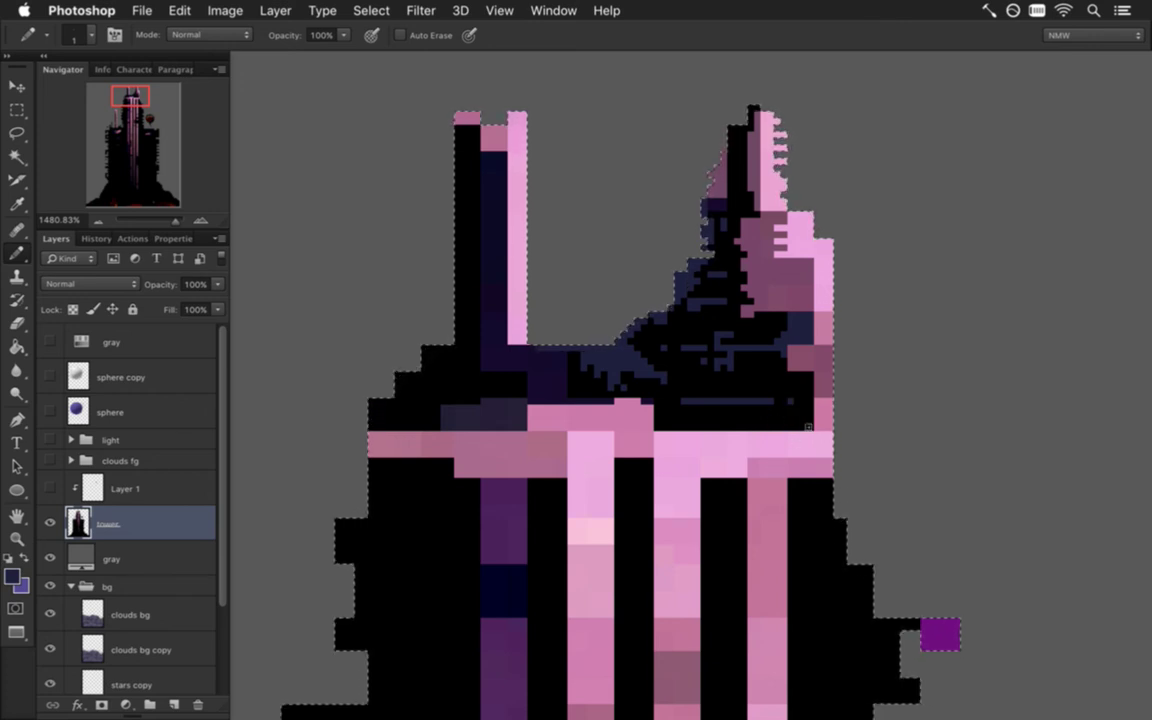
- Break up the straight borders of the pink strip below the right spire with jagged pixels in sampled light and dark pinks
key(i)
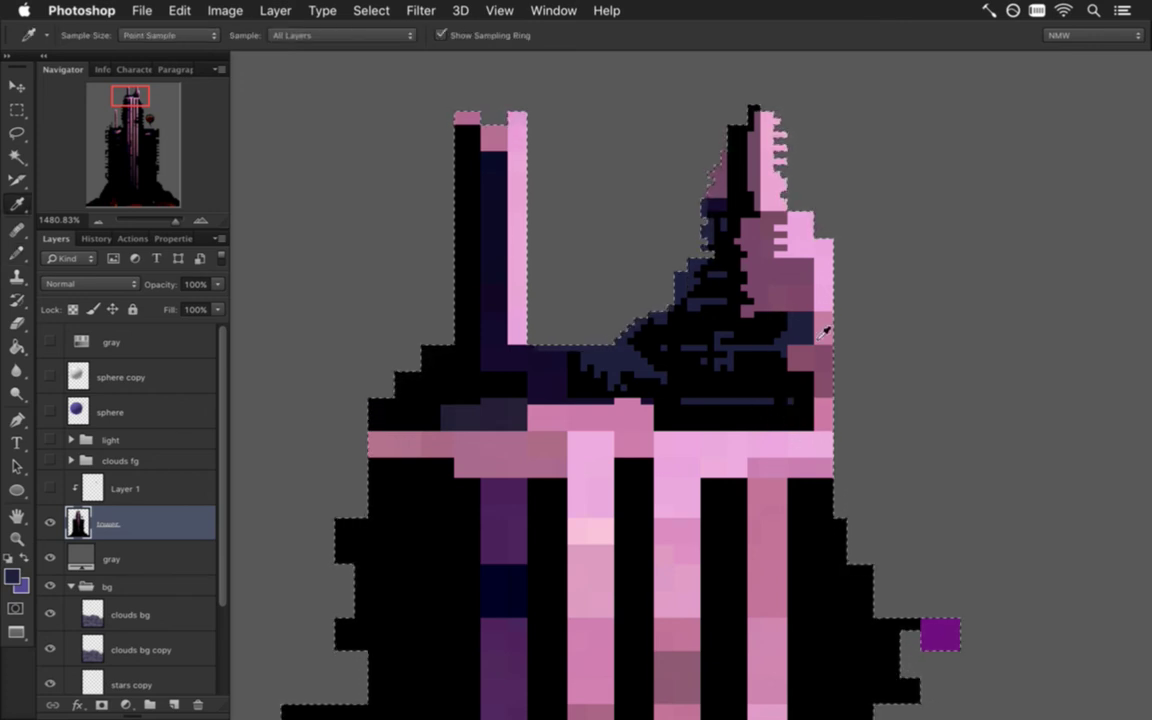
key(b)
alt+click(817, 290)
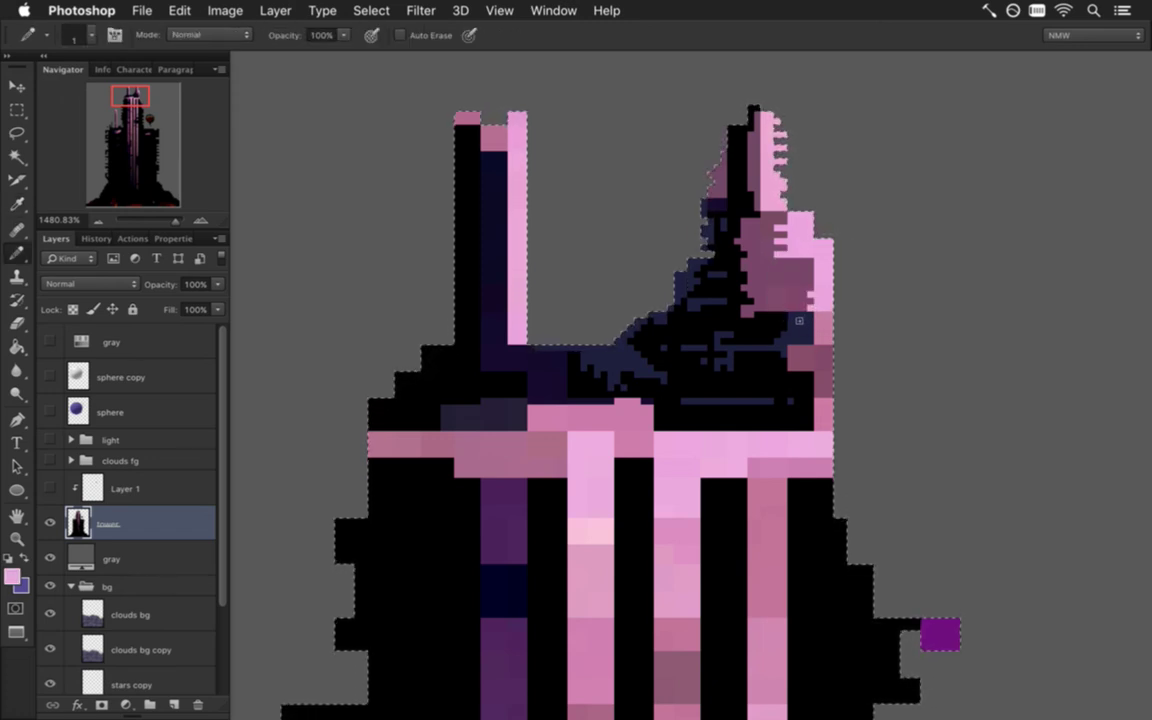
key(i)
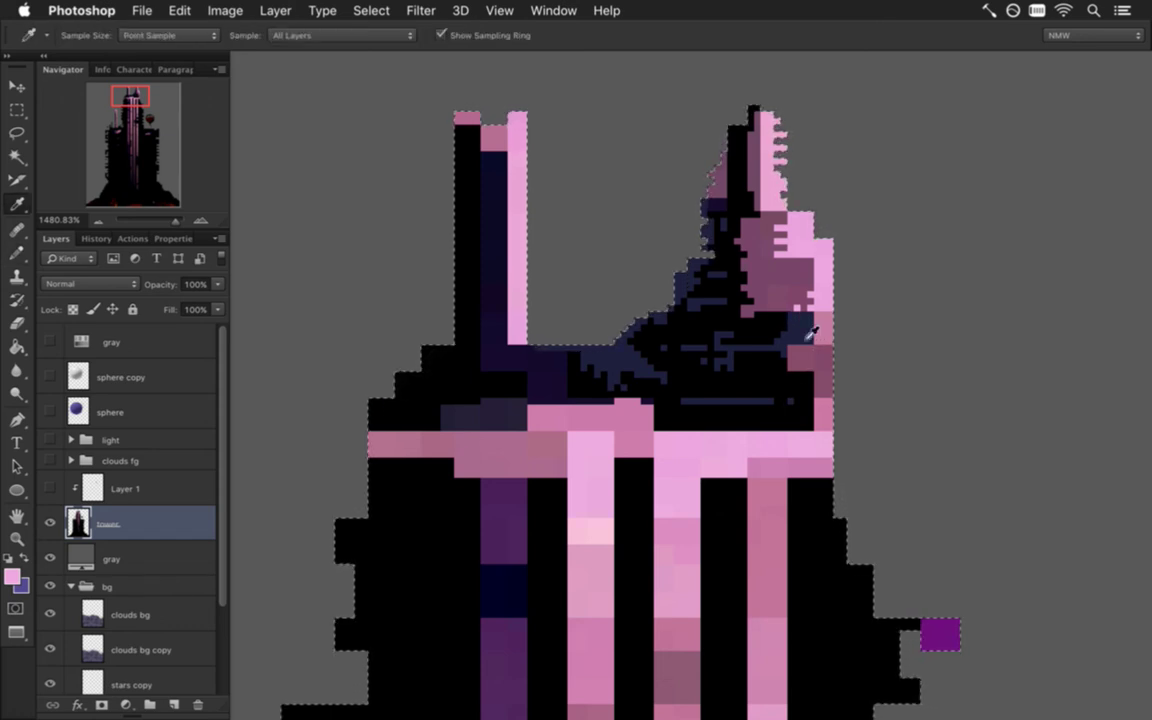
key(b)
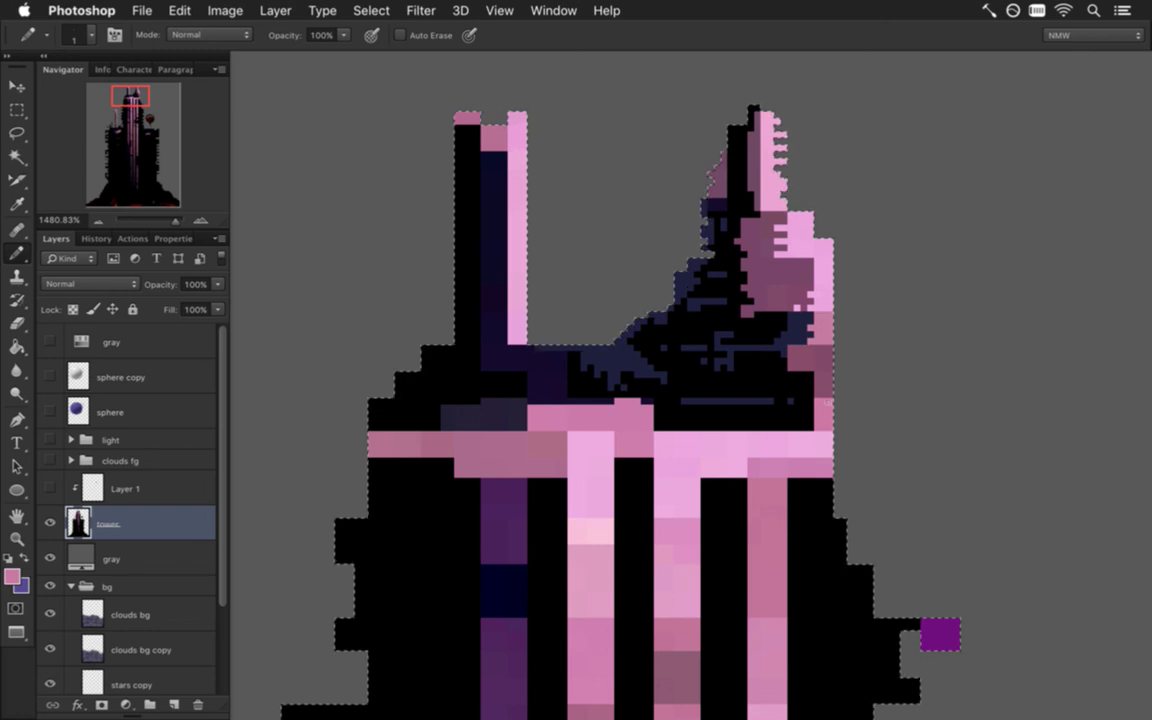
alt+click(813, 396)
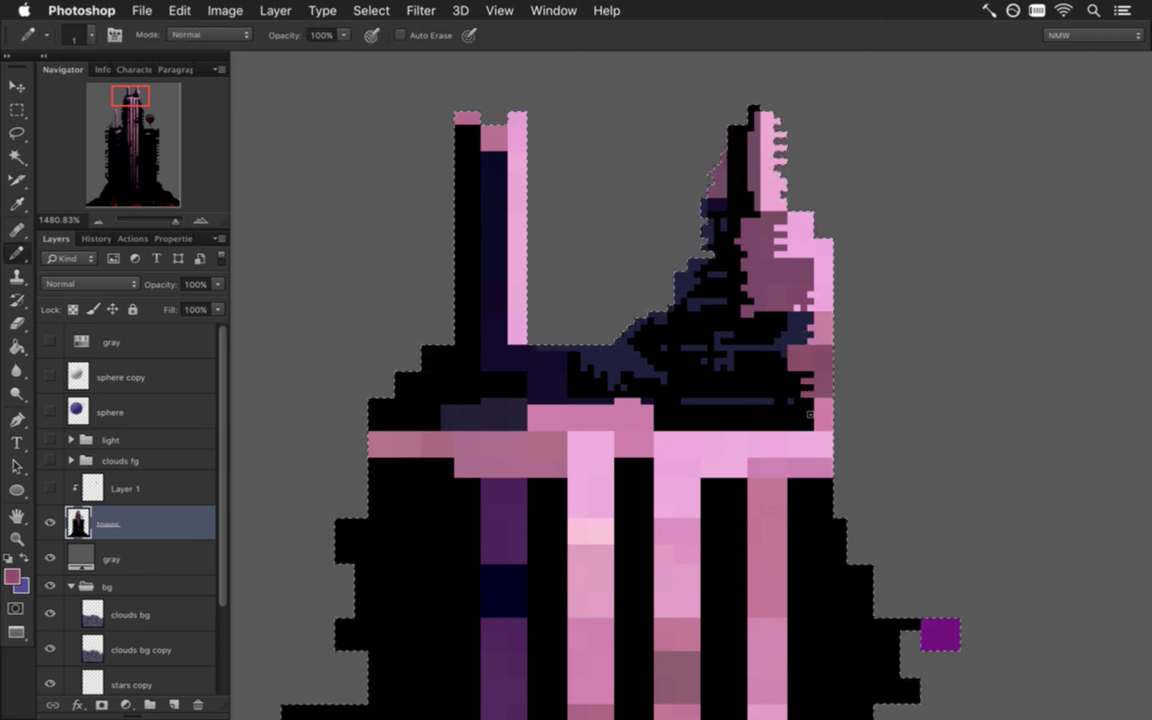
alt+click(810, 440)
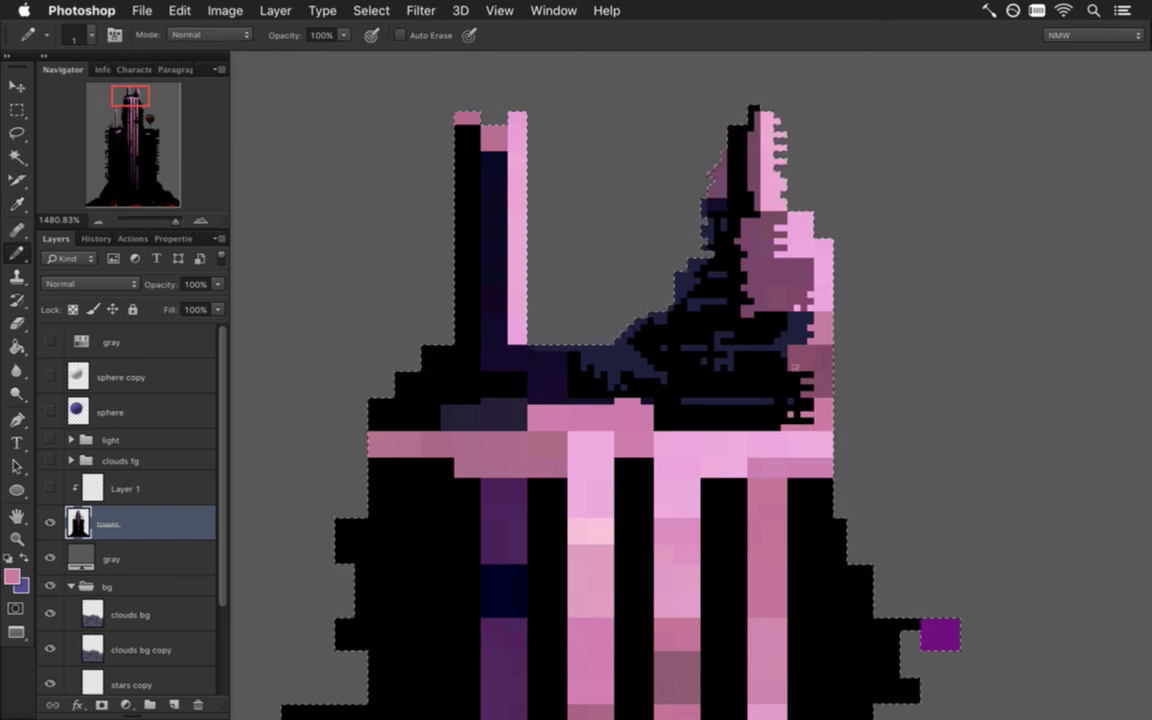
- Deselect the tower outline and erase small notches along the outer edge of the pink strip below the right spire
key(m)
click(820, 208)
key(e)
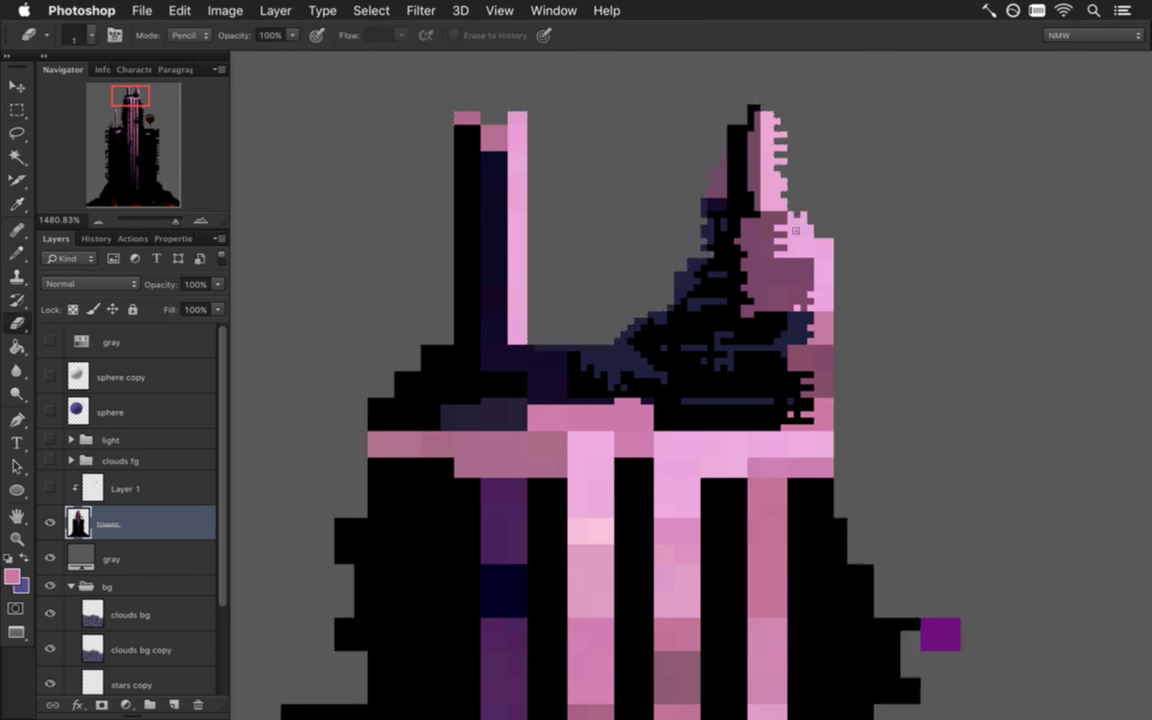
click(799, 213)
click(824, 250)
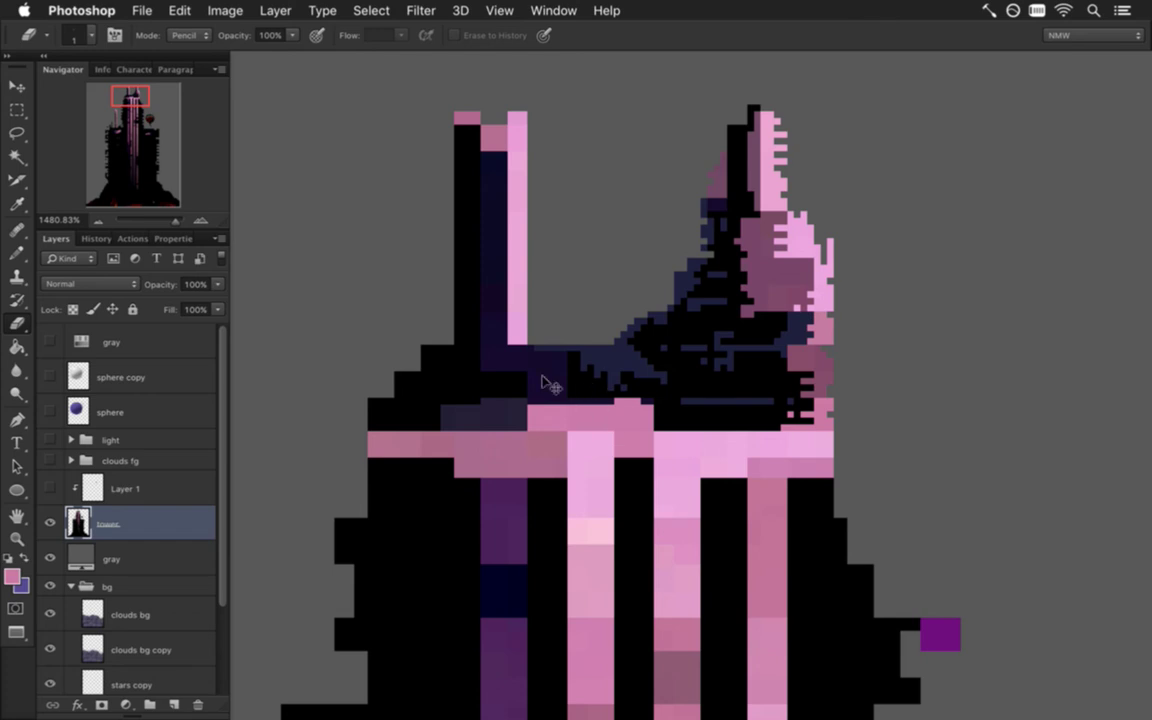
- Hide the gray backdrop layer, show the clouds fg and light groups over the whole tower, and save the file
drag(517, 395, 416, 394)
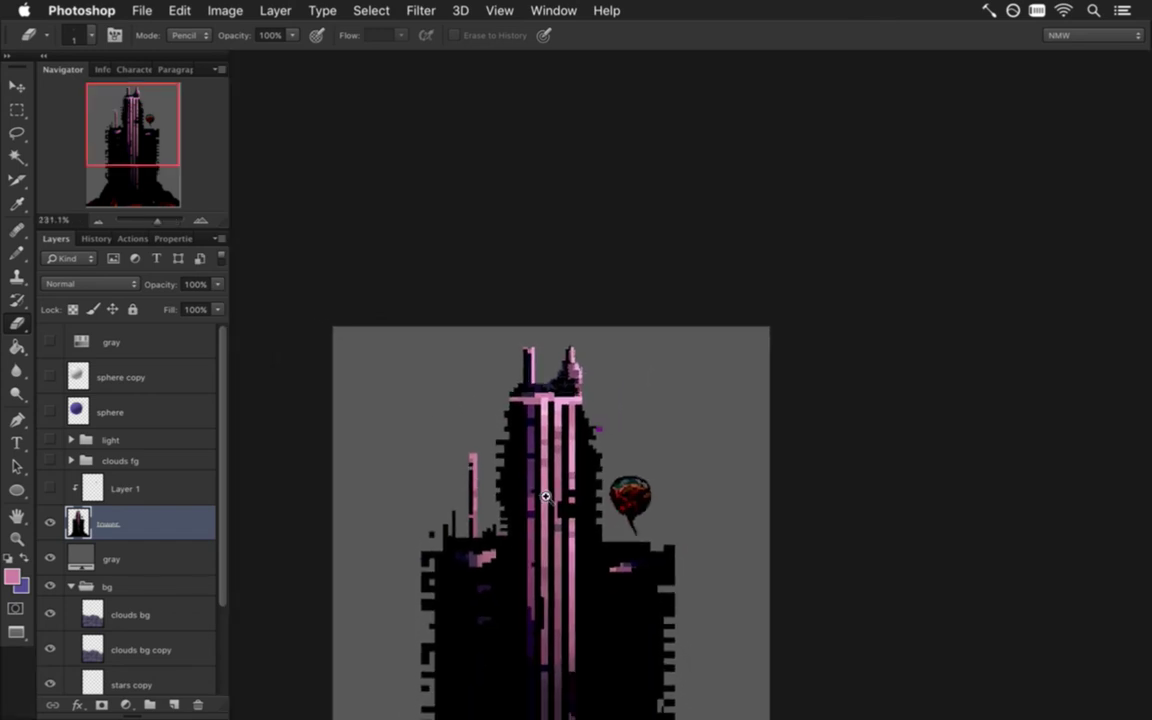
drag(488, 441, 494, 452)
drag(574, 540, 585, 448)
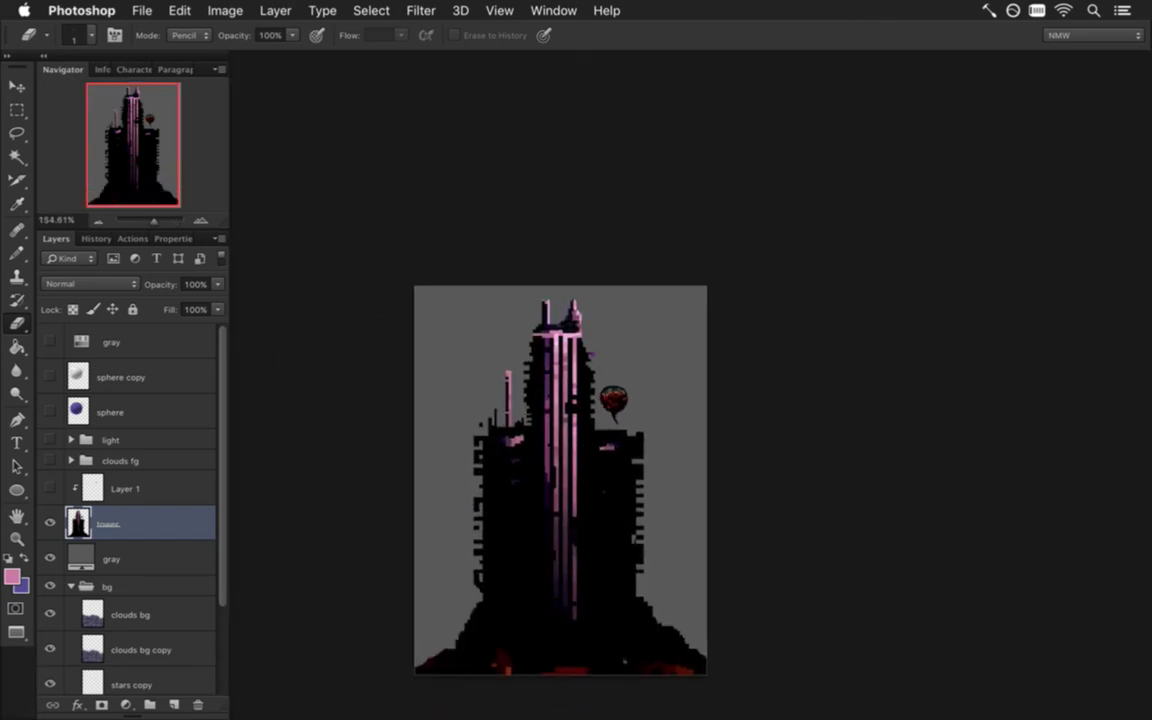
drag(512, 472, 678, 678)
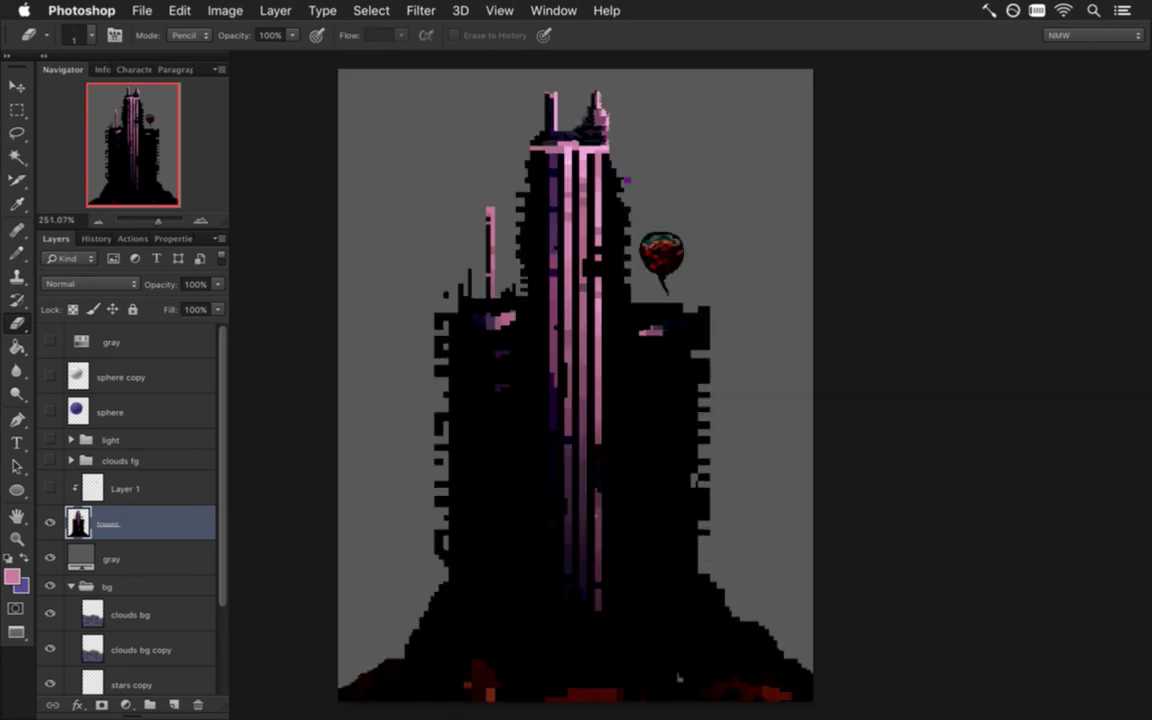
click(50, 558)
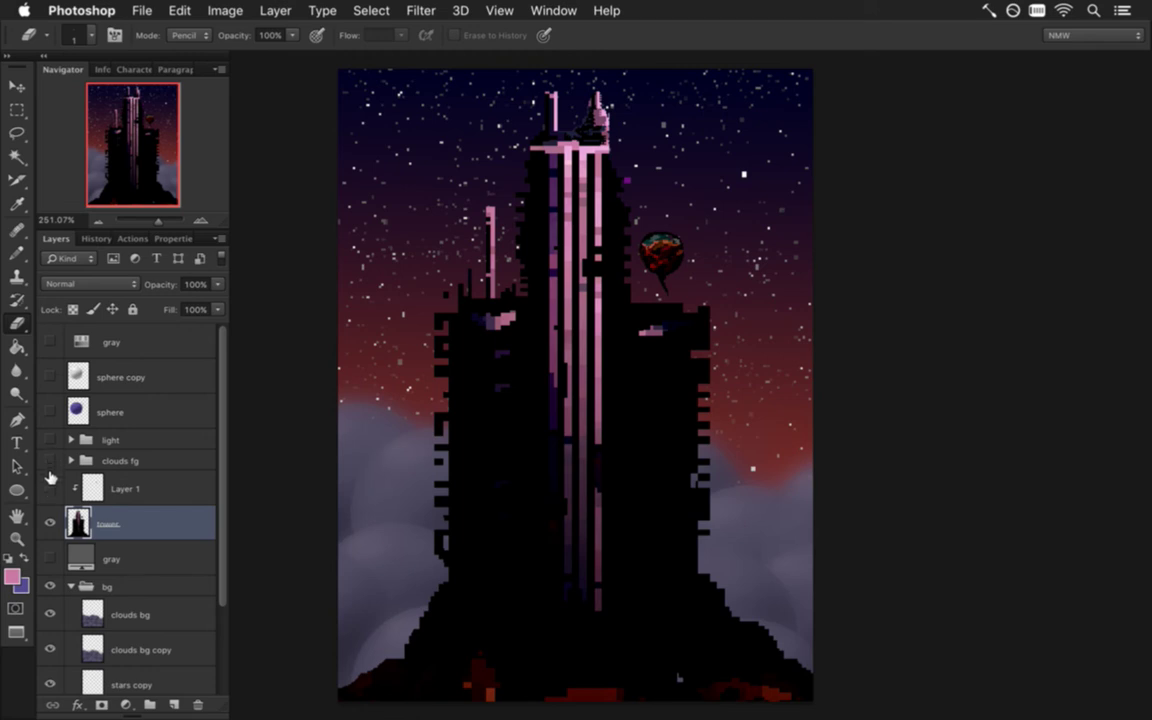
click(50, 460)
click(50, 440)
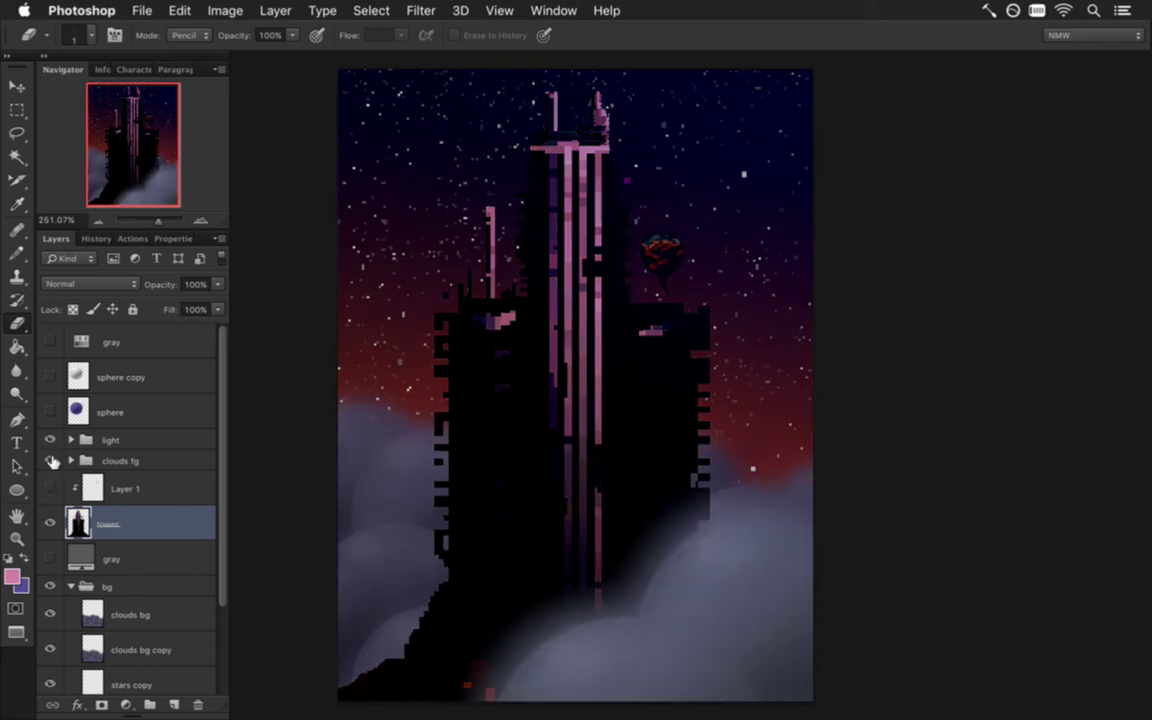
key(super+s)
- Adjust the Levels 2 layer in the light group, setting the white input to 213 and raising the black input
click(71, 440)
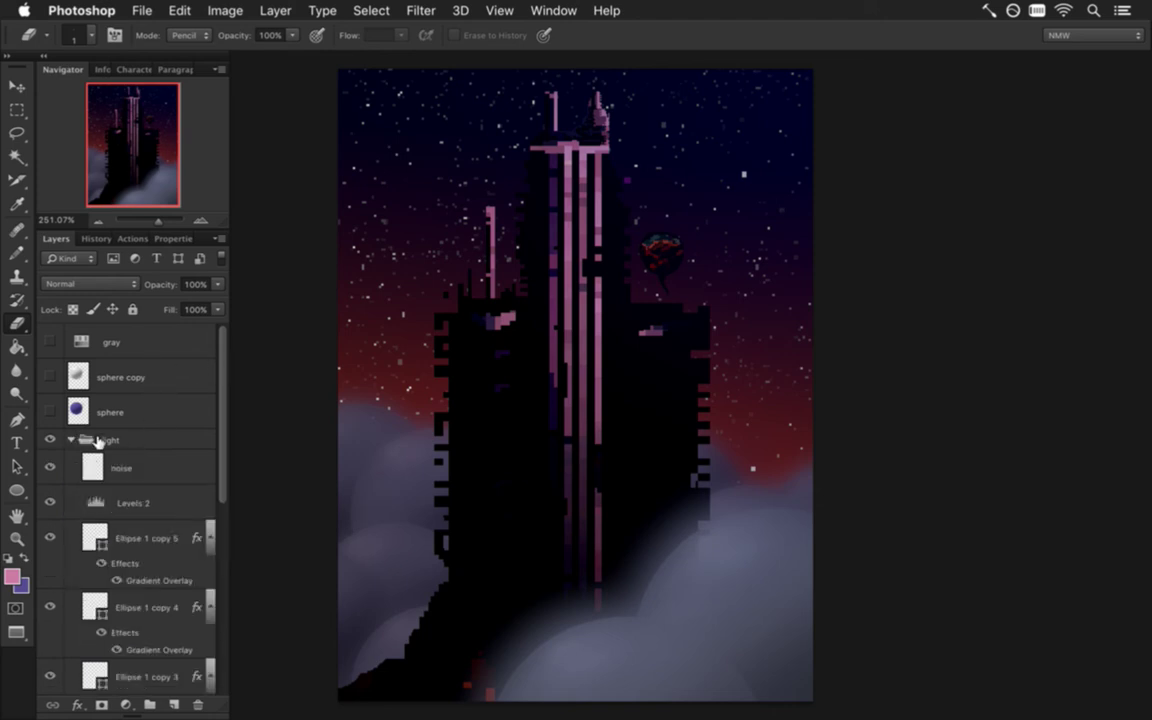
click(166, 502)
click(50, 503)
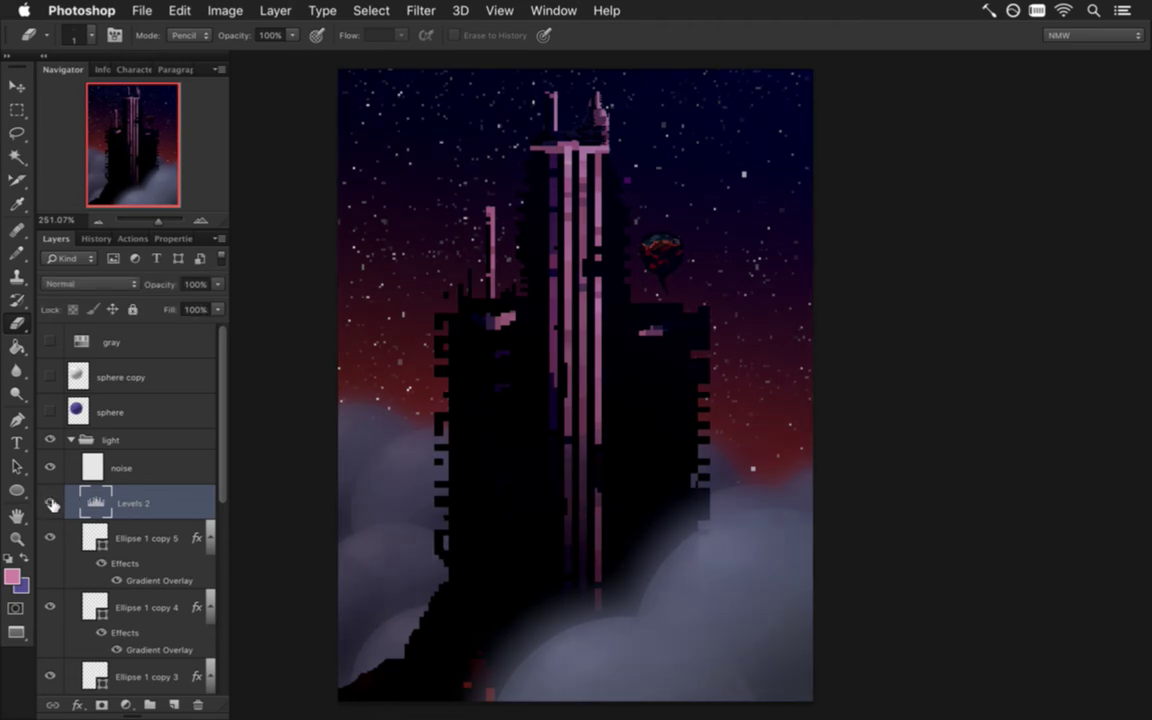
double_click(95, 503)
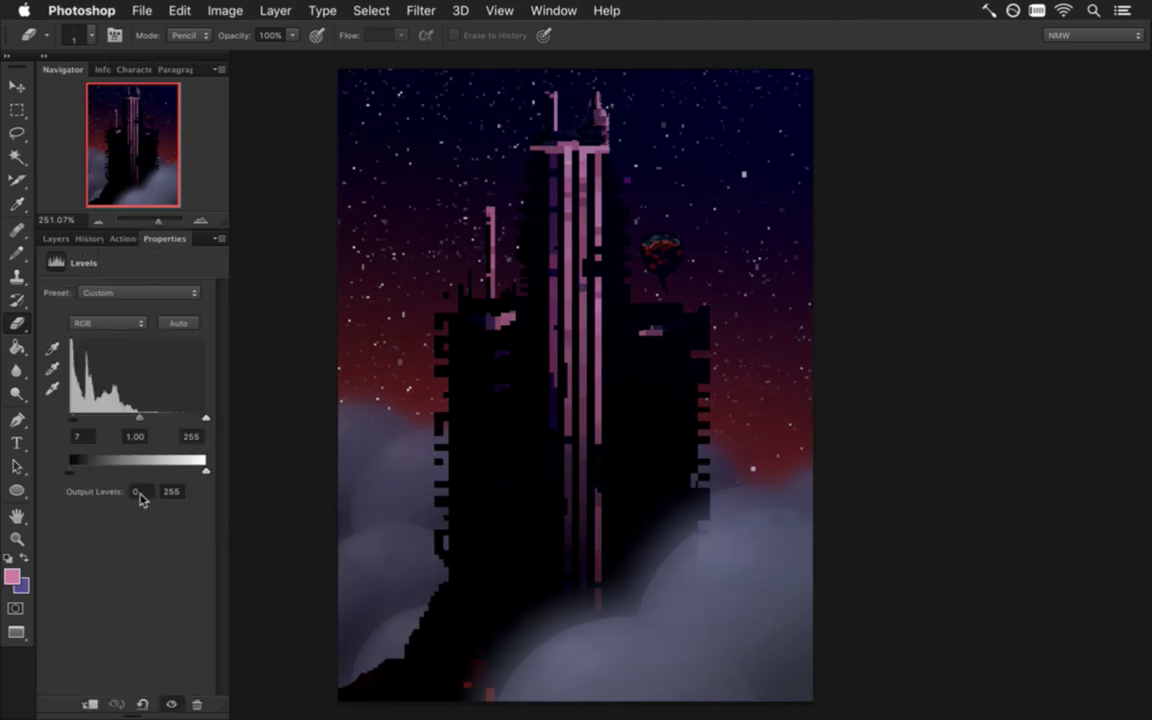
drag(72, 424, 51, 424)
drag(207, 420, 183, 421)
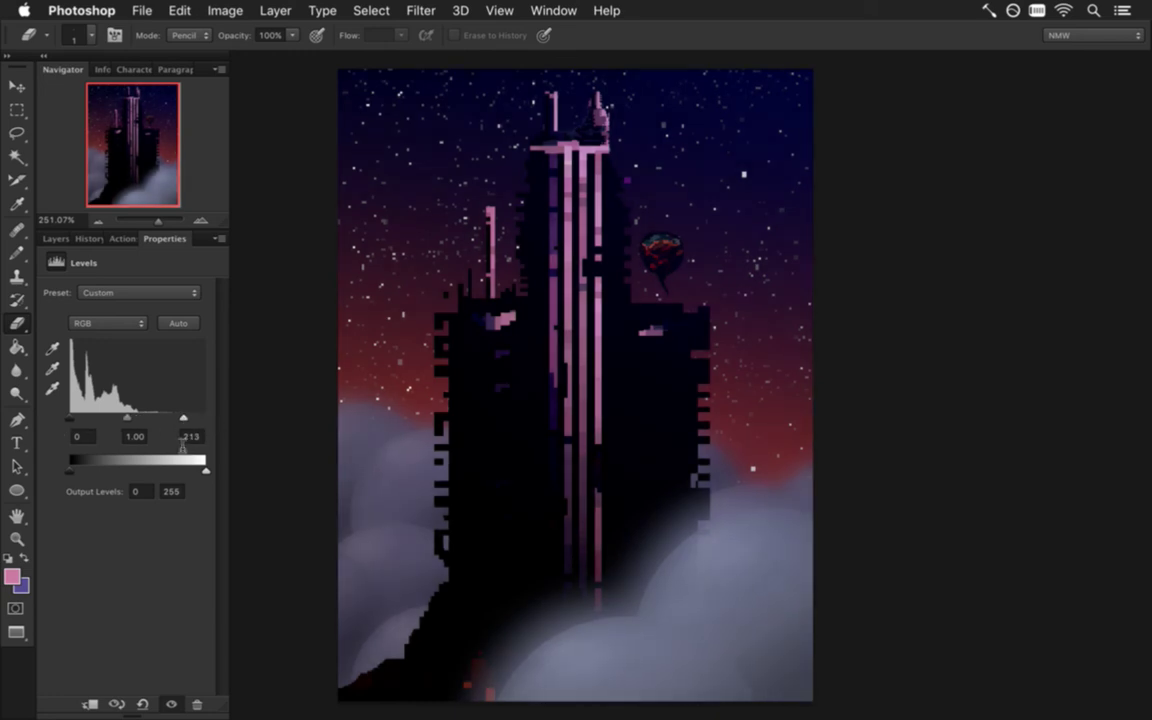
drag(73, 420, 82, 420)
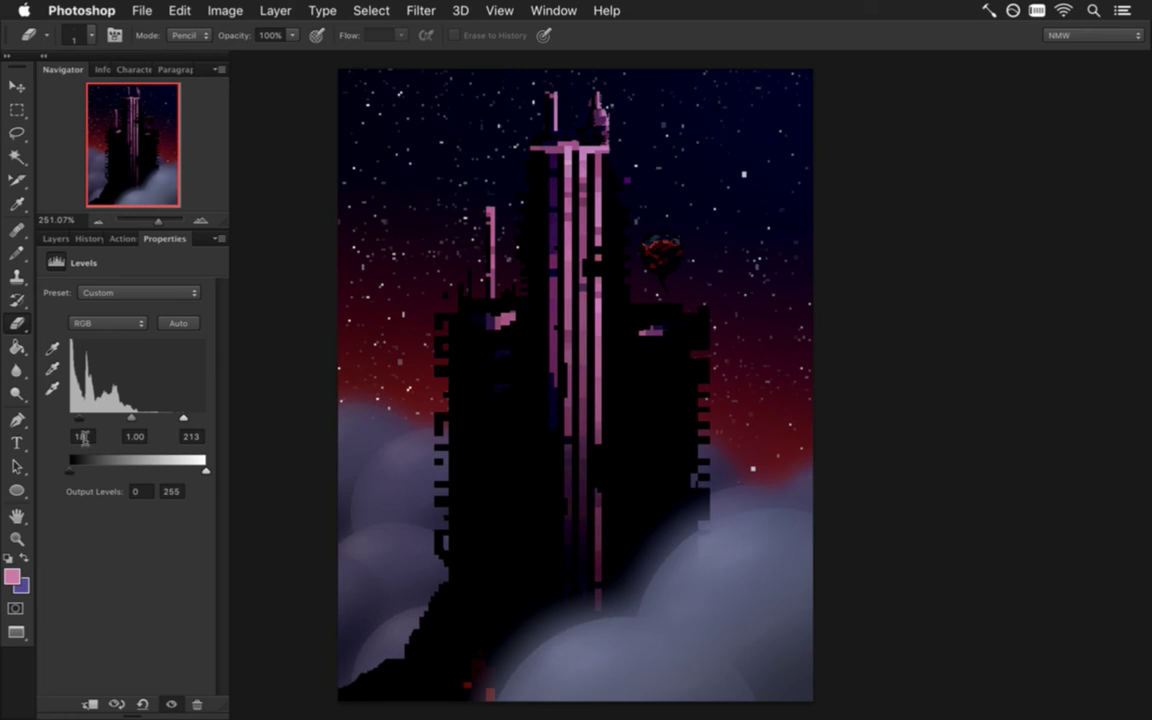
- Set the Levels 2 adjustment's black input to 7 and its midtone input to 1.16
drag(75, 437, 73, 421)
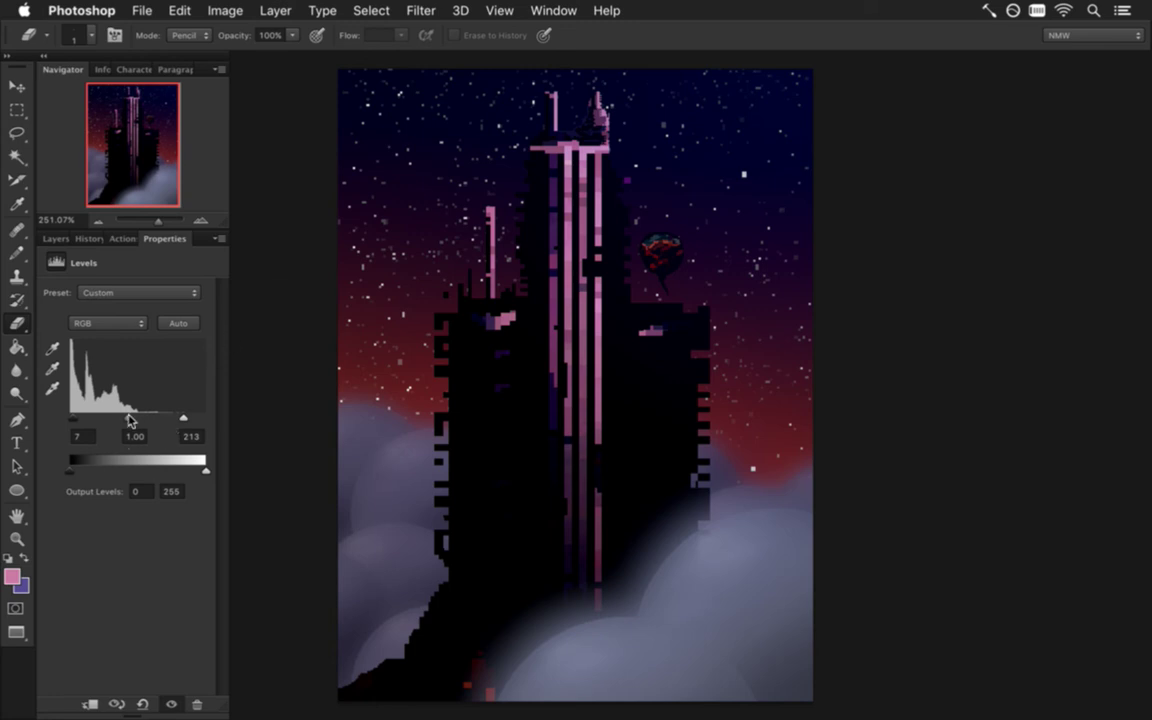
mouse_move(129, 416)
mouse_down()
mouse_move(120, 425)
mouse_move(111, 385)
mouse_move(122, 425)
mouse_up()
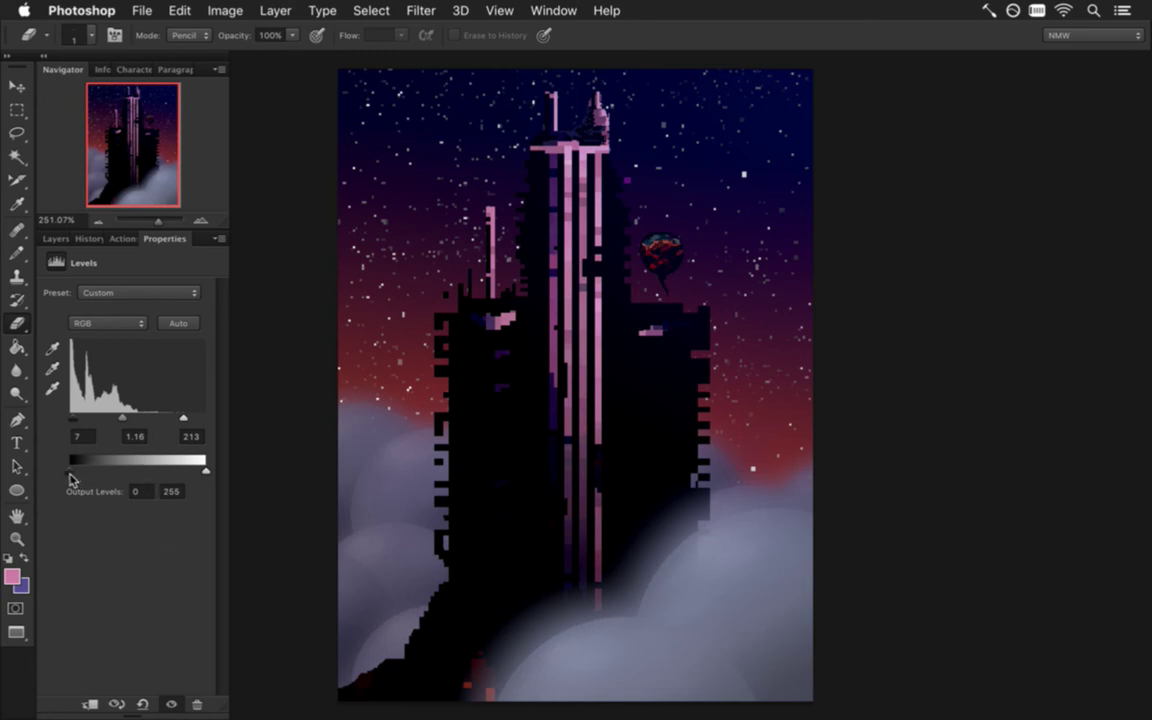
drag(70, 471, 62, 471)
mouse_move(66, 470)
mouse_down()
mouse_move(76, 470)
mouse_move(46, 470)
mouse_up()
- Collapse and hide the light group, hide the clouds fg group, and select the tower layer with the gray backdrop shown behind it
click(56, 239)
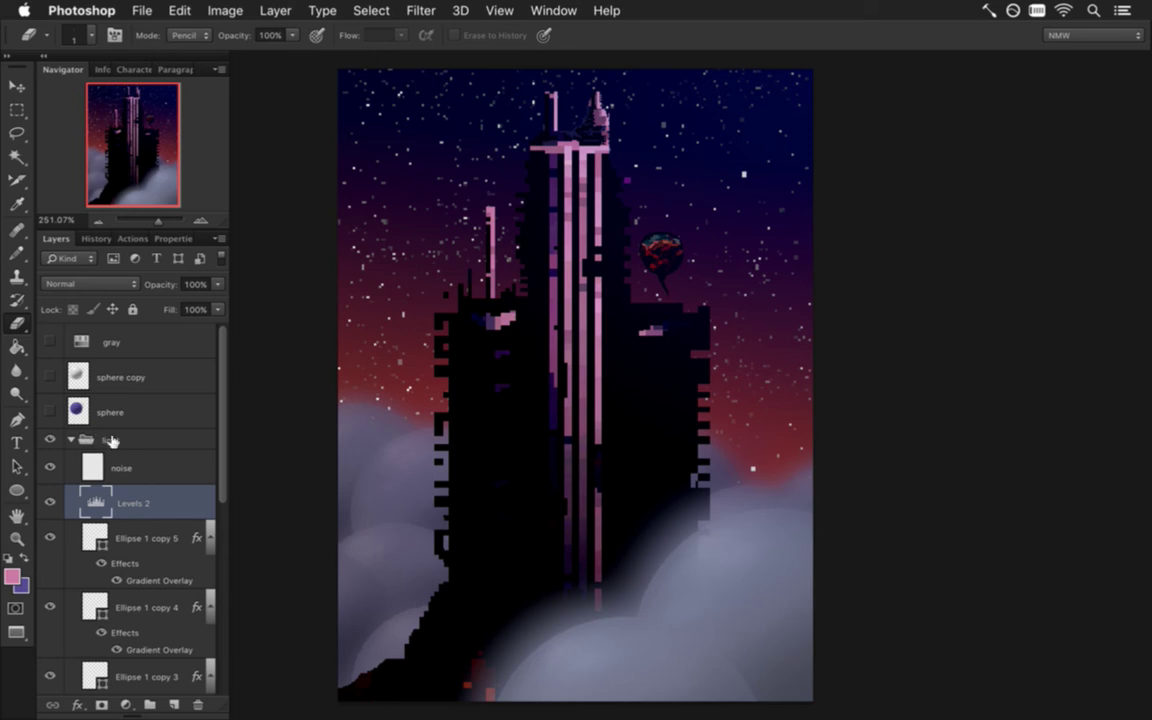
click(71, 440)
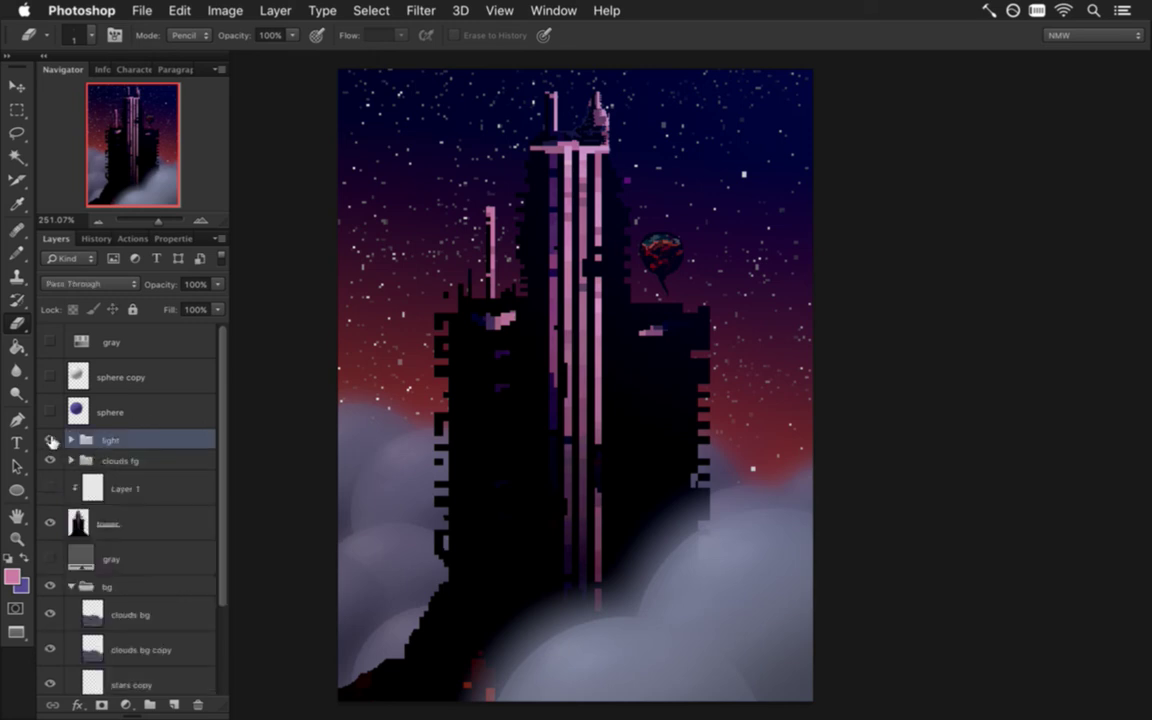
drag(50, 440, 51, 460)
click(79, 522)
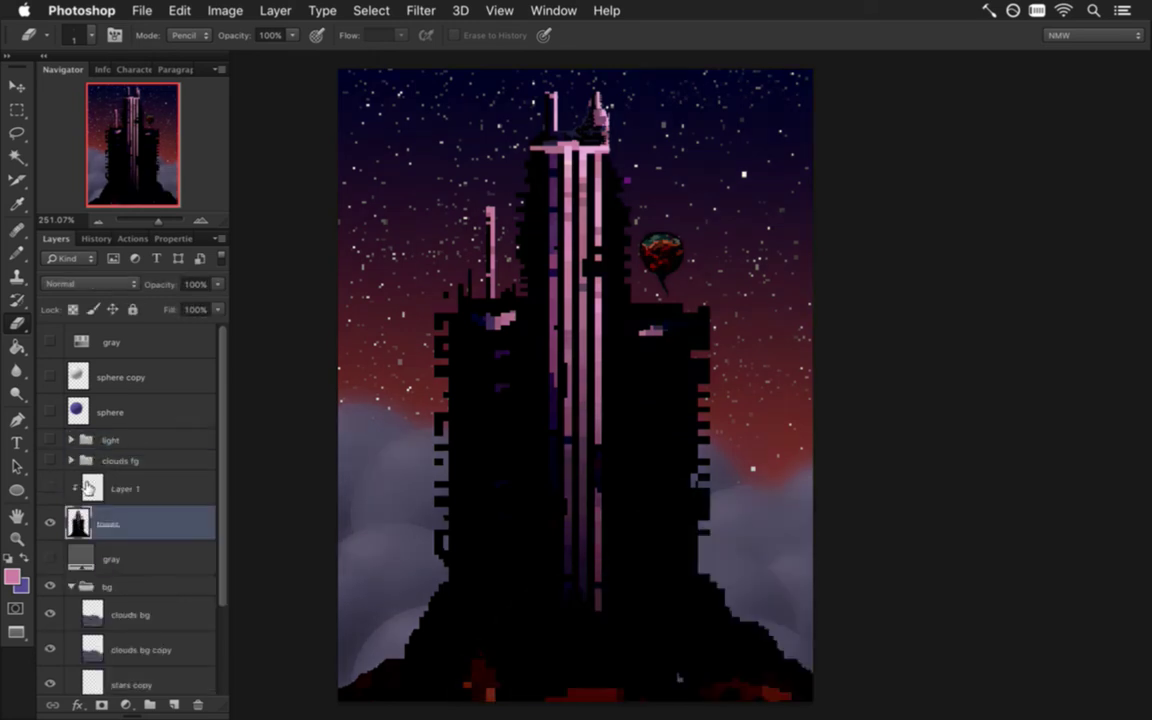
scroll(615, 145, up, 10)
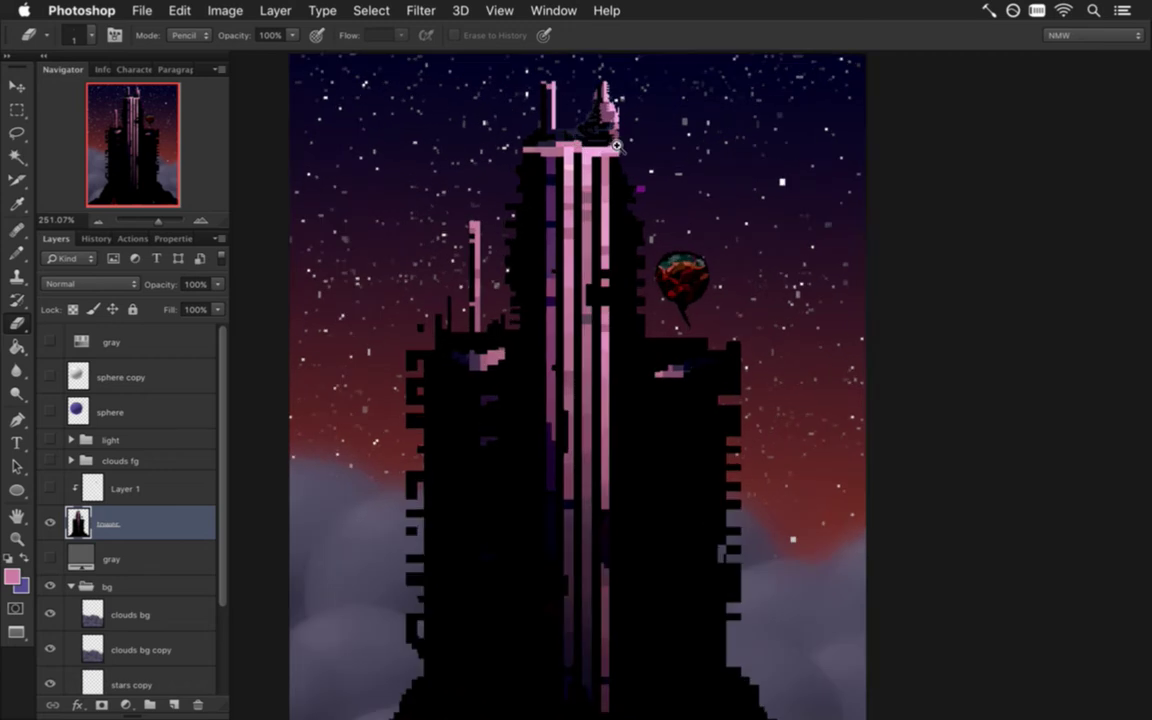
drag(615, 145, 687, 450)
click(49, 558)
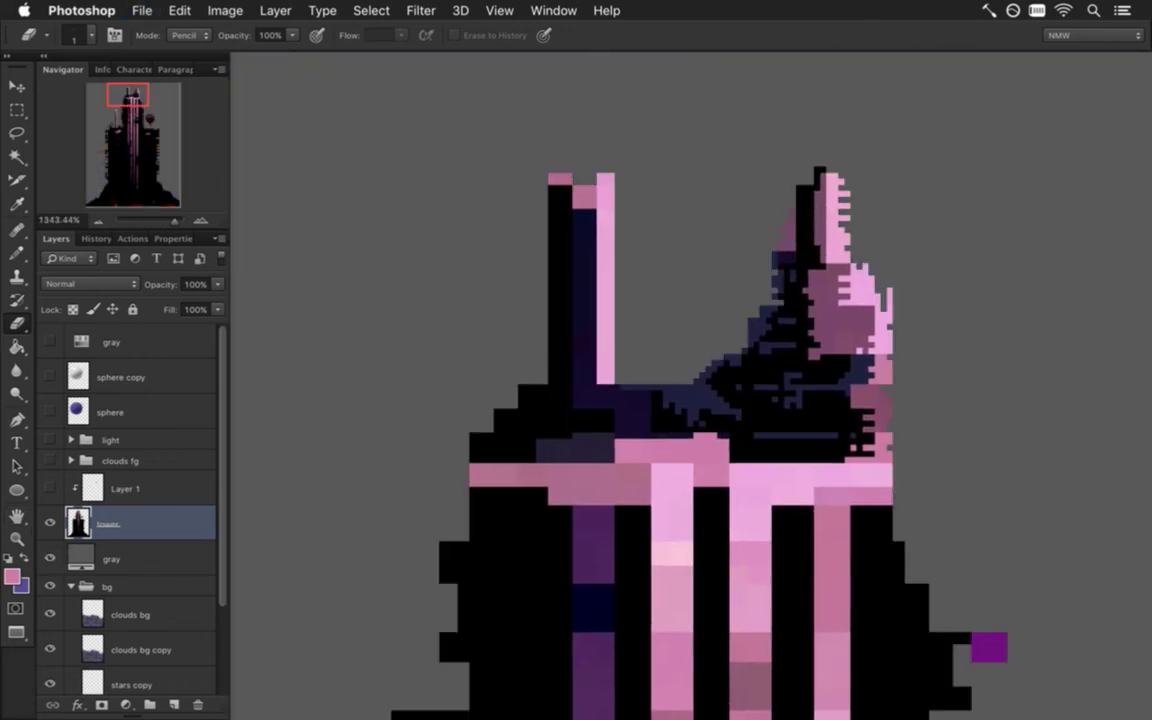
- Erase small notches along the outer edge of the left spire's light pink strip and add jagged sampled-pink pixels on its inner edge
key(i)
key(e)
mouse_move(612, 266)
mouse_down()
mouse_move(610, 240)
mouse_move(606, 293)
mouse_up()
click(606, 281)
key(i)
key(b)
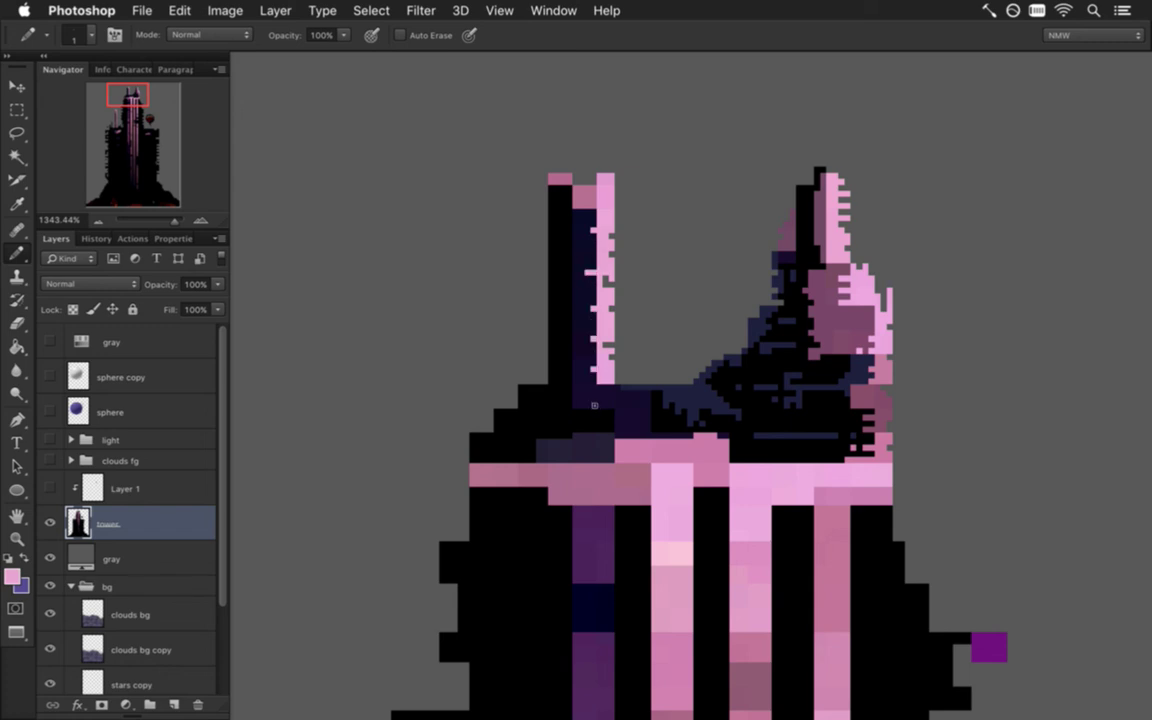
click(609, 392)
- Load the tower outline as a selection and paint sampled dark blue pixels along the left spire's dark edge and stepped base
alt+click(618, 385)
super+click(78, 522)
mouse_move(553, 217)
mouse_down()
mouse_move(551, 195)
mouse_move(550, 320)
mouse_up()
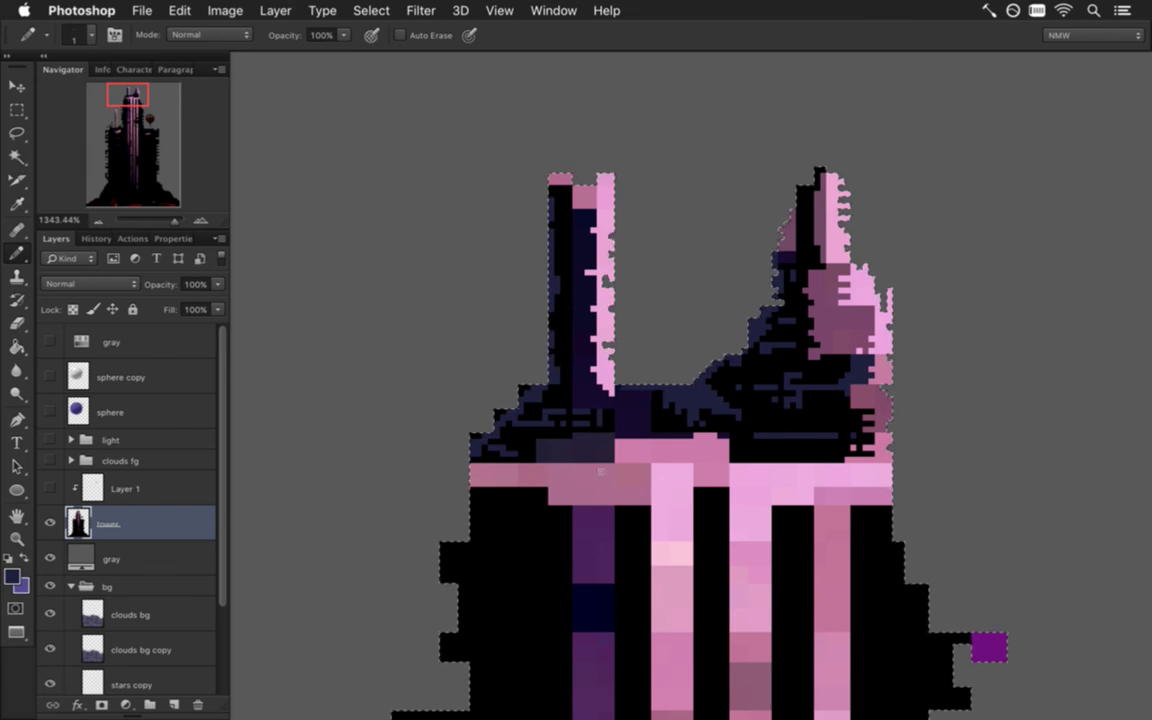
- Break up the left spire's interior and the dark gray block beneath it with sampled dark purple and black pixels, and save the file
alt+click(579, 386)
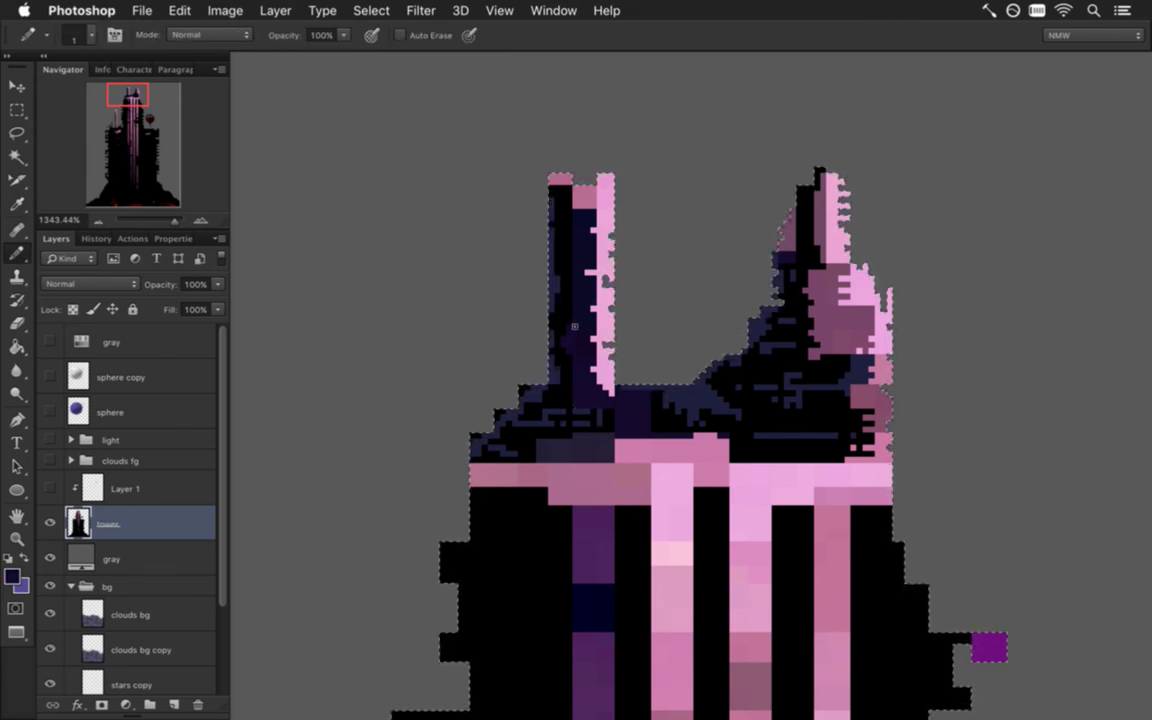
alt+click(571, 306)
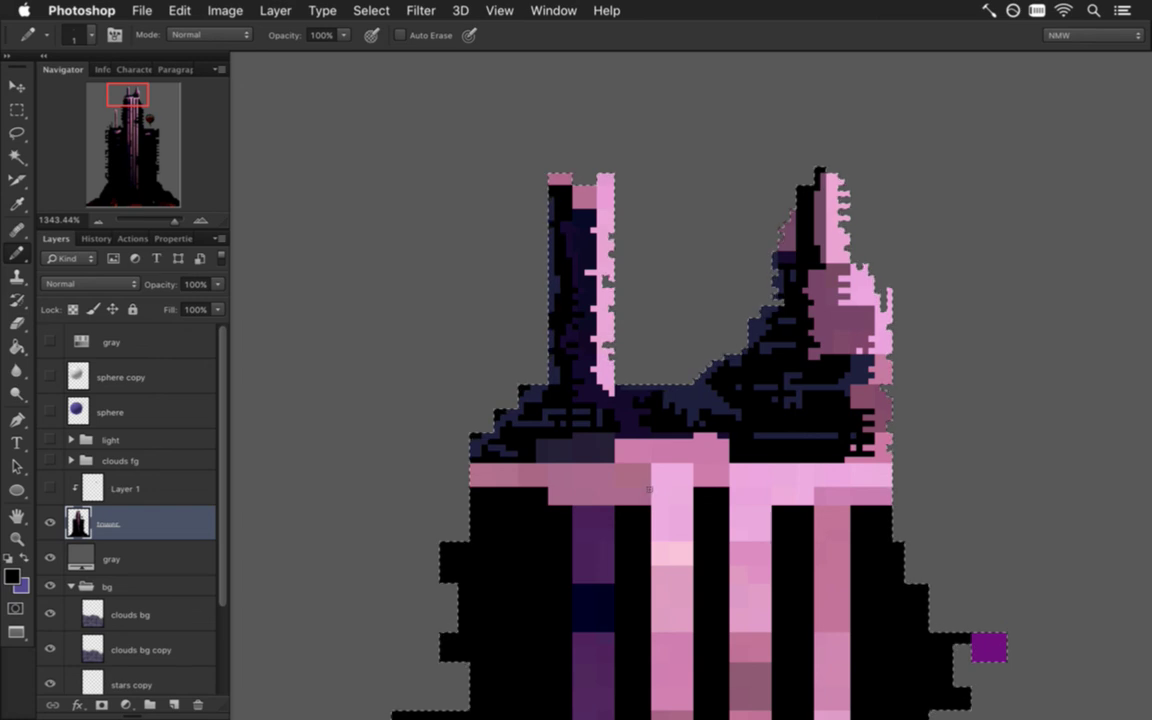
key(i)
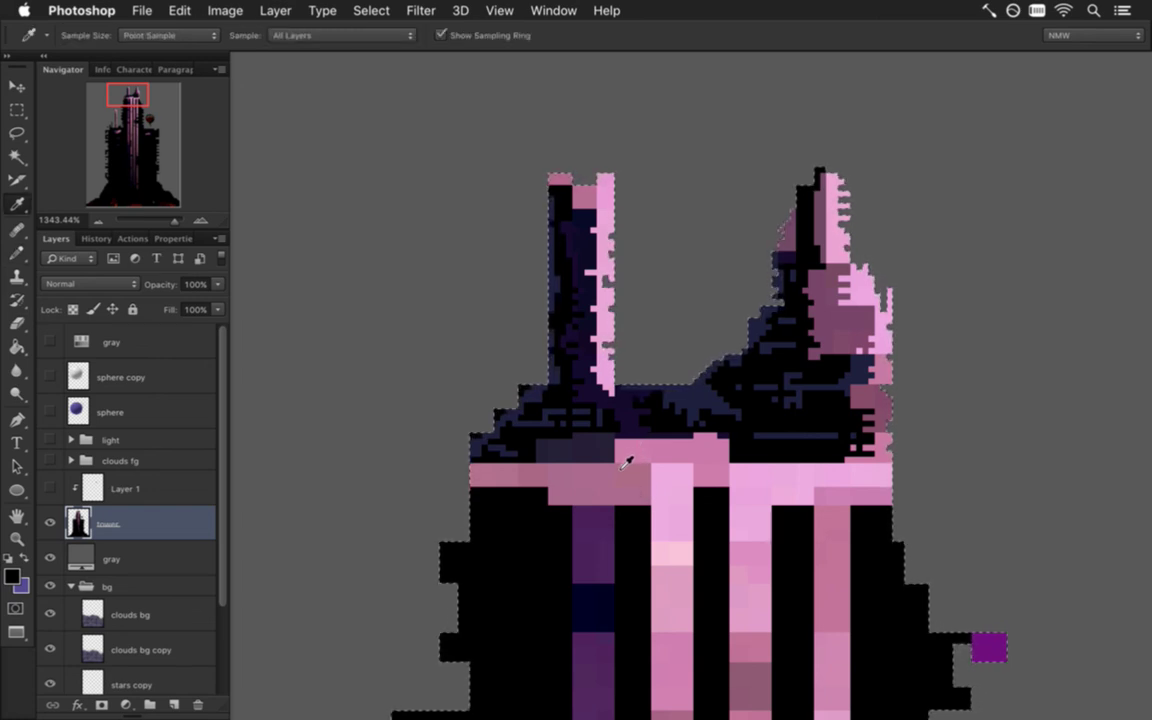
key(b)
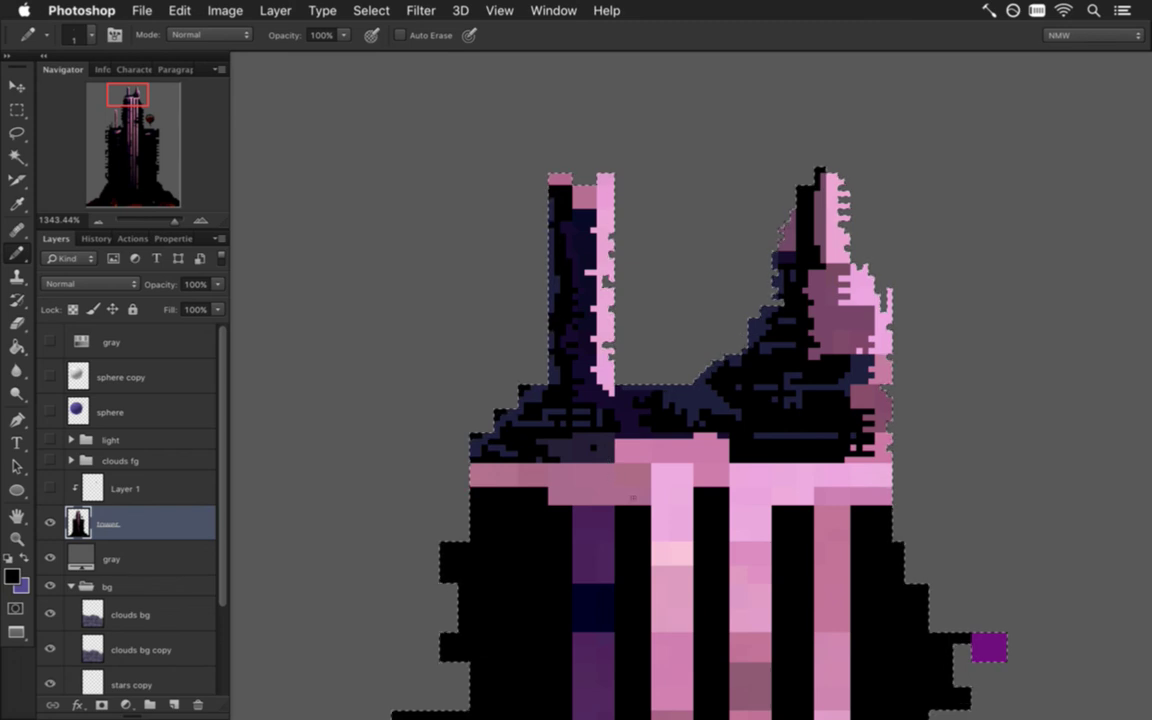
key(super+s)
- Deselect the tower outline and roughen the stepped slope below the left spire with sampled black and dark blue pixels
key(m)
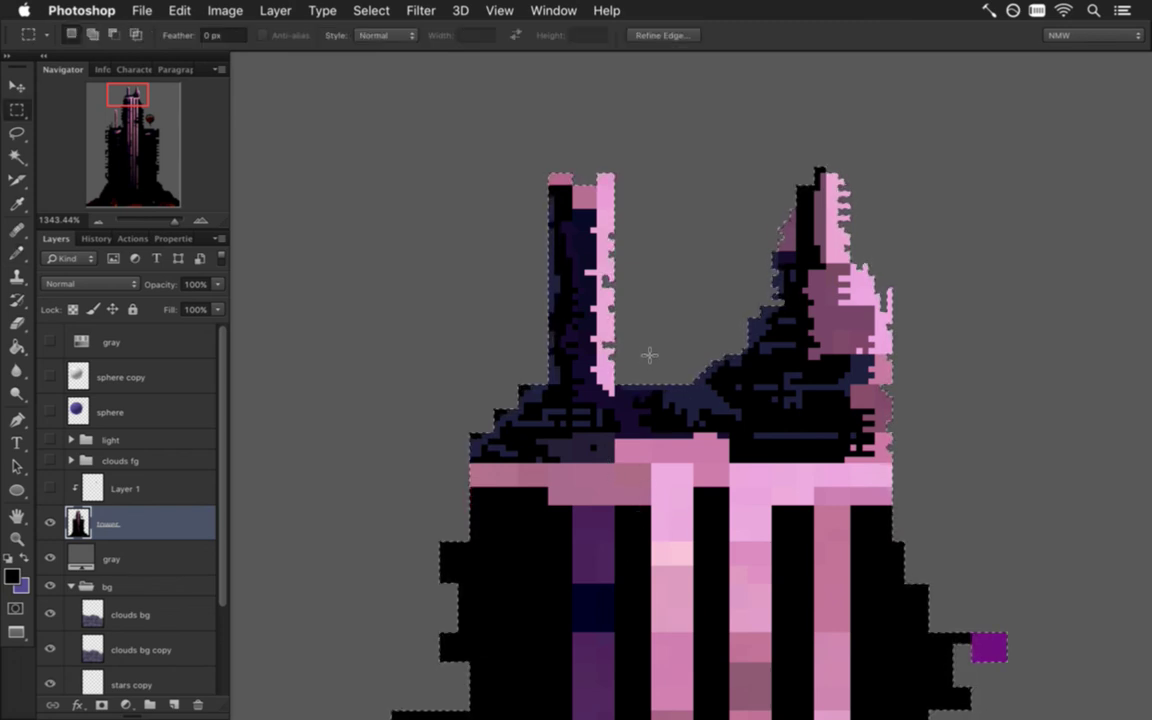
key(super+d)
key(i)
click(523, 392)
key(b)
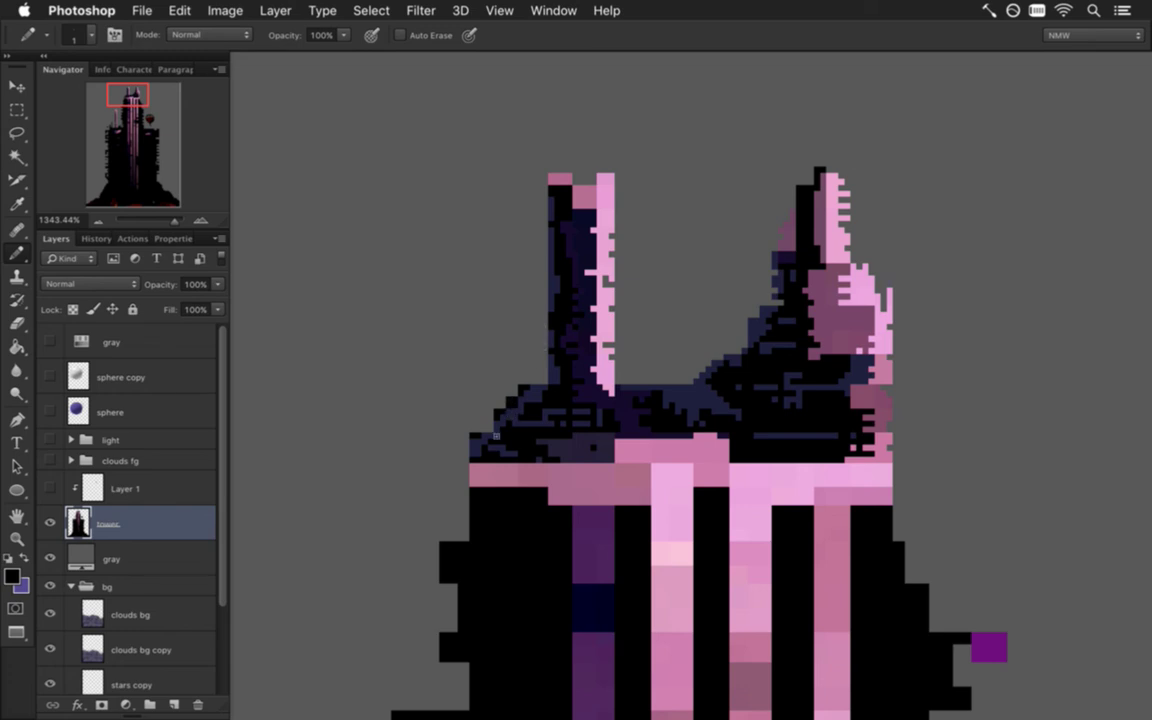
alt+click(500, 420)
key(super+z)
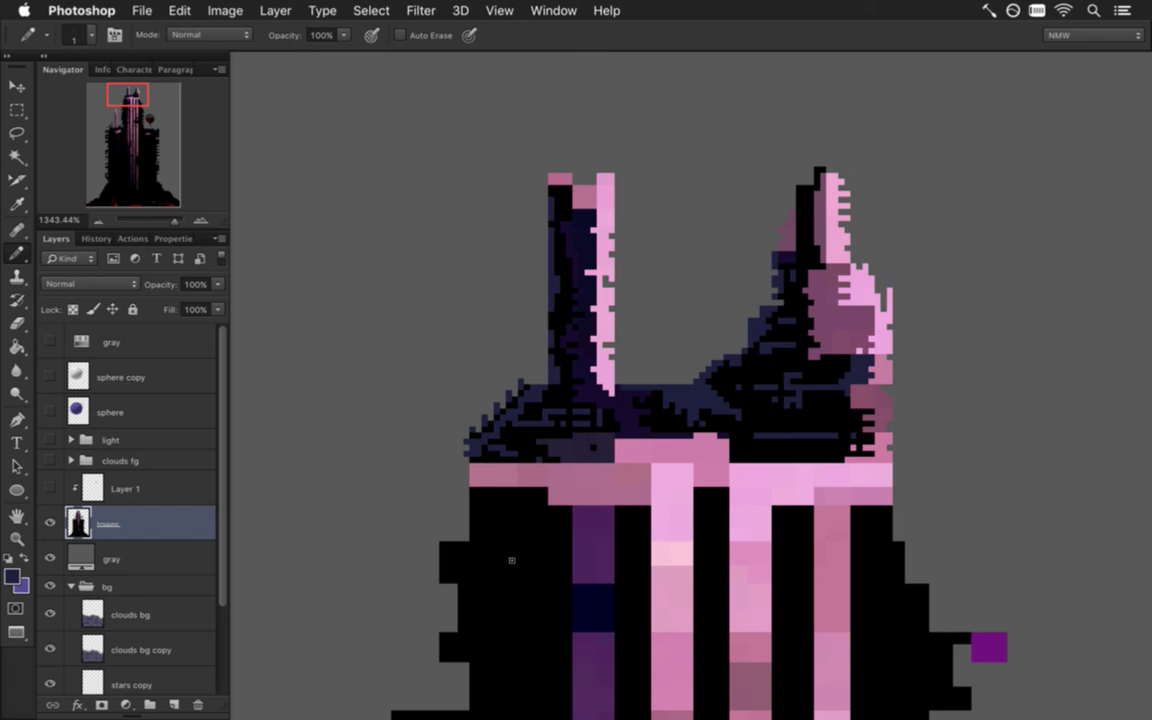
- Show the clouds fg and light groups and hide the gray backdrop to check the tower's top against the full scene
key(m)
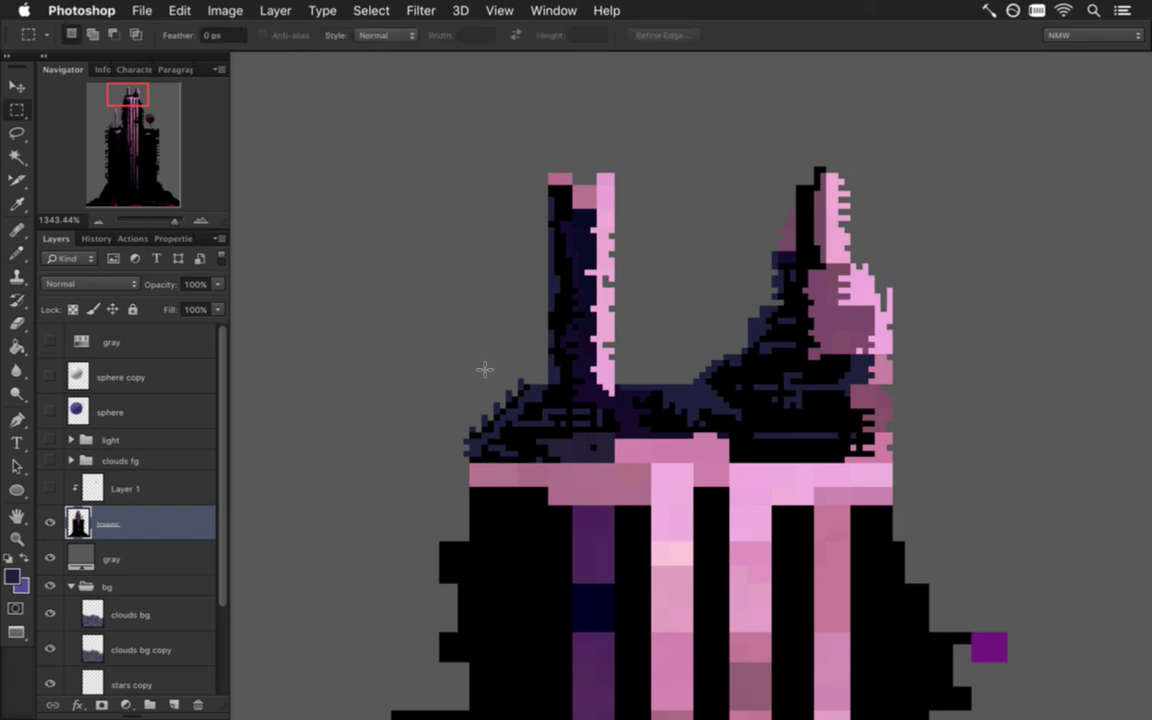
drag(537, 502, 429, 473)
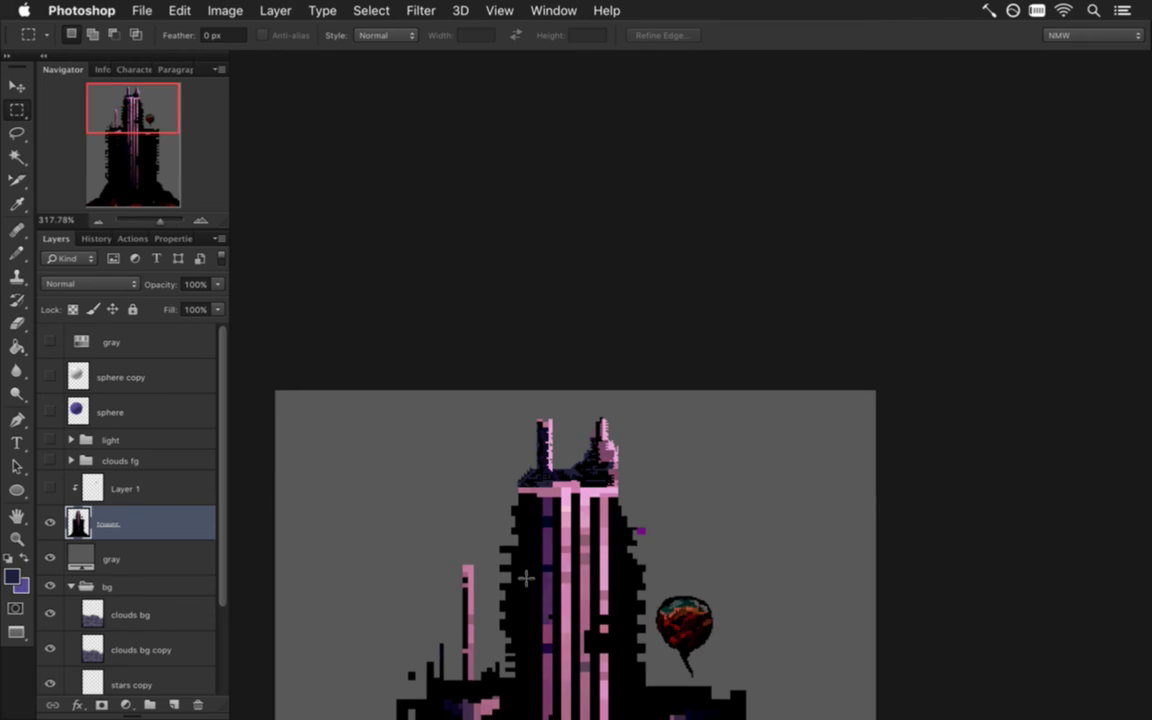
drag(542, 596, 552, 442)
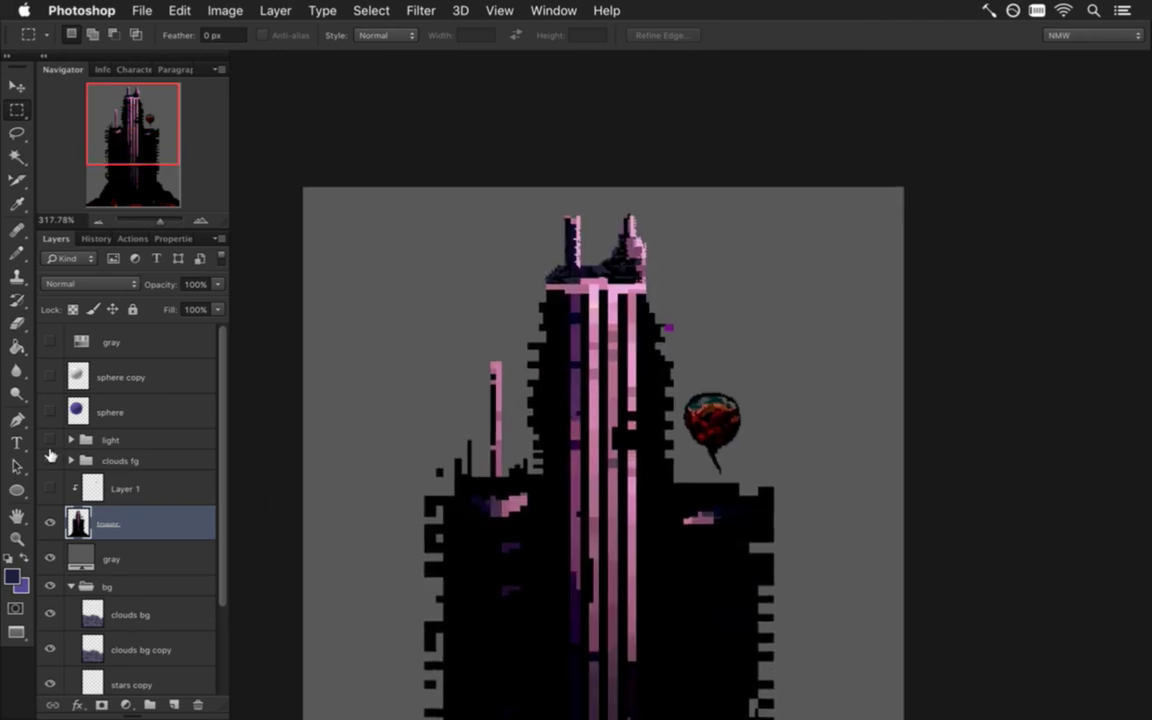
drag(50, 459, 50, 440)
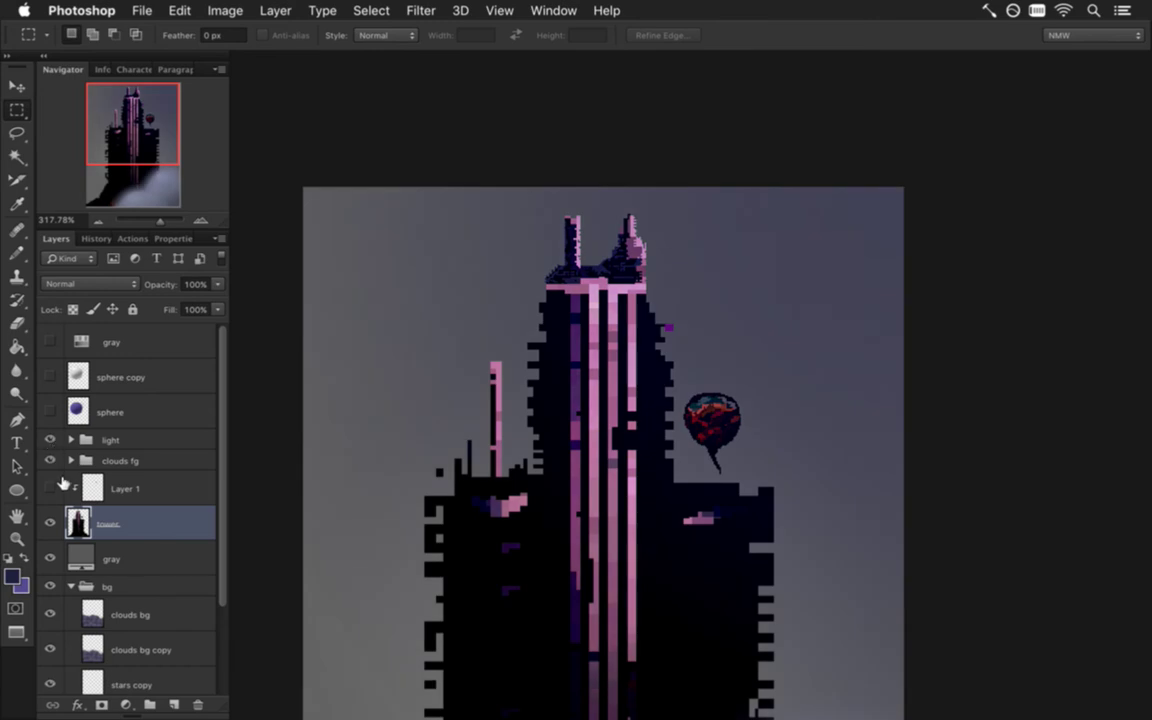
click(51, 560)
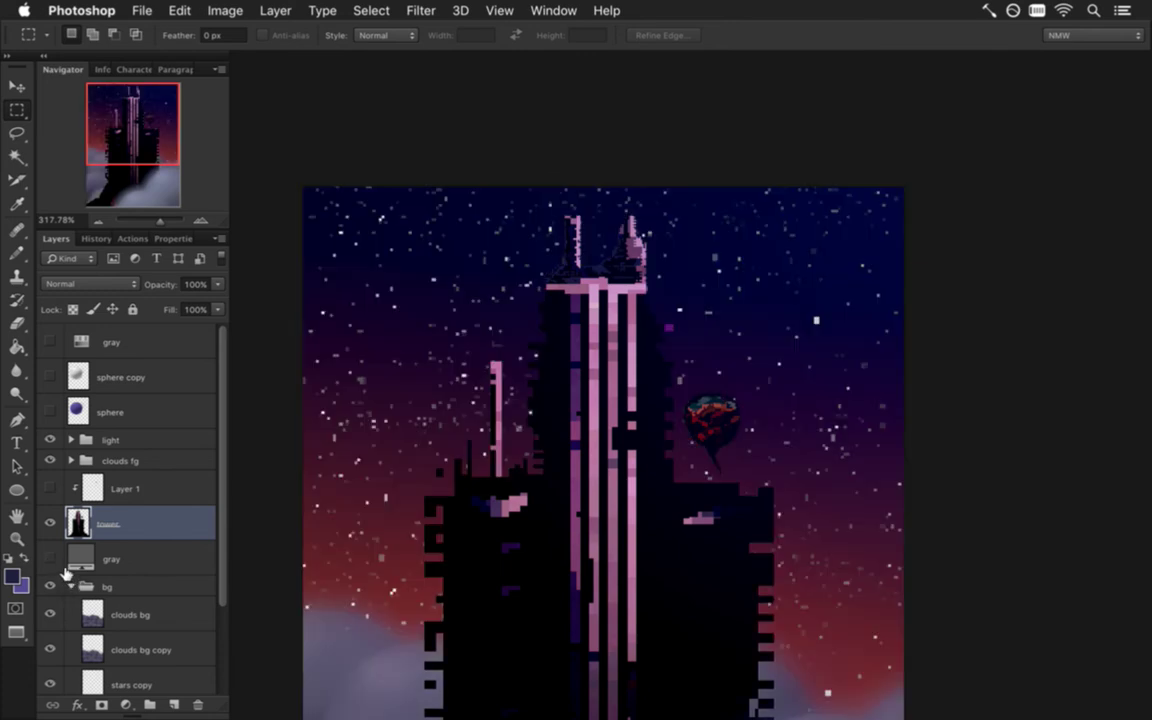
click(50, 522)
click(50, 522)
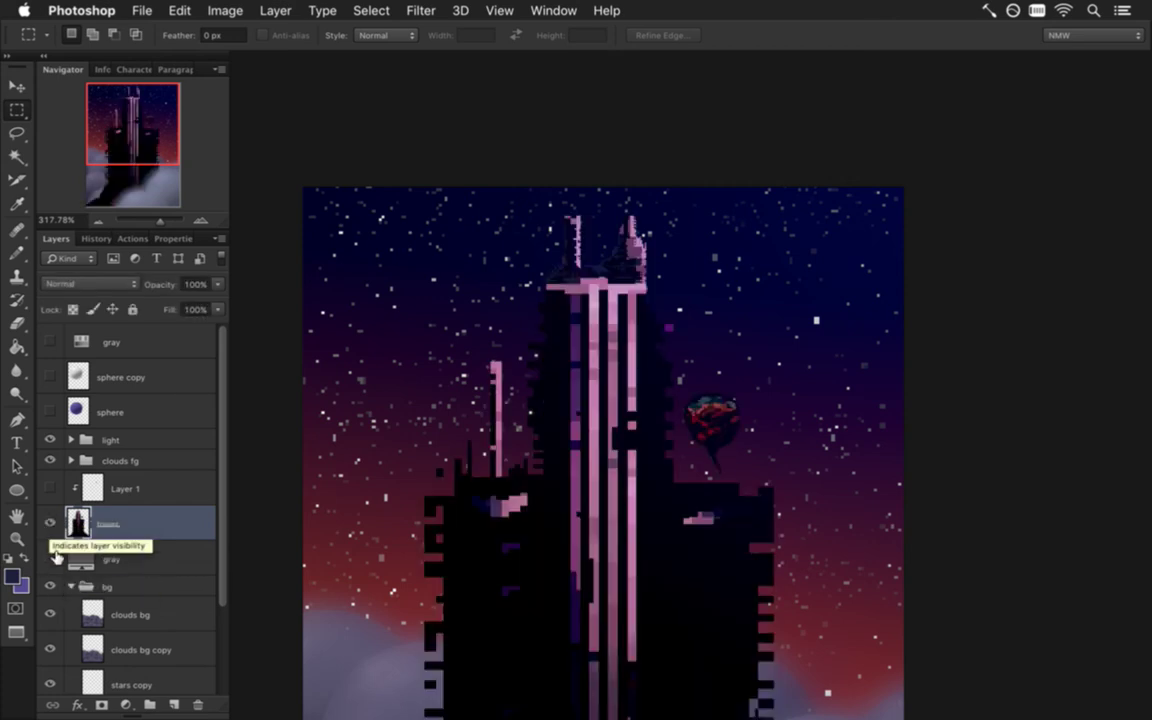
- Restore the isolated tower view with the gray backdrop shown and the light and clouds fg groups hidden
click(50, 440)
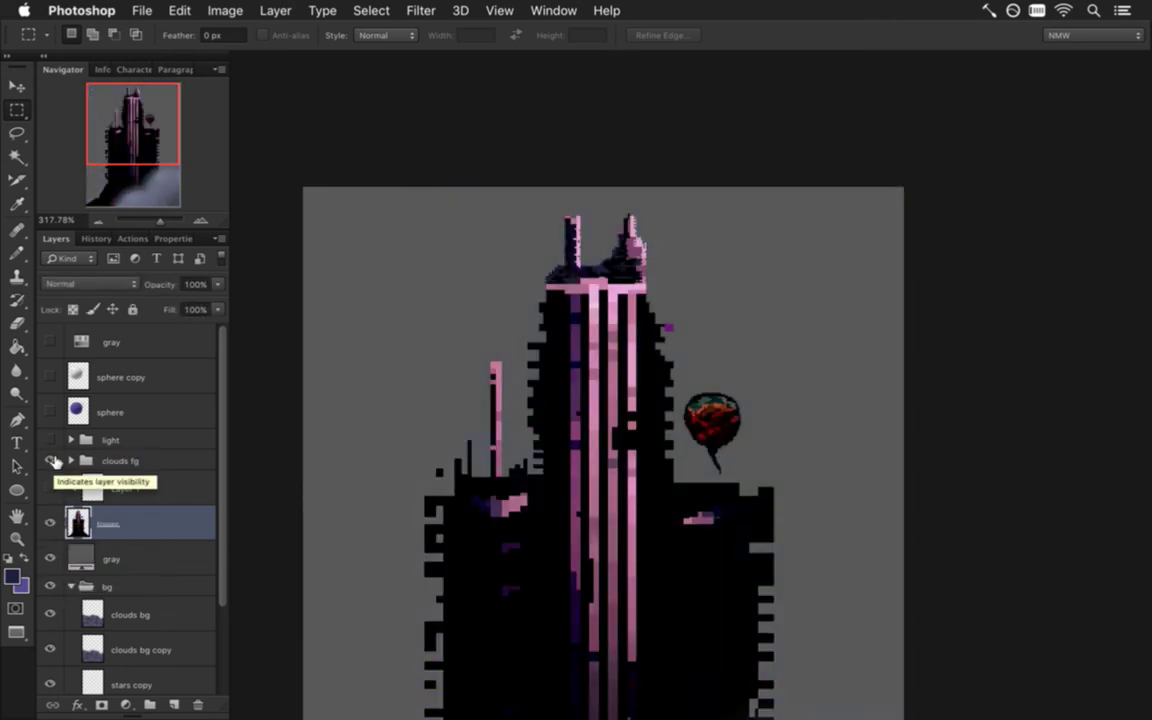
click(50, 460)
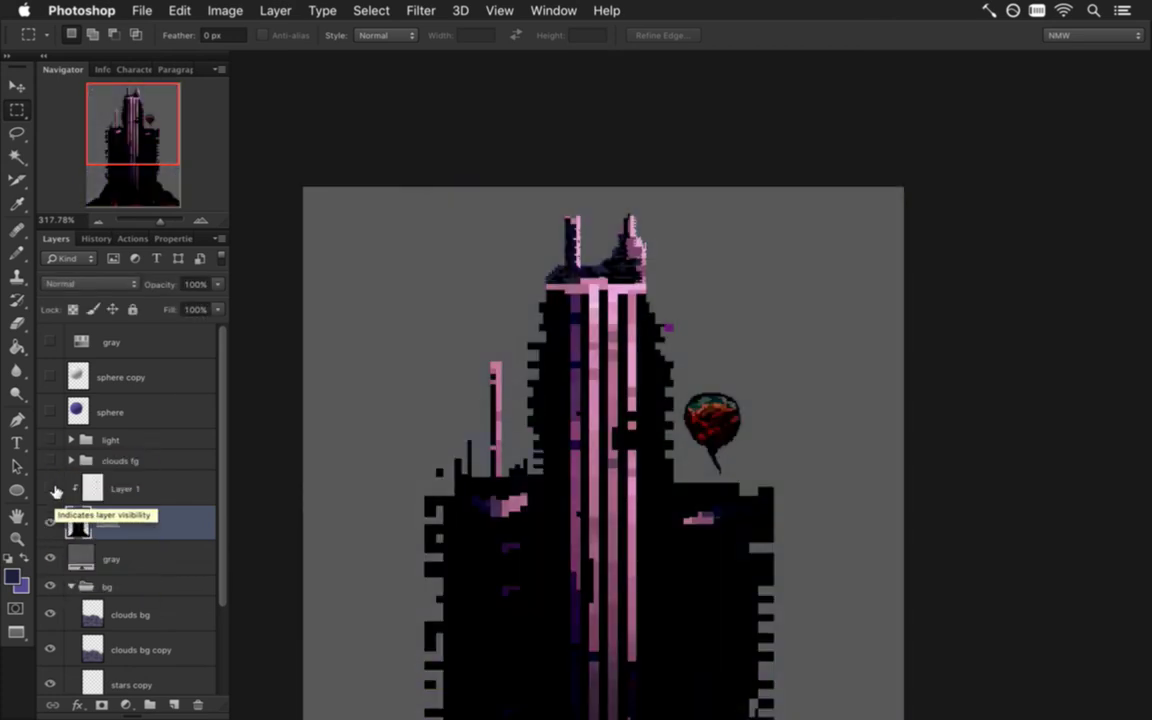
click(50, 460)
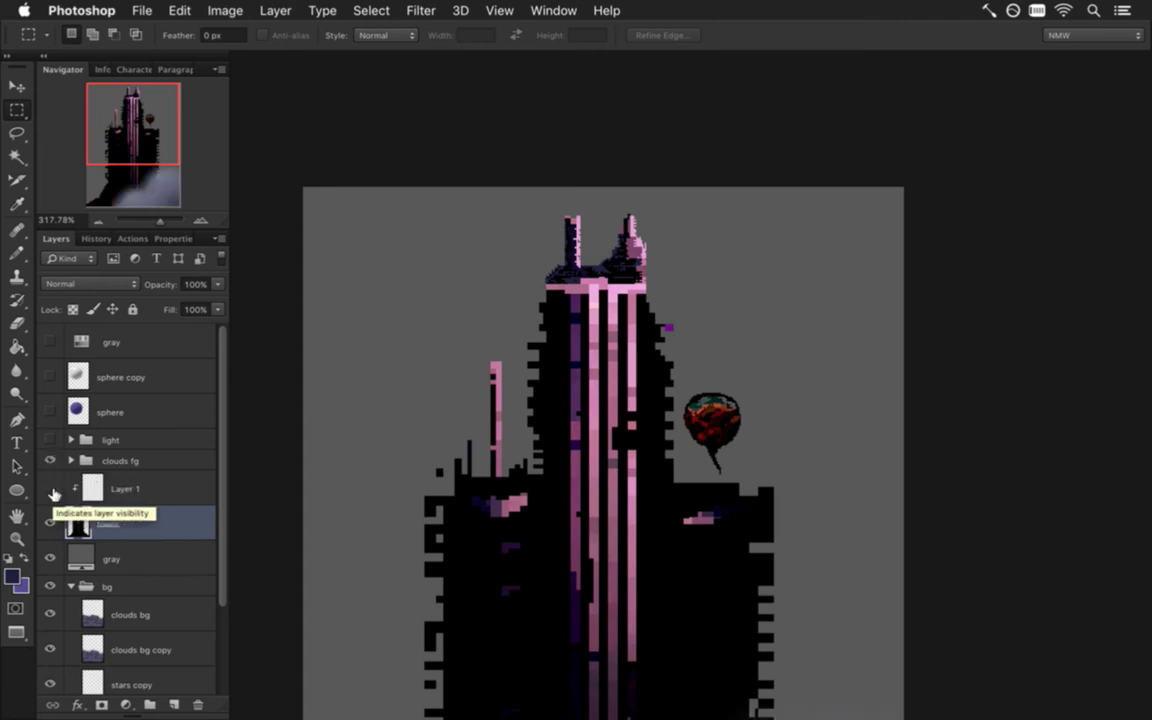
click(50, 460)
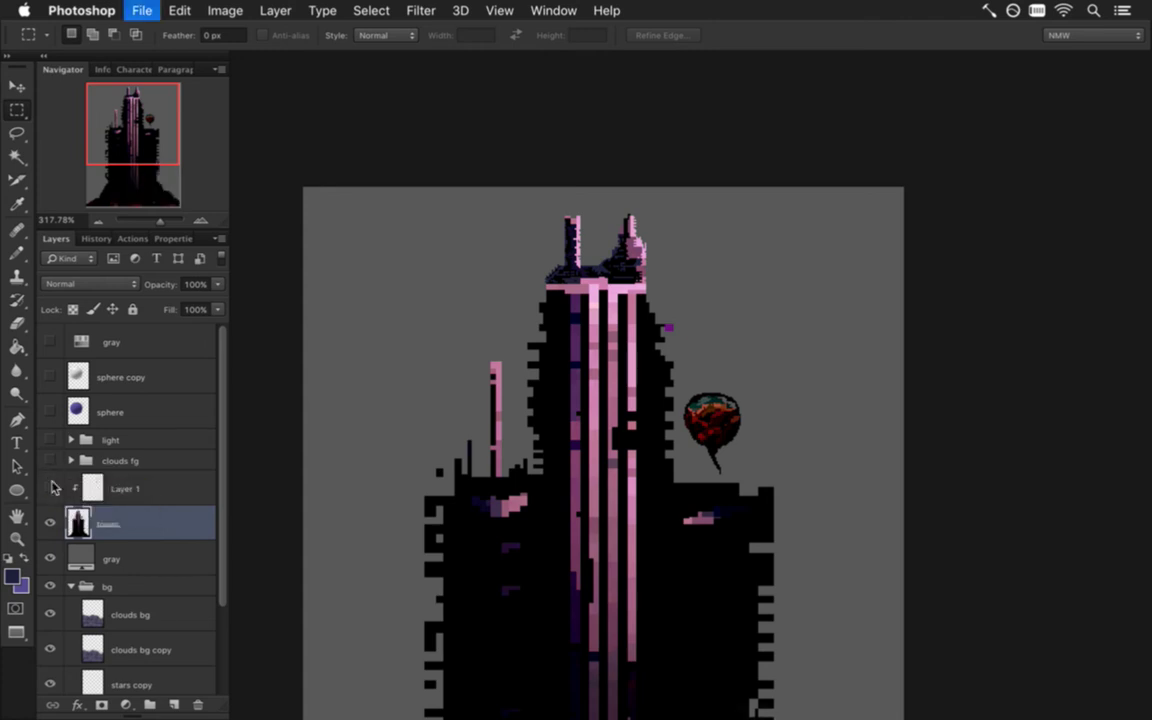
- Paint sampled black pixels into the lower-left corner of the pink band below the spires to make its edge jagged
scroll(629, 307, up, 5)
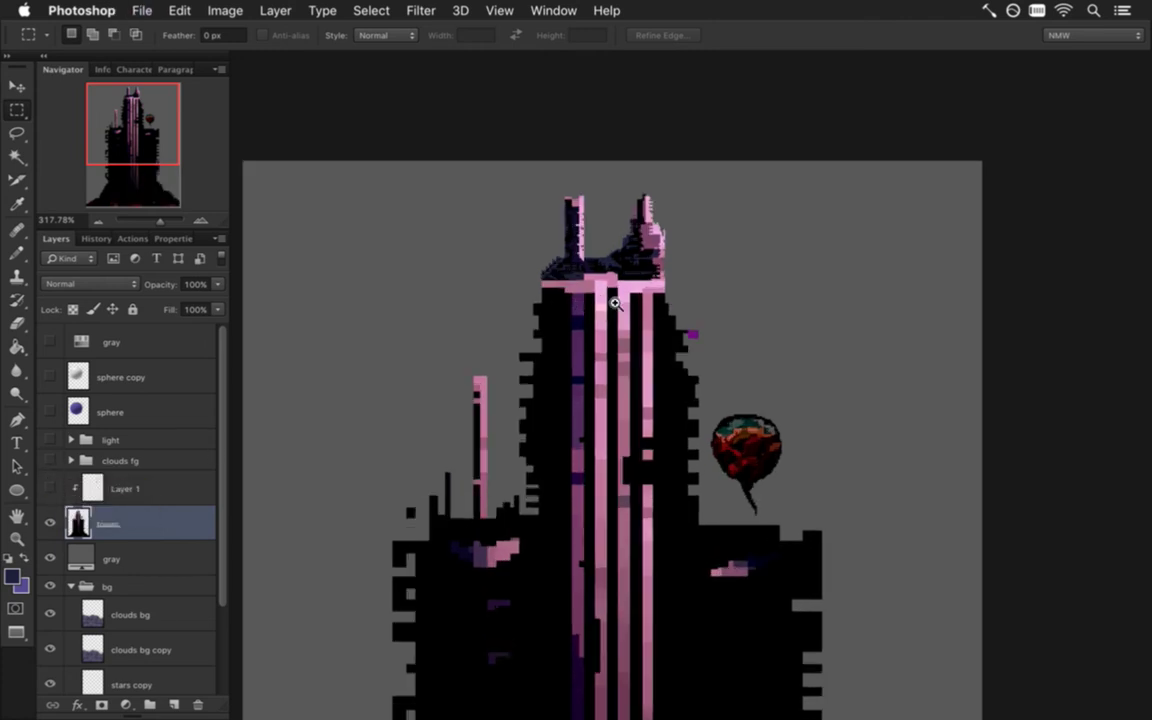
drag(648, 288, 635, 378)
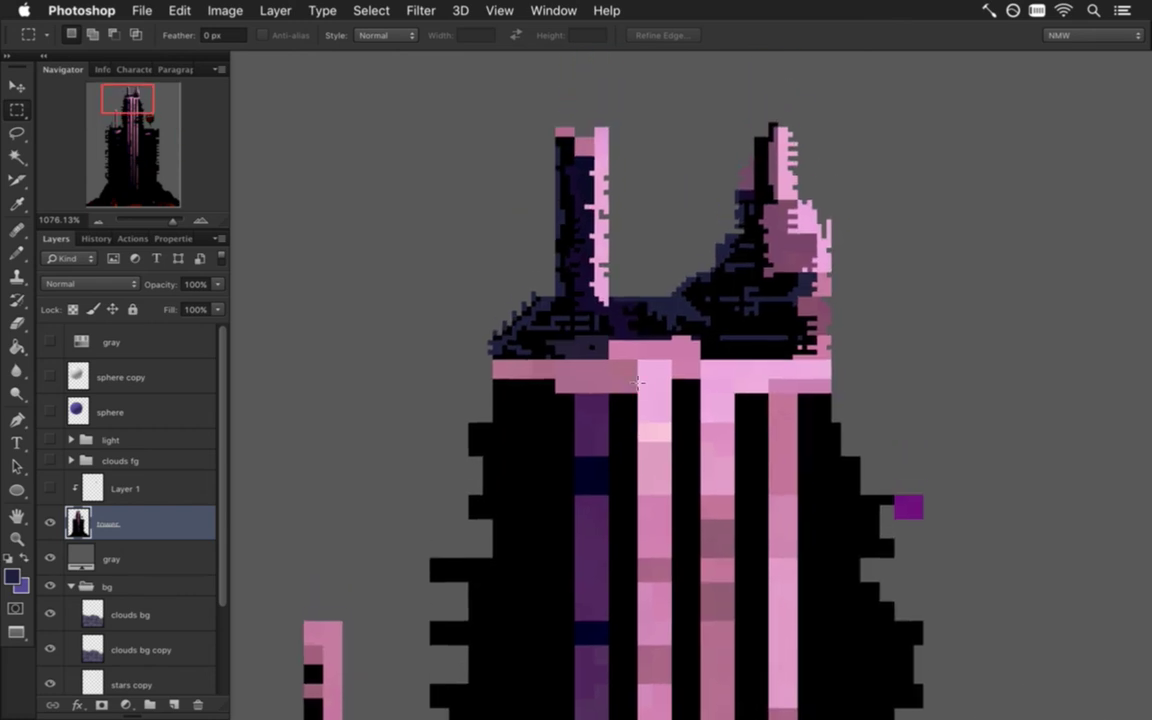
scroll(654, 420, up, 2)
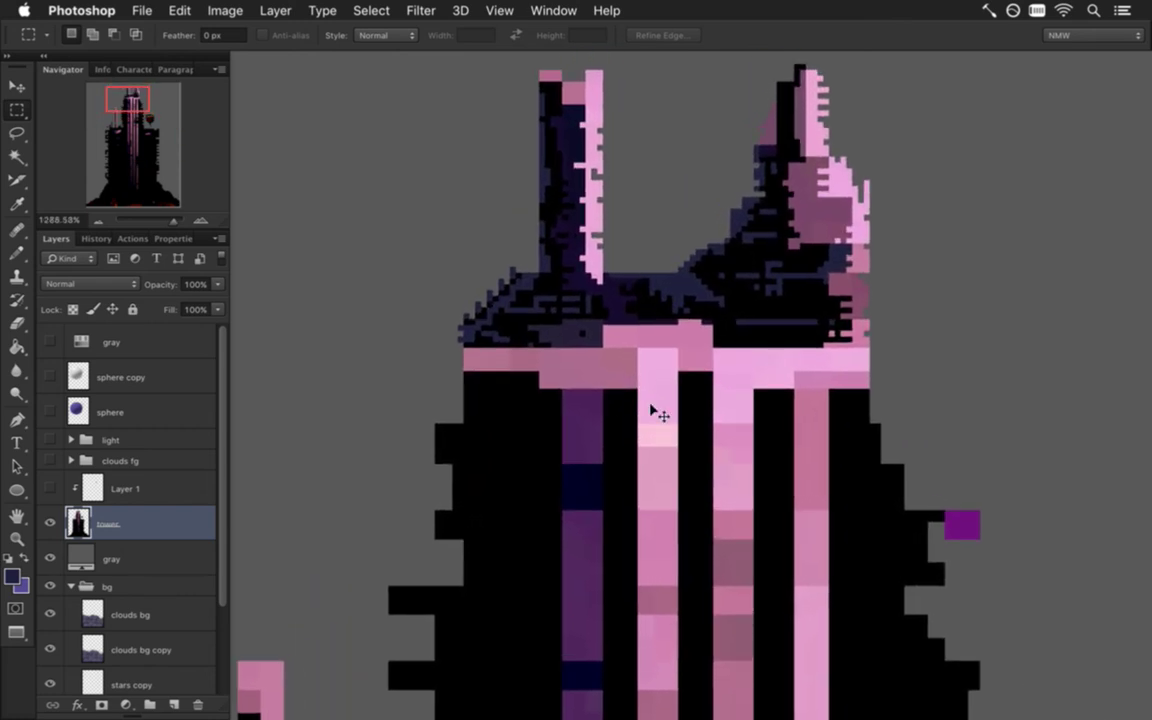
key(i)
click(525, 386)
key(b)
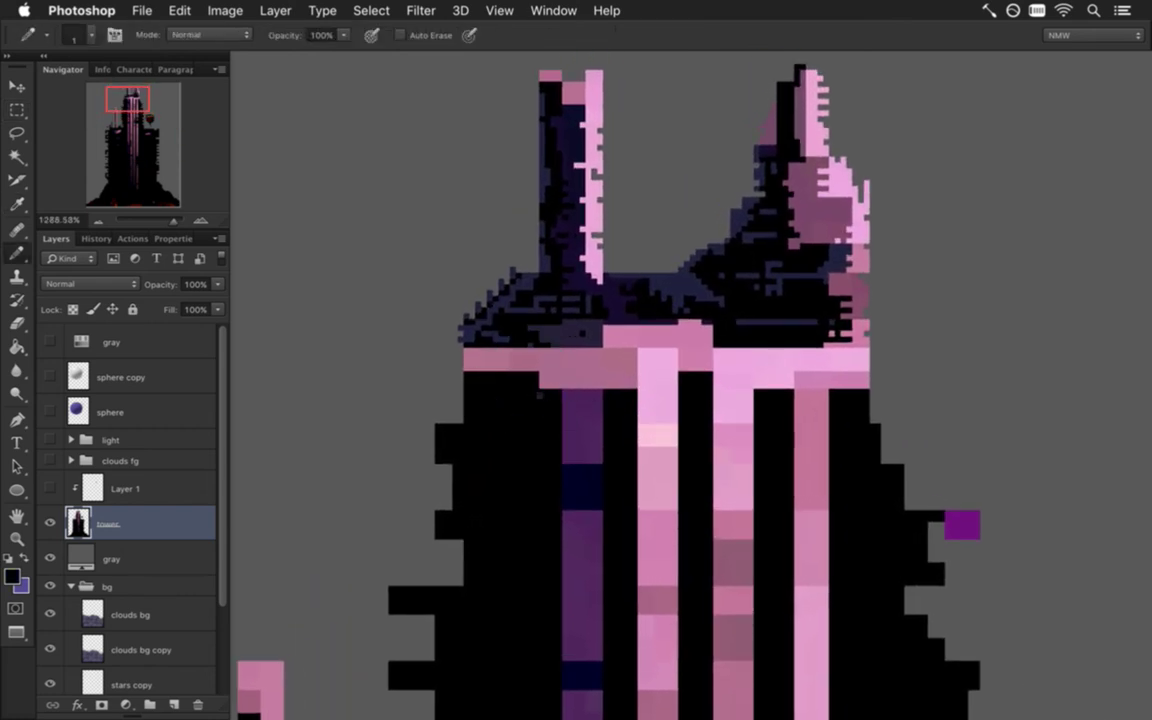
drag(541, 378, 553, 392)
key(super+z)
drag(538, 391, 548, 380)
- Erase a small notch at the left end of the pink band below the spires and touch up the band with sampled colours
key(i)
click(517, 375)
key(b)
key(i)
click(477, 392)
key(e)
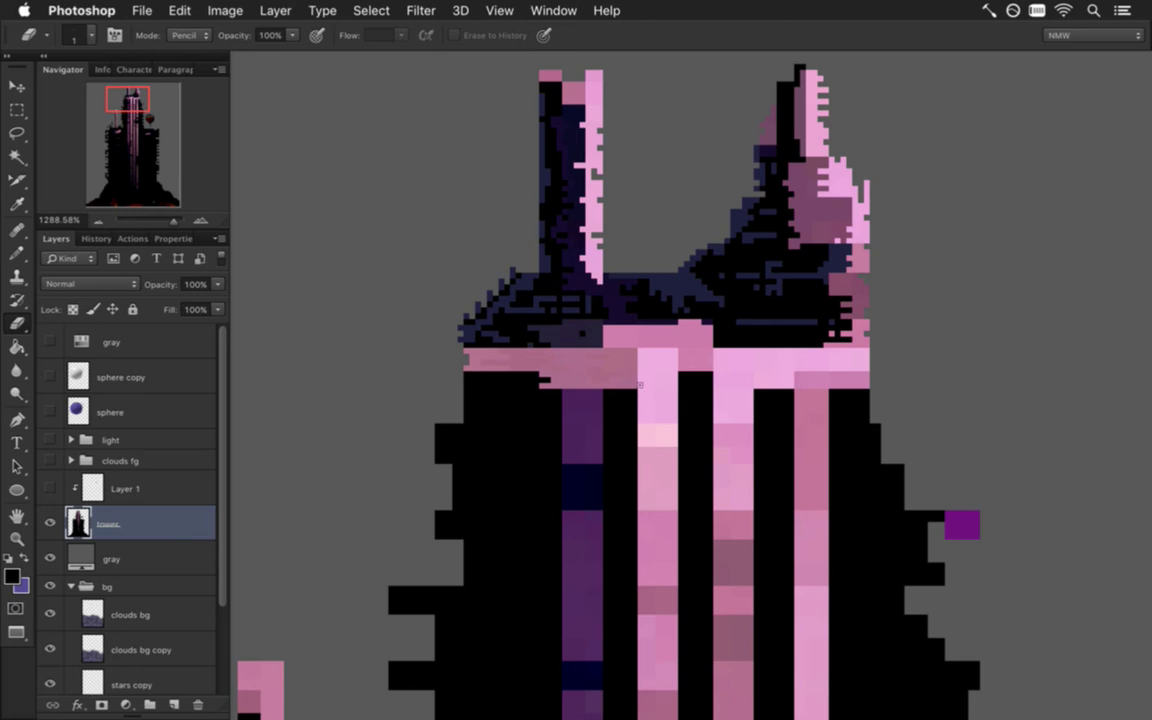
key(b)
alt+click(572, 348)
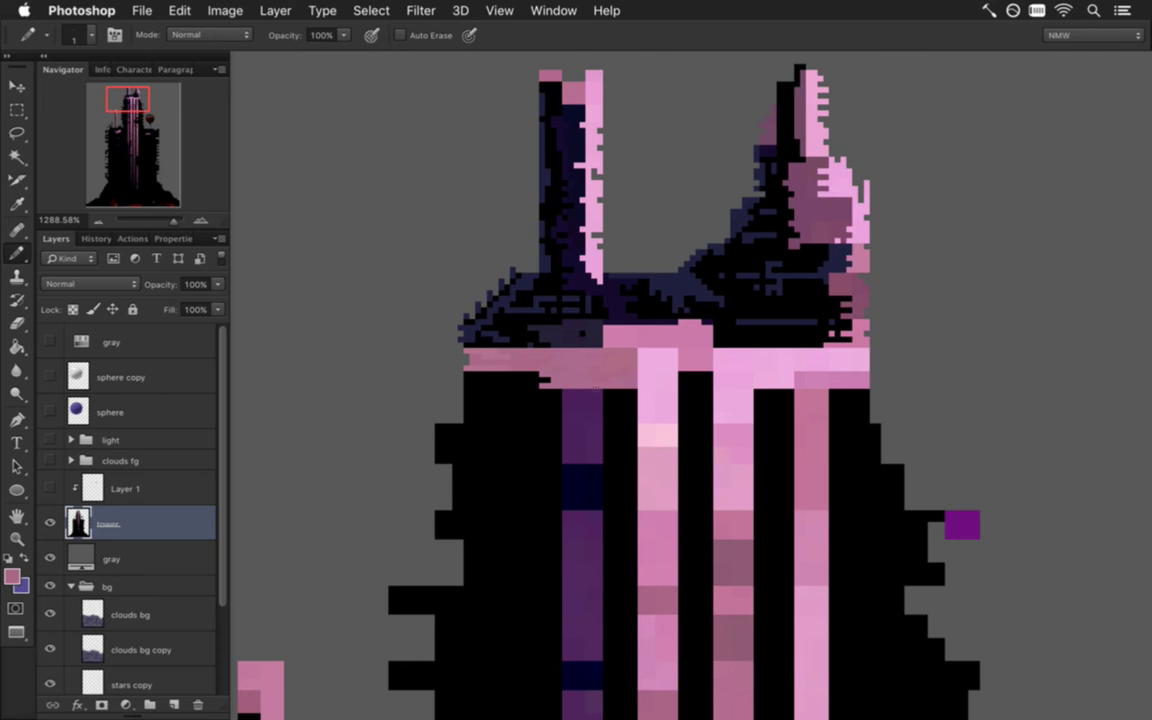
- Paint jagged pixels in sampled pale pinks around the lightest block of the first bright pink stripe to break up its straight borders
key(i)
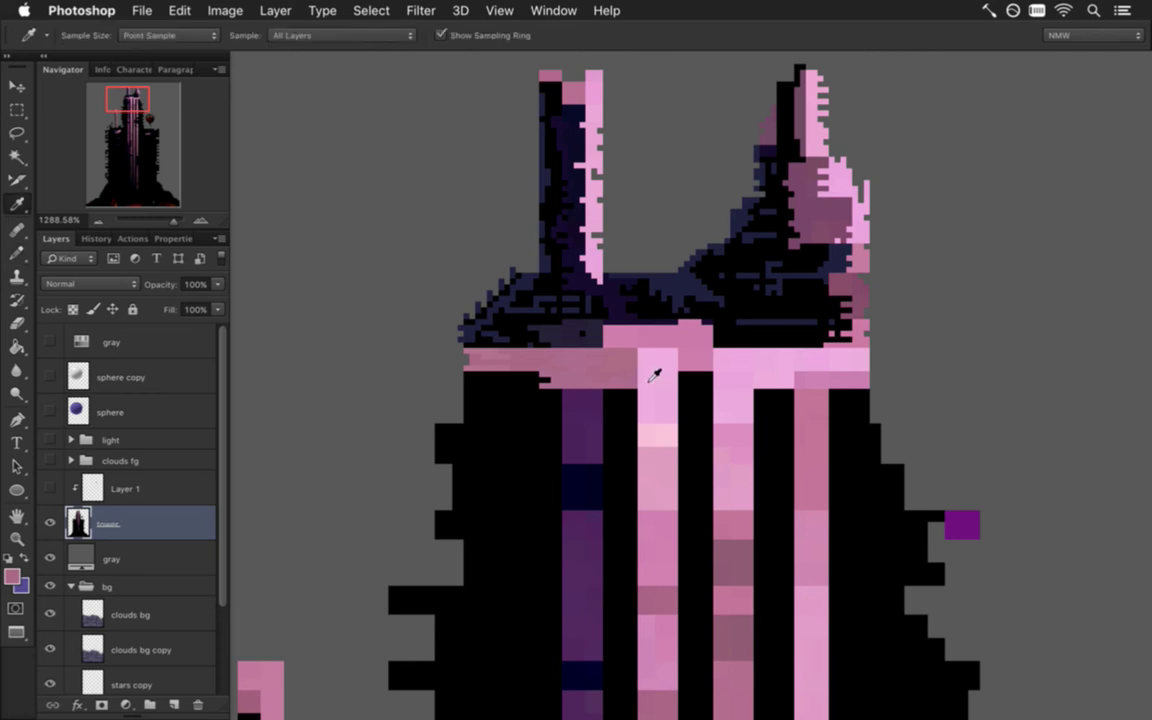
key(b)
alt+click(650, 437)
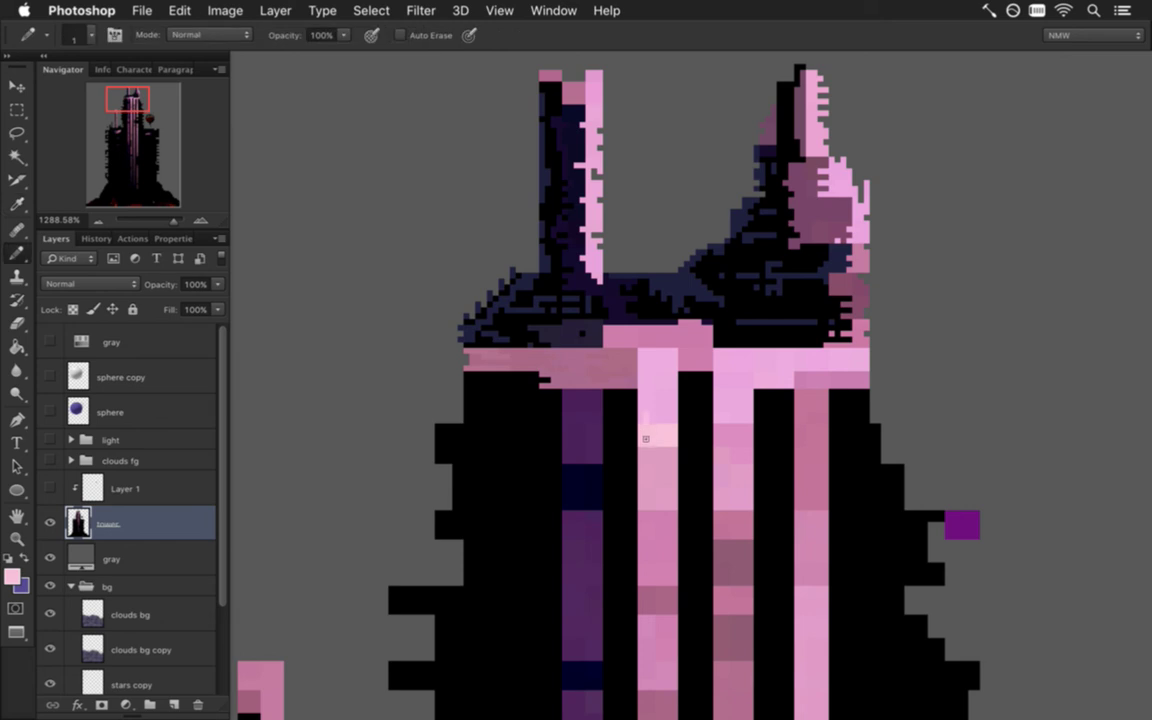
mouse_move(659, 429)
mouse_down()
mouse_move(676, 432)
mouse_move(658, 437)
mouse_move(667, 387)
mouse_move(656, 472)
mouse_move(652, 442)
mouse_move(672, 476)
mouse_up()
drag(667, 462, 667, 472)
drag(728, 517, 648, 450)
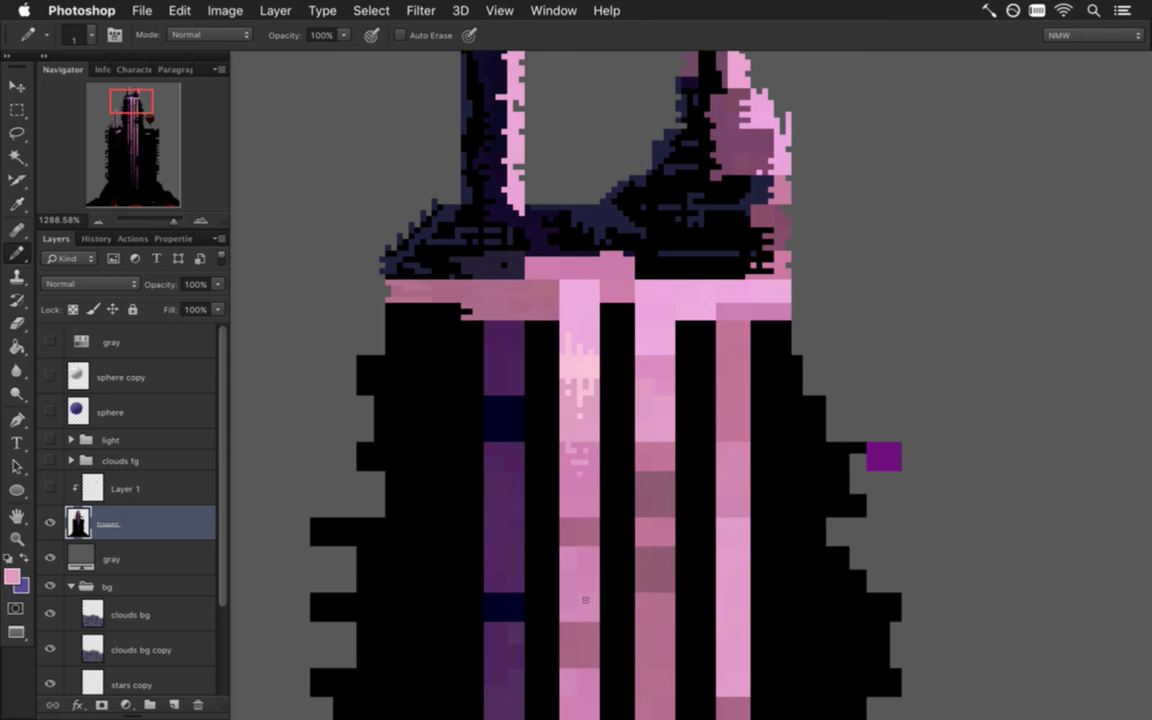
- Paint jagged pixels in sampled darker and lighter pinks along the borders of the two dark blocks in the first bright pink stripe
alt+click(578, 508)
click(576, 523)
drag(584, 633, 591, 458)
alt+click(596, 390)
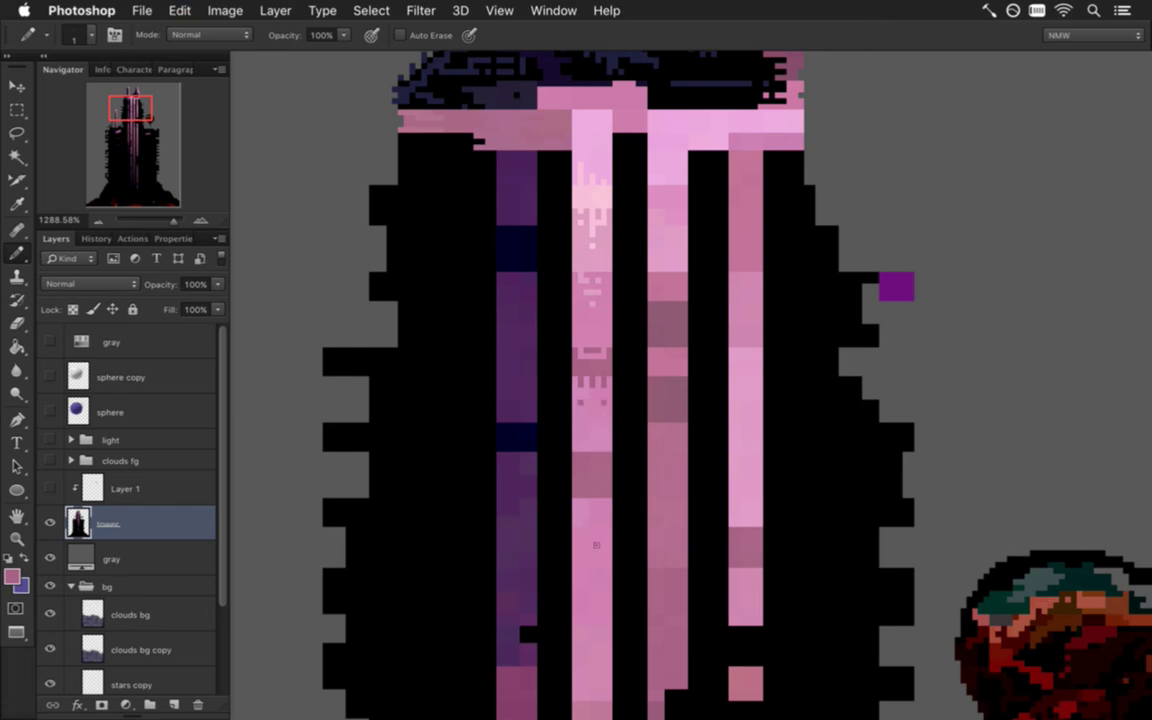
alt+click(586, 452)
click(581, 445)
alt+click(596, 505)
drag(594, 553, 600, 381)
- Paint ragged drips in sampled dark pink below the lower dark block of the first bright pink stripe, then save the file
key(i)
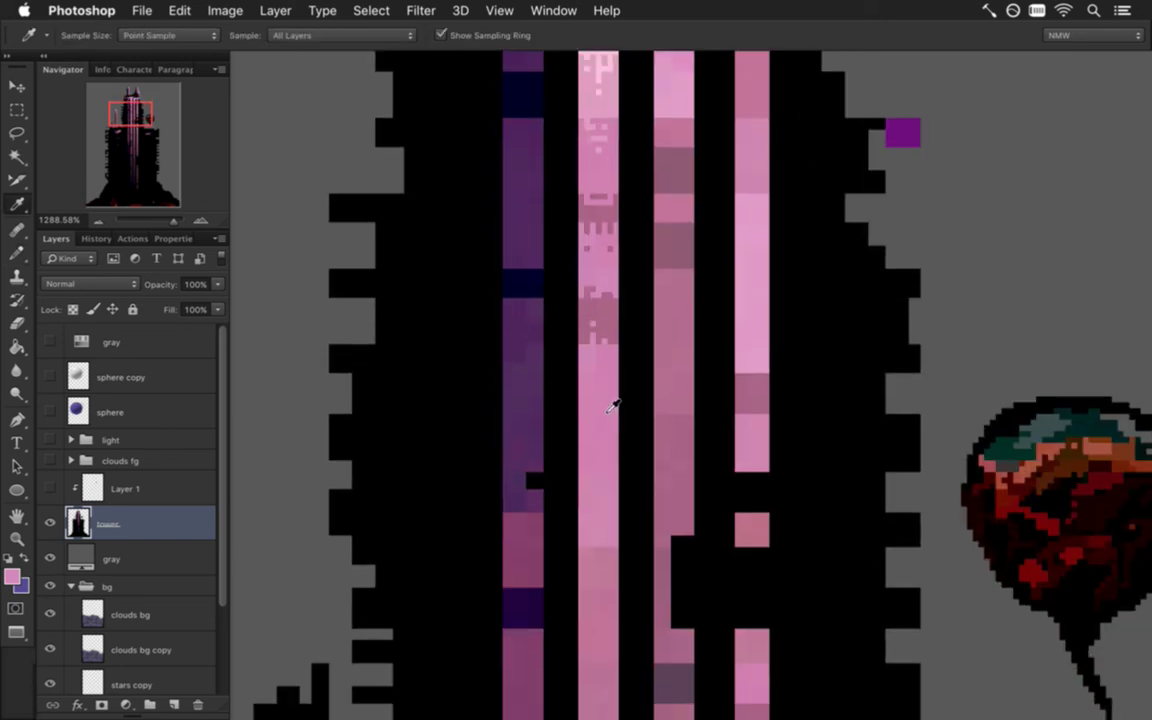
key(b)
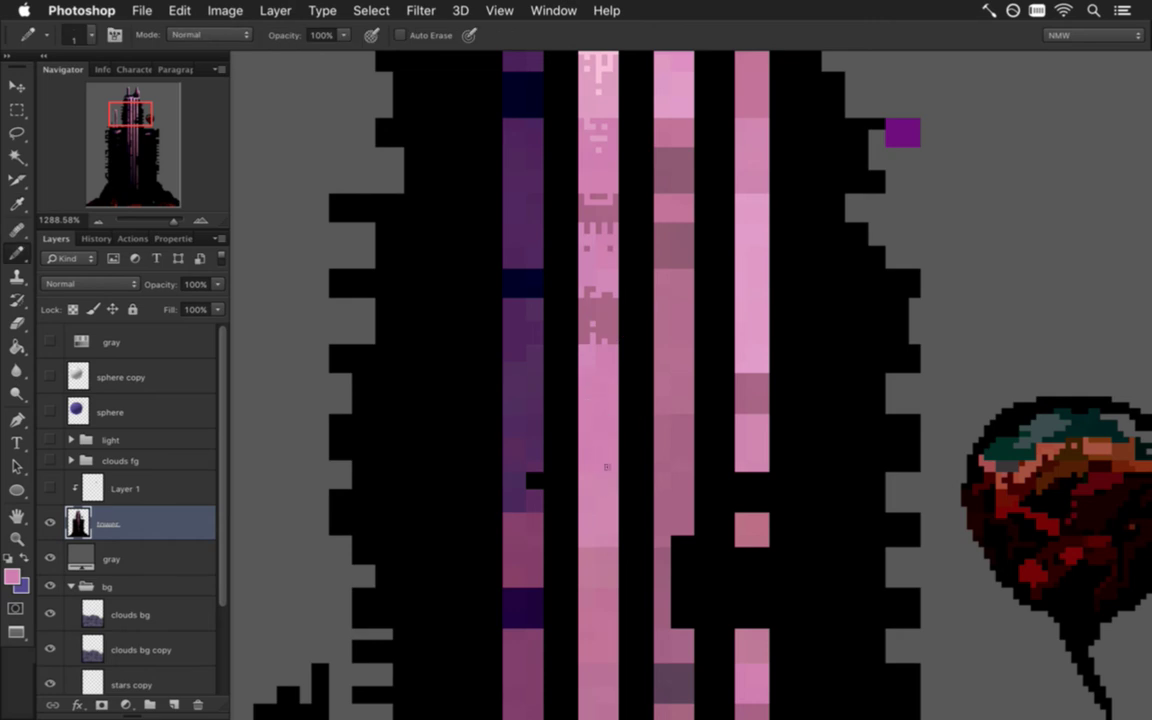
key(i)
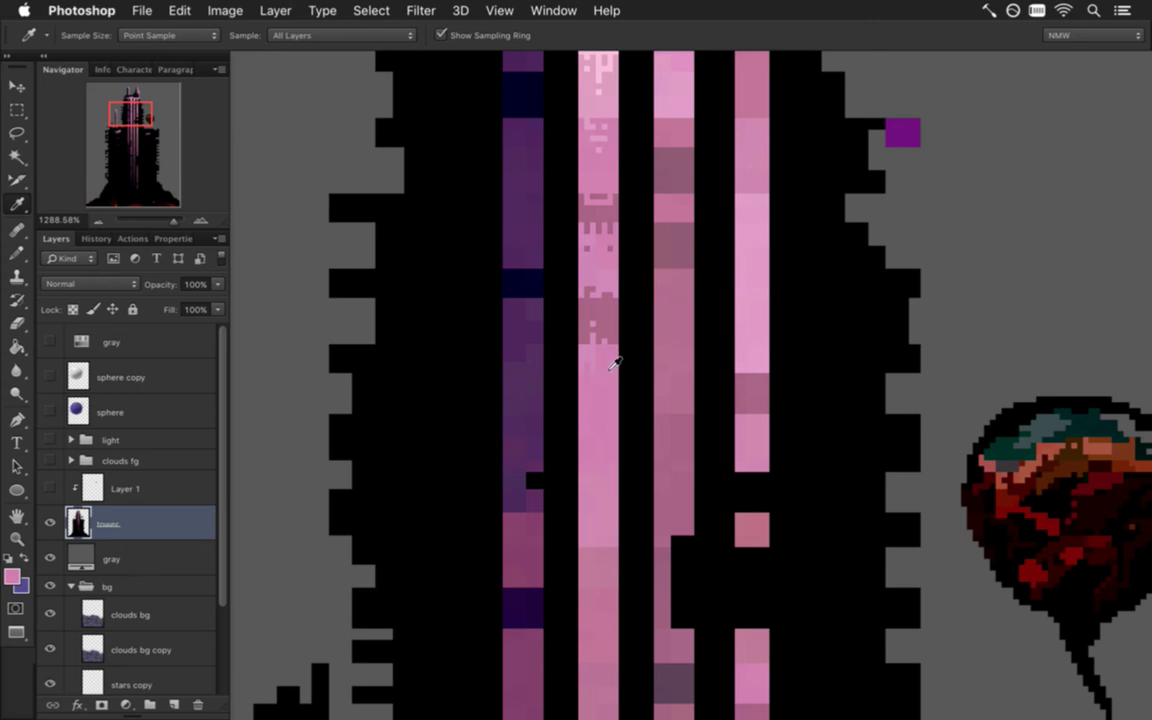
key(b)
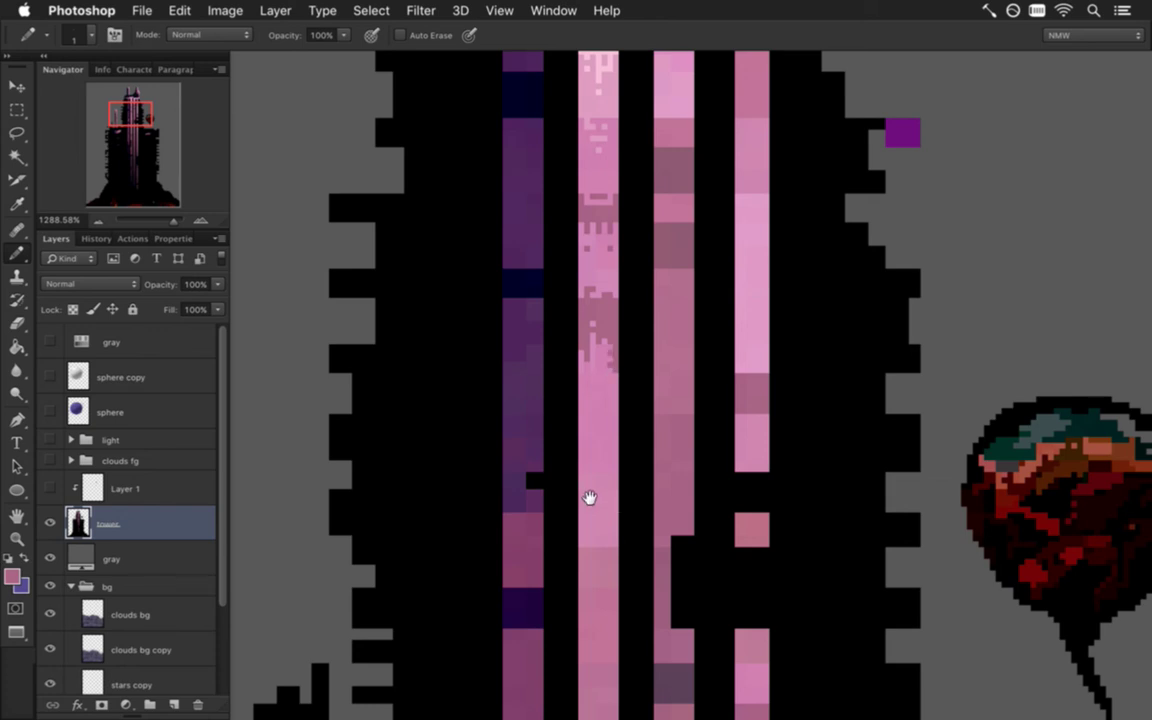
scroll(595, 450, down, 3)
key(i)
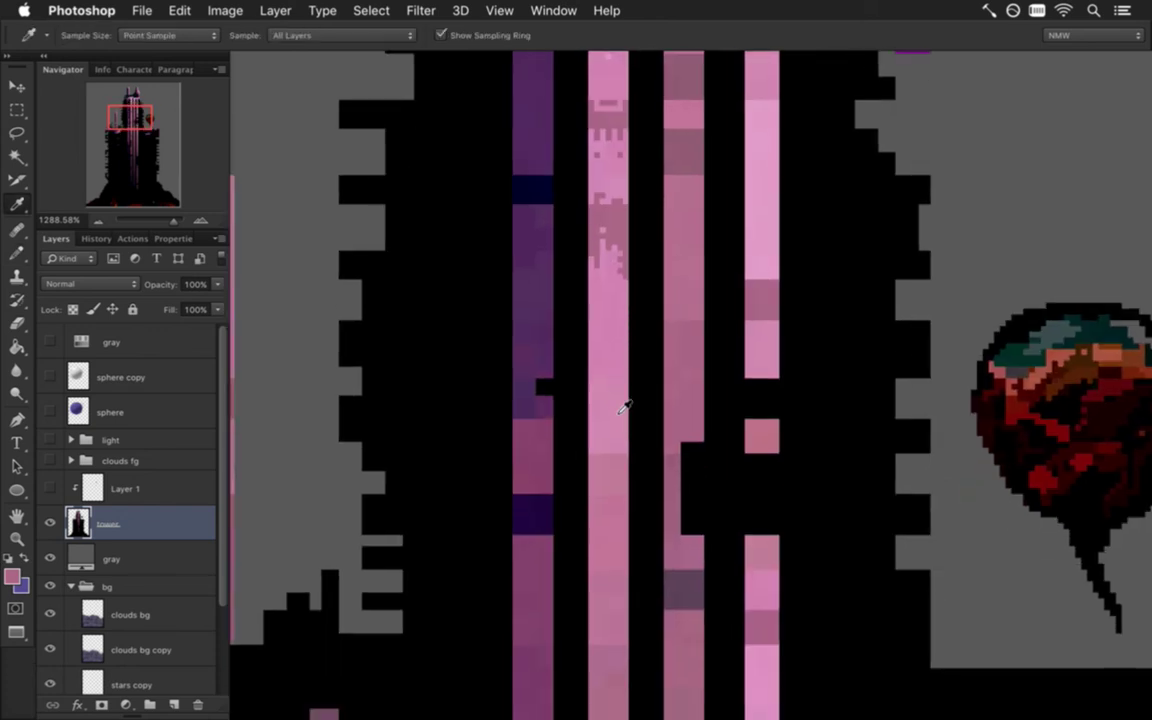
key(b)
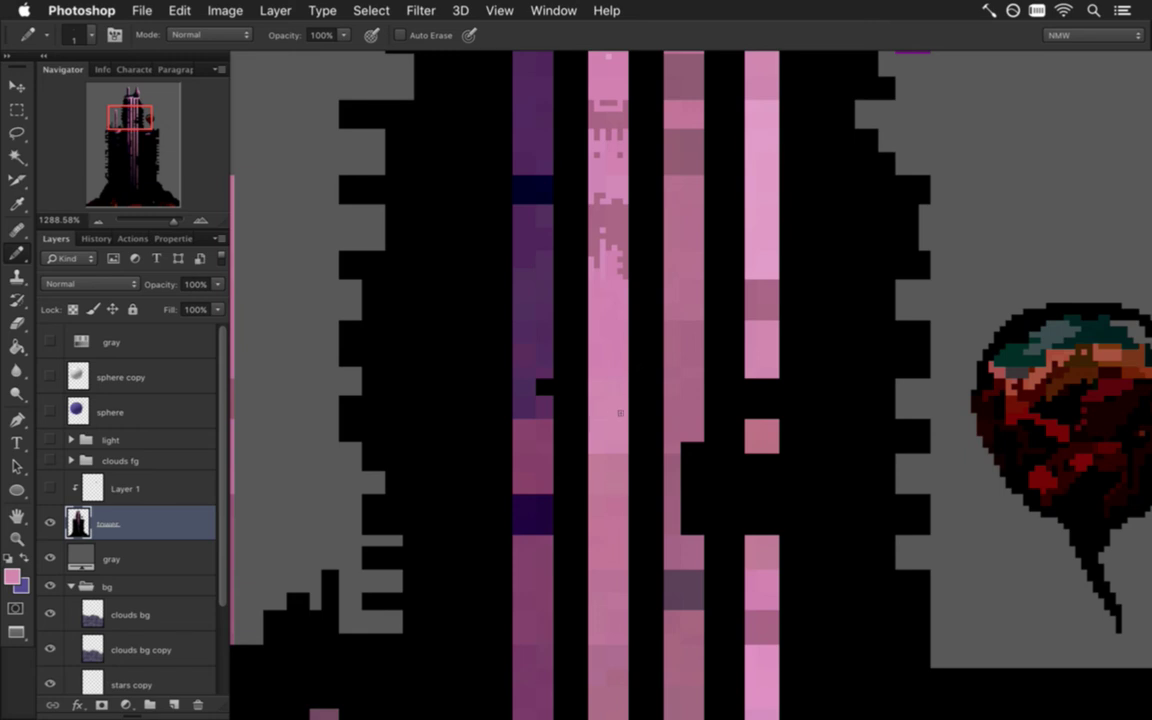
drag(604, 386, 527, 386)
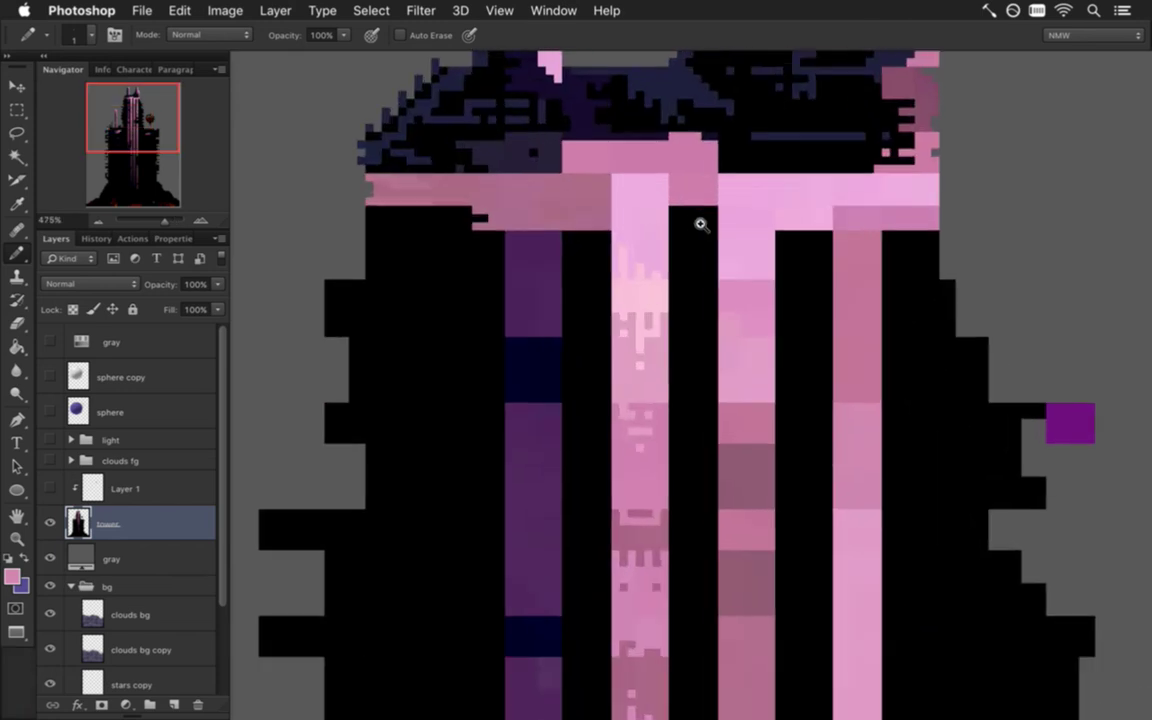
drag(545, 183, 681, 231)
key(super+s)
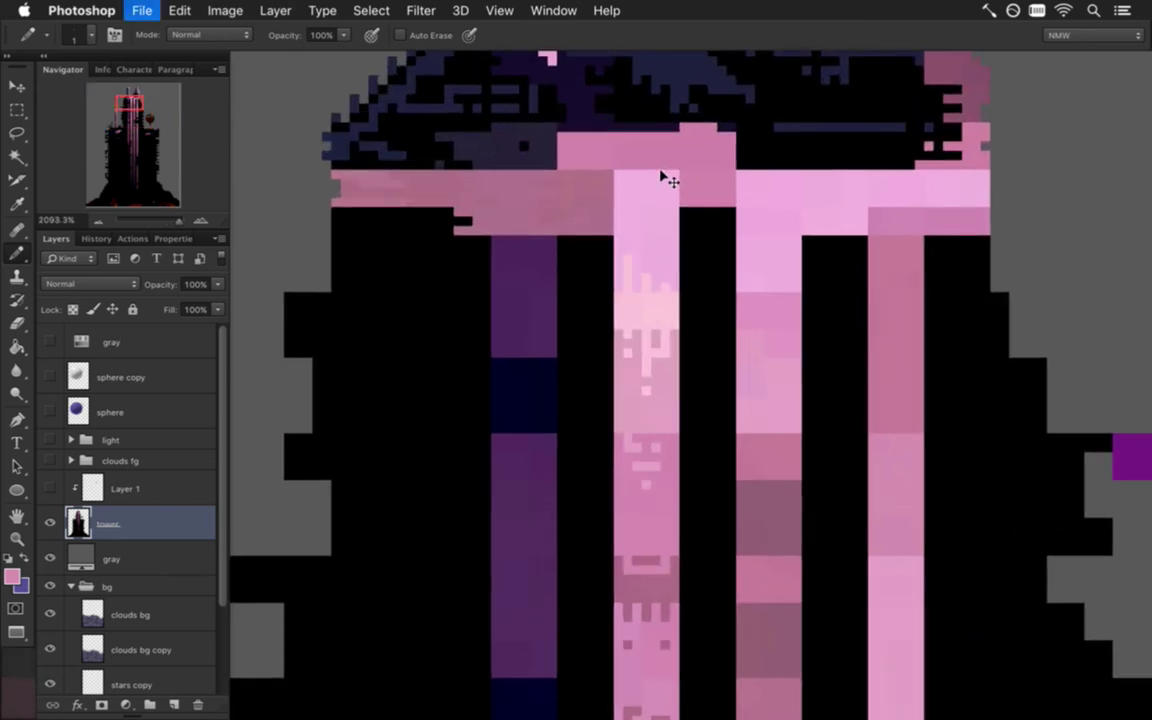
- Paint sampled black notches into the upper edge of the raised pink block below the spires
scroll(694, 180, up, 5)
key(i)
click(445, 256)
key(b)
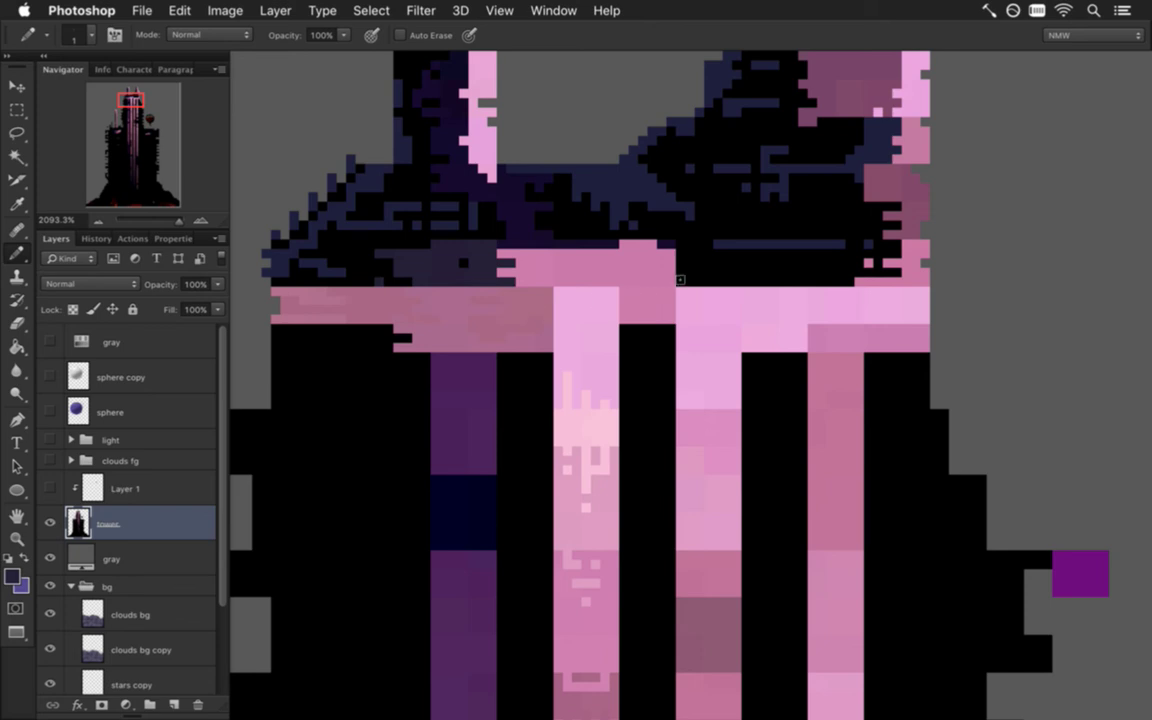
alt+click(686, 263)
drag(591, 266, 577, 248)
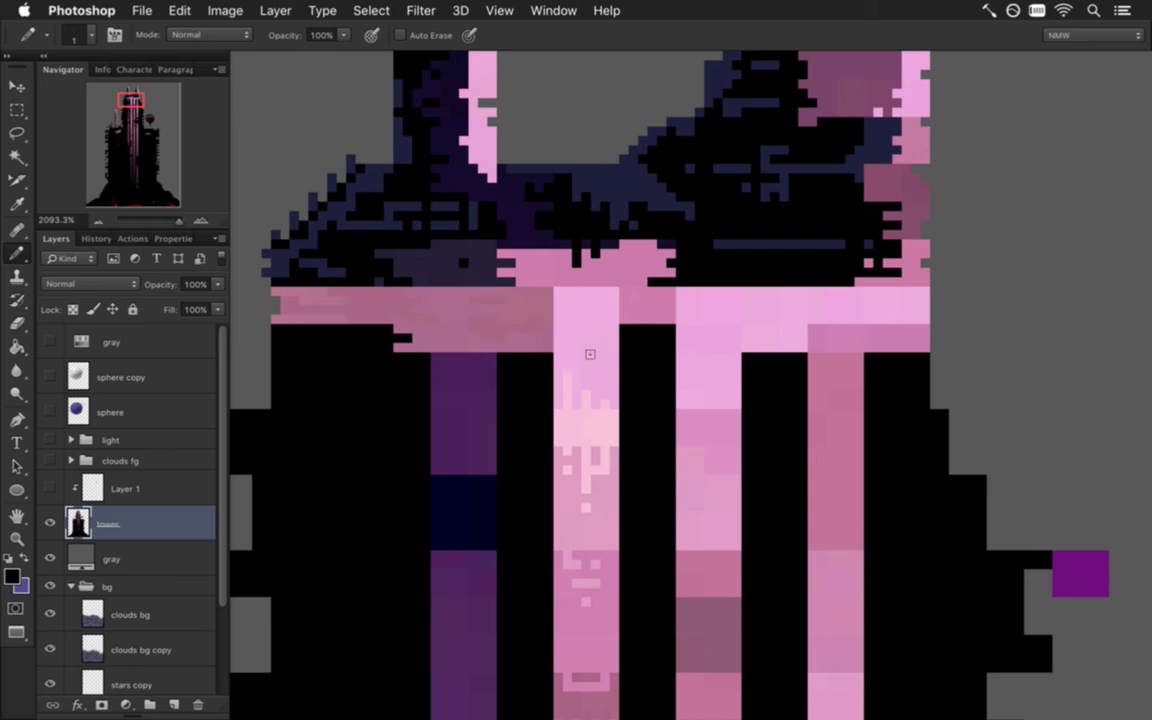
- Paint jagged sampled pink and dark purple pixels where the raised pink block's left end meets the dark tower base
alt+click(537, 270)
mouse_move(603, 354)
mouse_down()
mouse_move(504, 342)
mouse_move(562, 350)
mouse_up()
alt+click(537, 292)
click(480, 262)
click(490, 260)
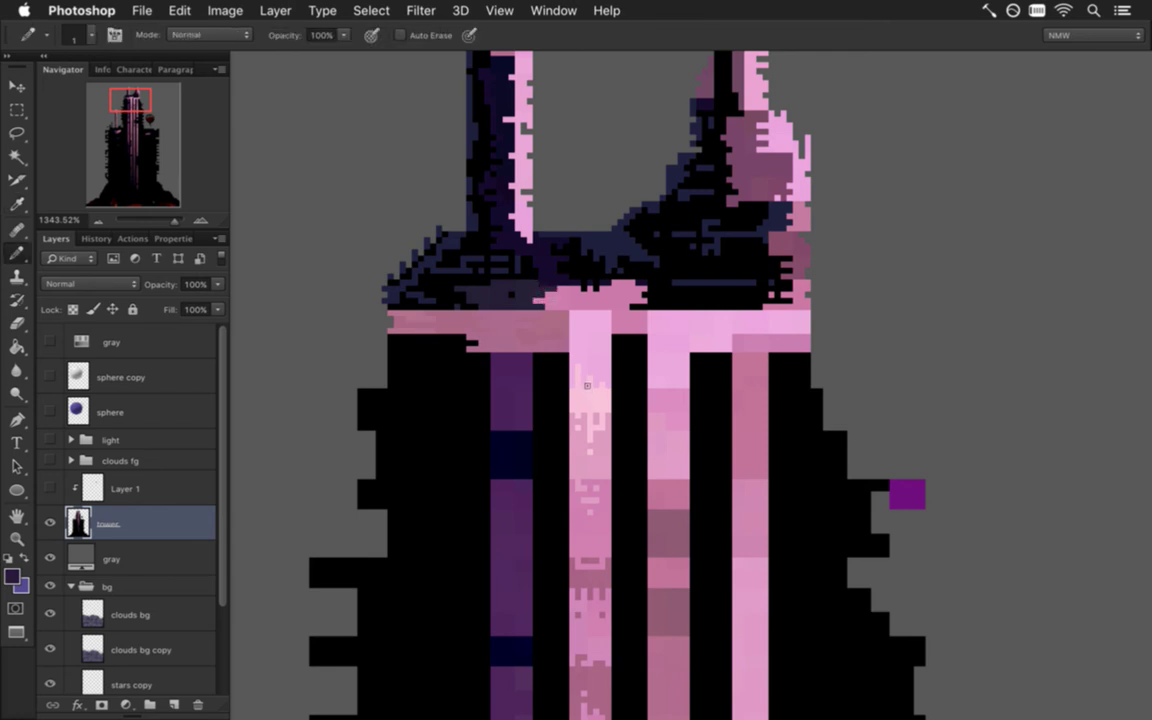
- Paint sampled black notches into the underside of the pink band on both sides of the first bright pink stripe
alt+click(548, 373)
click(553, 345)
click(622, 328)
mouse_move(548, 404)
mouse_down()
mouse_move(459, 398)
mouse_move(532, 388)
mouse_move(572, 334)
mouse_up()
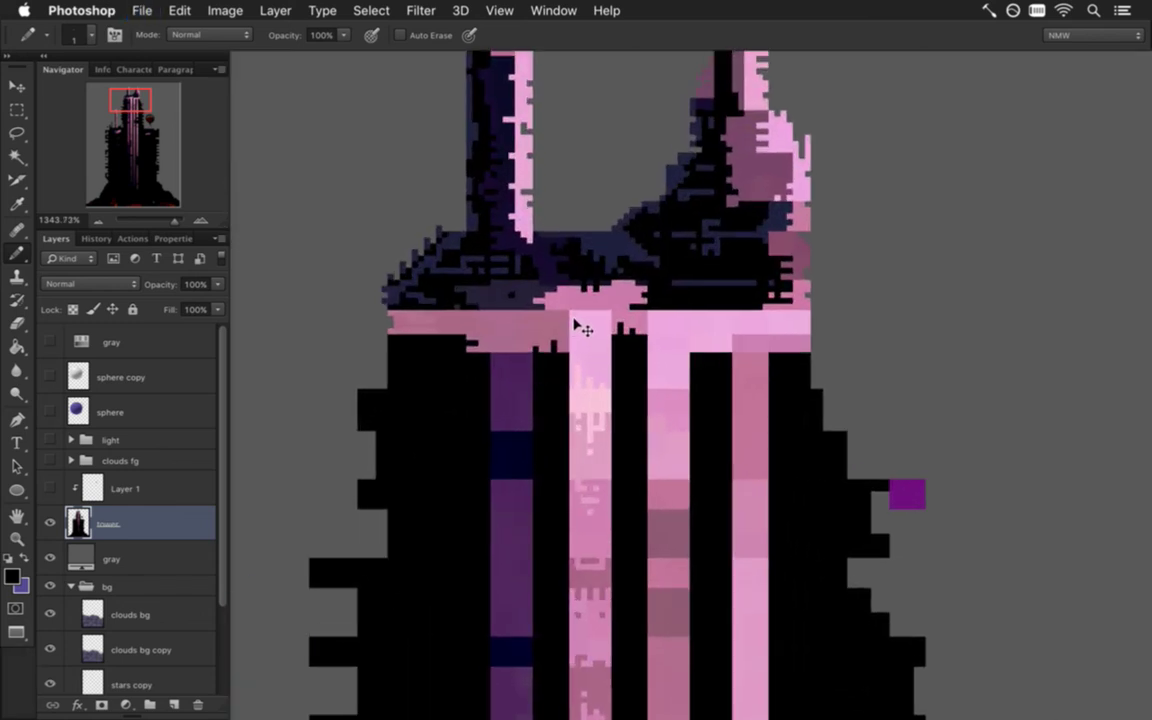
- Paint jagged pixels in sampled purple and navy along the upper and lower borders of the topmost navy block in the purple stripe
drag(600, 432, 630, 309)
key(i)
click(500, 256)
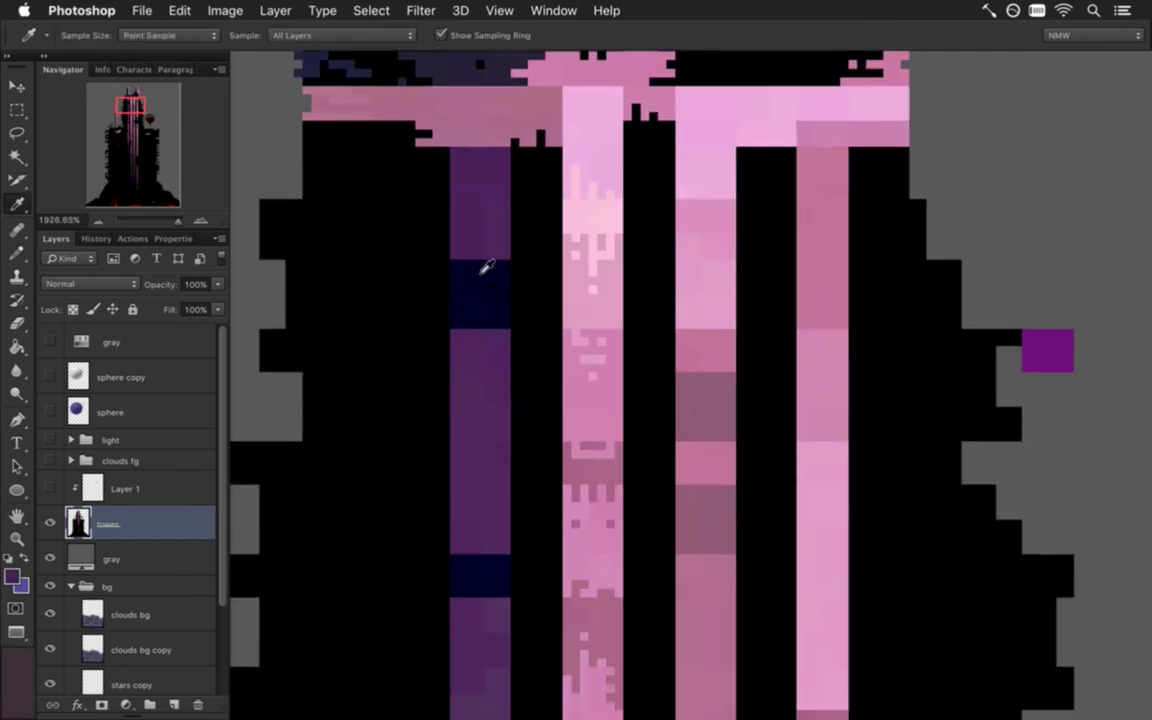
key(b)
click(461, 275)
alt+click(452, 225)
drag(447, 262, 467, 262)
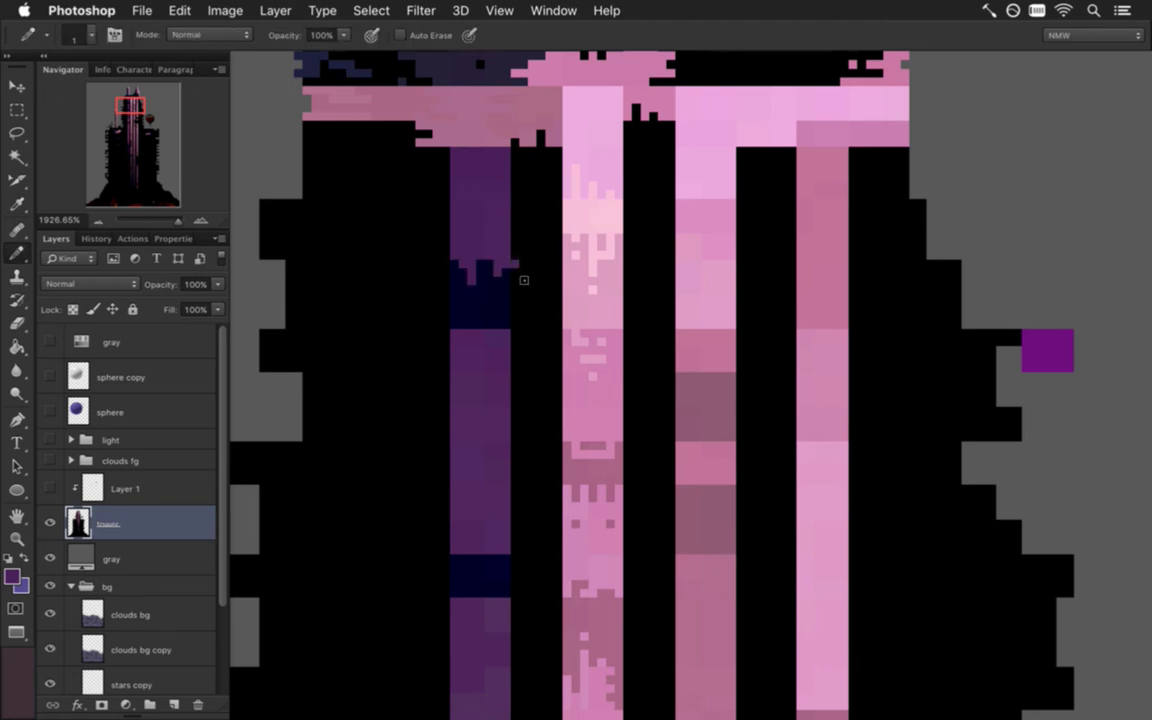
alt+click(524, 258)
drag(460, 345, 502, 347)
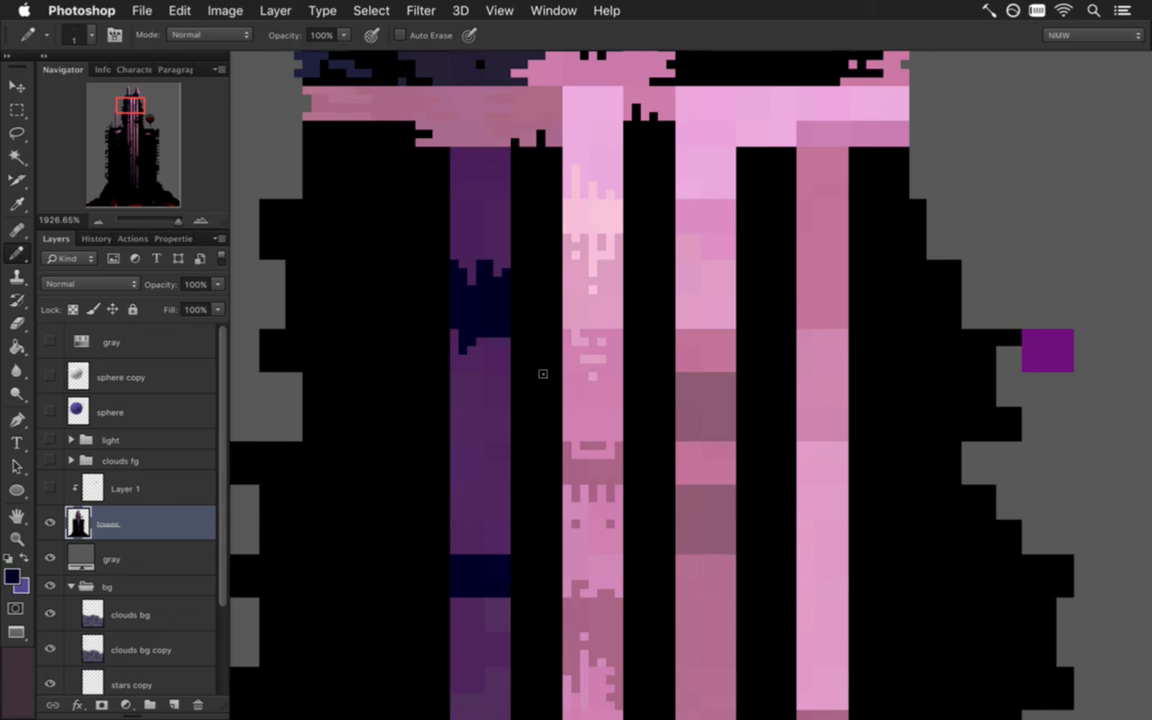
- Paint navy spikes and drips above and below the second navy block in the purple stripe
scroll(522, 388, down, 3)
scroll(548, 319, down, 5)
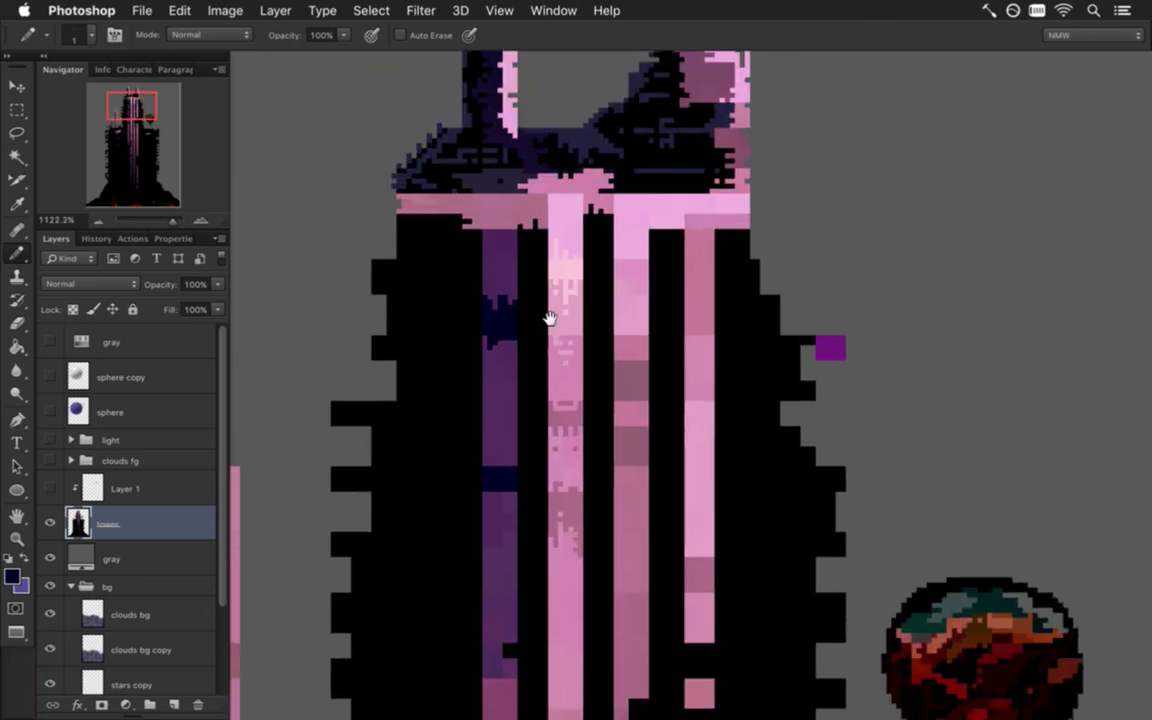
mouse_move(493, 358)
mouse_down()
mouse_move(492, 320)
mouse_move(510, 345)
mouse_move(506, 367)
mouse_up()
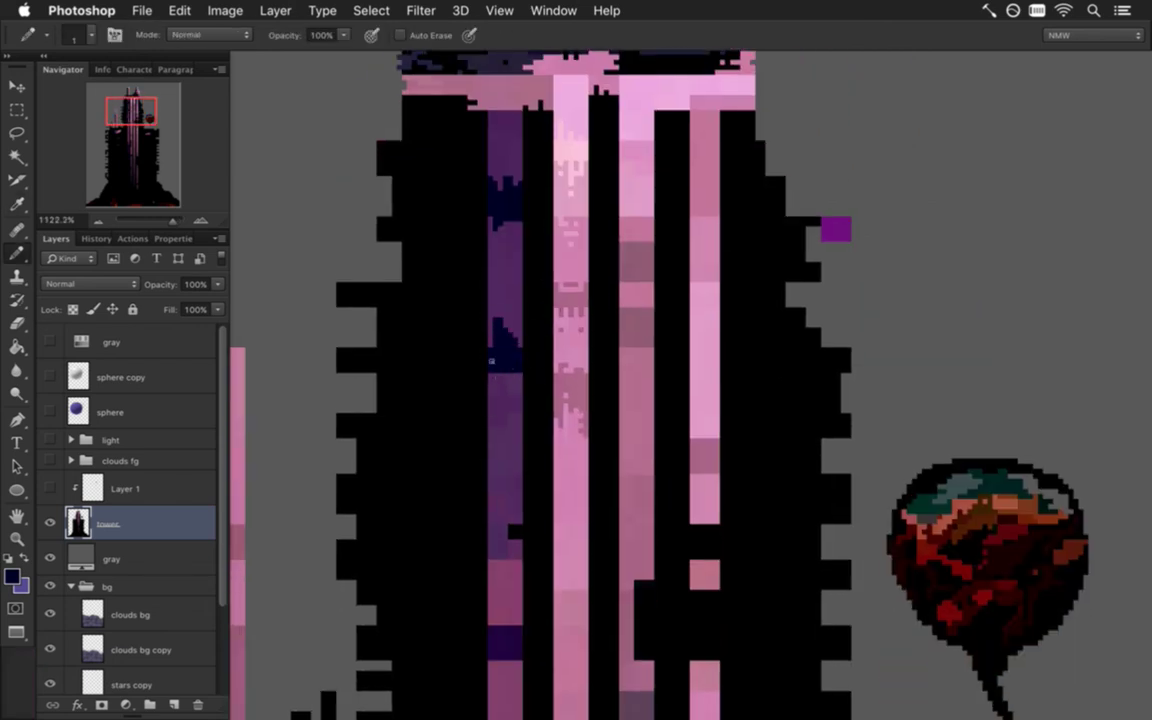
scroll(607, 440, down, 5)
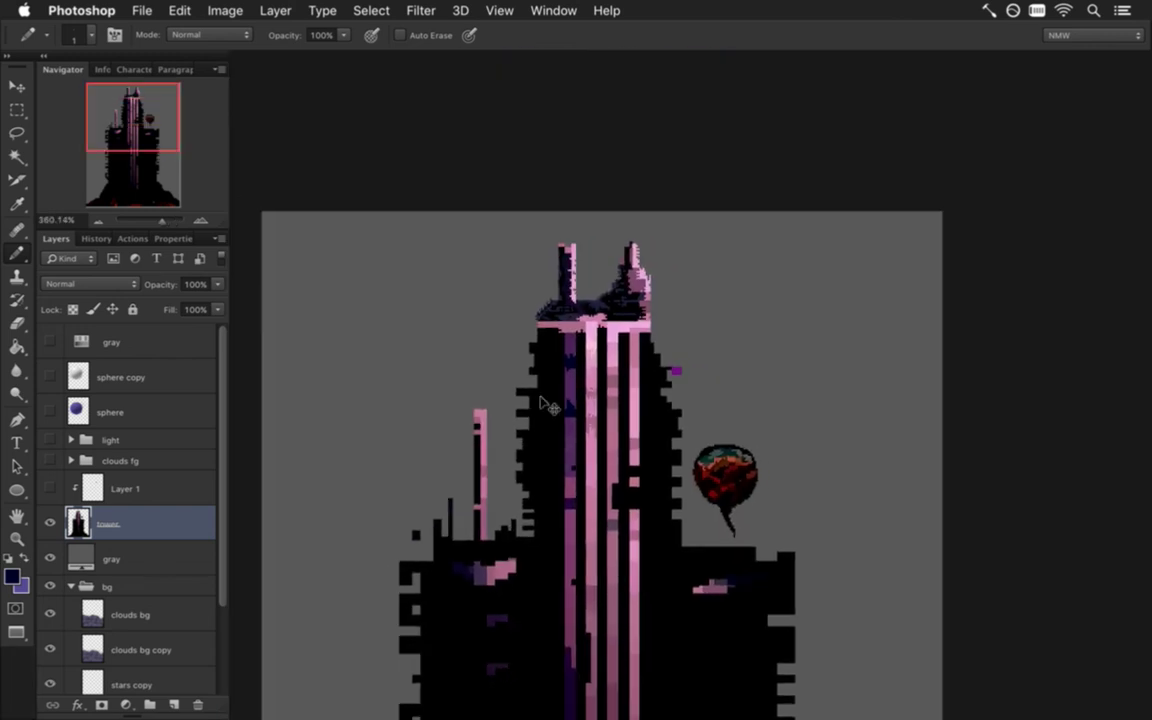
scroll(630, 468, up, 3)
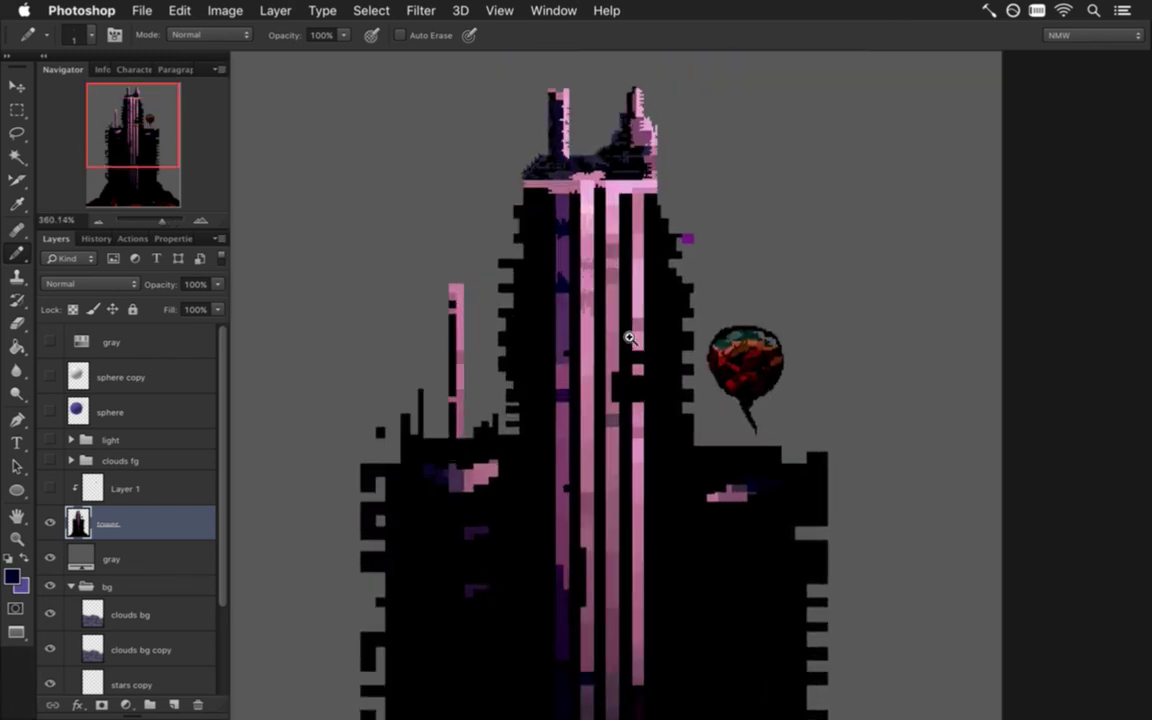
scroll(635, 309, up, 1)
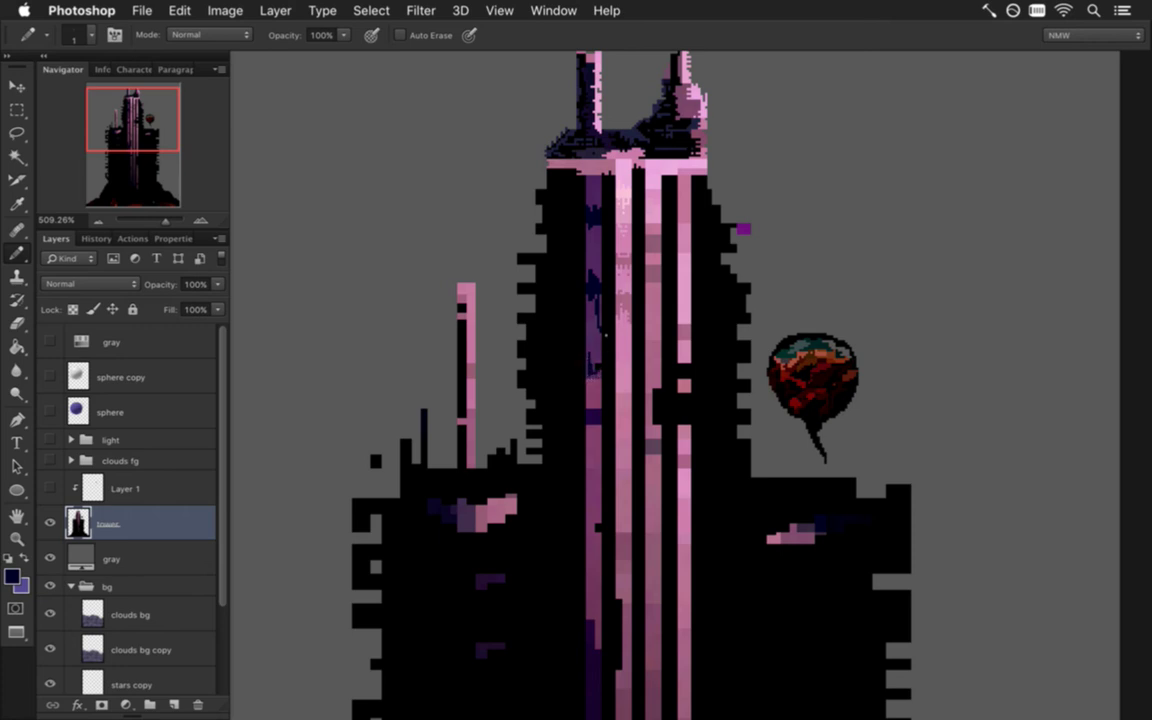
- Roughen the purple-to-magenta transition and the third navy block of the purple stripe with sampled colours, undoing the last three strokes
alt+click(591, 351)
key(alt)
alt+click(540, 235)
alt+click(600, 386)
alt+click(601, 388)
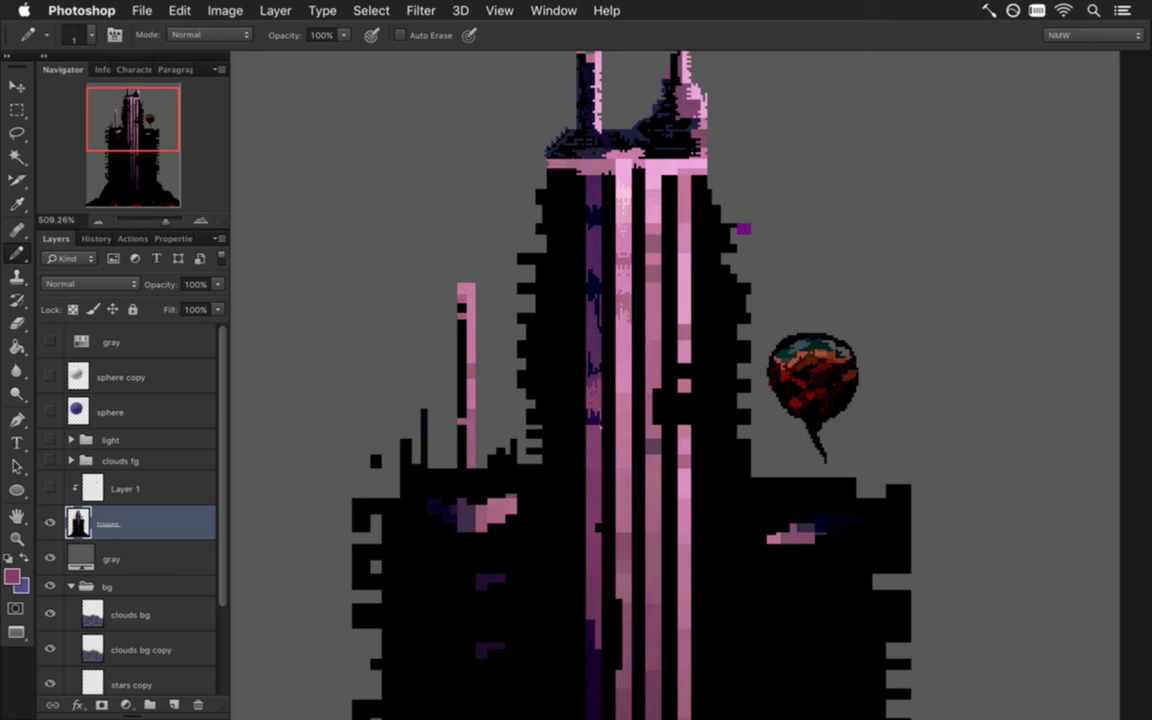
alt+click(586, 411)
key(super+z)
key(super+z)
key(super+z)
- Paint jagged sampled magenta and dark purple pixels down the stripe's lower magenta section to its dark purple border, undoing the last stroke
alt+click(589, 466)
alt+click(593, 506)
alt+click(598, 540)
alt+click(541, 525)
alt+click(585, 592)
alt+click(601, 646)
key(super+z)
- Roughen the fading lower end of the purple stripe with sampled dark purple pixels, undoing the last stroke
scroll(635, 460, down, 5)
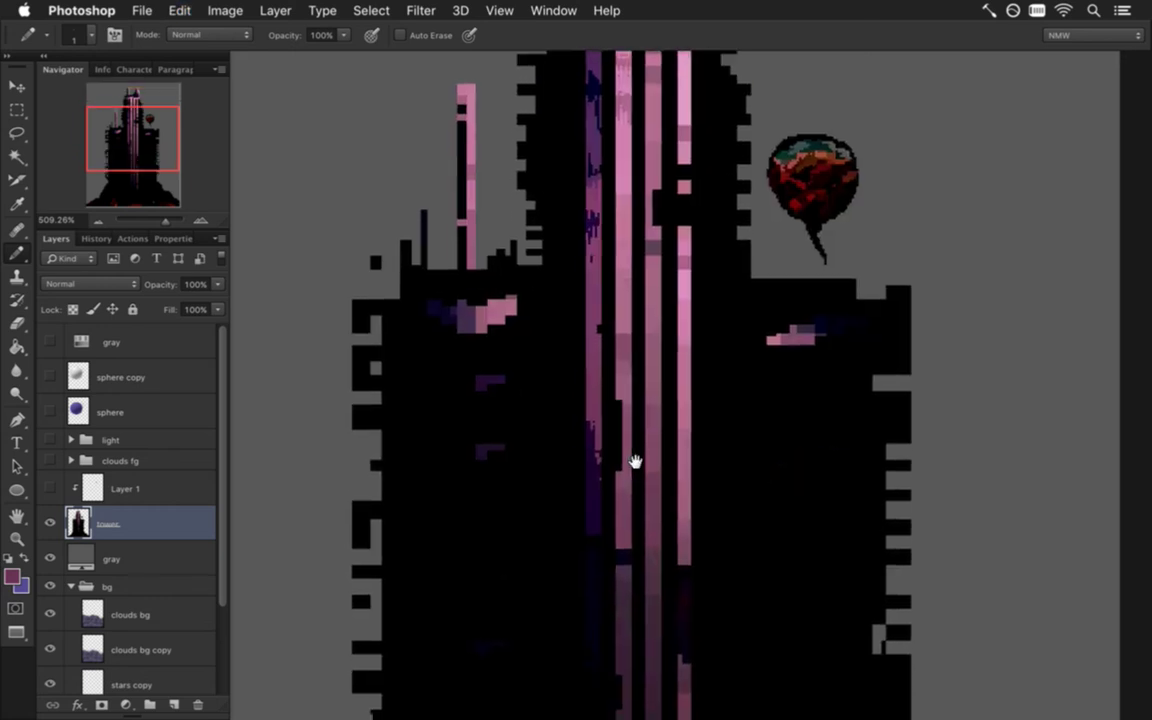
alt+click(599, 504)
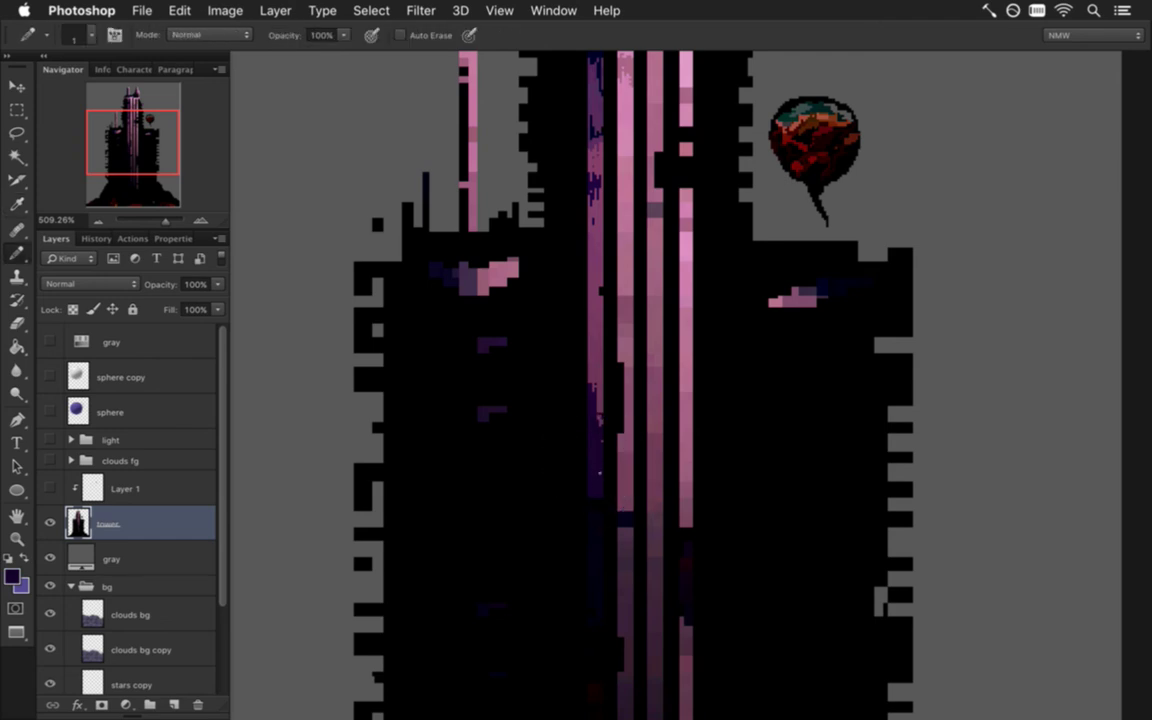
alt+click(599, 518)
scroll(607, 627, down, 5)
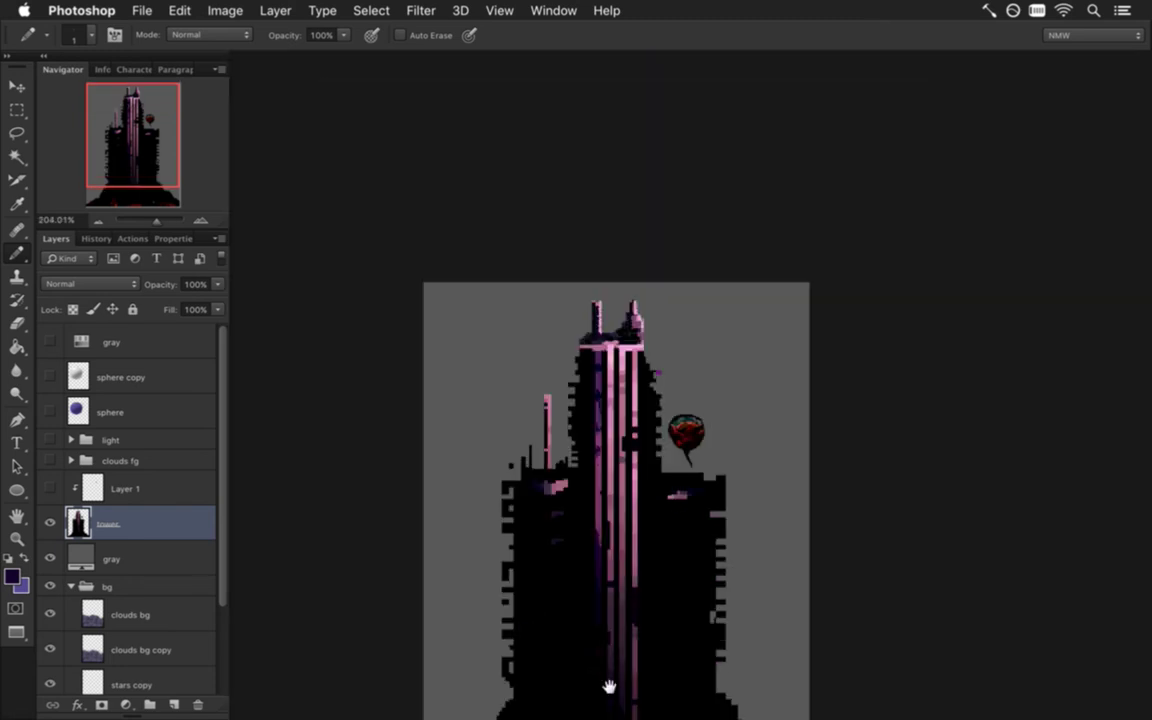
scroll(623, 541, down, 3)
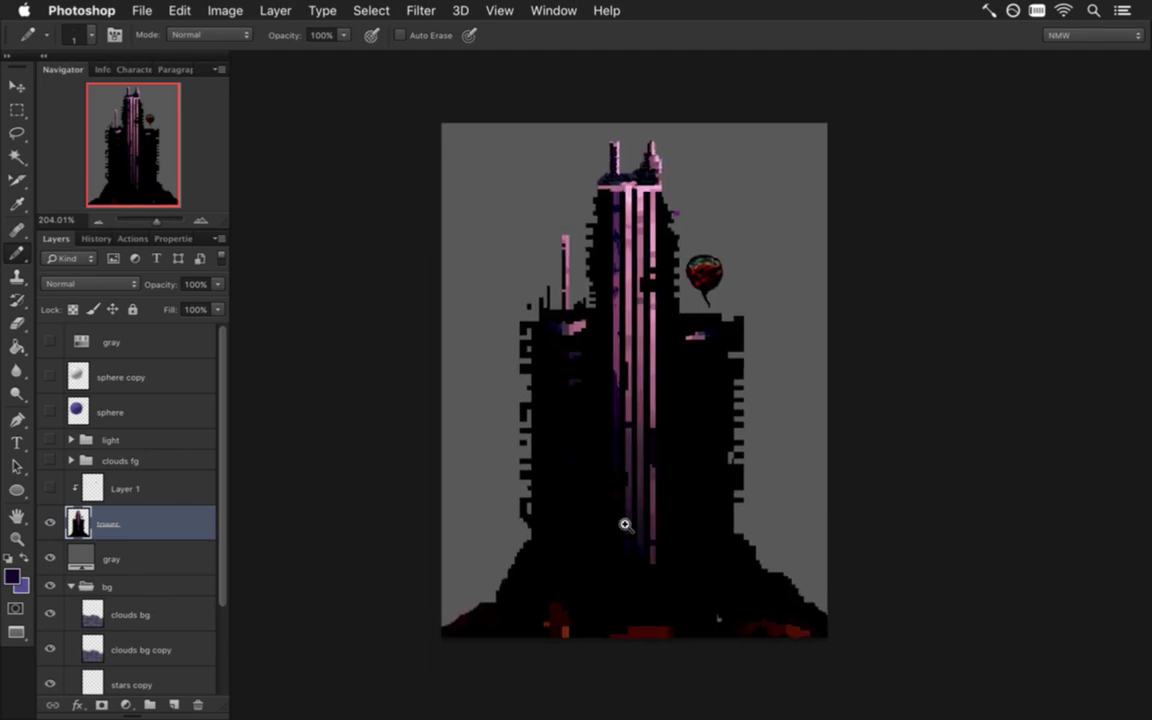
scroll(622, 525, up, 4)
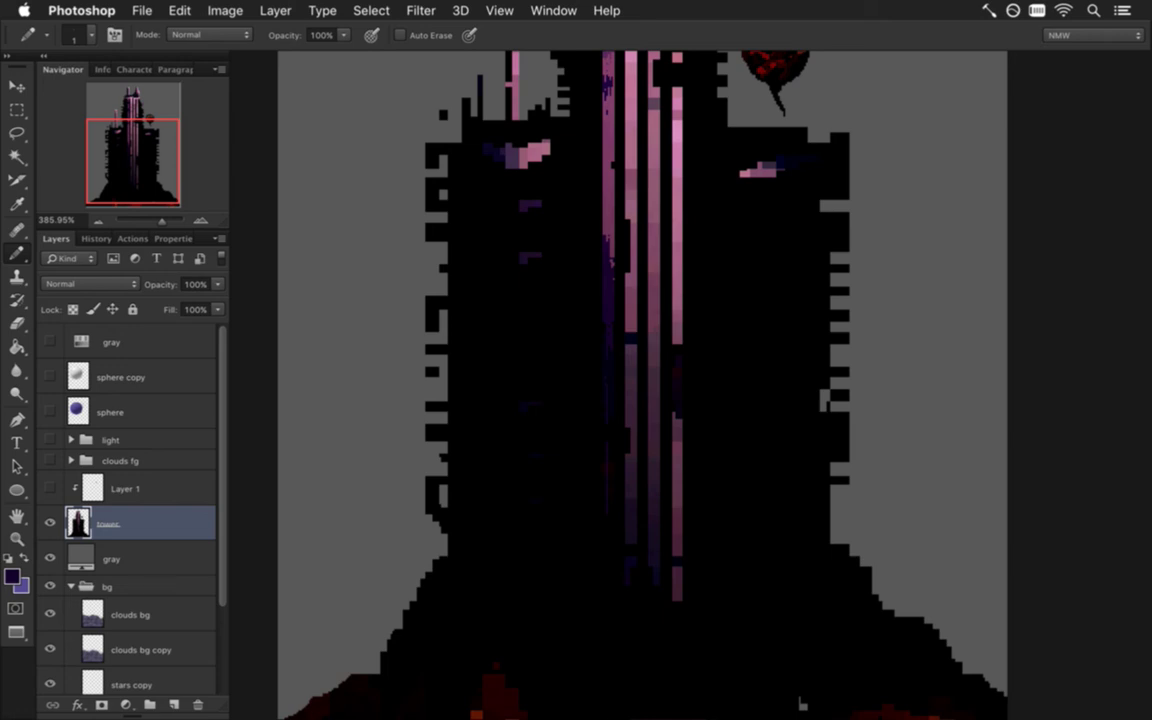
key(super+z)
- Paint pink drips sampled from the band below the spires over the top end of the purple stripe
drag(668, 360, 594, 475)
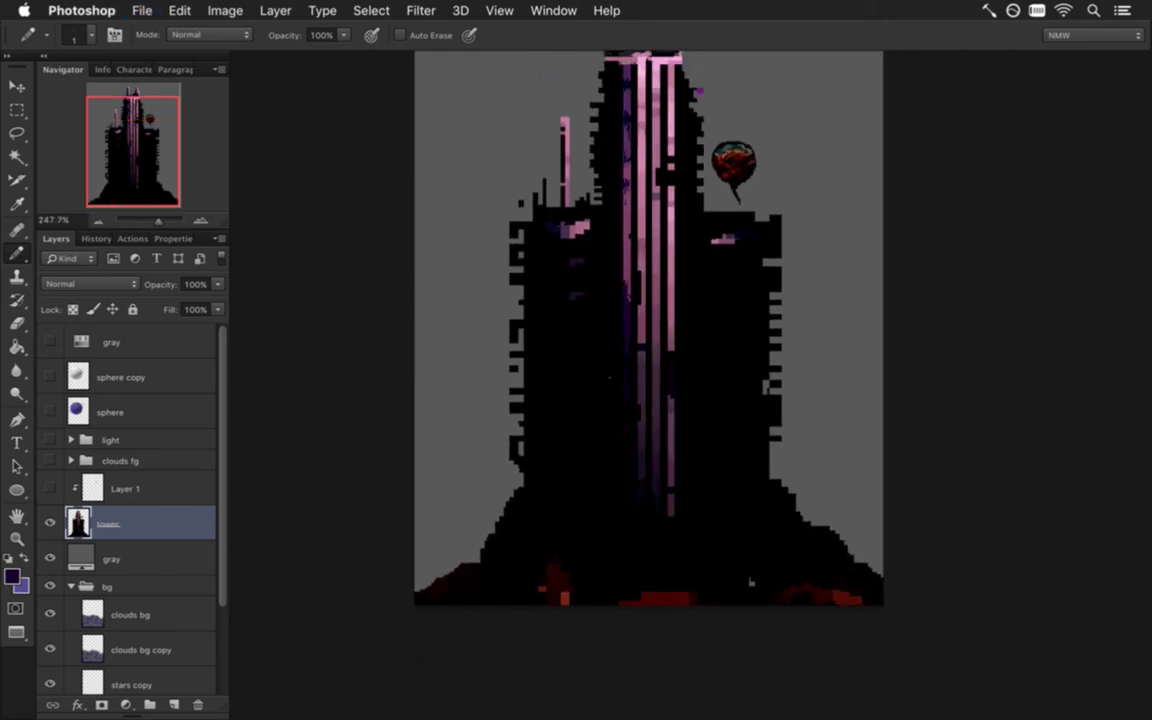
drag(673, 207, 648, 272)
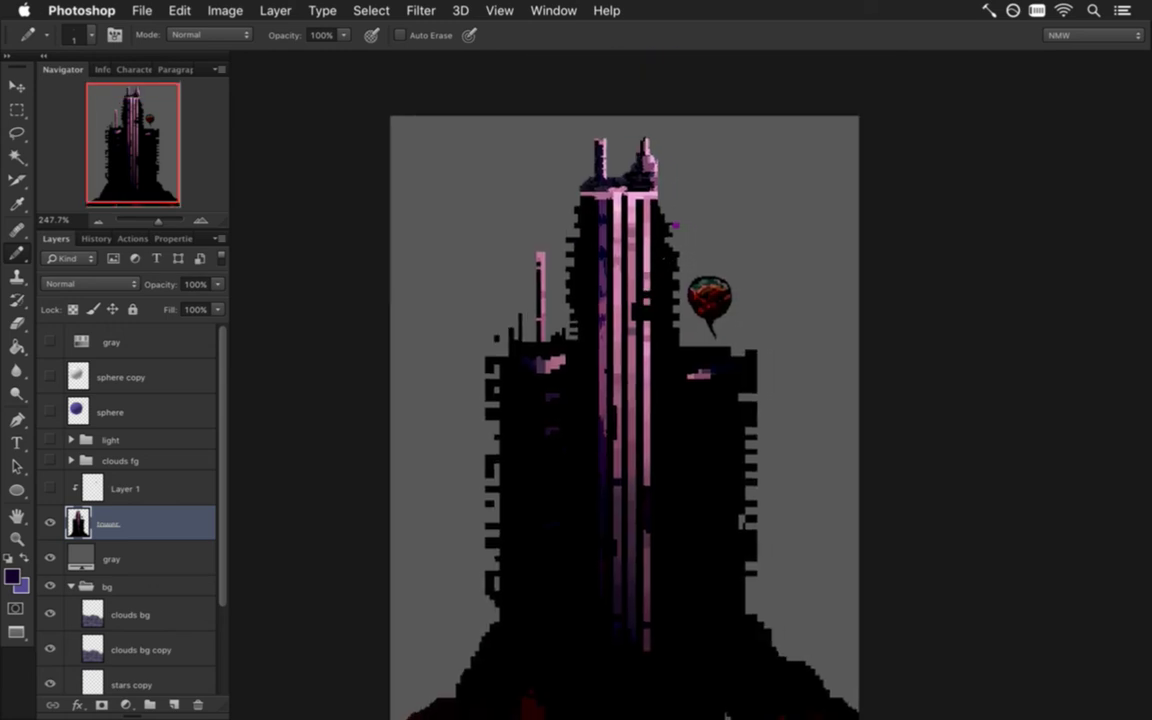
scroll(689, 255, up, 10)
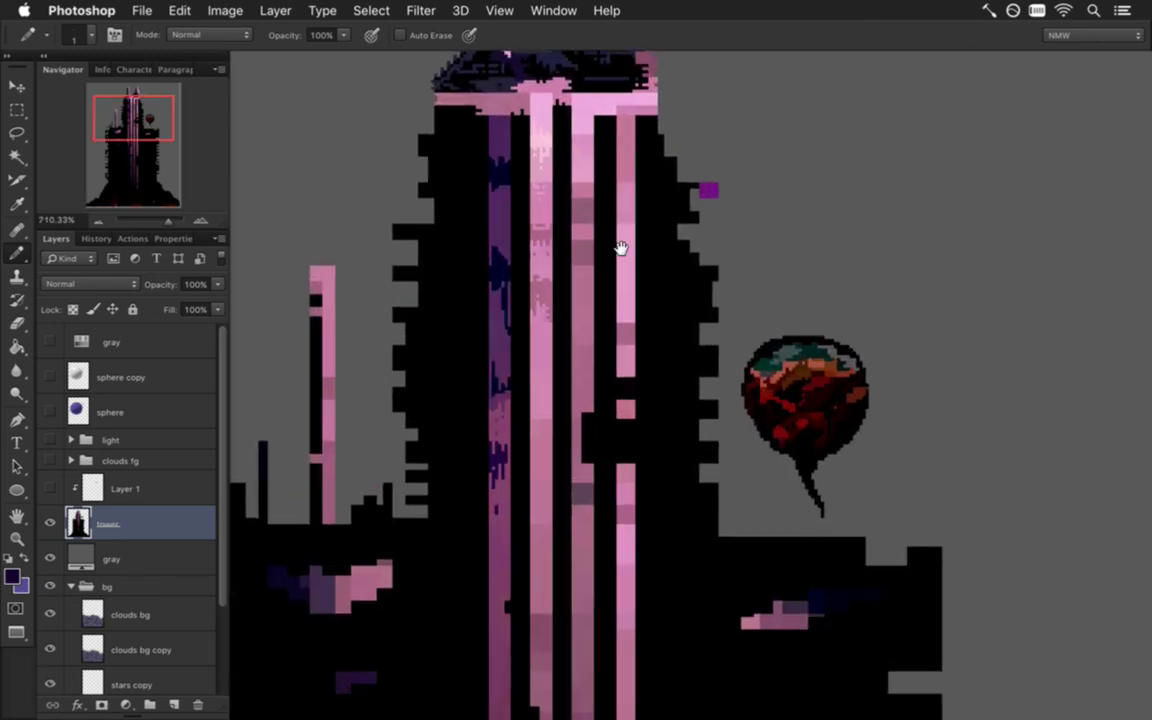
scroll(620, 247, up, 5)
scroll(630, 298, up, 9)
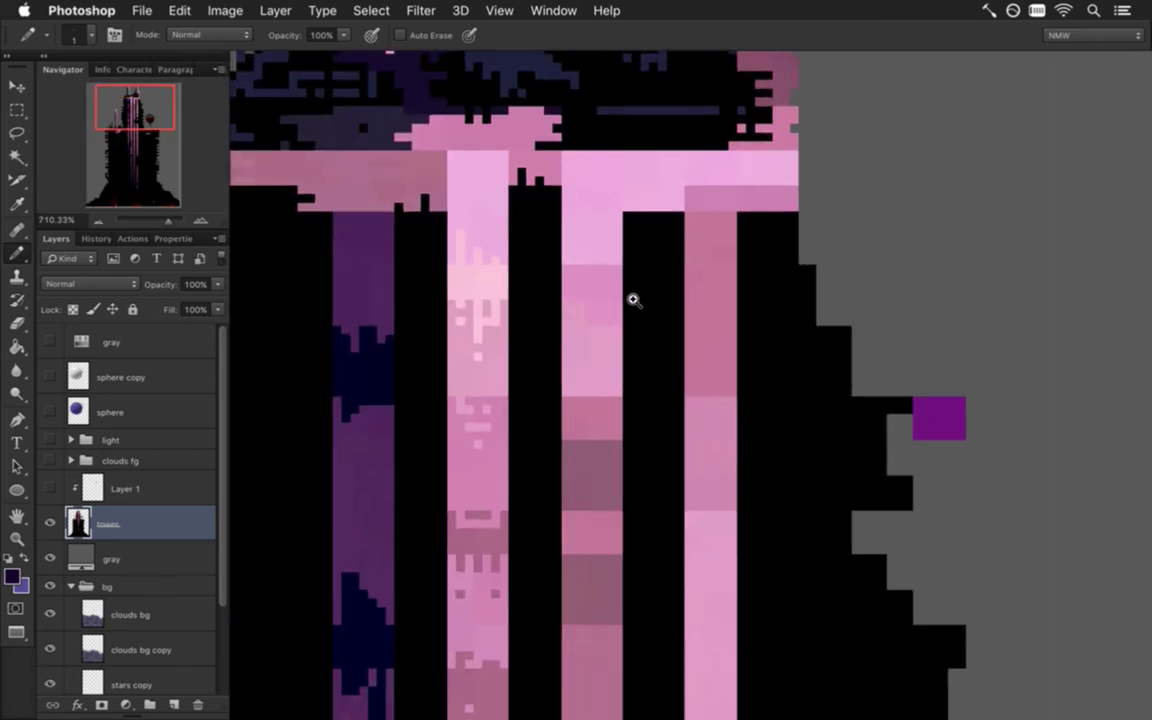
key(i)
alt+click(375, 205)
click(352, 226)
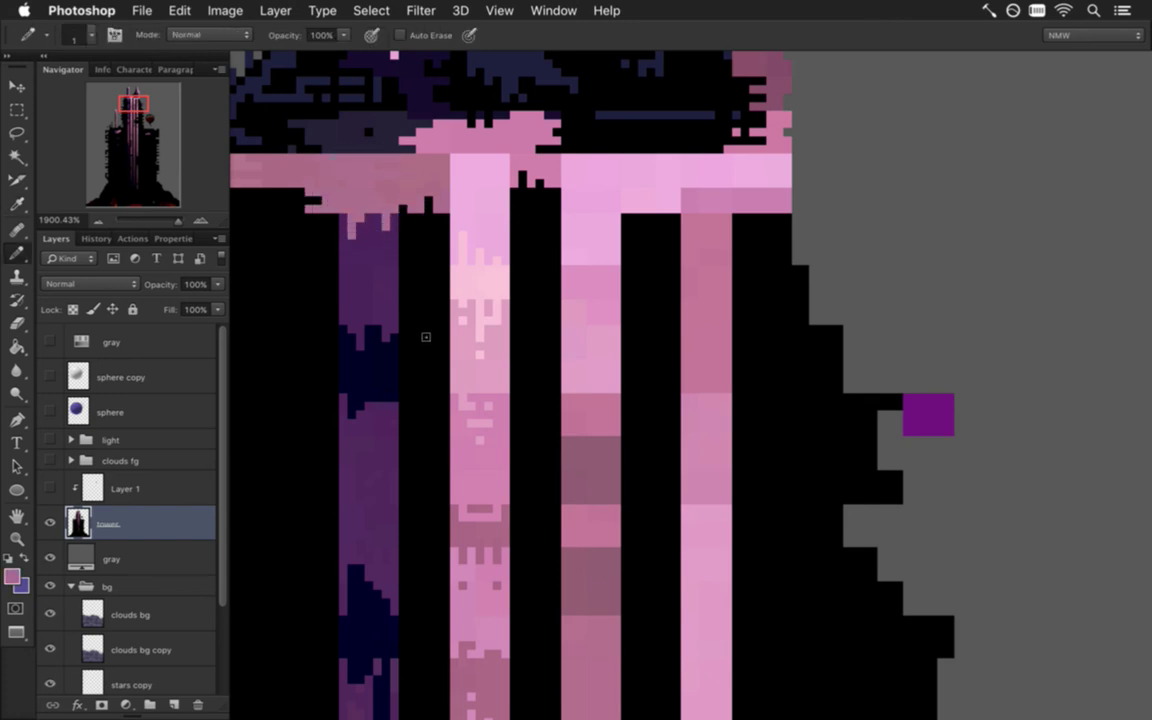
- Break up the joints of the pink band above the black gaps and pink stripes with jagged pixels in sampled pinks
key(i)
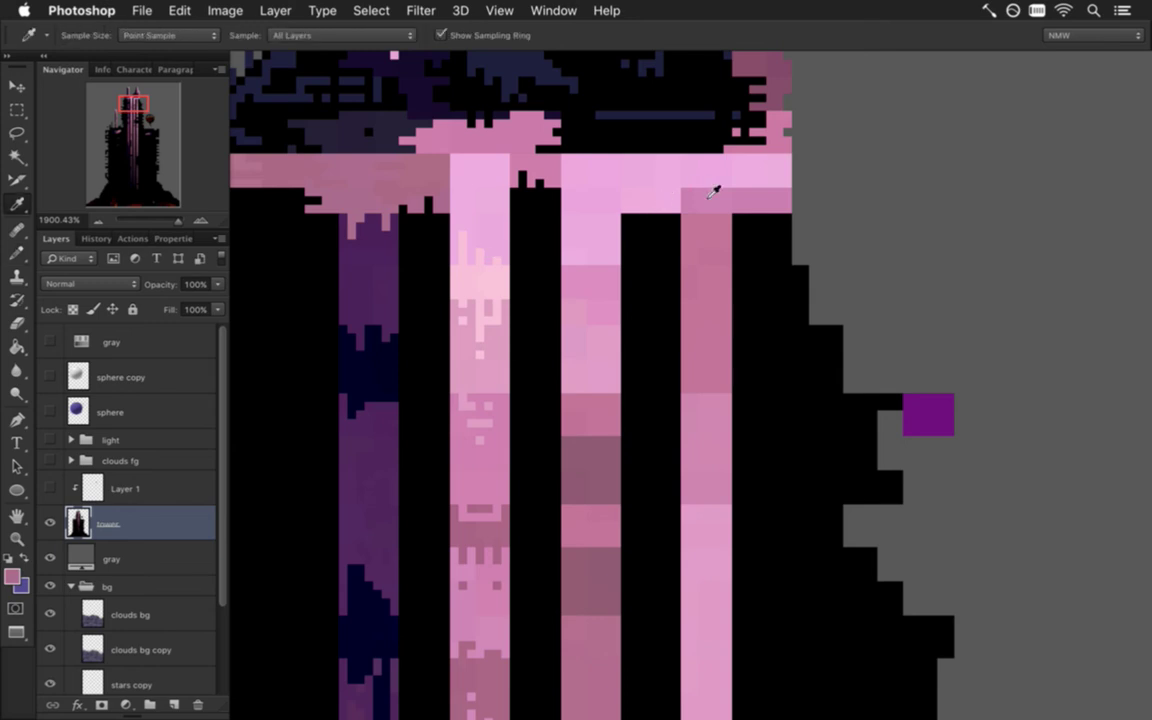
click(550, 142)
alt+super+click(542, 210)
click(528, 196)
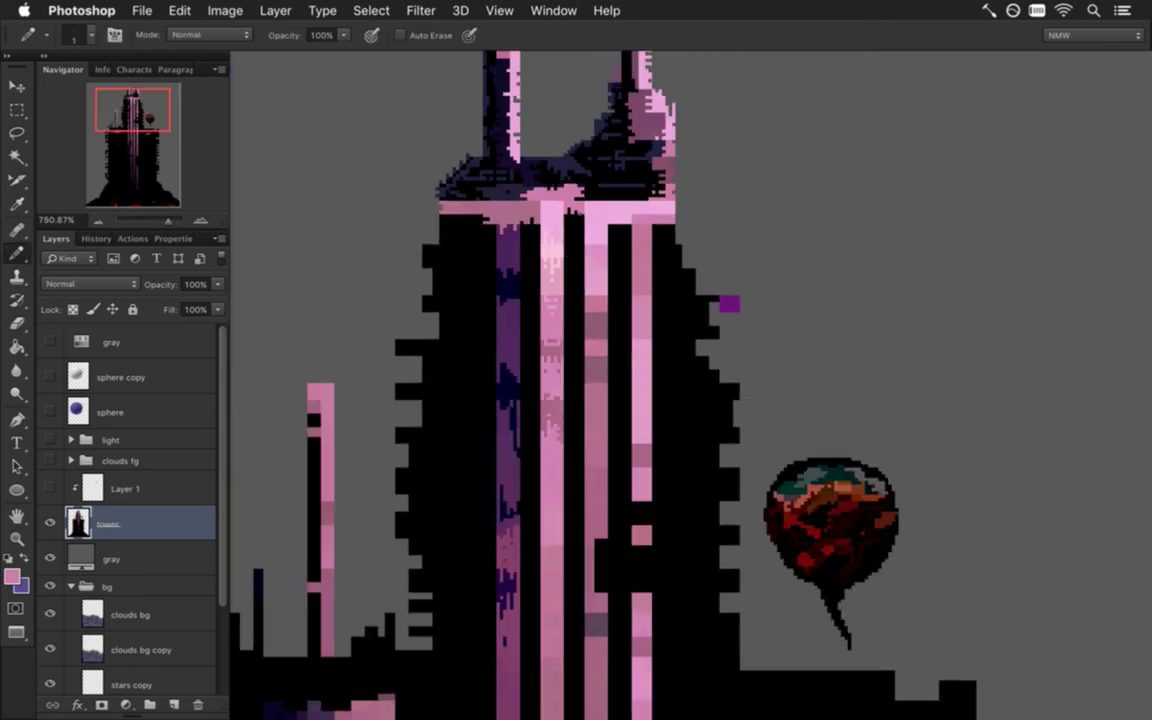
key(b)
key(i)
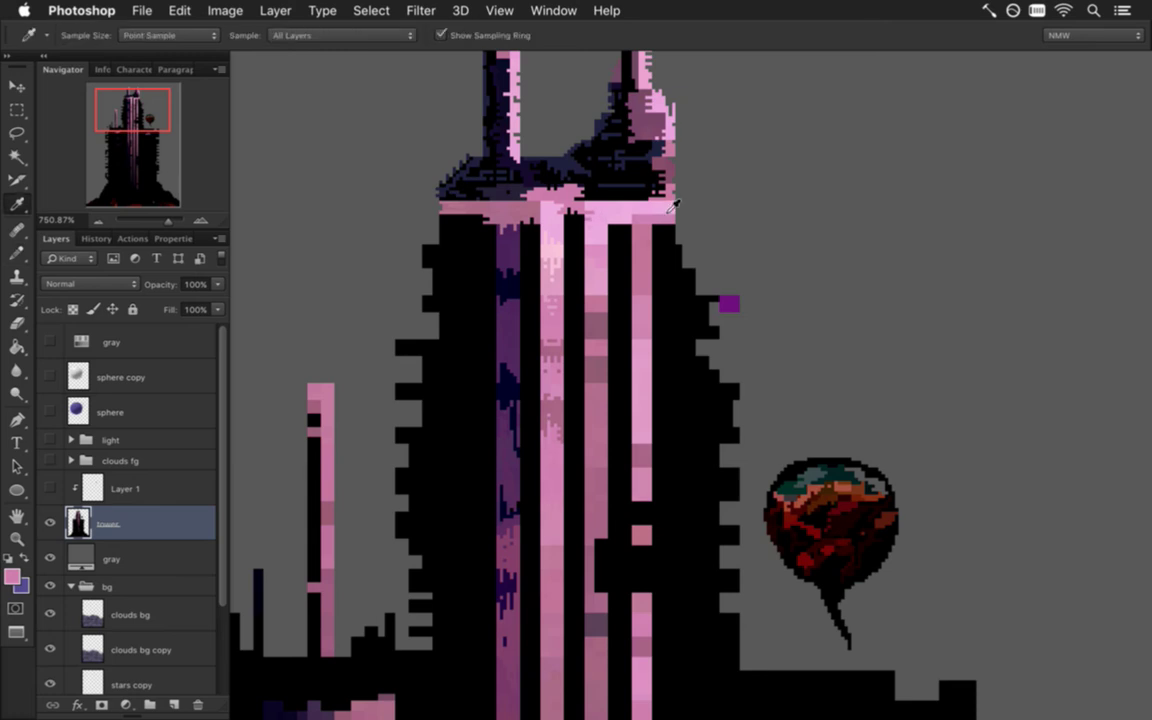
- Roughen the pink band's right end and the tower's upper right edge with sampled black pixels, erasing small notches
click(546, 189)
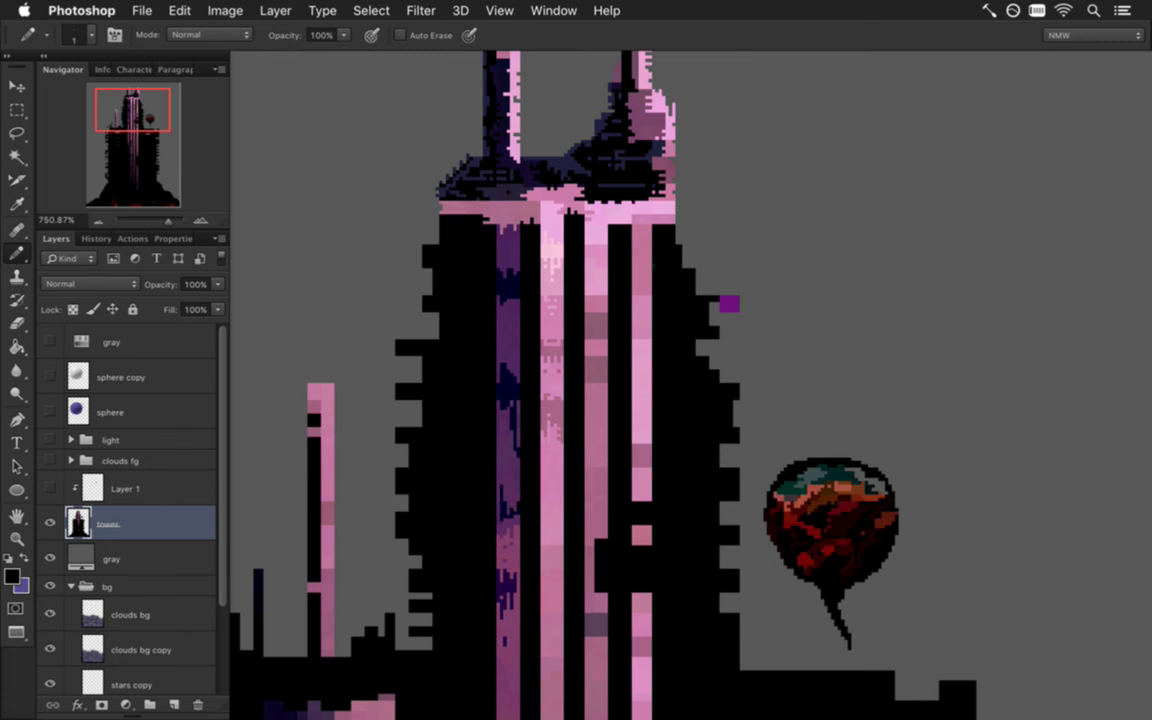
key(alt)
key(i)
key(e)
key(i)
key(e)
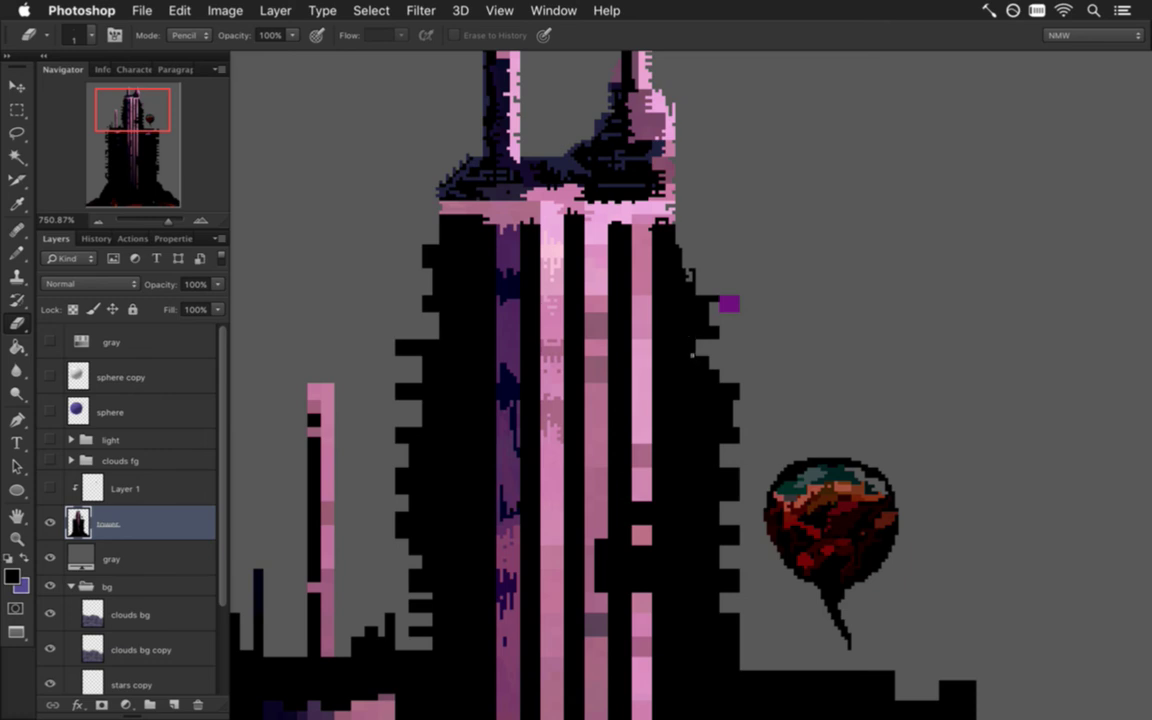
- Blend the upper color transition of the rightmost pink stripe with jagged pixels in sampled pinks
key(i)
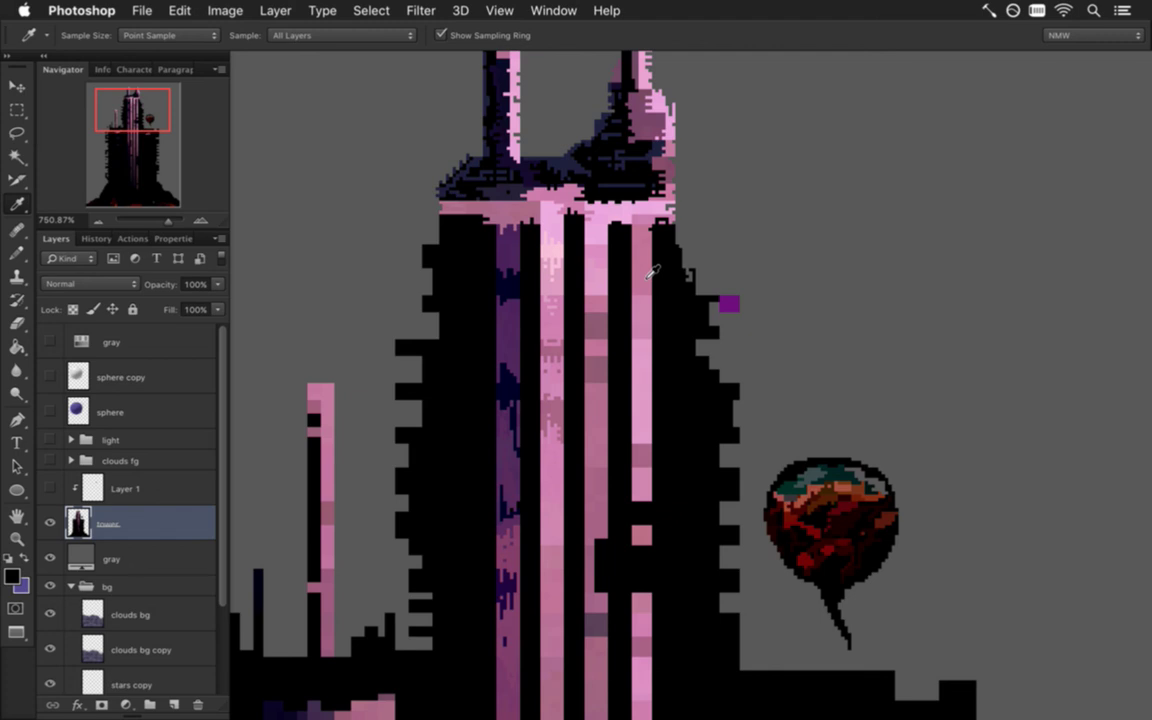
click(581, 235)
click(578, 220)
key(b)
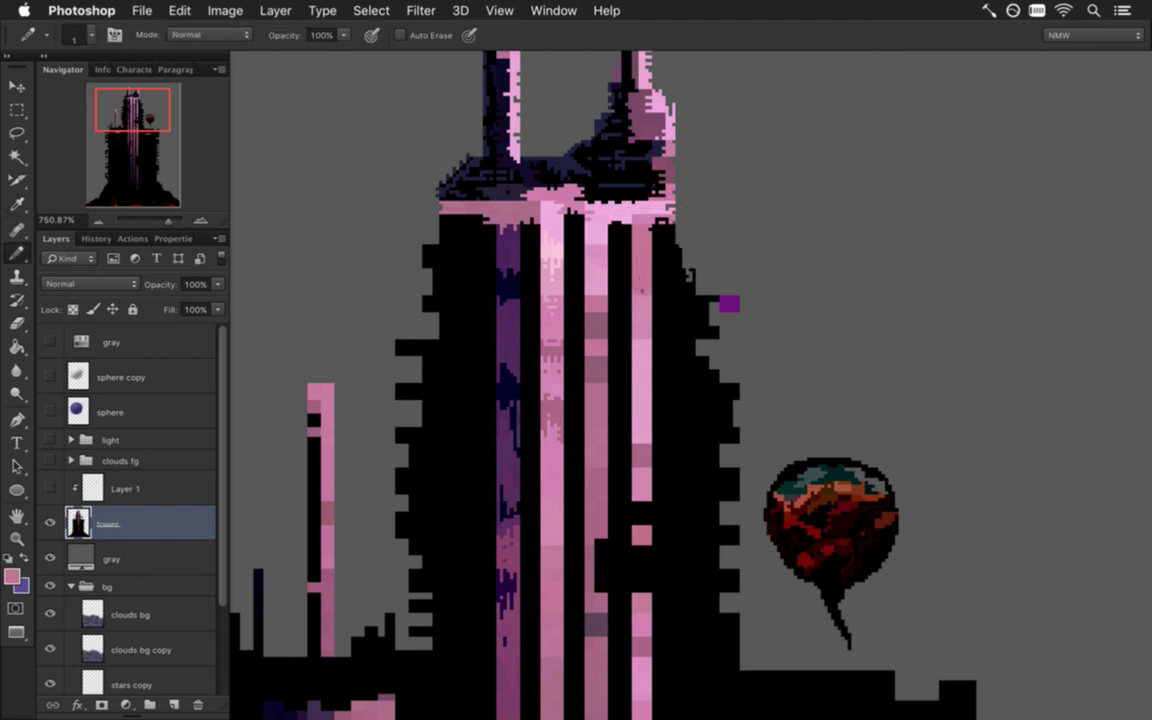
alt+click(581, 263)
- Show the clouds fg and light groups and hide the gray backdrop layer to preview the whole scene
key(super+0)
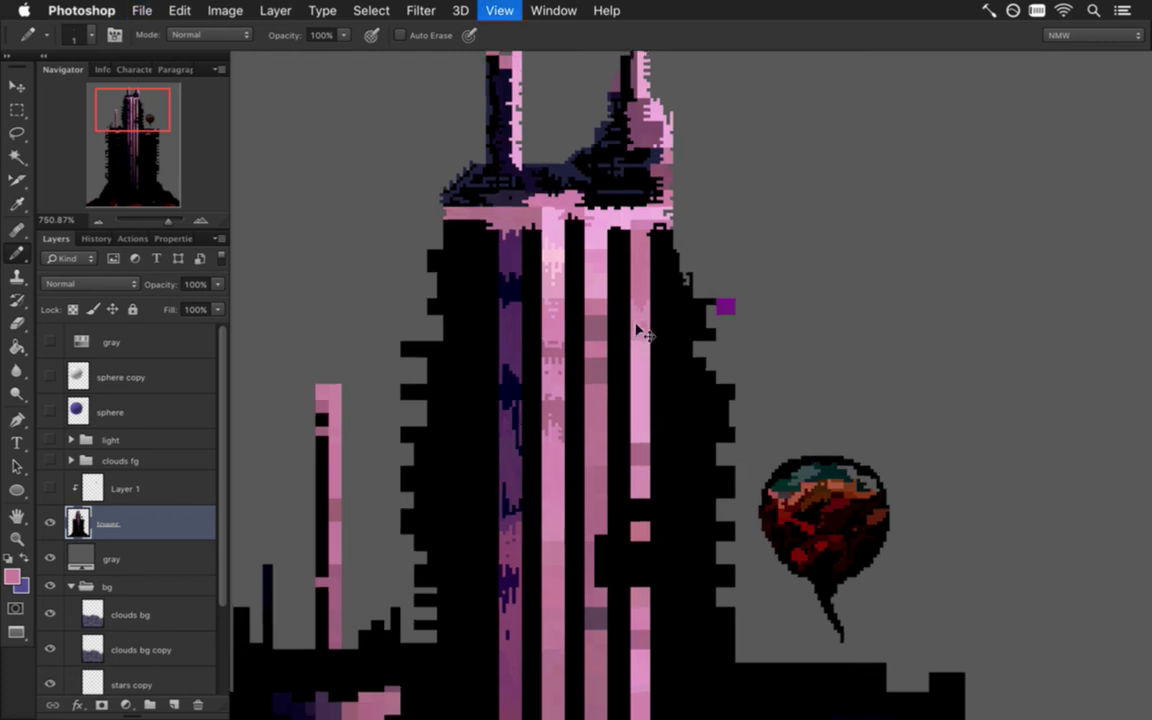
click(50, 460)
click(50, 440)
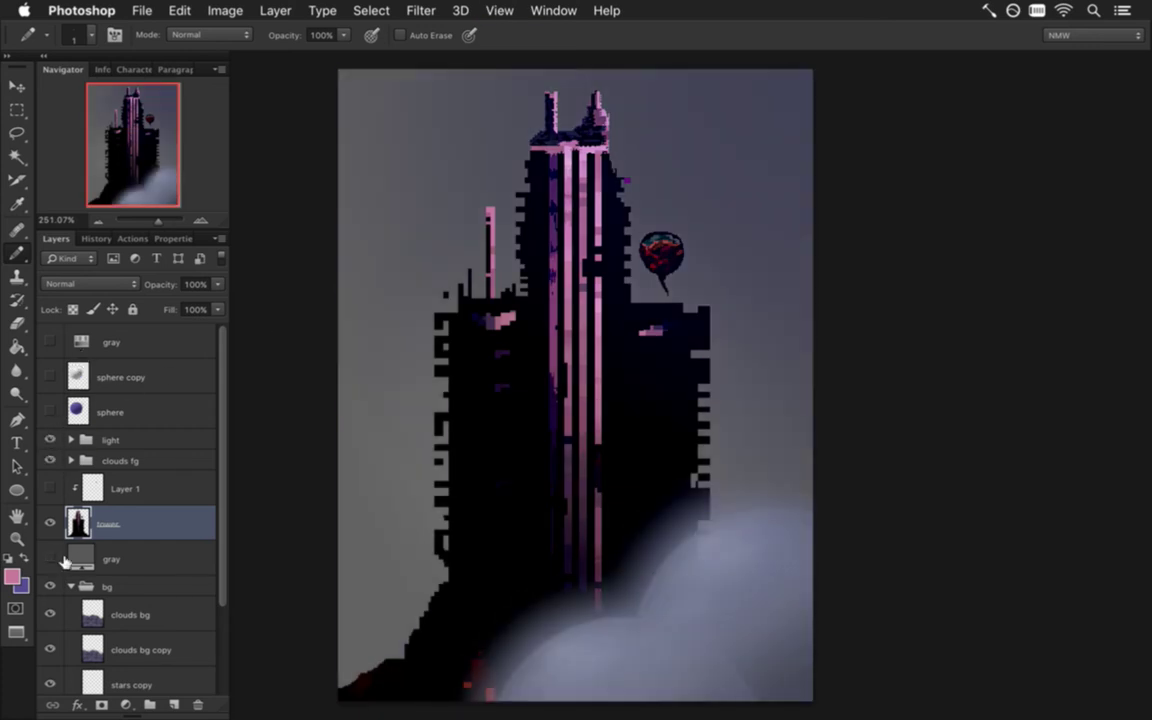
click(50, 558)
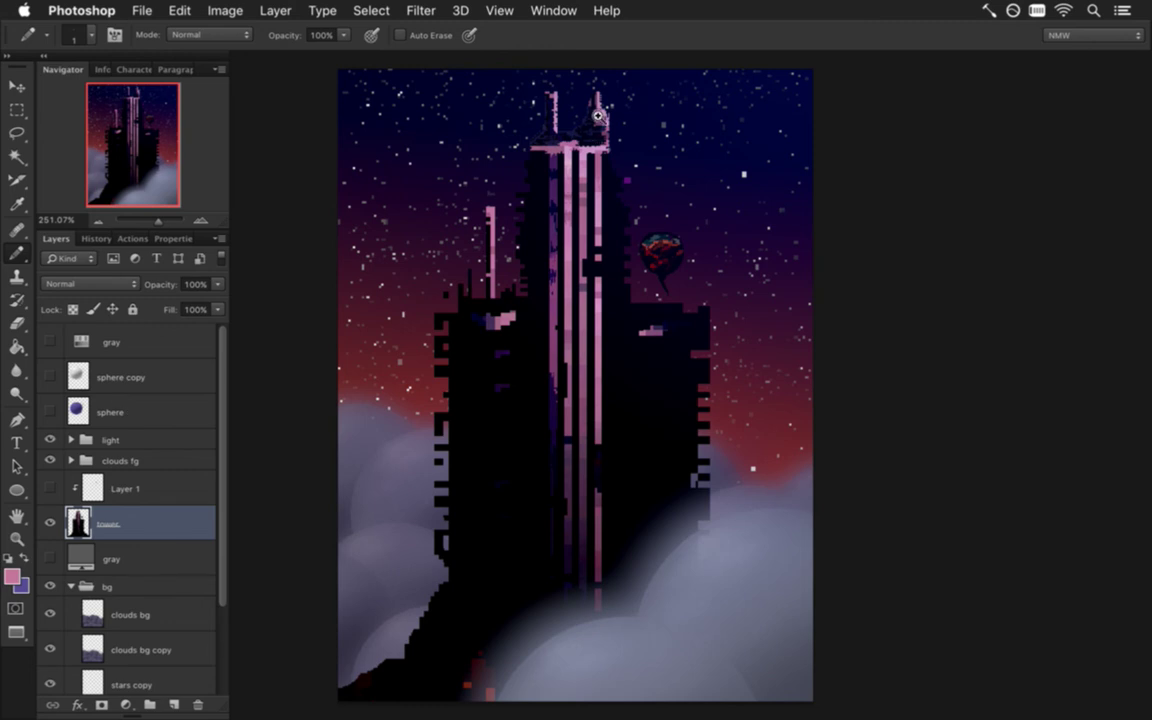
- Erase pixels along the right spire's pink edge to narrow its tip
scroll(593, 116, up, 10)
drag(604, 165, 714, 355)
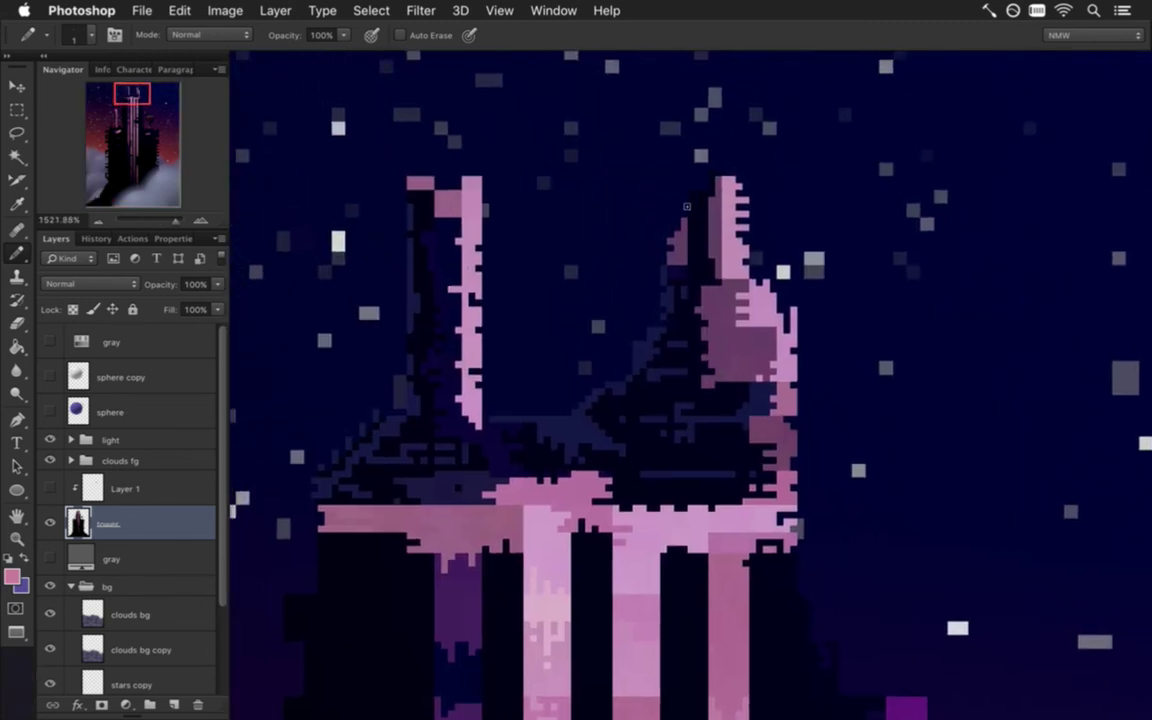
key(e)
drag(741, 199, 740, 183)
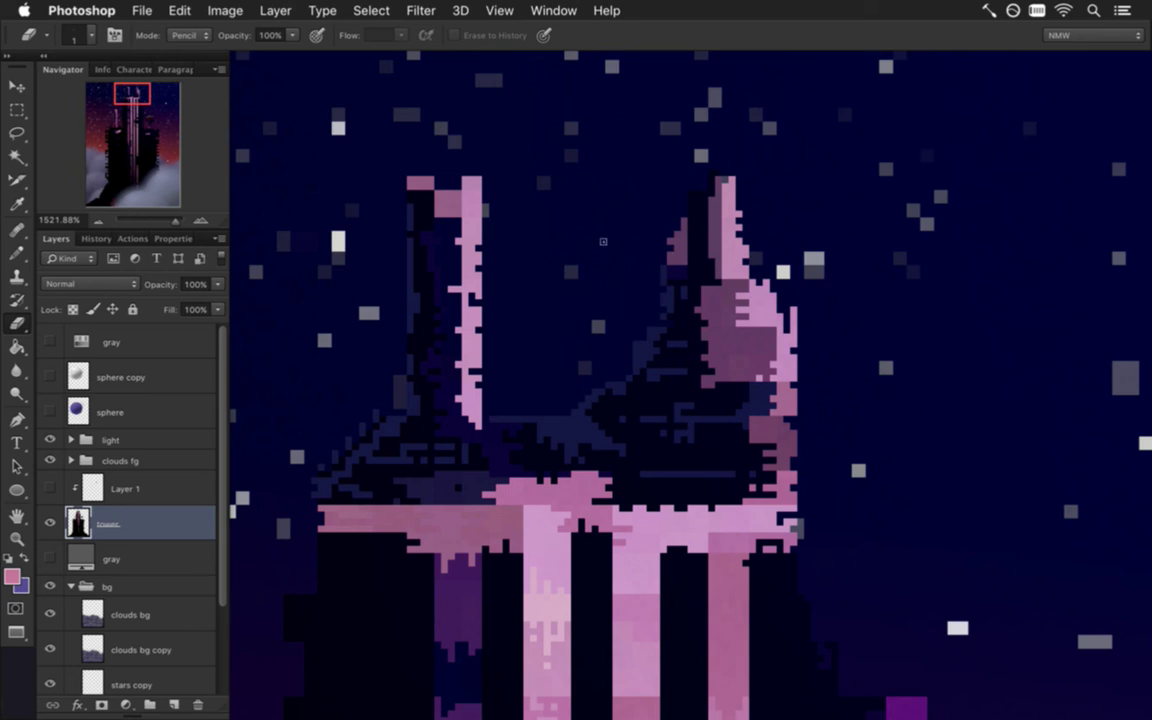
- Try to paint sampled pink pixels beside the left spire's top crossbar, undoing the last two strokes
key(i)
click(443, 194)
key(b)
click(430, 206)
key(super+z)
key(super+z)
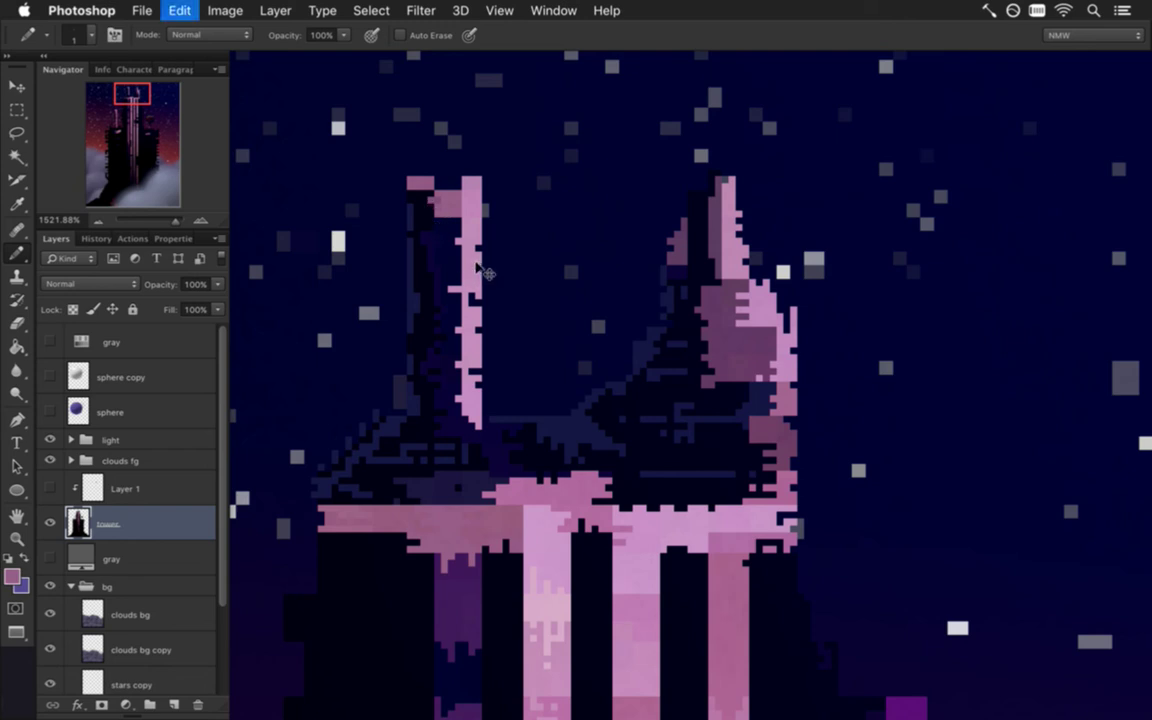
- Try to select and move a small block of pixels beside the left spire's pink crossbar
key(m)
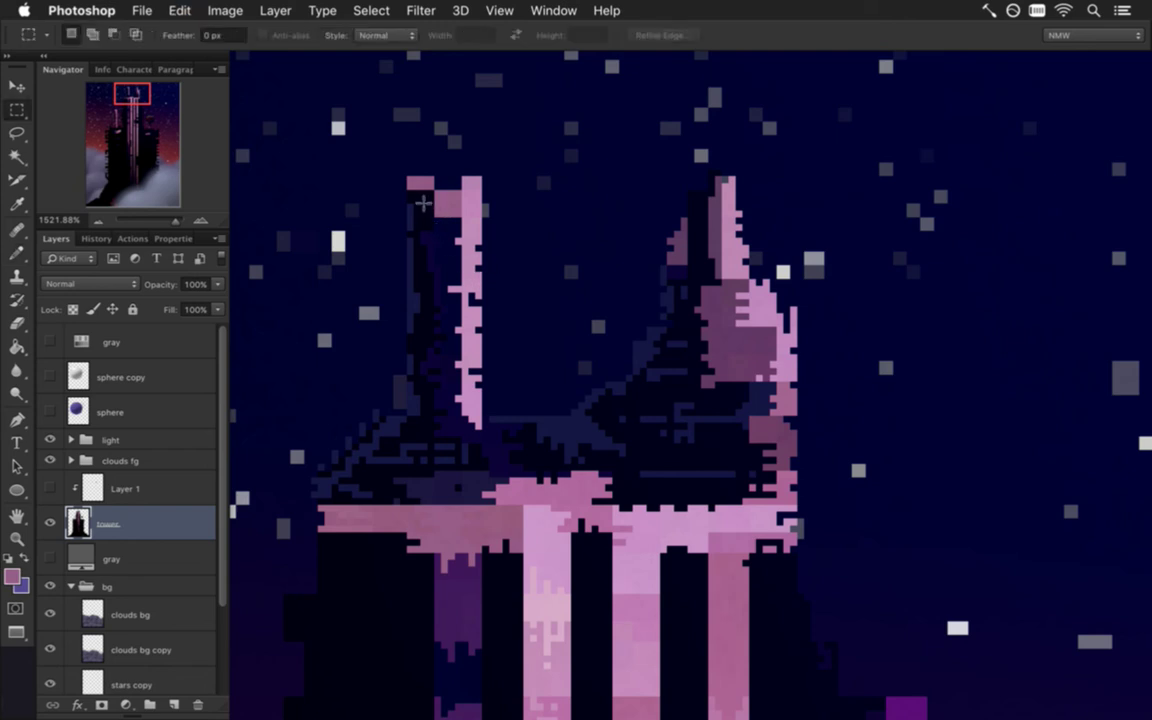
drag(421, 197, 432, 210)
key(v)
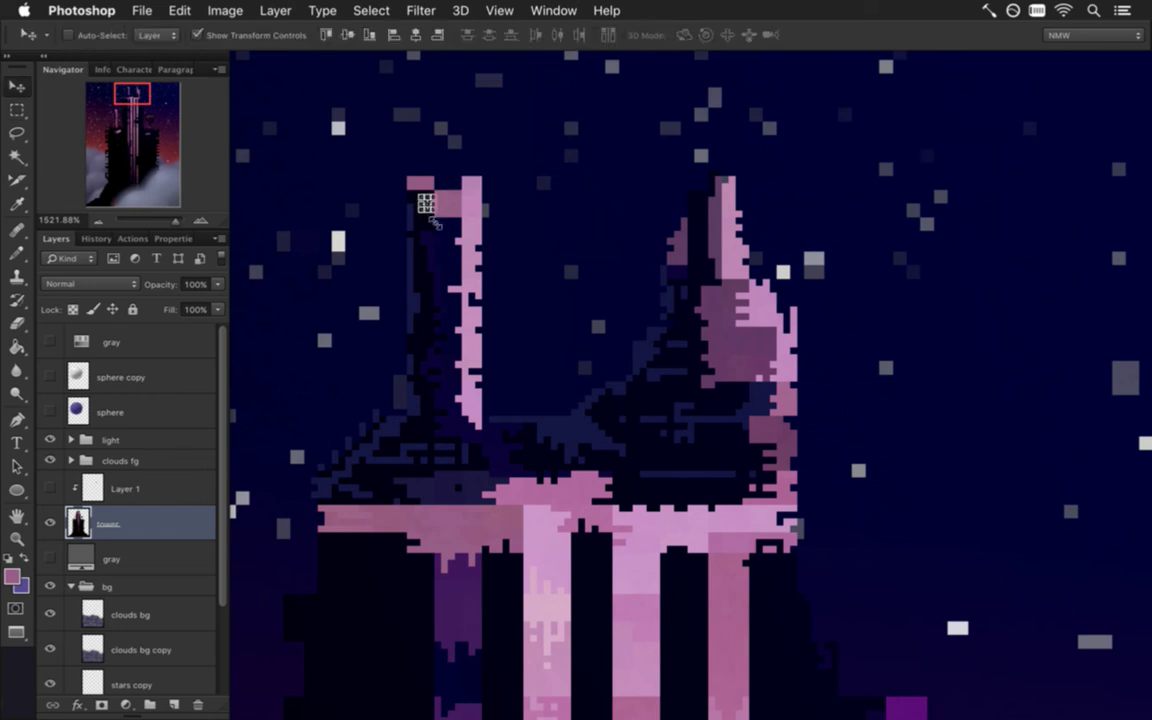
key(m)
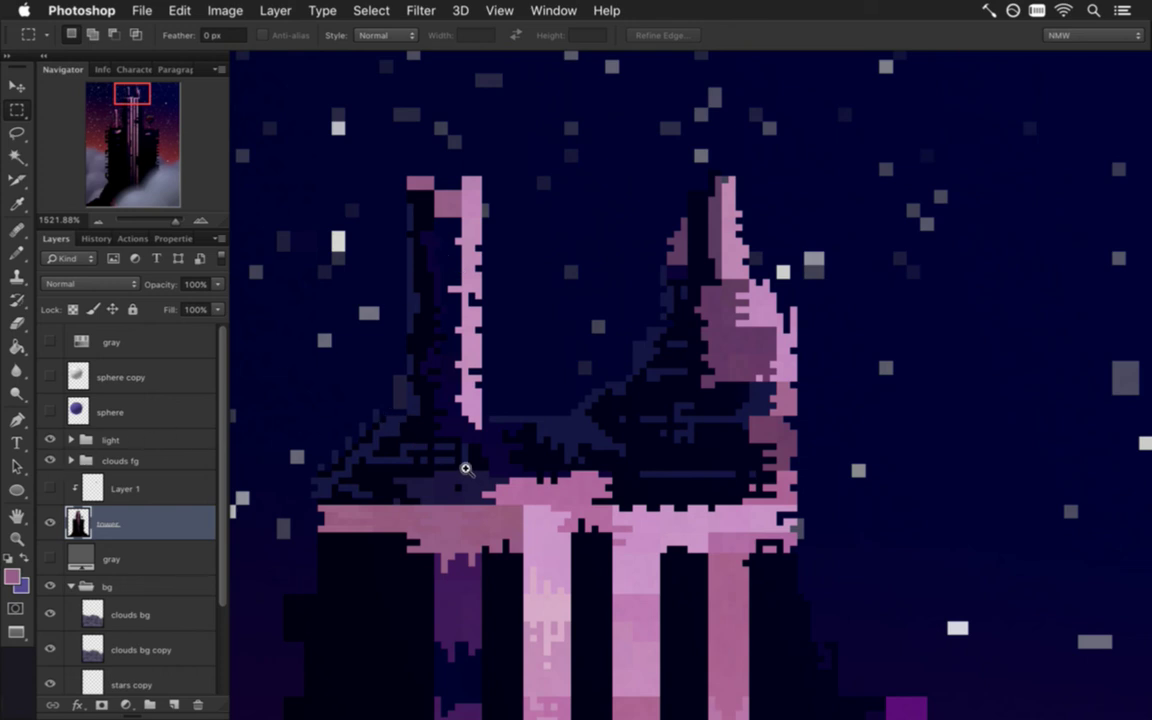
- Hide the light and clouds fg groups so the spires show their unshaded colors
key(super+0)
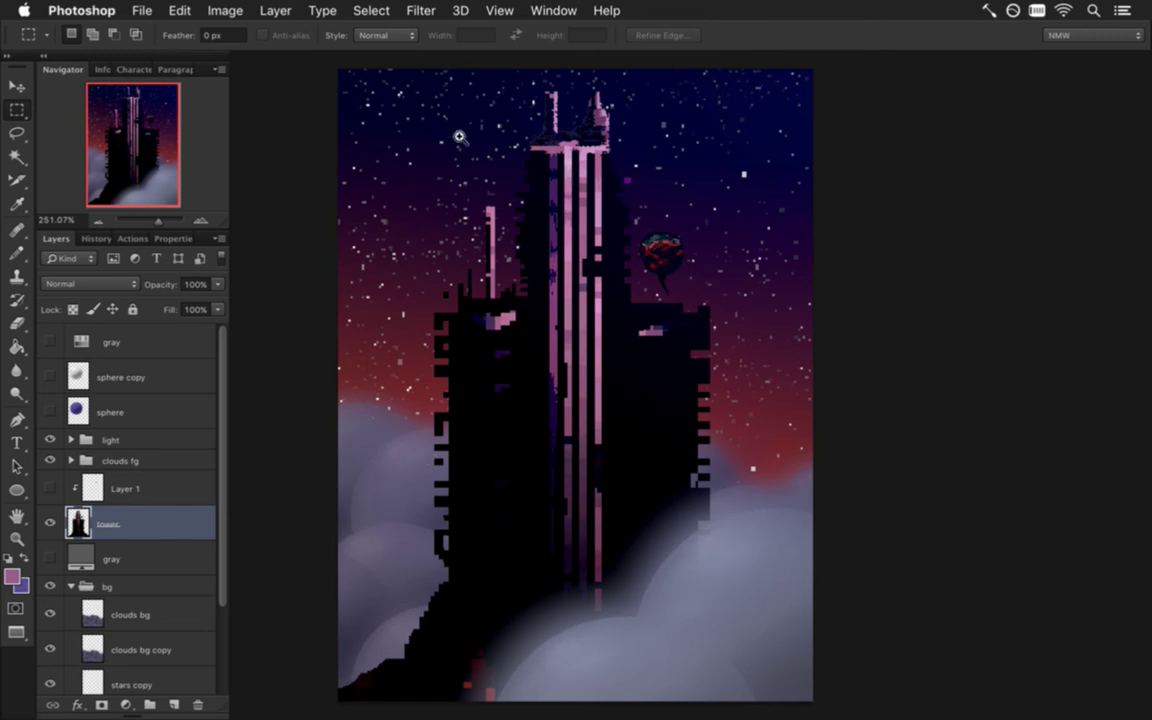
drag(549, 121, 589, 257)
key(i)
click(584, 136)
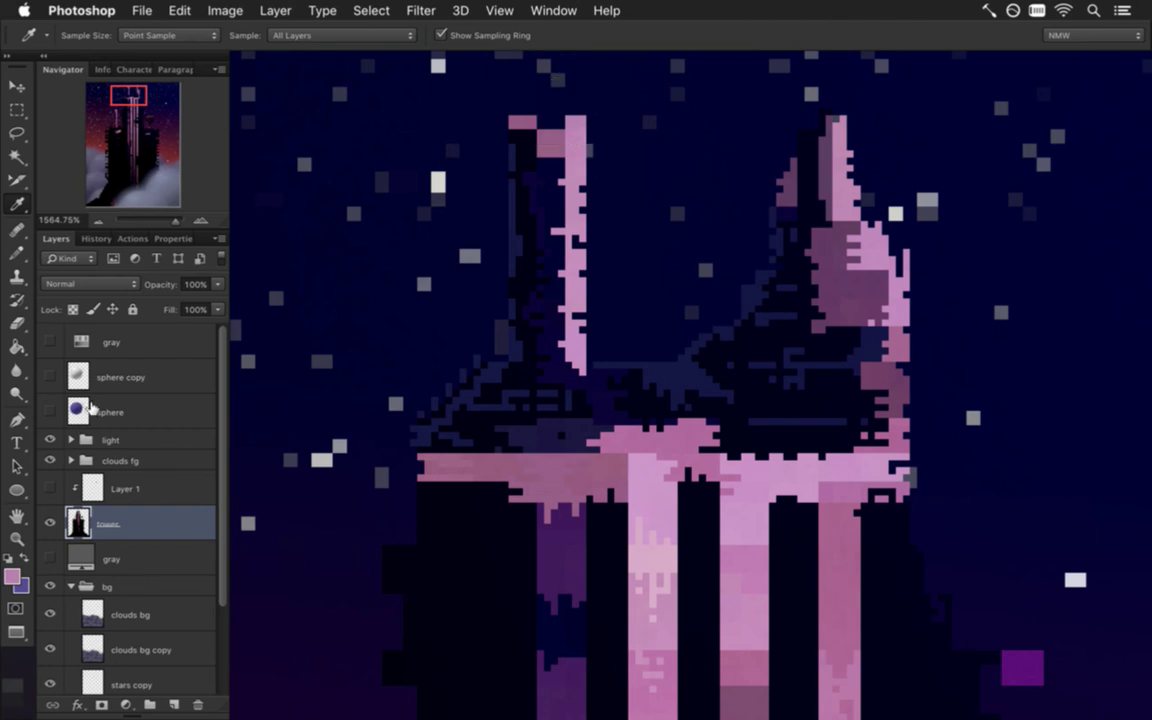
click(50, 440)
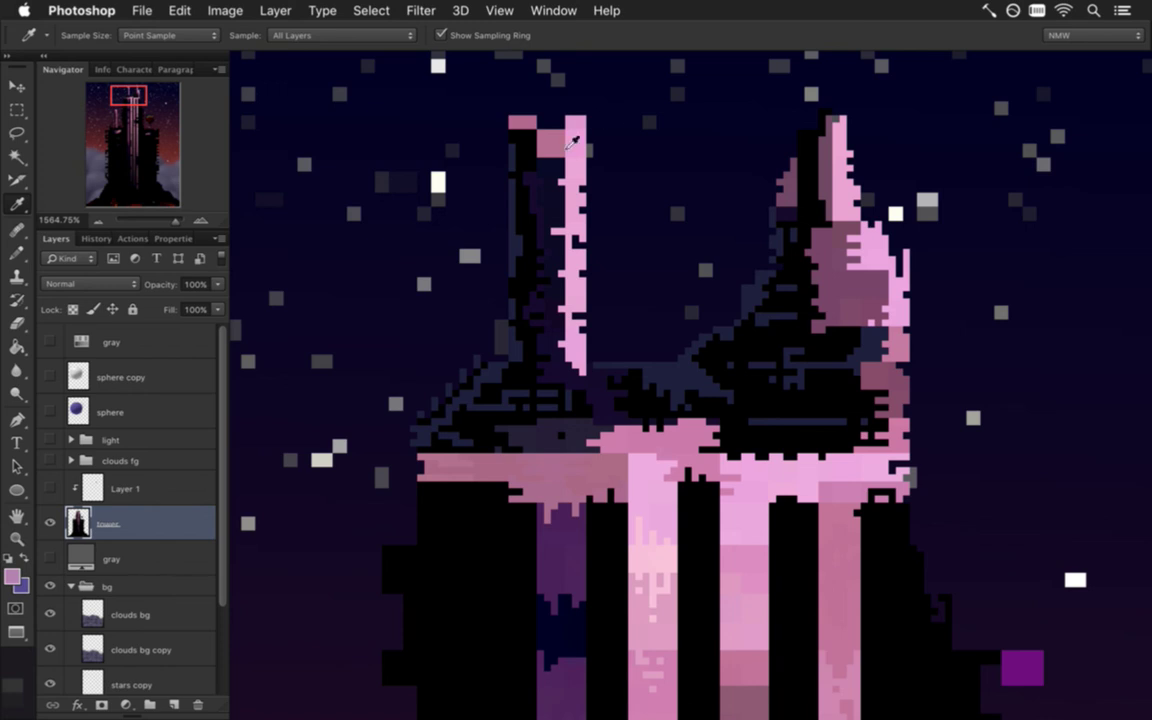
- Reshape the left spire's blocky pink crossbar into a jagged diagonal with sampled black and pink pixels, undoing two strokes along the way
click(530, 136)
key(b)
click(540, 147)
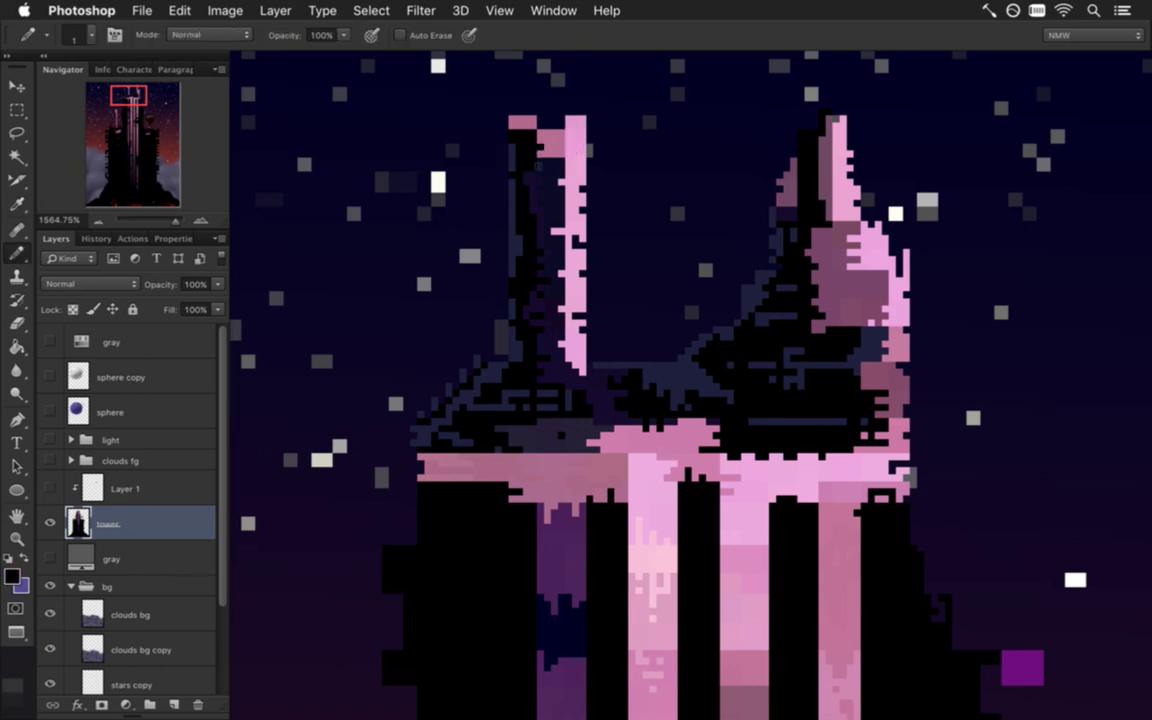
key(super+z)
key(super+z)
alt+click(548, 214)
click(554, 171)
alt+click(553, 130)
alt+click(524, 140)
alt+click(532, 117)
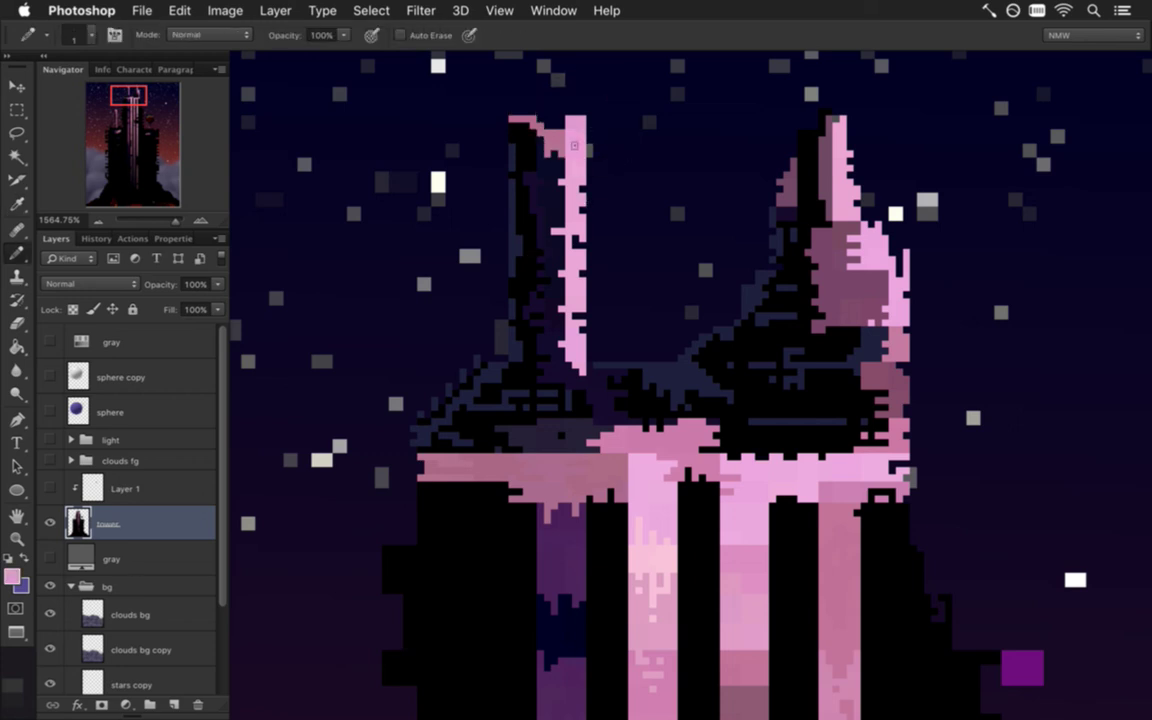
- Refine the left spire's crossbar and bright pink edge with sampled light pink and dark pixels
alt+click(571, 147)
key(i)
click(528, 136)
key(b)
scroll(586, 256, down, 1)
scroll(586, 256, down, 4)
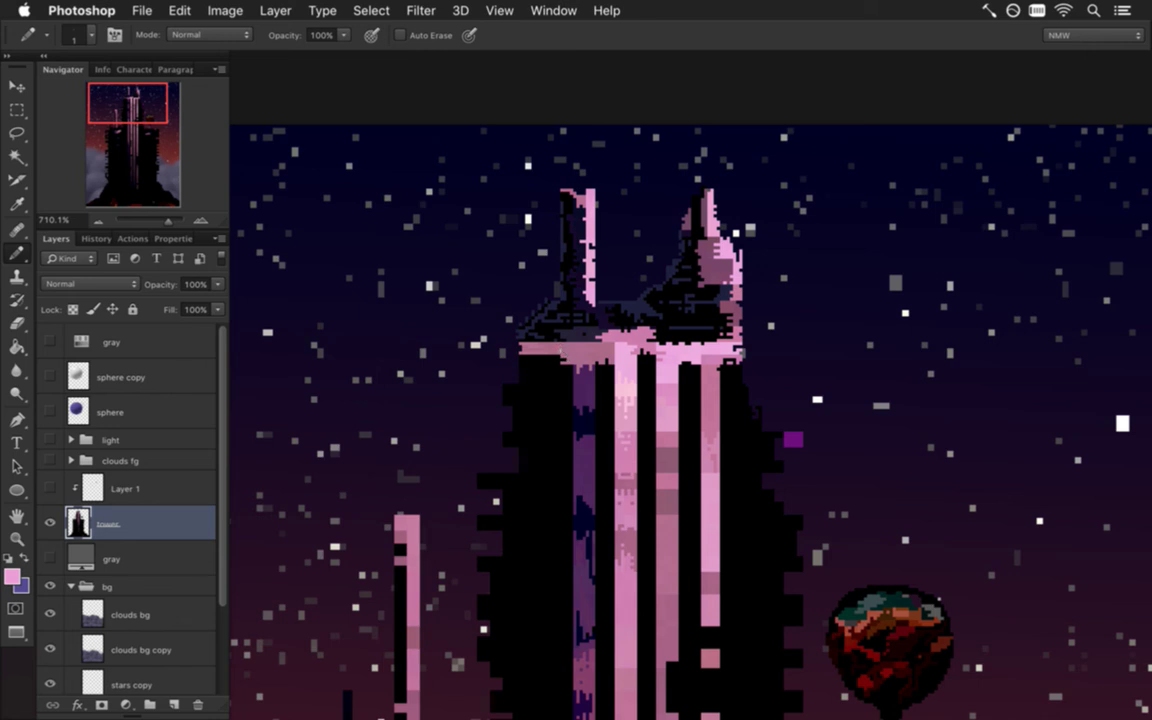
- Roughen the right spire's mauve patch and pink highlight with sampled mauve and pink pixels, undoing two strokes along the way
scroll(716, 264, up, 4)
key(alt)
alt+click(716, 262)
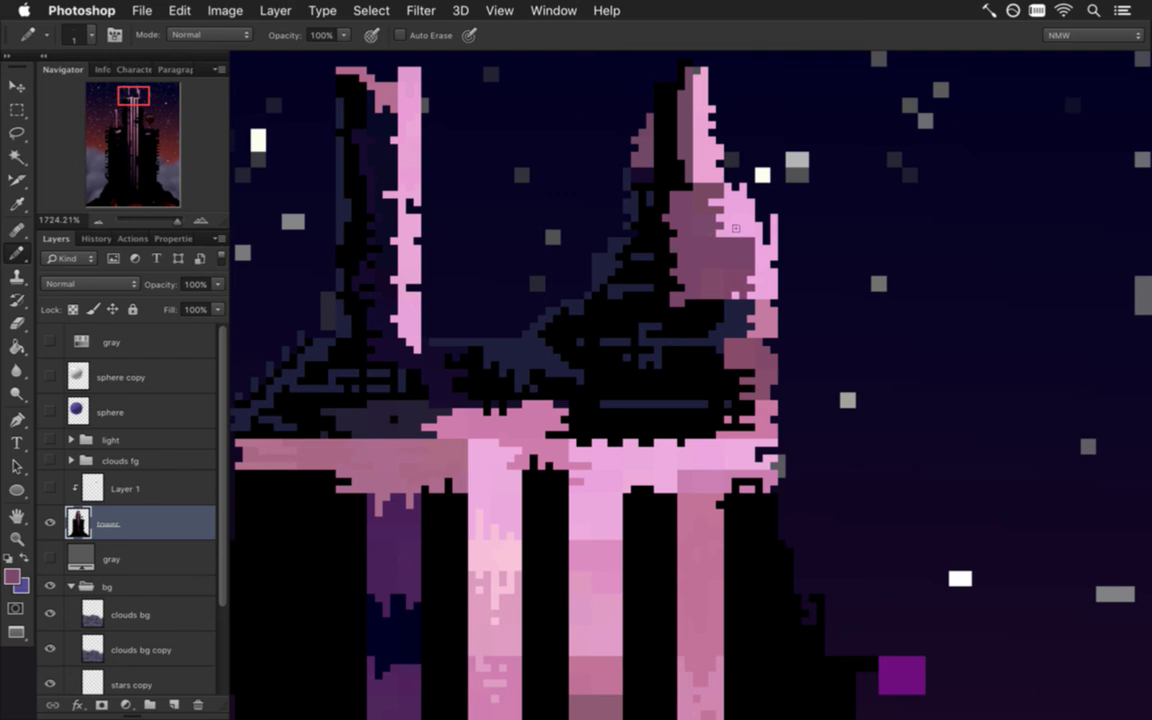
alt+click(745, 215)
alt+click(695, 289)
key(super+z)
key(super+z)
alt+click(688, 328)
alt+click(681, 306)
drag(681, 306, 608, 292)
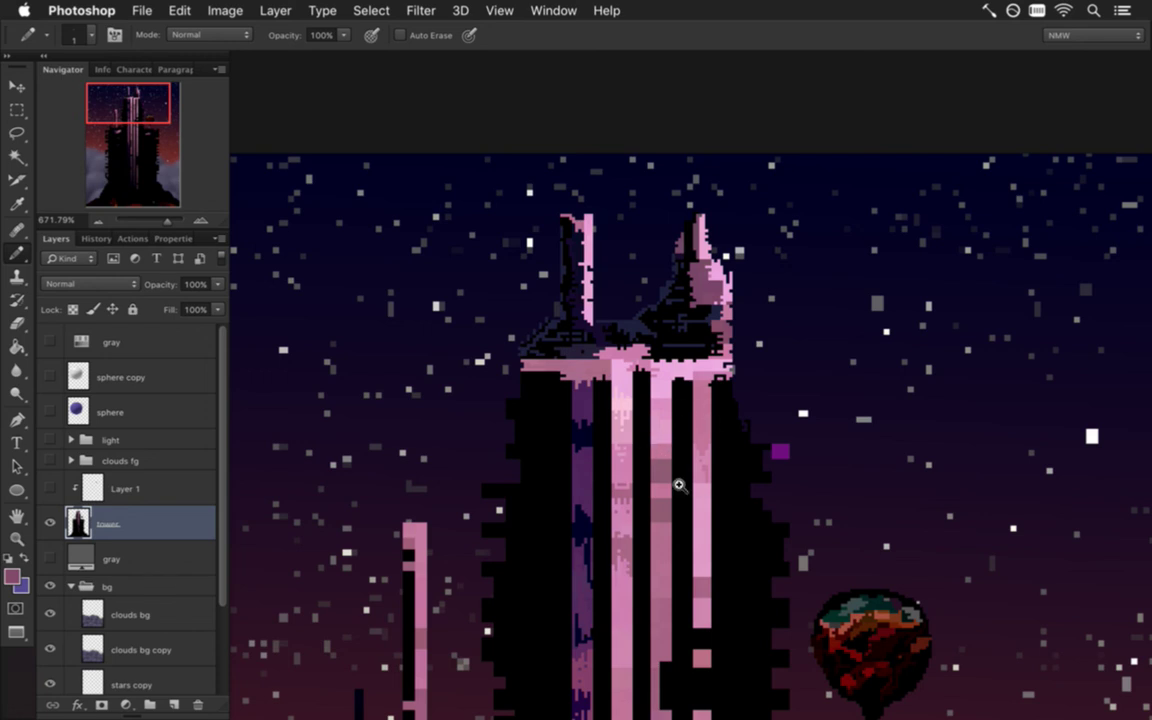
- Sample a pink from the upper part of the rightmost stripe
scroll(690, 486, down, 2)
drag(713, 511, 700, 383)
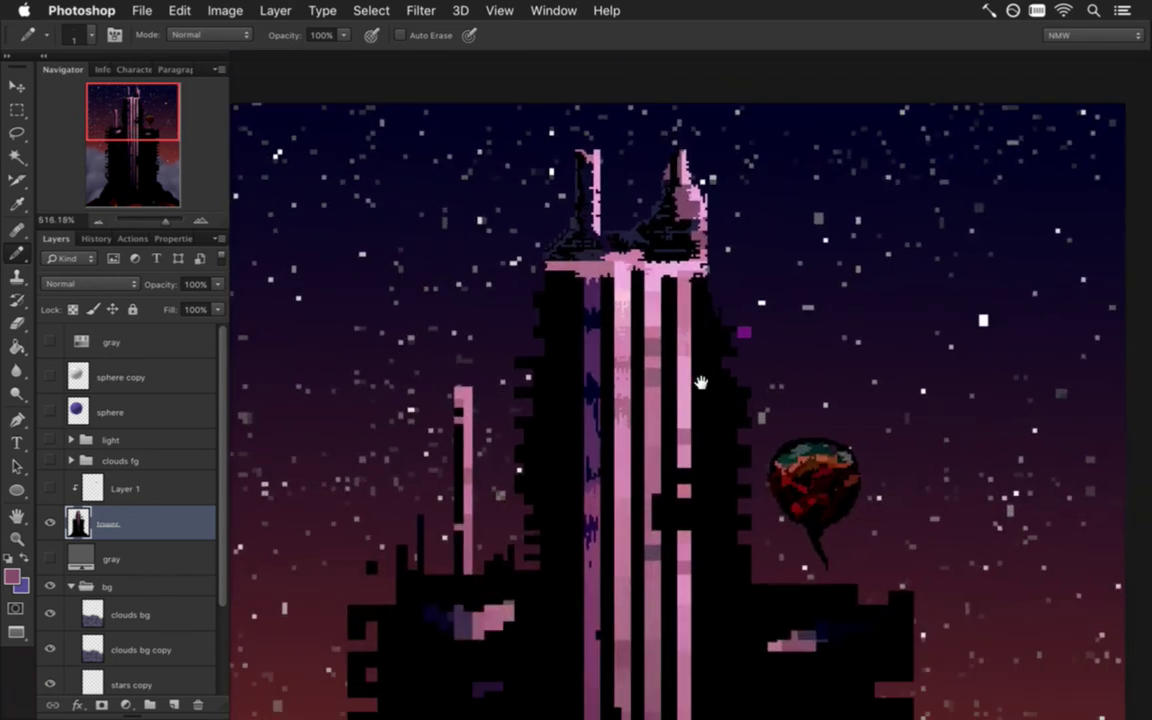
scroll(704, 417, down, 3)
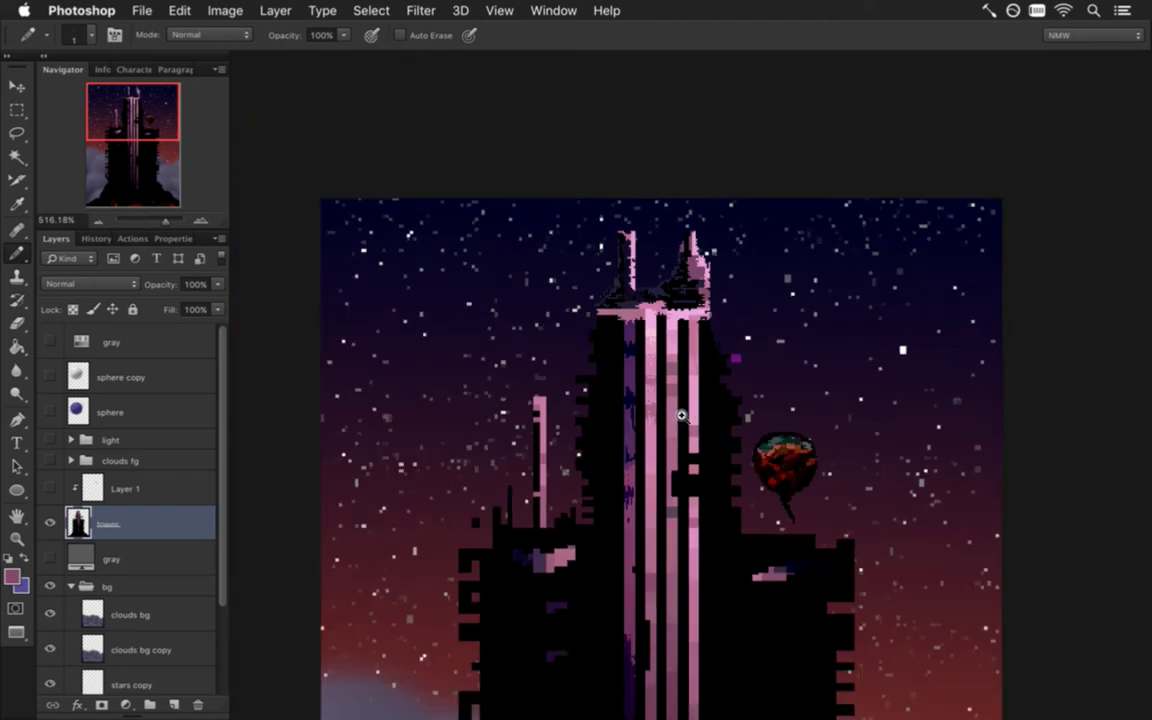
drag(727, 443, 702, 321)
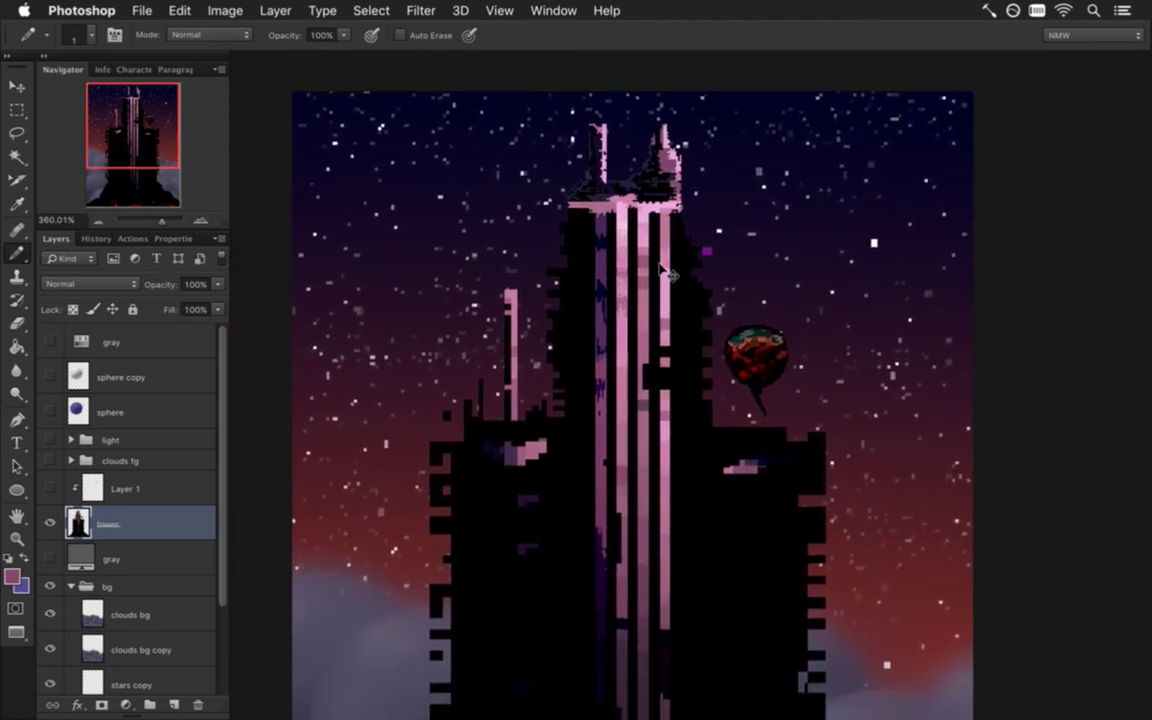
key(i)
click(671, 262)
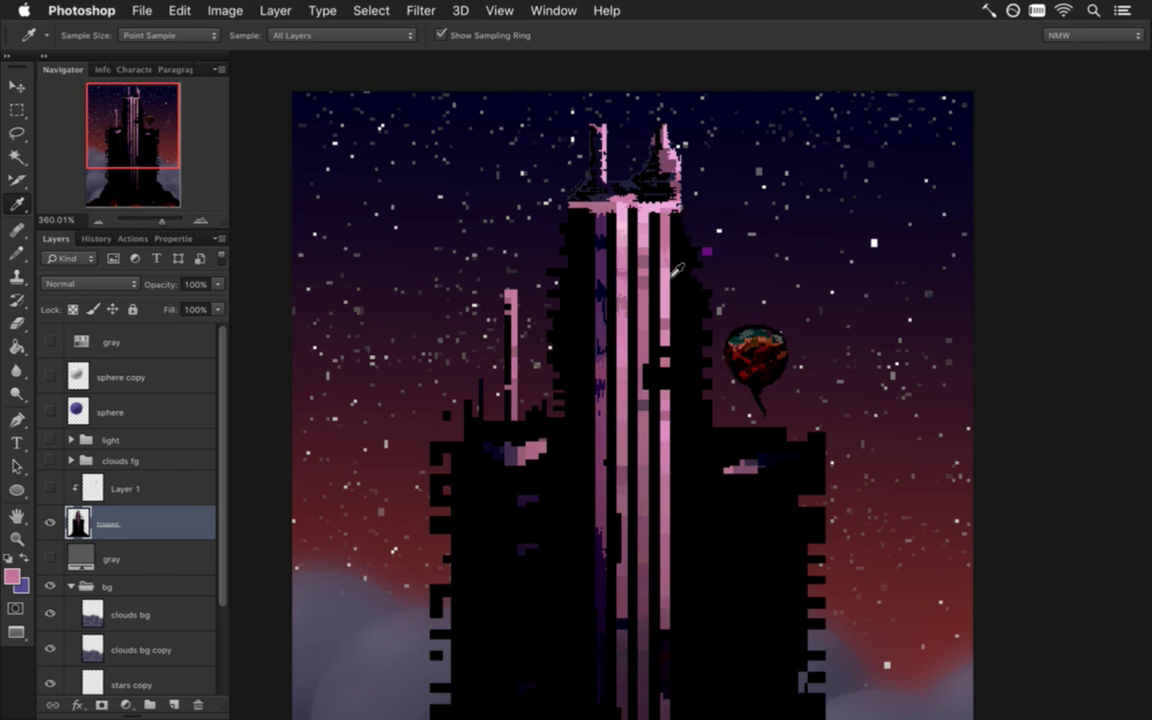
- Switch to the Vim session in iTerm2 and check the repository's Git status with the gs shell command
key(super+Tab)
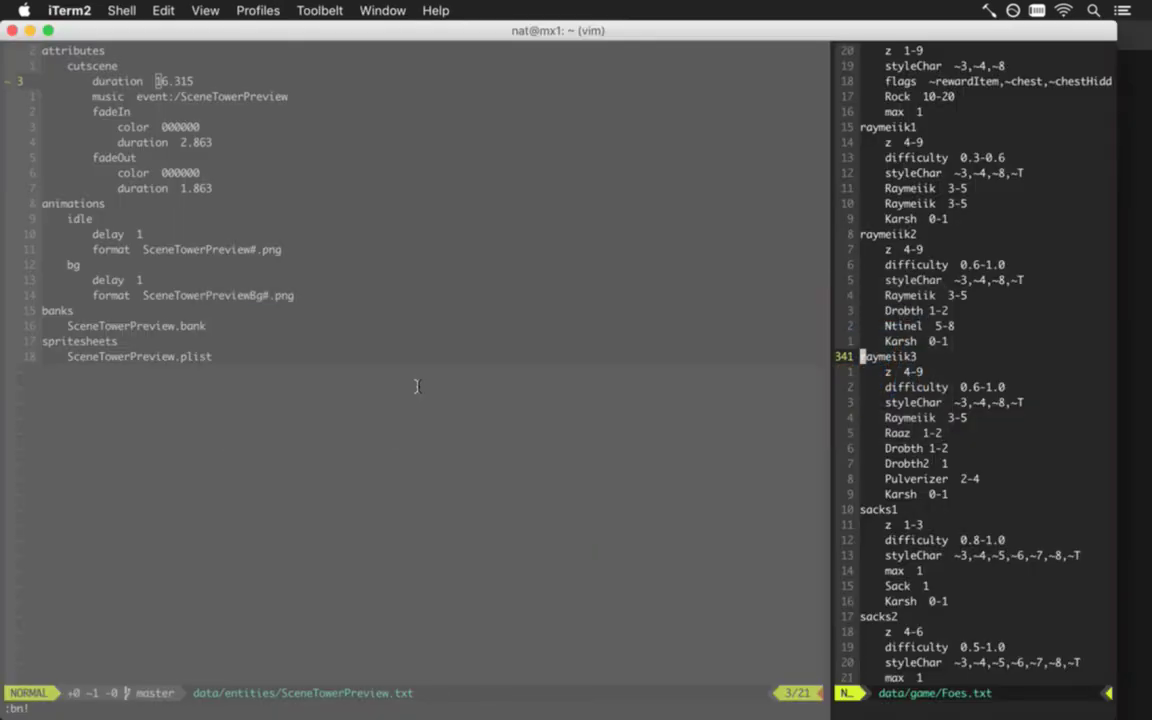
text(:!gs)
key(Return)
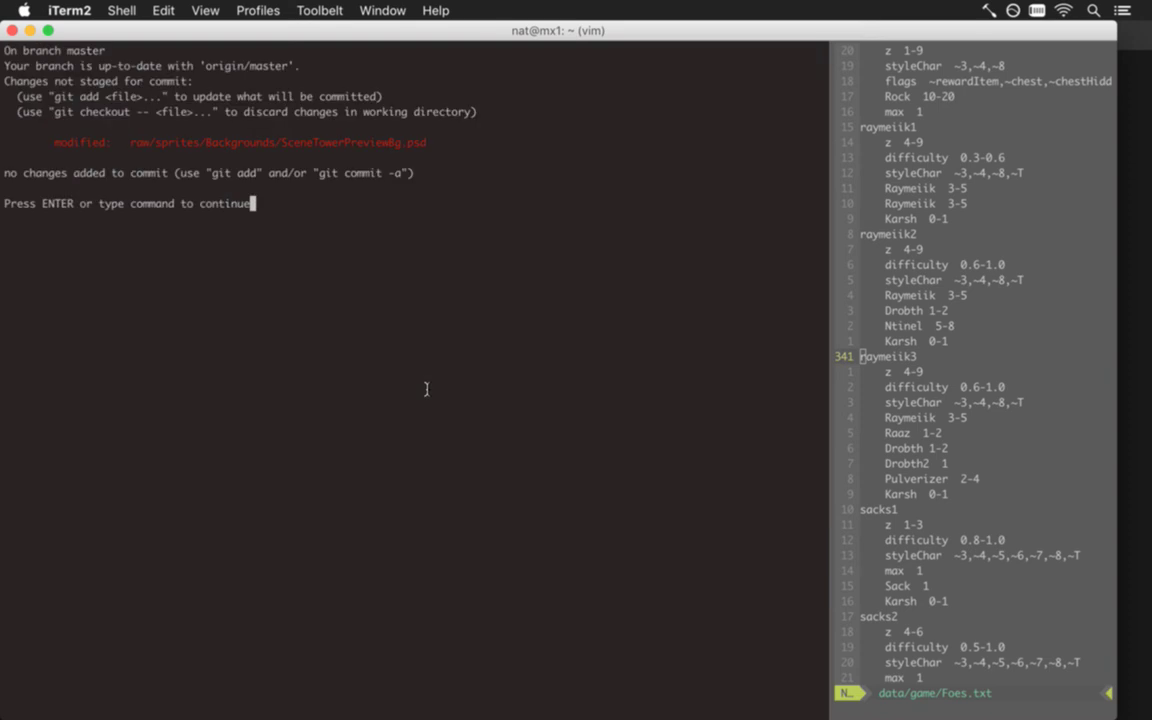
- Commit the modified SceneTowerPreviewBg.psd with the message "workin on scene tower preview"
key(Return)
text(:!!)
key(Return)
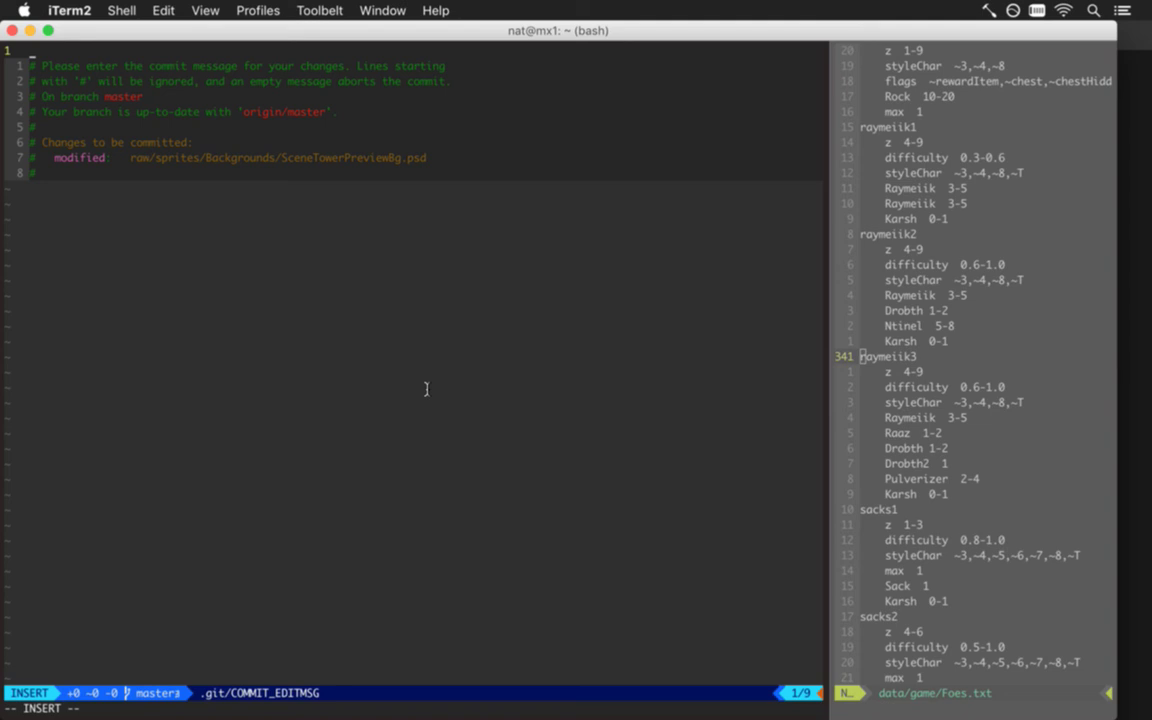
text(workin on scene towe)
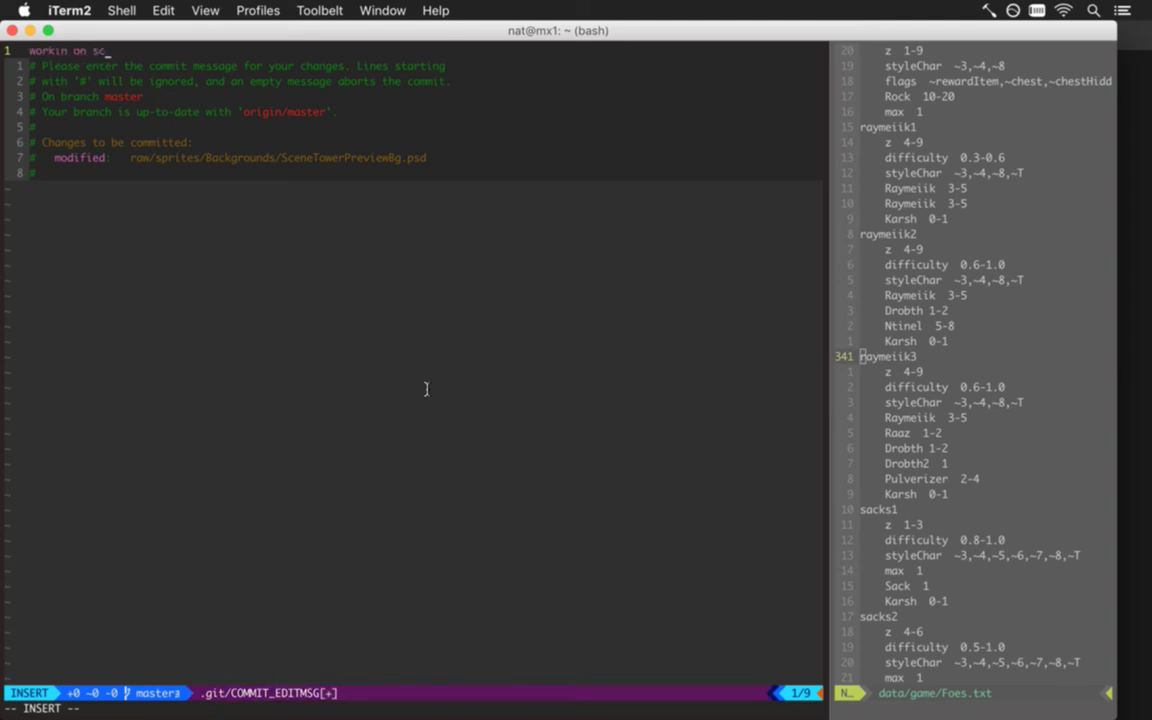
text(r preview)
key(Escape)
text(:wq)
key(Return)
- Switch to Photoshop and roughen the upper part of the rightmost stripe with sampled pink pixels using the Pencil tool
key(super+Tab)
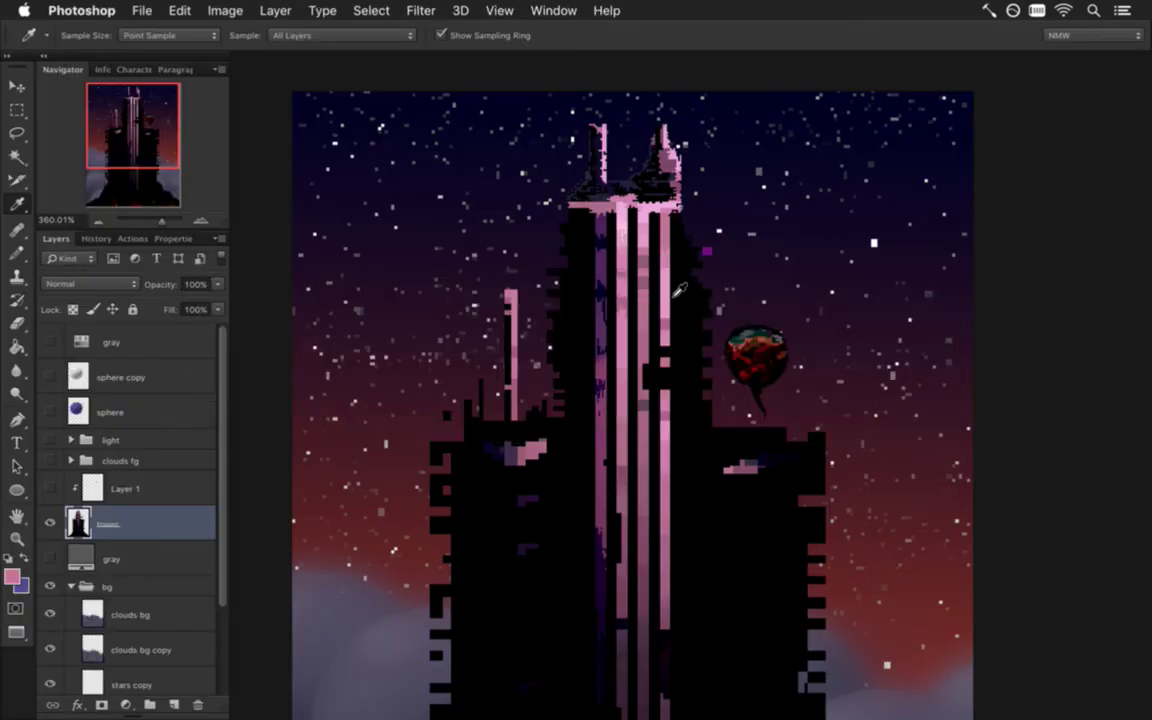
key(b)
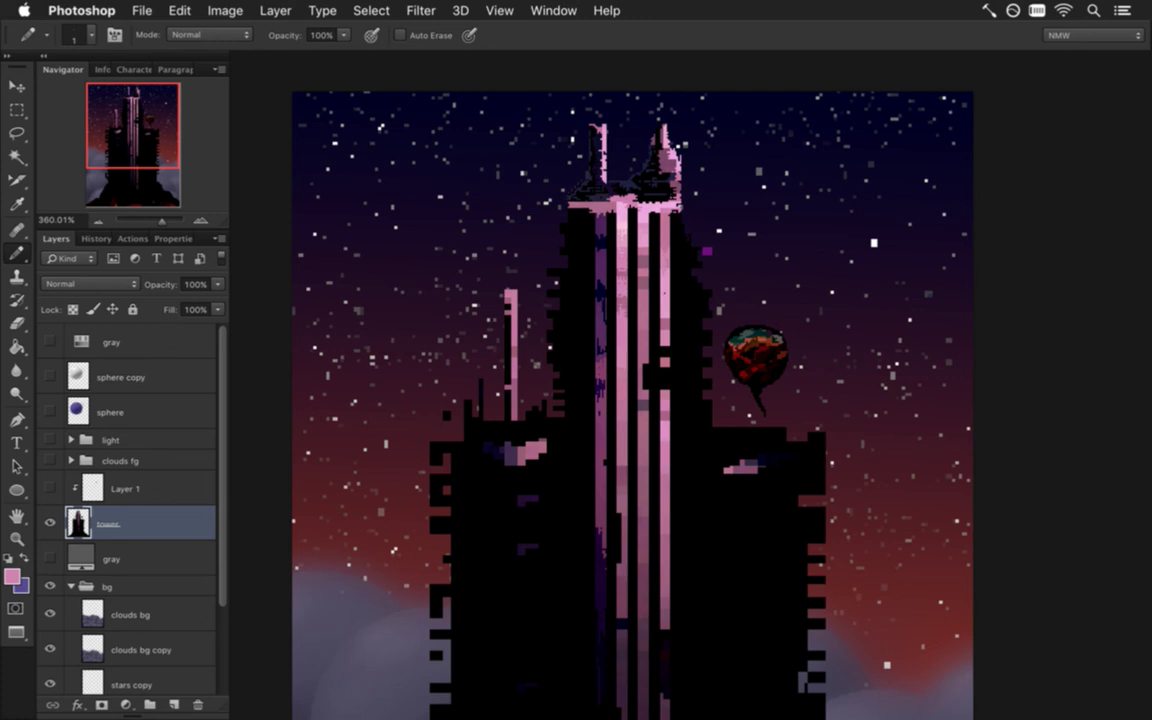
alt+click(598, 262)
alt+click(663, 309)
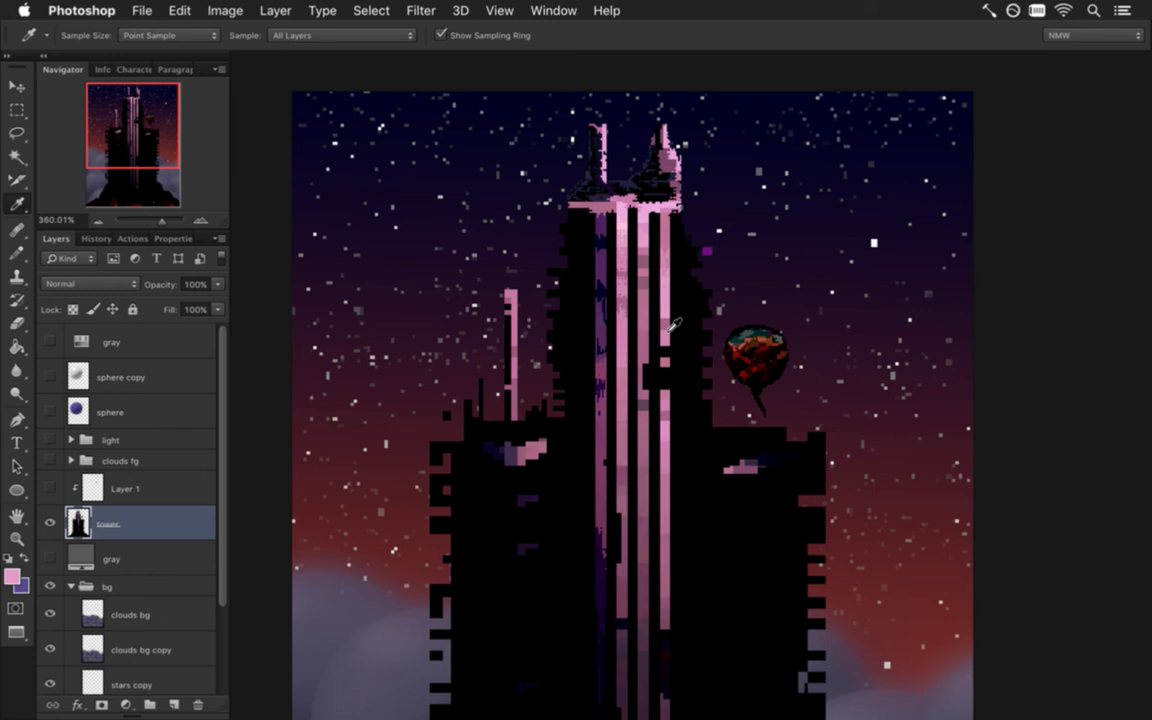
alt+click(610, 305)
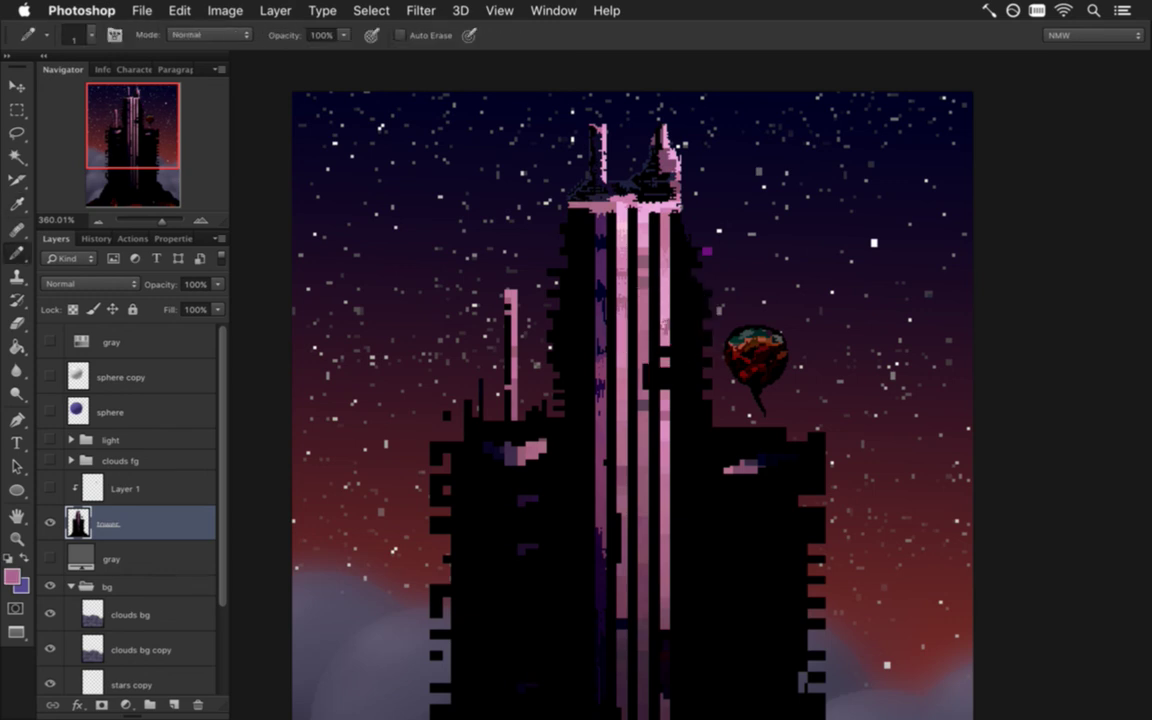
- Make the edges of the black gap in the rightmost stripe jagged with sampled pink and black pixels
alt+click(600, 311)
key(alt)
alt+click(598, 333)
alt+click(600, 347)
alt+click(607, 385)
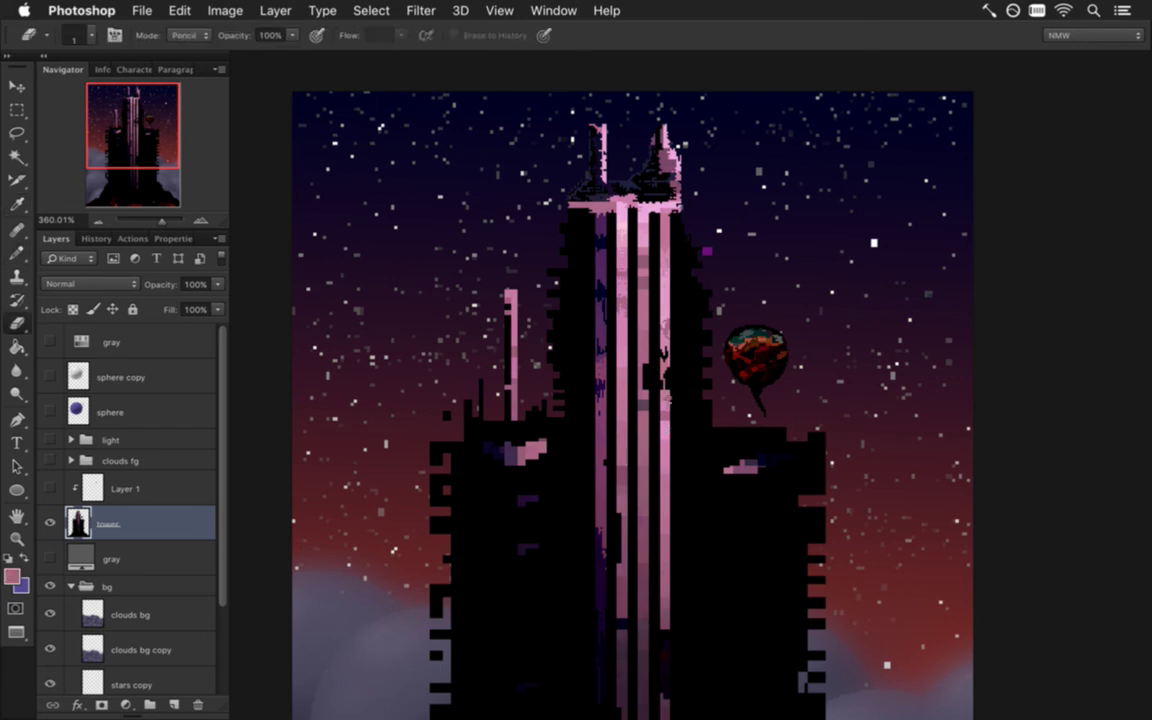
alt+click(673, 385)
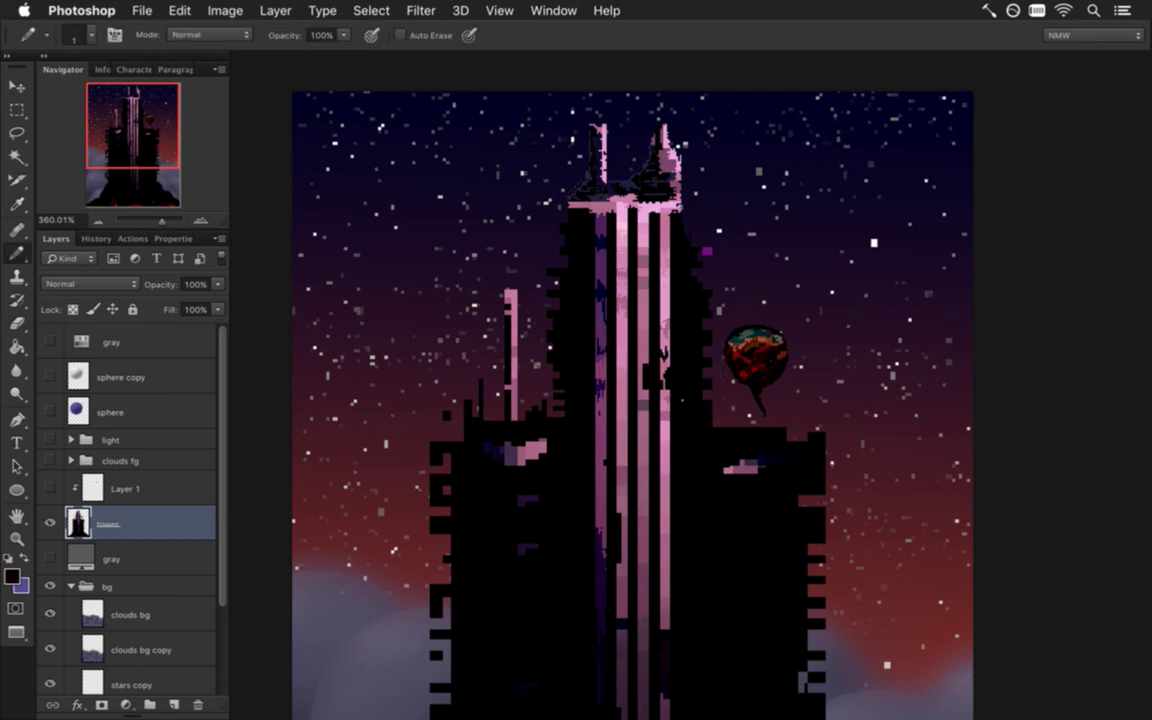
alt+click(607, 384)
alt+click(607, 380)
- Continue down the rightmost stripe, sampling its tones and breaking up the section where bright pink turns dark
alt+click(667, 448)
alt+click(667, 471)
key(alt)
key(alt)
key(alt)
alt+click(599, 533)
alt+click(606, 554)
alt+click(598, 554)
alt+click(598, 564)
drag(598, 577, 598, 617)
- Cut small dark notches into the rightmost stripe near its lower end with sampled colors, undoing the last stroke
drag(684, 663, 683, 415)
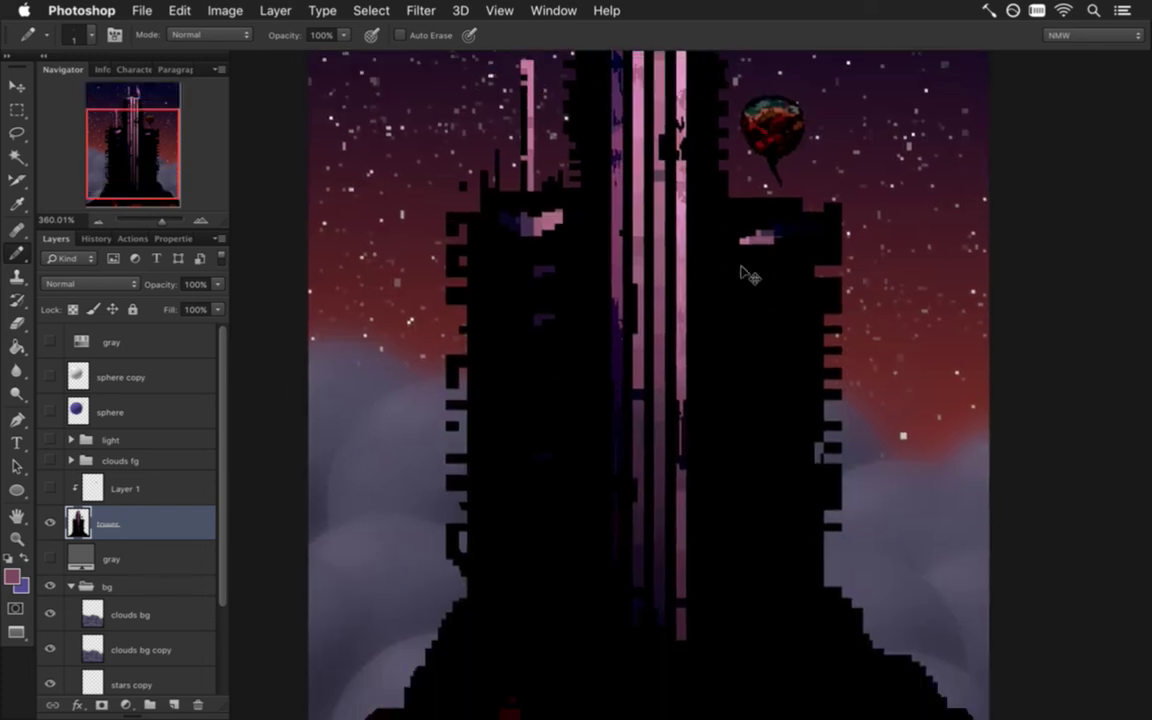
alt+click(684, 470)
alt+click(617, 460)
alt+click(688, 522)
alt+click(614, 489)
alt+click(681, 576)
key(super+z)
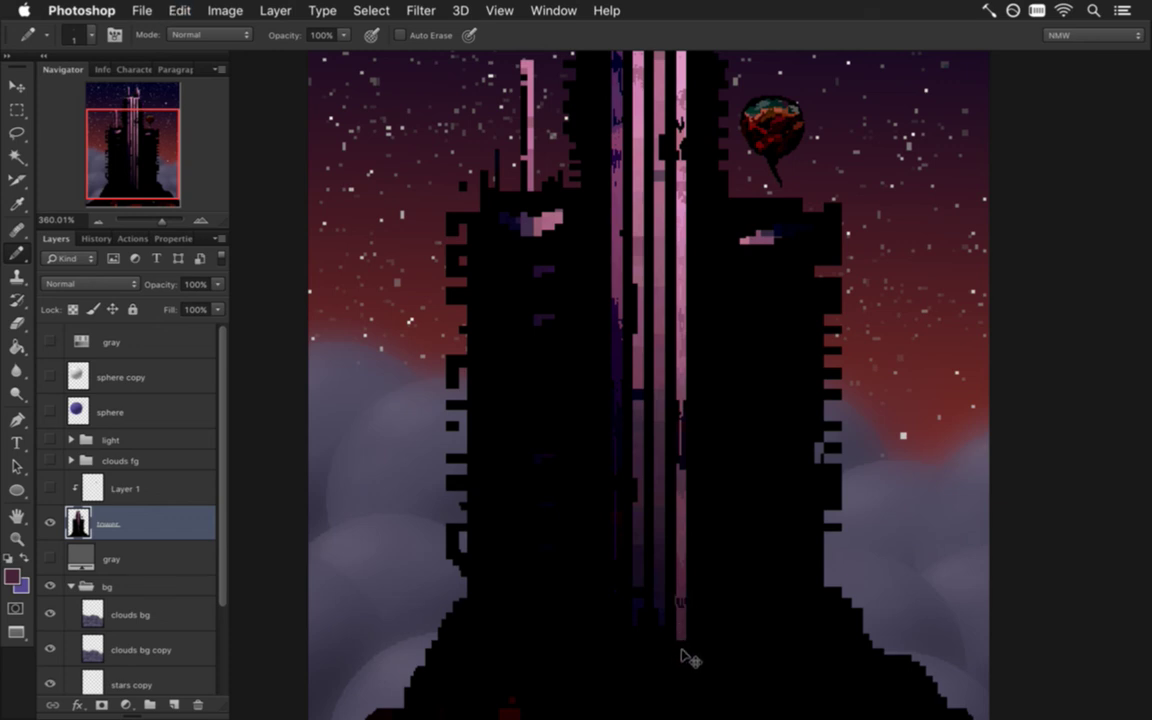
- Taper the bottom end of the rightmost stripe into a point using a sampled dark mauve
key(i)
click(683, 633)
key(b)
key(super+z)
drag(697, 669, 717, 489)
- Sample a dark navy from the stripes and draw a thin diagonal line below them at the tower's base
key(i)
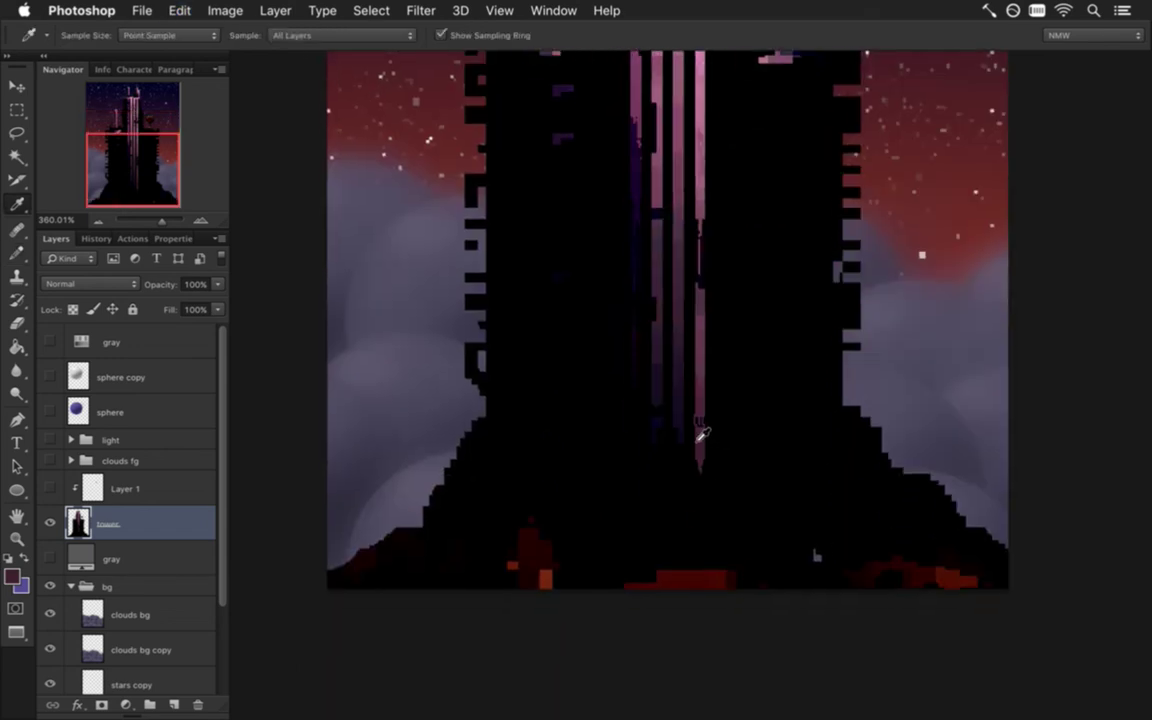
click(612, 390)
key(b)
key(i)
mouse_move(643, 378)
mouse_down()
mouse_move(655, 386)
mouse_move(667, 466)
mouse_move(643, 366)
mouse_move(665, 410)
mouse_move(650, 495)
mouse_up()
drag(683, 426, 687, 416)
key(b)
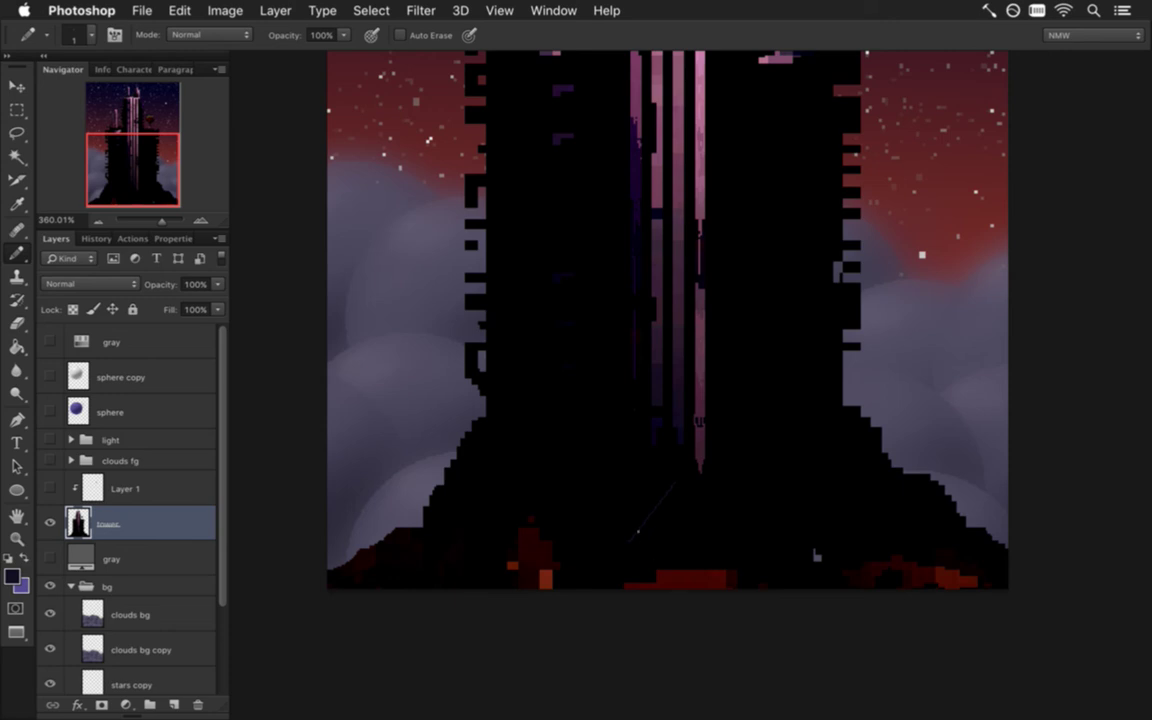
- Select the diagonal line, place a duplicate beside it and flip the copy horizontally
key(m)
drag(609, 470, 688, 551)
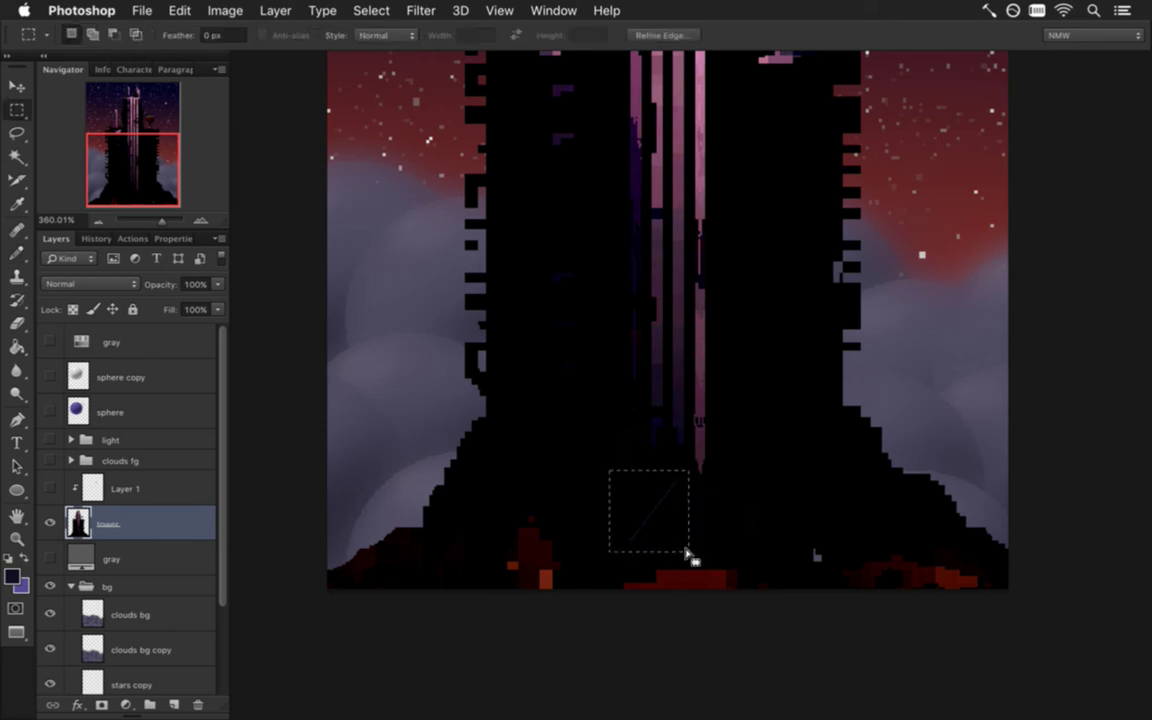
key(v)
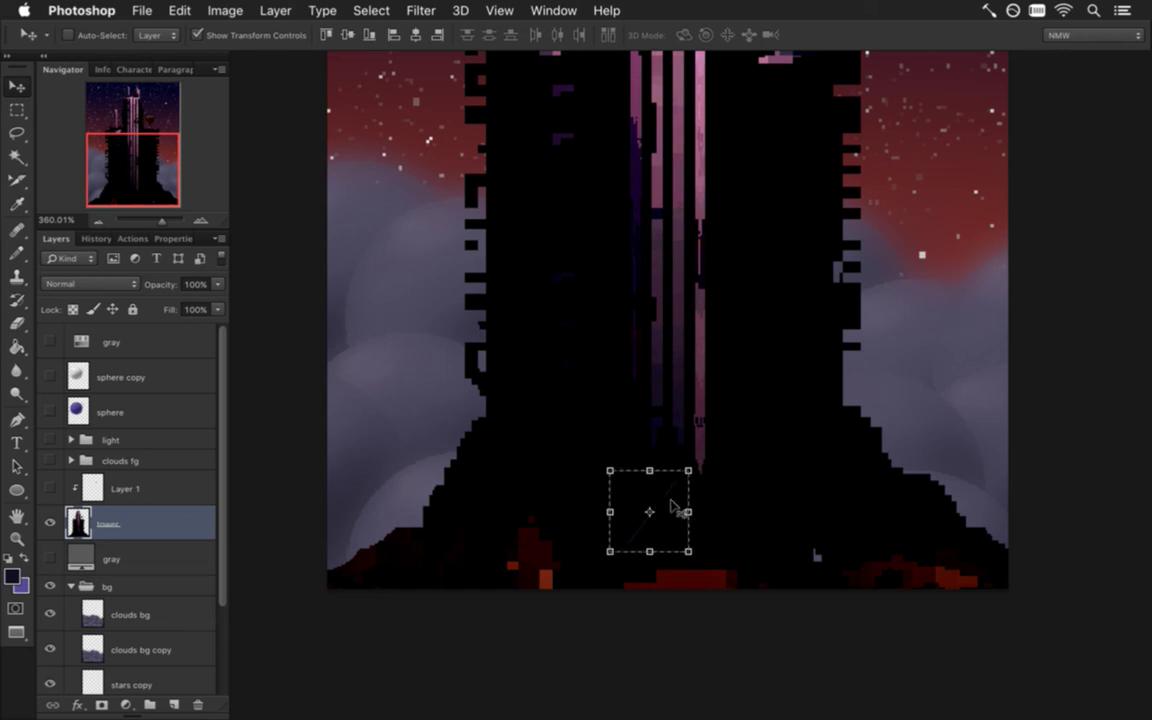
drag(668, 490, 743, 493)
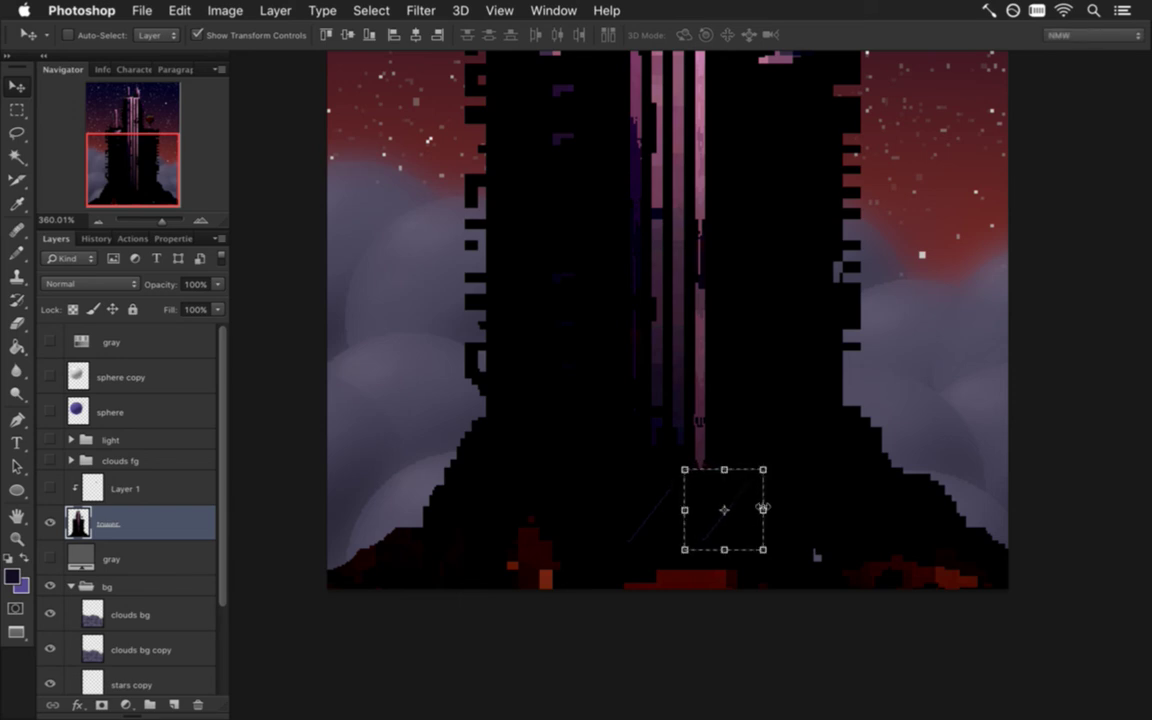
click(762, 509)
right_click(752, 530)
click(770, 684)
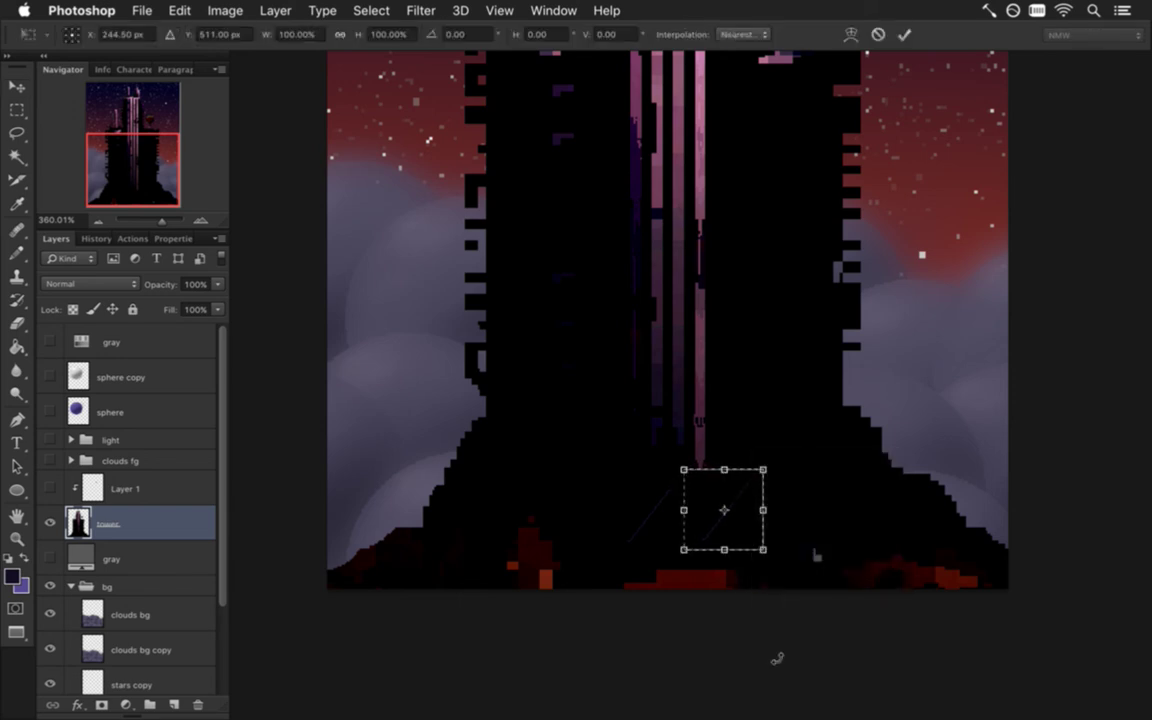
key(Return)
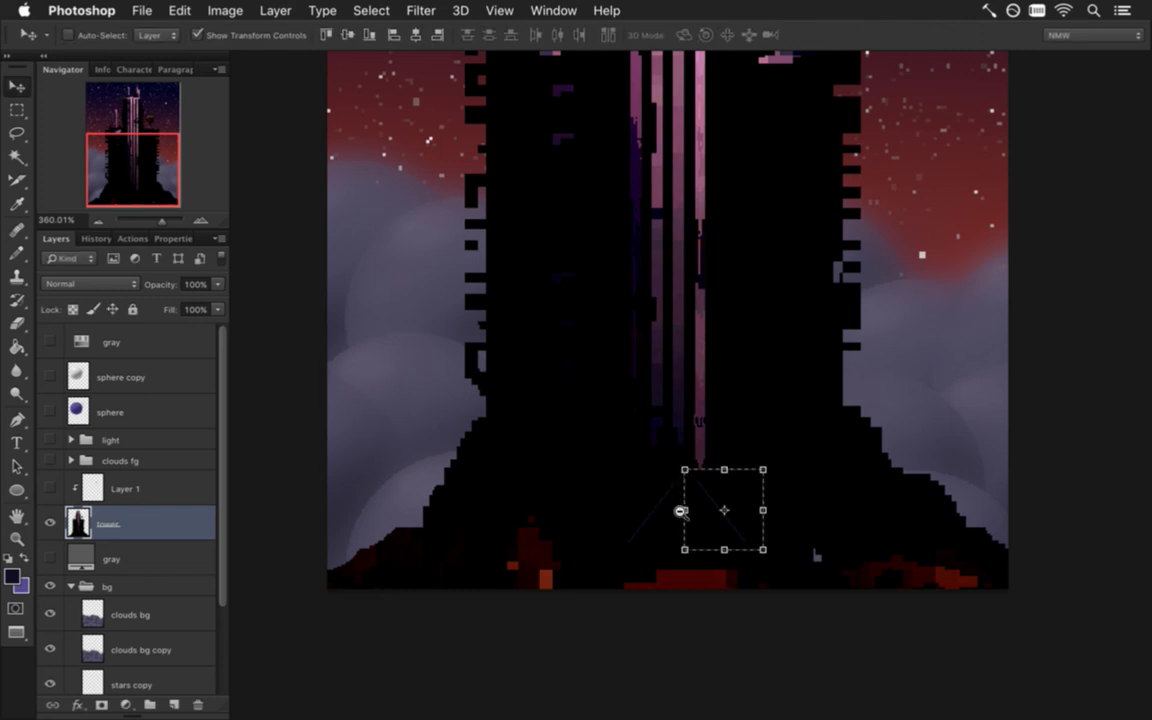
- Nudge the mirrored line down level with the original and adjust its horizontal distance from it
drag(680, 511, 748, 517)
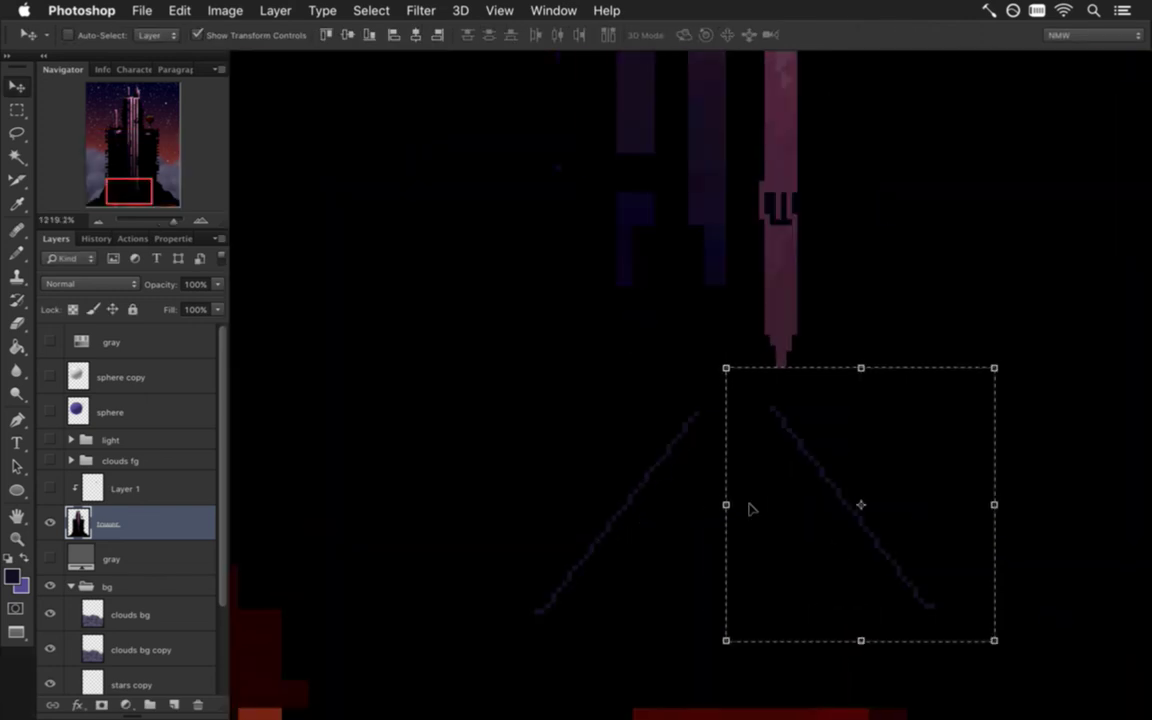
key(Down)
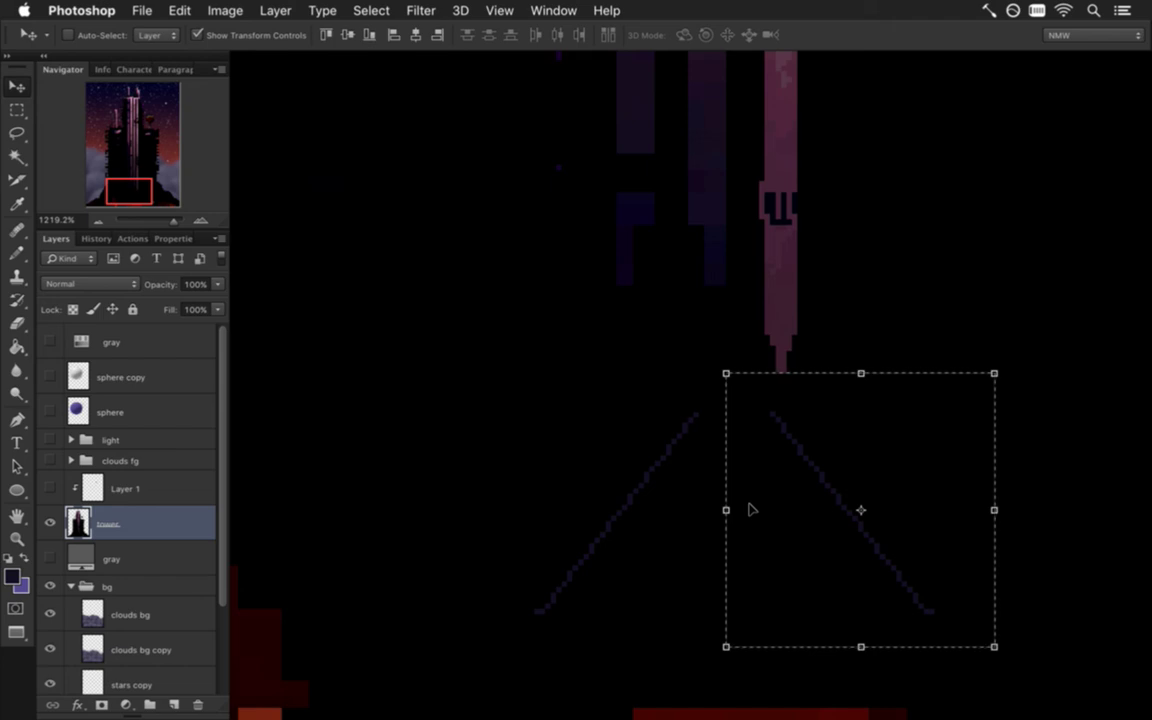
key(Left)
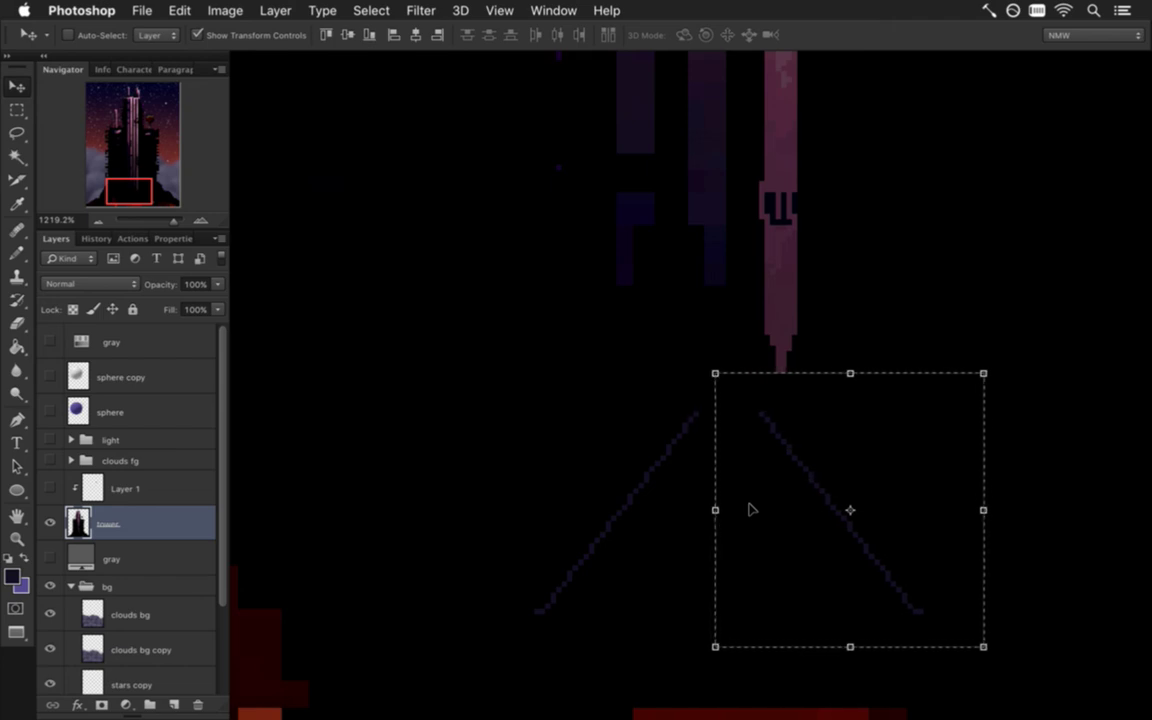
key(Left)
key(Left)
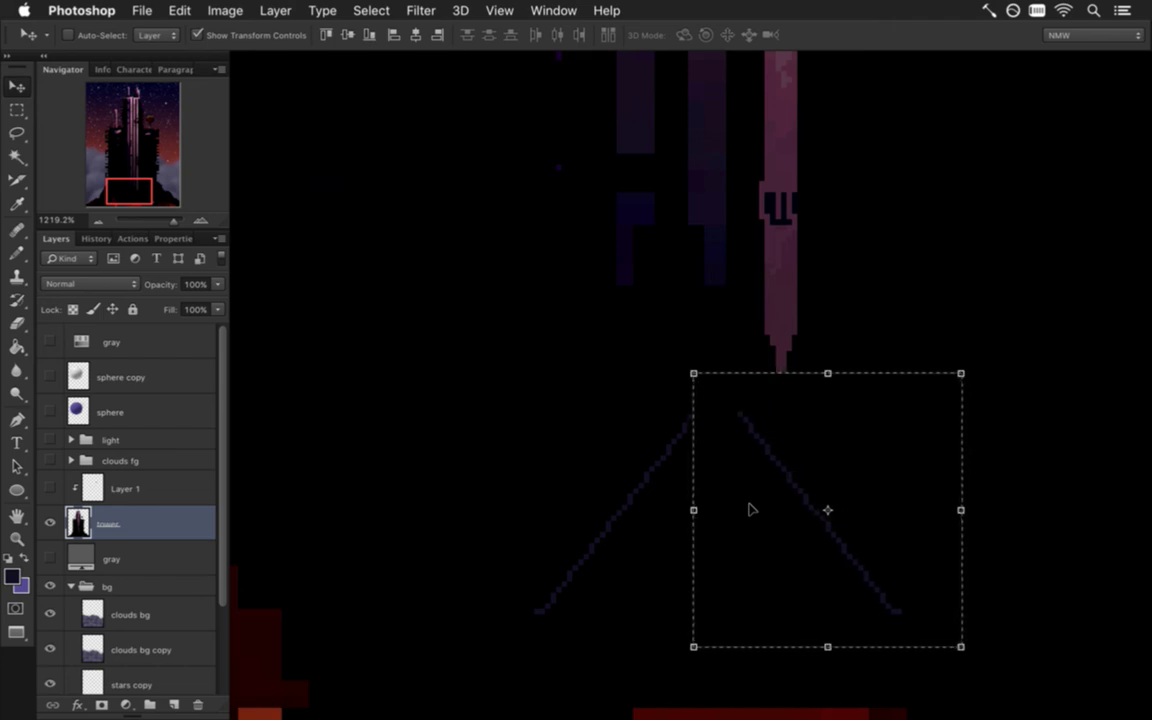
key(Left)
key(Left)
key(Left)
key(Right)
key(Right)
key(Right)
key(Right)
key(Right)
key(Right)
key(Right)
key(Right)
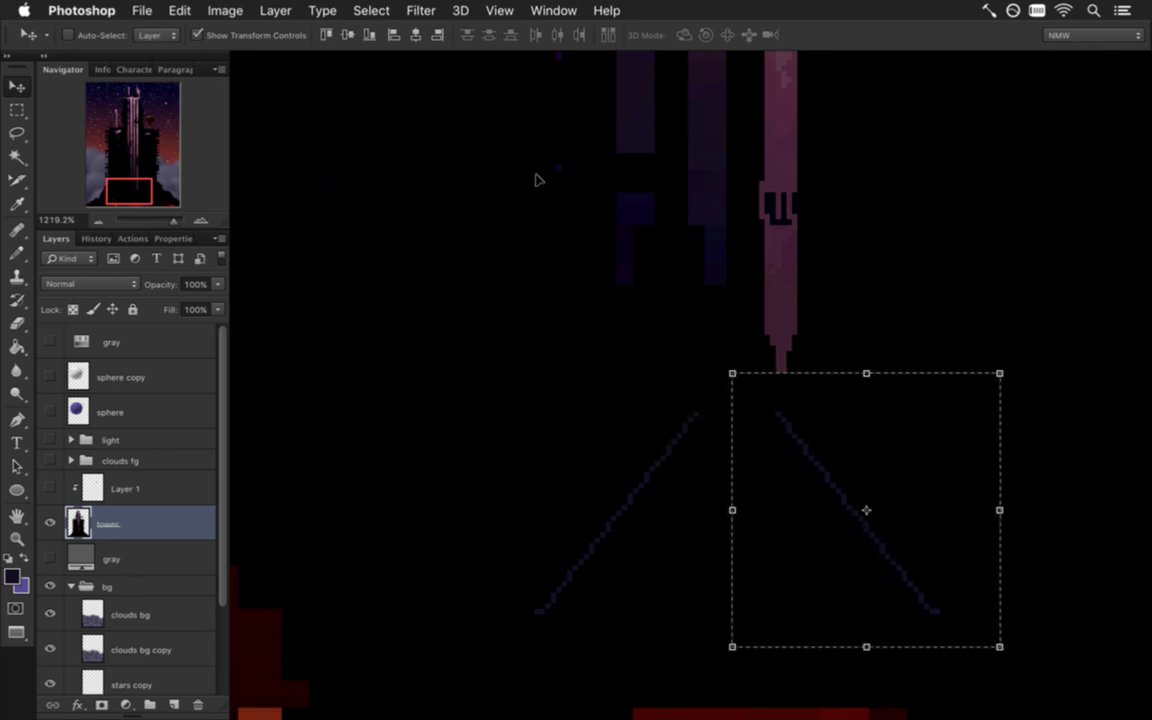
- Reselect only the mirrored line and move it over to meet the original line in a peak
key(m)
key(ctrl+d)
drag(967, 400, 777, 622)
key(v)
drag(841, 478, 760, 462)
key(m)
- Sample black and fill the hole left beside the peak with the Paint Bucket
key(i)
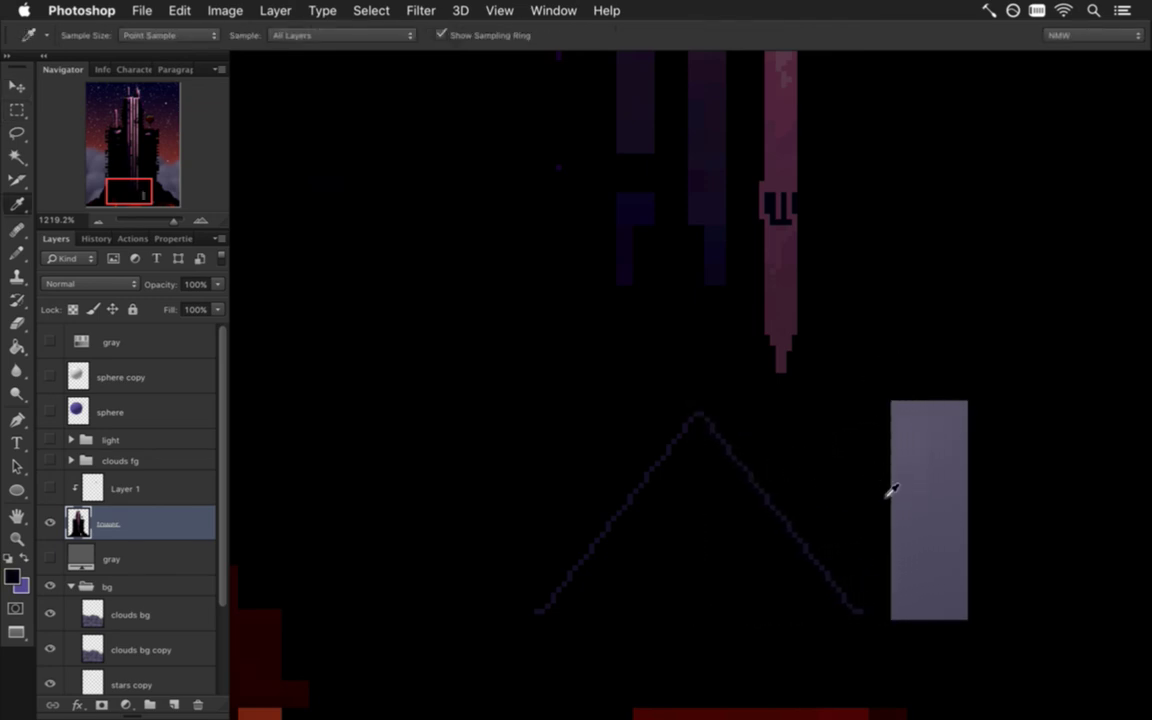
key(g)
click(940, 528)
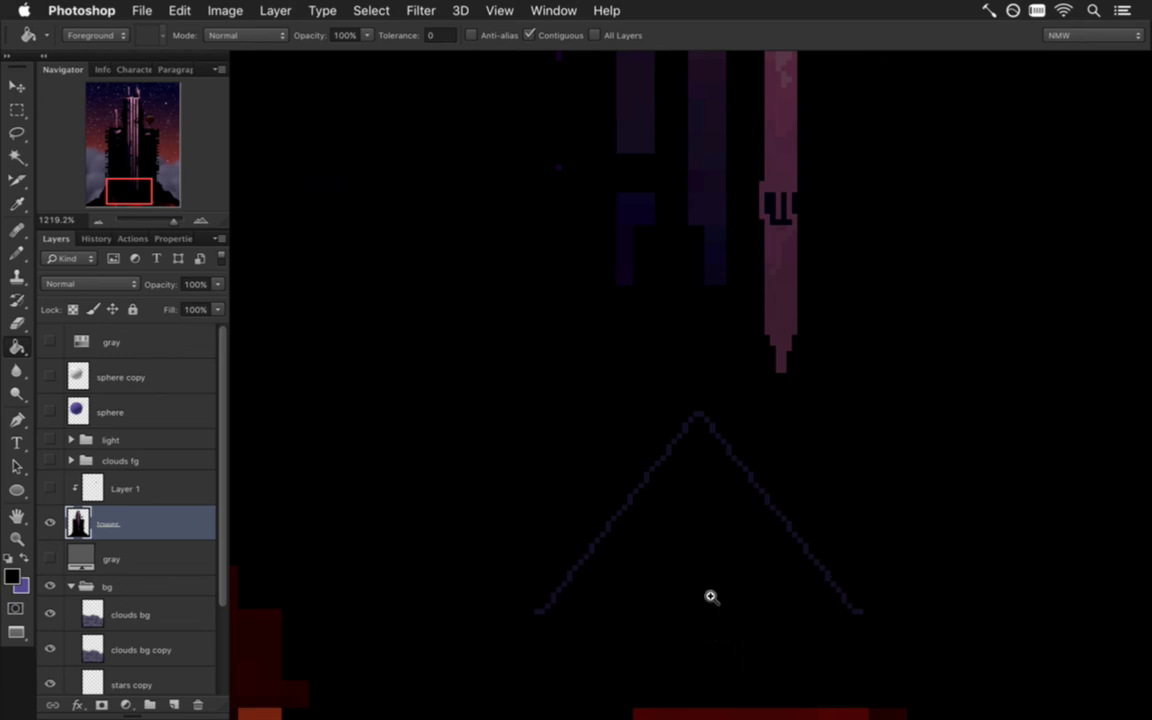
- Select the whole peak outline and shift it slightly right and down beneath the stripes
key(m)
drag(435, 390, 923, 635)
key(v)
mouse_move(772, 489)
mouse_down()
mouse_move(794, 481)
mouse_move(792, 499)
mouse_up()
key(m)
click(843, 371)
- Restore the selection around the peak outline, nudge it further right beneath the stripes and deselect it
key(z)
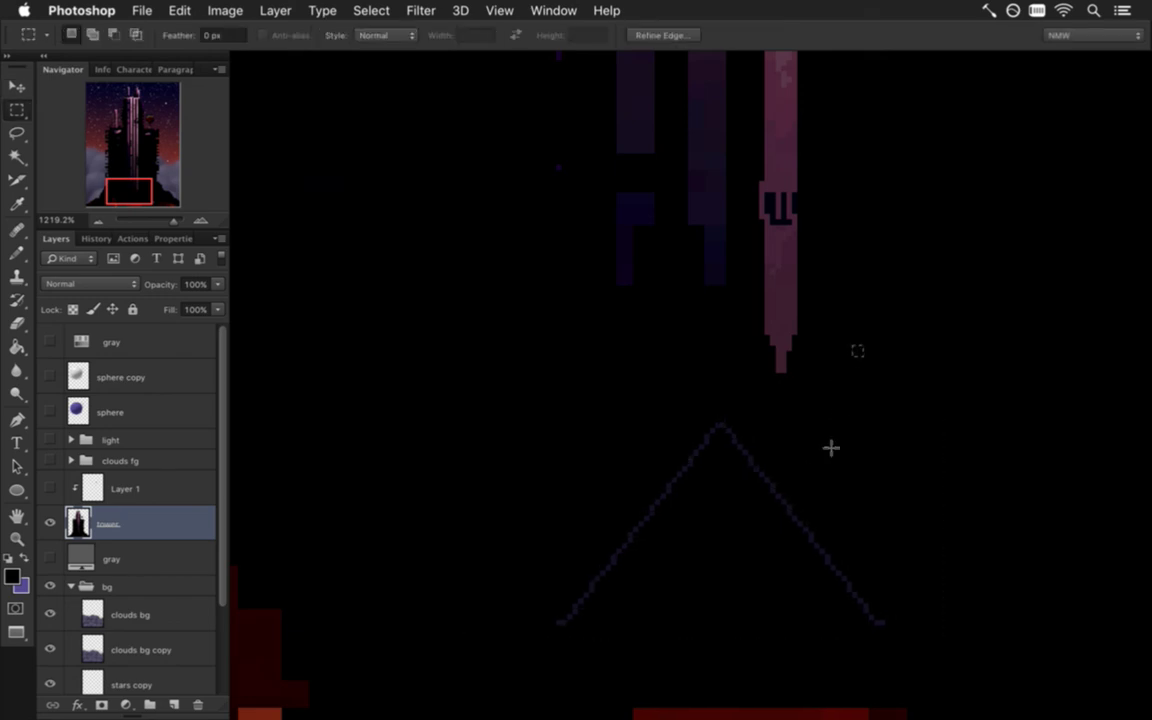
drag(864, 432, 751, 447)
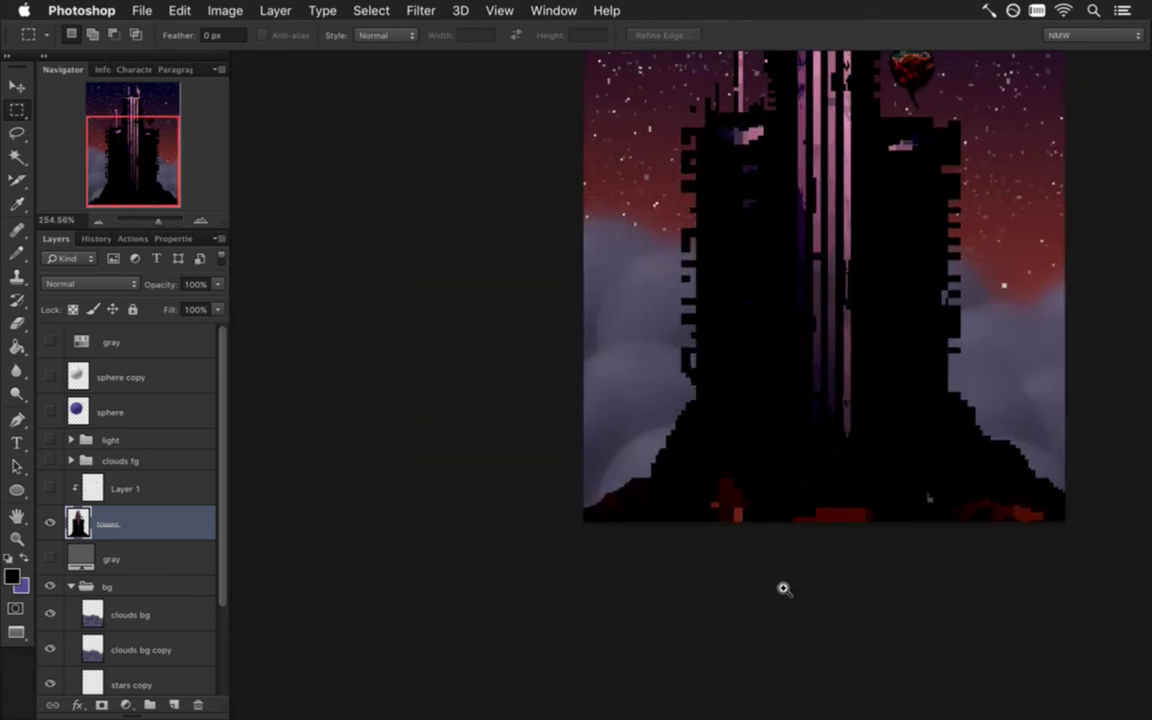
key(super+z)
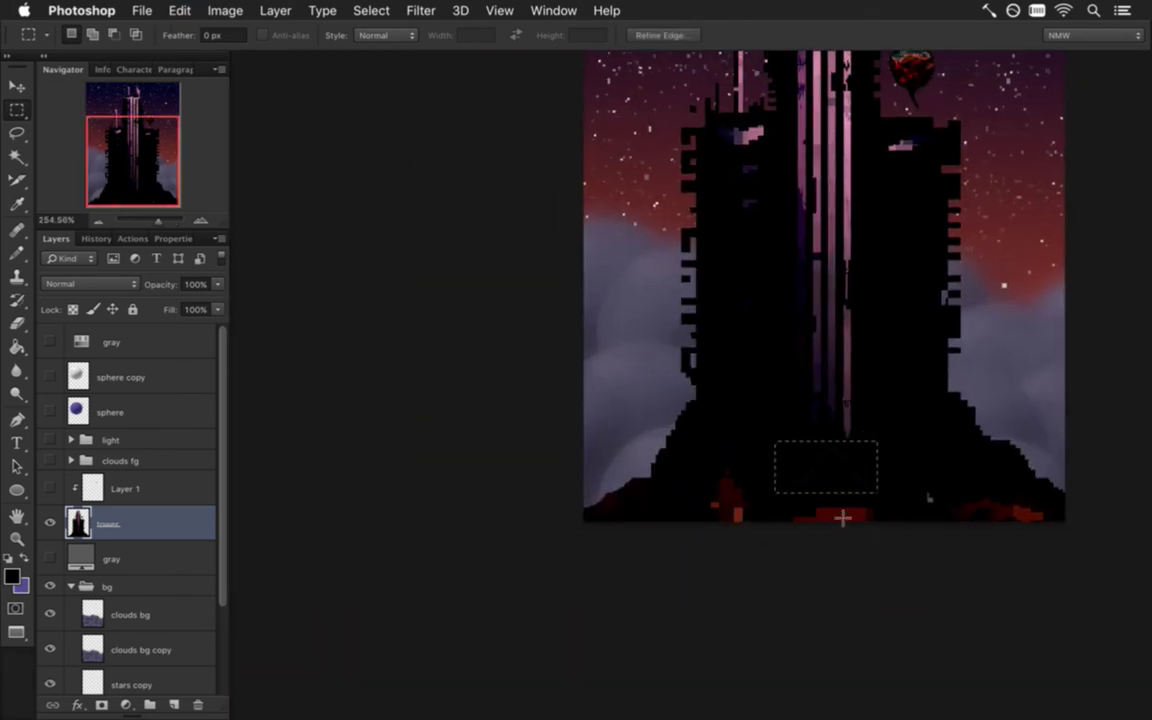
key(v)
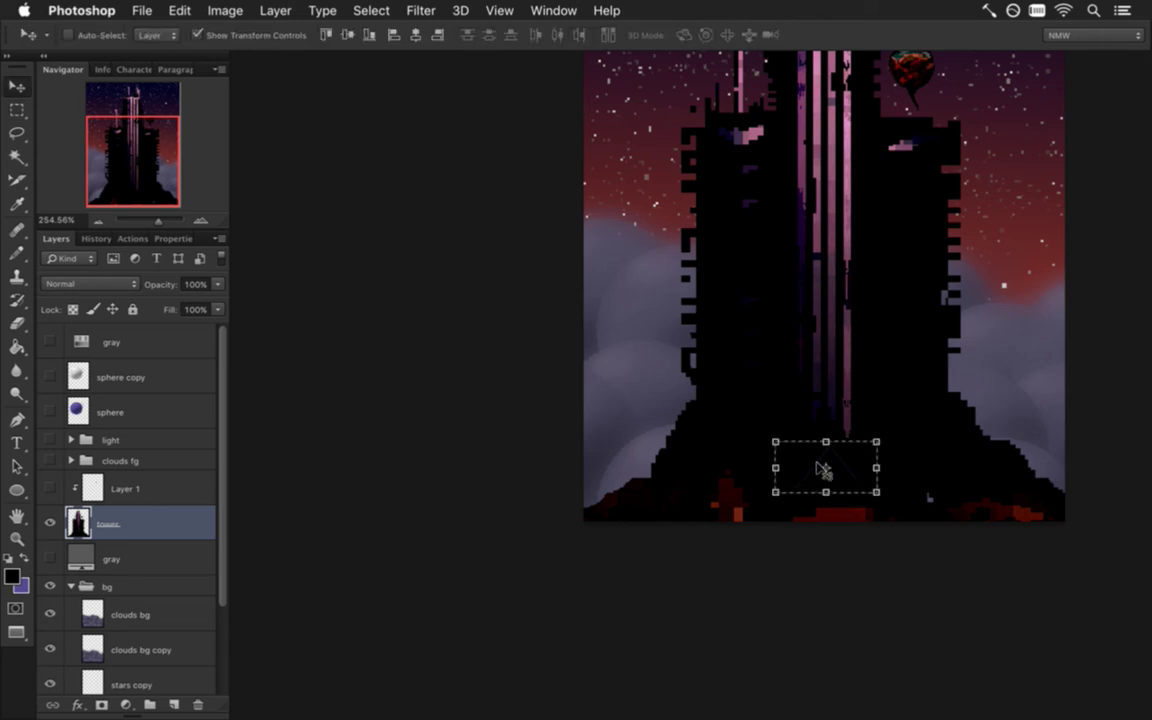
key(Right)
key(Right)
key(Right)
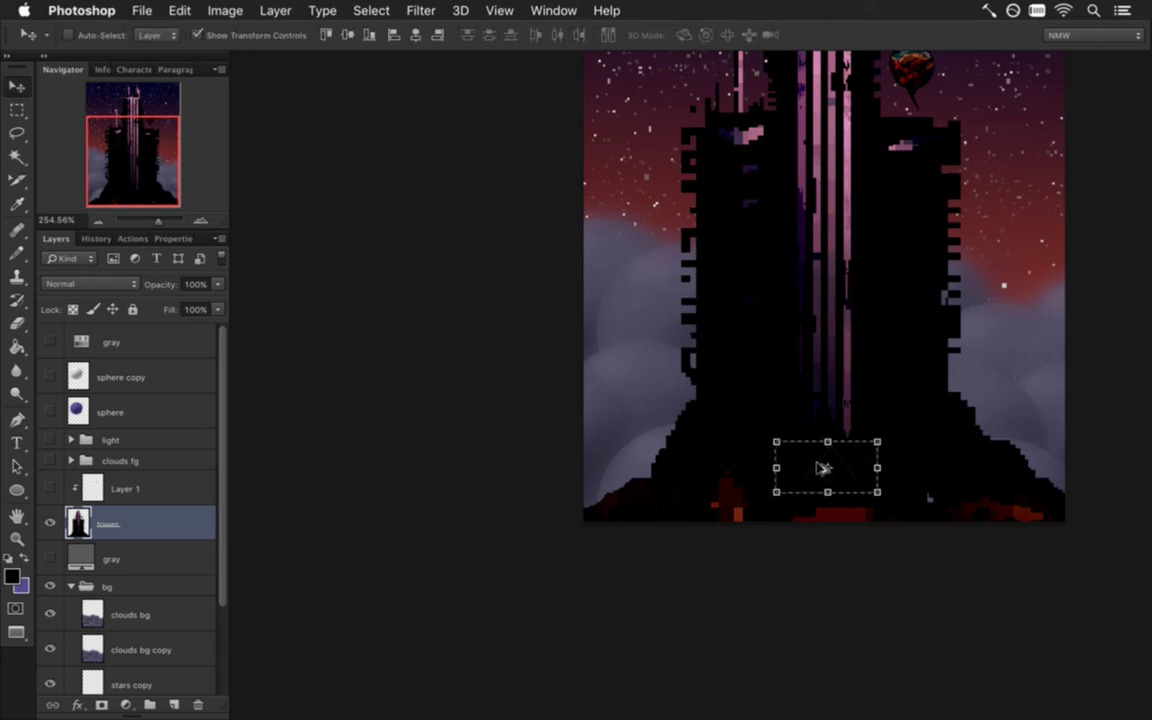
key(Right)
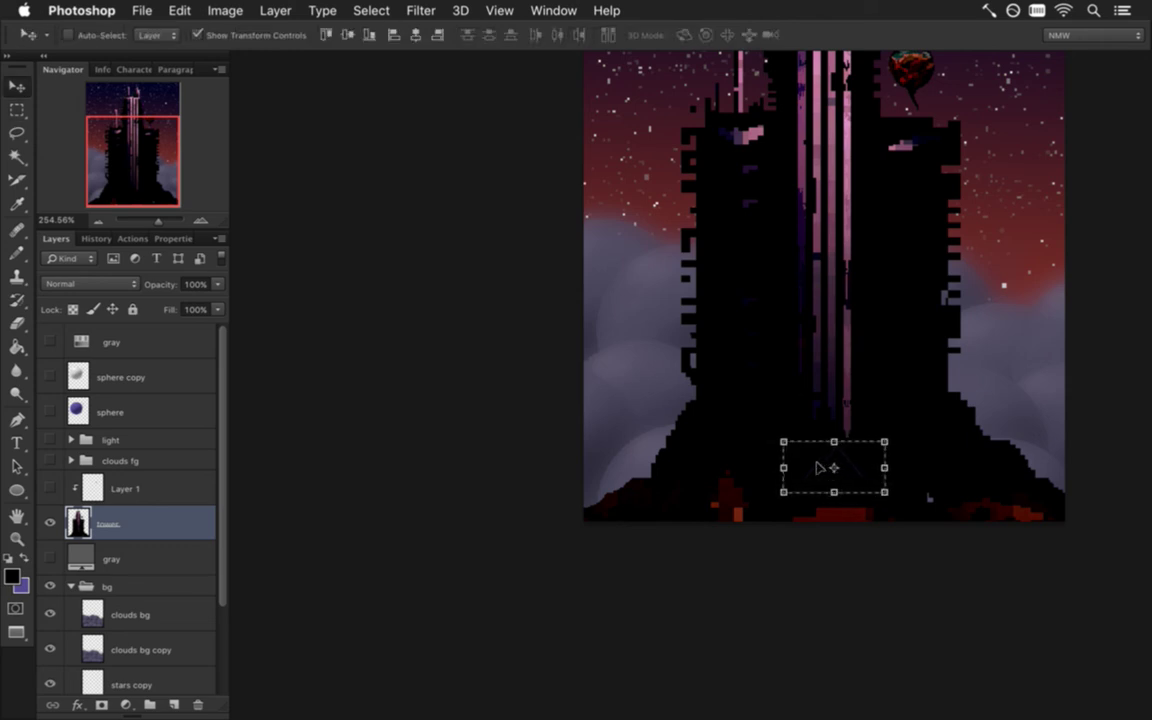
key(m)
key(super+d)
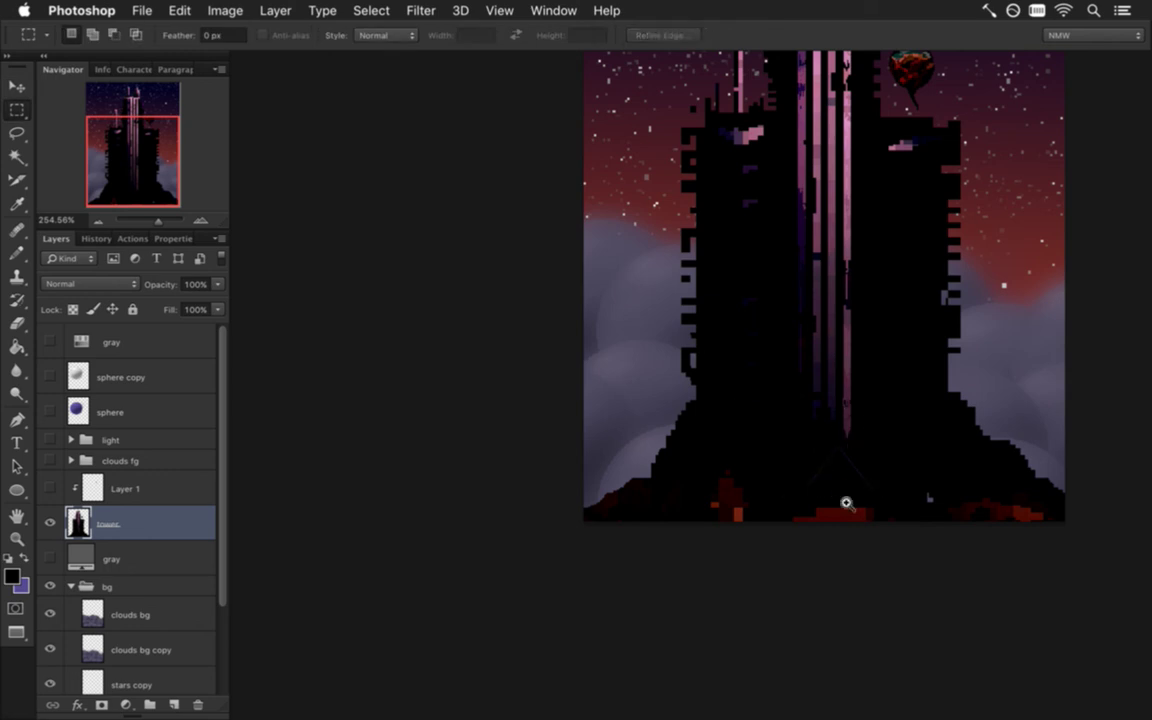
drag(780, 441, 882, 492)
key(super+d)
- Sample a muted mauve and roughen the upper part of the second stripe from the right with the Pencil
drag(779, 424, 712, 409)
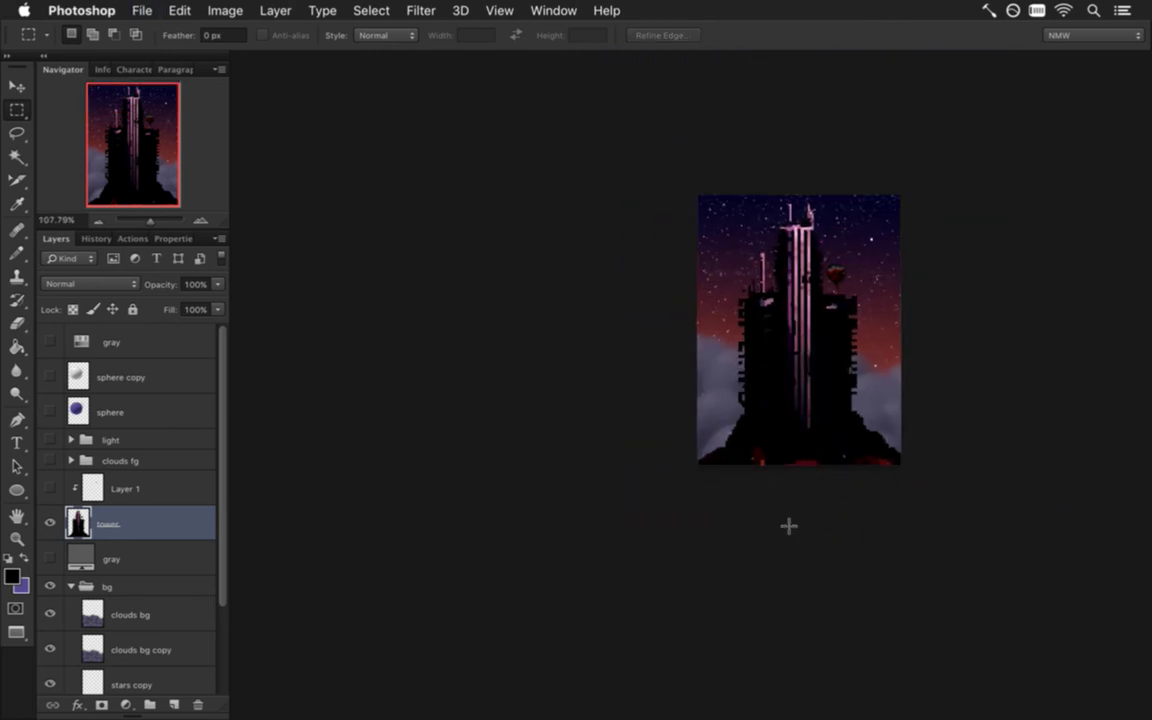
drag(838, 399, 857, 418)
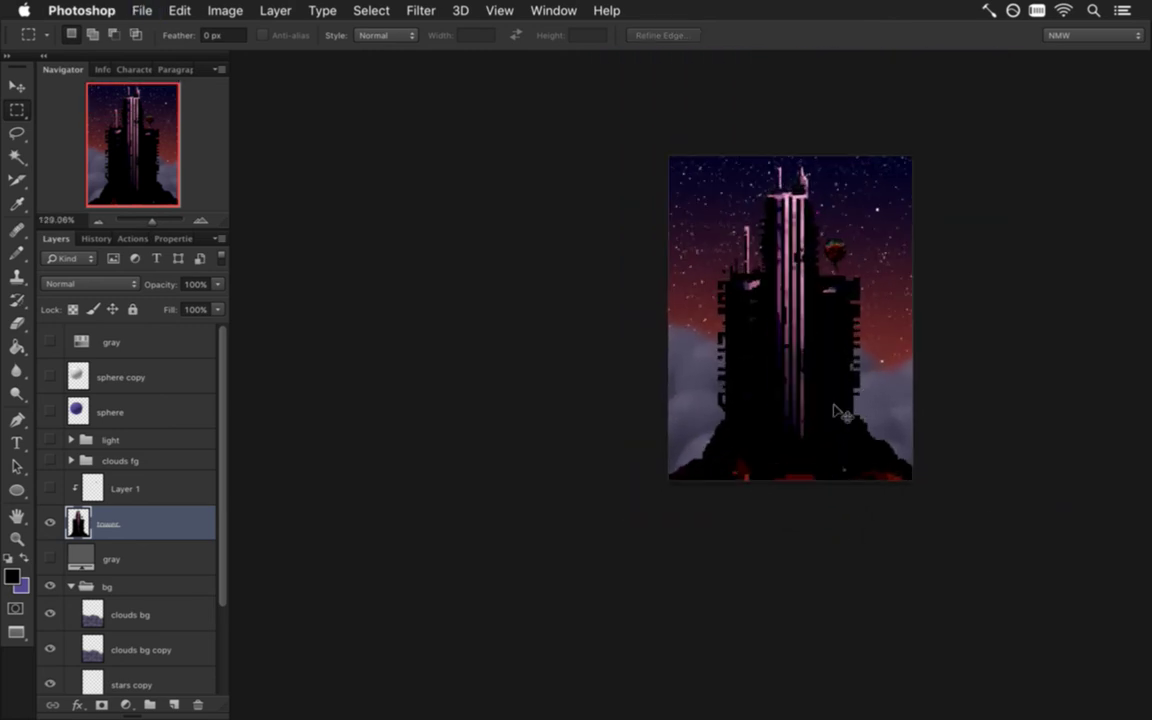
key(super+equal)
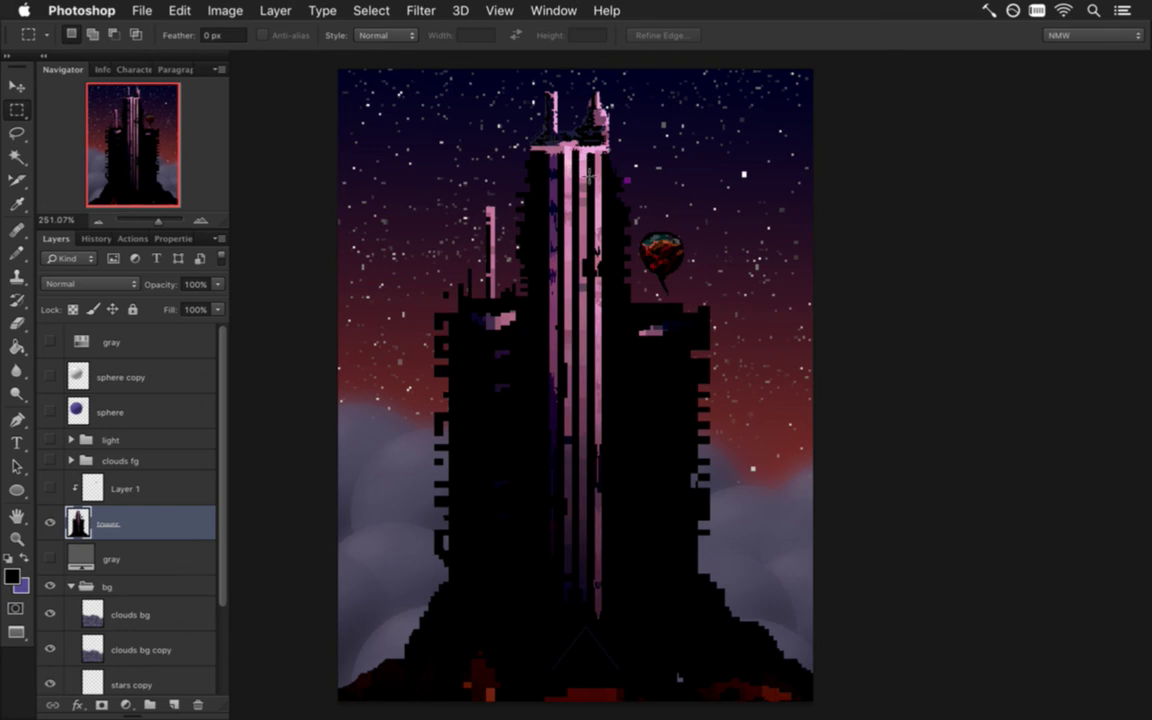
key(i)
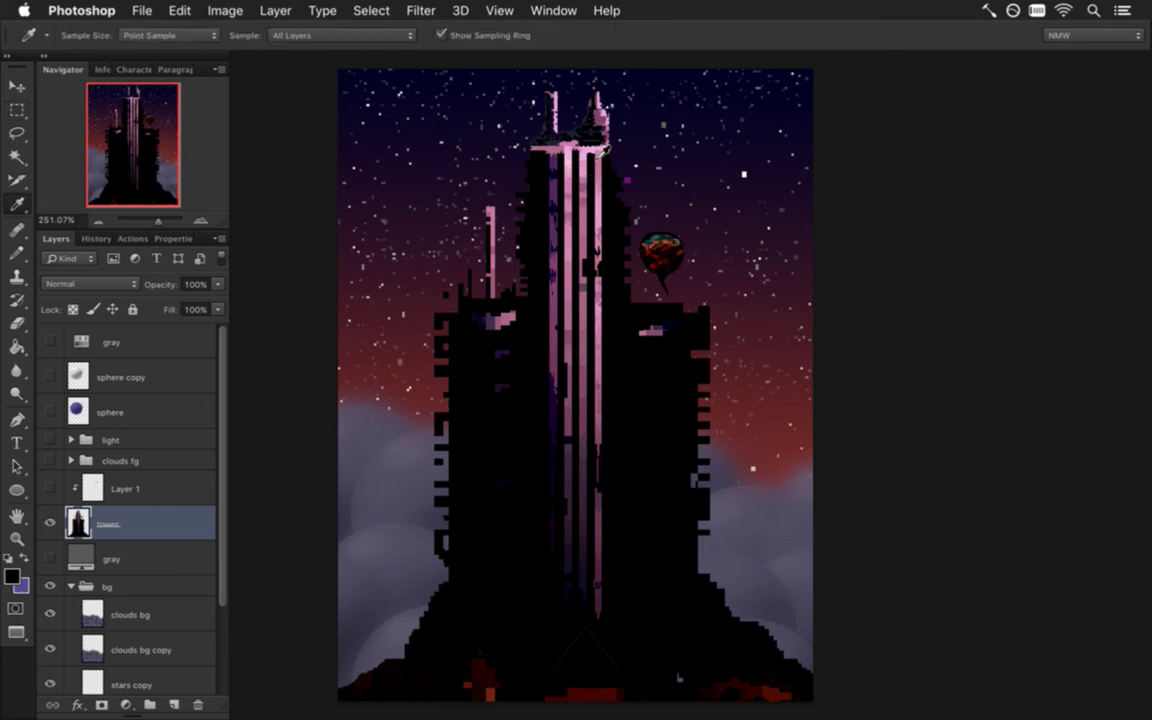
click(532, 178)
key(b)
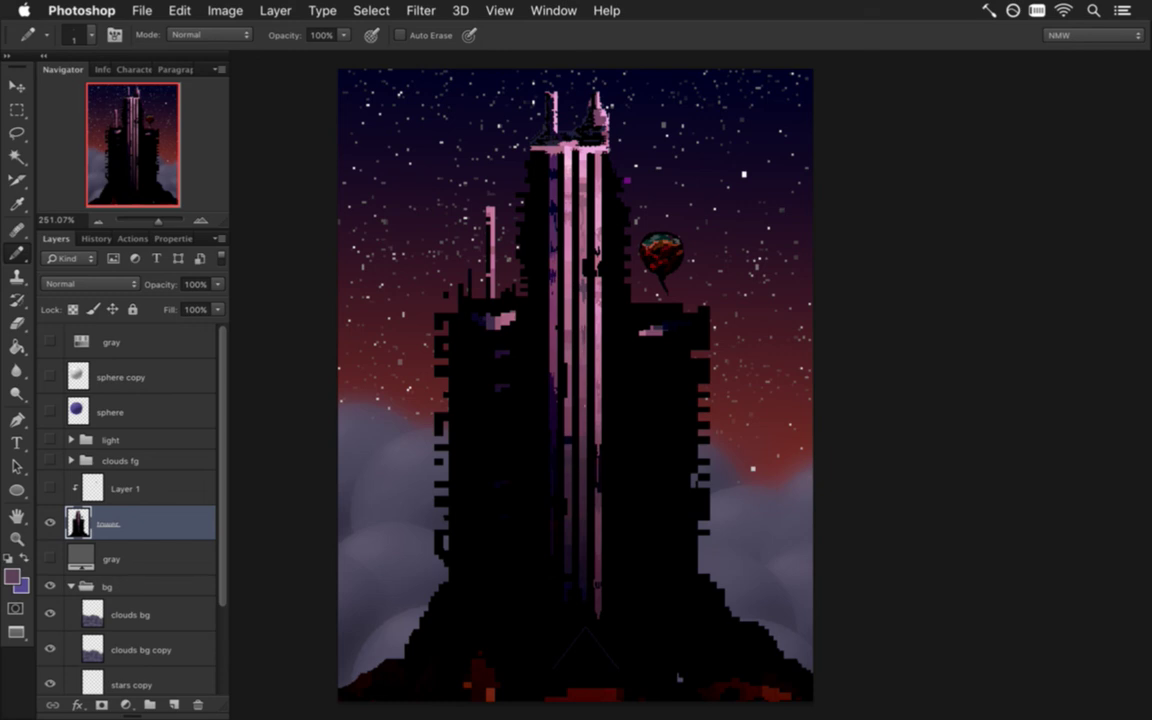
- Sample mauve and pink tones and add more rough pixel texture to the second stripe from the right with the Pencil
alt+click(678, 678)
alt+click(678, 678)
alt+click(678, 678)
alt+click(678, 678)
alt+click(678, 678)
alt+click(528, 495)
alt+click(526, 393)
alt+click(531, 335)
key(alt)
alt+click(582, 244)
key(alt)
key(alt)
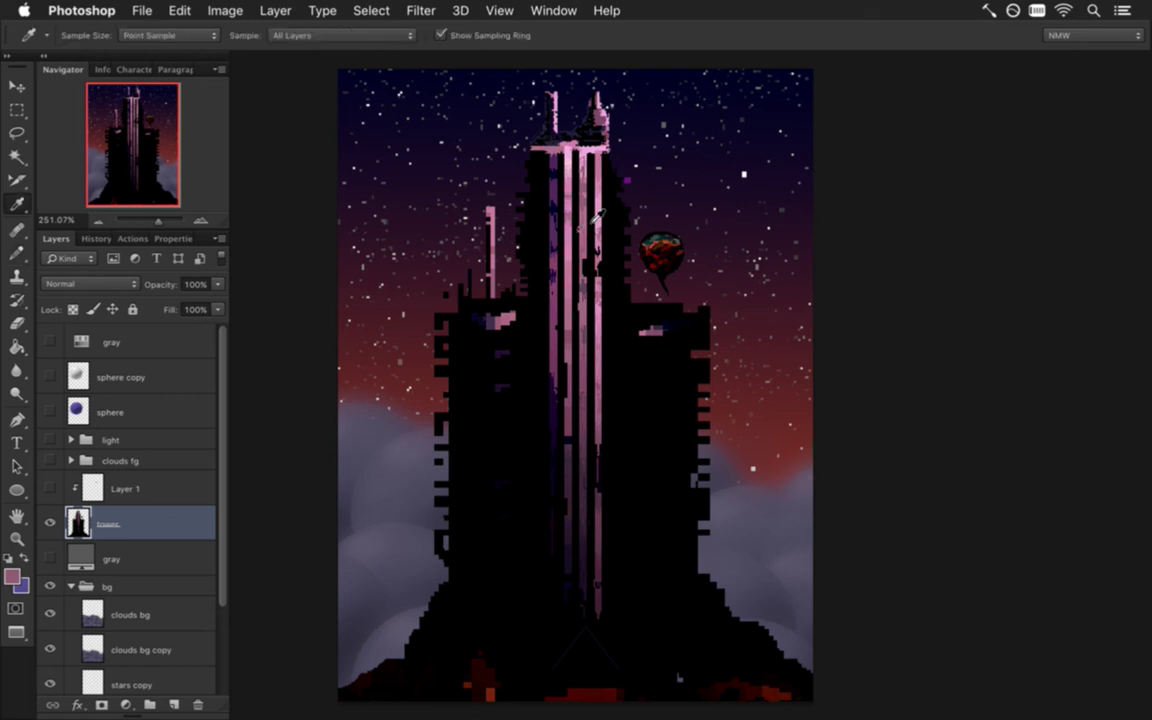
- Sample black and dark tones and break up the middle of the second stripe from the left with jagged pixels
alt+click(577, 219)
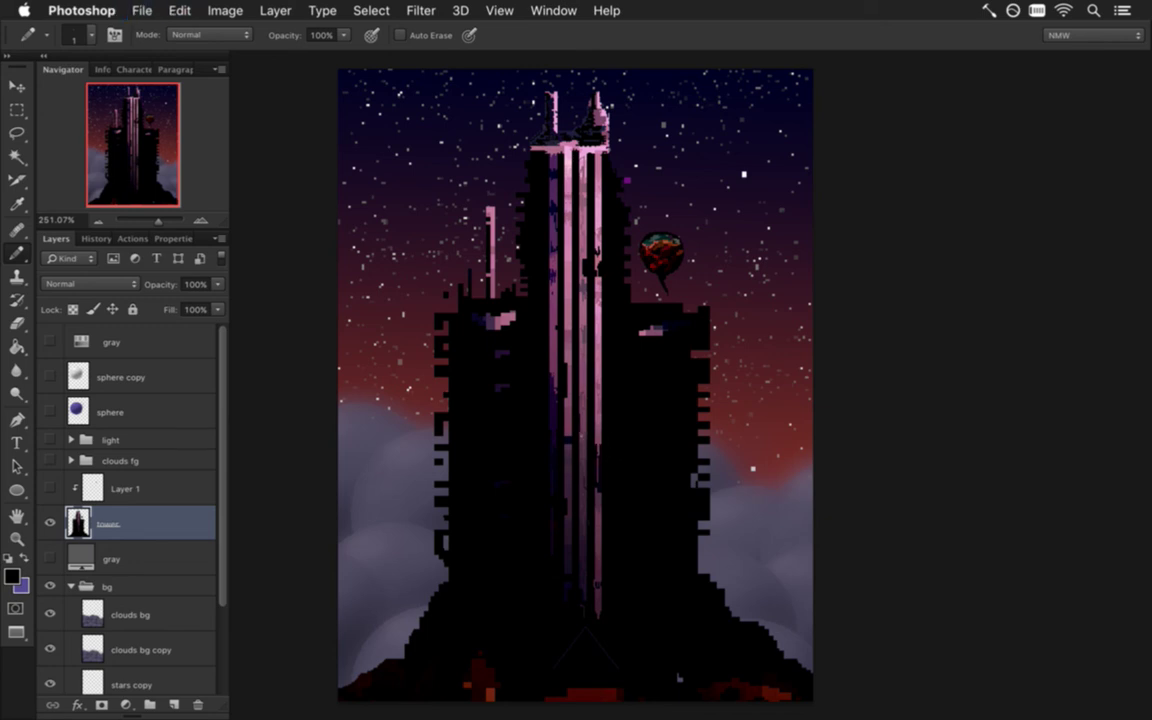
alt+click(533, 392)
alt+click(520, 393)
alt+click(568, 405)
alt+click(518, 400)
alt+click(518, 415)
alt+click(572, 434)
alt+click(515, 318)
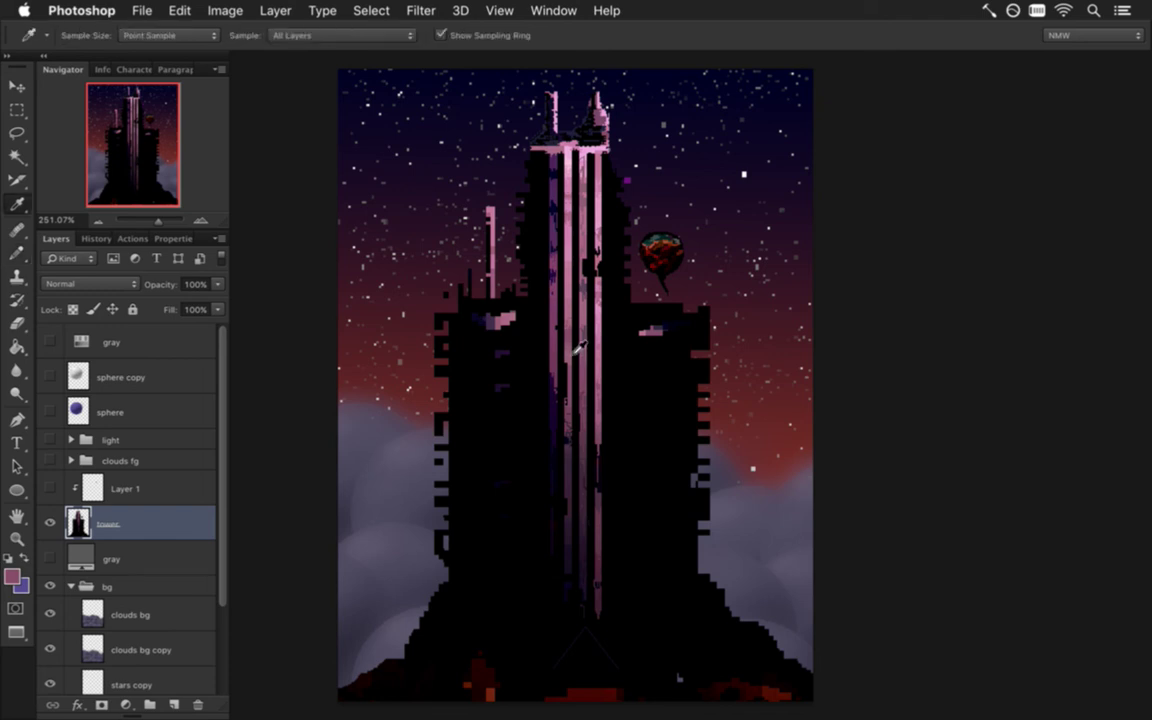
- Sample pink shades from the stripes and touch up the texture along their middle section
alt+click(514, 298)
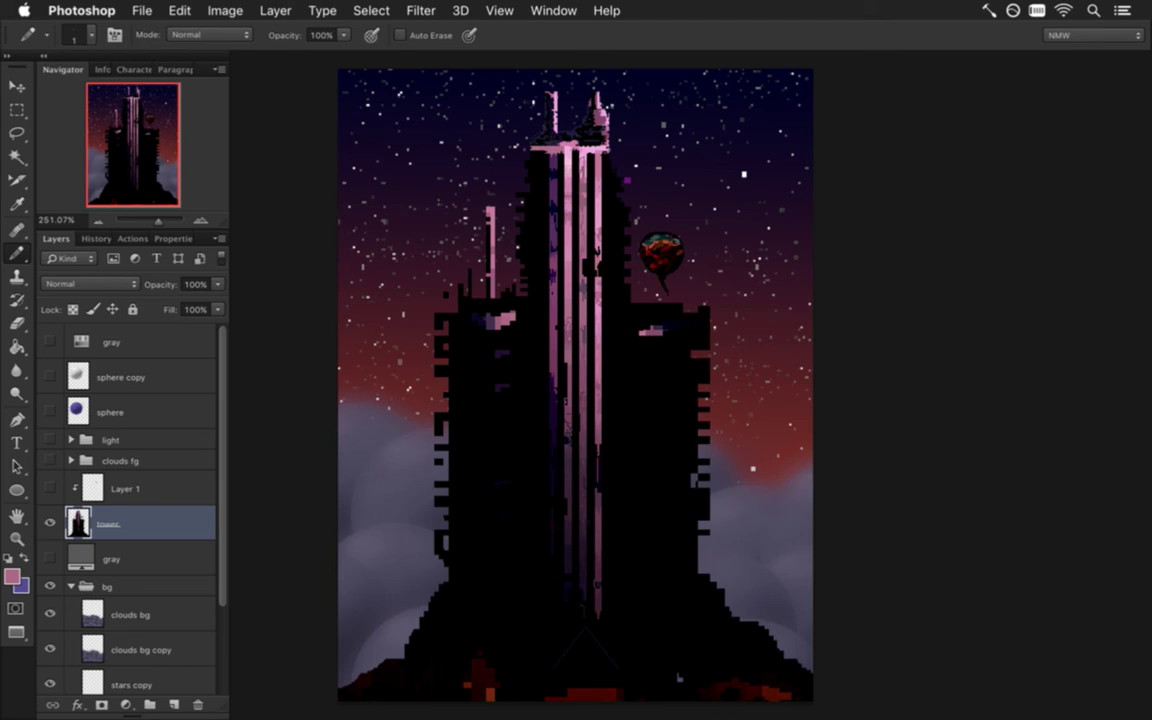
key(i)
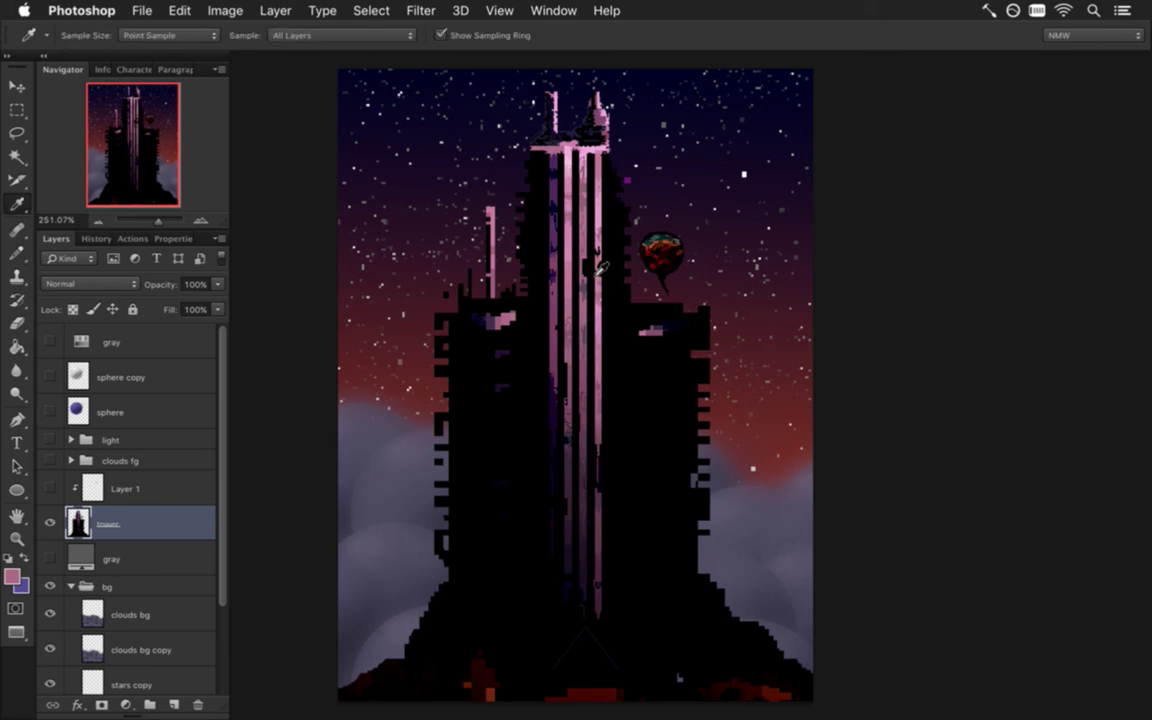
alt+click(513, 272)
alt+click(513, 424)
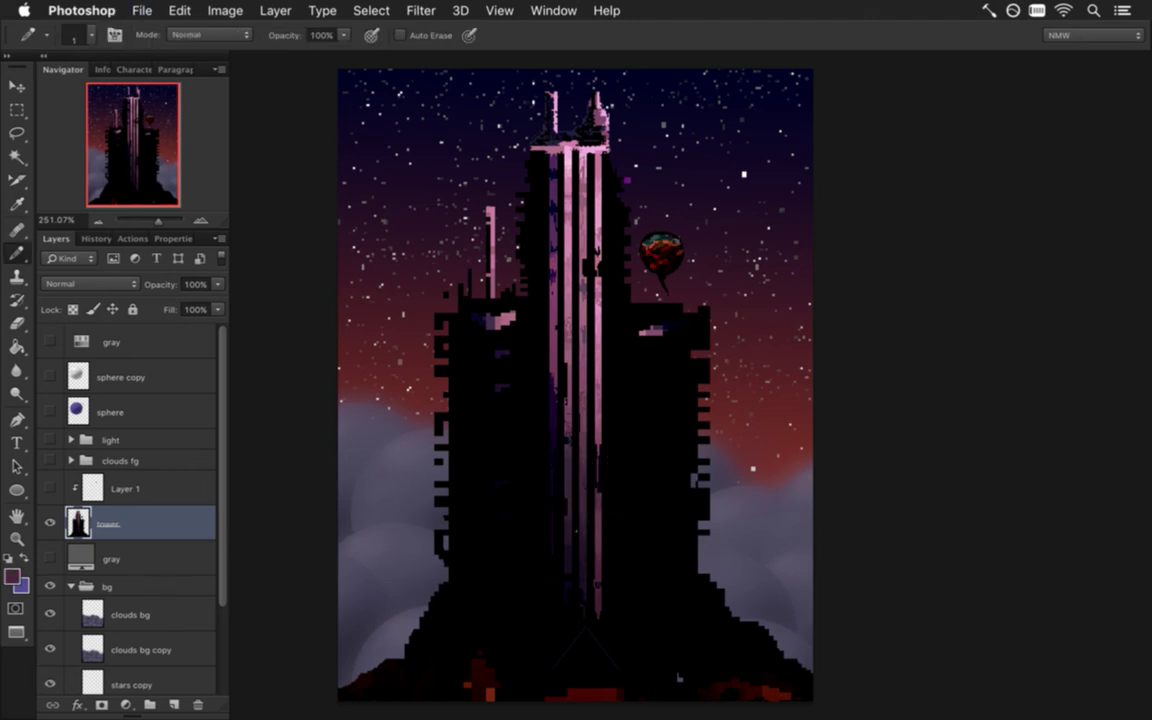
- Sample dark purples and add thin streaks to the lower ends of the stripes, undoing the last stray stroke
alt+click(513, 468)
key(i)
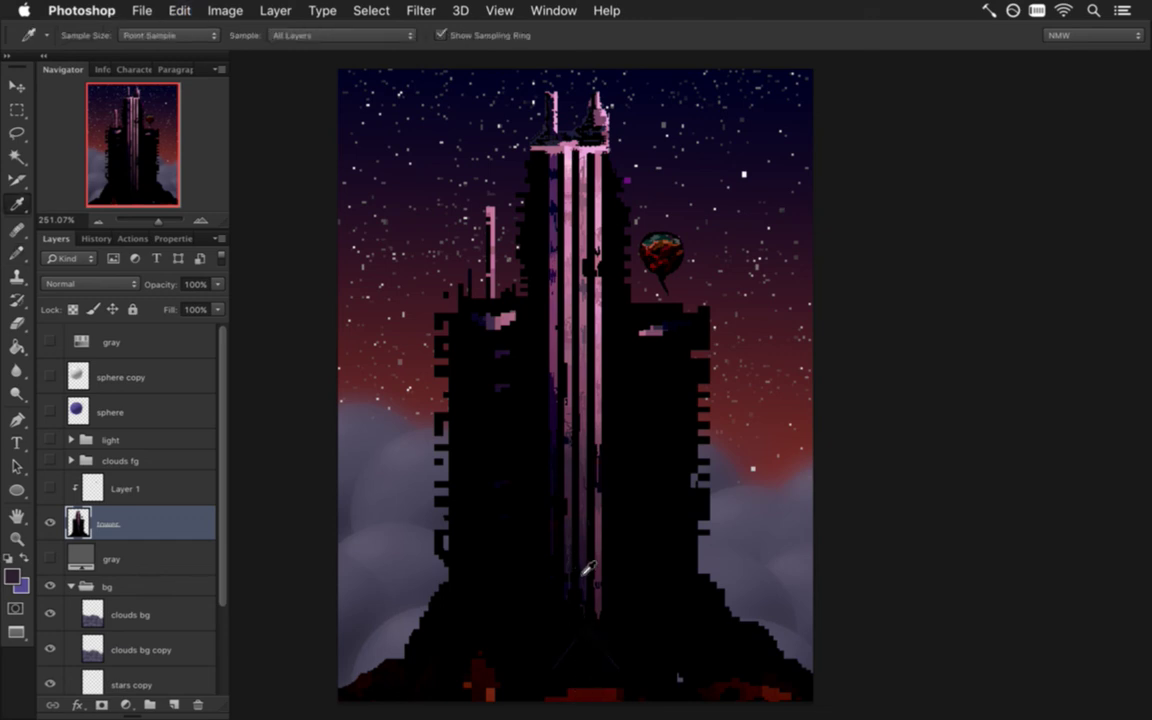
click(570, 536)
key(b)
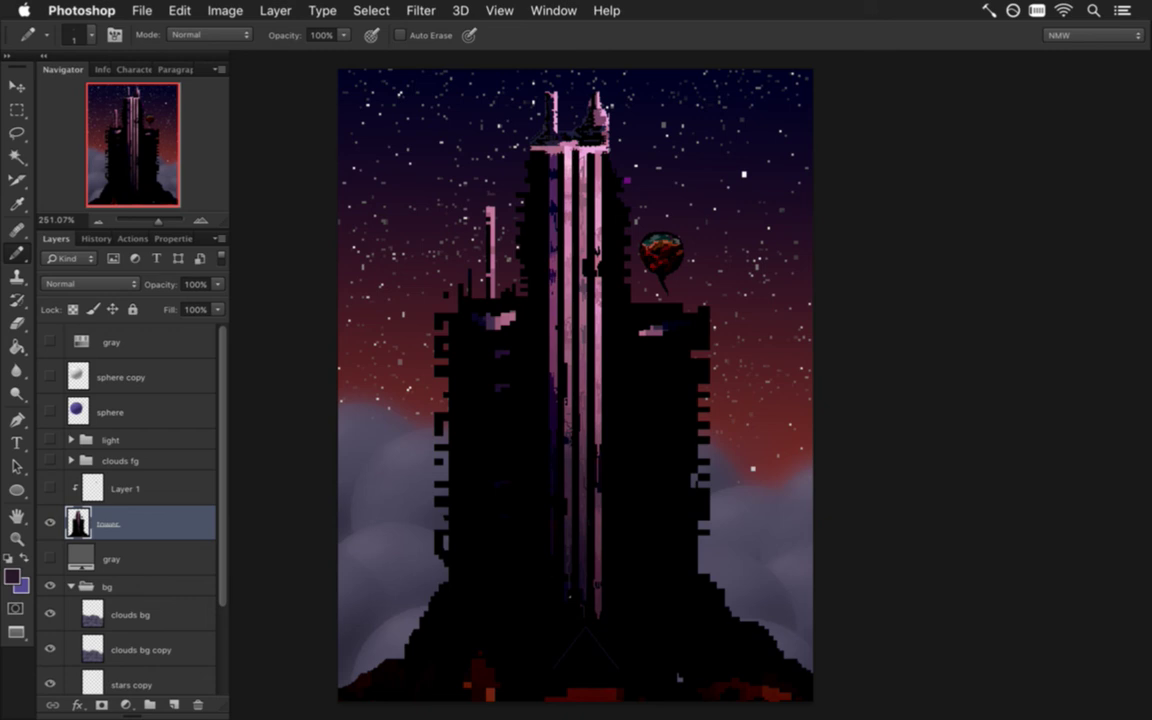
key(super+z)
key(i)
click(528, 530)
key(b)
- Sample dark navy from the spire area and load the tower layer's silhouette as a selection
scroll(528, 155, up, 5)
key(i)
click(550, 108)
key(b)
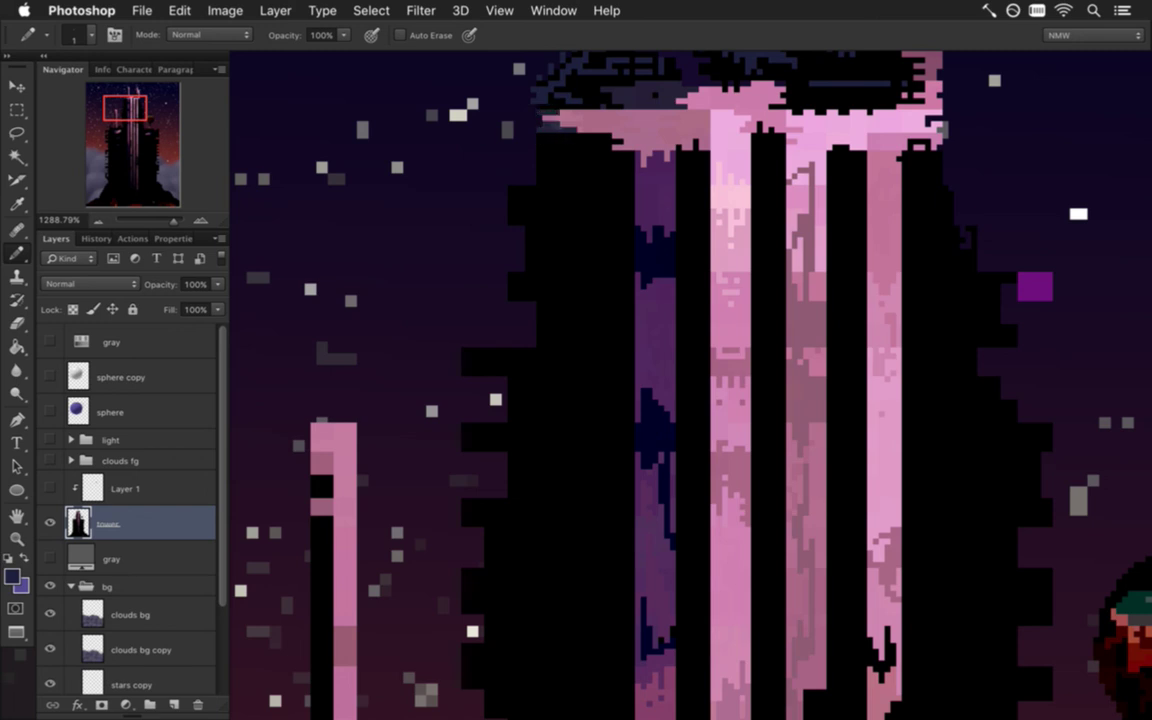
scroll(452, 233, down, 5)
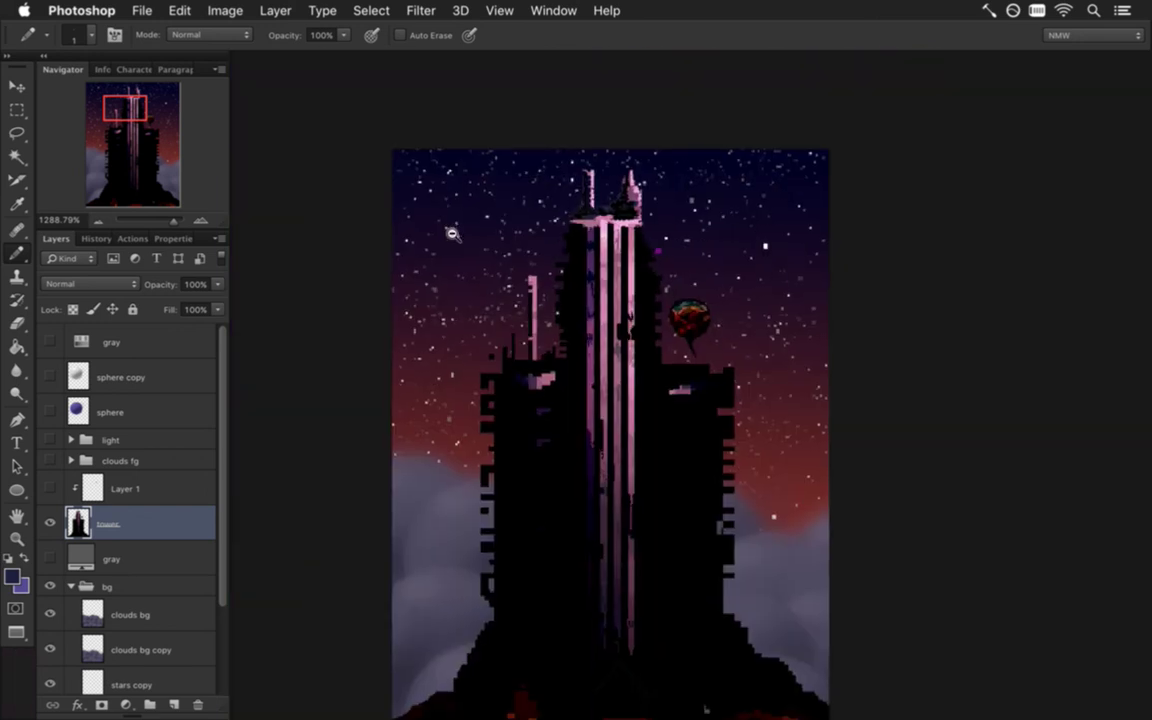
scroll(452, 233, up, 5)
scroll(461, 265, down, 1)
scroll(461, 265, down, 5)
scroll(573, 268, up, 1)
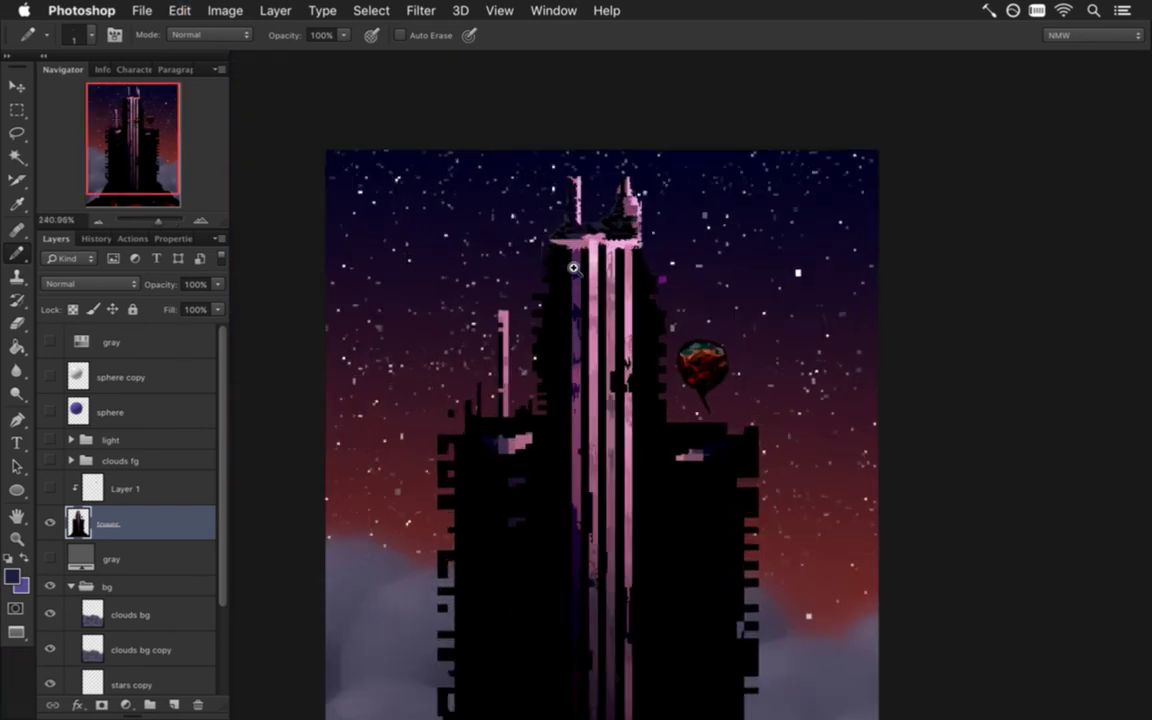
scroll(573, 268, up, 4)
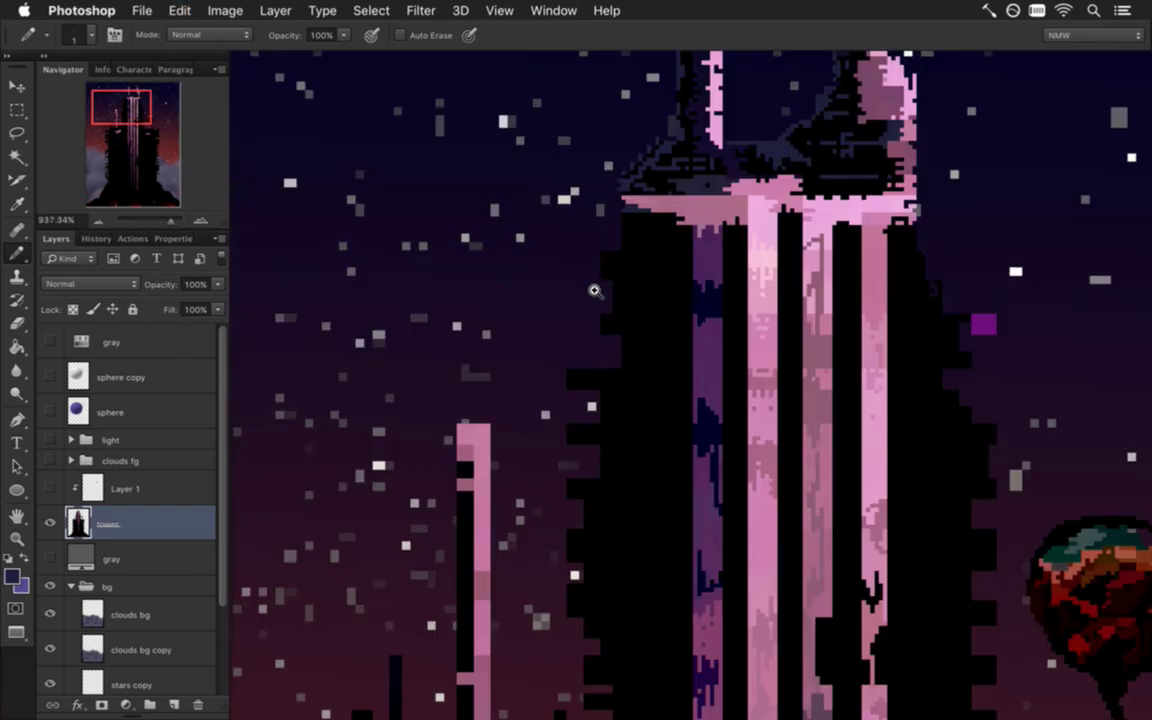
scroll(560, 320, down, 3)
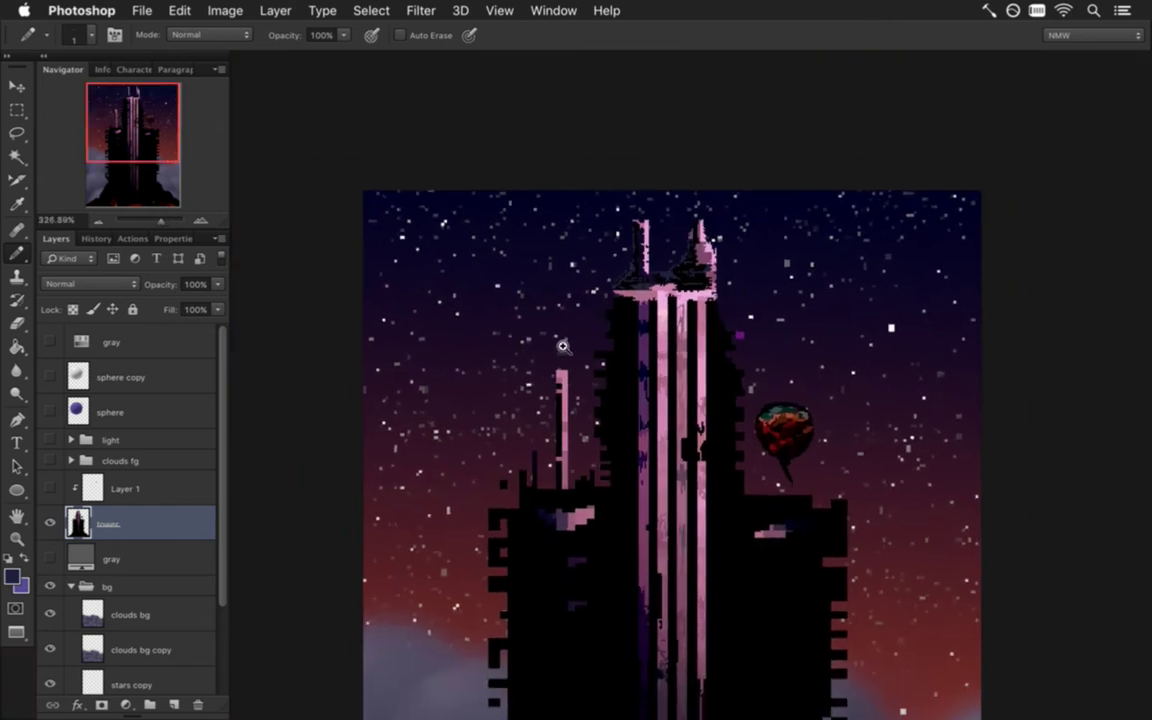
key(super+minus)
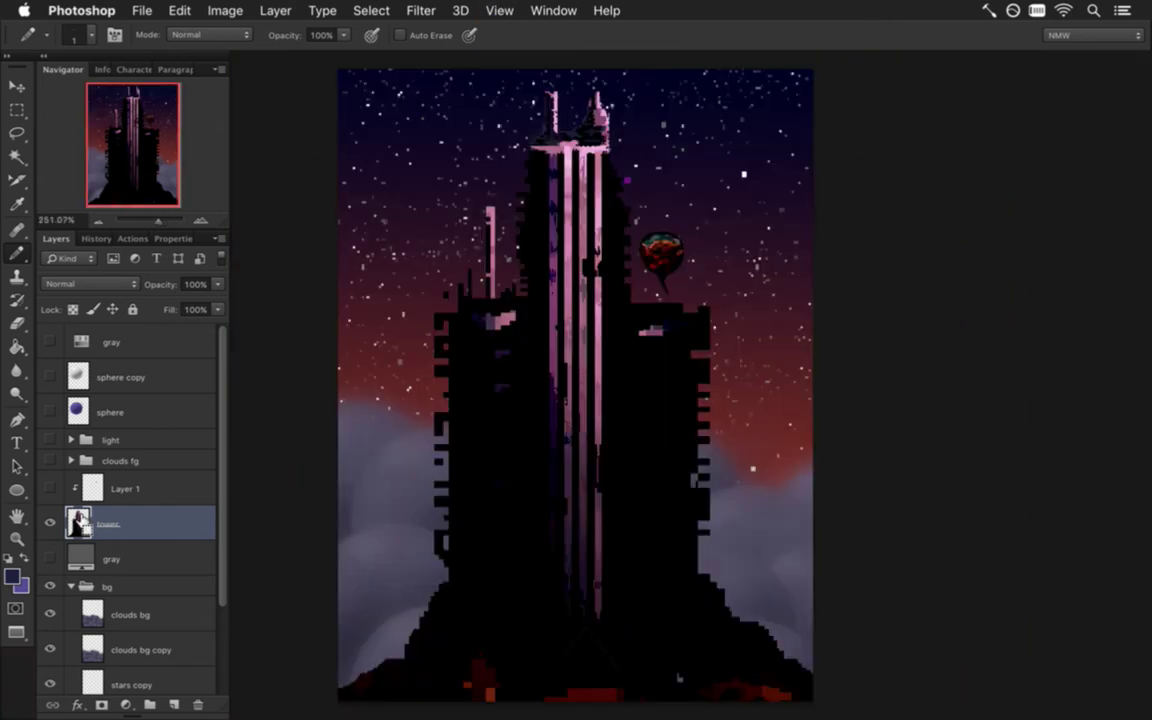
super+click(84, 480)
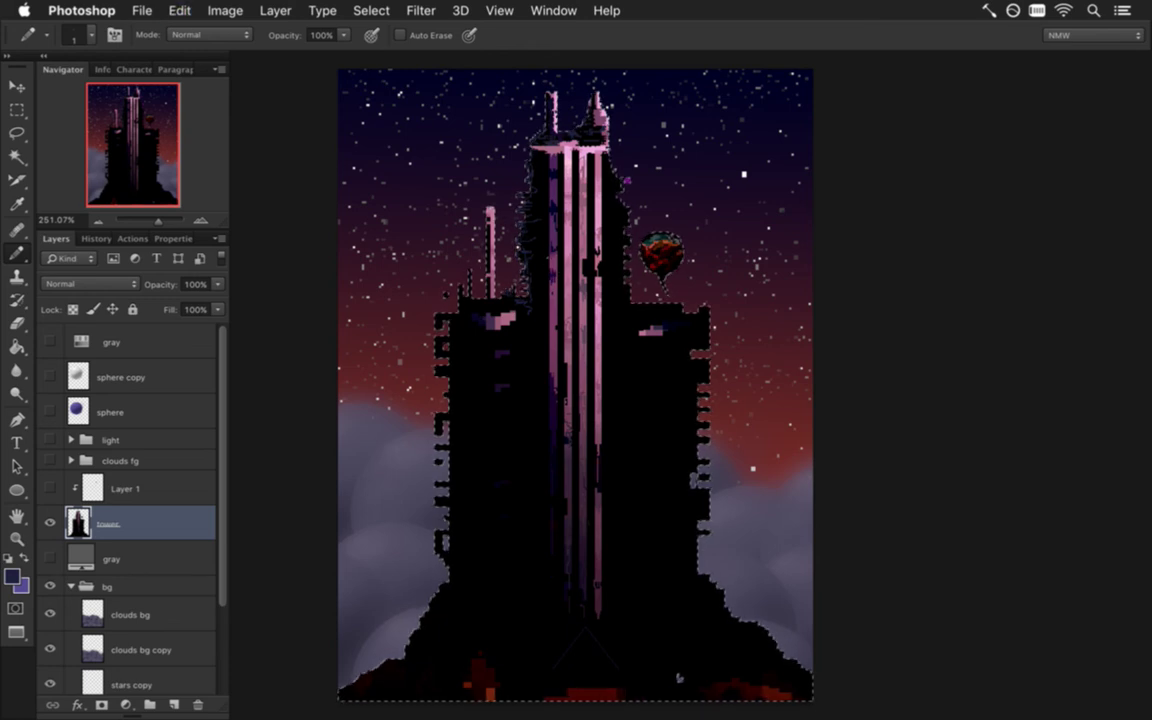
- Paint jagged navy highlights down the tower's left edges, alternating with sampled black to break them up
alt+click(535, 231)
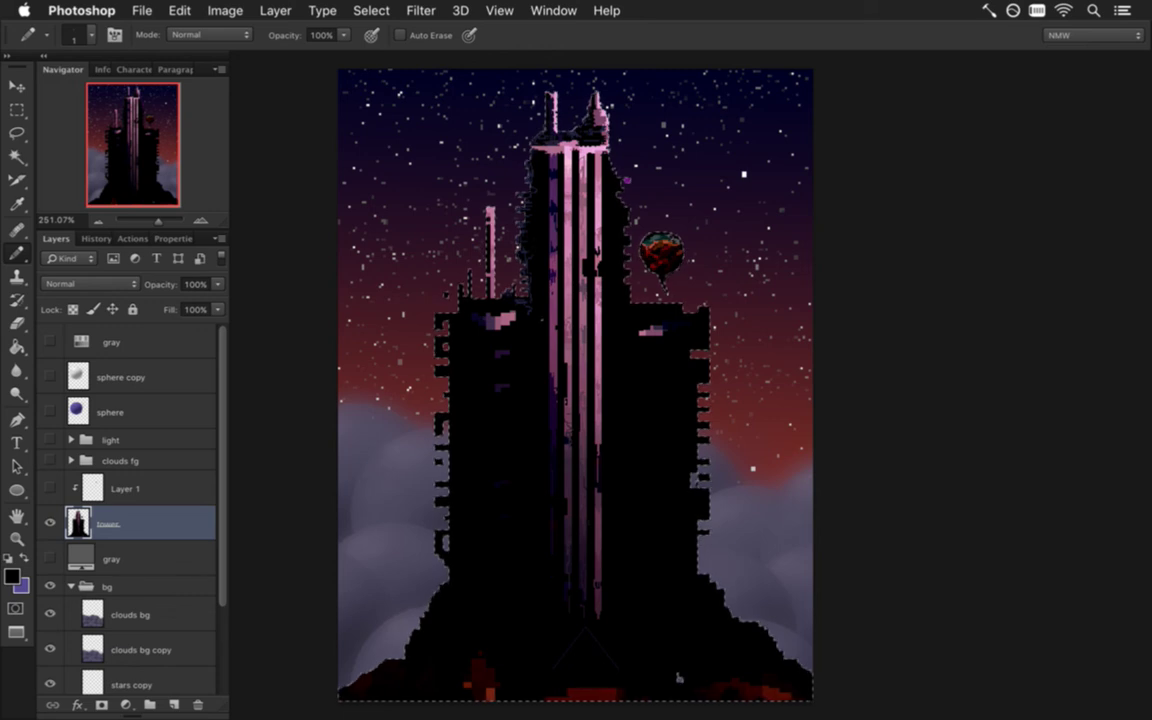
alt+click(535, 314)
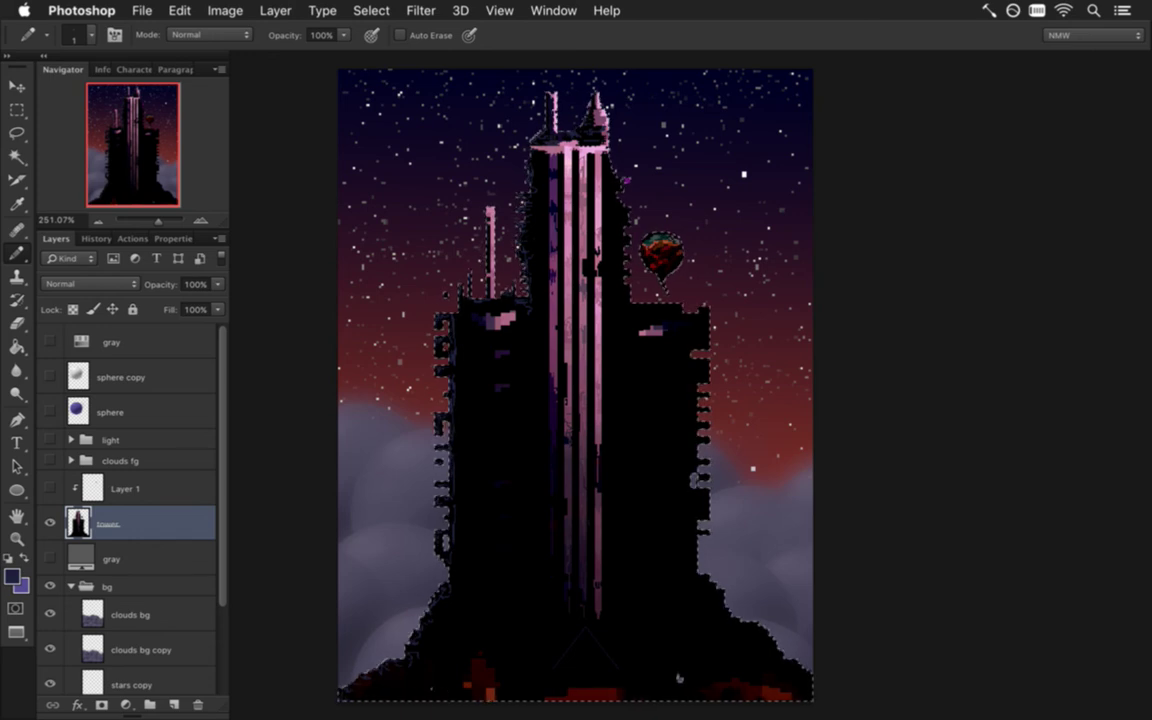
key(i)
click(424, 690)
key(b)
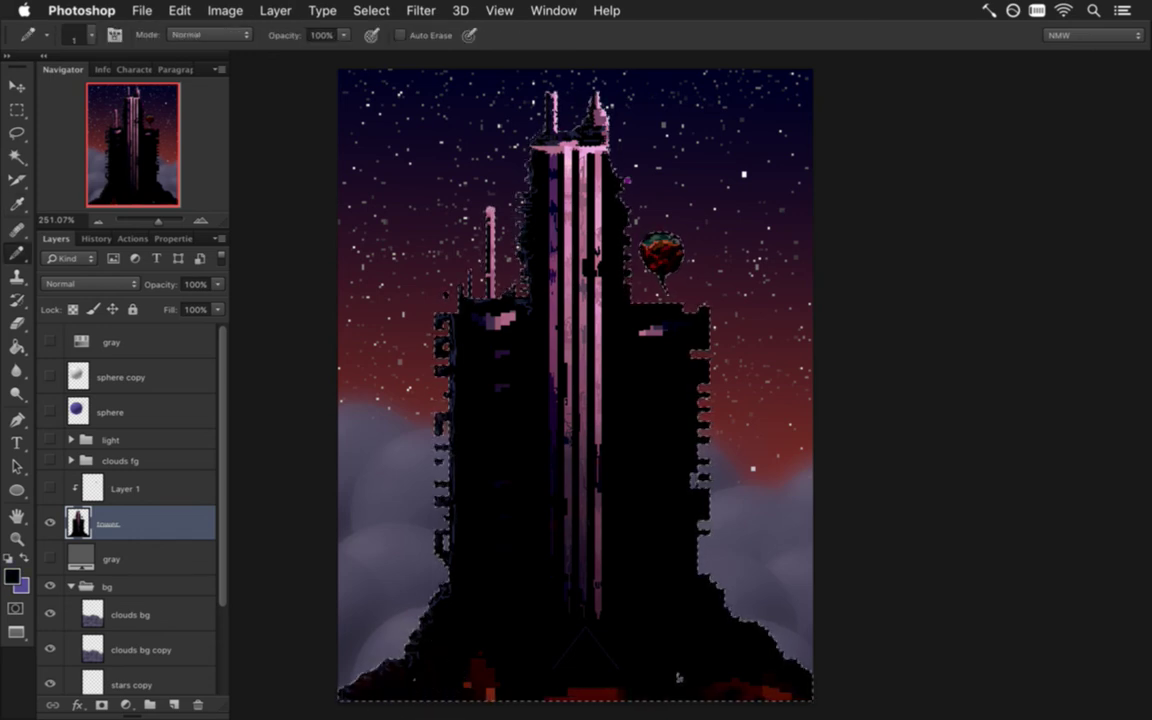
- Enlarge the Pencil to 10 px for painting the lower-left base and sample navy from the slope
key(bracketright)
key(bracketright)
key(bracketright)
key(bracketright)
key(bracketright)
key(bracketright)
key(bracketright)
key(i)
drag(440, 606, 442, 597)
key(b)
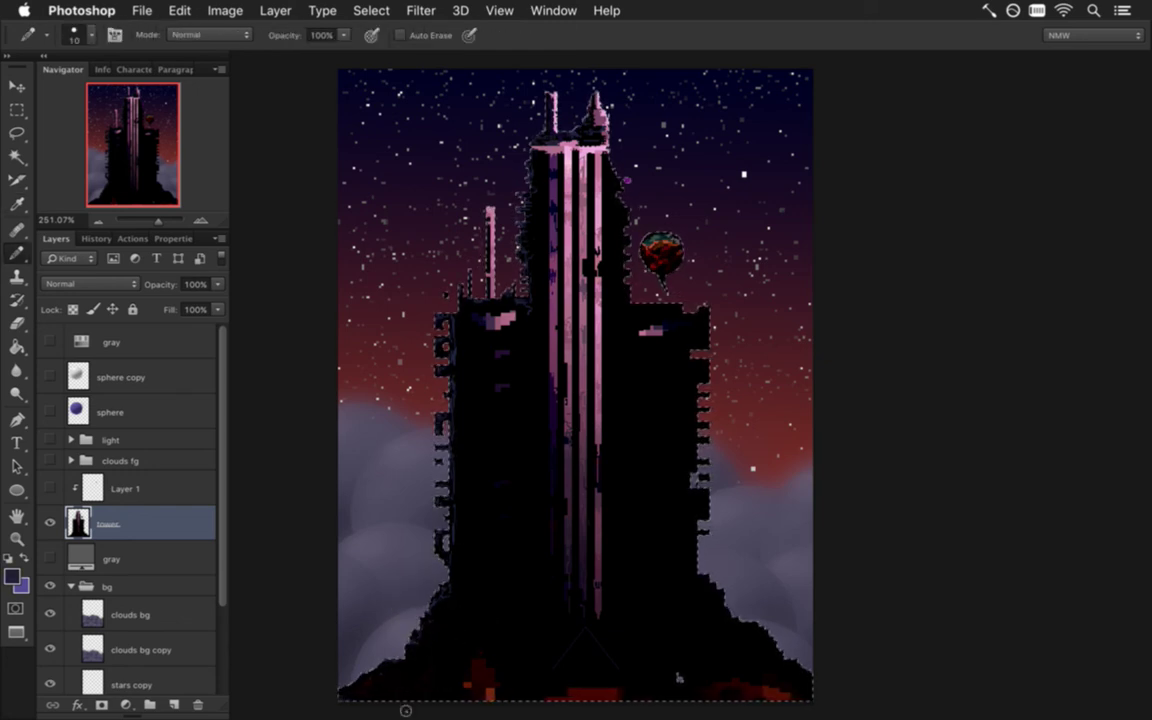
- Reduce the Pencil to 1 px and draw jagged navy rock contours over the tower's lower-left base
key(bracketleft)
key(bracketleft)
key(bracketleft)
key(bracketleft)
key(bracketleft)
key(bracketleft)
key(bracketleft)
key(bracketleft)
key(bracketleft)
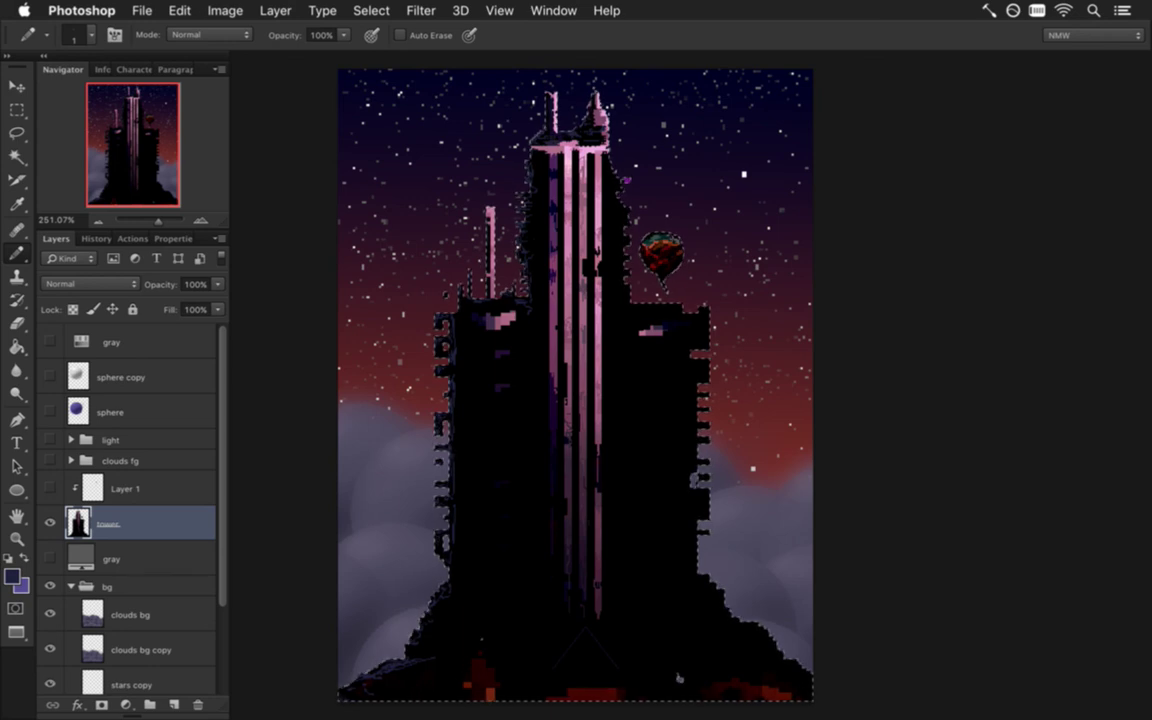
- Refine the rock texture on the lower-left base with sampled black and navy, then deselect the tower
alt+click(404, 681)
alt+click(391, 663)
key(alt)
alt+click(400, 664)
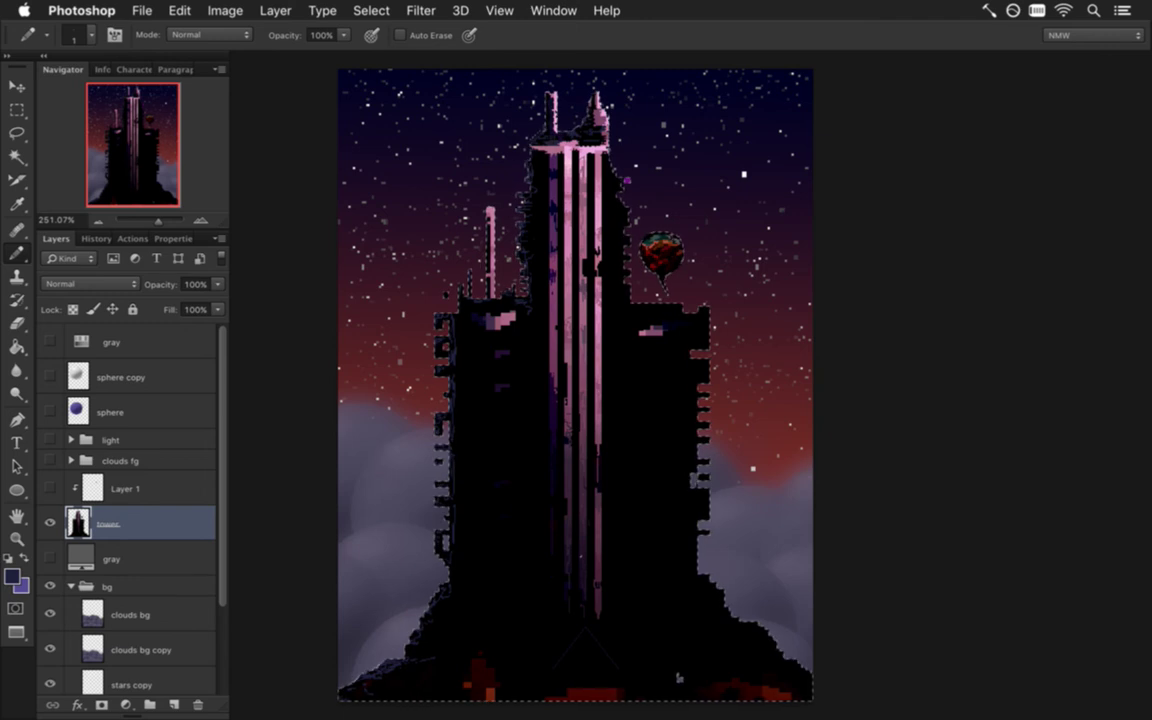
key(m)
key(ctrl+d)
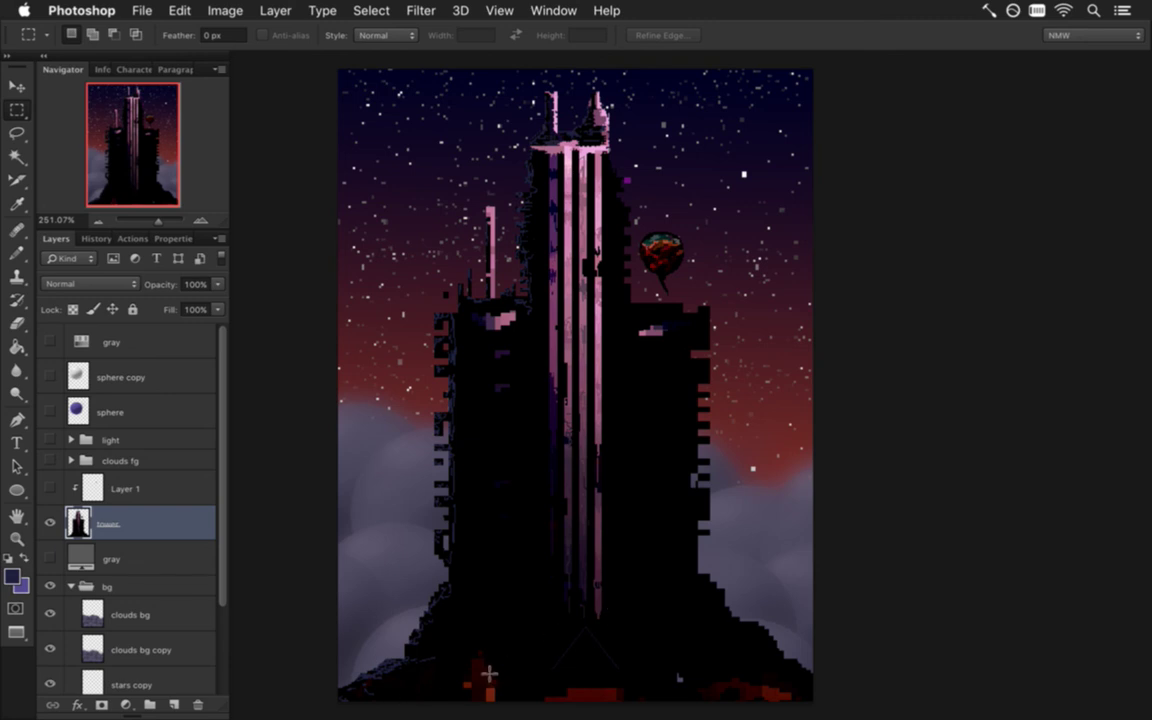
- Sample navy and draw broken ridge lines inward across the left base, undoing a misplaced stroke and sampling black
key(i)
click(360, 603)
key(b)
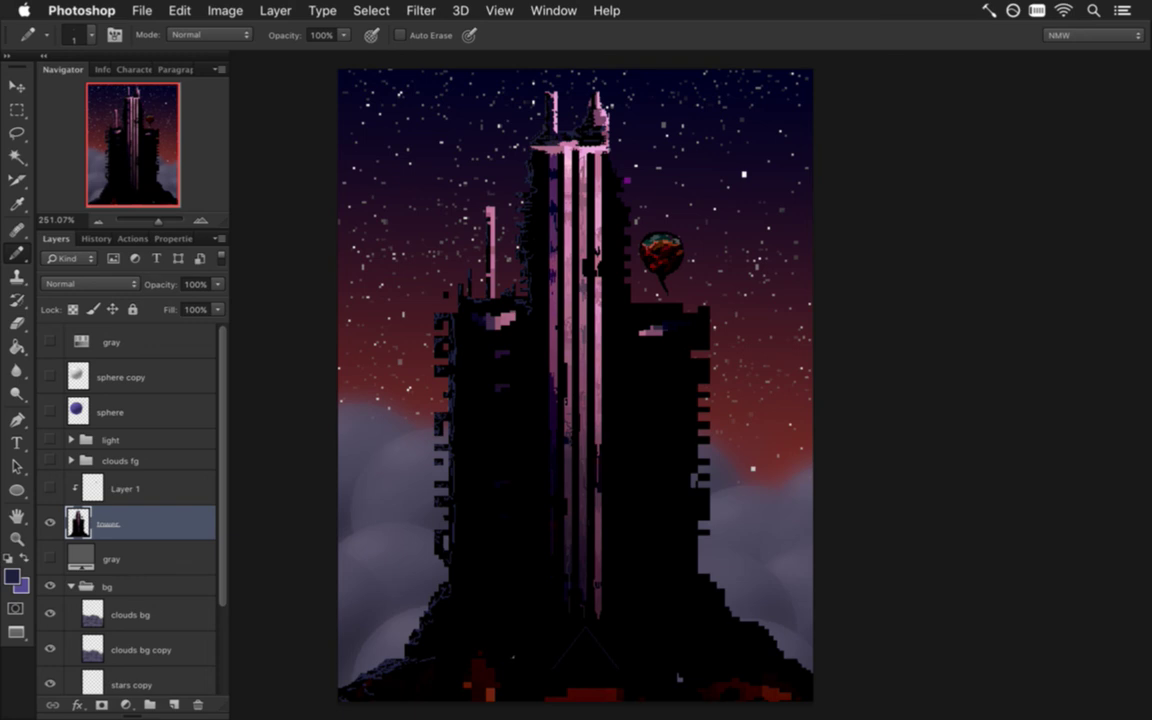
drag(453, 649, 471, 644)
key(super+z)
alt+click(441, 591)
drag(488, 694, 548, 689)
drag(473, 684, 501, 679)
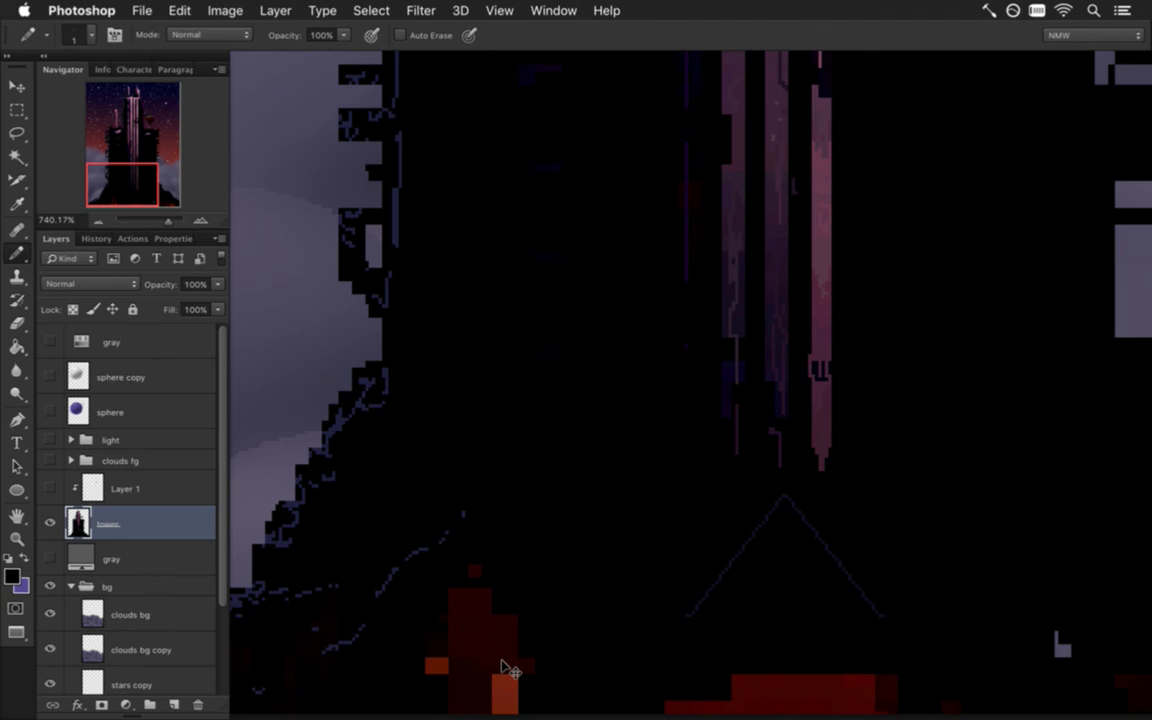
- Sample black and dark reds and carve the red block on the left base into jagged, flame-like peaks
alt+click(460, 600)
alt+click(448, 650)
click(436, 665)
click(436, 636)
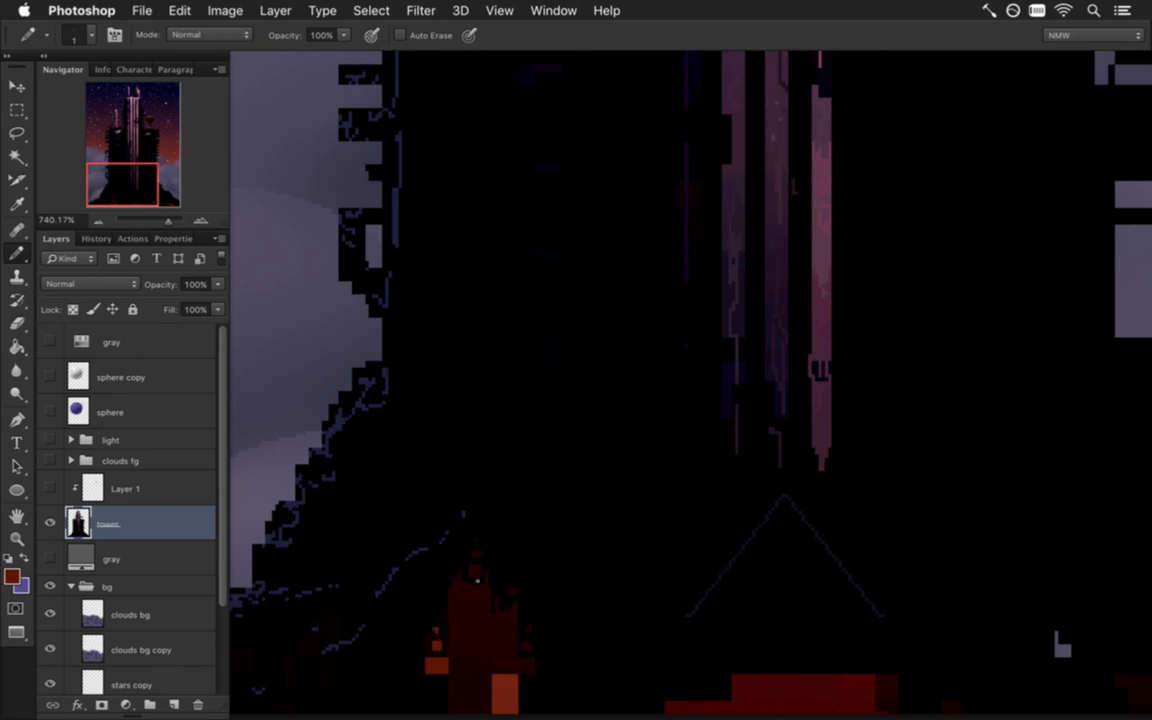
- Sample orange and dark red tones and add scattered pixel texture around the left red block and its orange squares
alt+click(395, 566)
alt+click(437, 665)
alt+click(452, 690)
alt+click(445, 657)
alt+click(506, 685)
alt+click(526, 673)
key(alt)
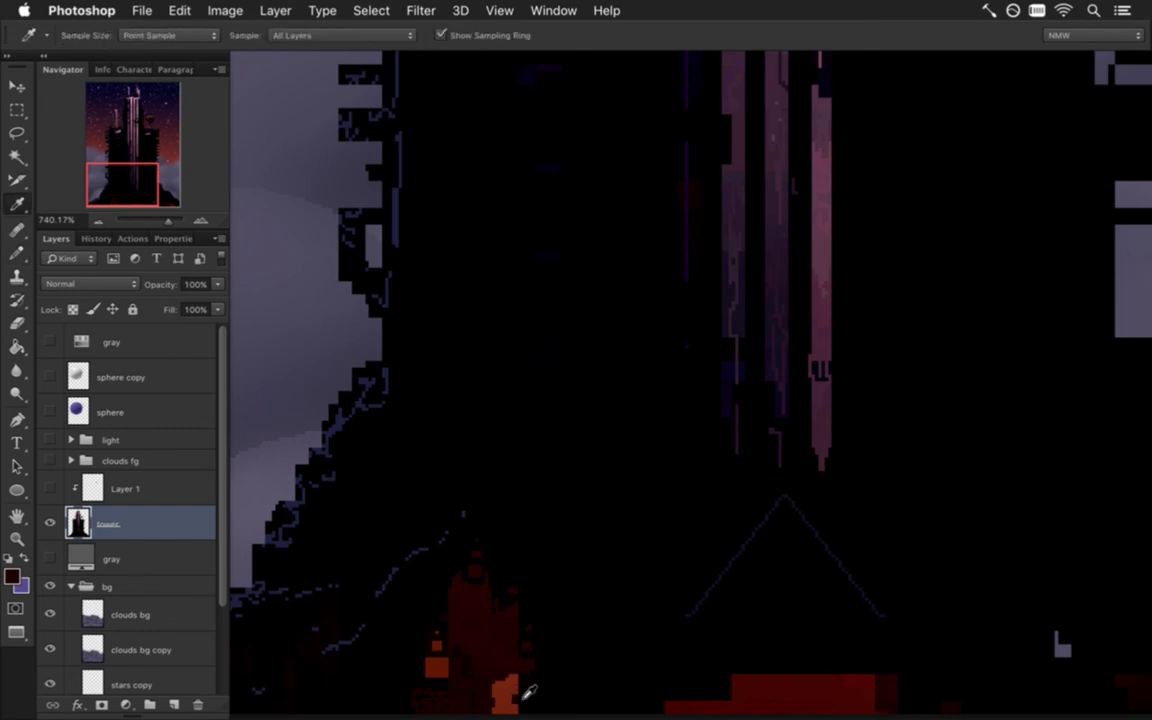
- Sample nearby red and dark tones and roughen the orange patch at the foot of the left red block
alt+click(522, 698)
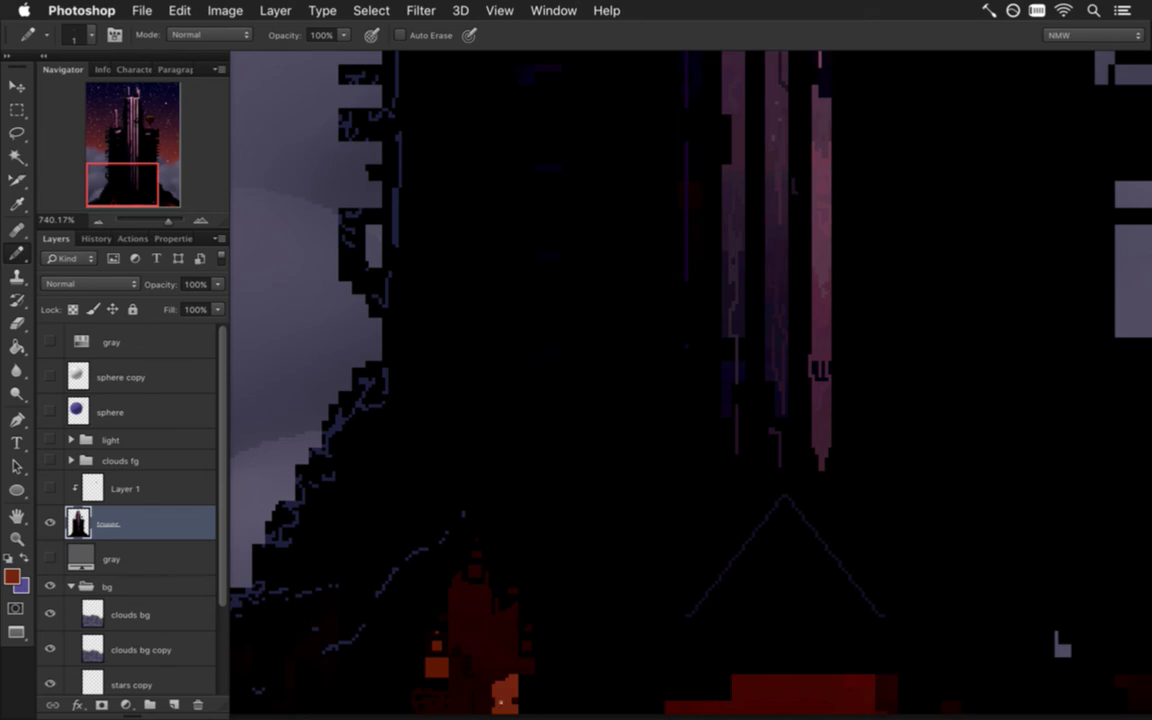
scroll(500, 692, down, 1)
alt+click(500, 692)
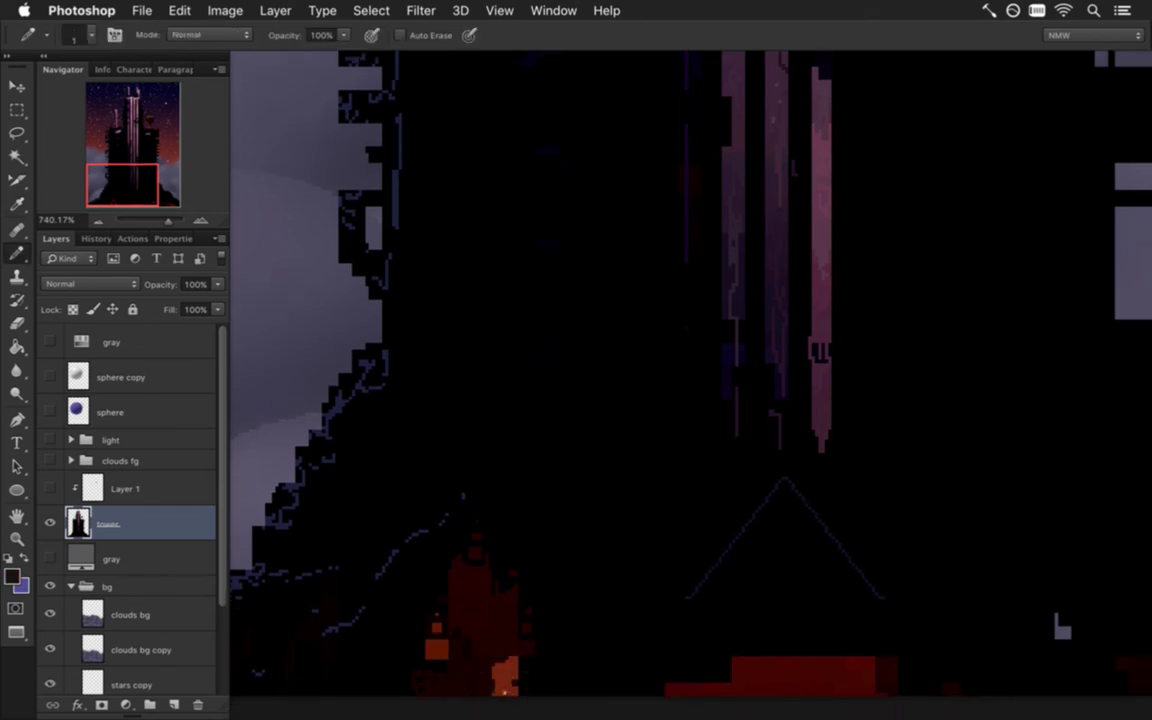
alt+click(499, 680)
- Sample red and build the central red bar into a tapering glow with jagged horizontal streaks beneath the peak outline
alt+click(716, 686)
click(652, 702)
mouse_move(784, 663)
mouse_down()
mouse_move(815, 661)
mouse_move(764, 661)
mouse_move(834, 657)
mouse_move(764, 635)
mouse_move(779, 645)
mouse_move(786, 625)
mouse_move(833, 627)
mouse_move(758, 622)
mouse_move(814, 609)
mouse_move(790, 606)
mouse_up()
alt+click(843, 612)
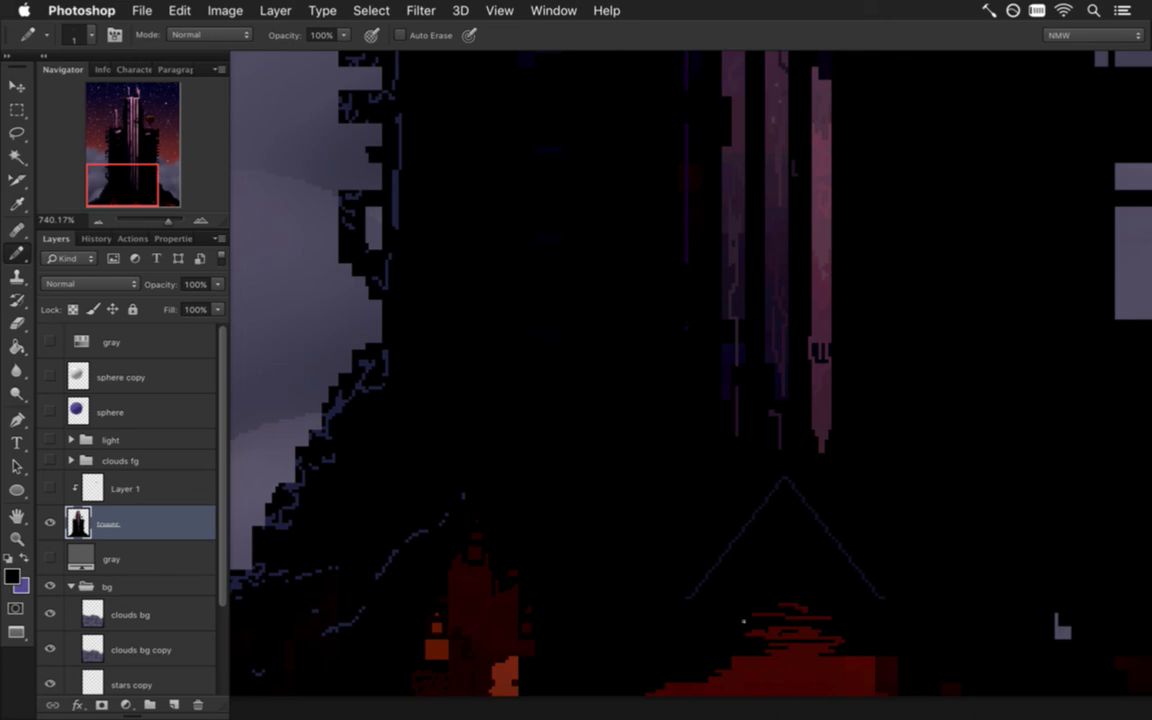
- Sample dark red, select the red glow areas with the Magic Wand and return to the Pencil
alt+click(448, 550)
click(16, 157)
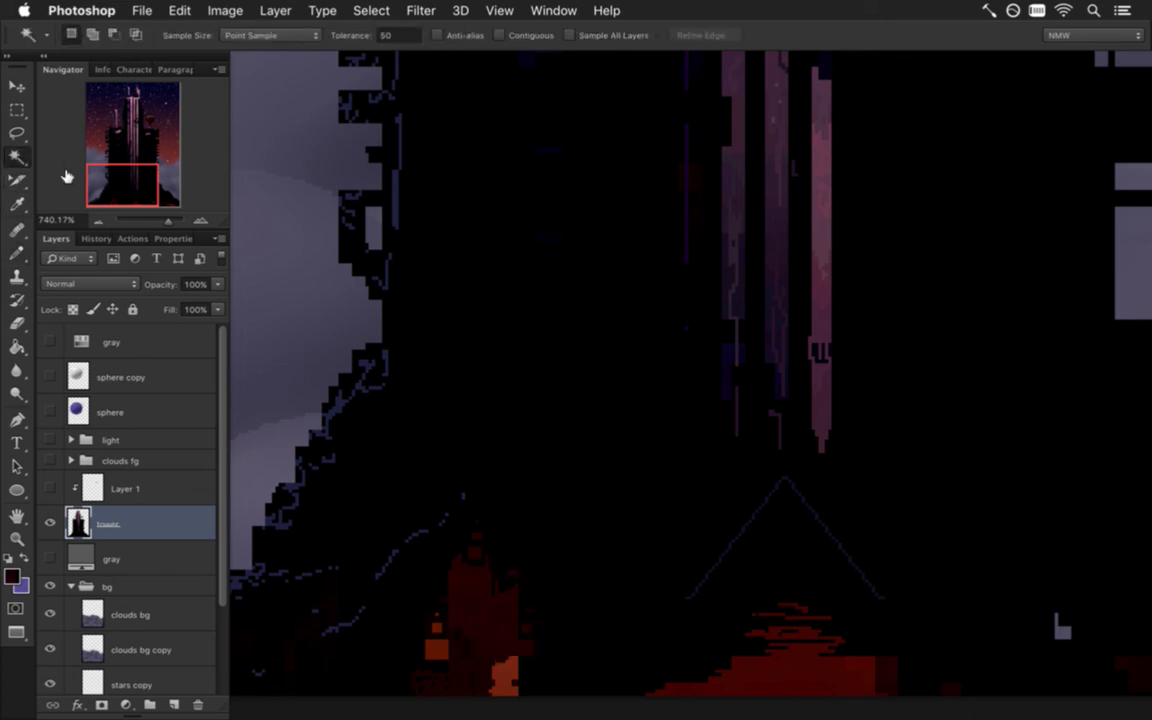
click(810, 645)
key(b)
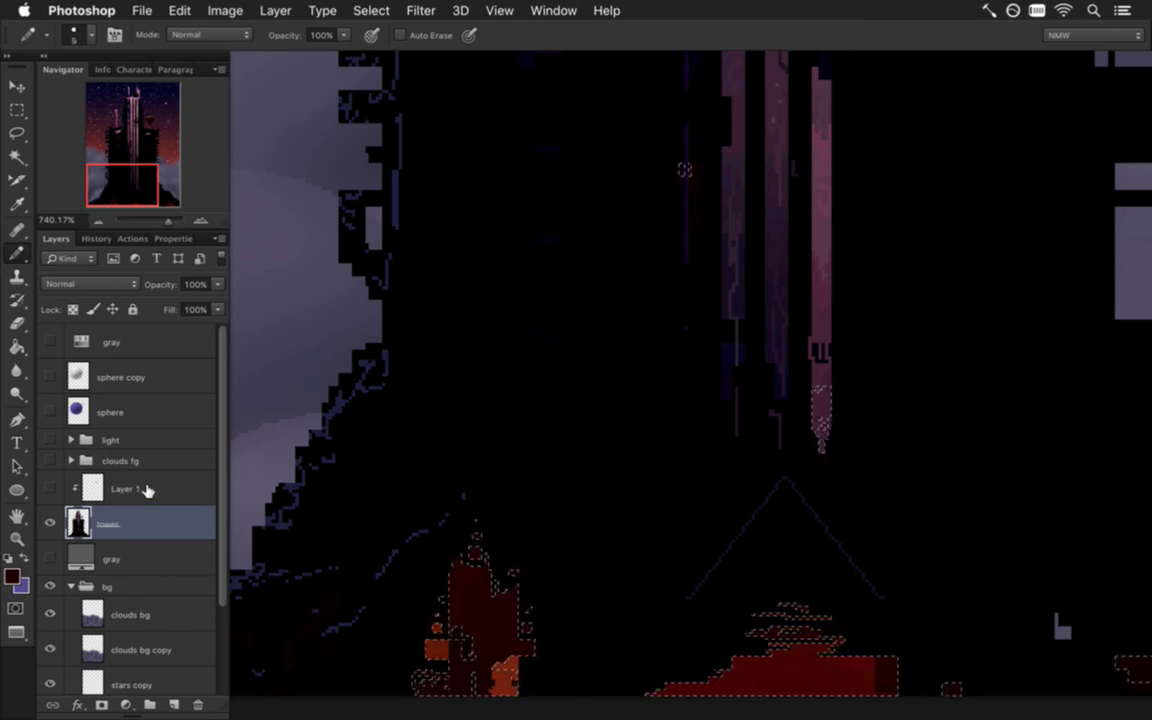
- Set the Pencil to 1 px, shade the selected glow areas with deep red and deselect
key(bracketleft)
key(bracketleft)
key(bracketleft)
key(bracketleft)
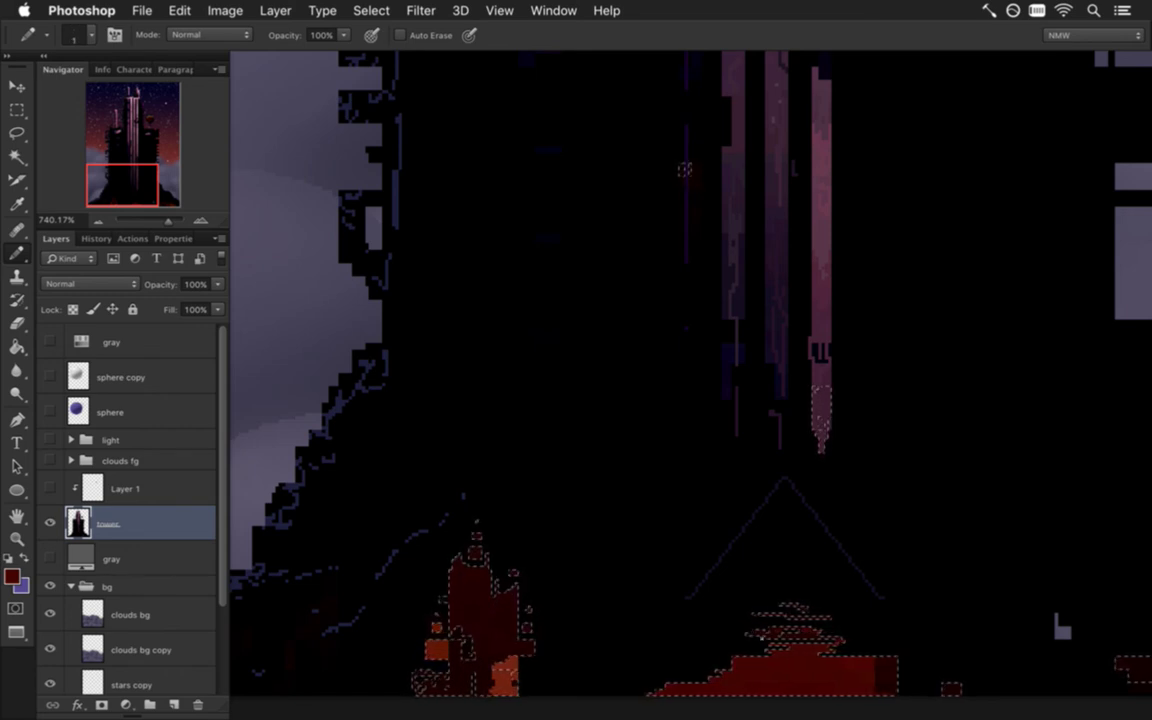
key(m)
key(ctrl+d)
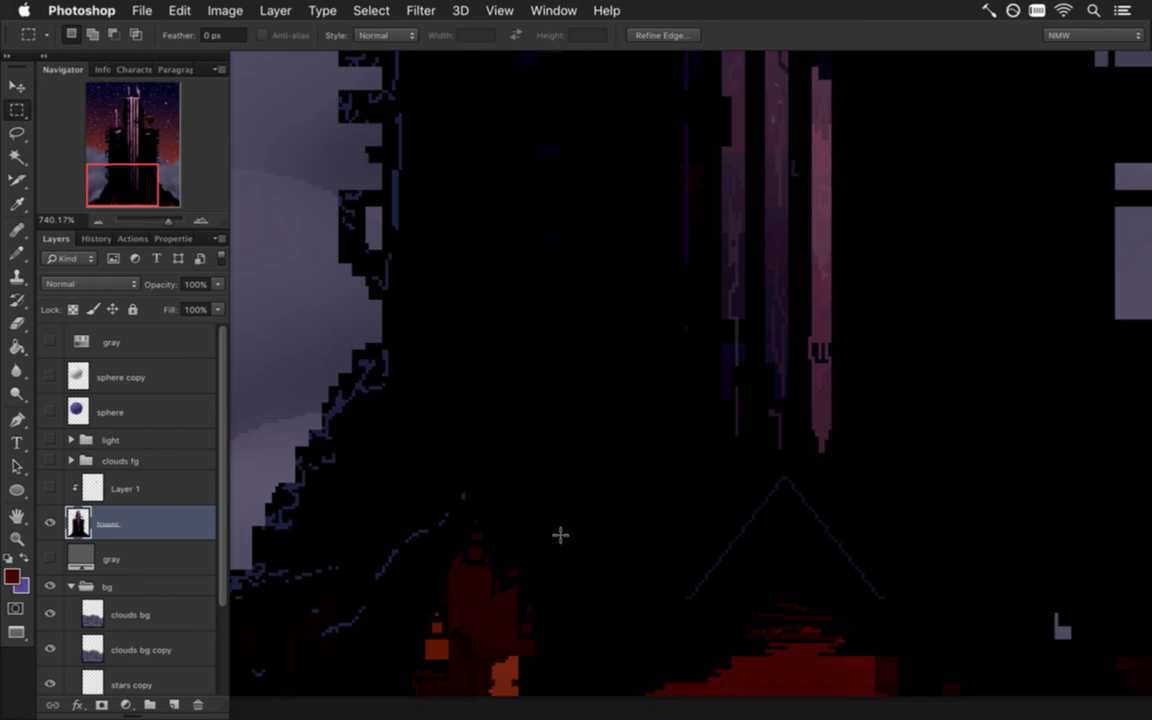
- Sample black and cut jagged gaps into the streaks and right end of the central red glow
drag(864, 627, 731, 586)
key(i)
click(576, 571)
key(b)
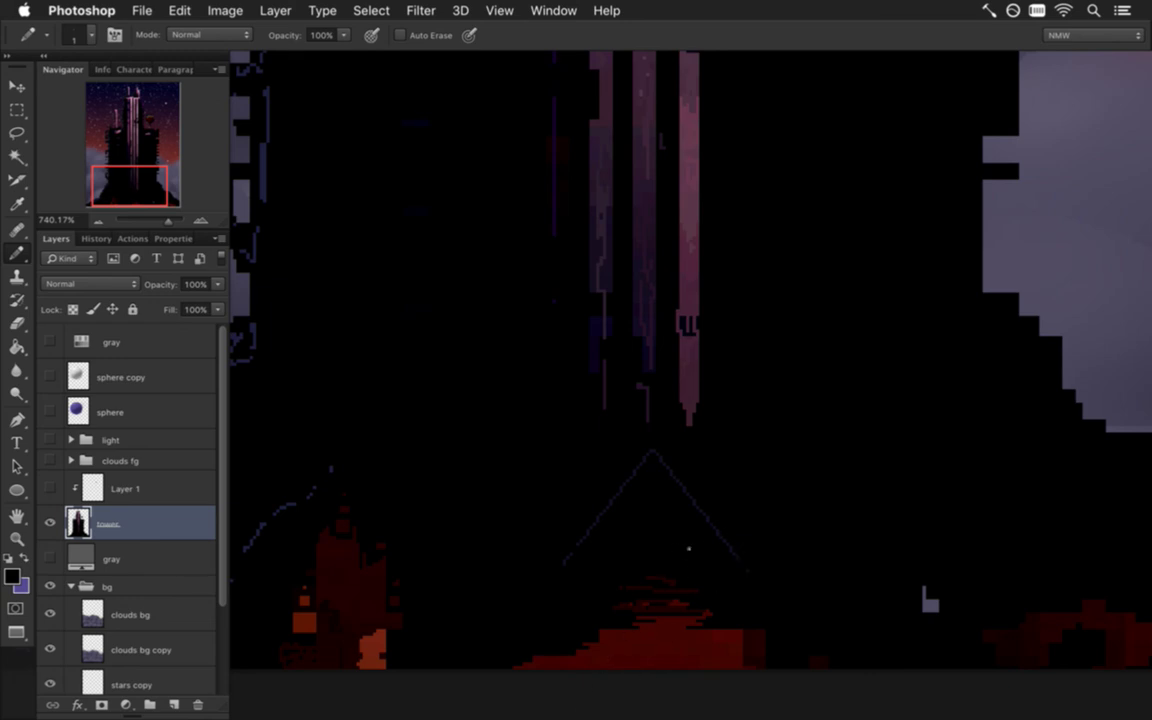
scroll(735, 617, right, 3)
alt+click(510, 622)
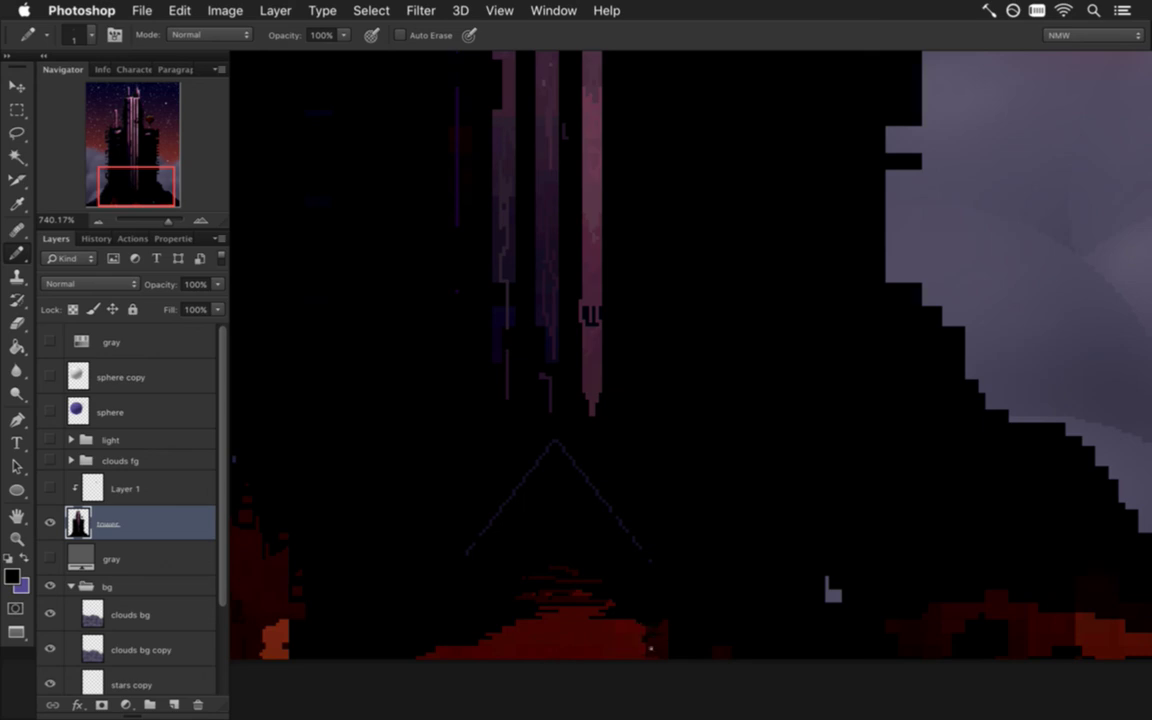
- Sample dark reds from the central glow and extend its right end into jagged, fading specks along the ground
alt+click(646, 651)
alt+click(660, 647)
alt+click(688, 660)
alt+click(723, 651)
- Sample black and gray to reshape the small gray notch in the rocky base into an irregular pixel form
drag(828, 627, 715, 622)
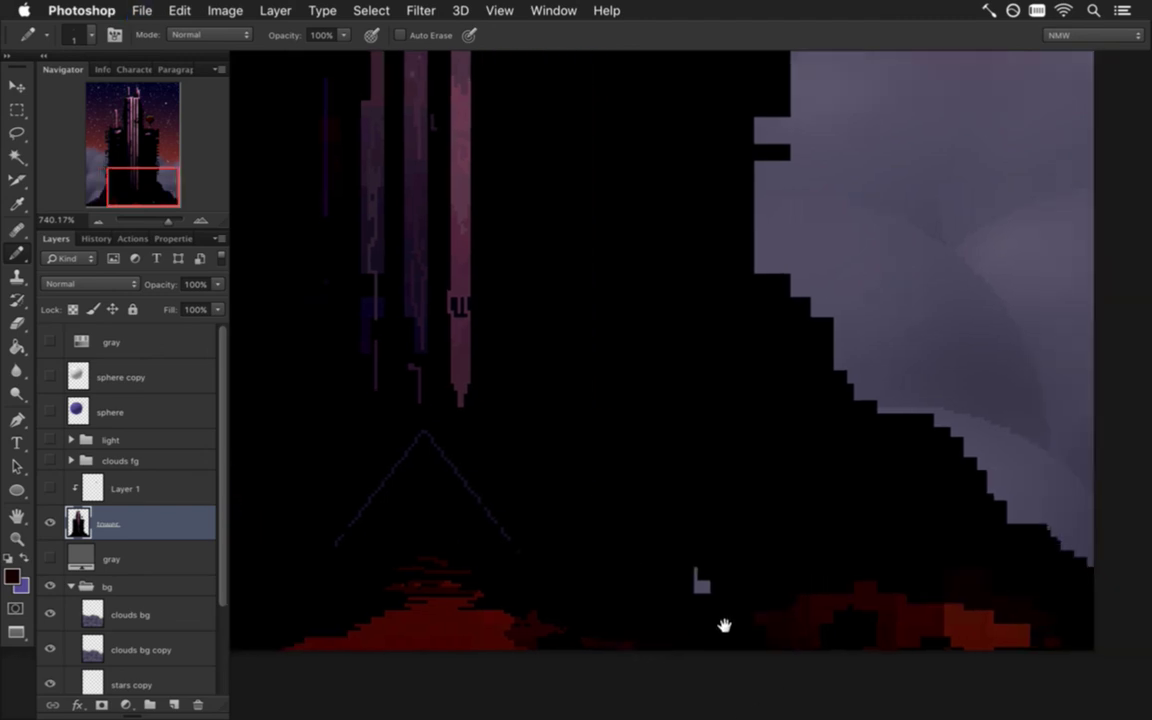
alt+click(697, 598)
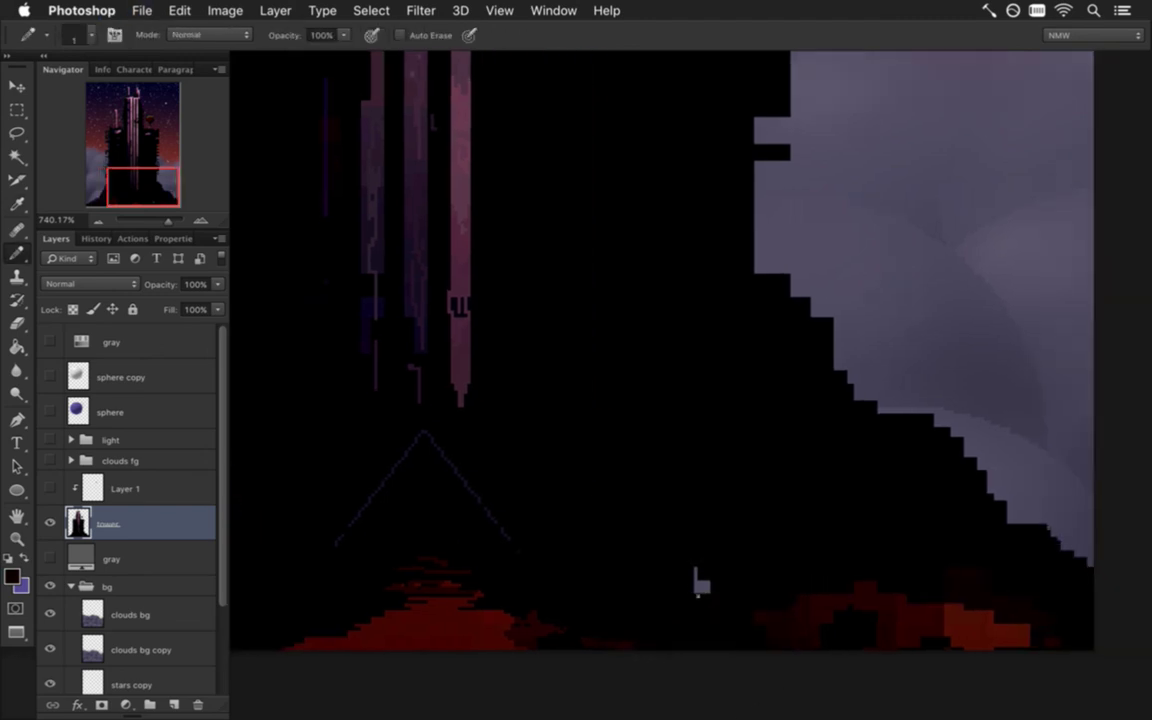
alt+click(700, 583)
- Sample the reds of the right-hand glow and break its blocky patches into jagged red and orange streaks
drag(774, 612, 712, 598)
alt+click(694, 617)
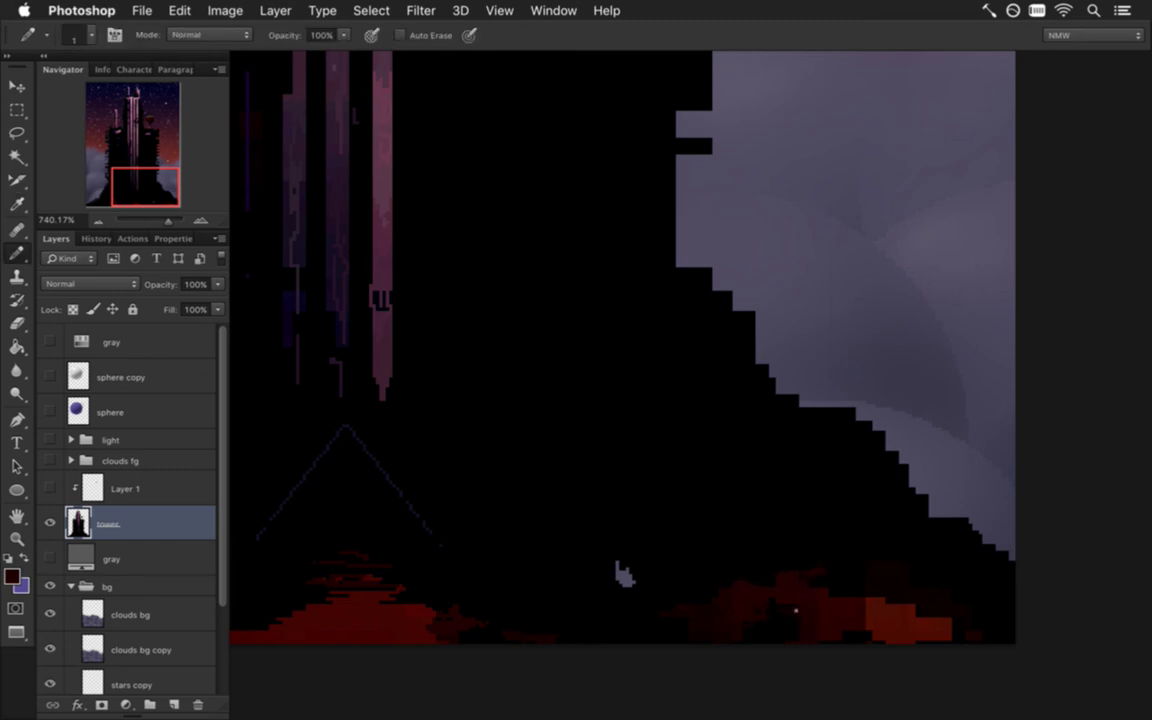
alt+click(830, 643)
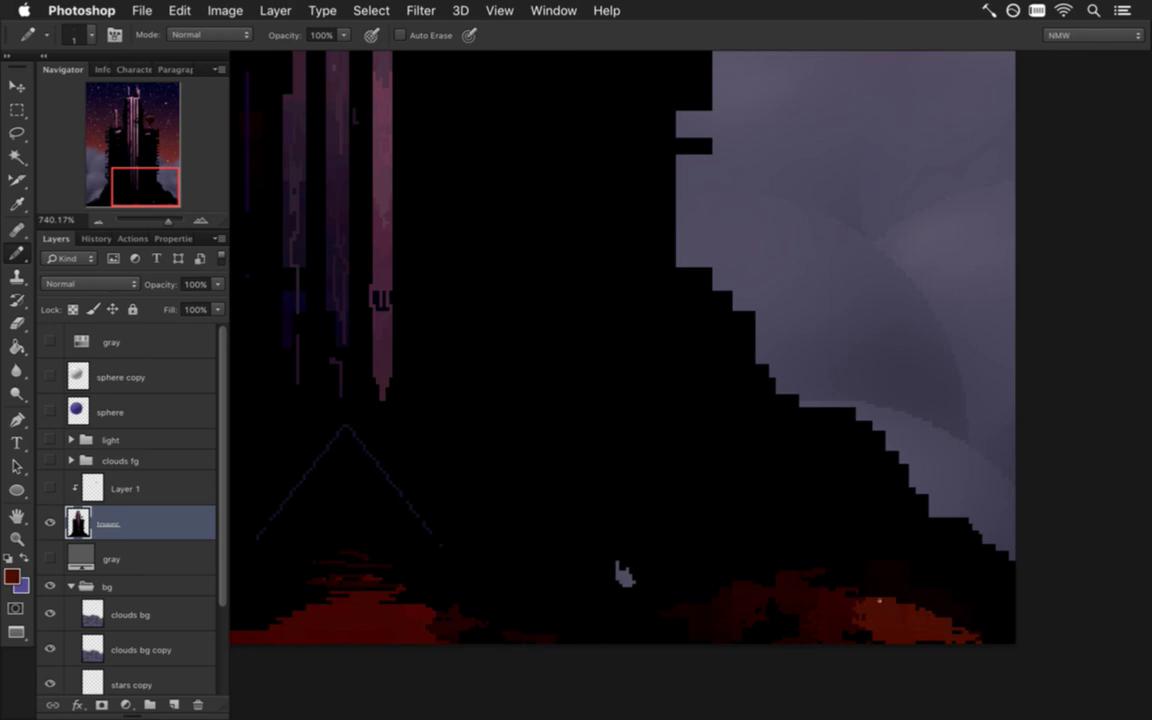
- Sample very dark red, select the tower layer's outline, paint rocky texture along its right edge and base, and deselect
key(i)
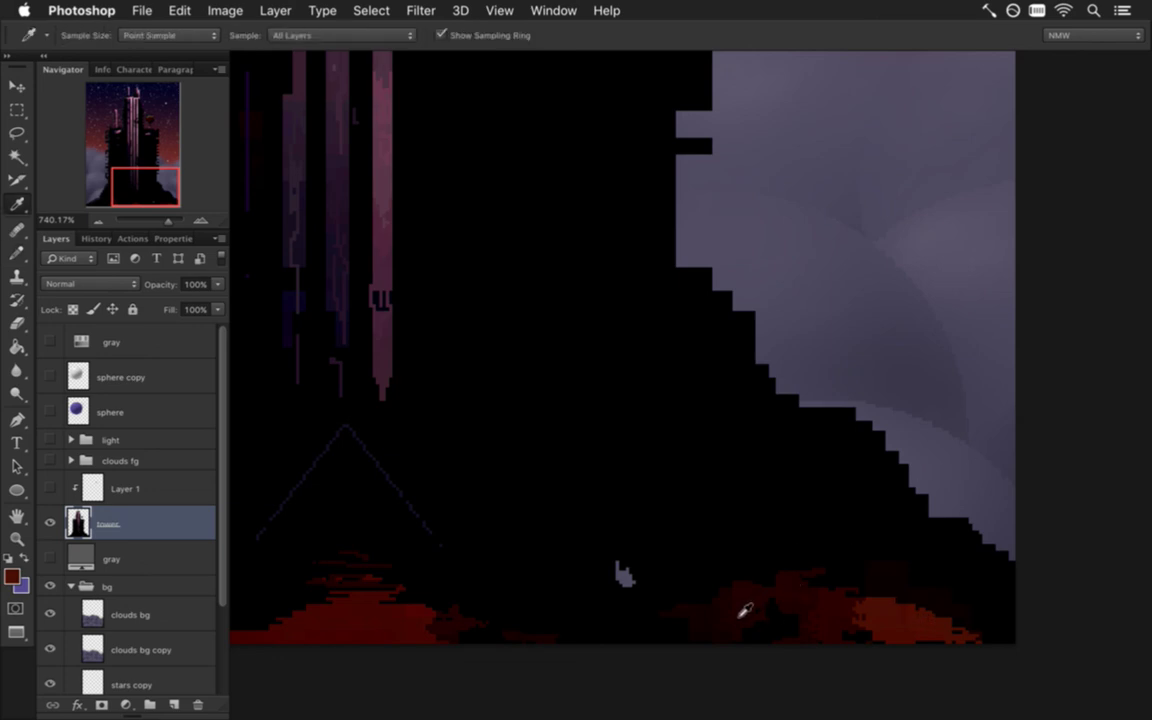
click(656, 541)
drag(787, 478, 722, 476)
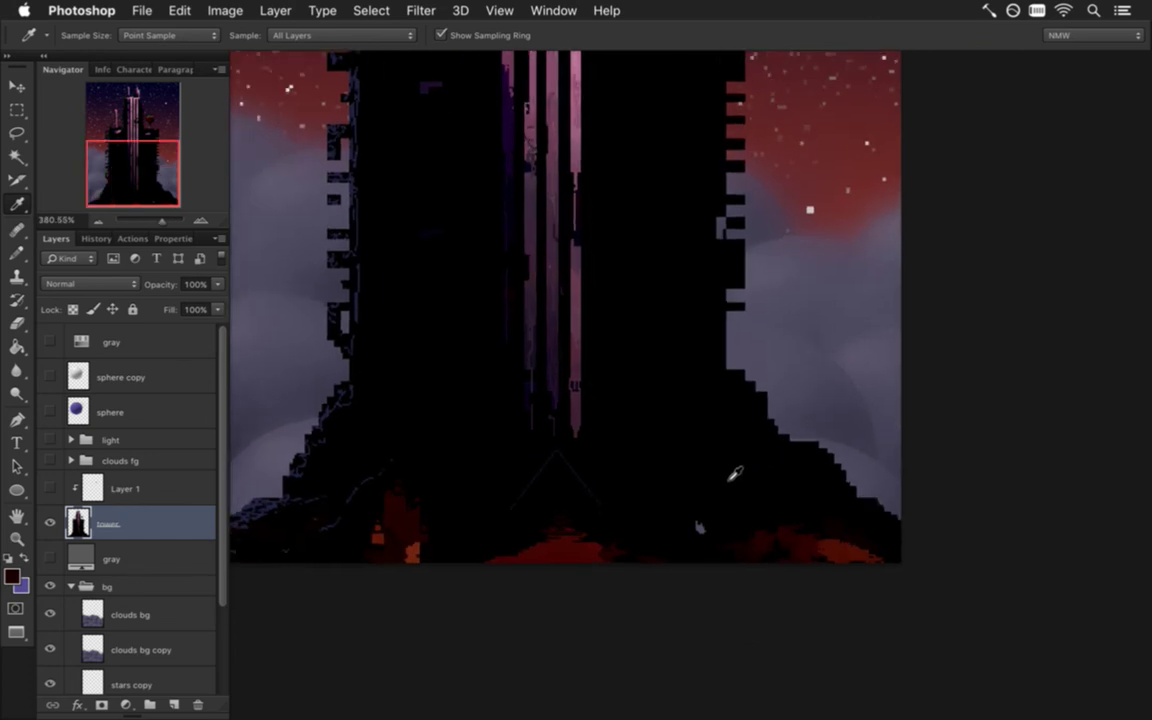
drag(789, 335, 767, 412)
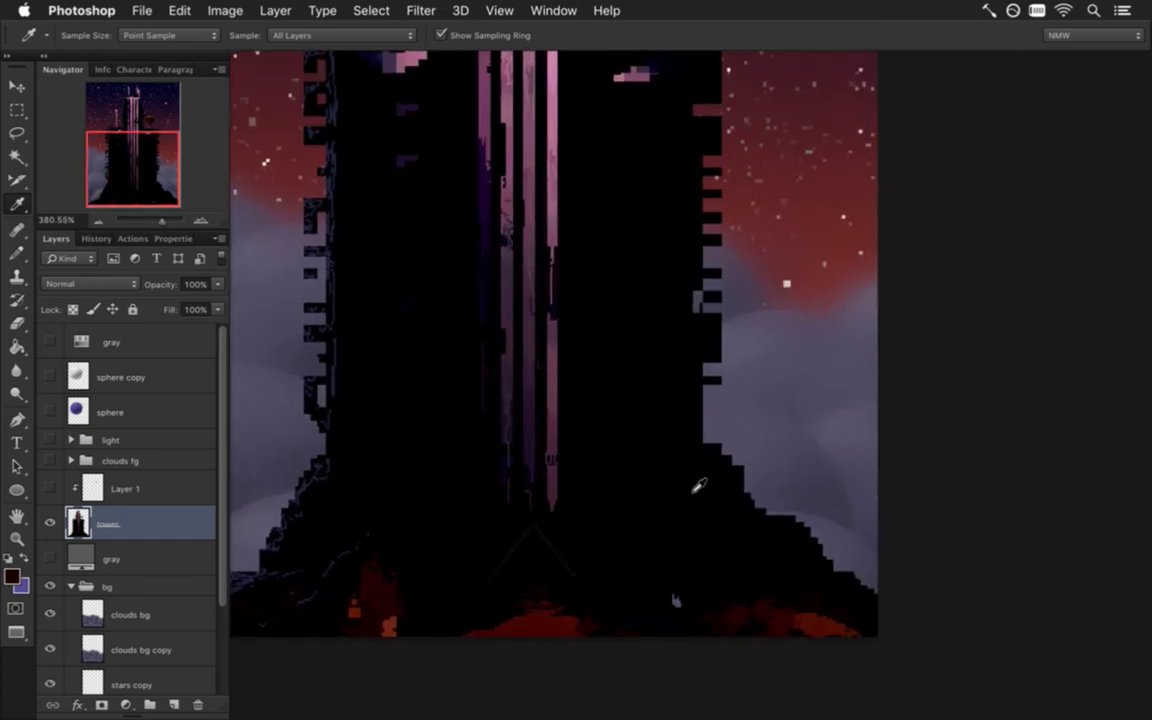
key(super+minus)
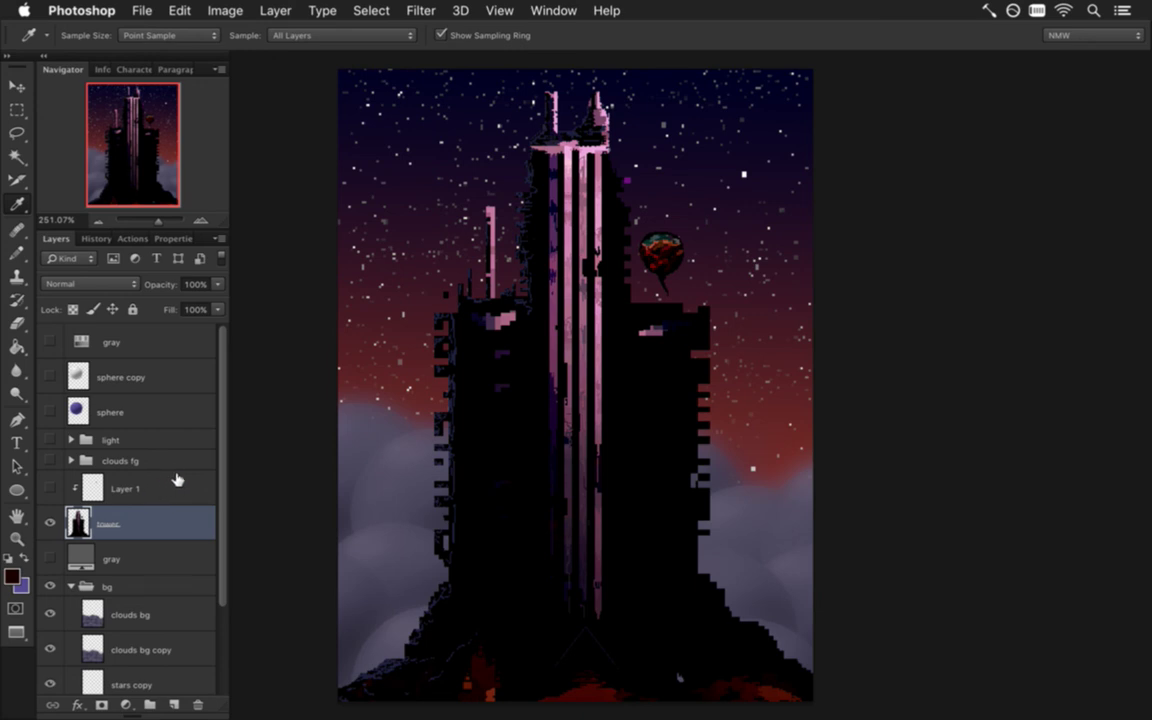
super+click(80, 520)
key(b)
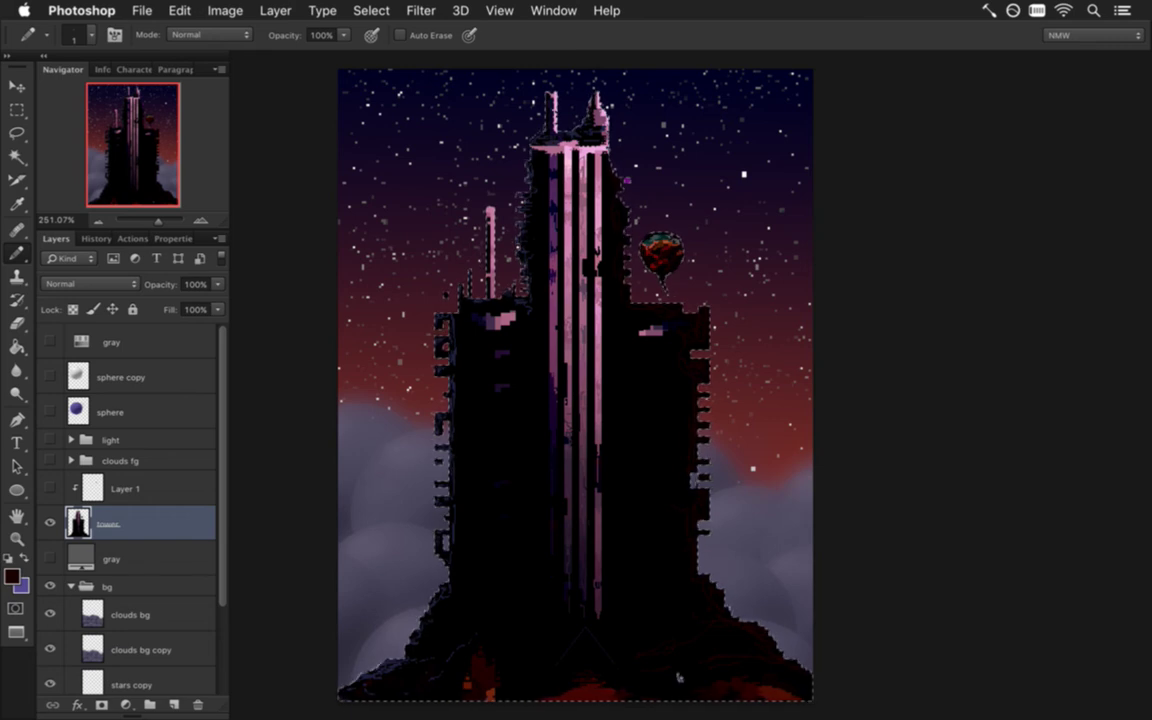
key(m)
key(ctrl+d)
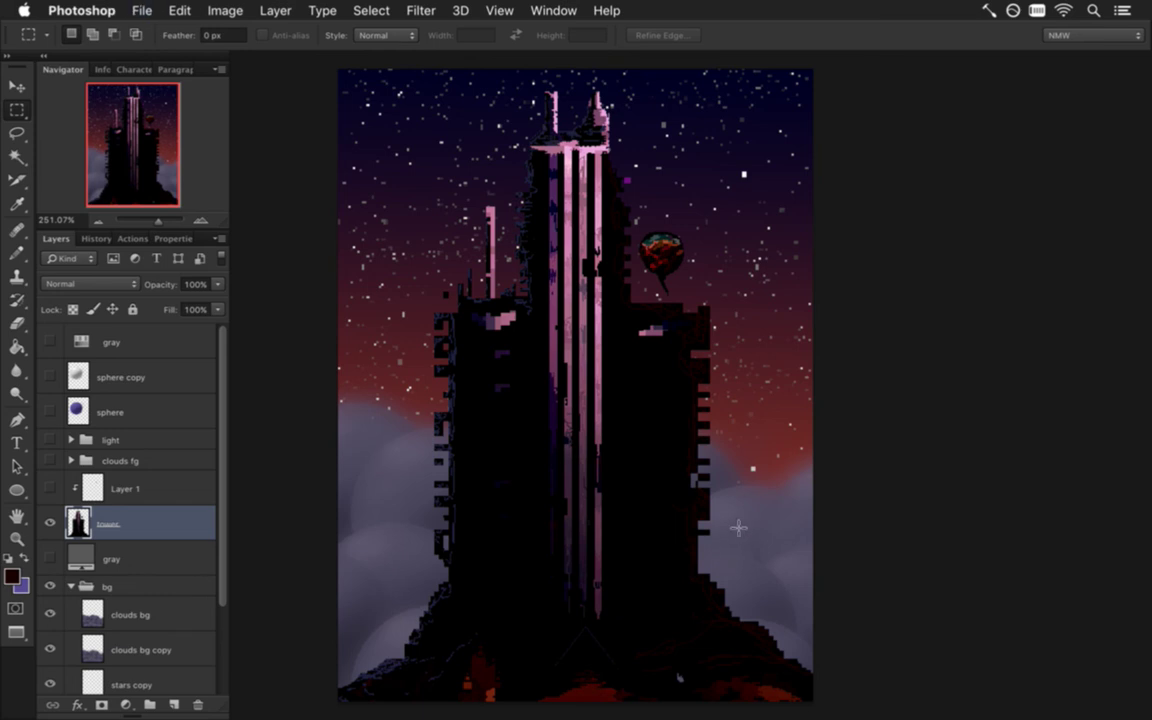
- Sample dark navy beside the left ledge highlight and extend its dark end with small jagged blocks
drag(450, 312, 590, 346)
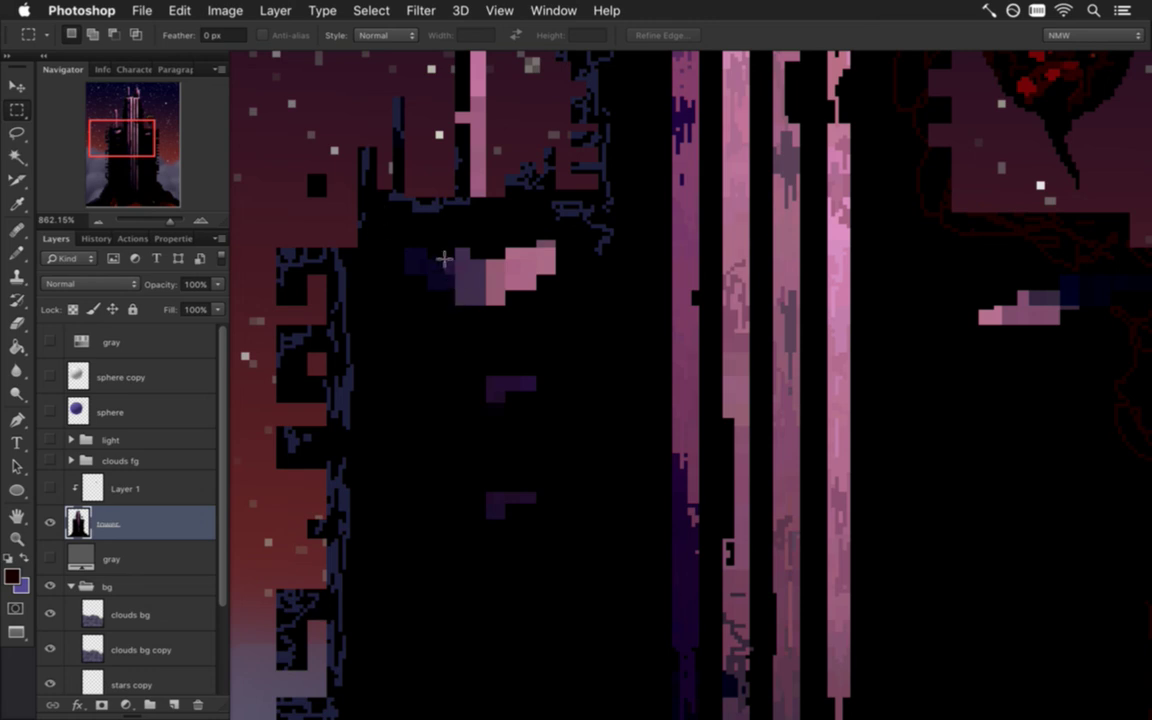
key(i)
click(380, 255)
key(b)
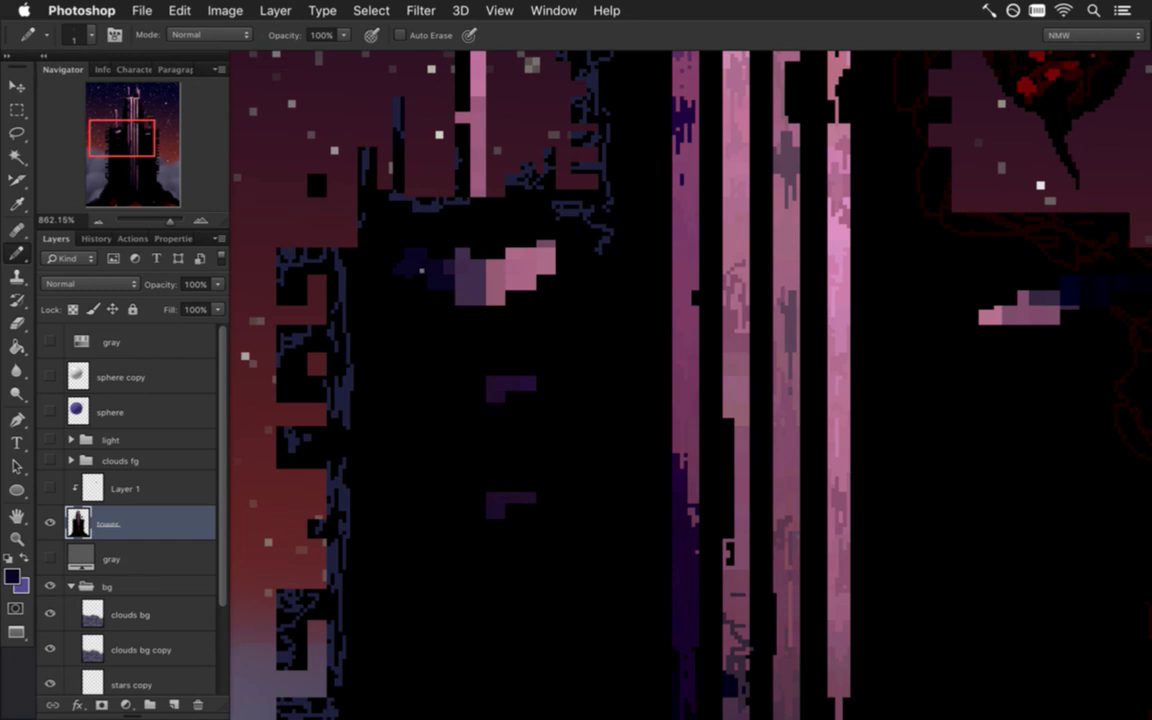
click(396, 290)
key(i)
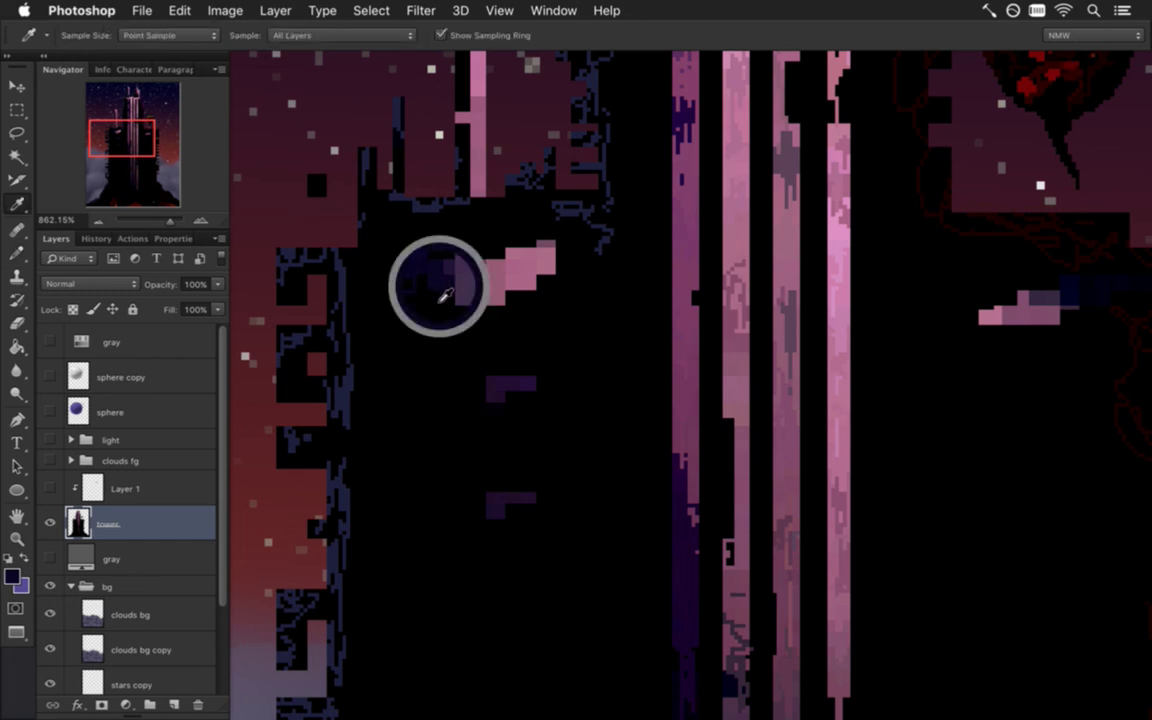
- Sample the highlight's purple and pinks and add small hollow blocks and loose pixels along its underside and right end
alt+click(468, 309)
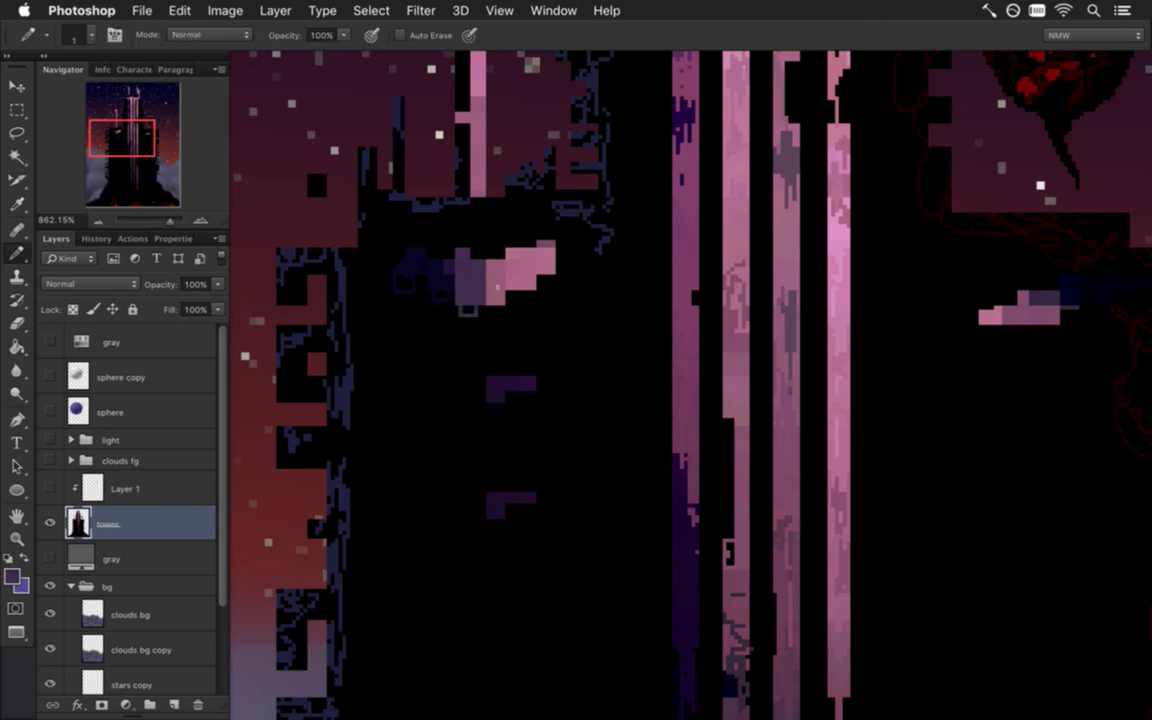
alt+click(497, 305)
key(alt)
alt+click(540, 272)
click(557, 265)
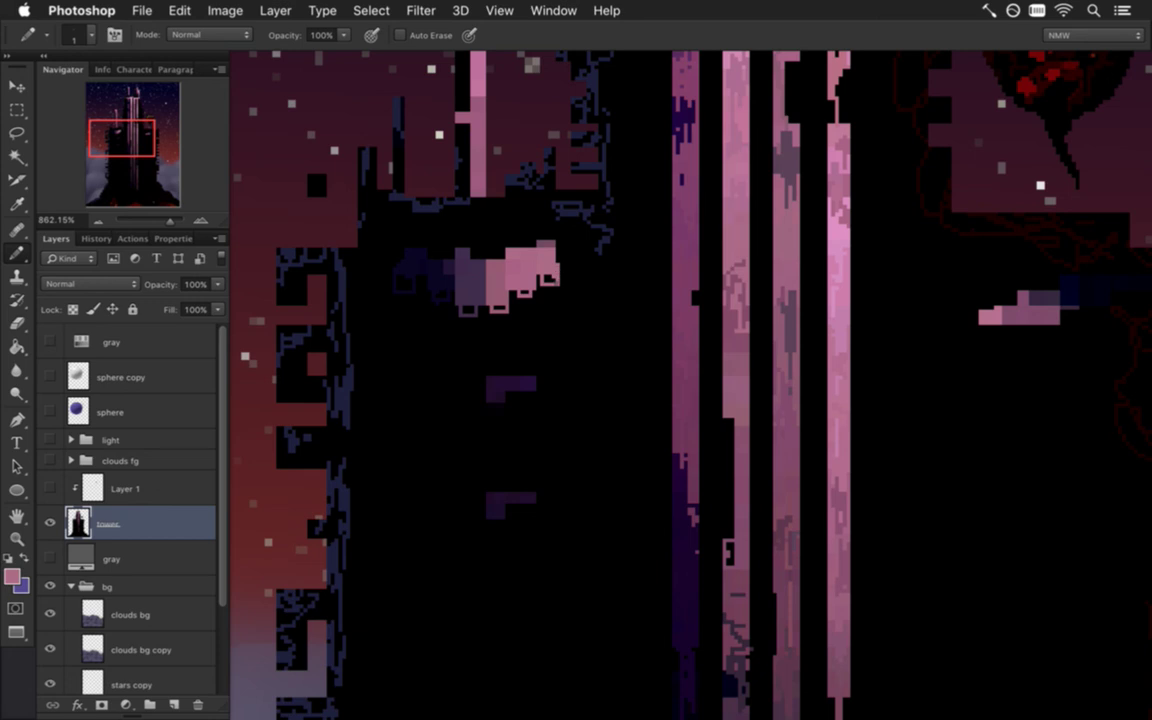
click(551, 294)
click(549, 317)
- Extend the left highlight's upper corner and break up the borders between its navy, purple and pink areas with sampled colors
alt+click(548, 242)
alt+click(460, 236)
key(i)
key(b)
alt+click(422, 238)
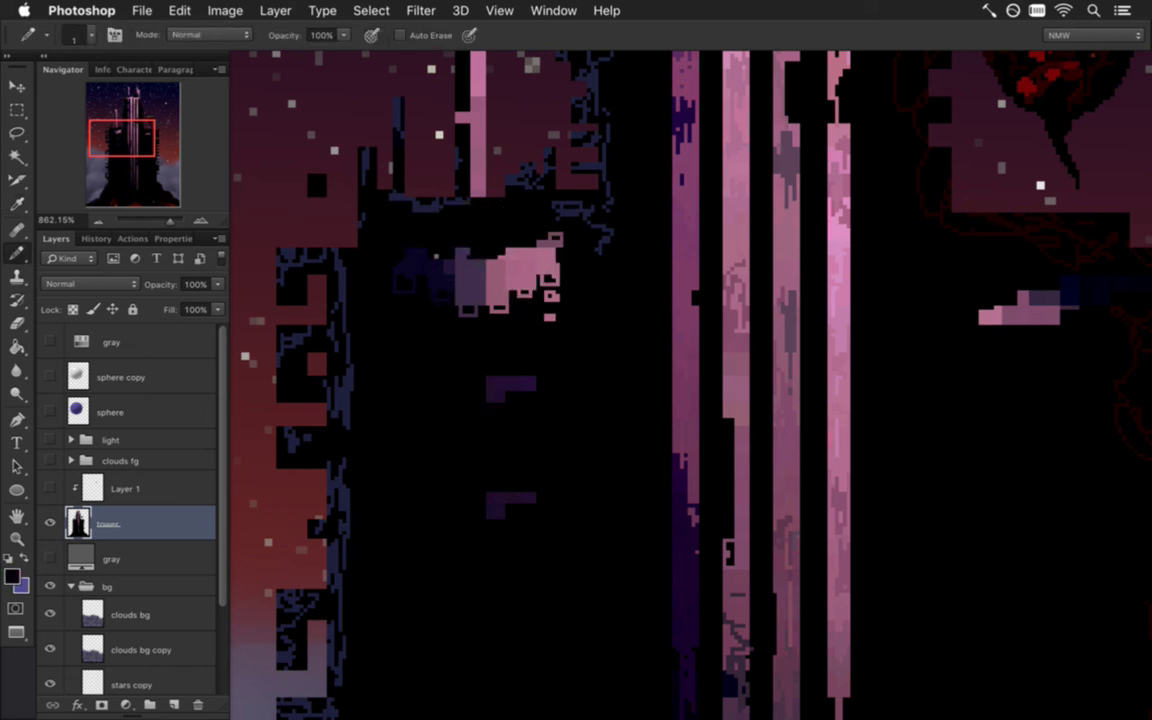
alt+click(393, 236)
alt+click(484, 268)
key(alt)
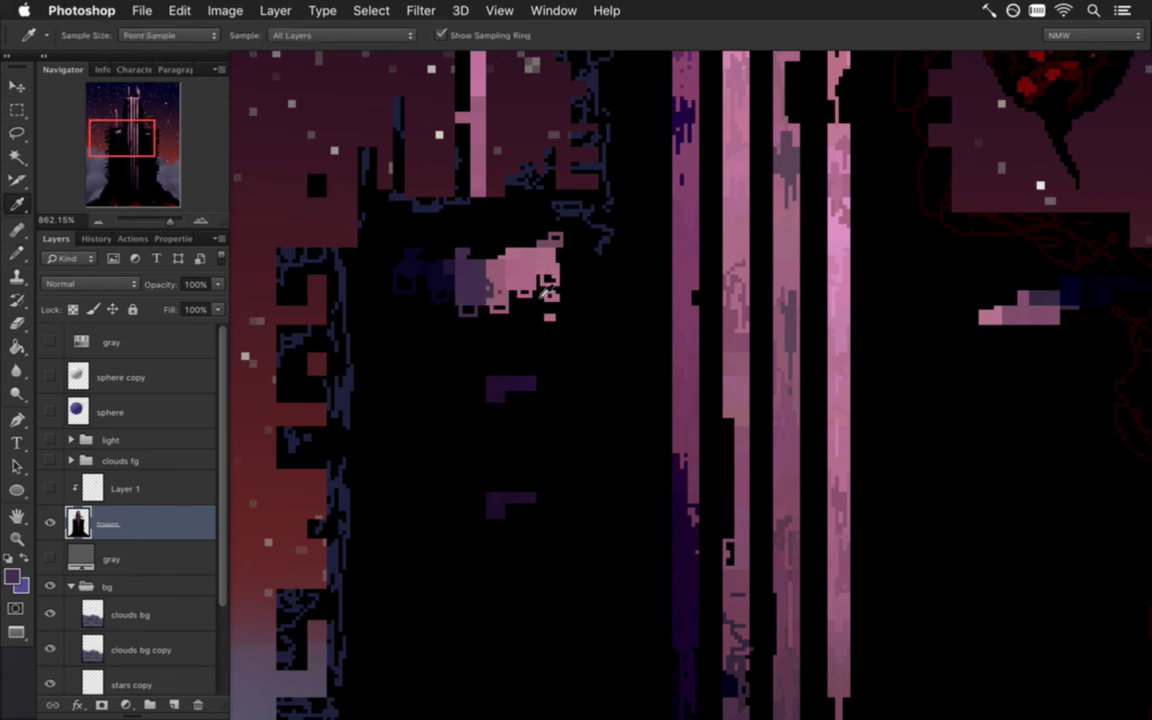
alt+click(488, 264)
alt+click(468, 251)
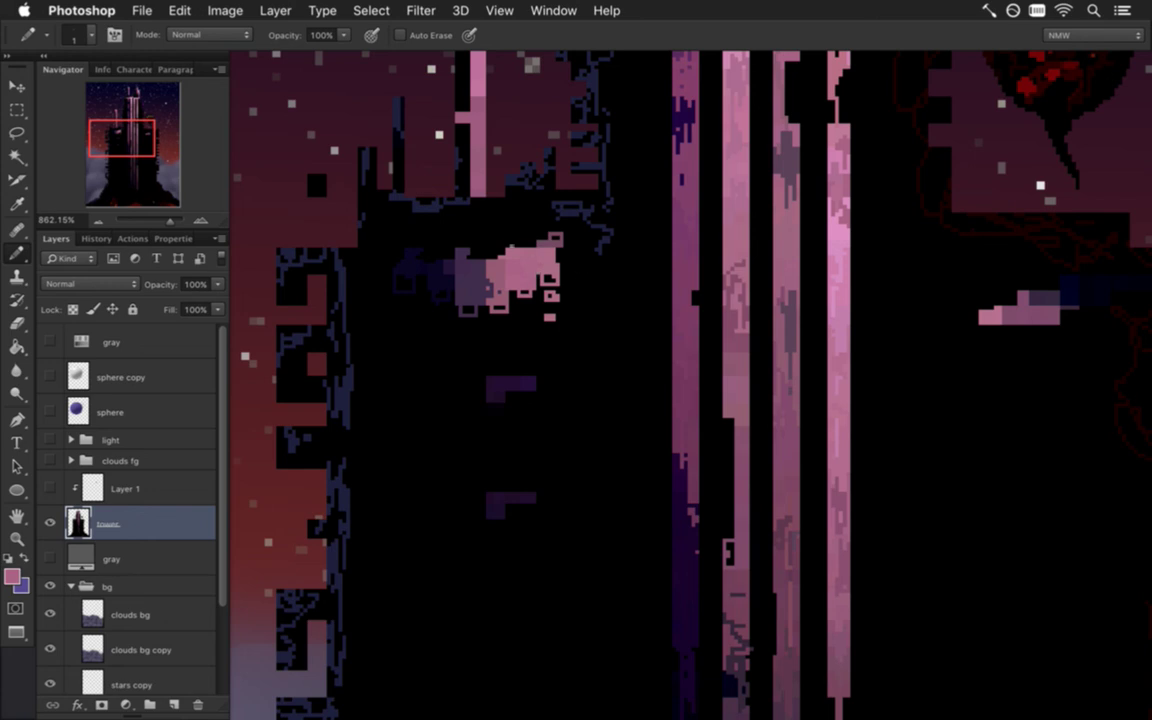
- Sample black and carve jagged gaps into the two small purple marks below the left highlight, touching up with dark purple
key(i)
click(416, 219)
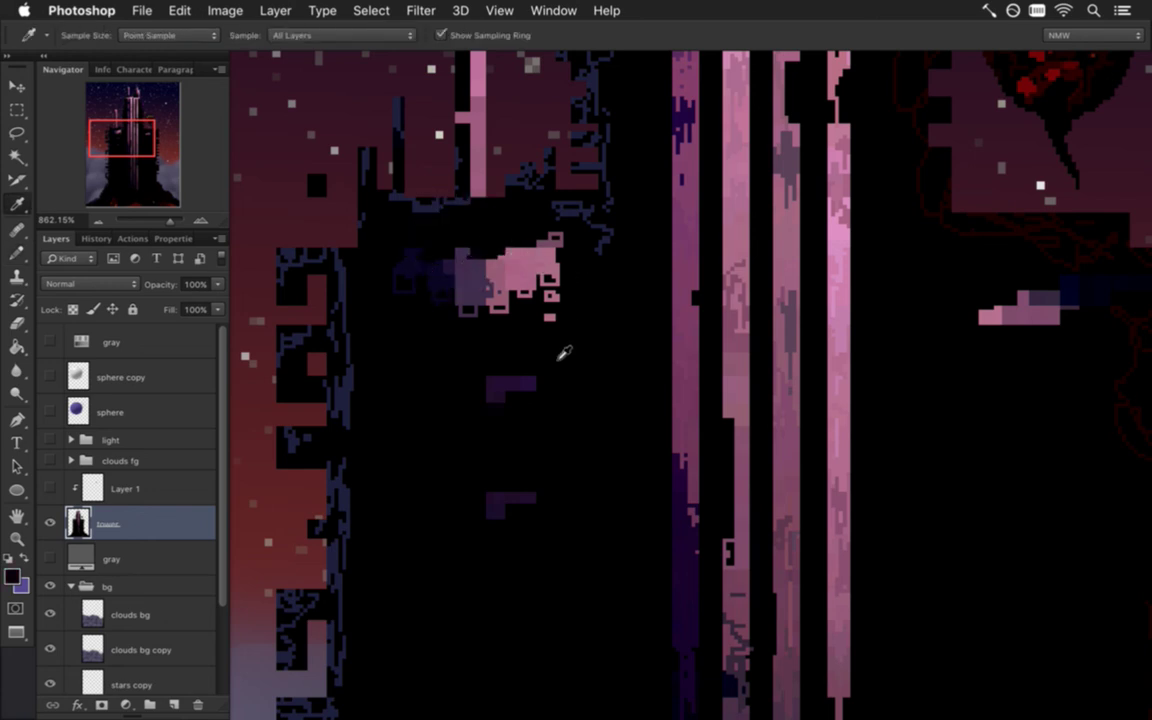
mouse_move(511, 344)
mouse_down()
mouse_move(411, 364)
mouse_move(509, 368)
mouse_move(530, 337)
mouse_up()
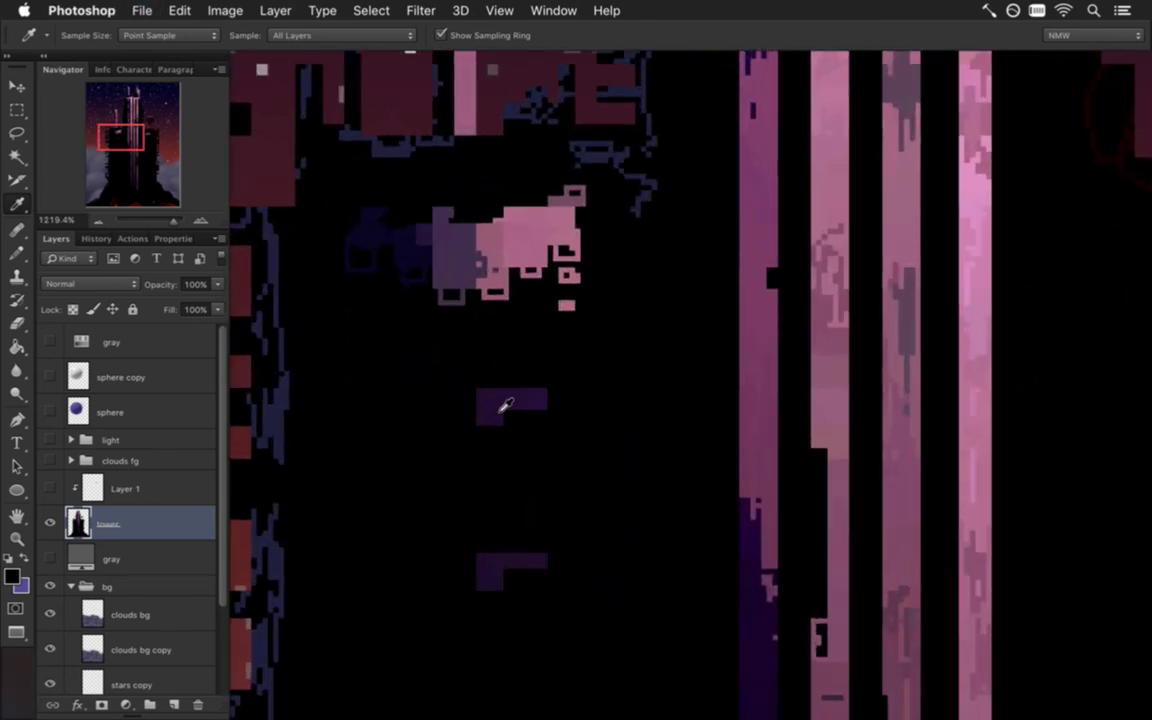
key(b)
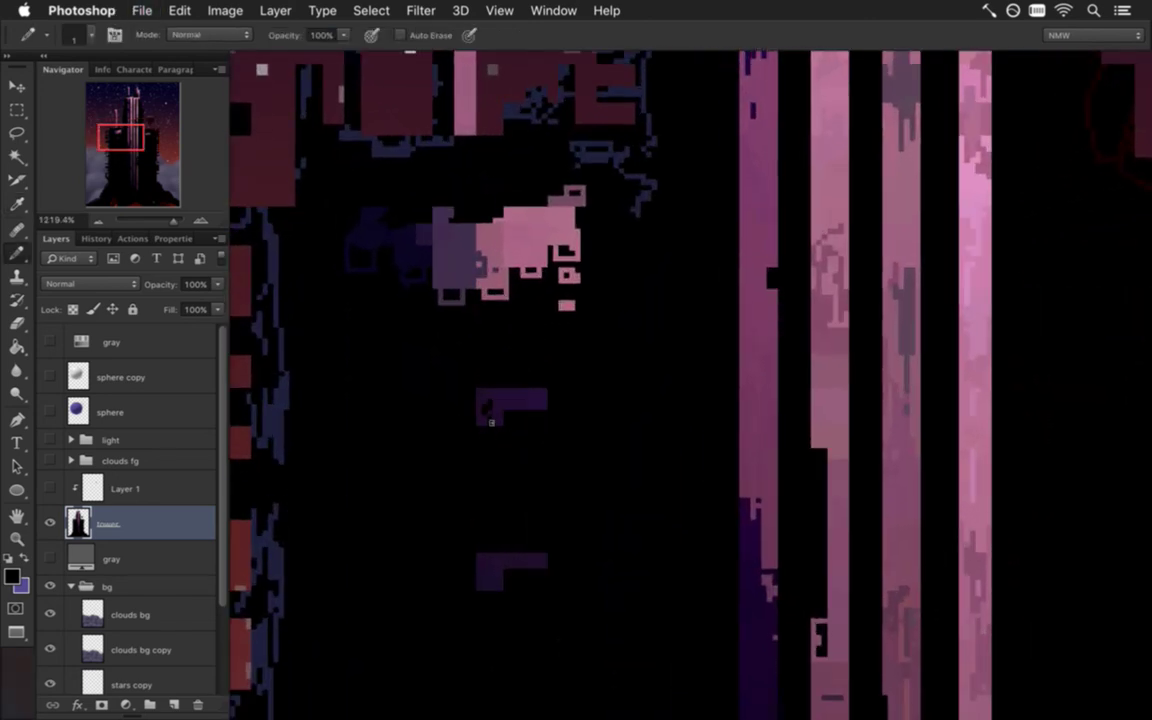
mouse_move(483, 406)
mouse_down()
mouse_move(523, 416)
mouse_move(536, 400)
mouse_up()
drag(484, 590, 539, 588)
mouse_move(494, 406)
mouse_down()
mouse_move(418, 437)
mouse_move(435, 437)
mouse_up()
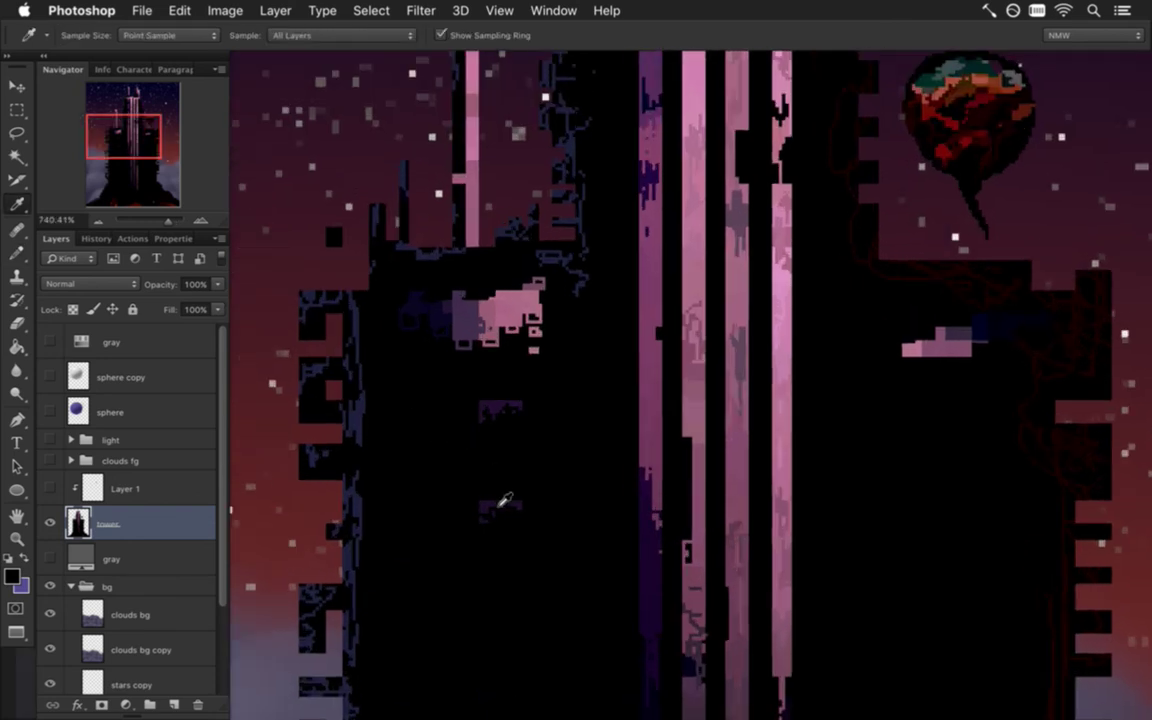
alt+click(490, 507)
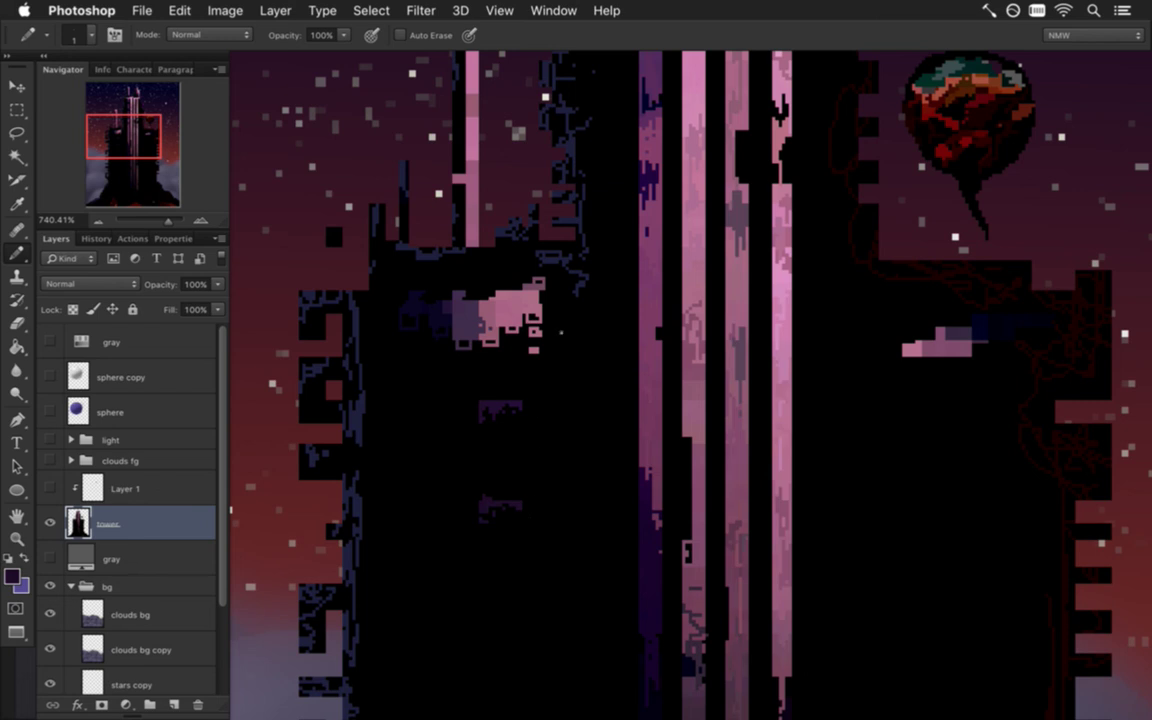
- Sample the right ledge highlight's pinks and purples and reshape it with ragged drips, hollow blocks and a peaked upper edge
alt+click(912, 350)
alt+click(839, 317)
drag(972, 366, 973, 389)
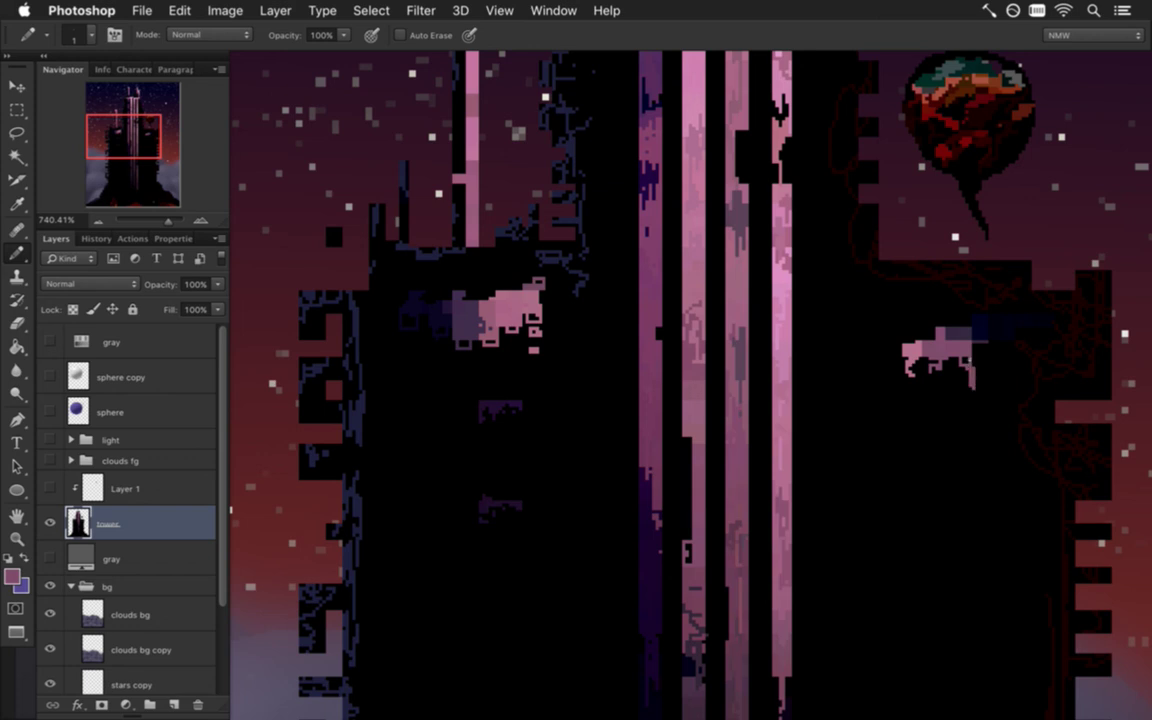
alt+click(946, 330)
alt+click(984, 336)
drag(1018, 413, 828, 419)
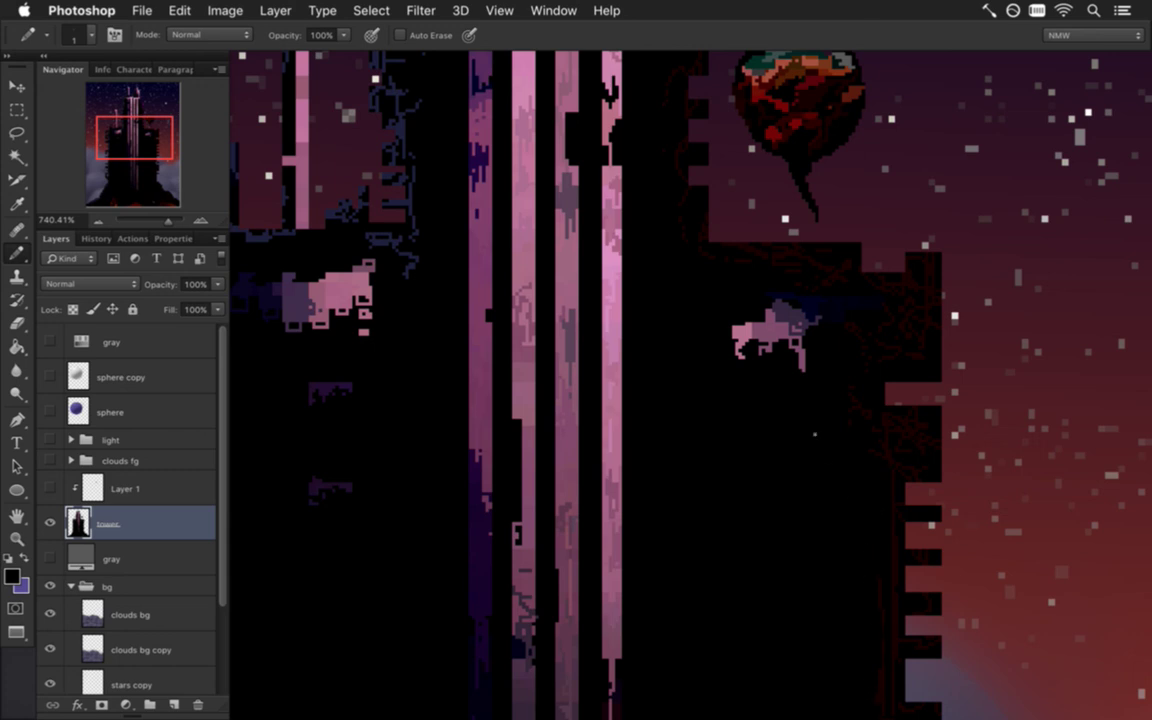
- Fit the whole artwork in view and save the document
key(i)
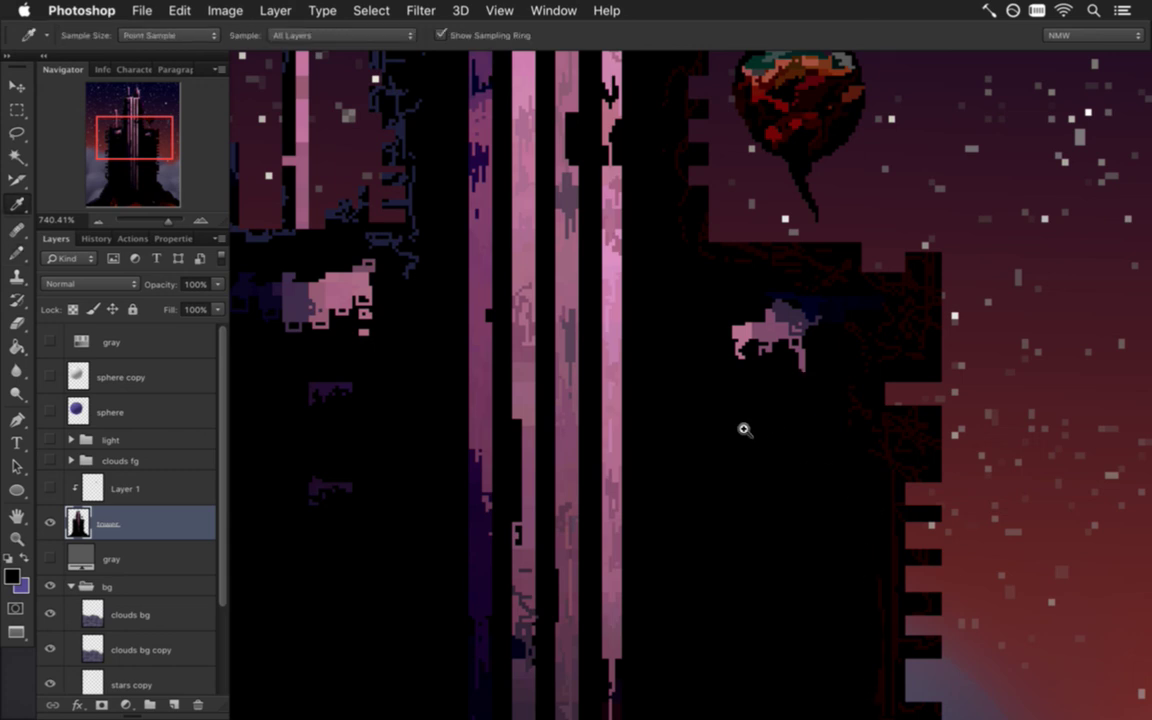
key(super+0)
key(super+s)
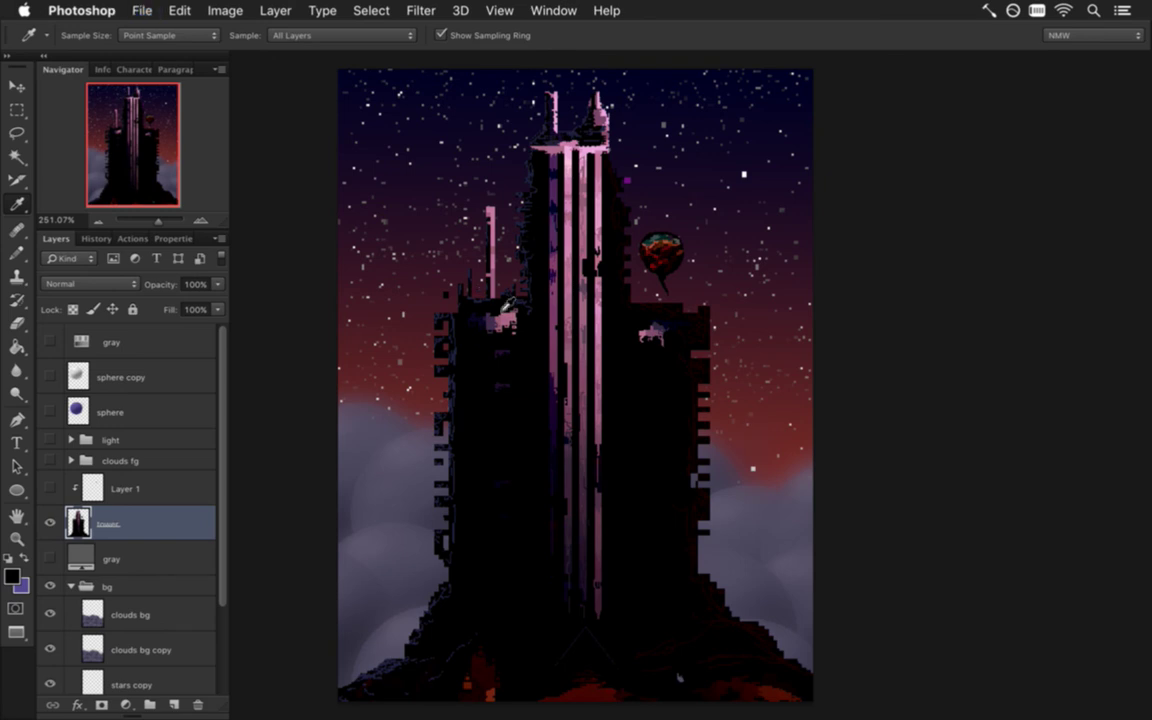
- Sample pink from the right highlight and draw a small bracket shape with a smaller corner mark below it
drag(660, 346, 660, 345)
key(b)
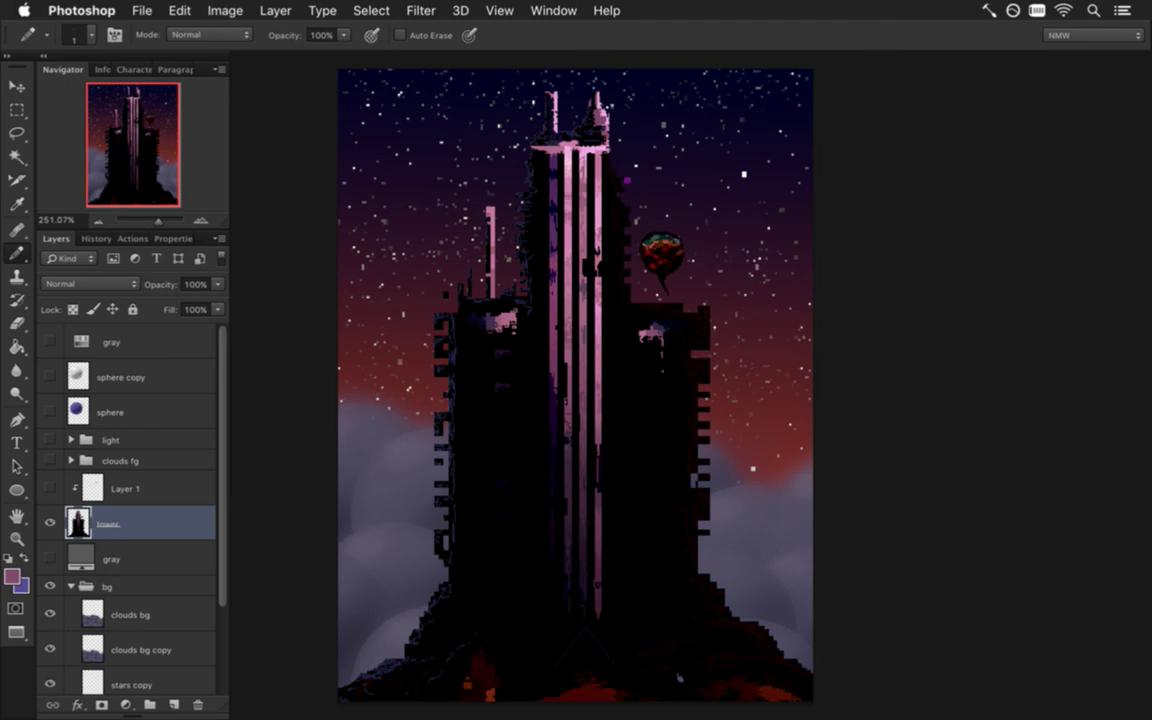
key(super+z)
key(super+z)
click(662, 365)
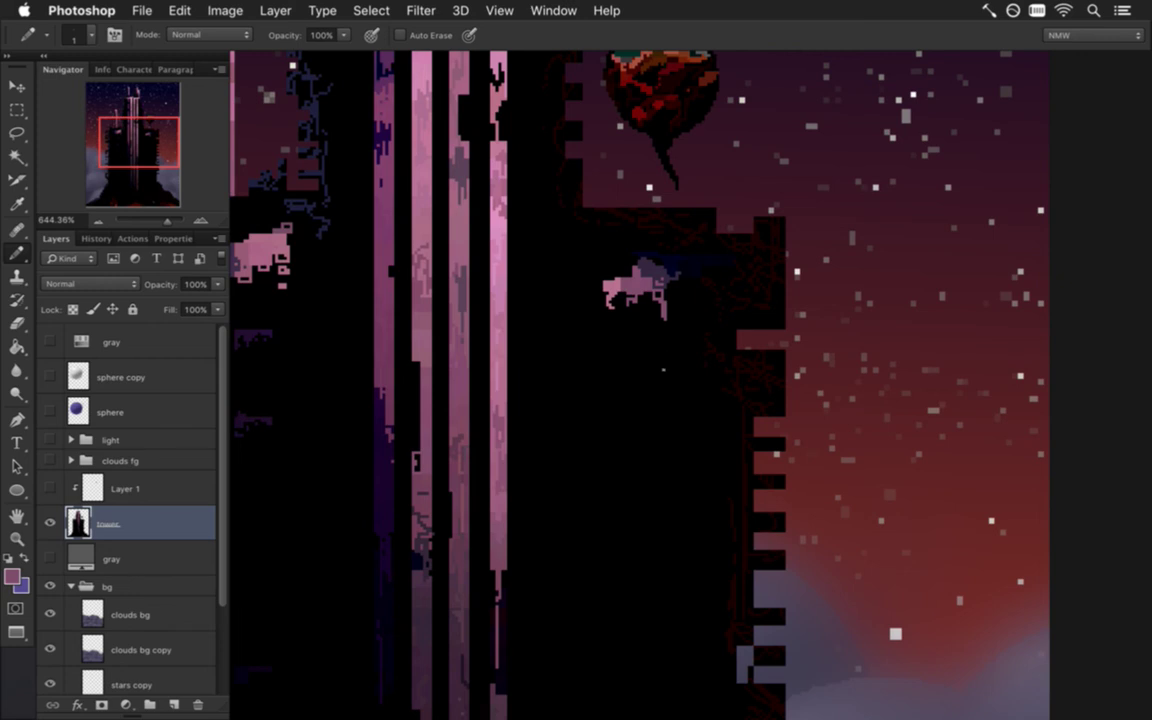
click(689, 368)
mouse_move(674, 338)
mouse_down()
mouse_move(652, 338)
mouse_move(645, 378)
mouse_move(679, 381)
mouse_up()
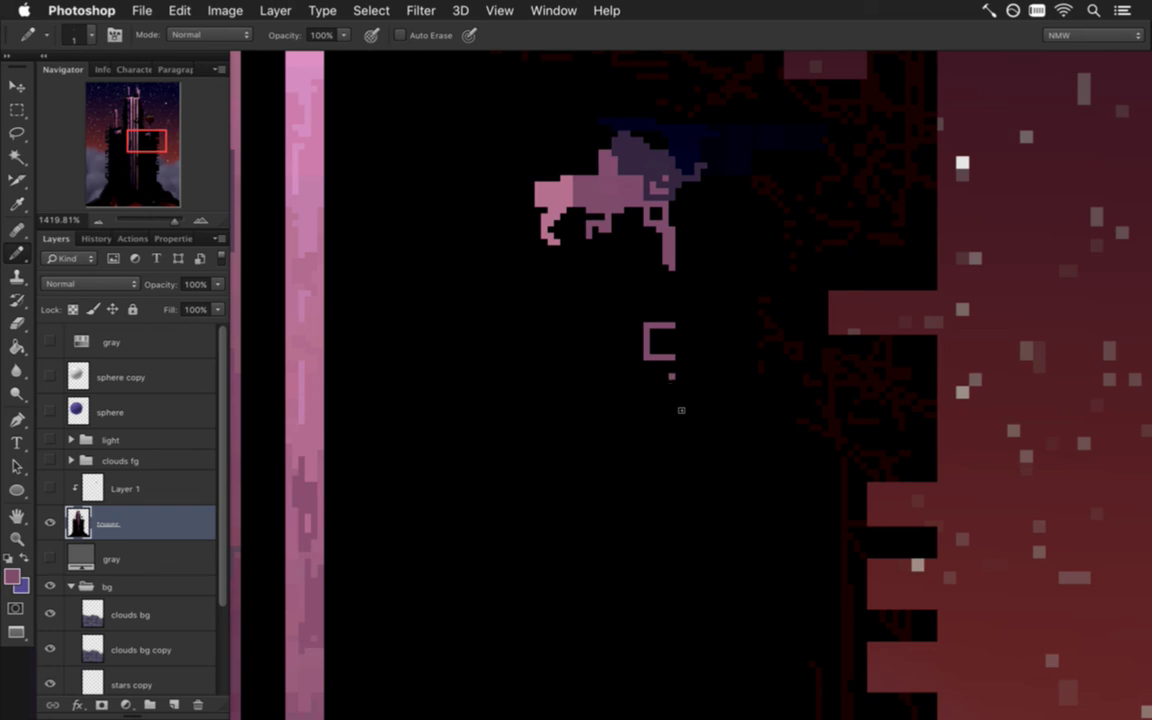
drag(661, 383, 673, 392)
drag(640, 453, 505, 420)
drag(635, 455, 514, 216)
- Sample dull purple from the right ledge highlight and fill the bracket shape and the small corner mark below it
key(i)
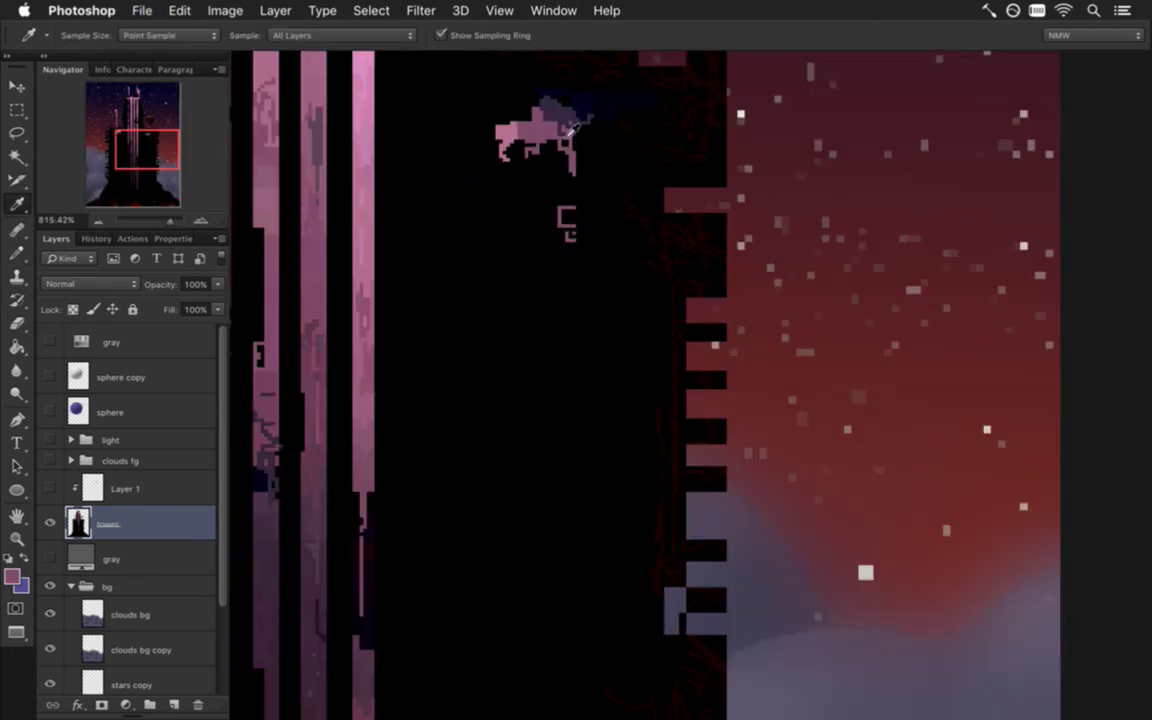
key(g)
click(578, 236)
click(580, 240)
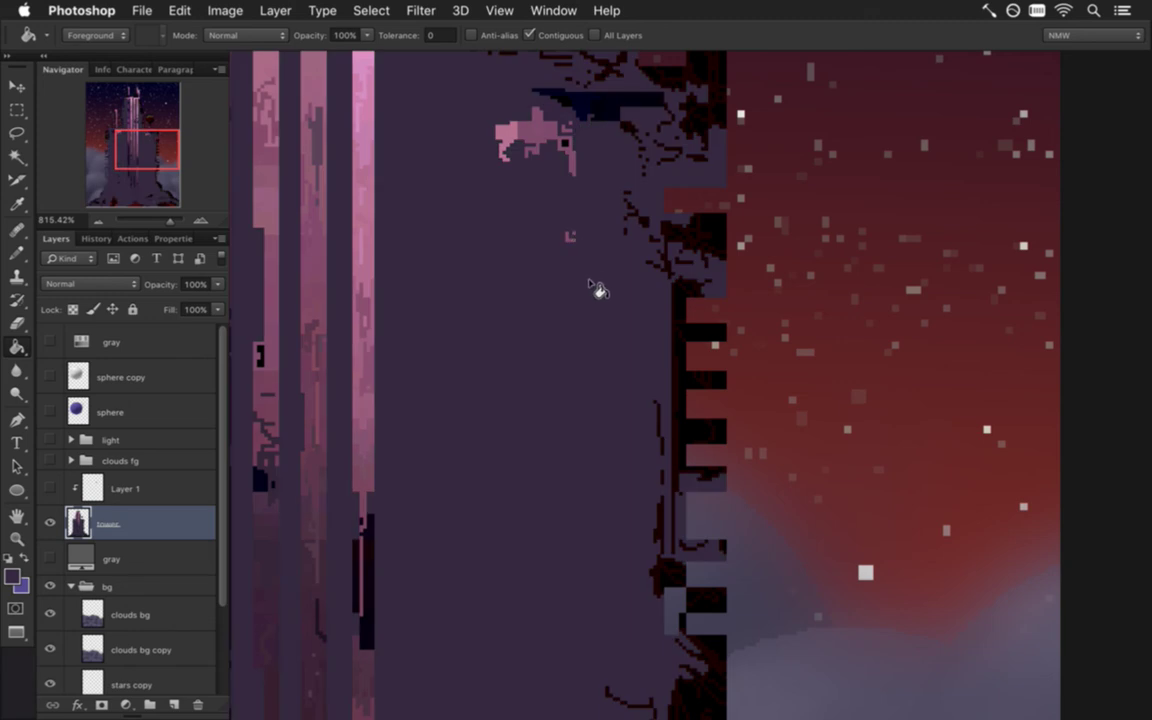
key(ctrl+z)
drag(550, 252, 627, 247)
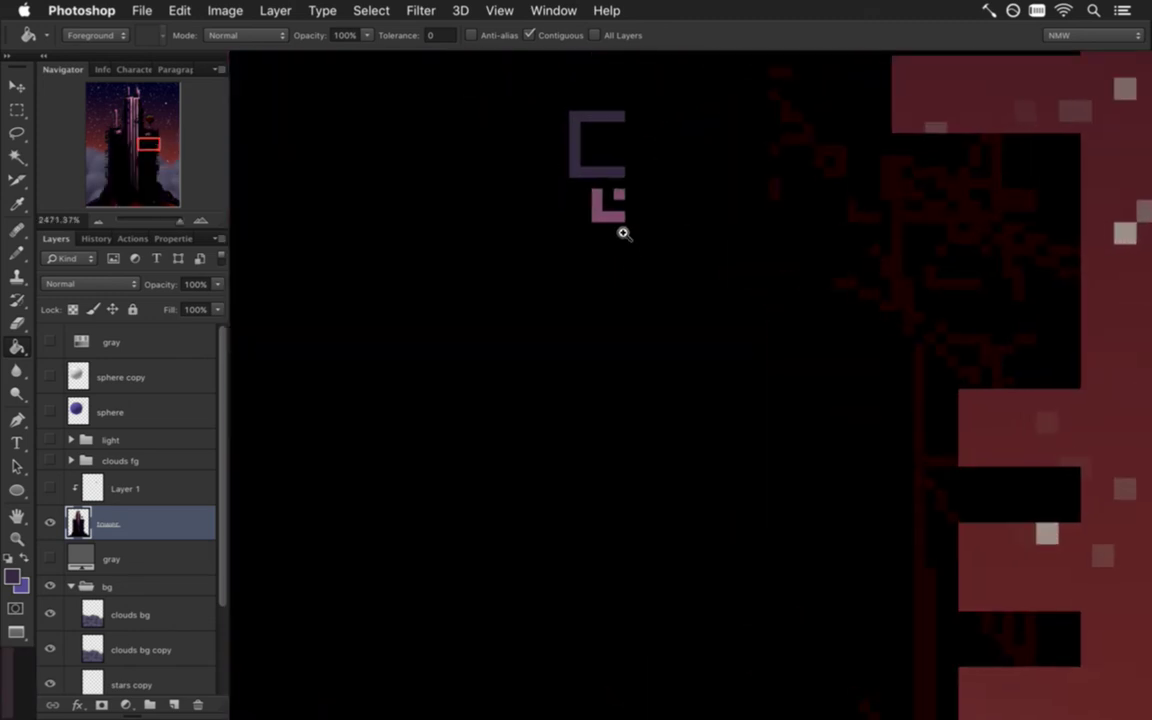
click(612, 214)
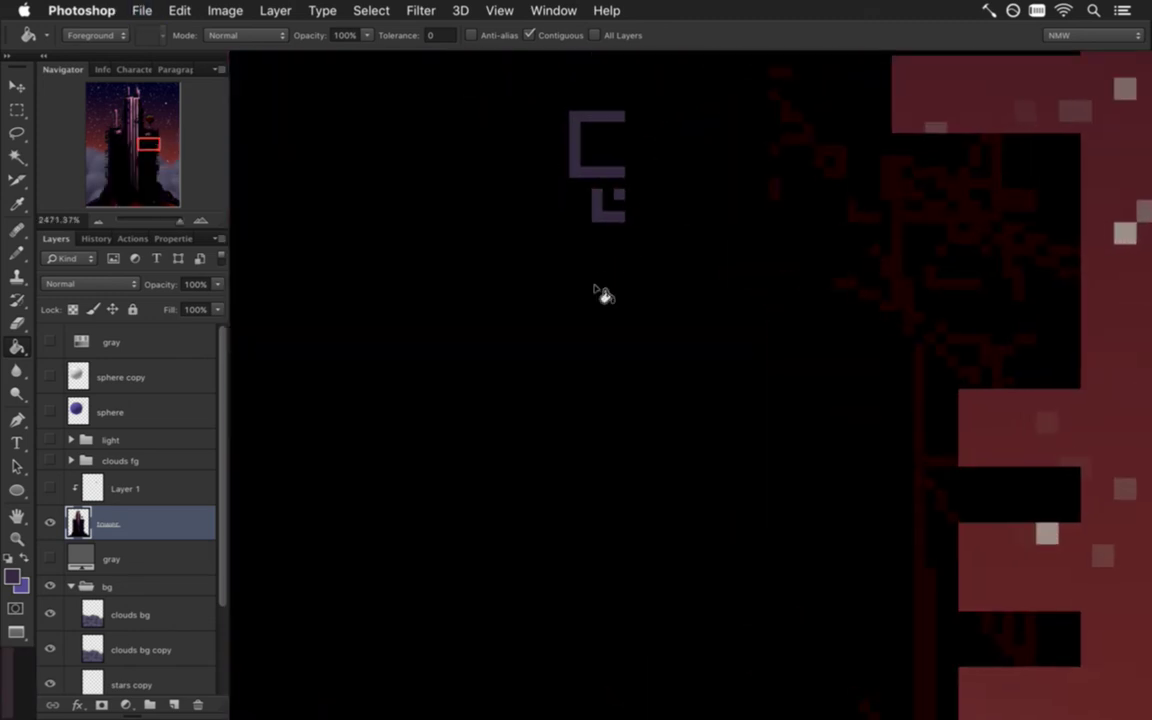
- Try filling the tower's black body with the dull purple, and with a dark violet sampled from the tower's stripes
drag(515, 328, 432, 360)
click(442, 336)
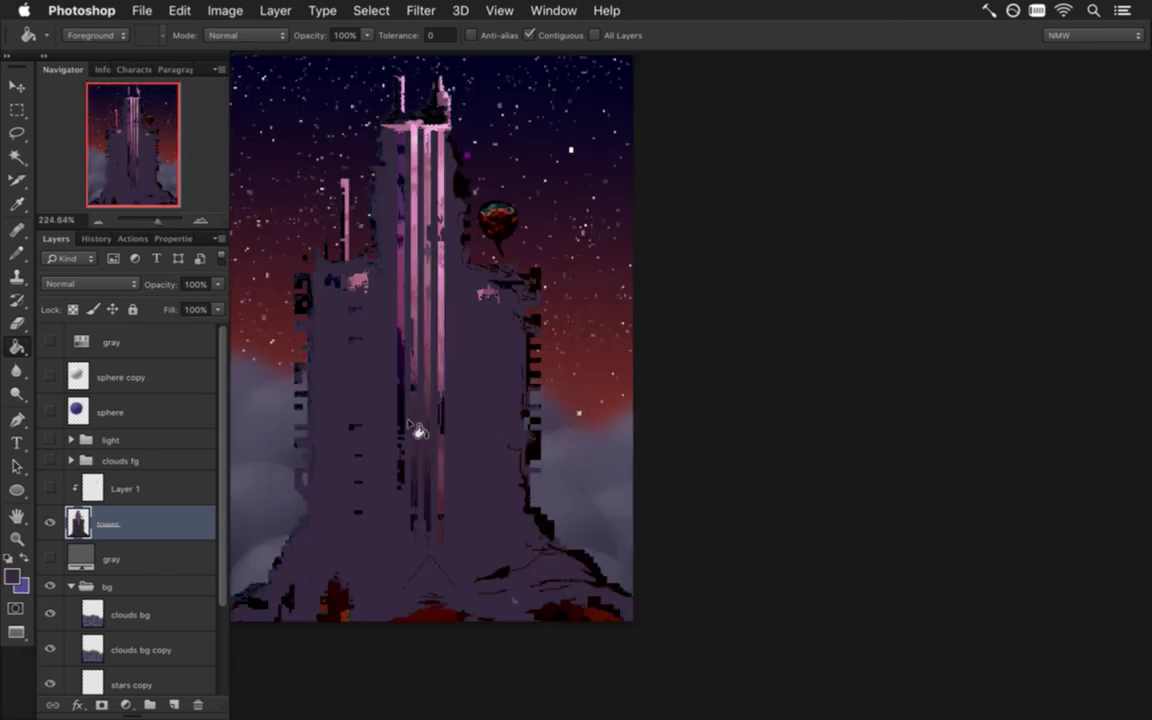
key(super+z)
alt+click(401, 365)
click(410, 468)
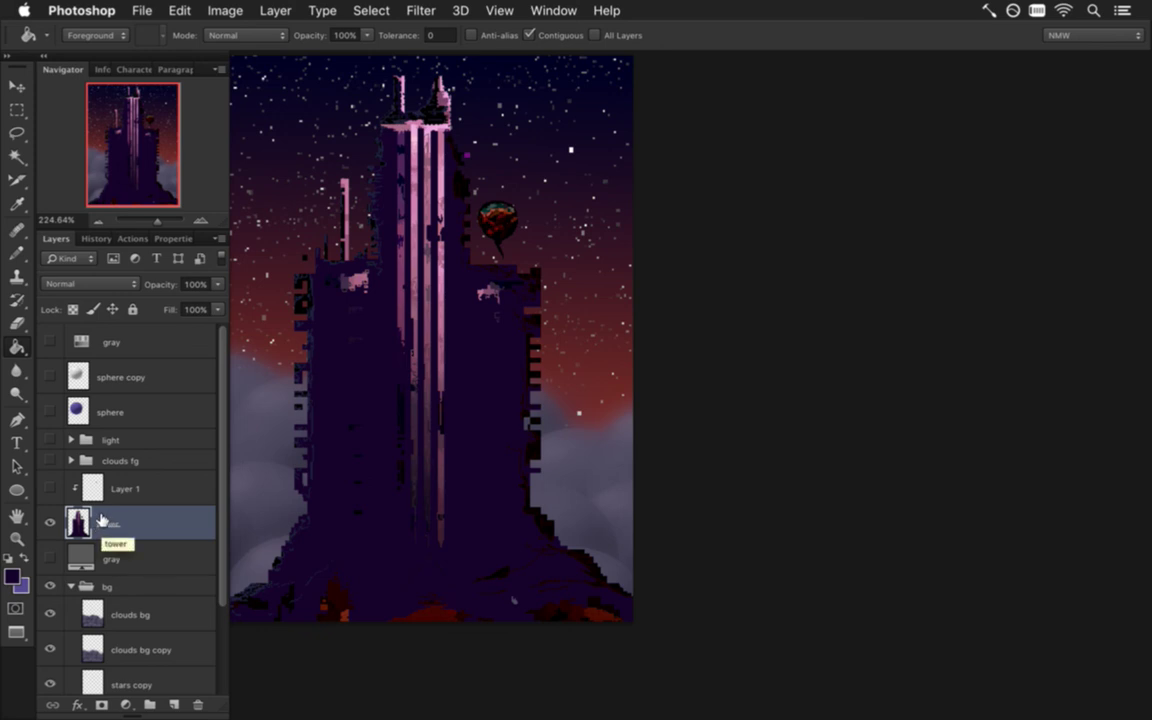
double_click(104, 512)
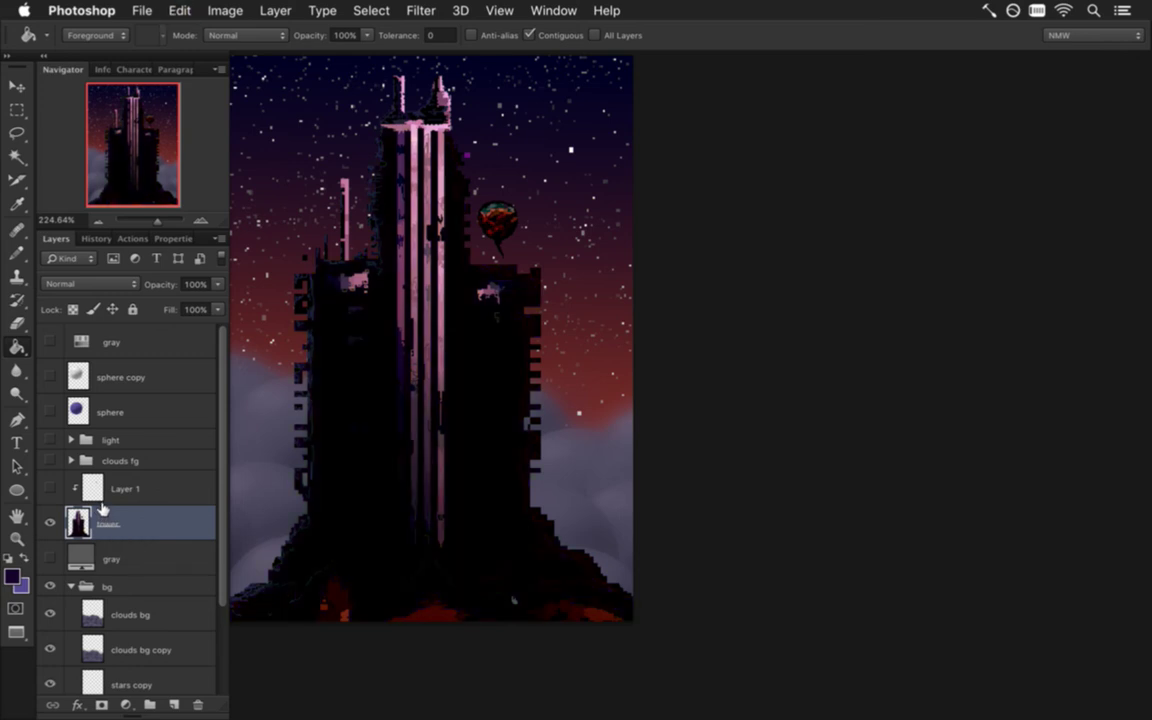
- Set the Magic Wand tolerance to 0 and select all pure black areas of the tower layer
click(19, 158)
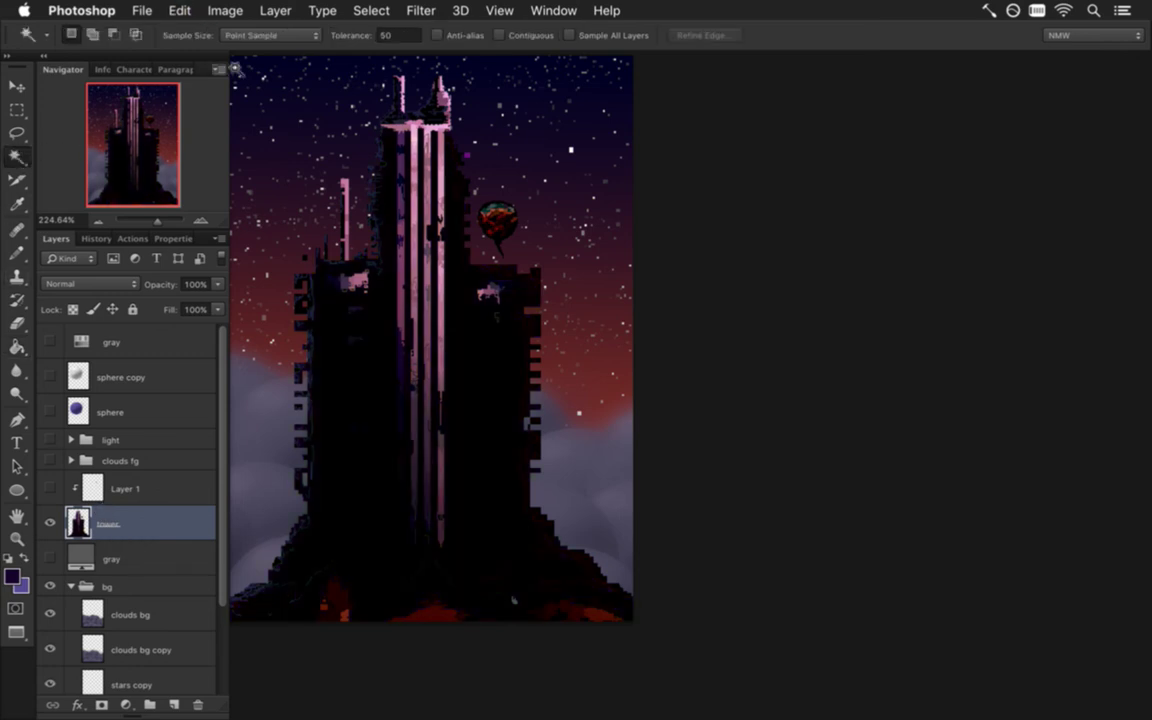
click(390, 36)
text(0)
click(380, 434)
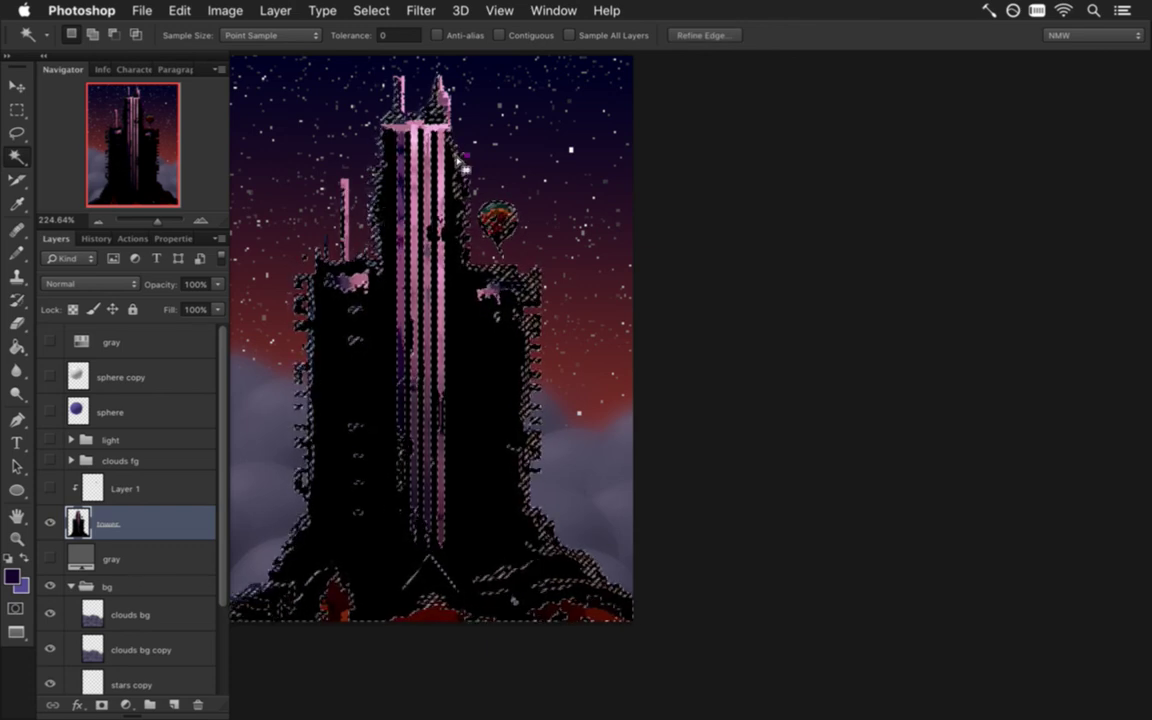
key(b)
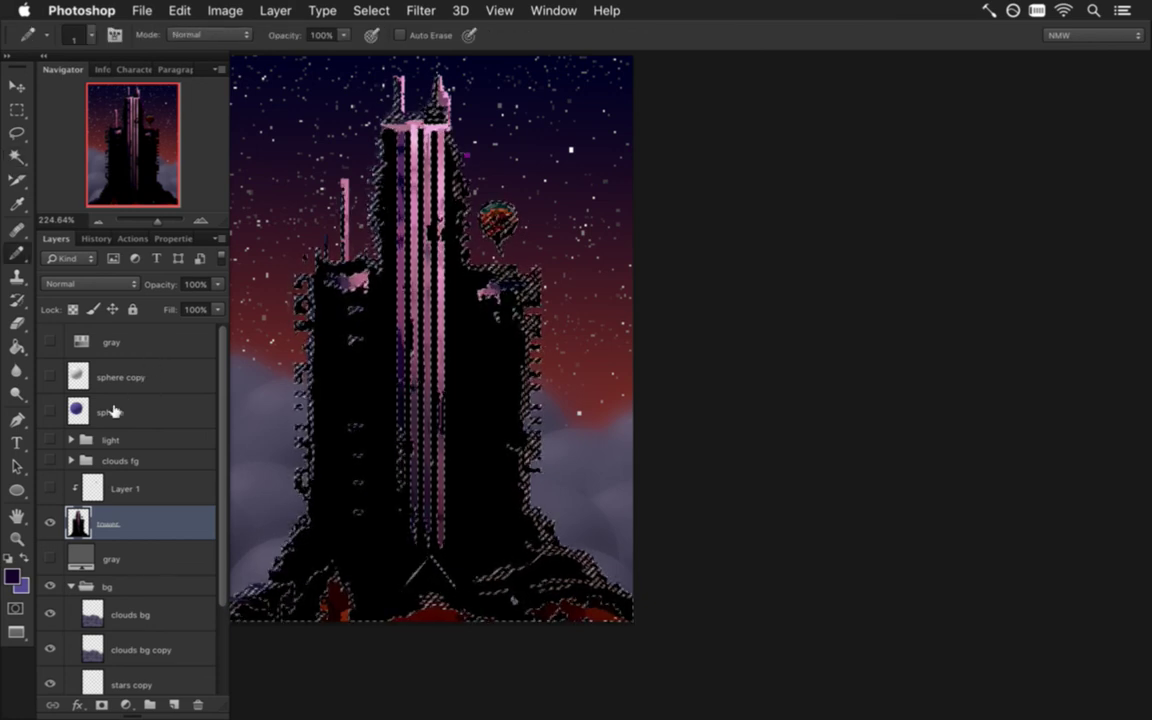
key(g)
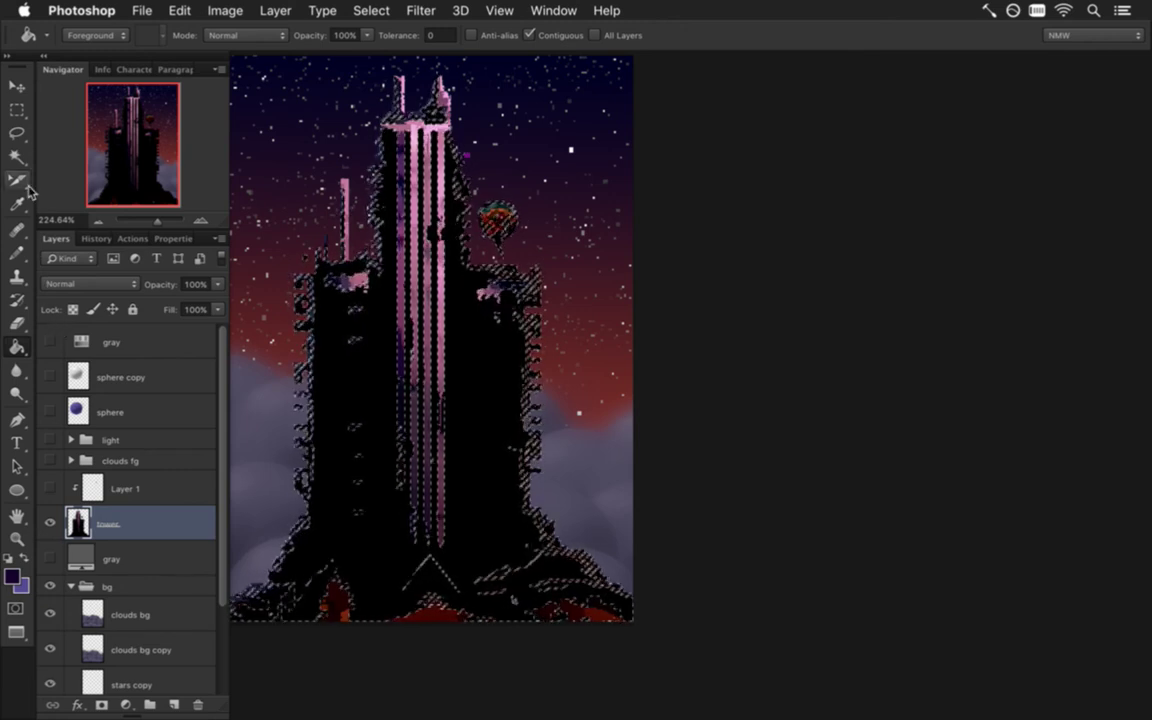
- Drop the selection, enable Contiguous for the Magic Wand and select only the connected black body of the tower
key(m)
key(ctrl+d)
key(w)
click(499, 35)
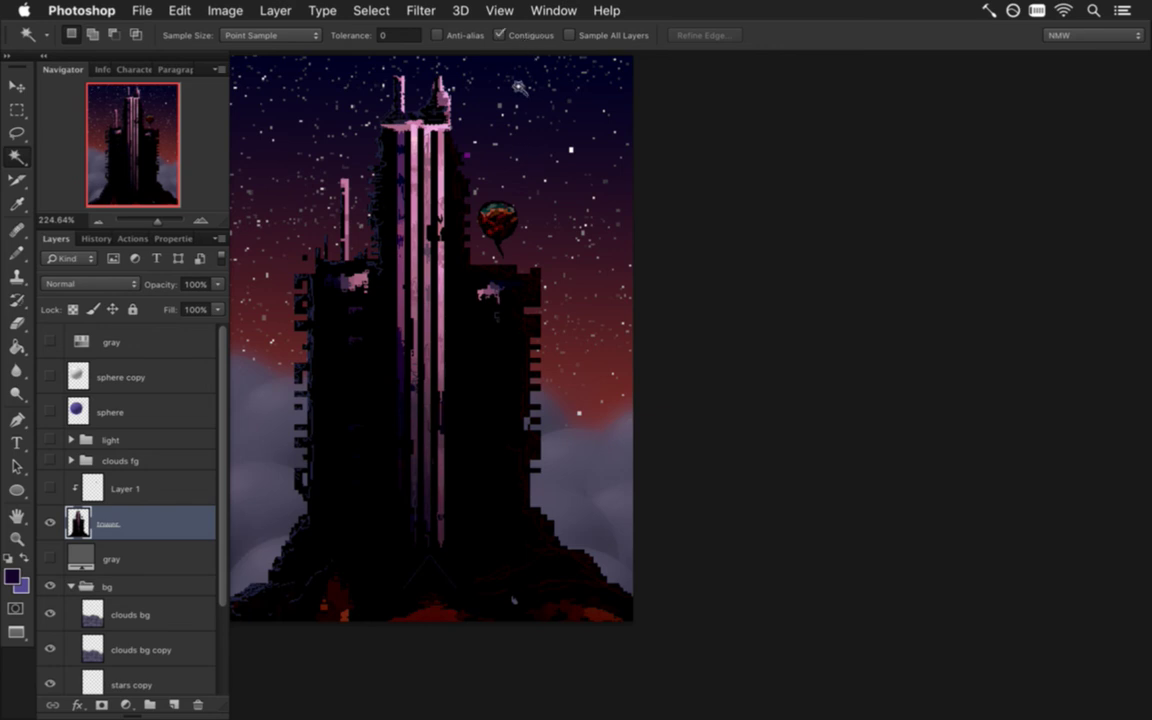
click(480, 413)
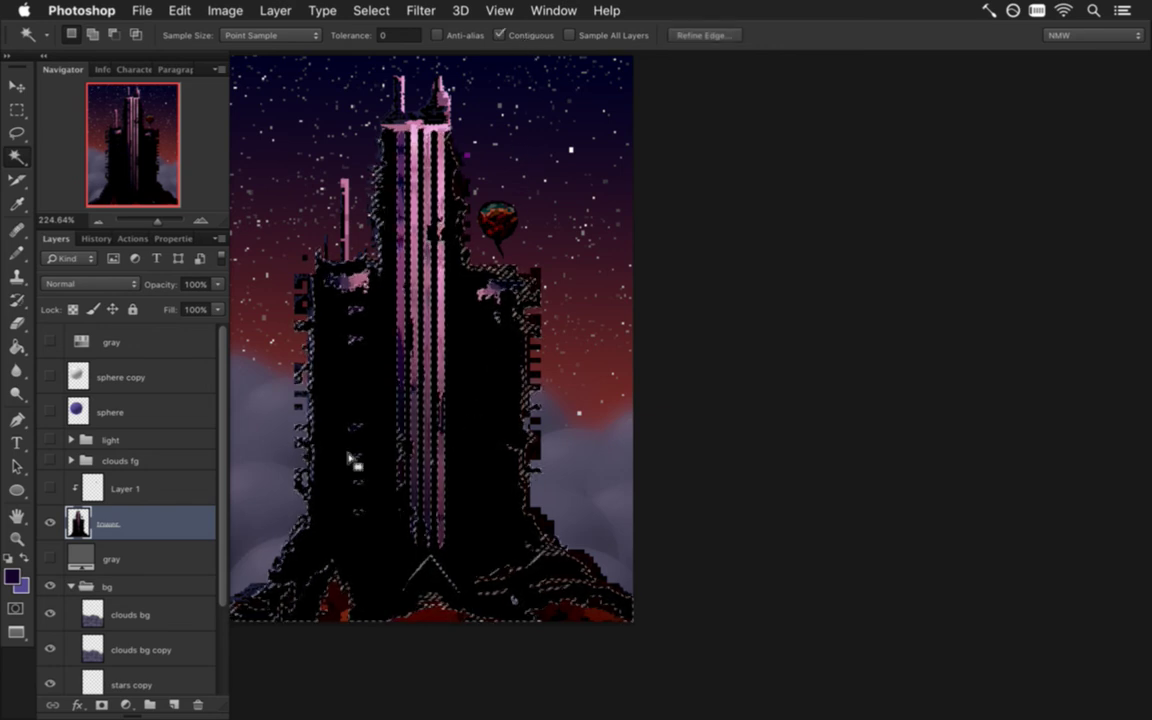
- Add a new layer above the tower layer, fill the selected area with dark violet, deselect and save the document
click(176, 700)
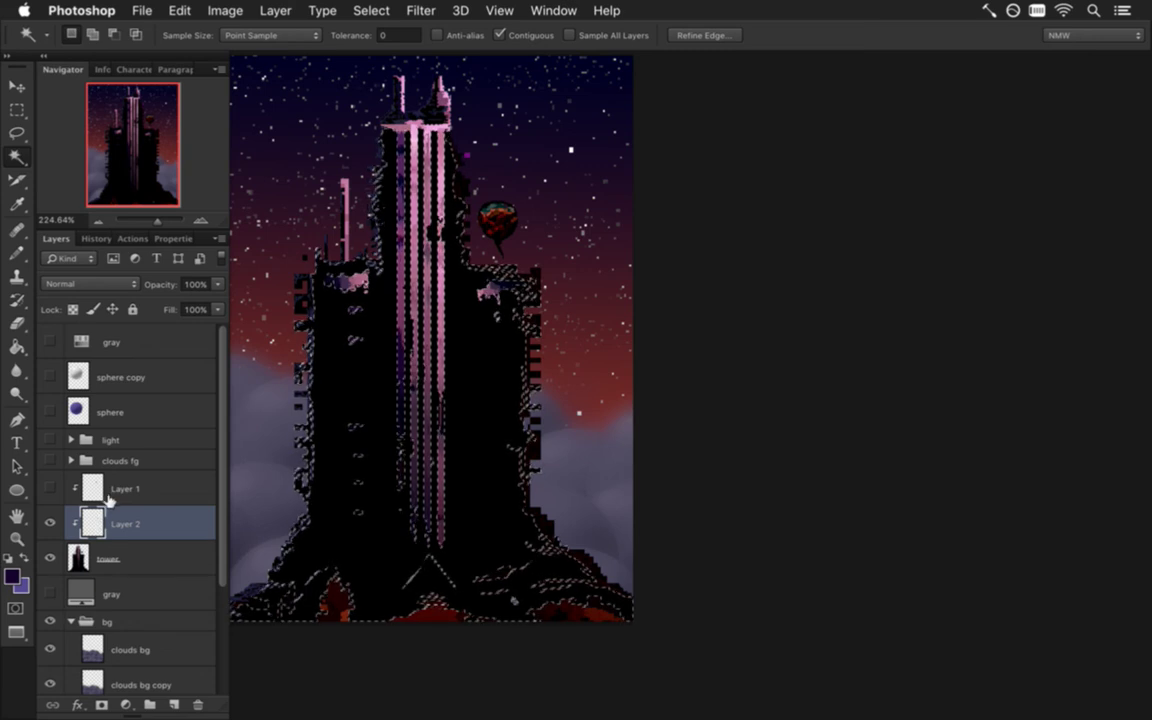
key(g)
click(375, 428)
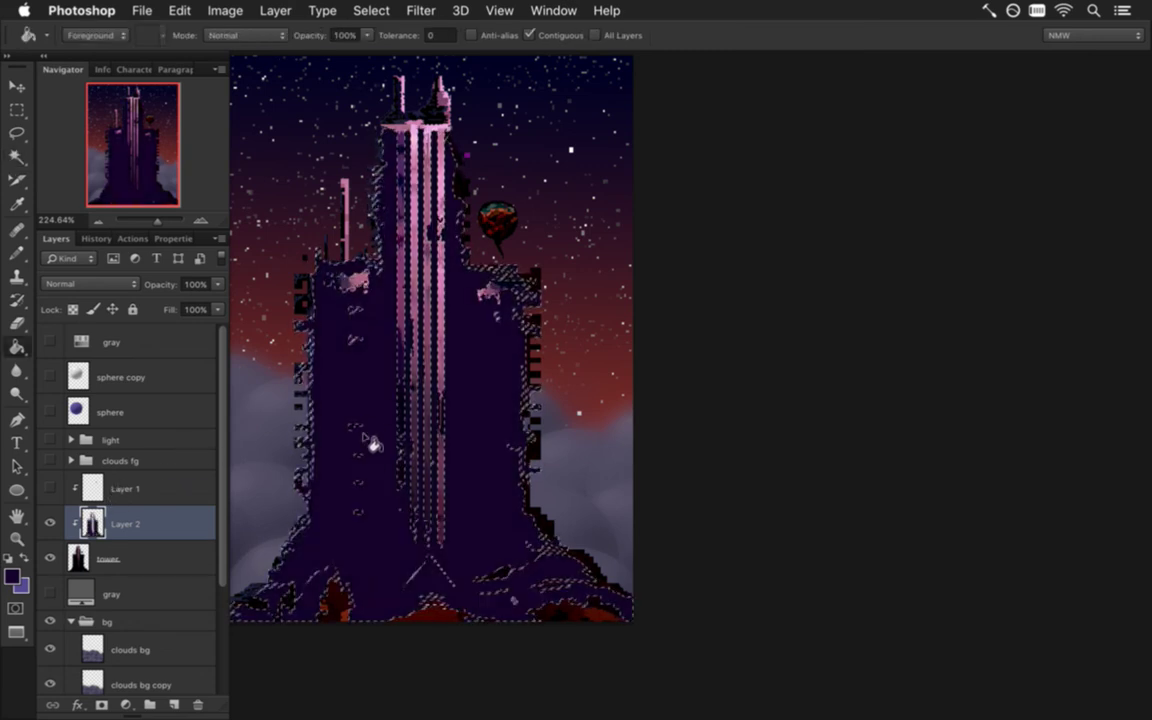
key(m)
key(super+d)
key(super+s)
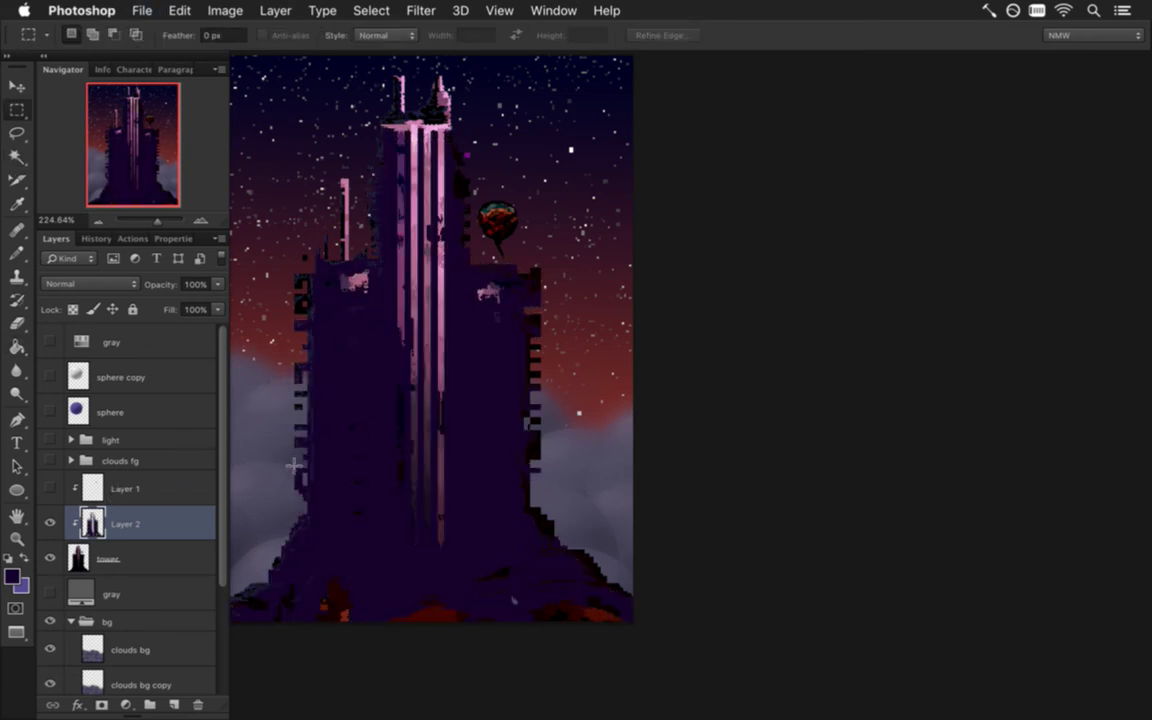
- Center the artwork and cycle Layer 2 through the blend modes from Multiply onward, ending on Divide
drag(378, 388, 540, 442)
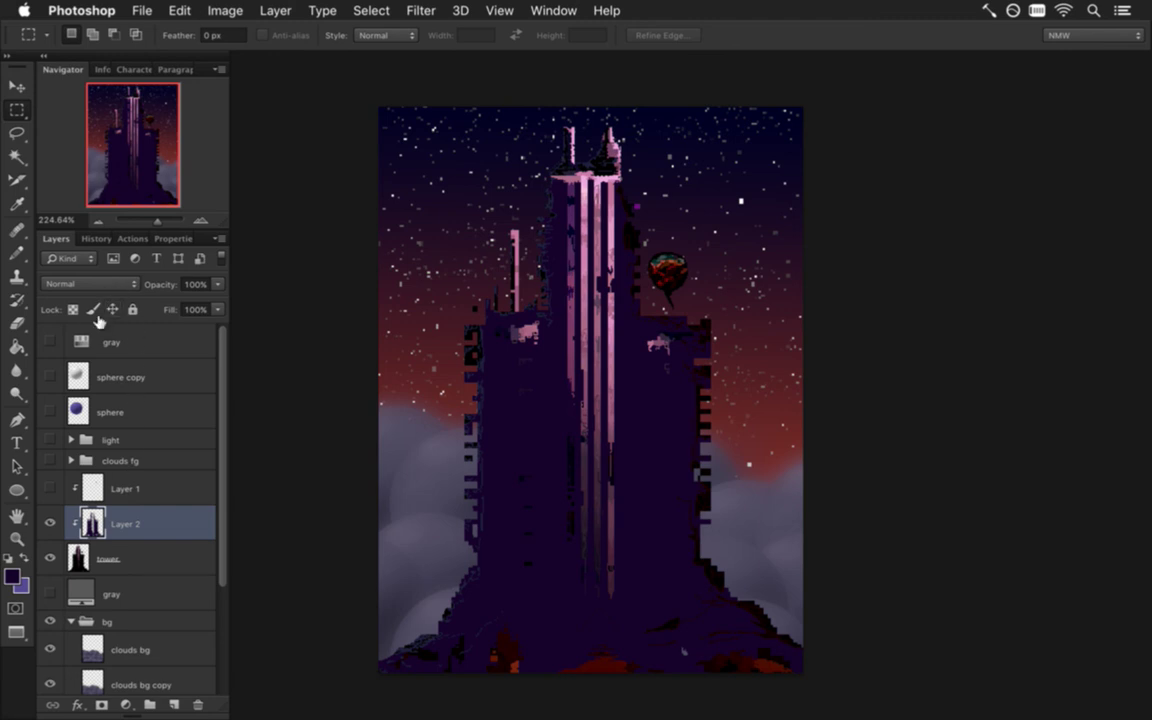
key(shift+plus)
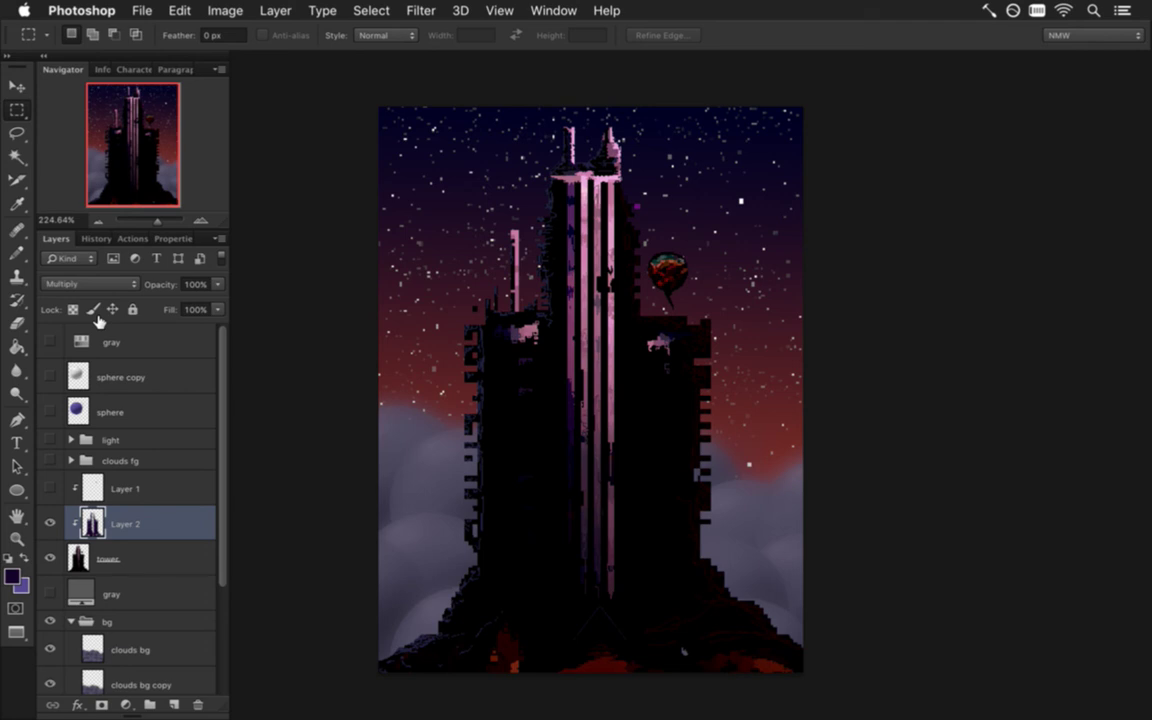
key(shift+plus)
key(shift+plus)
key(shift+plus)
key(shift+plus)
key(shift+plus)
key(shift+plus)
key(shift+plus)
key(shift+plus)
key(shift+plus)
key(shift+plus)
key(shift+plus)
key(shift+plus)
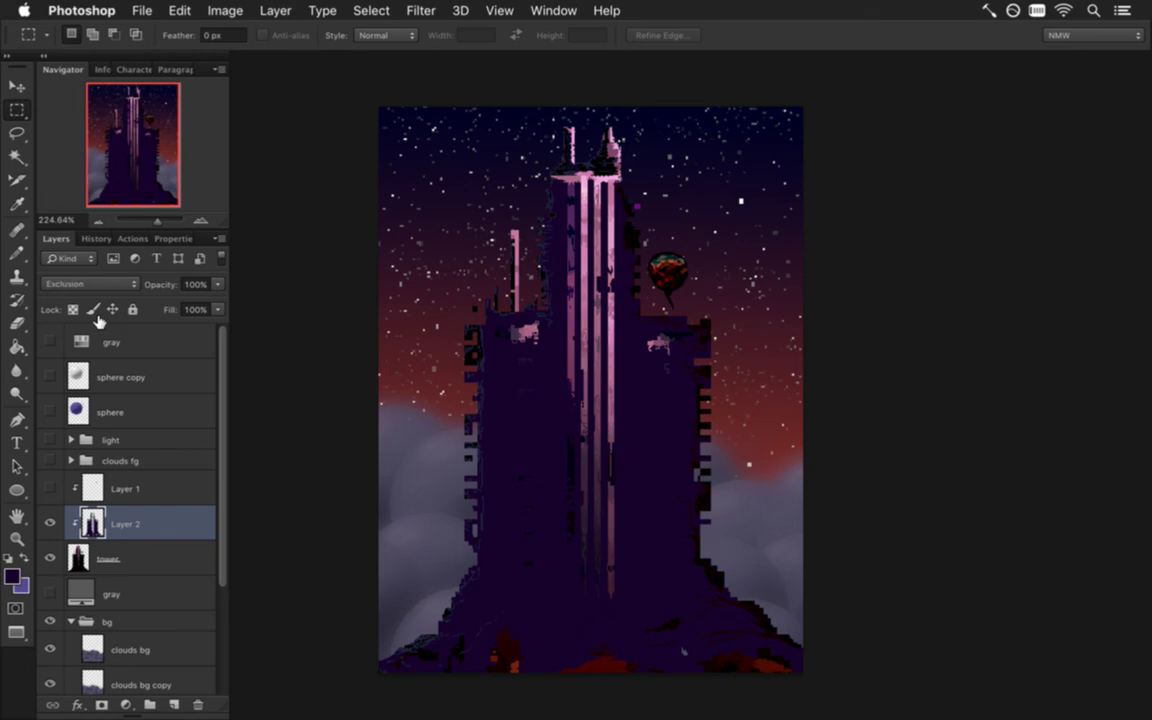
key(shift+plus)
key(shift+plus)
key(shift+minus)
key(shift+minus)
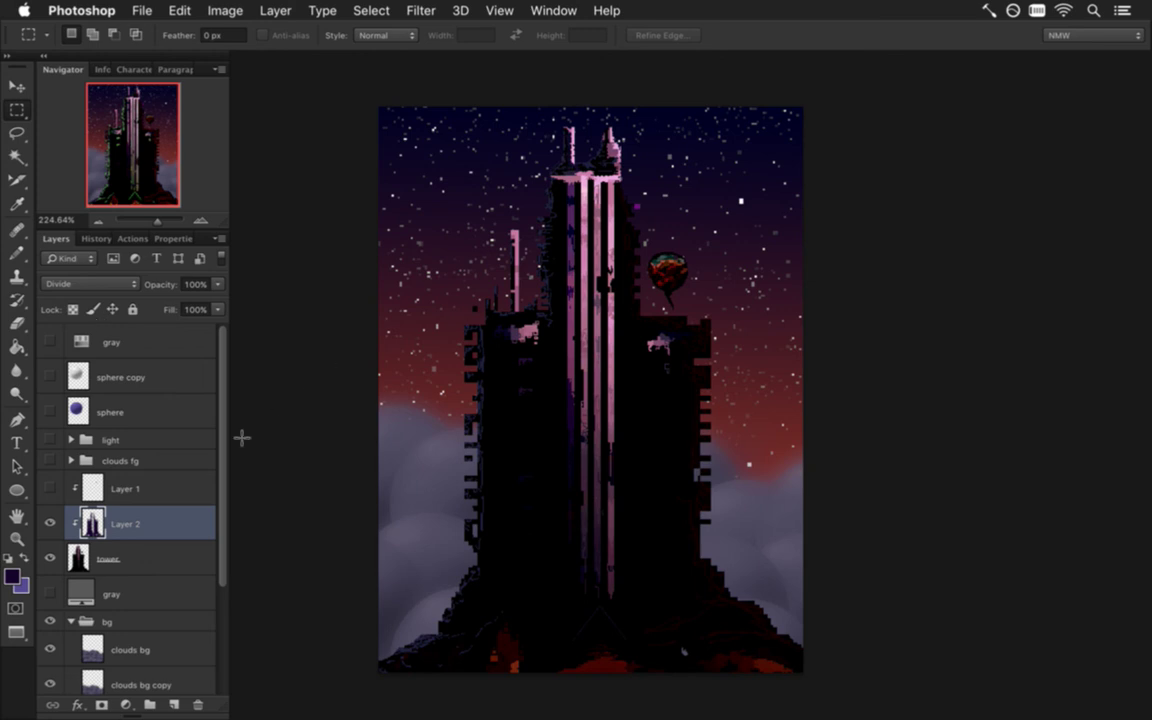
- Move Layer 2 above Layer 1 so that it is no longer clipped to the tower layer
drag(90, 524, 97, 472)
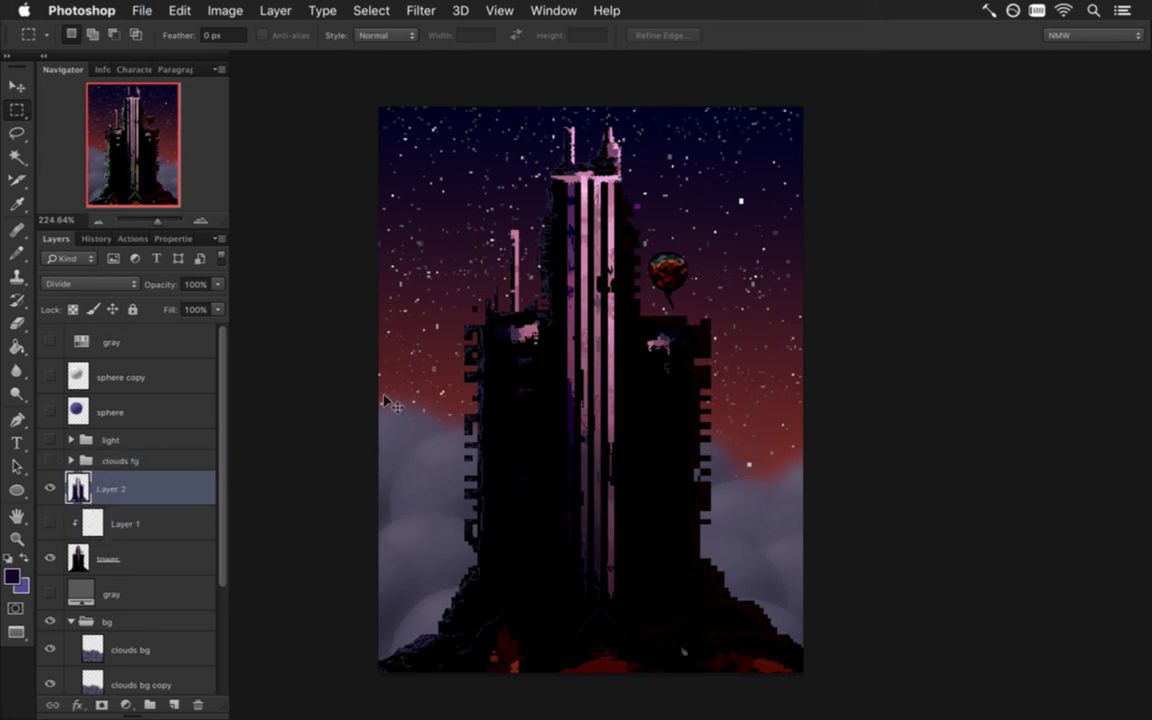
key(super+Tab)
key(super+Tab)
scroll(530, 486, up, 4)
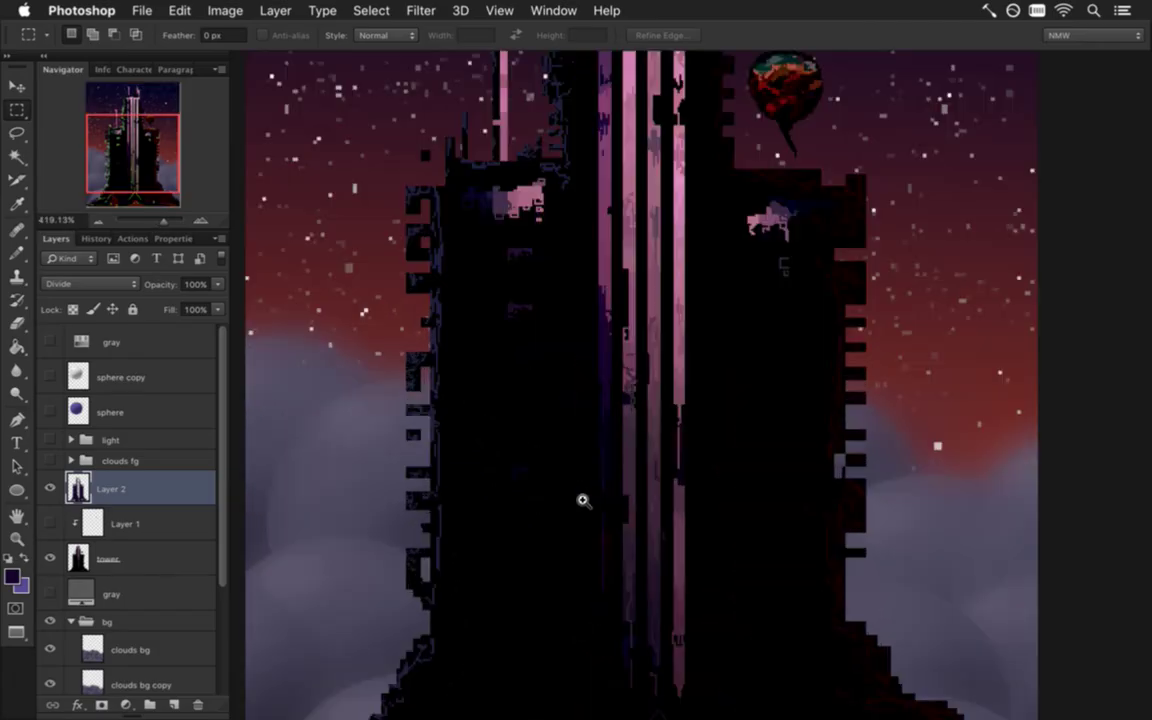
scroll(470, 422, down, 4)
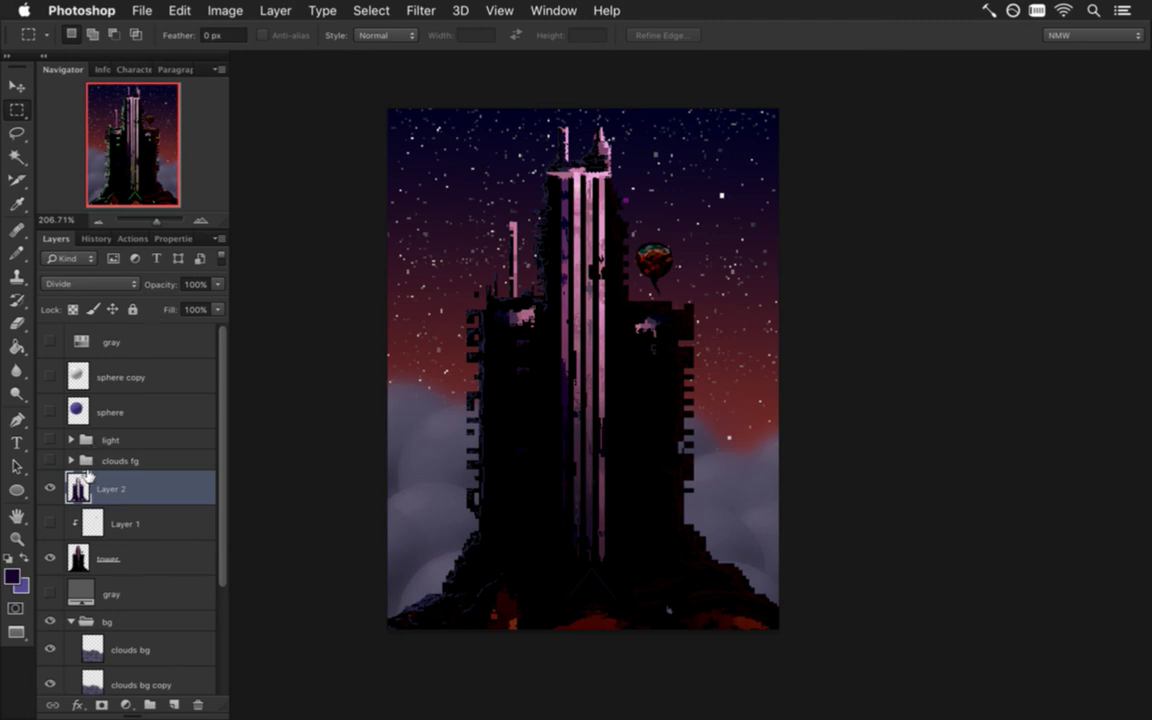
drag(84, 486, 81, 572)
mouse_move(80, 492)
mouse_down()
mouse_move(85, 468)
mouse_move(97, 482)
mouse_move(79, 487)
mouse_move(95, 483)
mouse_up()
- Try Saturation as Layer 2's blend mode and return the layer to Normal
click(122, 285)
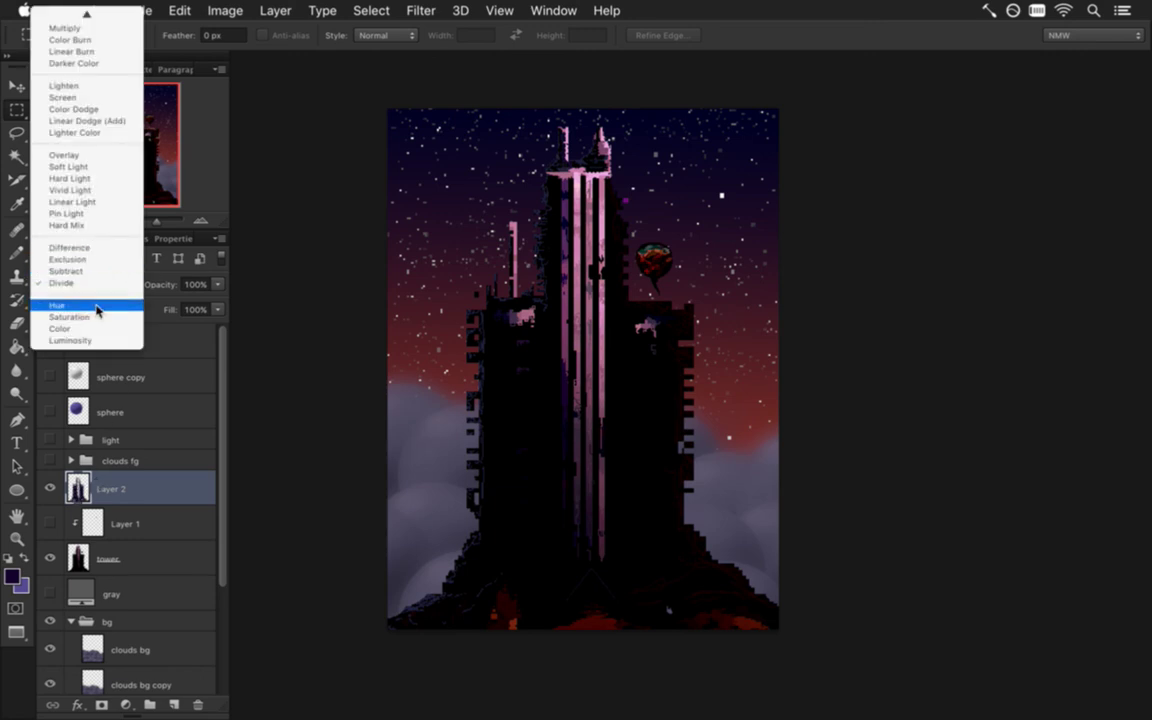
click(98, 316)
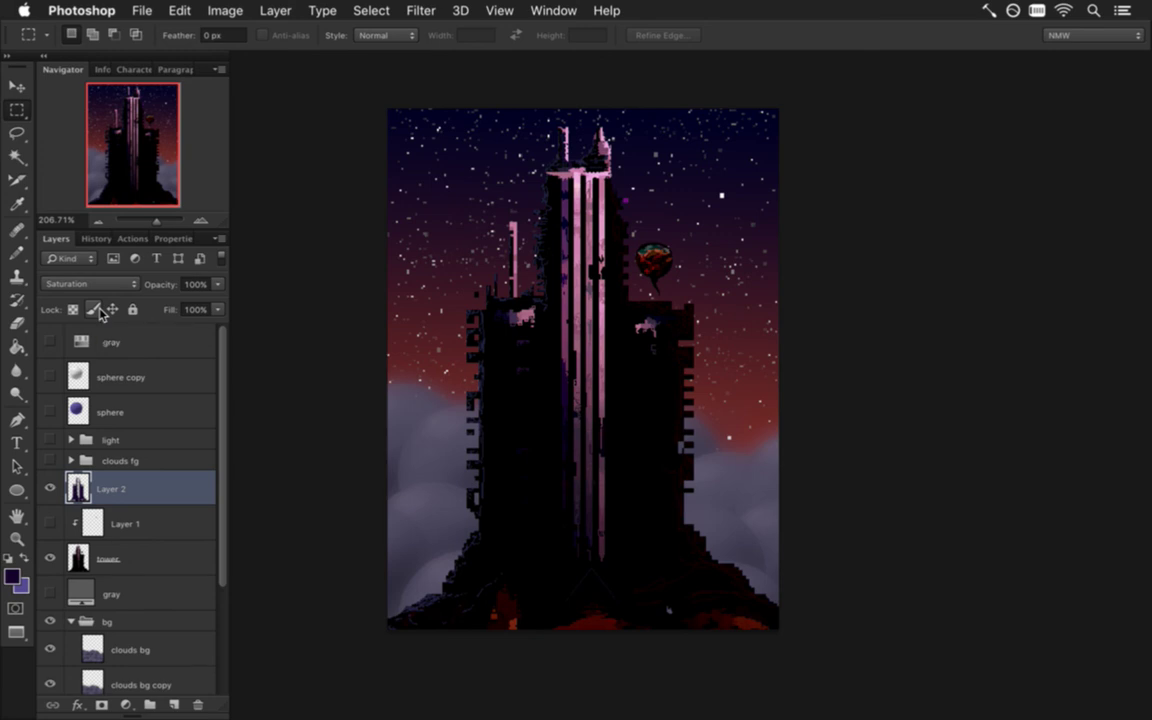
key(alt+shift+n)
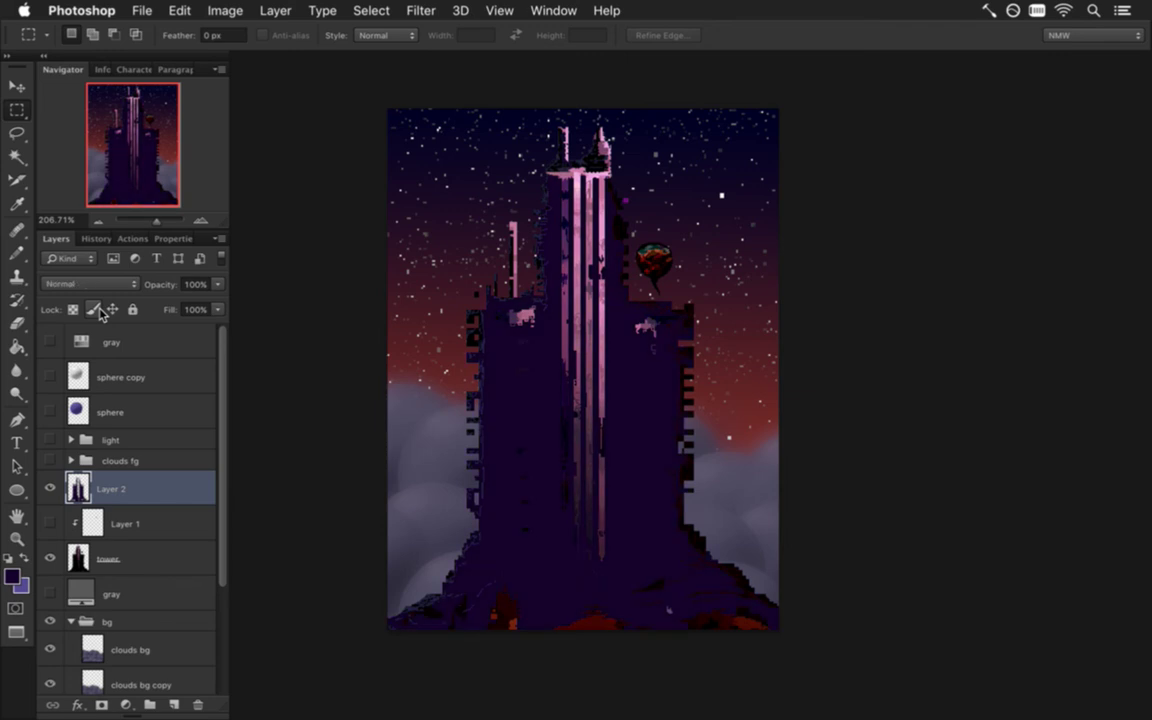
- Lower Layer 2's opacity to 15% and toggle its visibility to compare the tower with and without the violet tint
drag(217, 284, 155, 297)
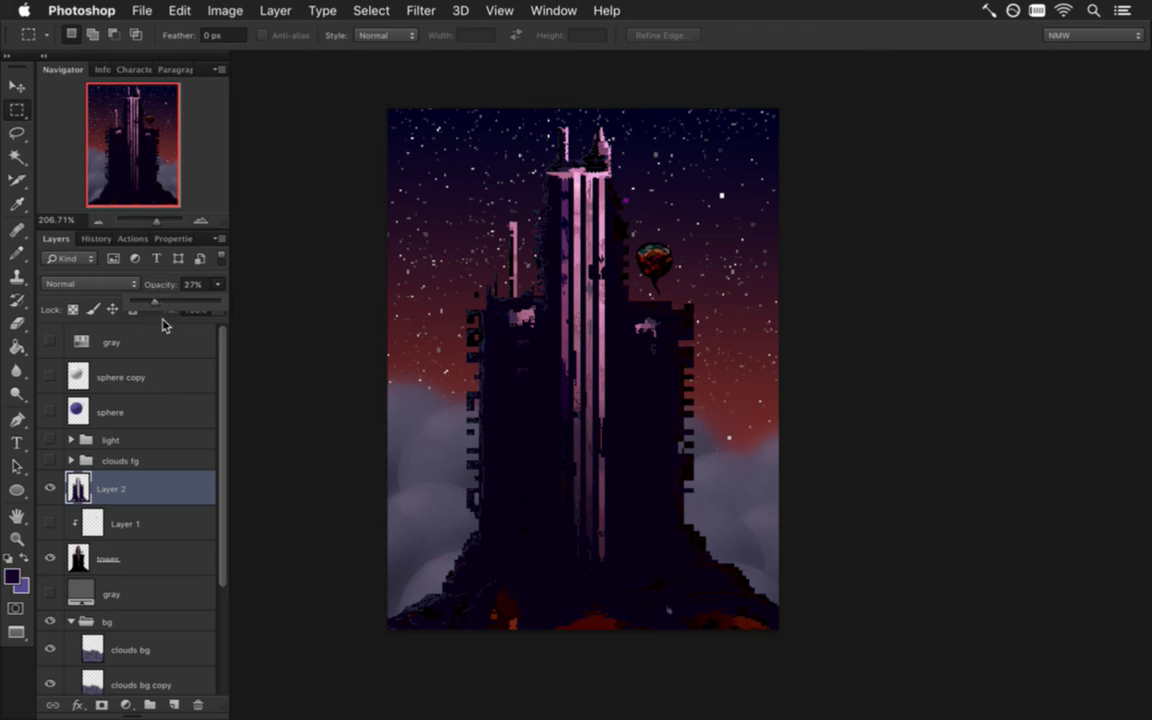
drag(149, 302, 145, 302)
drag(147, 302, 142, 301)
click(51, 478)
click(51, 480)
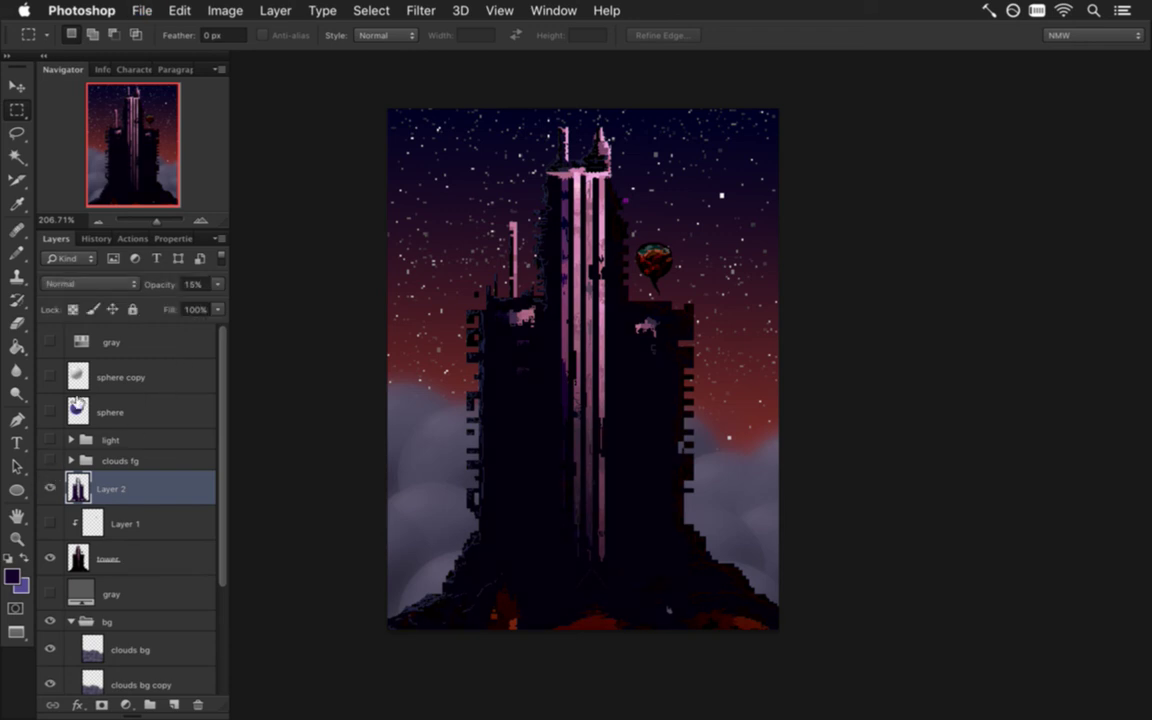
- Set Layer 2's opacity to 24%, compare the tower with and without it, and leave the layer hidden
click(217, 284)
drag(147, 301, 154, 301)
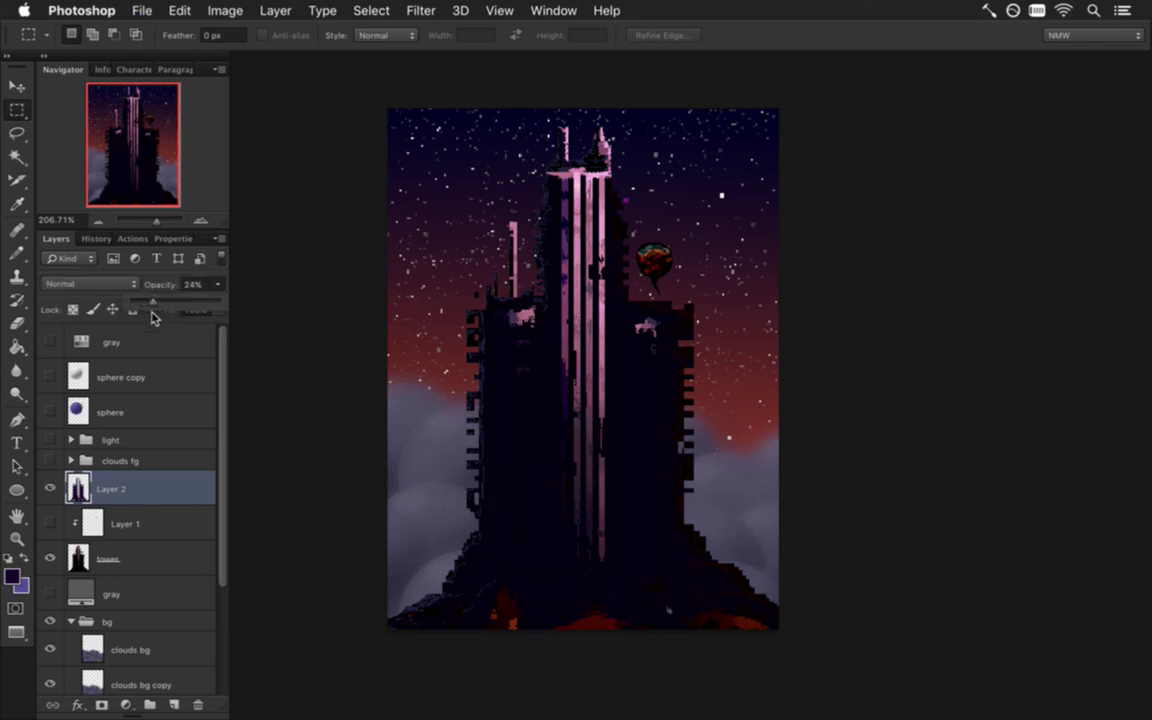
click(50, 488)
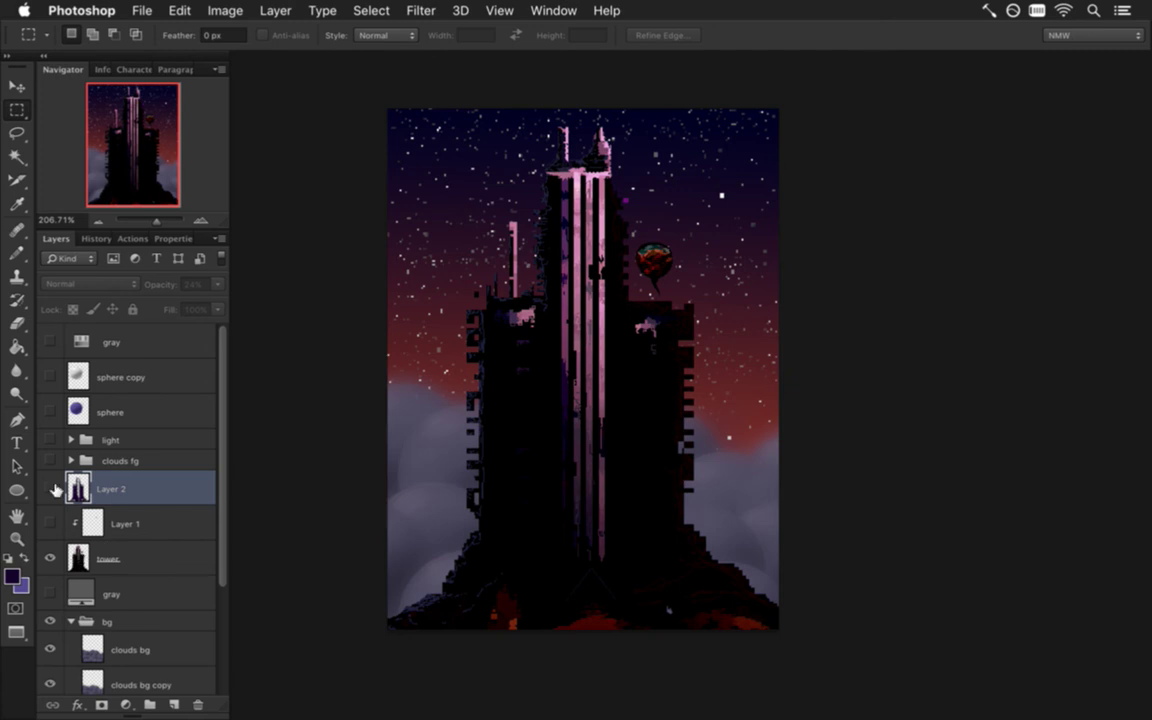
click(51, 488)
click(51, 488)
- Make the tower layer active again and save the document
click(140, 558)
mouse_move(572, 435)
mouse_down()
mouse_move(627, 441)
mouse_move(576, 432)
mouse_up()
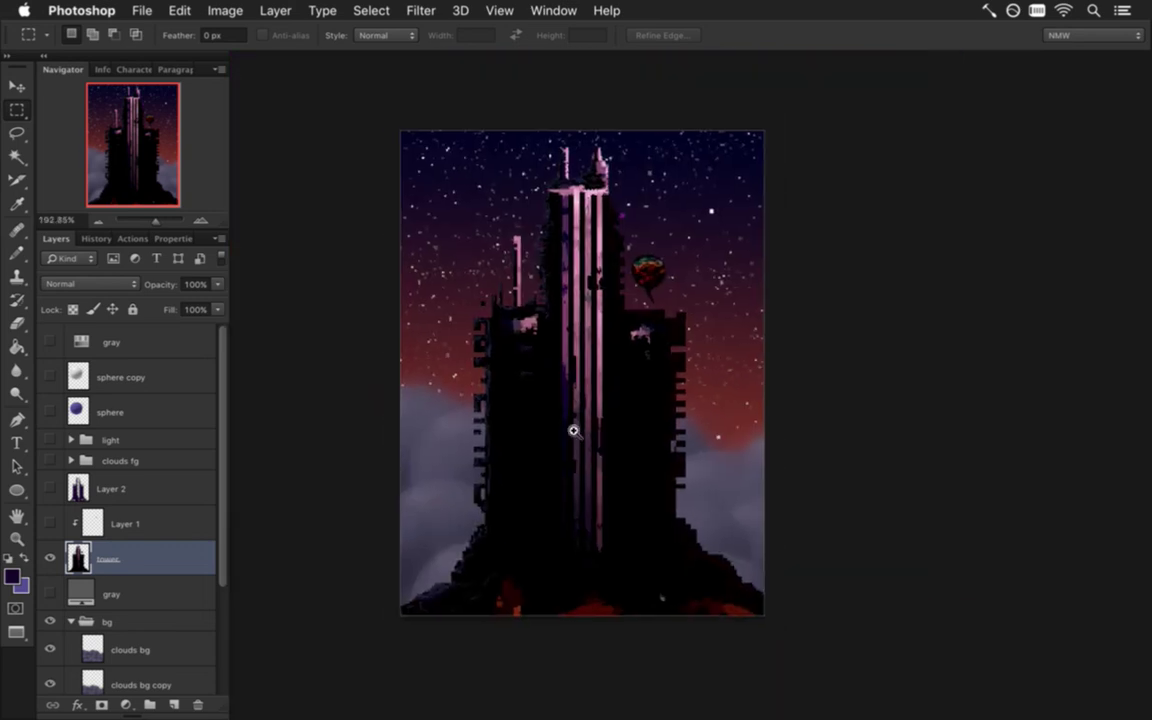
key(super+s)
- Sample the dark blue edge colour and pencil one-pixel highlights along the tops of the lower blocks on the tower's left side
drag(499, 525, 581, 494)
drag(484, 432, 482, 479)
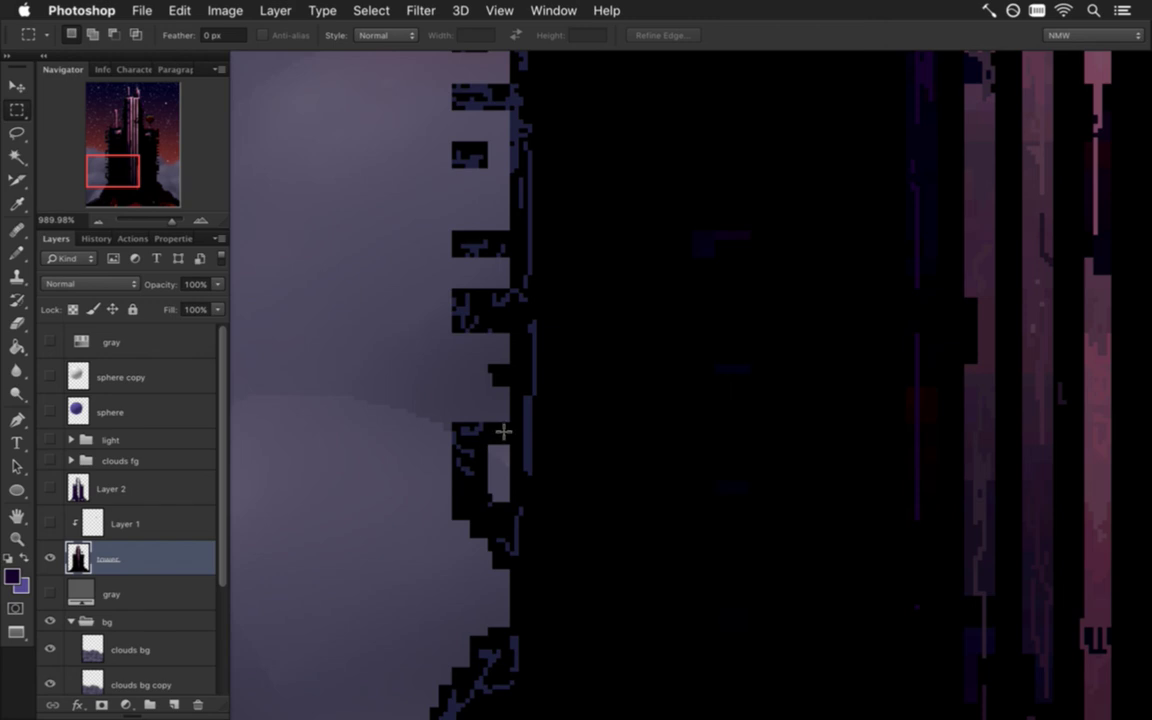
key(i)
click(494, 434)
key(b)
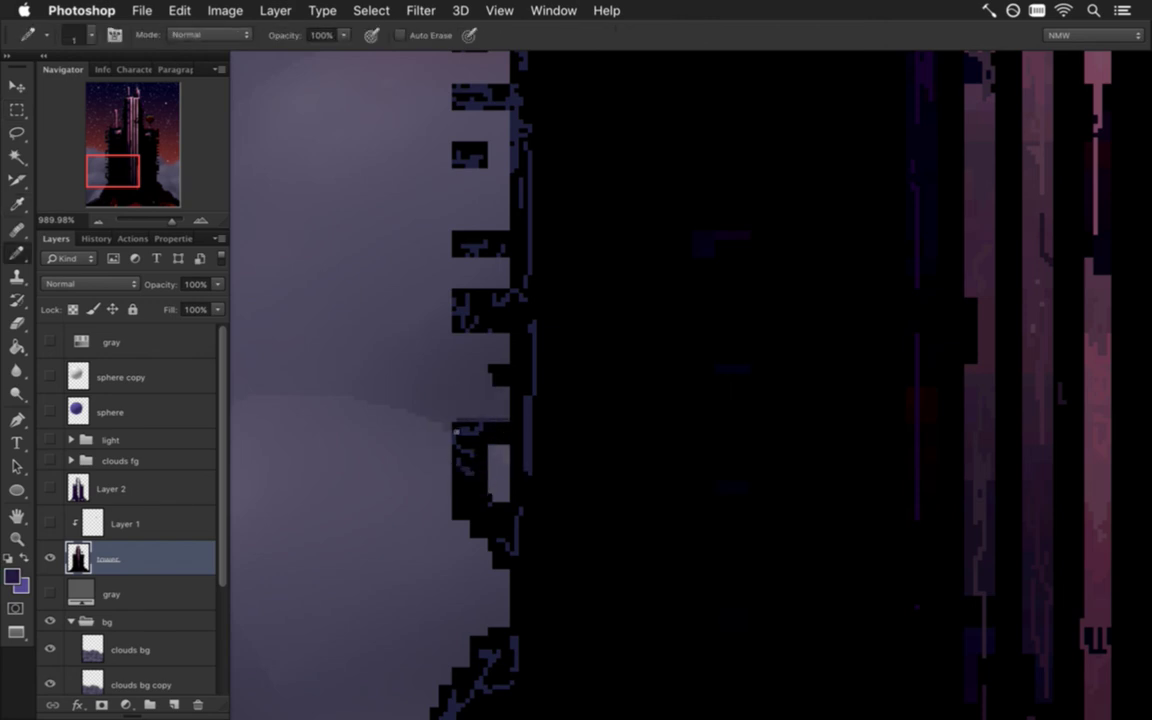
drag(502, 296, 456, 293)
drag(507, 237, 457, 237)
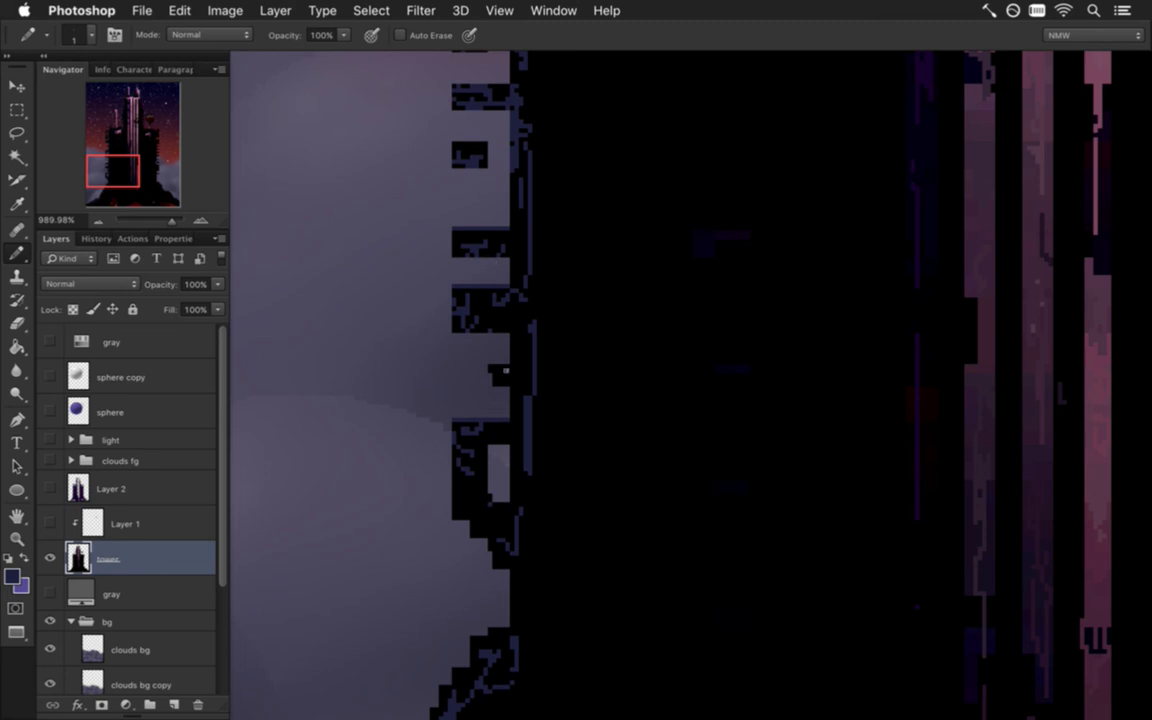
- Continue the one-pixel blue top-edge highlights on the blocks higher up the tower's left side
drag(491, 239, 477, 440)
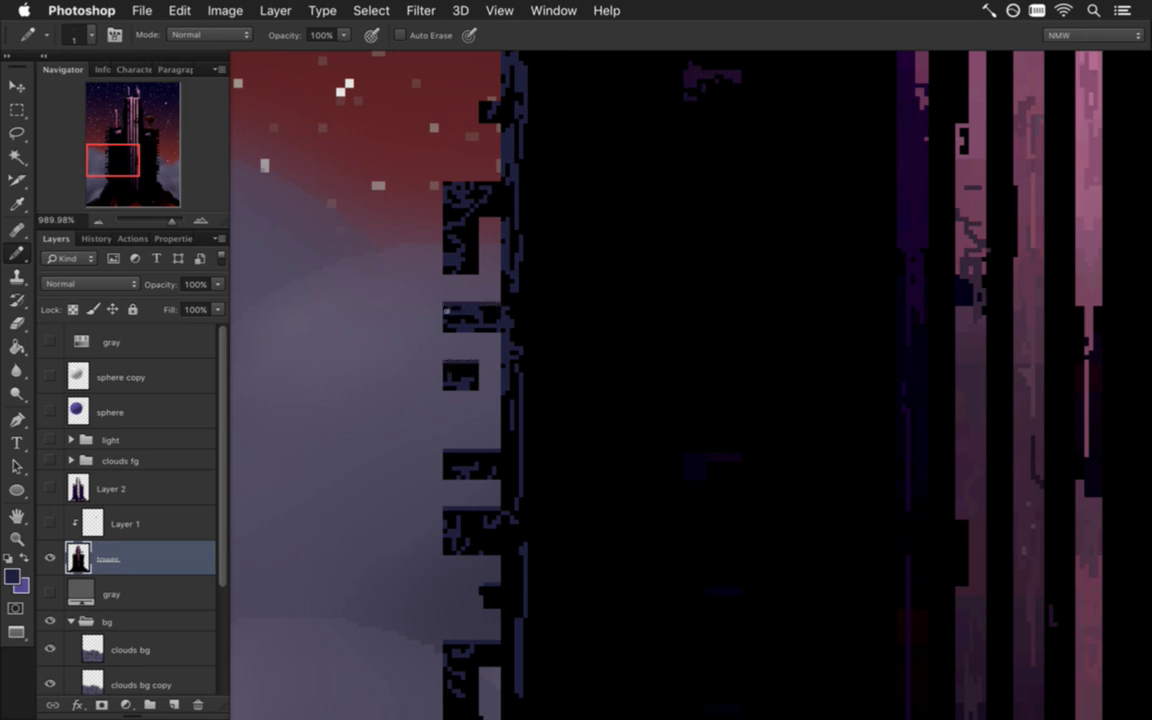
drag(495, 187, 448, 186)
drag(506, 113, 486, 510)
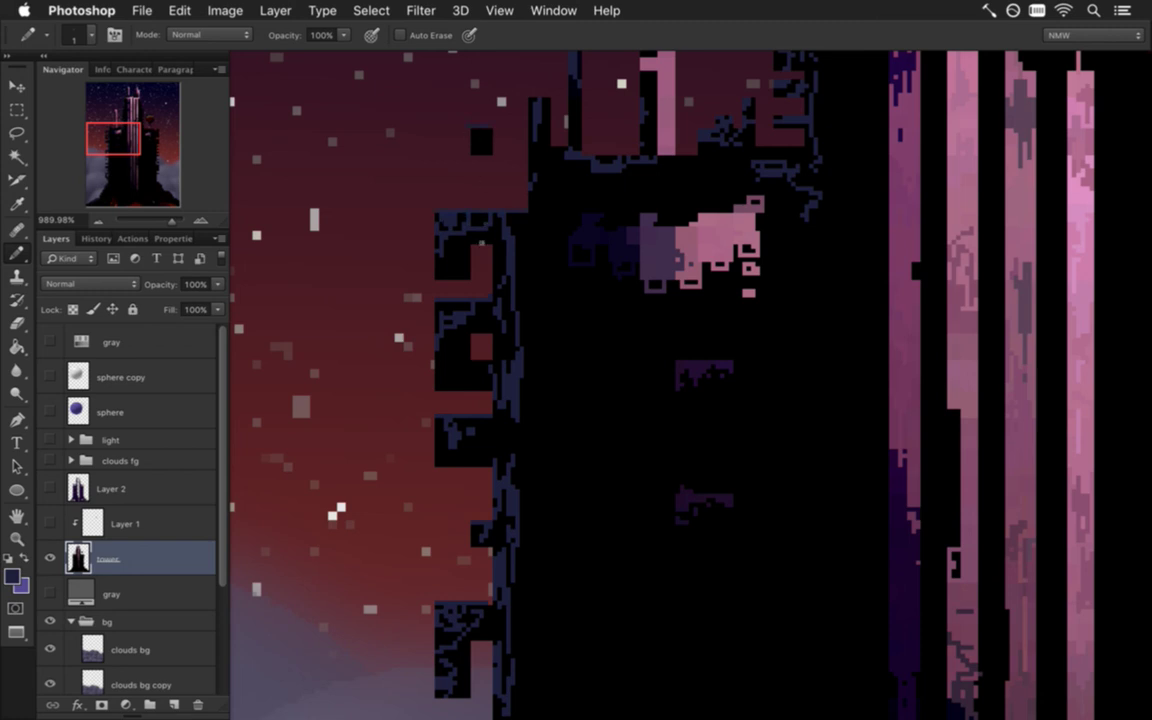
- Pencil a dark blue cap onto the short spire on the tower's left shoulder
key(e)
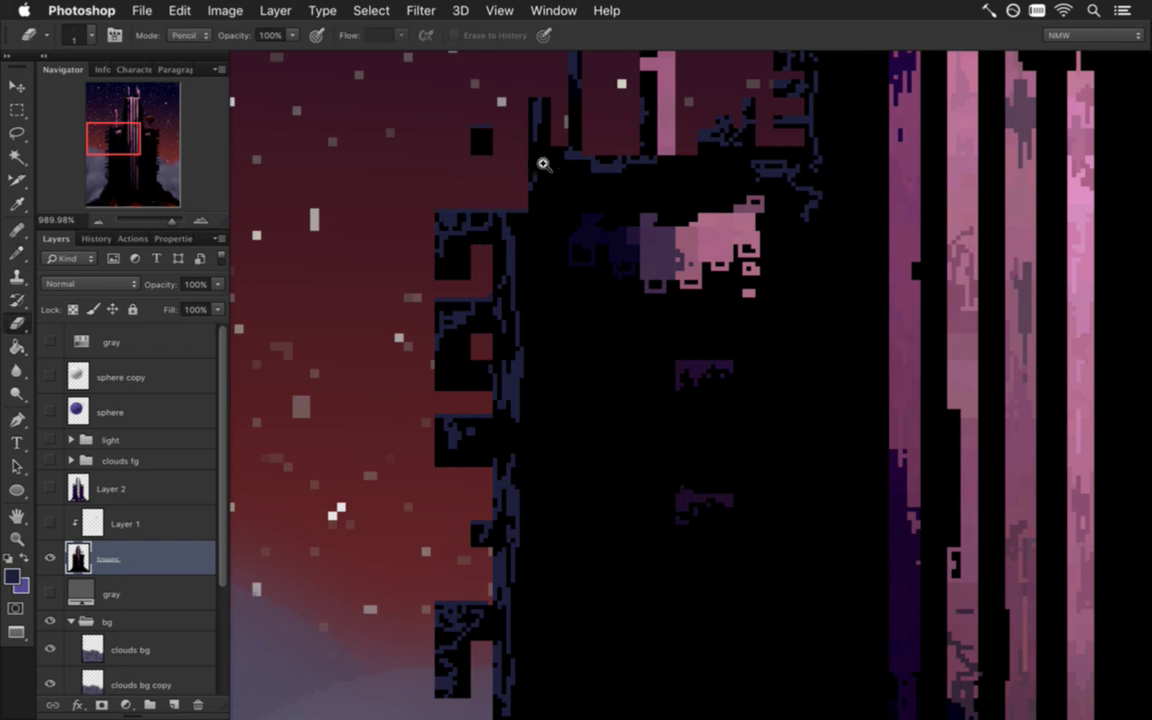
scroll(489, 177, down, 3)
scroll(500, 320, down, 3)
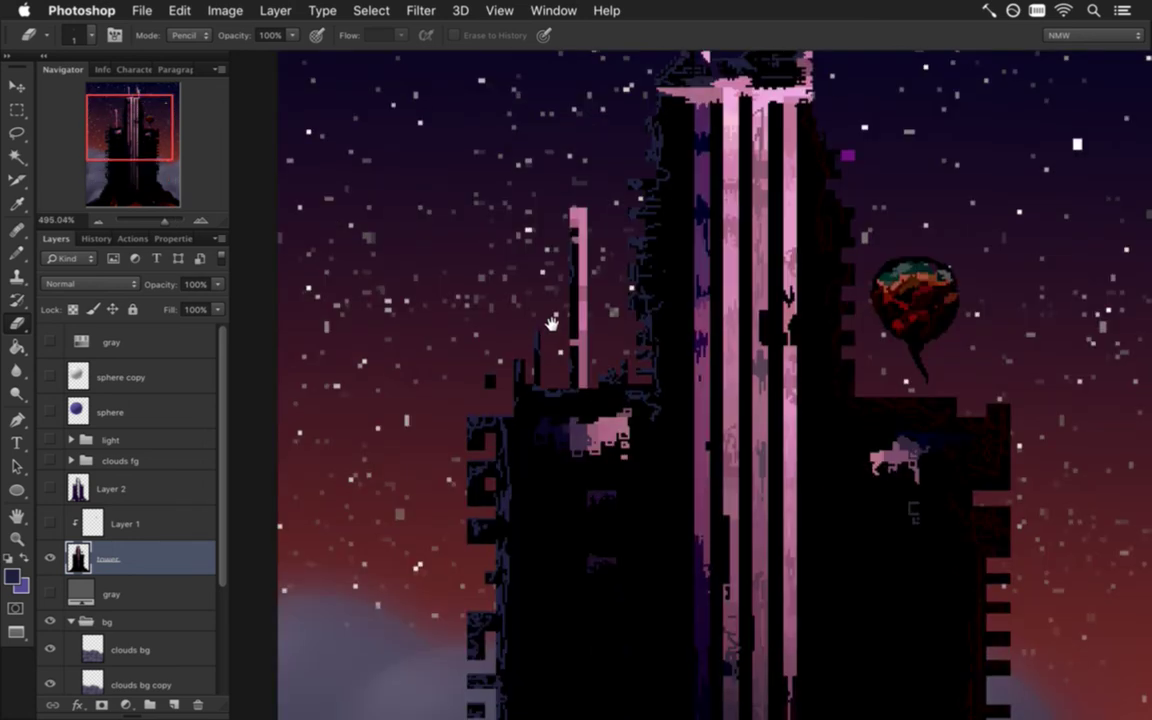
scroll(510, 330, up, 5)
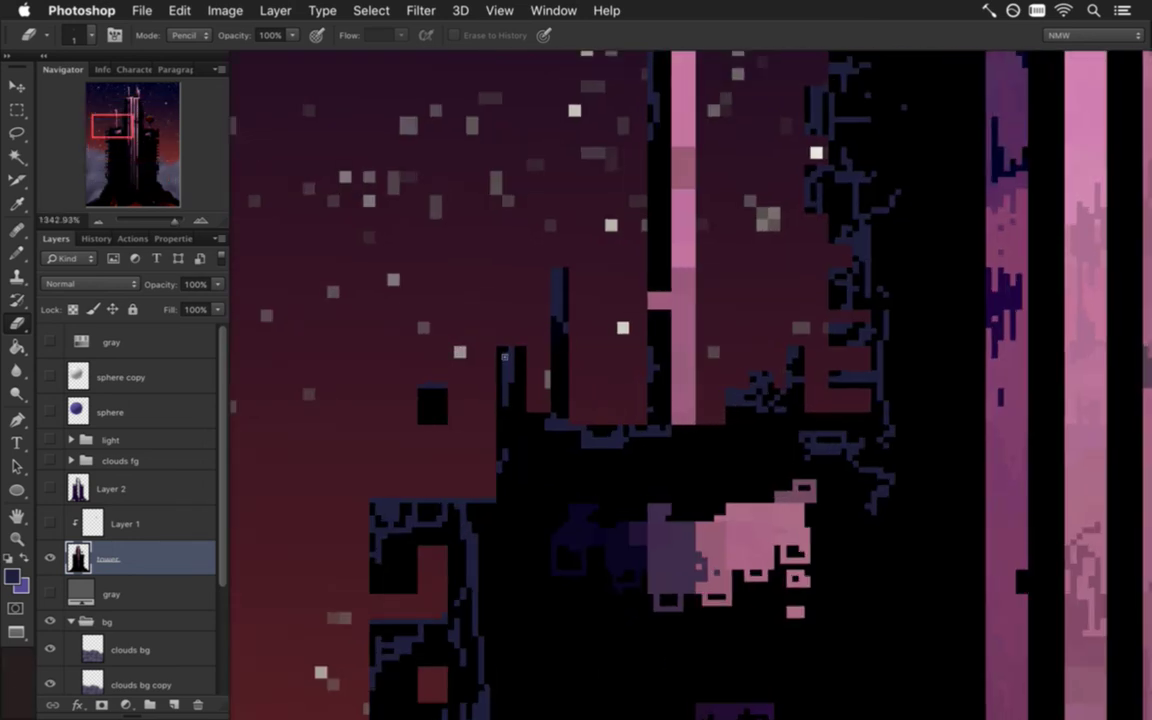
key(b)
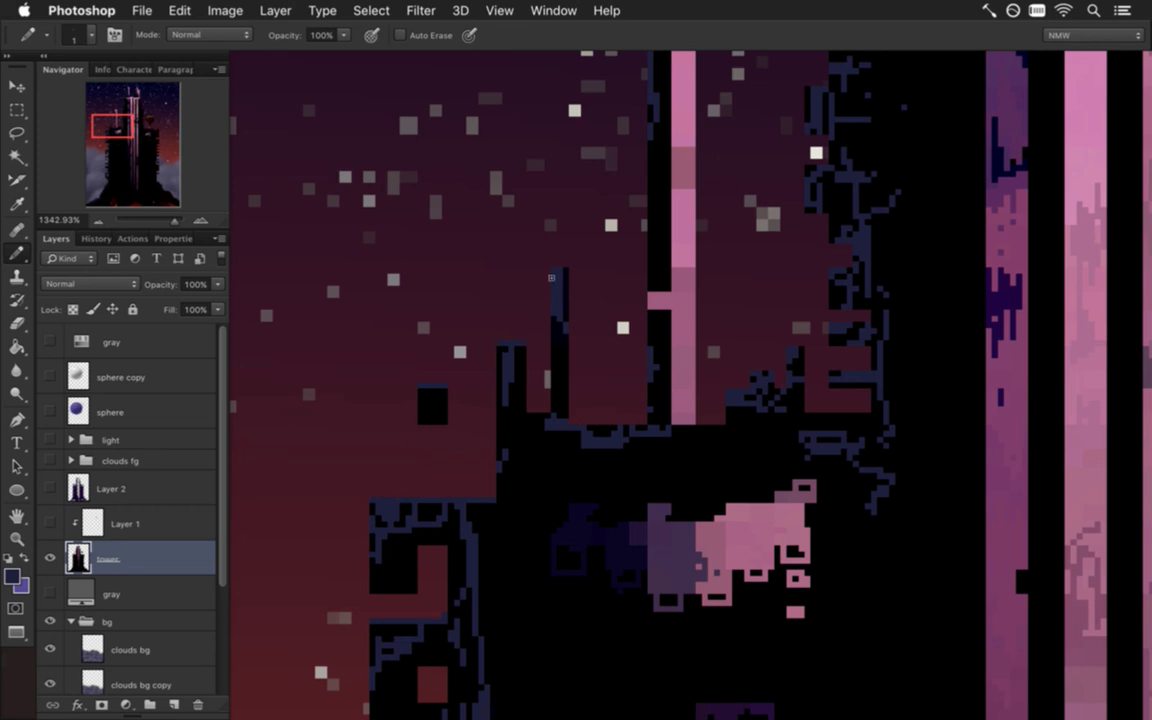
- Thicken the blue highlights along the tops of the lower left-side blocks to two pixels
scroll(494, 330, down, 5)
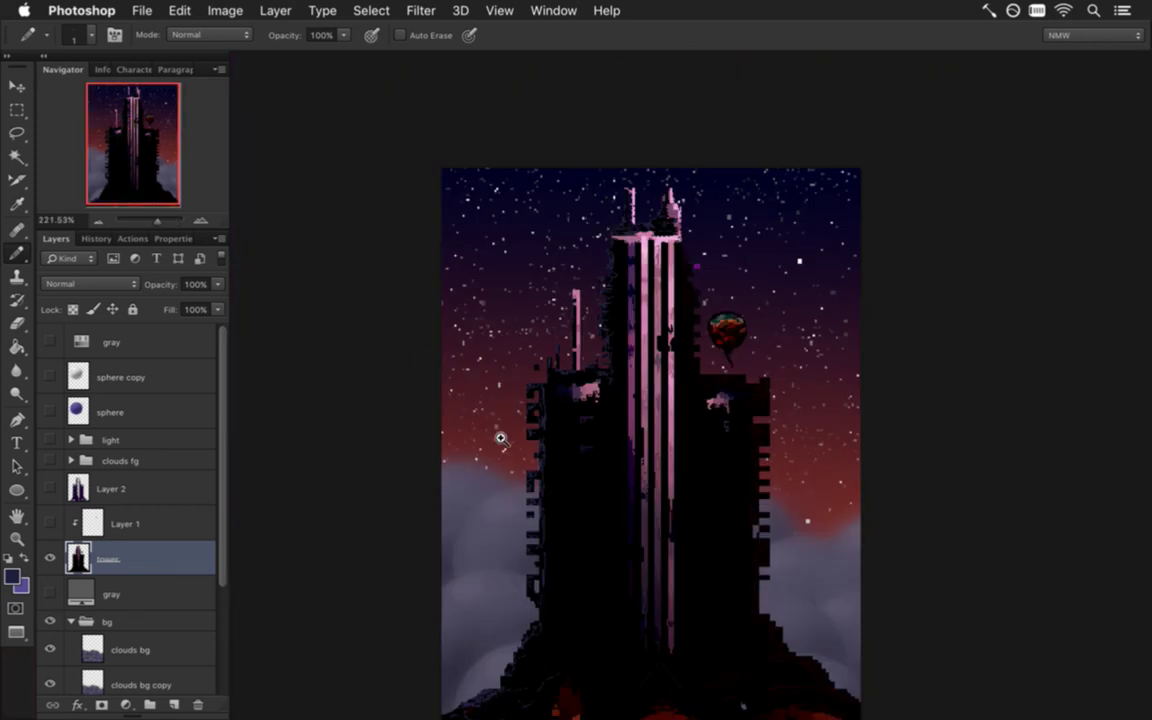
scroll(493, 424, up, 1)
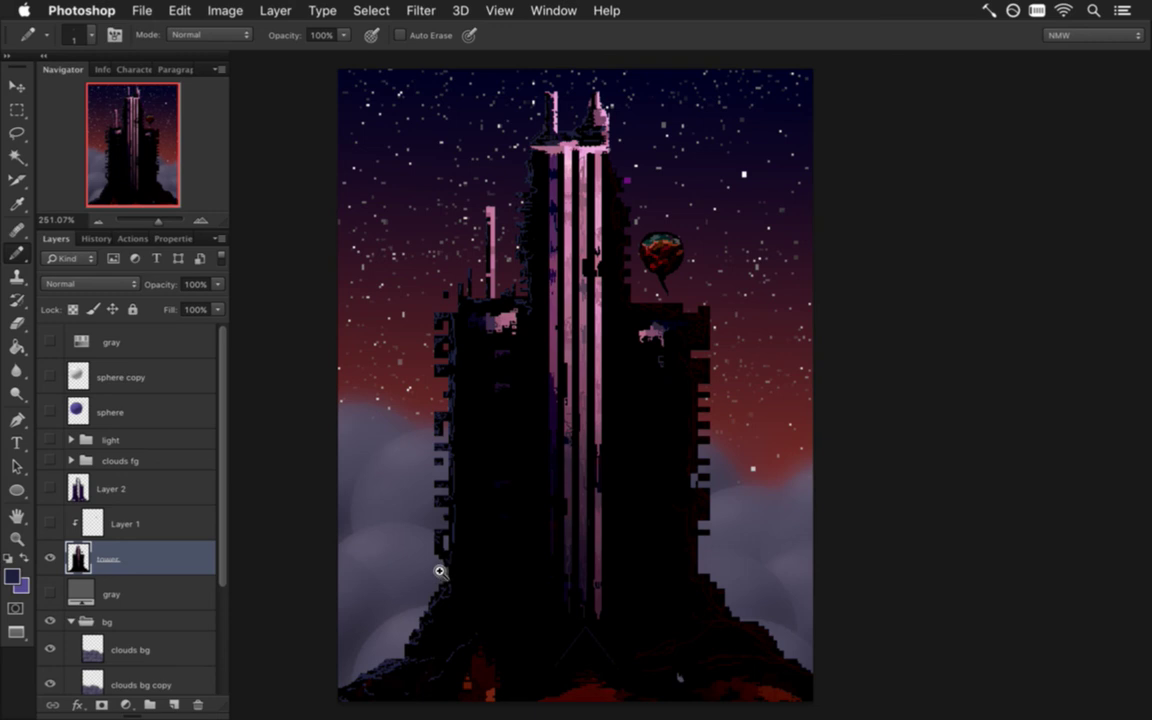
drag(437, 570, 542, 550)
mouse_move(445, 370)
mouse_down()
mouse_move(473, 365)
mouse_move(450, 322)
mouse_move(397, 322)
mouse_up()
key(space)
drag(486, 235, 479, 429)
drag(498, 359, 397, 359)
drag(493, 248, 359, 243)
key(space)
drag(444, 192, 444, 463)
drag(452, 373, 398, 376)
key(e)
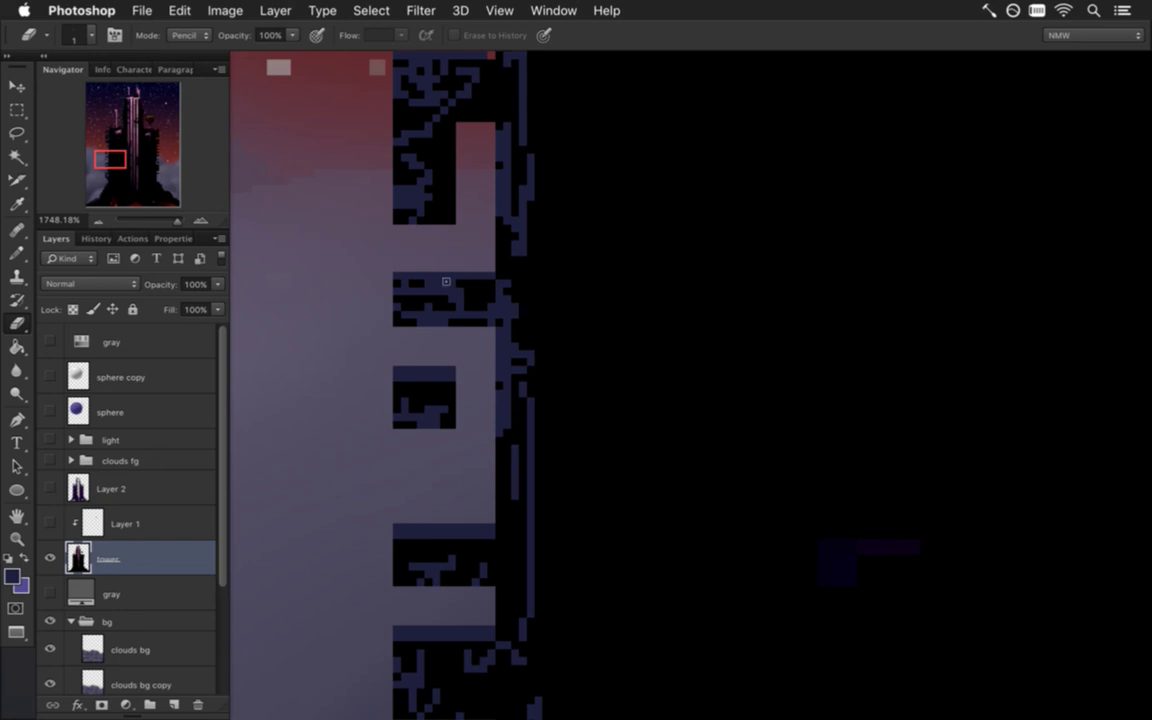
key(b)
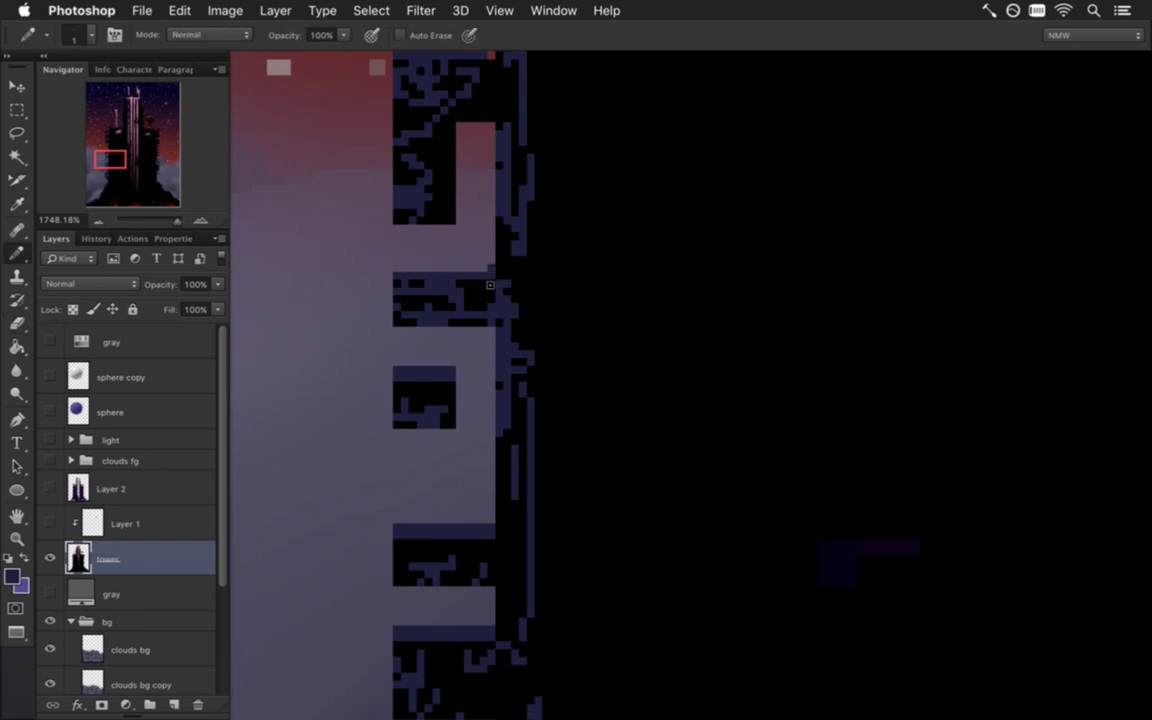
- Thicken the blue top highlights on the upper left-side blocks, the detached square block and the shoulder spire, and save the document
mouse_move(465, 127)
mouse_down()
mouse_move(443, 476)
mouse_move(462, 399)
mouse_move(449, 487)
mouse_move(373, 487)
mouse_up()
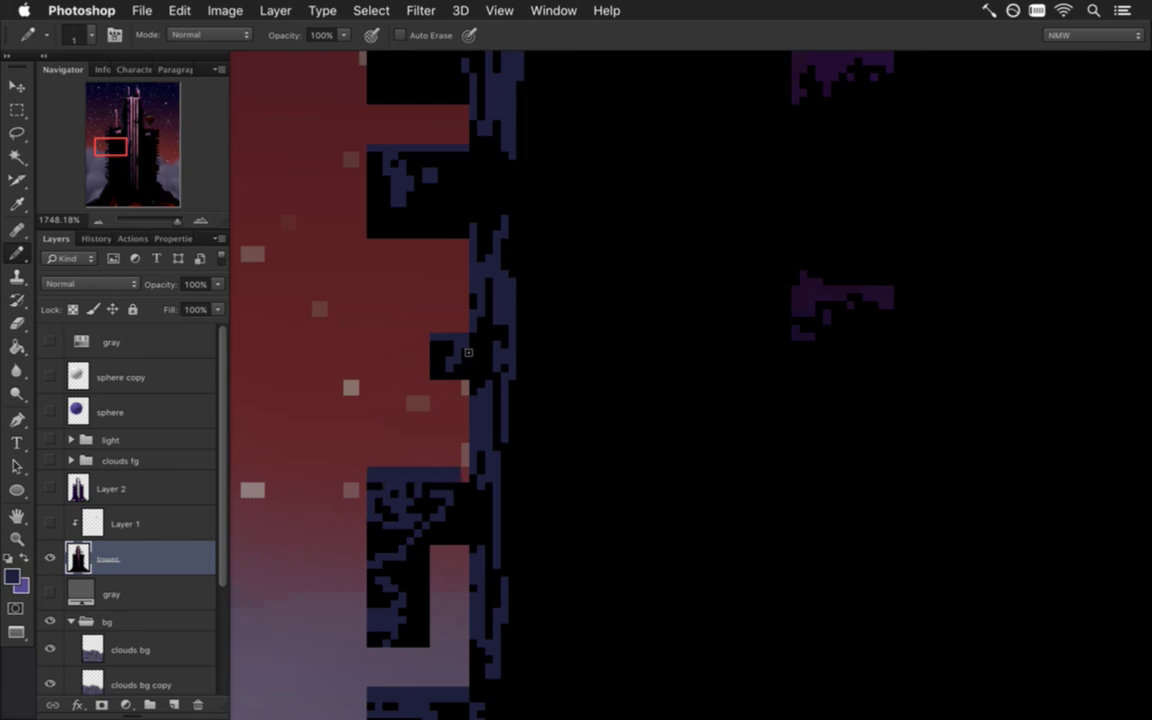
drag(460, 329, 438, 329)
mouse_move(447, 301)
mouse_down()
mouse_move(412, 366)
mouse_move(371, 404)
mouse_up()
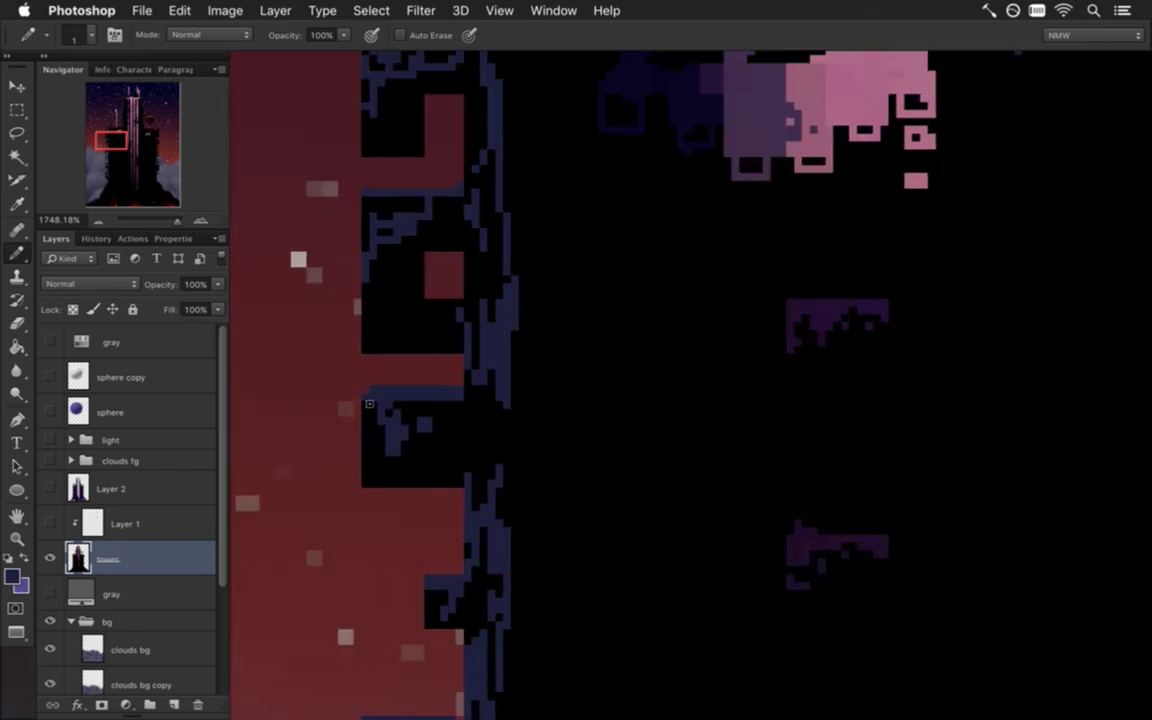
drag(404, 192, 336, 180)
drag(410, 143, 405, 515)
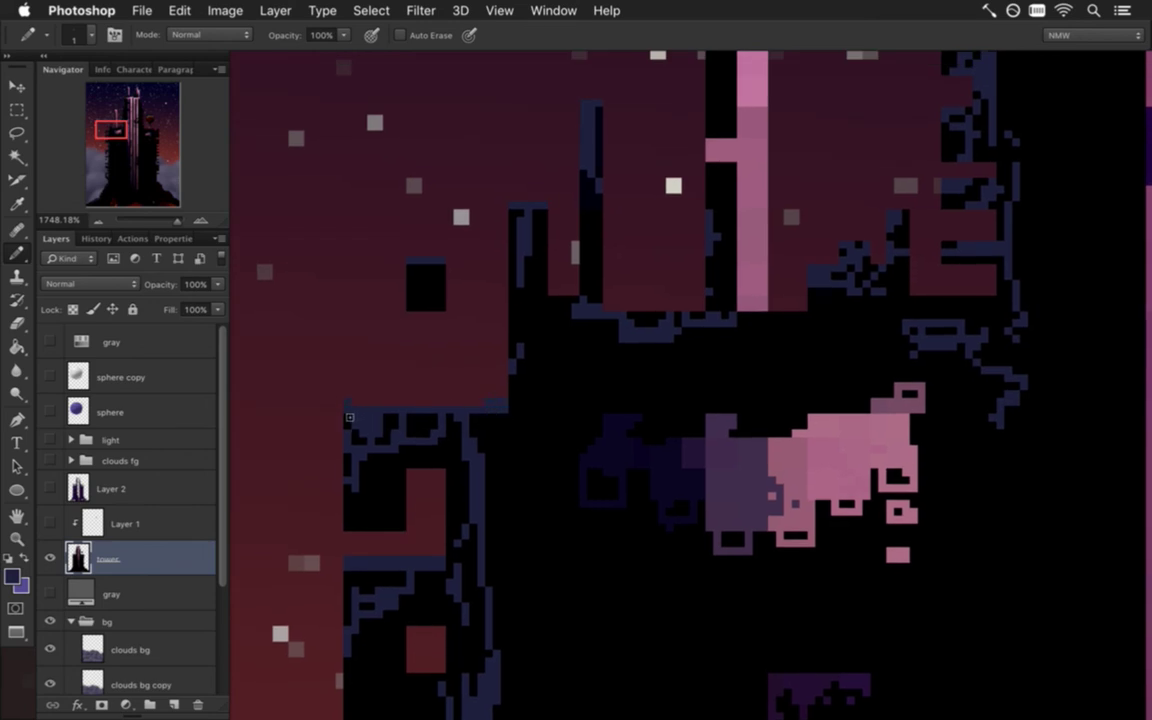
drag(442, 256, 412, 256)
drag(589, 147, 505, 407)
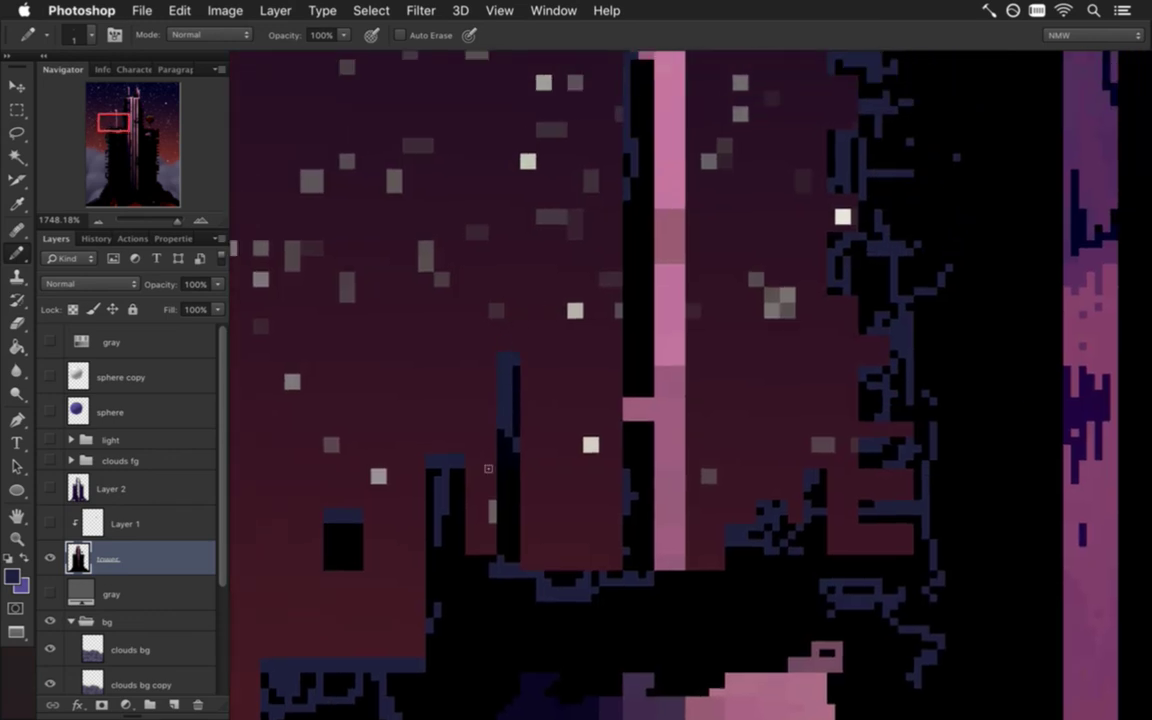
key(super+0)
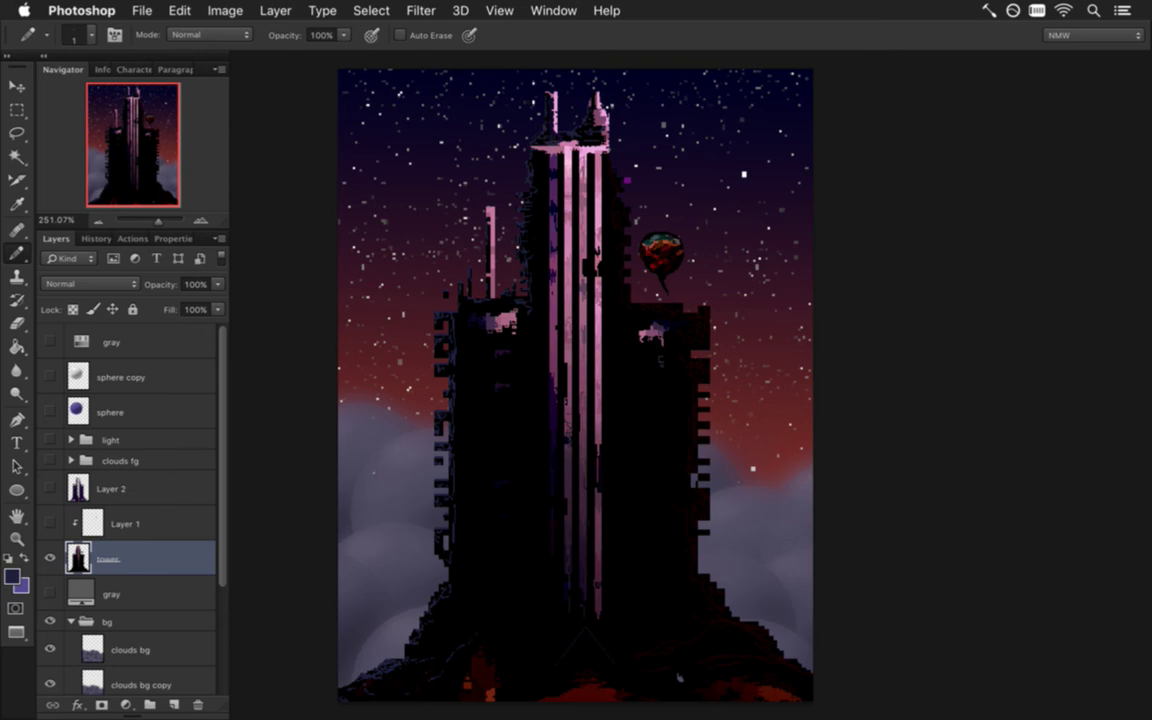
key(super+s)
- Sample the dark red edge colour and pencil a highlight along the top of the lowest protruding block on the tower's right side
click(476, 440)
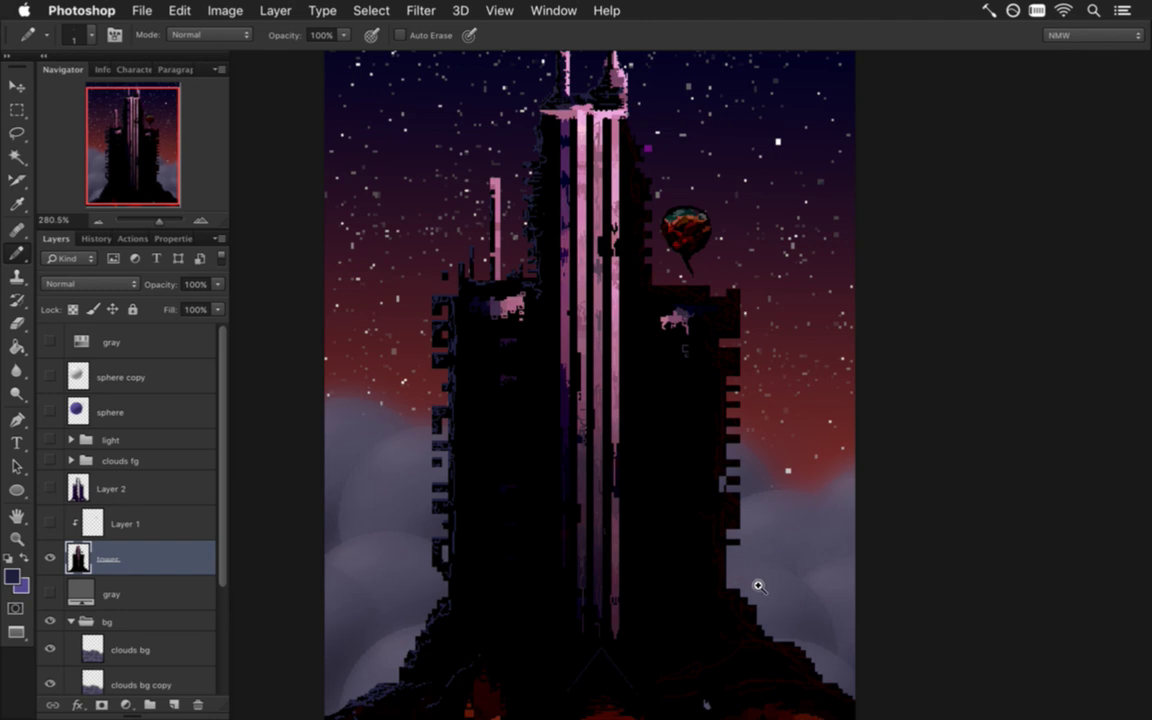
drag(769, 586, 700, 423)
key(e)
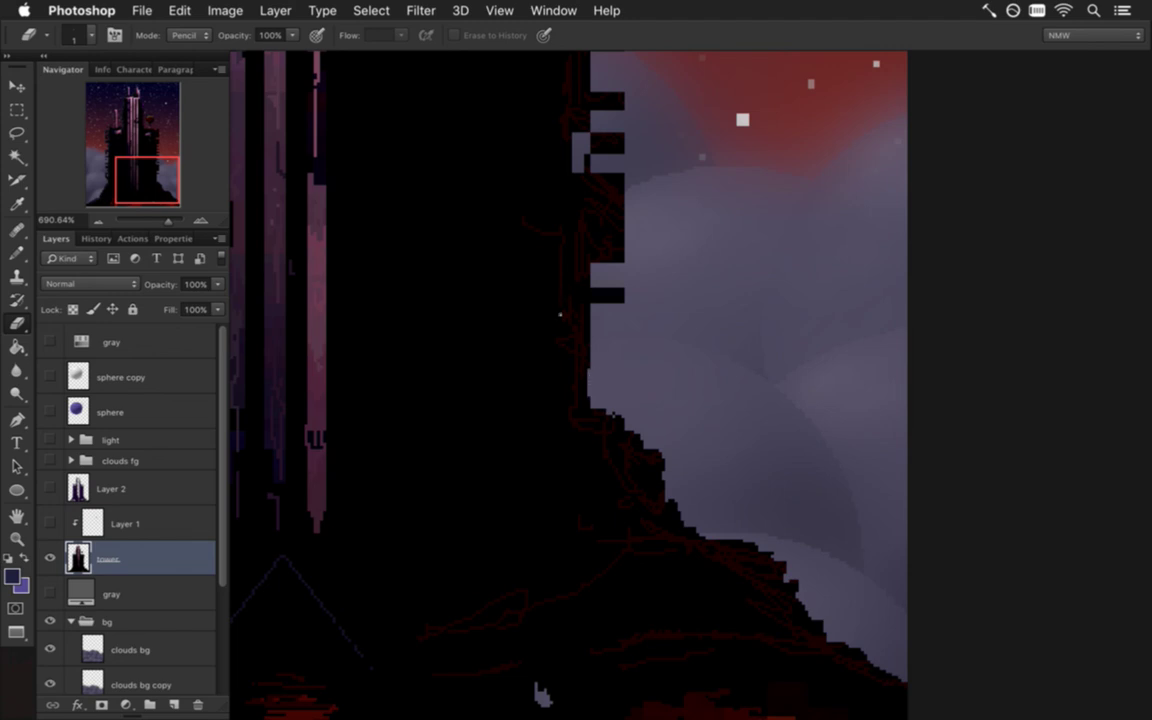
drag(559, 178, 605, 408)
key(i)
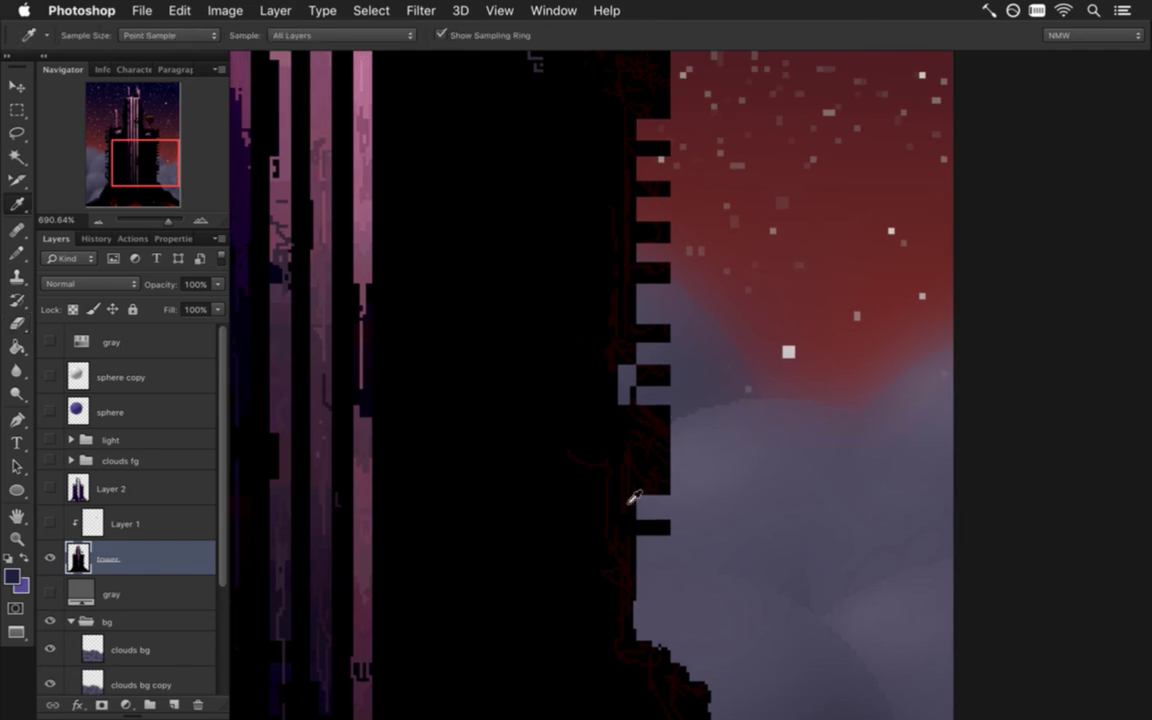
scroll(656, 516, up, 5)
click(571, 481)
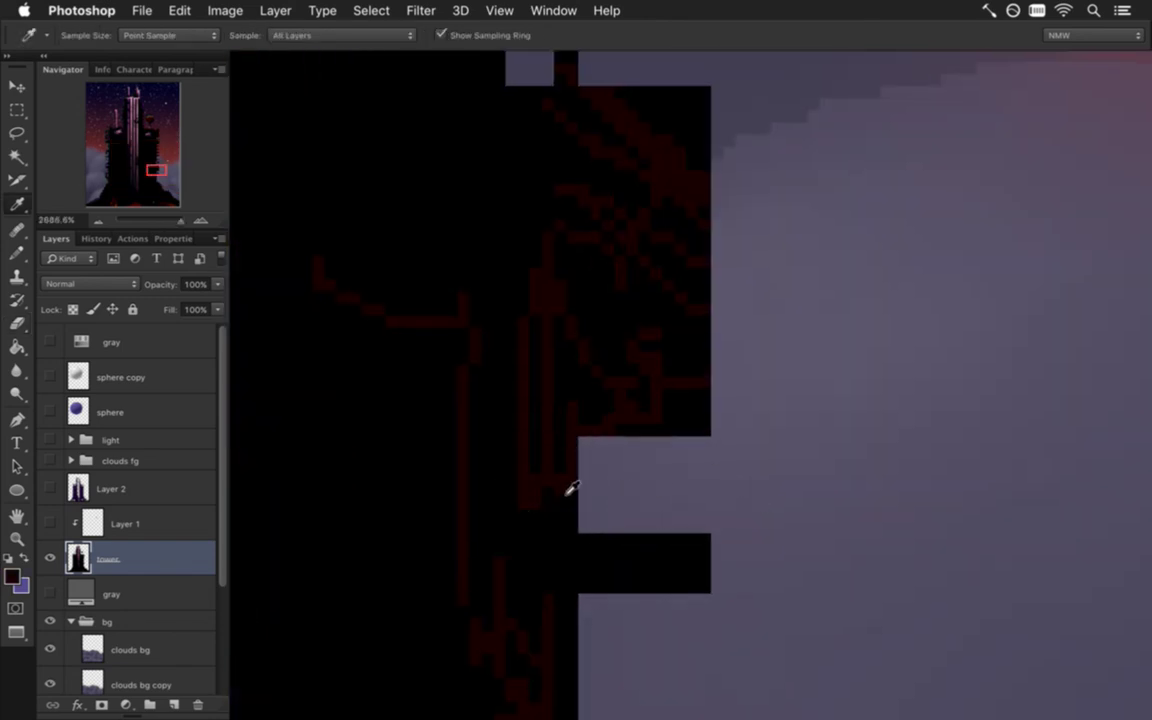
key(b)
drag(585, 545, 706, 544)
- Pencil two-pixel dark red highlights along the tops of the next two right-side blocks and the small post between them
mouse_move(666, 165)
mouse_down()
mouse_move(660, 433)
mouse_move(651, 447)
mouse_move(587, 408)
mouse_move(694, 411)
mouse_move(630, 386)
mouse_move(547, 396)
mouse_move(516, 408)
mouse_up()
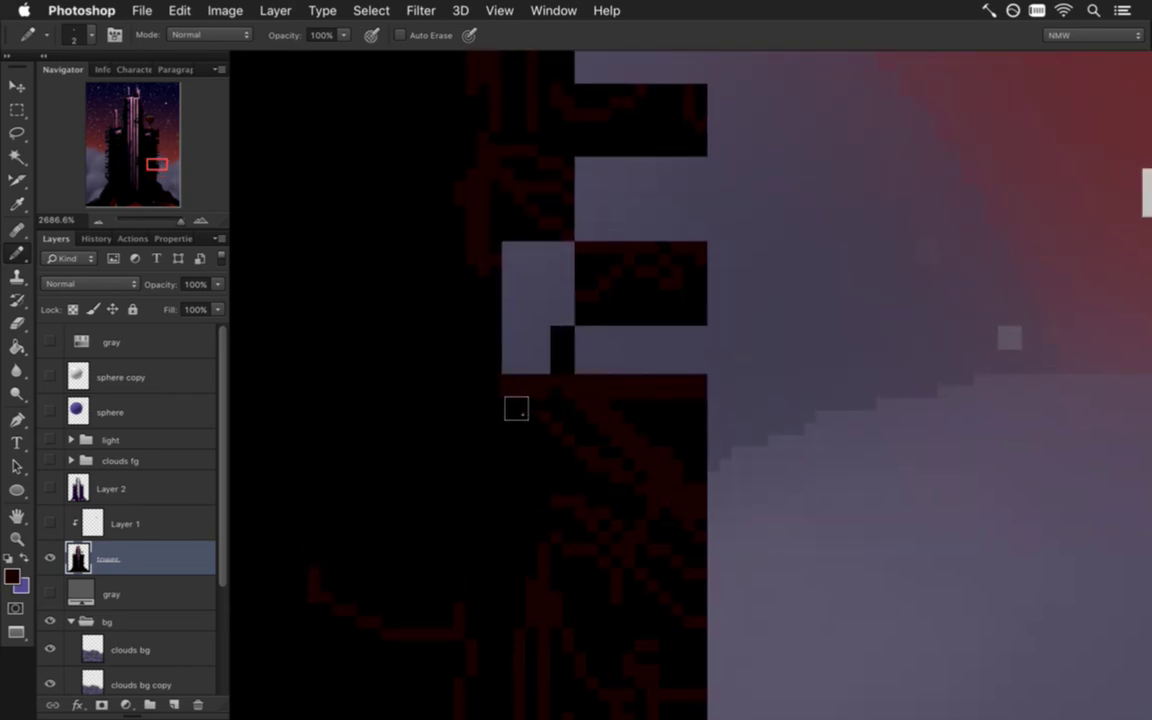
click(563, 332)
drag(591, 252, 689, 249)
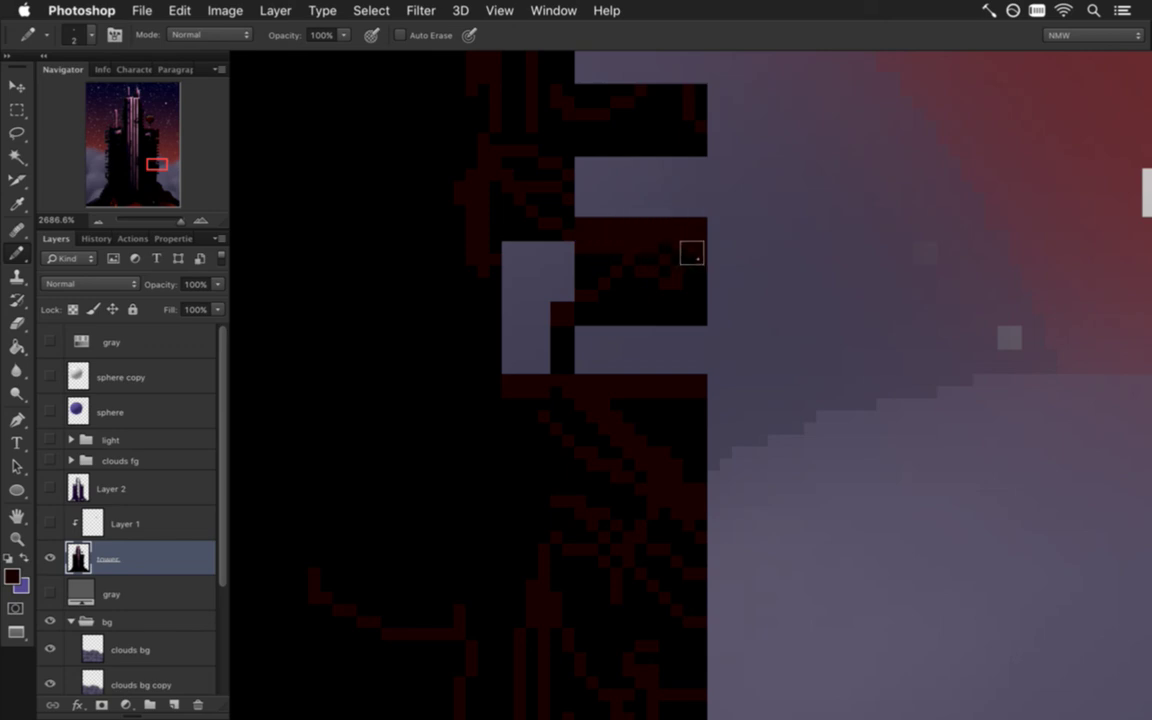
- Paint two-pixel dark red top edges along the rectangular ledges on the lower right side of the tower with the Pencil
mouse_move(671, 182)
mouse_down()
mouse_move(667, 442)
mouse_move(607, 437)
mouse_move(607, 465)
mouse_move(663, 462)
mouse_up()
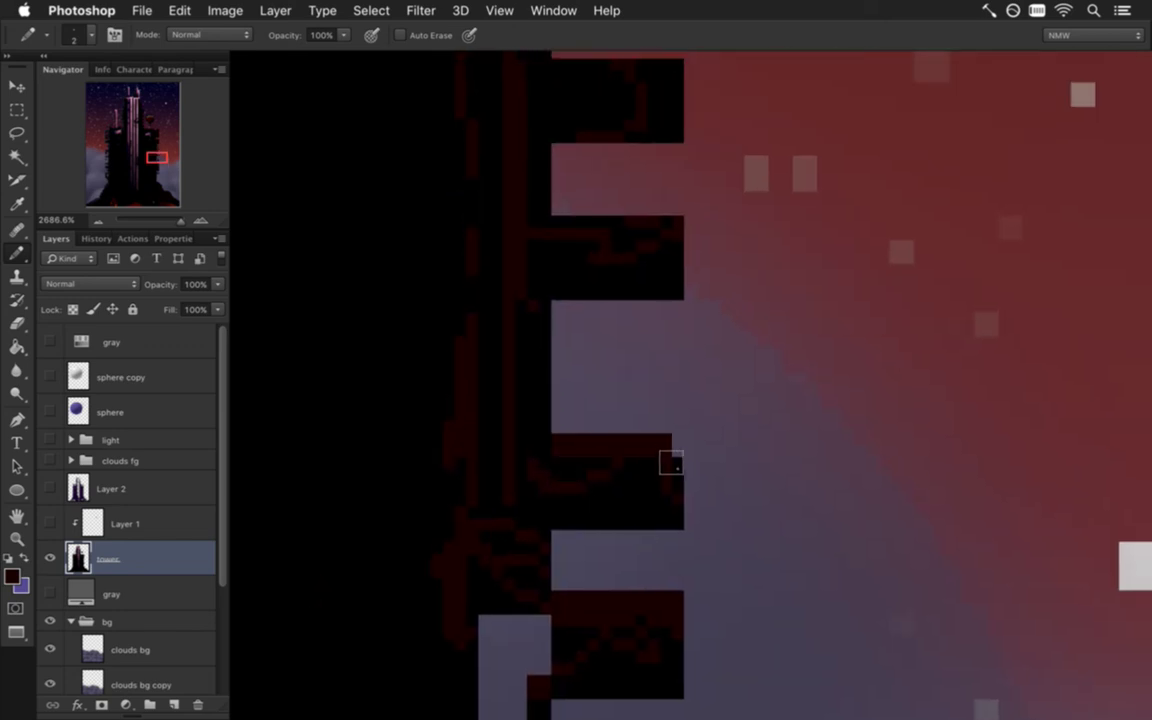
click(575, 226)
drag(575, 226, 669, 226)
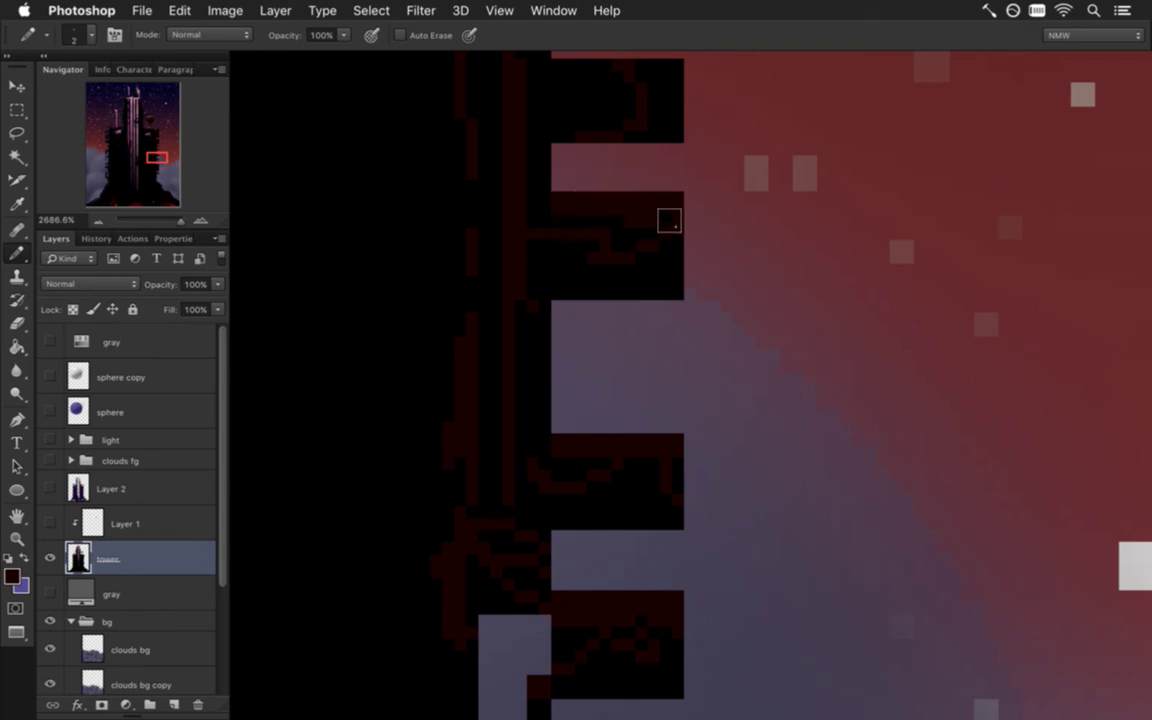
drag(624, 128, 625, 501)
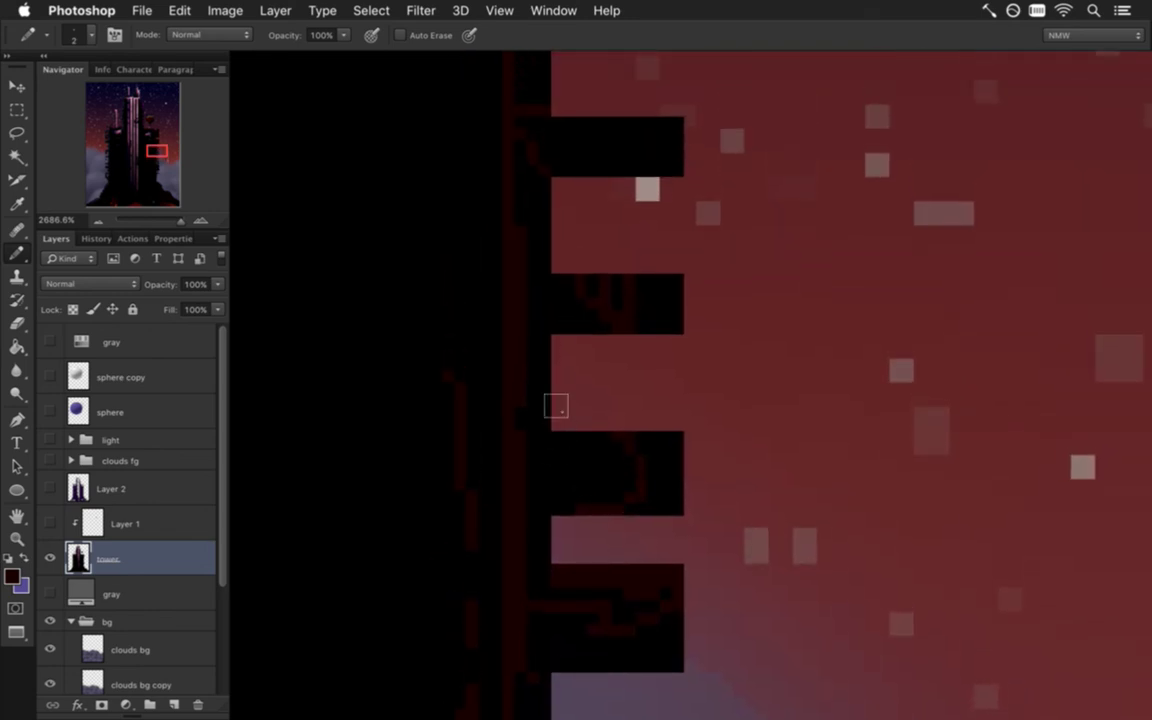
drag(567, 437, 668, 440)
click(563, 284)
drag(563, 262, 660, 261)
mouse_move(638, 175)
mouse_down()
mouse_move(631, 477)
mouse_move(558, 435)
mouse_move(657, 427)
mouse_up()
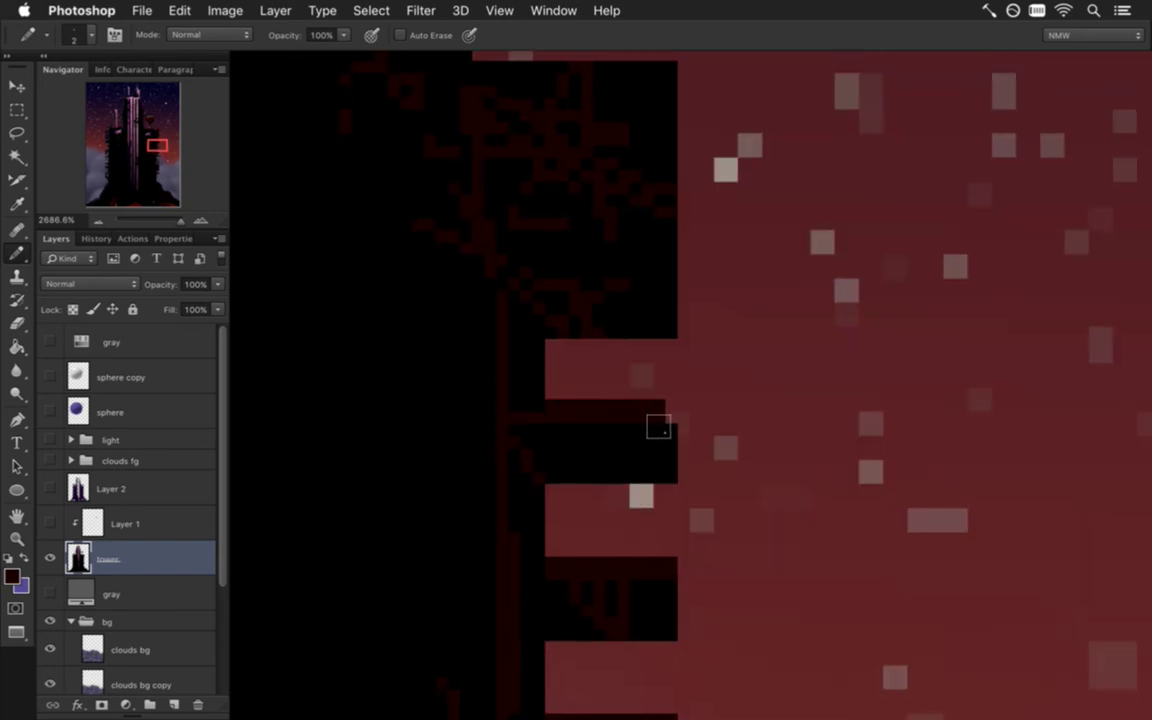
- Add dark red top edges to the wide notch and the stepped roof blocks of the tower's right wing
drag(599, 180, 604, 548)
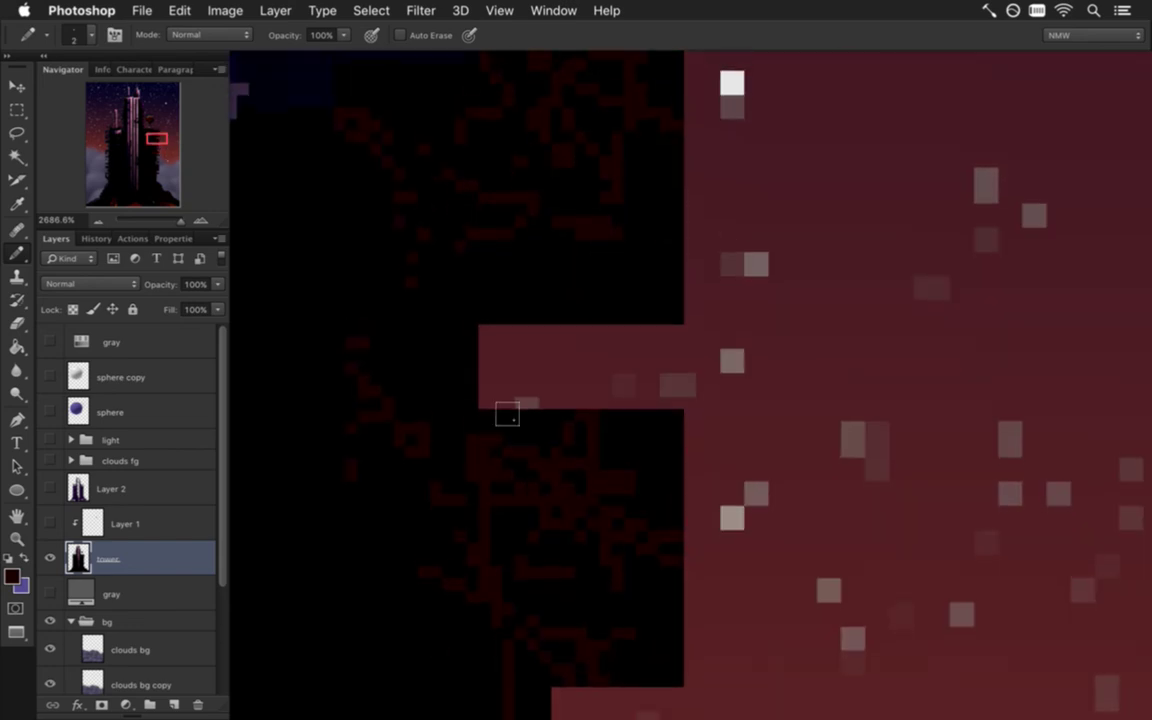
drag(494, 419, 667, 415)
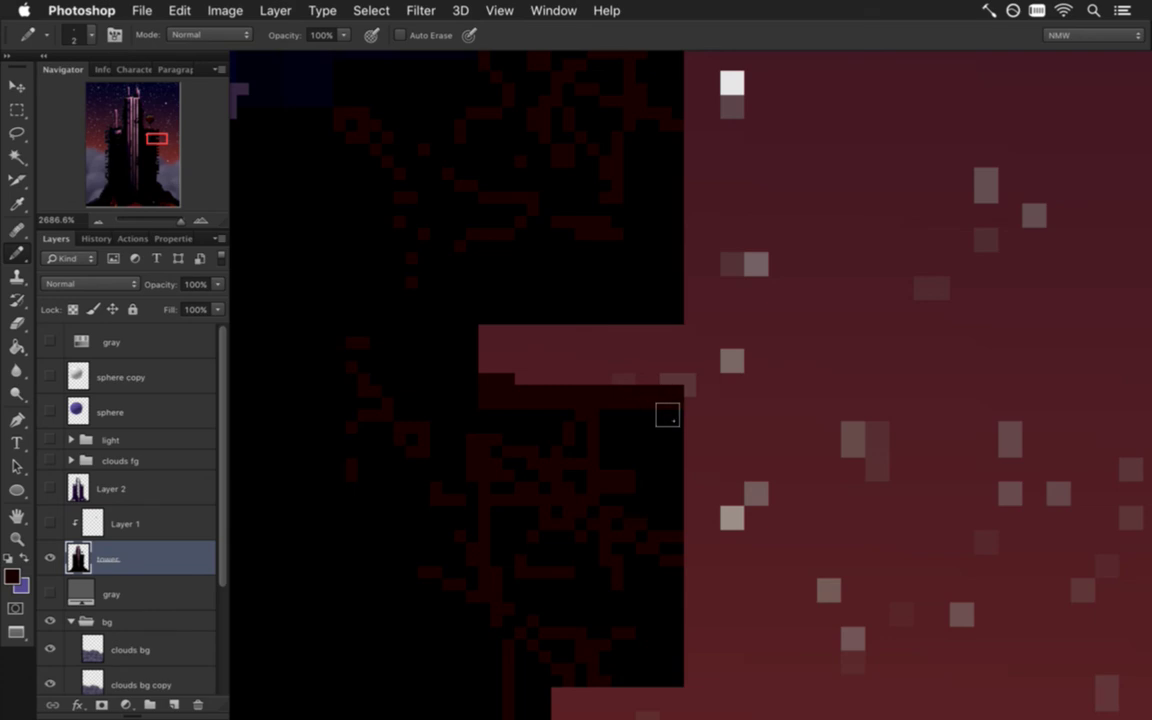
drag(622, 262, 613, 719)
drag(398, 411, 527, 414)
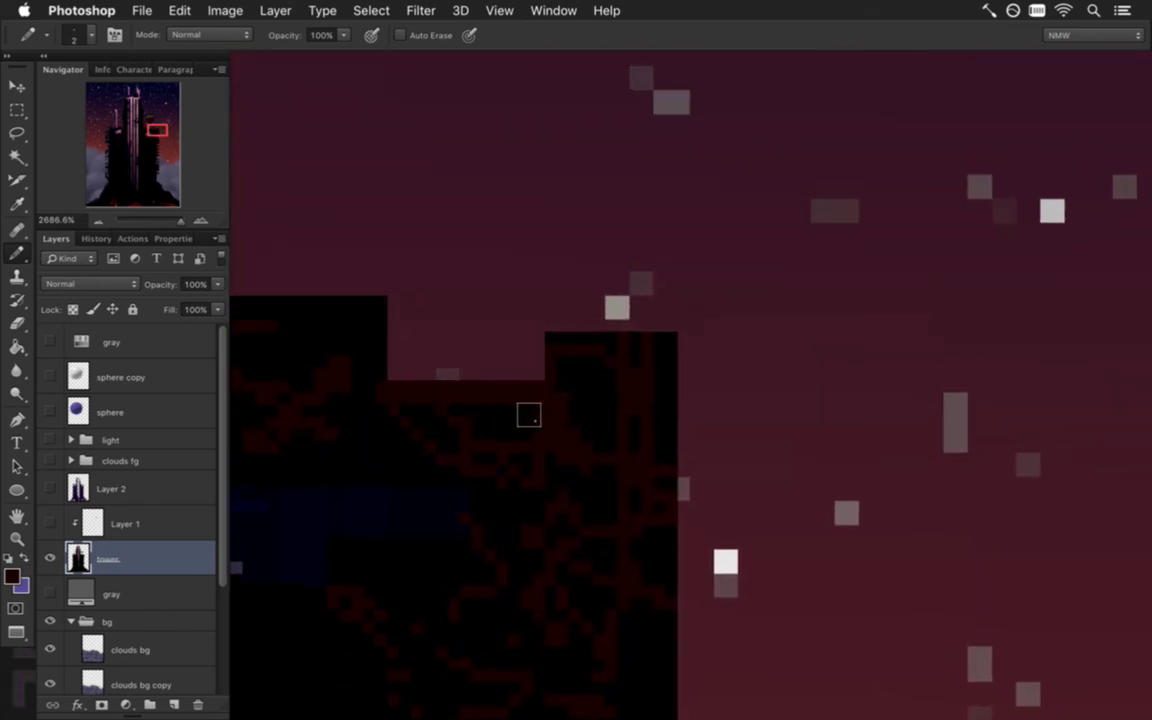
mouse_move(556, 322)
mouse_down()
mouse_move(658, 328)
mouse_move(637, 310)
mouse_up()
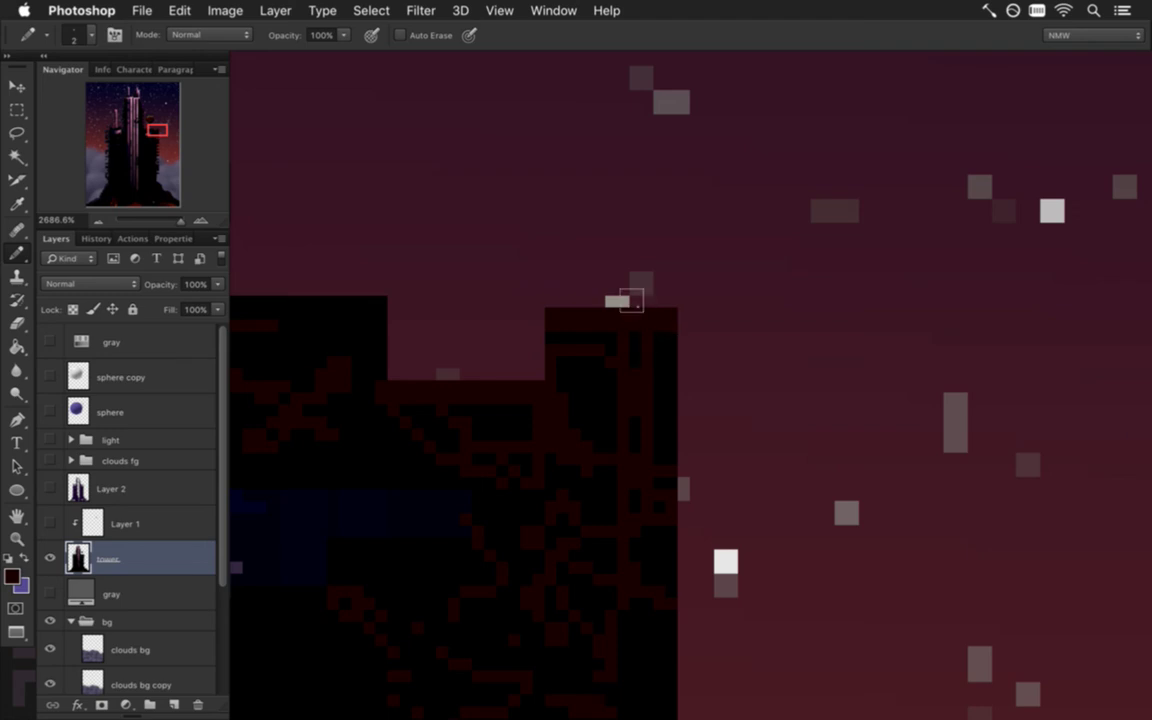
mouse_move(368, 331)
mouse_down()
mouse_move(561, 371)
mouse_move(669, 424)
mouse_move(695, 411)
mouse_move(636, 456)
mouse_move(514, 454)
mouse_move(492, 412)
mouse_move(482, 431)
mouse_move(620, 434)
mouse_up()
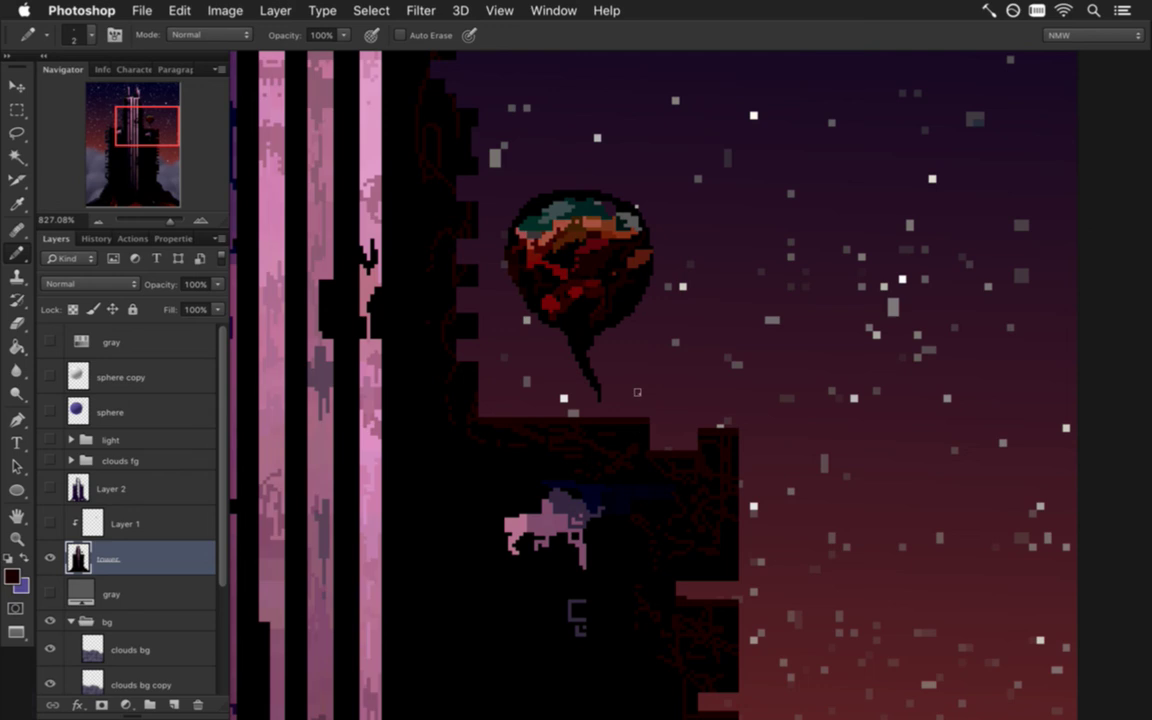
- Paint dark red top edges on the central tower's right-hand ledges beside the balloon
mouse_move(438, 375)
mouse_down()
mouse_move(547, 528)
mouse_move(668, 545)
mouse_up()
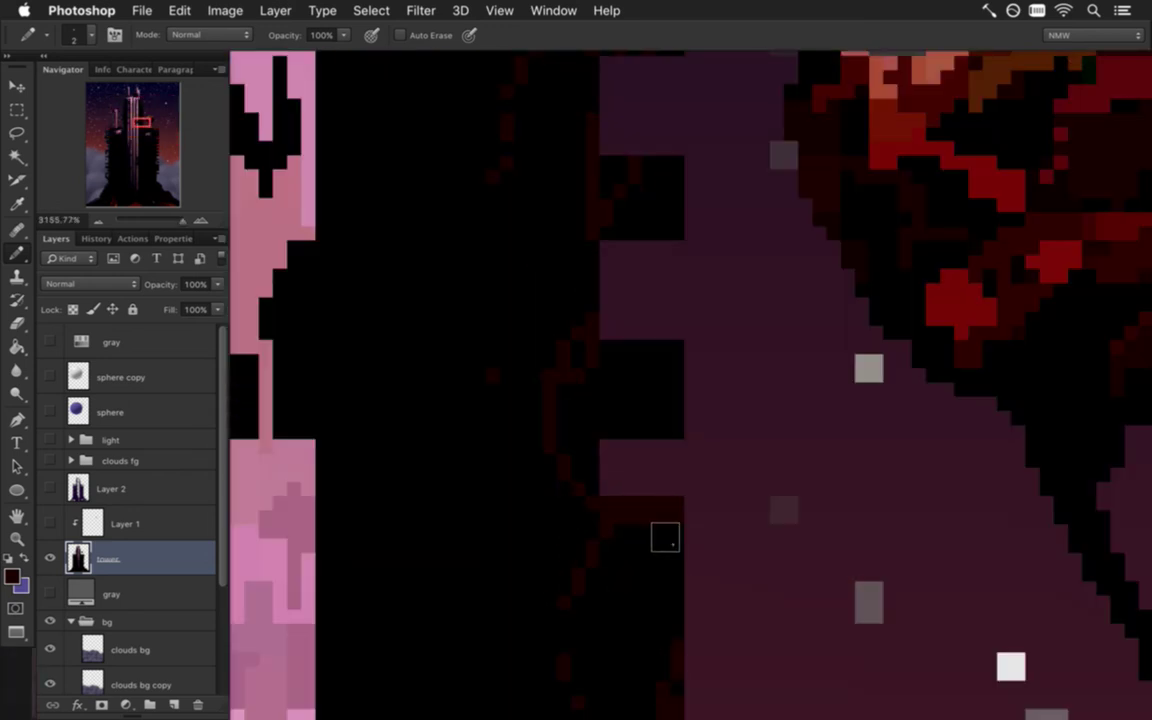
drag(670, 326, 610, 326)
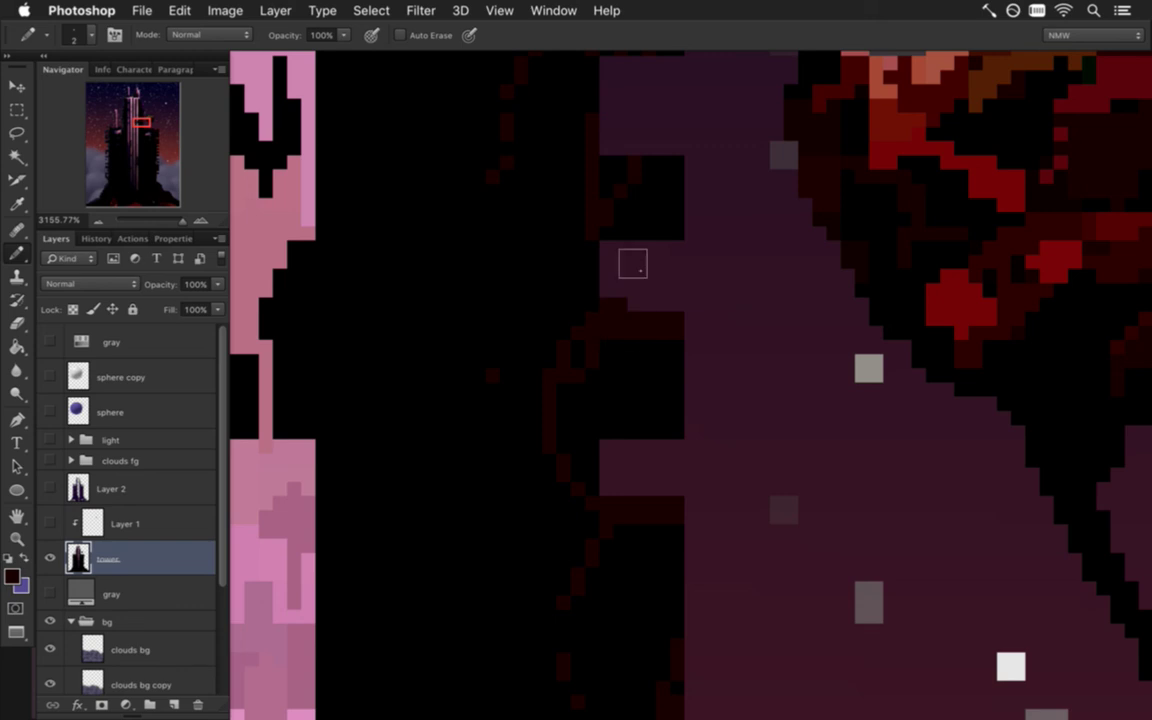
mouse_move(644, 255)
mouse_down()
mouse_move(630, 496)
mouse_move(648, 589)
mouse_up()
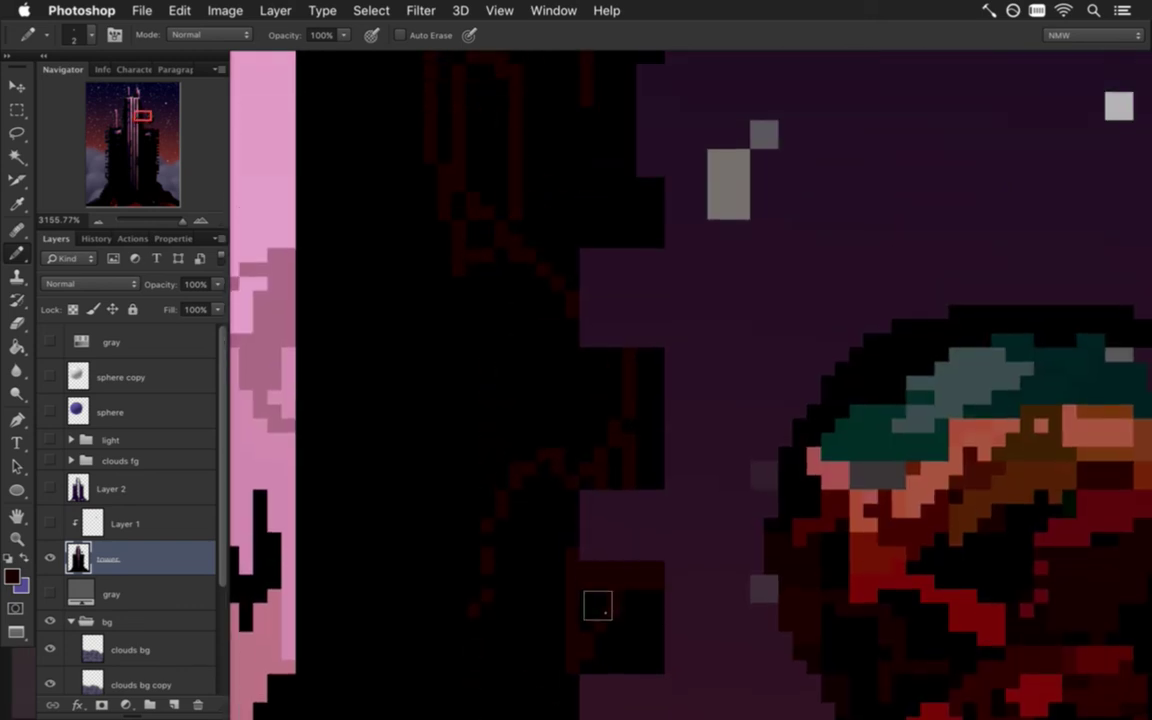
drag(660, 345, 597, 338)
mouse_move(634, 187)
mouse_down()
mouse_move(622, 391)
mouse_move(632, 452)
mouse_up()
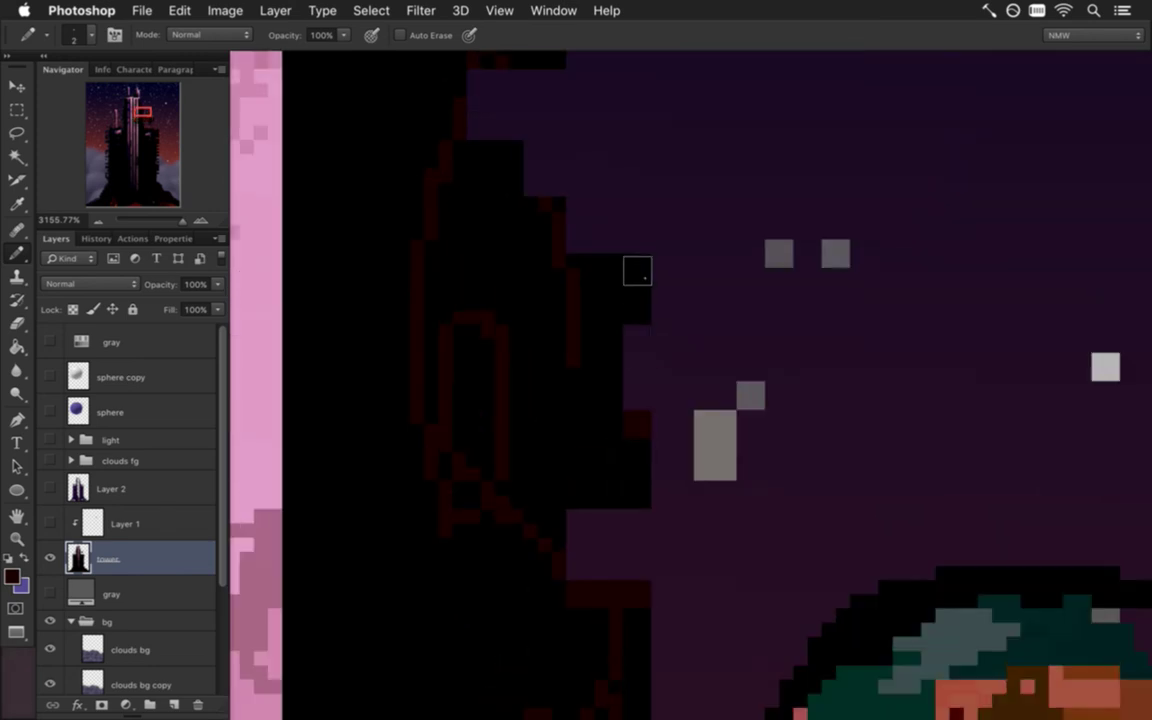
- Paint dark red edges on the upper stepped ledges and along the beam above the magenta block
drag(576, 175, 595, 392)
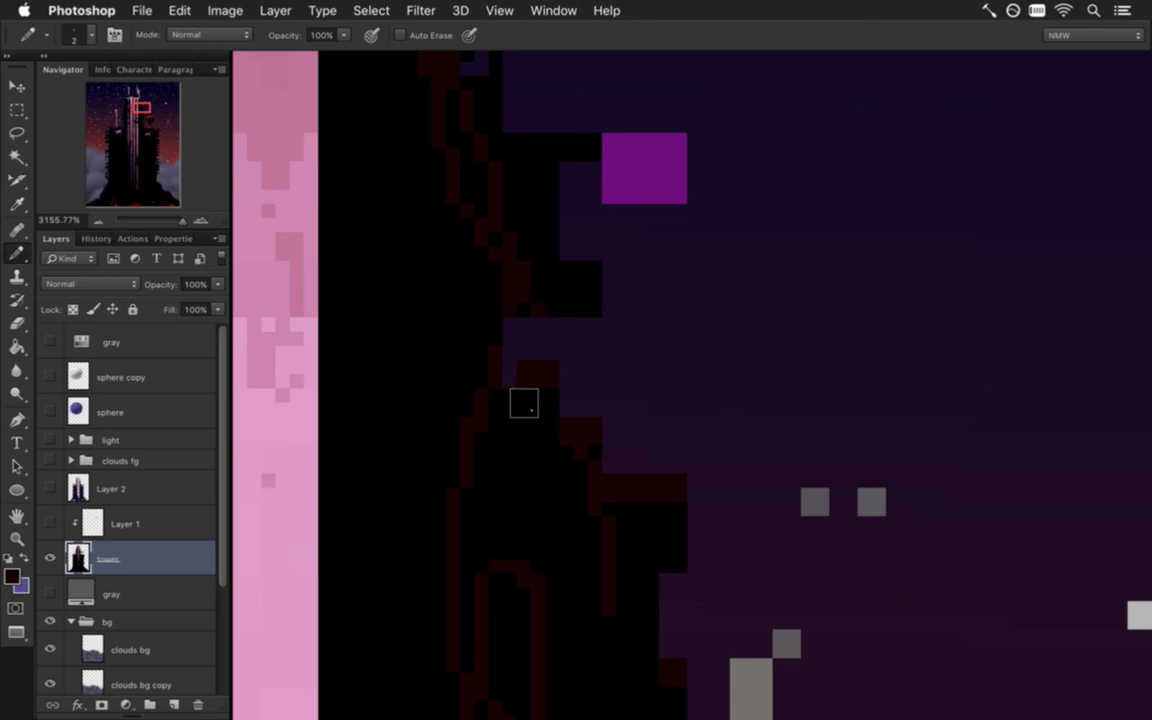
click(580, 252)
drag(579, 150, 571, 469)
drag(559, 414, 671, 392)
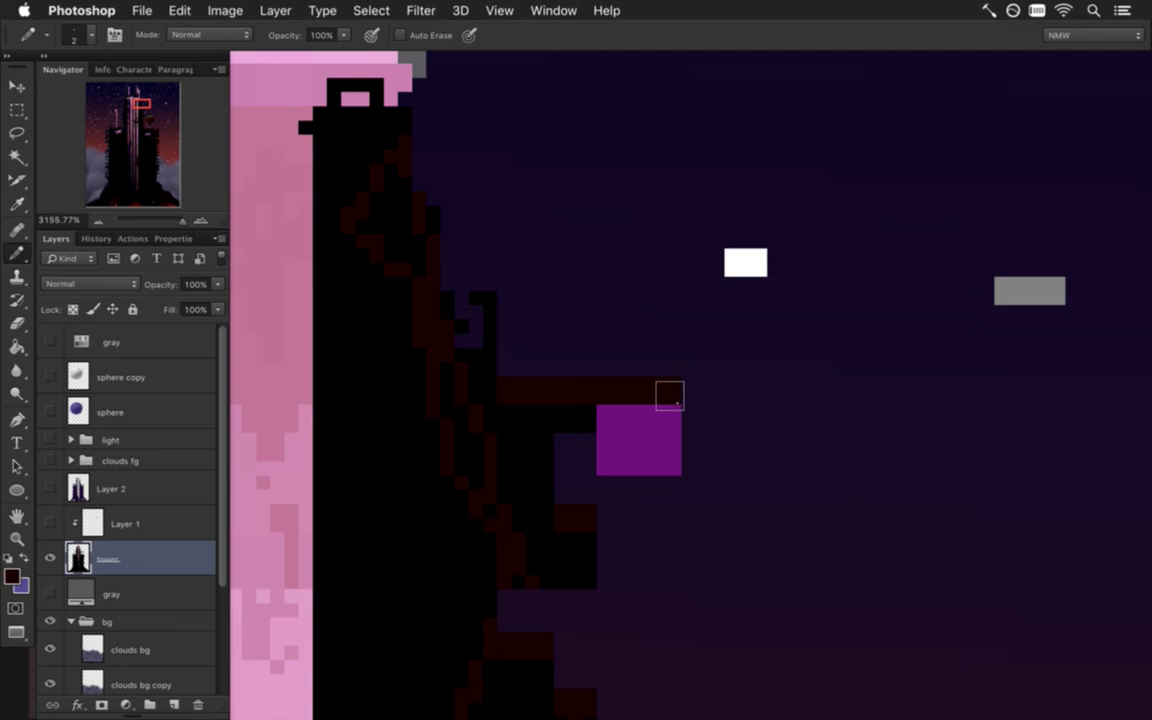
- Sample the magenta and background colours and reshape the block under the beam into a ragged, dripping banner with a one-pixel pencil
key(i)
key(b)
drag(650, 482, 658, 517)
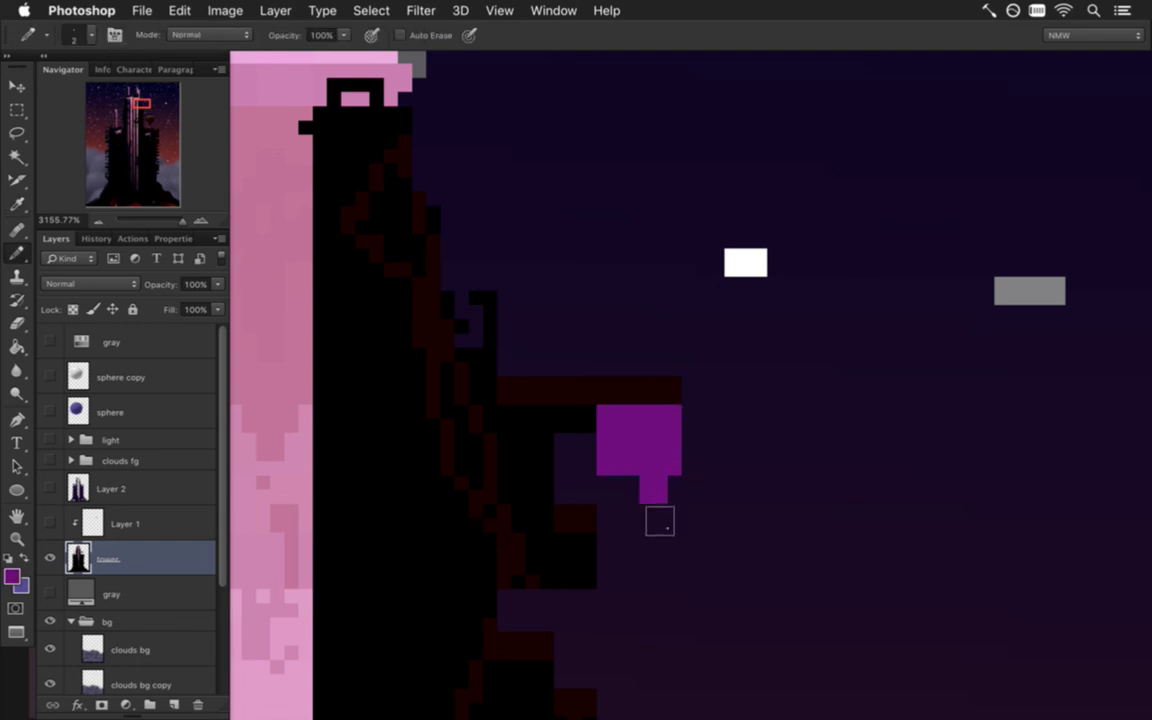
click(632, 483)
alt+click(661, 531)
mouse_move(647, 482)
mouse_down()
mouse_move(660, 447)
mouse_move(666, 522)
mouse_up()
click(618, 462)
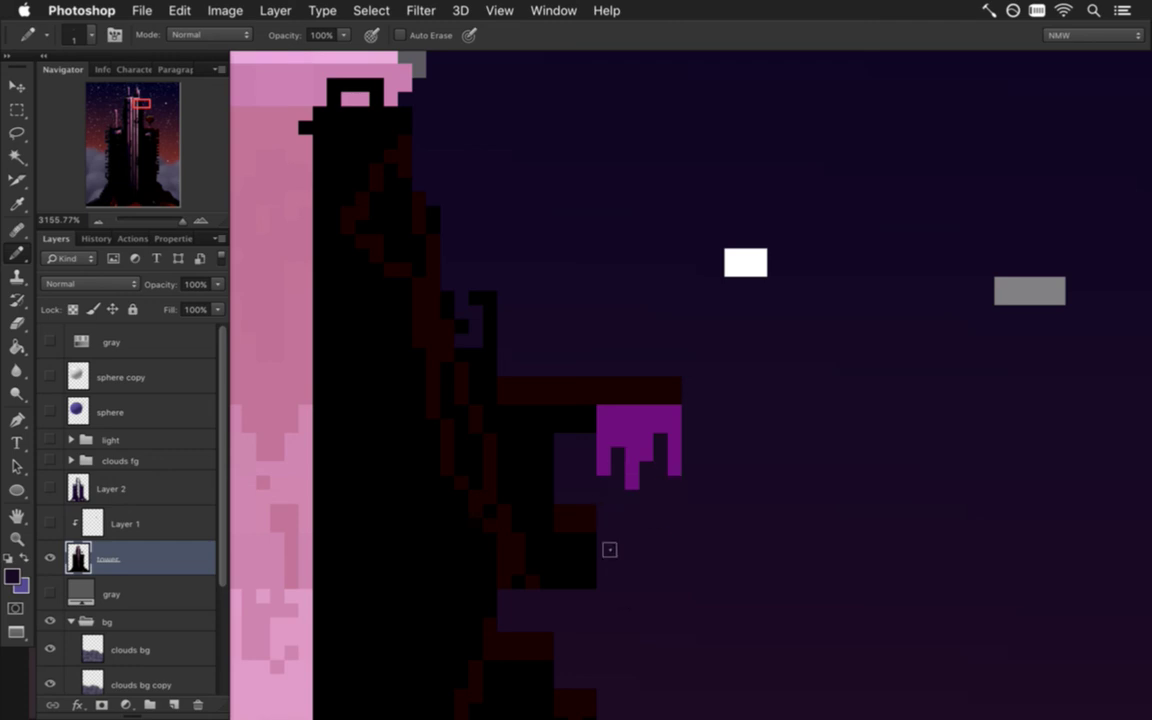
- Sample the dark blue outline colour and thicken the small rubble shape at the left base of the central tower
drag(536, 472, 481, 480)
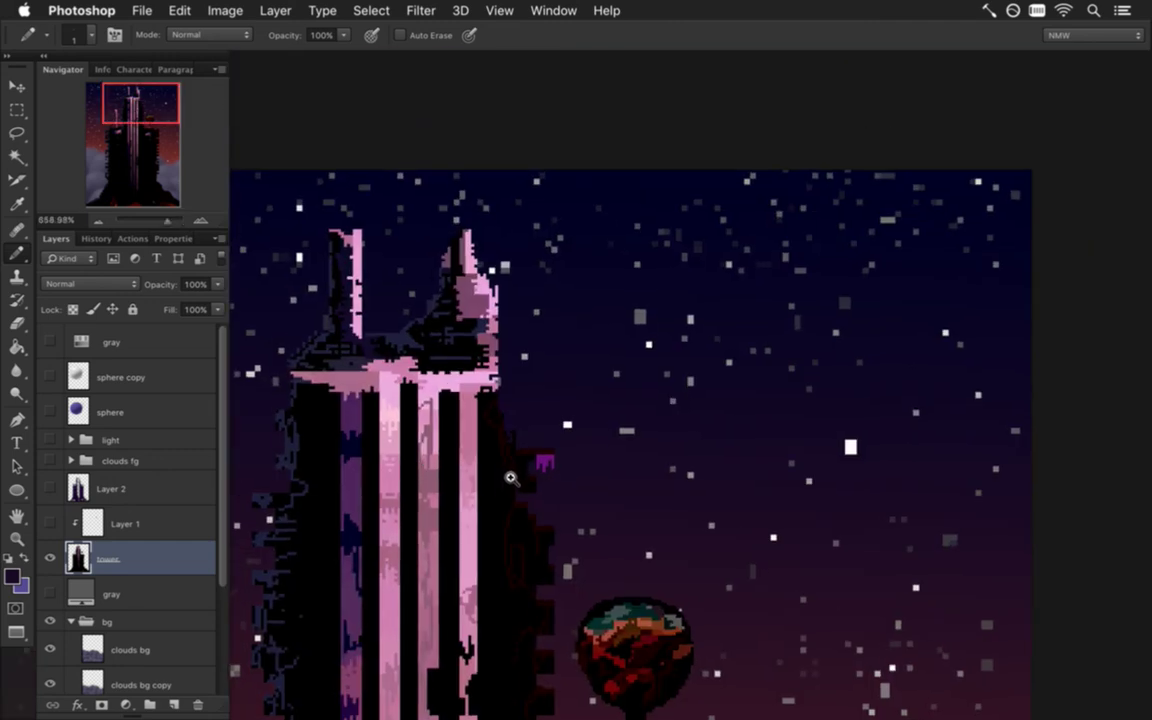
drag(283, 627, 498, 485)
drag(303, 661, 342, 643)
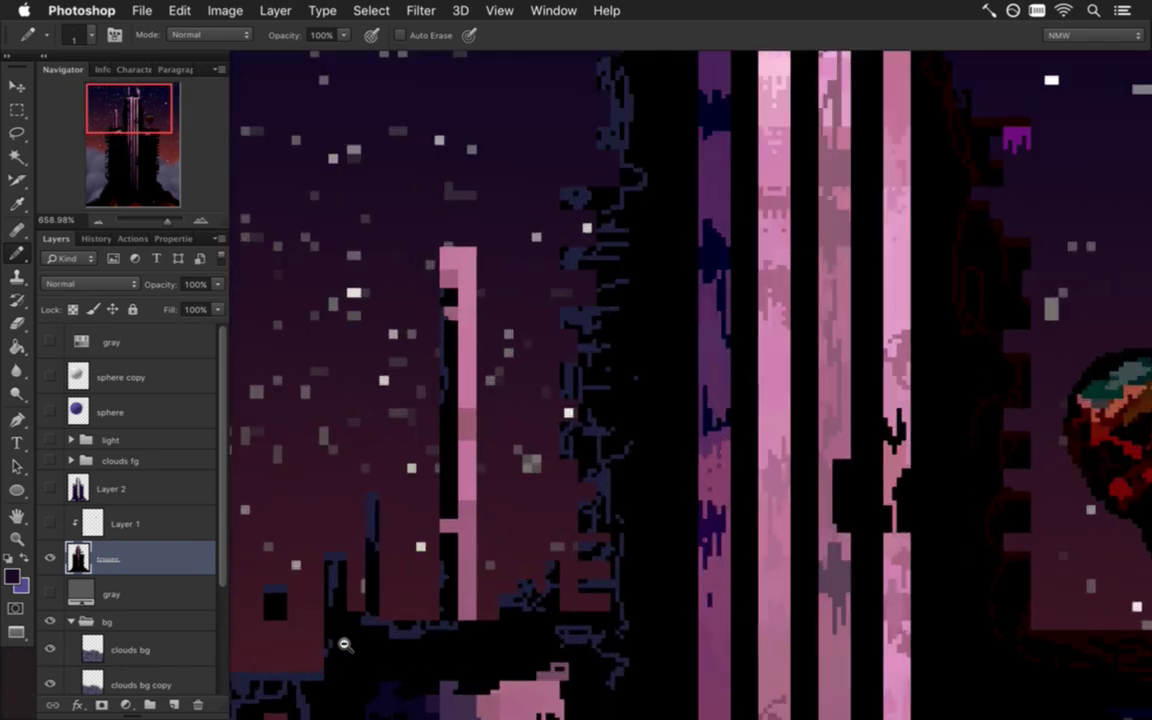
key(i)
click(617, 533)
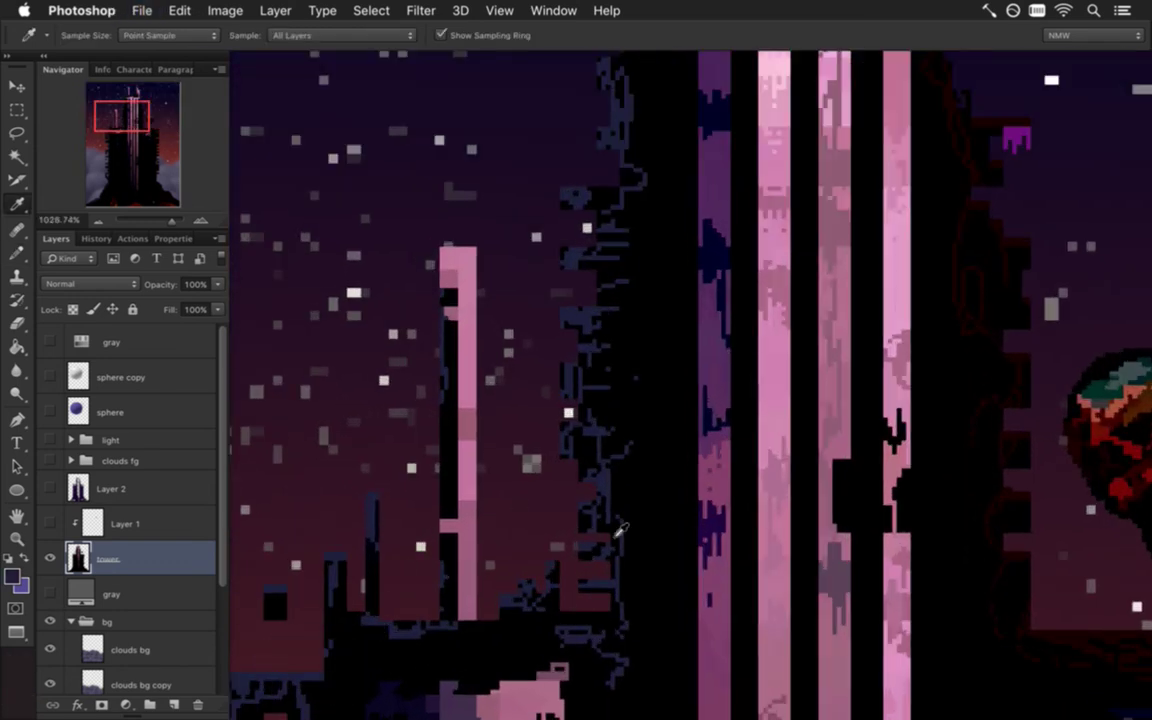
drag(516, 606, 576, 607)
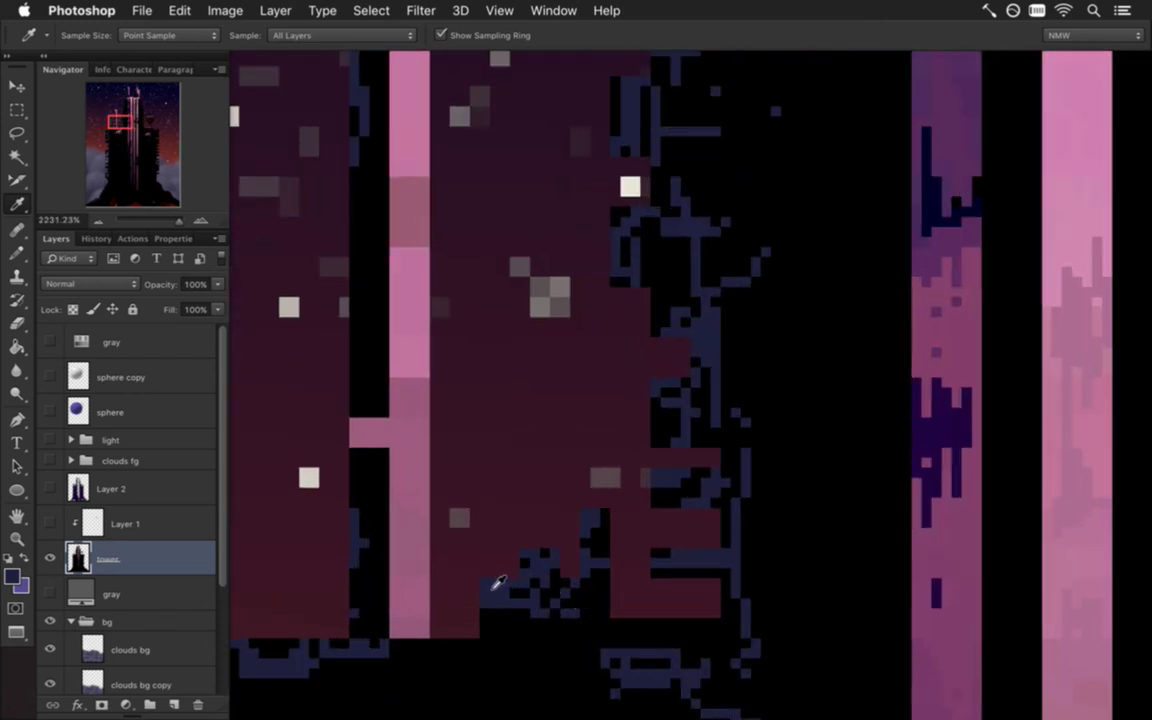
key(b)
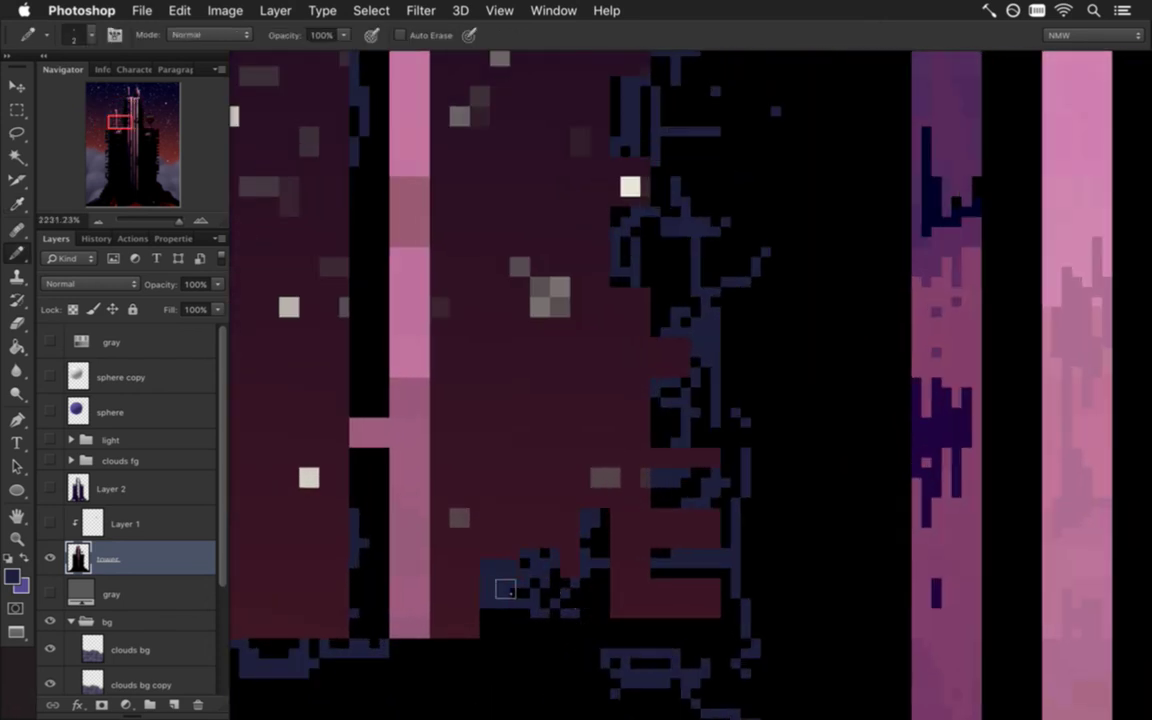
- Retouch the lowest left-hand ledges of the central tower with dark blue top edges, undoing stray strokes
key(super+z)
key(super+z)
drag(590, 497, 705, 559)
key(super+z)
click(683, 503)
click(631, 193)
- Paint dark blue top edges on the remaining ledges up the central tower's left side to just below the roof
mouse_move(684, 154)
mouse_down()
mouse_move(668, 496)
mouse_move(629, 463)
mouse_up()
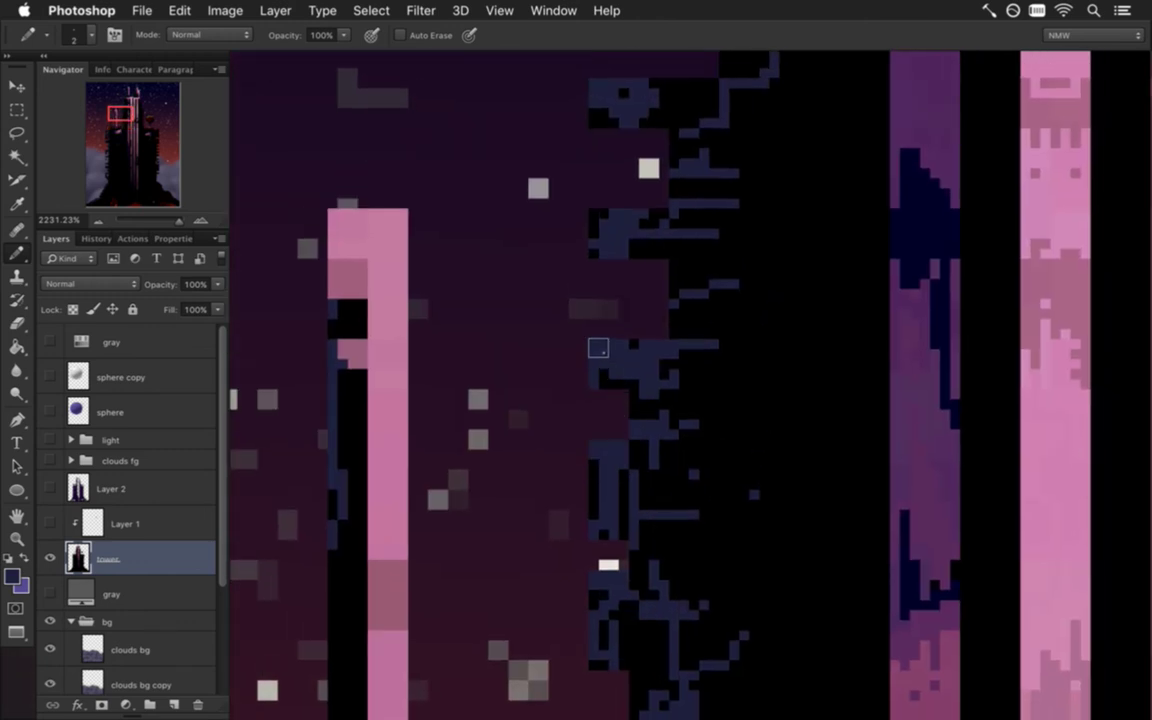
mouse_move(597, 347)
mouse_down()
mouse_move(663, 311)
mouse_move(662, 345)
mouse_up()
drag(647, 285, 628, 491)
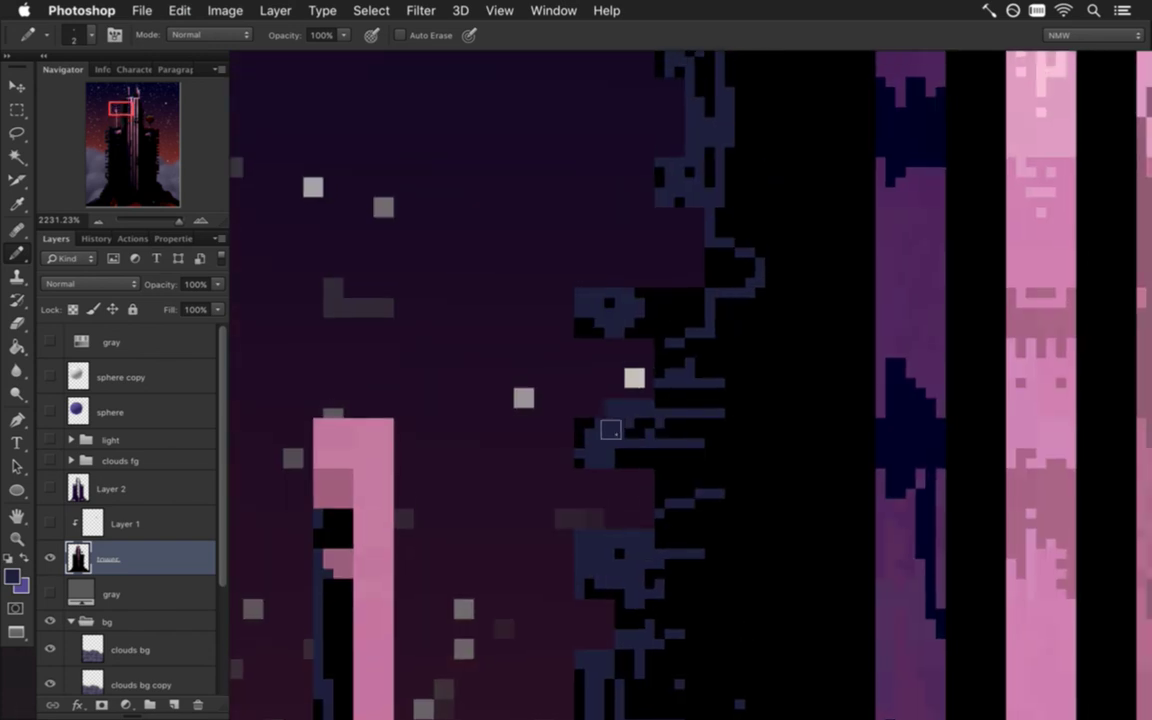
drag(694, 296, 591, 296)
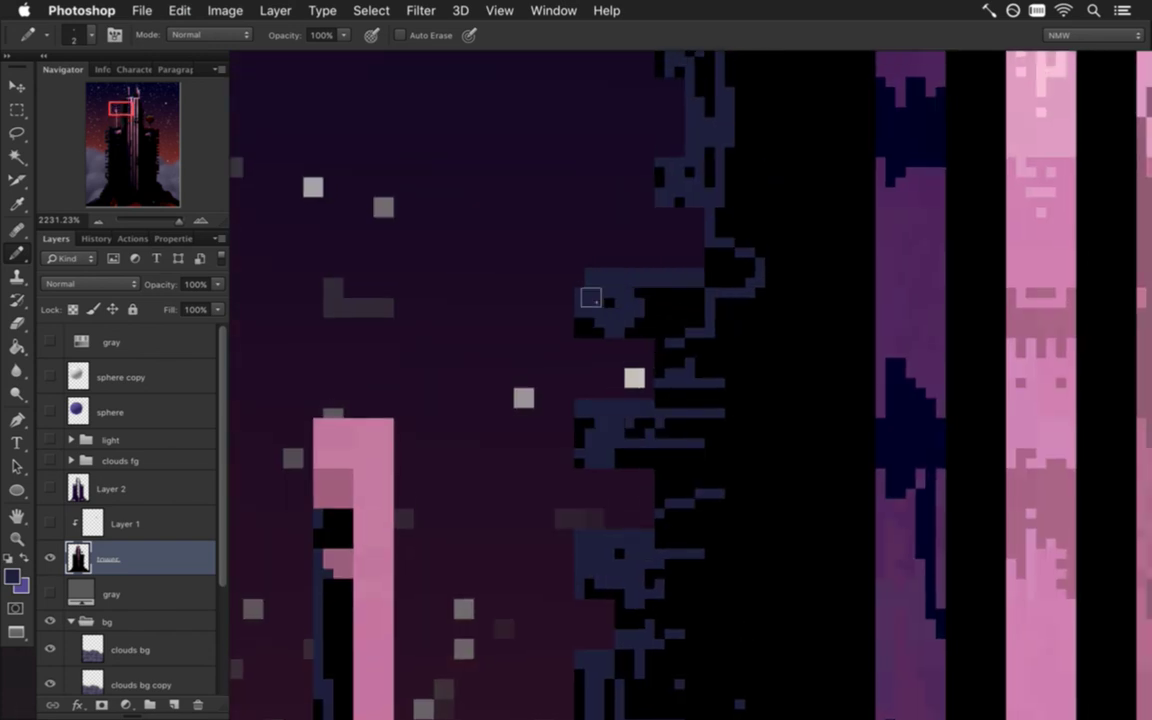
drag(684, 220, 651, 474)
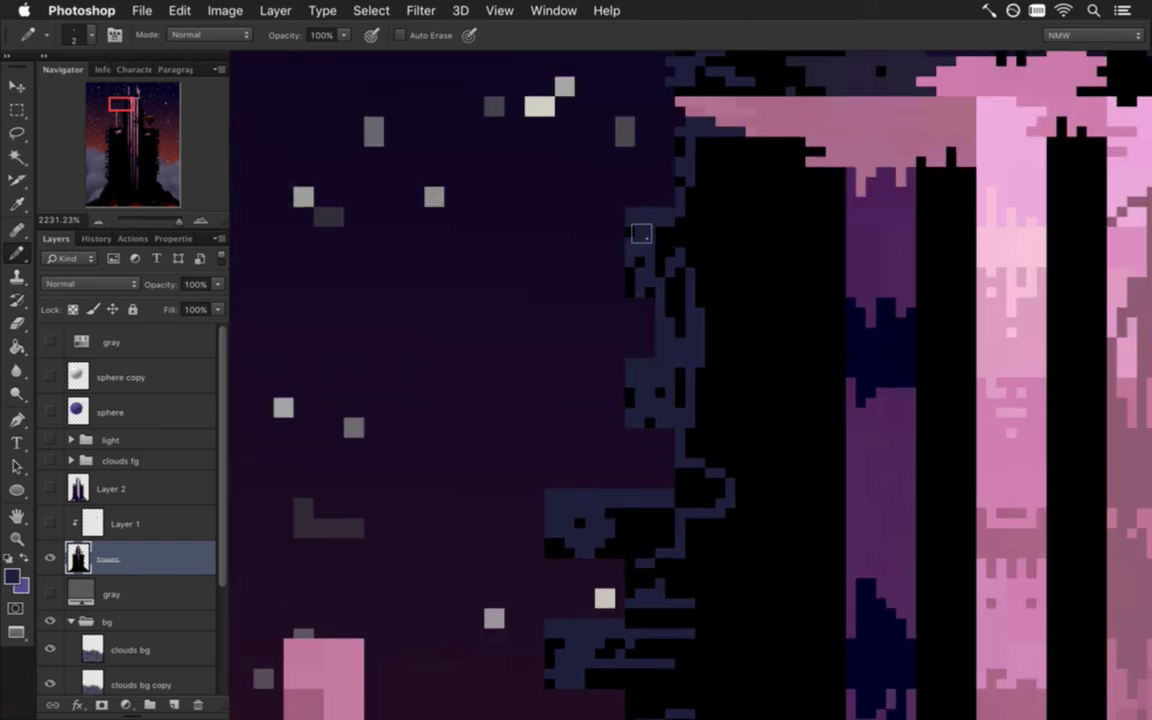
mouse_move(722, 218)
mouse_down()
mouse_move(733, 252)
mouse_move(630, 445)
mouse_up()
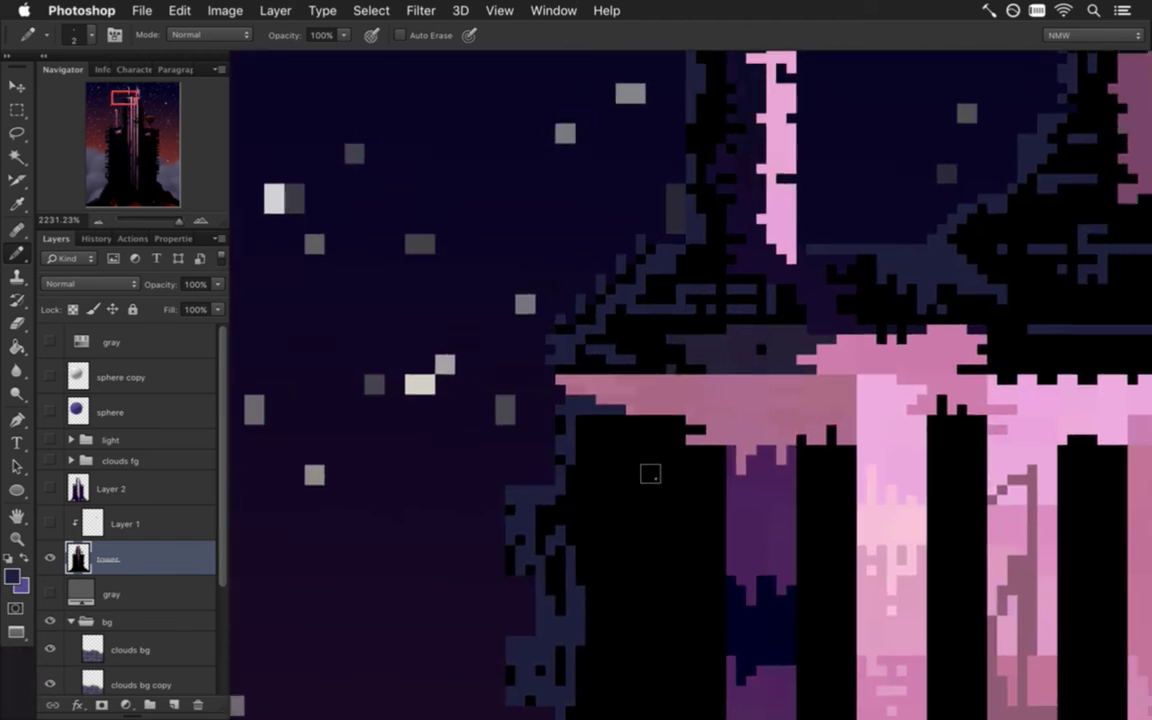
drag(922, 547, 540, 380)
drag(664, 539, 548, 522)
drag(643, 586, 681, 318)
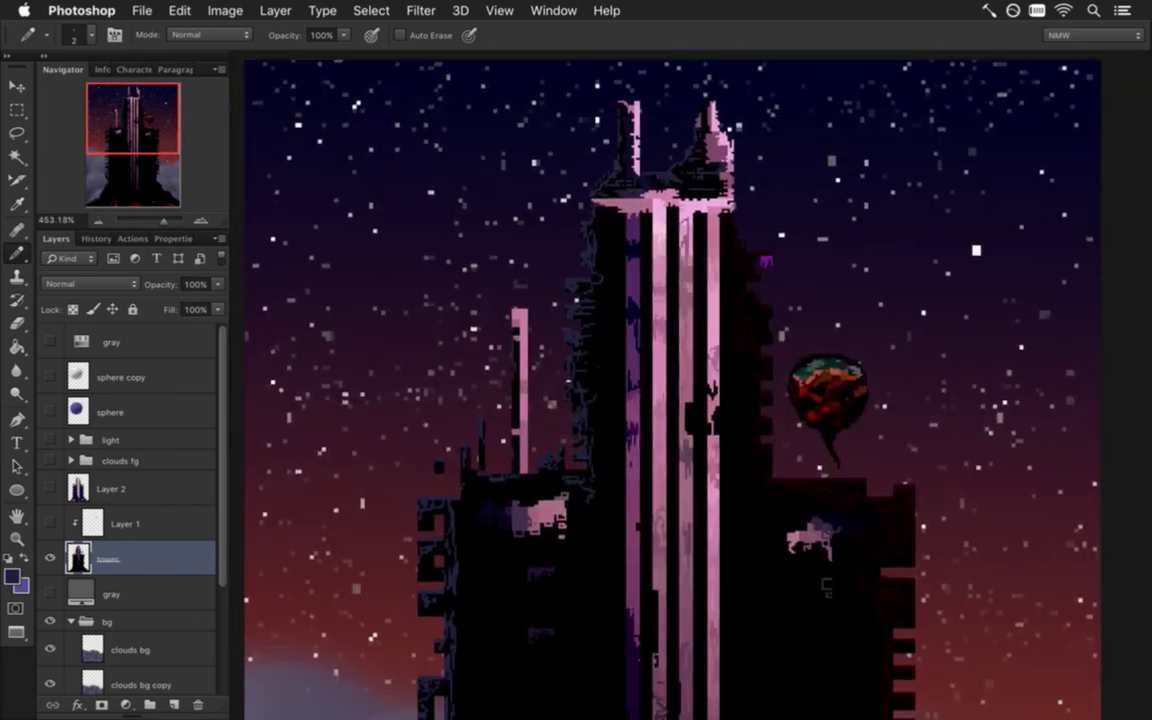
- Draw a jagged, broken one-pixel drip in the antenna's sampled pink from its base down into the pink wall patch
mouse_move(508, 482)
mouse_down()
mouse_move(617, 470)
mouse_move(625, 450)
mouse_move(613, 508)
mouse_up()
click(605, 443)
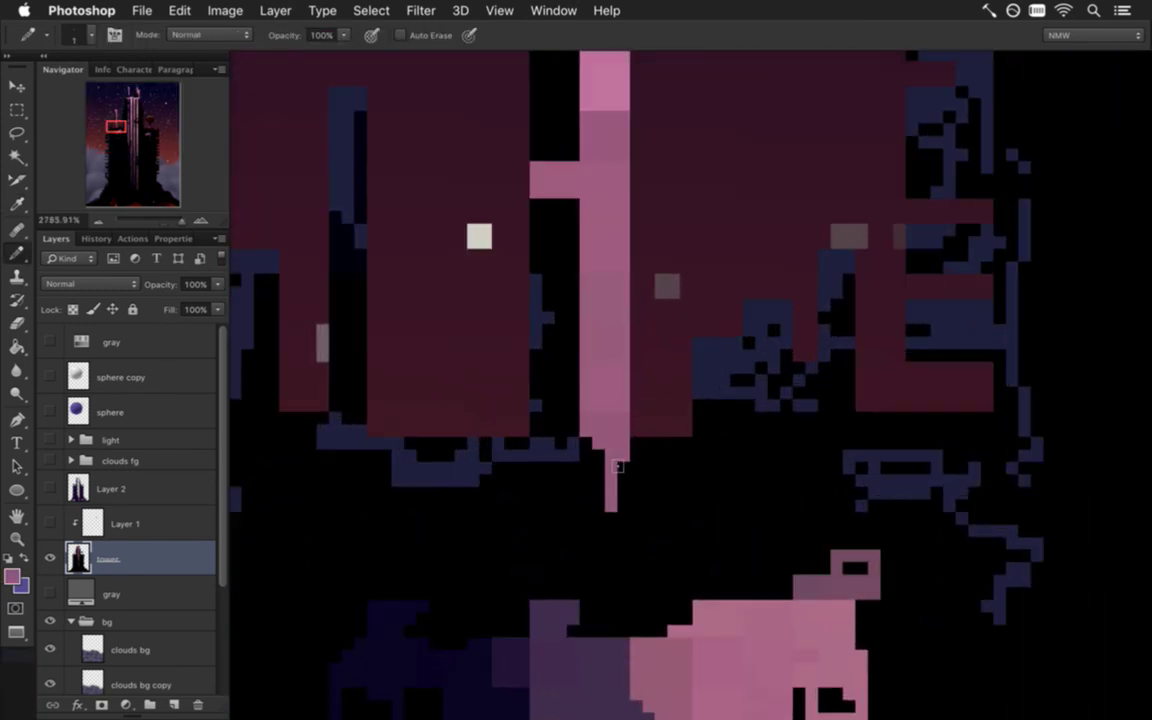
click(624, 466)
click(624, 488)
mouse_move(635, 504)
mouse_down()
mouse_move(647, 528)
mouse_move(629, 554)
mouse_up()
key(super+z)
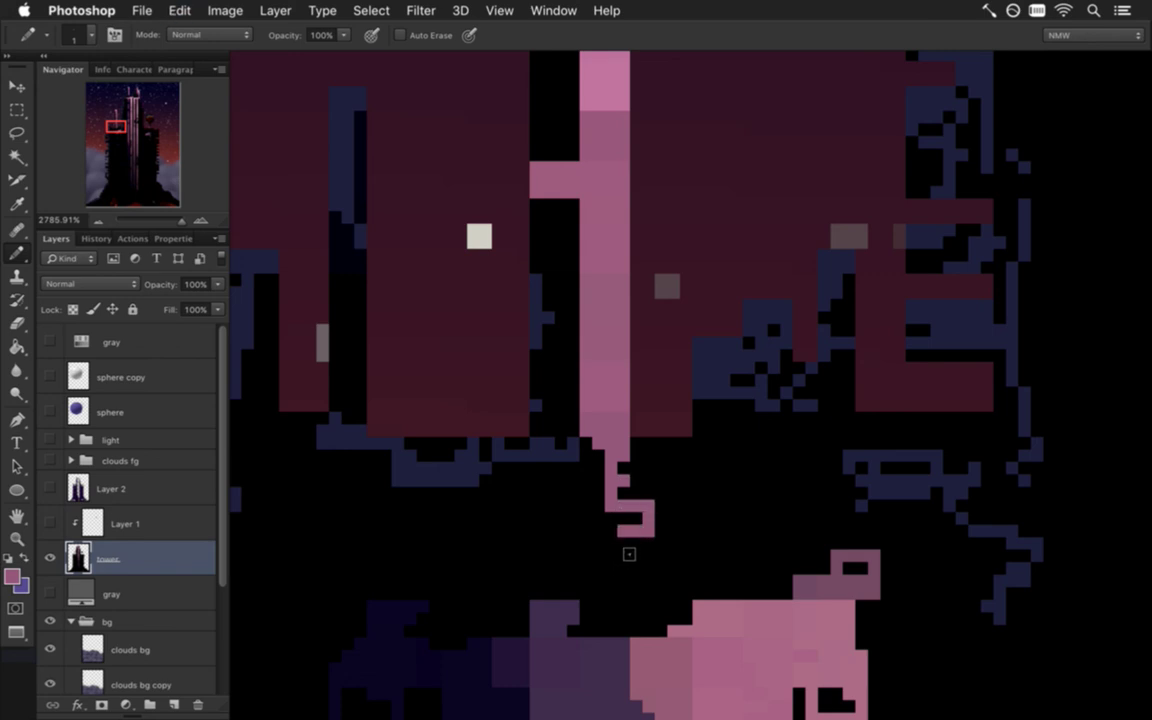
click(625, 570)
click(625, 601)
drag(622, 632, 624, 702)
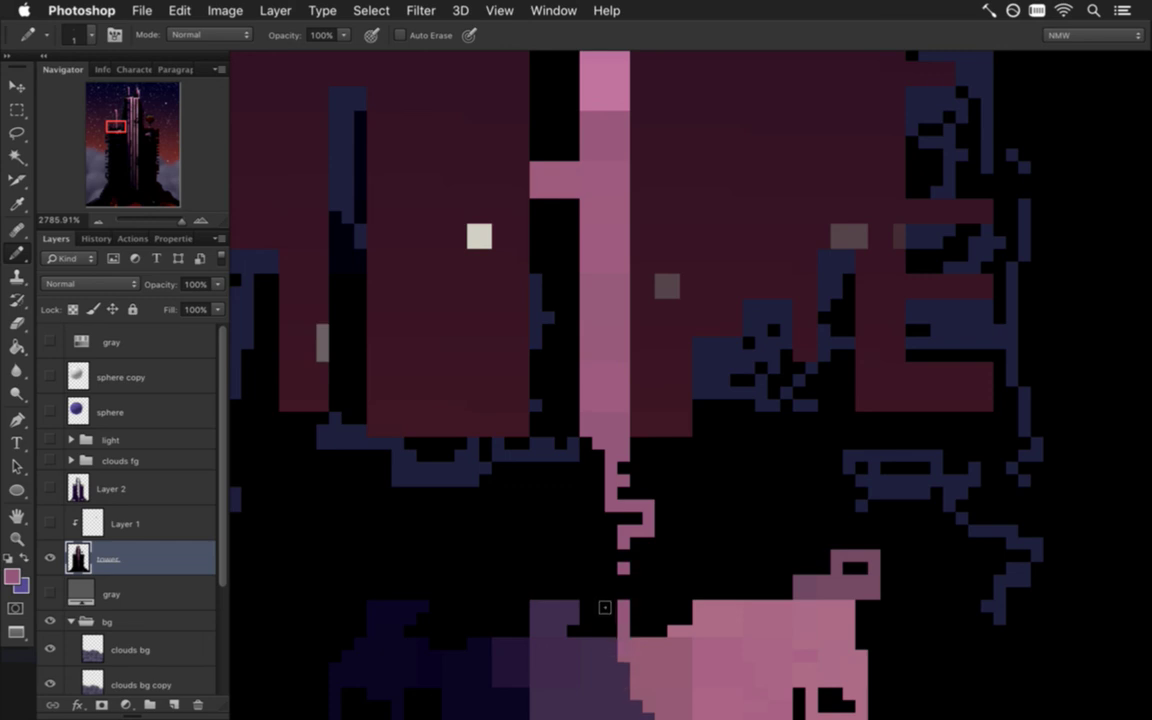
drag(597, 487, 476, 470)
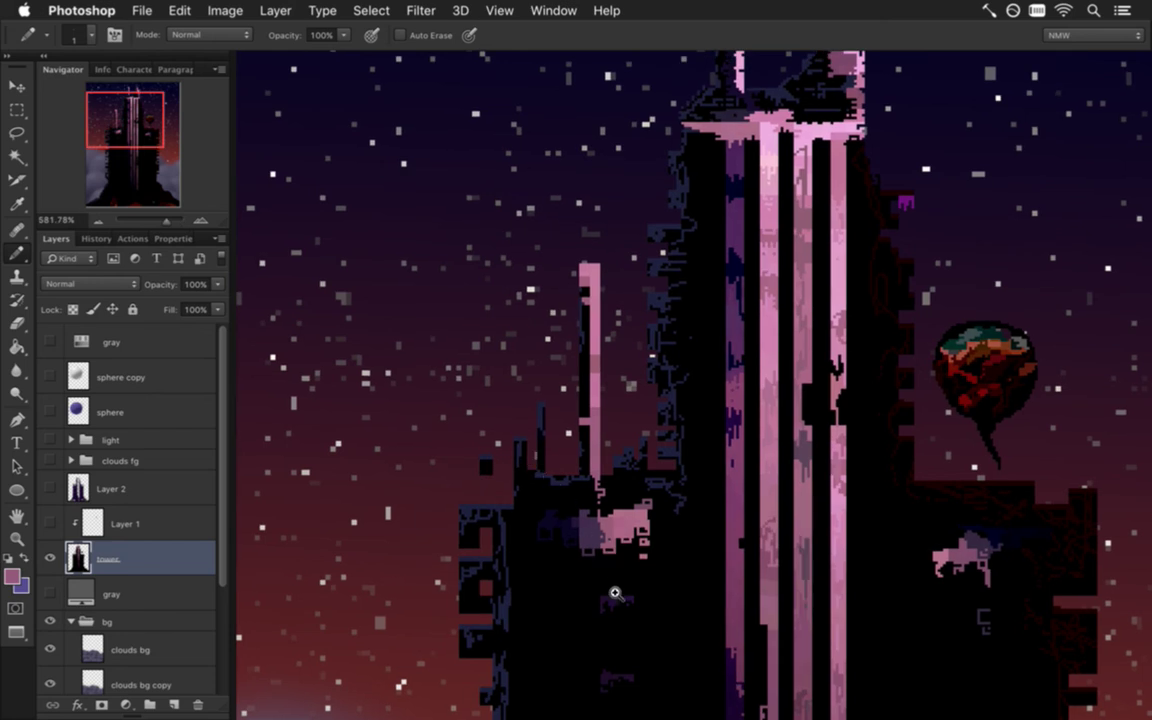
- Continue the broken drip just beneath the pink wall patch with single pixels and touch it up with a sampled darker purple
key(super+z)
key(super+z)
drag(603, 582, 685, 582)
click(596, 497)
click(588, 499)
click(583, 514)
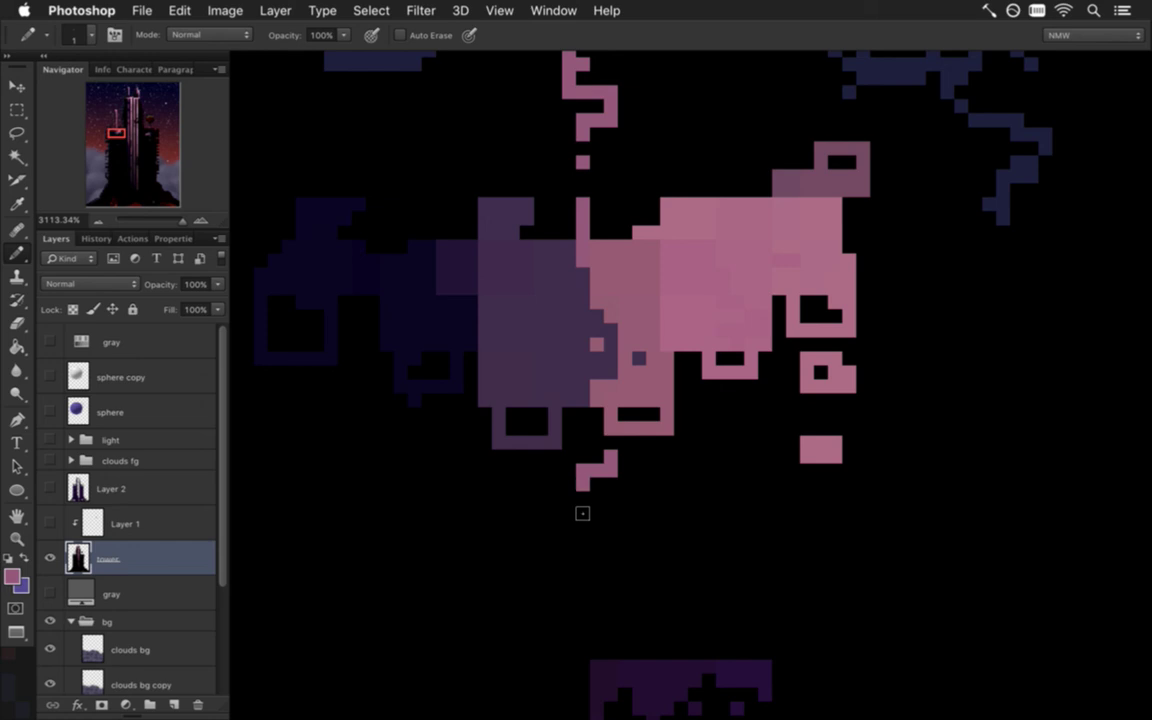
drag(576, 563, 463, 530)
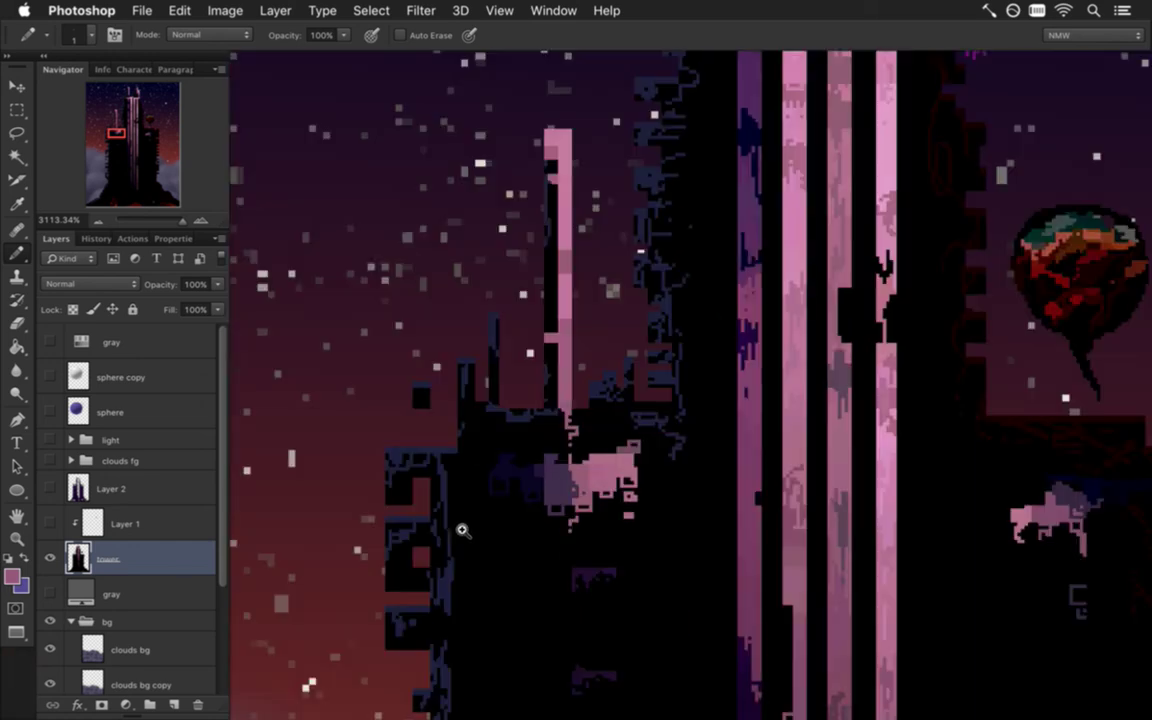
alt+click(571, 432)
click(583, 483)
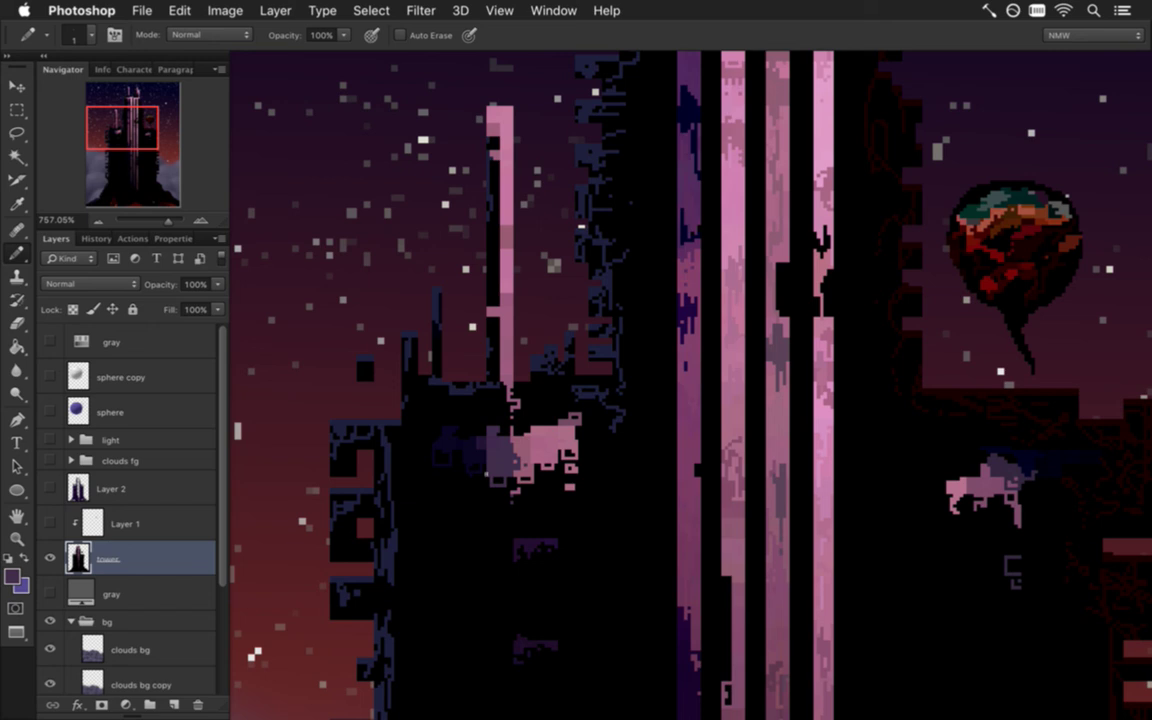
- Paint sampled black pixels into the small pink hook and the adjoining left edge low on the antenna
drag(494, 329, 590, 349)
alt+click(499, 296)
mouse_move(499, 296)
mouse_down()
mouse_move(478, 285)
mouse_move(497, 288)
mouse_up()
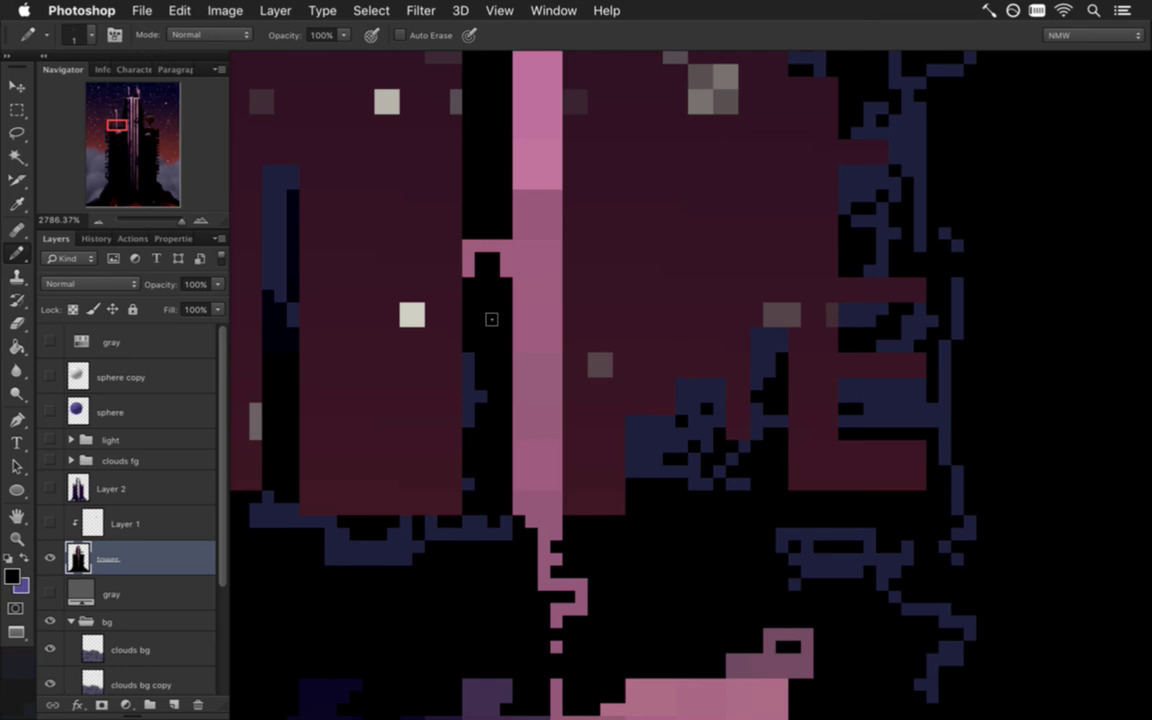
click(518, 281)
- Break up the colour transitions midway up the antenna with jagged one-pixel streaks in sampled pink tones
scroll(532, 226, up, 5)
alt+click(534, 404)
mouse_move(527, 355)
mouse_down()
mouse_move(530, 445)
mouse_move(542, 416)
mouse_move(520, 283)
mouse_move(535, 265)
mouse_move(518, 255)
mouse_move(534, 159)
mouse_up()
alt+click(535, 219)
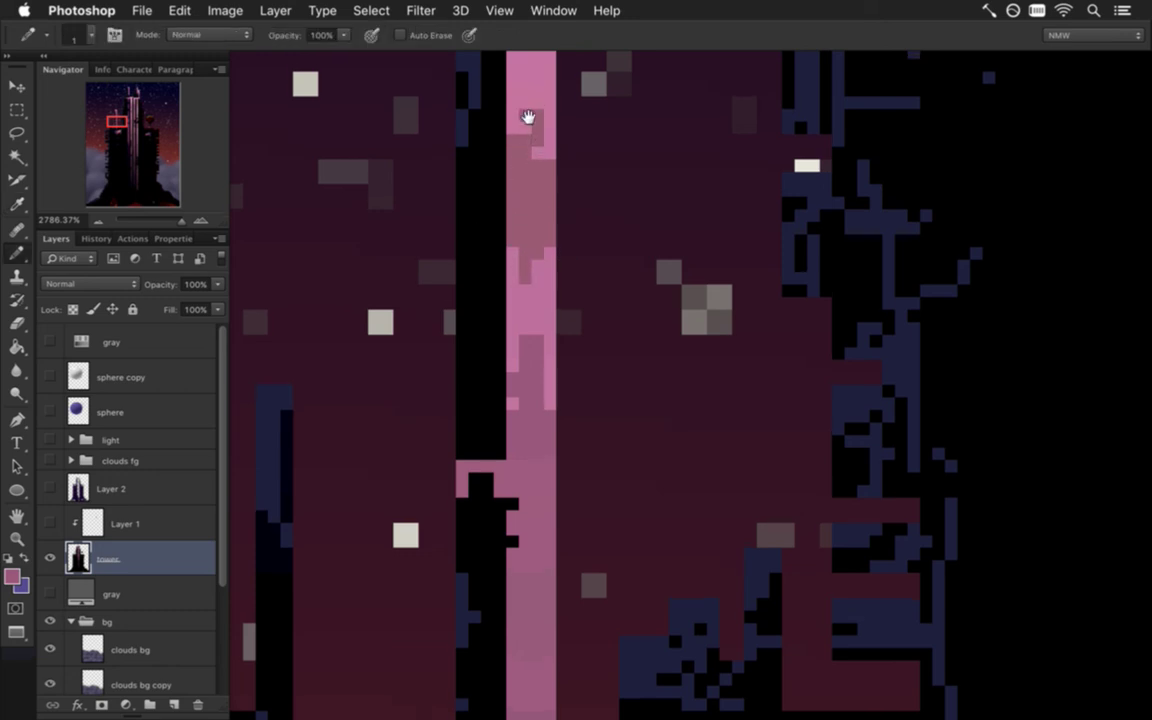
- Continue the darker pink pattern up the antenna with small hooked marks and a single loose pixel
drag(529, 86, 528, 250)
click(530, 228)
click(523, 250)
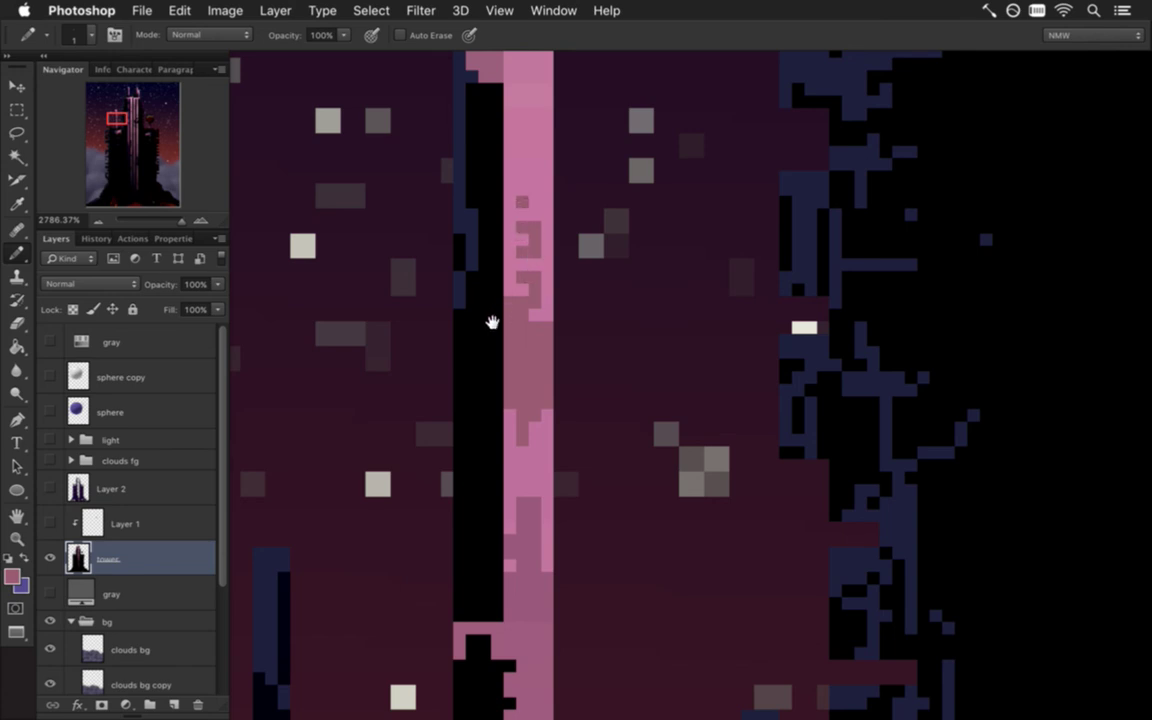
scroll(457, 329, down, 1)
scroll(457, 329, down, 4)
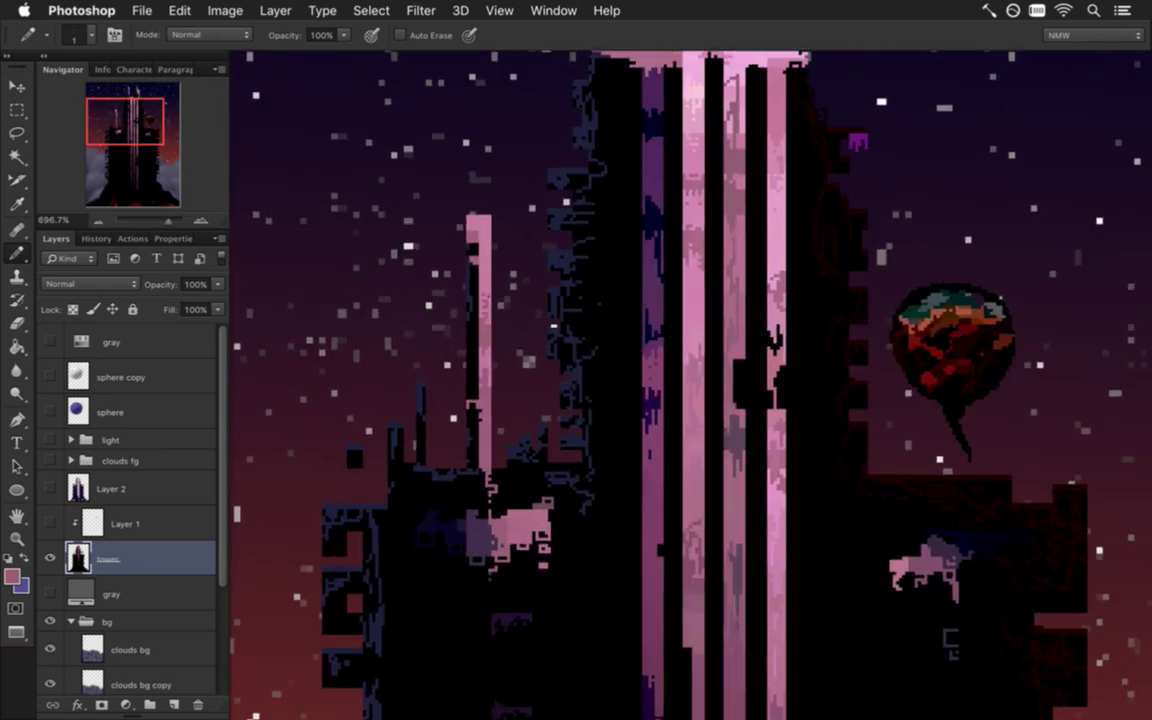
- Extend the darker pink under the antenna's cap downward in stepped pixels, ending in a small hook over the black
drag(475, 226, 480, 408)
scroll(488, 408, up, 4)
key(bracketright)
alt+click(470, 419)
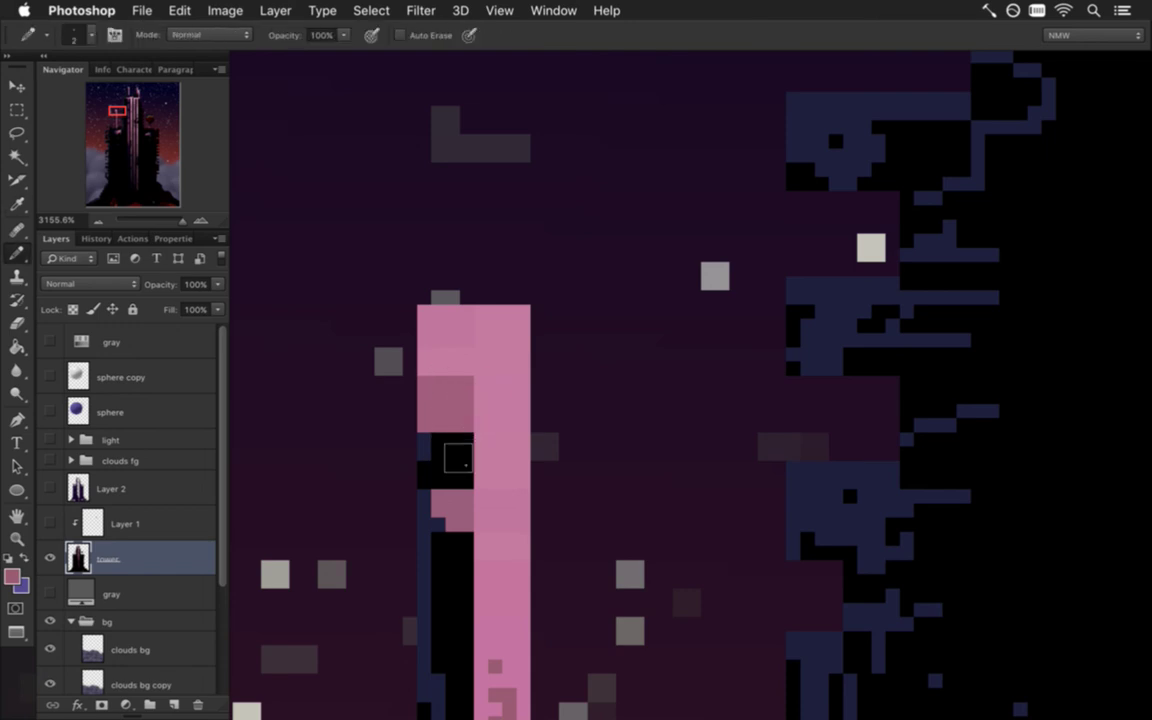
click(459, 446)
key(bracketleft)
click(466, 467)
click(463, 545)
click(463, 578)
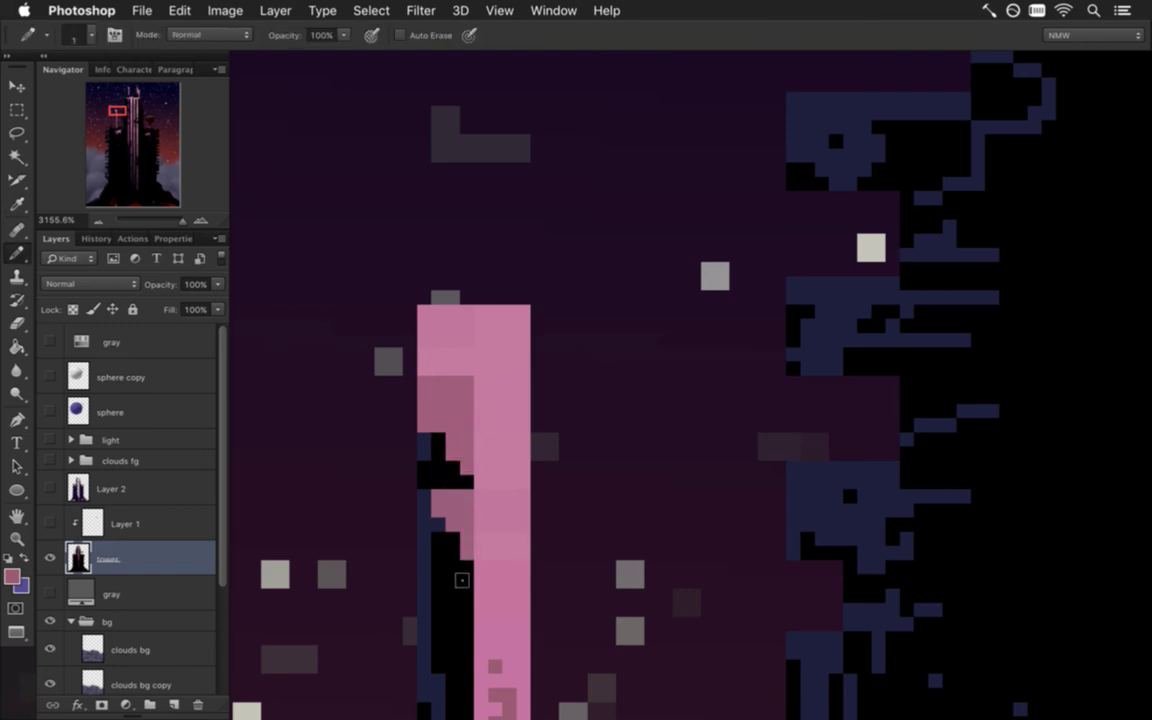
click(453, 578)
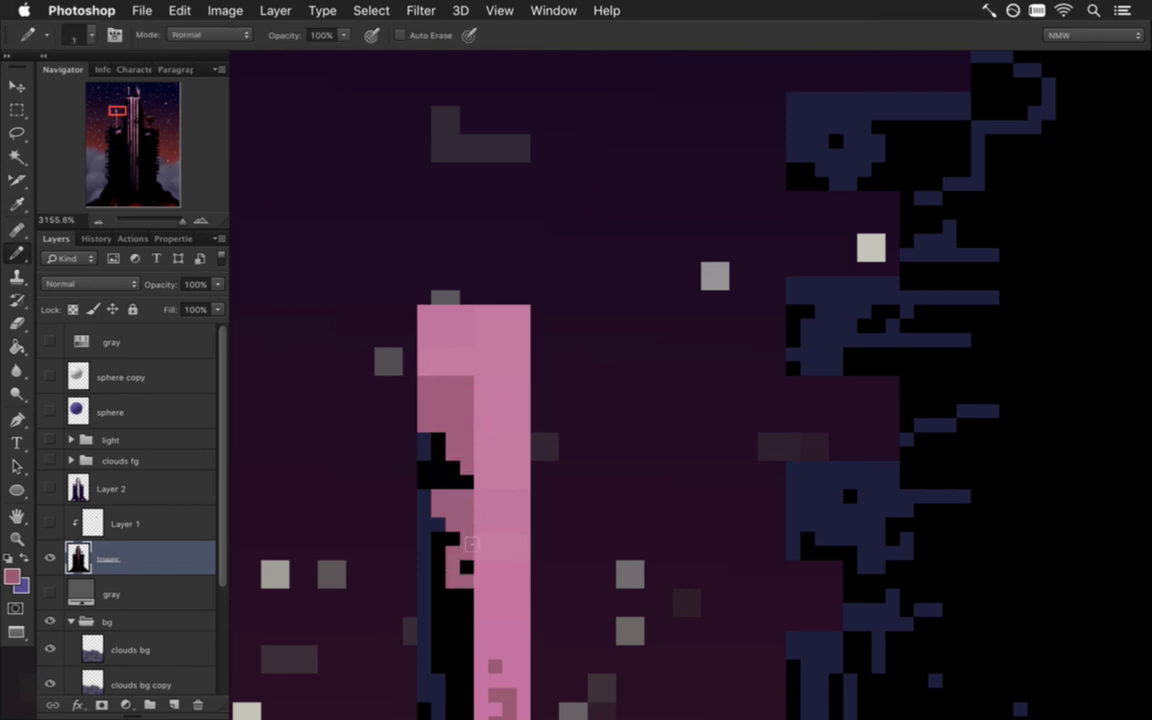
- Draw small darker pink ring shapes on the antenna's cap where its dark and light pinks meet
drag(438, 354, 466, 354)
click(438, 368)
click(466, 368)
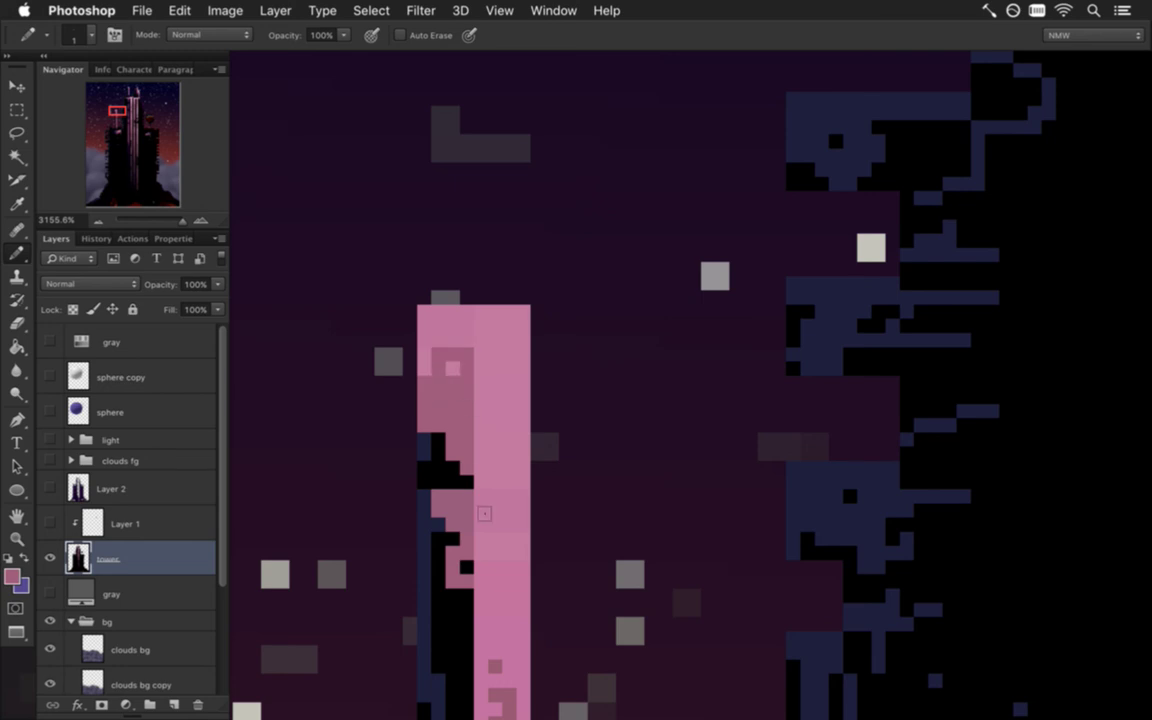
click(480, 381)
click(494, 395)
click(480, 409)
scroll(424, 470, down, 5)
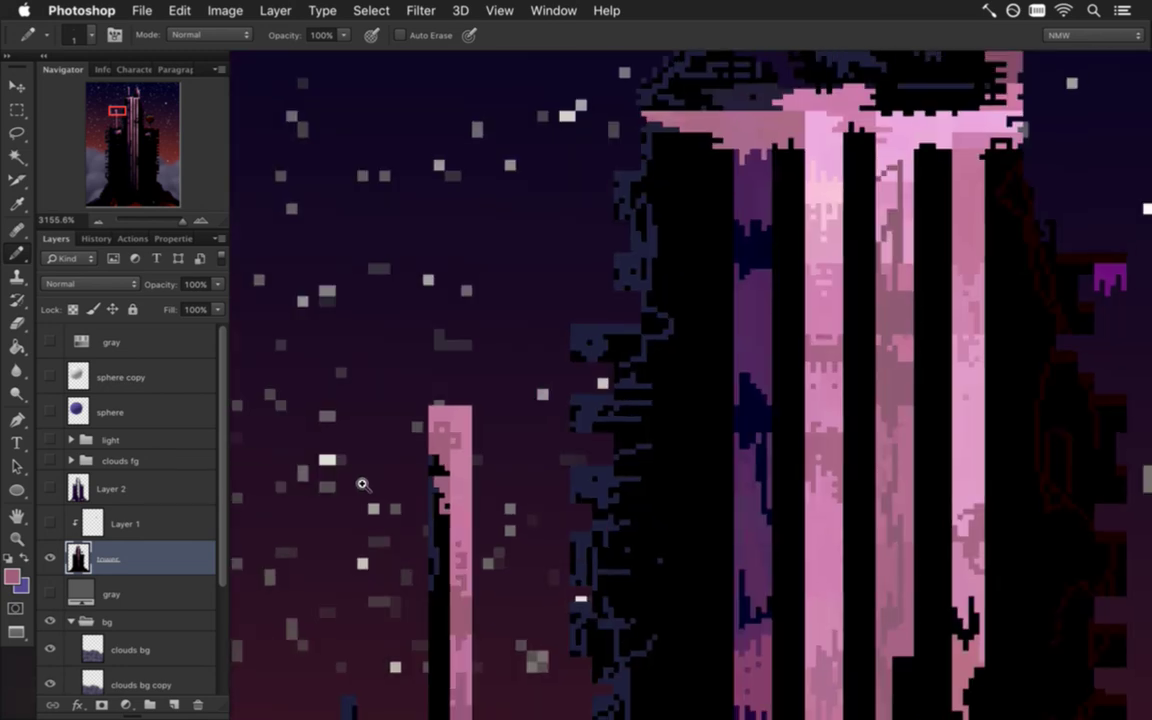
scroll(400, 527, down, 2)
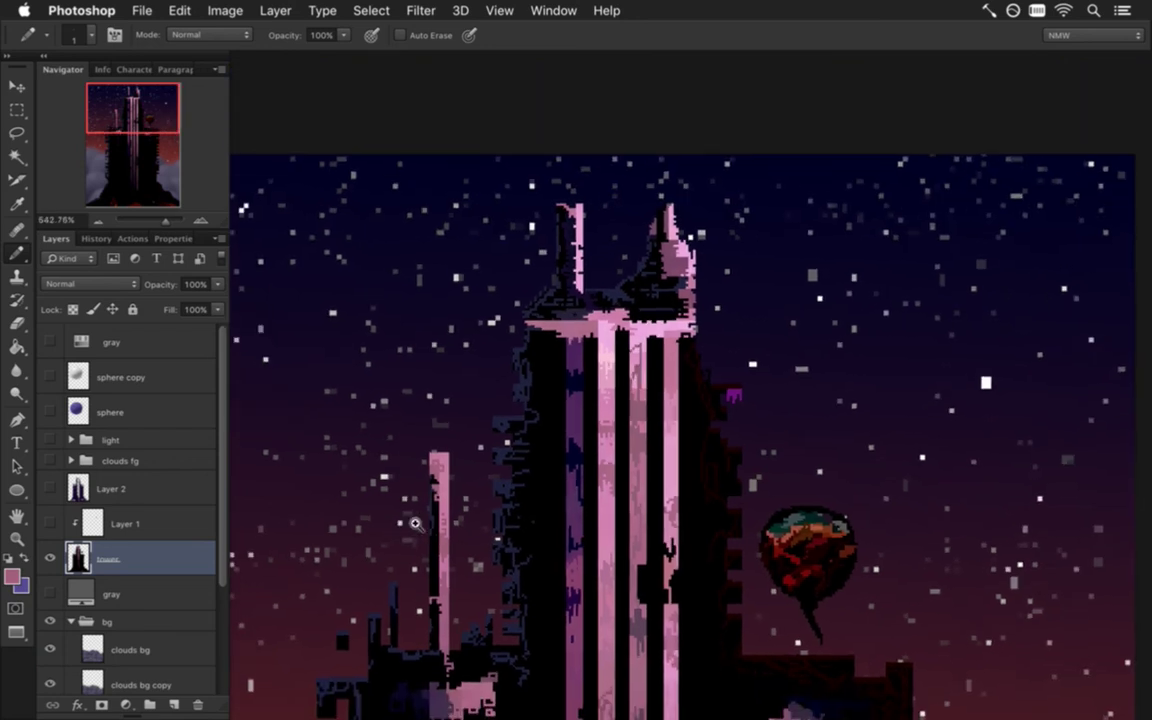
scroll(411, 524, up, 5)
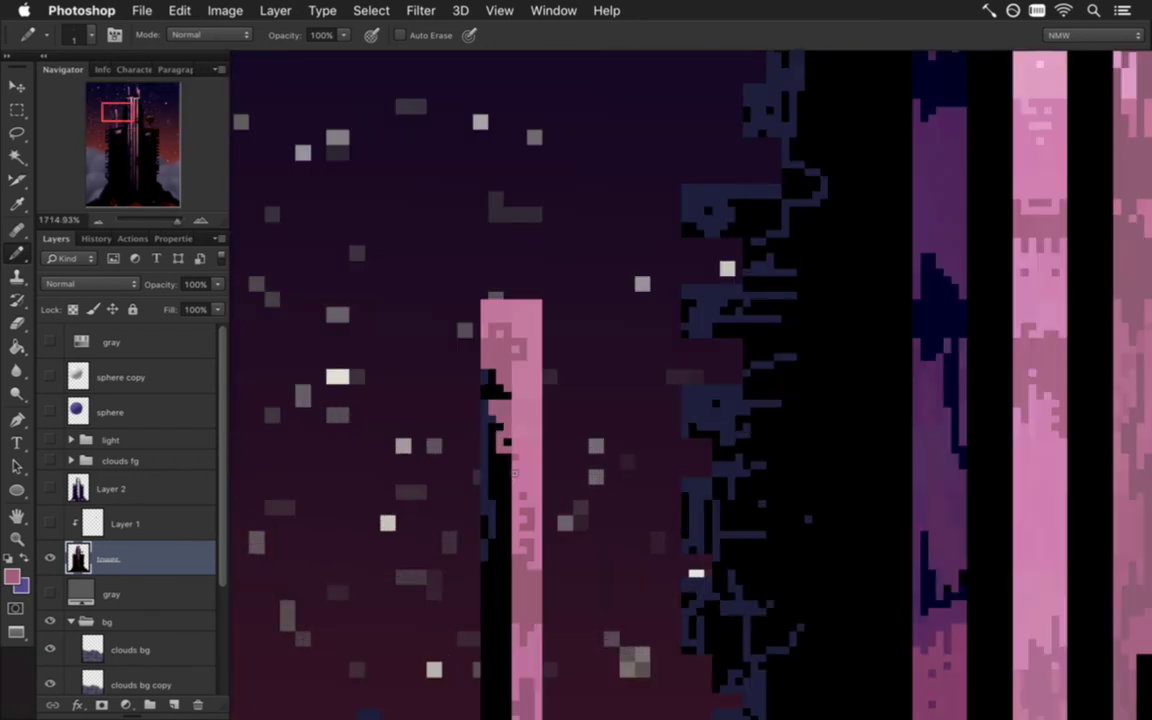
- Step back through the most recent pencil strokes on the antenna
key(super+z)
key(alt+super+z)
key(alt+super+z)
key(alt+super+z)
key(alt+super+z)
key(alt+super+z)
key(alt+super+z)
key(alt+super+z)
key(alt+super+z)
key(alt+super+z)
key(alt+super+z)
key(alt+super+z)
- Paint a band of the sampled darker pink across the very top of the antenna's cap
scroll(668, 488, down, 3)
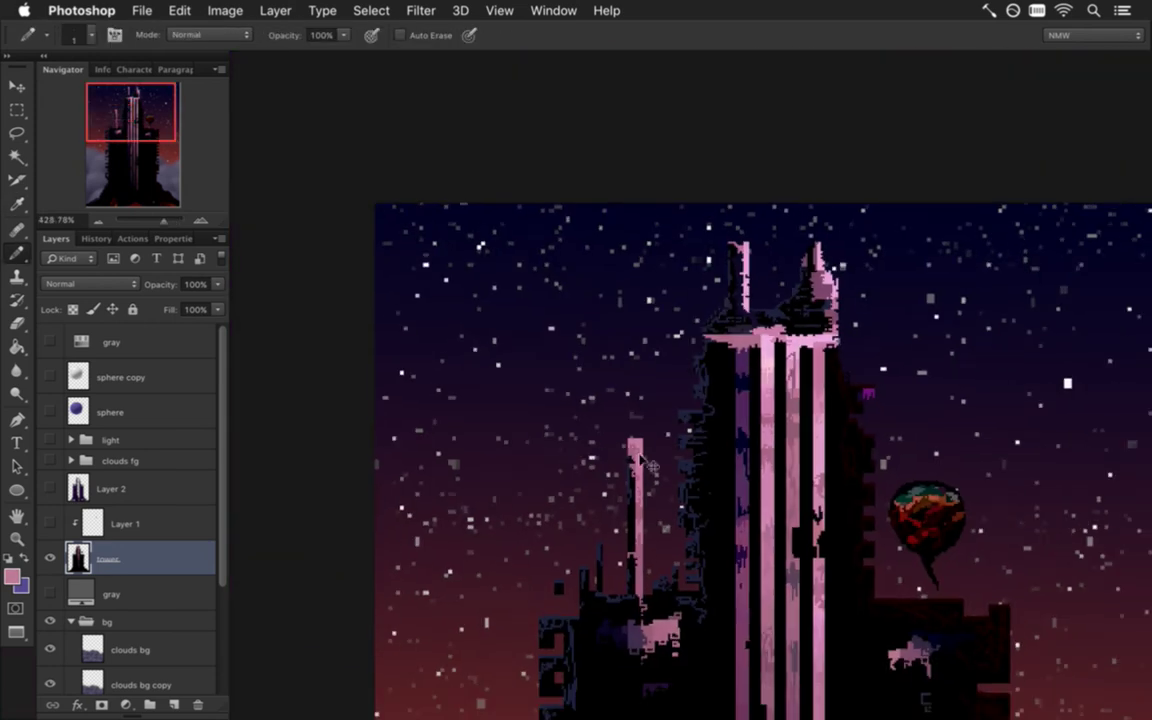
scroll(645, 462, up, 3)
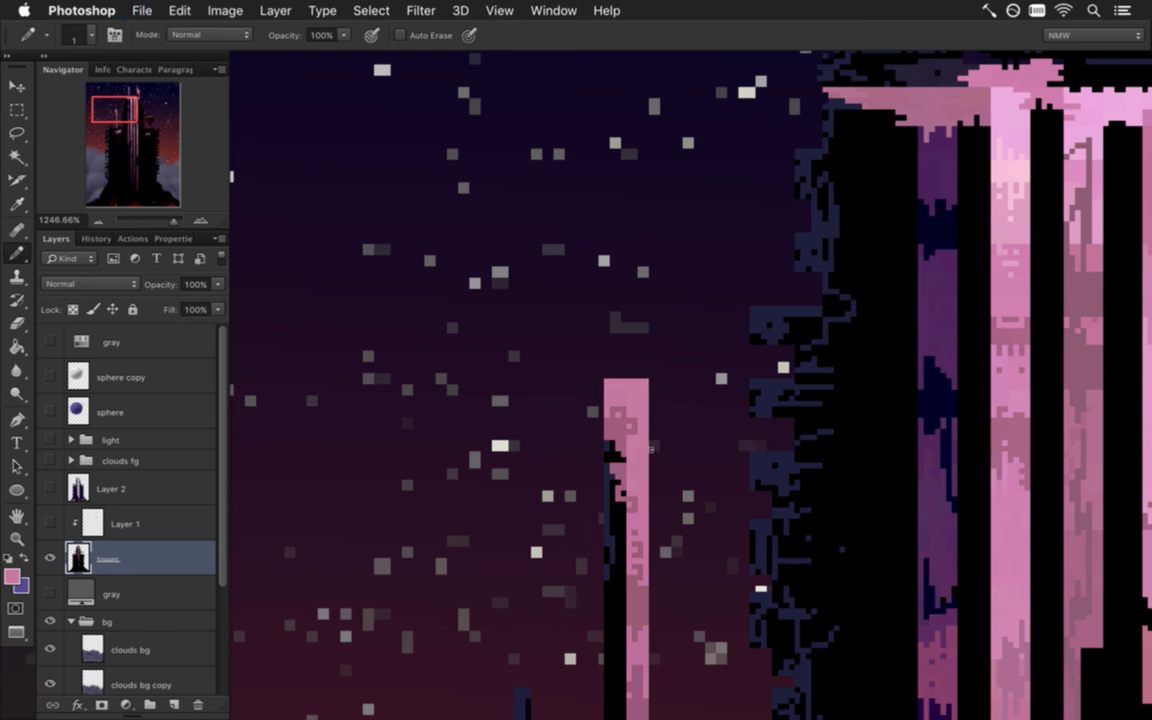
scroll(578, 405, down, 3)
scroll(633, 447, up, 4)
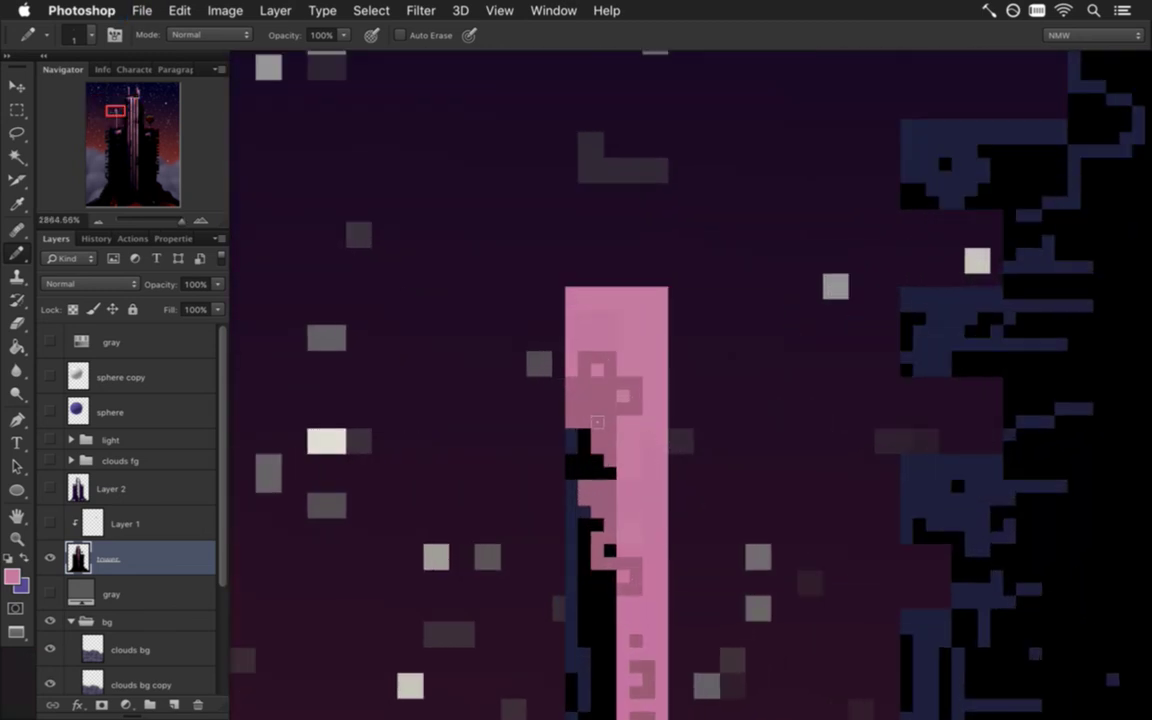
alt+click(581, 440)
alt+click(599, 398)
mouse_move(571, 292)
mouse_down()
mouse_move(597, 292)
mouse_move(646, 330)
mouse_move(575, 333)
mouse_up()
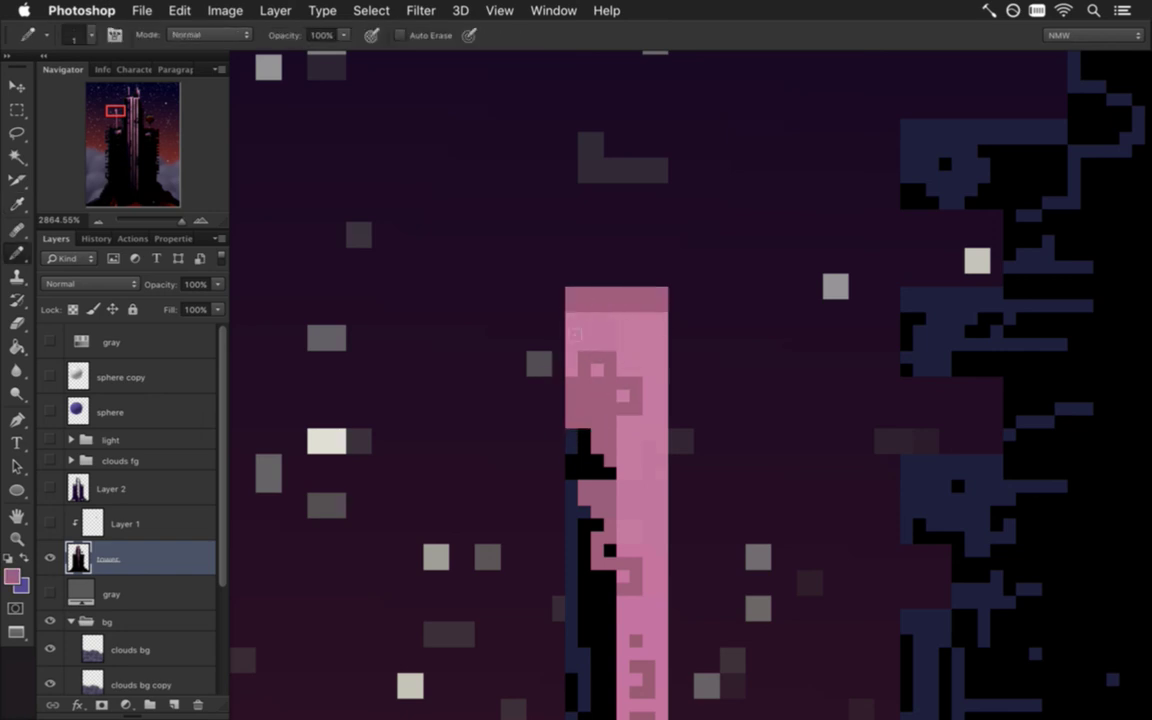
drag(548, 440, 438, 435)
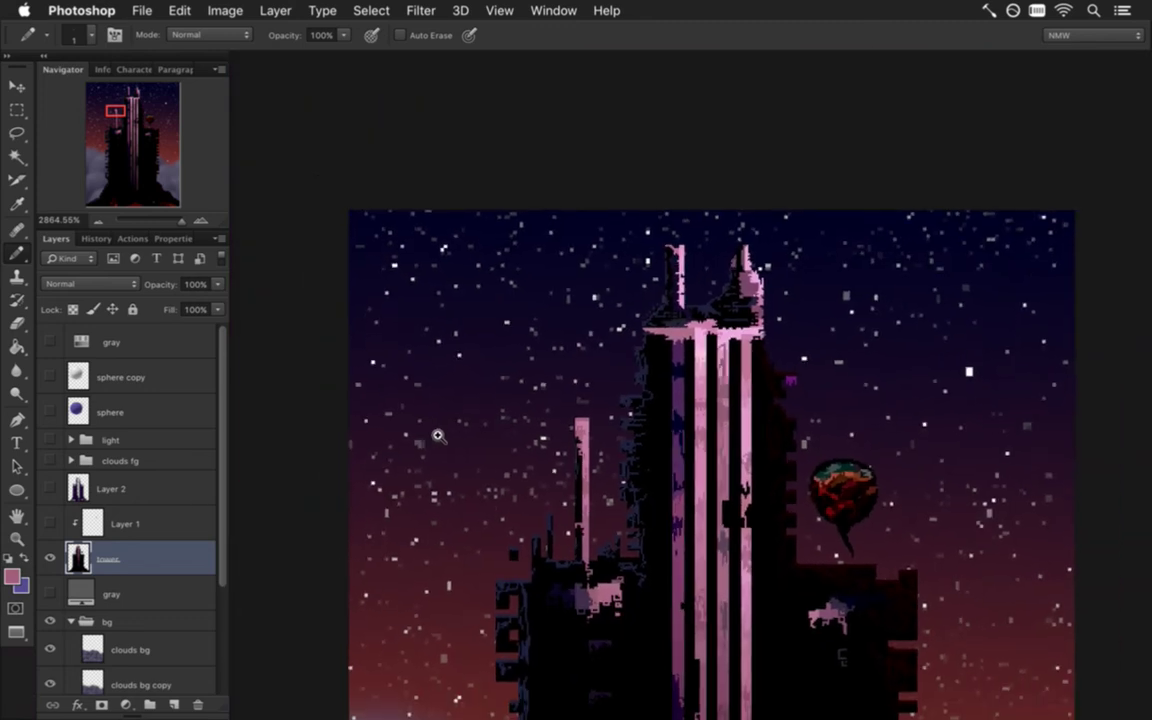
drag(568, 437, 727, 416)
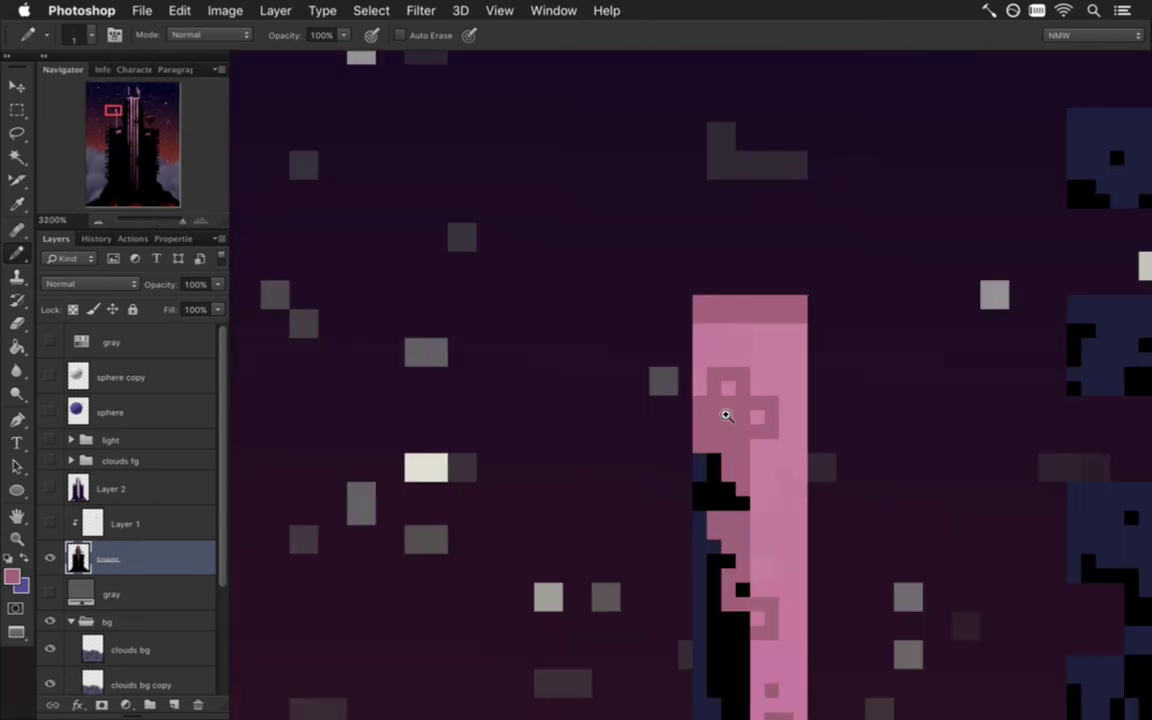
- Line the left edge of the antenna's cap with the sampled dark blue and add short branches reaching into the pink
key(i)
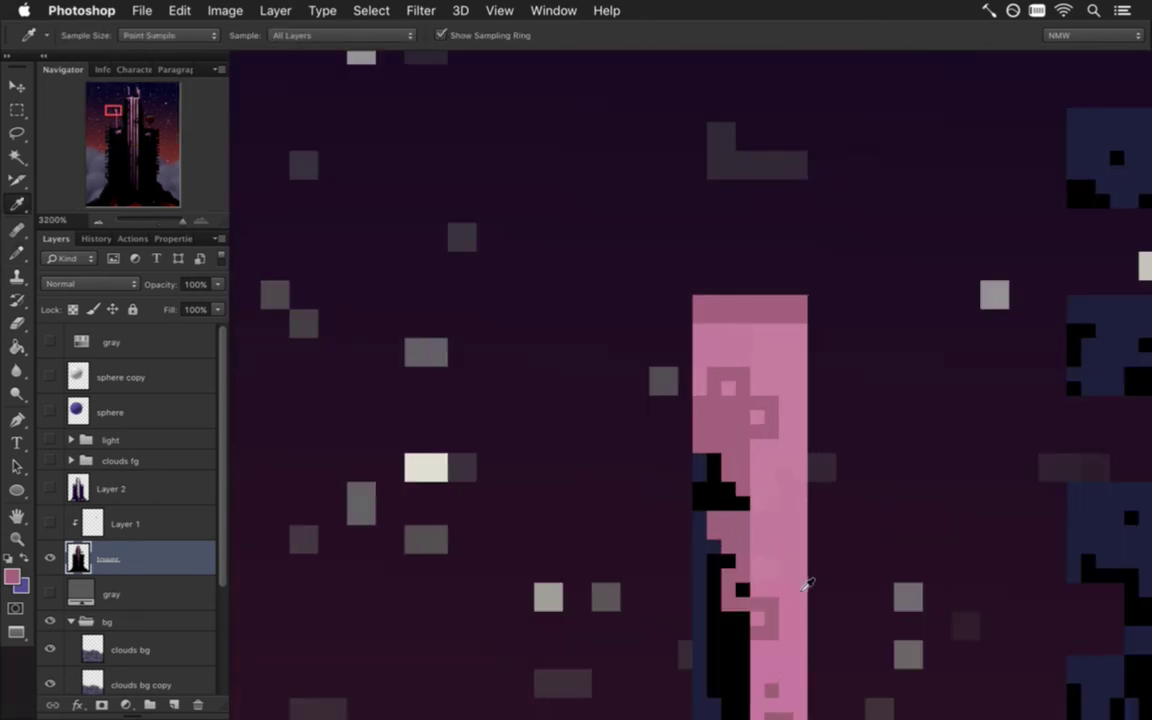
scroll(630, 390, down, 10)
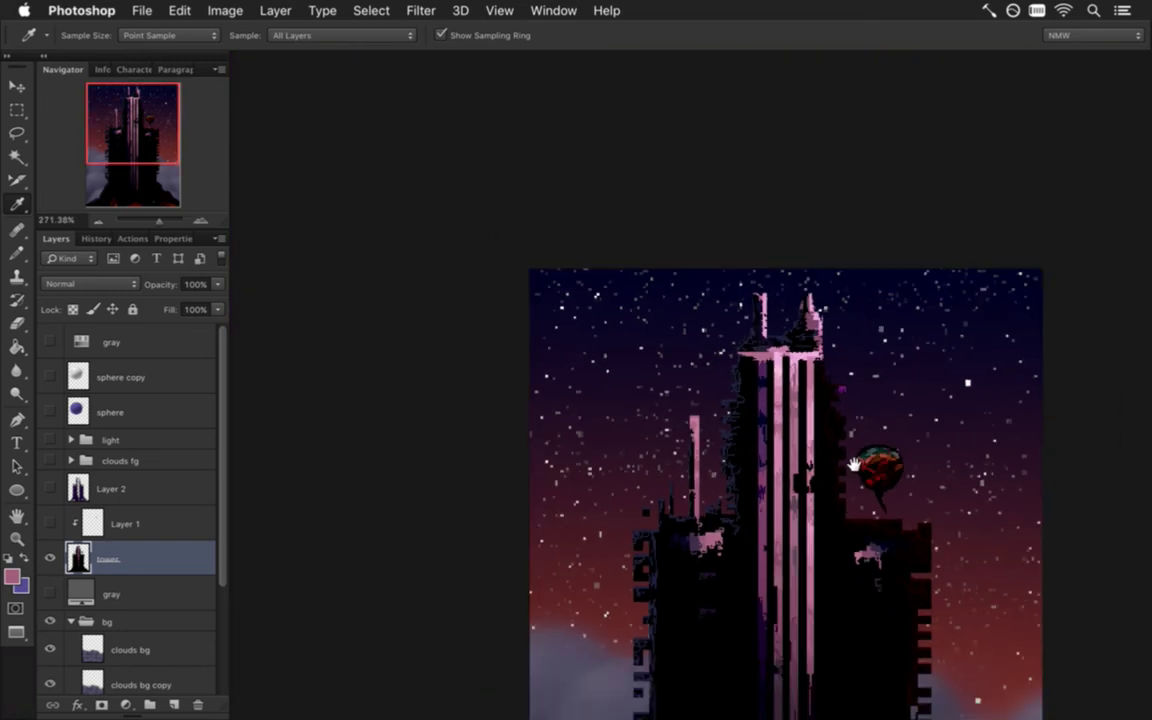
scroll(760, 415, right, 5)
scroll(571, 424, up, 10)
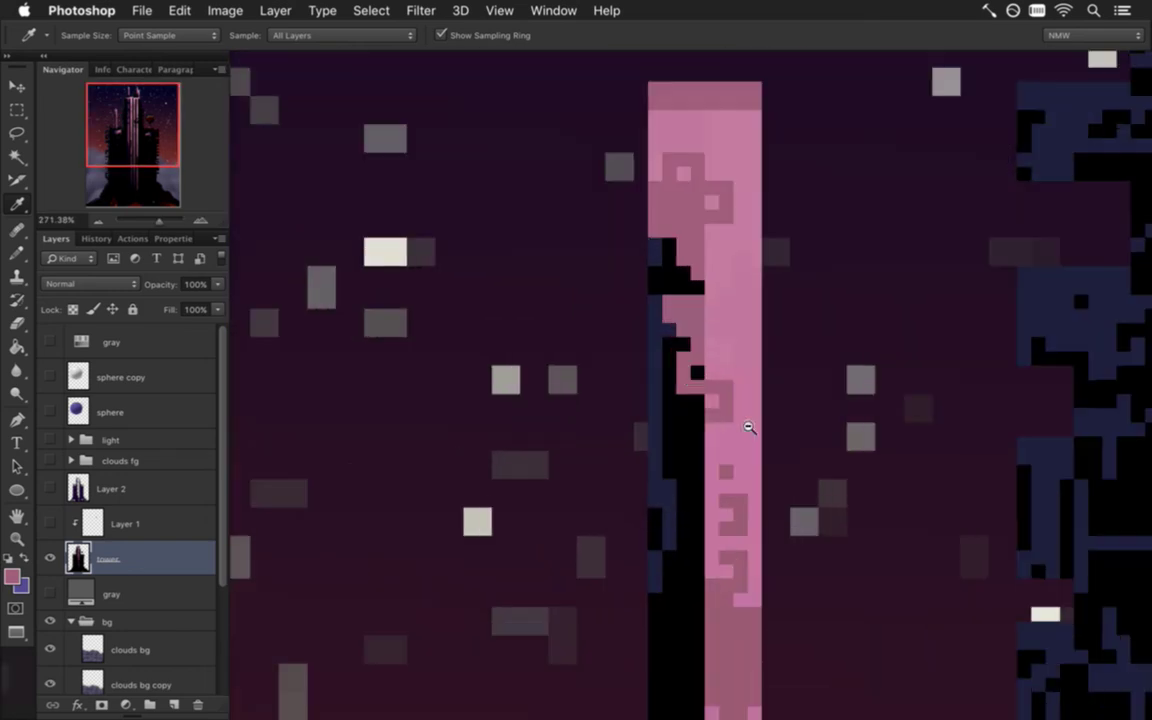
scroll(652, 293, down, 4)
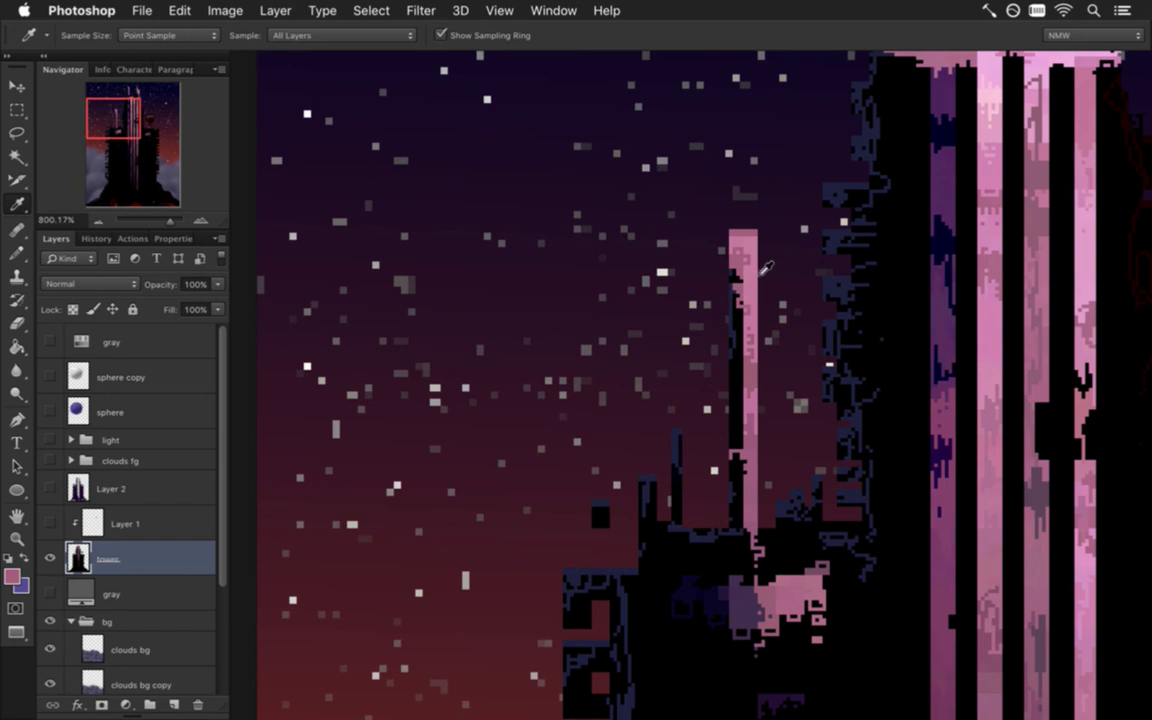
scroll(767, 263, up, 6)
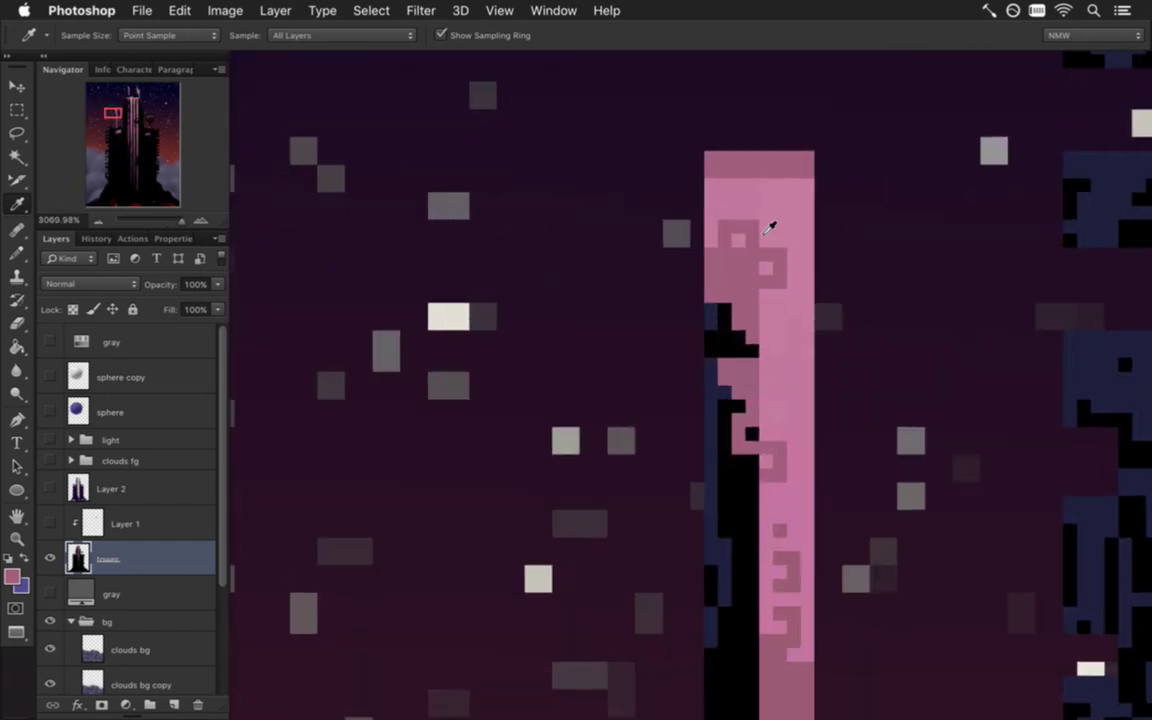
click(714, 322)
key(b)
drag(712, 309, 711, 157)
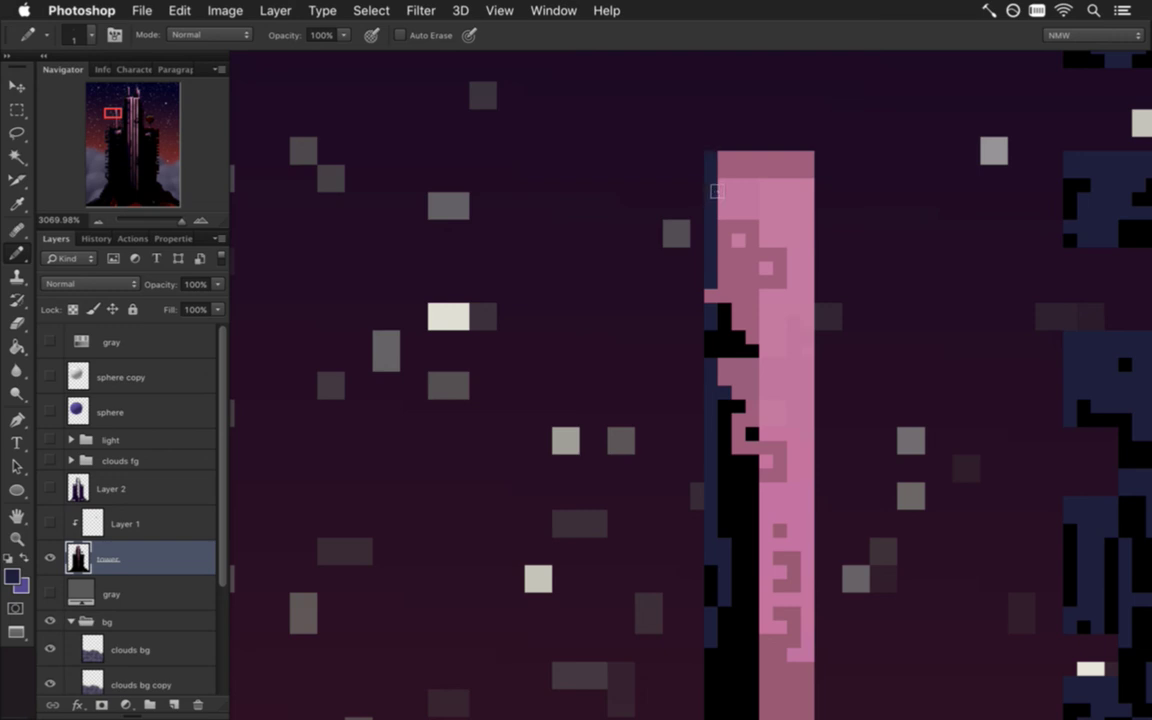
drag(722, 213, 738, 185)
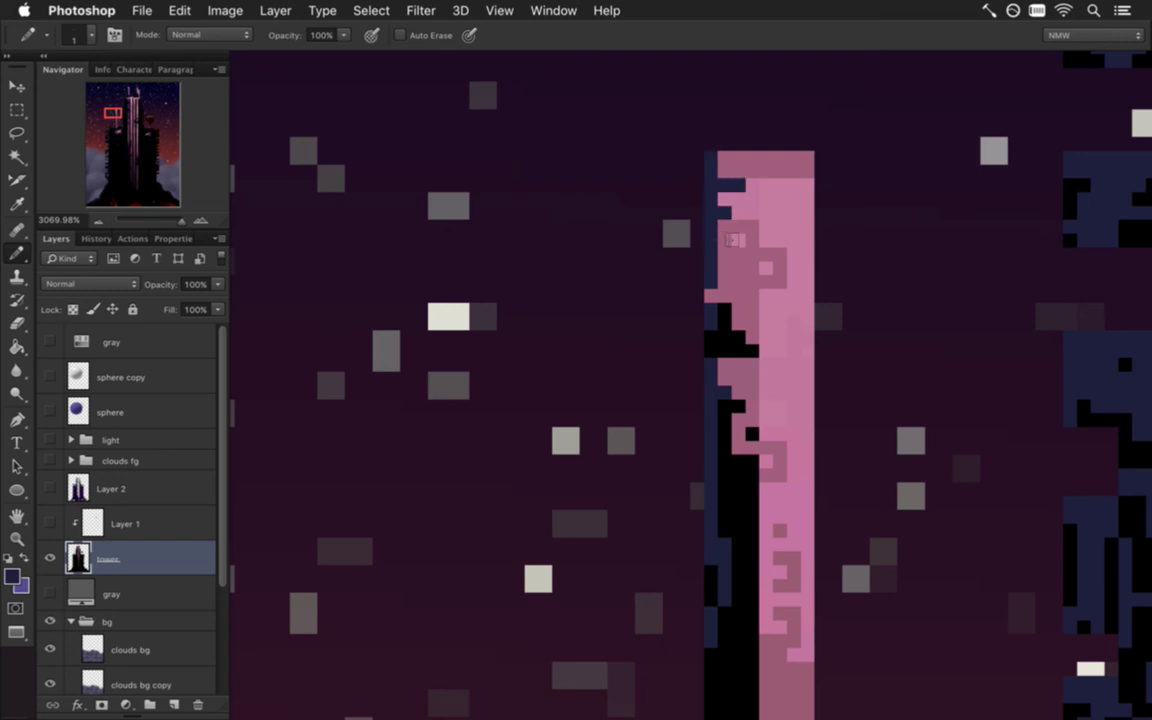
- Join the dark blue branches on the antenna's cap into a small square ring, undoing a stray stroke
drag(752, 340, 690, 300)
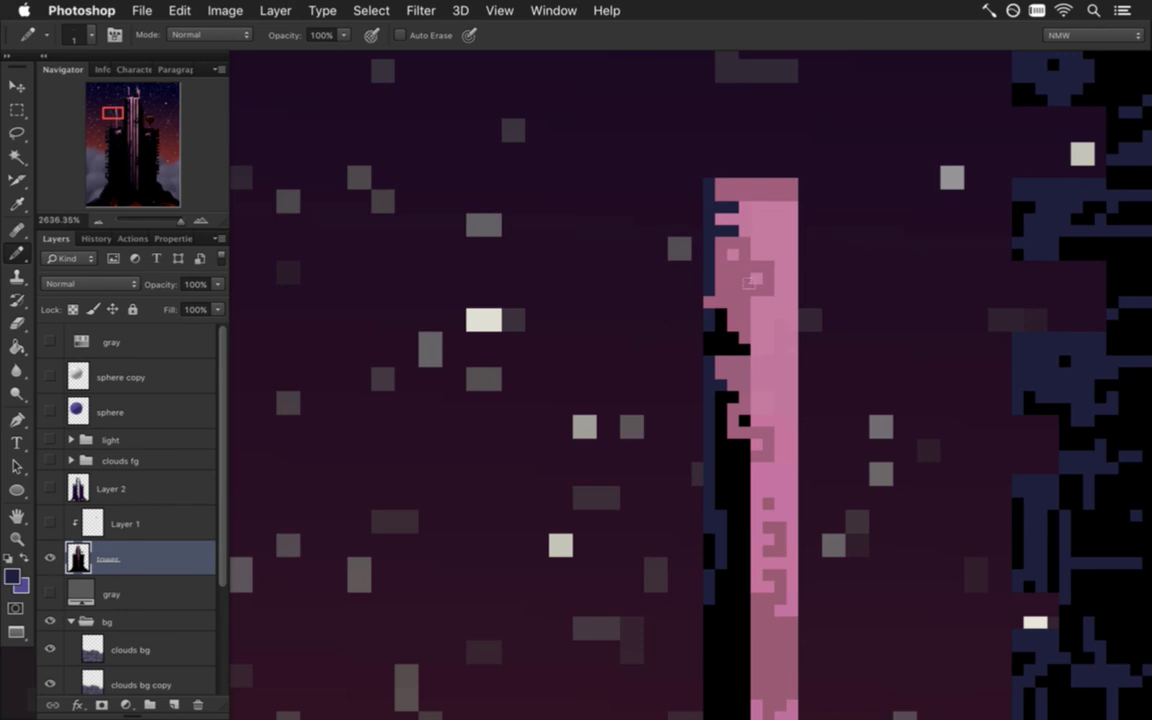
mouse_move(727, 238)
mouse_down()
mouse_move(745, 205)
mouse_move(745, 230)
mouse_move(720, 253)
mouse_up()
key(super+z)
mouse_move(724, 246)
mouse_down()
mouse_move(740, 205)
mouse_move(733, 254)
mouse_up()
click(733, 206)
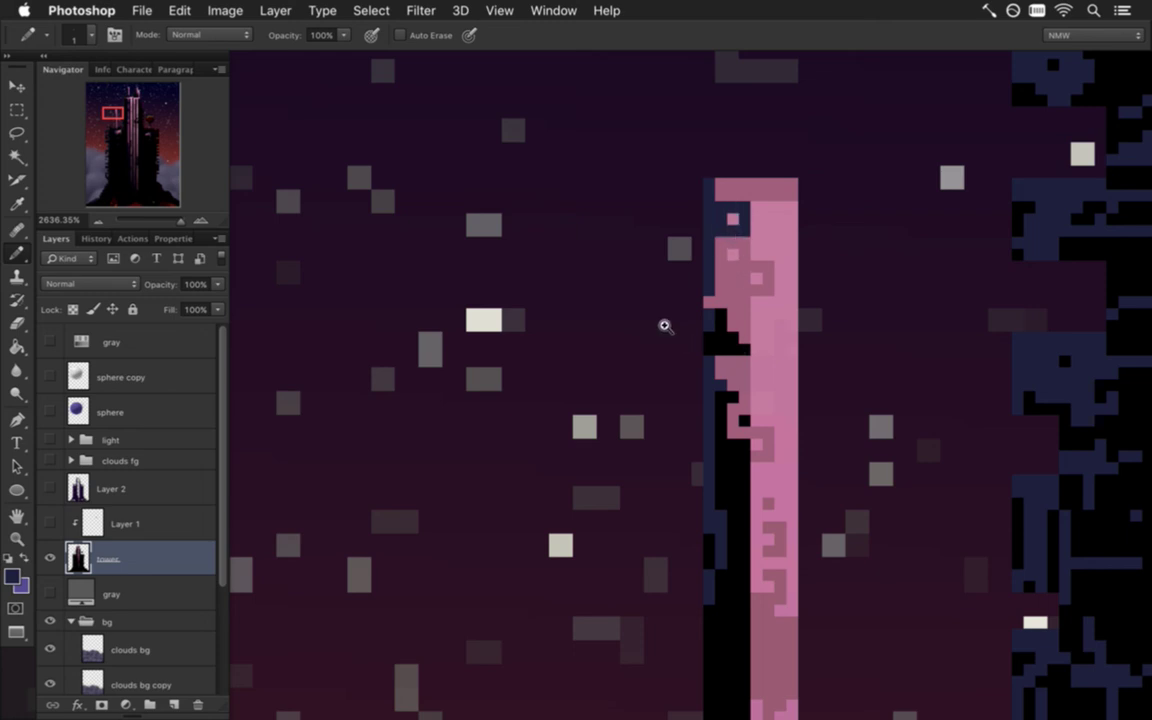
alt+click(555, 334)
alt+click(555, 334)
alt+click(550, 334)
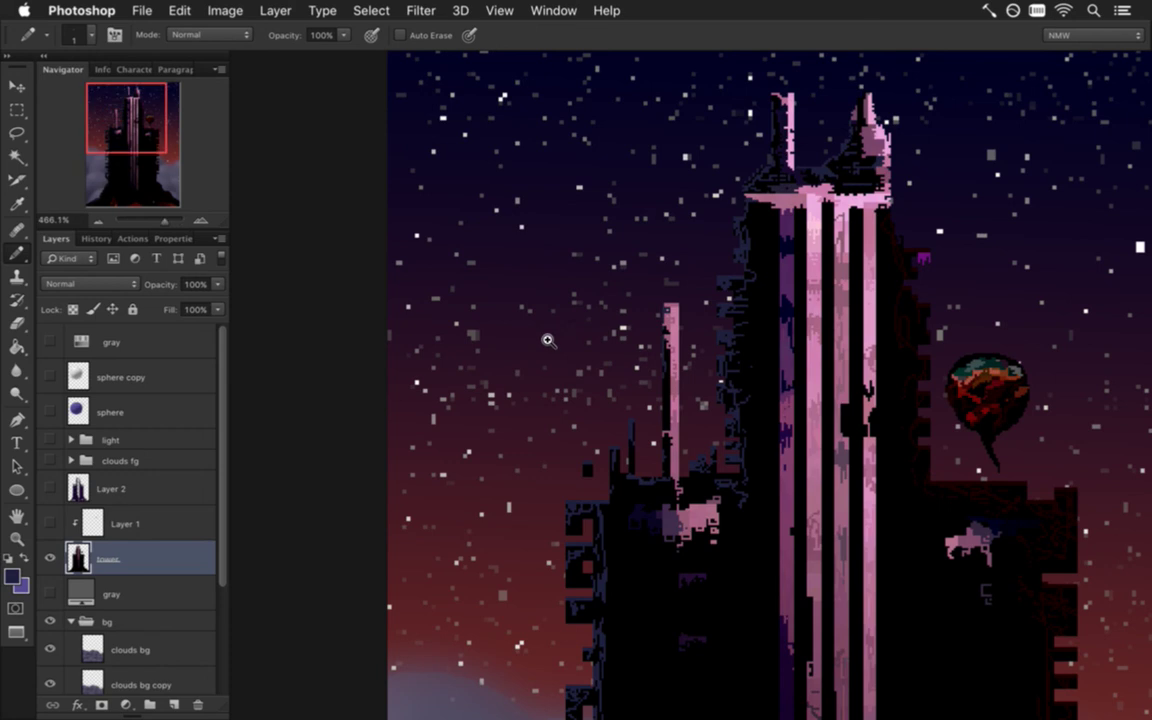
mouse_move(606, 285)
mouse_down()
mouse_move(707, 310)
mouse_move(780, 312)
mouse_up()
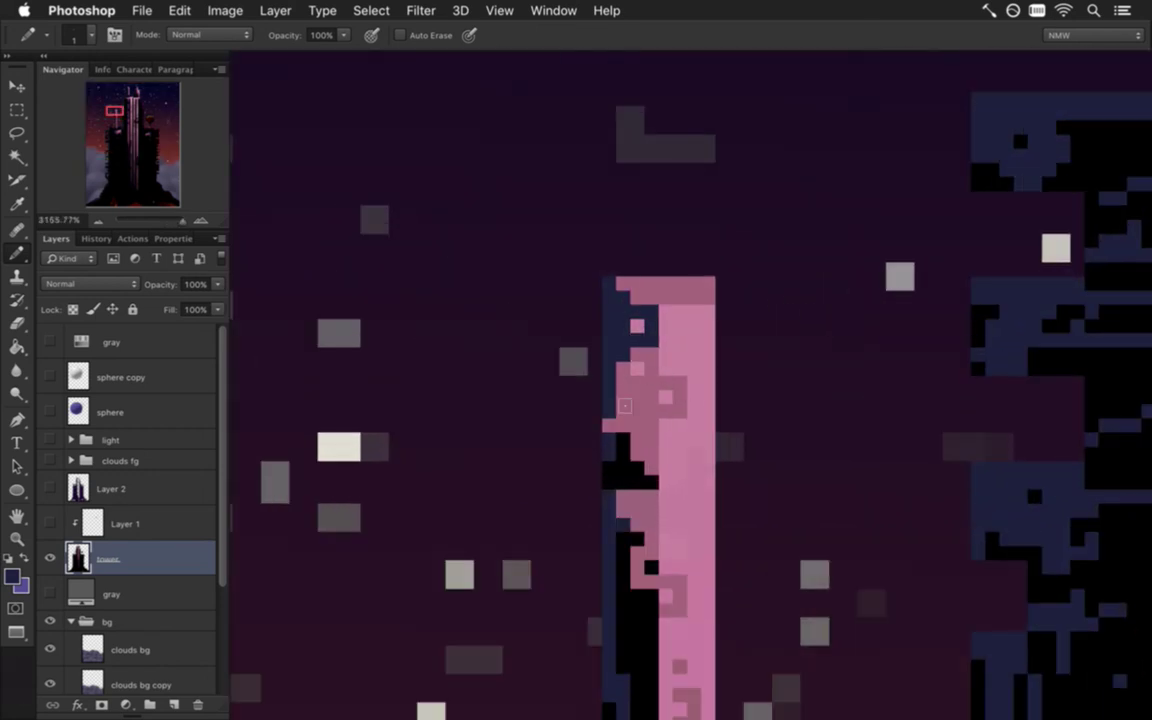
drag(576, 402, 476, 425)
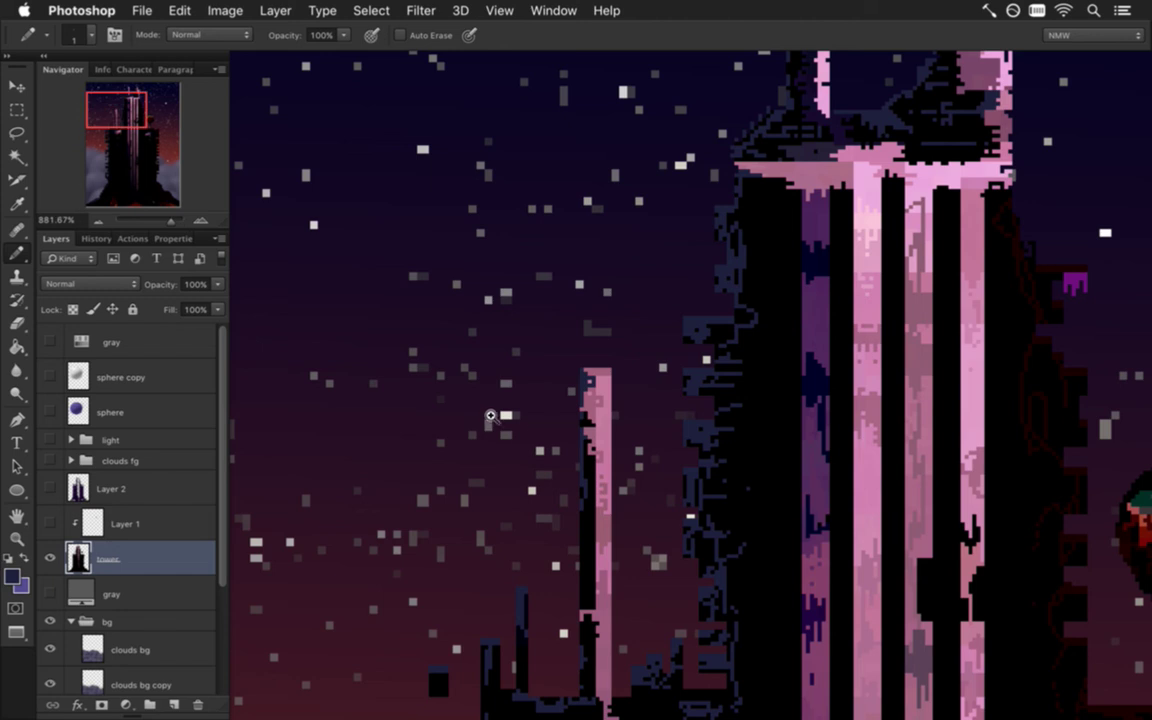
drag(578, 458, 509, 478)
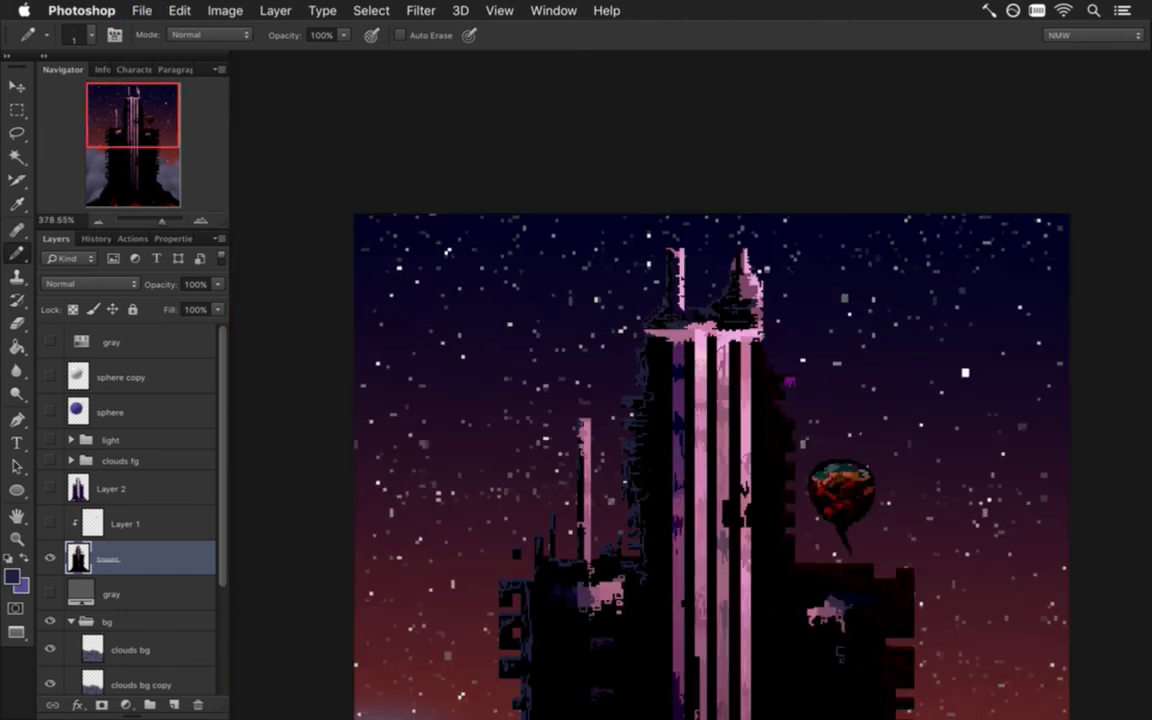
- Roughen the dark red top edge of the ledge beneath the balloon with small one-pixel notches
drag(850, 535, 912, 529)
alt+click(364, 232)
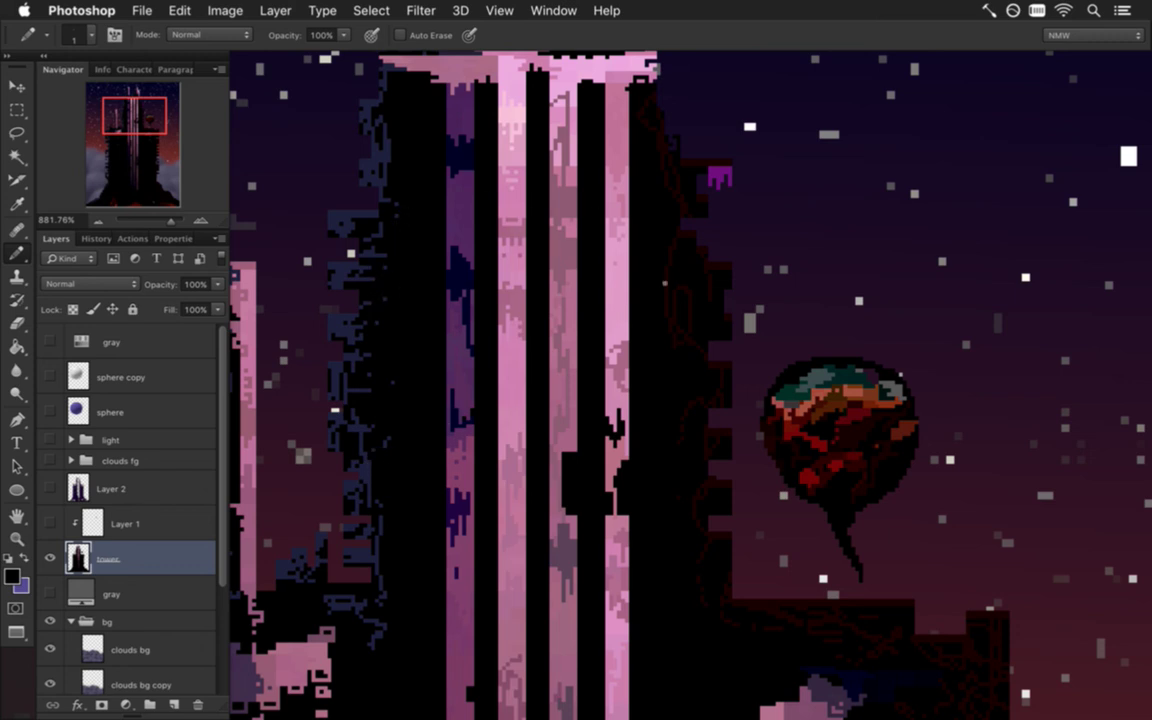
key(i)
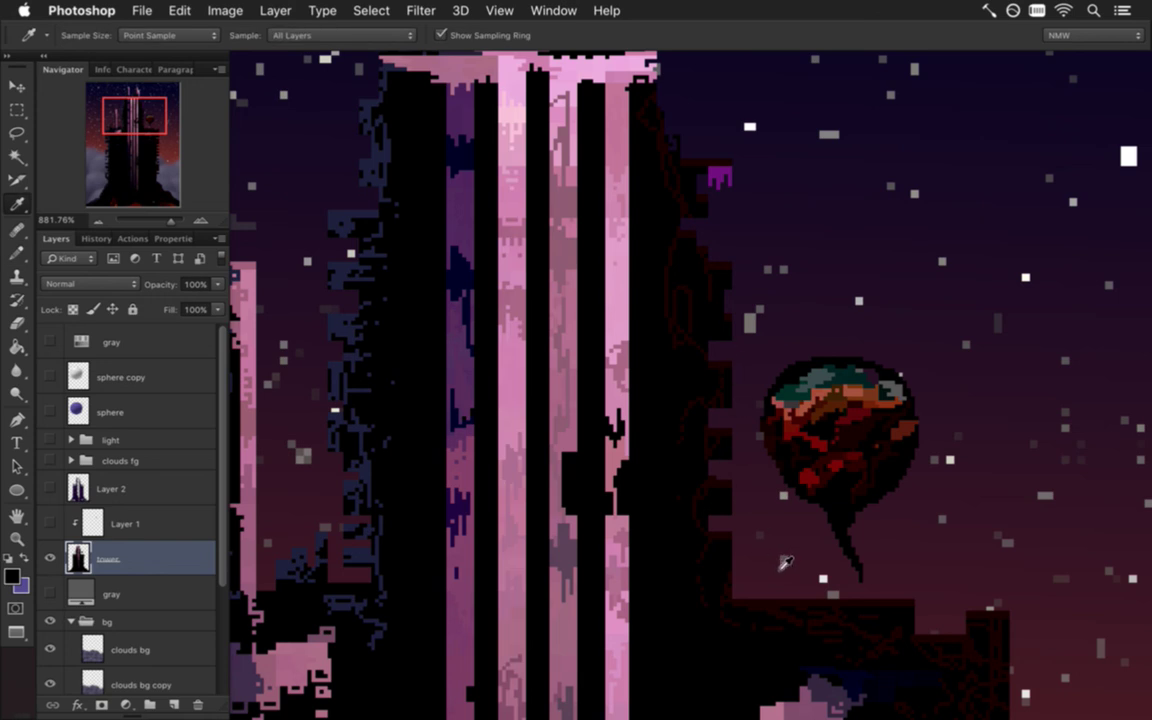
drag(800, 620, 834, 606)
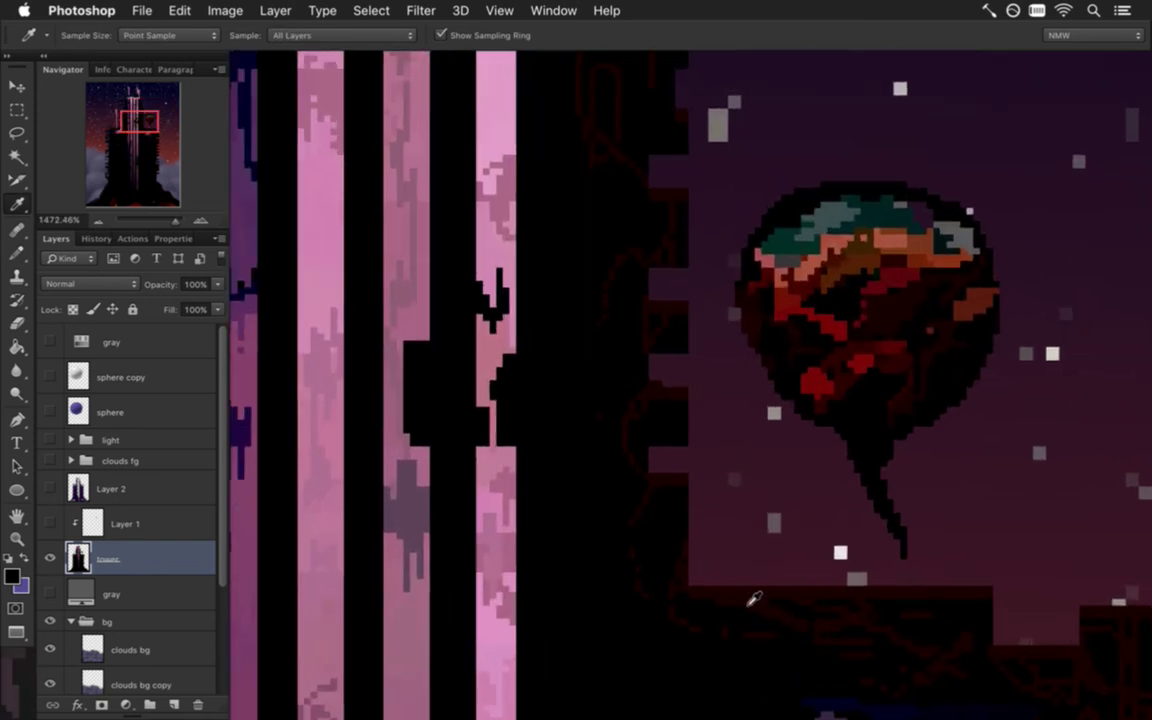
key(b)
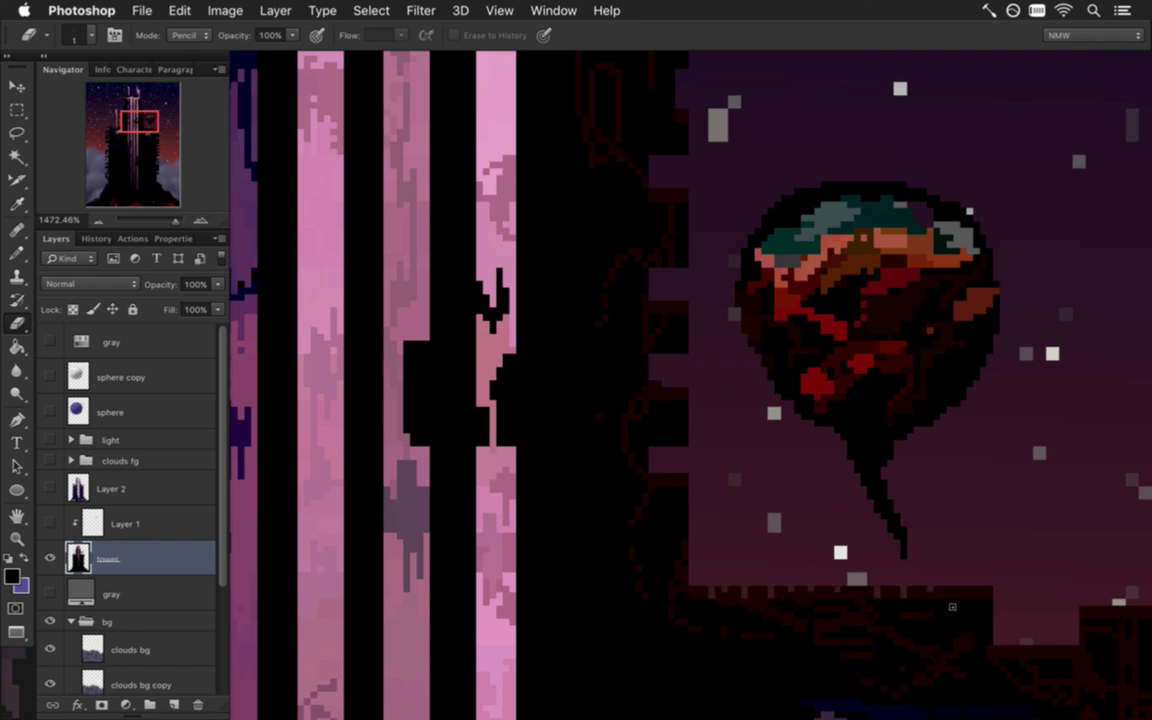
drag(862, 679, 868, 646)
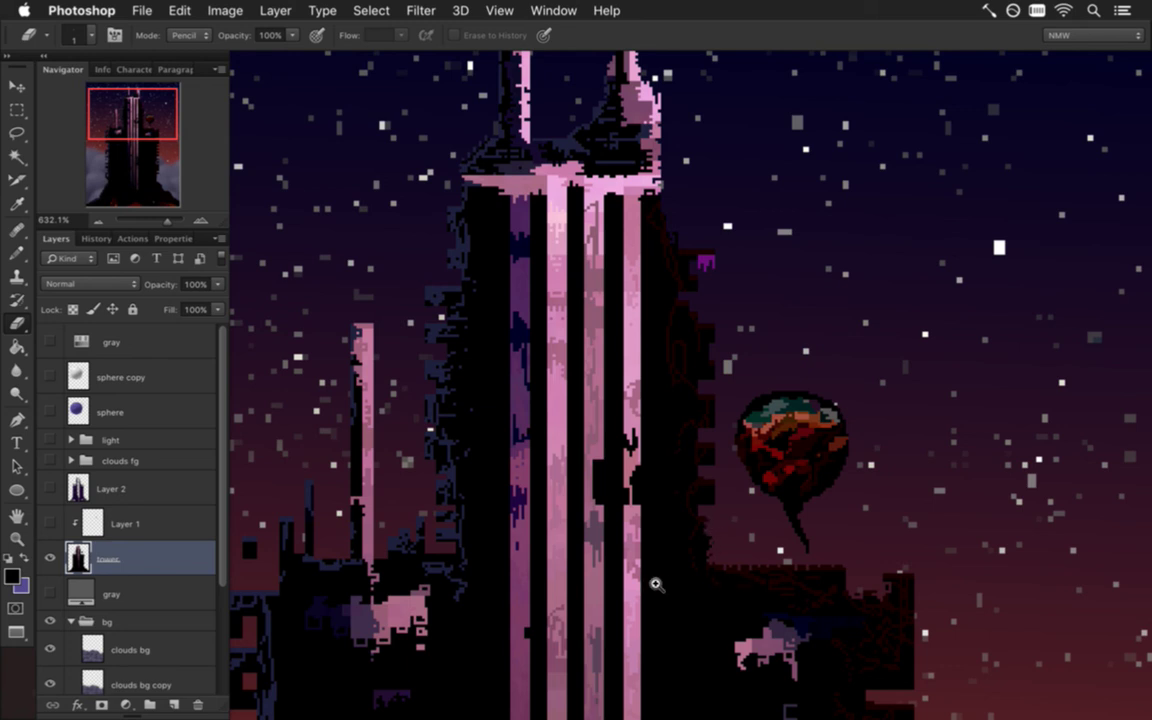
- Roughen the tower's blocky right edge above the ledge beside the balloon with ragged pixel notches
scroll(640, 585, down, 3)
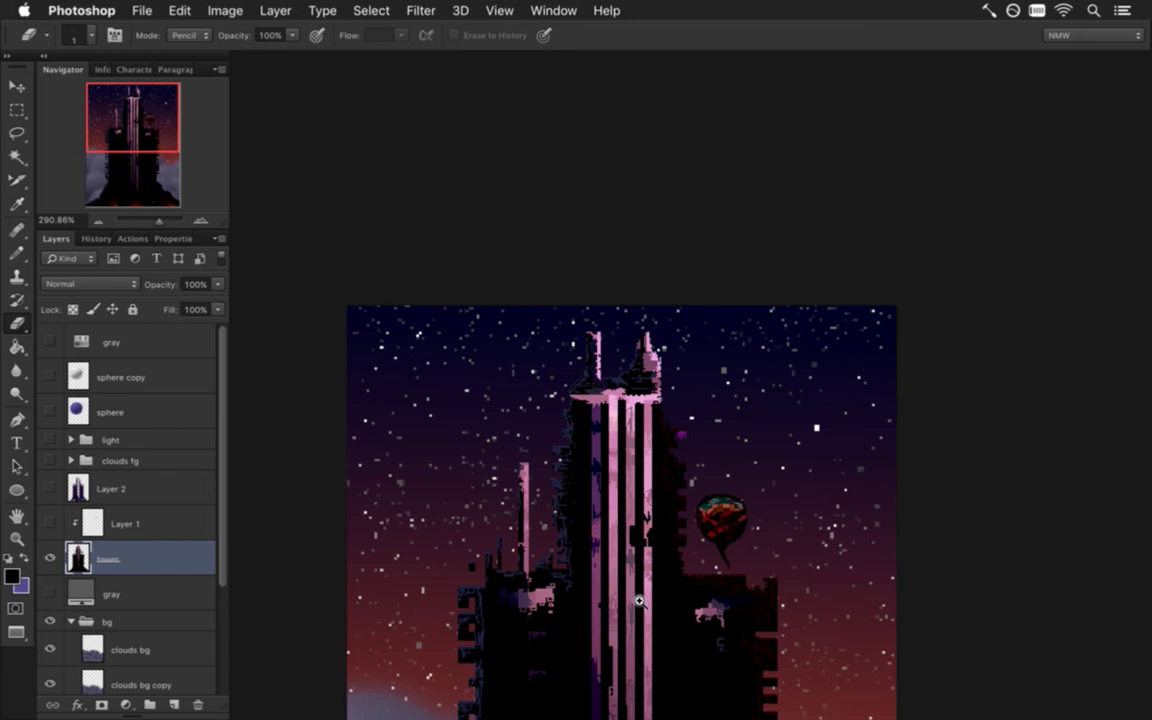
scroll(674, 576, up, 4)
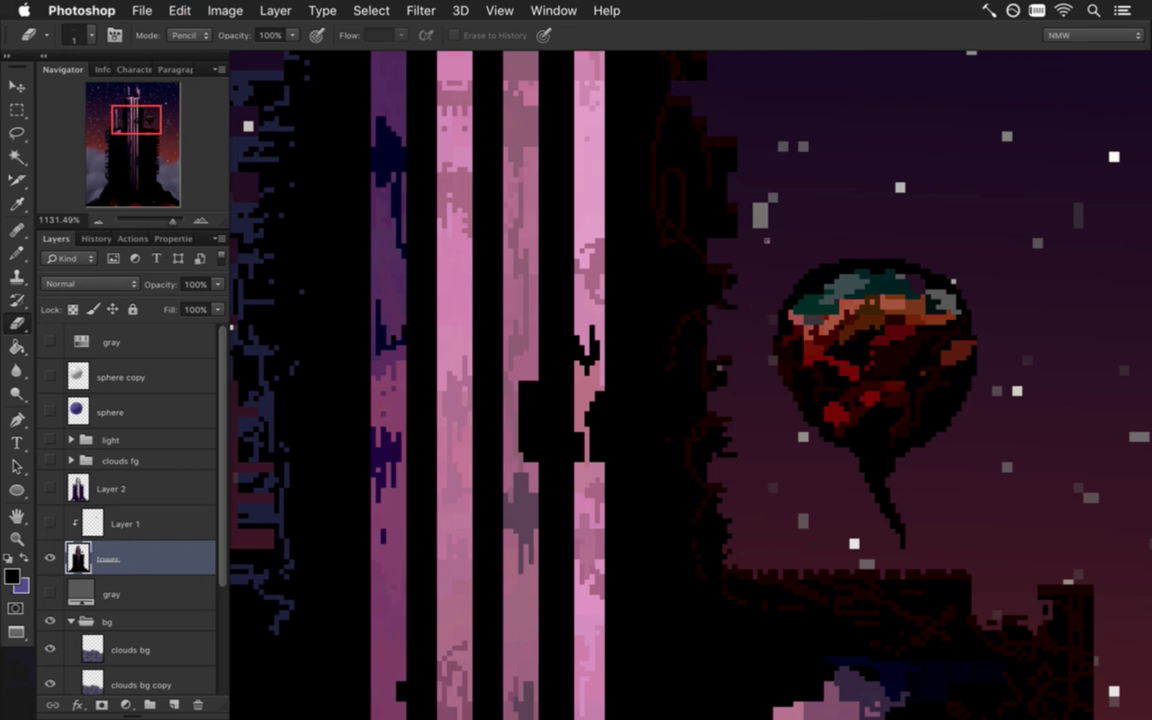
scroll(692, 217, up, 5)
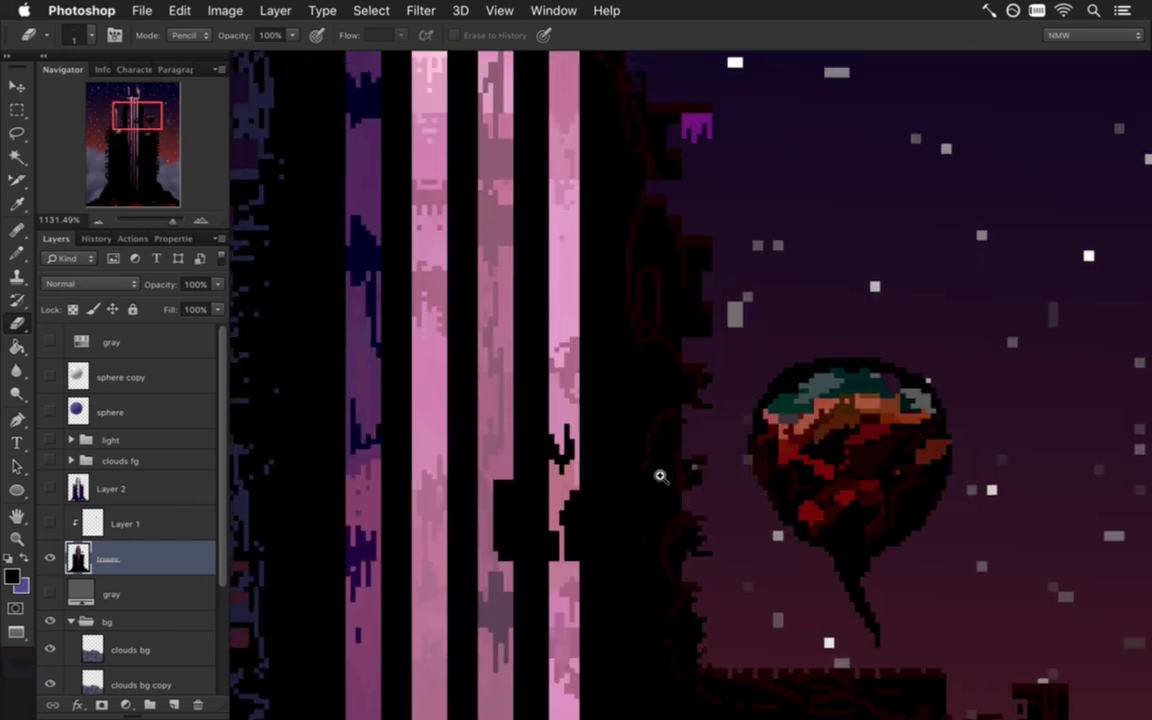
drag(660, 476, 548, 470)
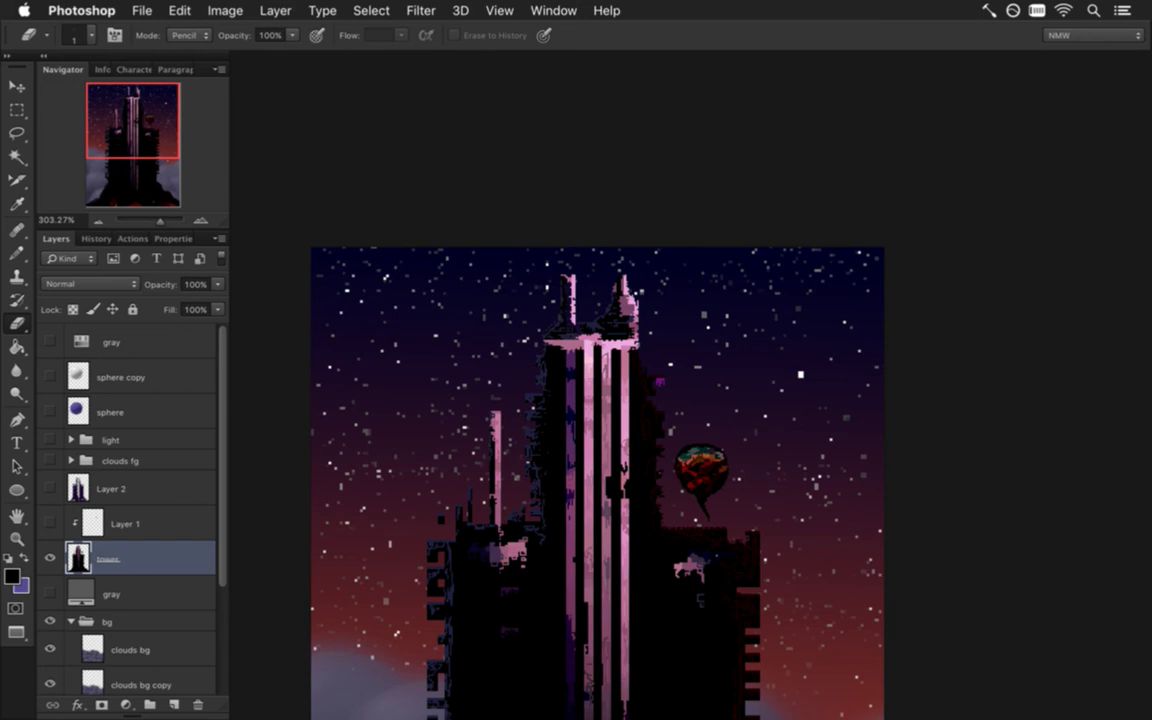
drag(655, 423, 694, 489)
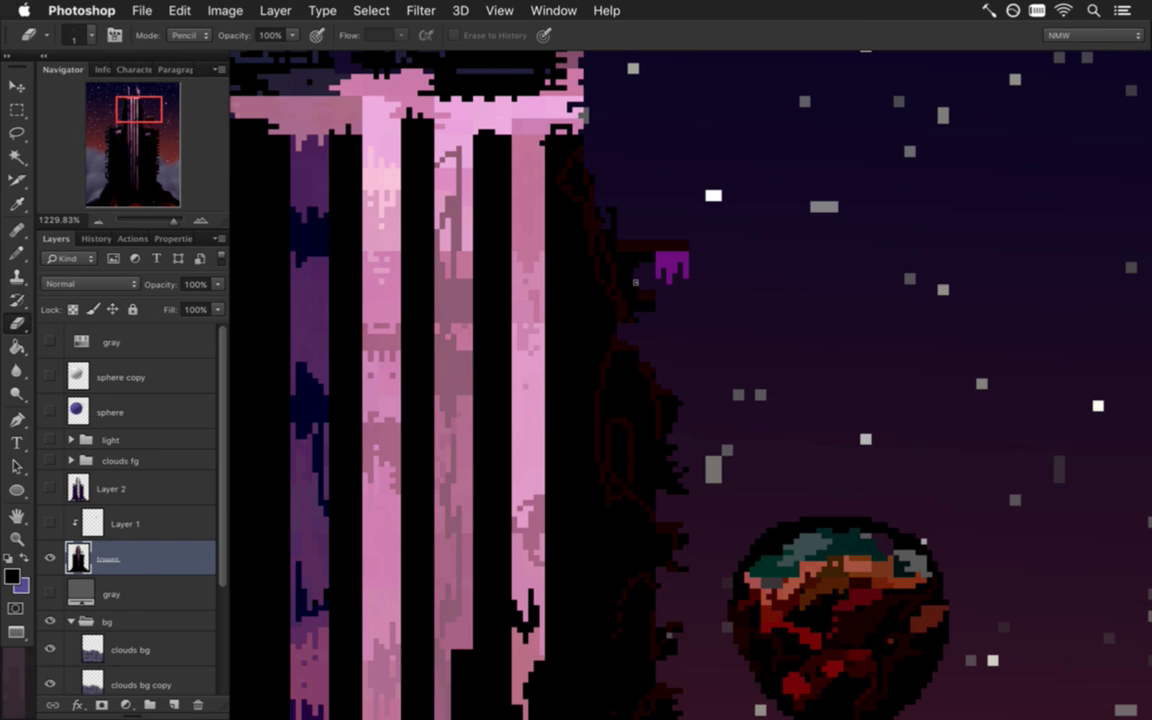
- Check the whole tower scene and save the document
scroll(648, 478, down, 5)
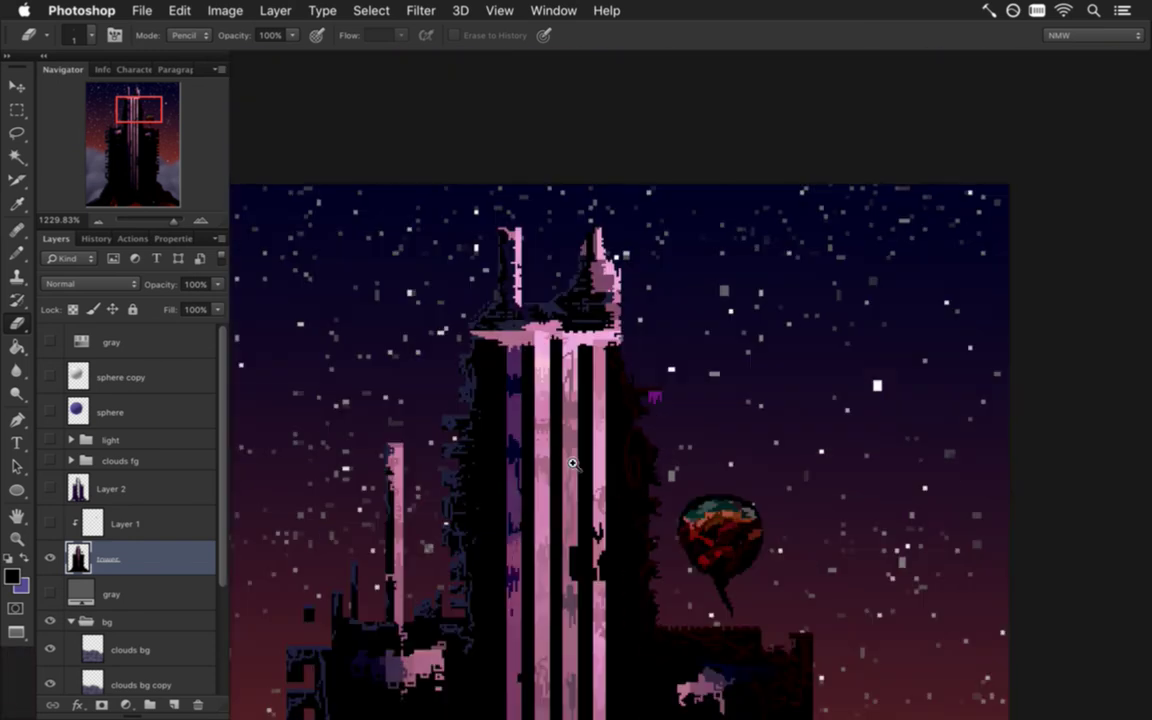
drag(654, 564, 706, 379)
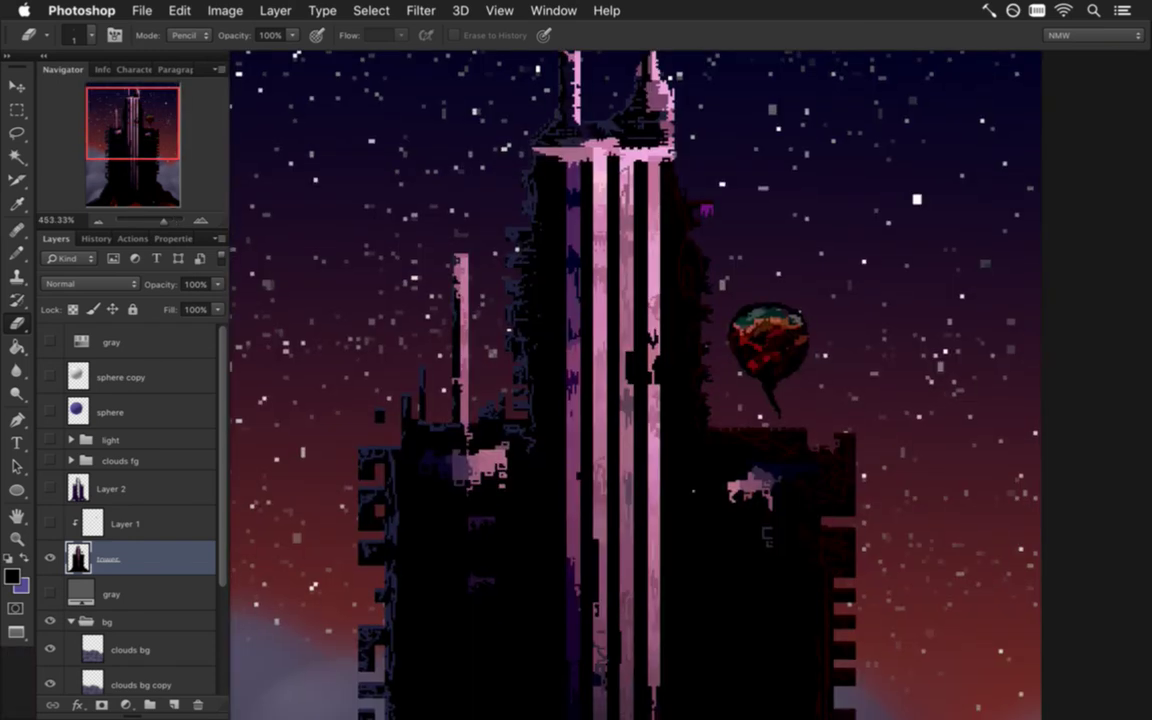
scroll(580, 457, down, 4)
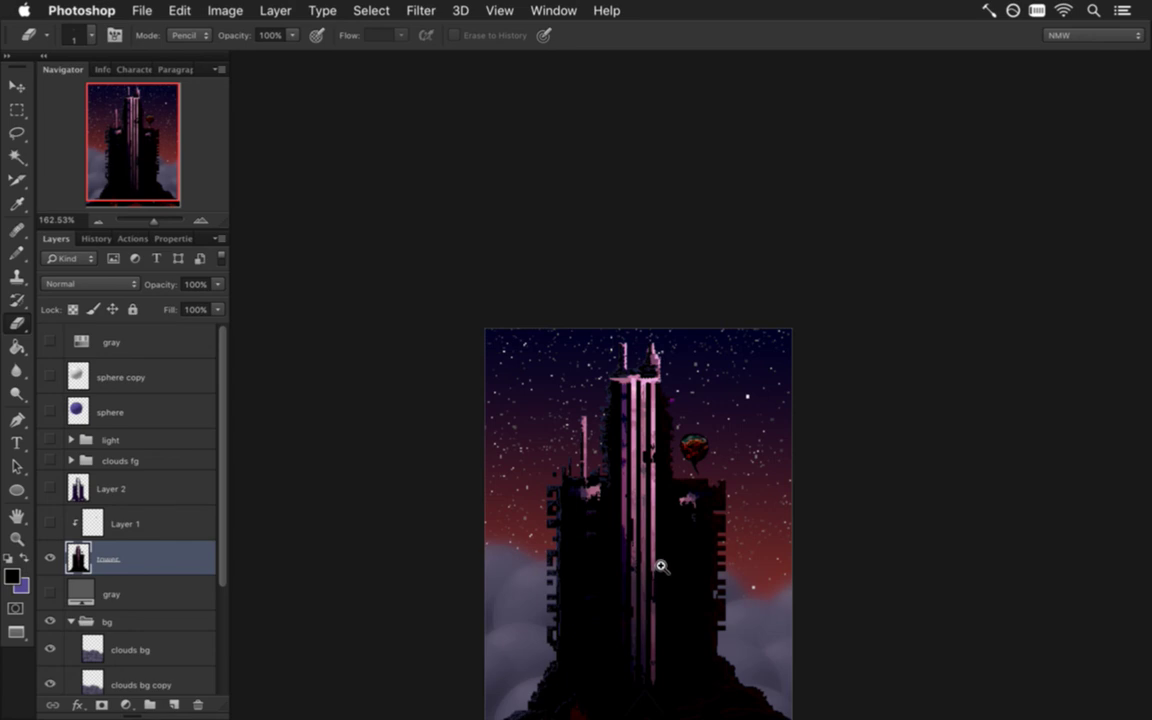
scroll(650, 558, down, 3)
scroll(650, 558, right, 2)
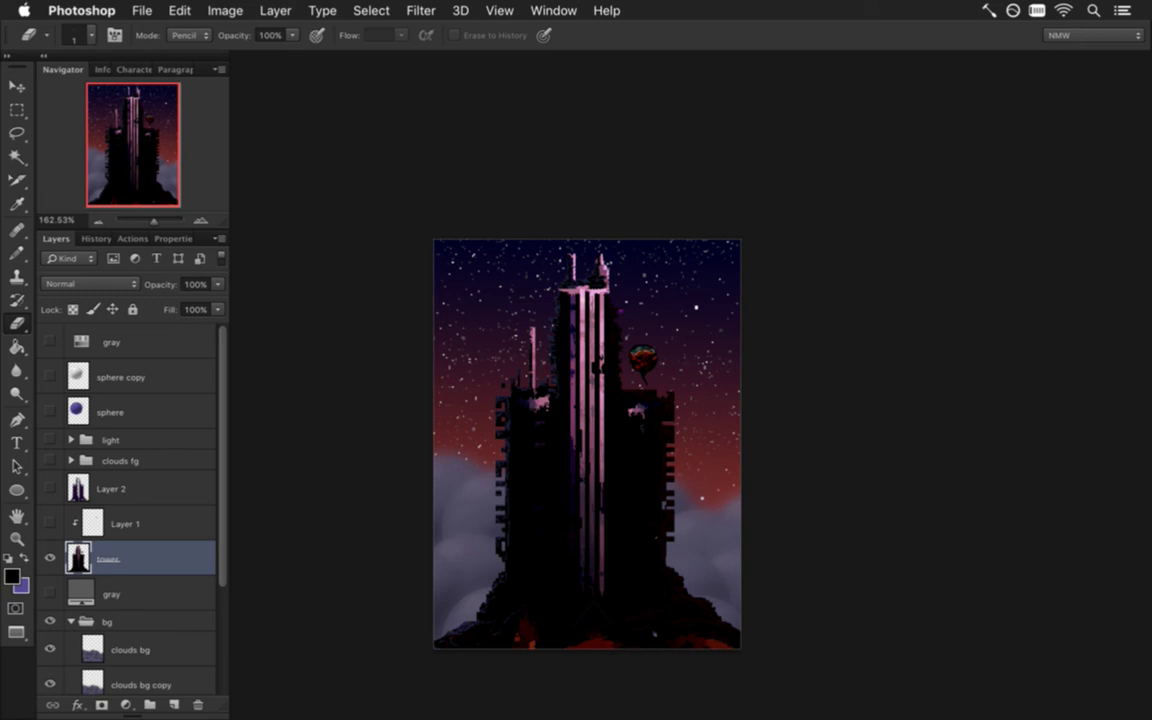
key(super+s)
scroll(566, 550, up, 3)
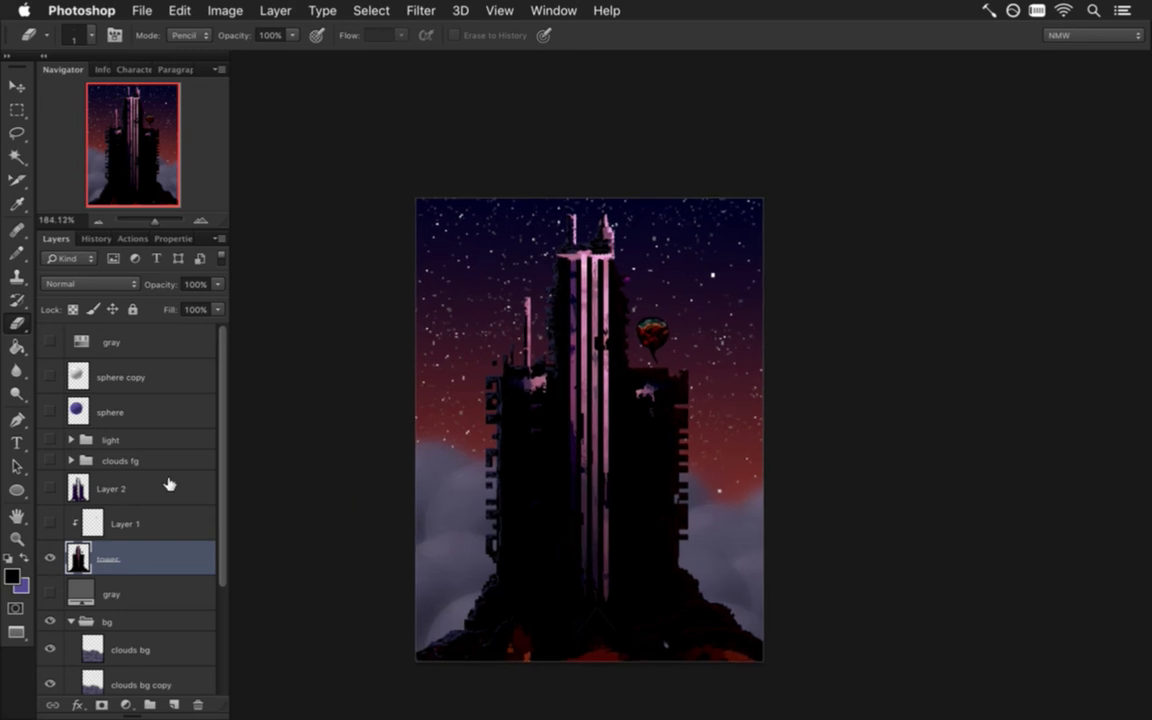
- Show the clouds fg and light groups, comparing the scene with and without the light group and leaving it on
key(super+equal)
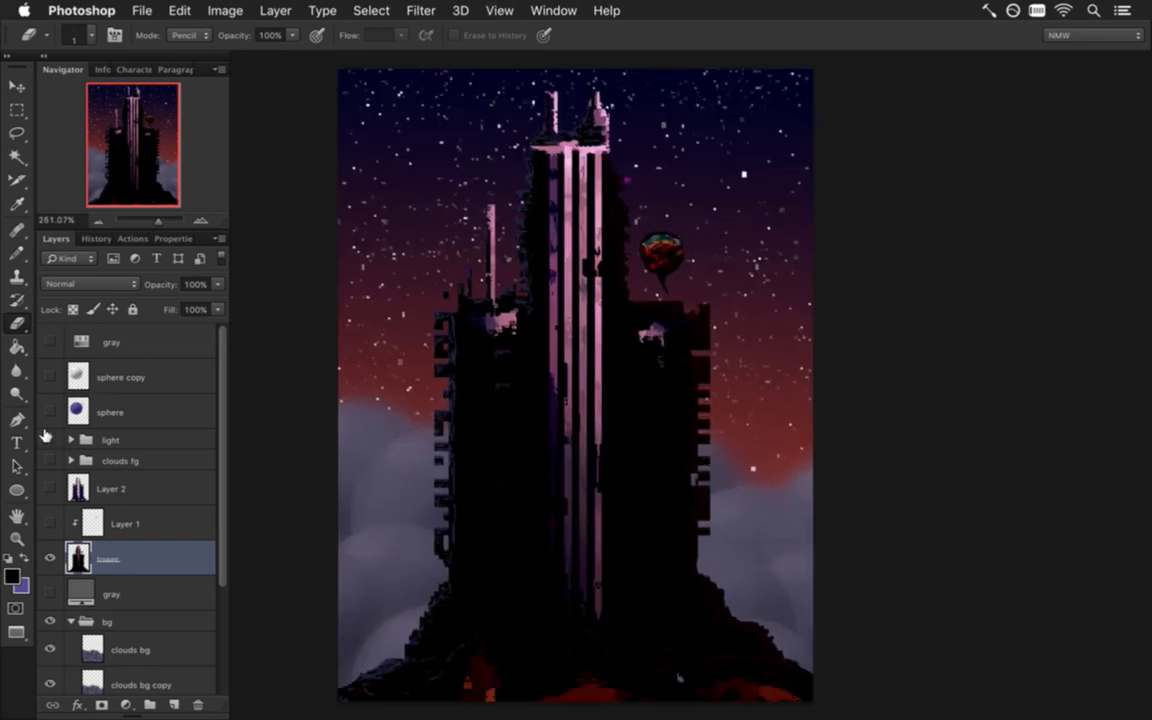
click(50, 460)
click(50, 440)
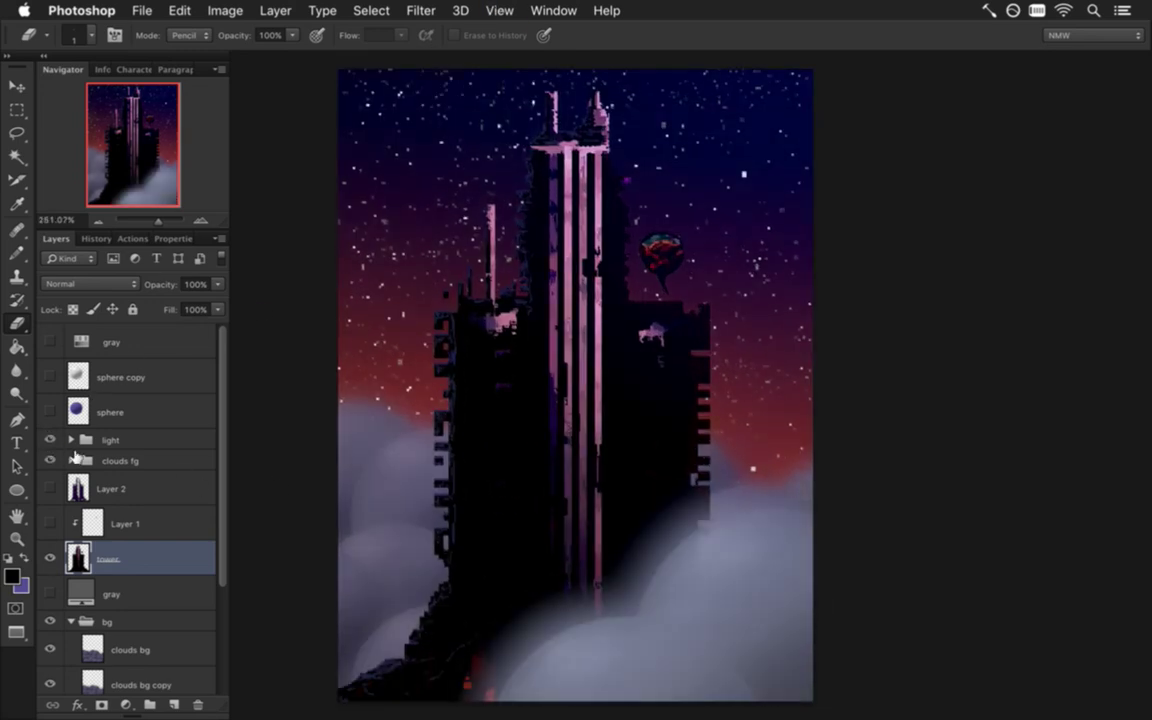
click(51, 439)
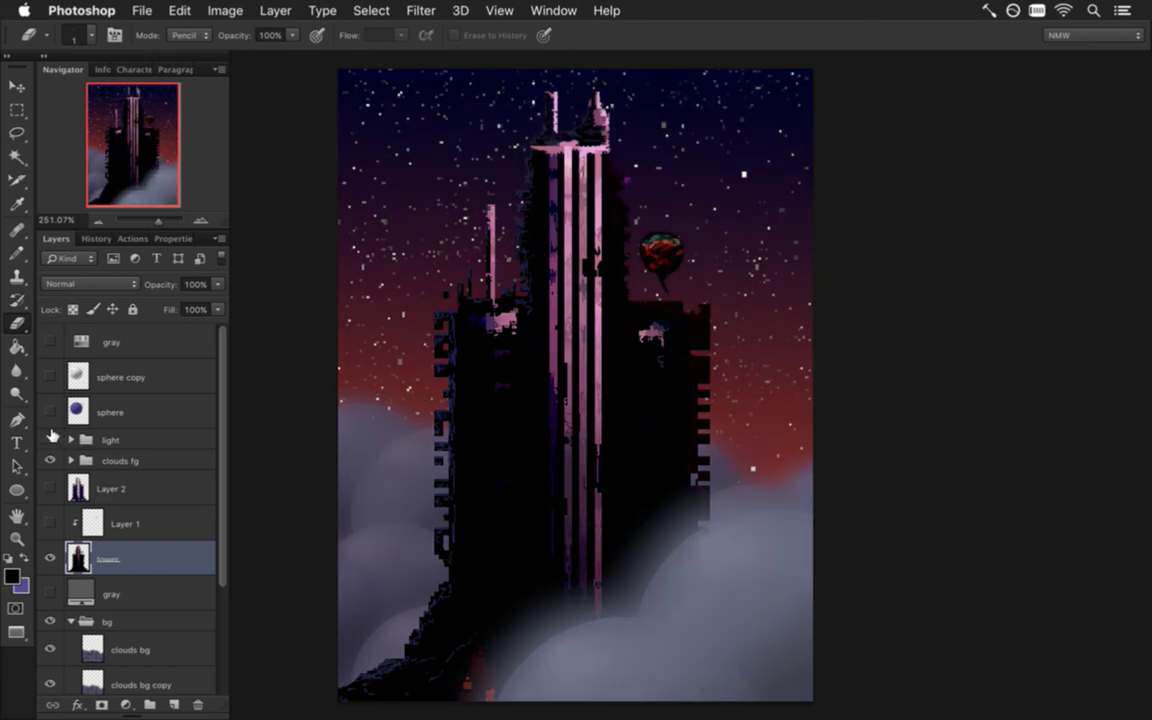
click(48, 439)
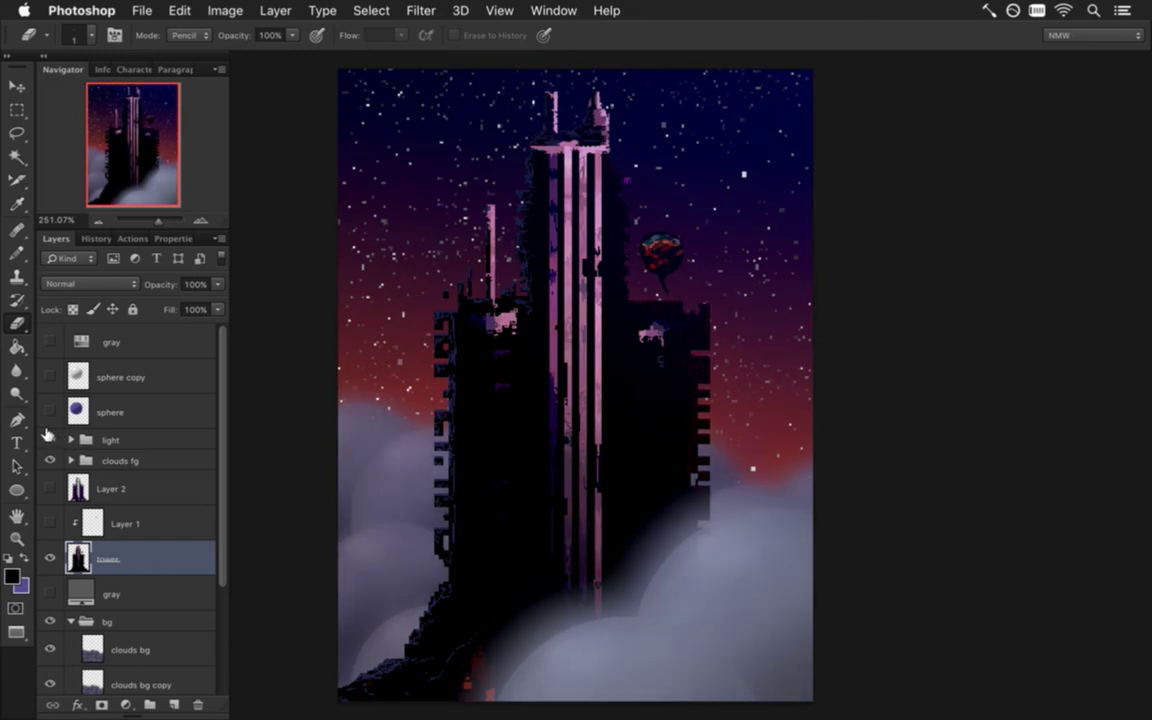
click(48, 439)
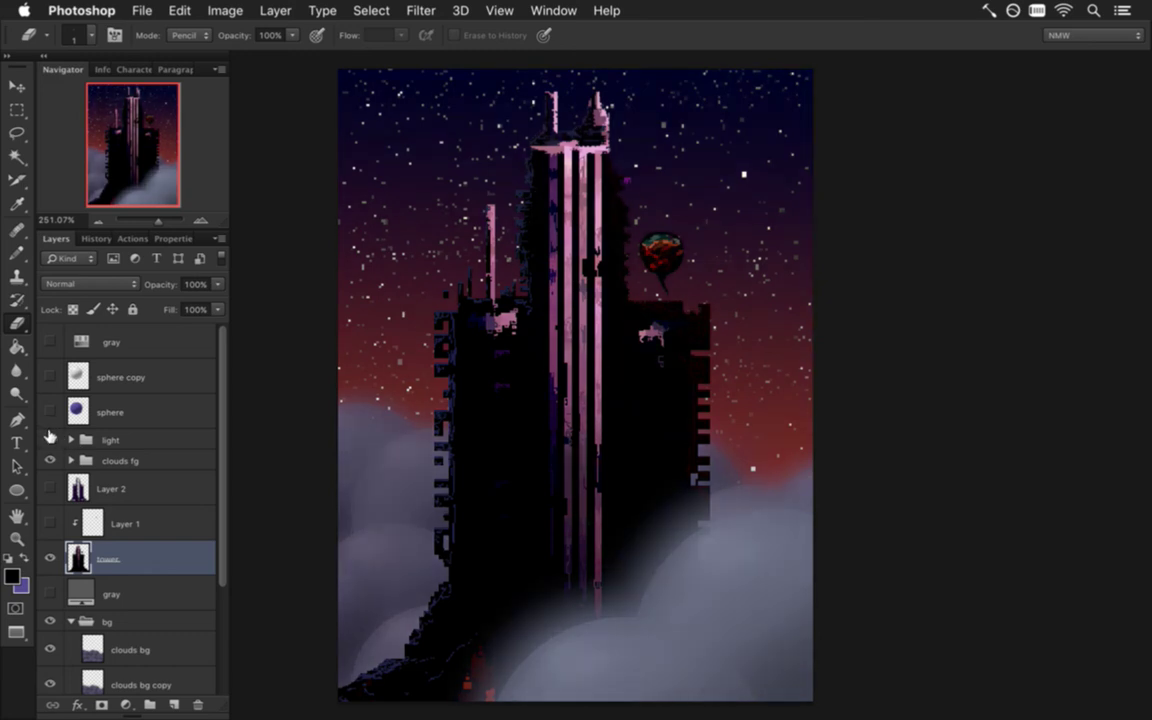
click(48, 439)
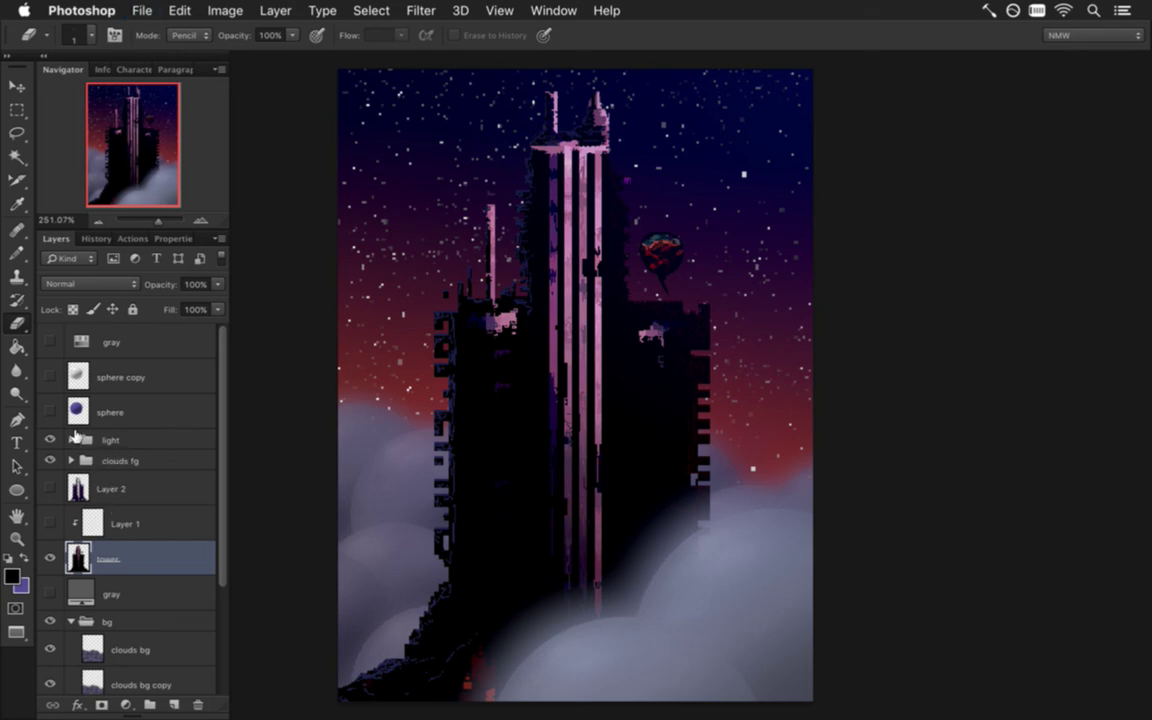
- Expand the light group and compare the scene with the Levels 2 adjustment hidden and shown
click(71, 440)
click(127, 472)
click(125, 500)
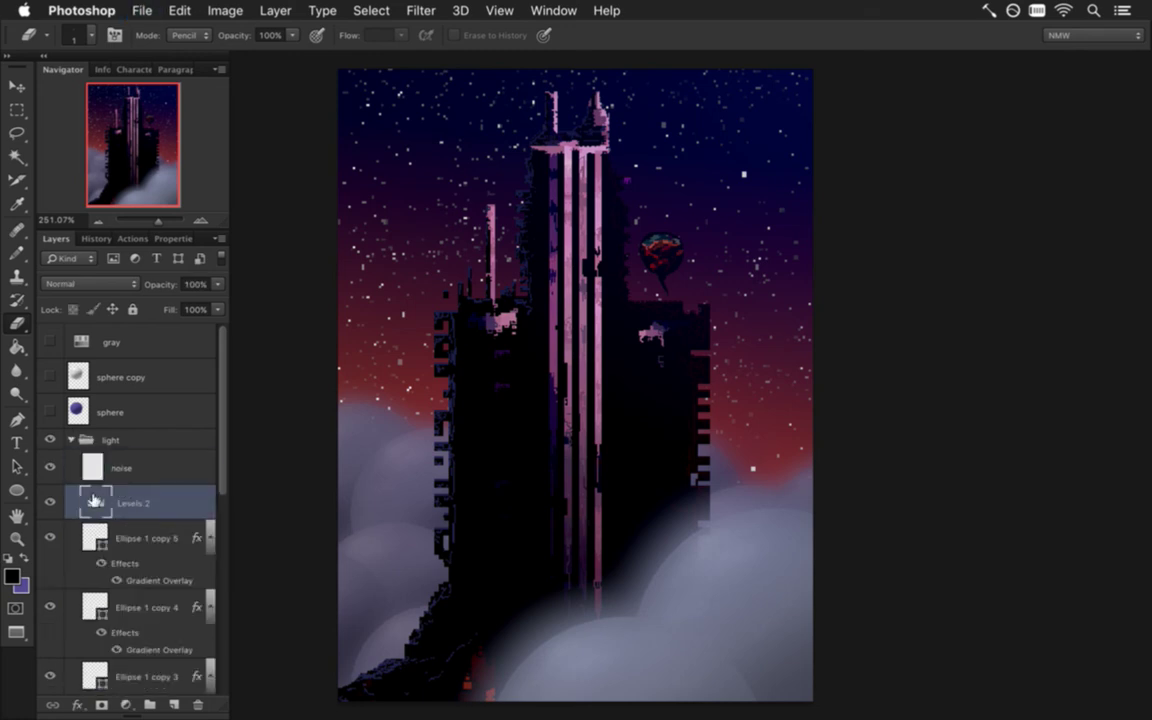
click(50, 501)
click(50, 501)
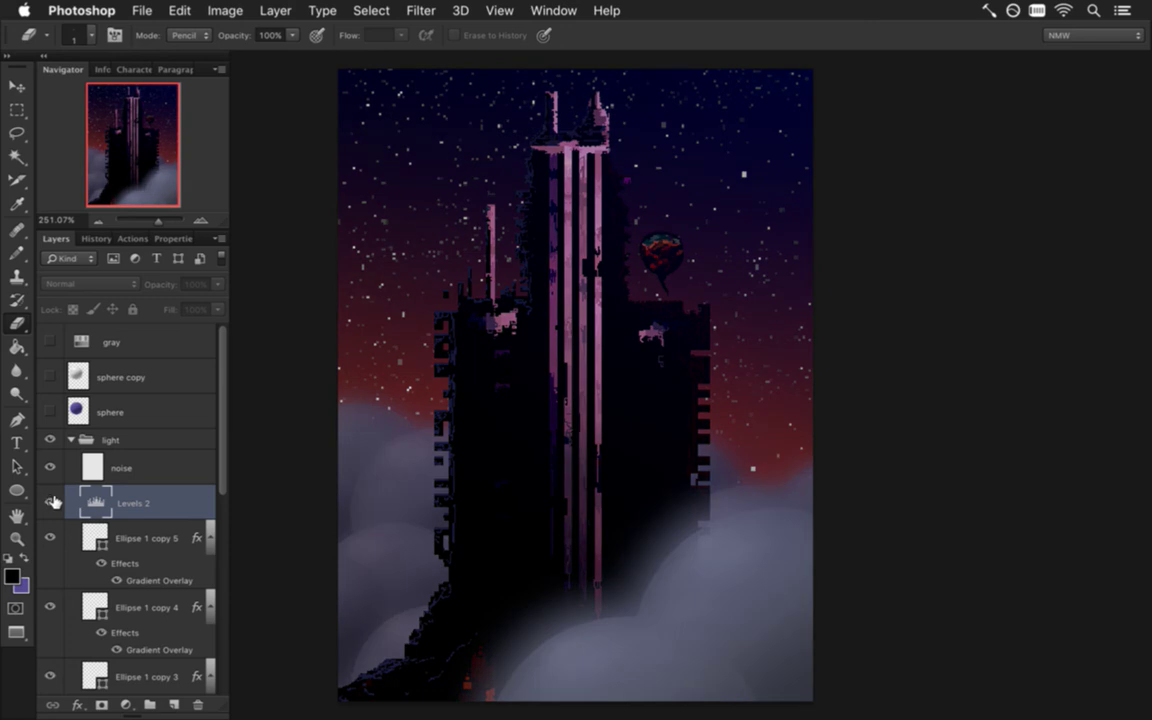
click(50, 500)
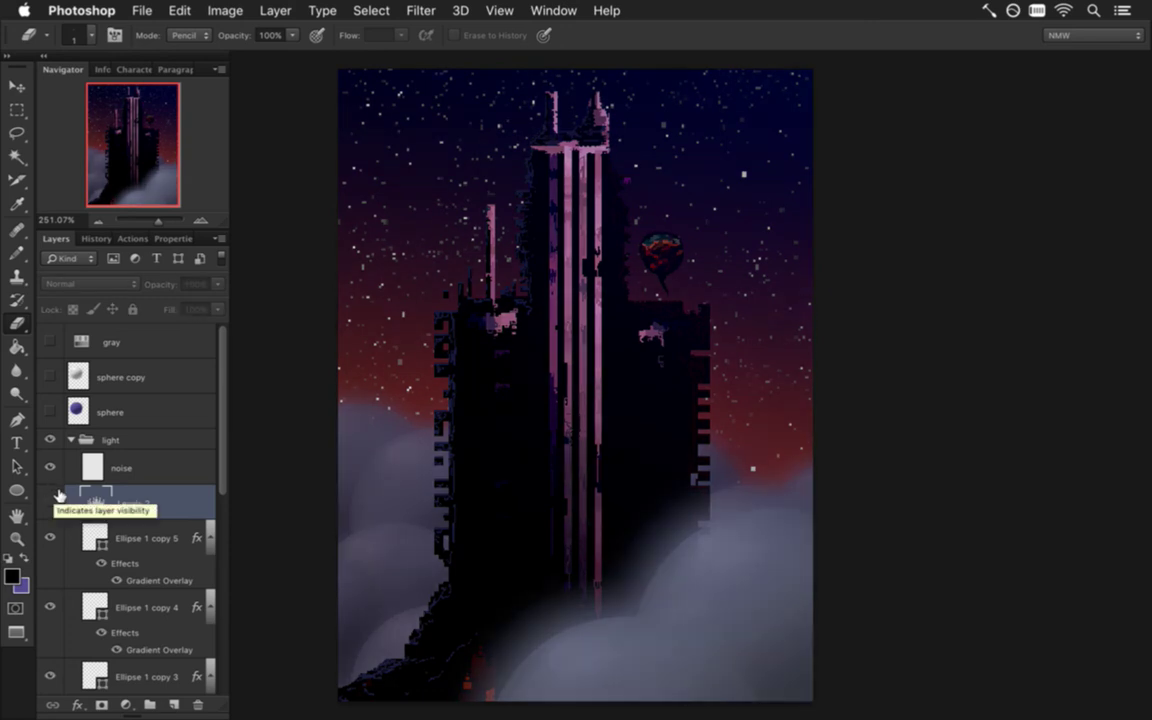
click(52, 494)
- Raise the black input level of the Levels 2 adjustment to about 18
double_click(97, 495)
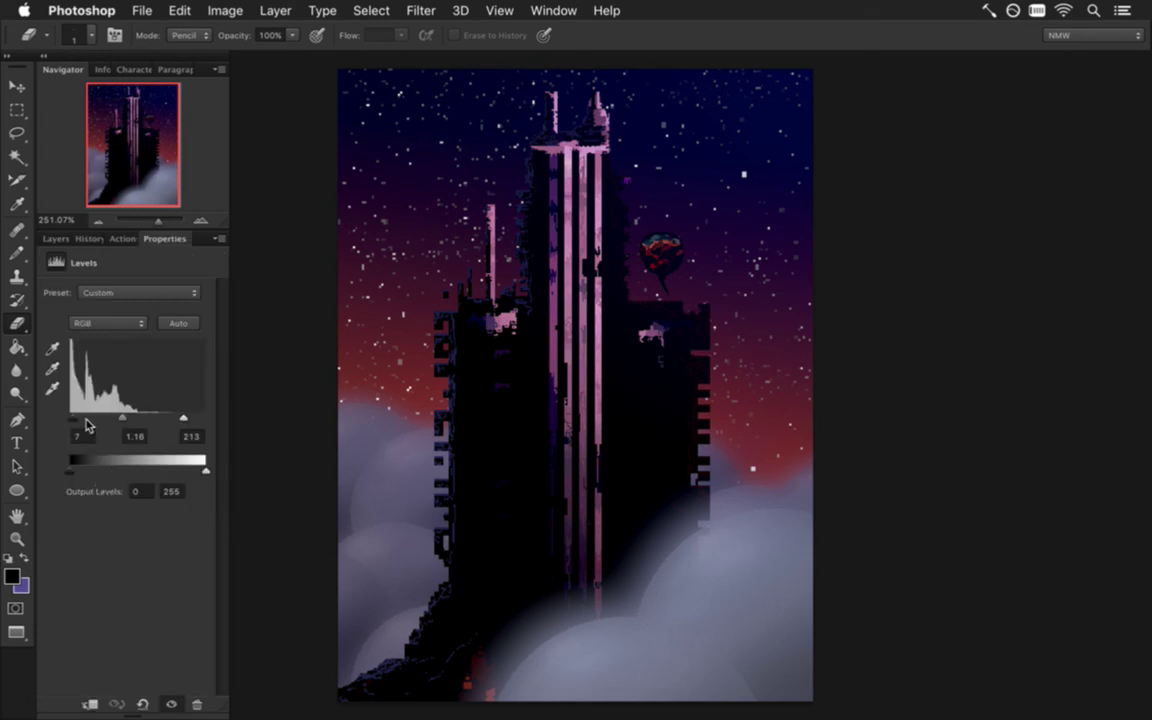
drag(72, 420, 80, 420)
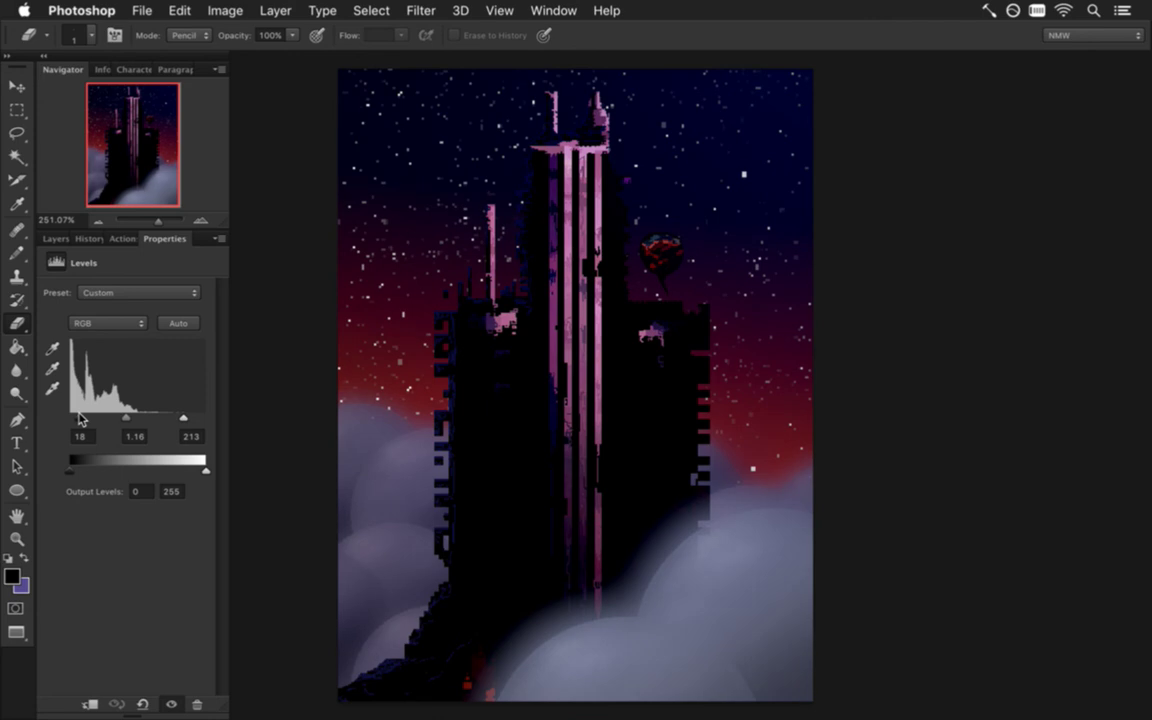
drag(80, 420, 79, 420)
click(56, 238)
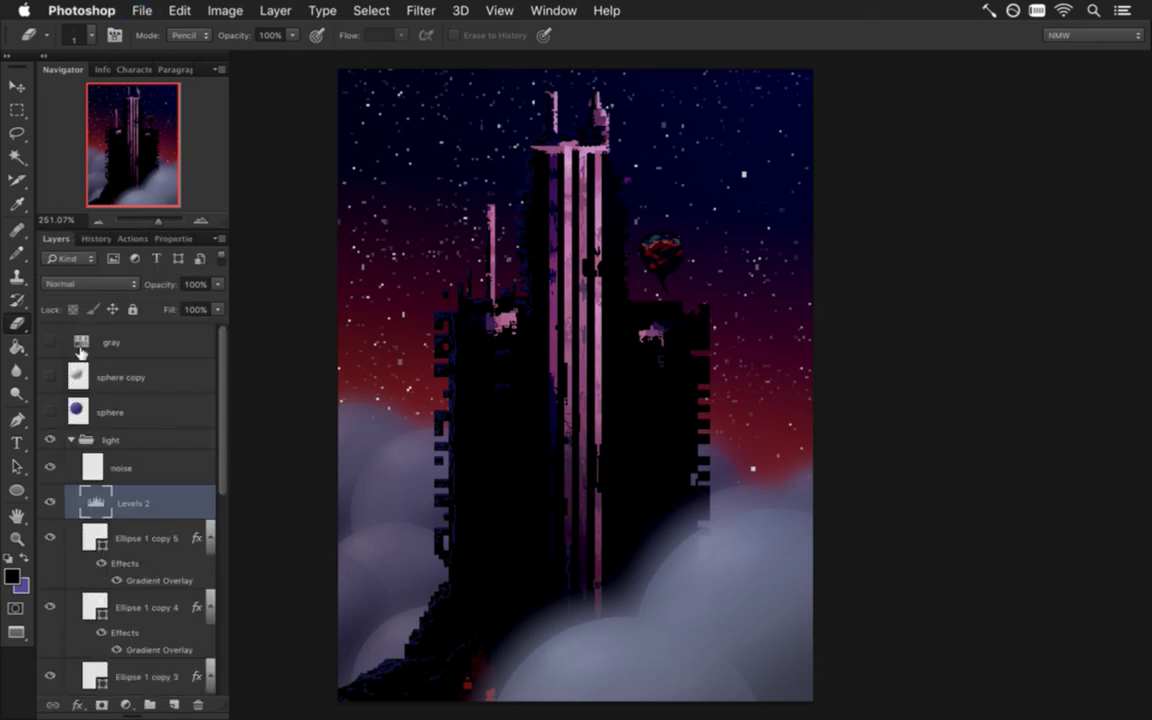
- Compare the scene with the light group hidden and shown, then leave the group visible and collapse it
click(50, 439)
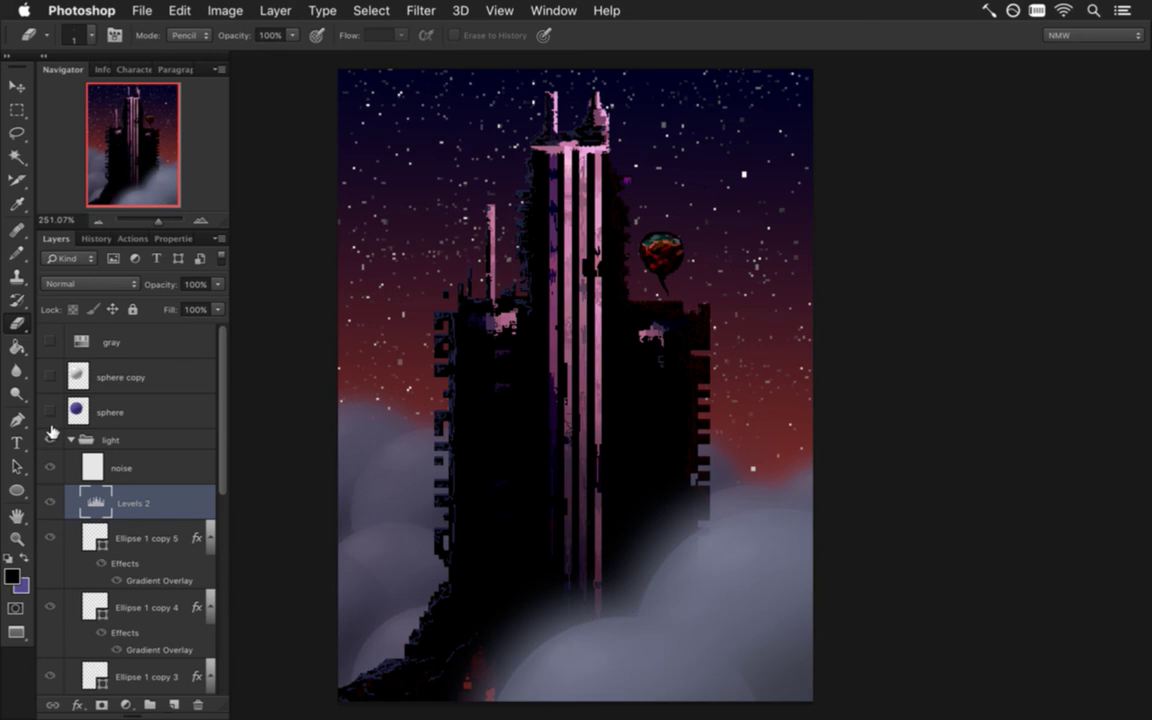
click(51, 437)
click(51, 436)
click(51, 435)
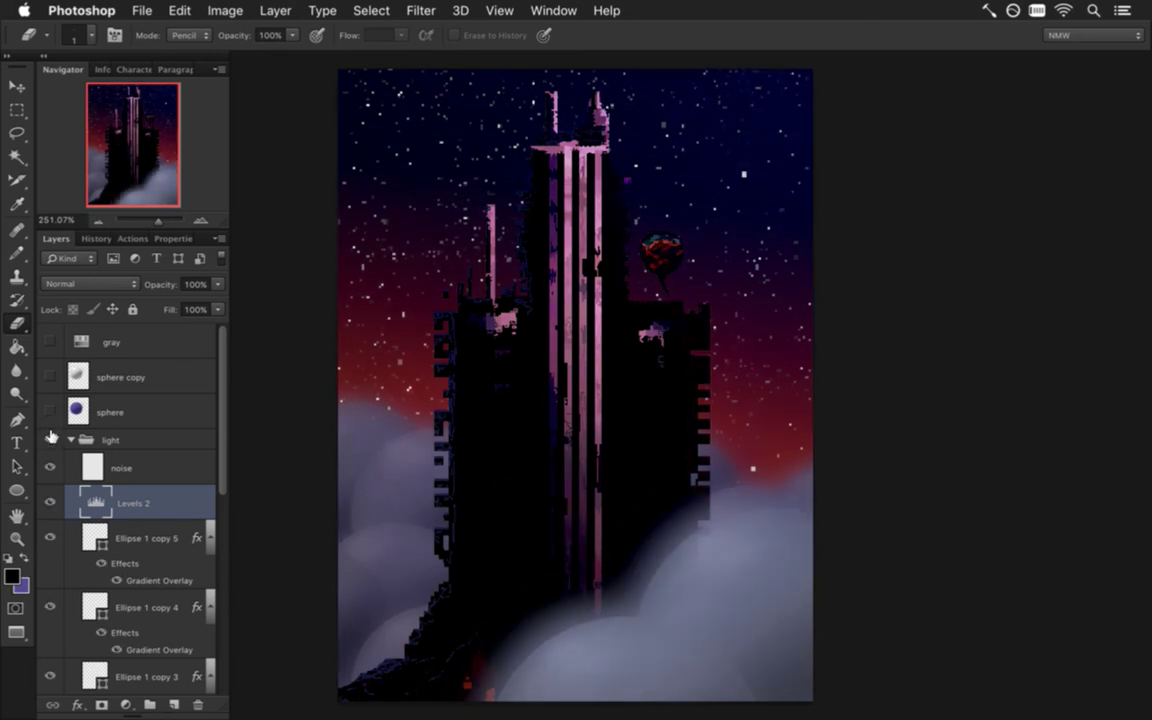
click(52, 433)
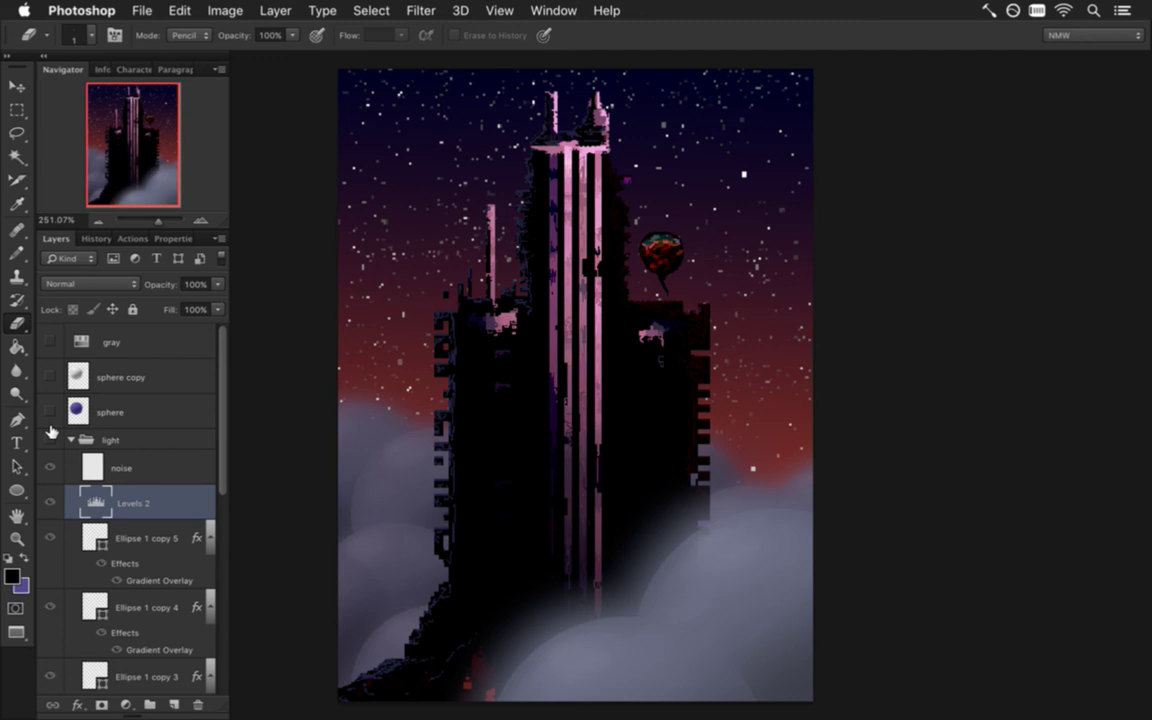
click(51, 434)
click(50, 434)
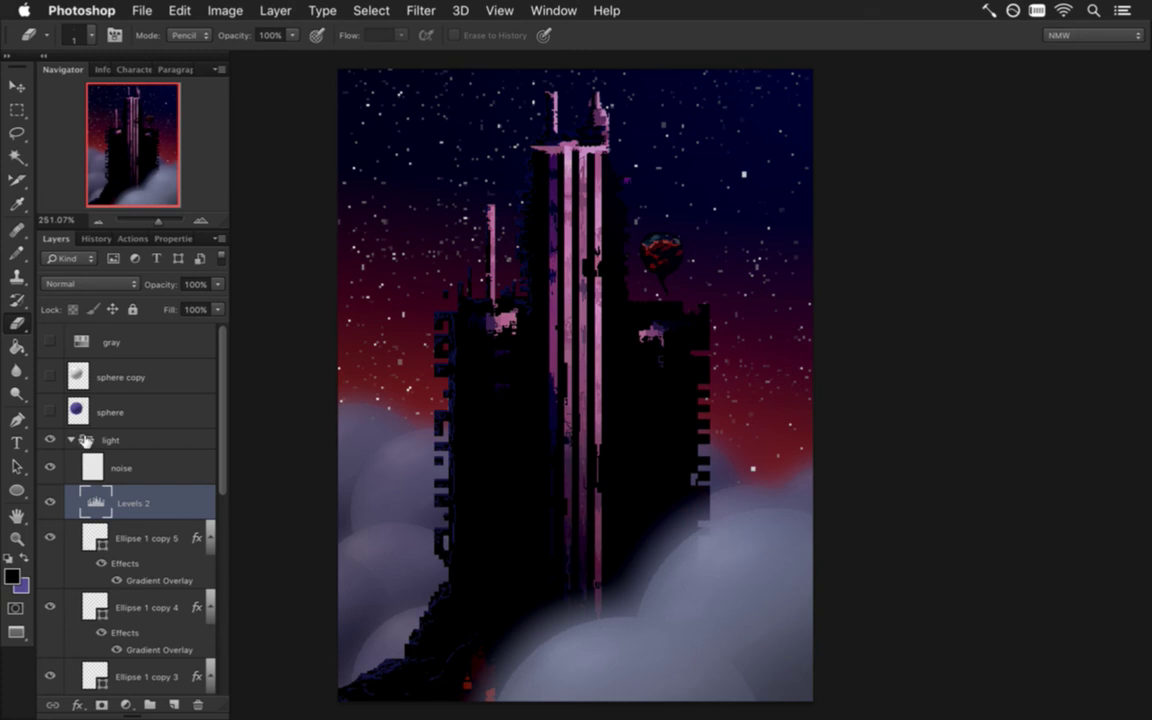
click(71, 440)
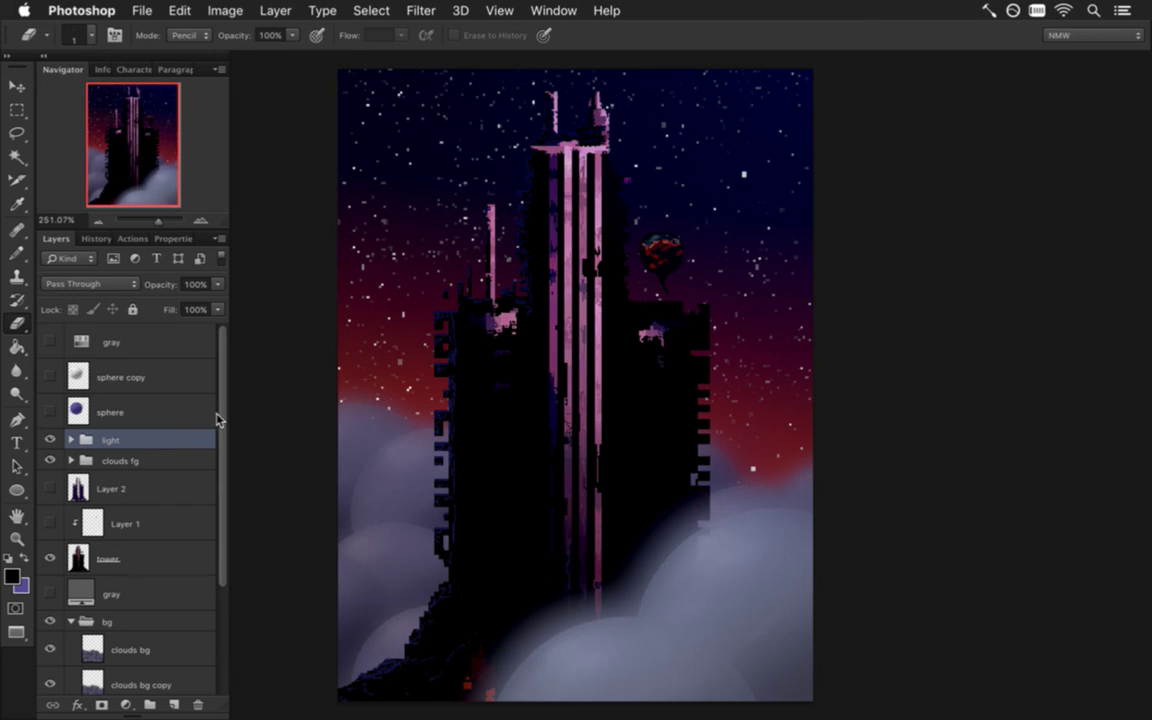
- Bring SceneTowerPreview.psd to the front and close it
click(552, 11)
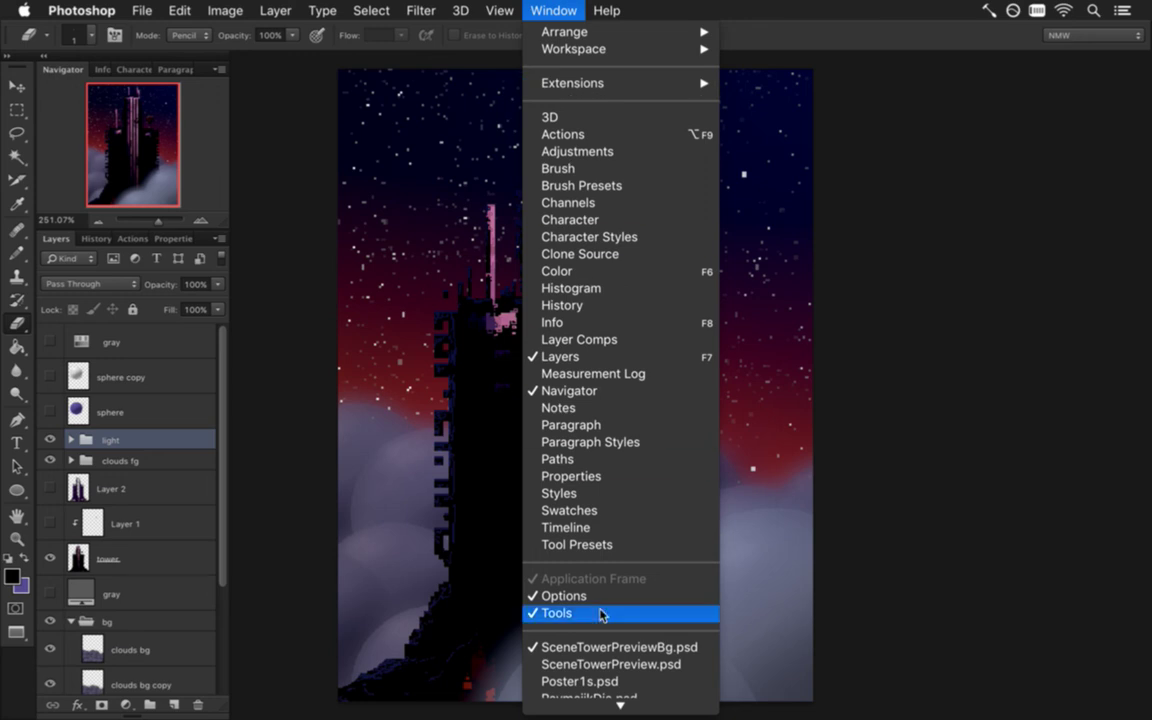
scroll(610, 620, down, 1)
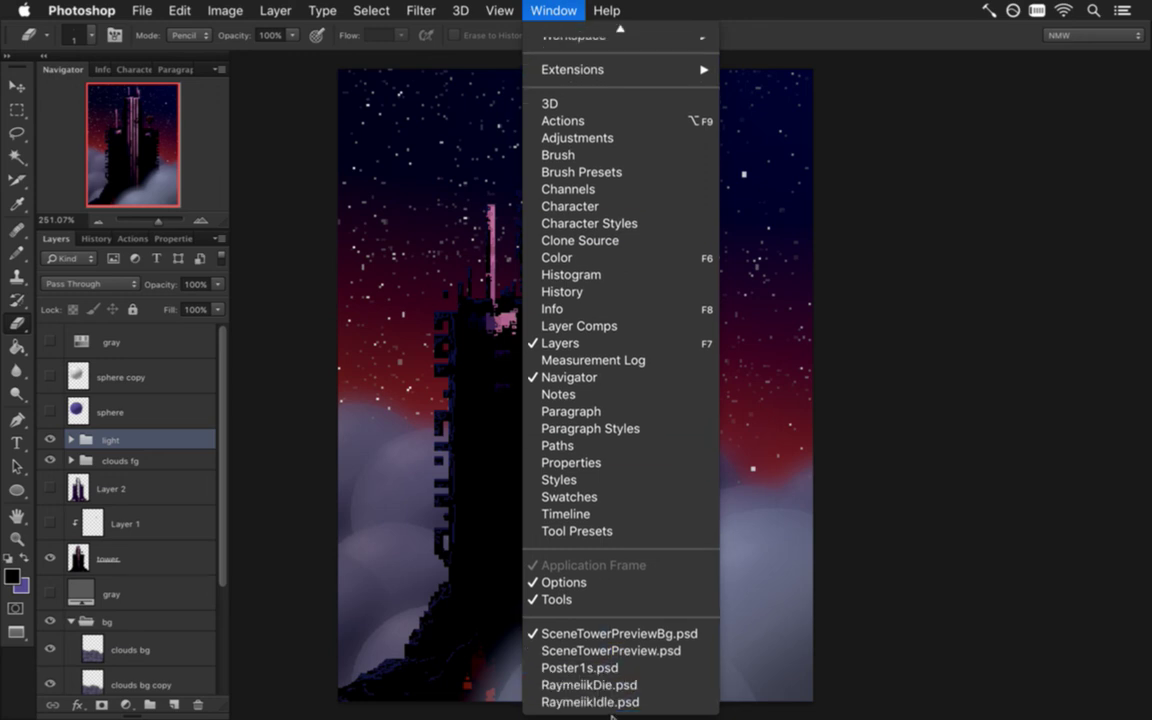
click(629, 651)
key(super+w)
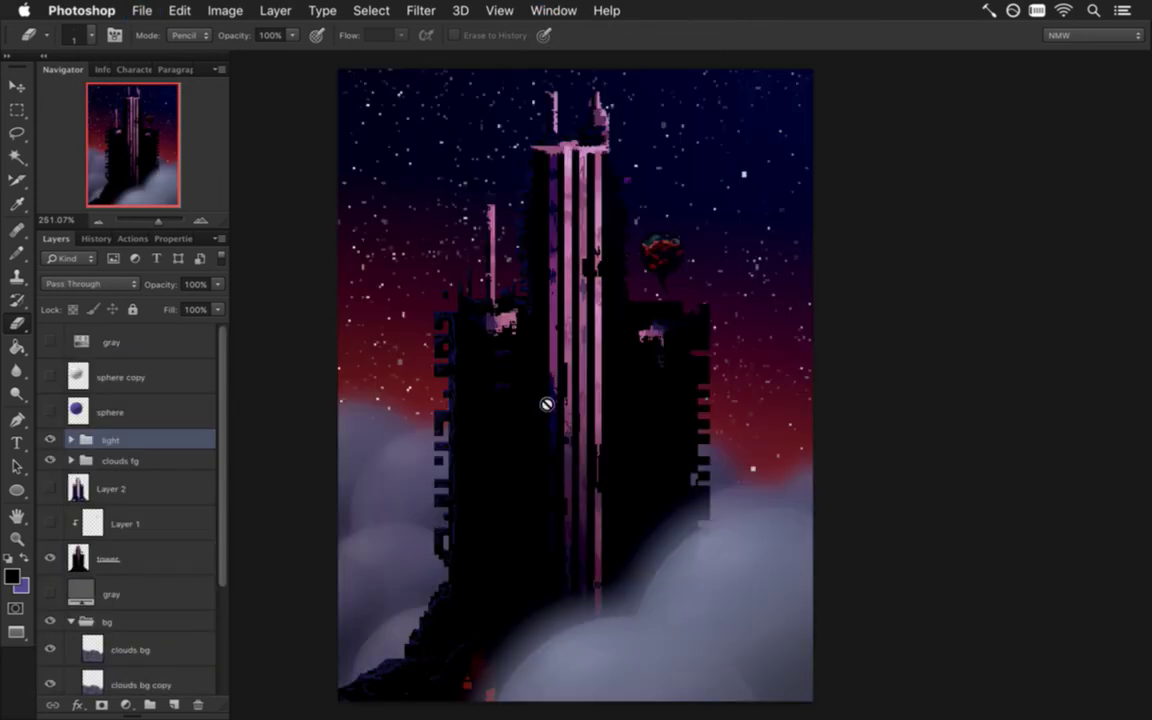
- Close the other open documents one by one, keeping only SceneTowerPreviewBg.psd open
click(552, 11)
click(588, 645)
key(super+w)
click(525, 267)
click(553, 10)
click(589, 663)
key(super+w)
click(553, 10)
click(576, 663)
key(super+w)
click(514, 274)
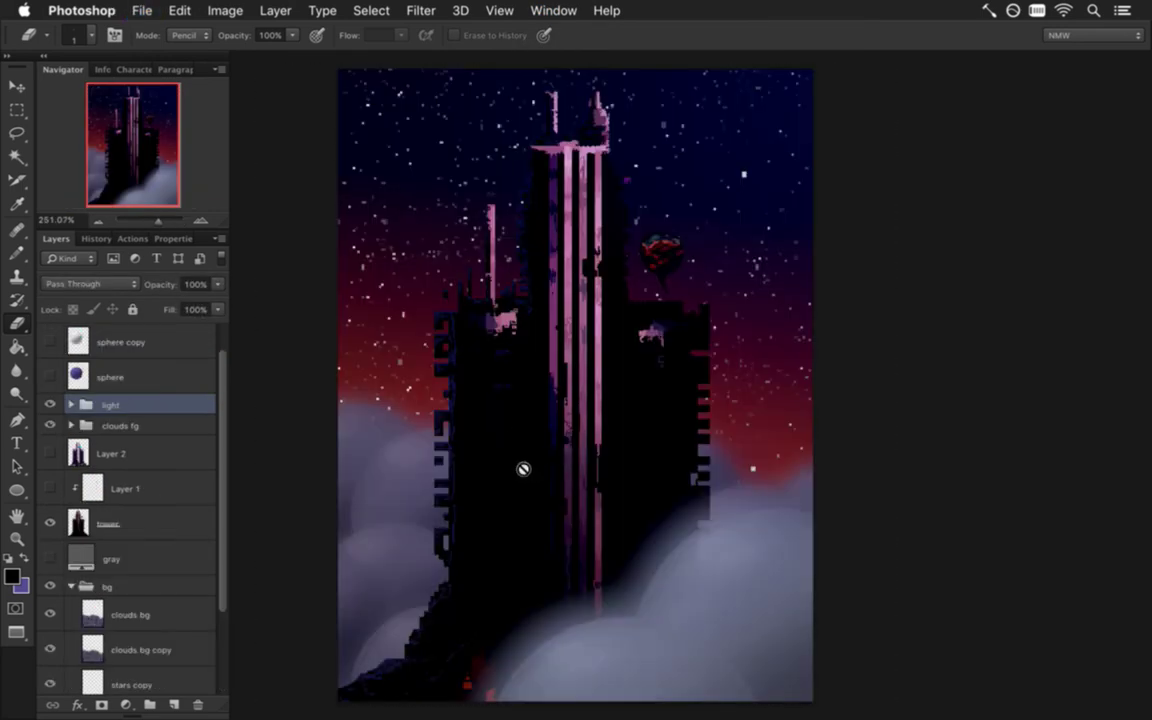
- Switch to iTerm2, commit the modified SceneTowerPreviewBg.psd with "." as the commit message, and return to Photoshop
key(super+Tab)
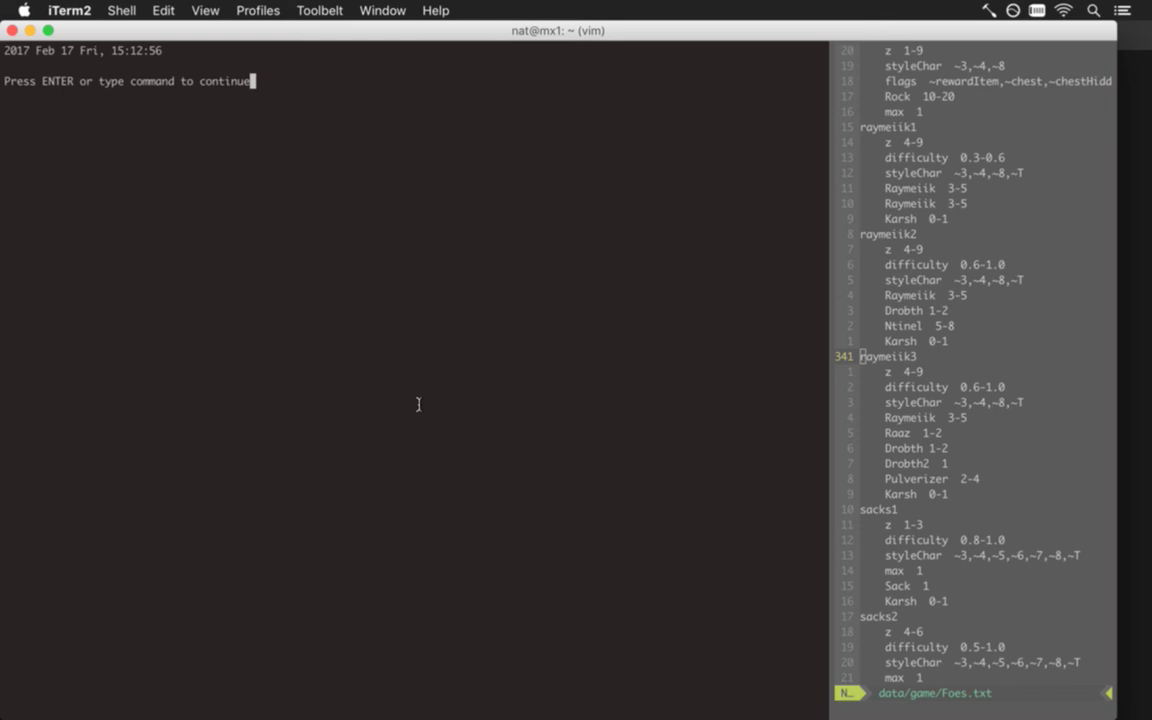
key(Return)
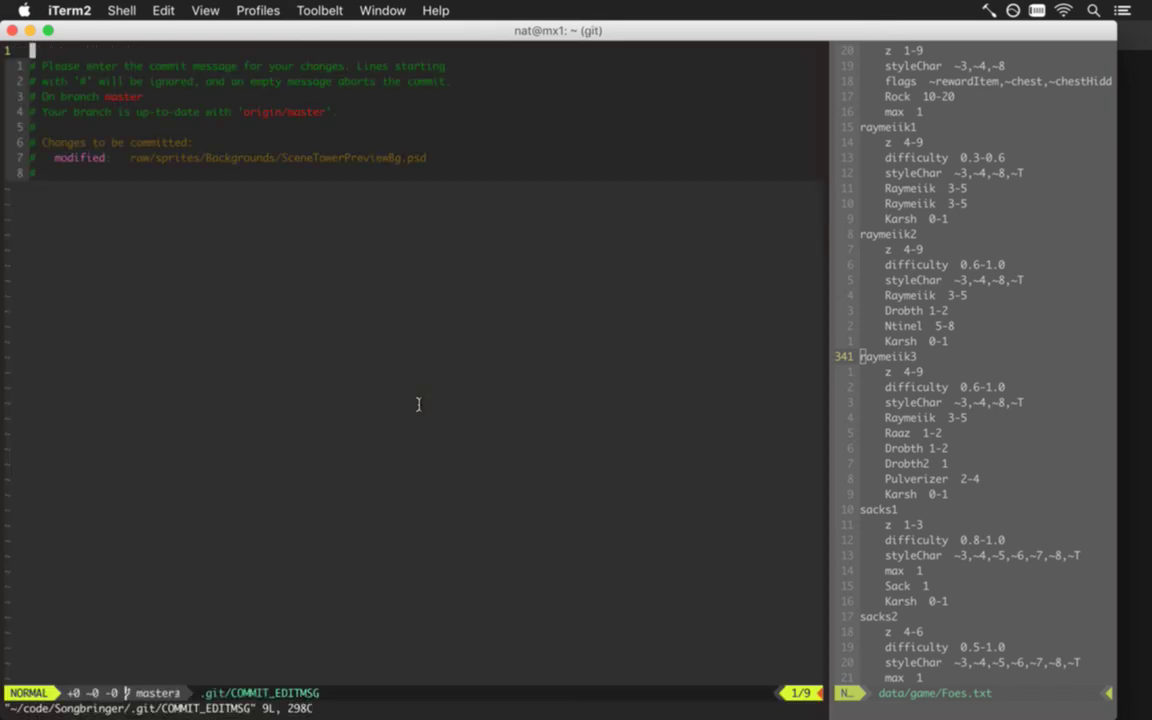
text(i.)
key(Escape)
text(:wq)
key(Return)
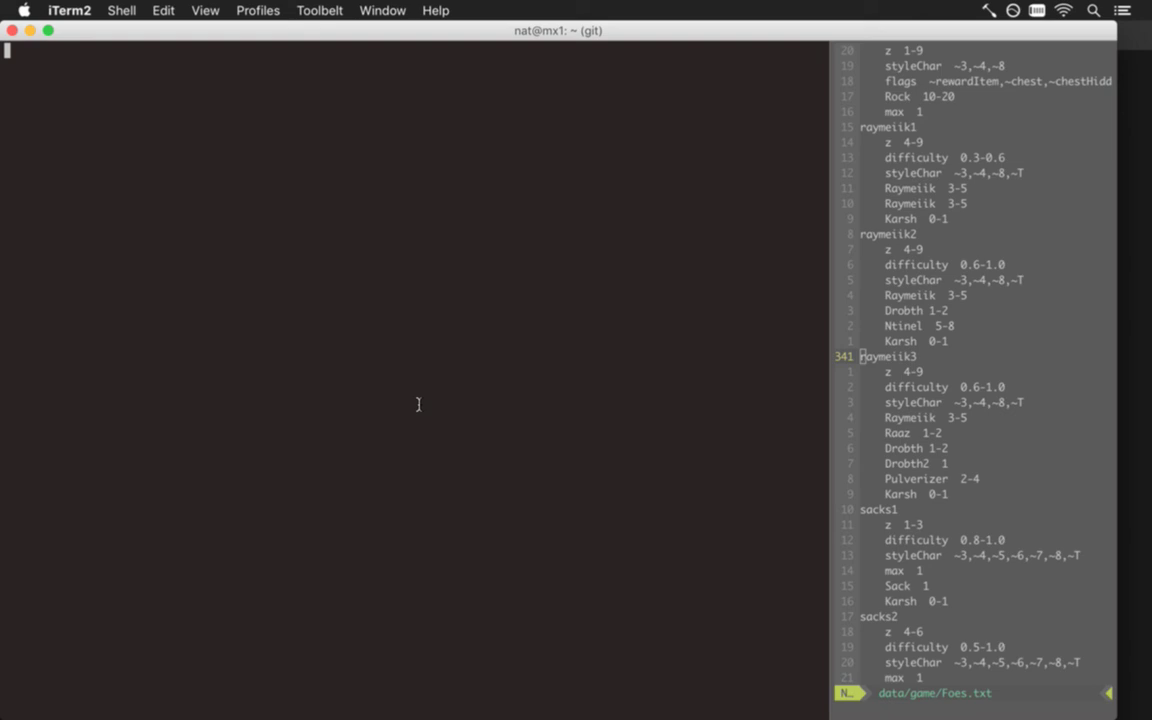
key(super+Tab)
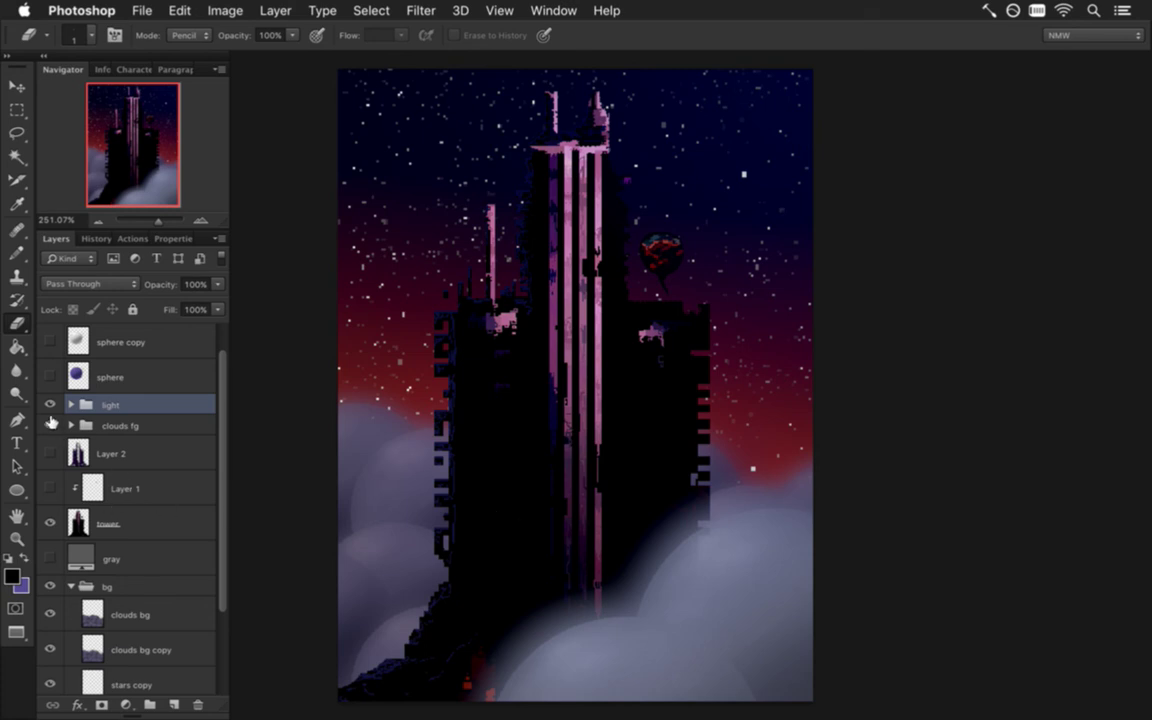
- Compare the scene with the clouds fg group hidden and shown, and set that group's opacity to 92%
click(50, 425)
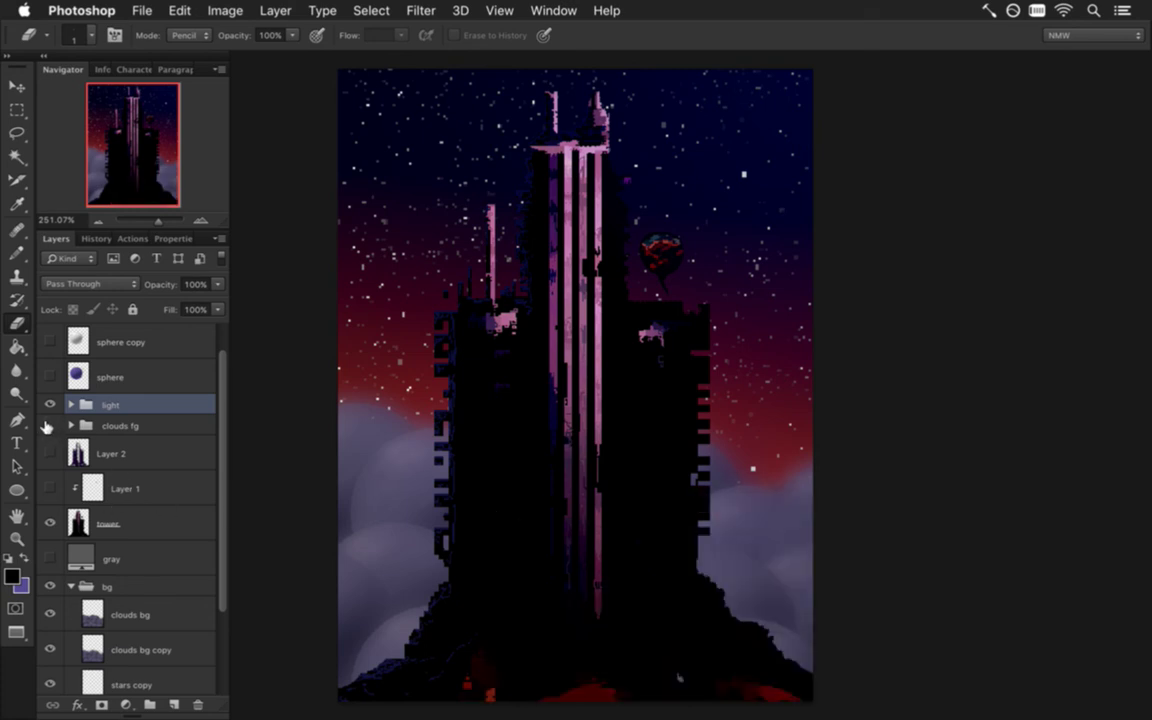
click(50, 425)
click(110, 425)
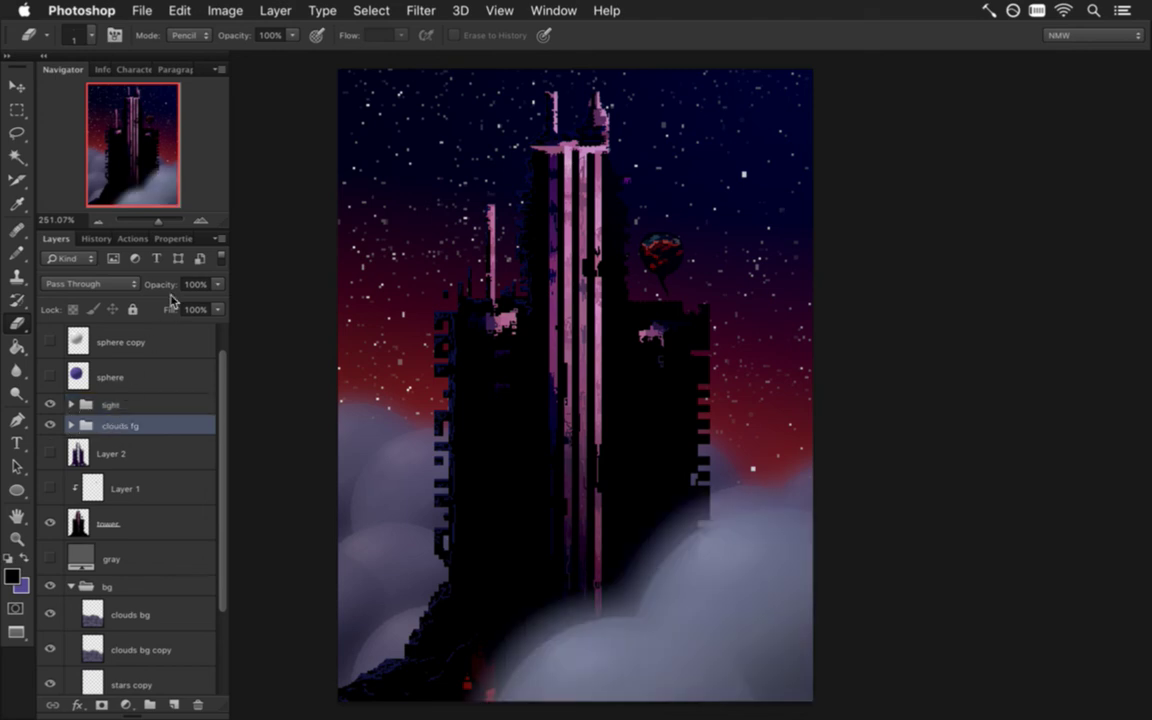
click(217, 285)
mouse_move(213, 305)
mouse_down()
mouse_move(201, 302)
mouse_move(212, 301)
mouse_up()
- Create a layer group named "clouds bg" above the clouds bg layer inside the bg group
drag(224, 535, 224, 581)
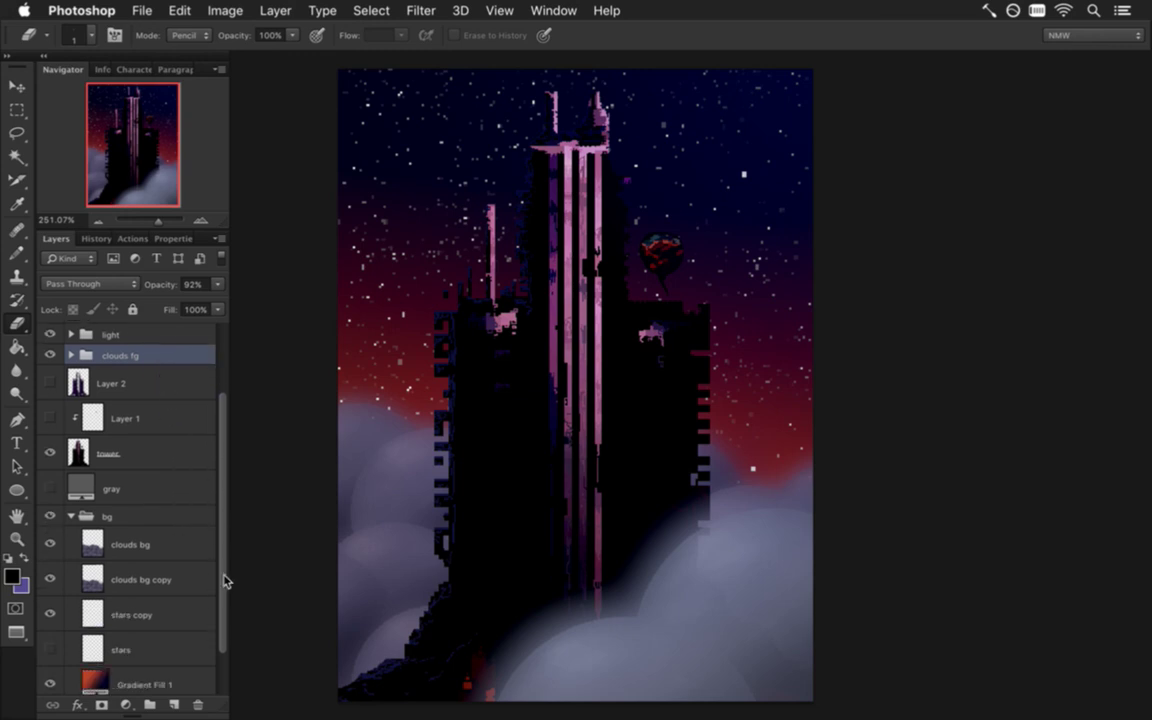
click(168, 538)
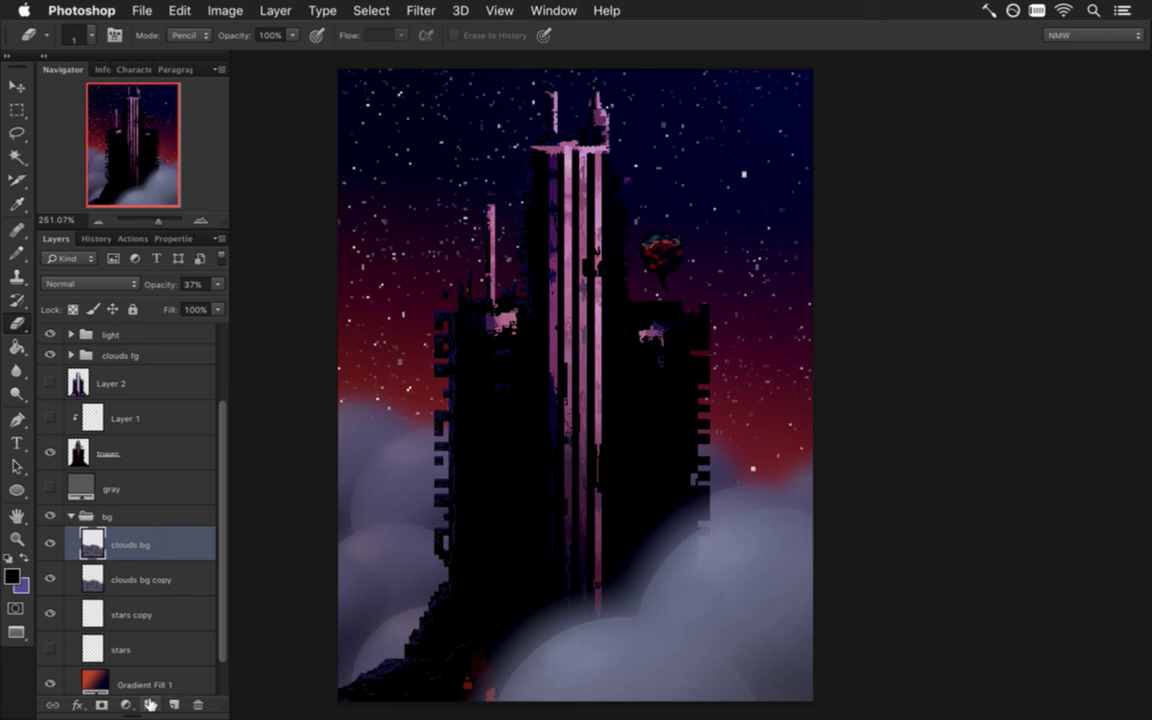
key(ctrl+g)
double_click(133, 537)
text(clouds bg)
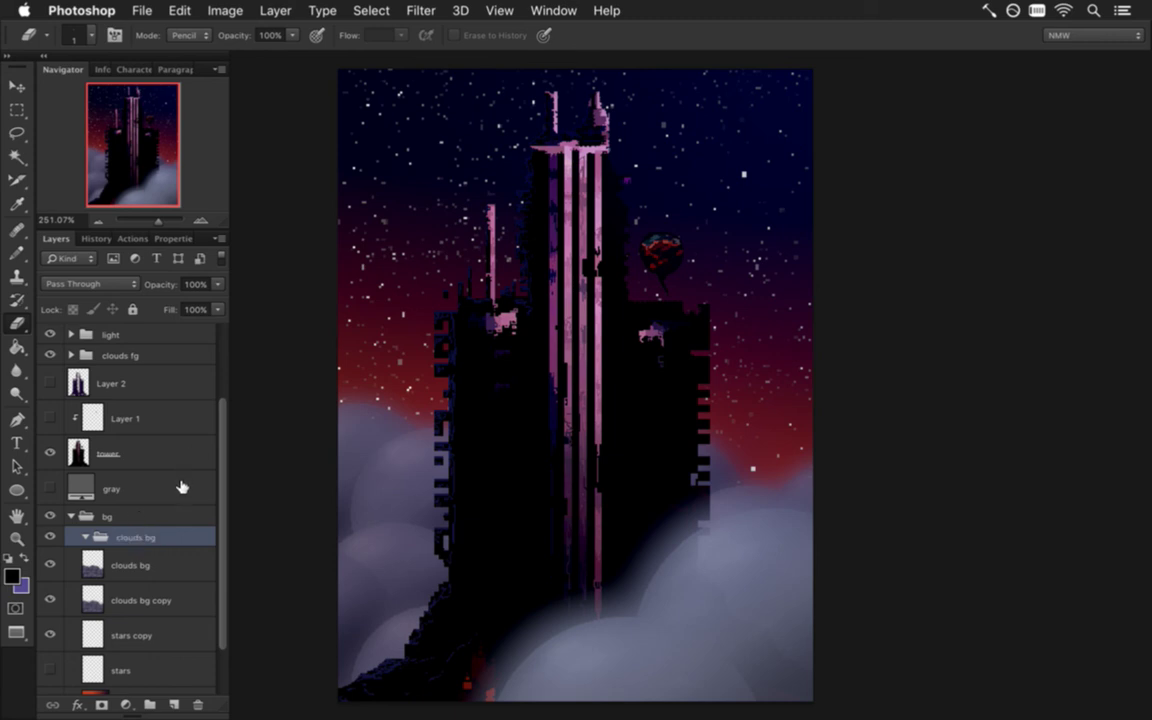
- Put the clouds bg and clouds bg copy layers into the new clouds bg group and place it above the bg group
click(149, 565)
shift+click(153, 590)
drag(152, 555, 98, 503)
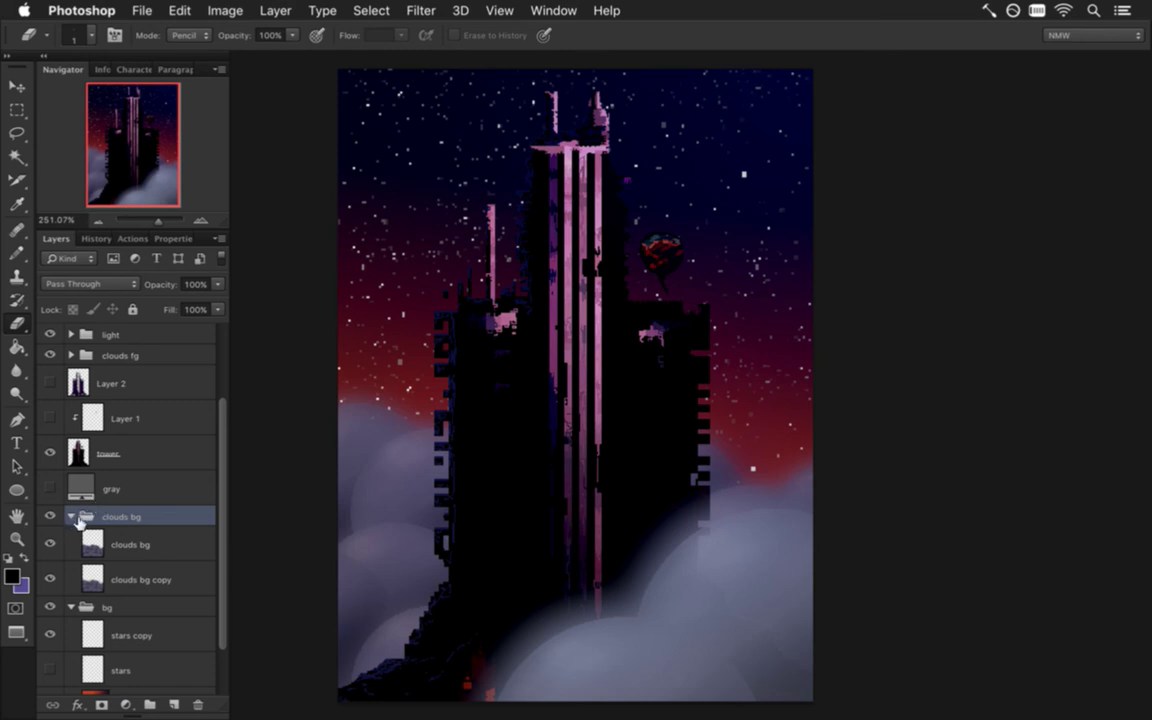
- Set the opacity of the clouds bg group to 86%
click(217, 284)
click(208, 304)
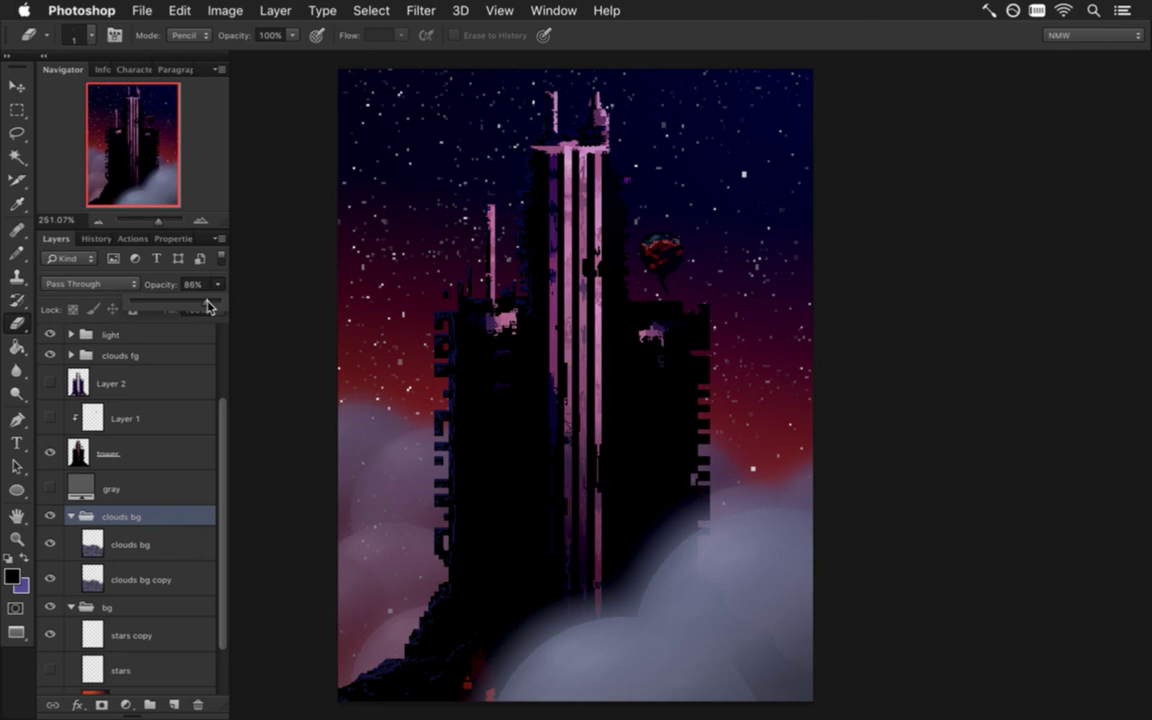
key(Return)
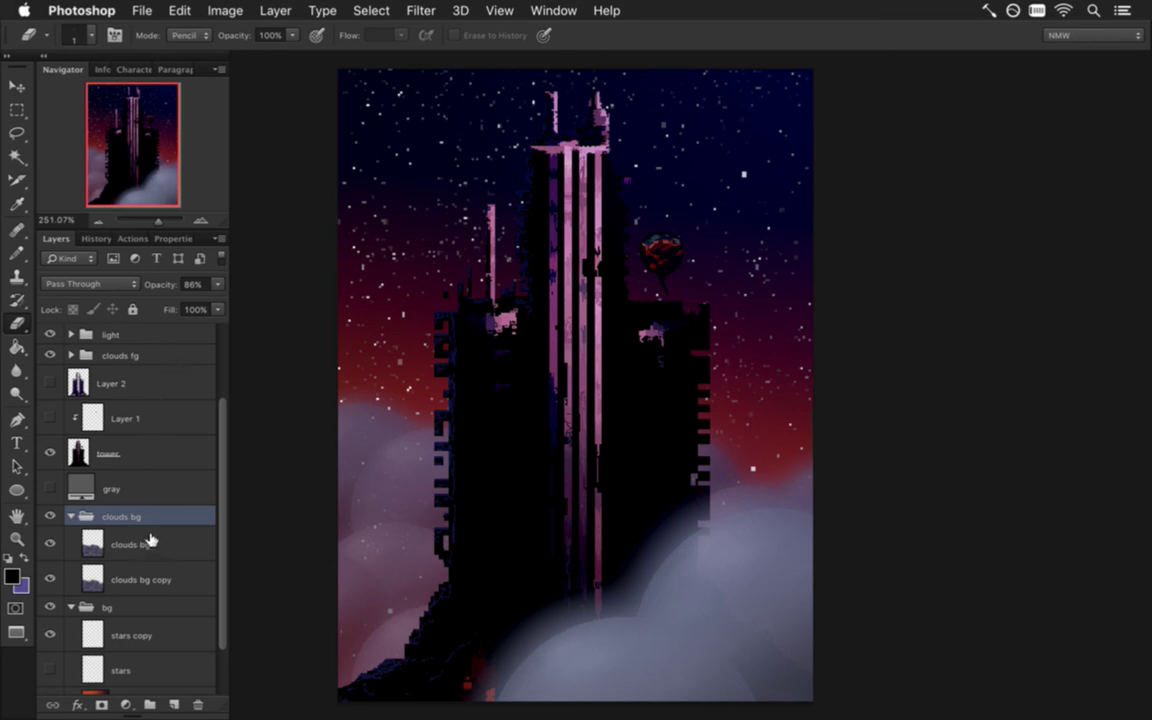
- Duplicate the clouds bg group and flip the duplicate's clouds bg layer horizontally
key(super+j)
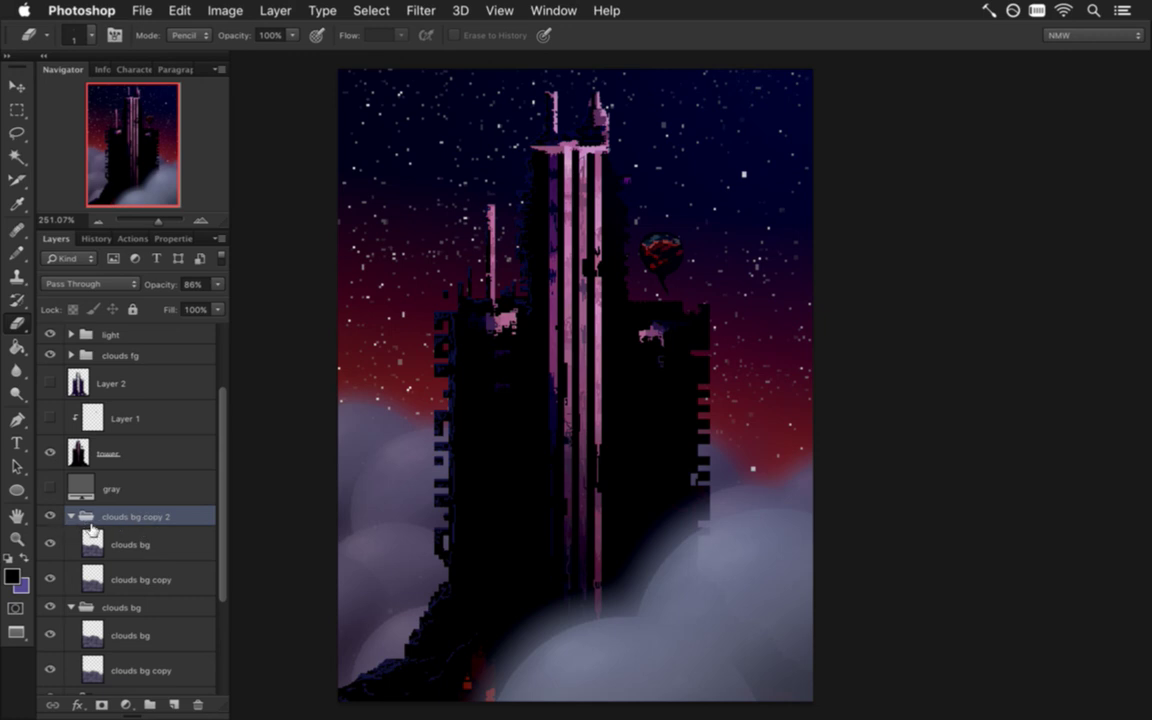
click(110, 544)
key(v)
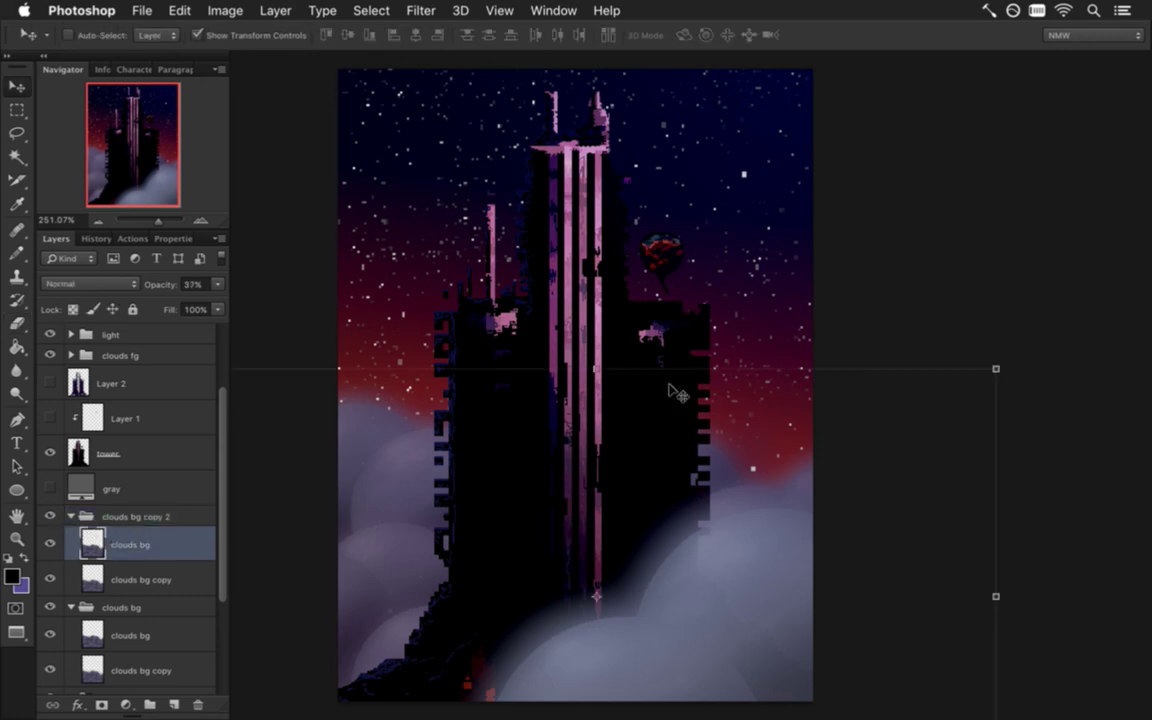
key(super+t)
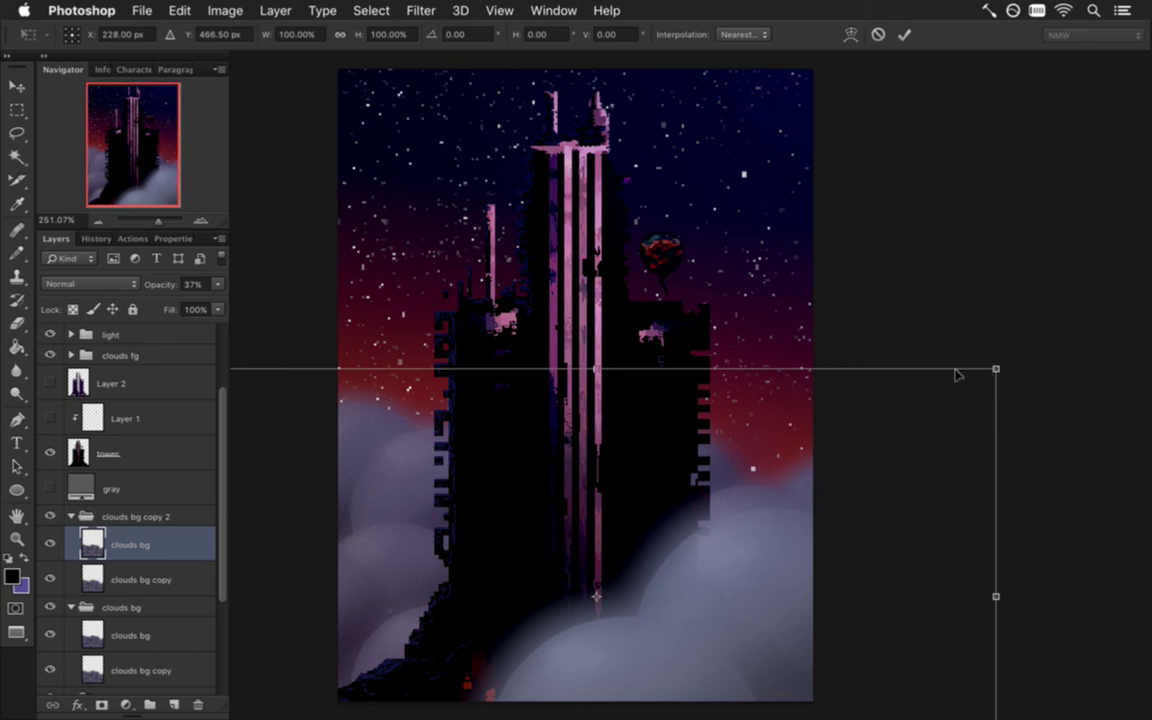
right_click(753, 518)
click(800, 687)
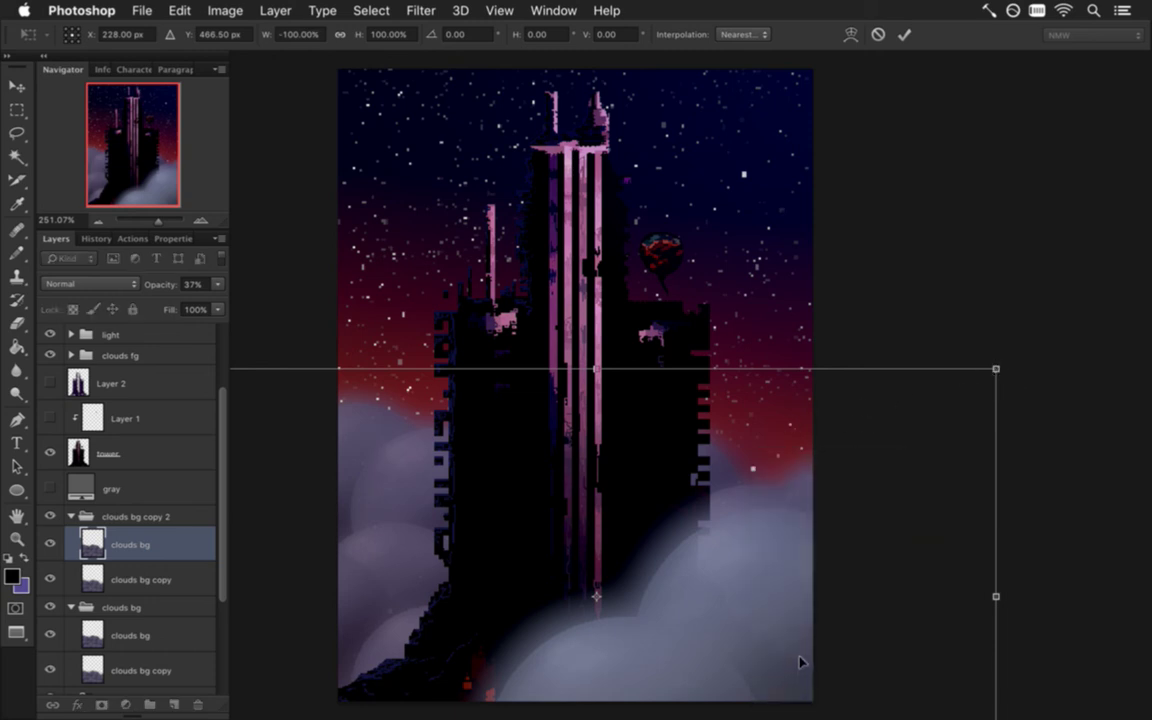
key(Return)
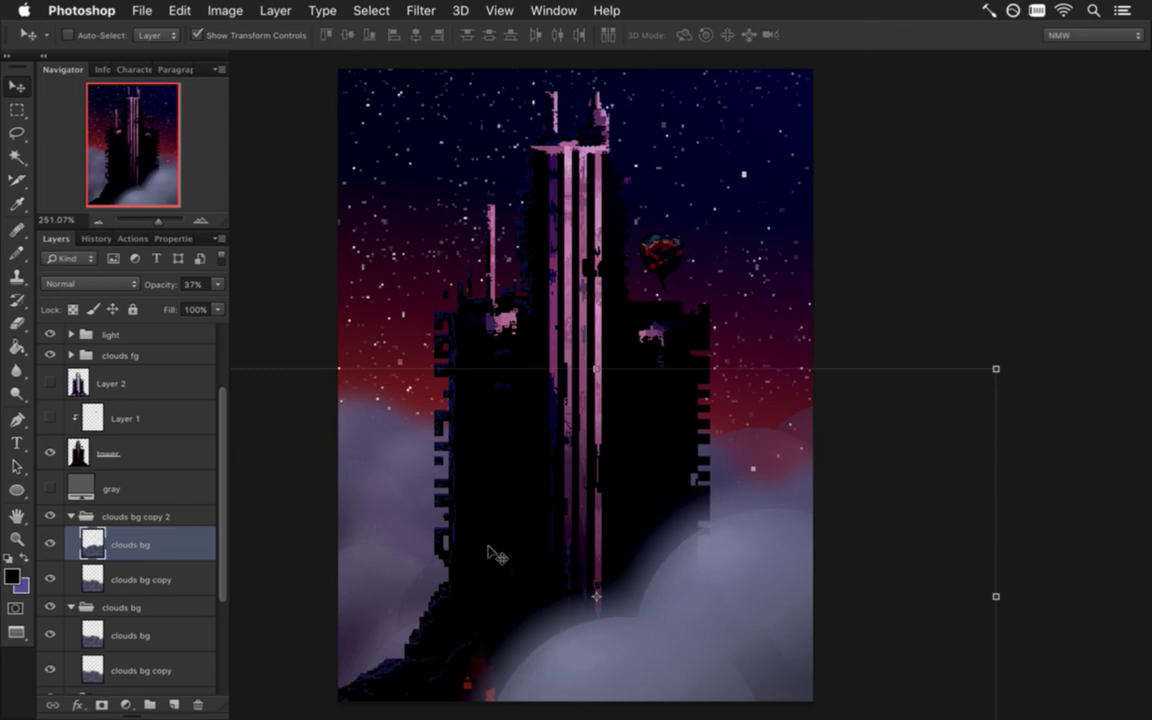
- Flip the clouds bg copy layer horizontally inside the duplicated cloud group
click(93, 577)
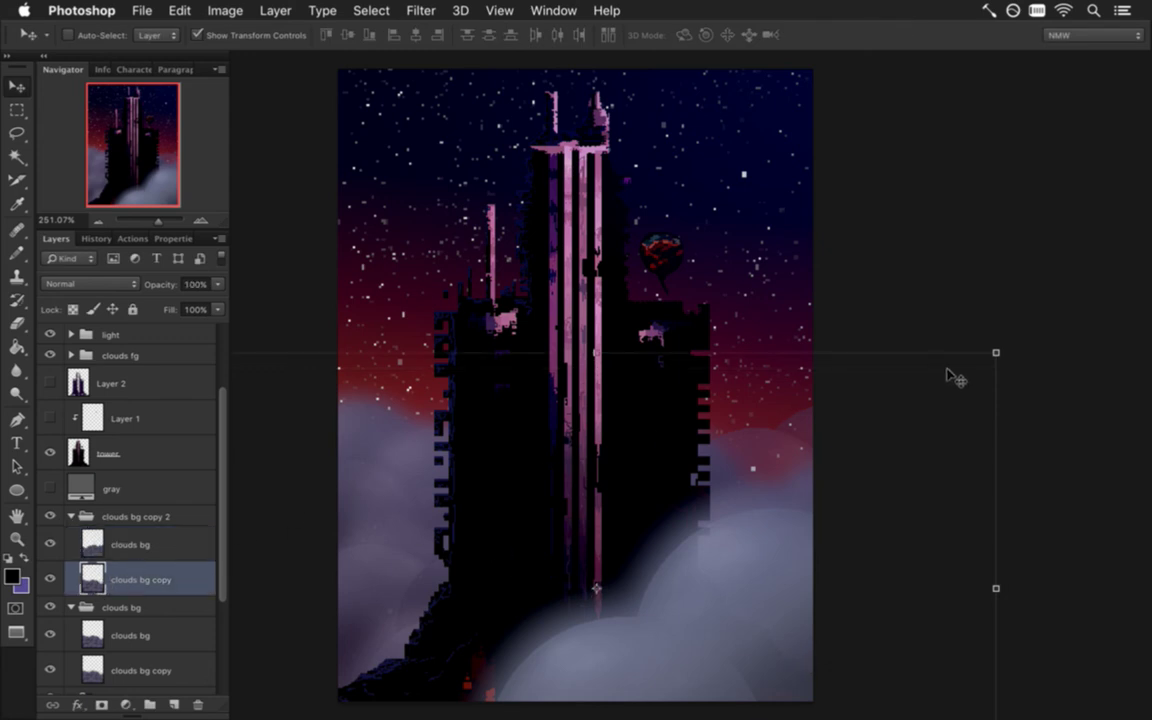
key(ctrl+t)
right_click(740, 447)
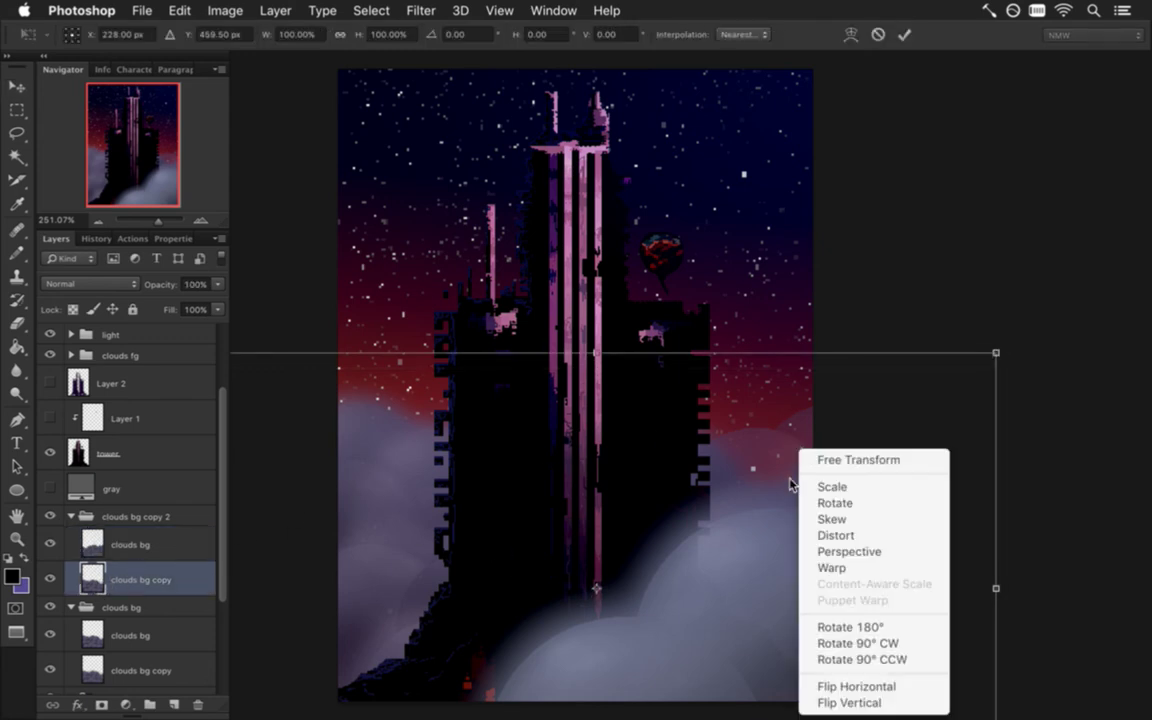
click(838, 686)
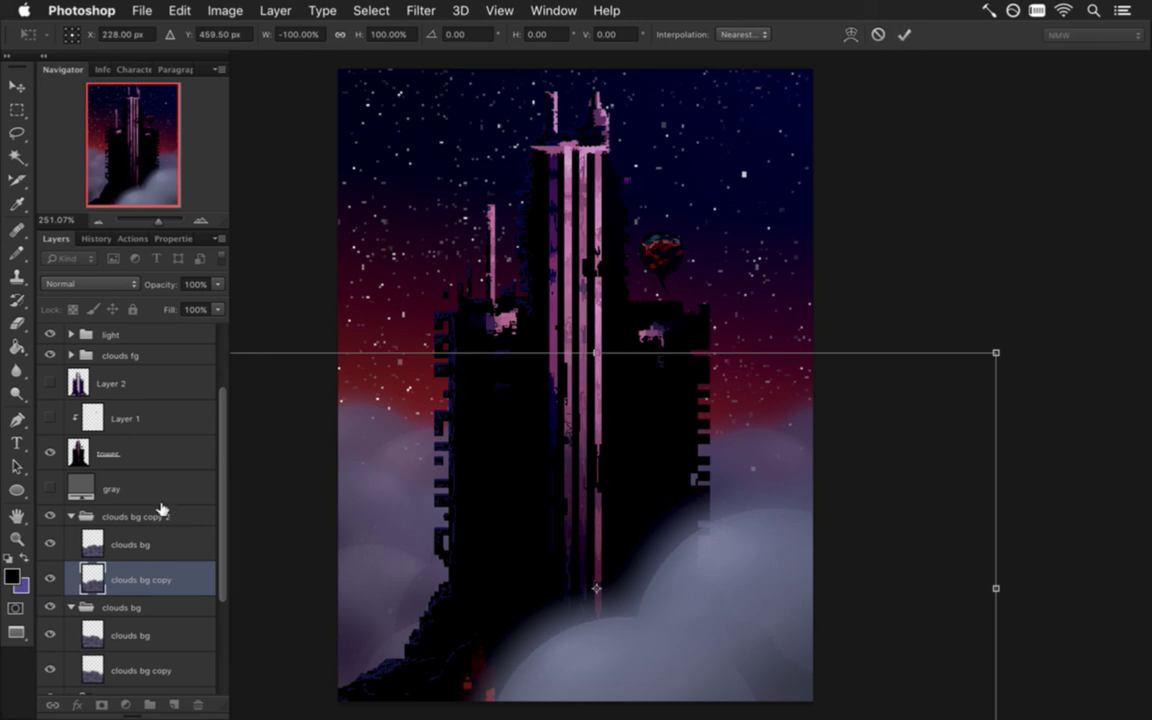
click(903, 34)
- Shift the duplicated cloud group up and slightly to the right in the scene, and place it below the original clouds bg group
click(127, 510)
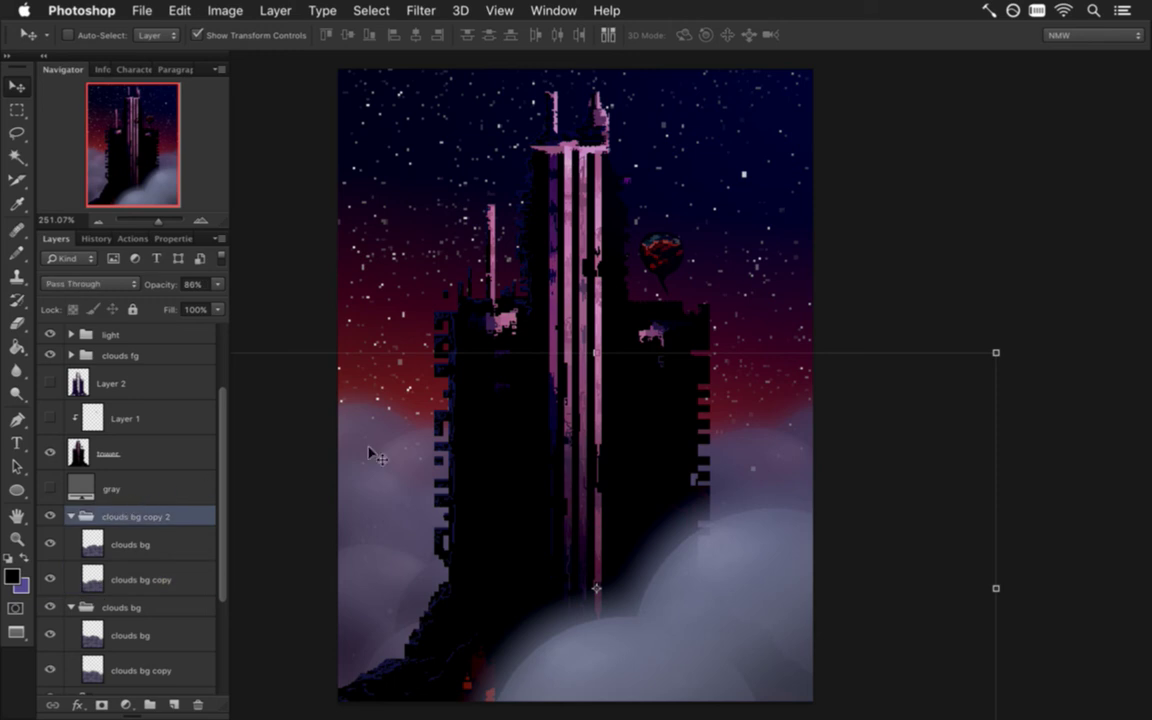
drag(637, 376, 707, 395)
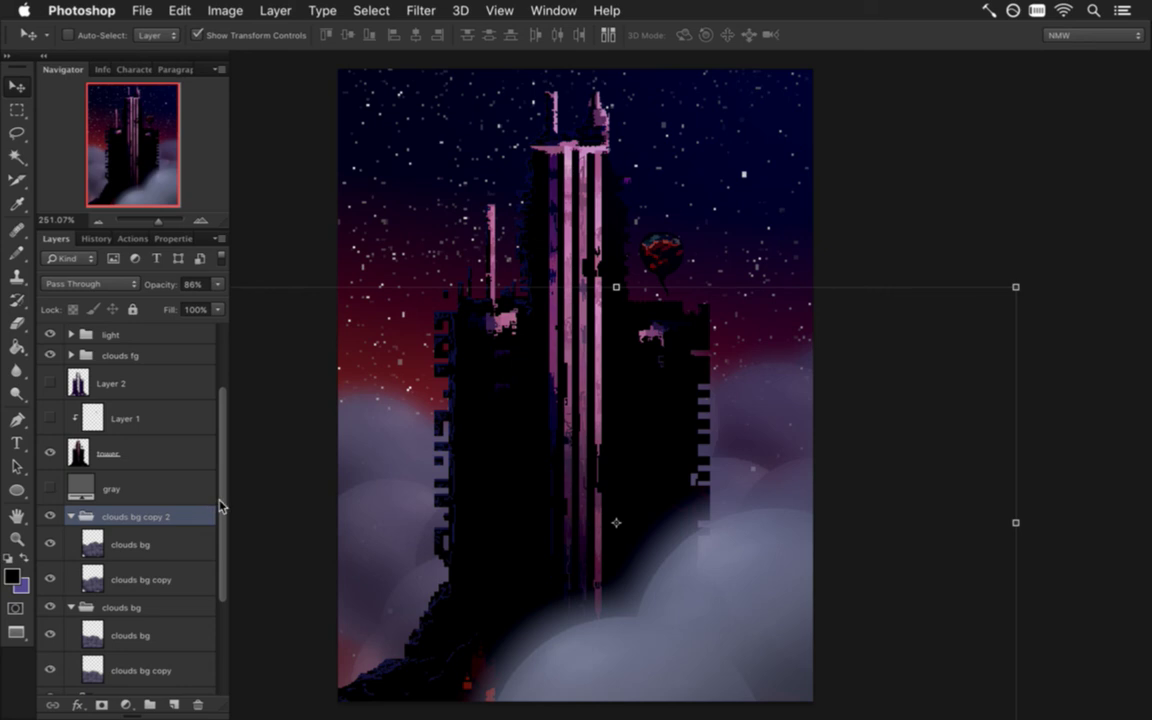
drag(221, 504, 213, 560)
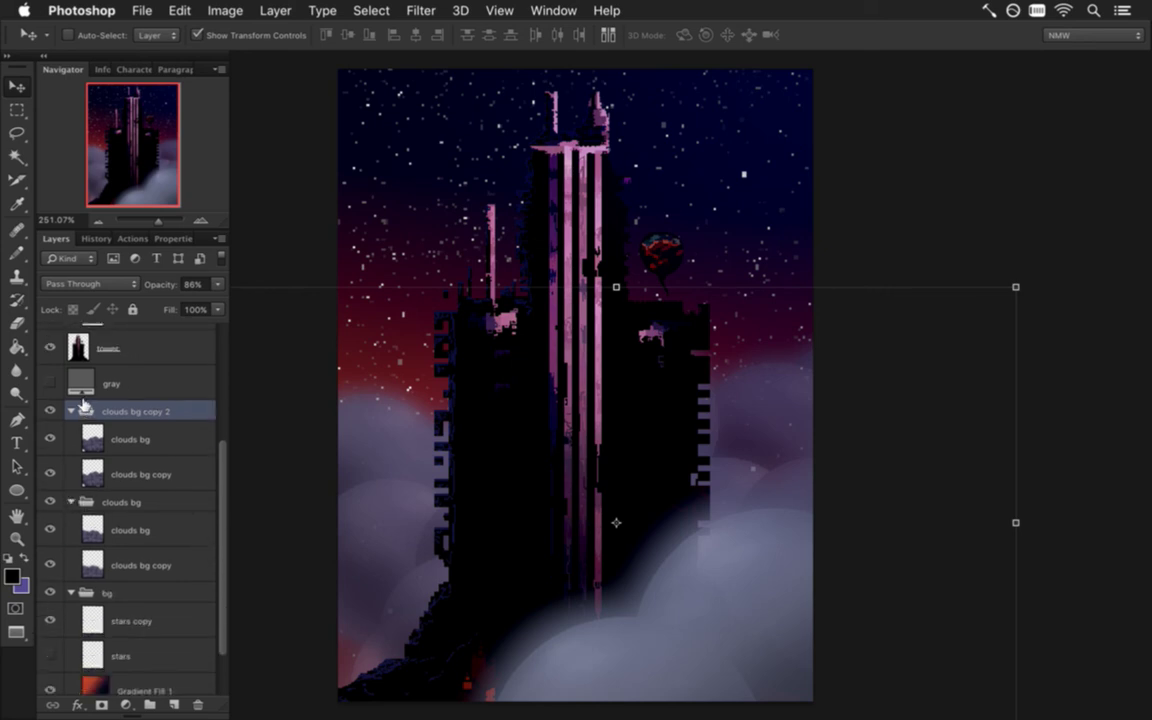
drag(82, 402, 88, 587)
drag(95, 502, 90, 530)
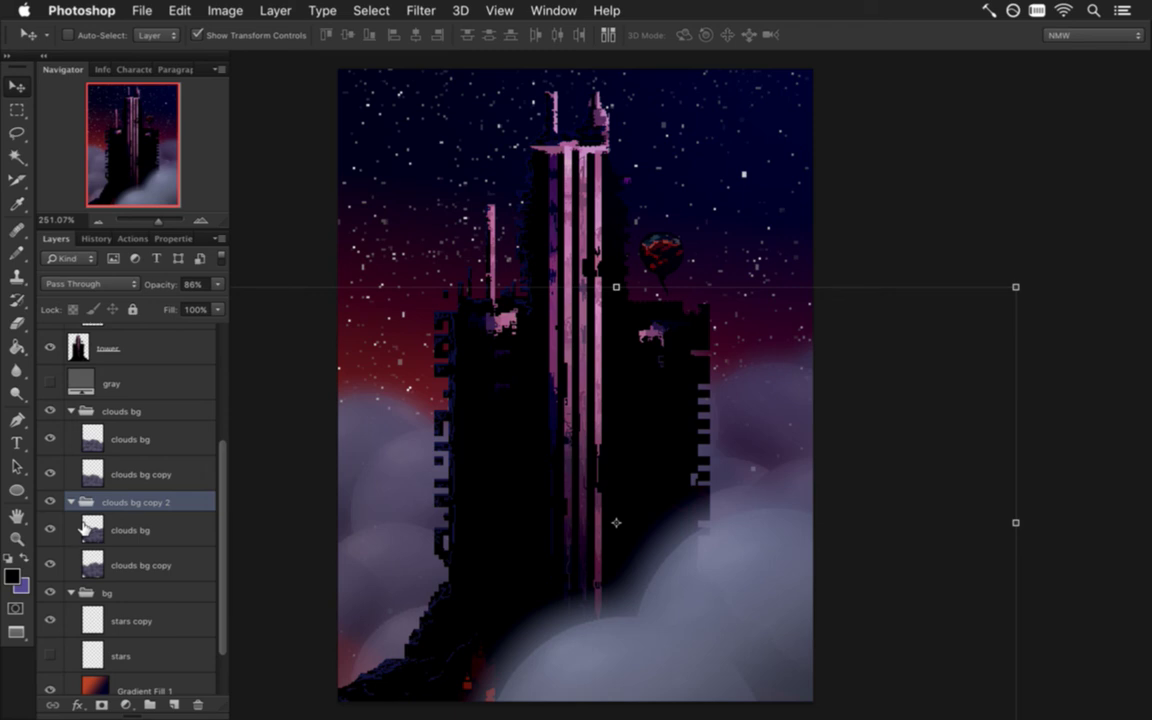
- Set the opacity of the clouds bg copy 2 group to 41% and keep that group selected with all layers listed
click(198, 285)
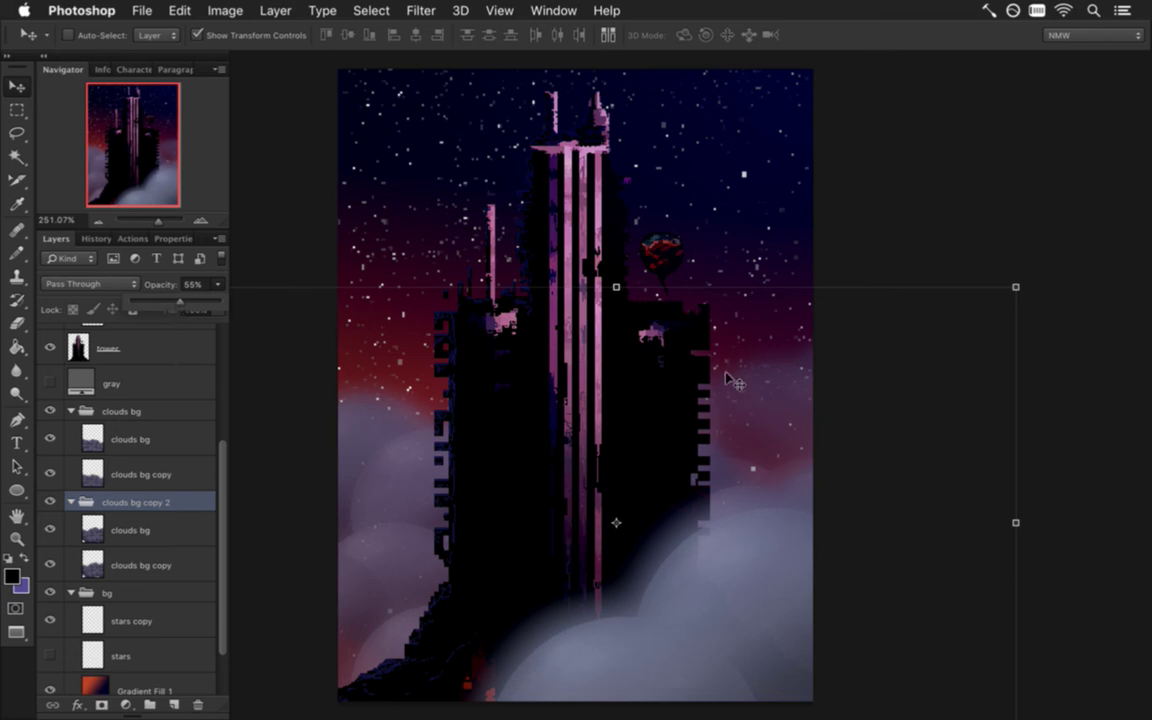
drag(169, 301, 170, 304)
click(178, 258)
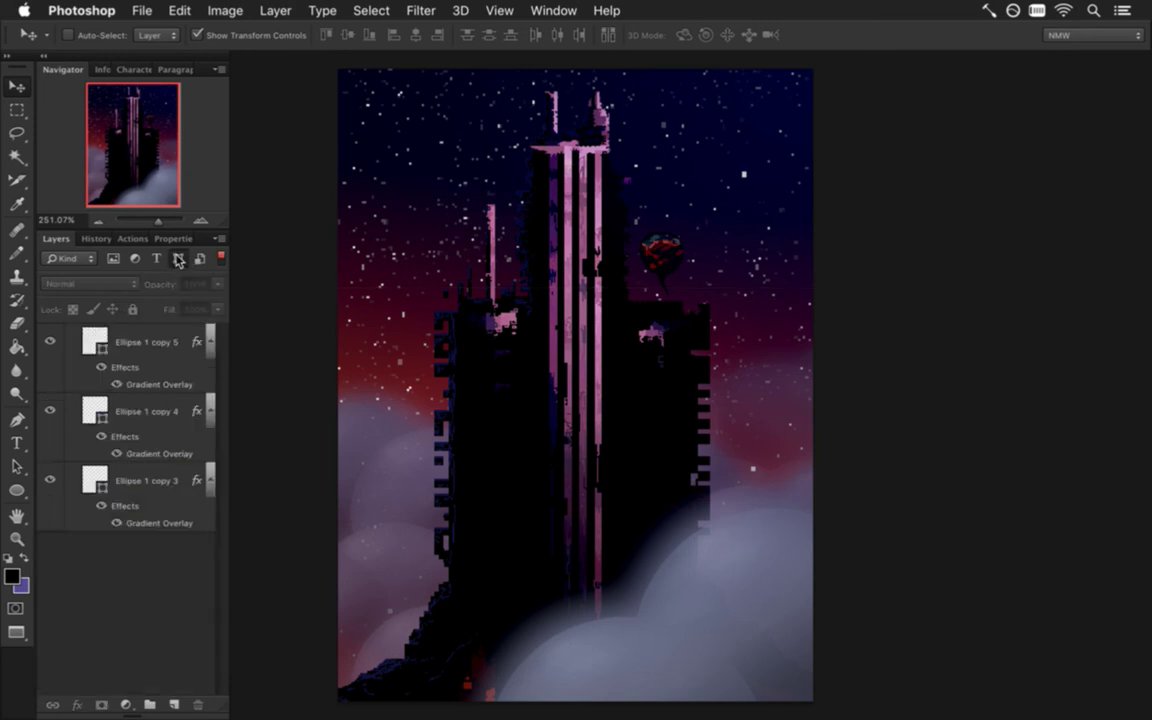
click(178, 258)
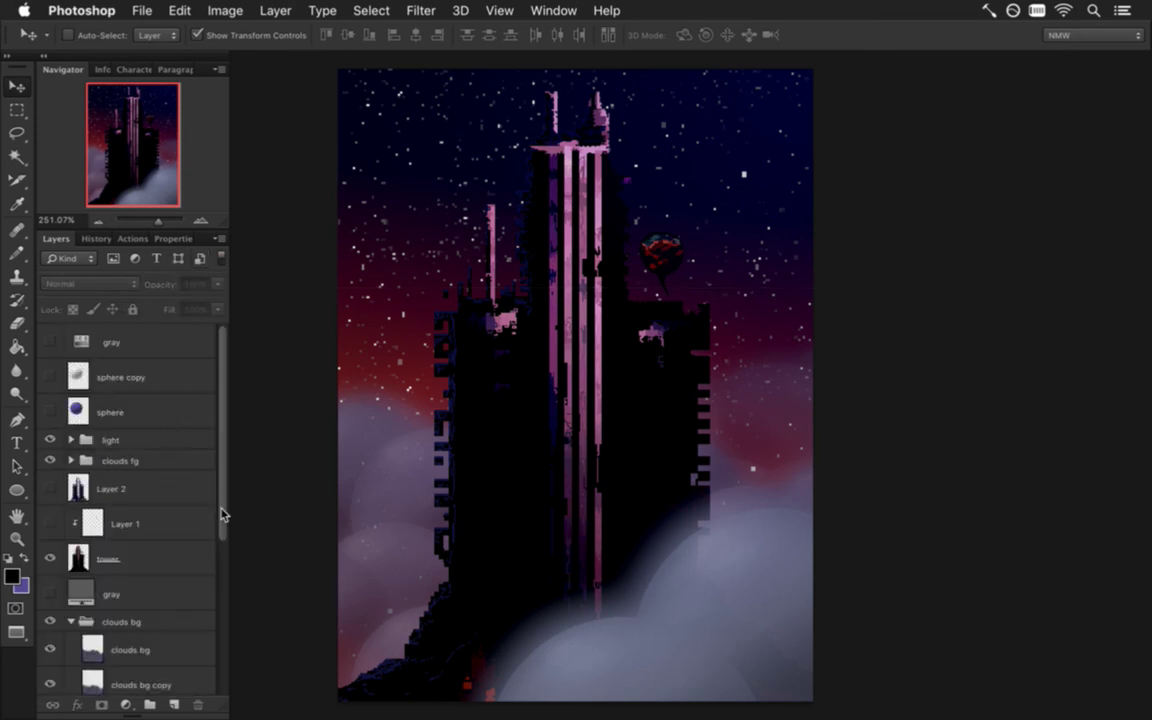
drag(224, 489, 216, 597)
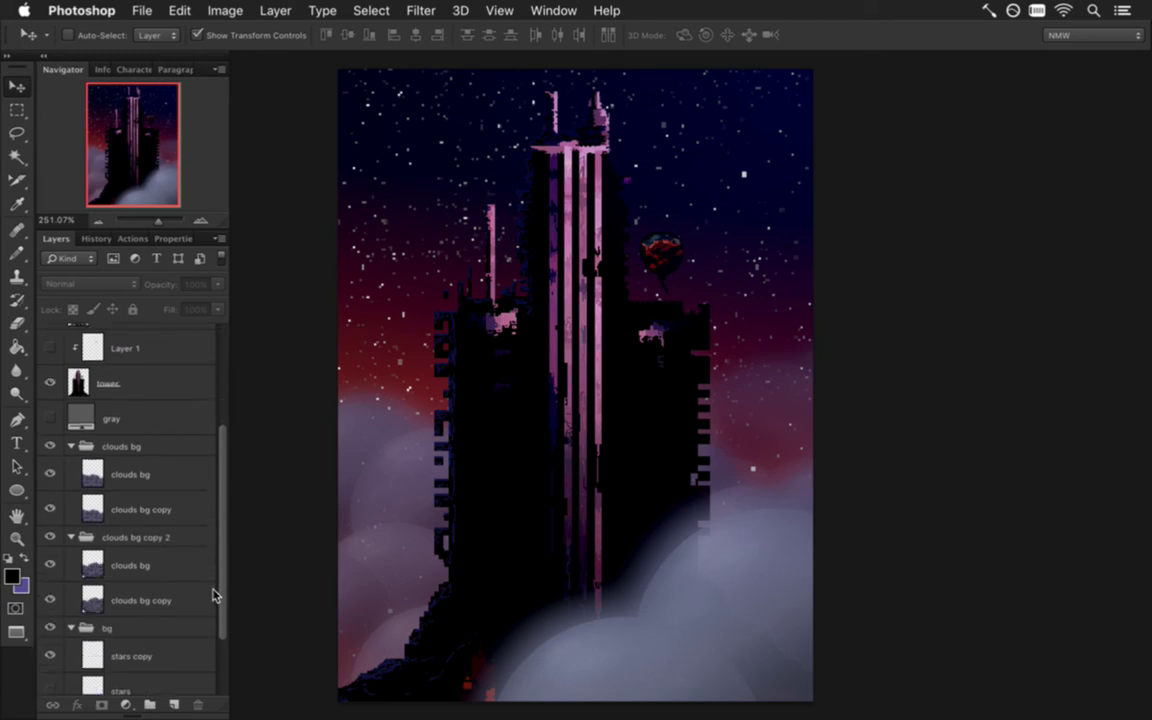
click(147, 535)
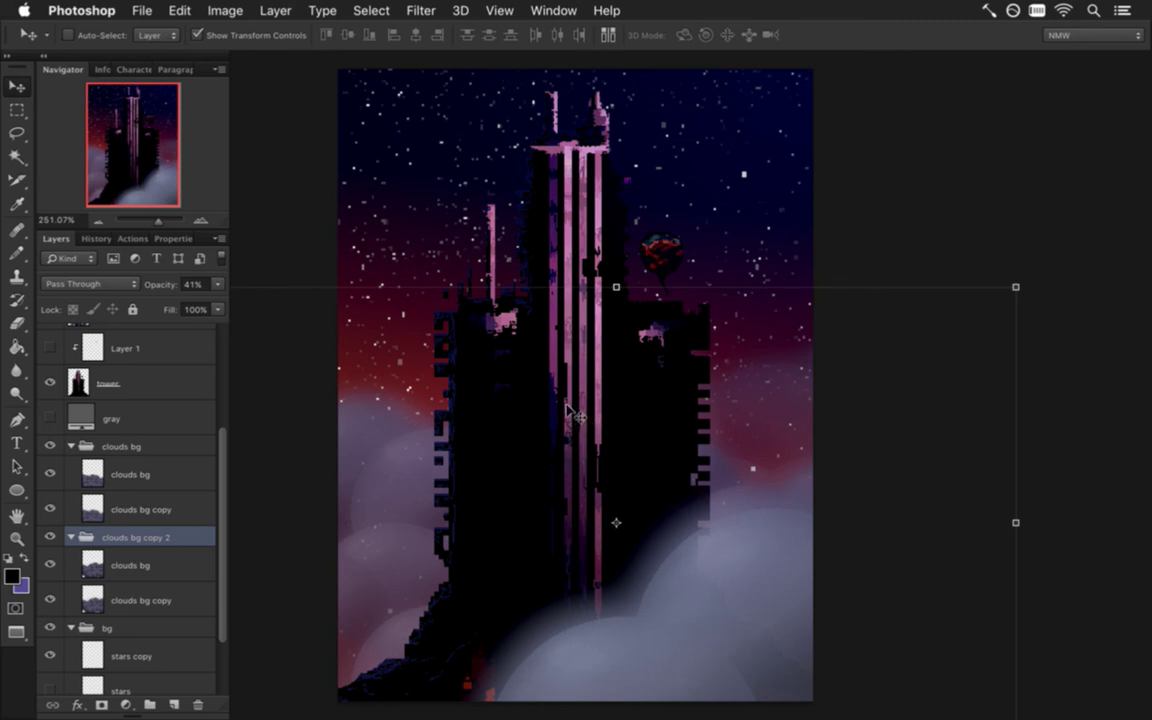
- Examine the layered background clouds around the tower from afar and up close, and look through the layer stack
key(m)
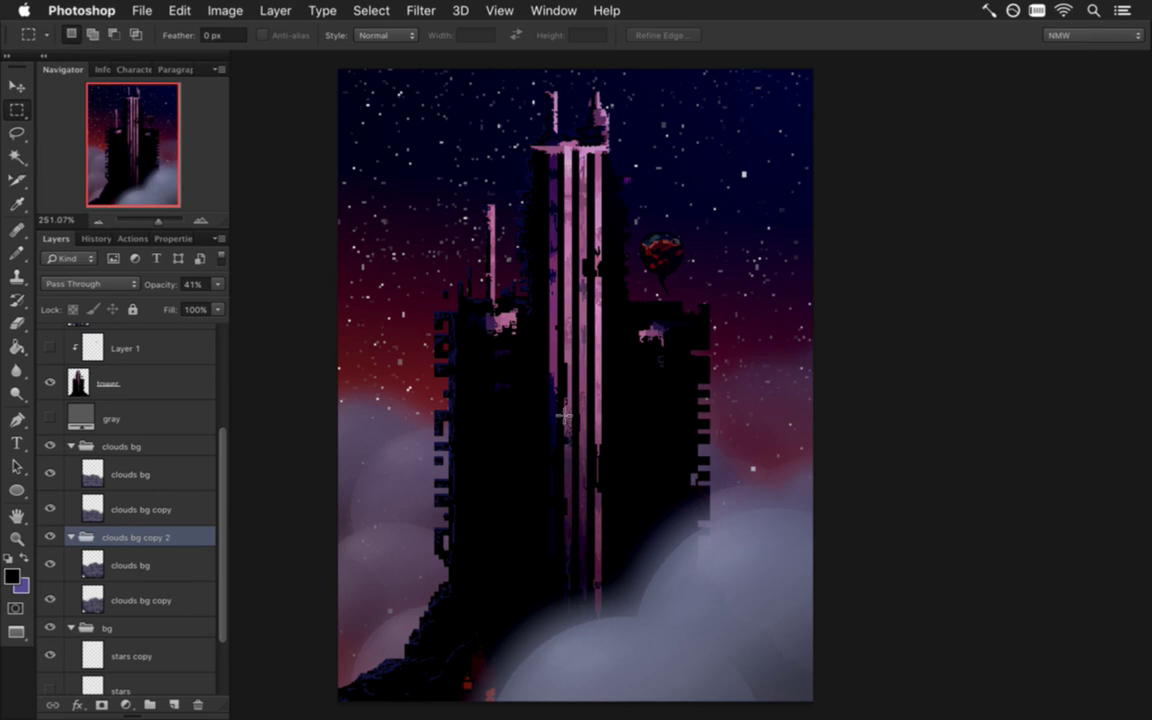
alt+click(581, 488)
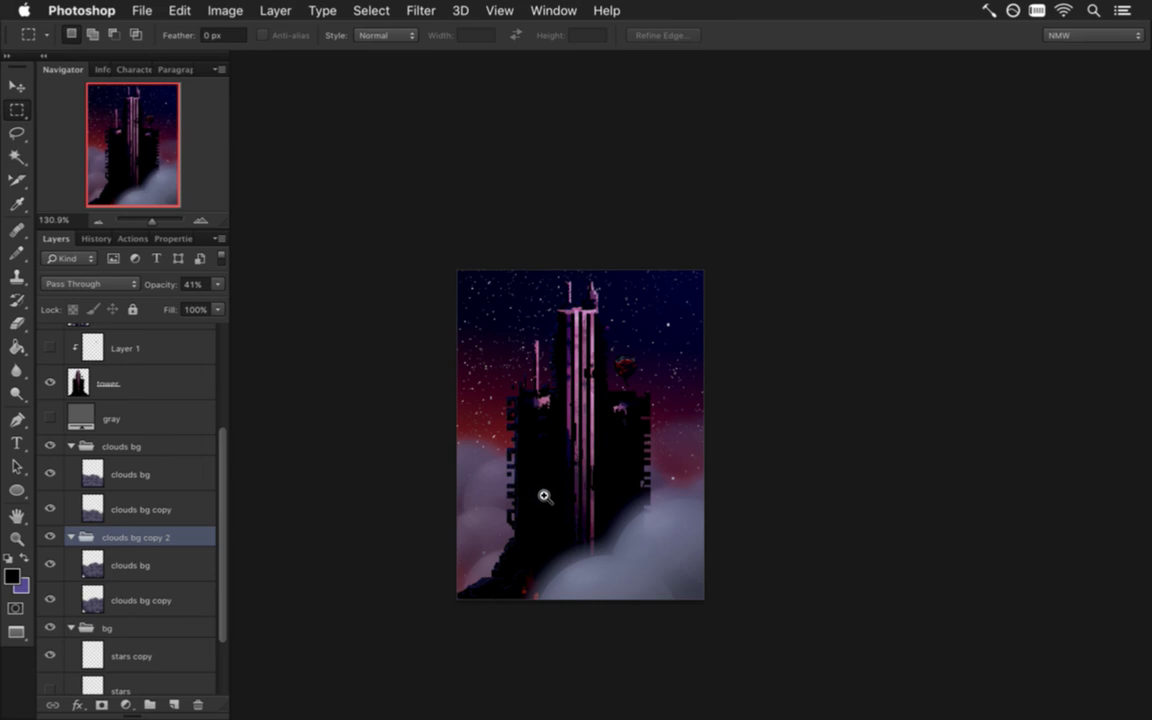
click(537, 520)
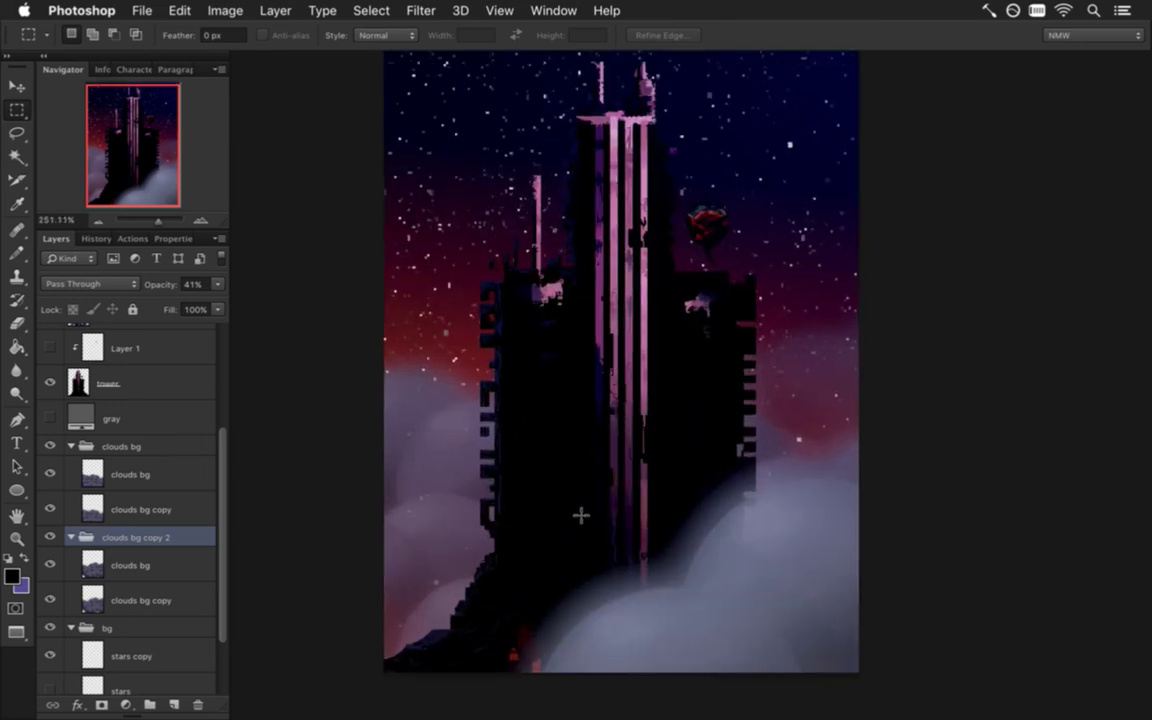
click(514, 584)
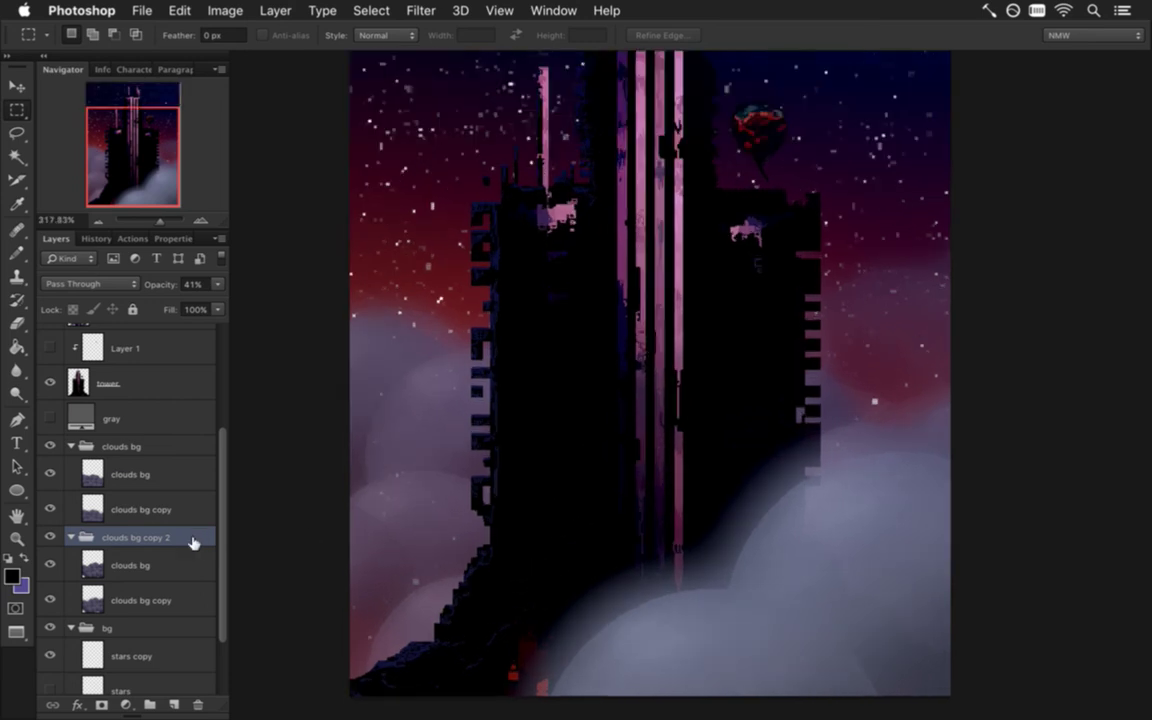
click(101, 460)
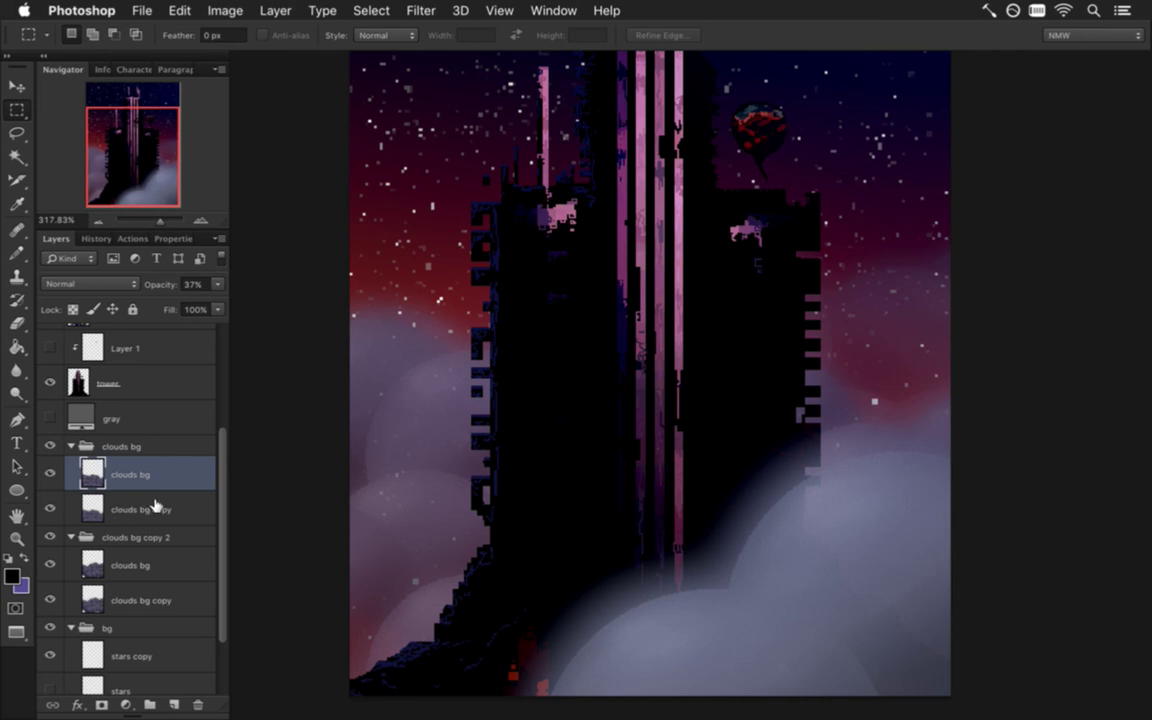
scroll(224, 450, up, 2)
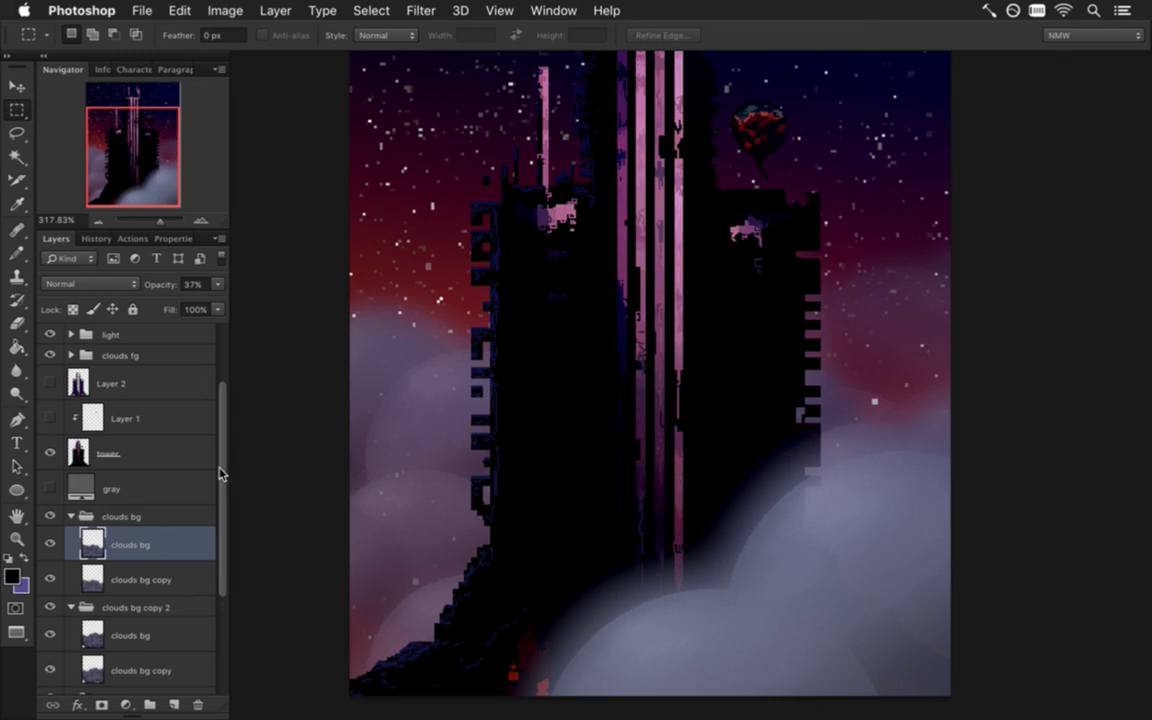
scroll(222, 455, up, 2)
scroll(220, 441, up, 1)
- Duplicate the hidden sphere layer
click(88, 413)
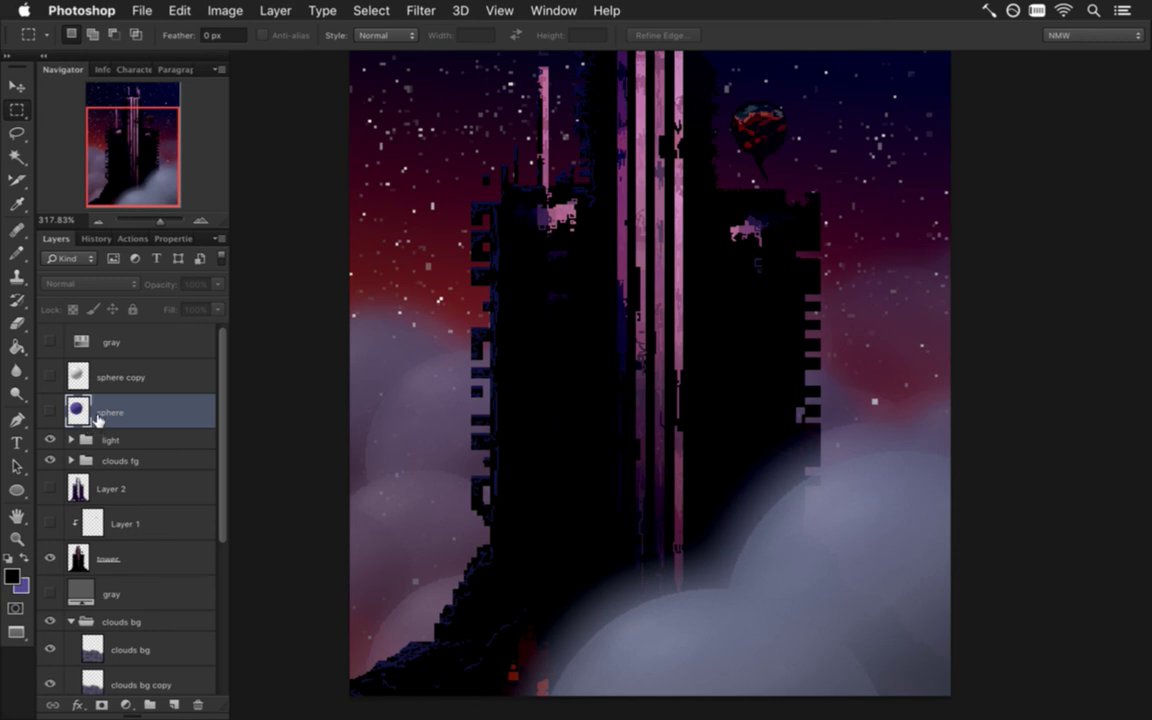
drag(220, 424, 213, 502)
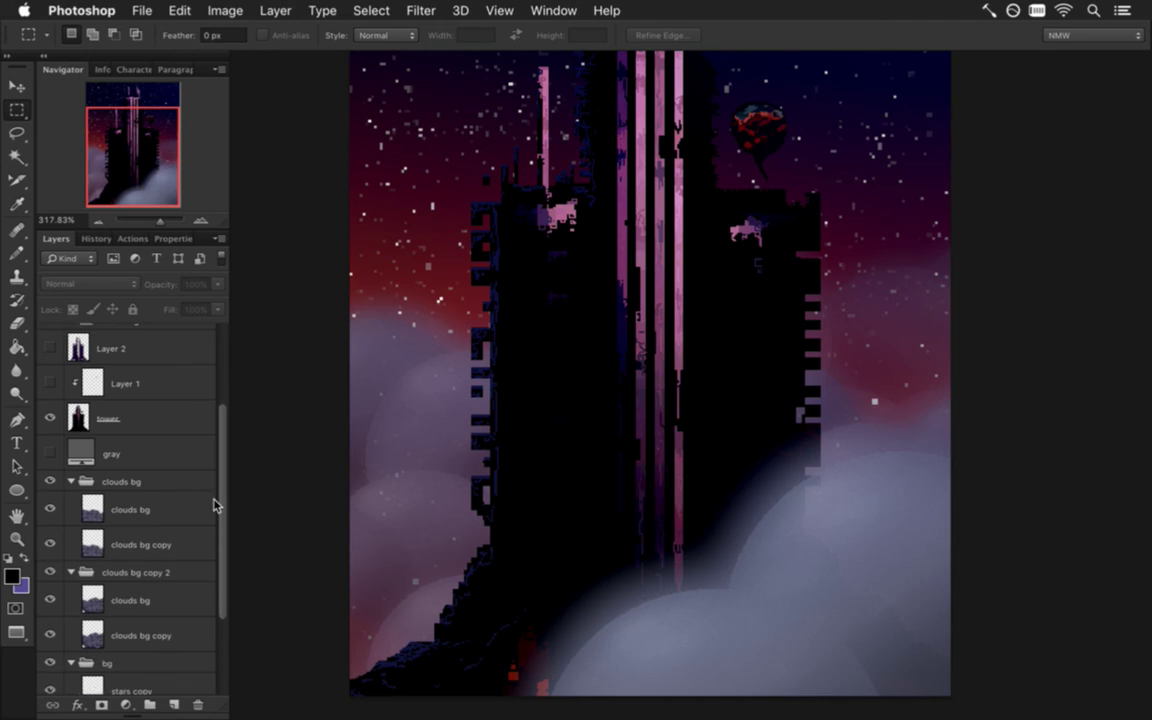
drag(213, 502, 206, 442)
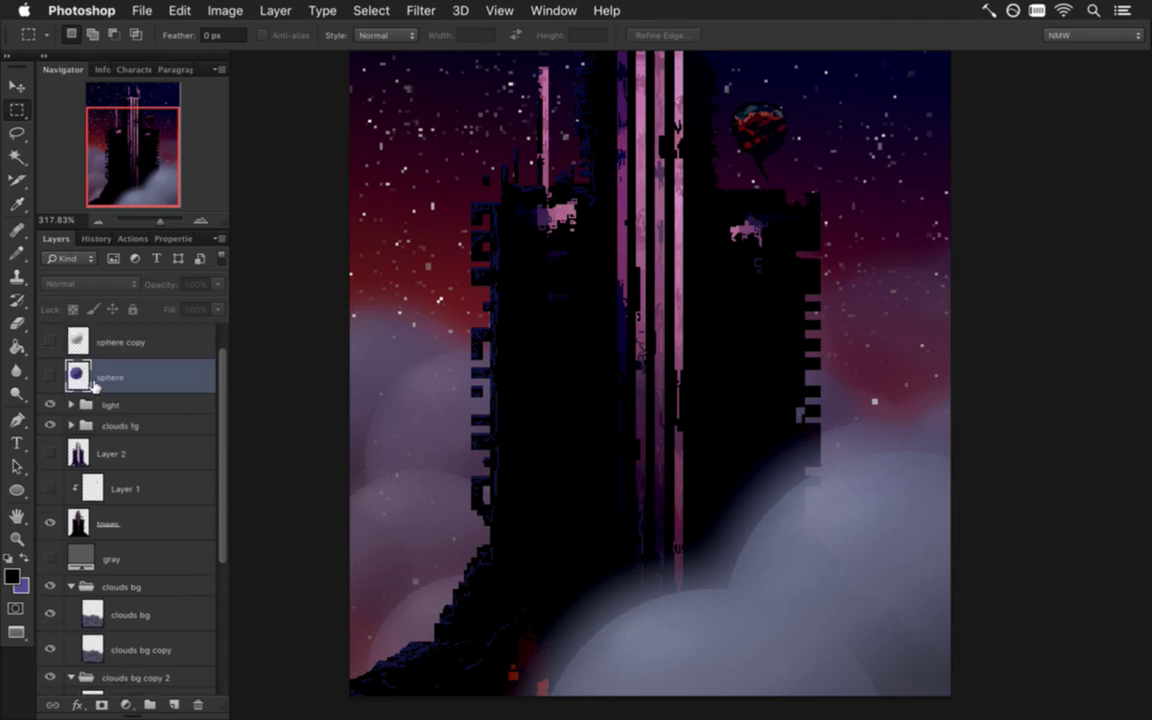
key(super+j)
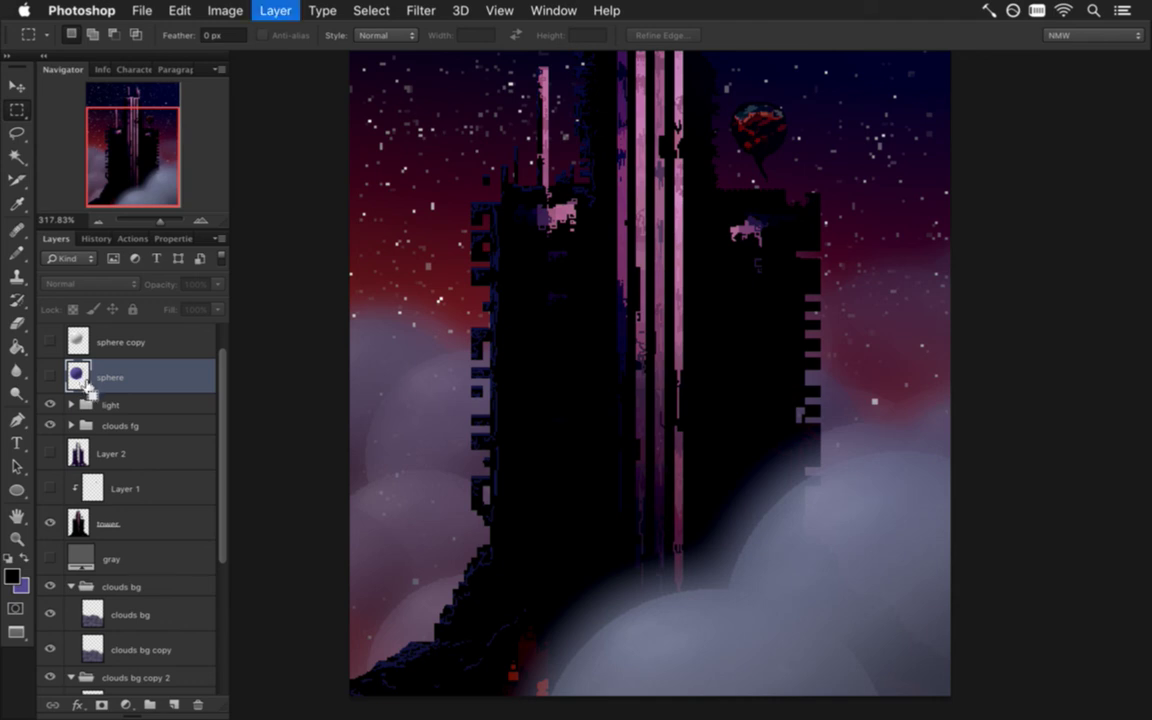
- Put the duplicated sphere, made visible, at the top of the clouds bg group and shrink it onto the clouds beside the tower's lower left
drag(78, 377, 148, 645)
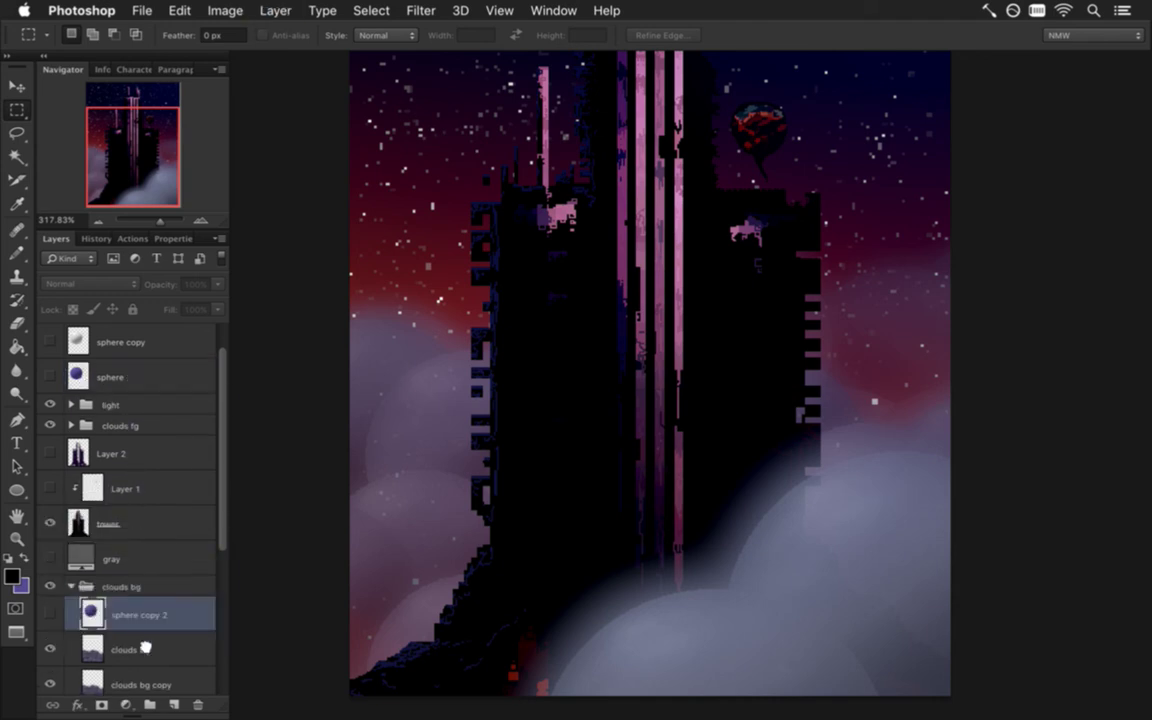
click(50, 612)
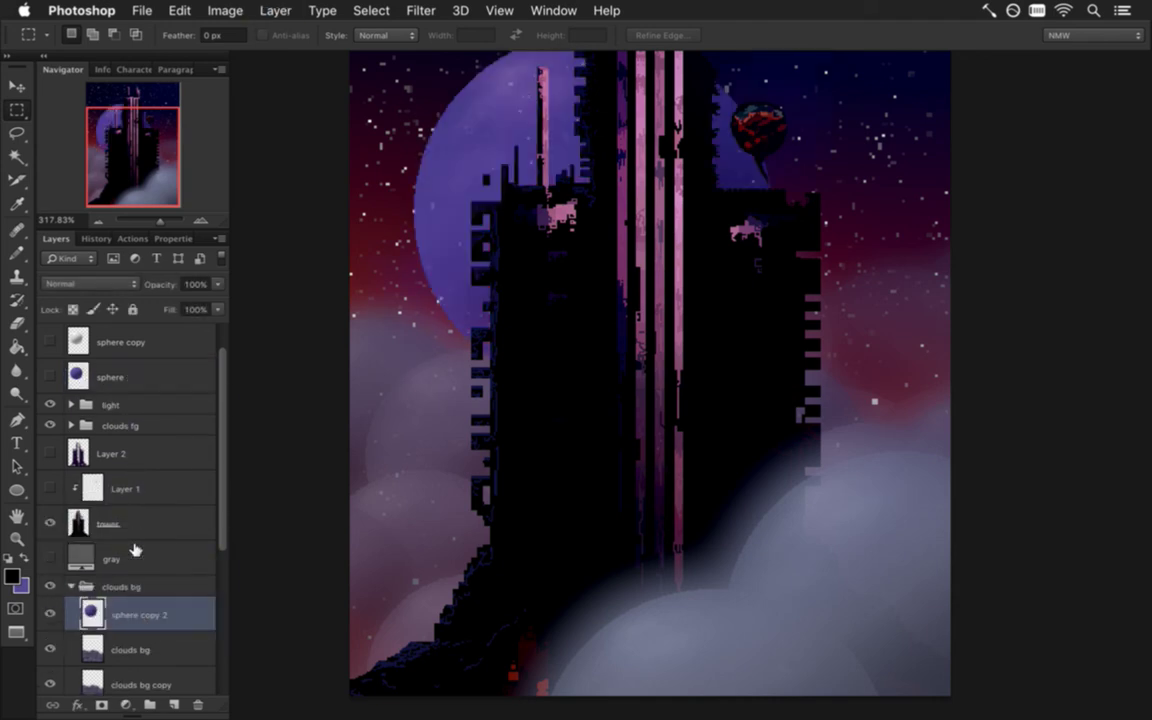
scroll(555, 395, down, 4)
key(v)
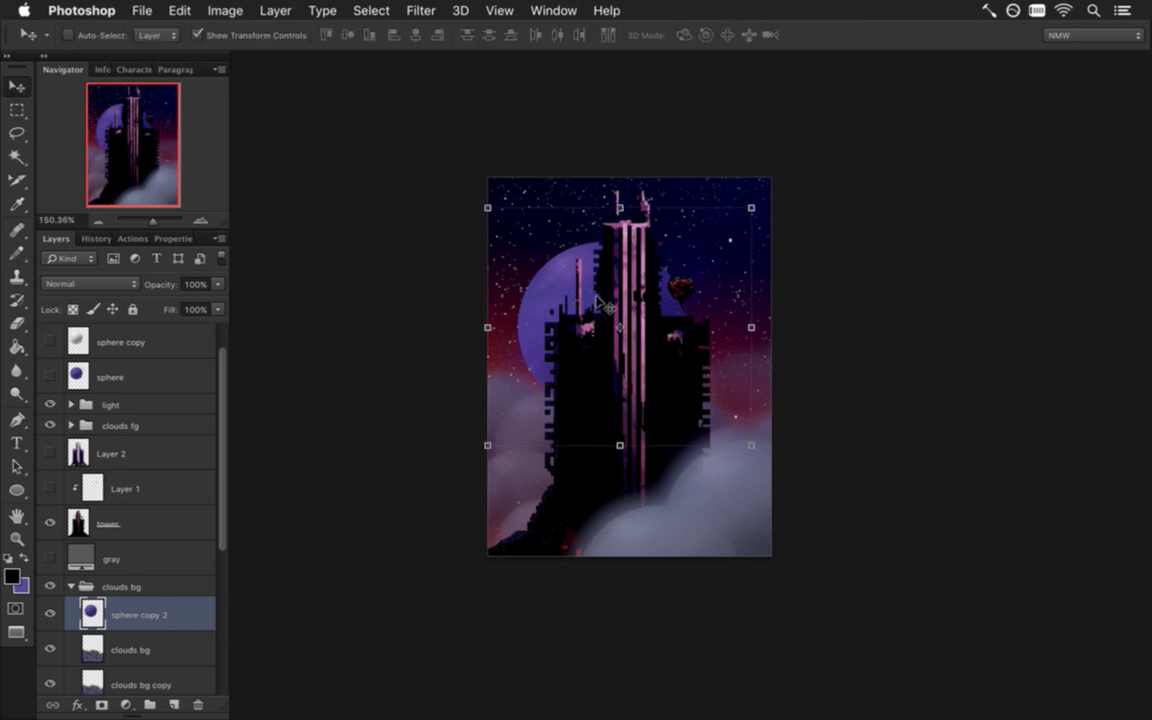
click(487, 207)
drag(487, 207, 607, 309)
drag(640, 370, 635, 383)
mouse_move(530, 425)
mouse_down()
mouse_move(520, 458)
mouse_move(472, 489)
mouse_move(494, 439)
mouse_move(491, 470)
mouse_move(537, 404)
mouse_move(518, 408)
mouse_up()
click(903, 34)
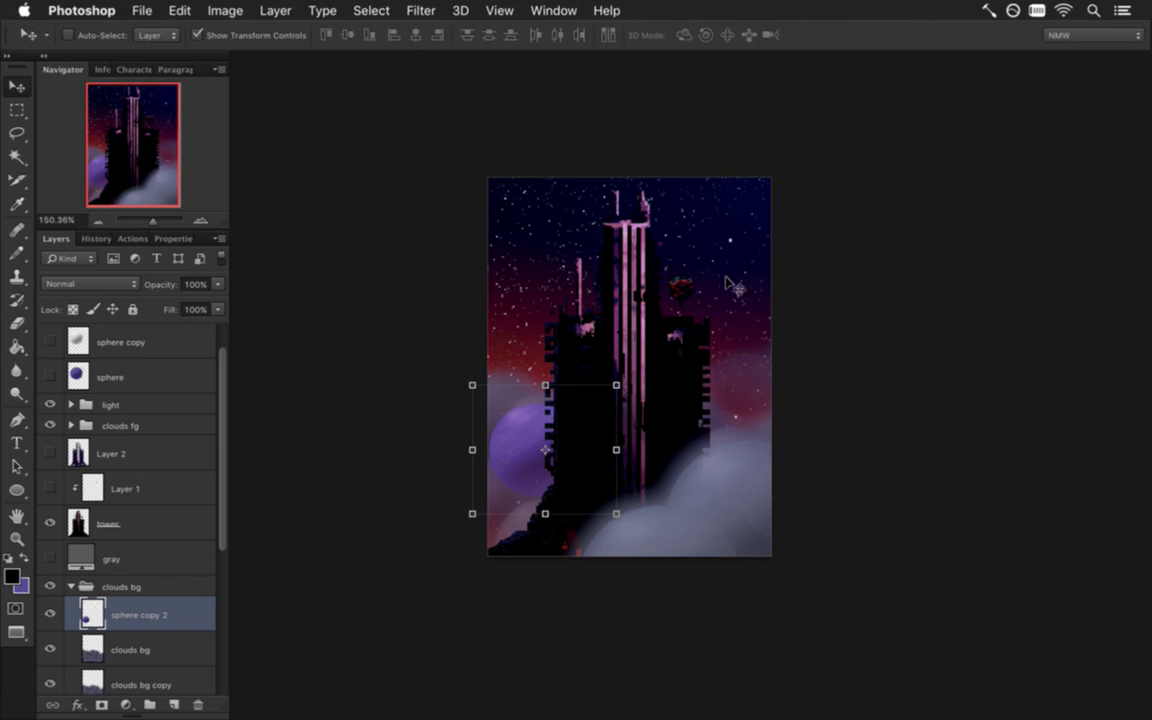
- Mute the small sphere's colour with Hue/Saturation, using saturation -59 and lightness -18
click(224, 10)
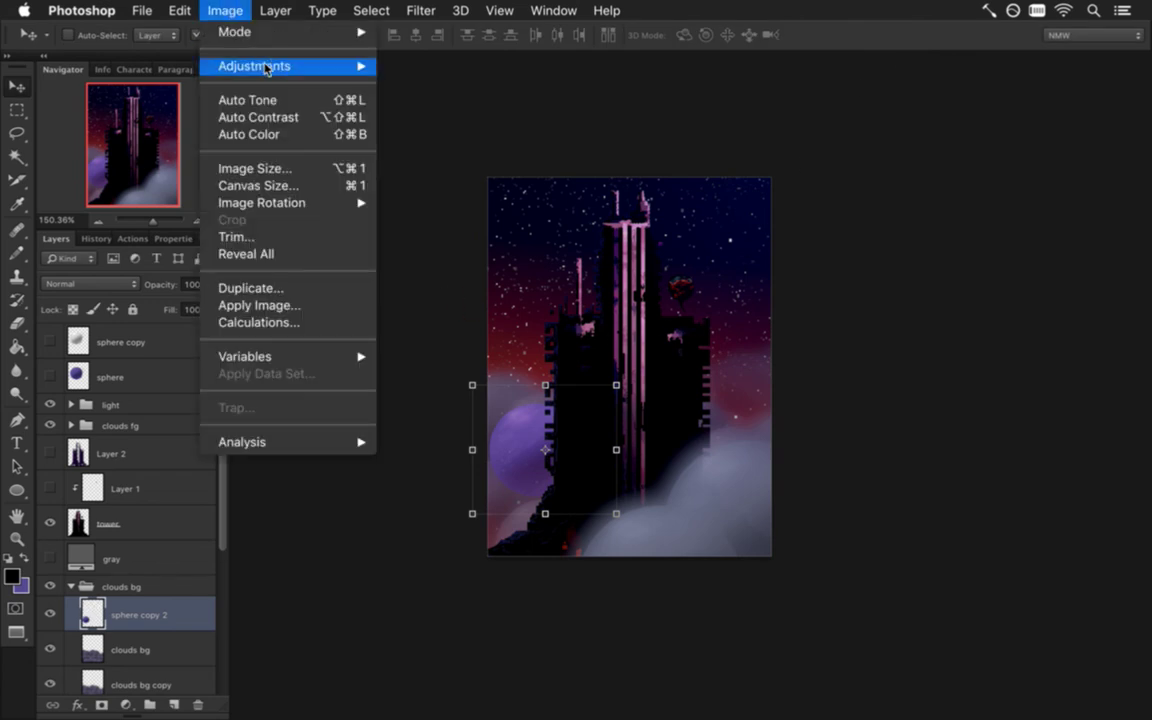
mouse_move(318, 68)
click(428, 168)
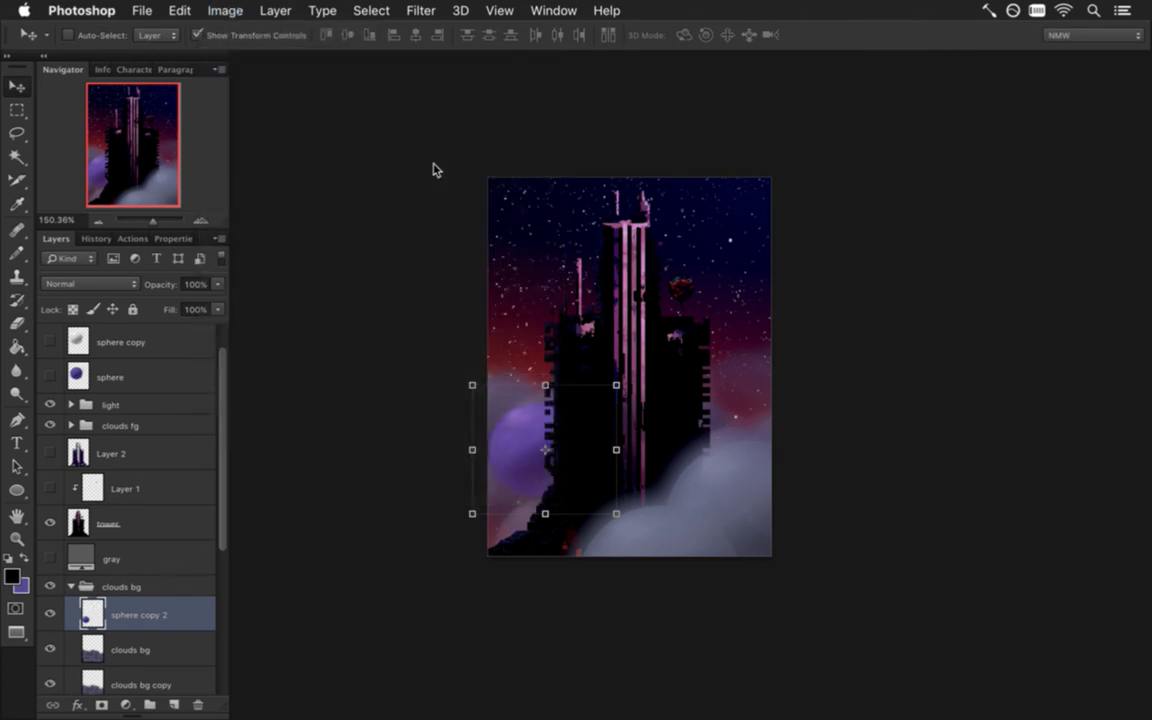
drag(918, 133, 942, 134)
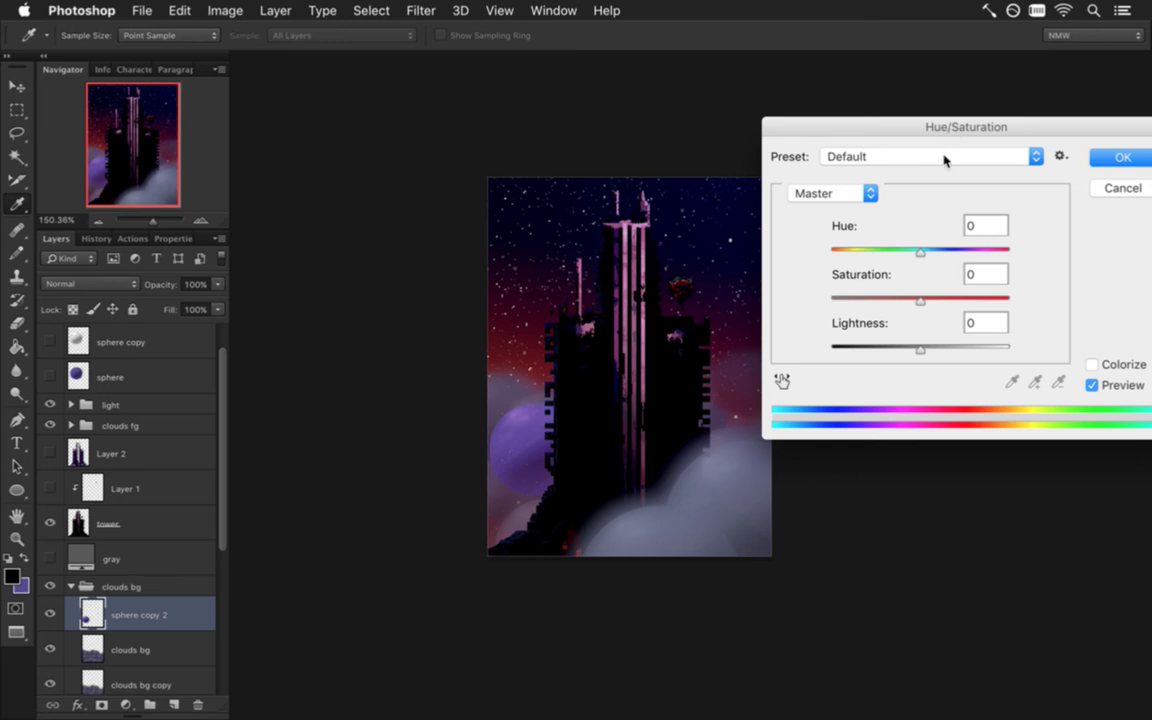
drag(919, 299, 873, 302)
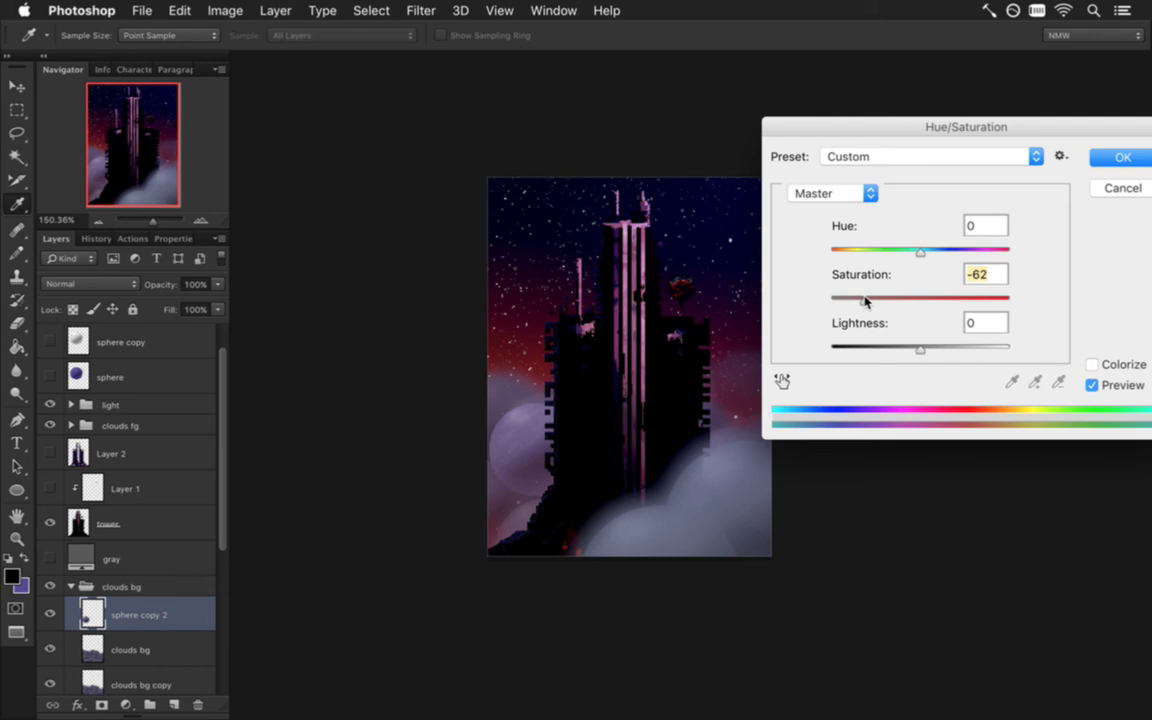
drag(918, 350, 904, 349)
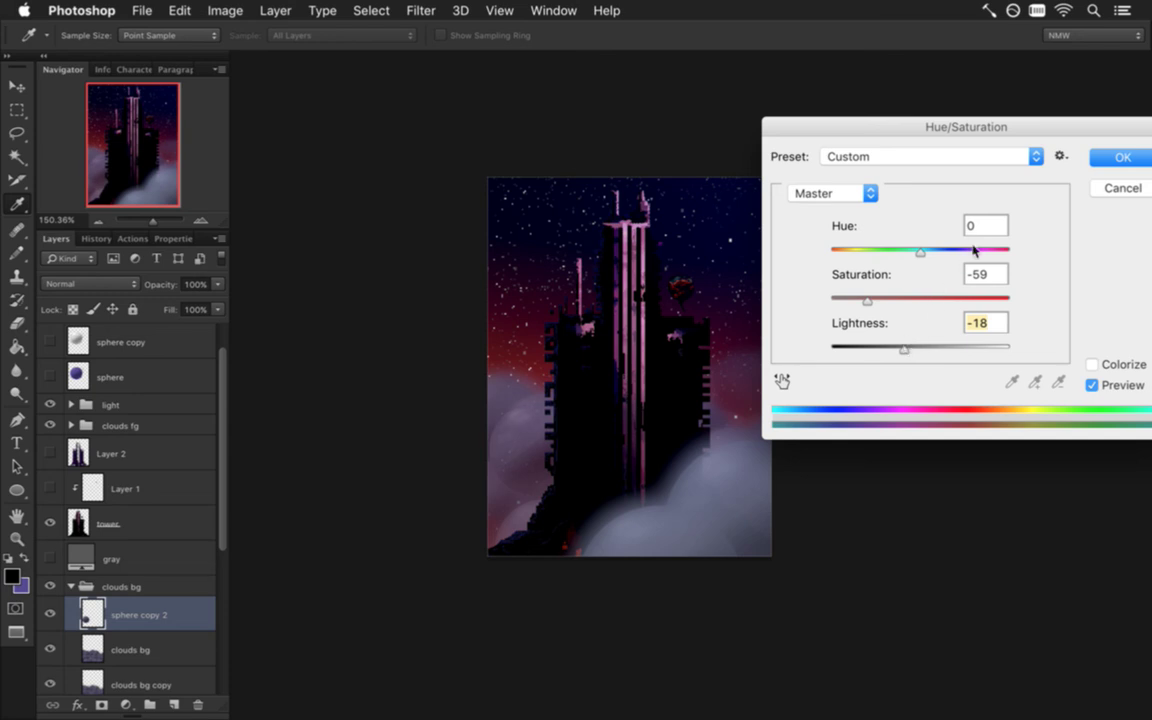
click(1128, 156)
key(v)
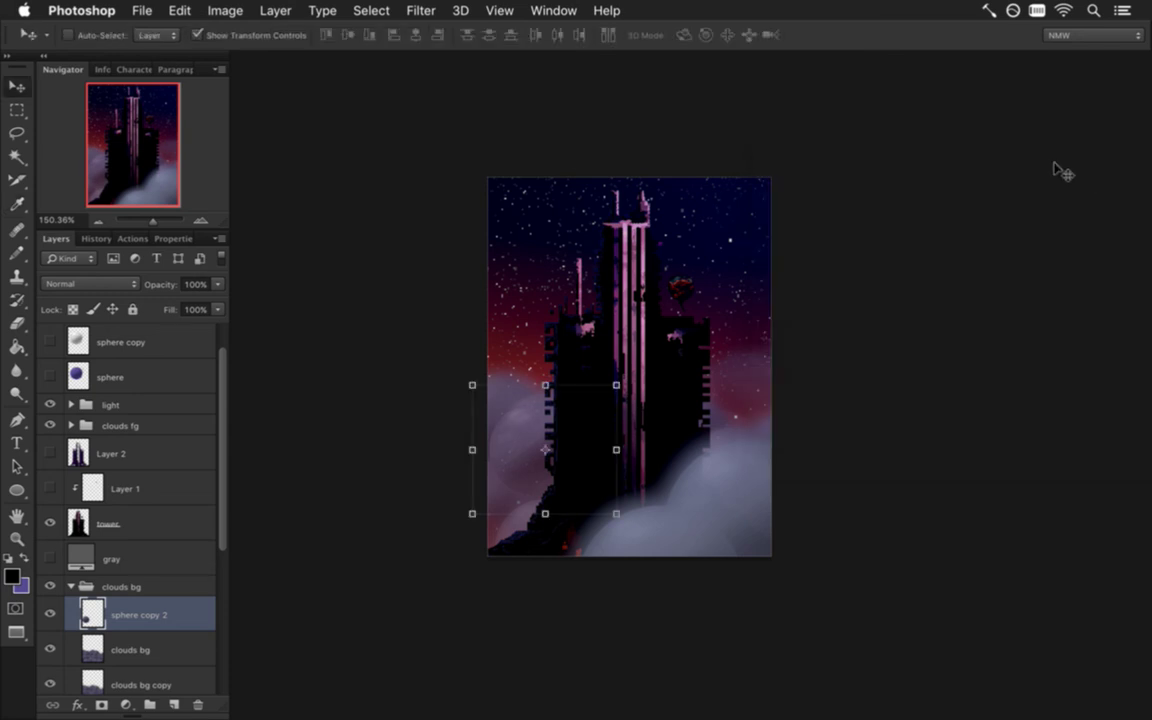
- Duplicate the sphere copy 2 layer beneath itself within the clouds bg group and hide the original
drag(222, 508, 226, 568)
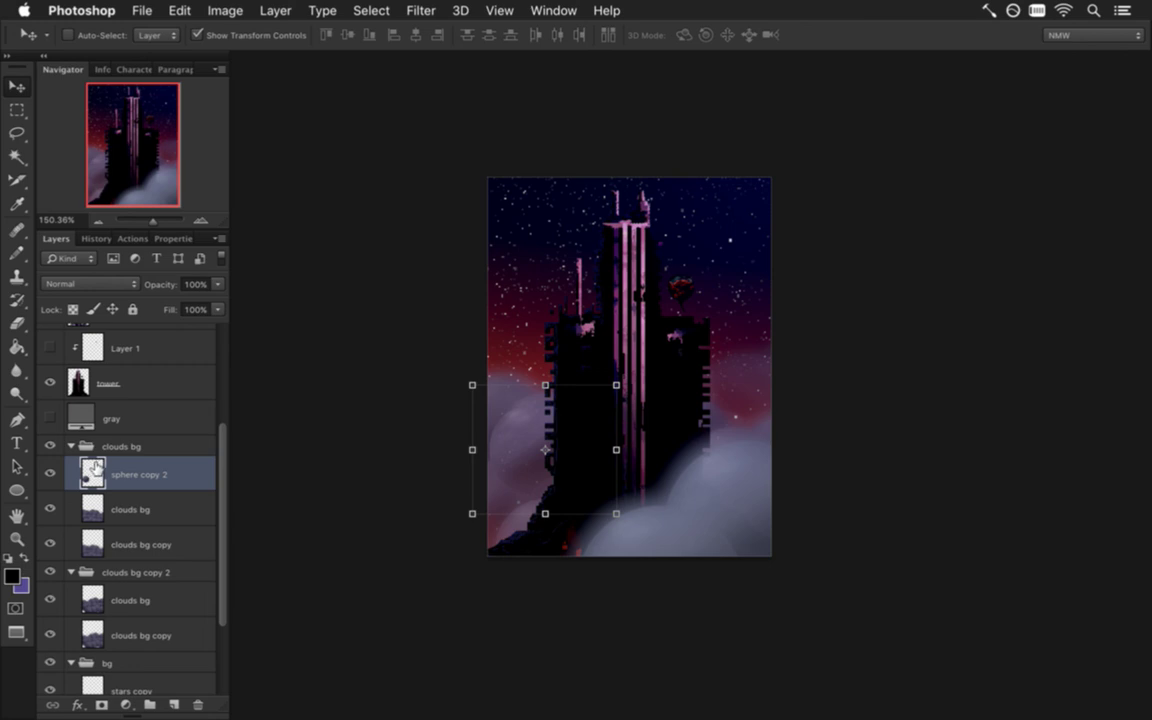
key(super+j)
drag(104, 466, 104, 515)
click(50, 474)
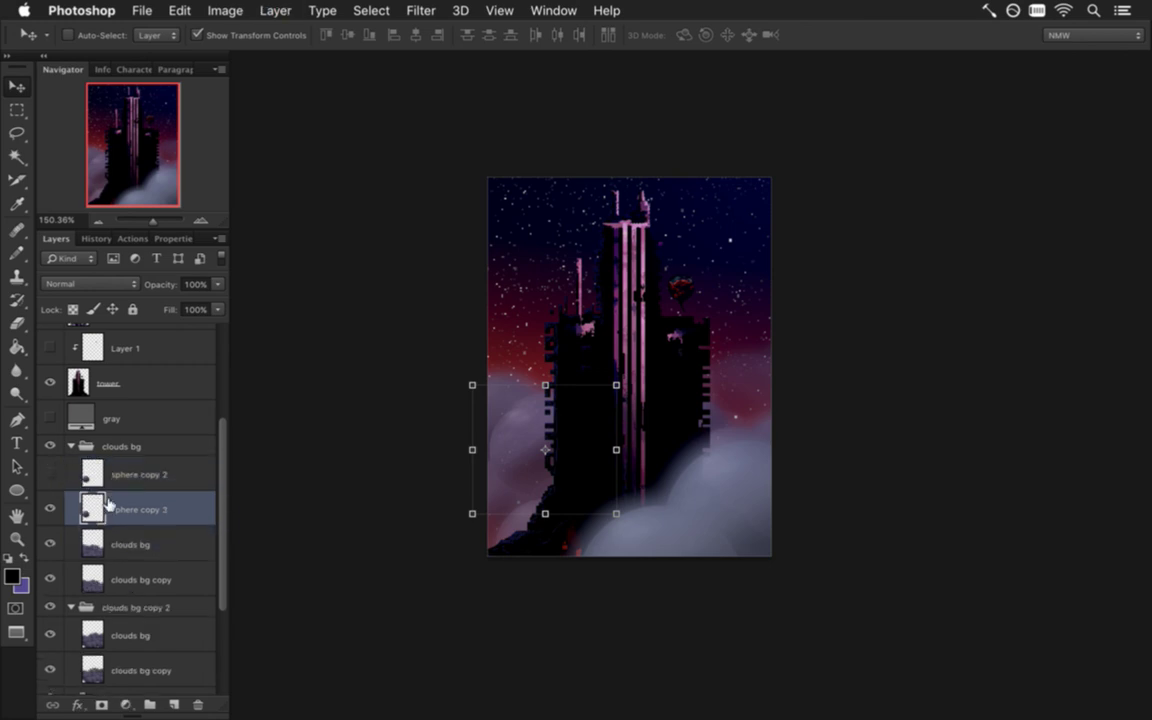
- Move the duplicated sphere so it pokes in at the bottom-left corner of the canvas
drag(540, 413, 503, 514)
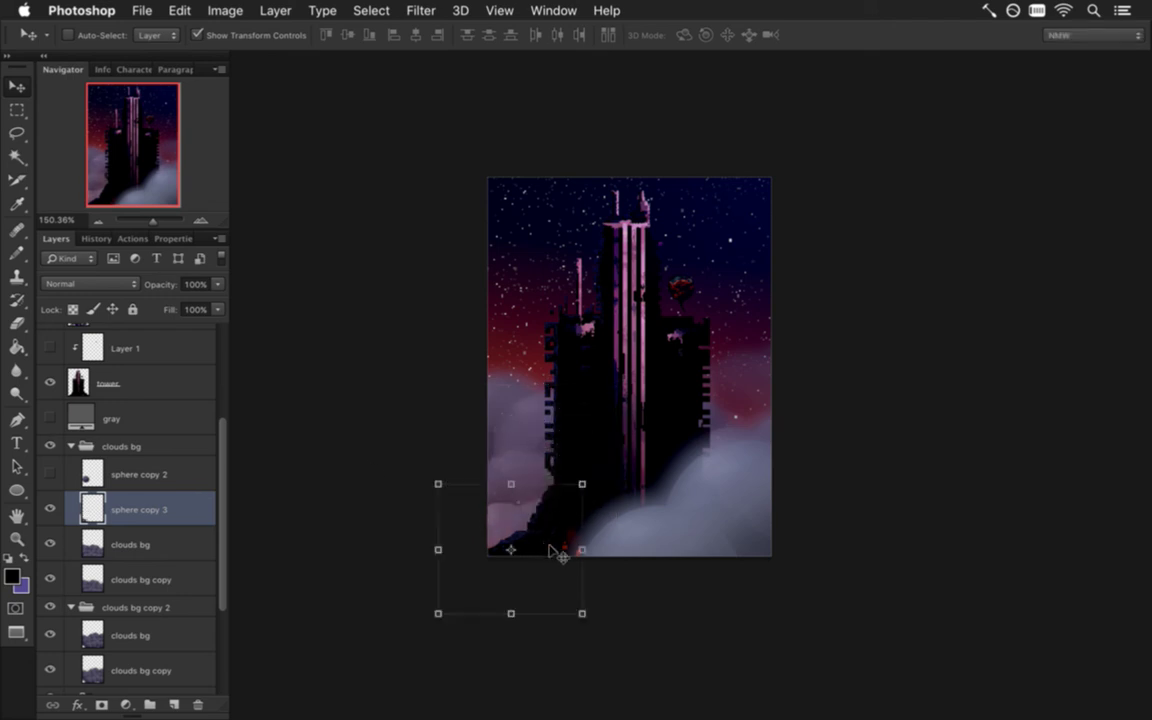
drag(572, 560, 560, 570)
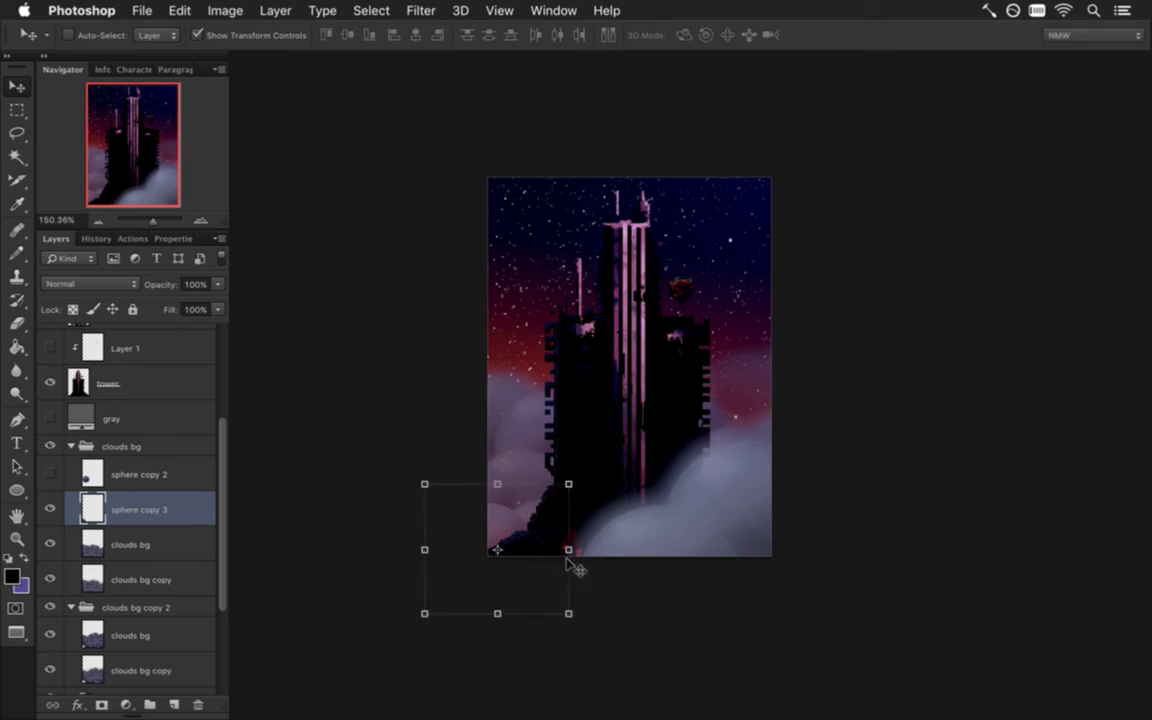
key(m)
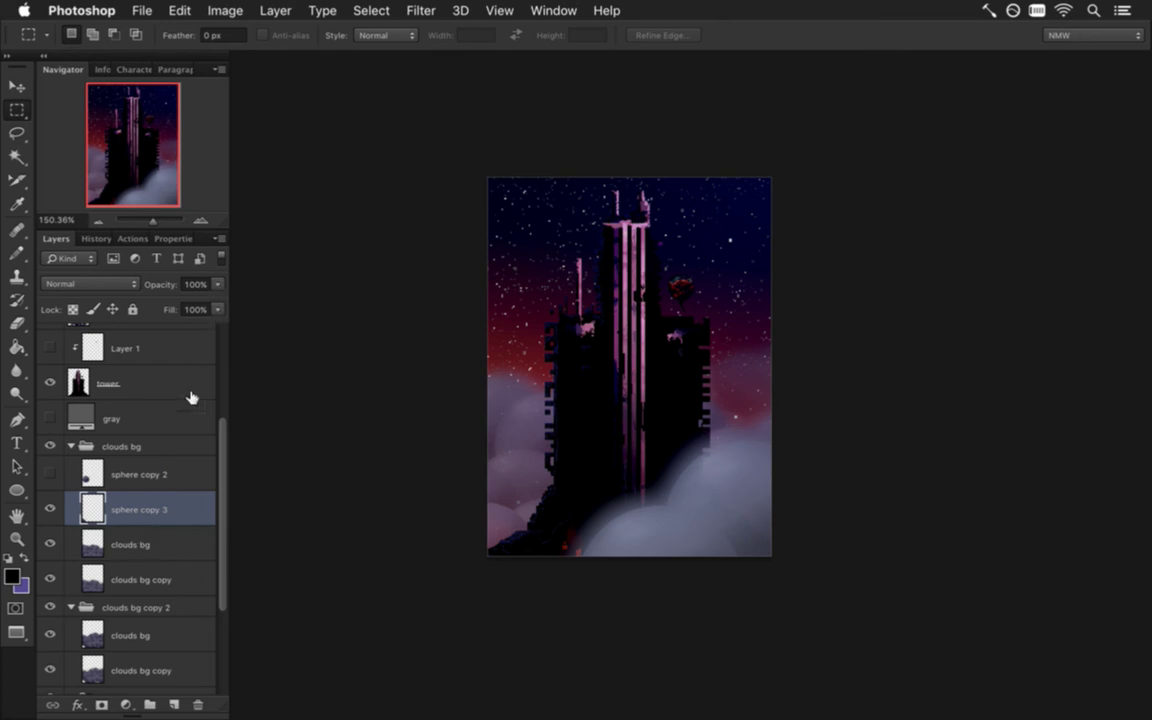
- Raise the clouds bg layer's opacity to 100% and merge it with the sphere copy 3 layer
click(109, 550)
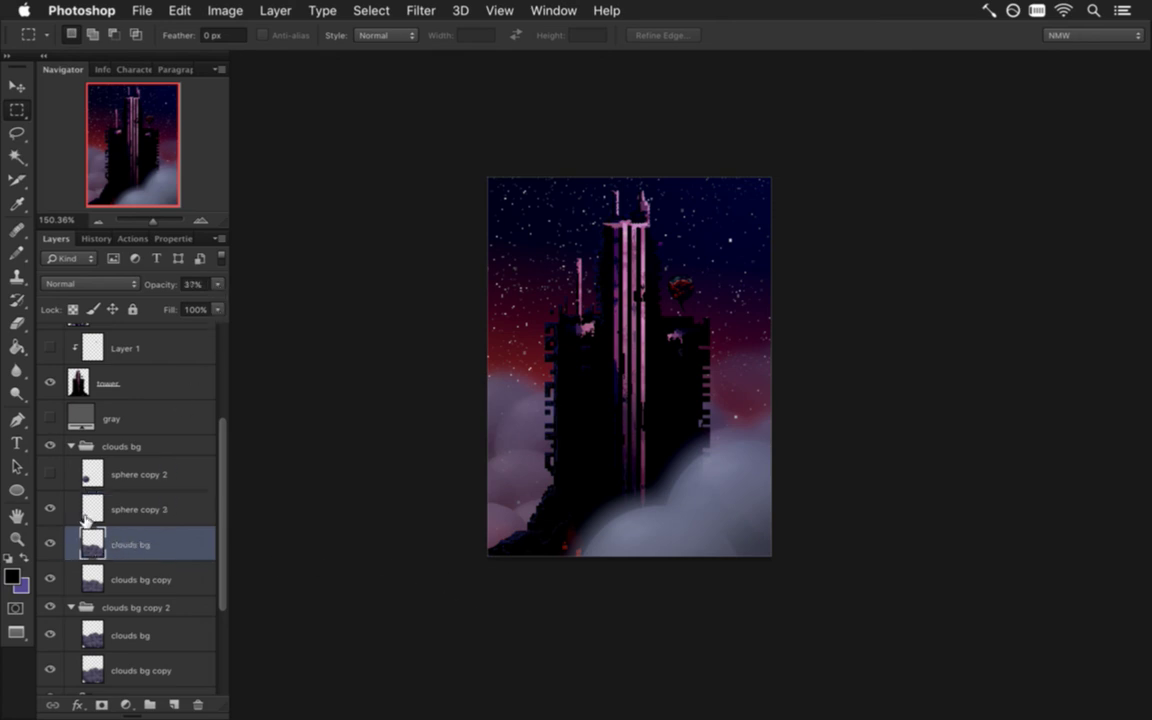
click(220, 286)
mouse_move(220, 286)
mouse_down()
mouse_move(211, 301)
mouse_move(237, 303)
mouse_up()
shift+click(152, 507)
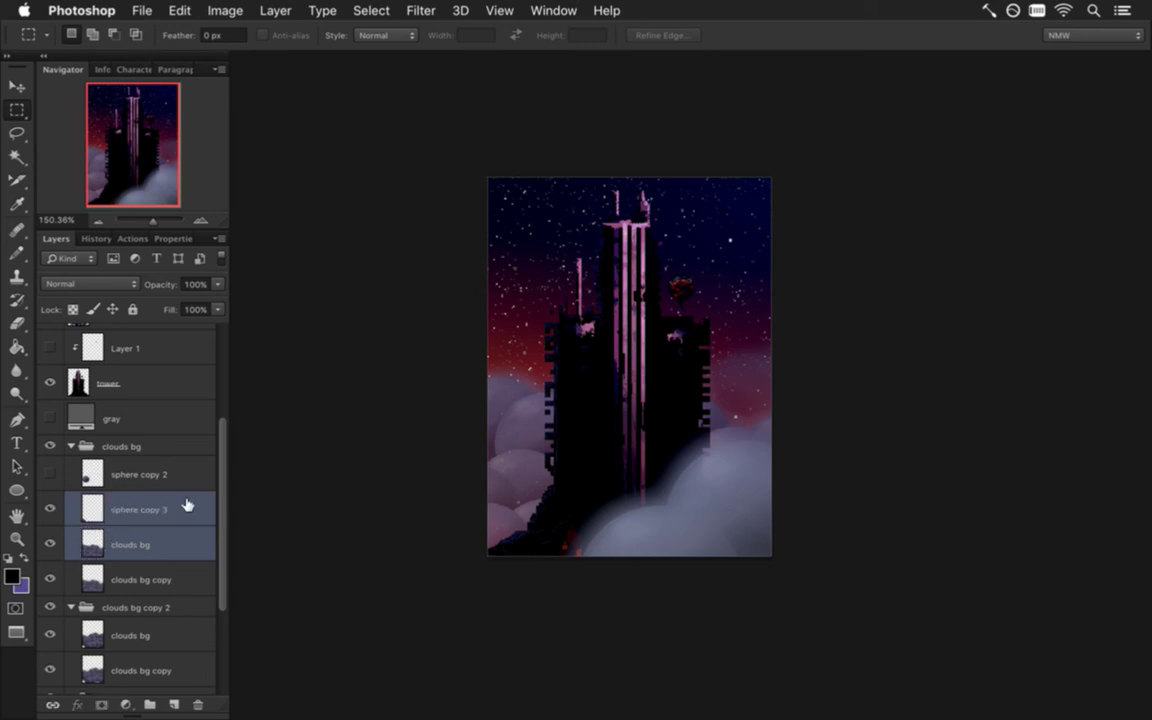
right_click(185, 505)
click(229, 471)
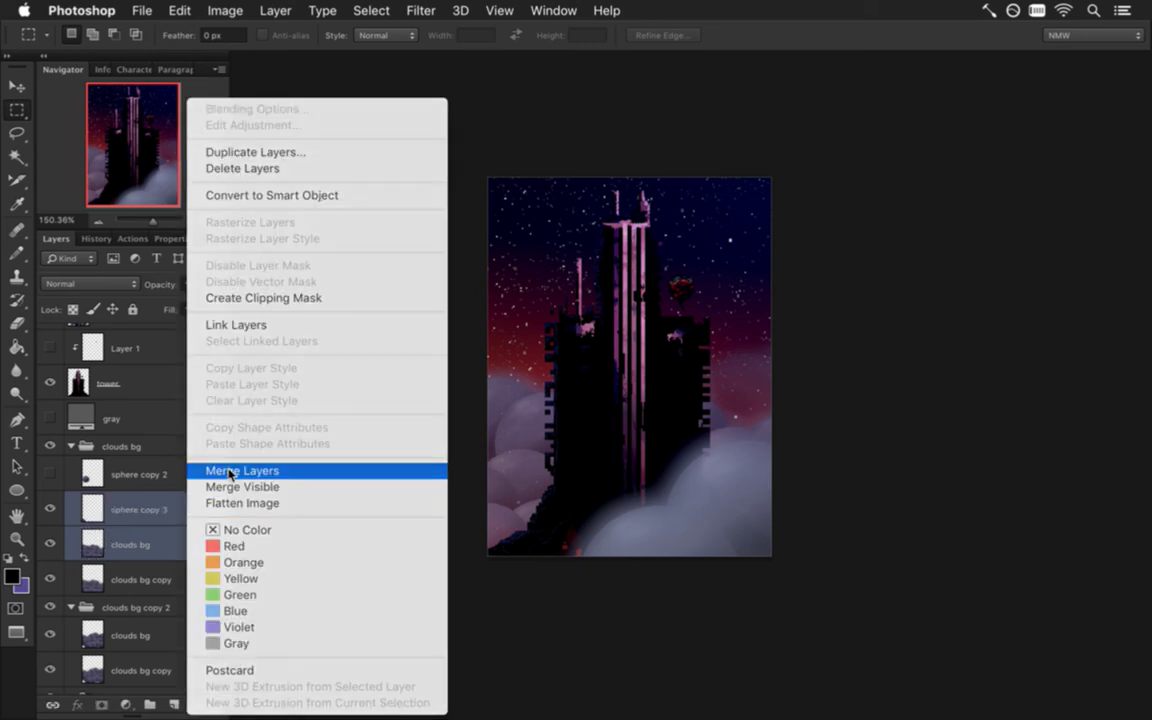
- Rename the merged cloud layer as clouds bg
double_click(135, 509)
text(c)
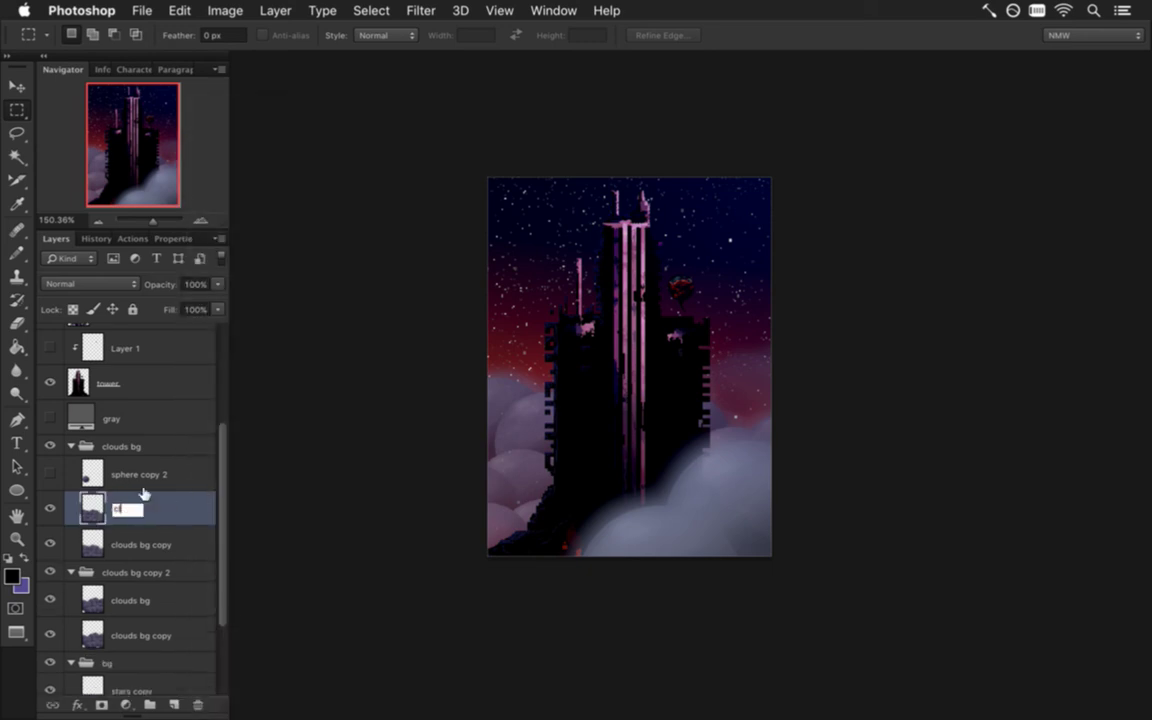
text(louds bg)
key(Return)
- Set the merged clouds bg layer's opacity to 37% and save the file
click(217, 284)
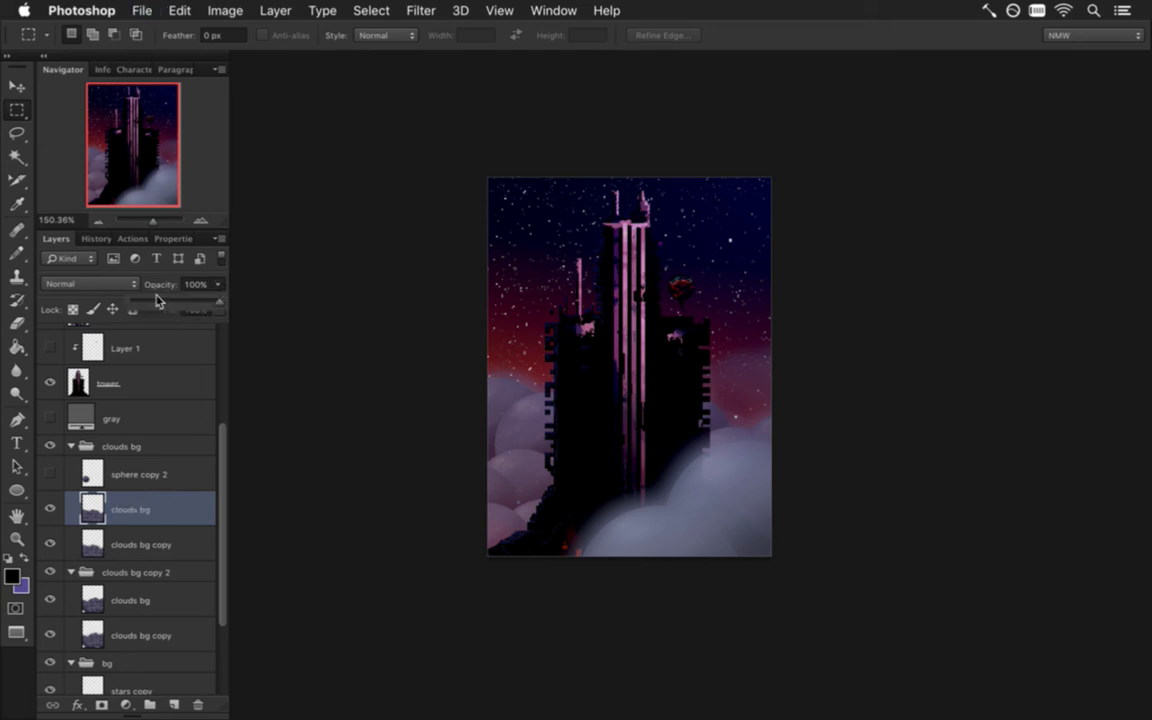
drag(156, 301, 153, 302)
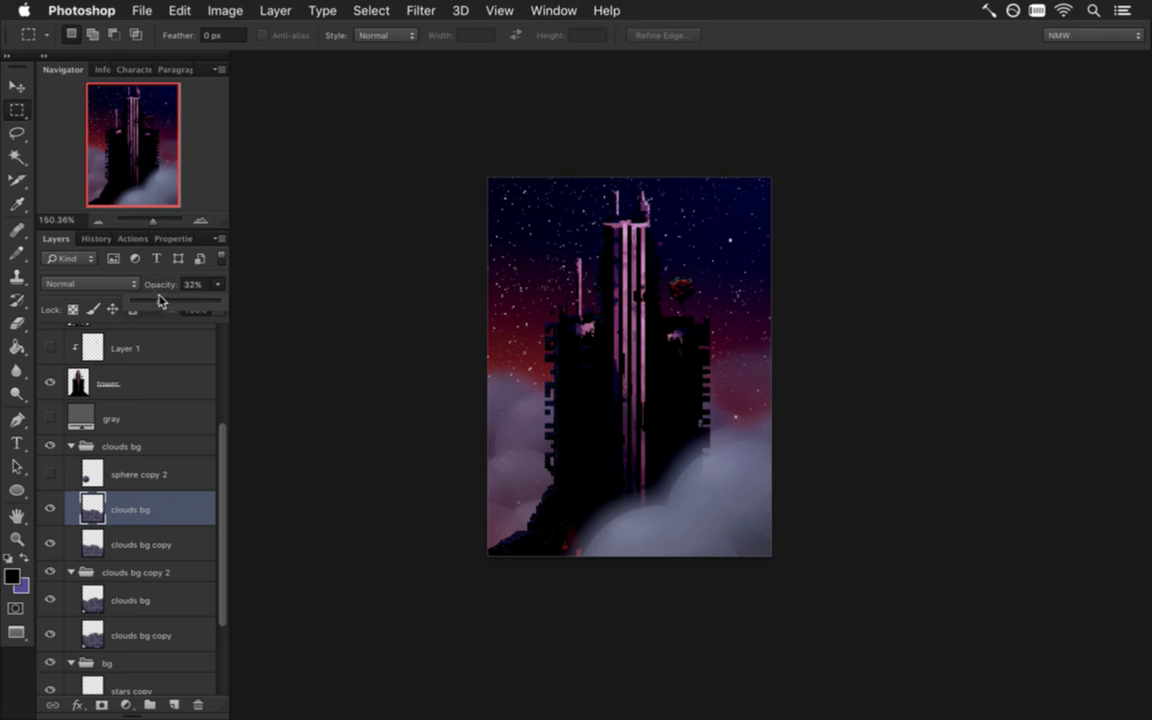
drag(164, 302, 166, 302)
click(214, 280)
key(super+s)
click(91, 478)
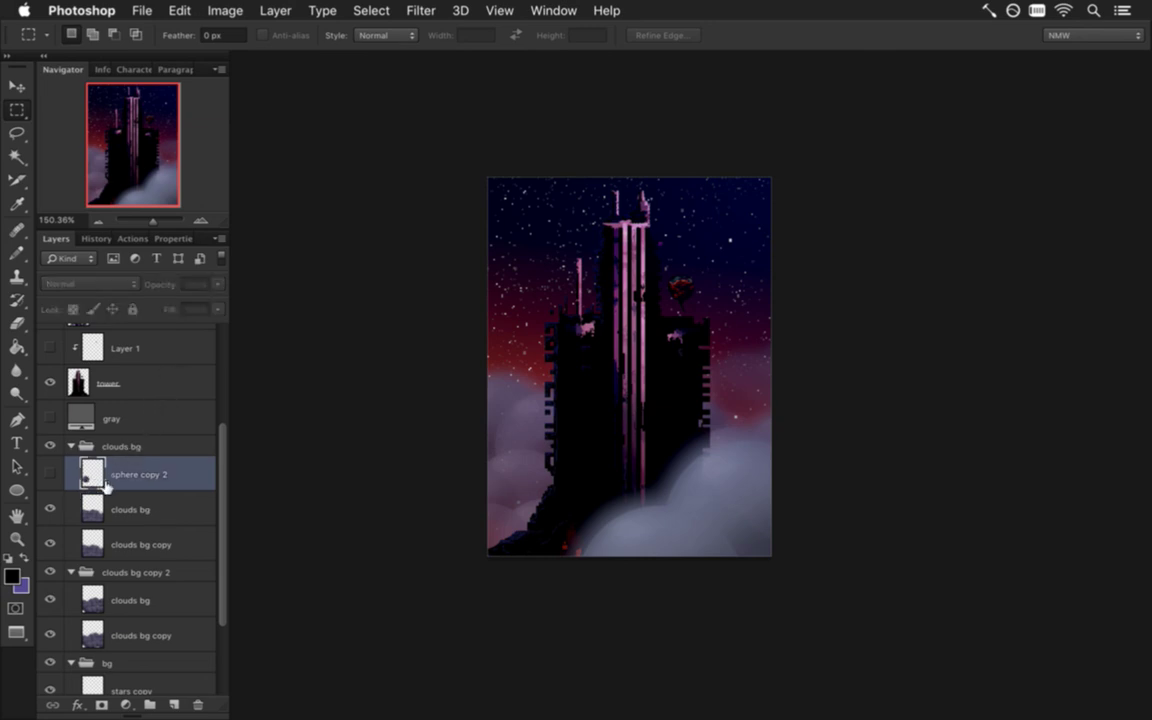
click(92, 506)
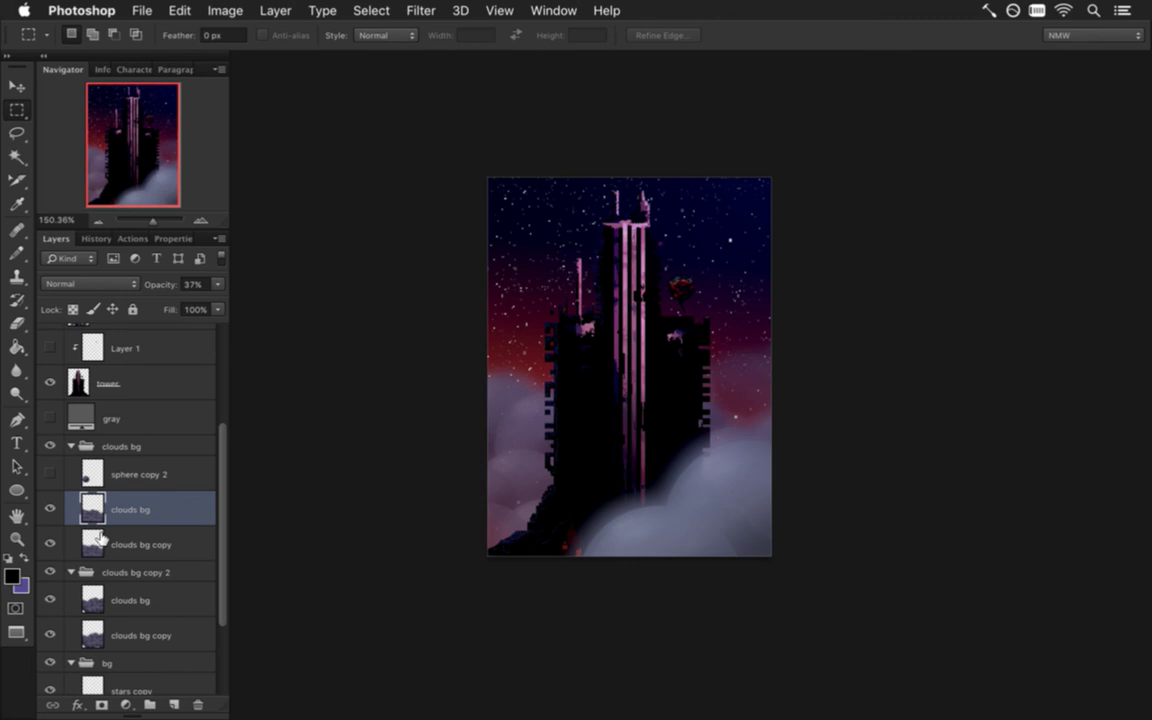
click(96, 536)
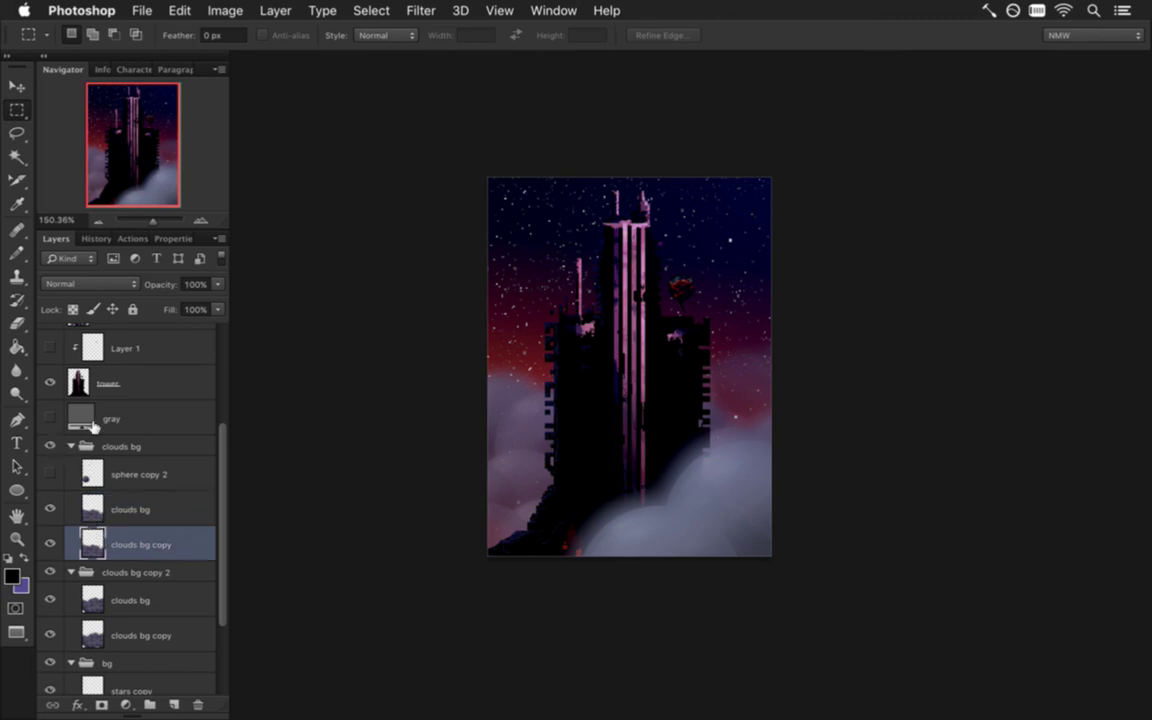
- Hide the tower layer and examine the clouds and stars behind it
click(52, 382)
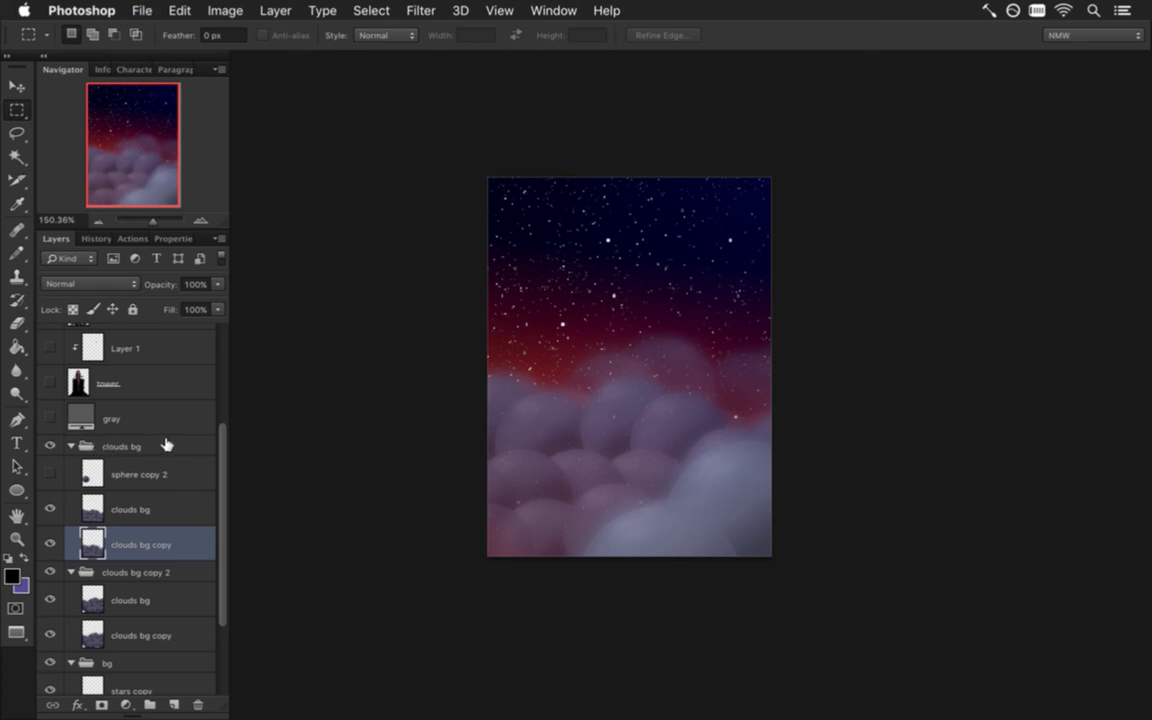
key(super+plus)
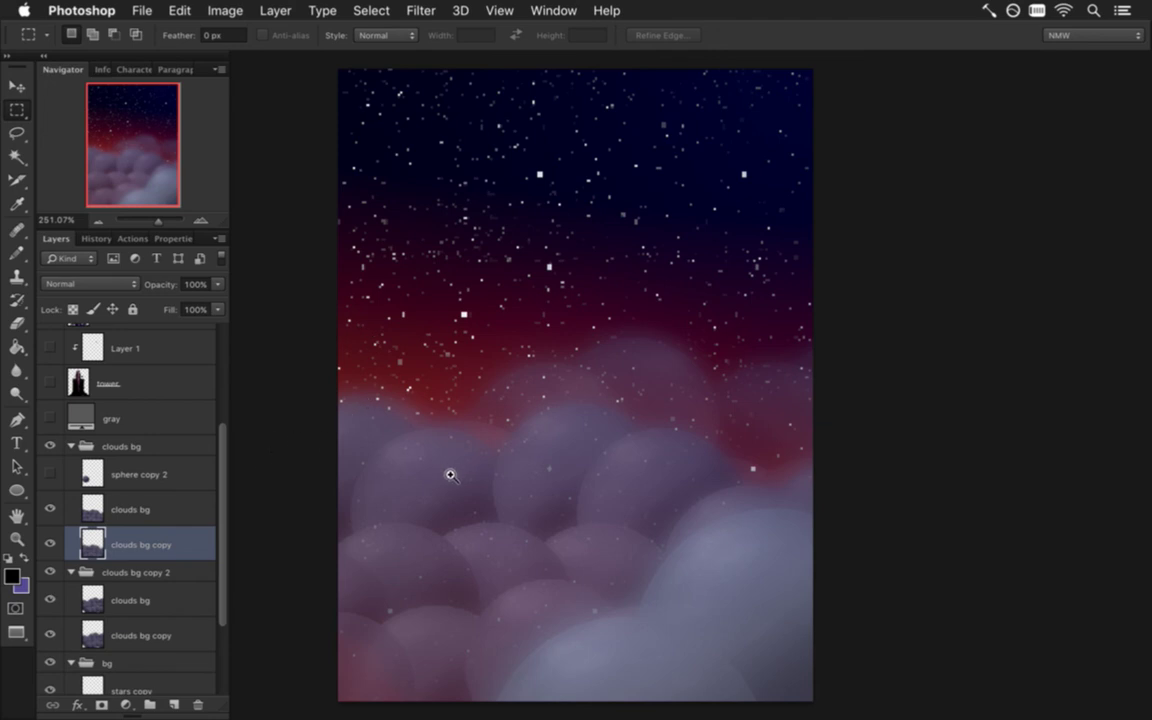
scroll(455, 472, down, 4)
scroll(460, 460, up, 3)
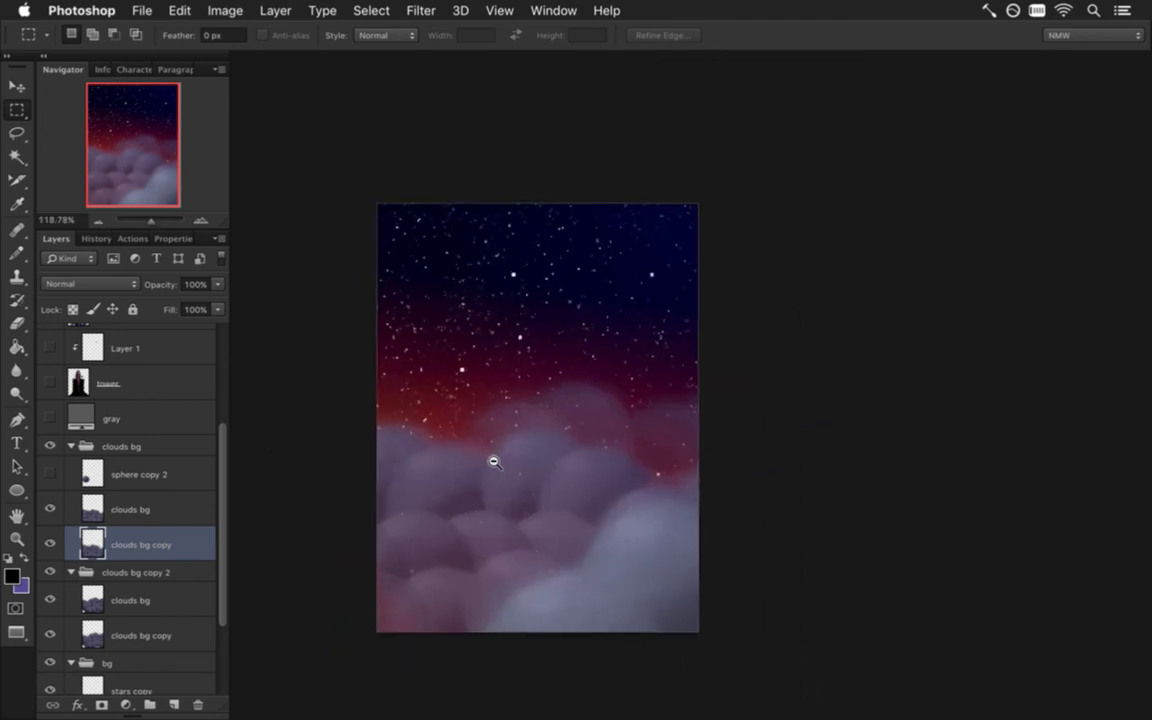
- Add a layer mask that reveals everything to the stars copy layer in the bg group
scroll(221, 537, down, 3)
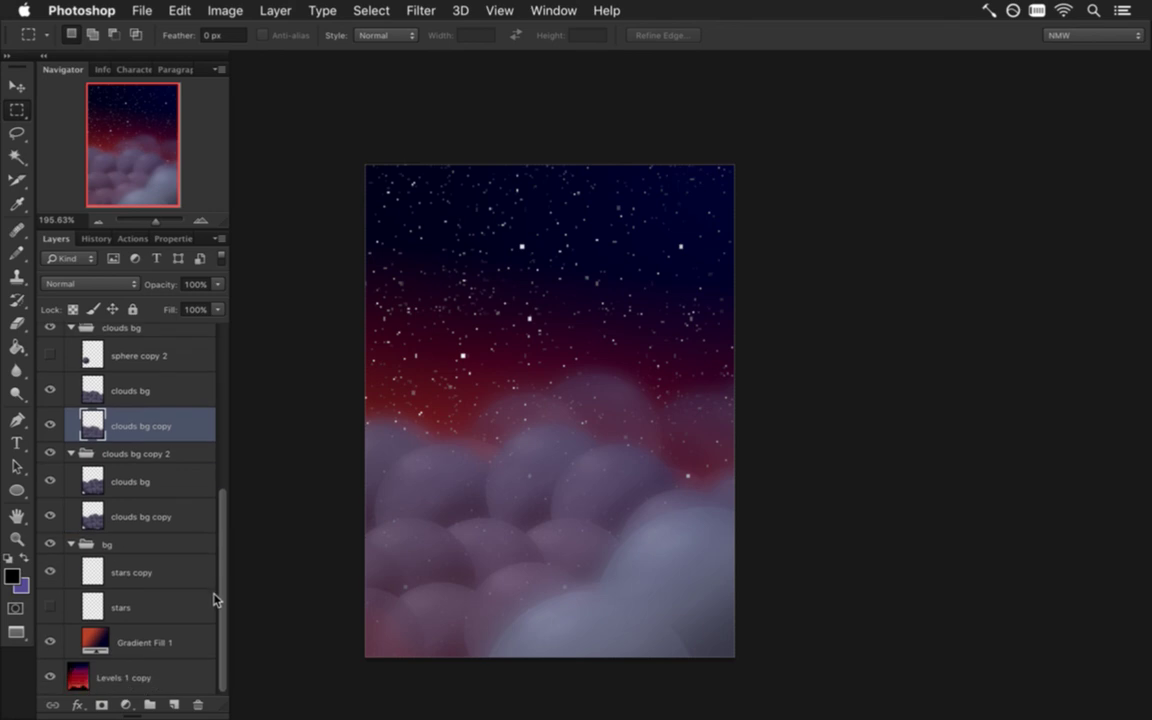
click(130, 605)
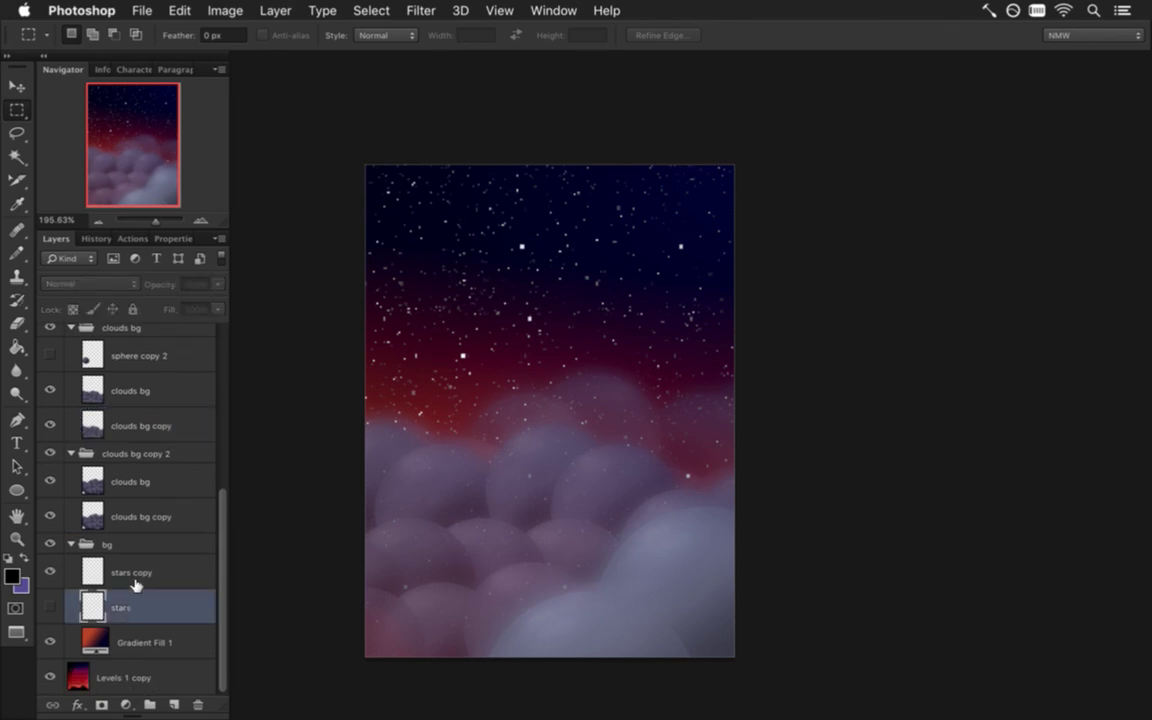
click(147, 572)
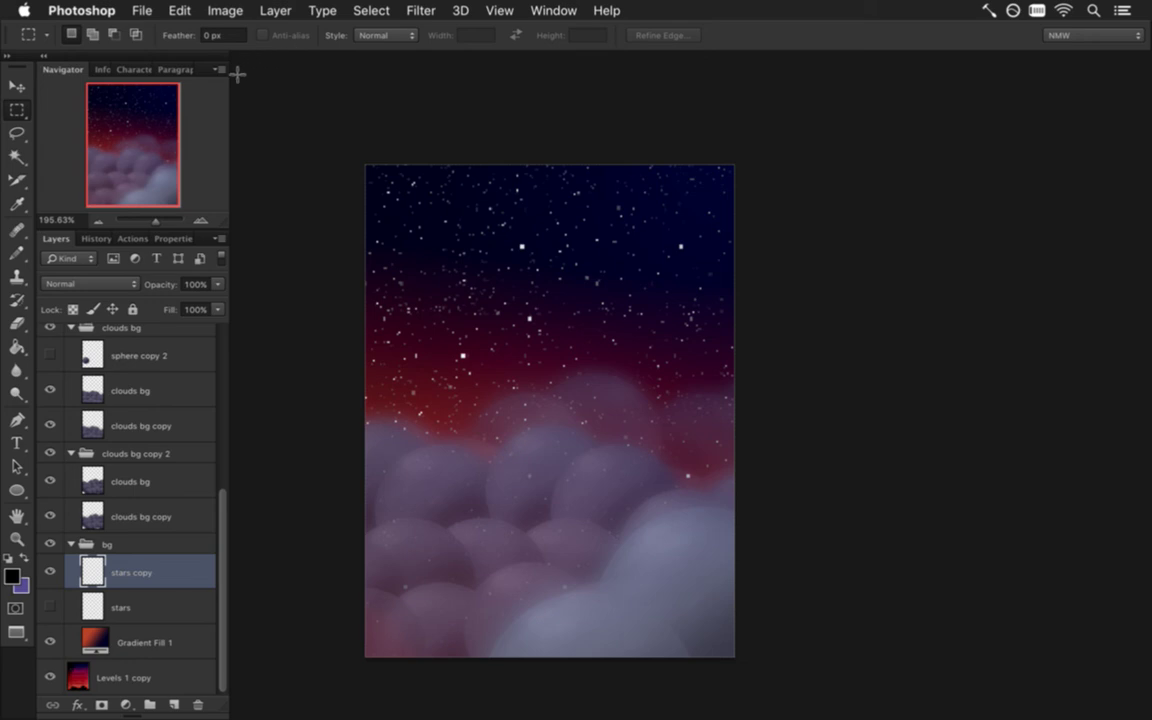
click(214, 10)
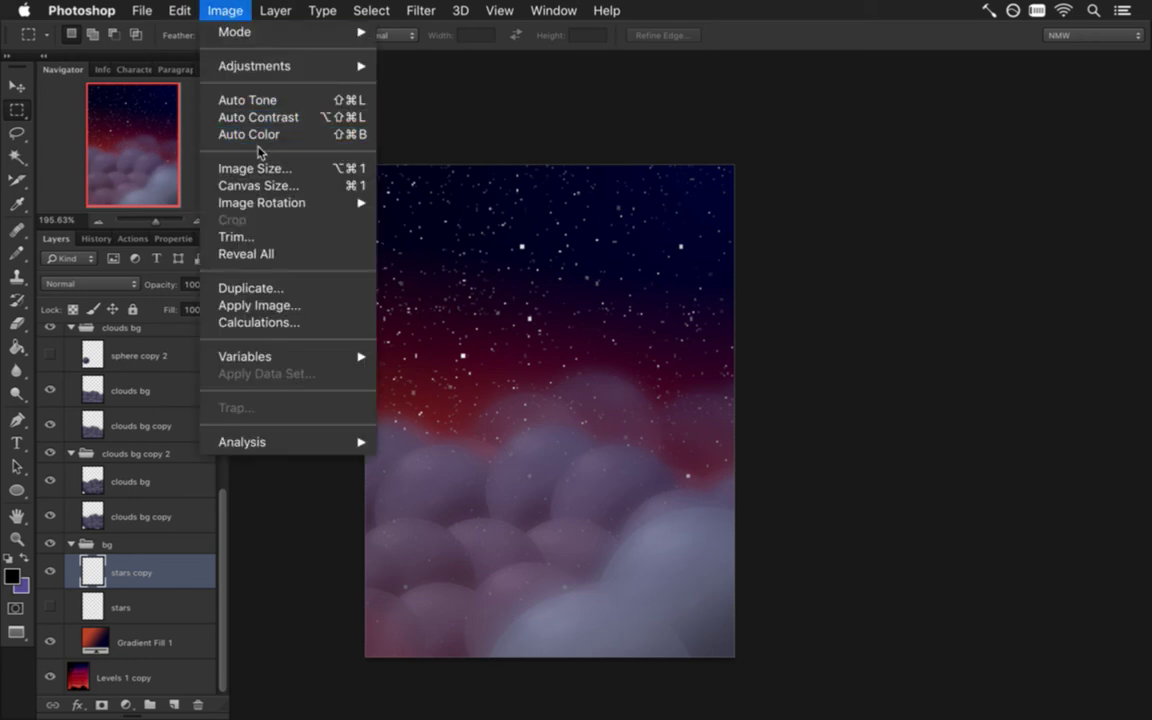
click(255, 493)
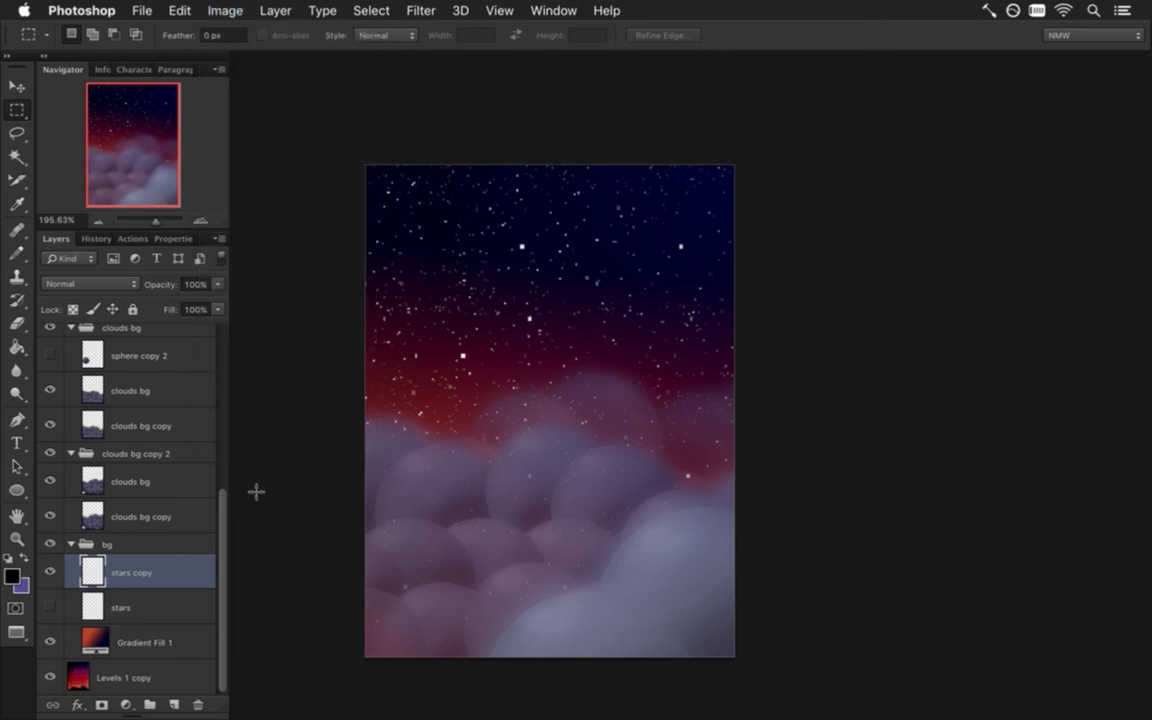
click(220, 9)
mouse_move(268, 8)
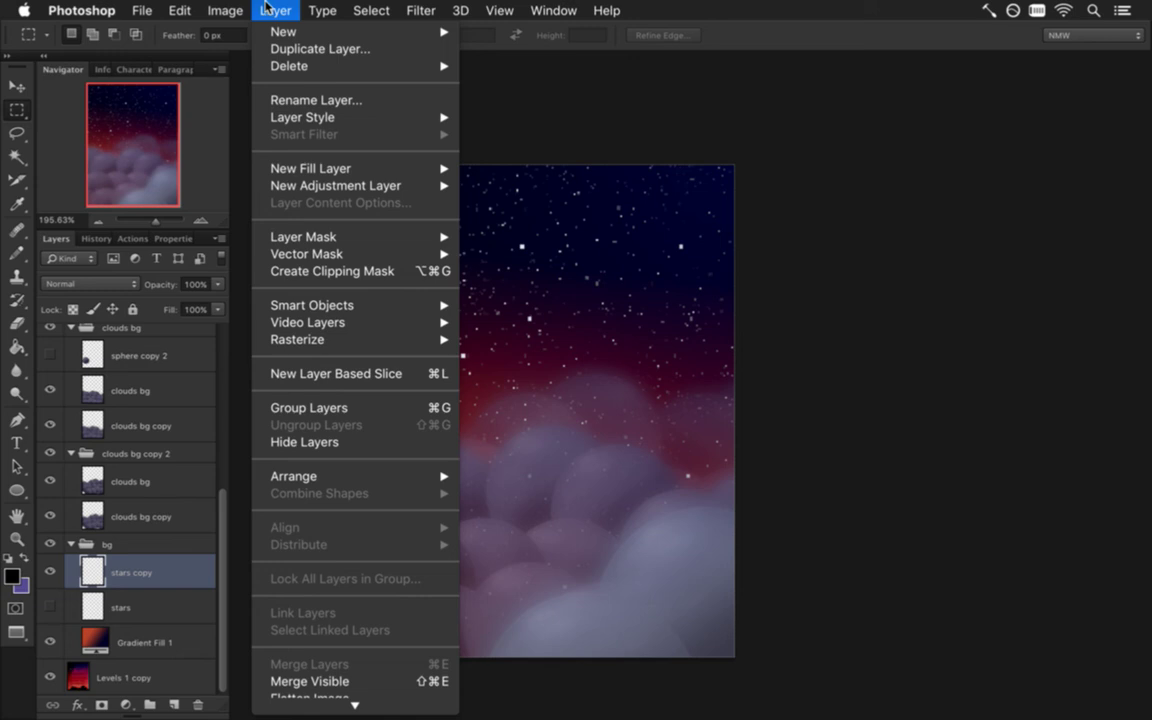
mouse_move(440, 236)
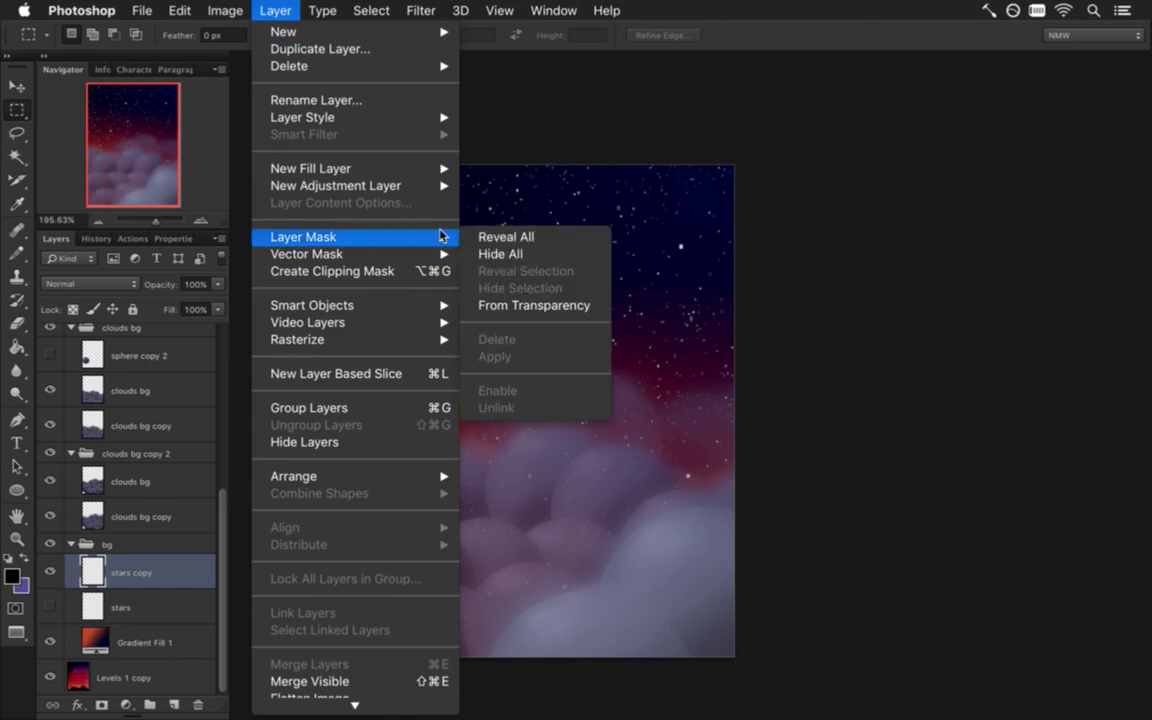
click(504, 237)
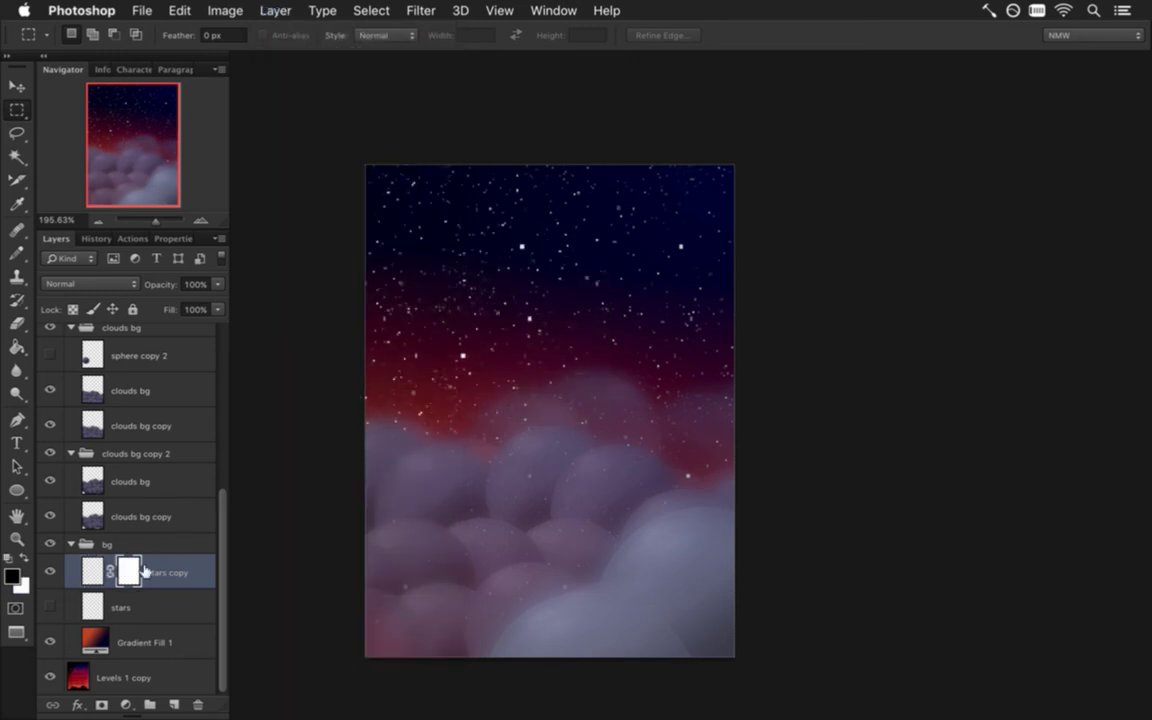
- Fill the stars copy layer's mask with a linear gradient running from black at the canvas bottom to white at the top
alt+click(130, 572)
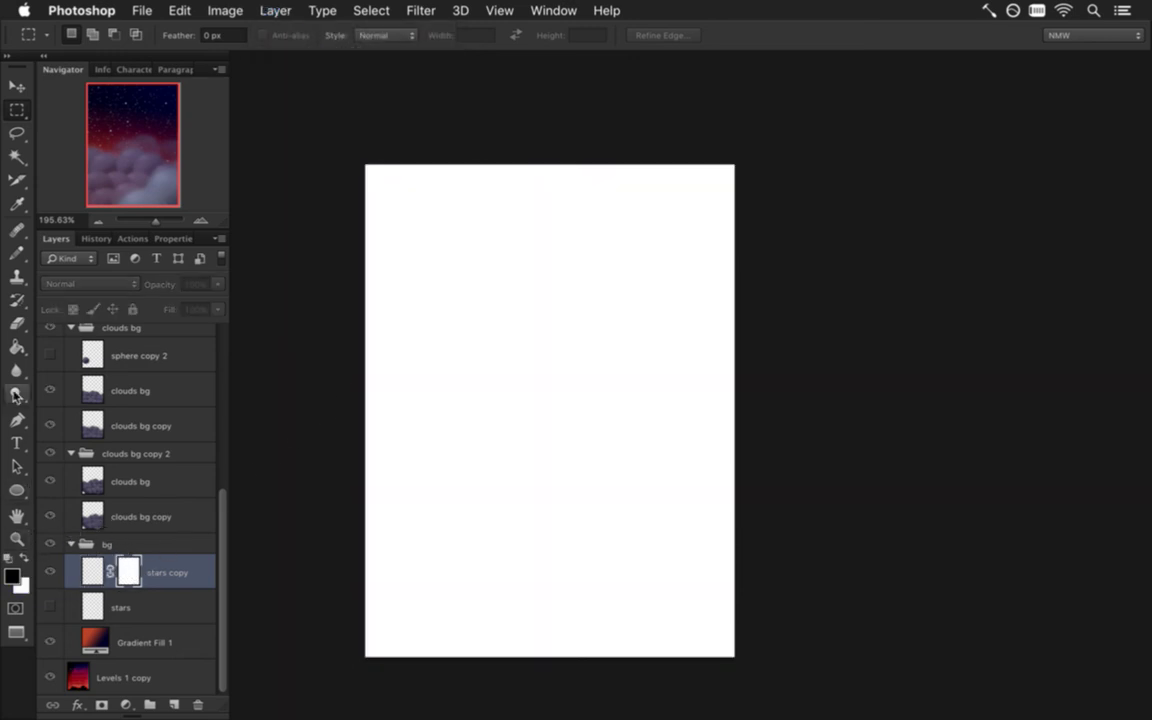
click(16, 348)
click(16, 348)
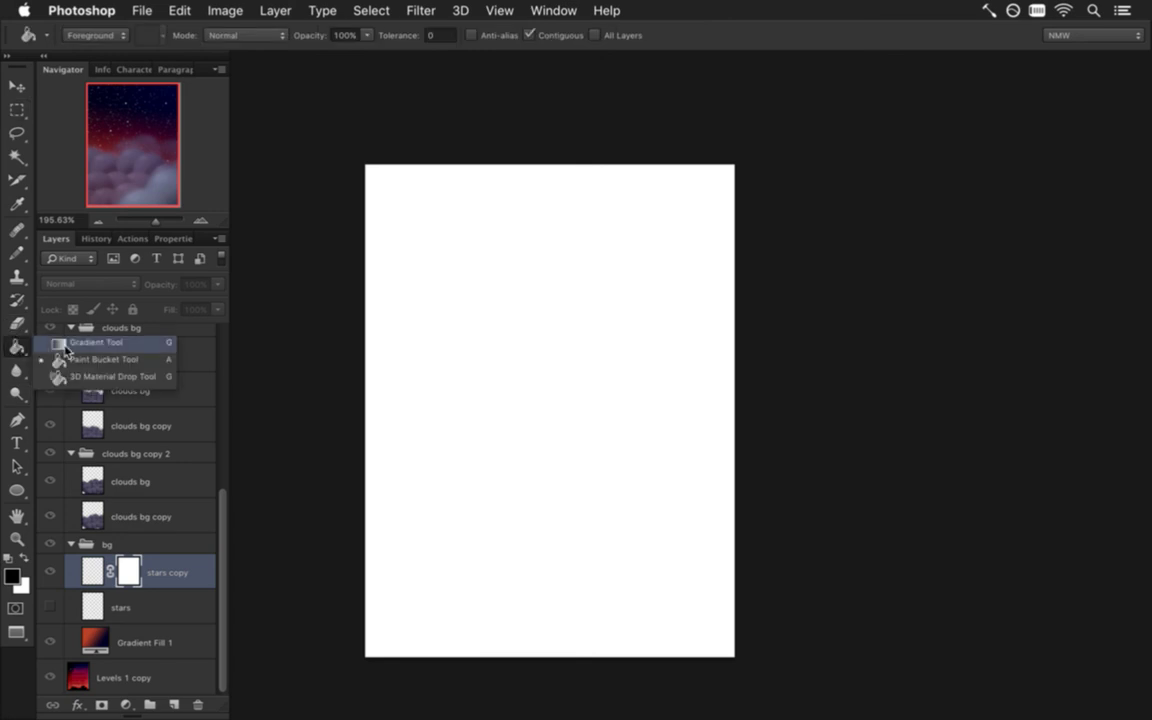
click(70, 337)
drag(534, 167, 540, 652)
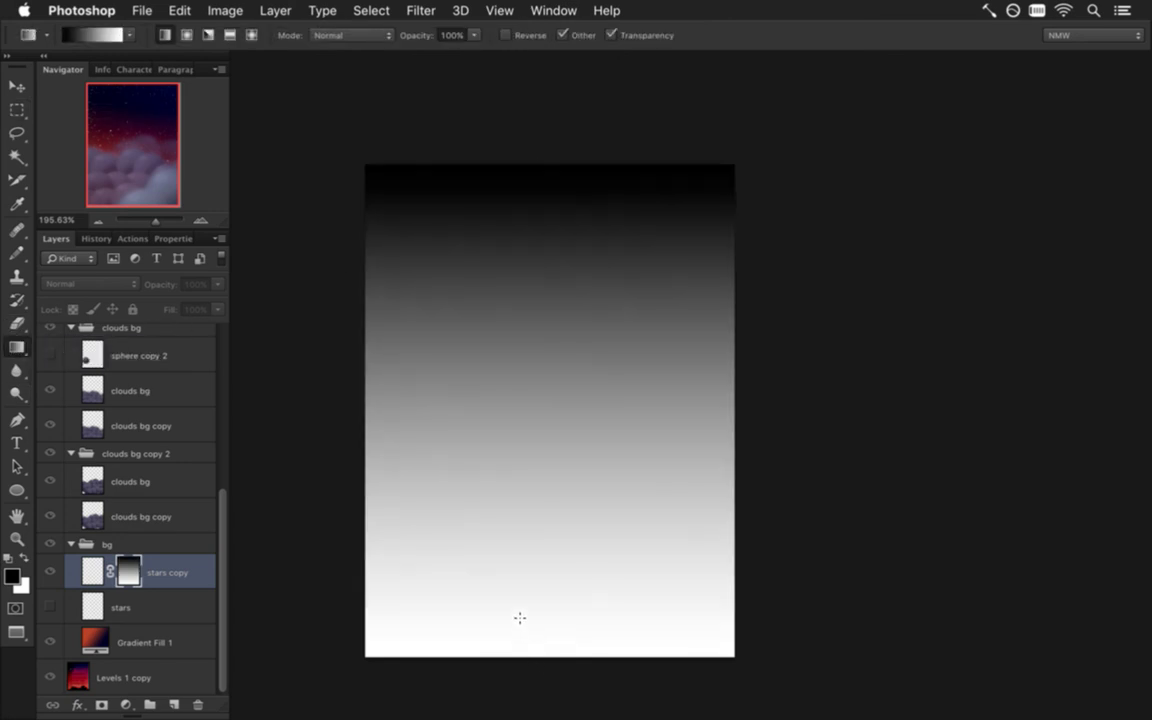
key(super+z)
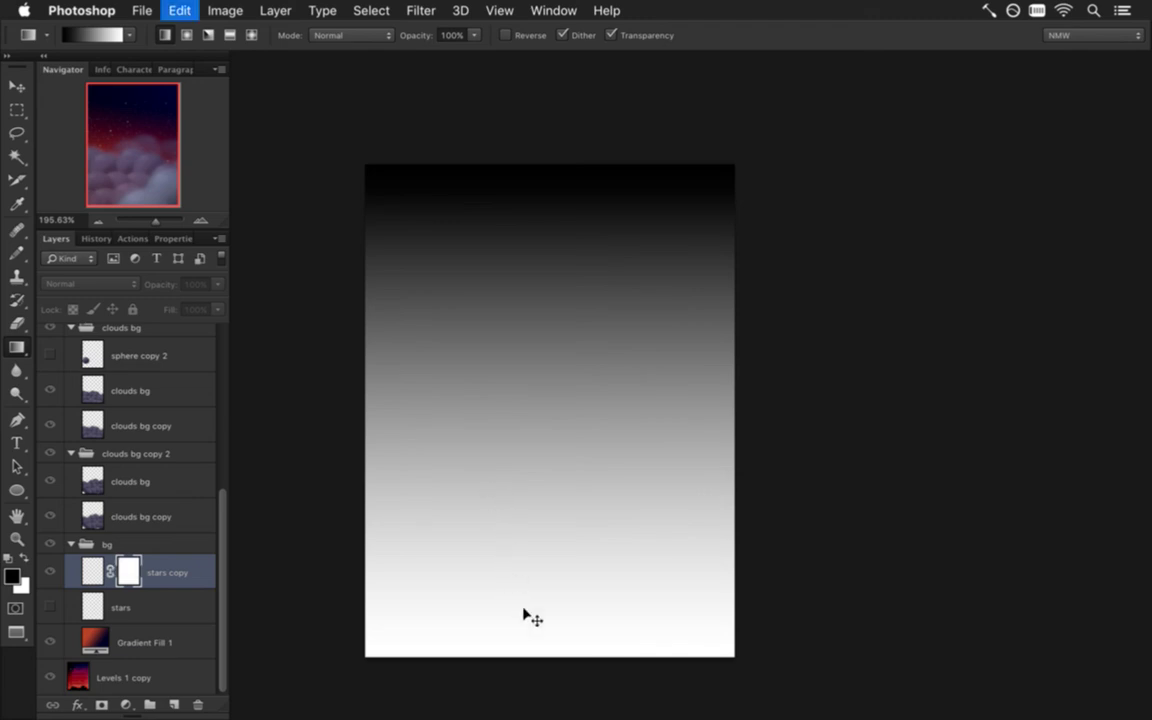
drag(539, 652, 564, 171)
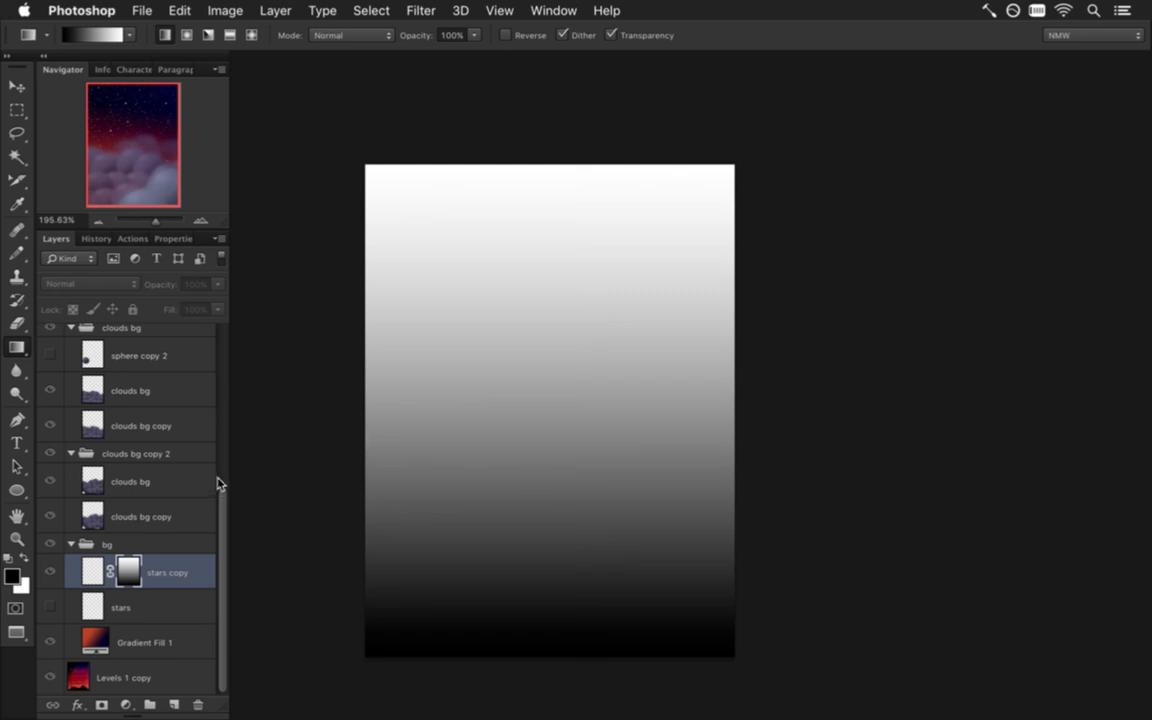
click(91, 567)
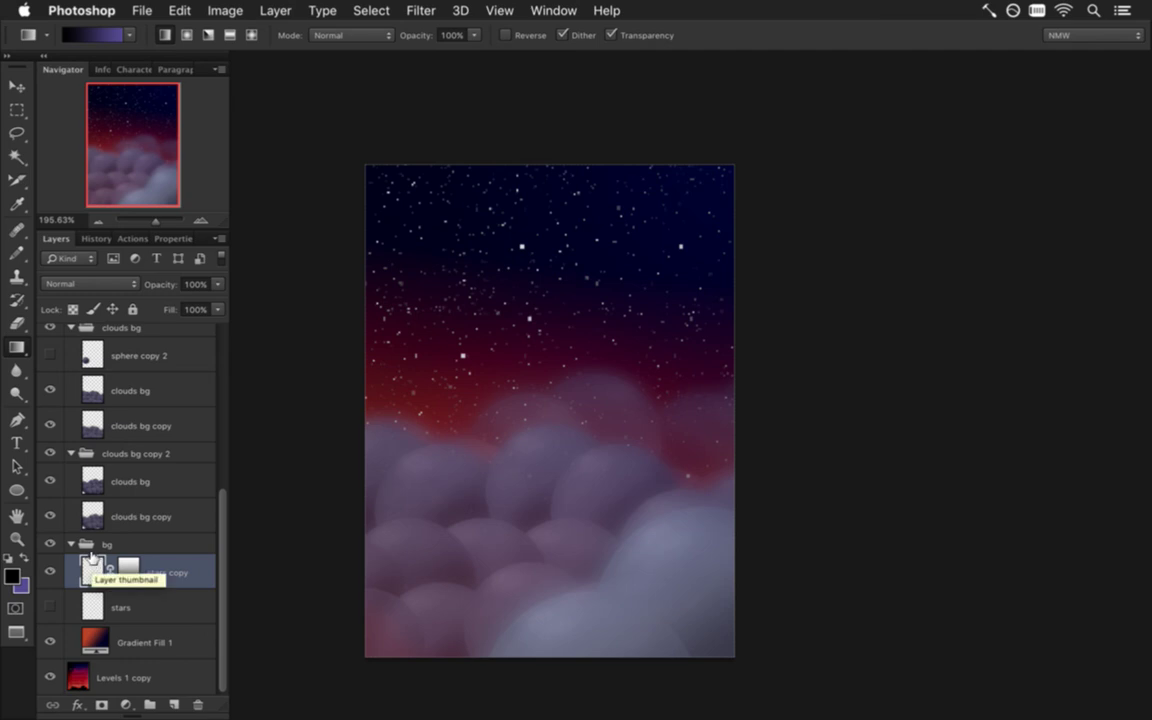
- Clear the stars copy mask to white and redraw a shorter black-to-white gradient from the cloud bank up to near the canvas top
click(130, 567)
alt+click(130, 569)
key(super+a)
key(BackSpace)
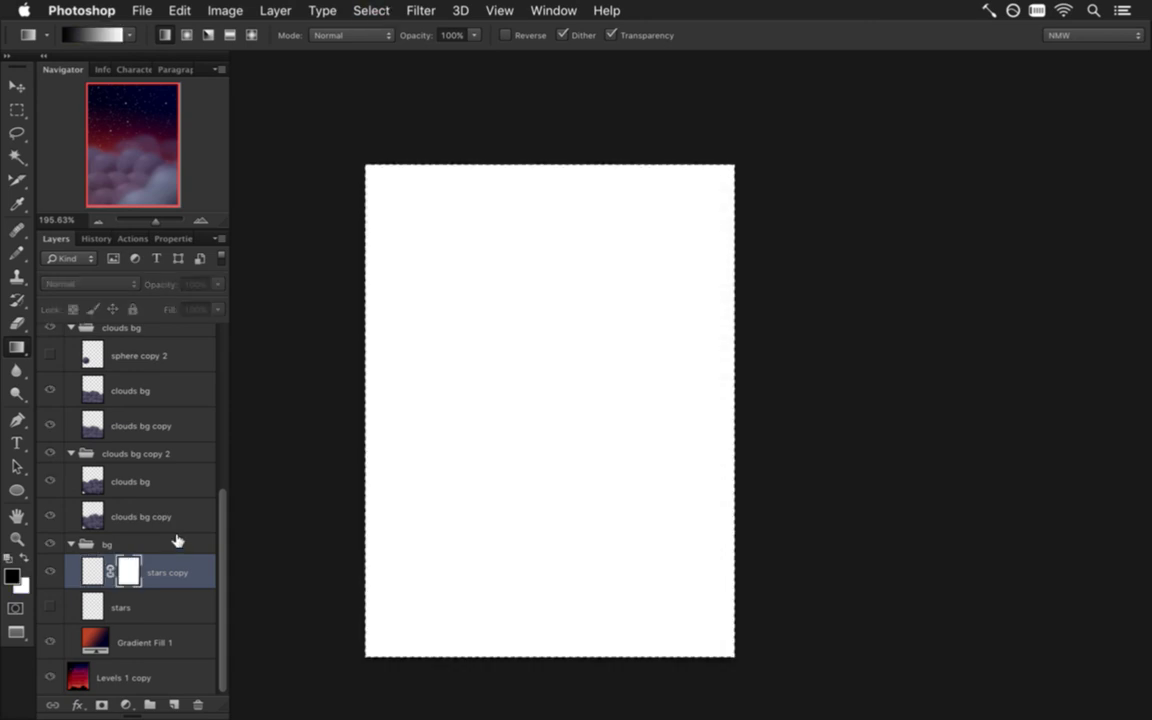
drag(539, 479, 548, 180)
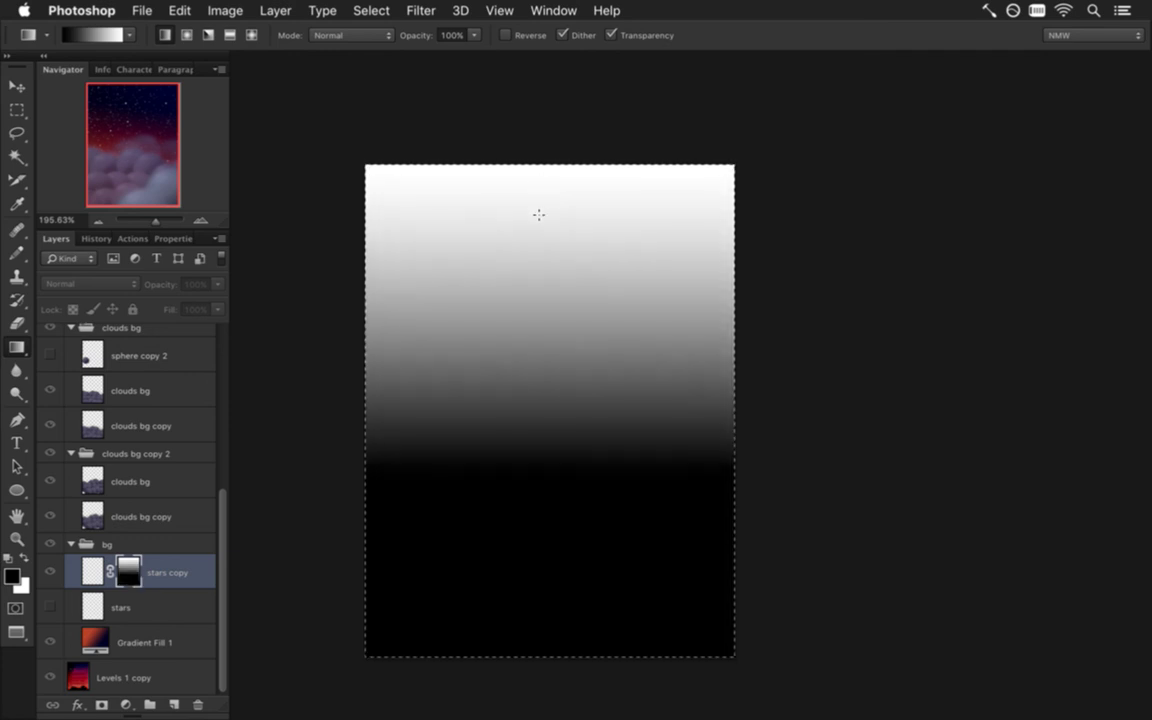
click(92, 572)
key(m)
key(ctrl+d)
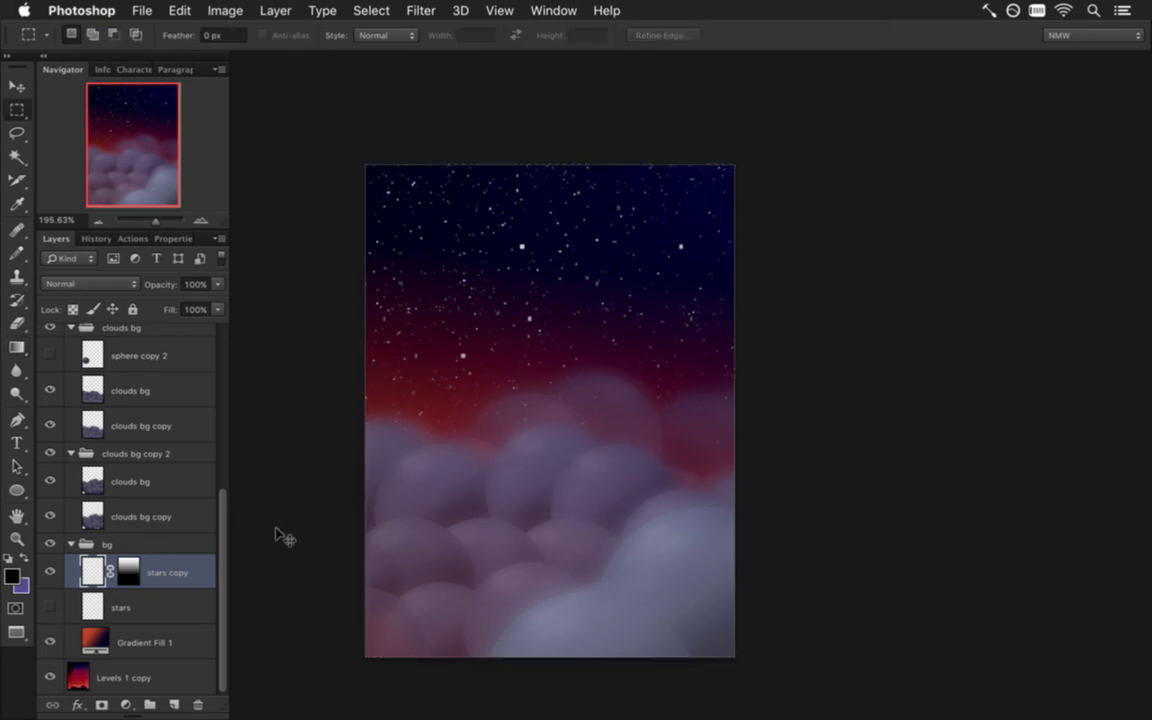
- Duplicate the sphere copy 2 layer and place the duplicate at the top of the clouds bg copy 2 group
click(93, 481)
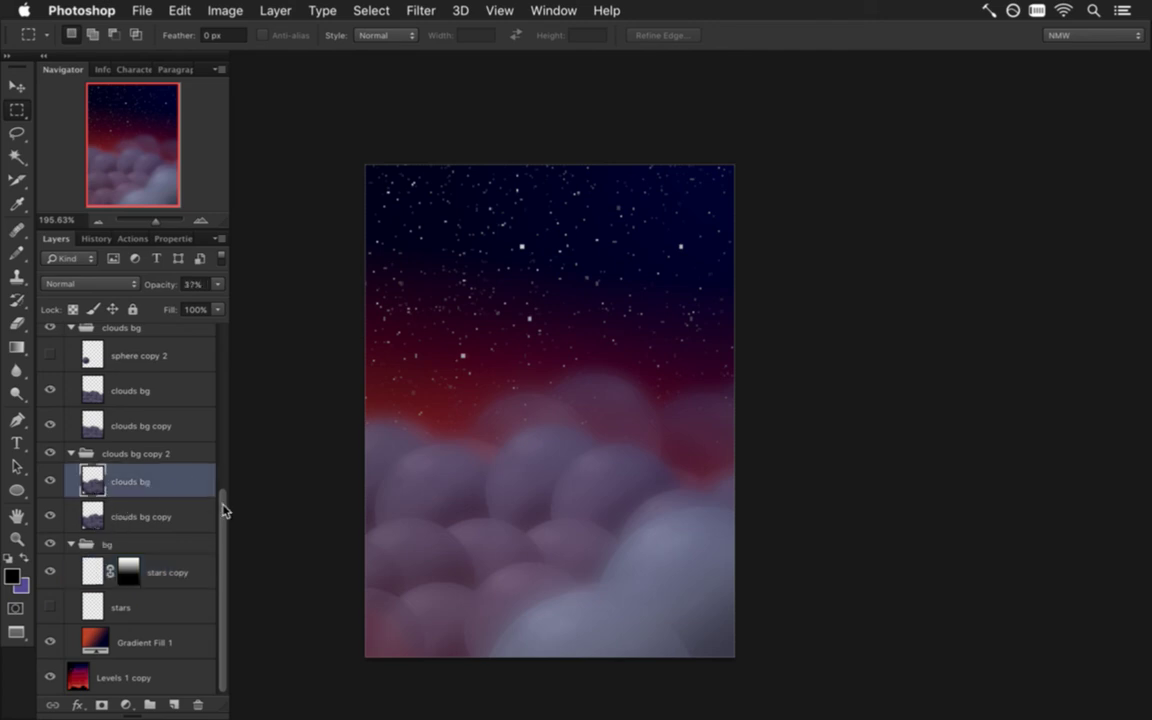
drag(221, 506, 221, 476)
click(137, 405)
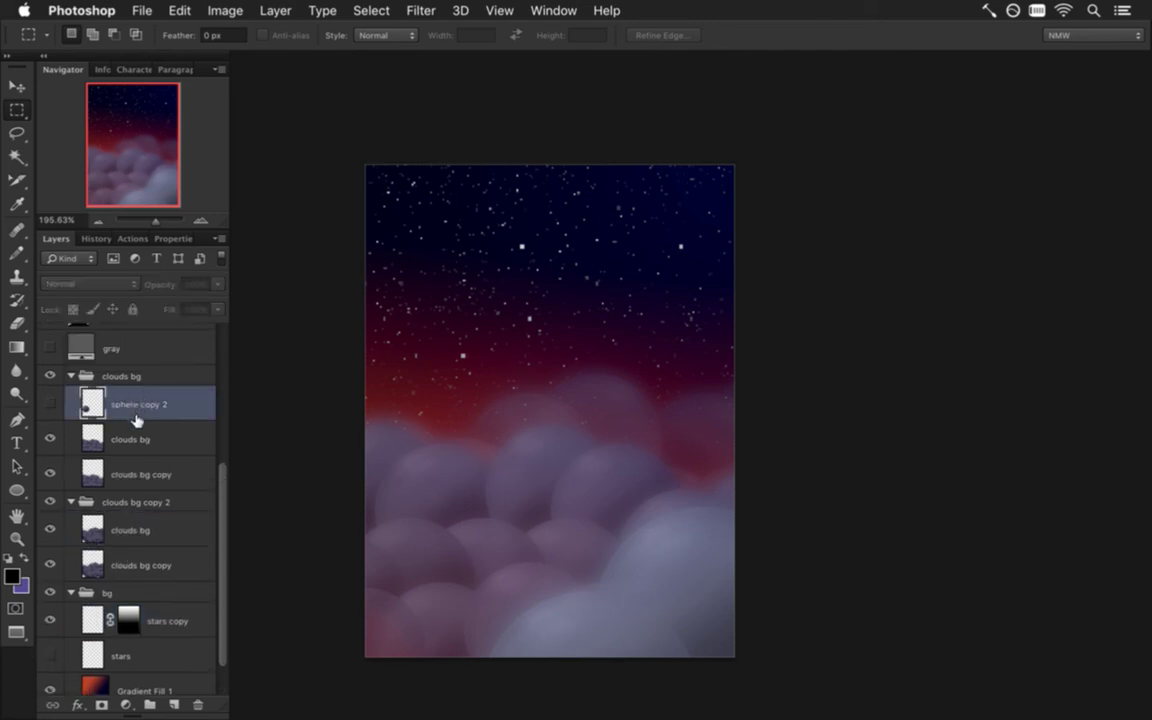
key(super+j)
drag(137, 418, 121, 566)
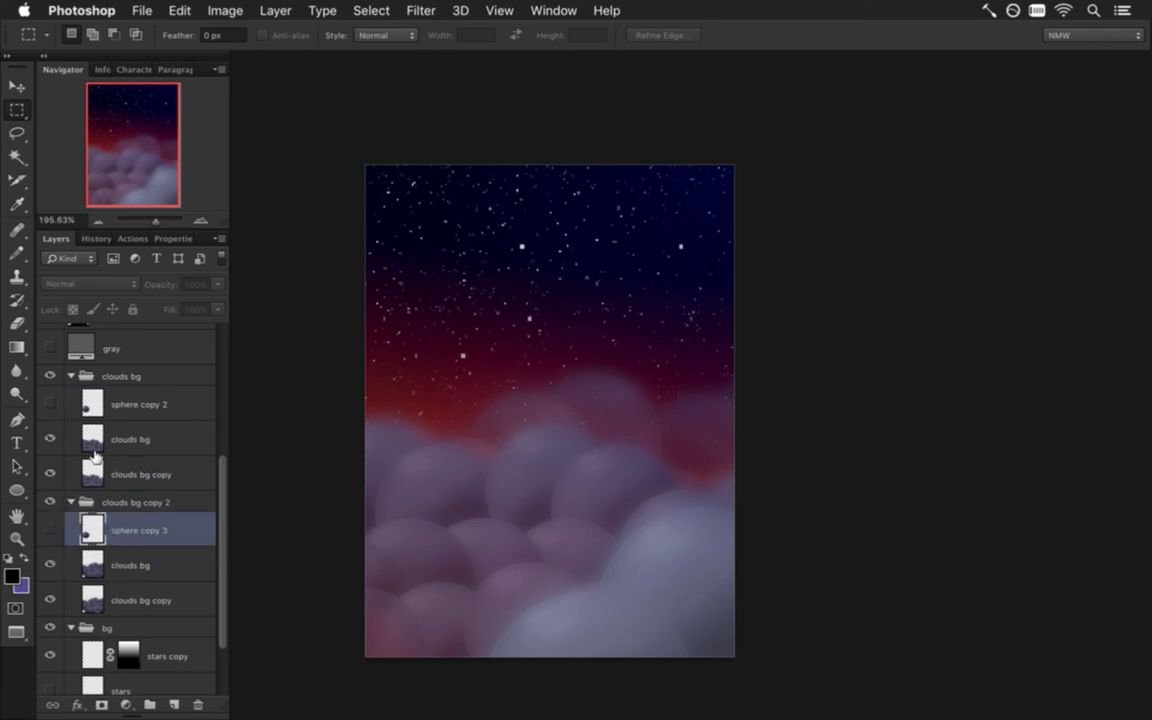
- Hide the clouds bg and clouds fg groups to isolate the faint rear clouds
click(50, 376)
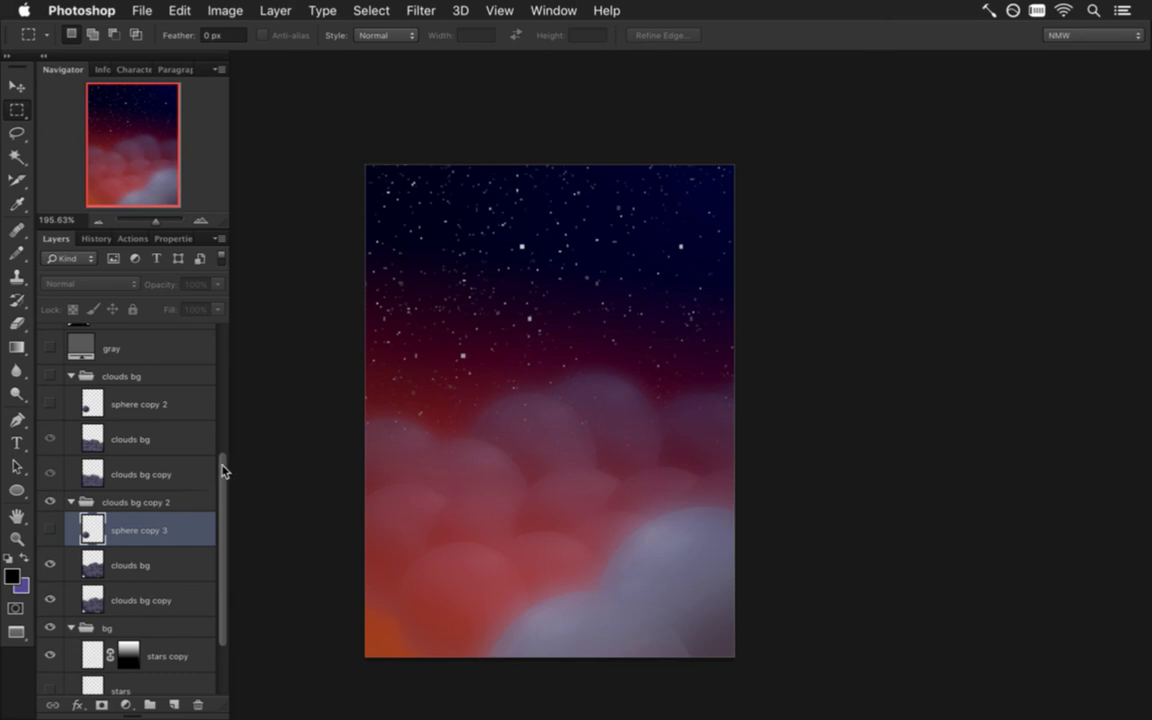
drag(223, 481, 208, 360)
click(50, 425)
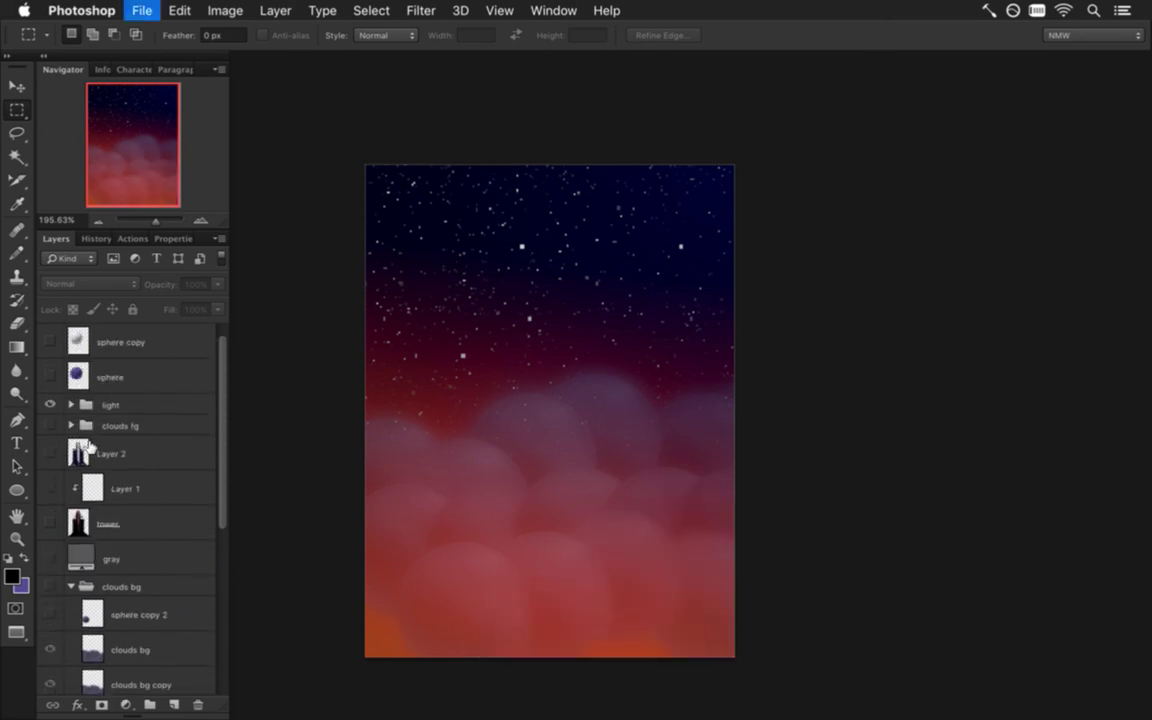
drag(222, 420, 218, 540)
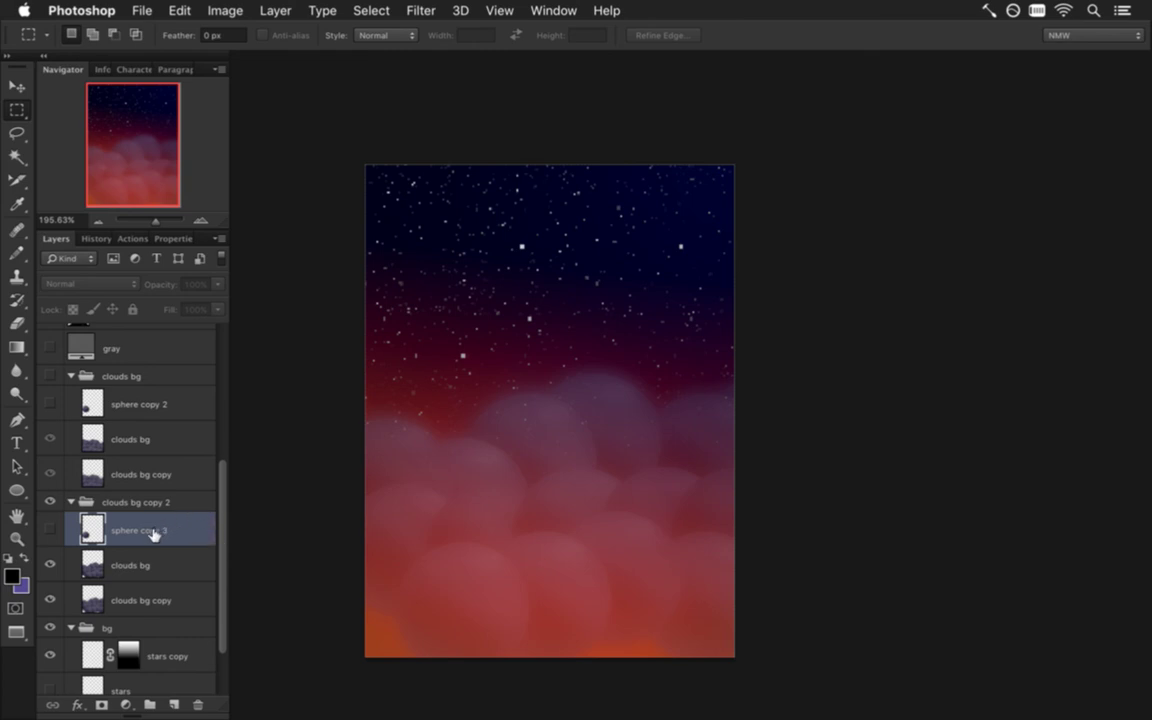
- Show the sphere copy 3 layer and move its sphere into the lower-left corner of the canvas
click(50, 530)
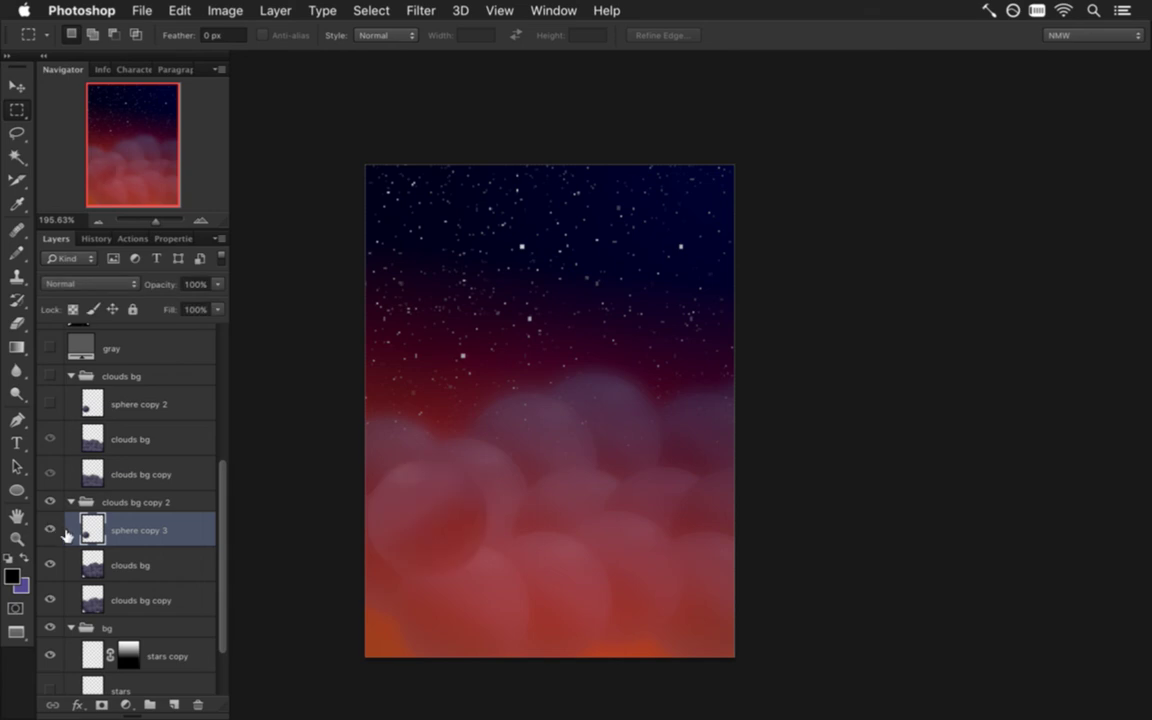
key(v)
drag(442, 496, 382, 566)
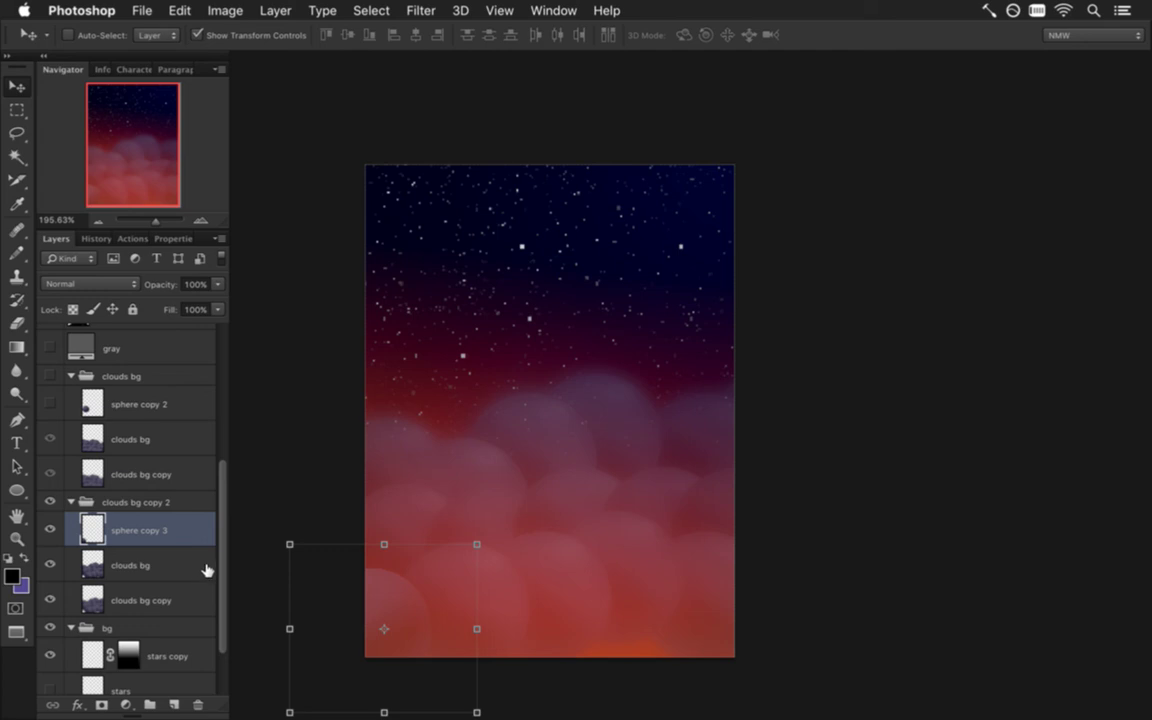
- Add five duplicates of the sphere along the canvas's bottom edge to fill the gaps in the rear cloud bank
drag(411, 586, 386, 650)
key(super+j)
key(super+j)
key(super+j)
key(super+j)
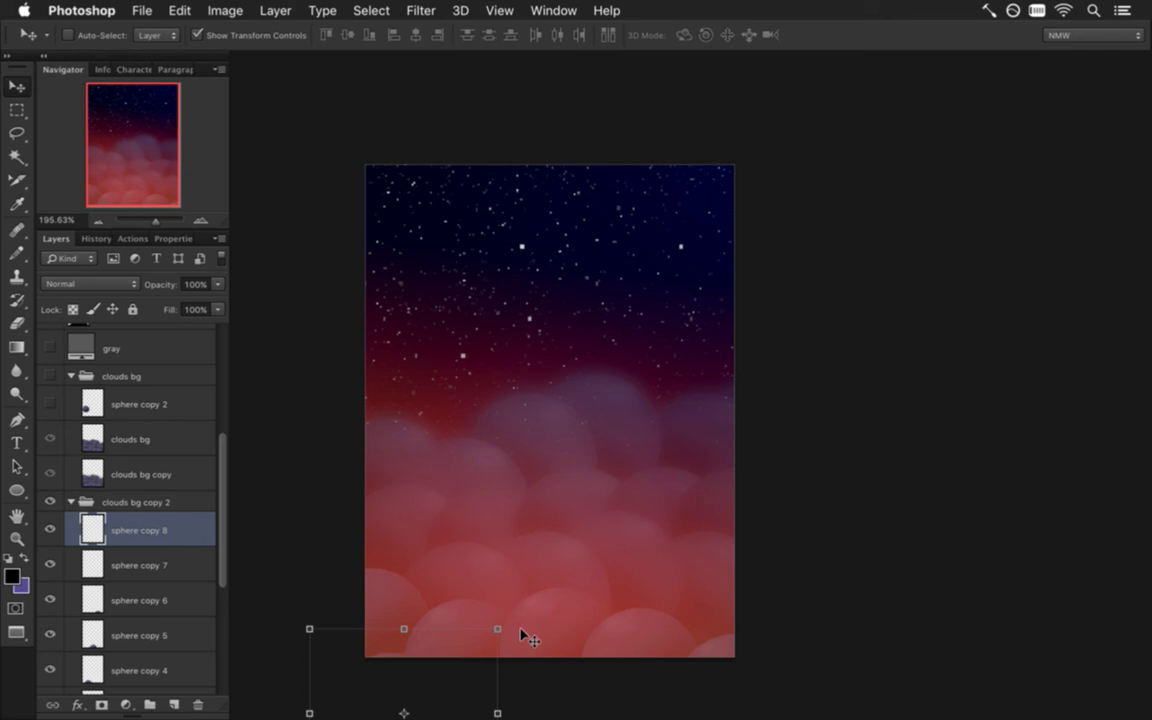
key(m)
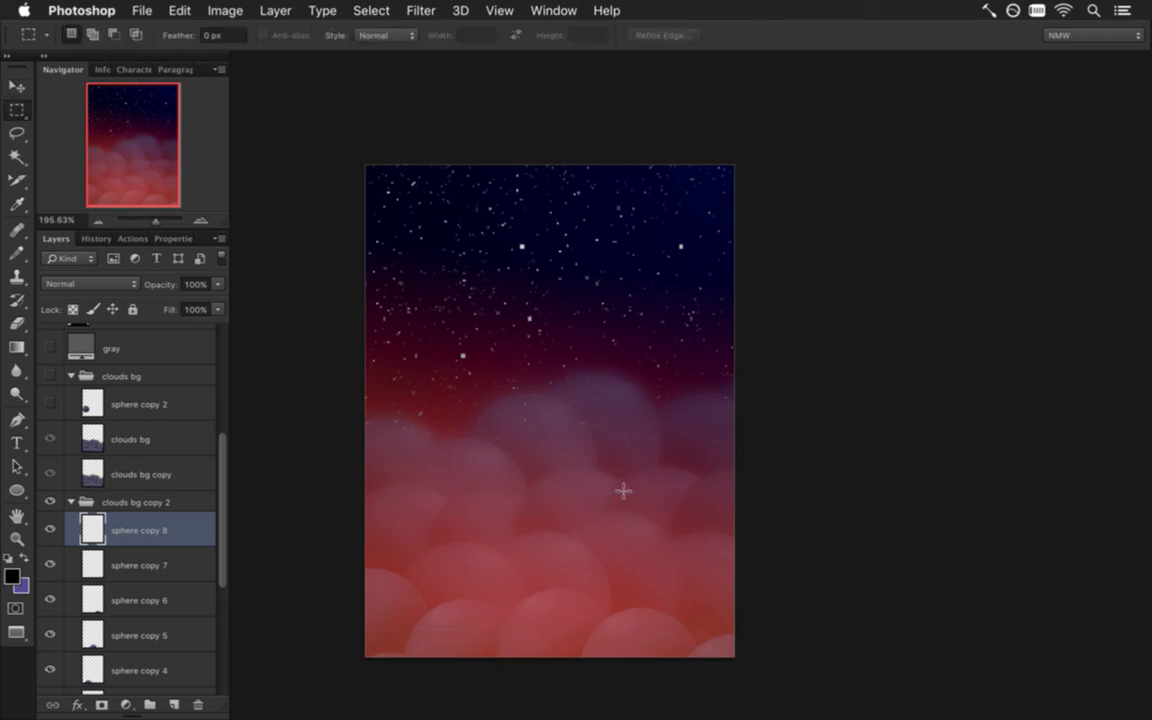
- Set the opacity of the clouds bg layer inside the clouds bg copy 2 group to 100%
drag(226, 506, 221, 566)
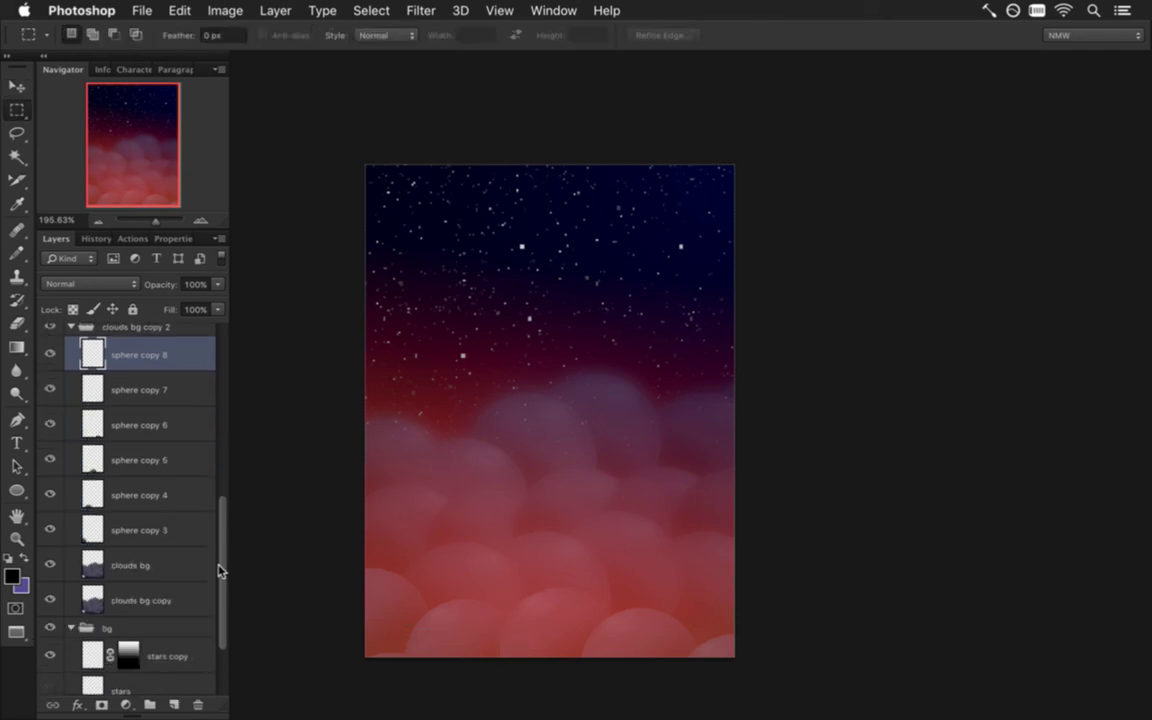
click(126, 566)
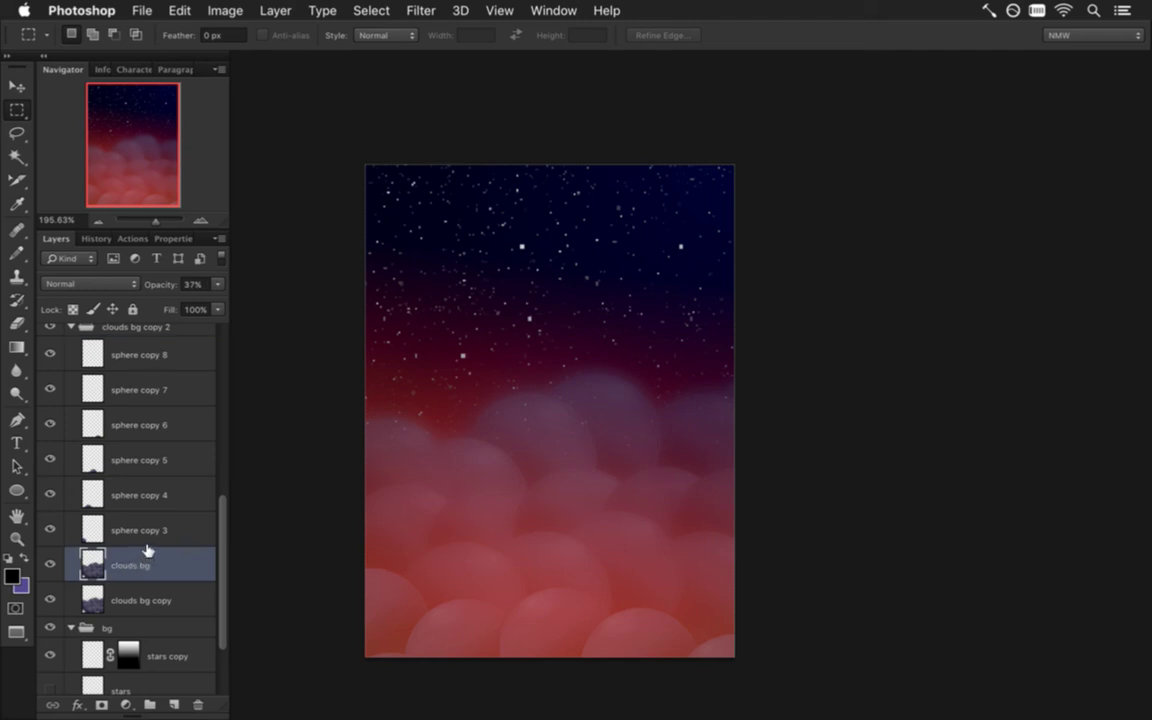
click(158, 324)
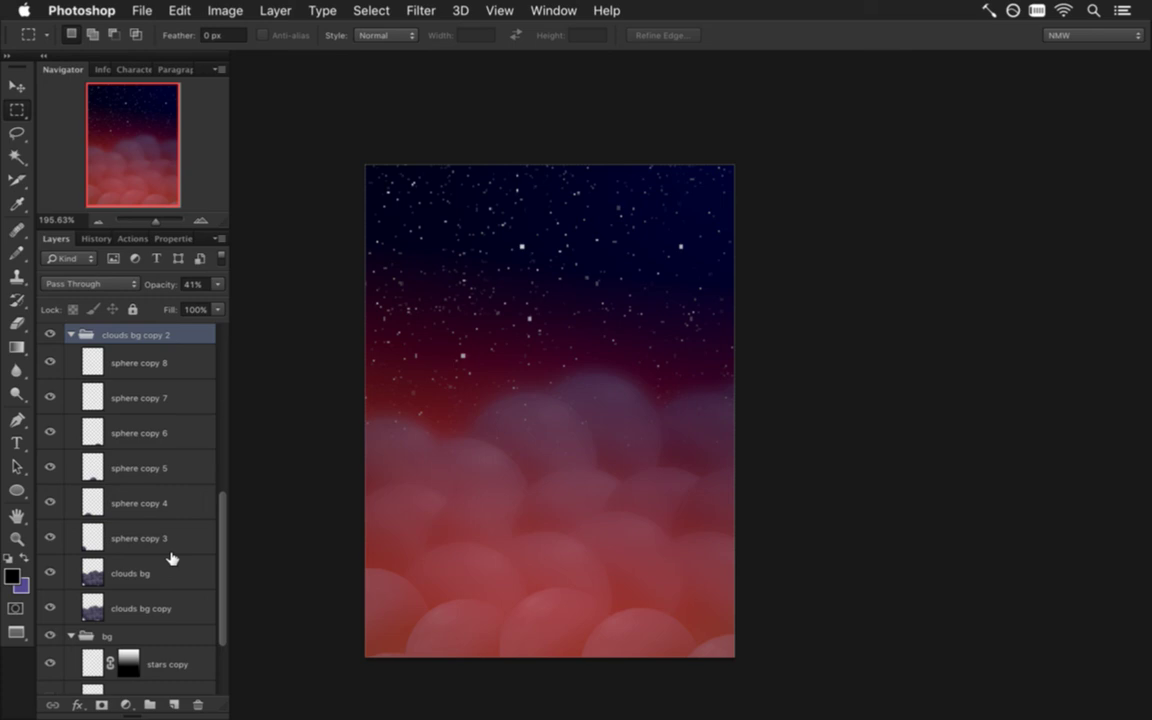
click(138, 569)
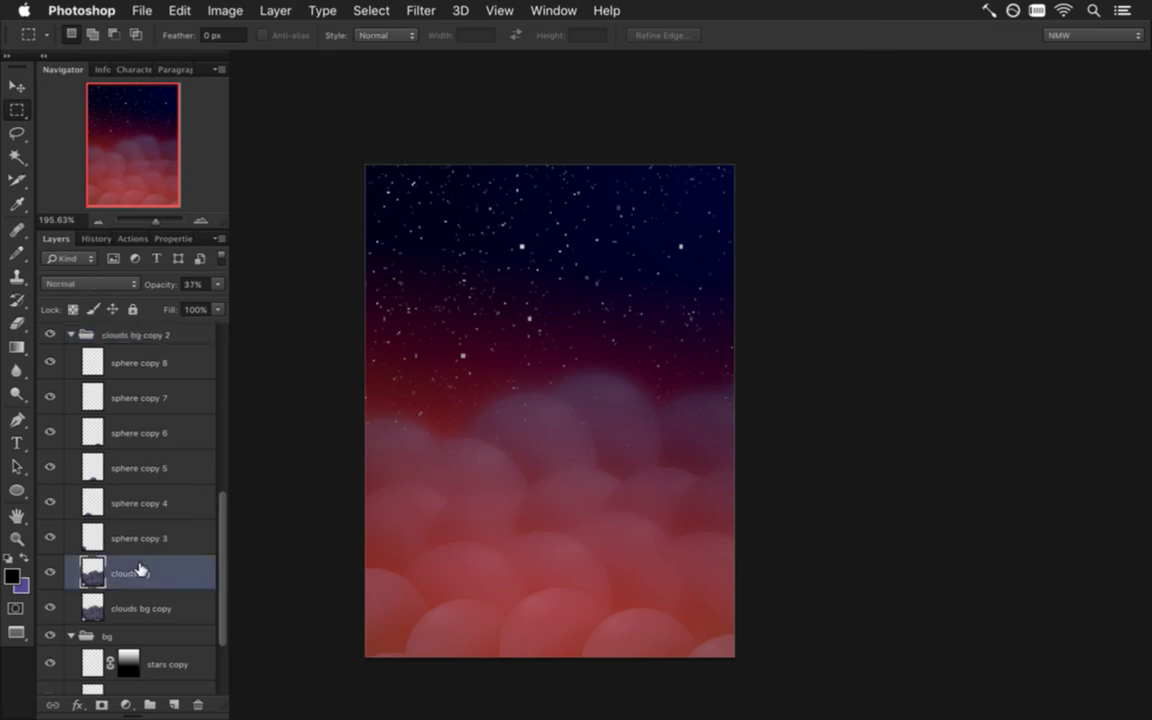
click(217, 284)
drag(210, 304, 243, 314)
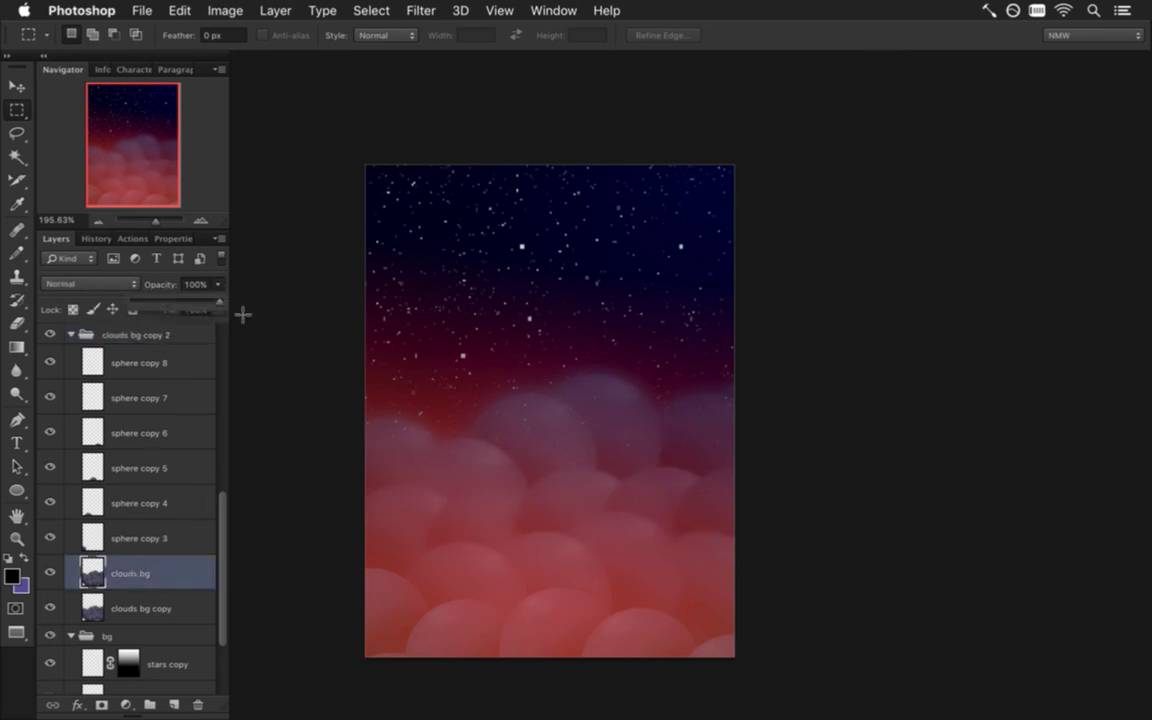
- Merge the layers sphere copy 3 through sphere copy 8 with the clouds bg layer in the clouds bg copy 2 group
click(170, 360)
shift+click(171, 567)
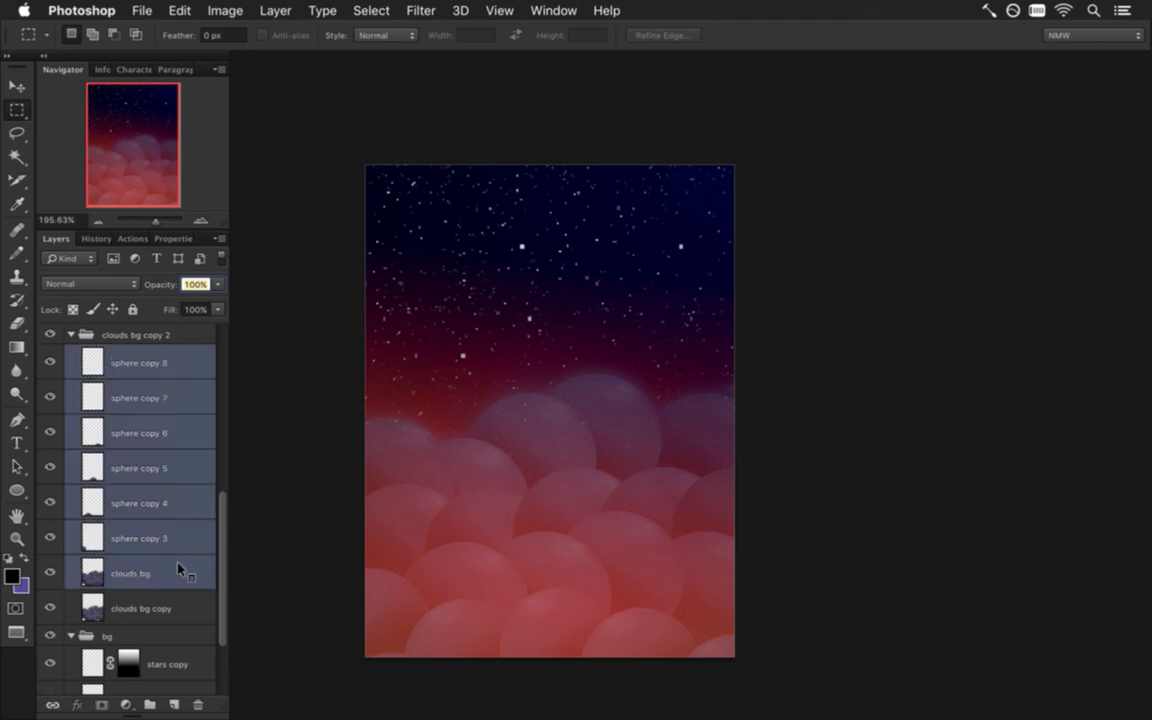
right_click(166, 565)
click(246, 468)
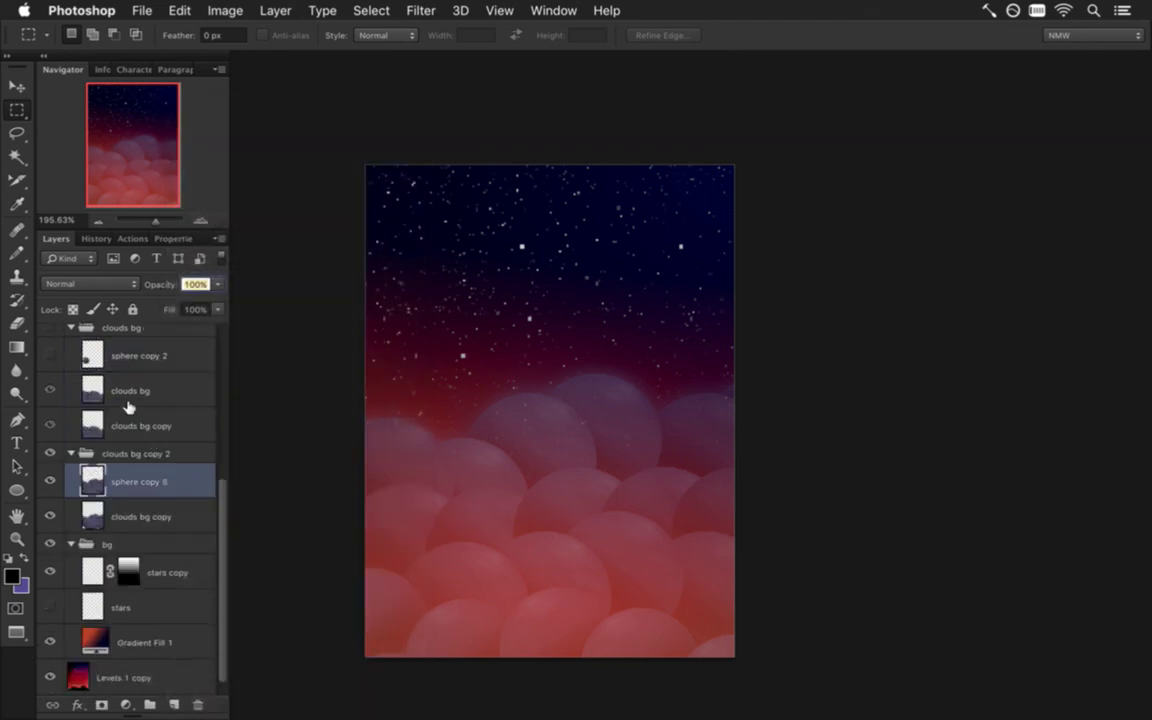
- Rename the merged layer as clouds and set its opacity to 37%
double_click(135, 481)
text(clouds)
key(Return)
key(Return)
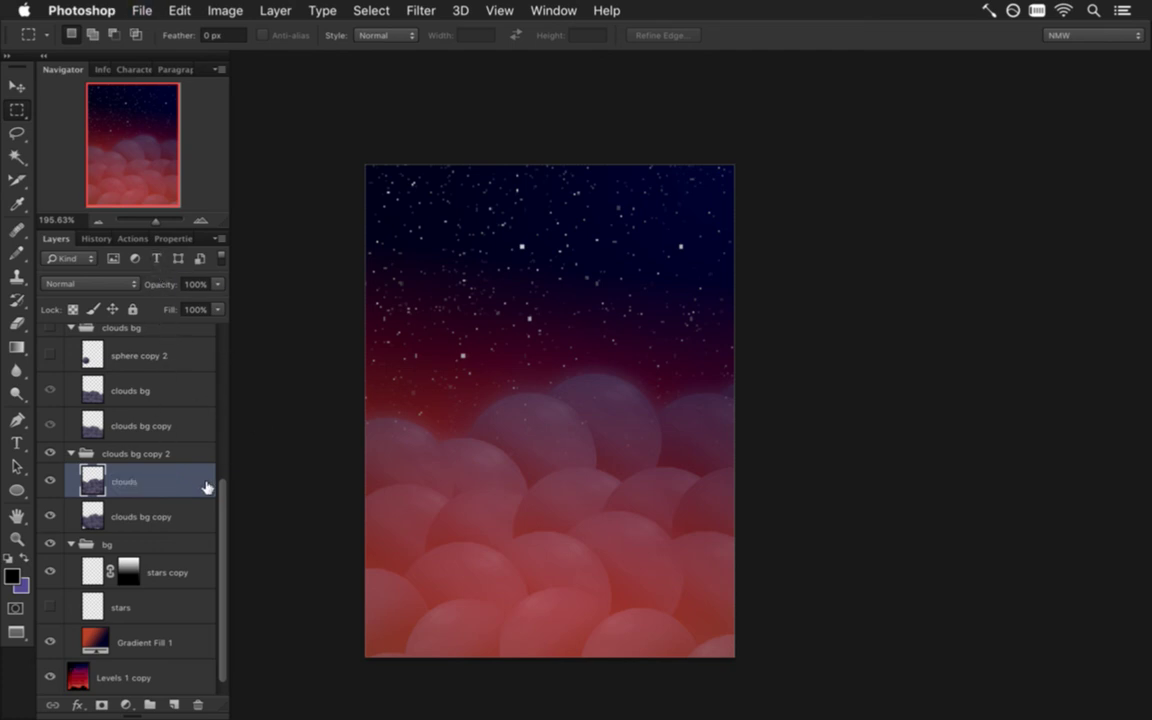
drag(218, 284, 163, 300)
mouse_move(165, 301)
mouse_down()
mouse_move(177, 303)
mouse_move(172, 283)
mouse_move(175, 296)
mouse_up()
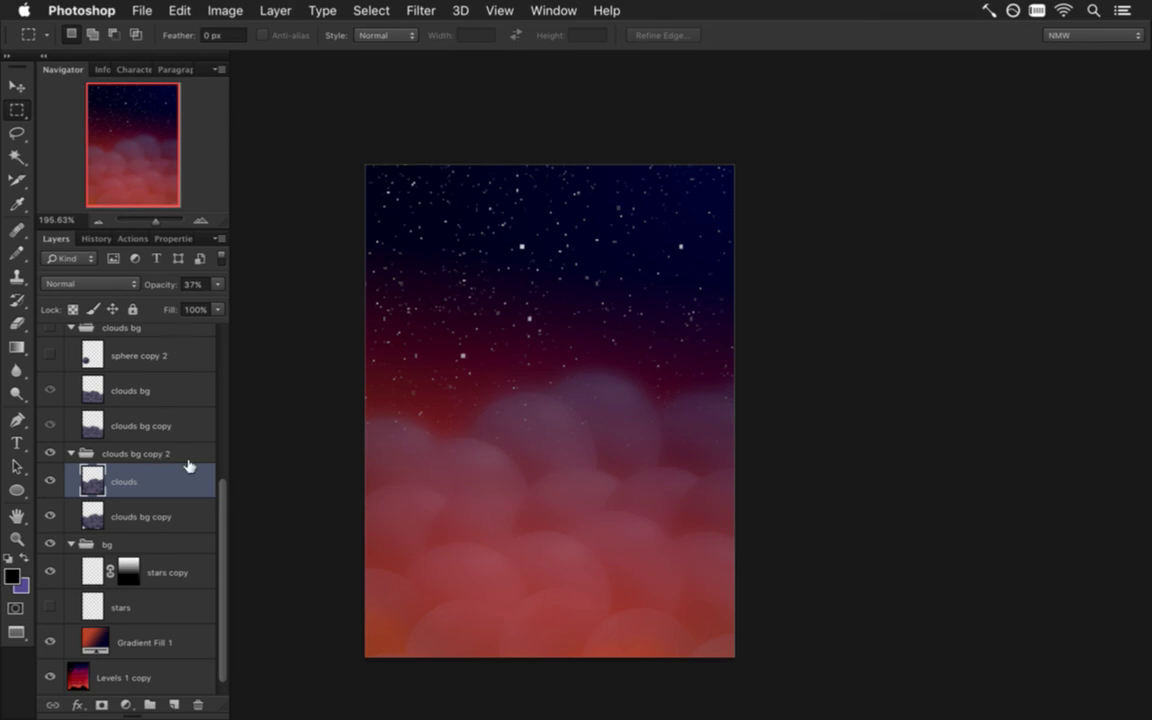
- Show the clouds bg and clouds fg groups again and save the file
drag(224, 496, 224, 447)
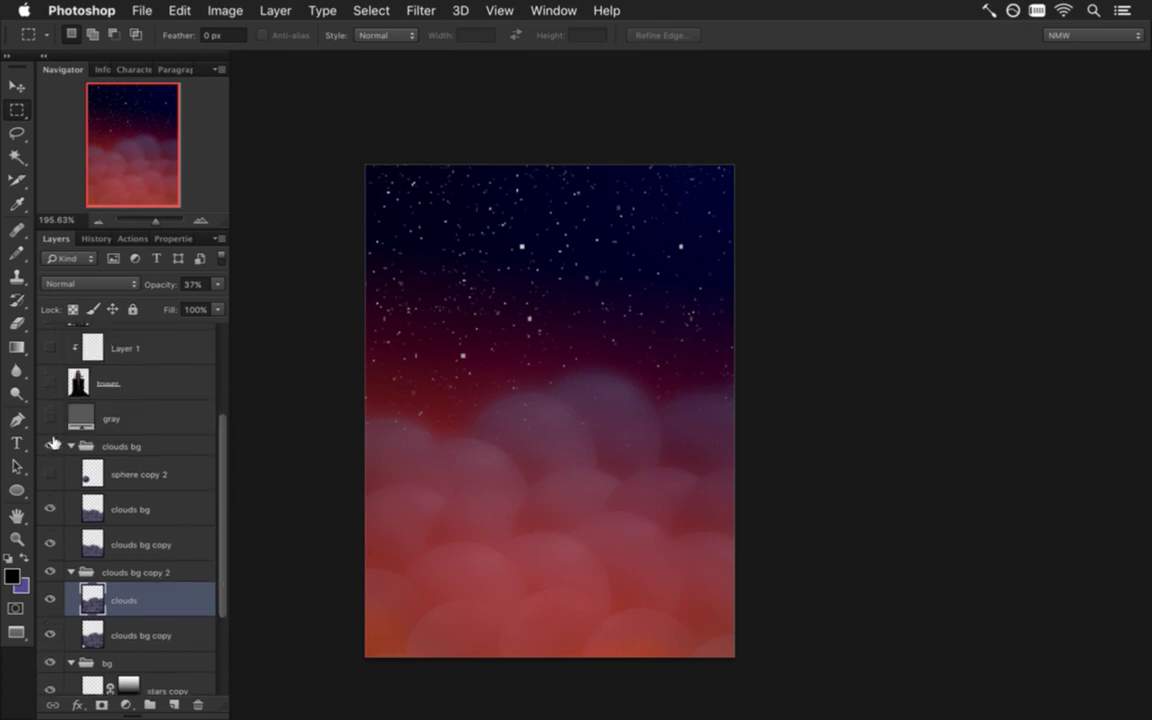
click(50, 446)
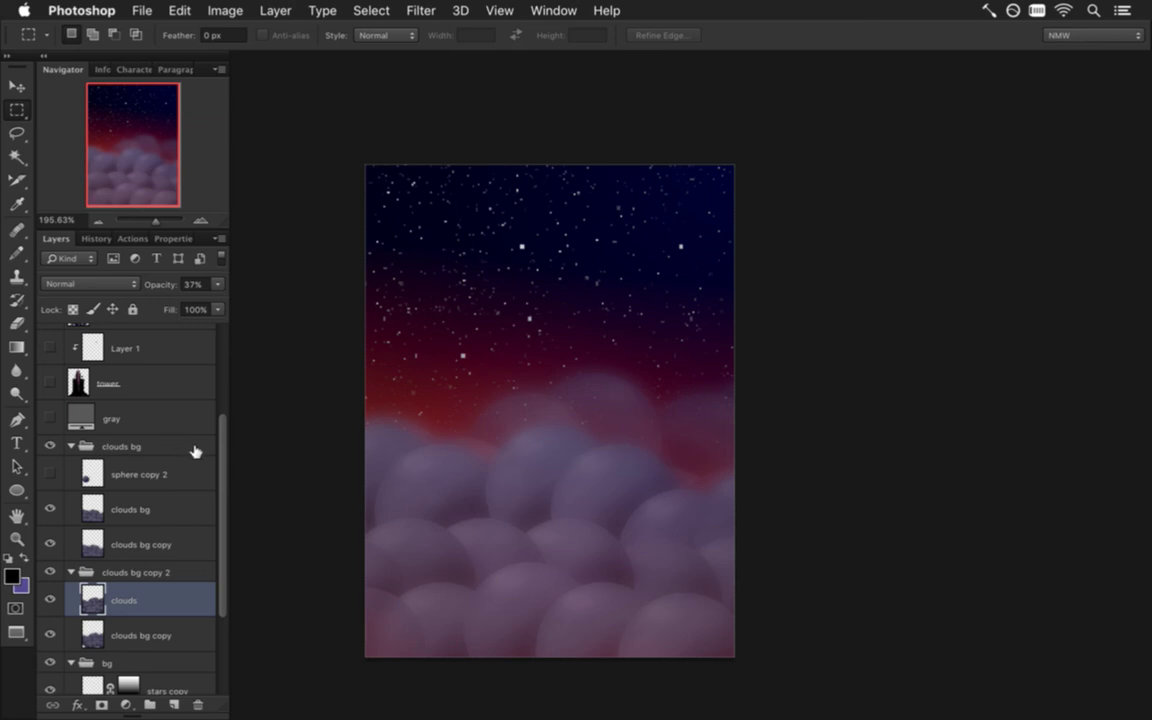
drag(221, 442, 208, 342)
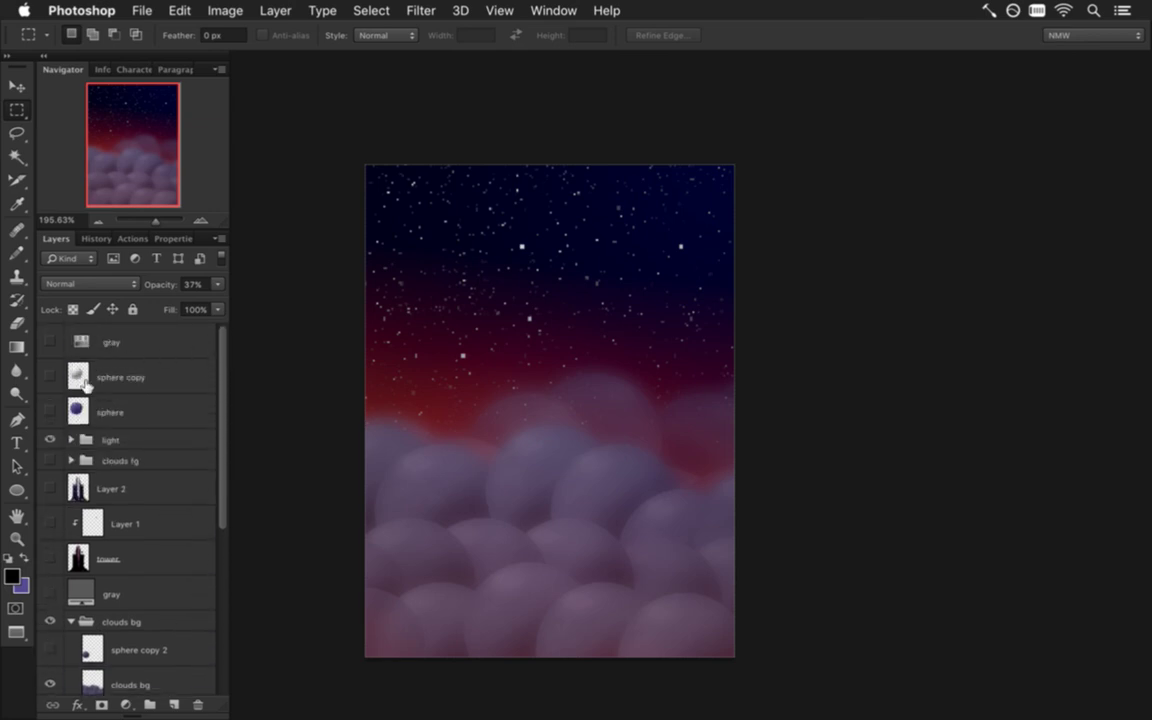
click(50, 460)
key(super+s)
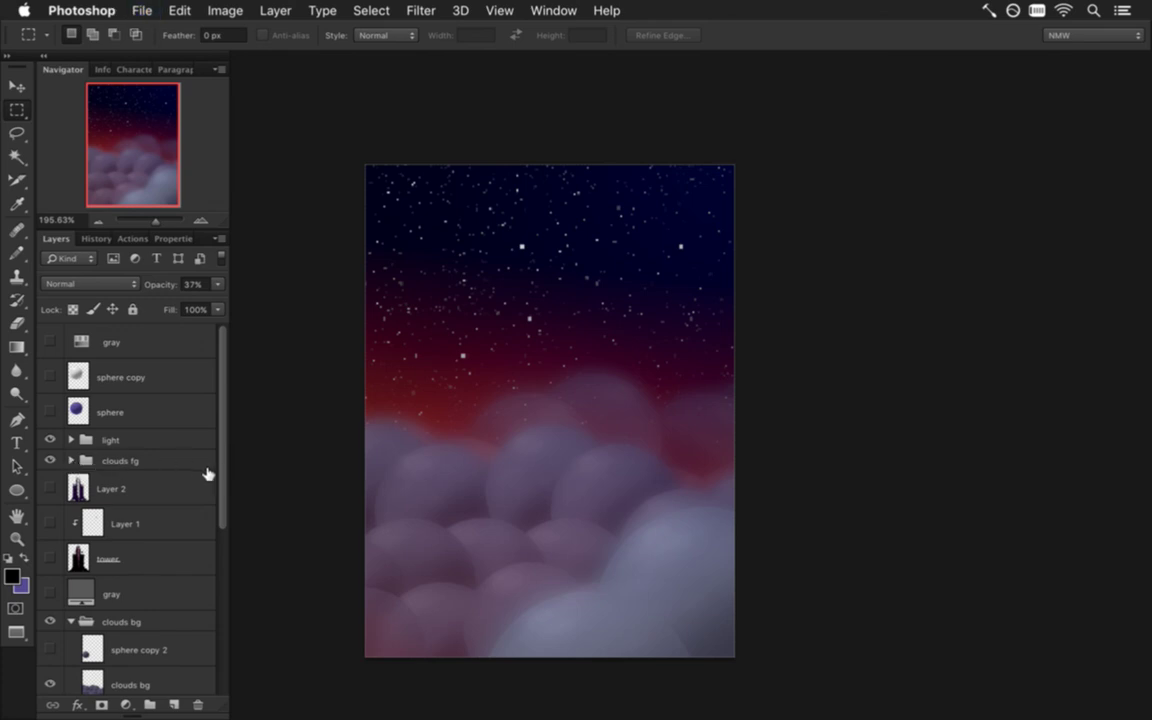
- Show the tower layer and nudge the clouds bg copy 2 group slightly upward behind it
click(50, 558)
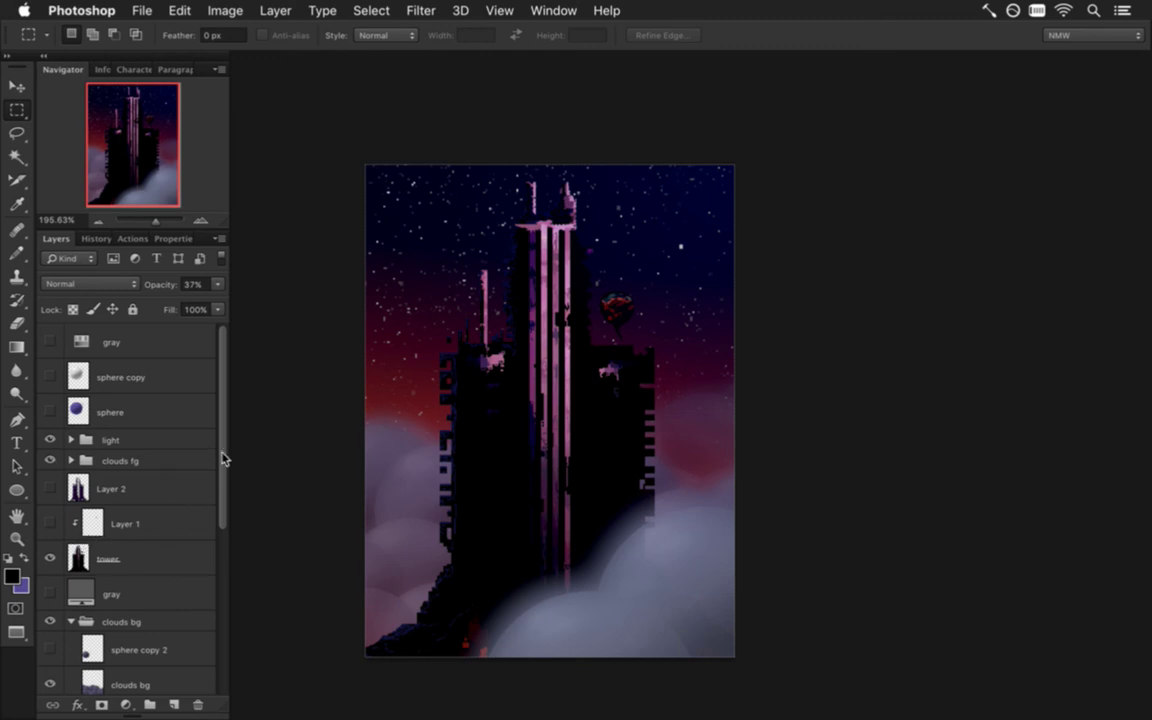
scroll(208, 586, down, 5)
scroll(153, 512, up, 2)
scroll(153, 512, down, 3)
click(122, 500)
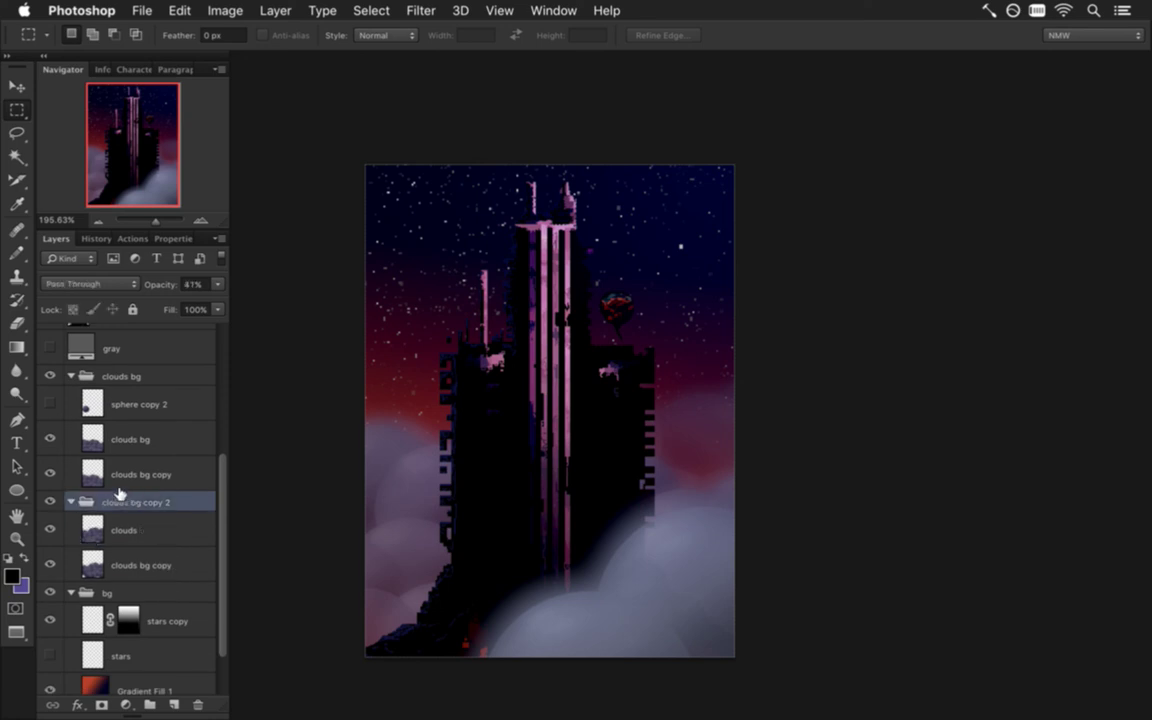
key(v)
key(shift+Up)
key(Up)
key(Up)
key(Up)
key(Up)
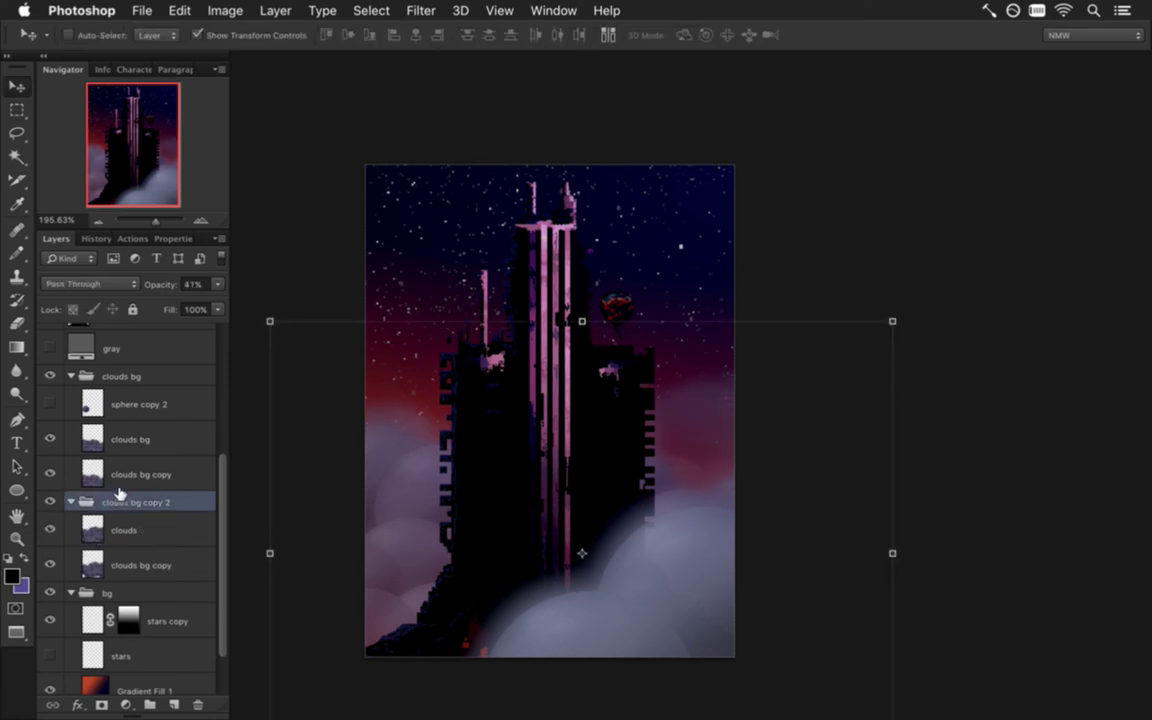
- Nudge the clouds bg copy 2 group further upward so the rear clouds rise higher behind the tower
key(Up)
key(Up)
key(Up)
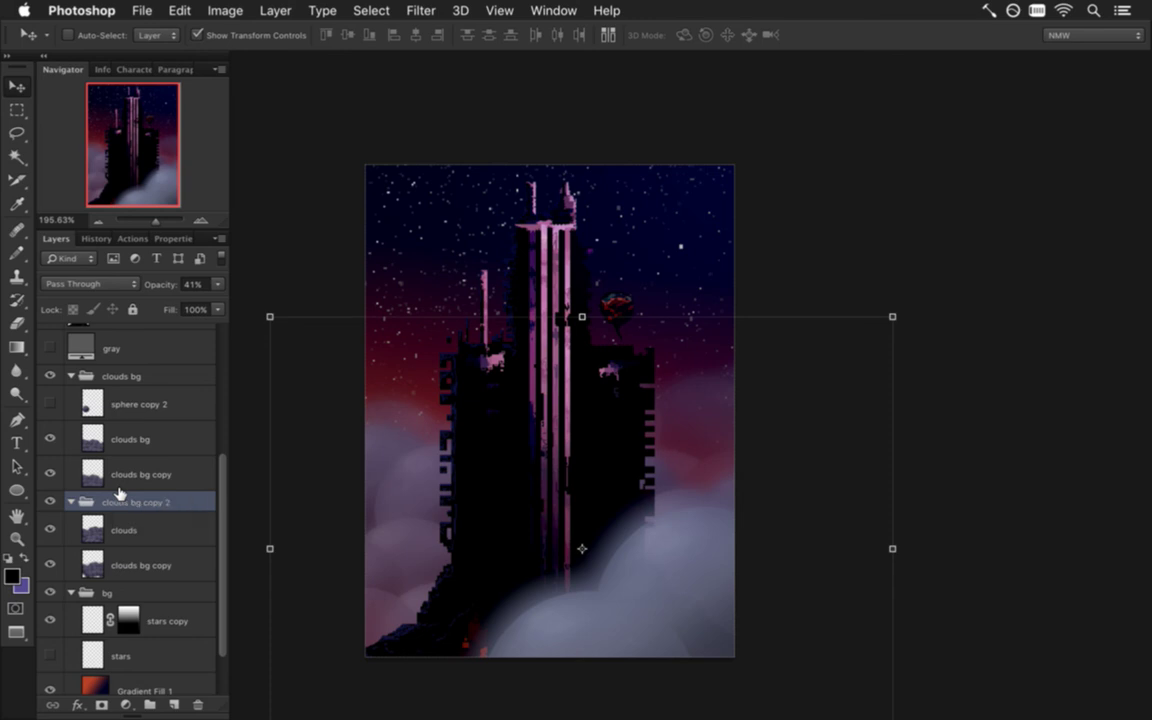
key(Up)
key(Up)
key(Up)
key(Up)
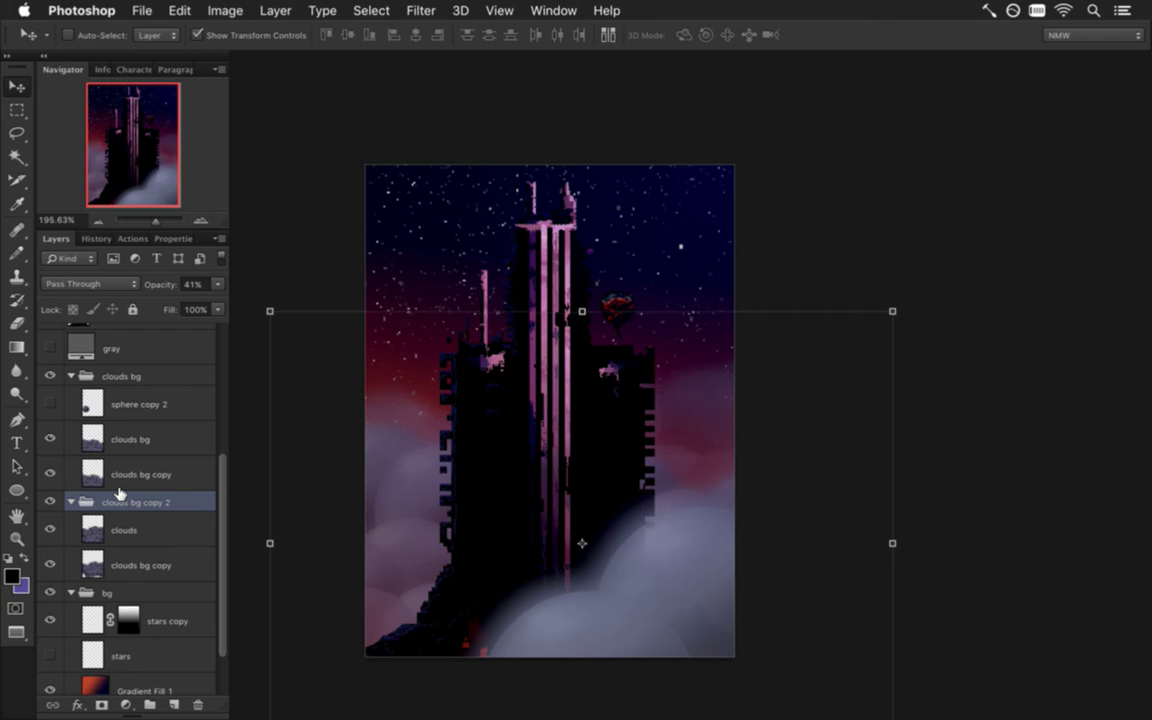
key(Up)
key(Up)
key(Up)
key(Up)
key(Up)
key(Up)
key(Up)
key(Up)
key(Up)
key(Up)
key(Up)
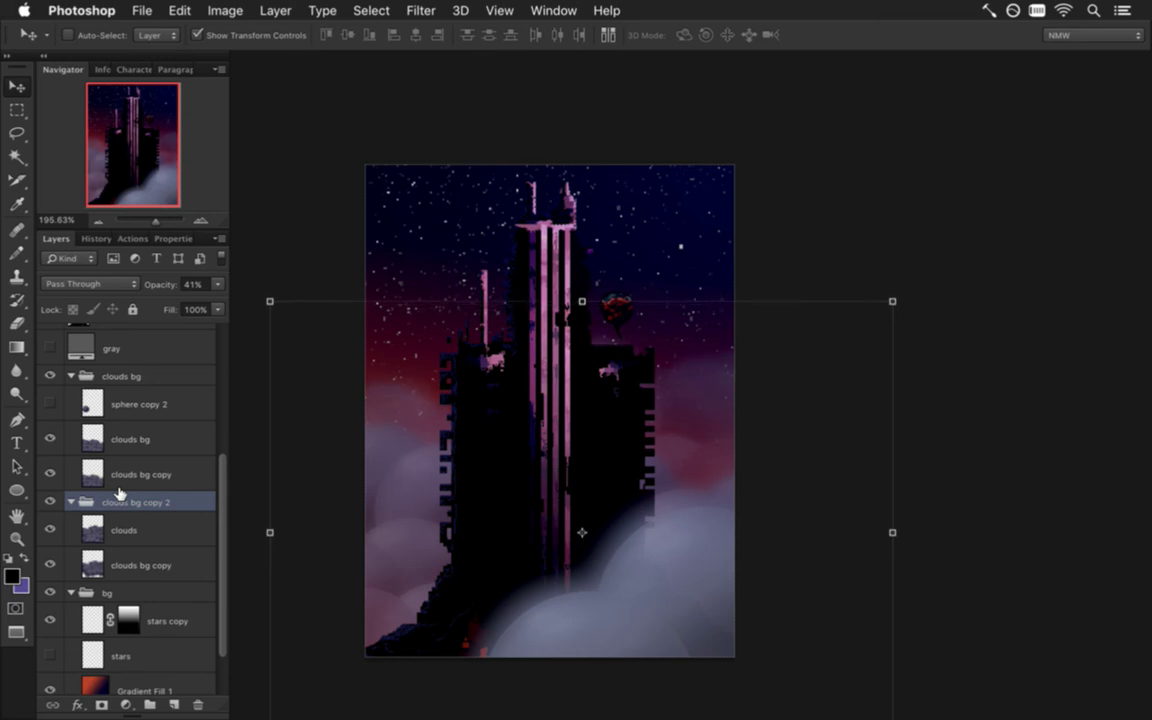
- Nudge the clouds bg copy 2 group to the right and slightly down behind the tower
key(Right)
key(Right)
key(Right)
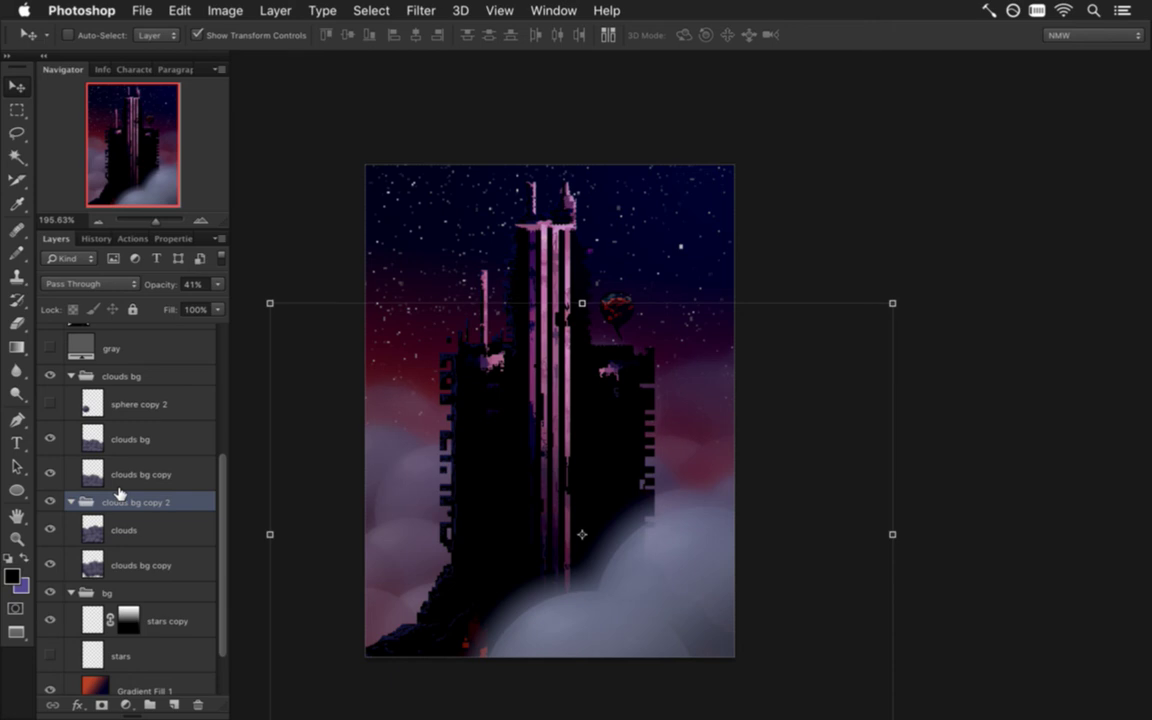
key(Down)
key(Down)
key(Right)
key(Right)
key(Right)
key(Right)
key(Right)
key(Right)
key(Right)
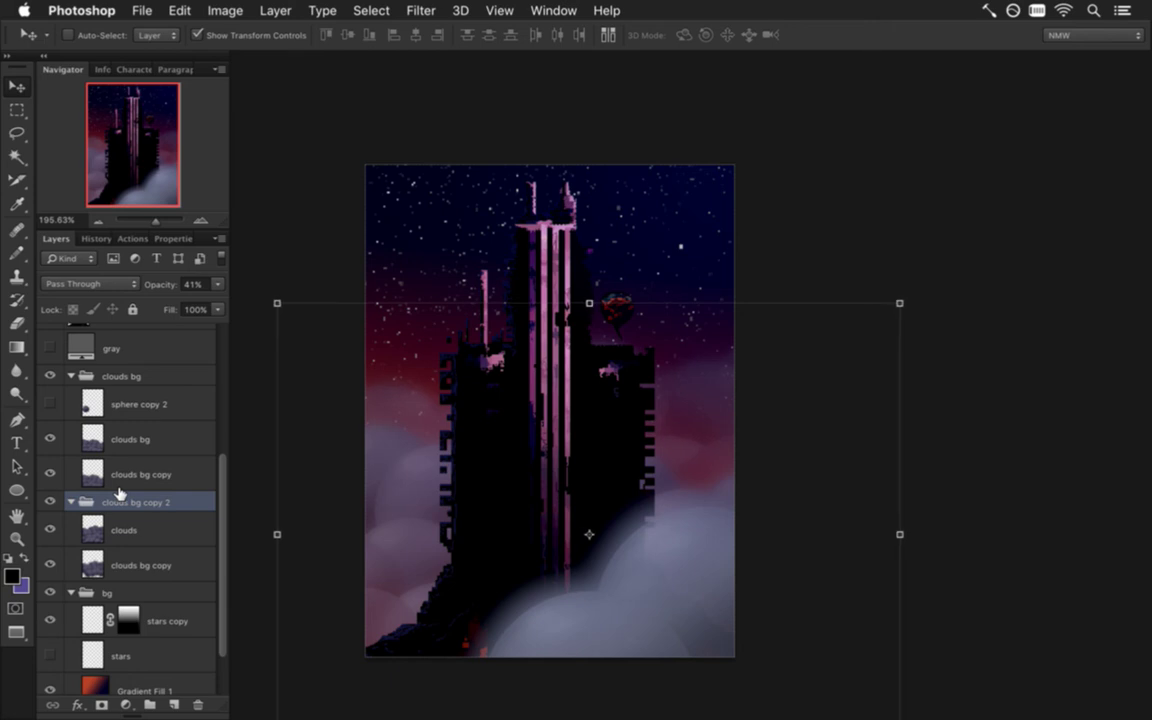
key(Right)
key(Right)
key(Right)
key(Right)
key(Right)
key(Right)
key(Right)
key(Right)
key(Right)
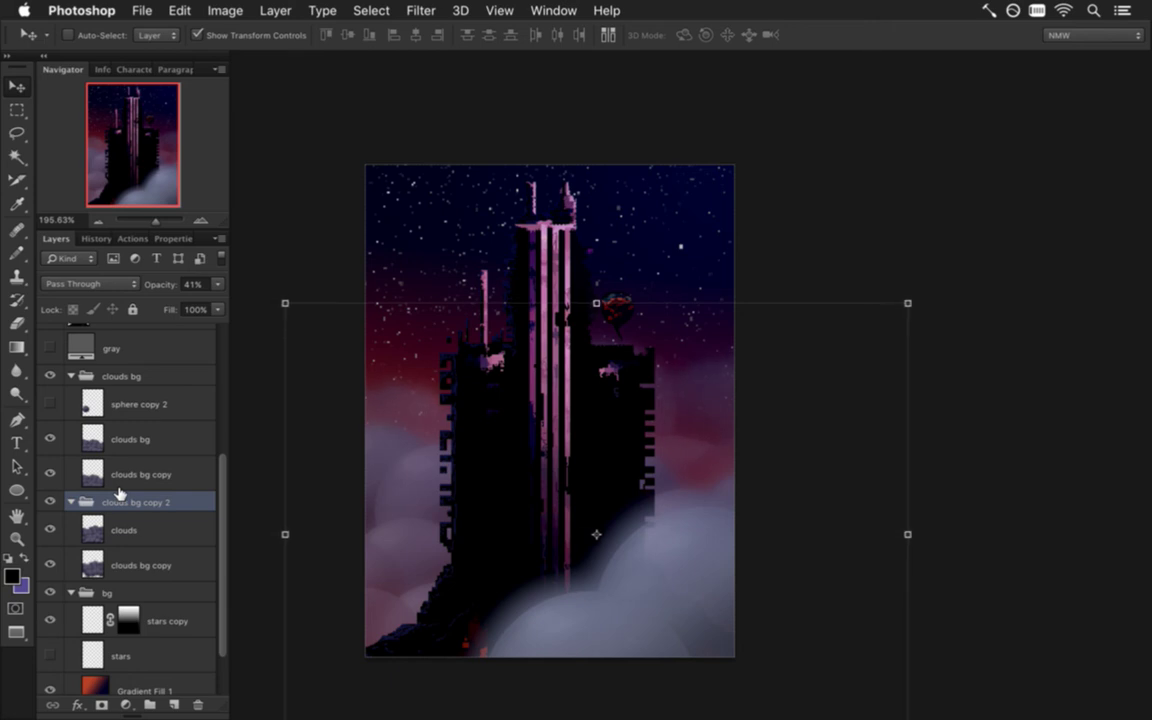
key(Right)
key(Right)
key(Right)
key(Right)
key(Right)
key(Right)
key(Right)
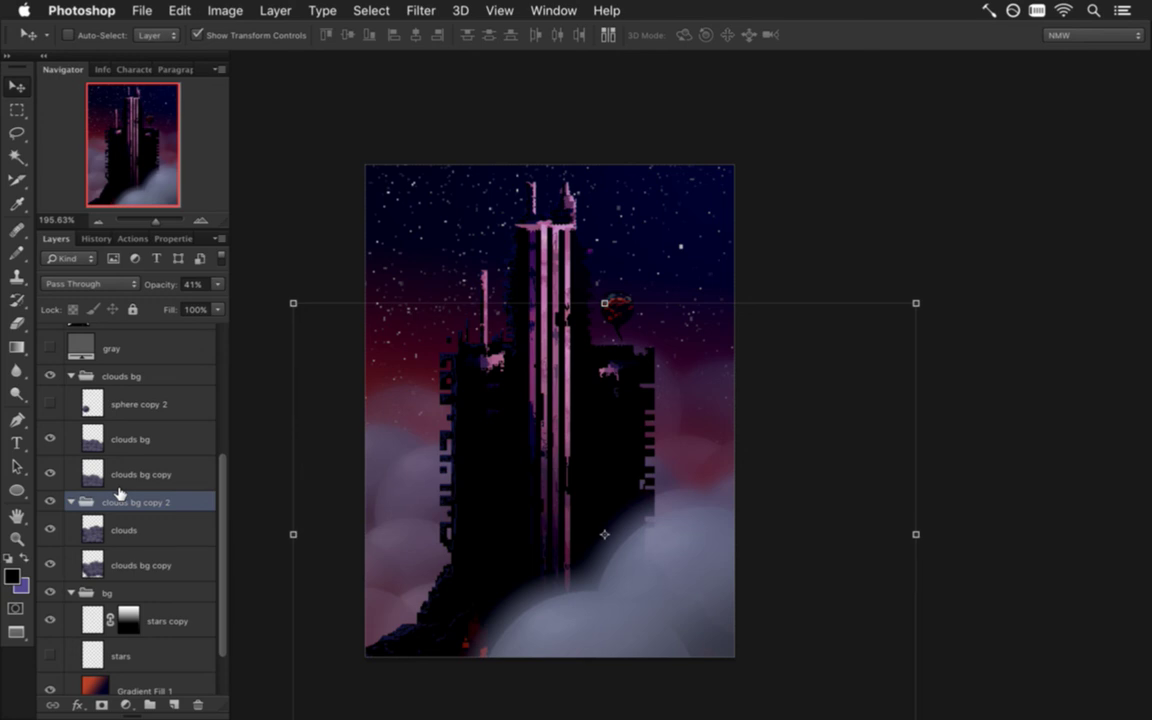
key(Right)
key(Right)
key(Right)
key(Down)
key(Down)
key(Down)
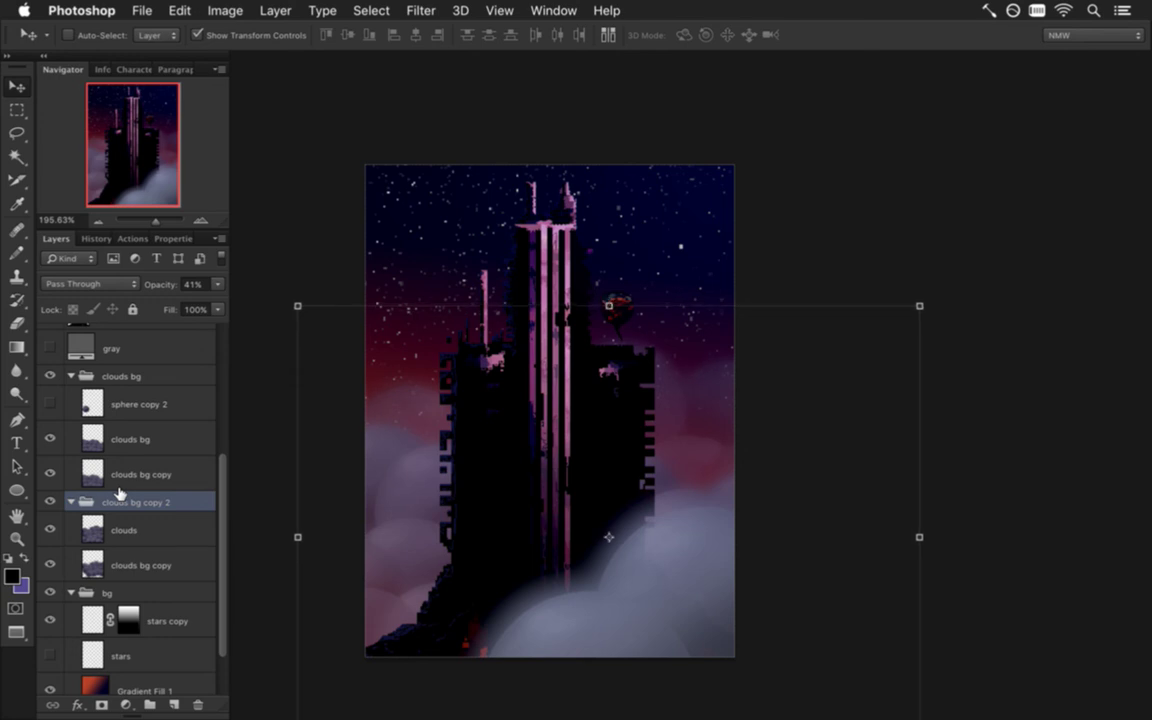
key(Left)
key(m)
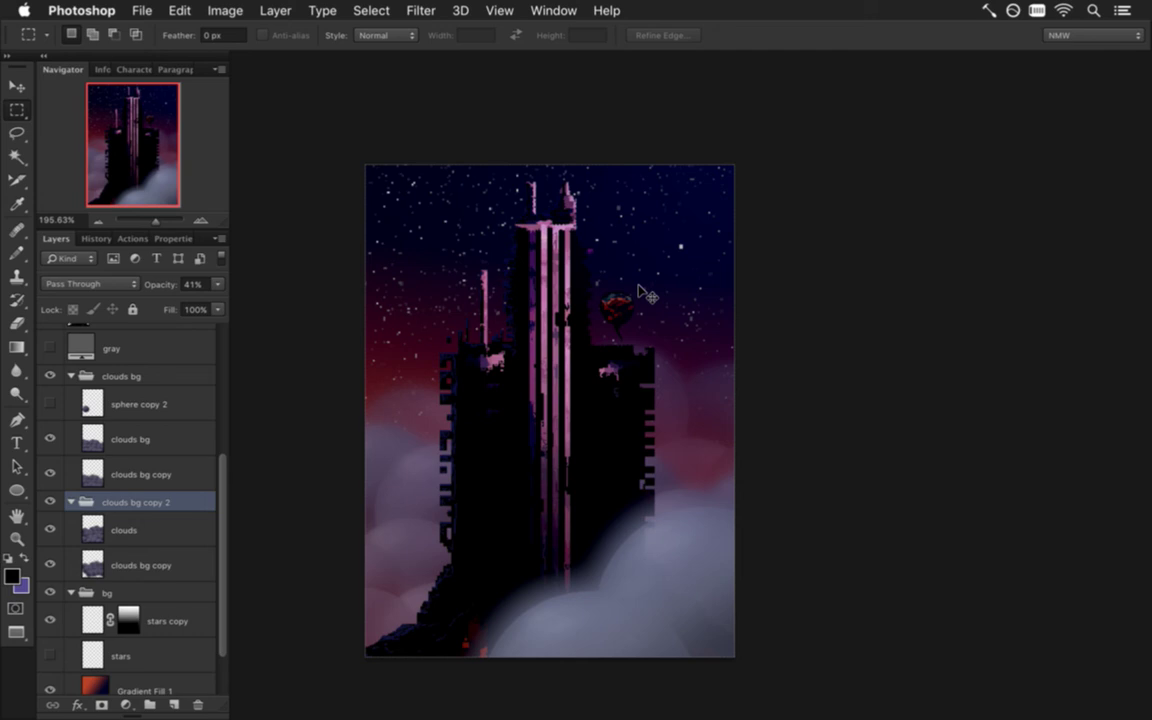
- Add a black (000000) solid color fill layer above the clouds fg layer inside the clouds fg group
scroll(635, 300, up, 3)
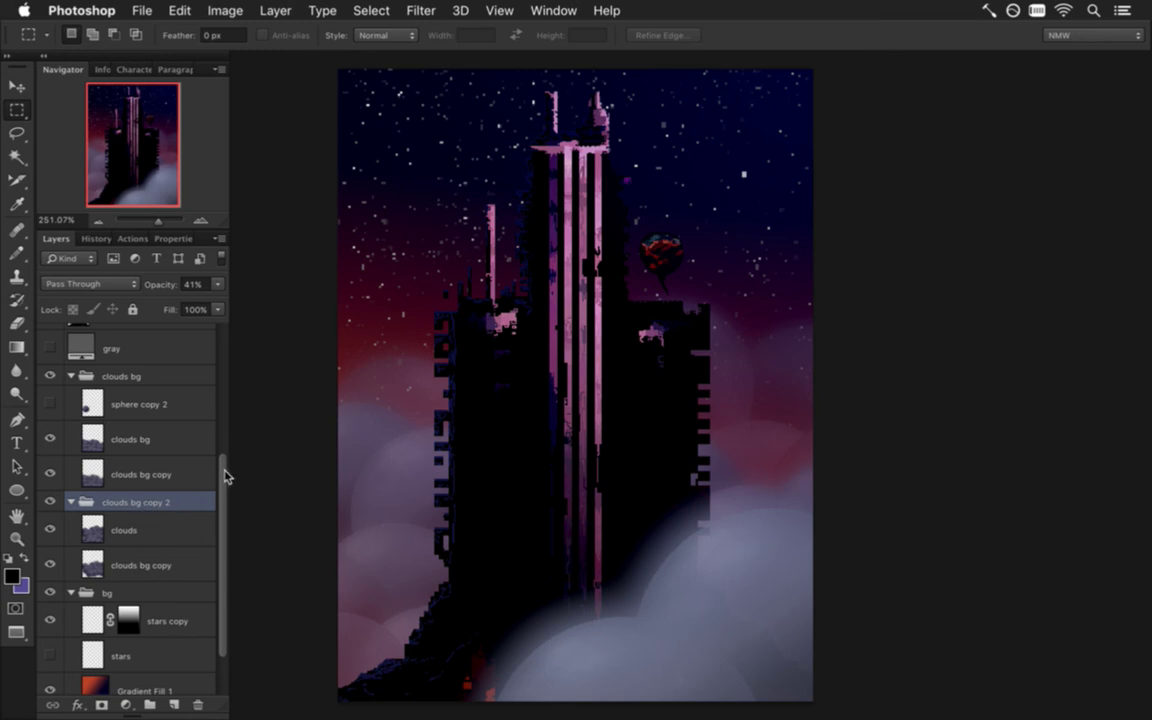
scroll(202, 440, up, 5)
scroll(213, 392, up, 1)
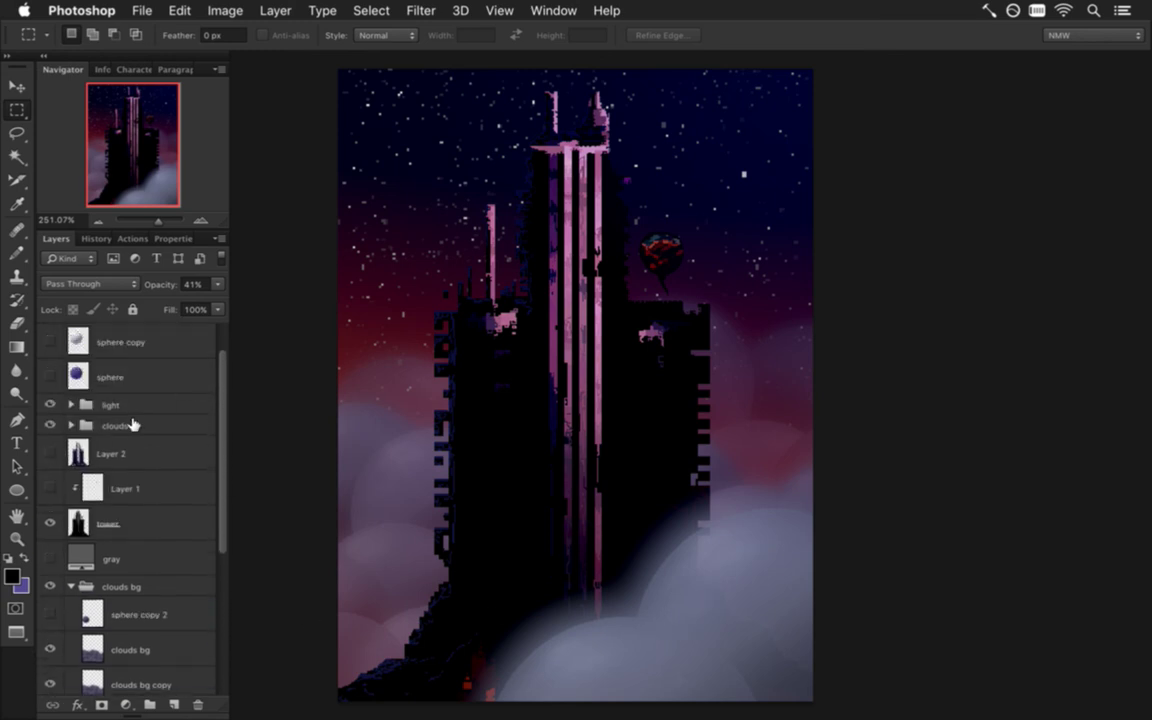
click(120, 426)
click(70, 425)
click(118, 449)
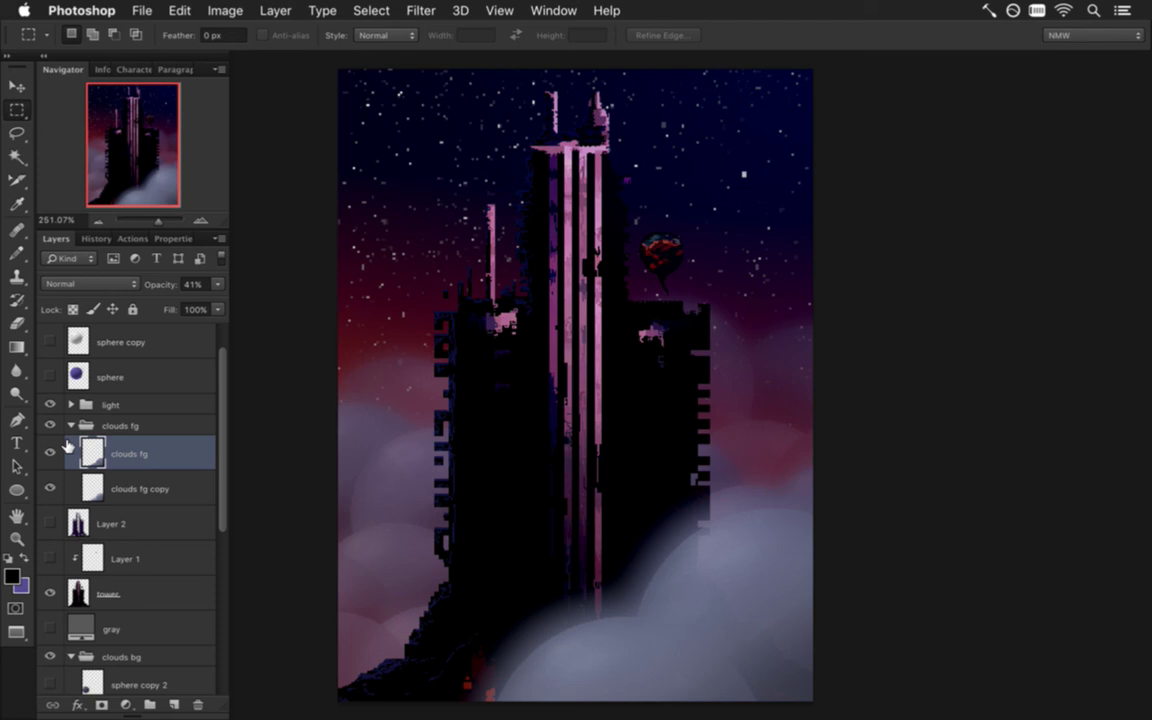
click(48, 454)
click(126, 705)
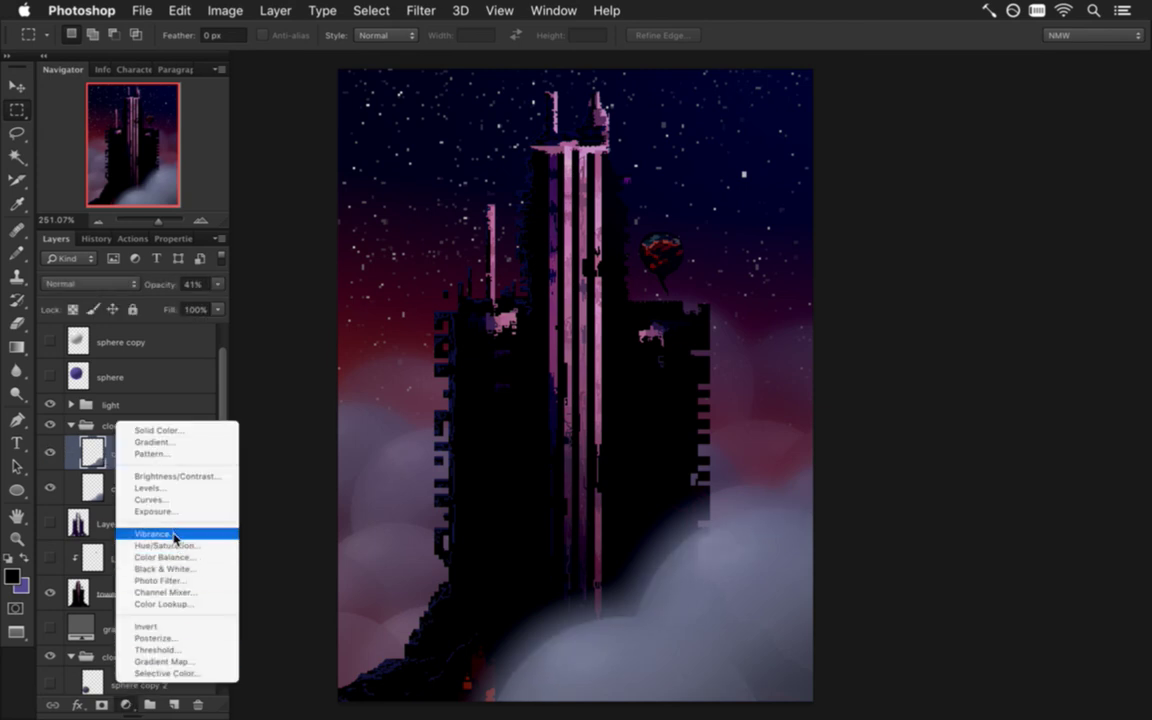
click(174, 428)
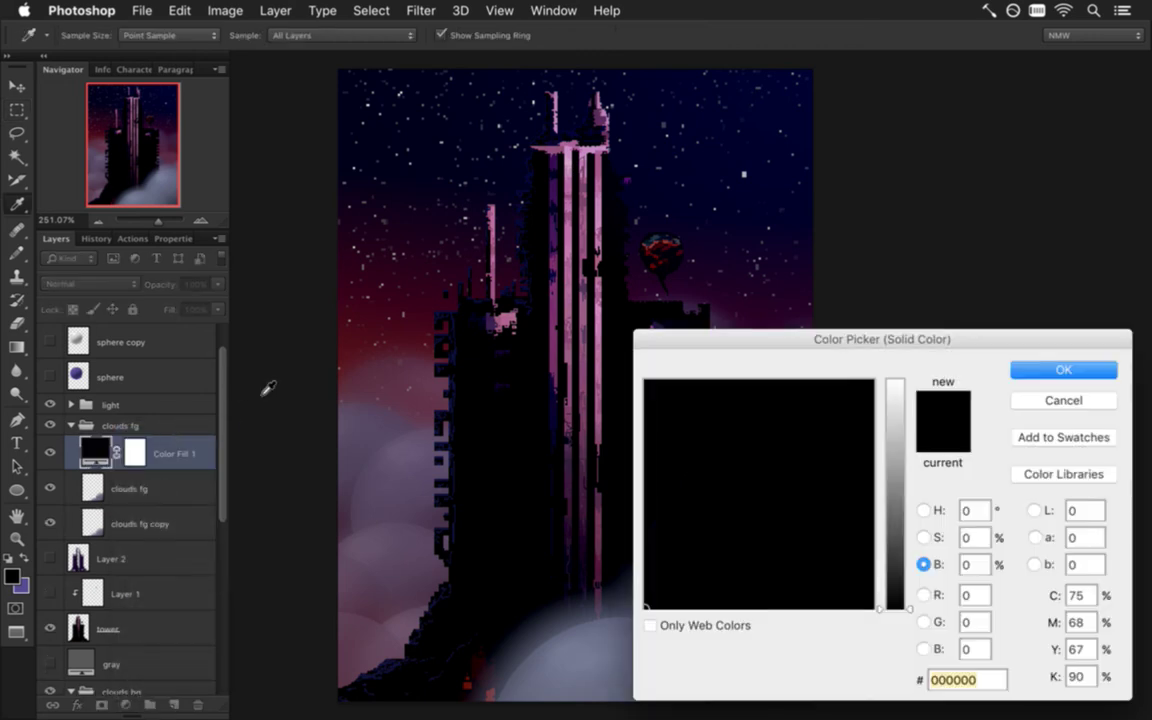
click(1040, 371)
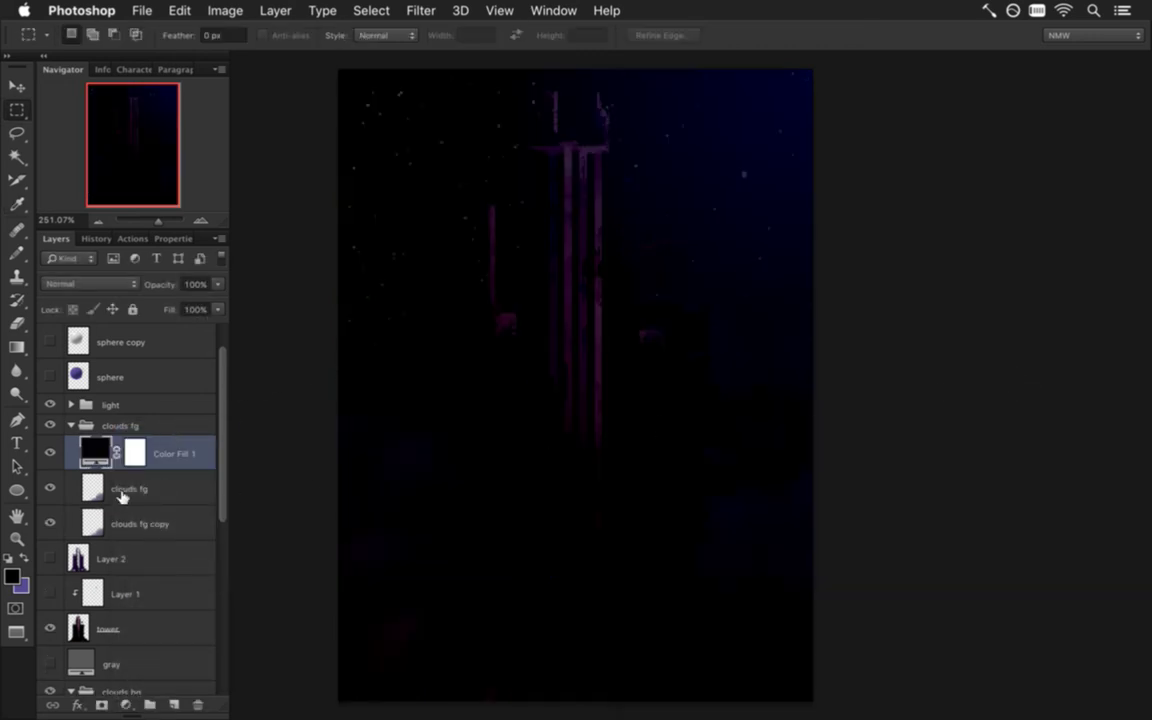
- Delete the black fill layer's mask, then place the fill above the clouds fg group and clip it to that group
right_click(136, 455)
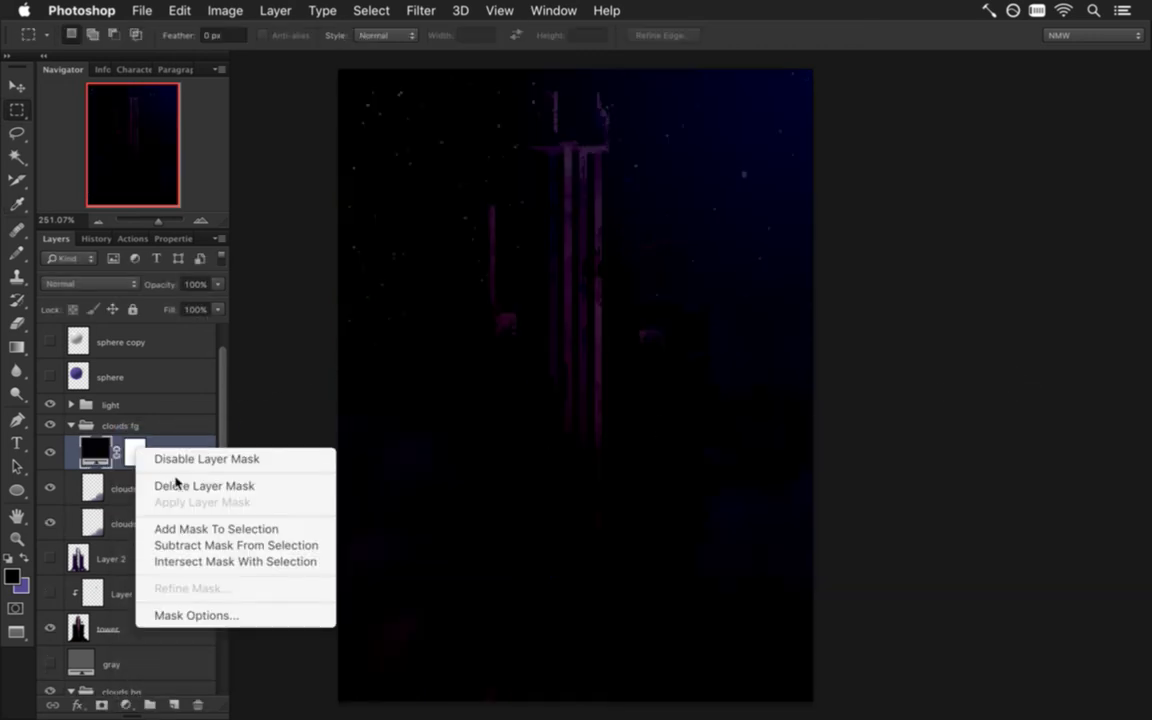
click(154, 485)
alt+click(113, 484)
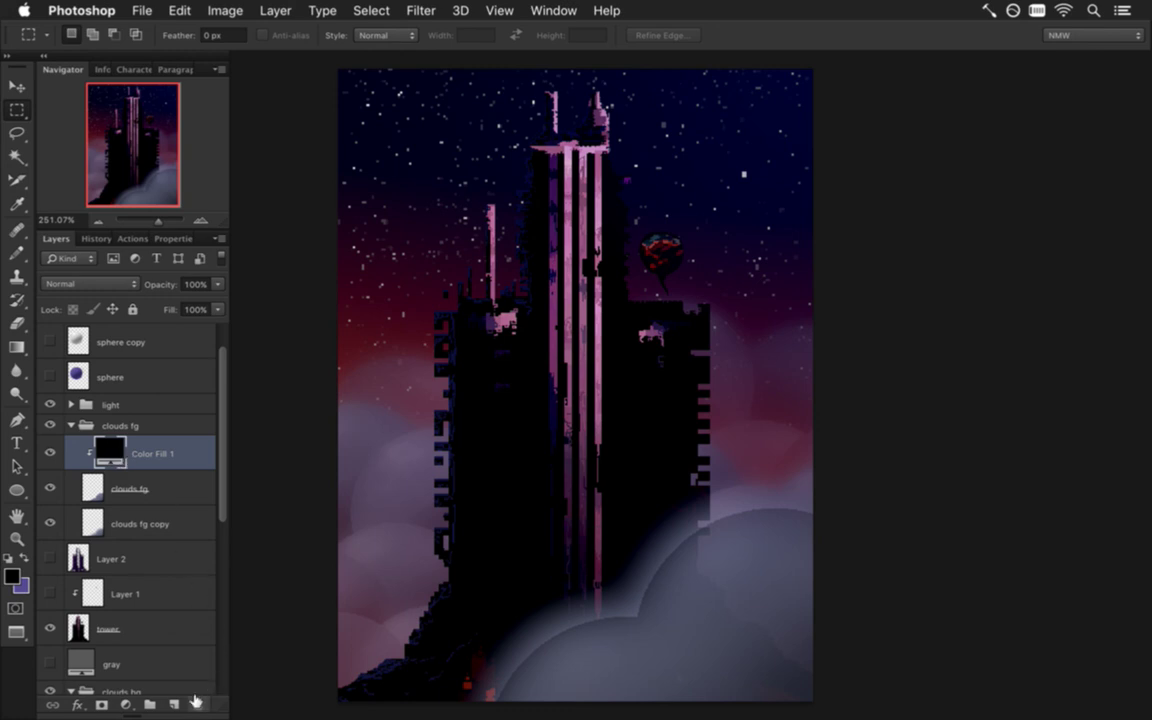
drag(110, 452, 120, 422)
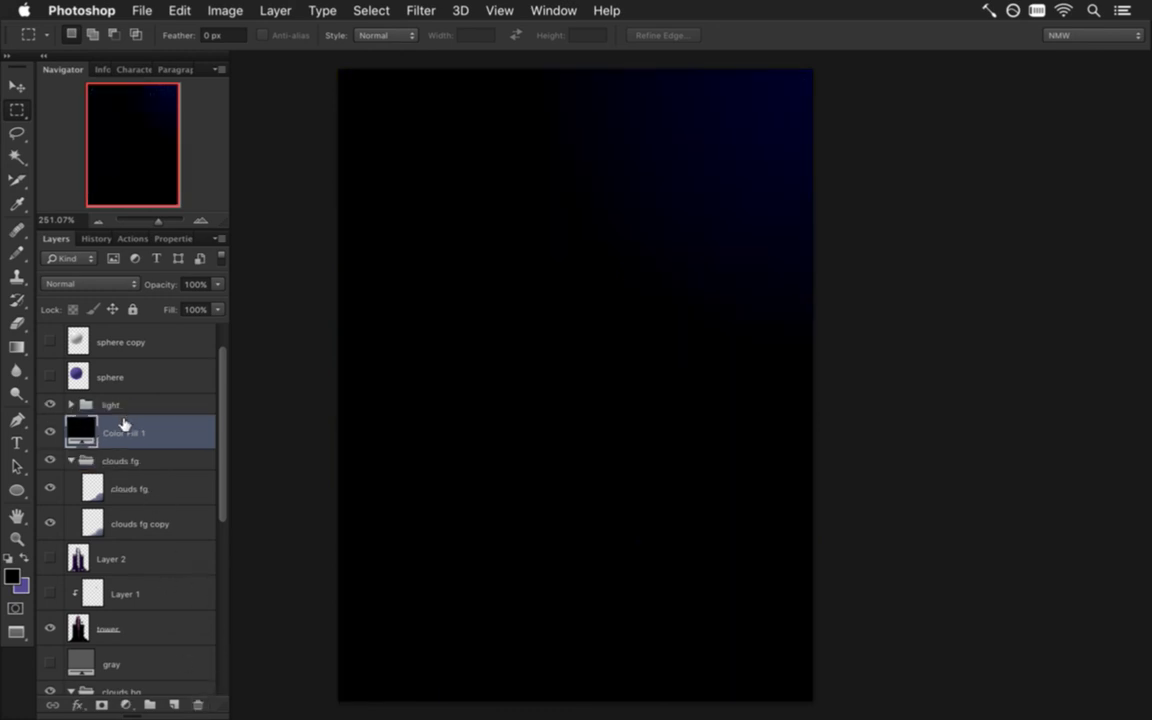
alt+click(114, 447)
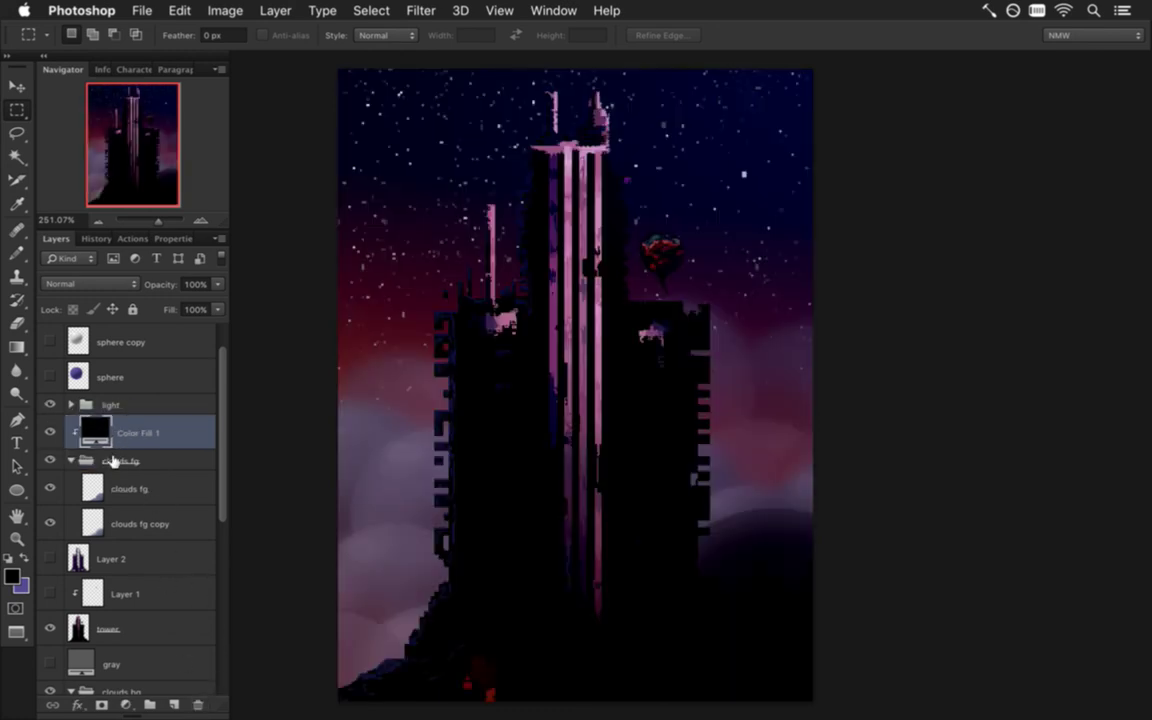
- Try opacities between 76% and 84% for the black fill over the foreground clouds
click(219, 286)
mouse_move(180, 300)
mouse_down()
mouse_move(192, 303)
mouse_move(152, 302)
mouse_move(198, 305)
mouse_up()
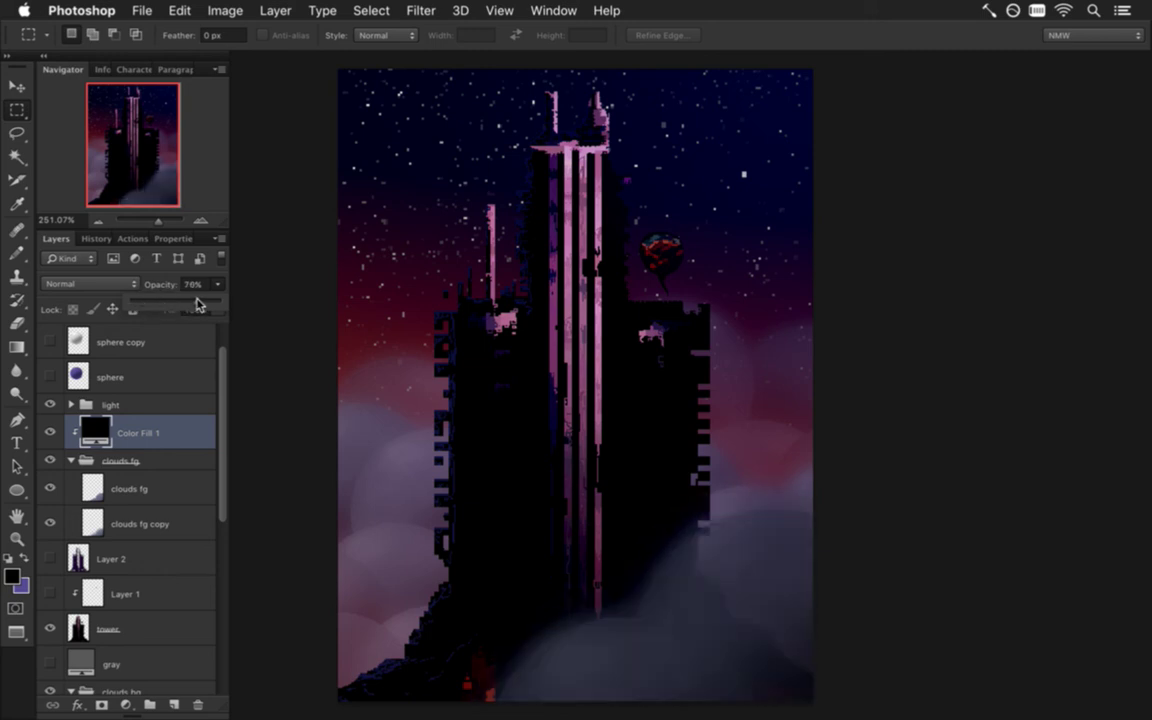
drag(198, 303, 204, 302)
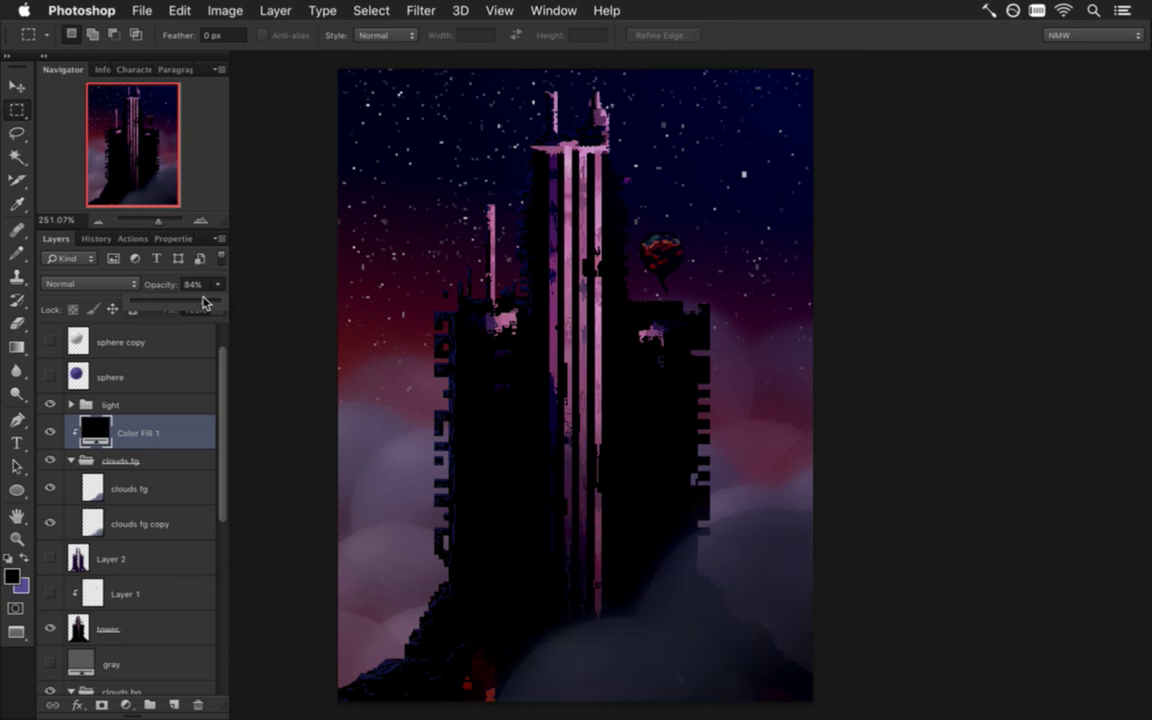
drag(203, 298, 199, 299)
click(167, 281)
- Raise the clouds fg group's opacity to slightly above 95%
click(150, 455)
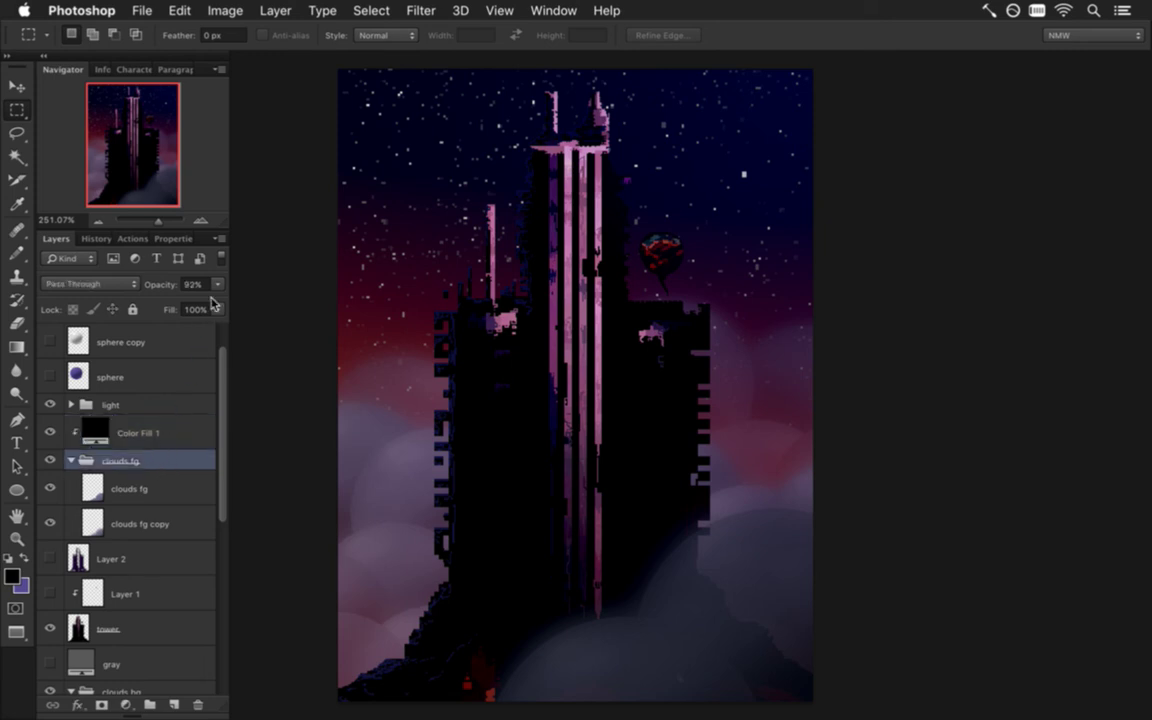
click(217, 284)
drag(209, 304, 216, 309)
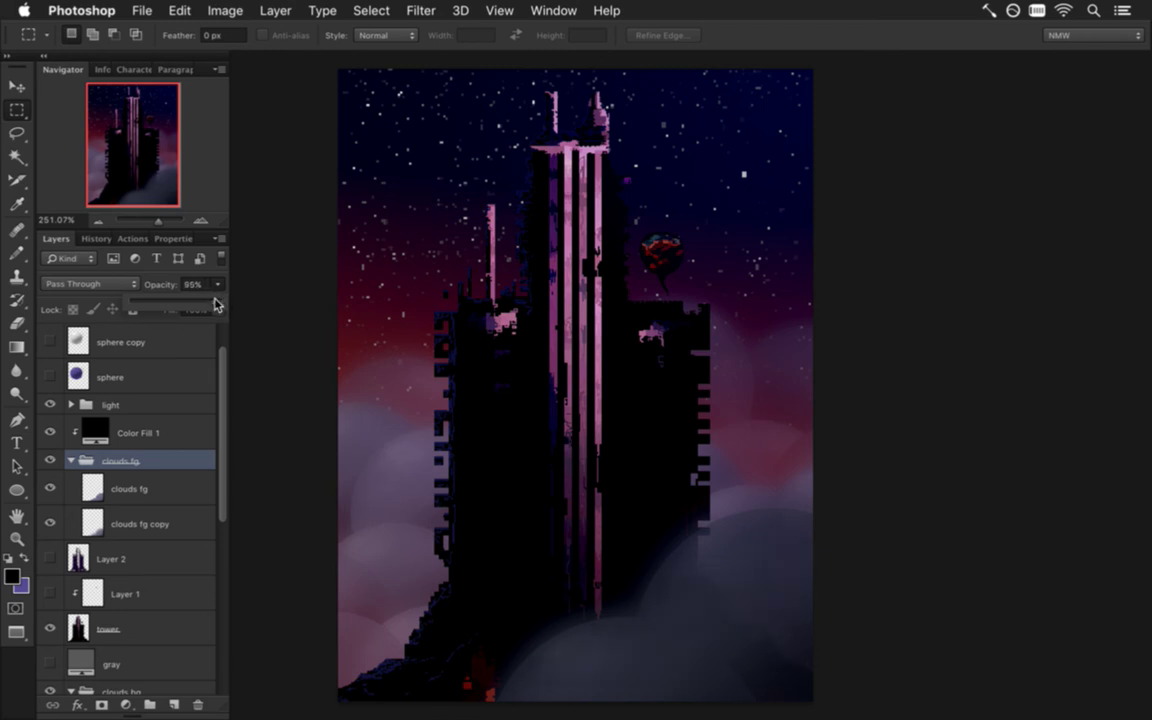
drag(215, 303, 218, 303)
click(143, 250)
- Set the opacity of the Color Fill 1 layer over the foreground clouds to 46%
click(140, 432)
click(218, 284)
drag(216, 301, 172, 302)
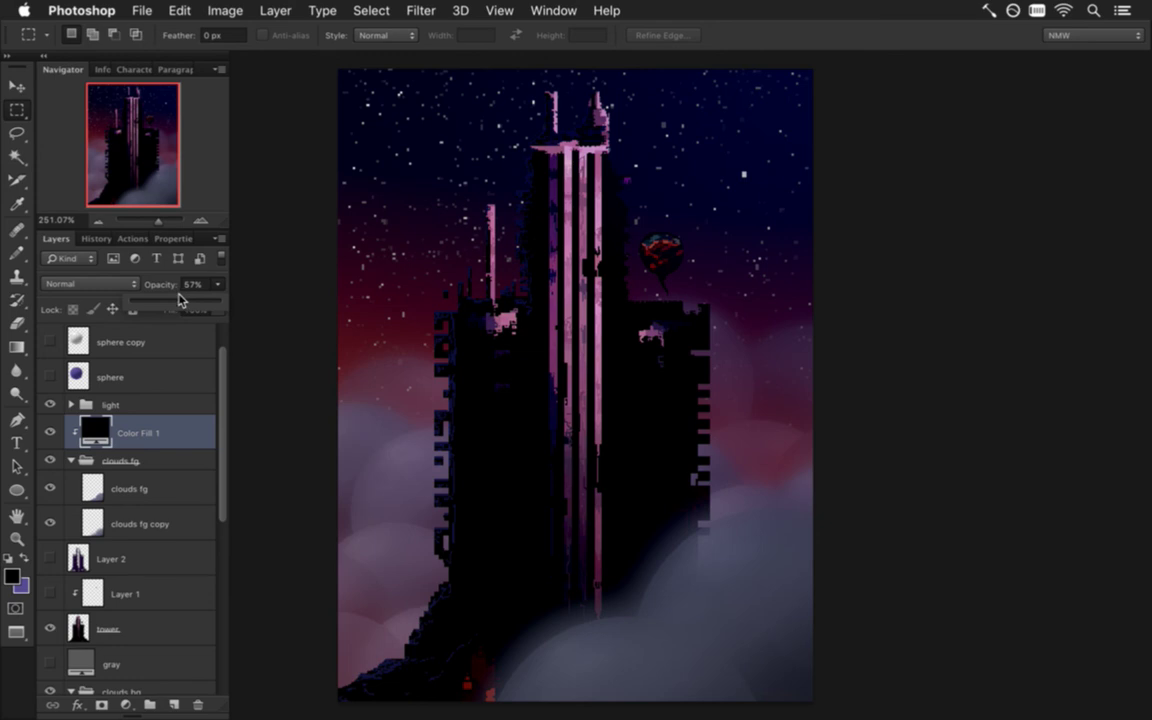
drag(178, 300, 176, 302)
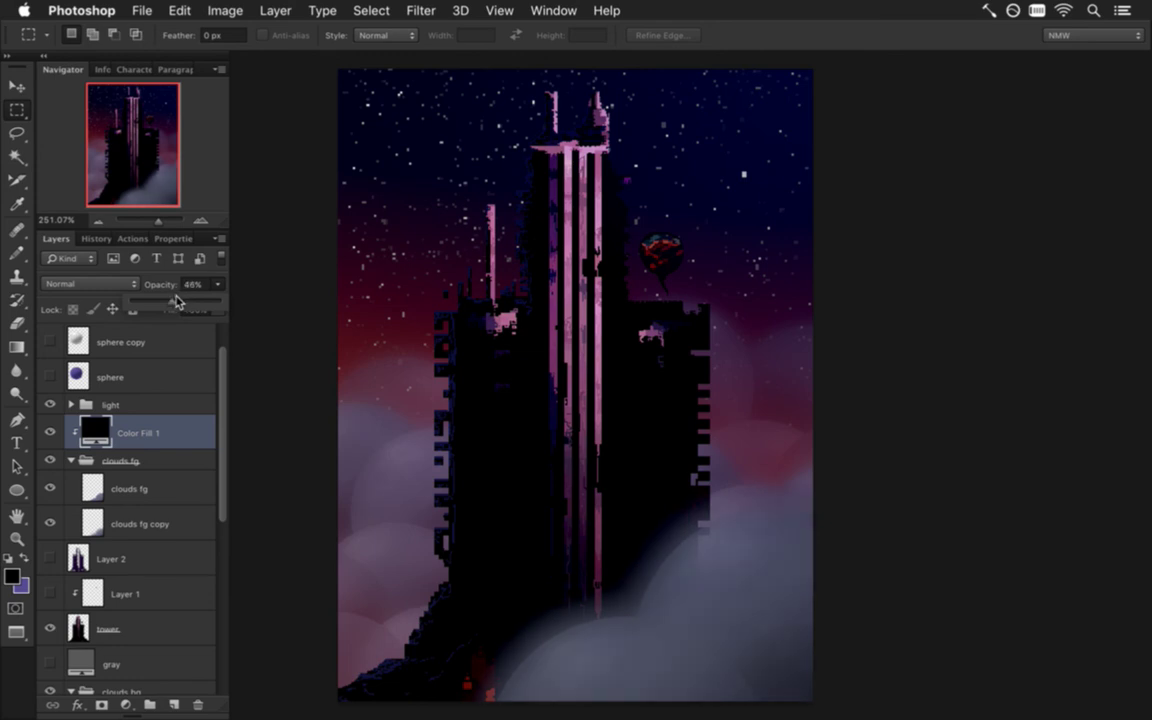
drag(177, 296, 177, 298)
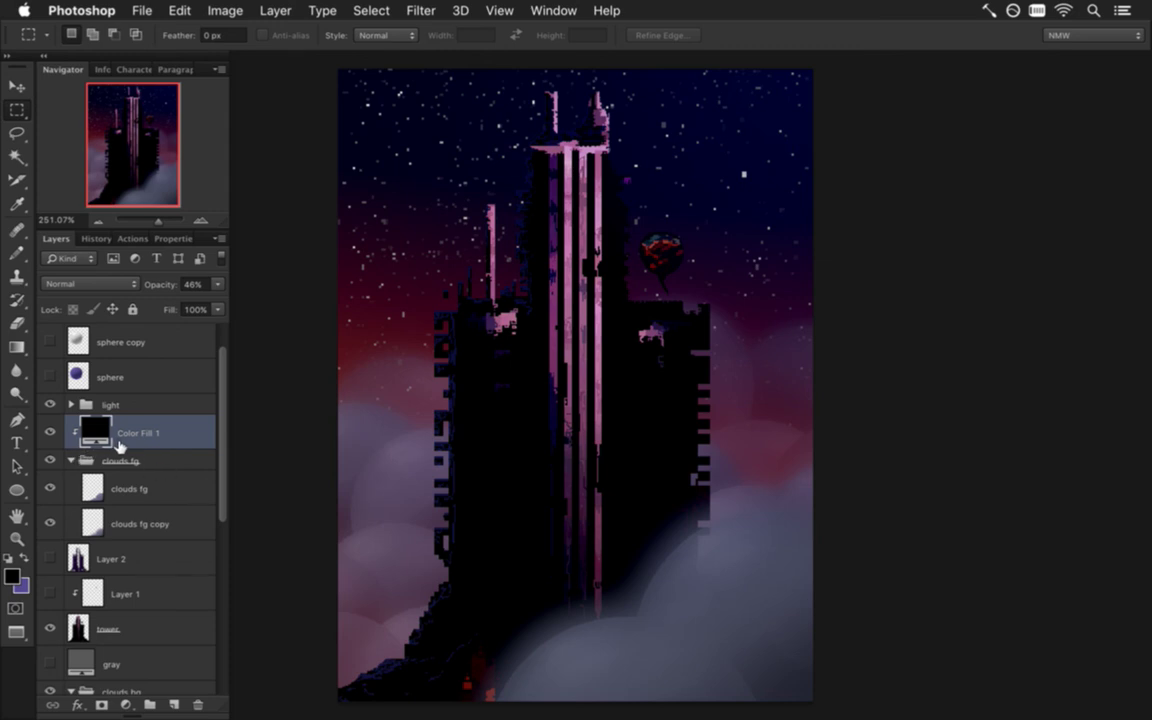
- Duplicate the Color Fill 1 layer, place the copy above the clouds bg group and clip it to that group
key(super+j)
drag(84, 425, 159, 612)
scroll(210, 548, down, 5)
drag(82, 380, 106, 508)
alt+click(121, 508)
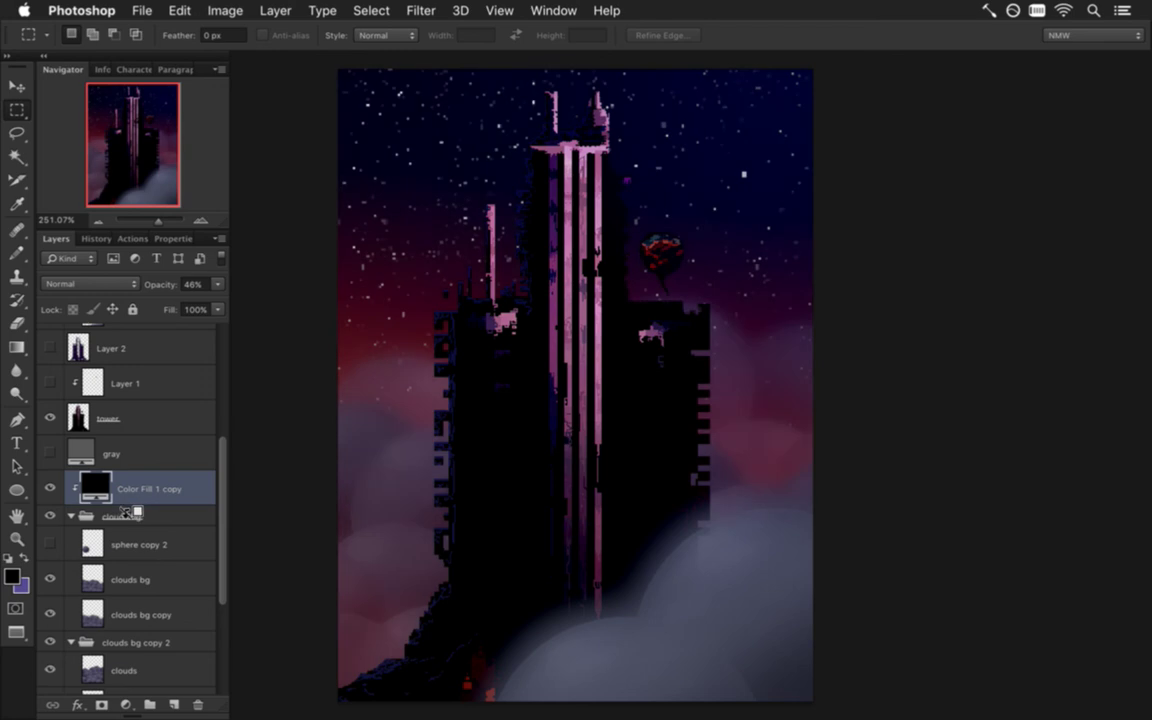
- Set the opacity of the Color Fill 1 copy layer over the background clouds to 22%
drag(217, 284, 136, 303)
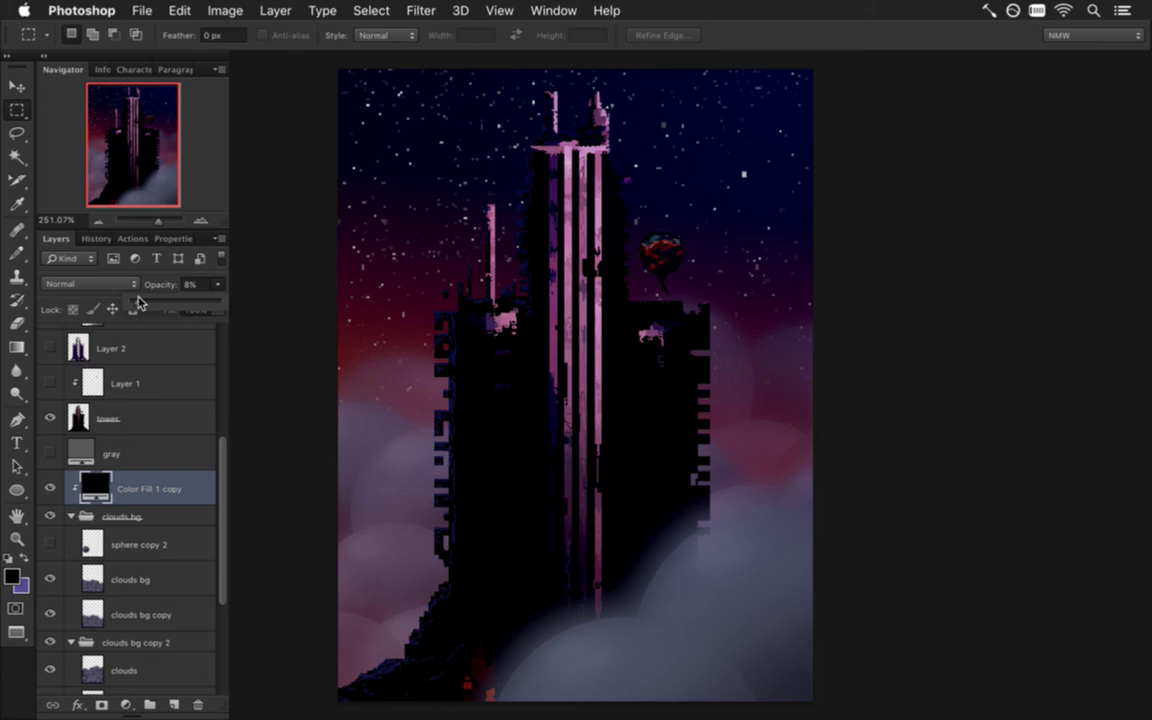
drag(138, 304, 151, 301)
click(167, 368)
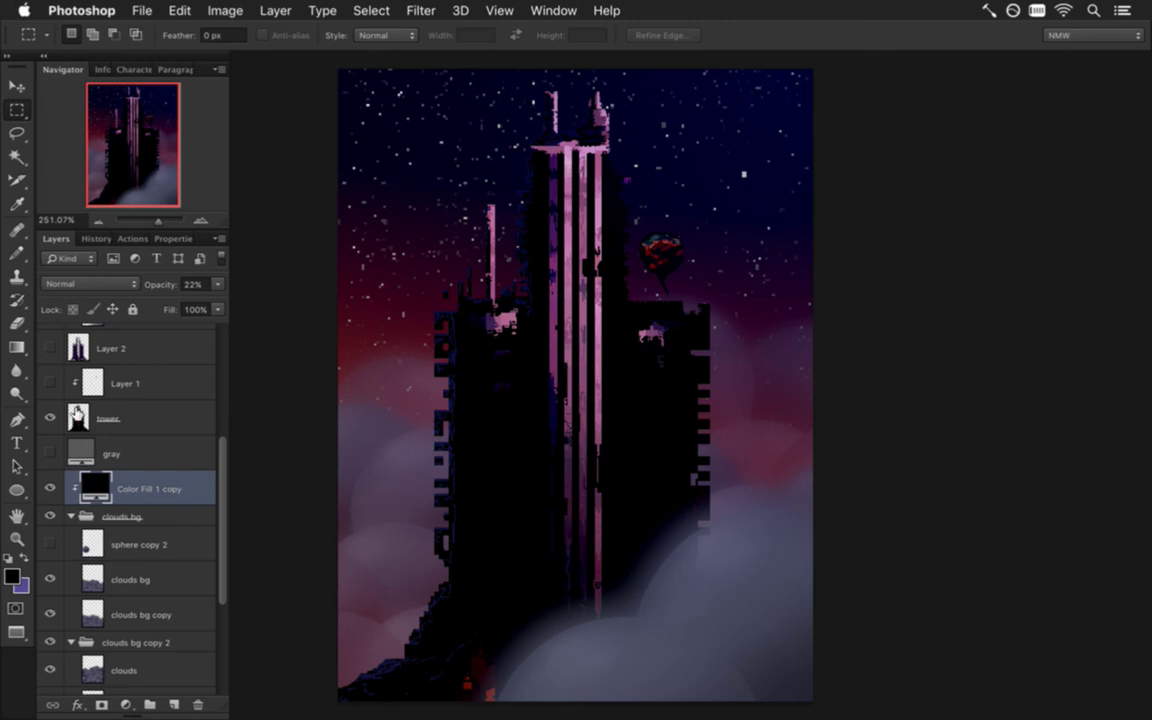
- Duplicate the tower layer and delete the hidden Layer 1 and Layer 2 above it
click(79, 427)
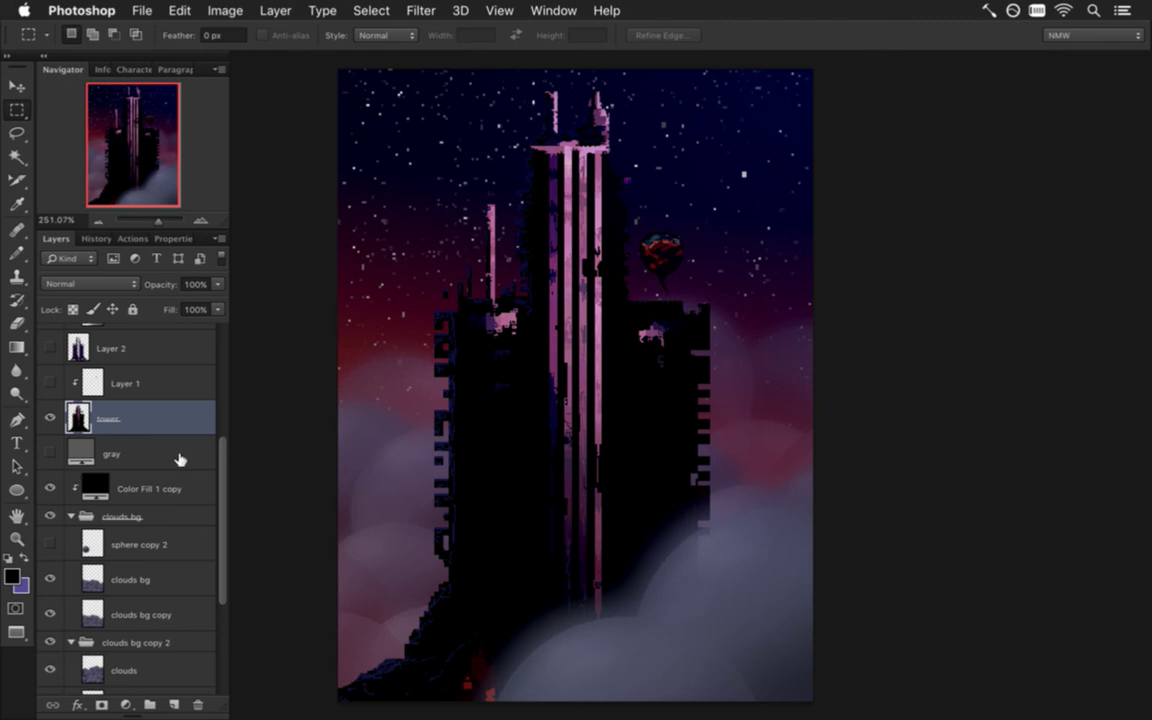
key(super+j)
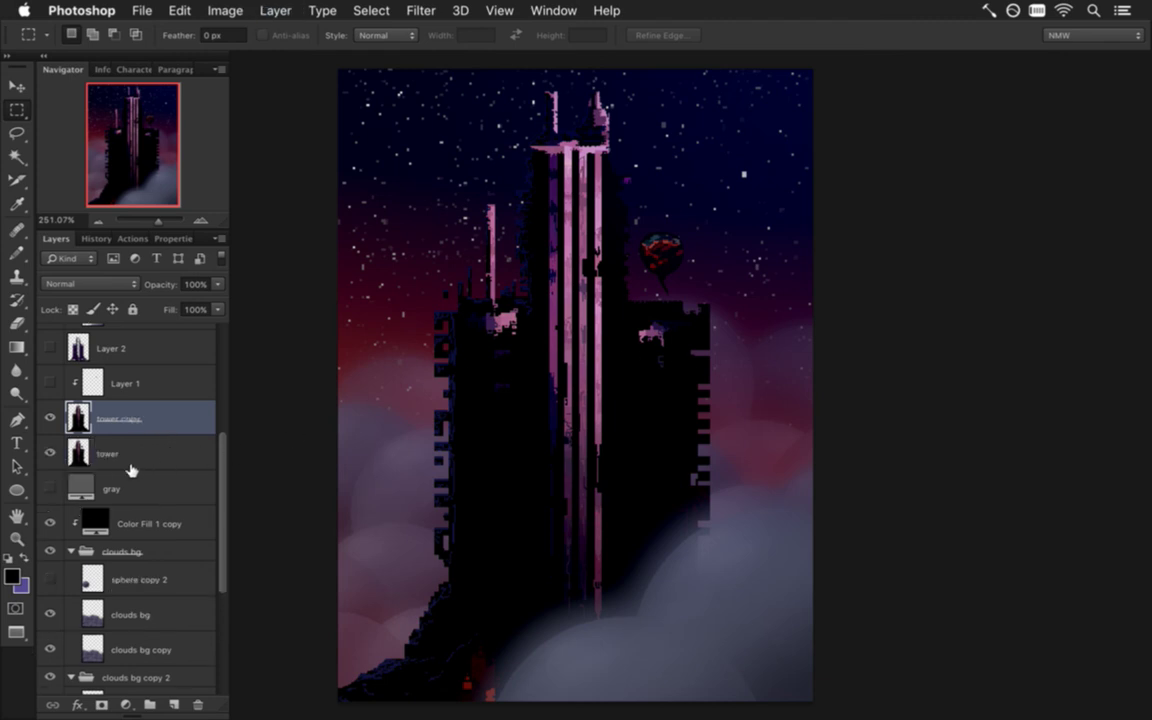
click(90, 375)
click(198, 705)
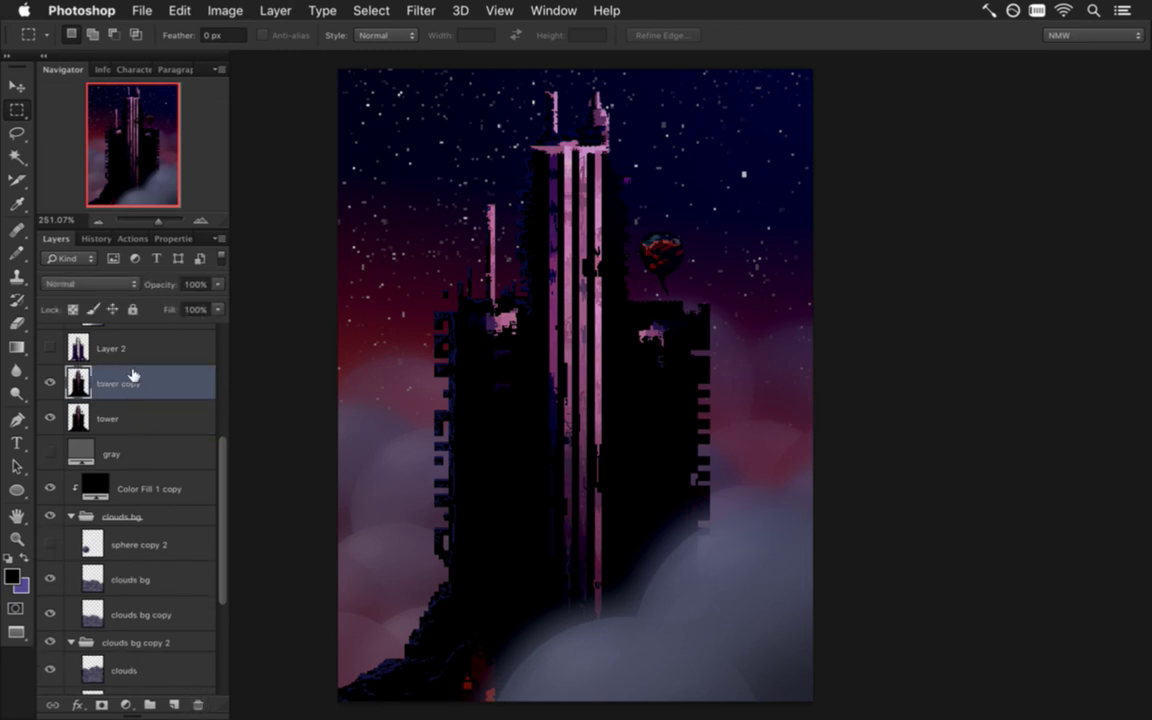
click(118, 348)
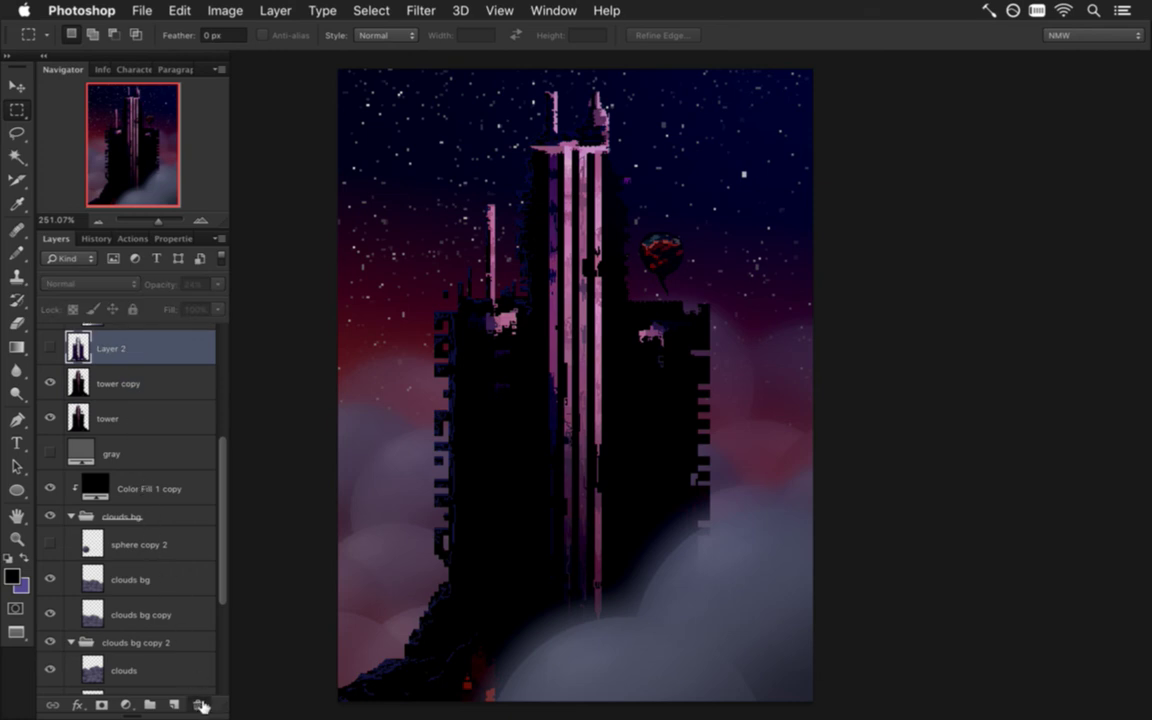
key(Delete)
- Select the tower copy layer and try the Color Burn, Multiply, Darken and Dissolve blend modes on it
drag(222, 481, 205, 365)
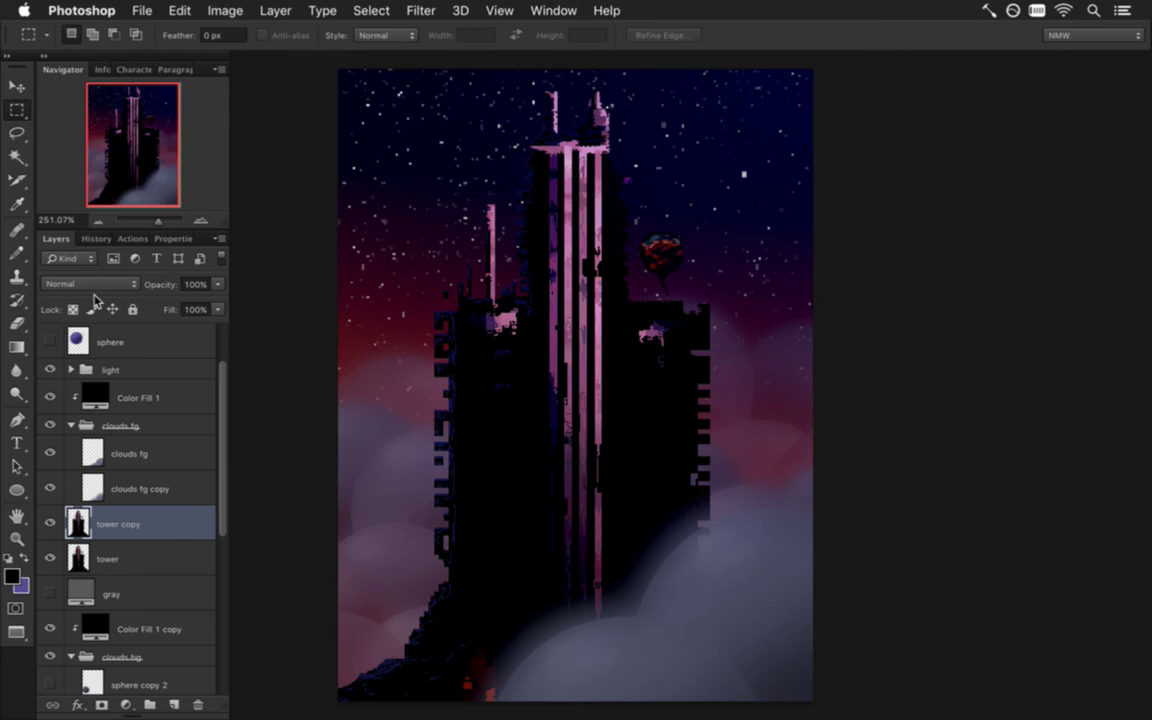
key(shift+plus)
key(shift+plus)
key(shift+plus)
key(shift+plus)
key(shift+plus)
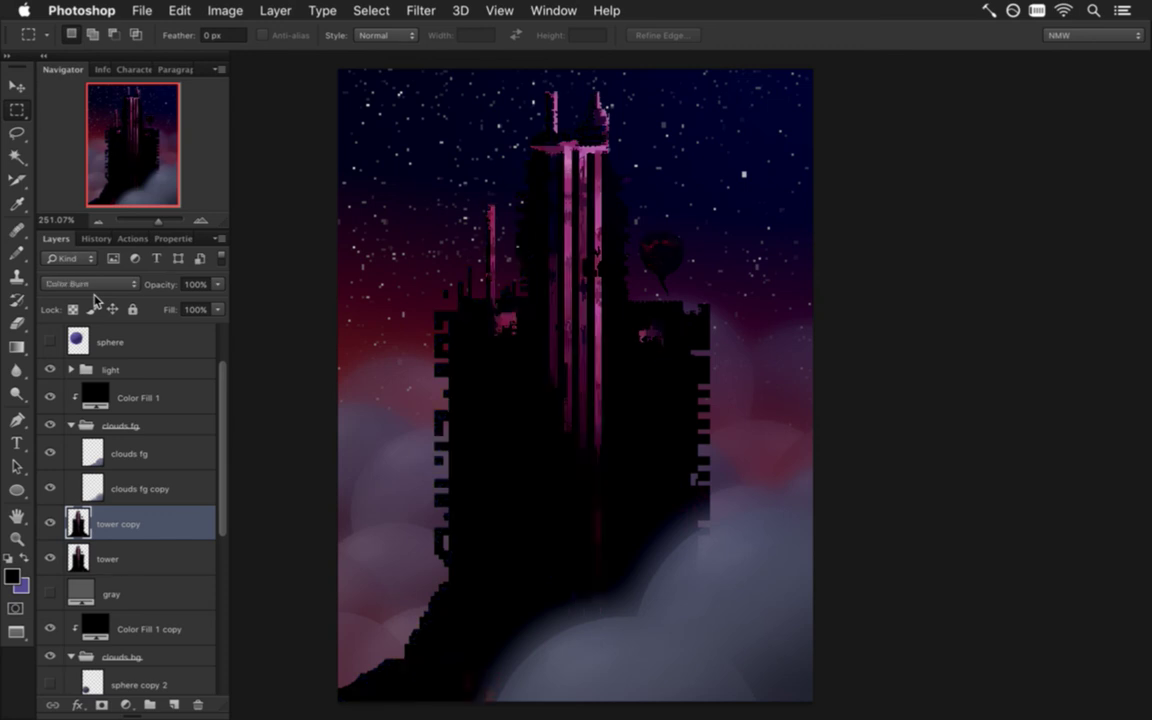
key(shift+minus)
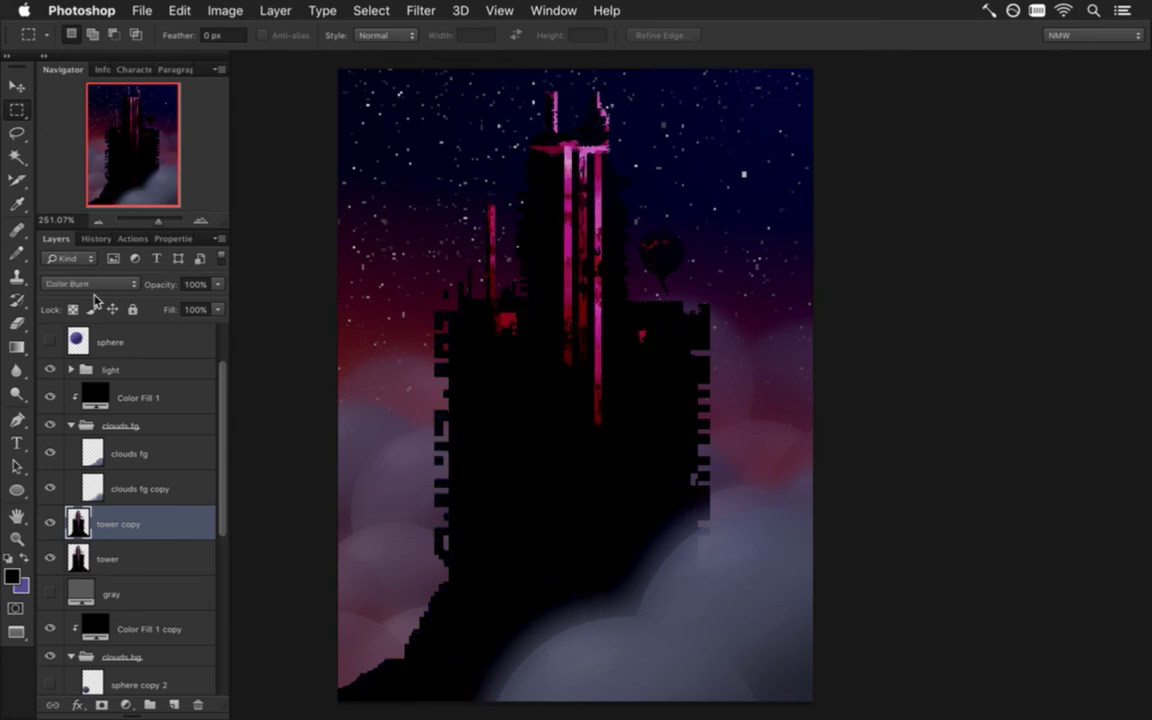
key(shift+minus)
key(shift+minus)
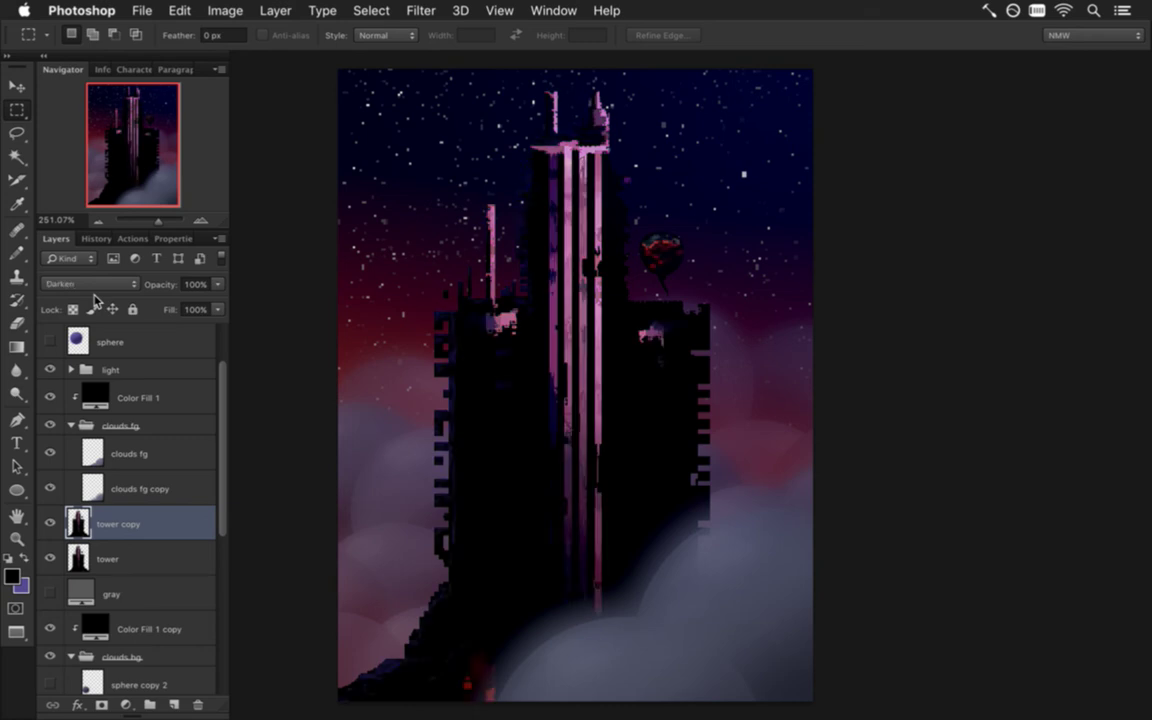
key(shift+plus)
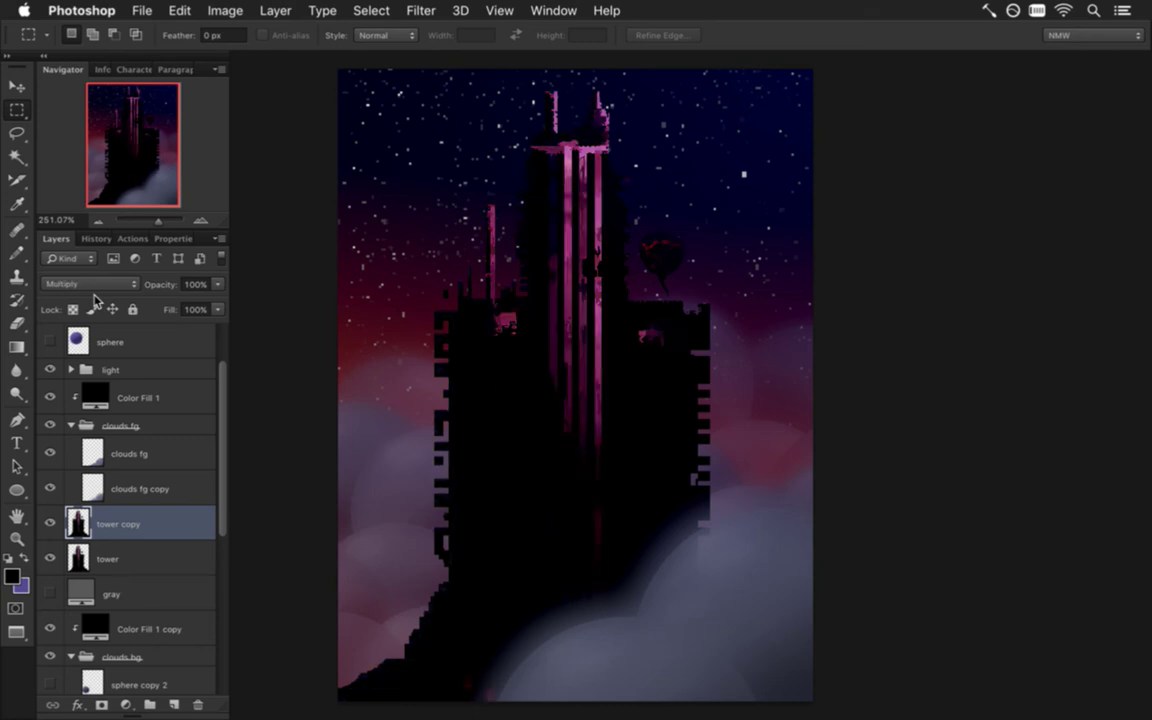
key(shift+plus)
key(shift+minus)
key(shift+minus)
key(shift+minus)
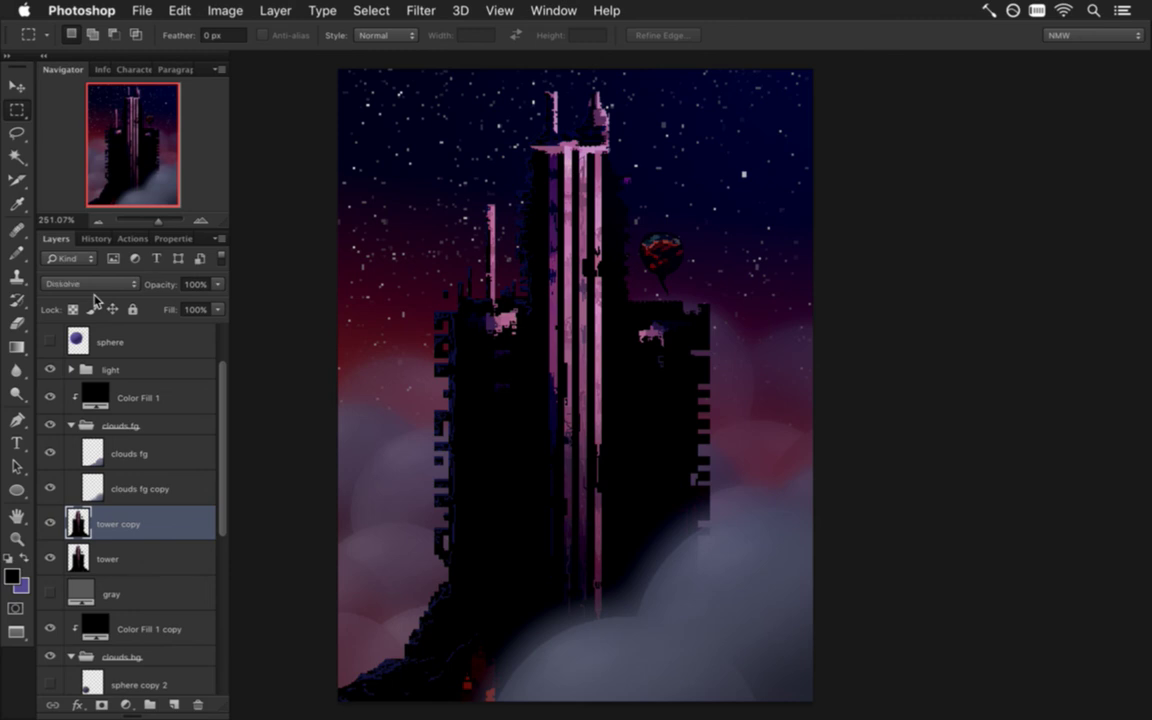
- Preview the tower copy layer with the Multiply, Color Burn, Linear Burn, Lighten and Color Dodge blend modes
key(shift+plus)
key(shift+plus)
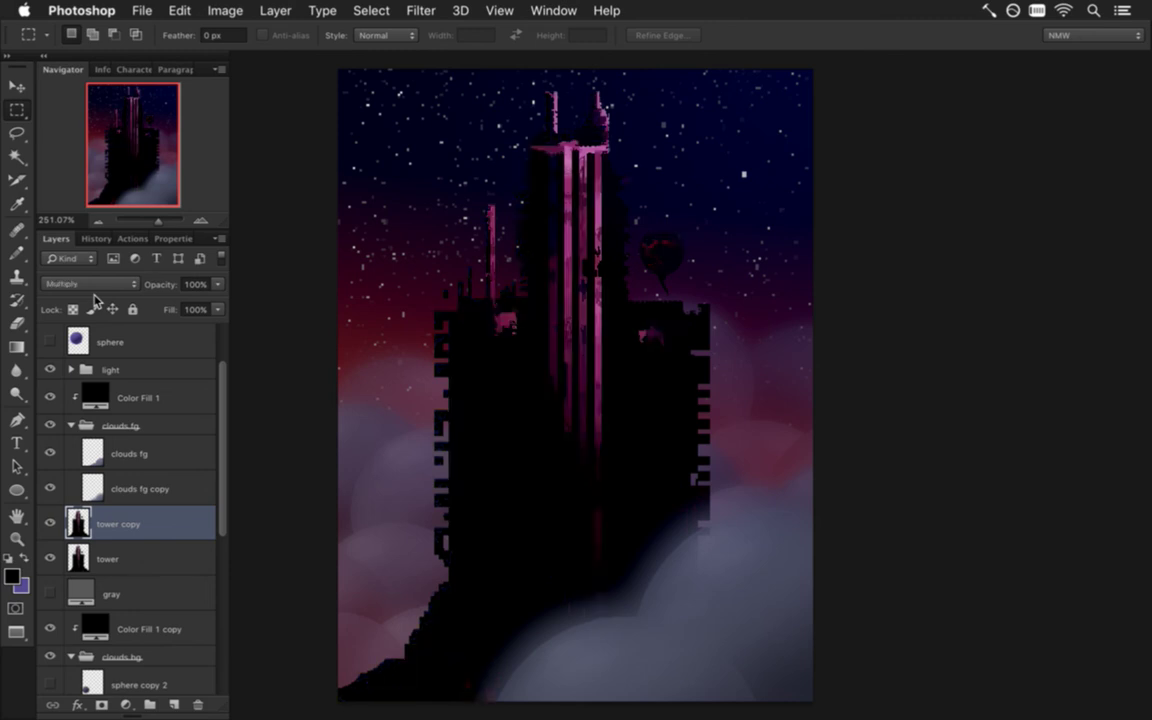
key(shift+plus)
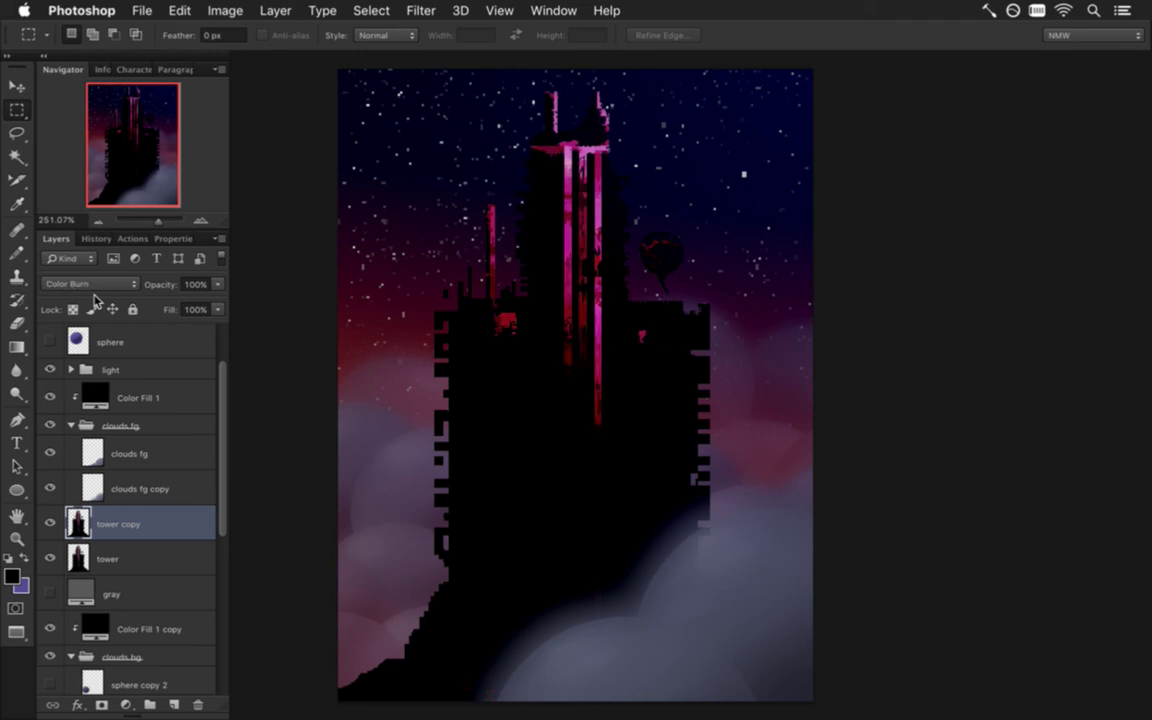
key(shift+plus)
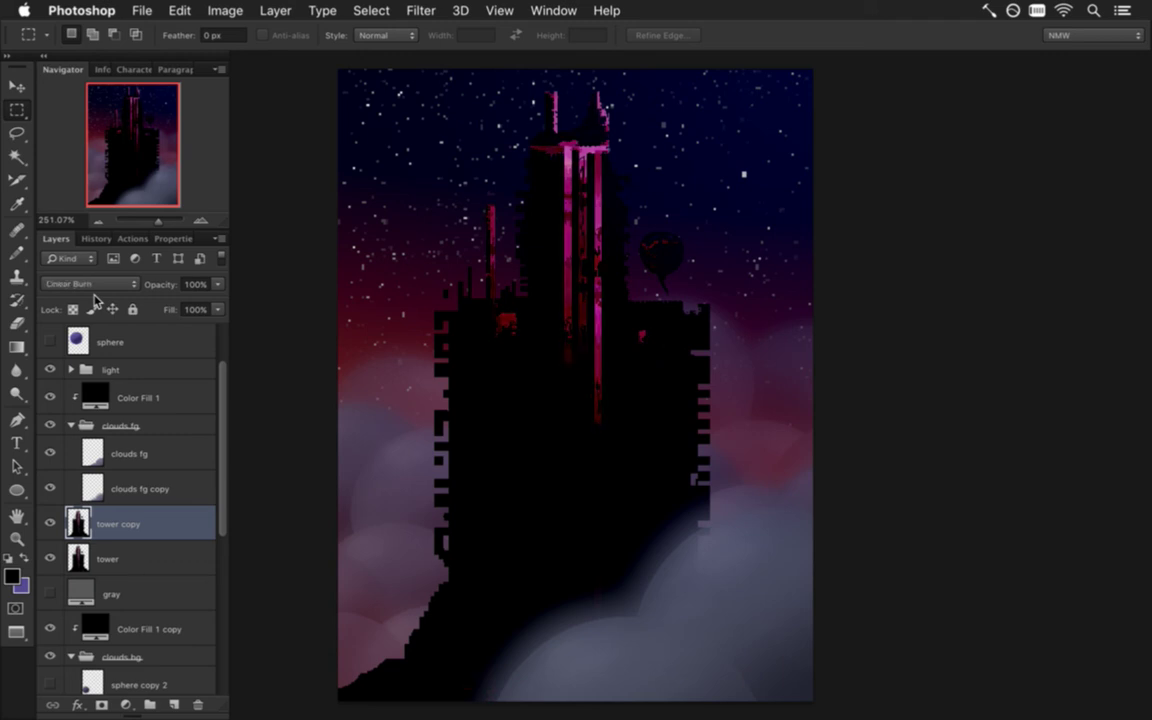
key(shift+plus)
key(shift+plus)
key(shift+plus)
key(shift+plus)
key(shift+plus)
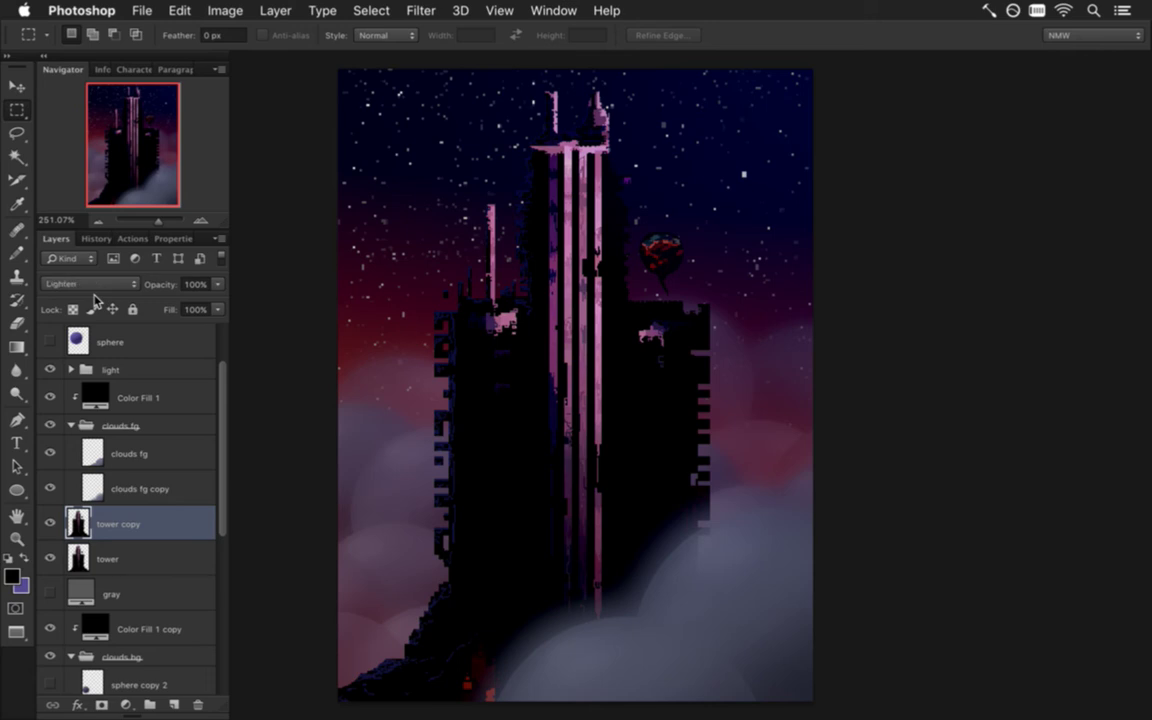
key(shift+minus)
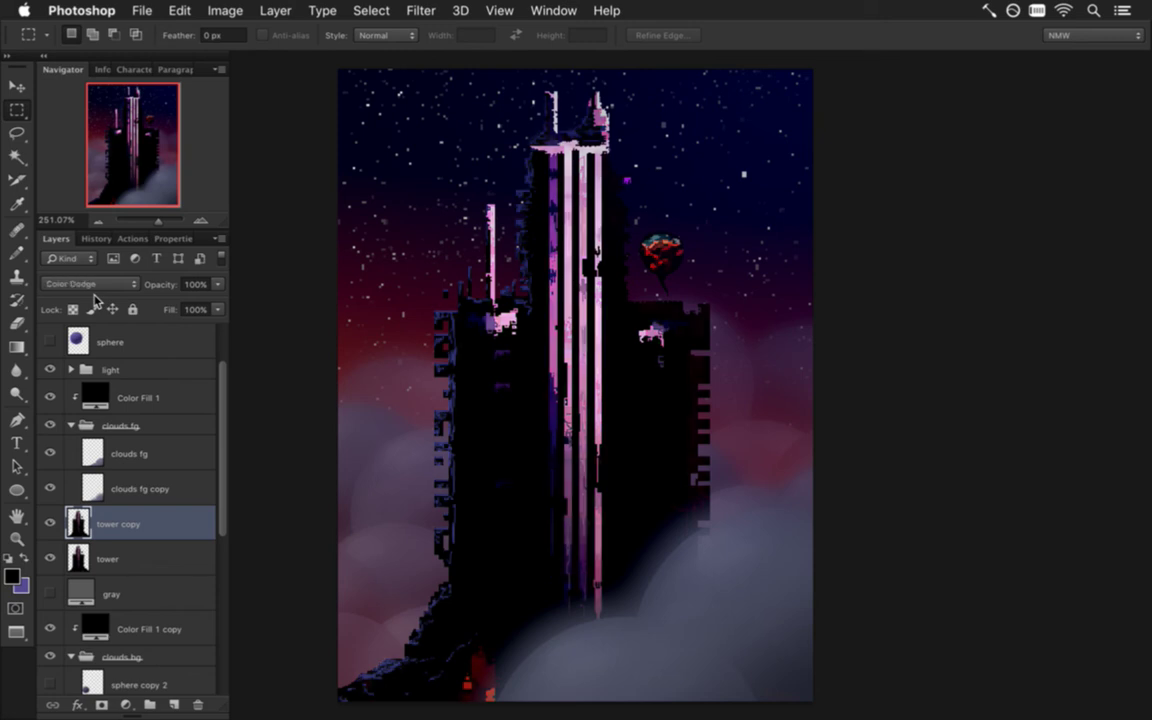
- Try the Lighter Color, Overlay and Hard Mix blend modes on the tower copy layer
key(shift+plus)
key(shift+plus)
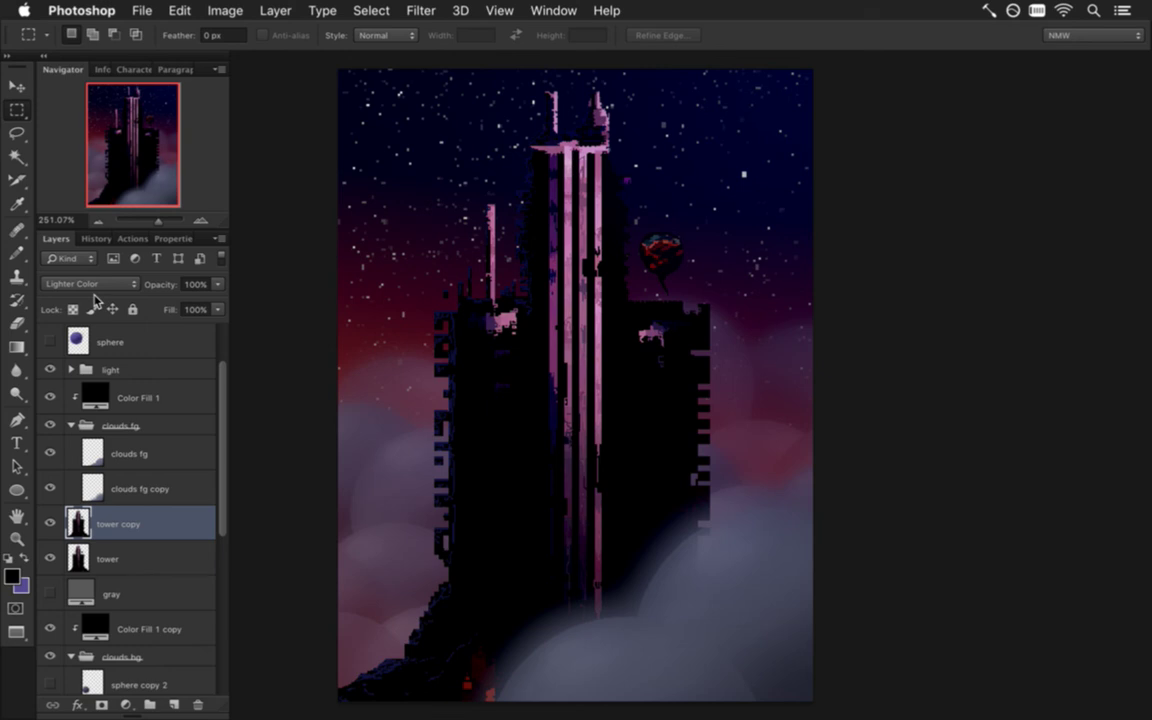
key(shift+plus)
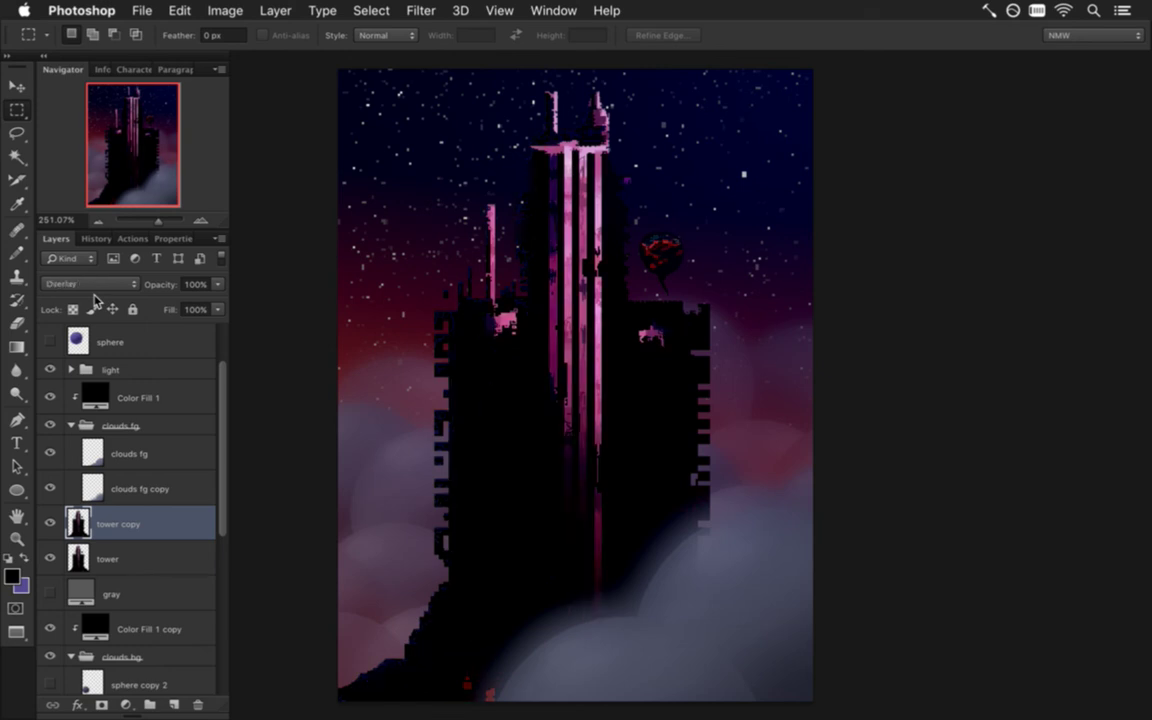
key(shift+plus)
key(shift+plus)
key(shift+plus)
key(shift+plus)
key(shift+plus)
key(shift+plus)
key(shift+plus)
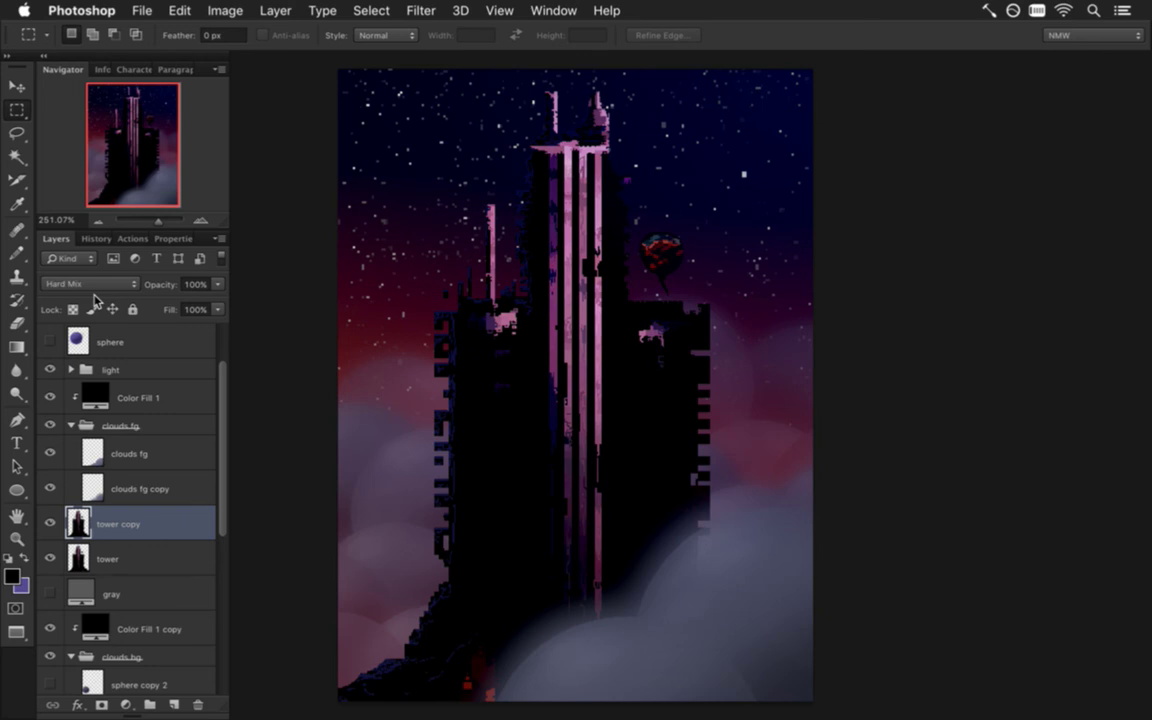
key(shift+minus)
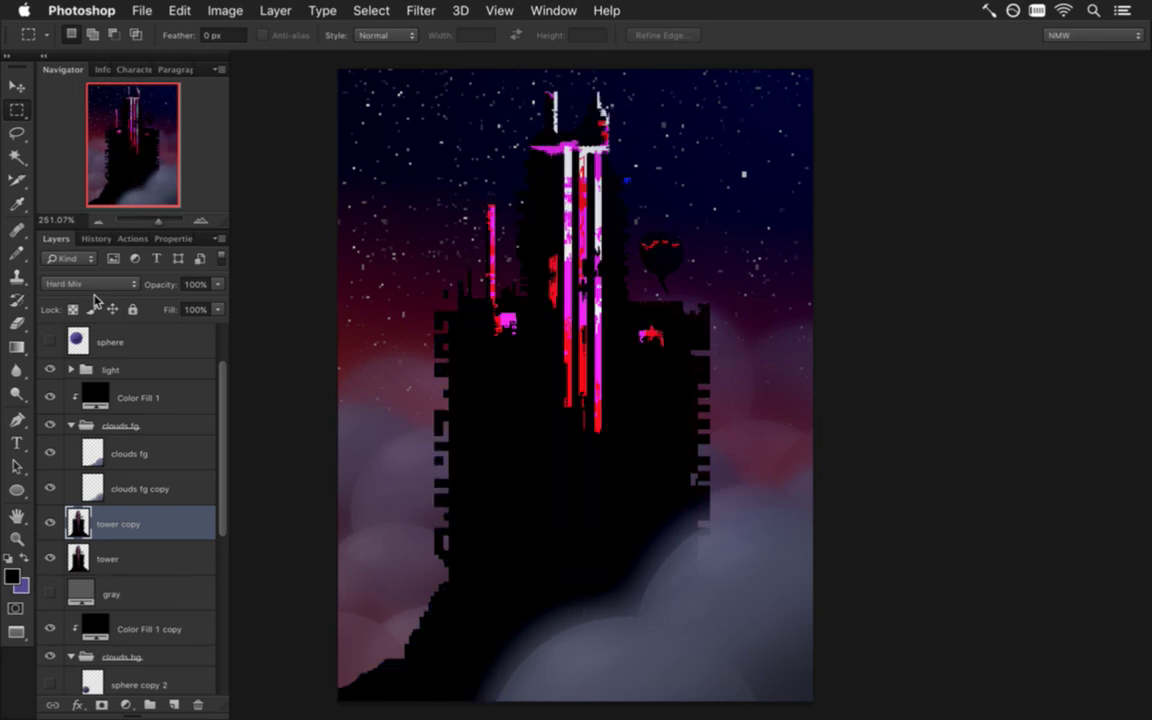
key(shift+minus)
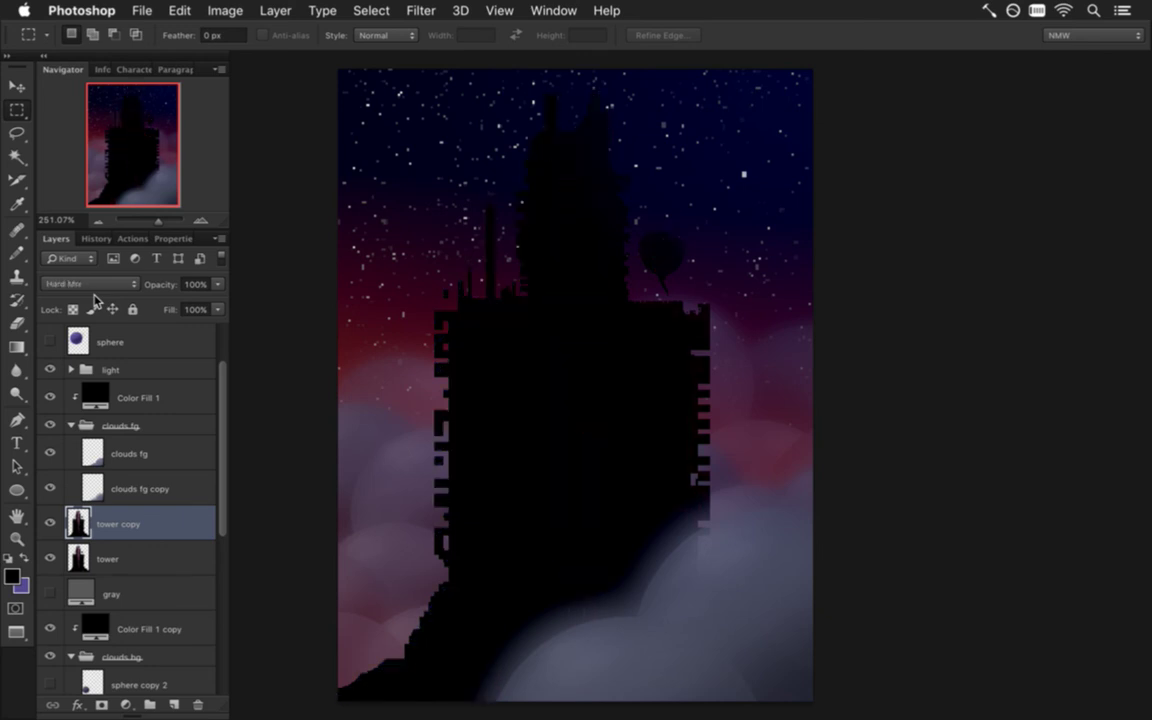
- Cycle the tower copy layer through the remaining blend modes, including Divide, and back round to Darken
key(shift+plus)
key(shift+plus)
key(shift+plus)
key(shift+plus)
key(shift+plus)
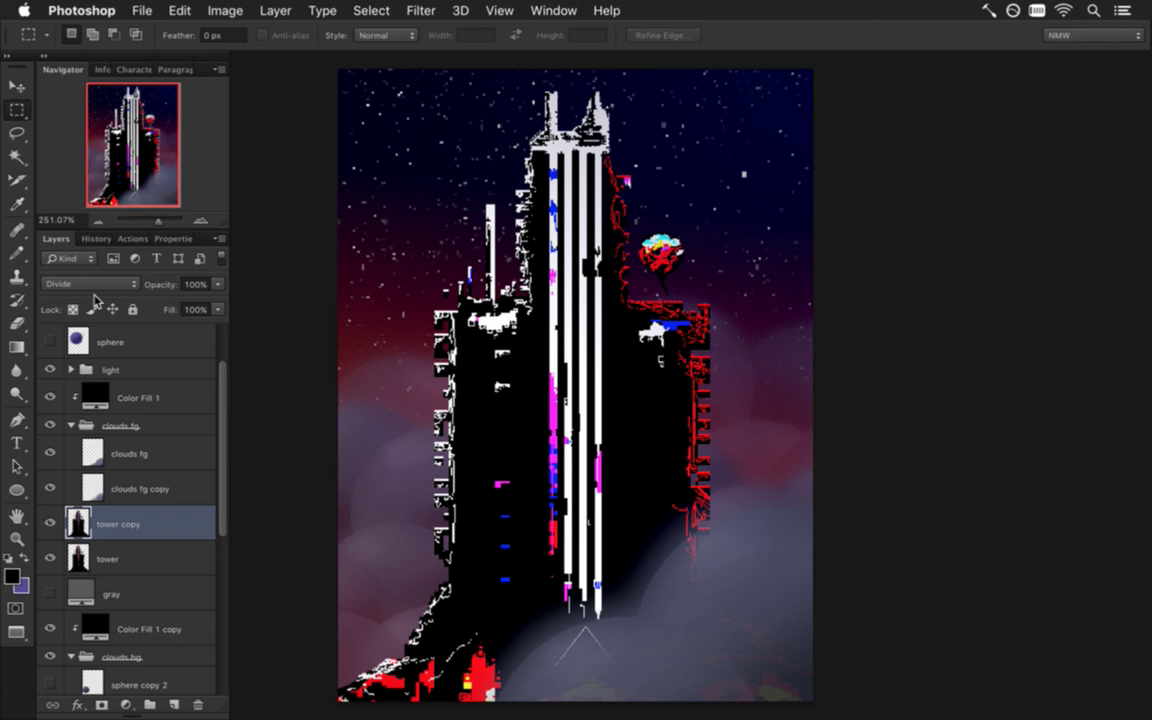
key(shift+plus)
key(shift+plus)
key(shift+plus)
key(shift+plus)
key(shift+plus)
key(shift+plus)
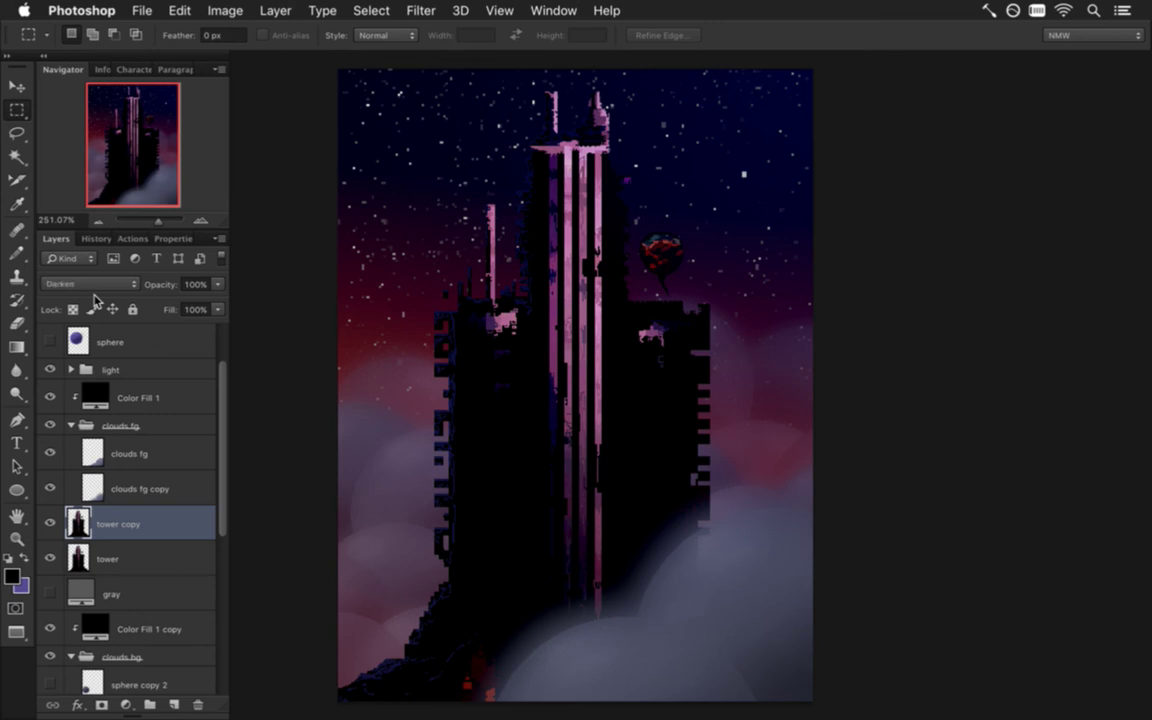
- Compare Multiply, Color Burn and Darken on the tower copy layer and leave its blend mode at Darken
key(shift+plus)
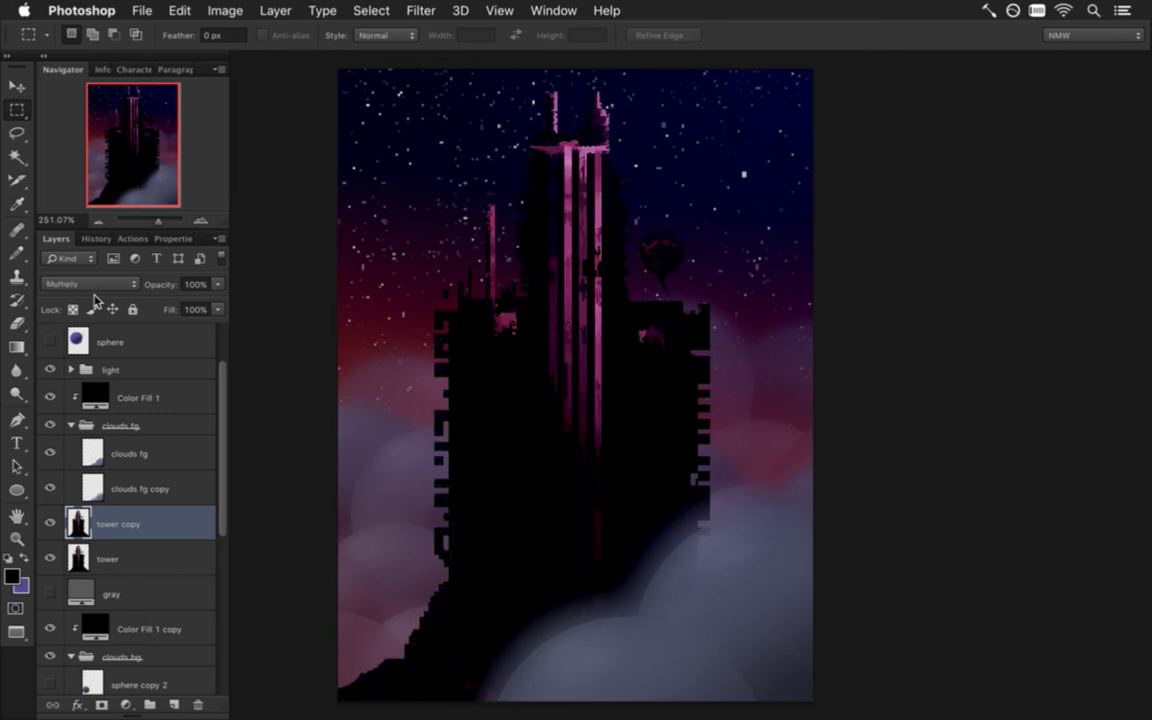
key(shift+plus)
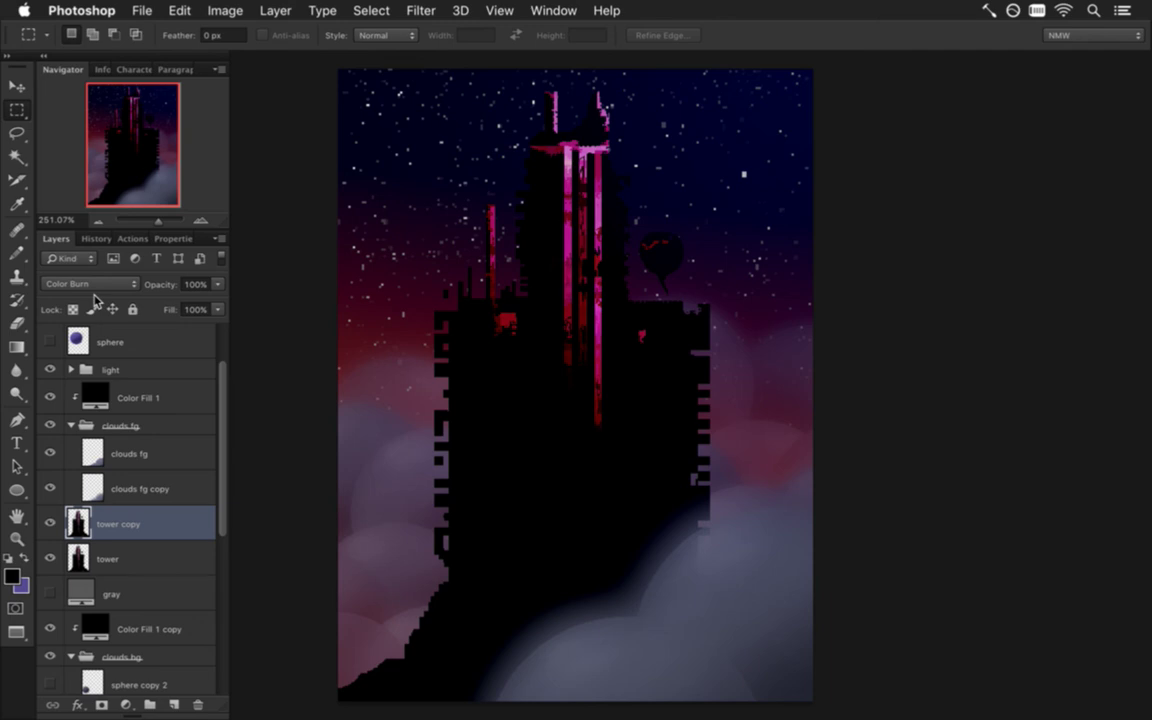
key(shift+minus)
key(shift+minus)
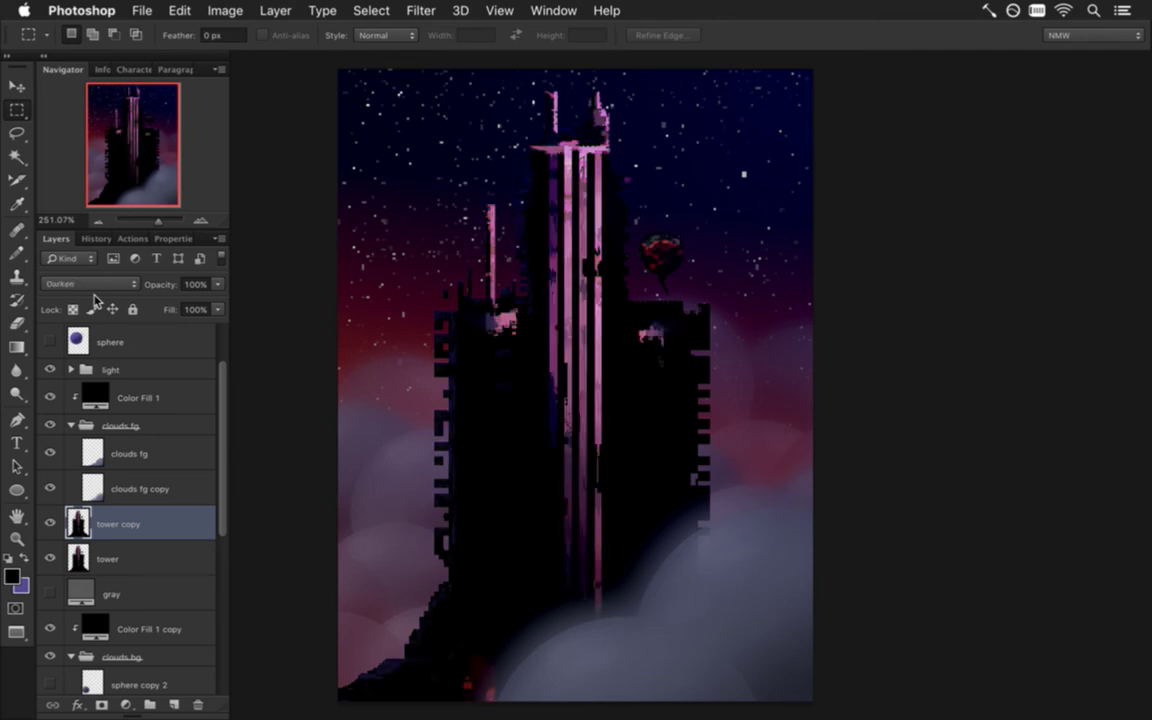
key(shift+plus)
key(shift+plus)
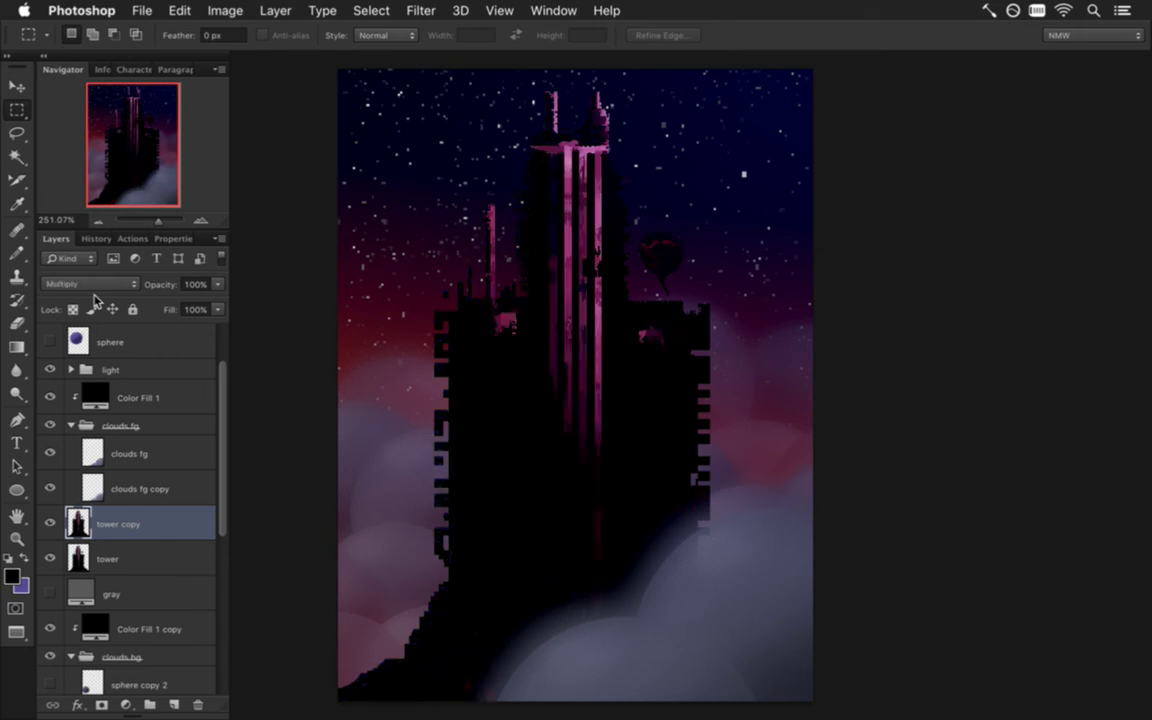
key(shift+minus)
key(shift+minus)
key(shift+plus)
key(shift+plus)
key(shift+minus)
key(shift+minus)
key(shift+plus)
key(shift+plus)
key(shift+minus)
key(shift+minus)
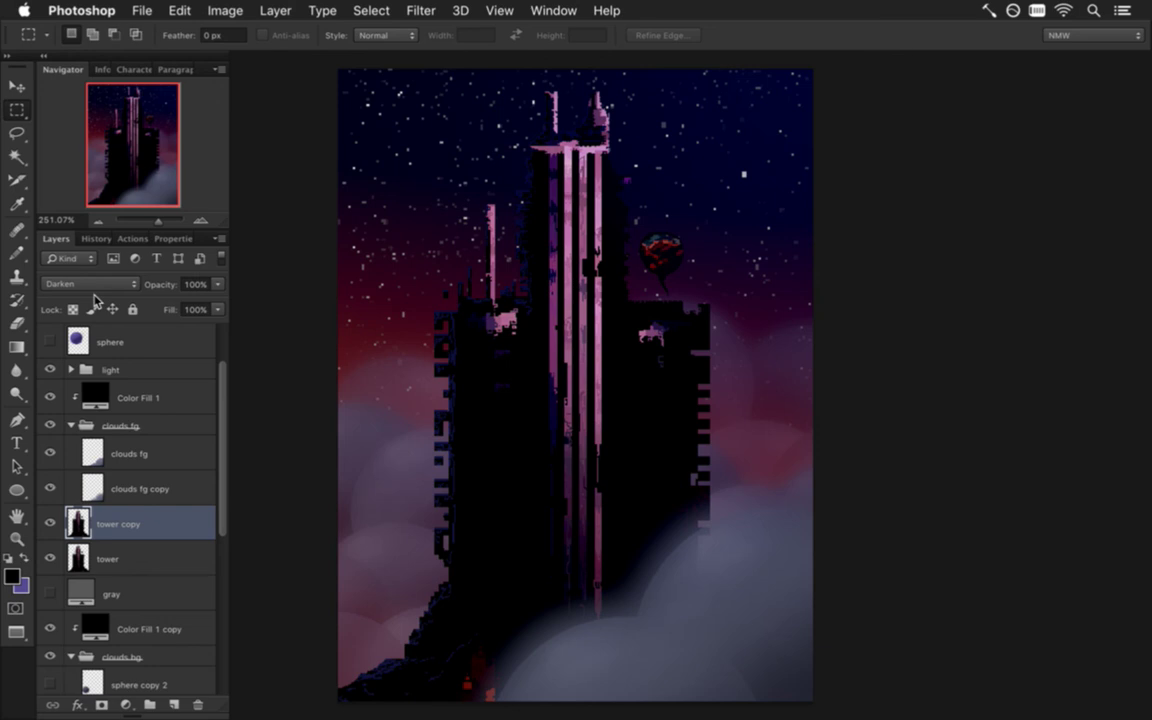
- Save the document and set up a frame-animation timeline whose first frame has a 0.1-second delay
key(super+s)
click(553, 10)
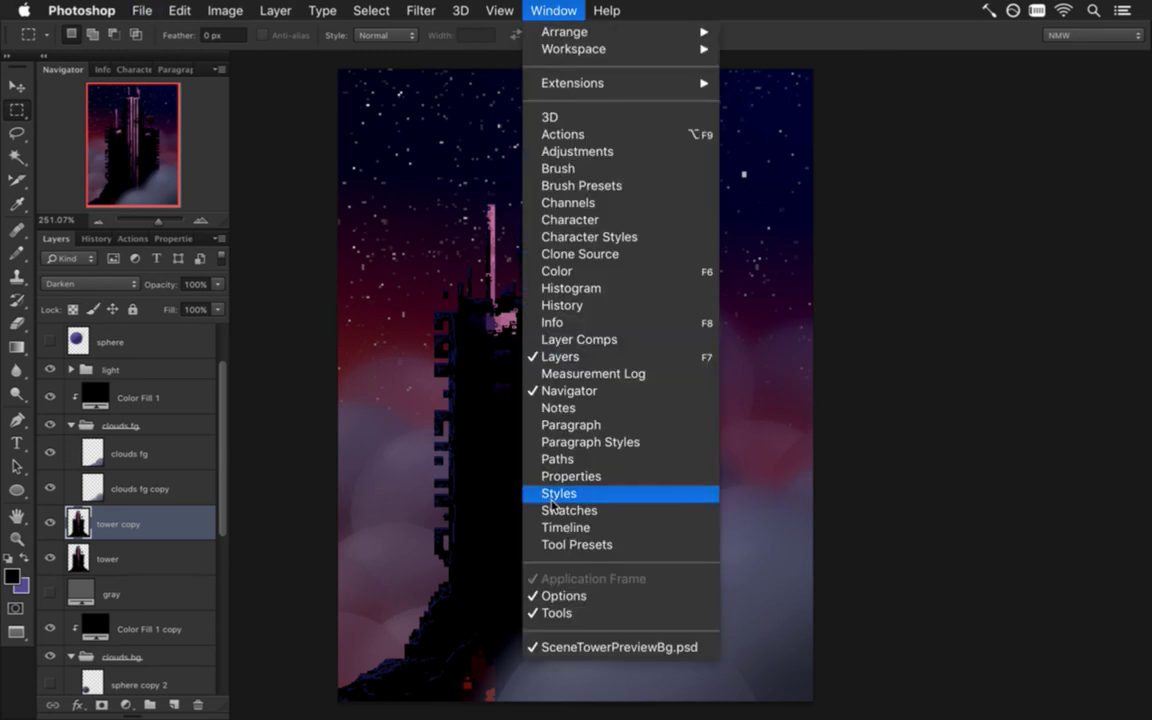
click(570, 527)
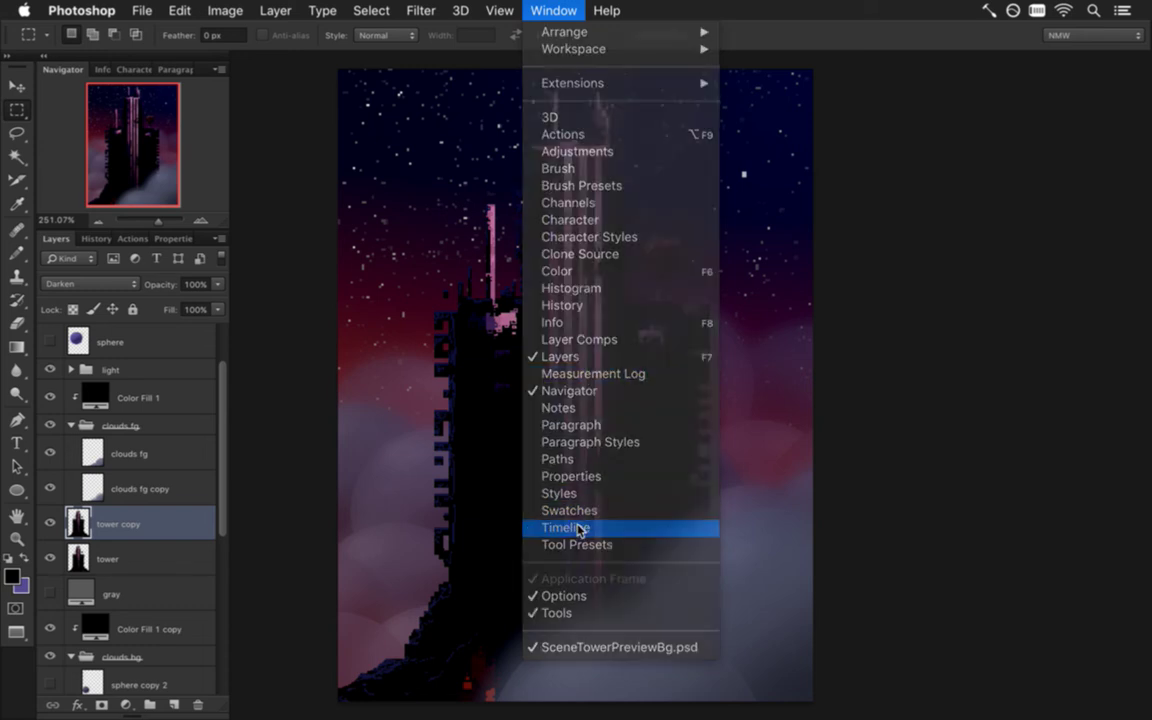
click(651, 673)
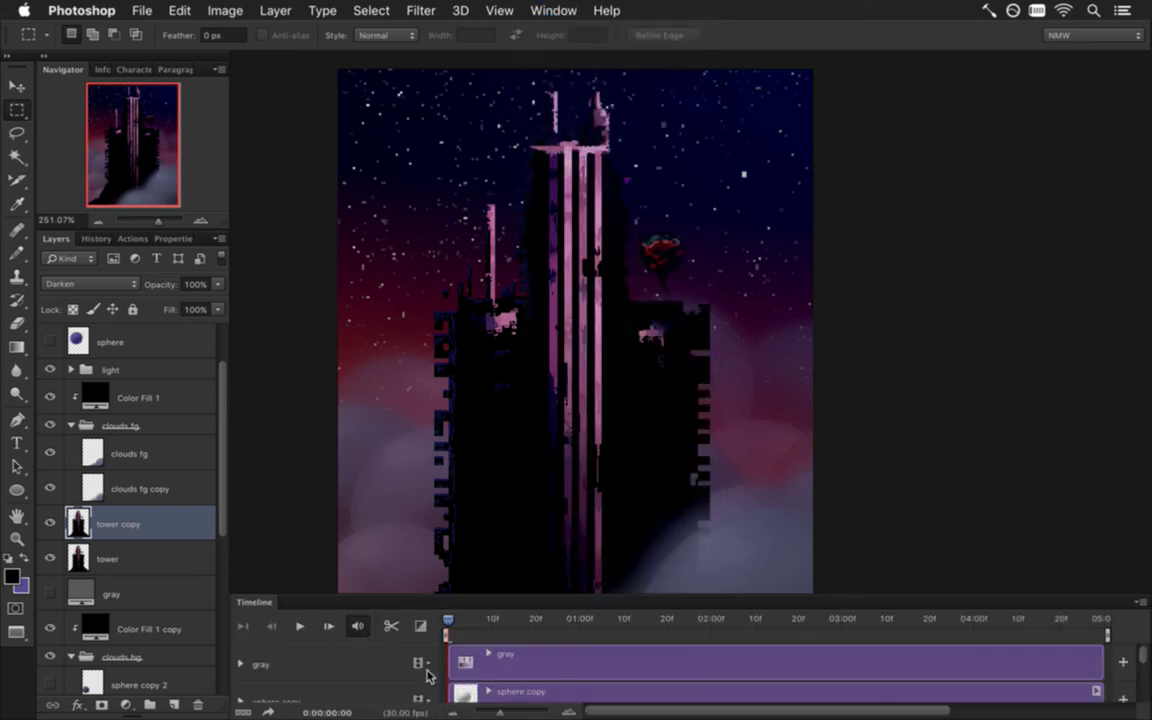
click(250, 708)
click(272, 696)
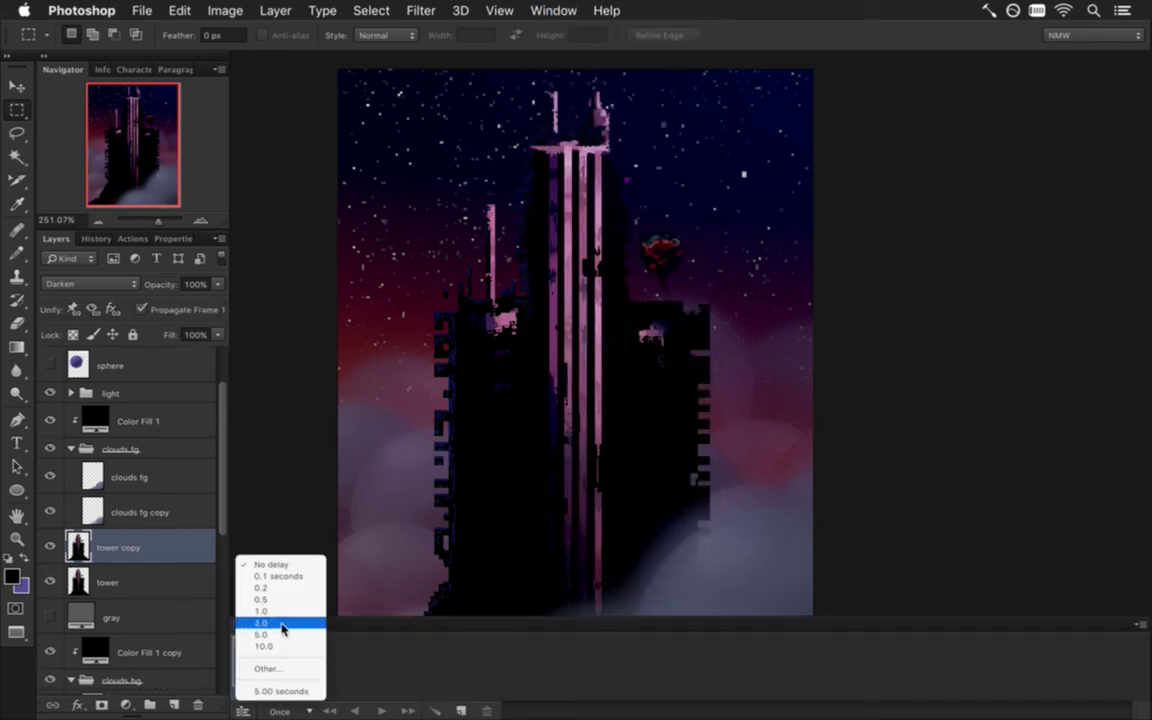
click(289, 577)
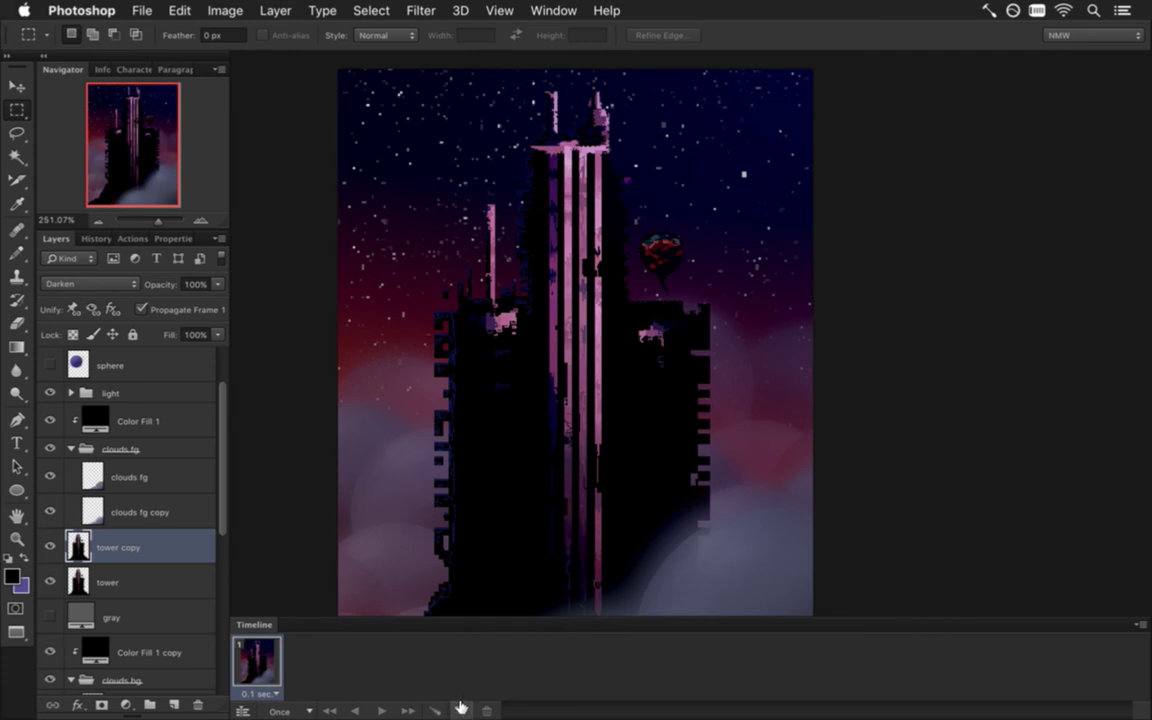
- Add a second animation frame, hiding the tower copy layer in frame 1 and showing it in frame 2
click(460, 708)
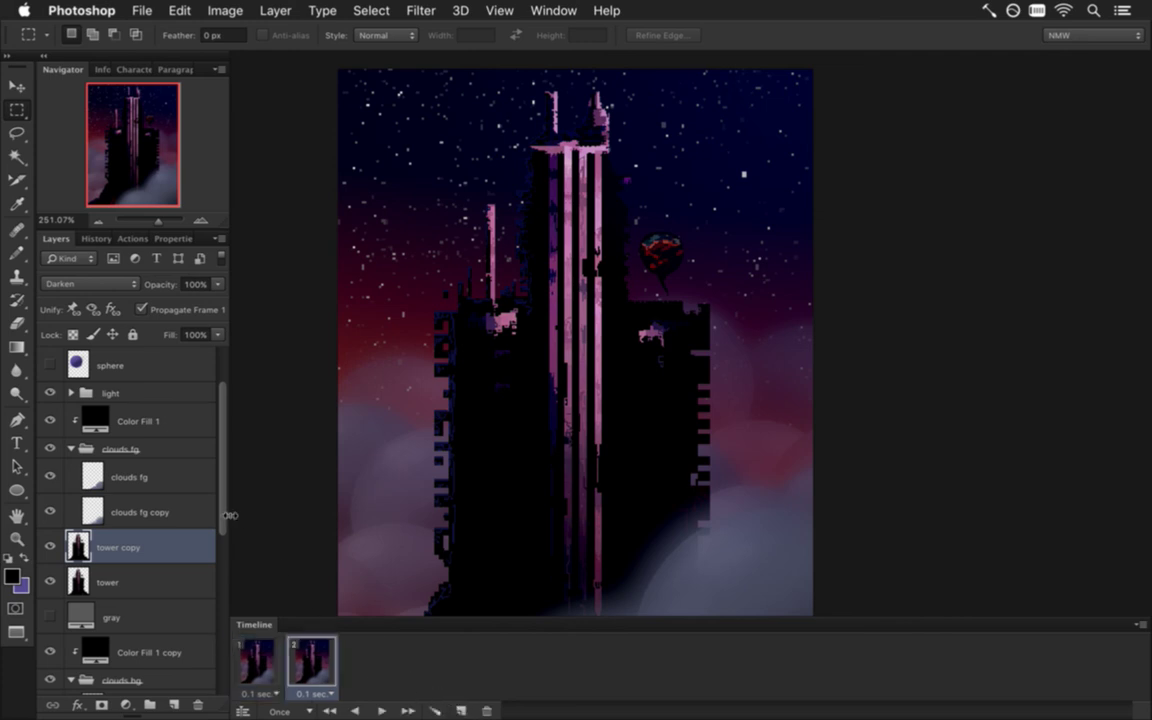
click(263, 652)
click(50, 547)
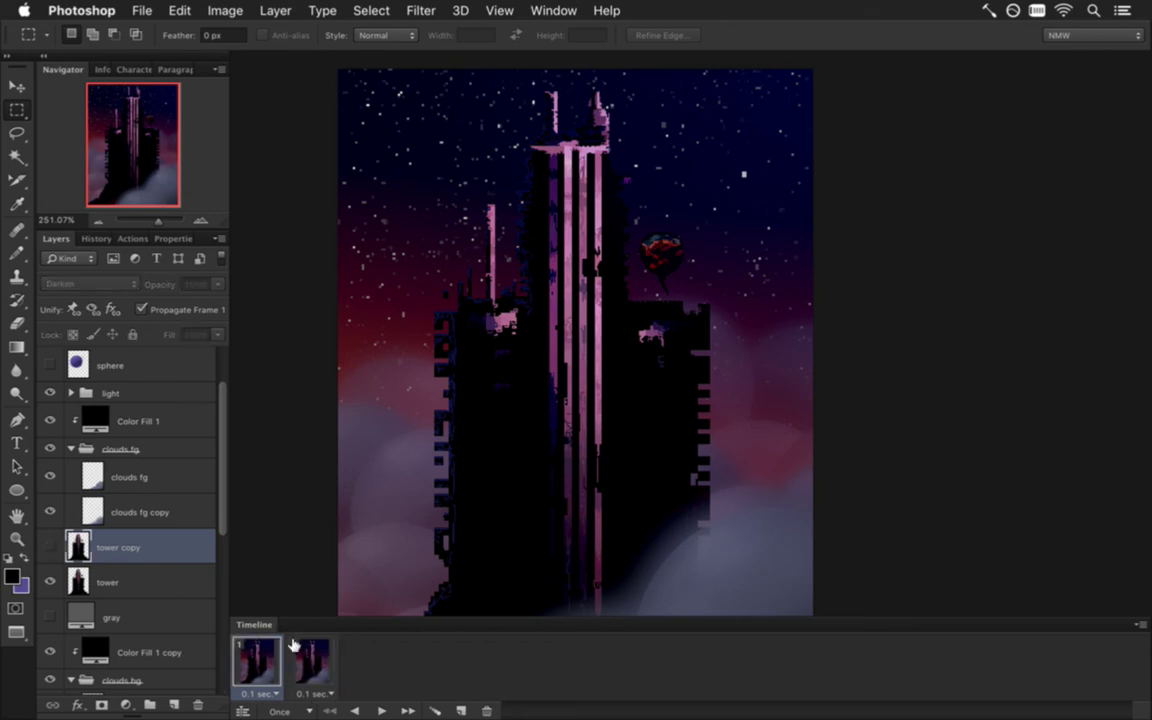
click(311, 662)
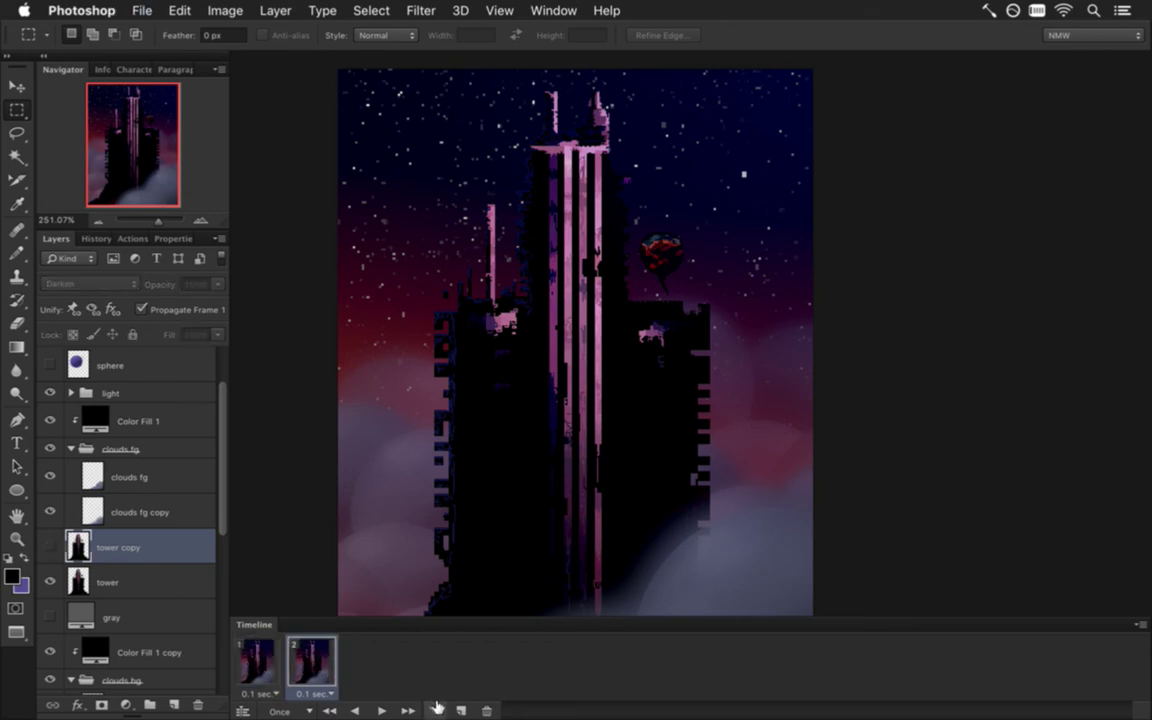
click(50, 547)
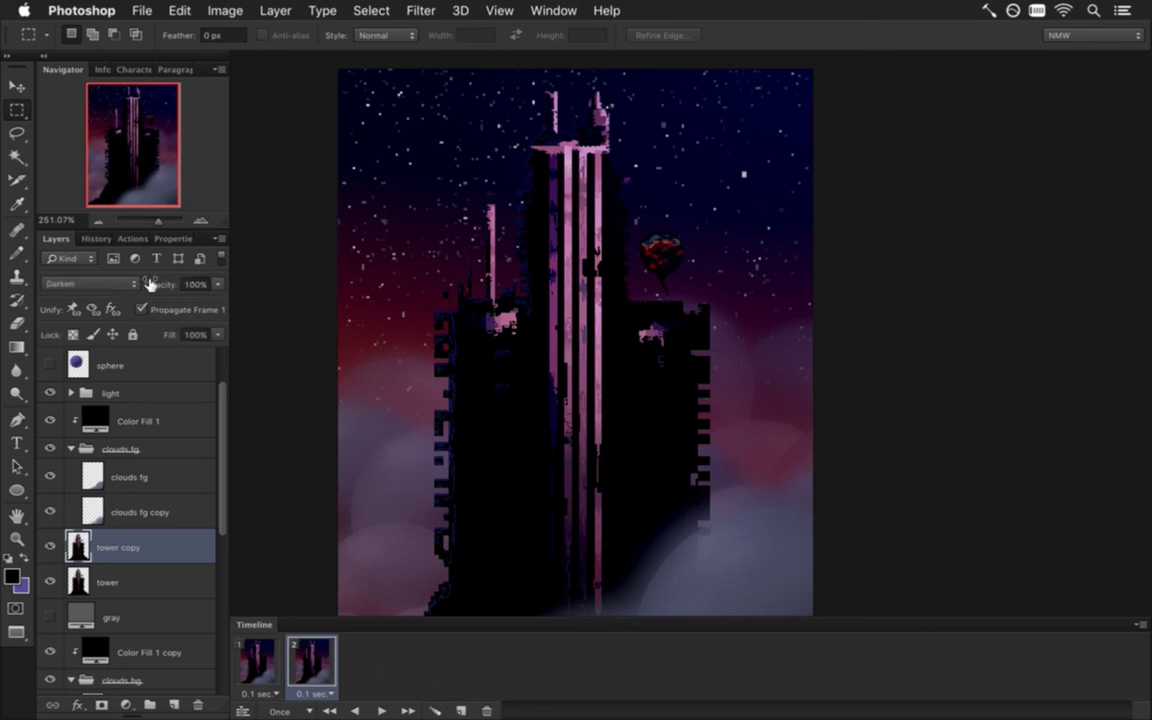
- Set the tower copy layer in frame 2 to Multiply at 52% opacity and compare the two frames
click(125, 284)
click(110, 294)
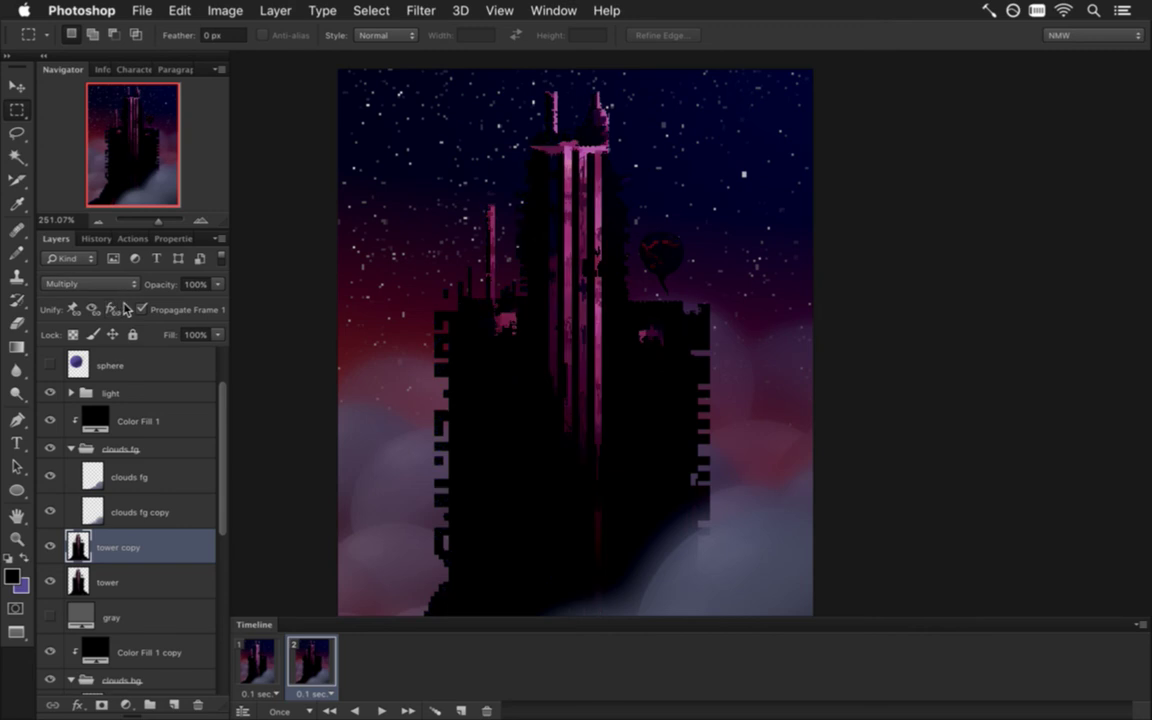
drag(218, 288, 177, 303)
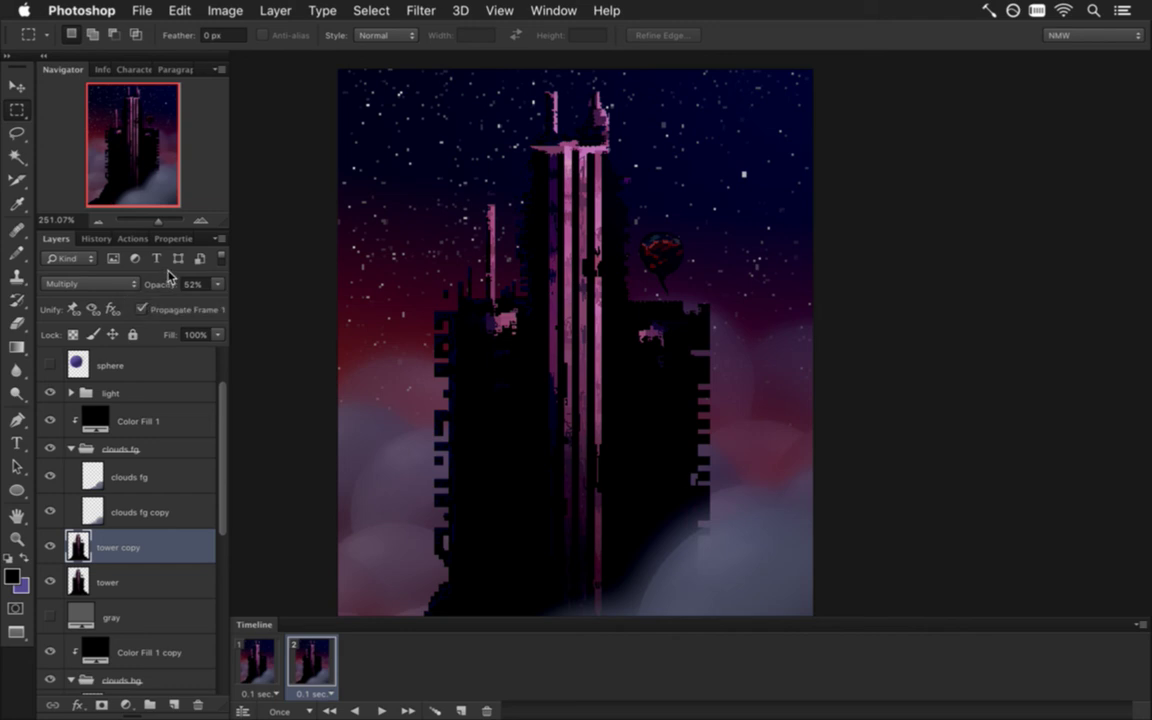
click(259, 664)
click(297, 664)
click(260, 662)
click(300, 662)
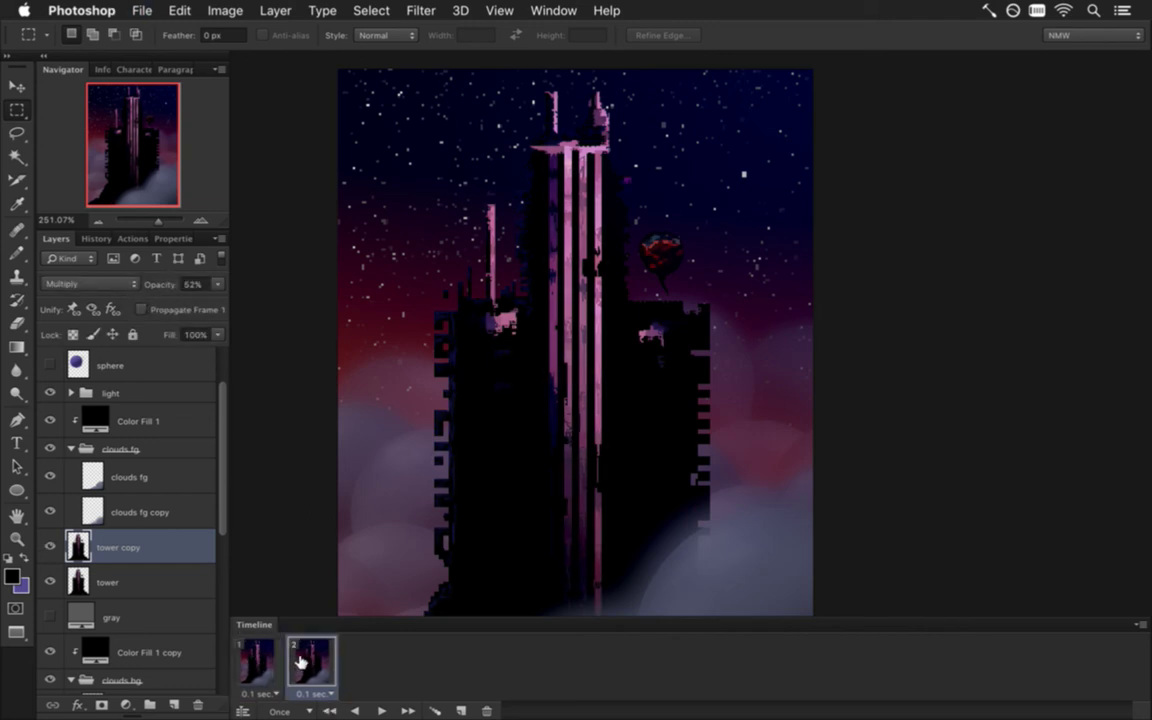
- Add a third animation frame with the tower copy layer at 100% opacity and save the document
click(461, 709)
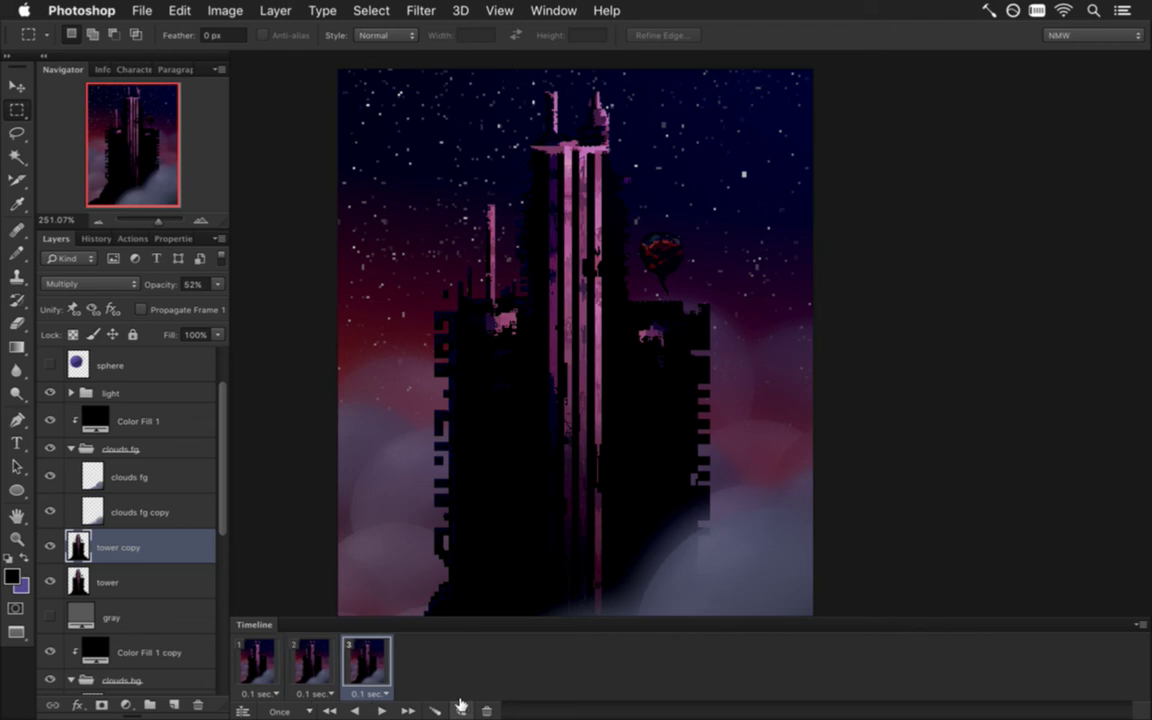
click(218, 285)
drag(178, 301, 216, 288)
key(super+s)
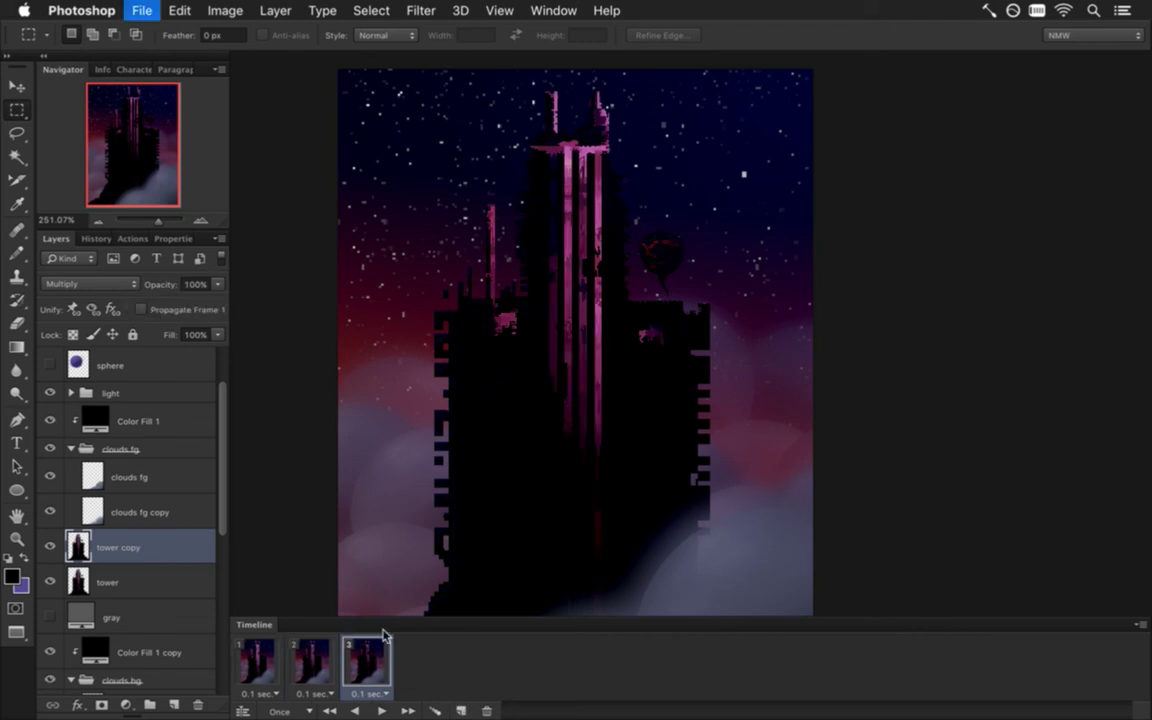
- Add a fourth frame, set its tower copy layer to Color Burn, and compare it with frame 3
click(308, 662)
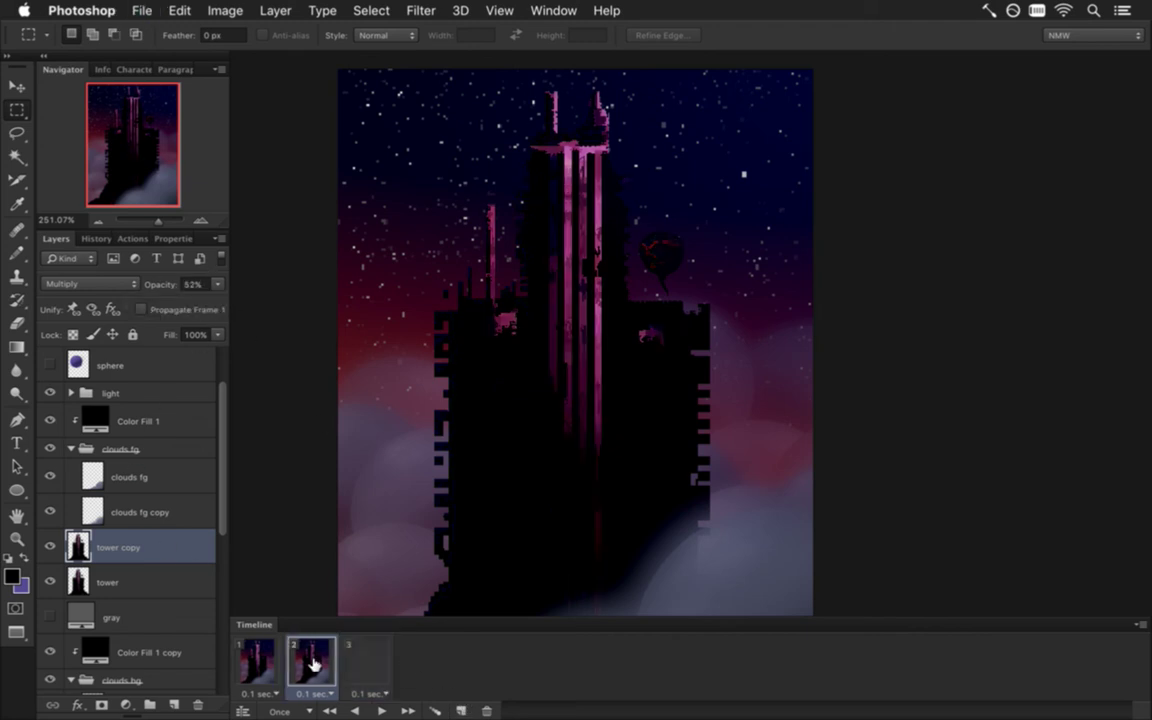
click(462, 709)
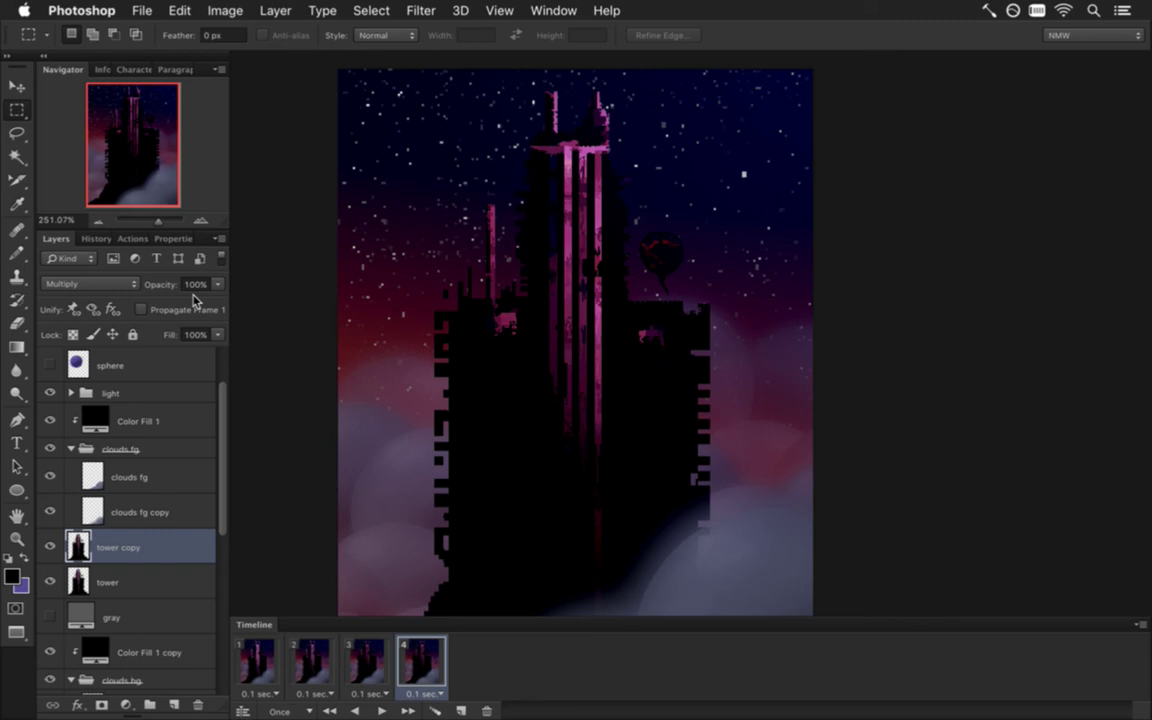
click(90, 284)
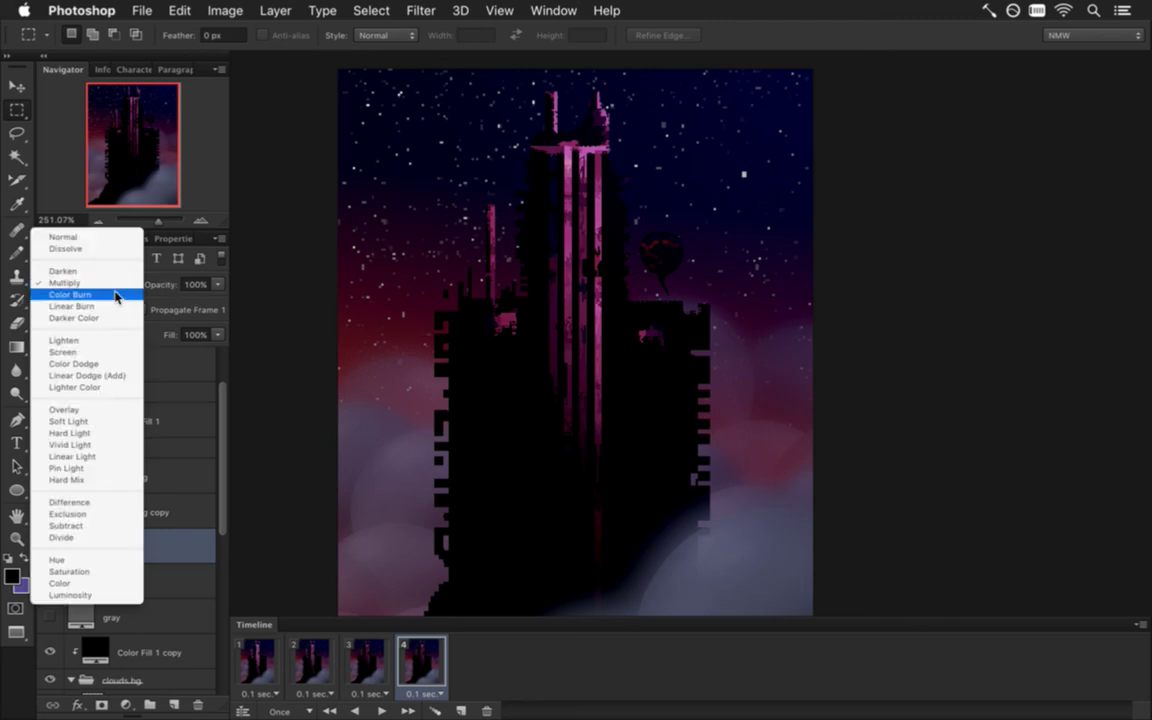
click(112, 296)
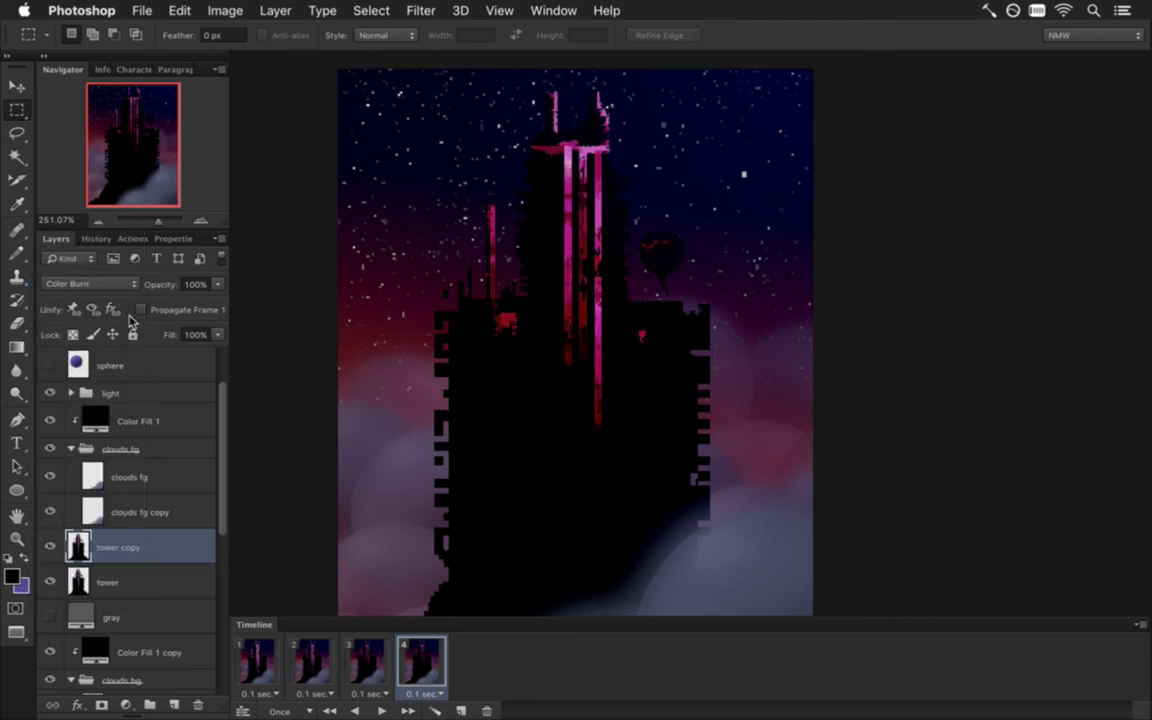
click(373, 668)
click(416, 660)
click(367, 662)
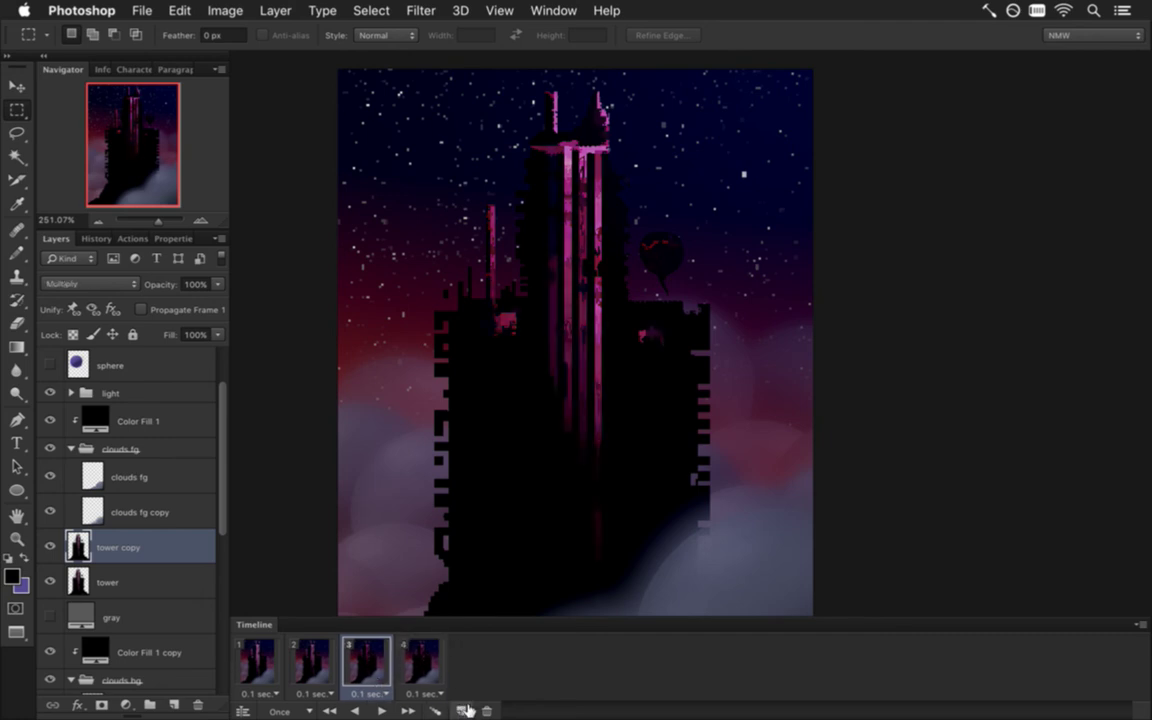
- Duplicate frames 3 and 2 and place the duplicates at the end of the sequence as frames 5 and 6
click(461, 710)
mouse_move(474, 663)
mouse_down()
mouse_move(509, 663)
mouse_move(478, 663)
mouse_up()
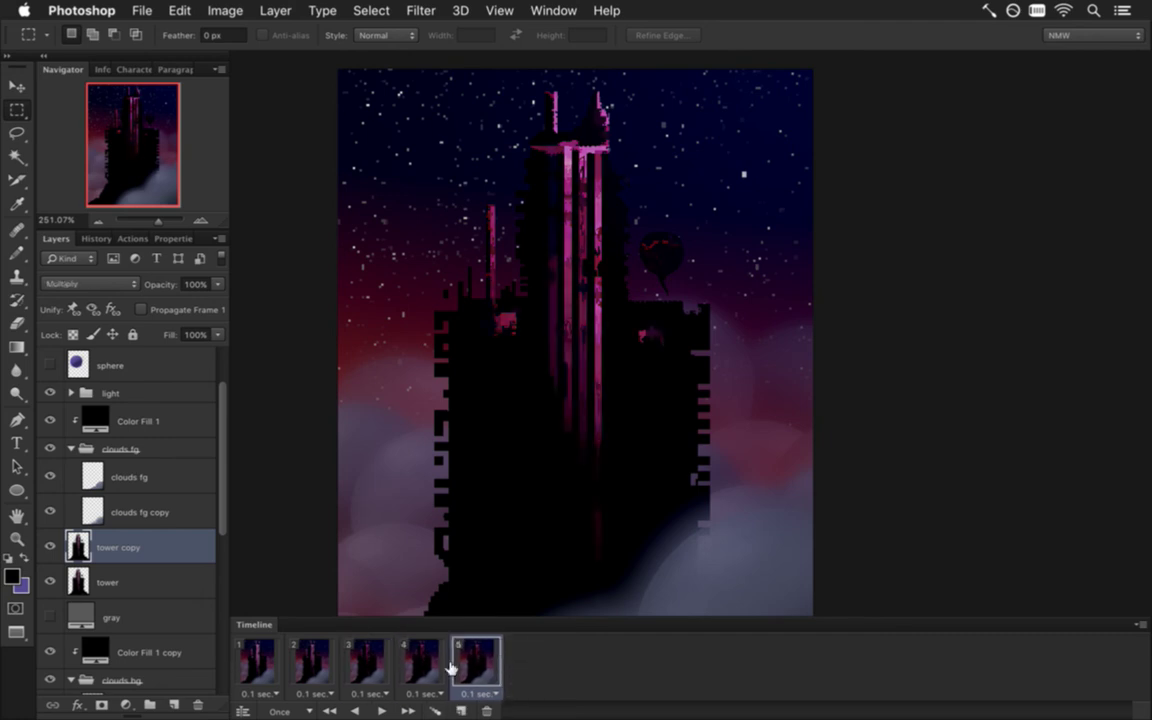
click(312, 662)
click(365, 662)
drag(365, 662, 563, 665)
- Preview the animation from frame 1, set its looping to Forever, and play it again
click(258, 660)
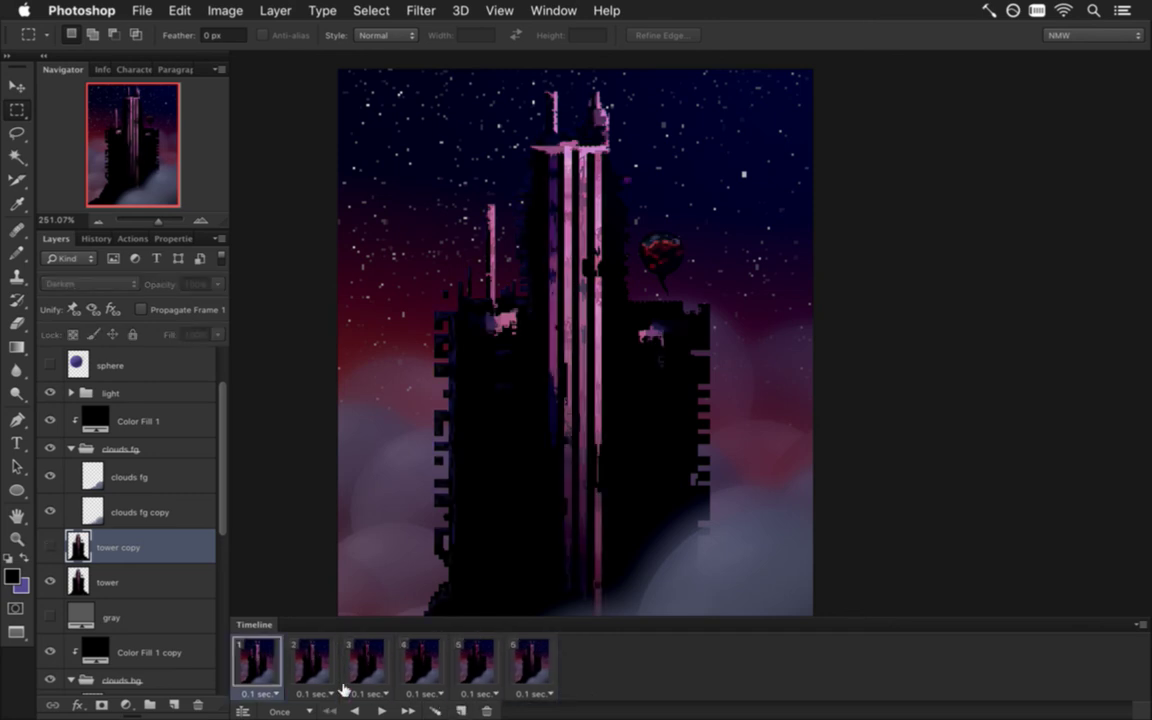
click(379, 710)
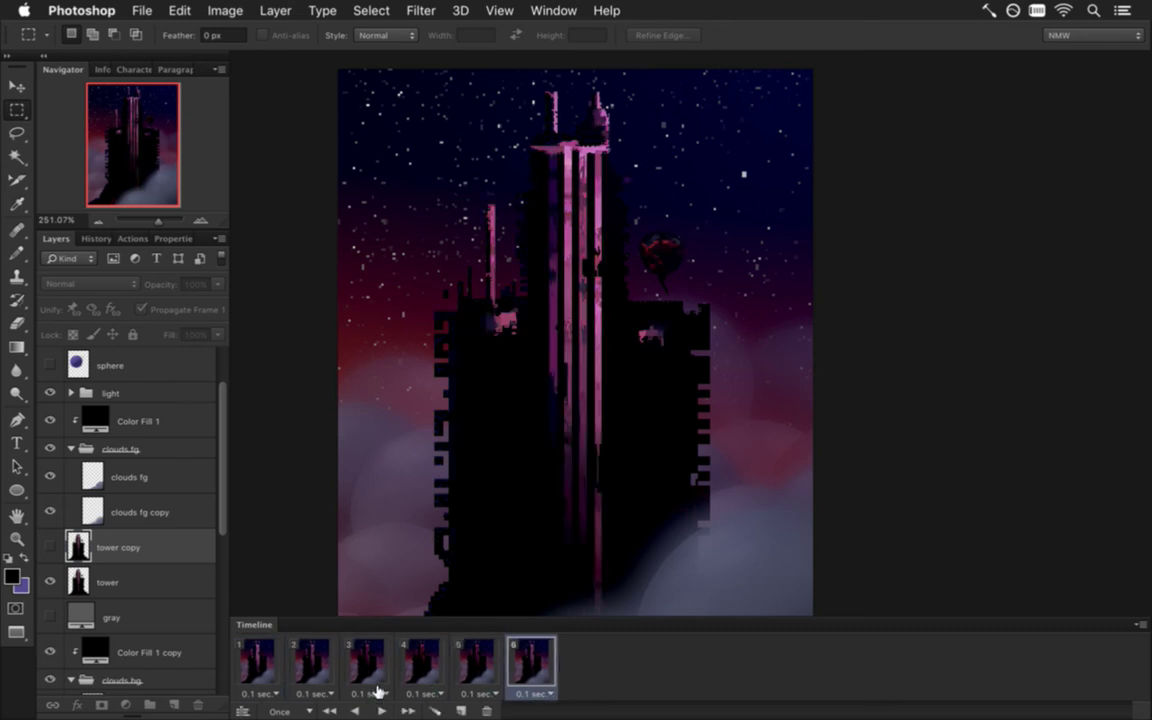
click(275, 712)
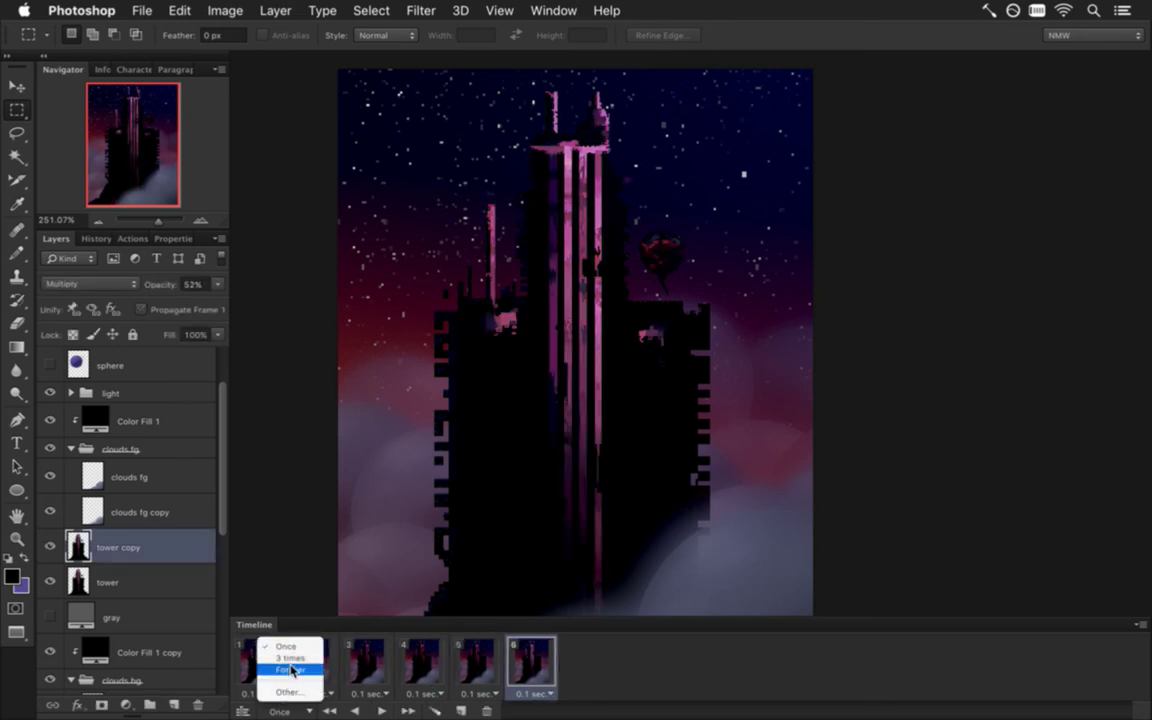
click(285, 657)
click(250, 657)
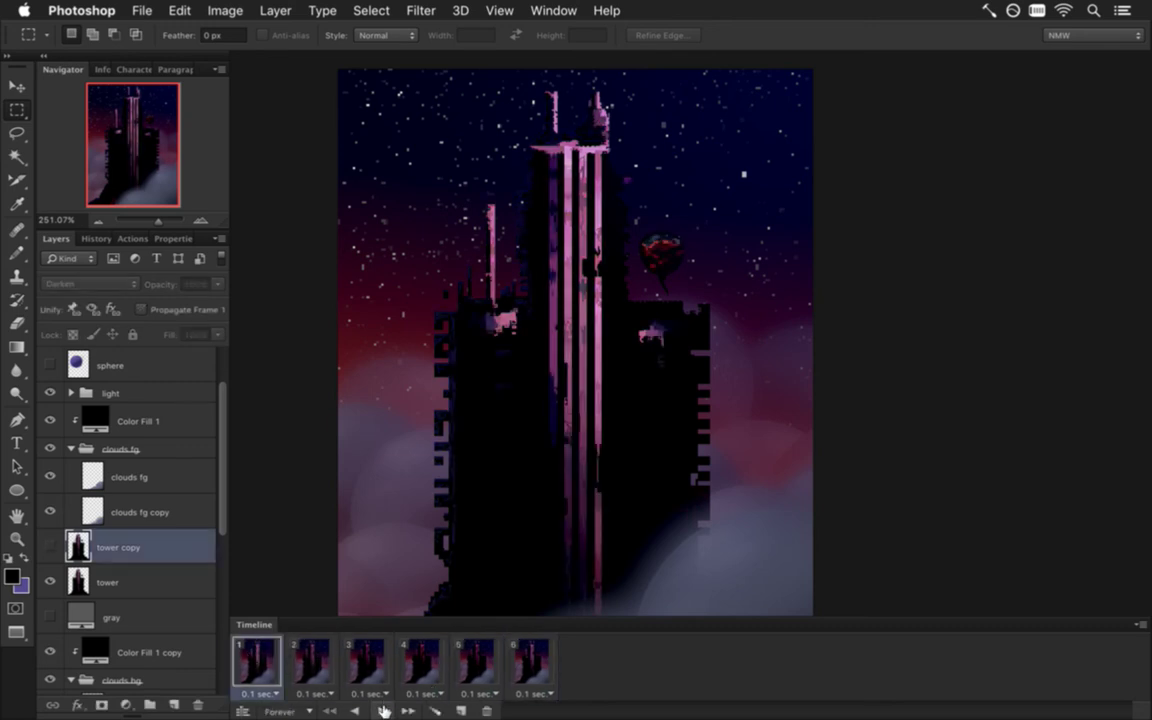
click(381, 710)
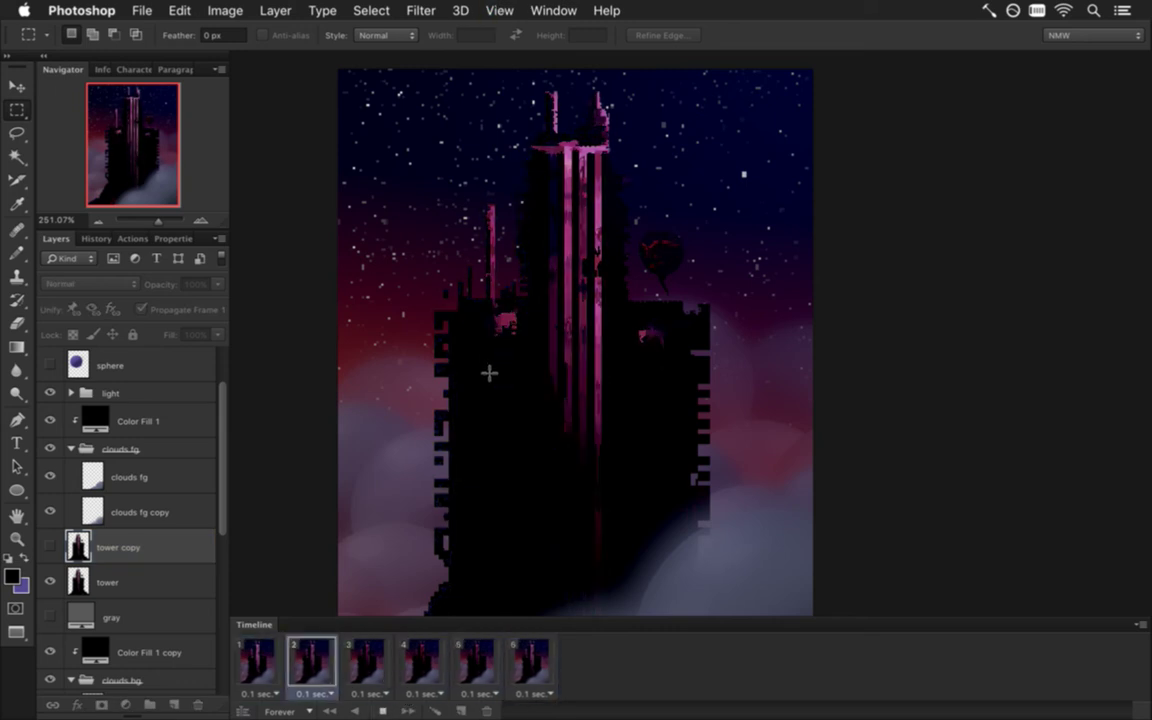
key(space)
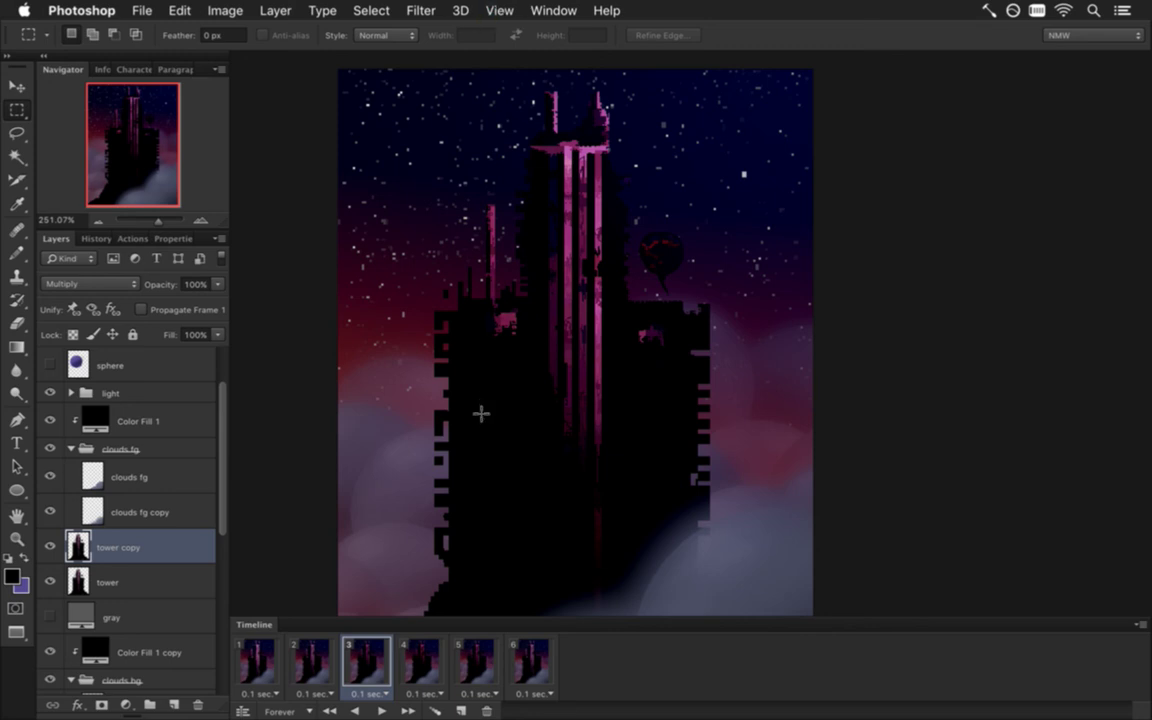
- Save the document and replay the looping animation with the whole picture in view
drag(585, 416, 686, 424)
drag(678, 347, 682, 370)
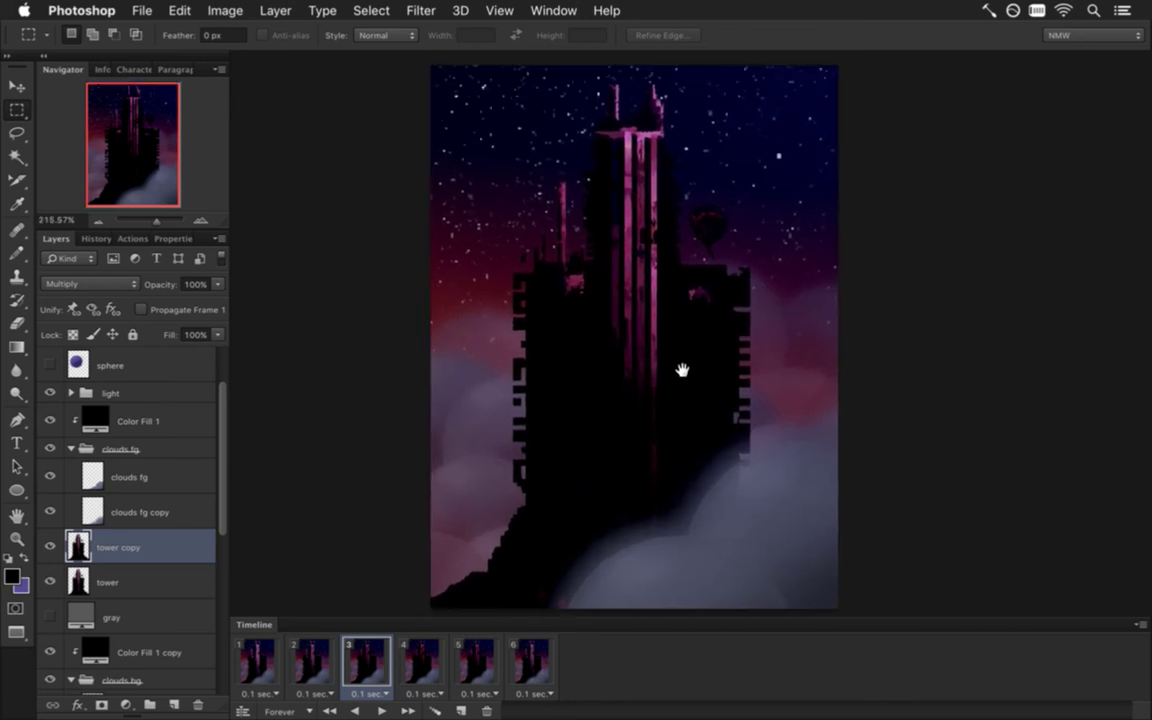
key(super+s)
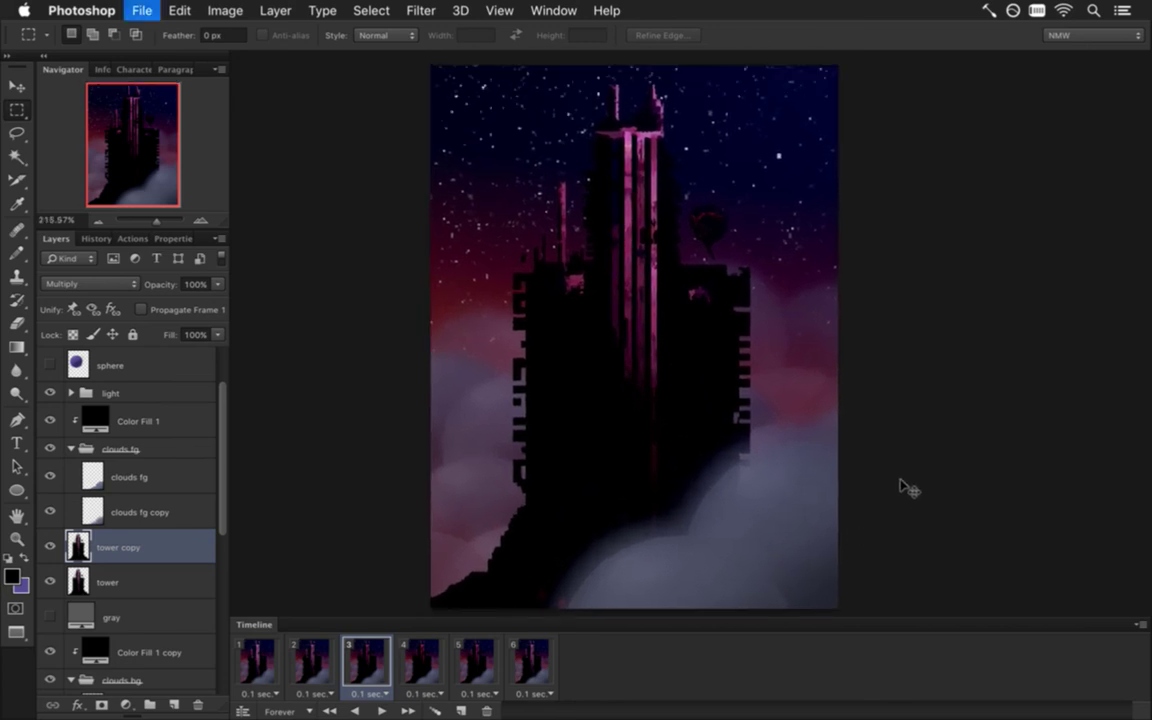
key(space)
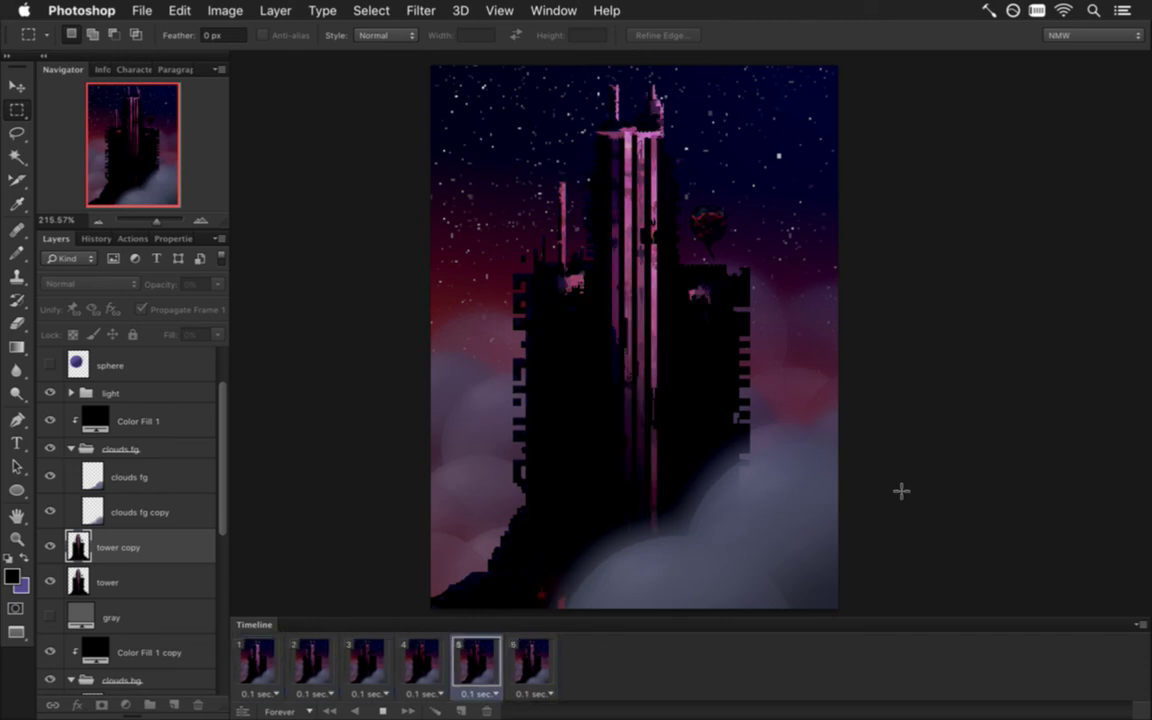
key(space)
- Set the tower copy layer's opacity to 24% in frame 2, 52% in frame 3 and 51% in frame 4
click(257, 660)
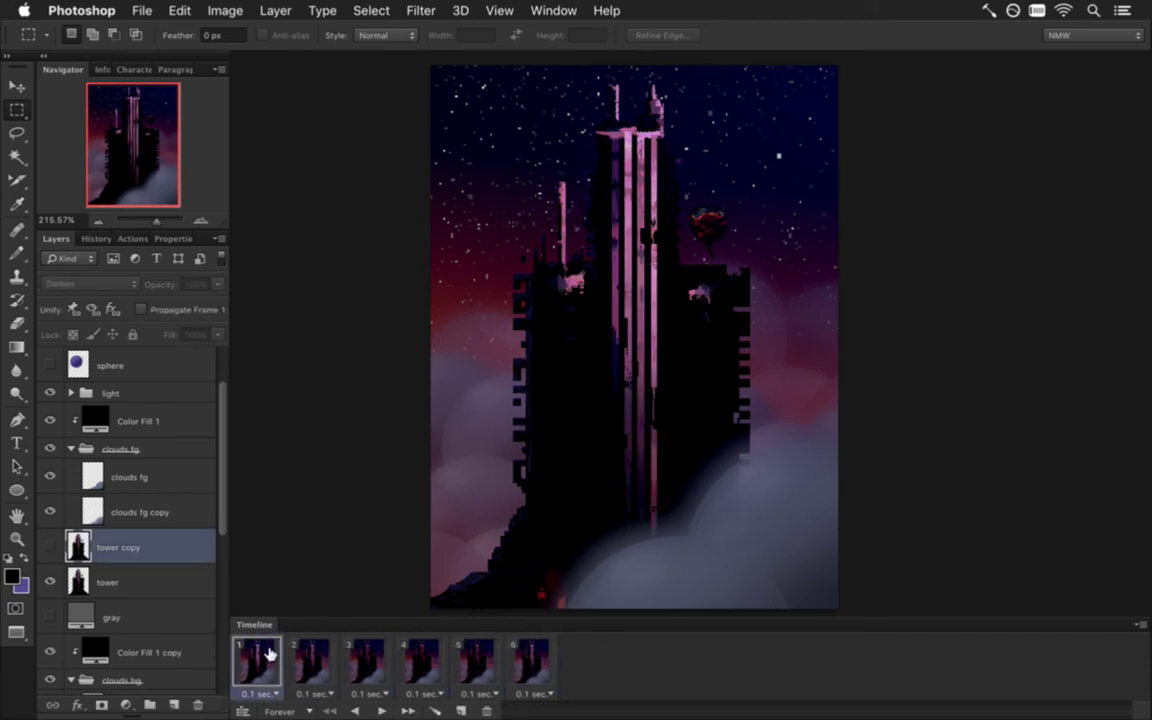
click(312, 660)
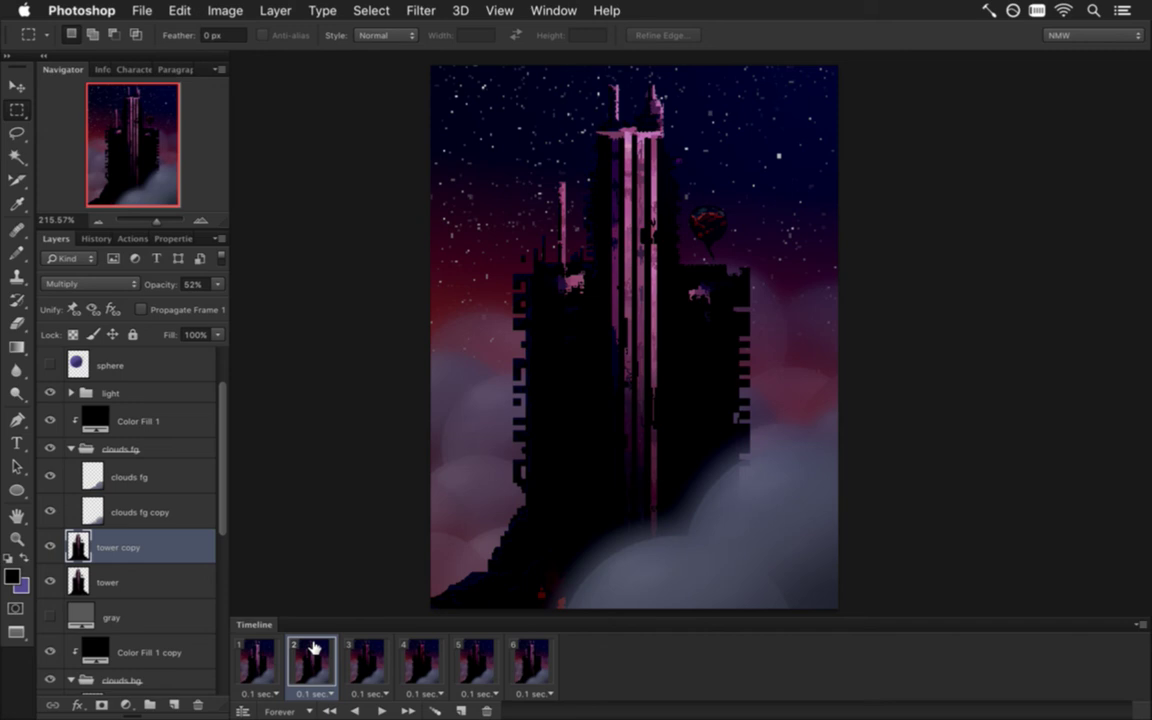
click(219, 285)
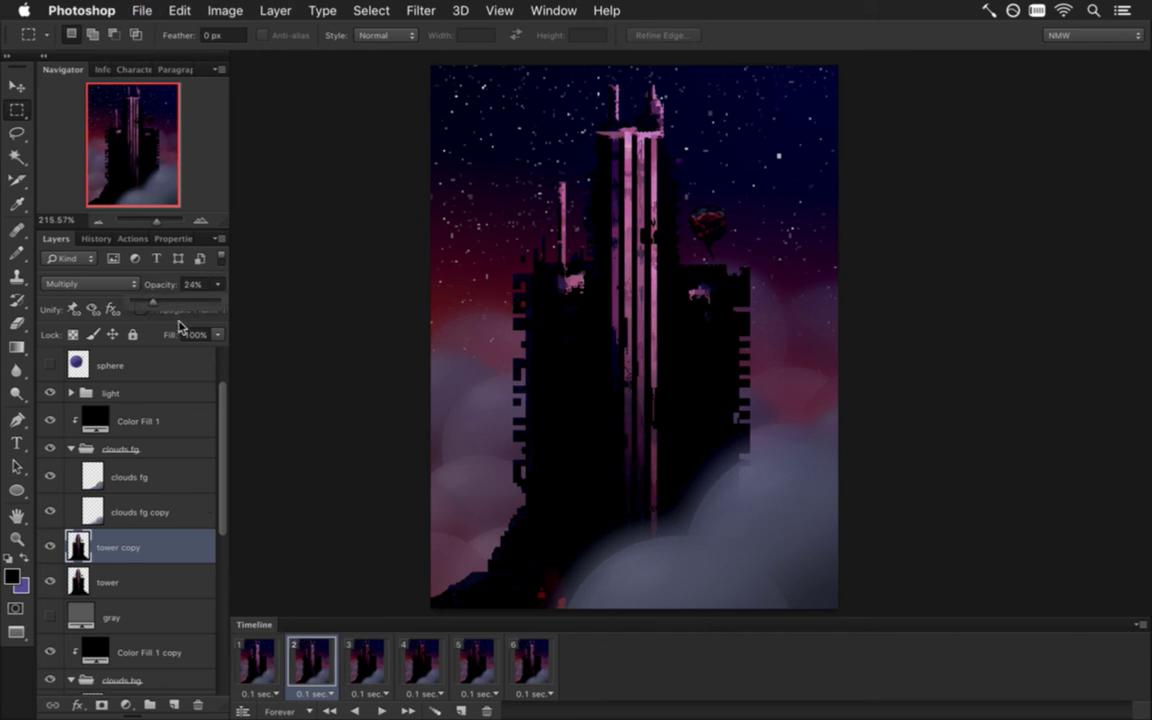
click(368, 658)
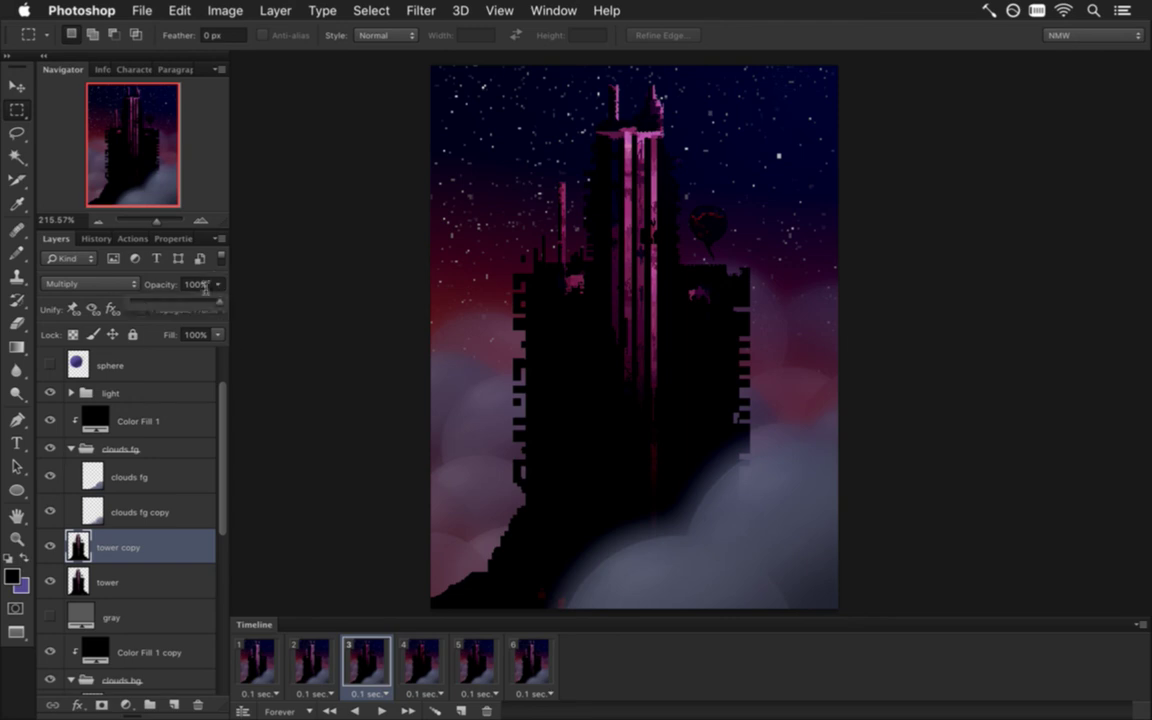
click(424, 658)
click(220, 287)
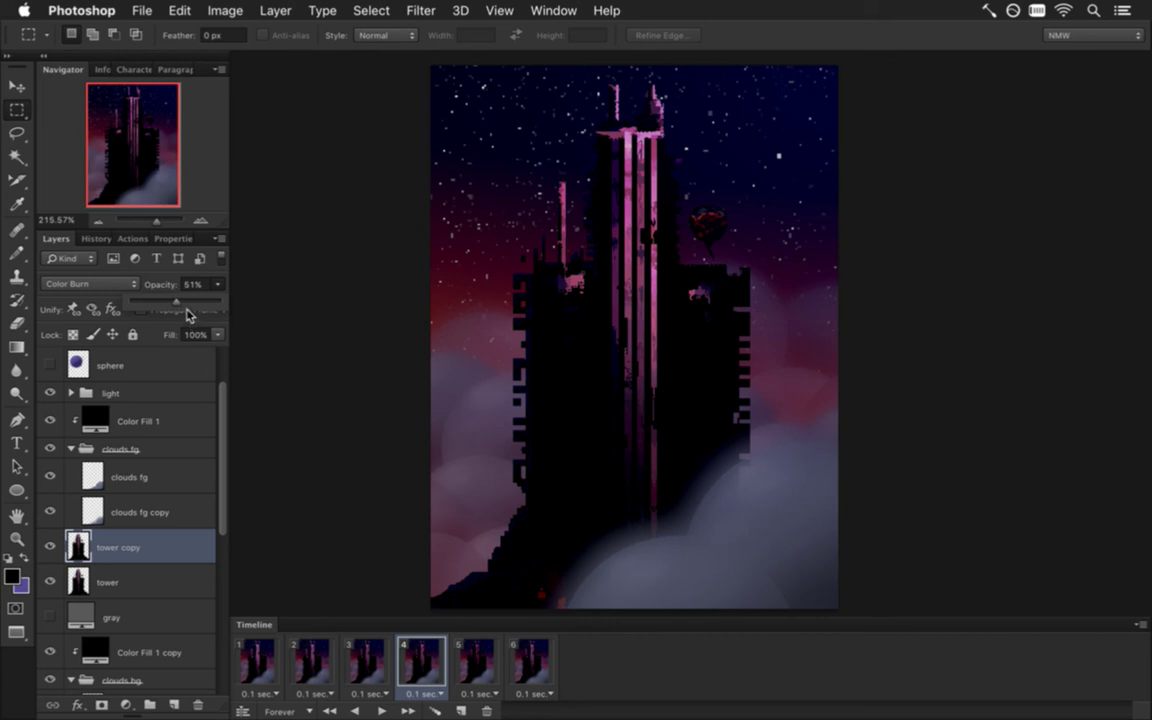
- Set the tower copy layer's opacity to 47% in frame 5 and 23% in frame 6
click(465, 655)
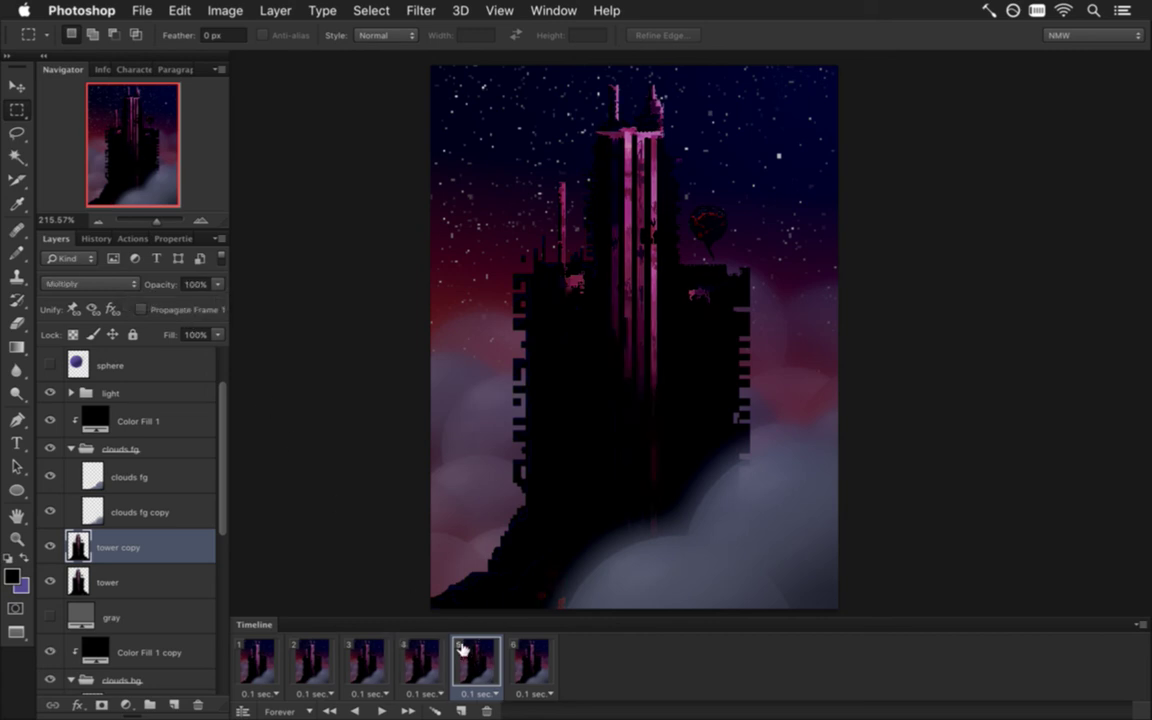
click(220, 283)
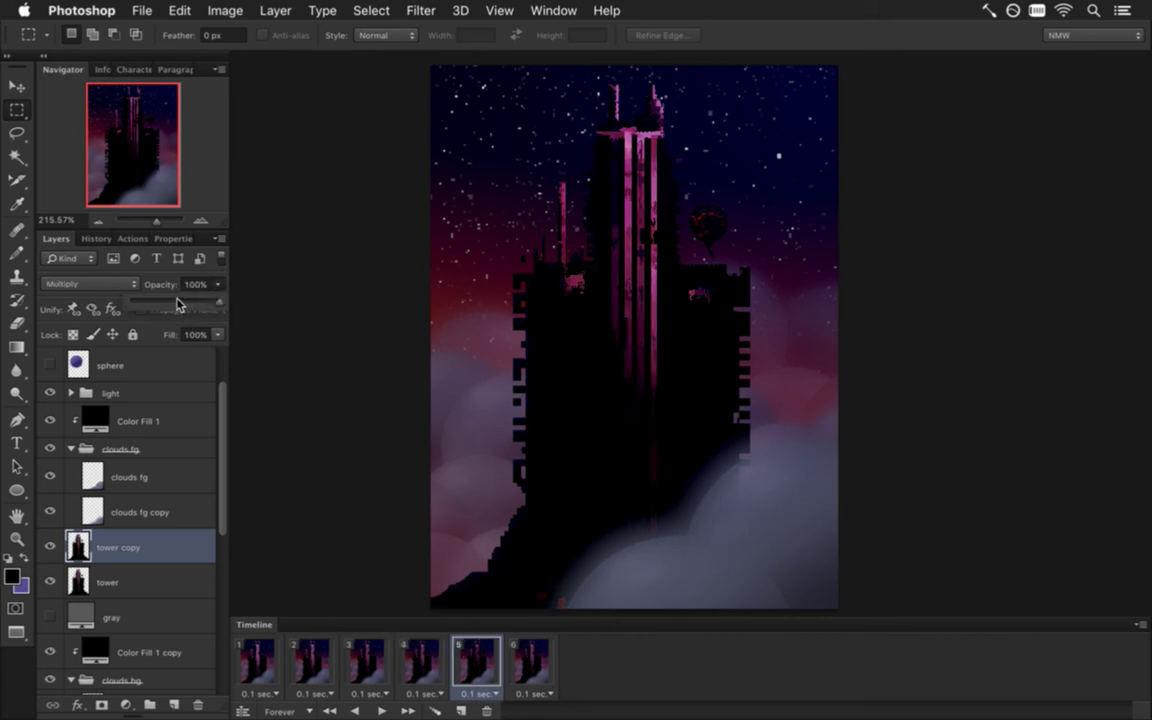
drag(176, 302, 172, 301)
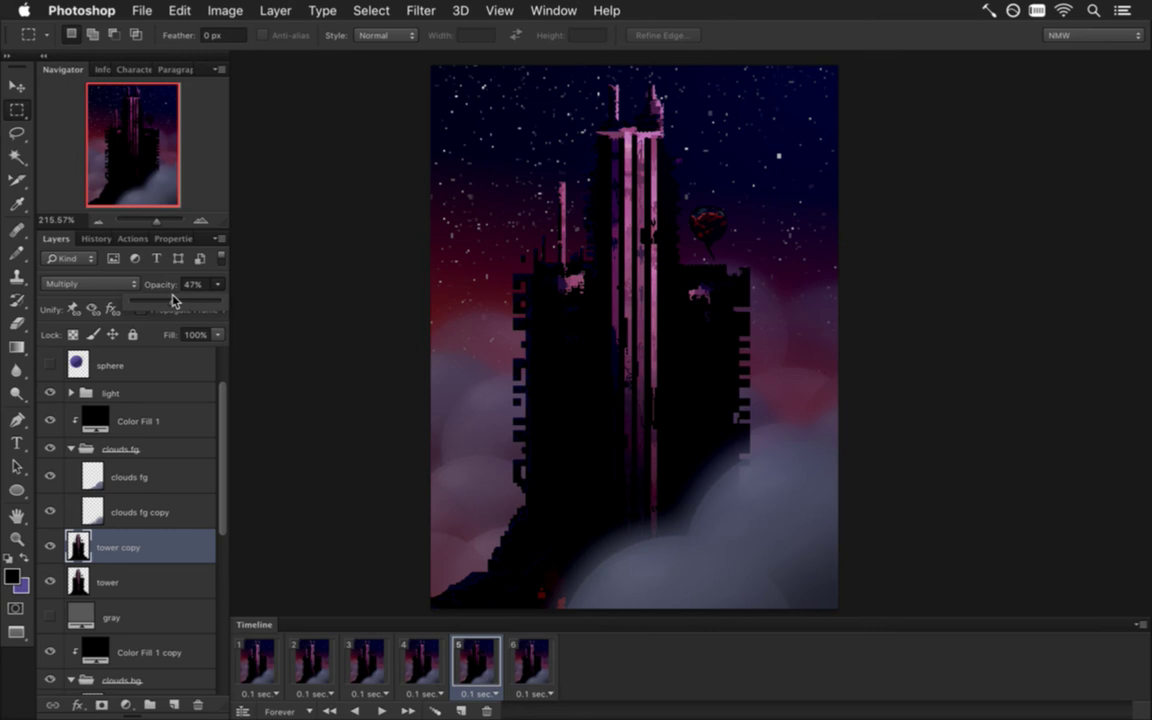
drag(172, 301, 150, 307)
click(217, 284)
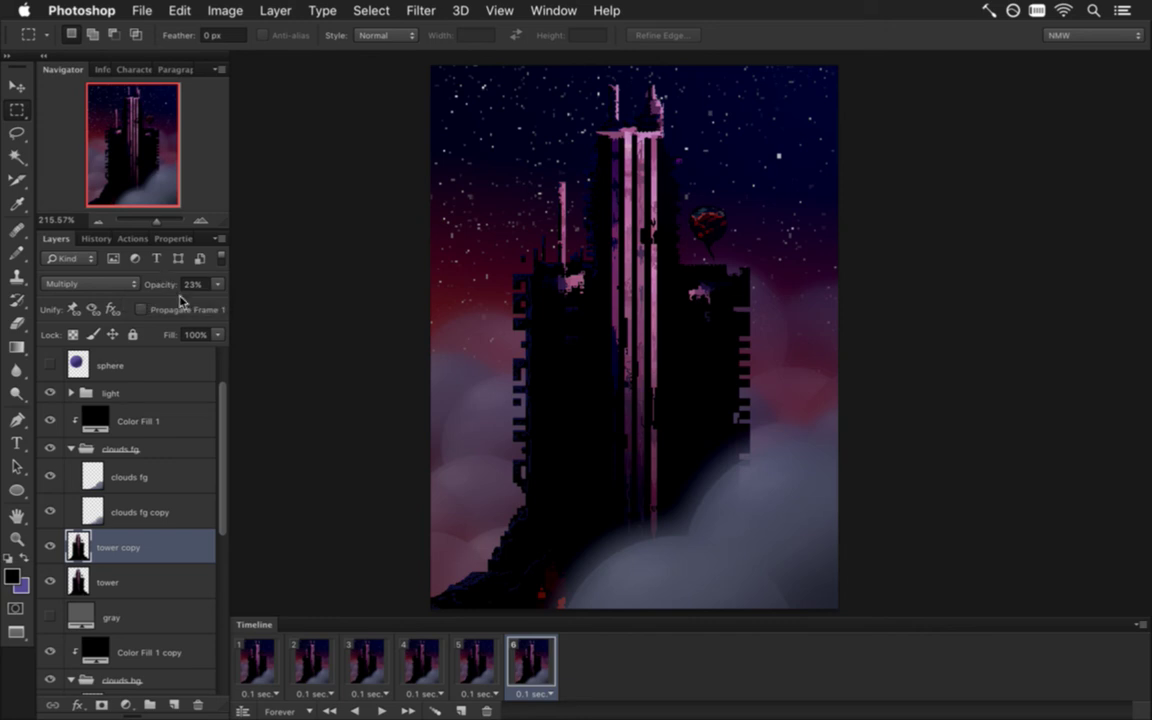
- Play the animation from frame 1 and delete frames 6 and 5
click(256, 660)
key(space)
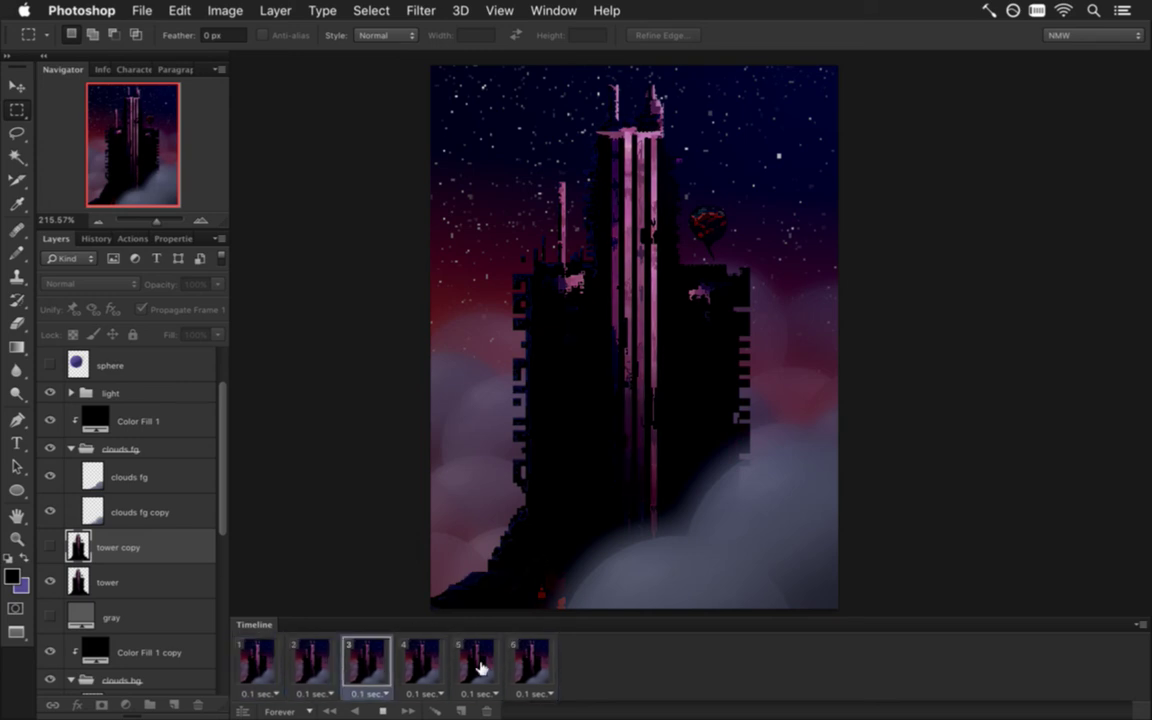
click(542, 662)
click(486, 710)
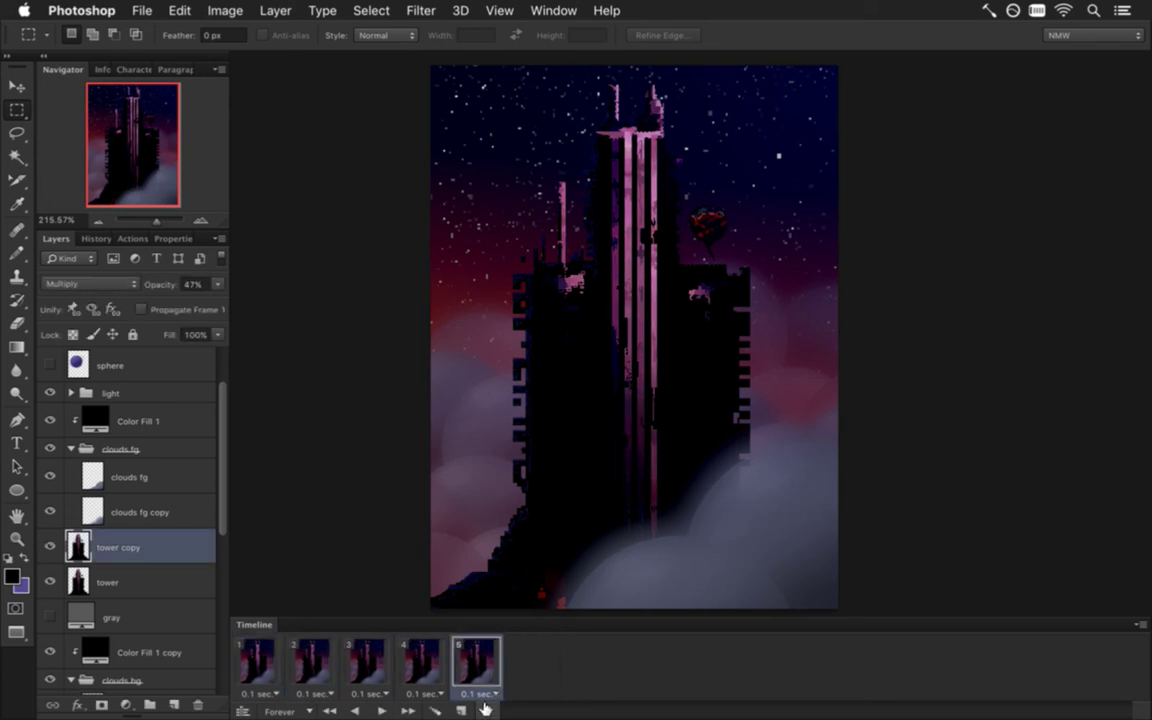
click(486, 710)
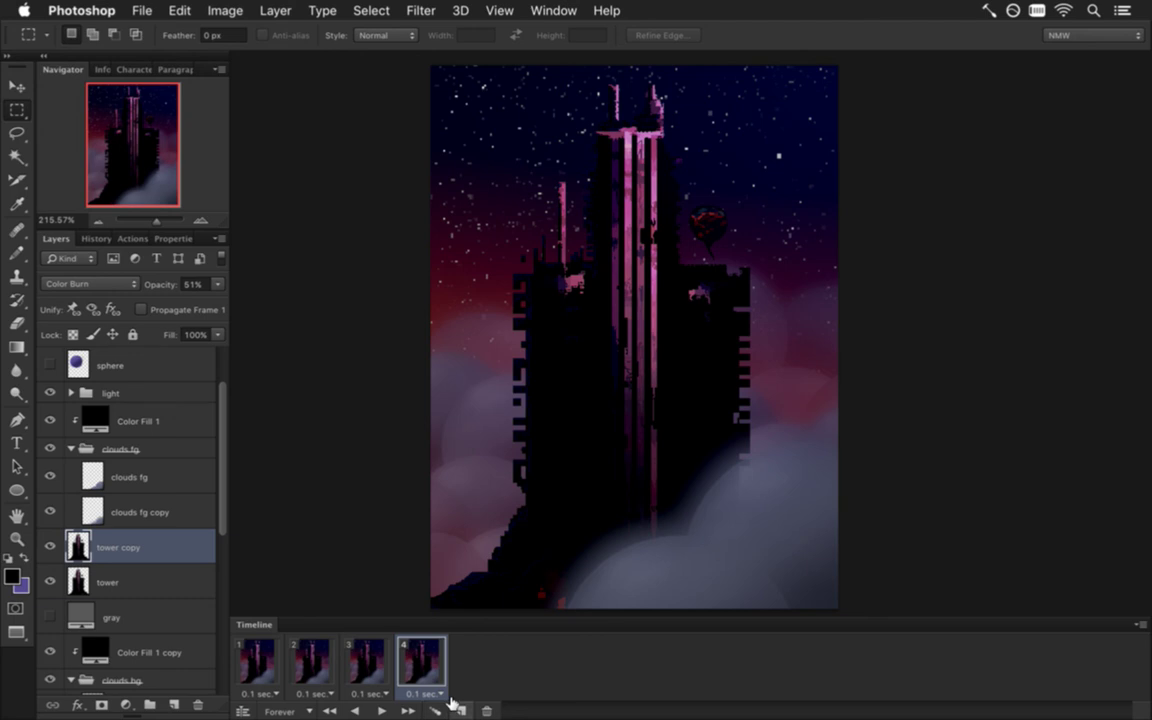
- Set the delay of frame 4 to 0.5 seconds and preview the loop from frame 1
click(438, 692)
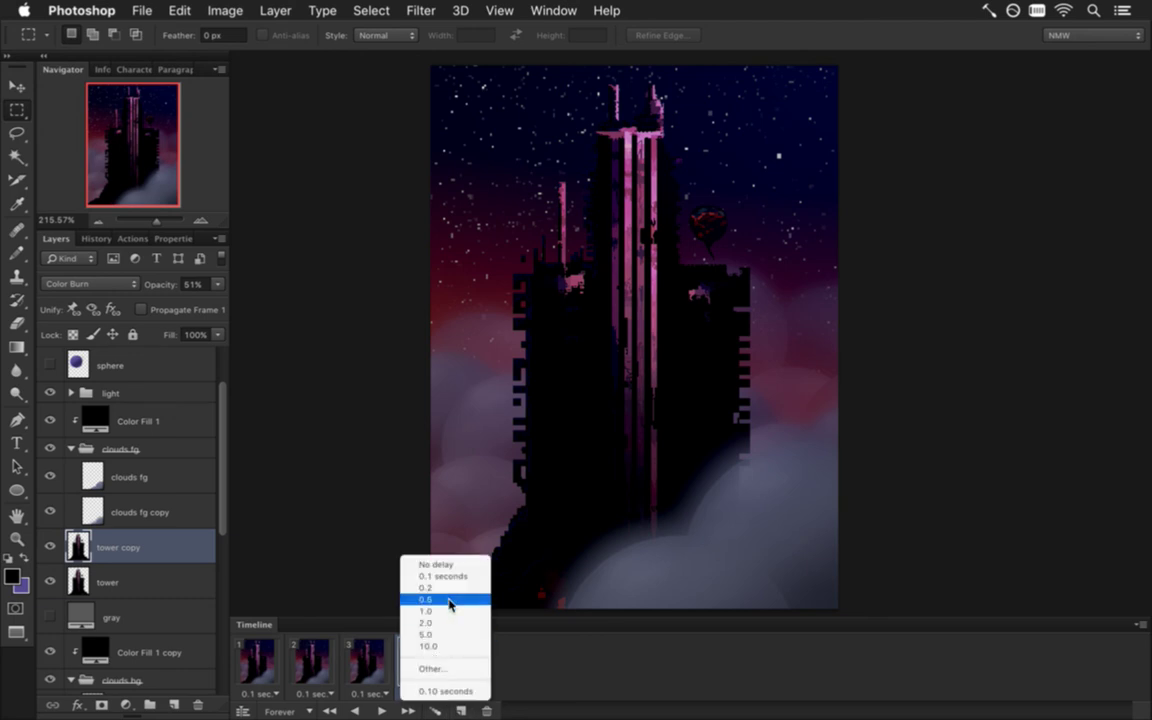
click(430, 598)
click(258, 662)
key(space)
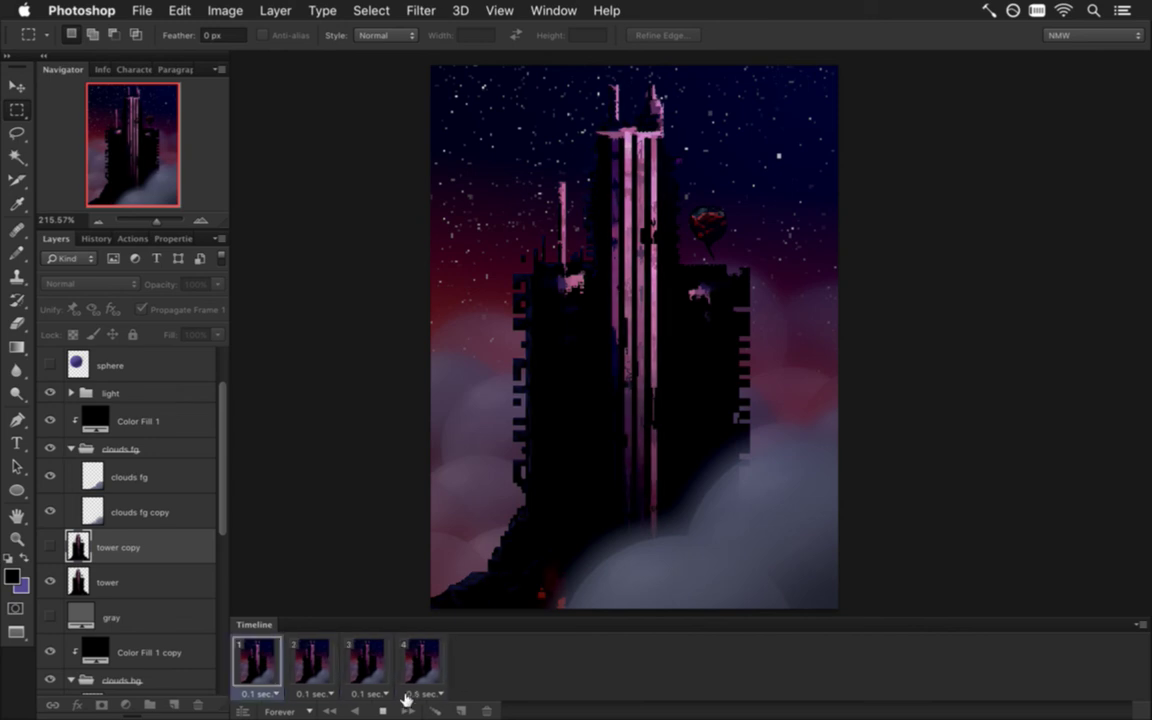
click(257, 664)
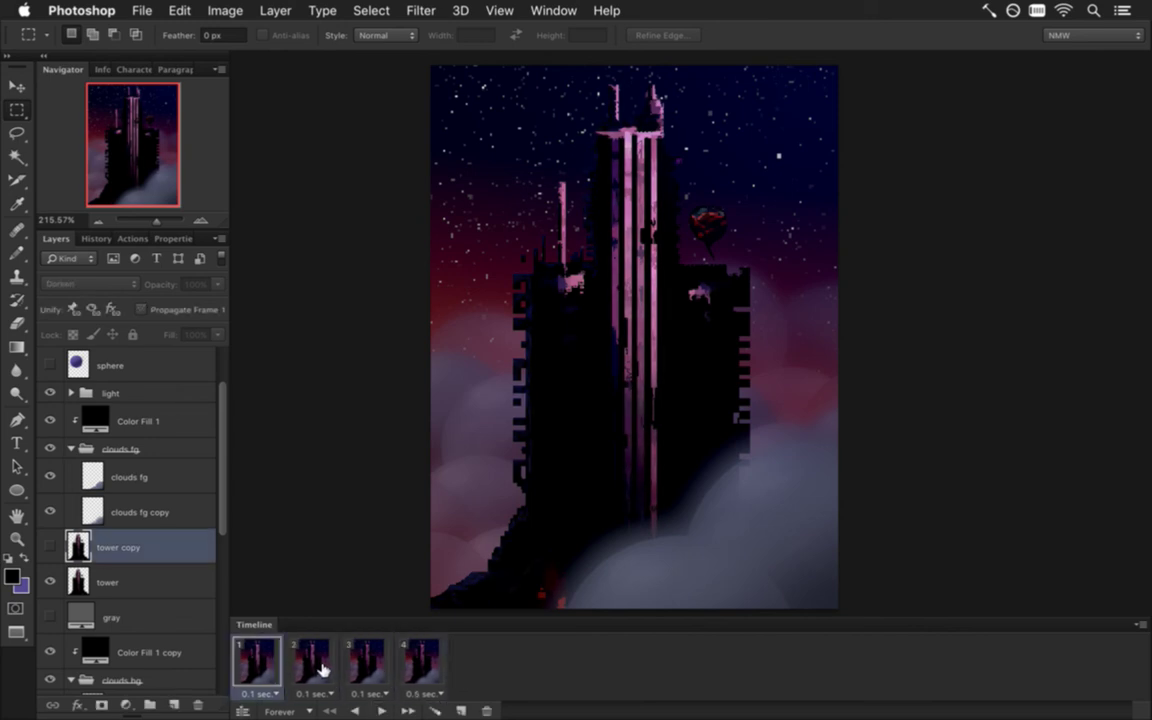
click(430, 692)
click(432, 604)
- Reverse the order of the four frames, moving the Color Burn frame first with a 0.1-second delay and the frame without the tower copy last
click(420, 665)
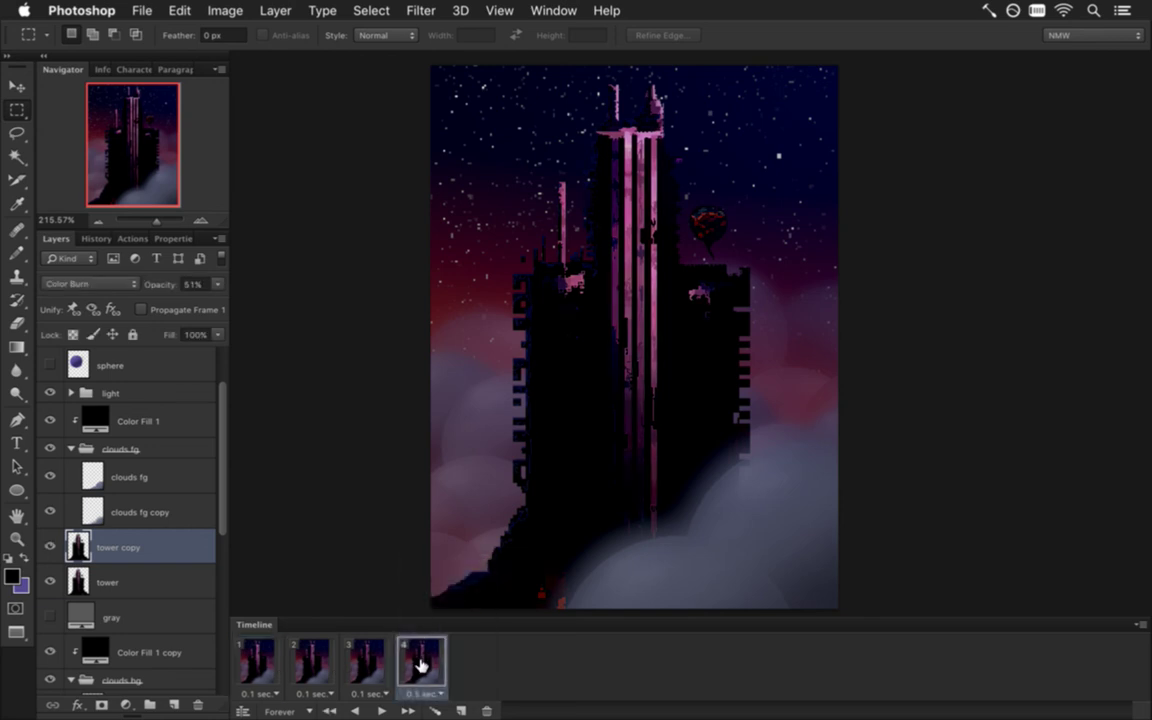
click(246, 665)
click(422, 655)
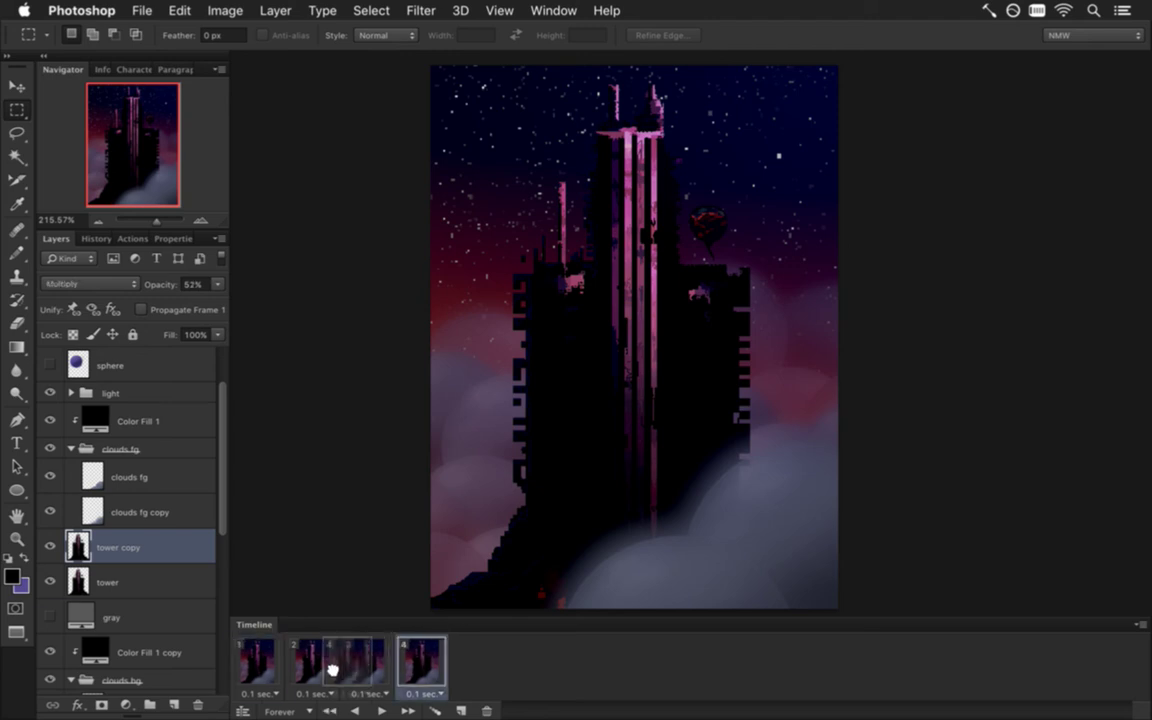
click(312, 664)
click(404, 668)
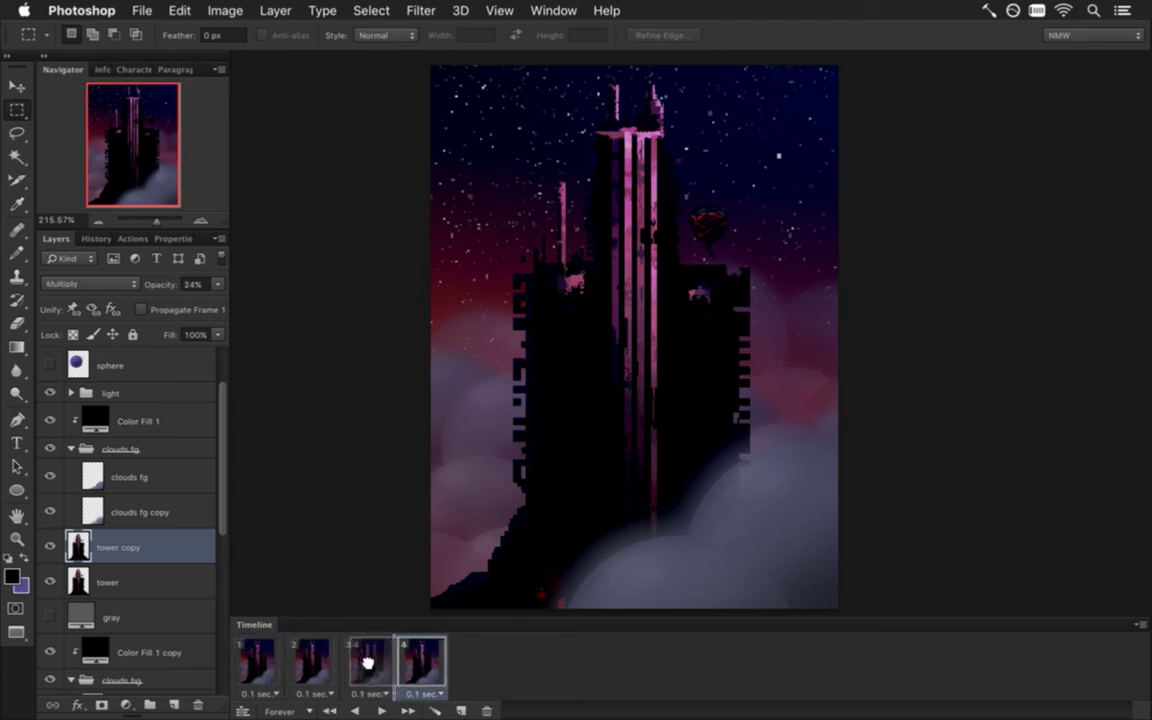
click(370, 670)
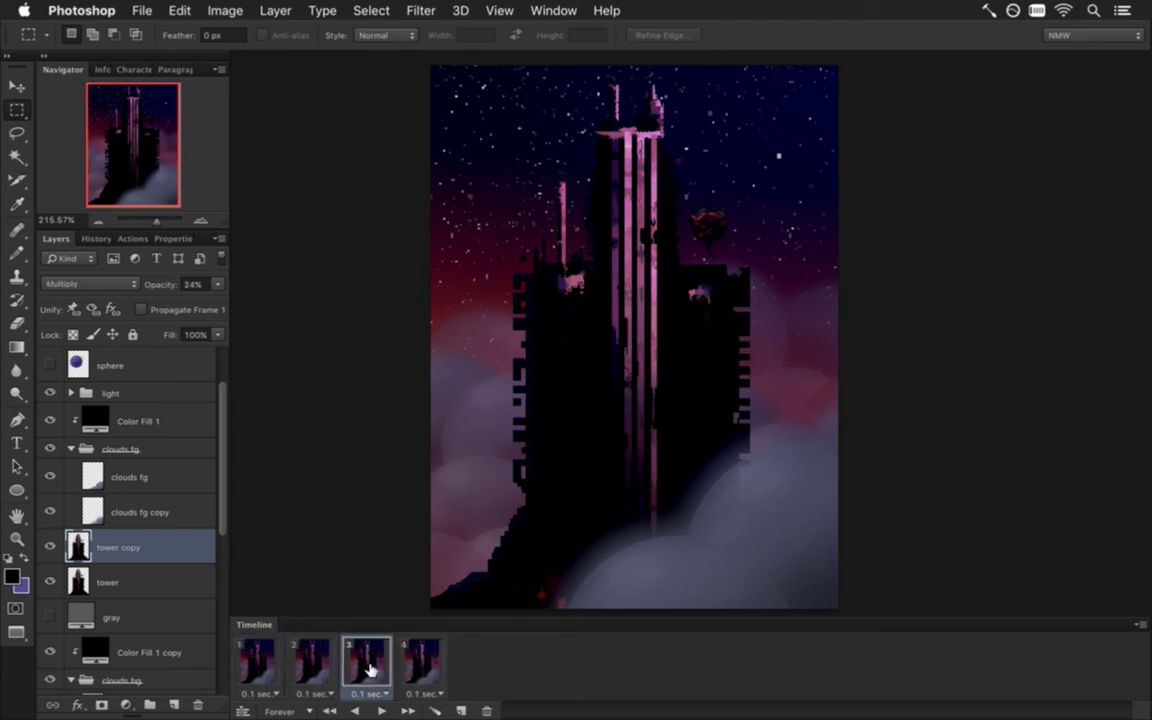
- Check the reordered frames one by one and set the delay of frame 4 to 0.5 seconds
click(424, 655)
click(263, 655)
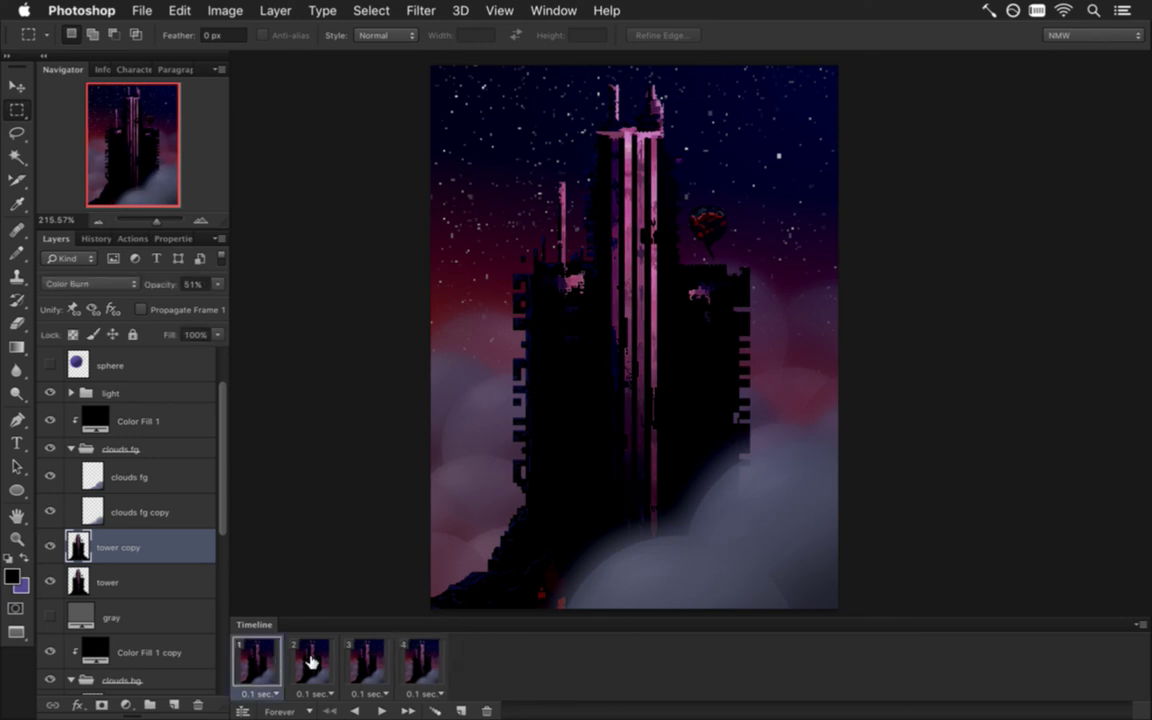
click(311, 664)
click(368, 664)
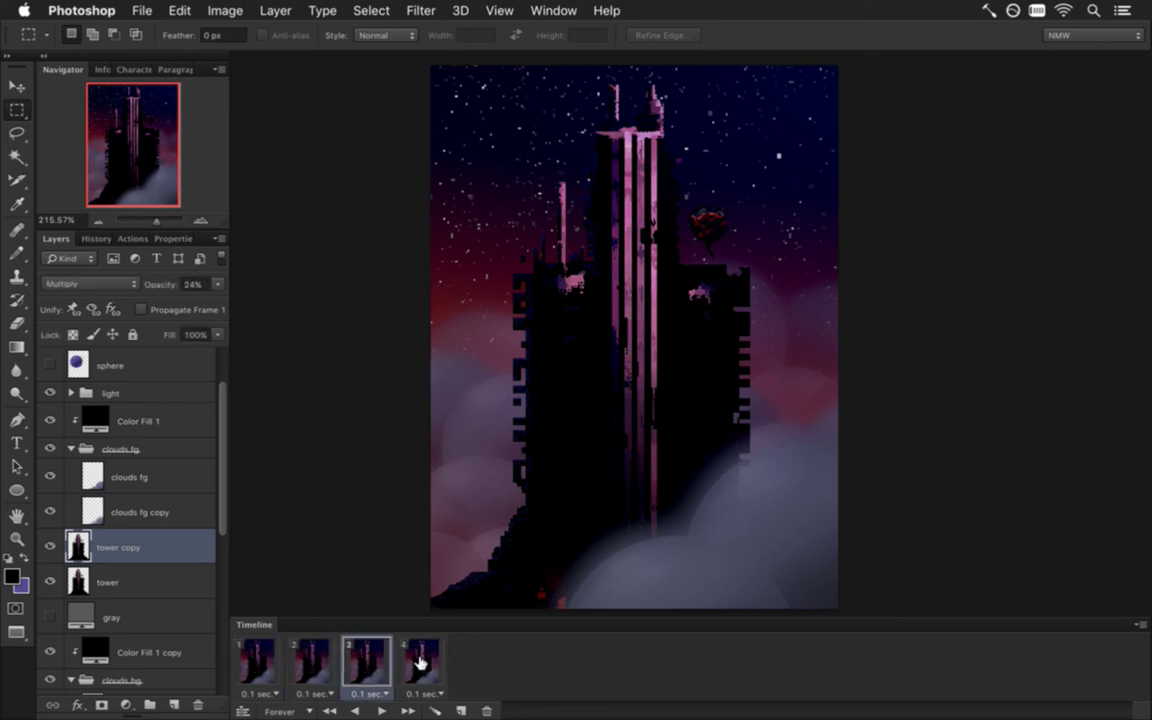
click(424, 664)
click(432, 688)
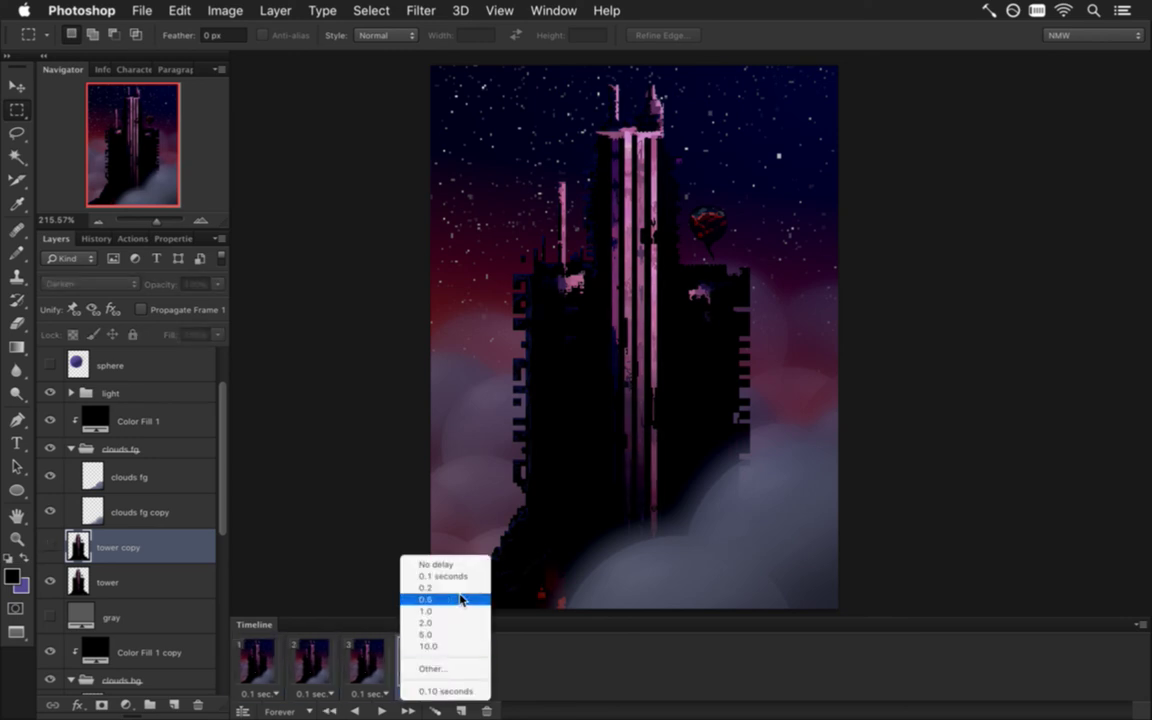
click(457, 600)
- Preview the animation loop from frame 1 and return to frame 4
click(252, 658)
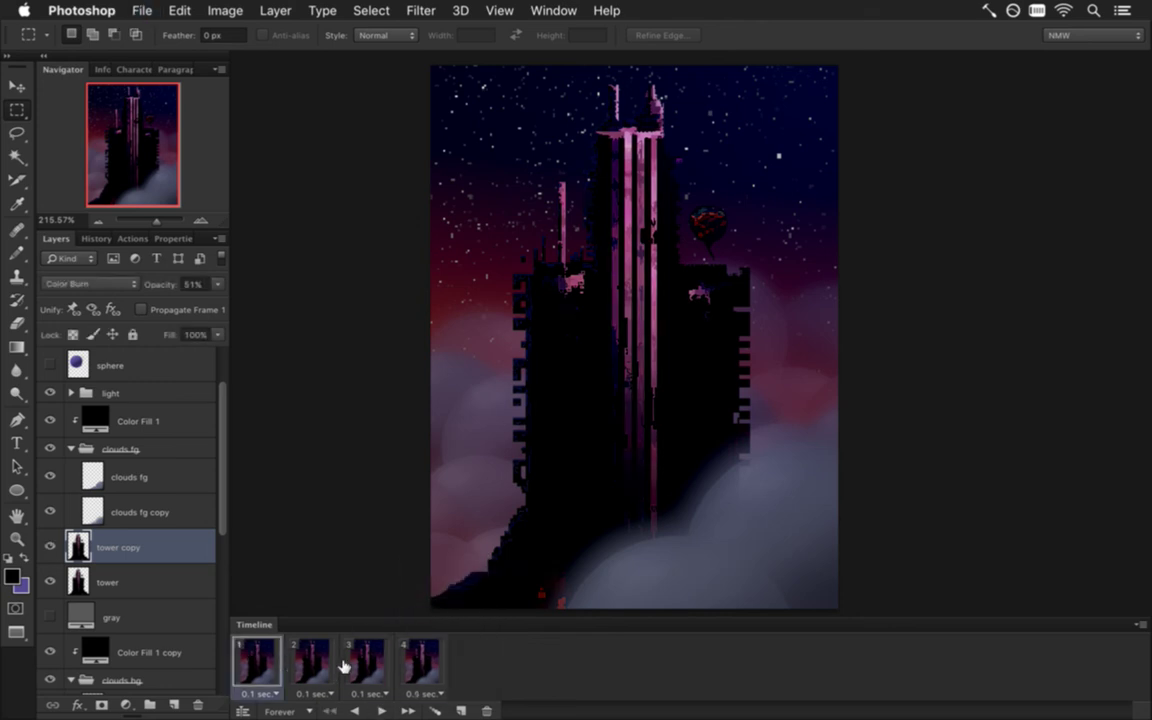
click(381, 711)
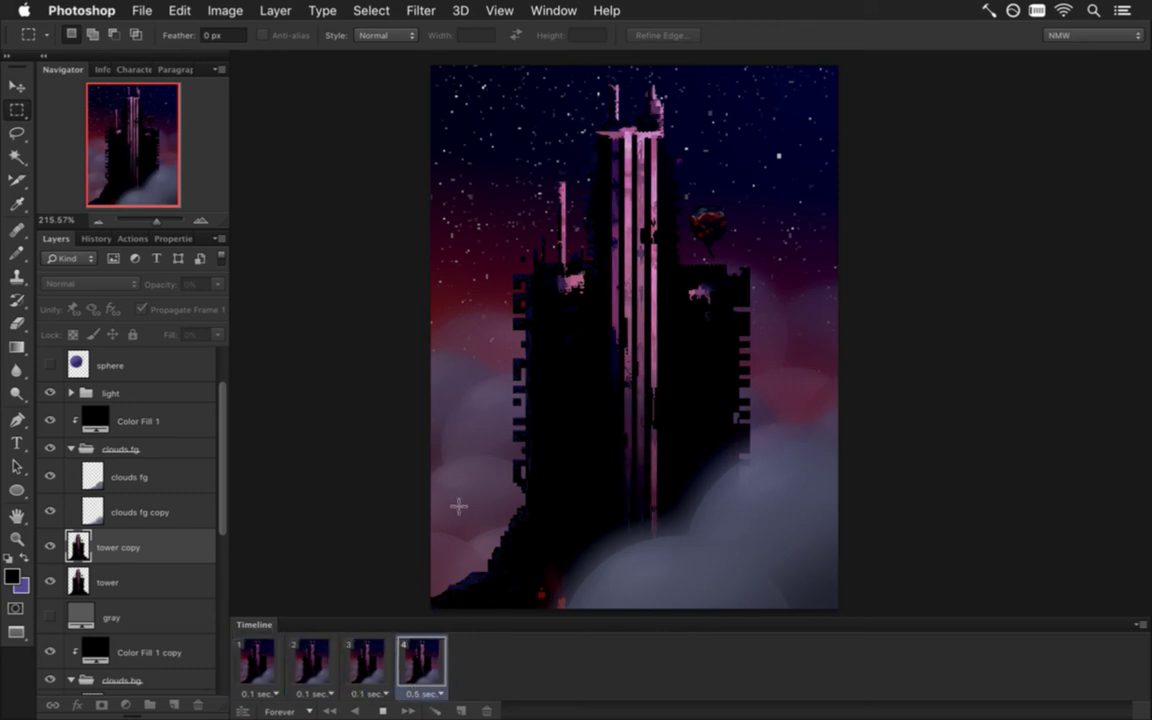
click(425, 655)
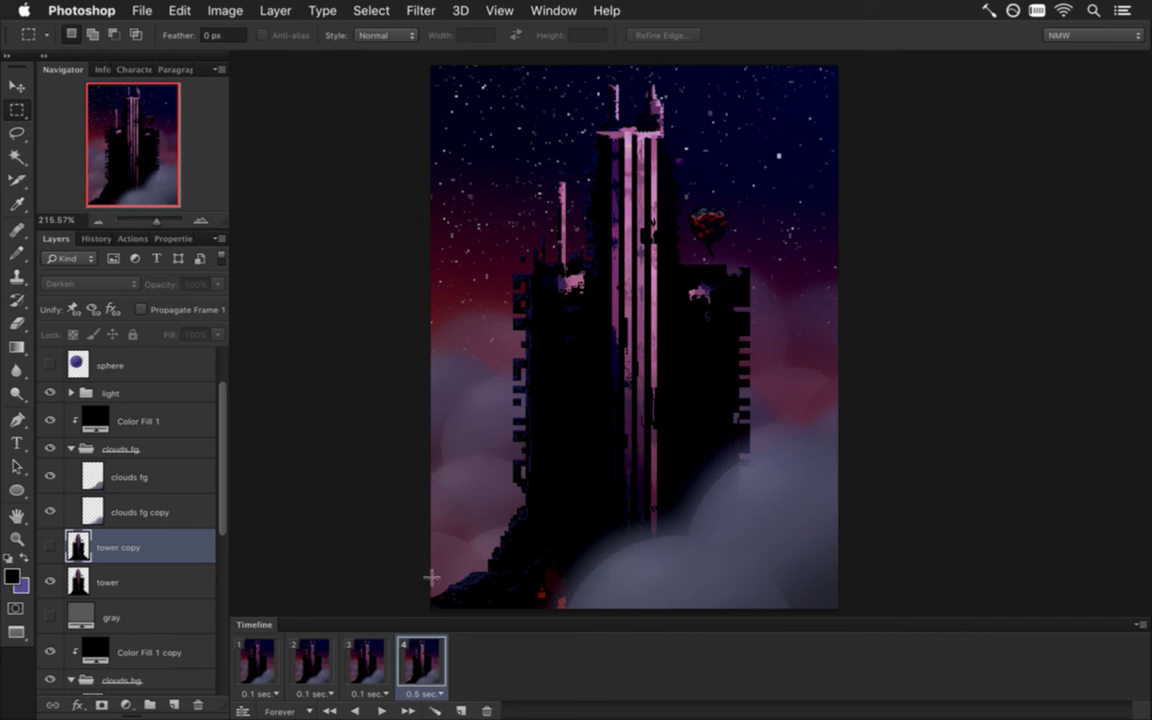
- Set the foreground color to bright yellow (fcff00) and activate the Pencil tool
click(12, 576)
drag(895, 400, 893, 375)
click(685, 381)
click(682, 381)
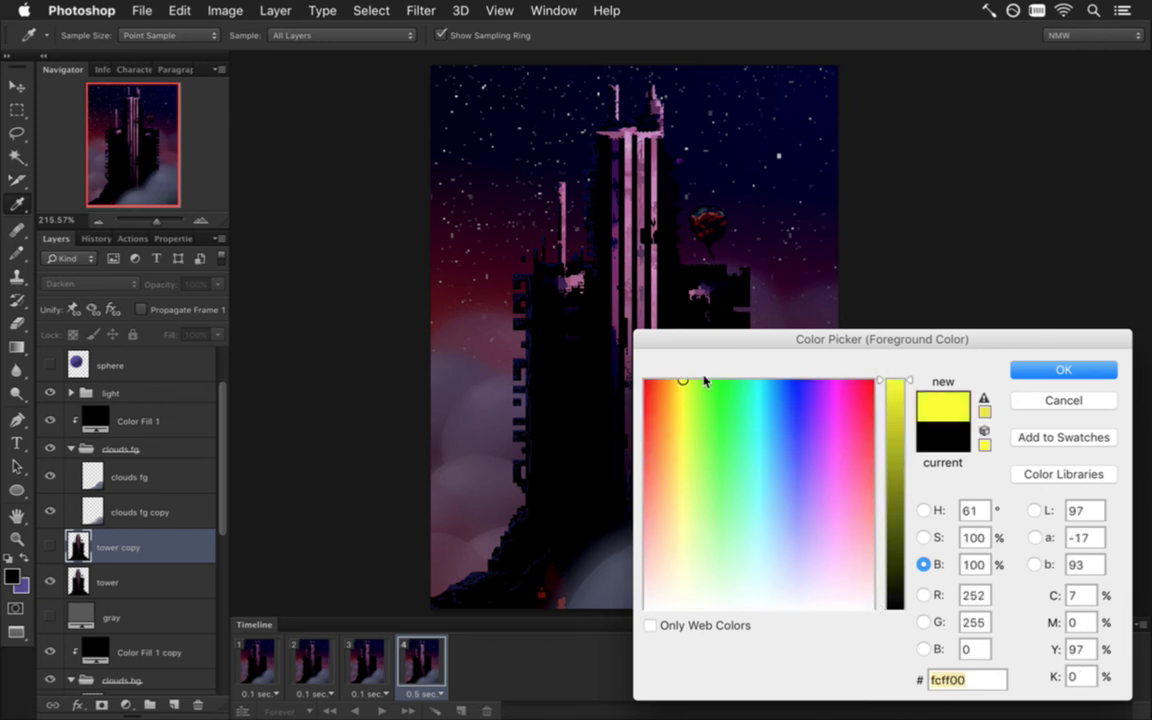
click(1038, 371)
key(b)
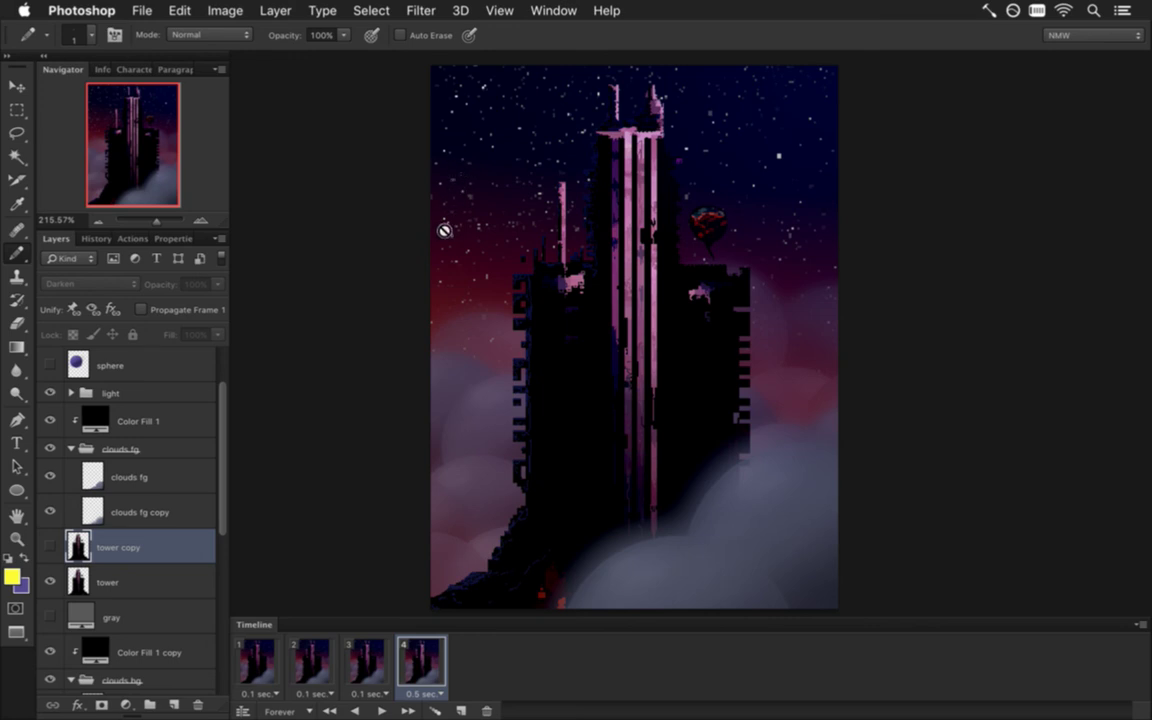
- Write "THAT'S IT" by hand in yellow on a new layer in the sky beside the tower, and delete that layer
click(176, 703)
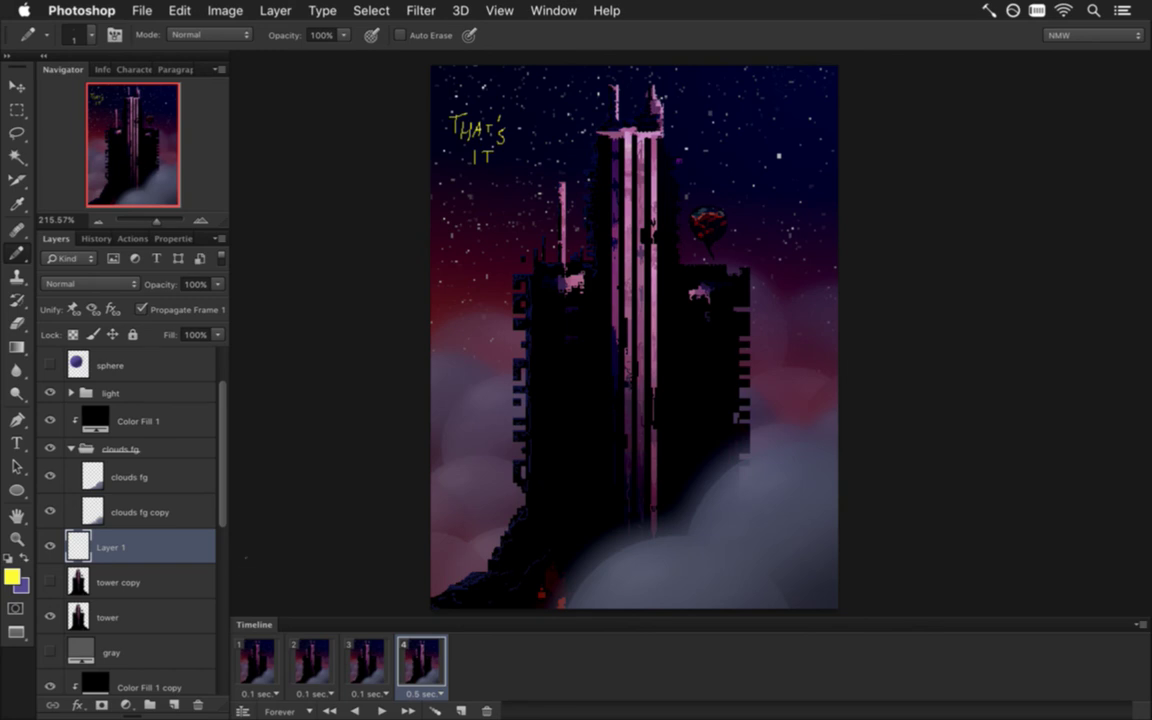
click(198, 703)
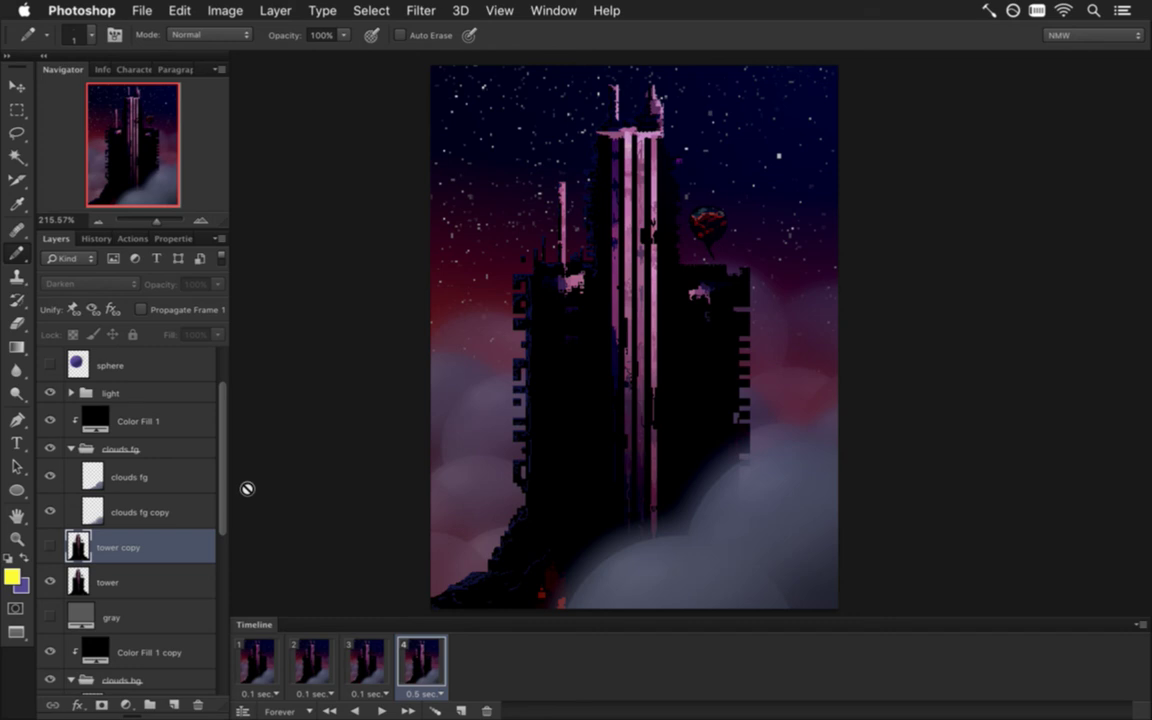